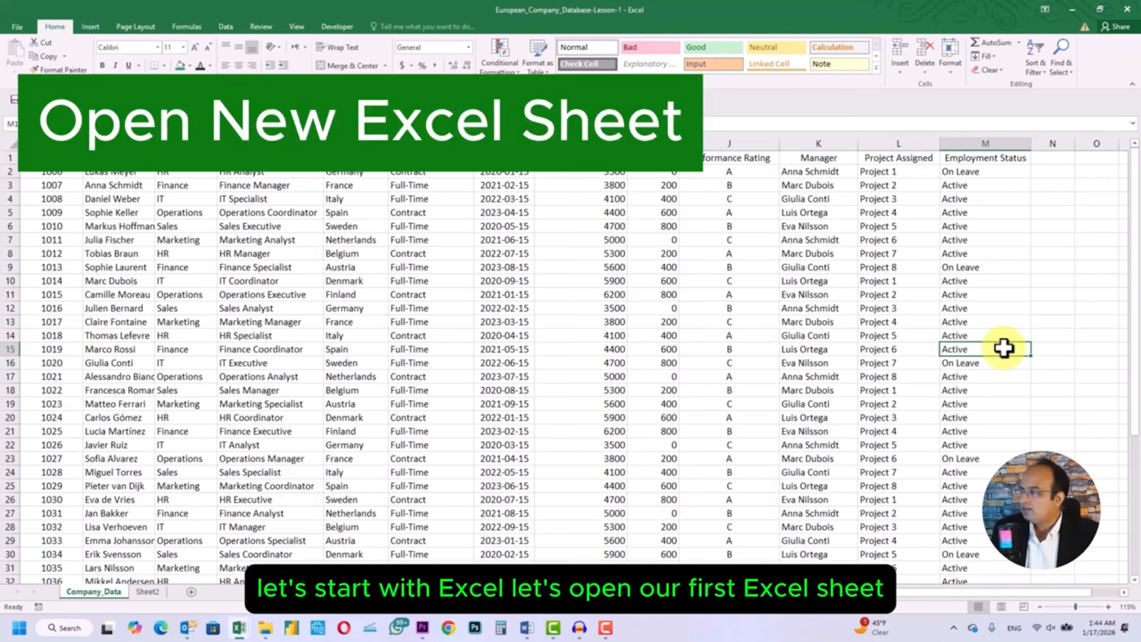
Step: Search Windows for excel and launch Excel 2016 with a new blank workbook
click(1044, 283)
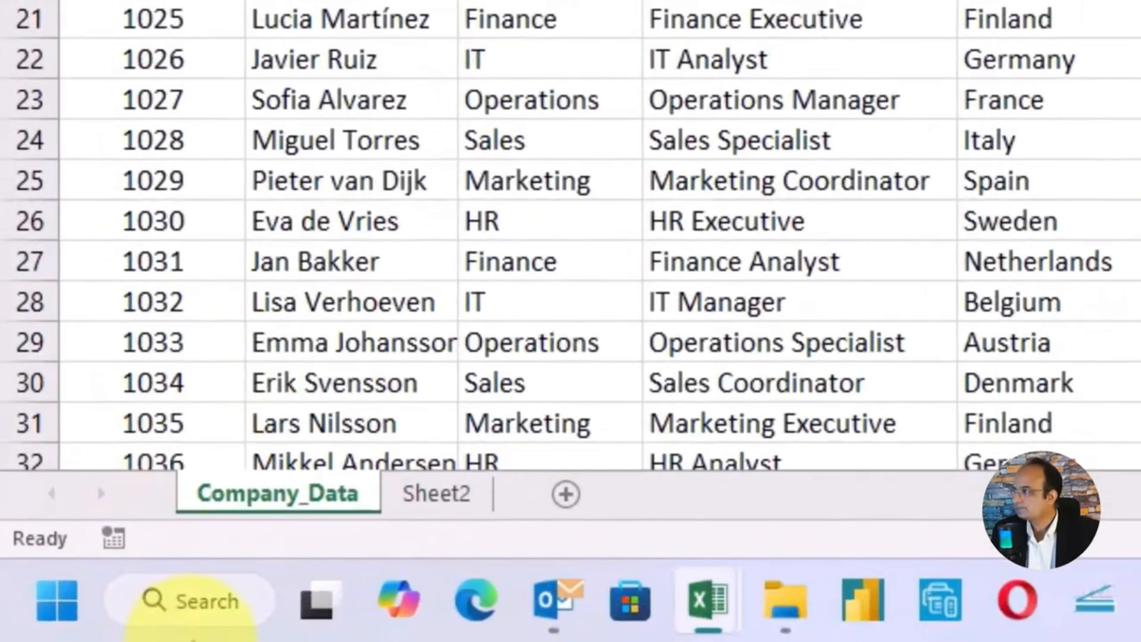
click(64, 628)
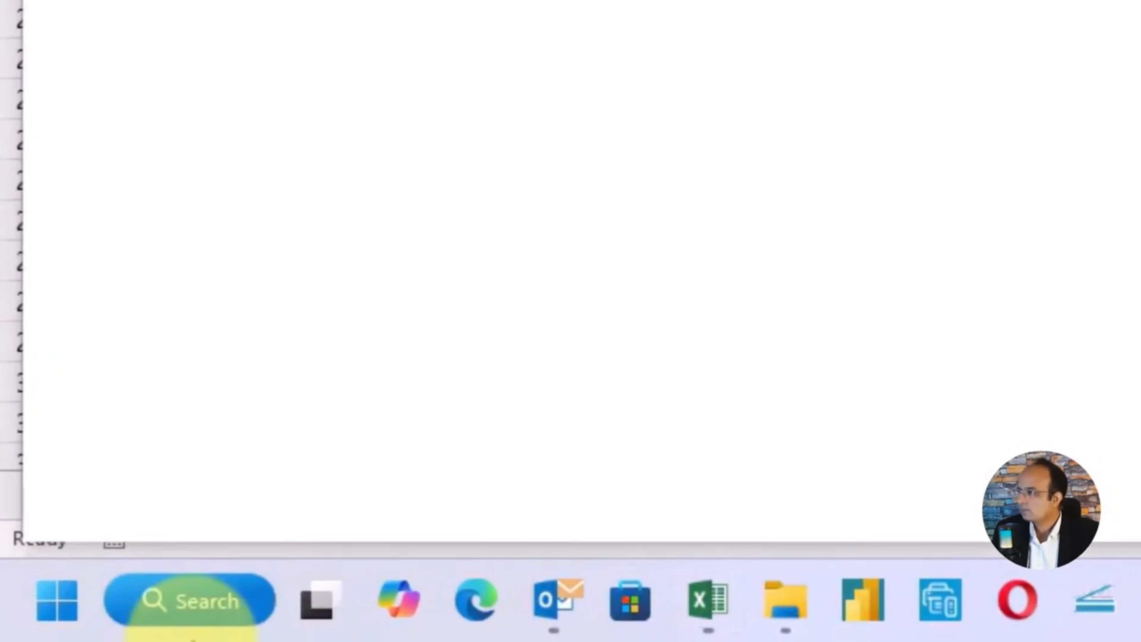
text(exce)
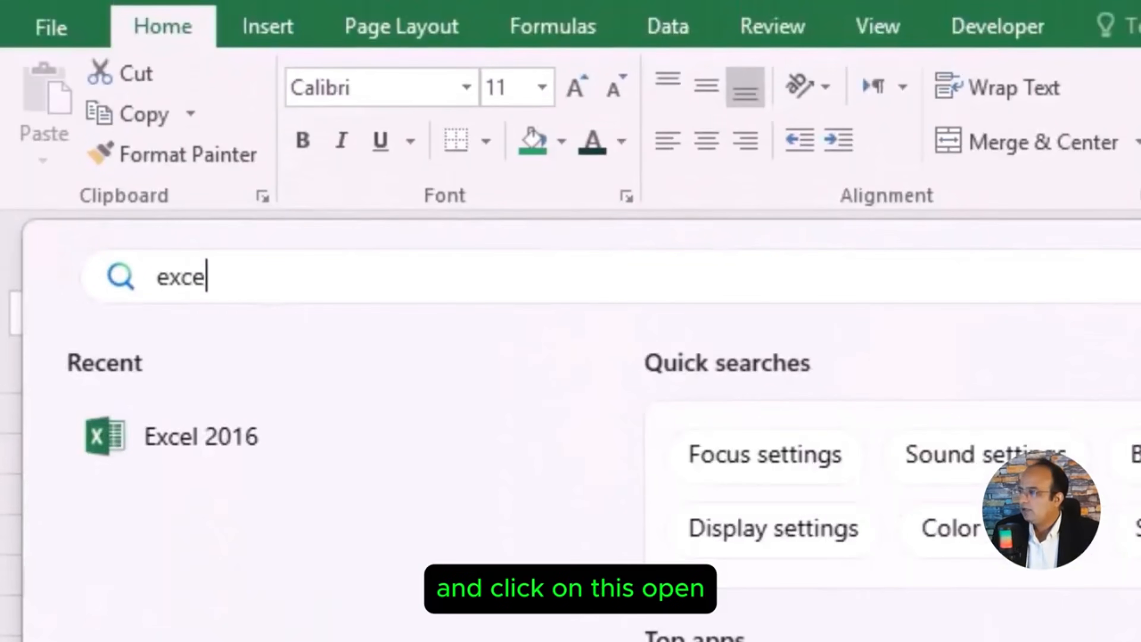
text(l)
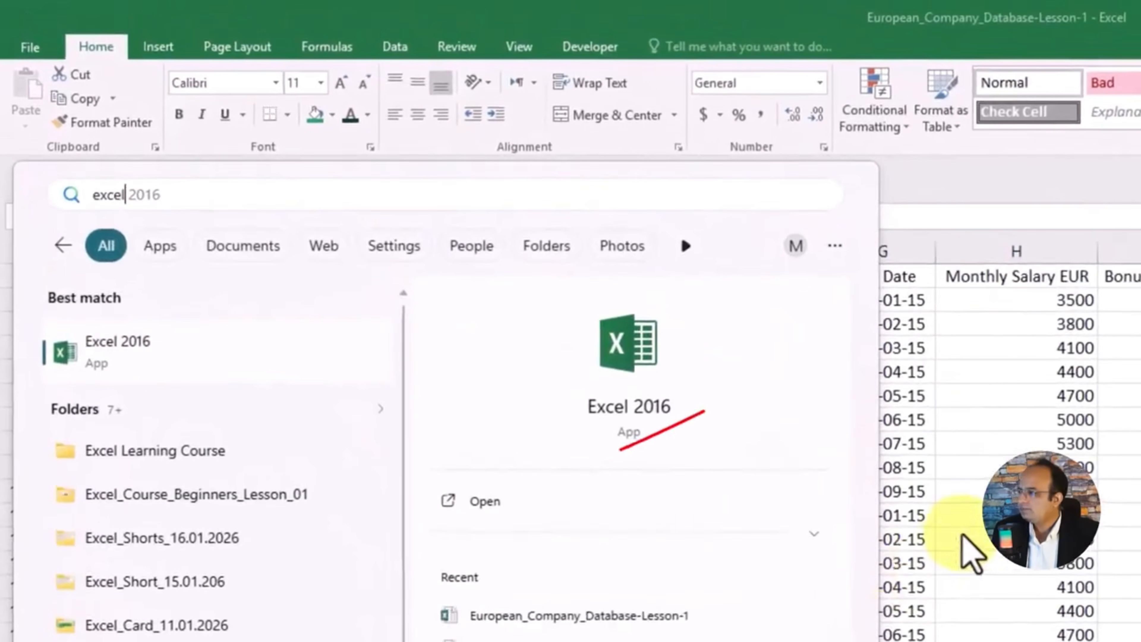
click(568, 507)
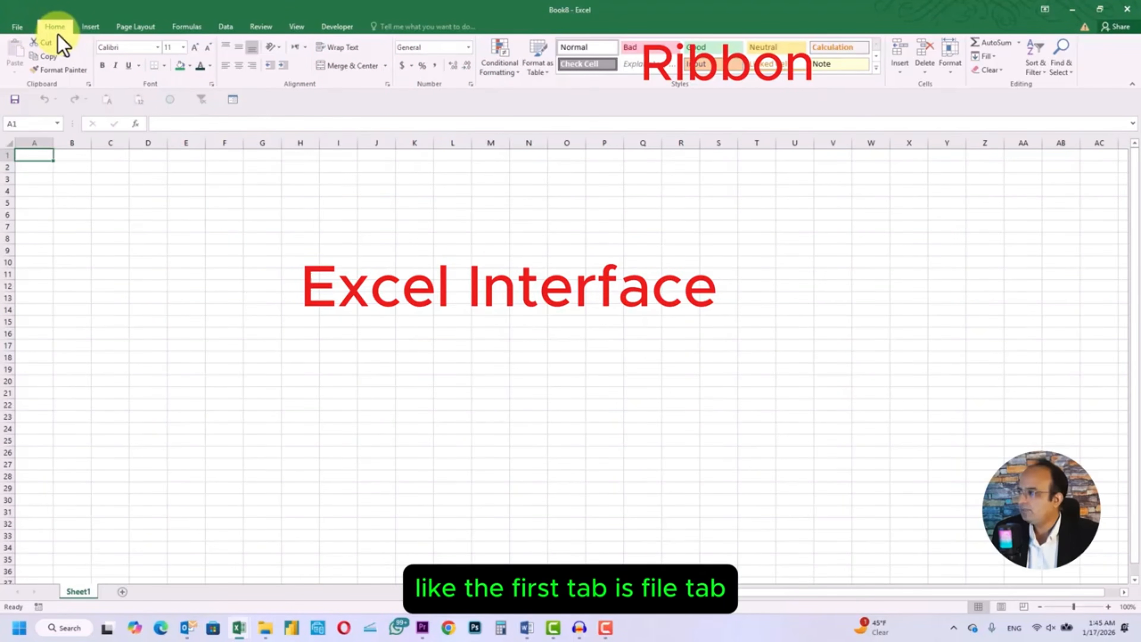
Step: Look over the file commands, the available number formats and the options for inserting cells, rows, columns and sheets
click(22, 27)
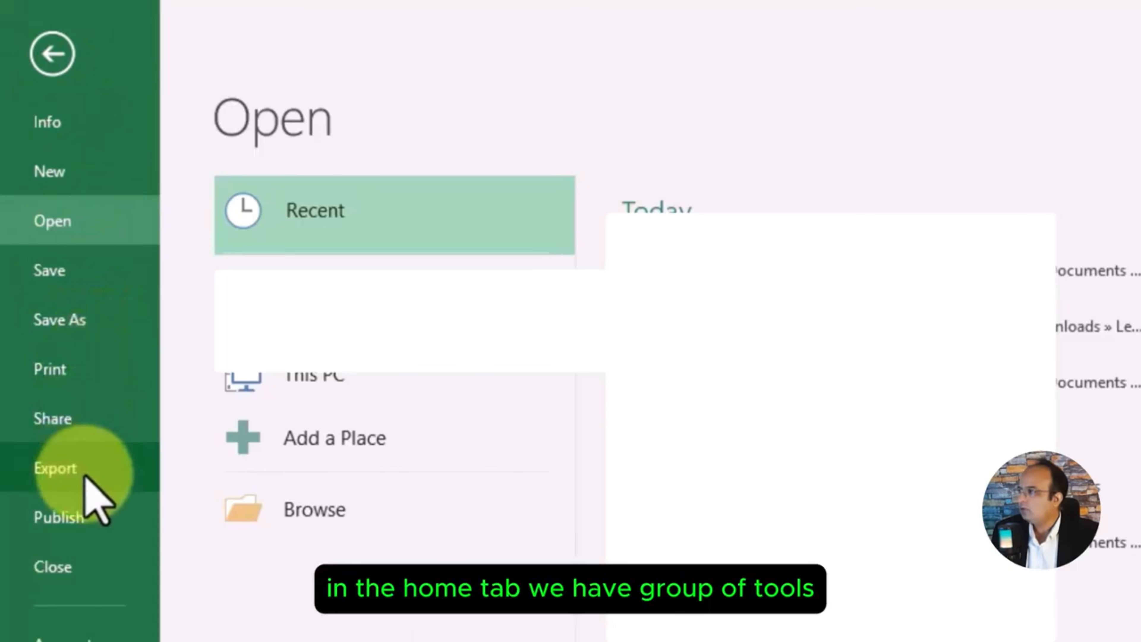
click(52, 55)
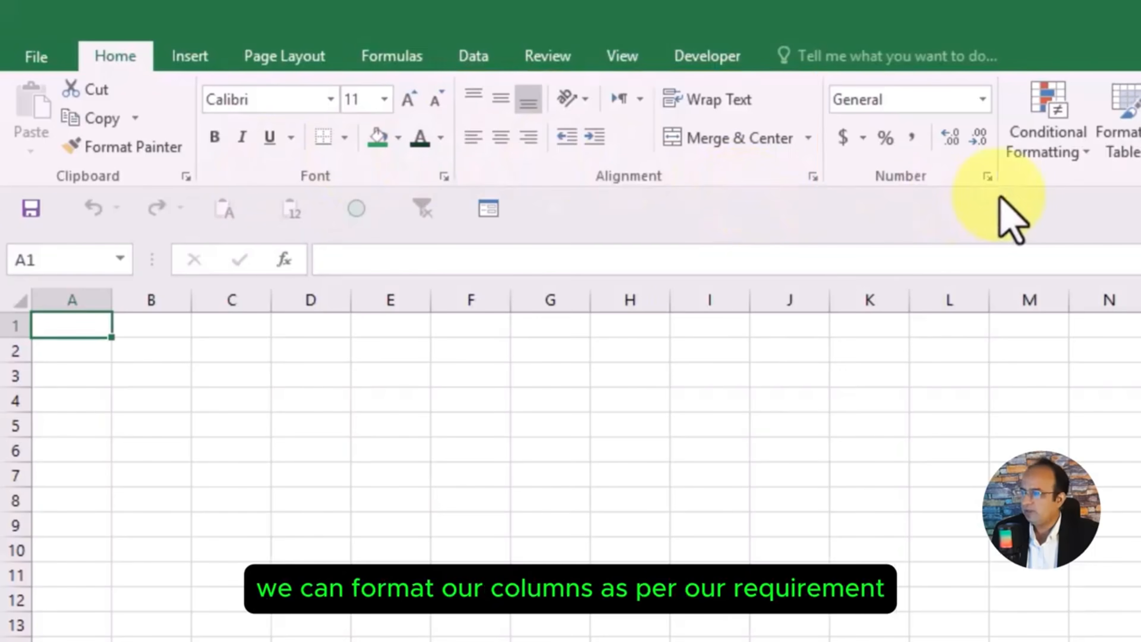
click(982, 99)
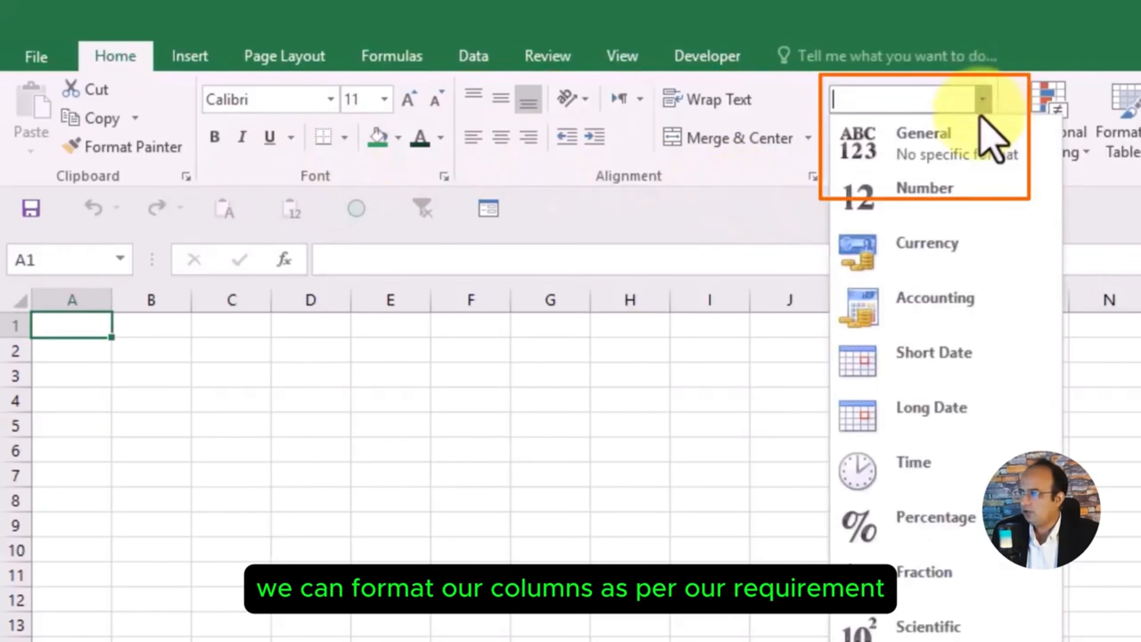
click(1115, 242)
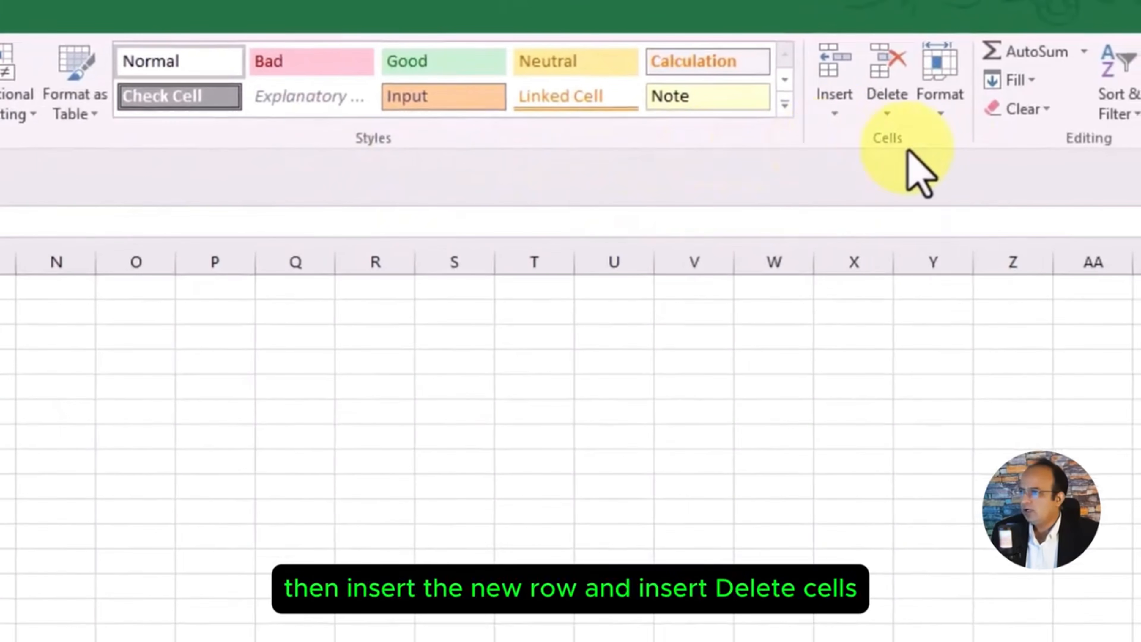
click(833, 112)
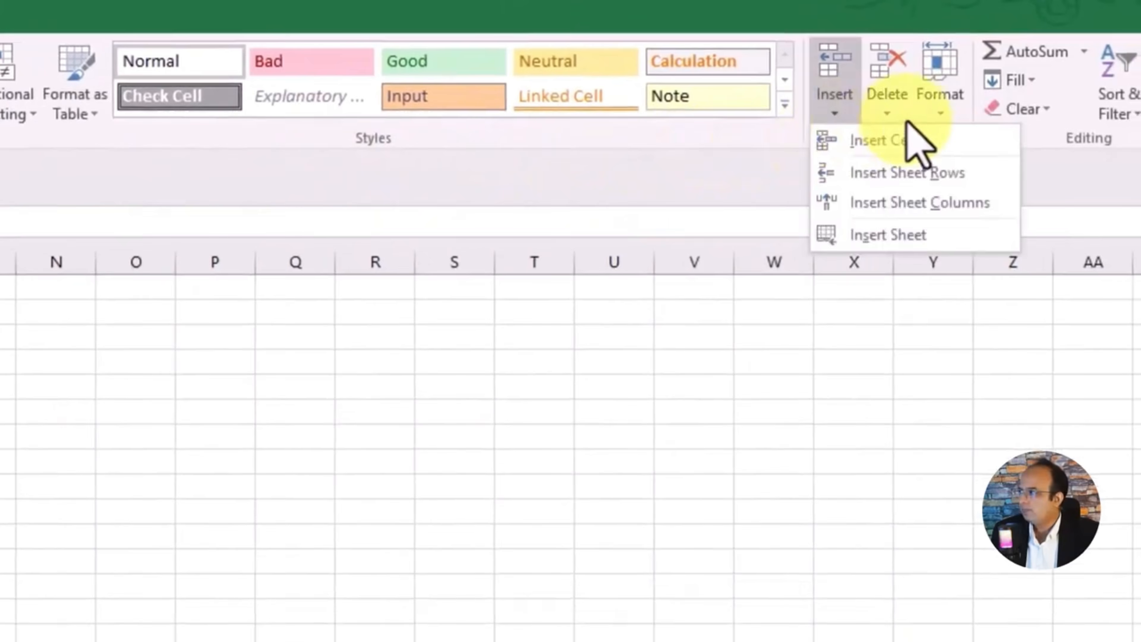
click(706, 172)
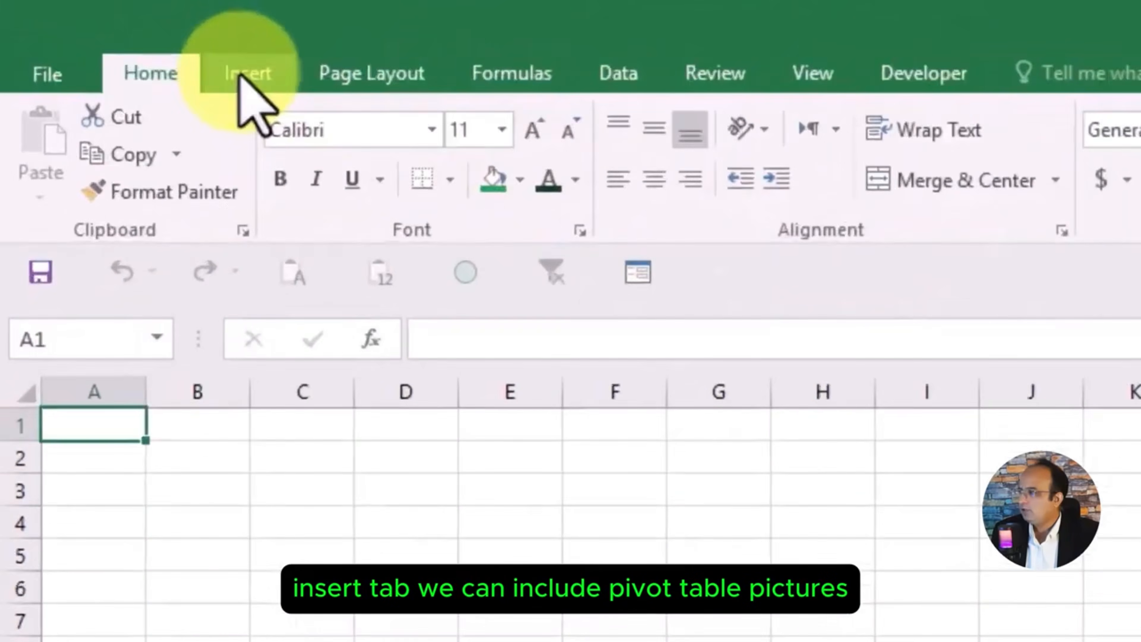
Step: Look through the insert, page layout, formulas, data and review commands, ending back at the home commands
click(243, 75)
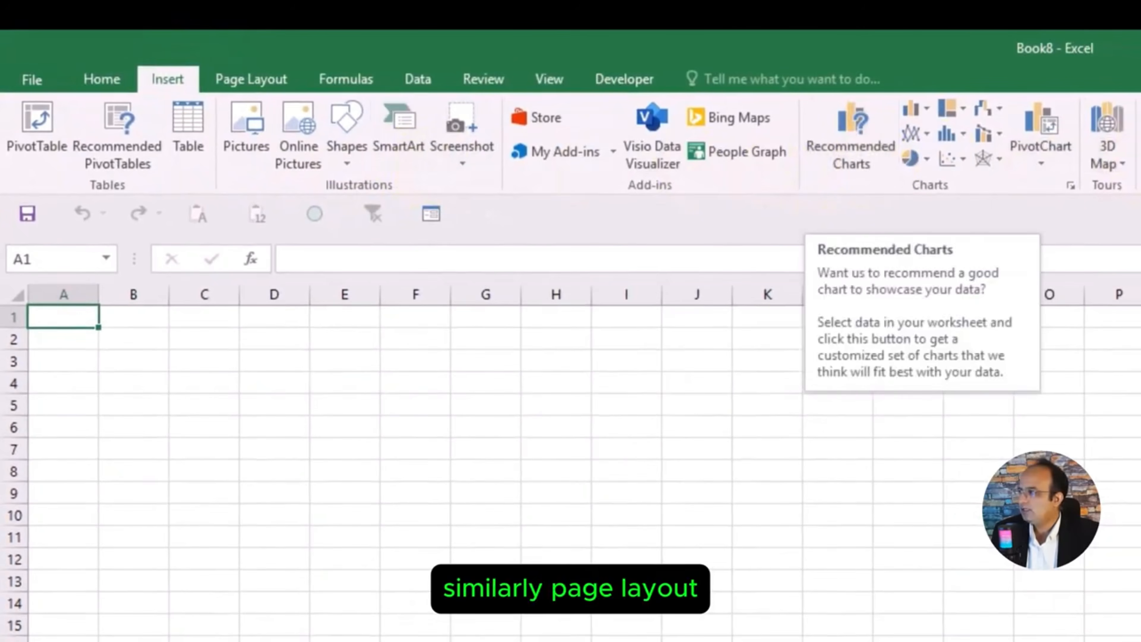
click(252, 82)
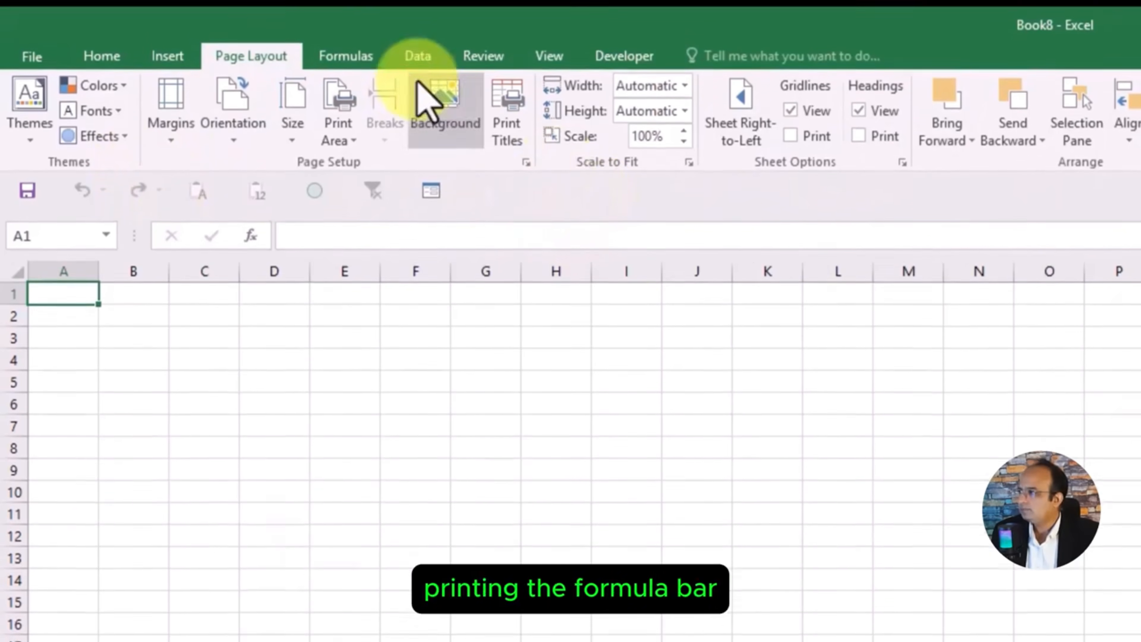
click(344, 81)
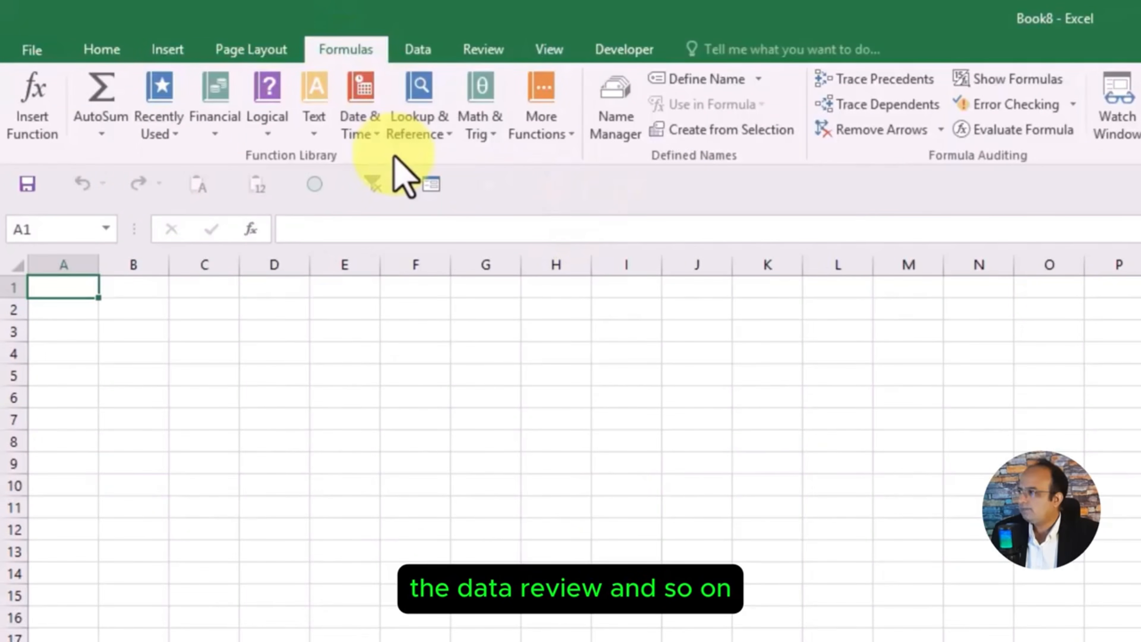
click(415, 49)
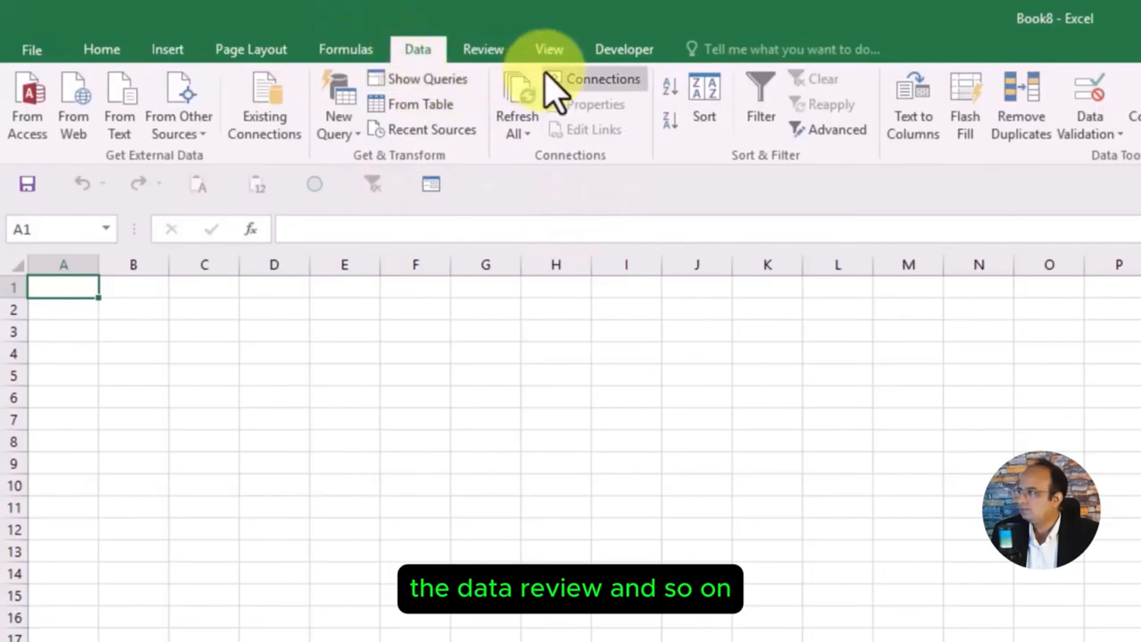
click(485, 48)
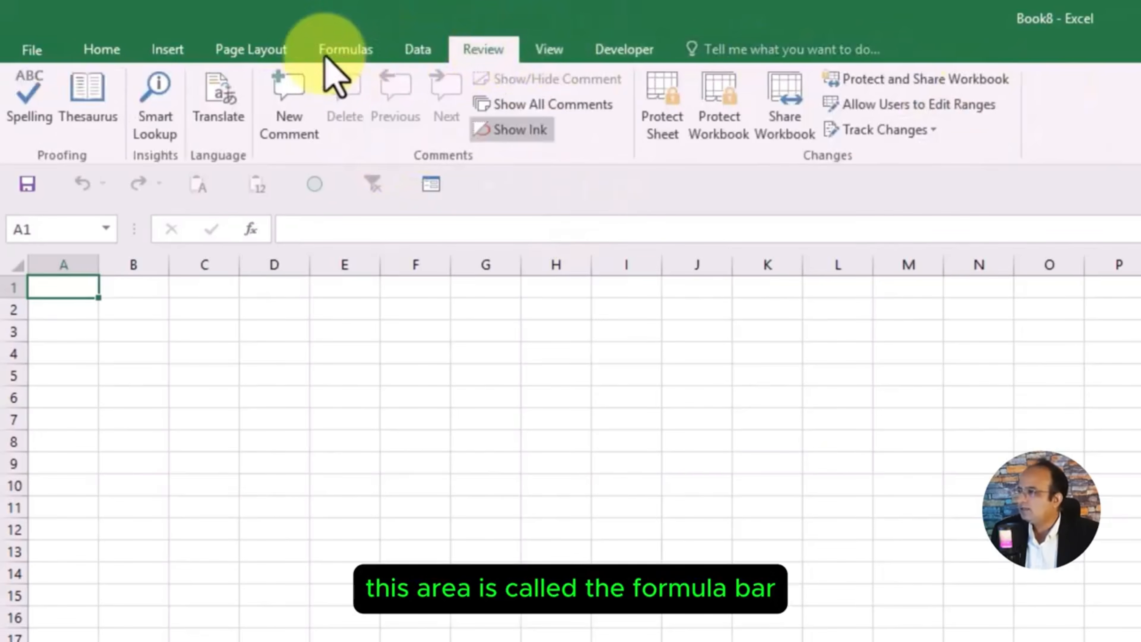
click(102, 49)
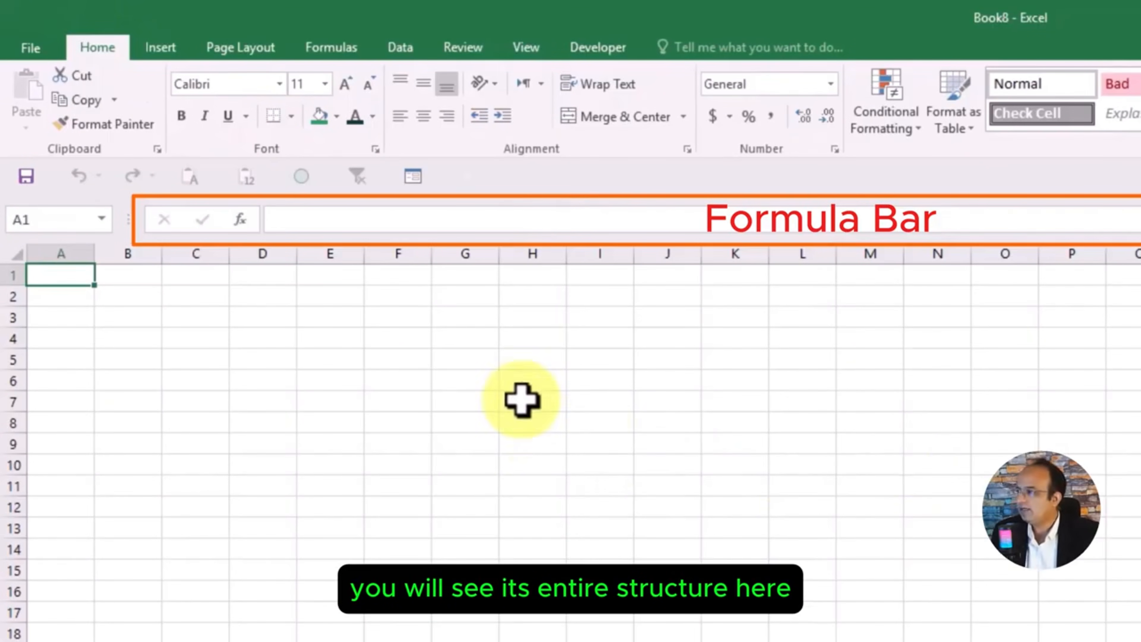
Step: Enter =sum in cell G4 to view it in the formula bar, and clear the cell again
click(442, 335)
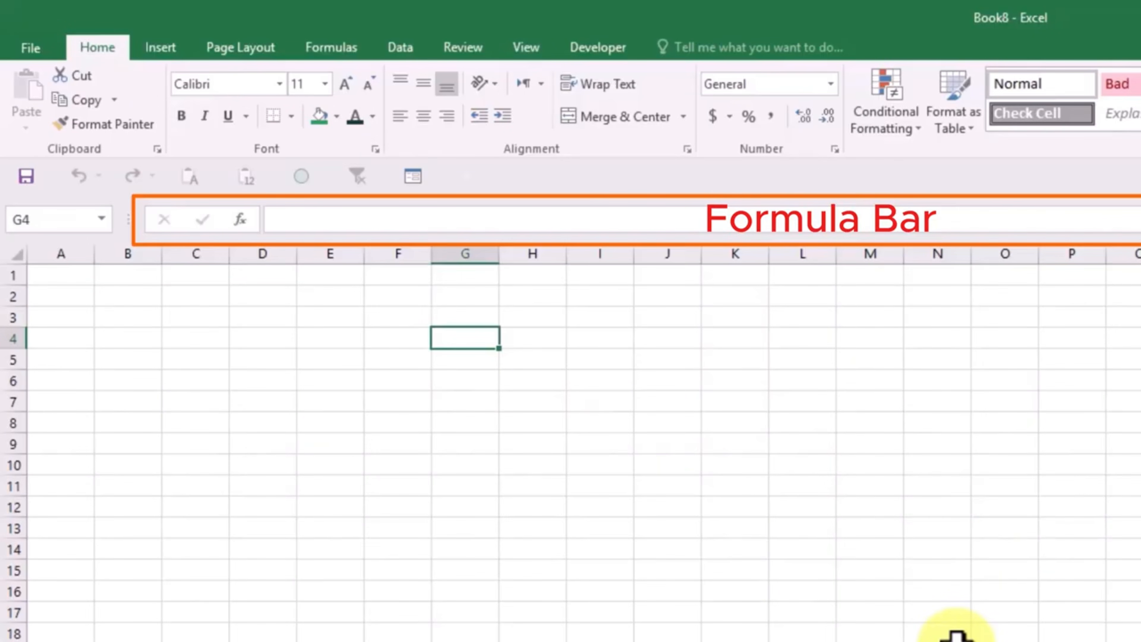
text(=sim)
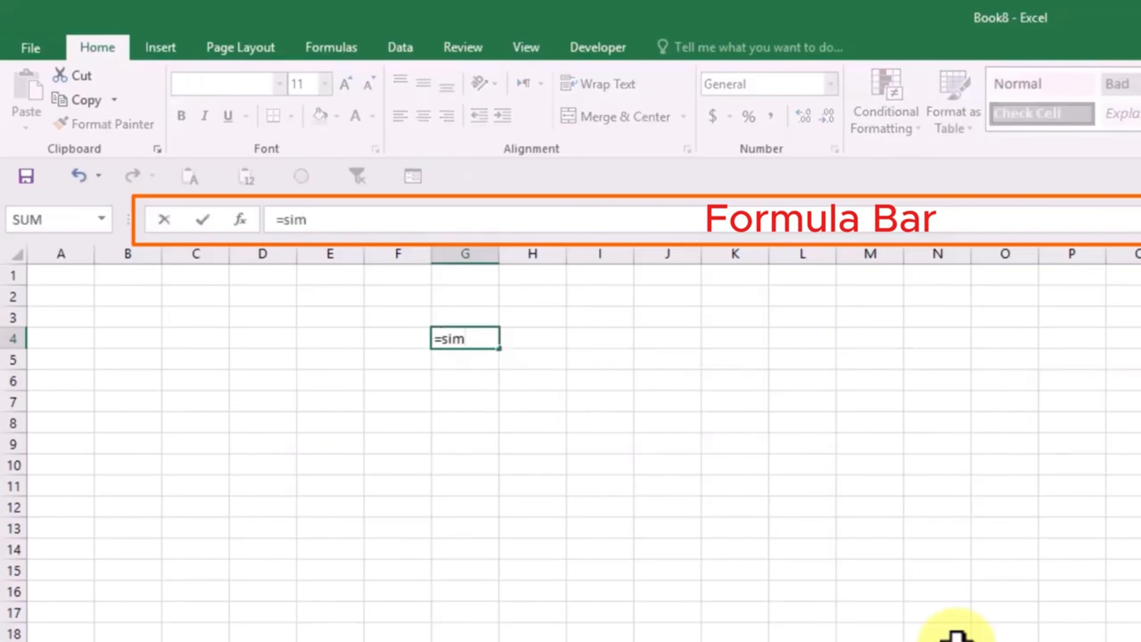
key(BackSpace)
key(BackSpace)
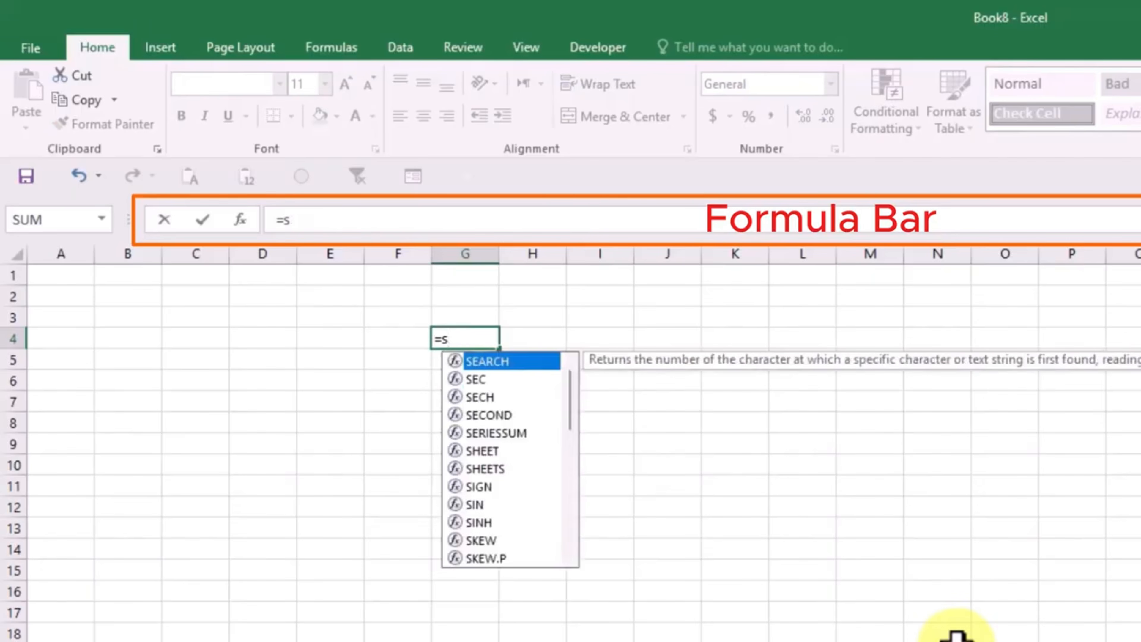
text(um)
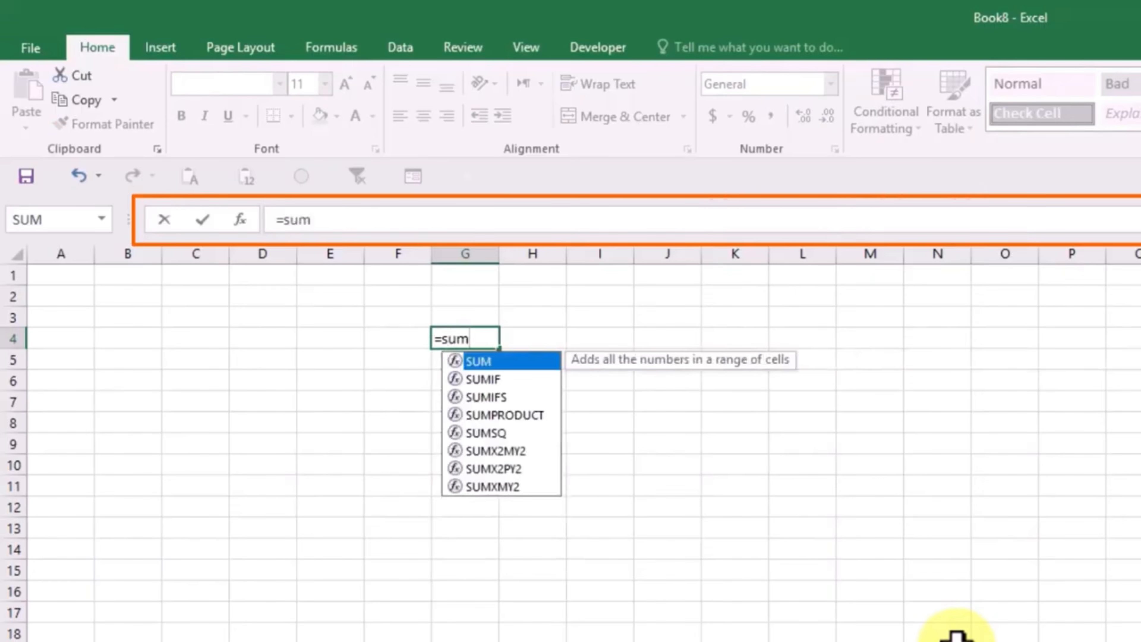
click(955, 637)
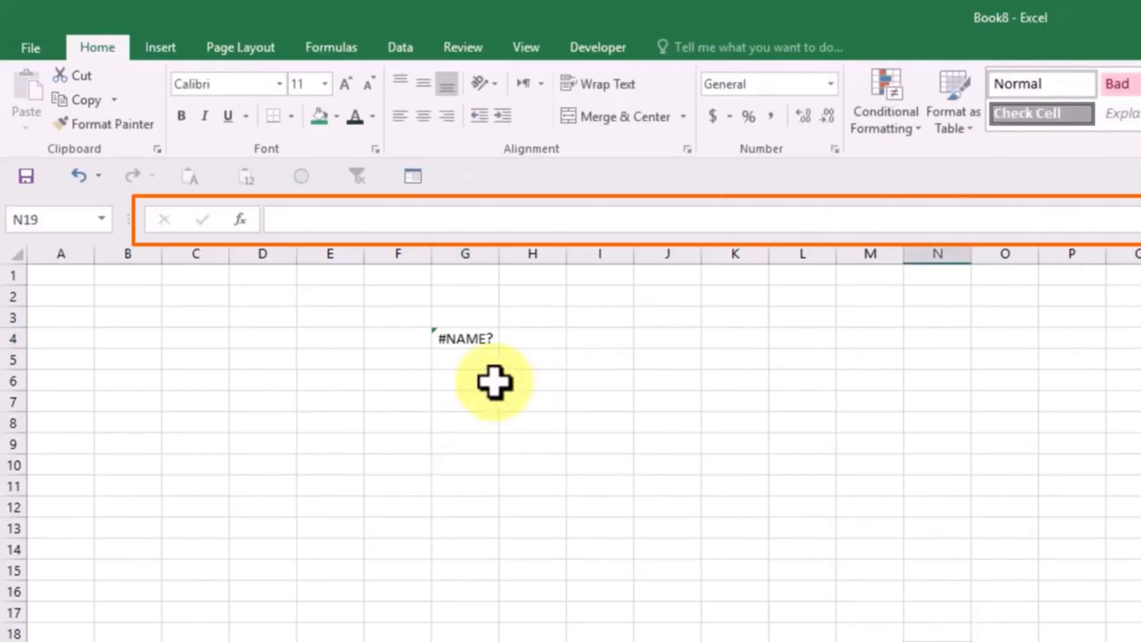
click(470, 341)
click(548, 486)
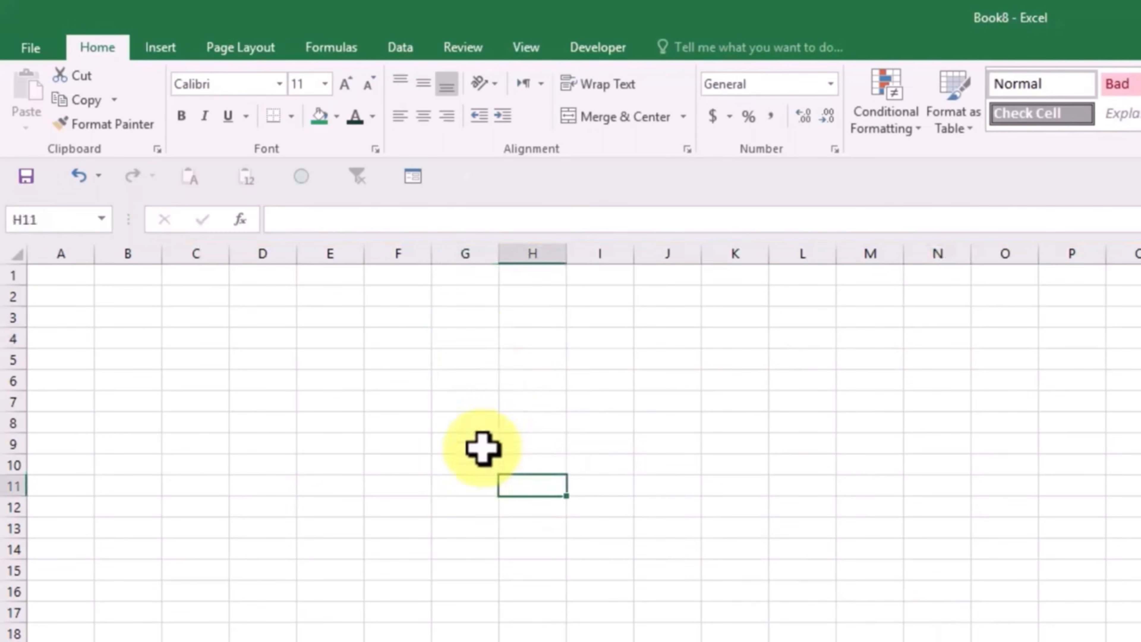
Step: Demonstrate cells, columns and rows by selecting cells F5 and J10, the whole column H and the whole row 6
click(398, 359)
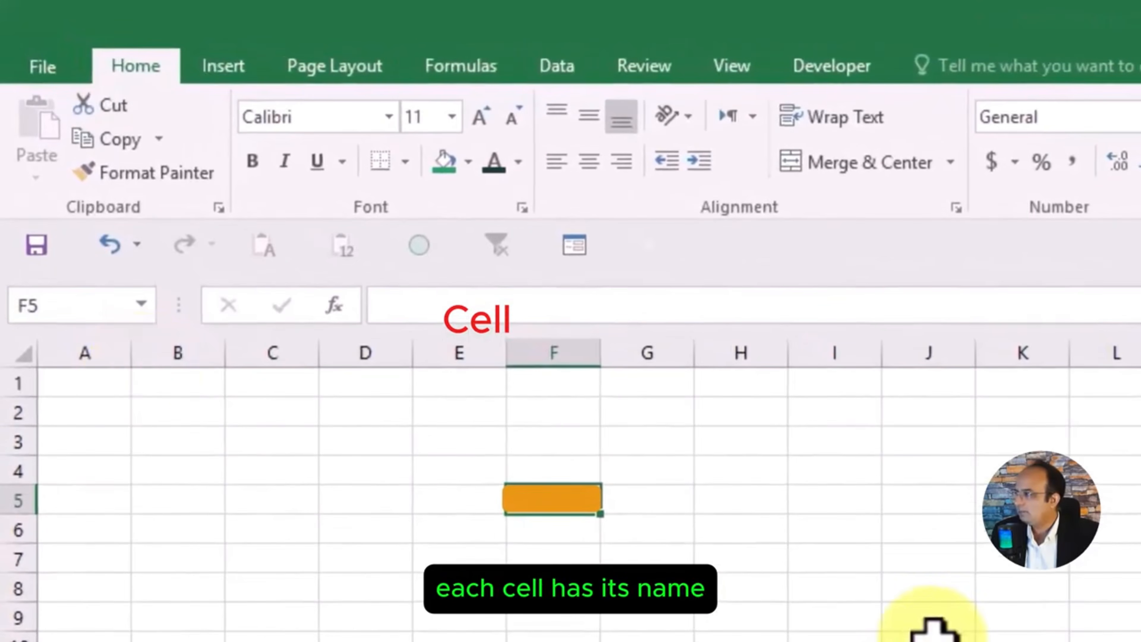
click(669, 455)
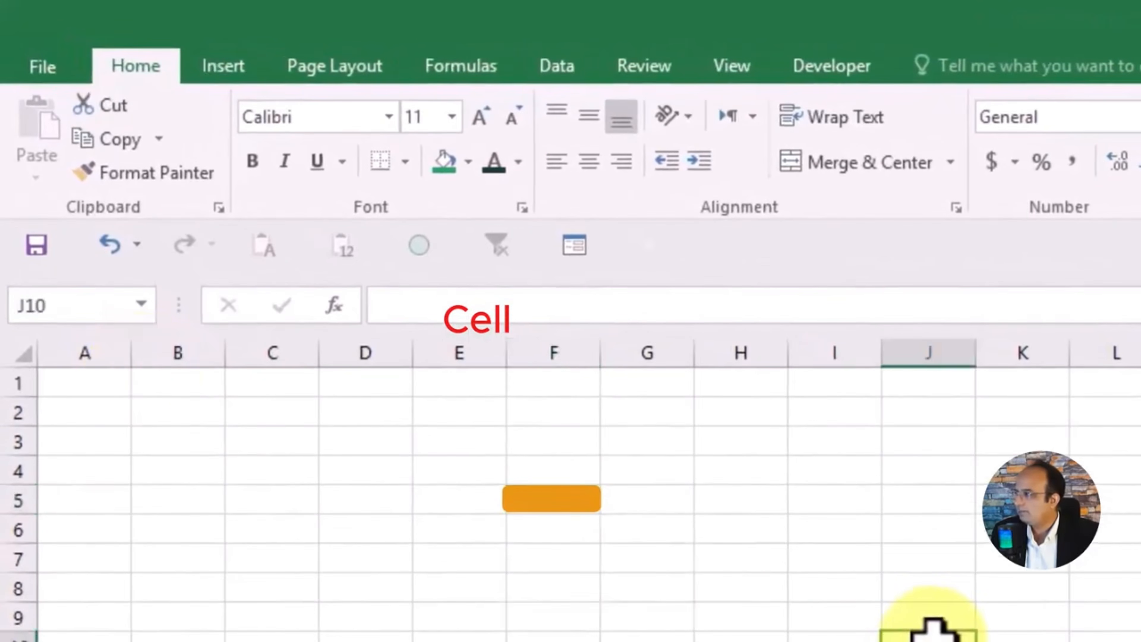
click(741, 353)
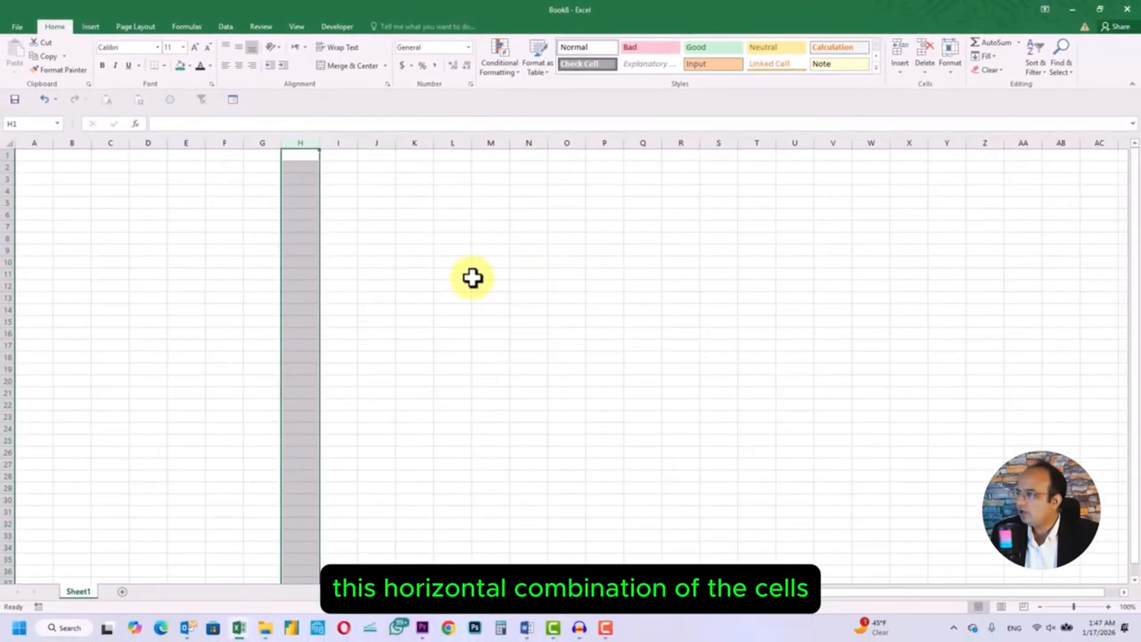
click(471, 277)
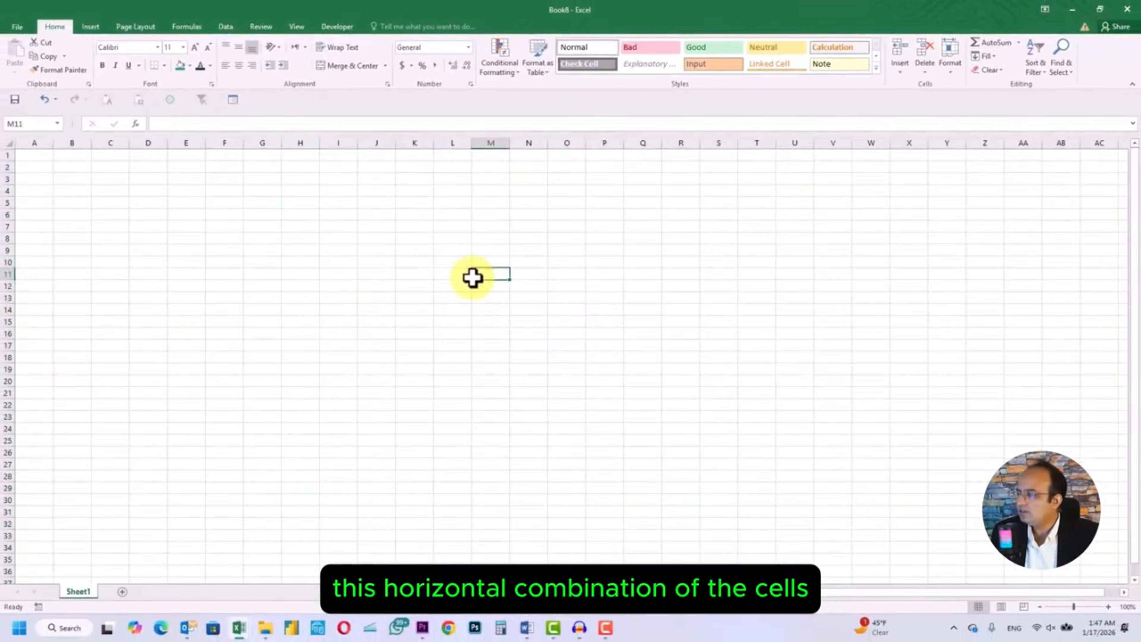
click(6, 215)
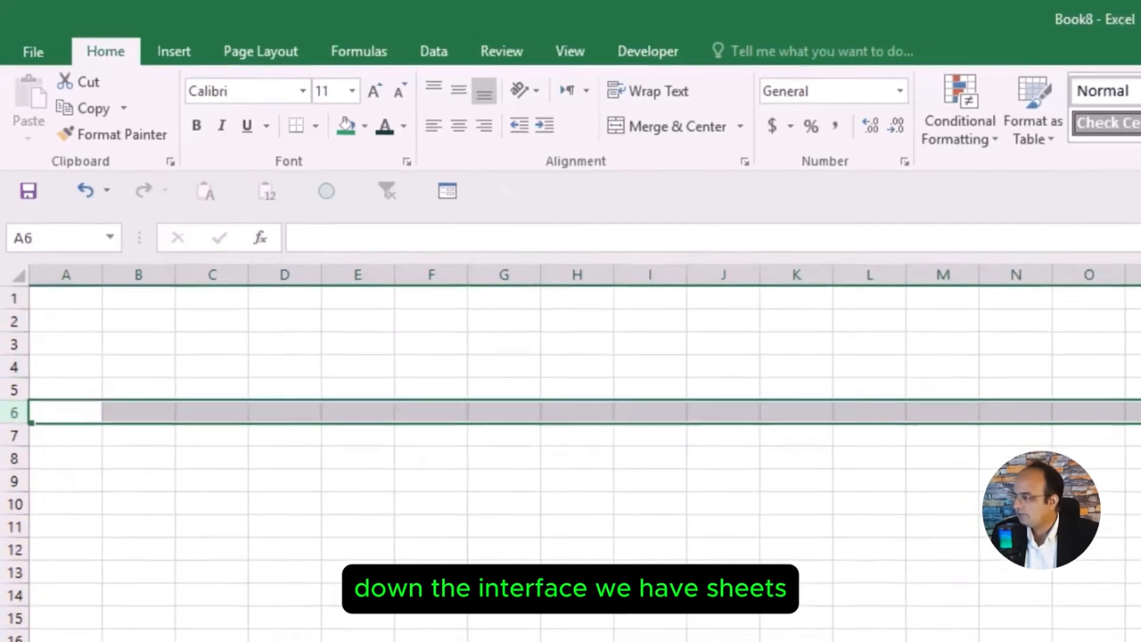
drag(411, 635, 414, 621)
click(781, 522)
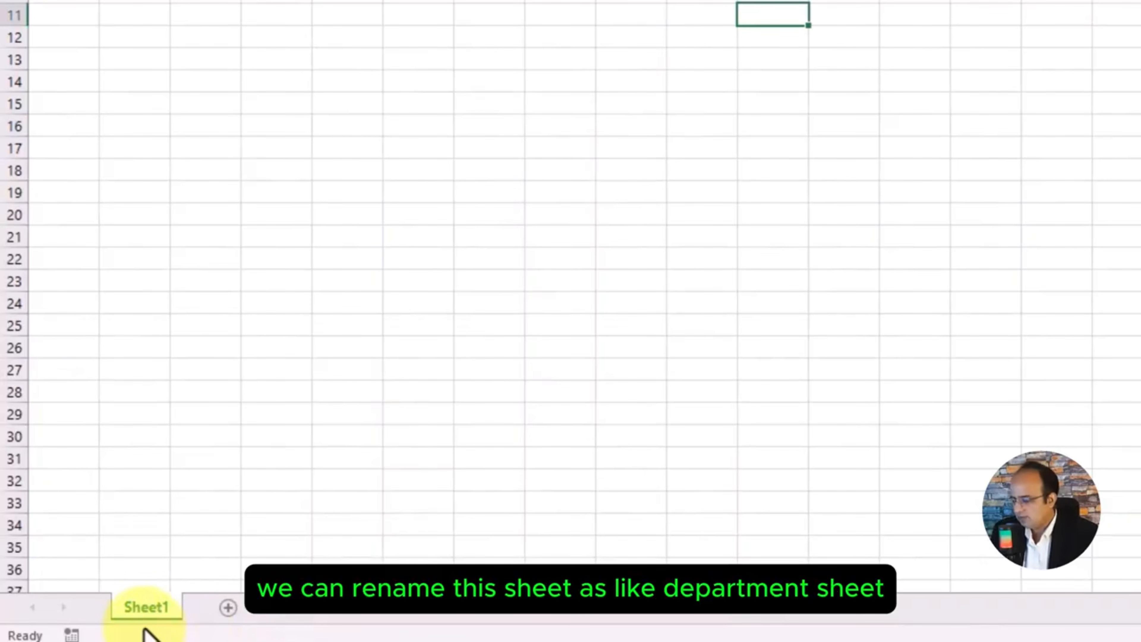
Step: Rename Sheet1 as HR
double_click(146, 609)
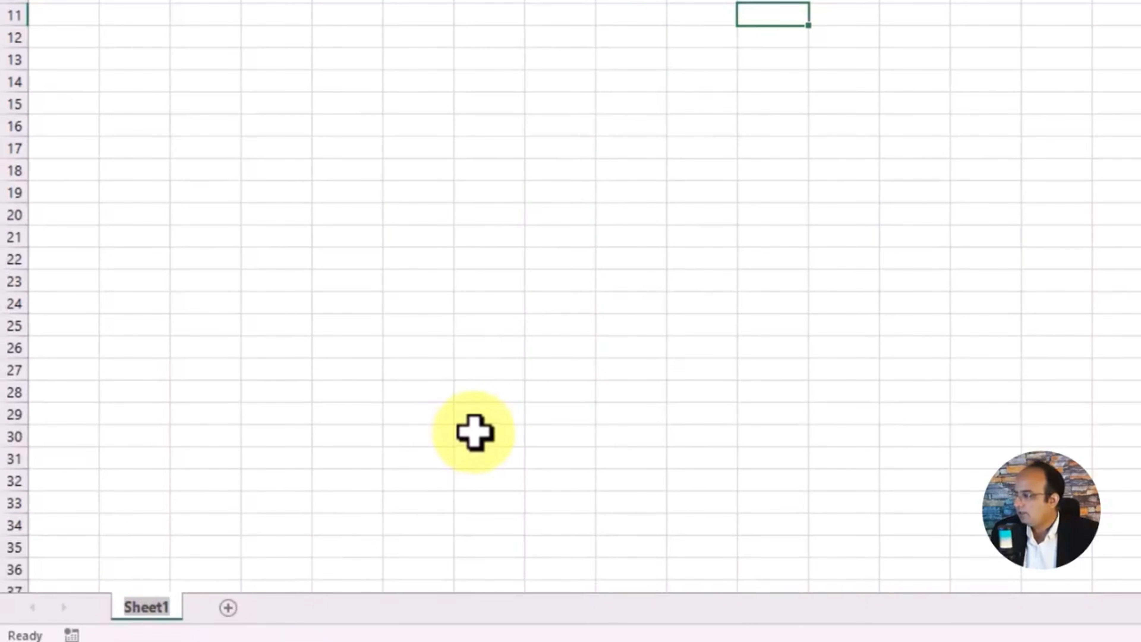
text(HR)
key(Return)
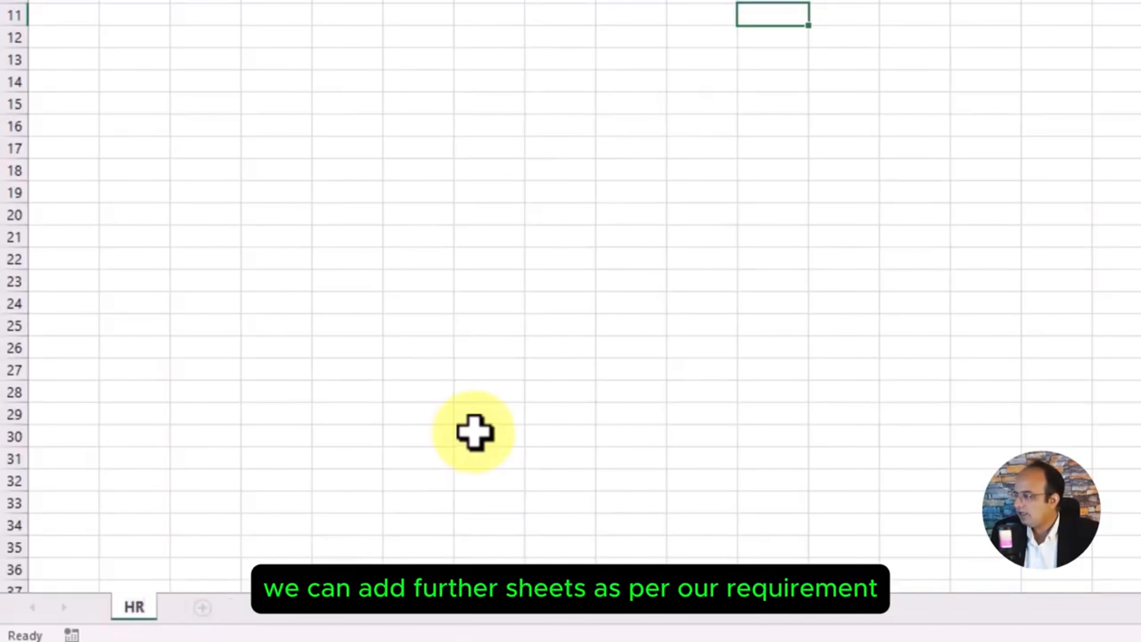
click(474, 429)
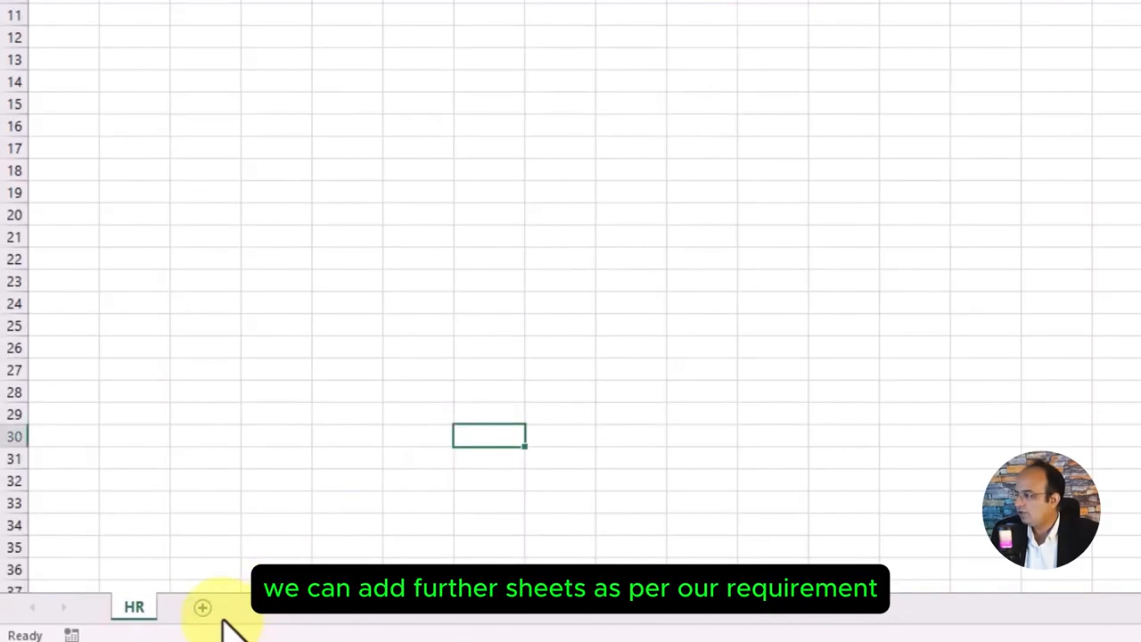
Step: Add three new worksheets after the HR sheet
click(203, 609)
click(266, 609)
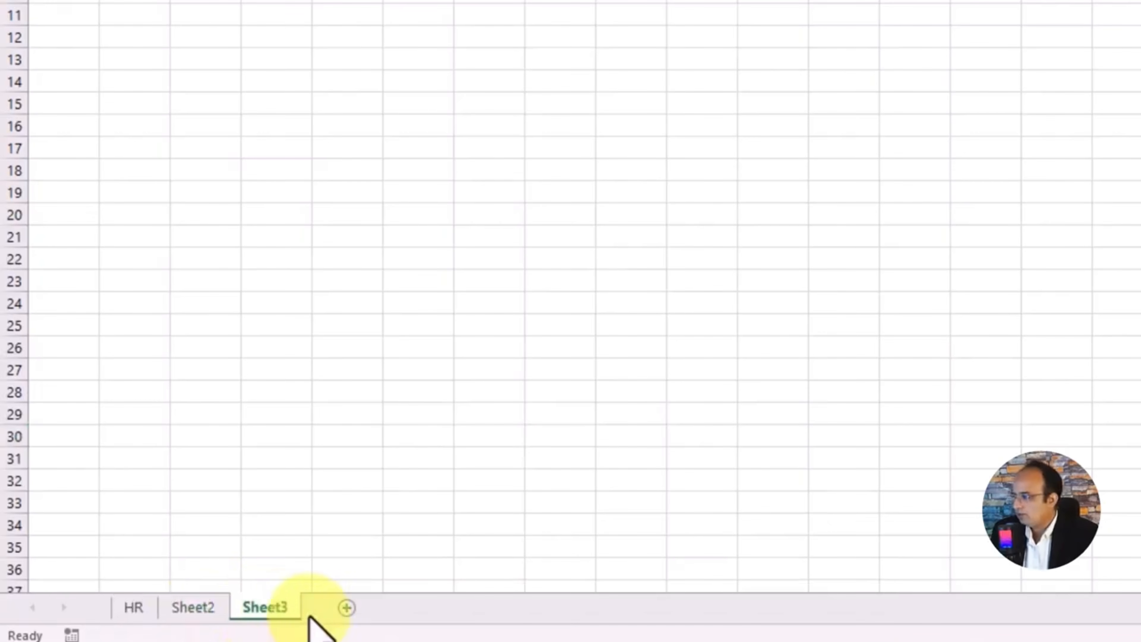
click(347, 607)
Step: Rename Sheet2 as Marketing
double_click(192, 608)
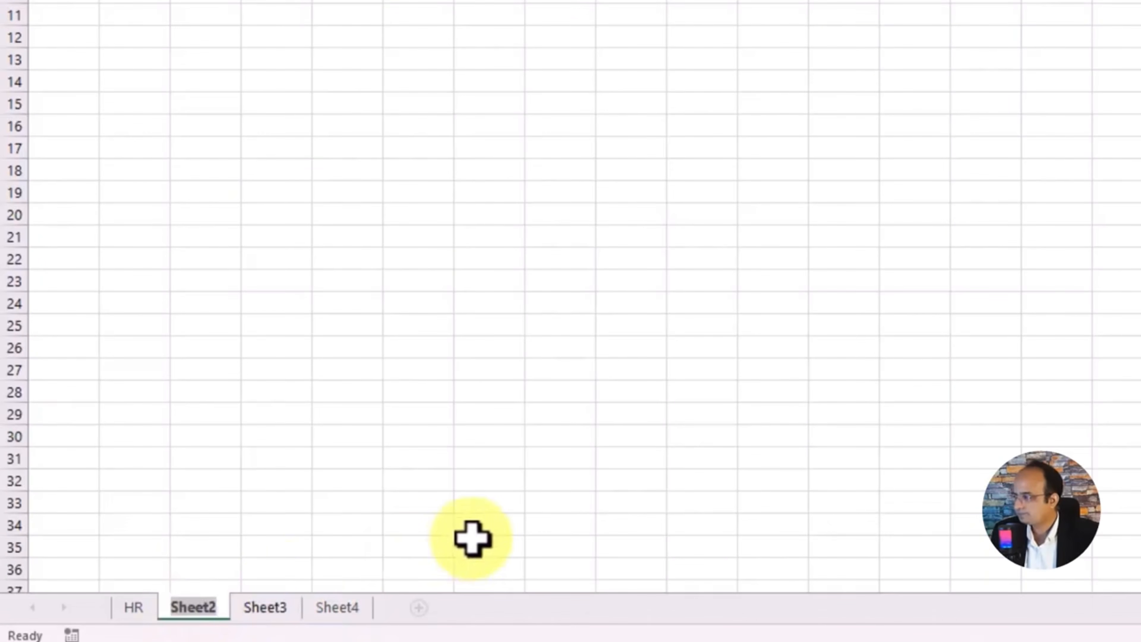
text(Mark)
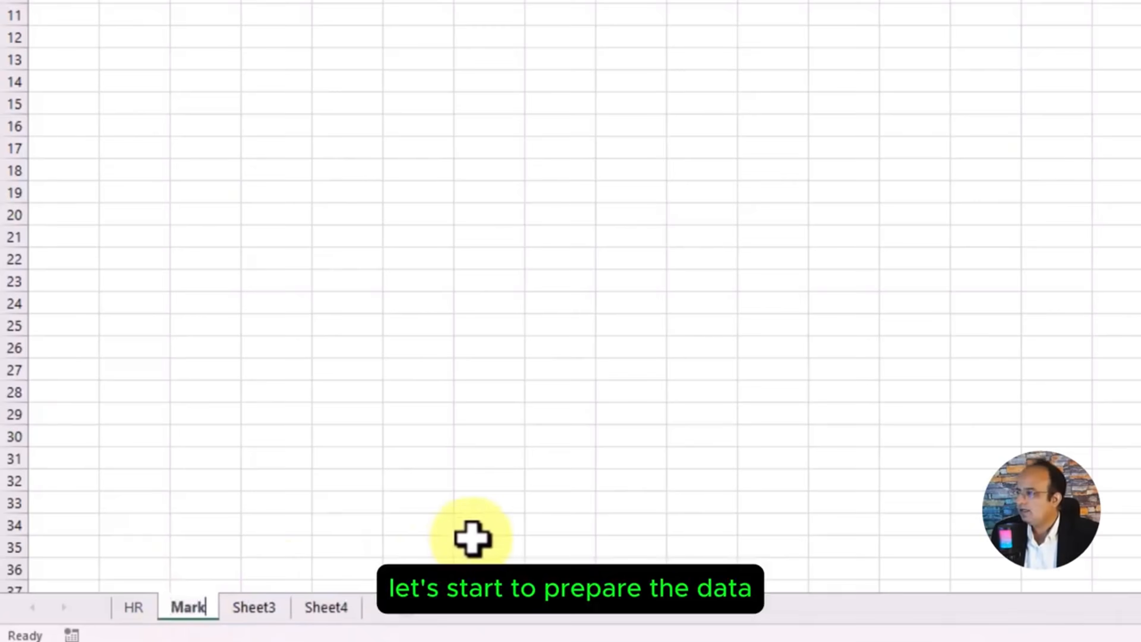
text(eting)
click(724, 243)
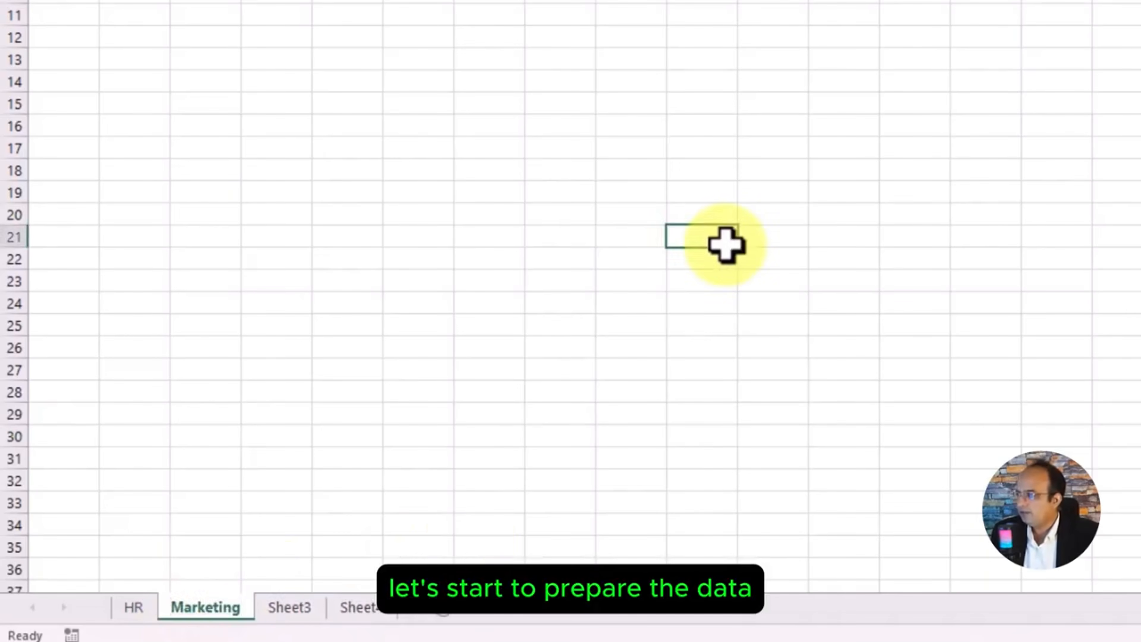
click(1138, 217)
click(1138, 302)
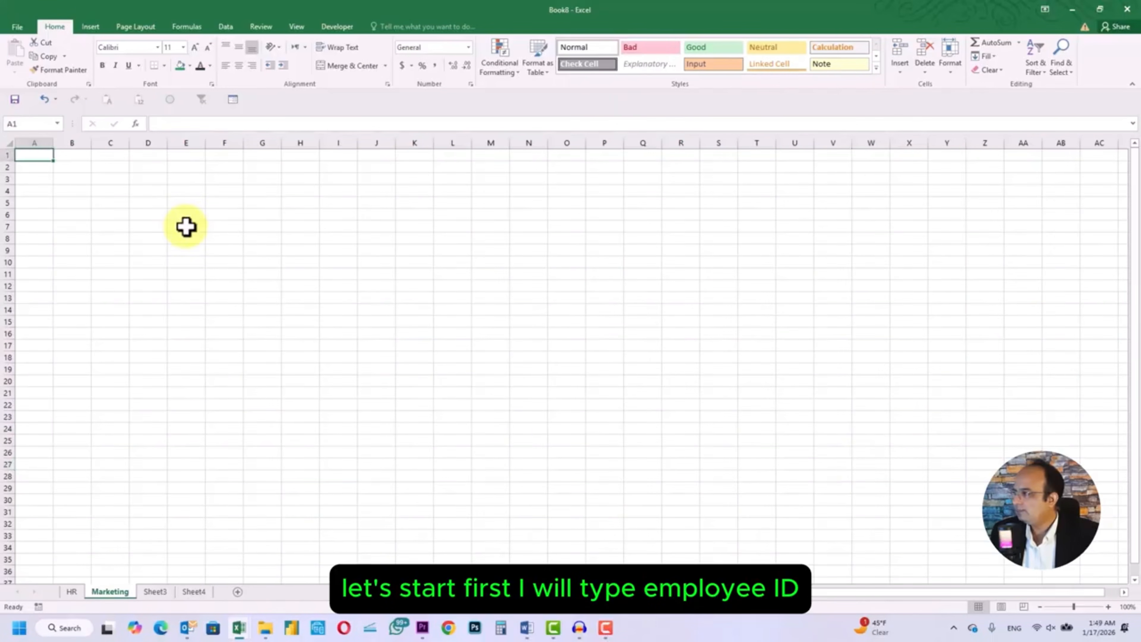
Step: Enter the headers Employee ID, Employee Name and Department in cells A1 to C1 of the Marketing sheet
text(Employ)
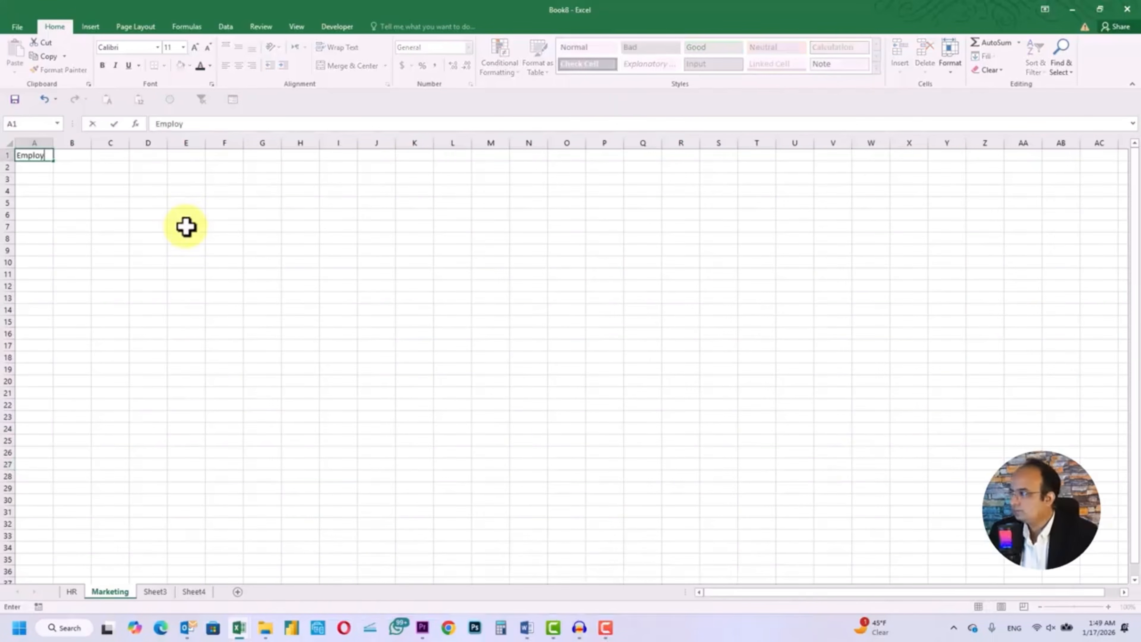
text(ee ID)
key(Tab)
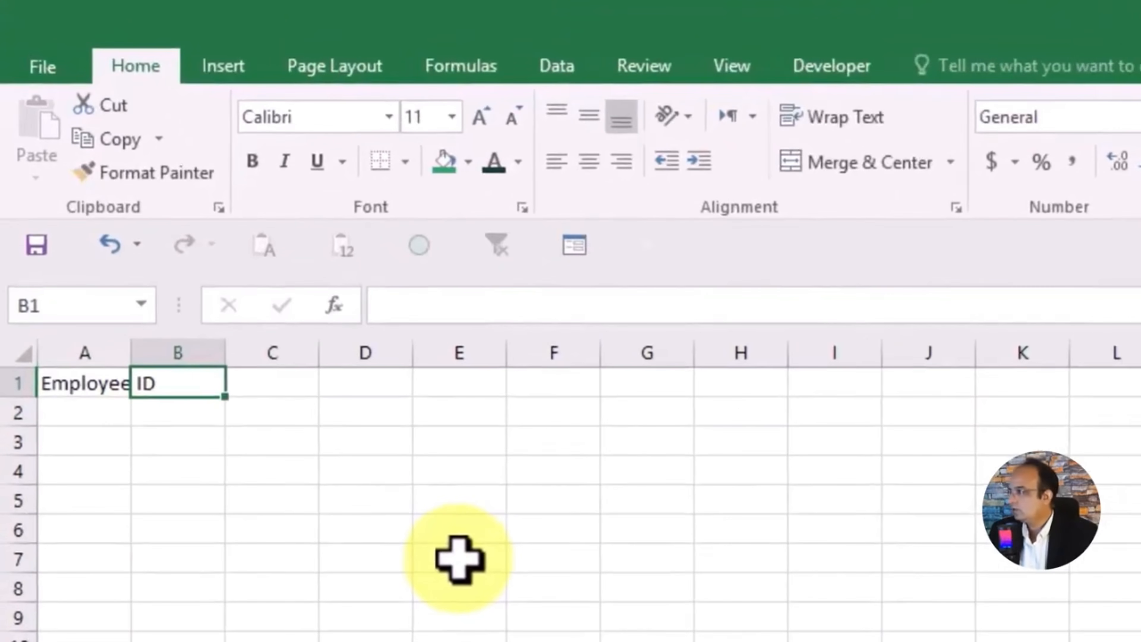
text(Employee)
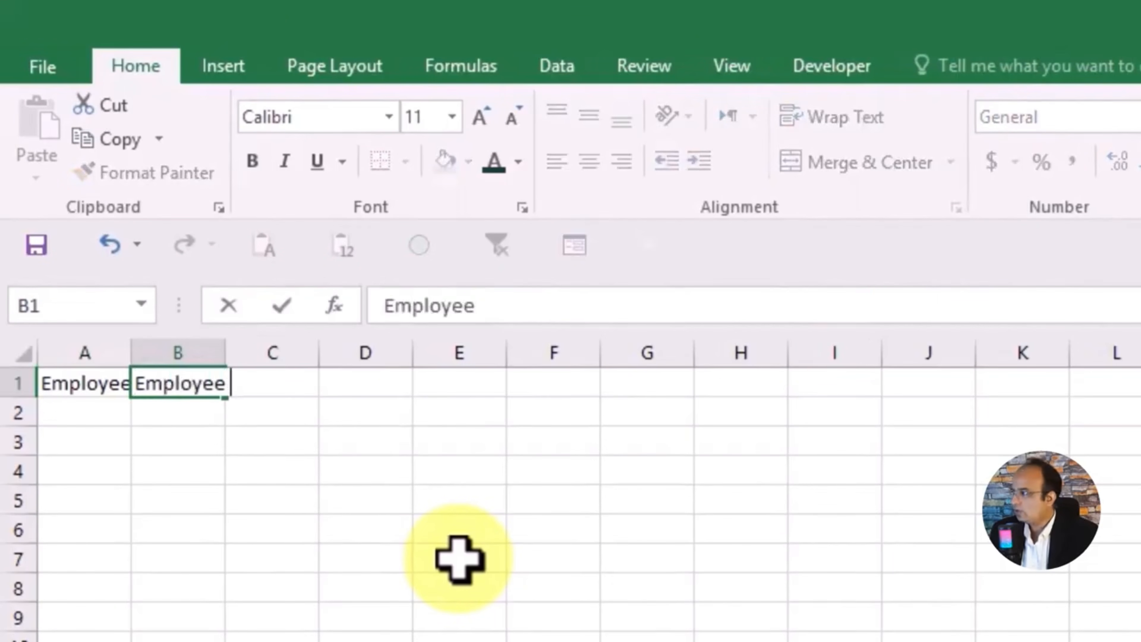
text( Name)
key(Tab)
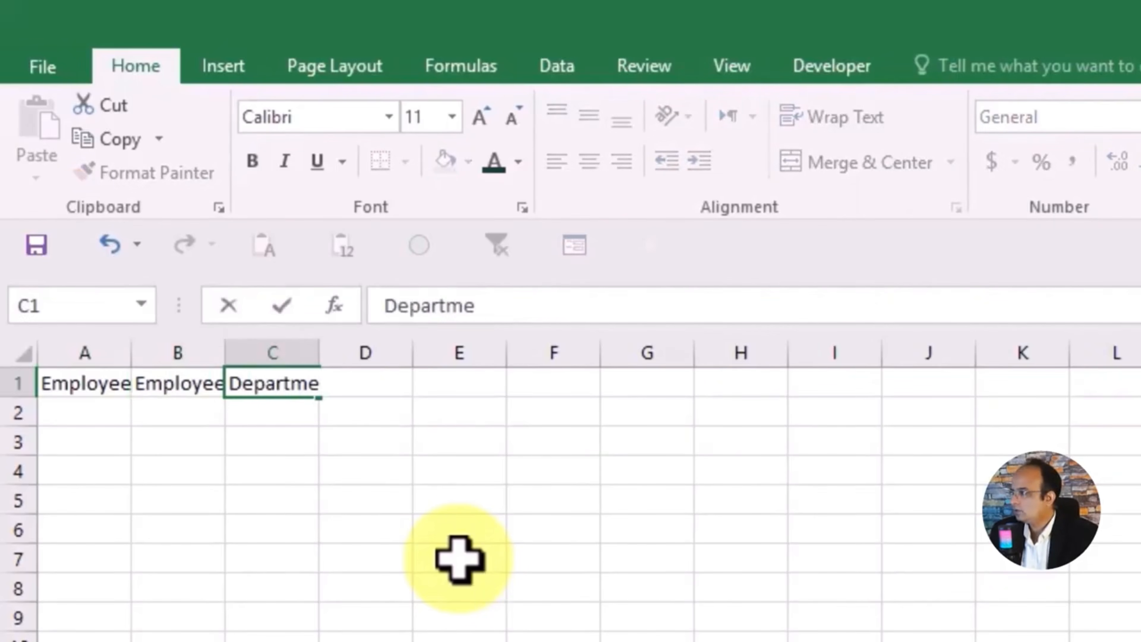
key(Tab)
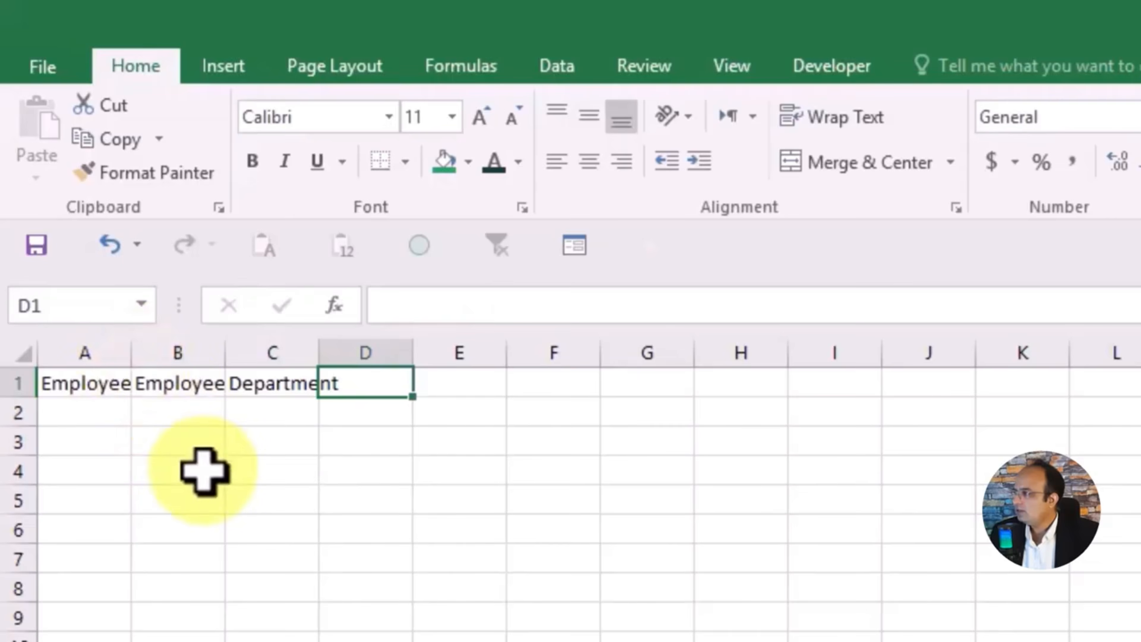
Step: Auto-fit the widths of the Employee ID and Department columns to their header text
double_click(135, 355)
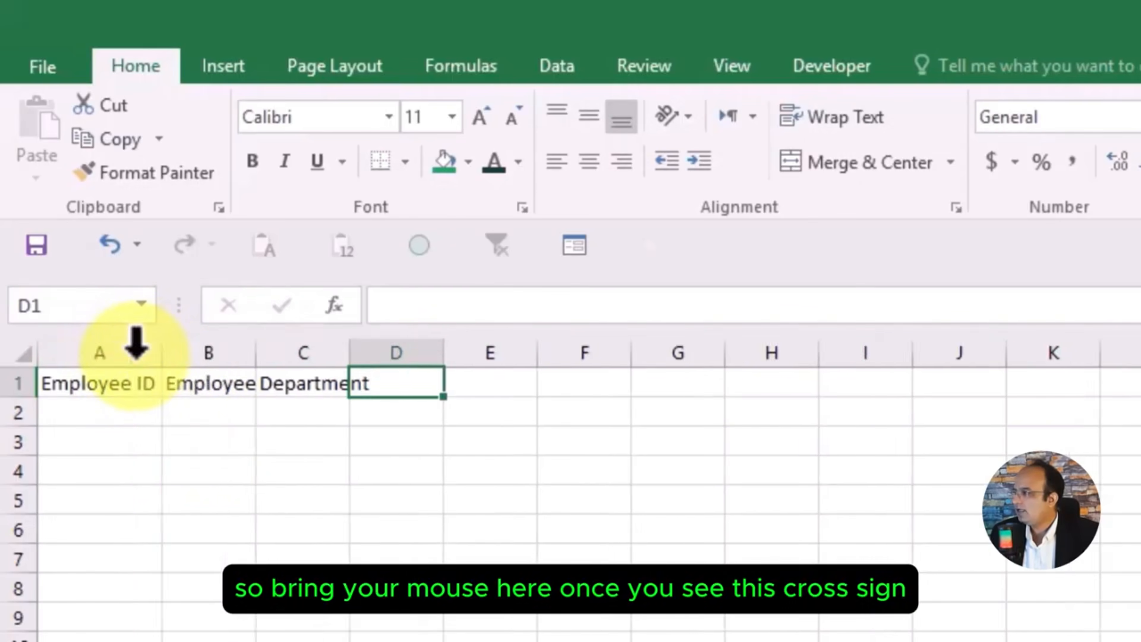
double_click(252, 353)
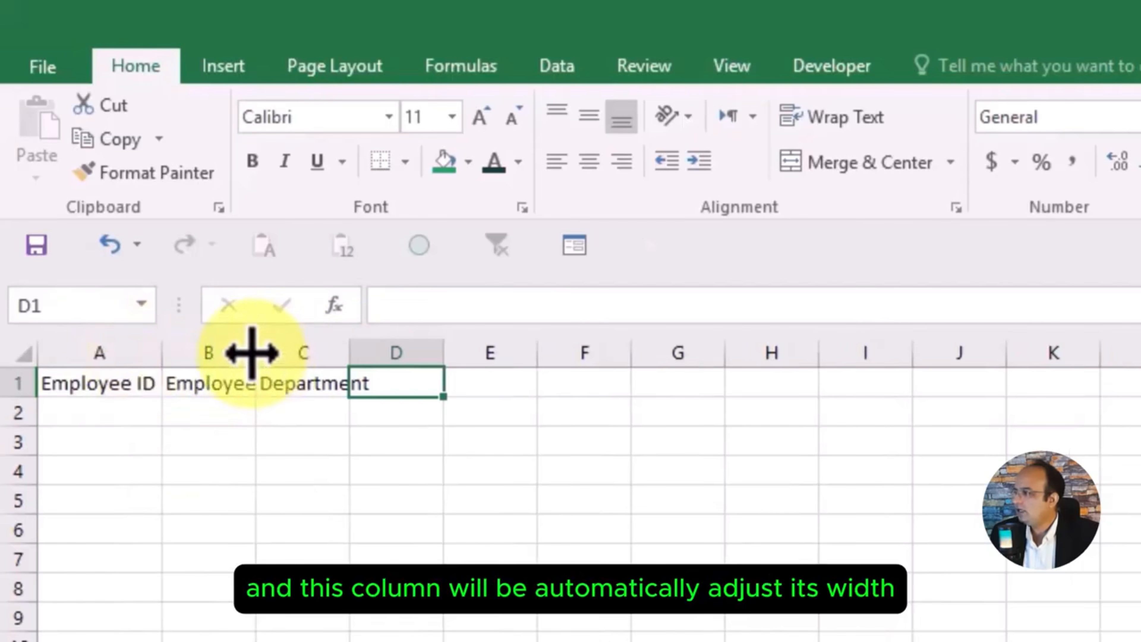
double_click(350, 353)
click(594, 490)
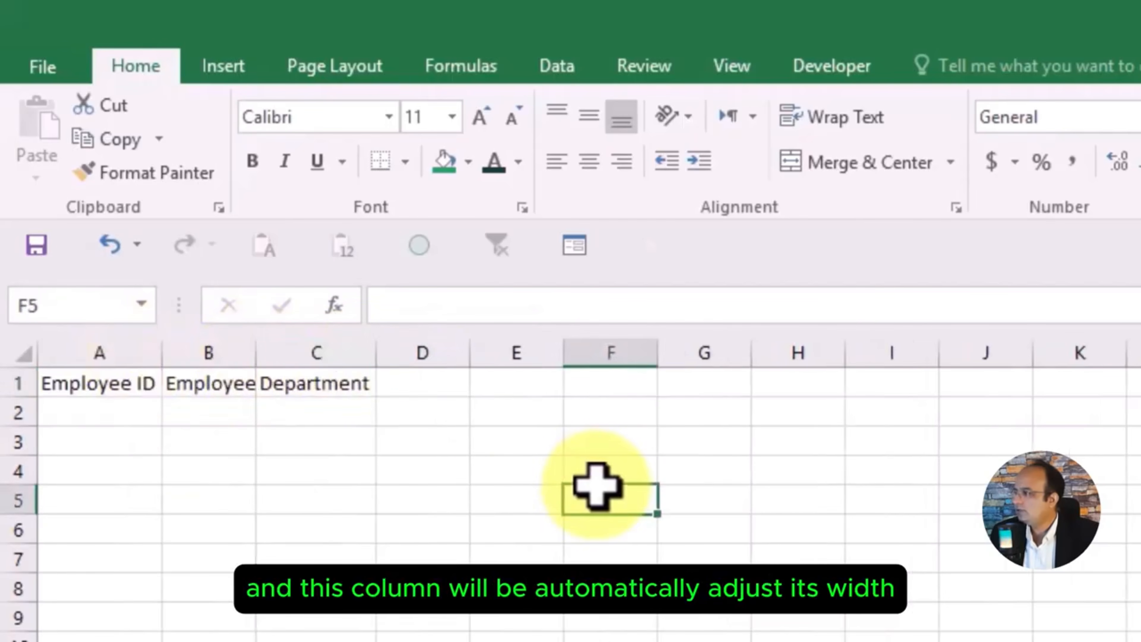
Step: Enter the headers Job Title and Country in cells D1 and E1
click(430, 390)
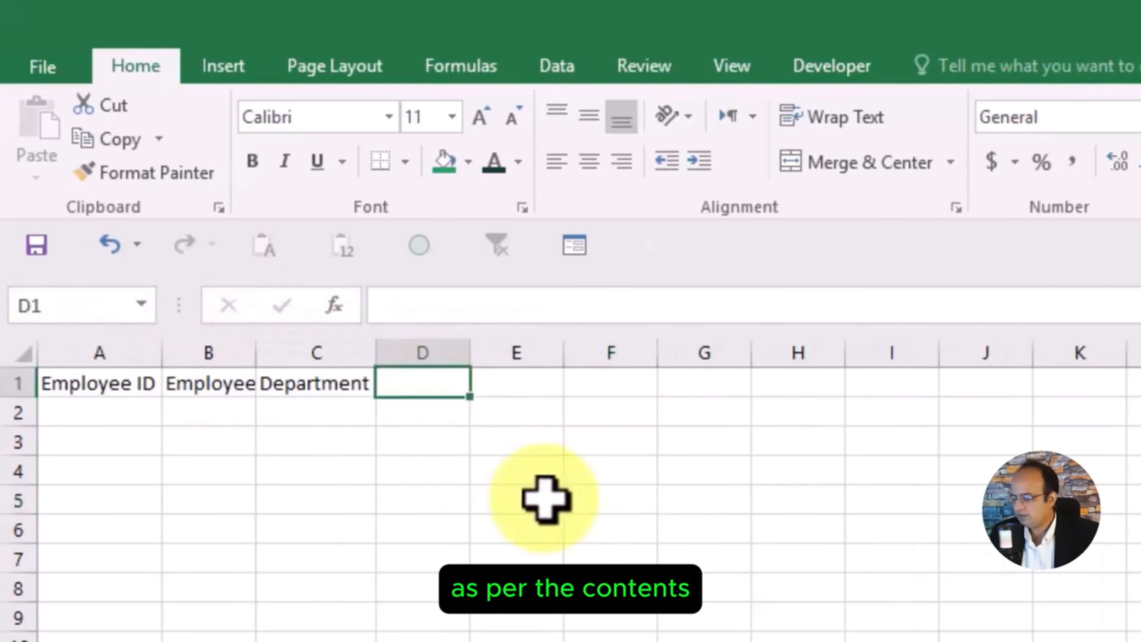
text(J)
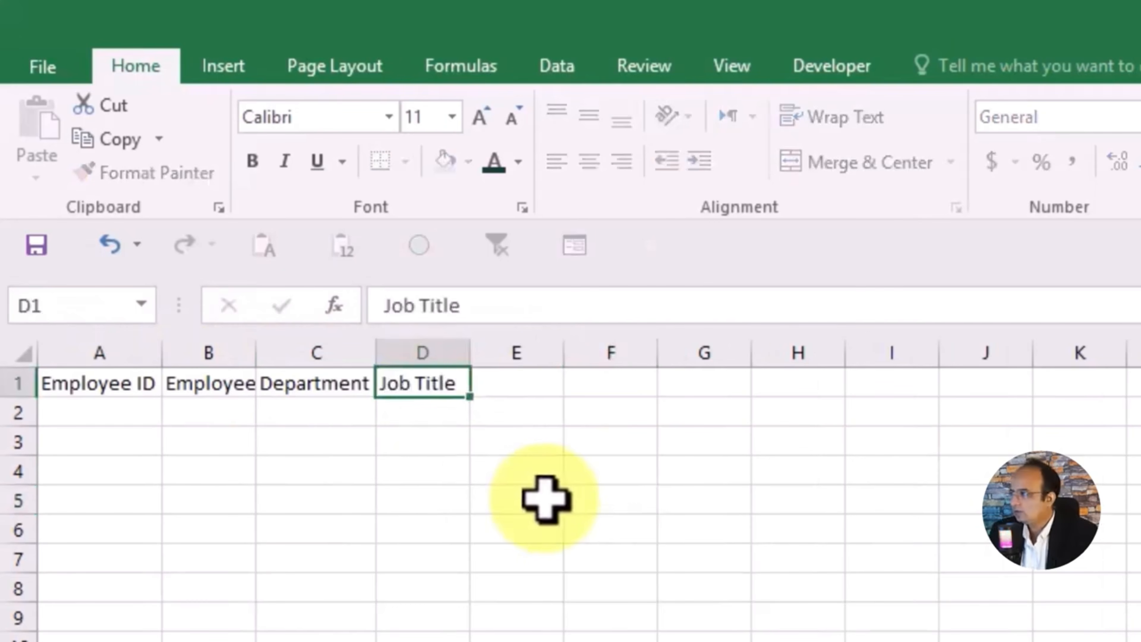
text(ob Title)
key(Tab)
text(Cou)
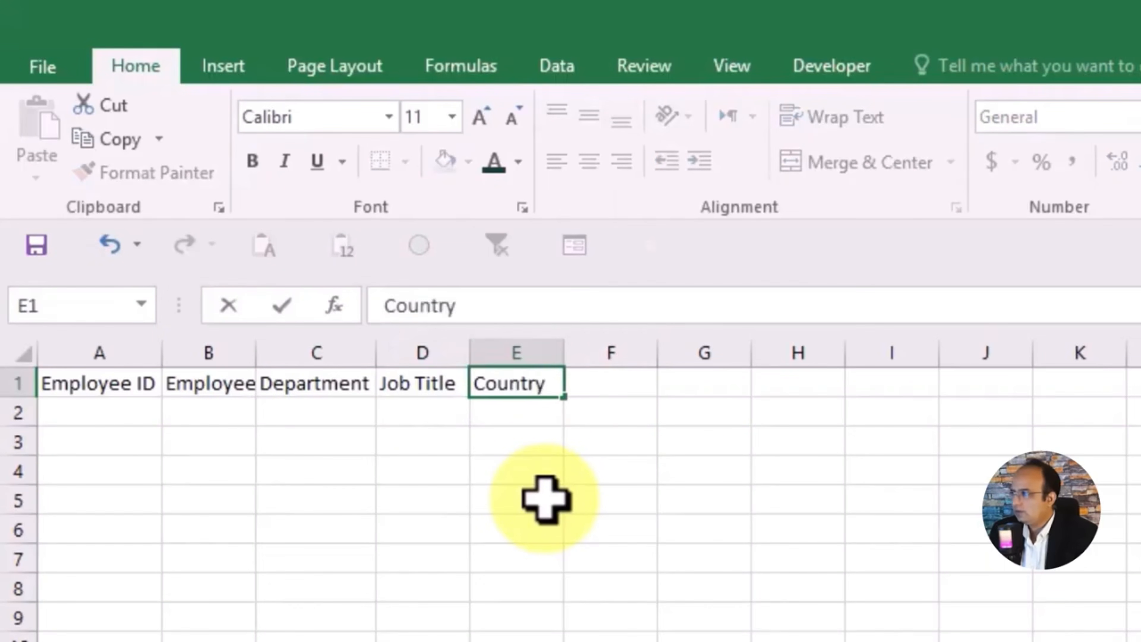
key(Tab)
click(803, 502)
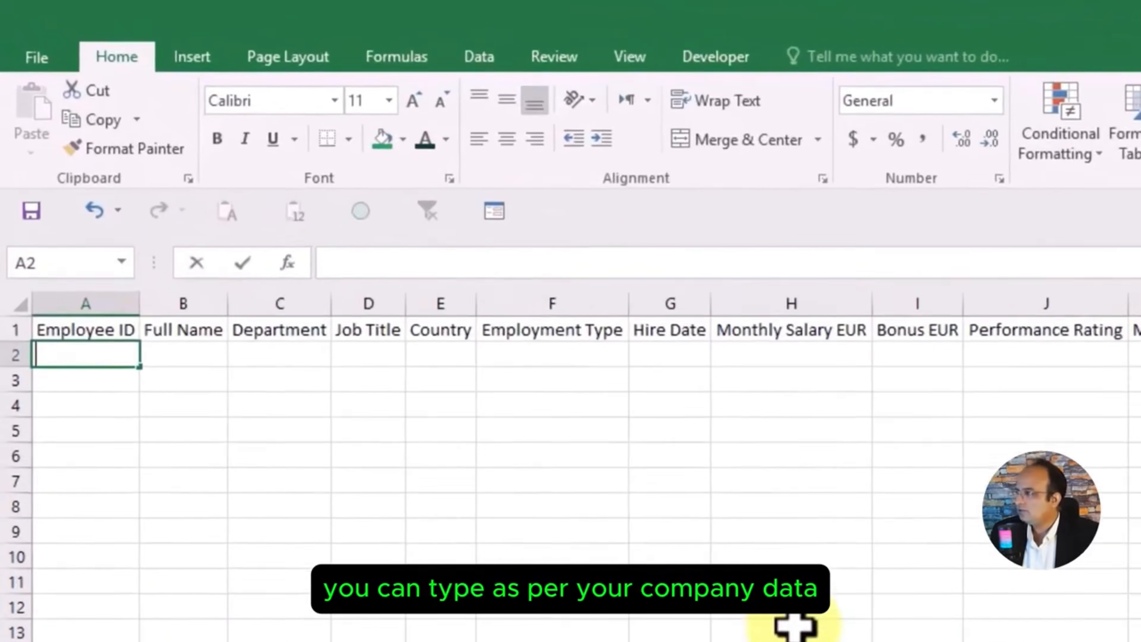
Step: Start the first record in row 2 with the employee's ID, the employee's full name and the department HR
text(1006)
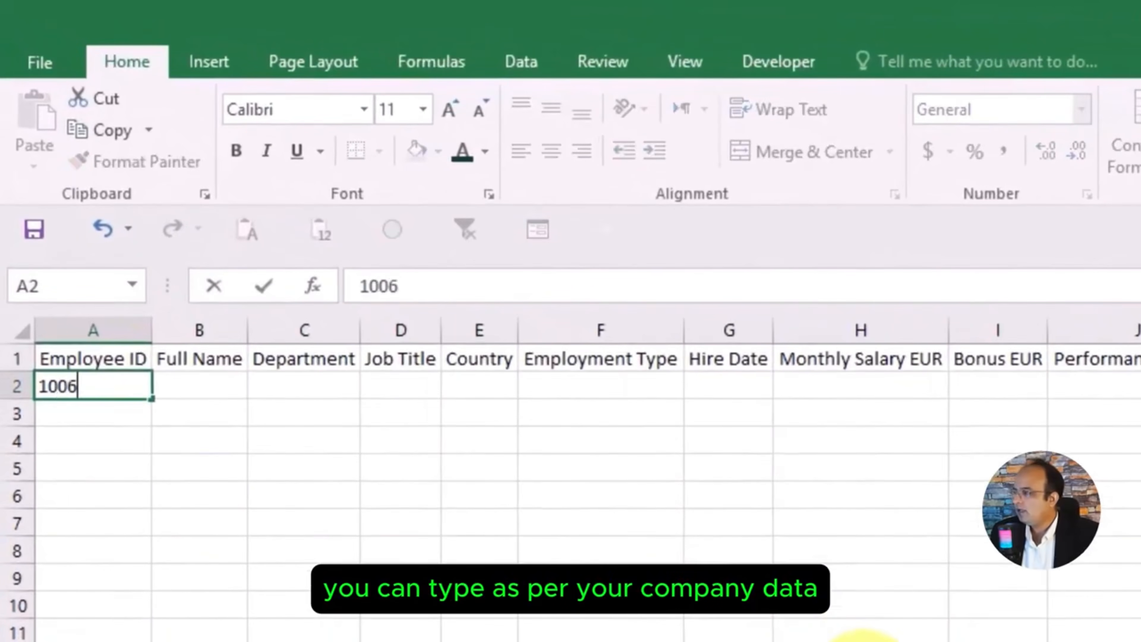
key(Tab)
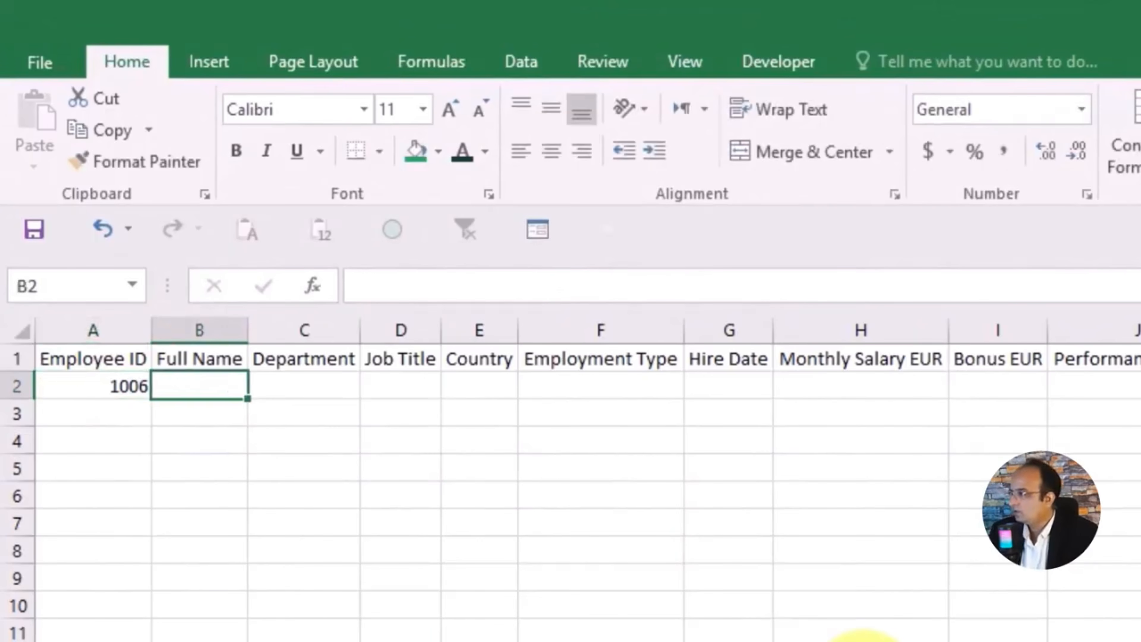
text(Lukas)
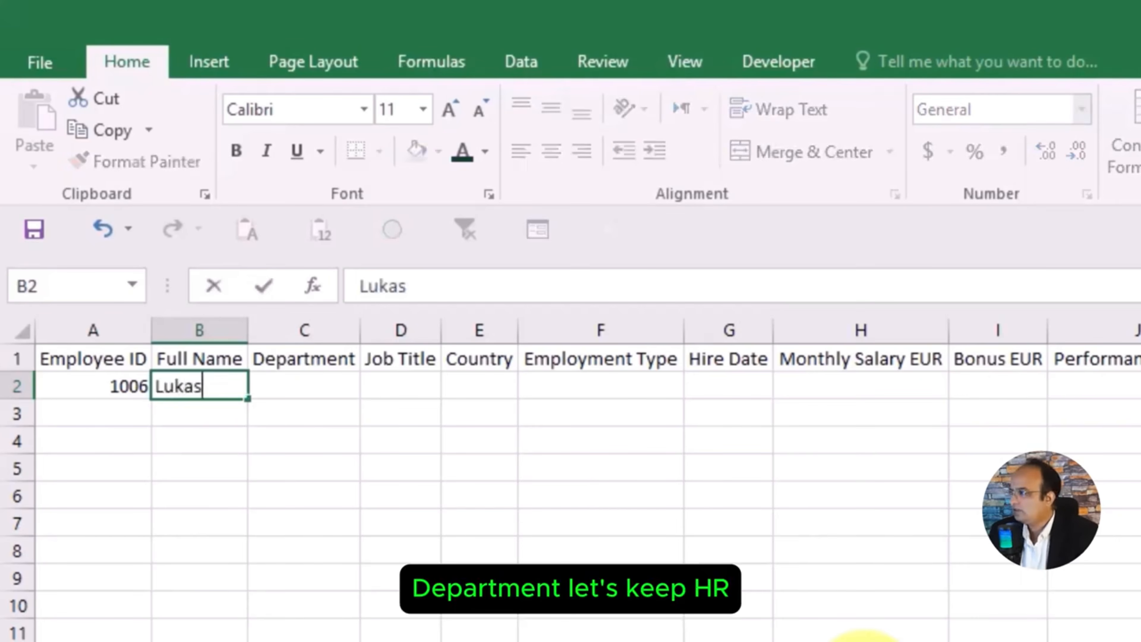
text( Meyer)
key(Tab)
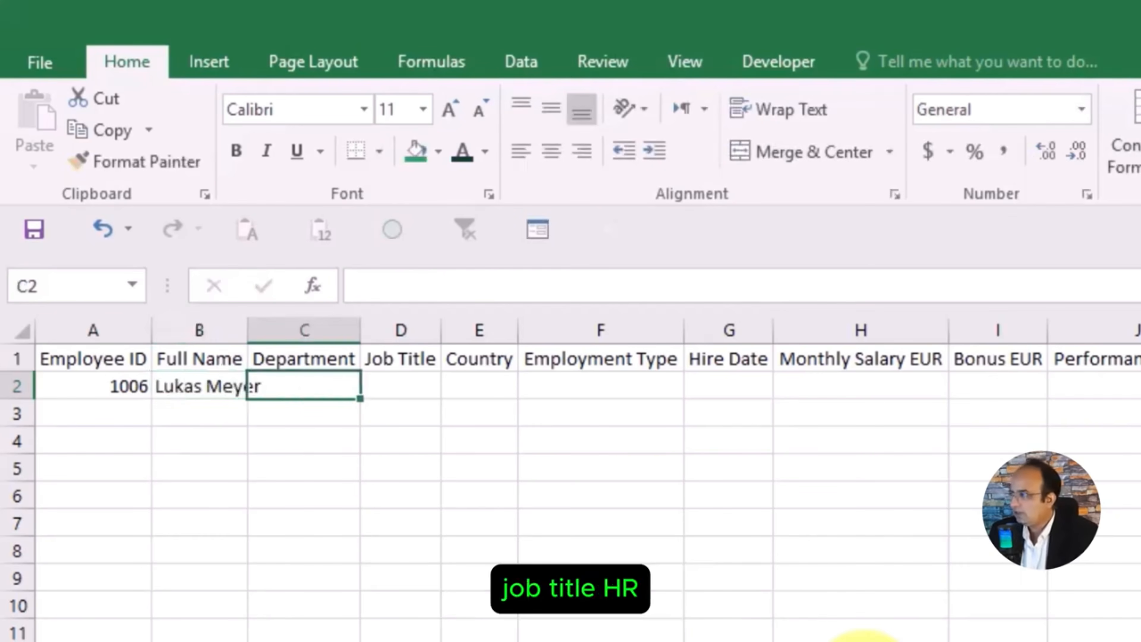
text(HR)
key(Tab)
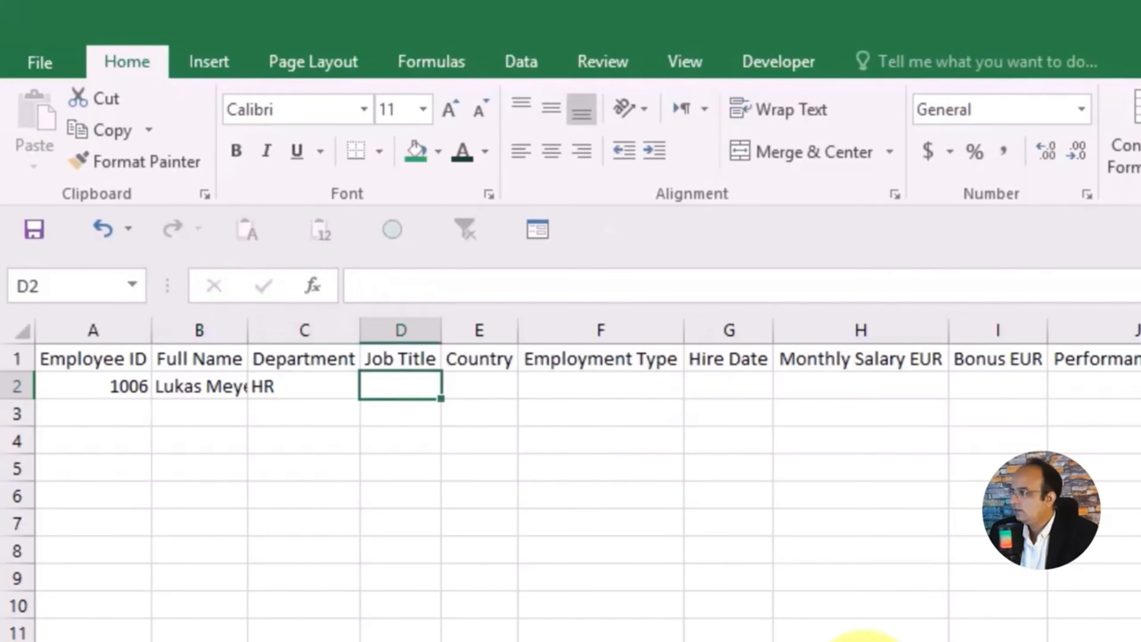
Step: Continue the record in row 2 with the job title HR Analyst, the country Uk and an employment type starting with Tem
text(HR An)
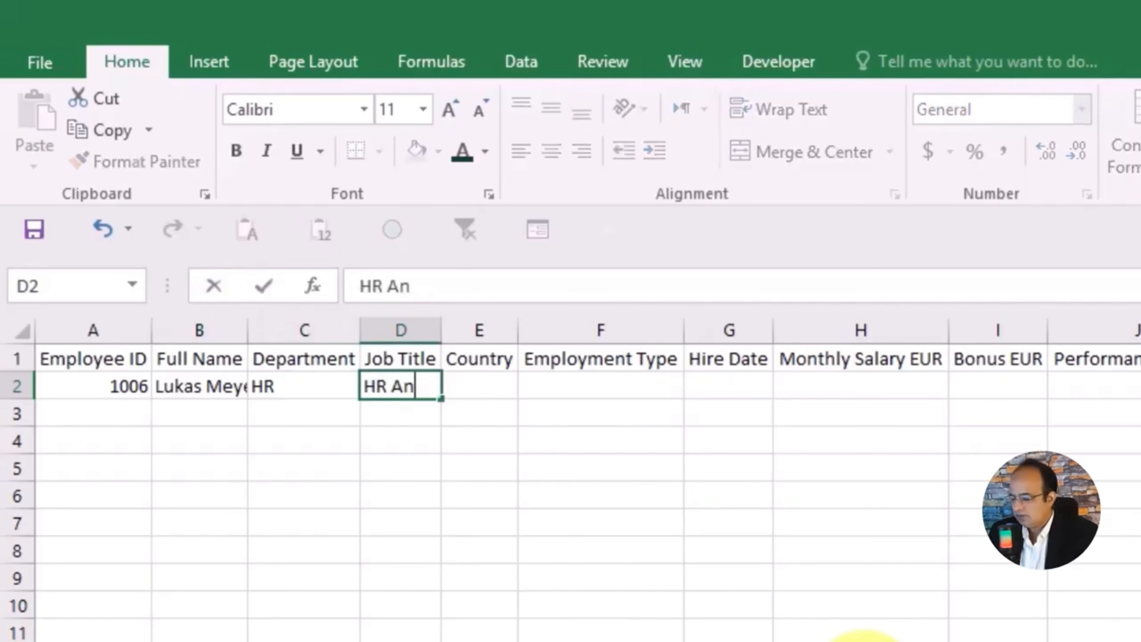
text(alyst)
key(Tab)
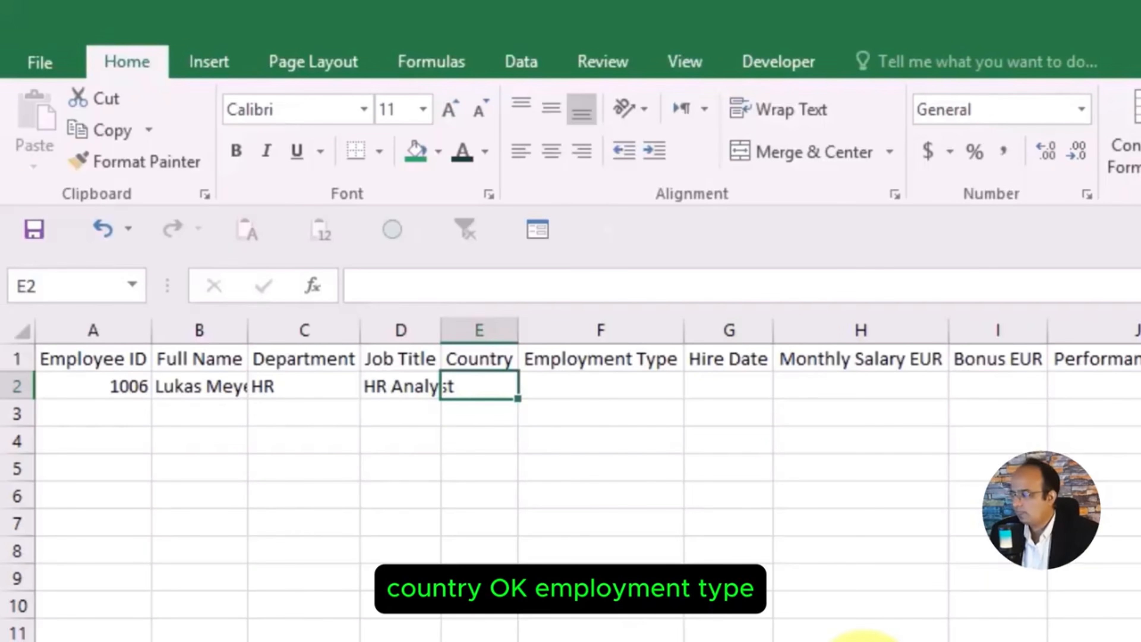
text(Uk)
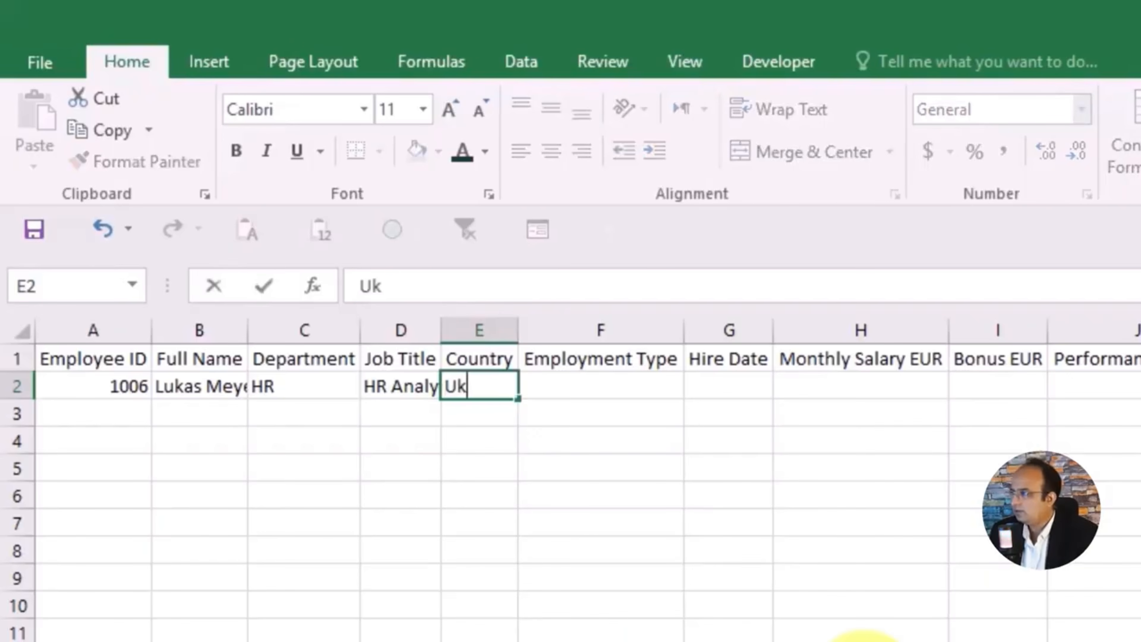
key(Tab)
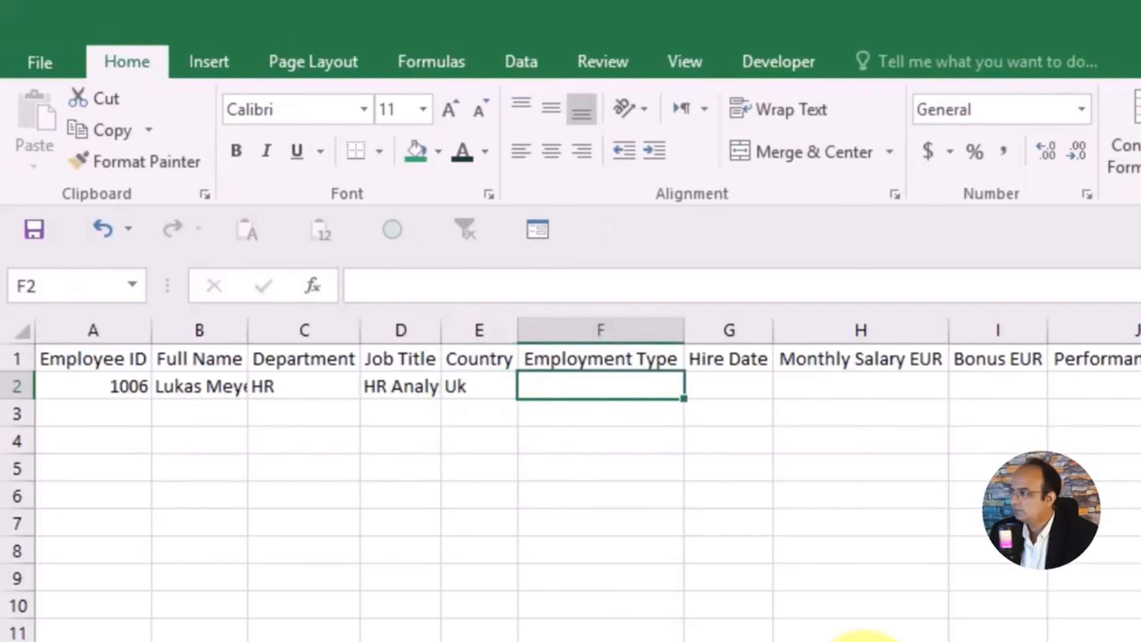
text(P)
text(em)
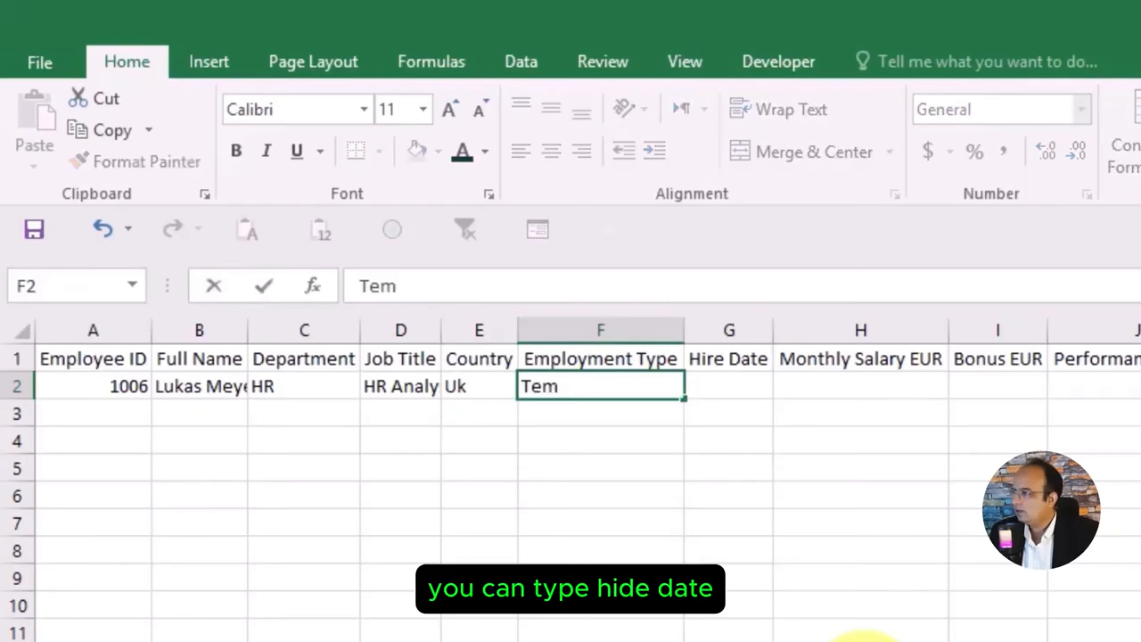
key(Tab)
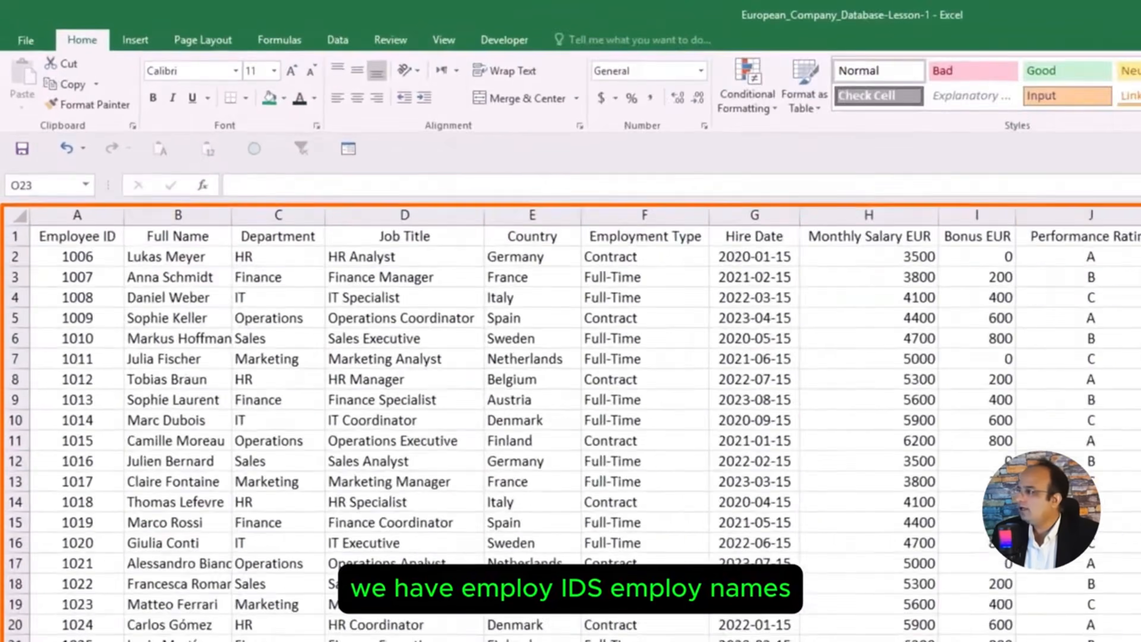
Step: Examine the columns of the employee database one by one, from Employee ID and Full Name through Project Assigned and Employment Status
scroll(275, 548, down, 2)
scroll(234, 476, up, 2)
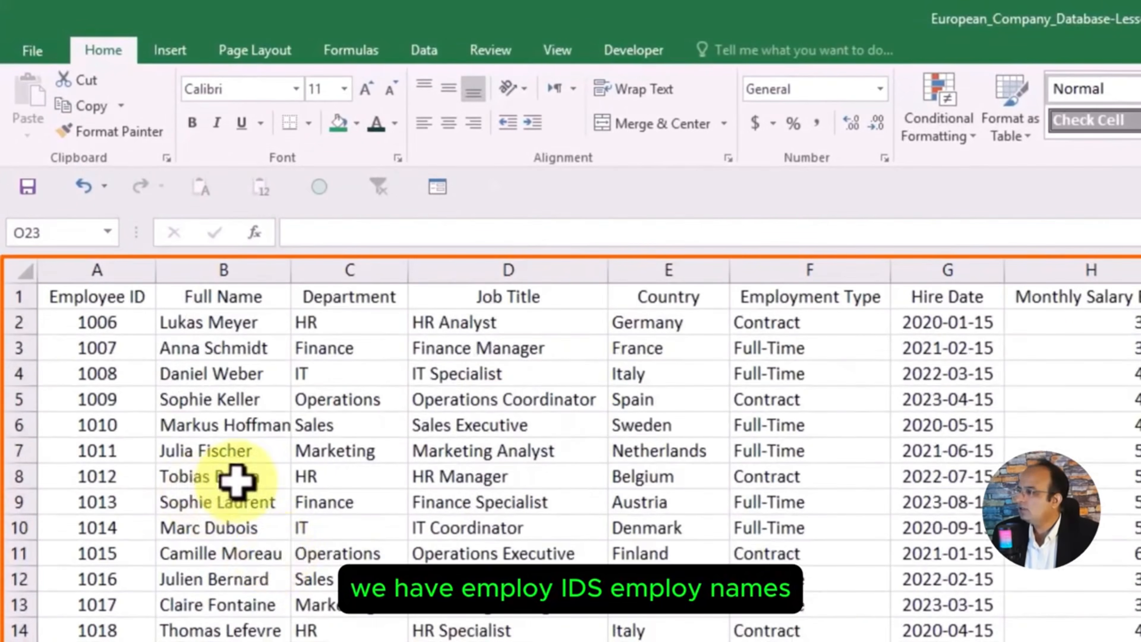
click(338, 450)
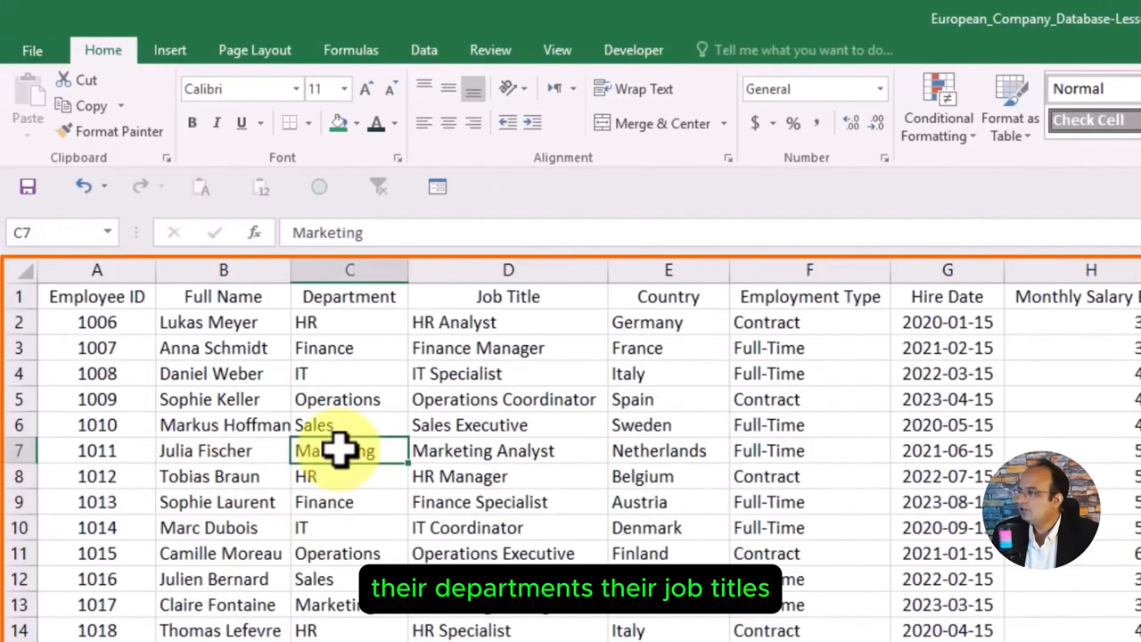
click(486, 407)
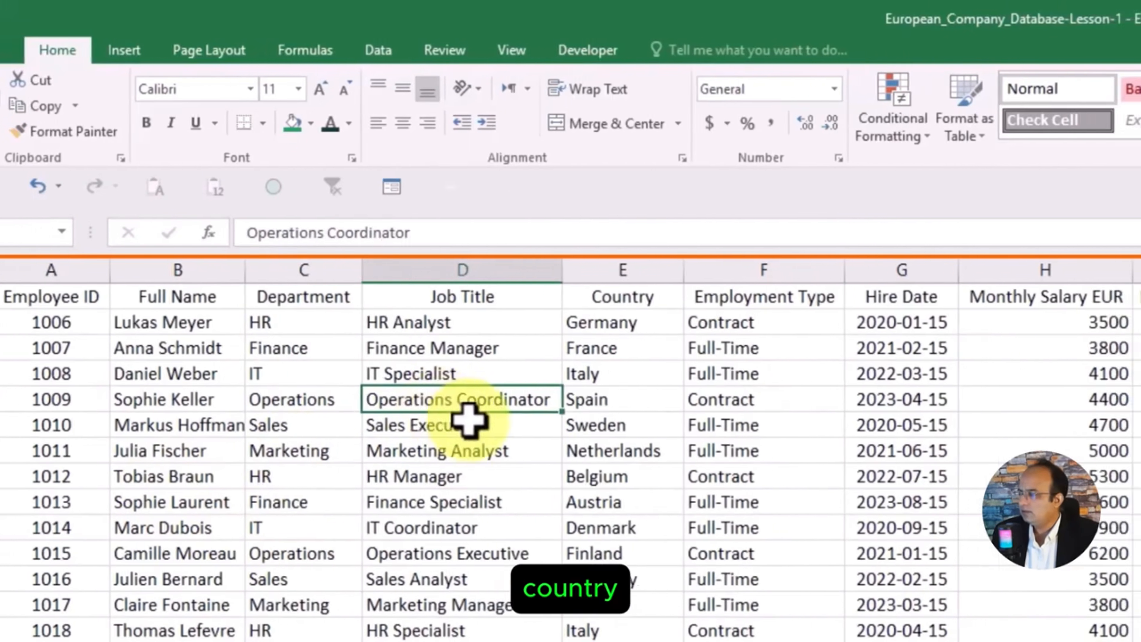
click(671, 425)
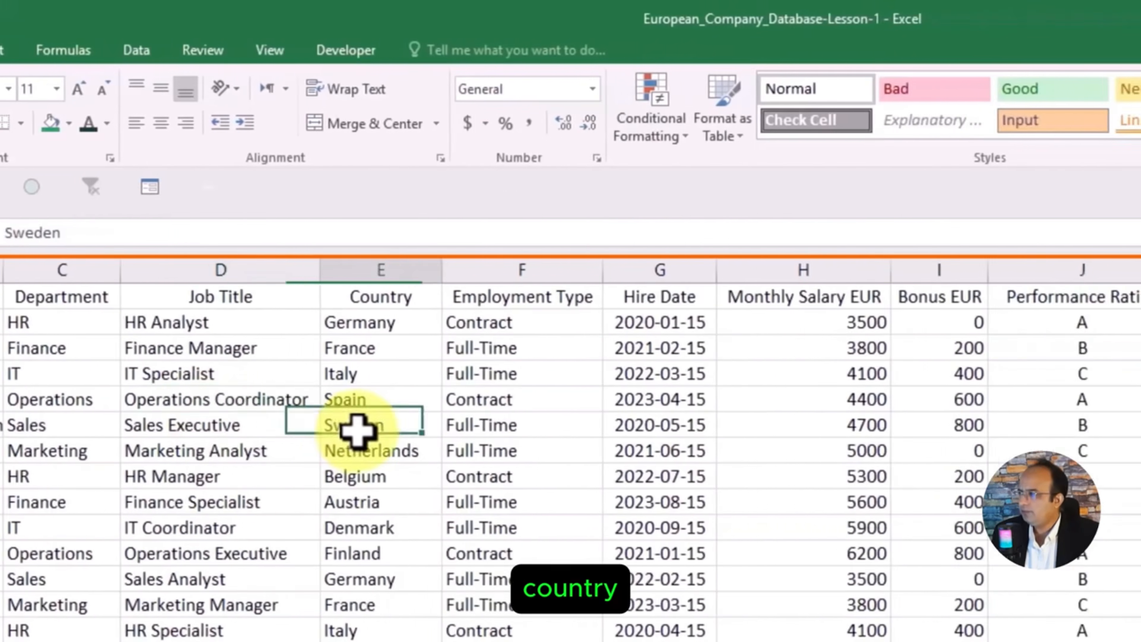
click(474, 432)
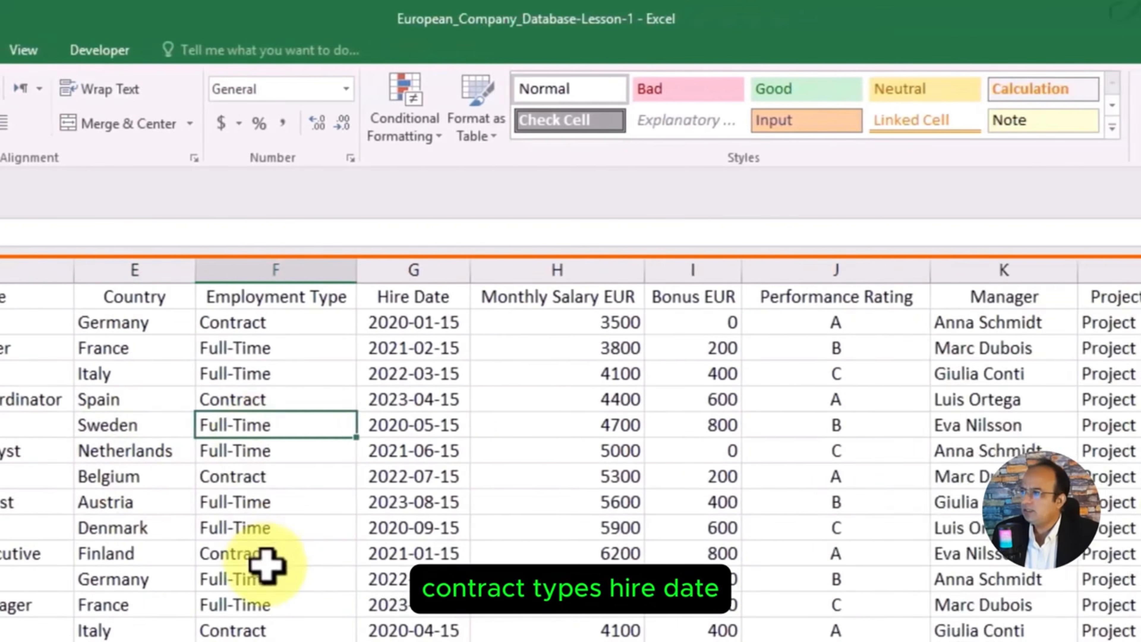
click(690, 407)
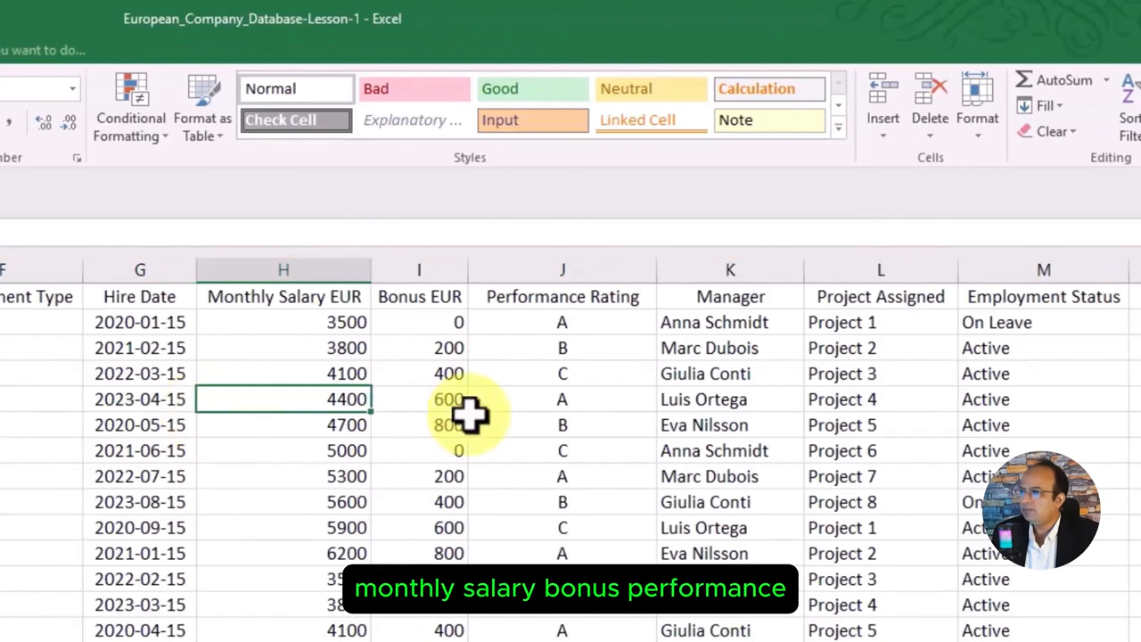
click(451, 422)
click(570, 403)
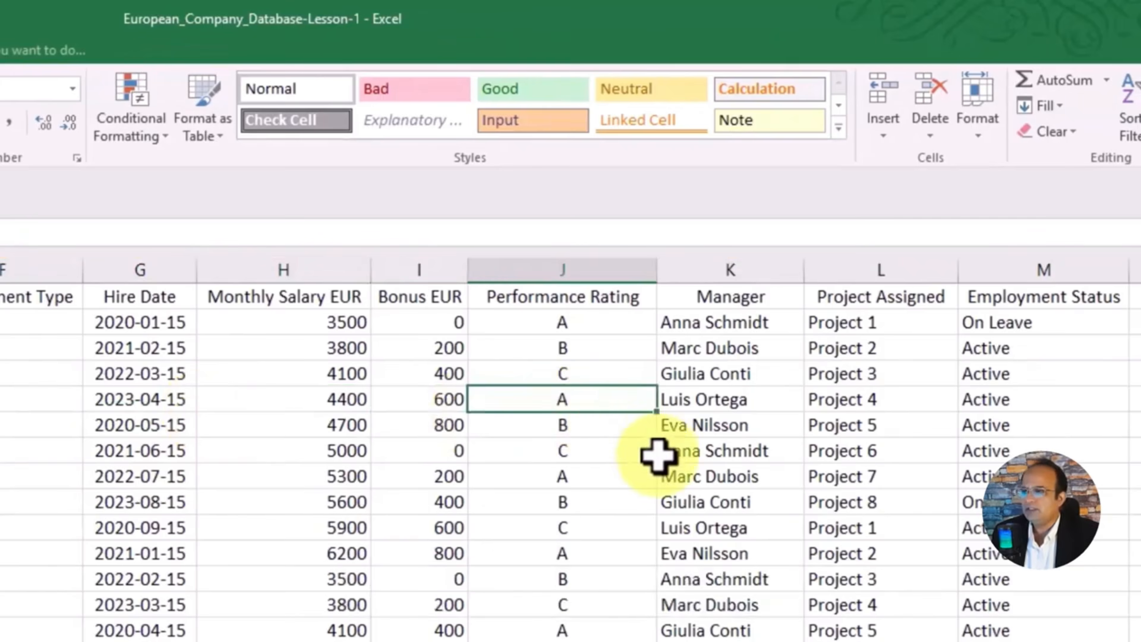
click(706, 424)
click(848, 375)
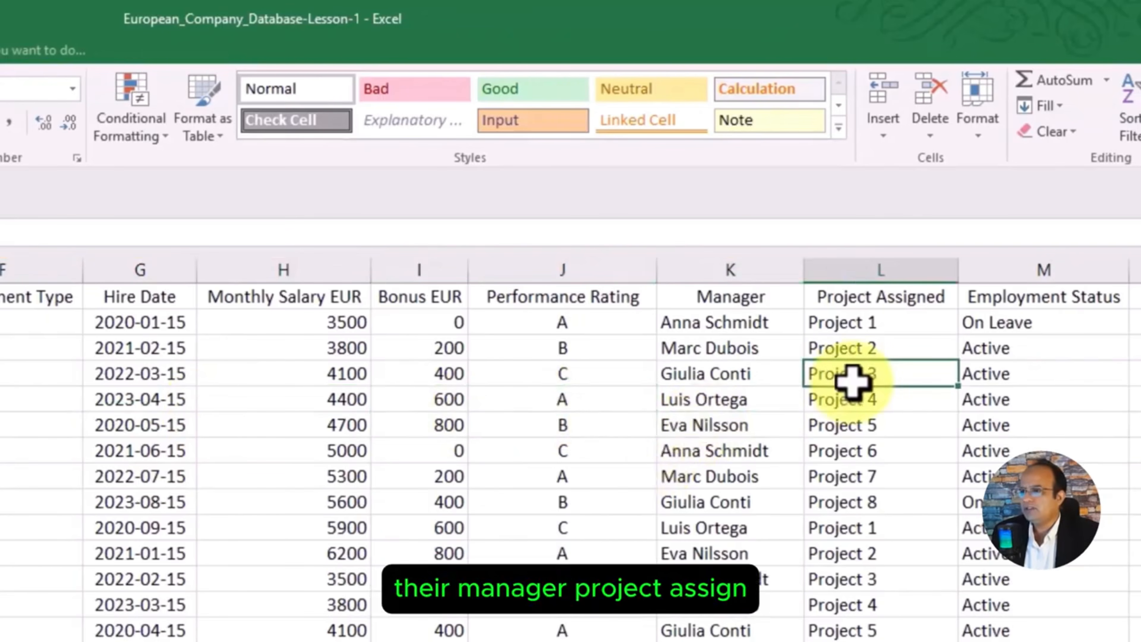
click(977, 374)
scroll(1119, 532, down, 15)
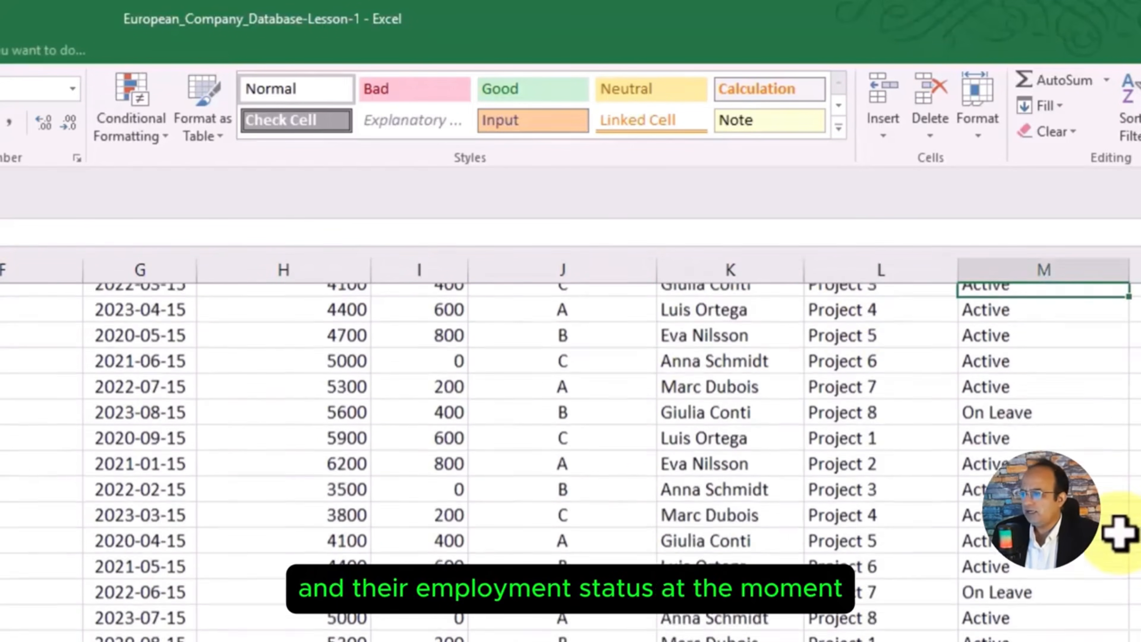
scroll(1119, 532, up, 15)
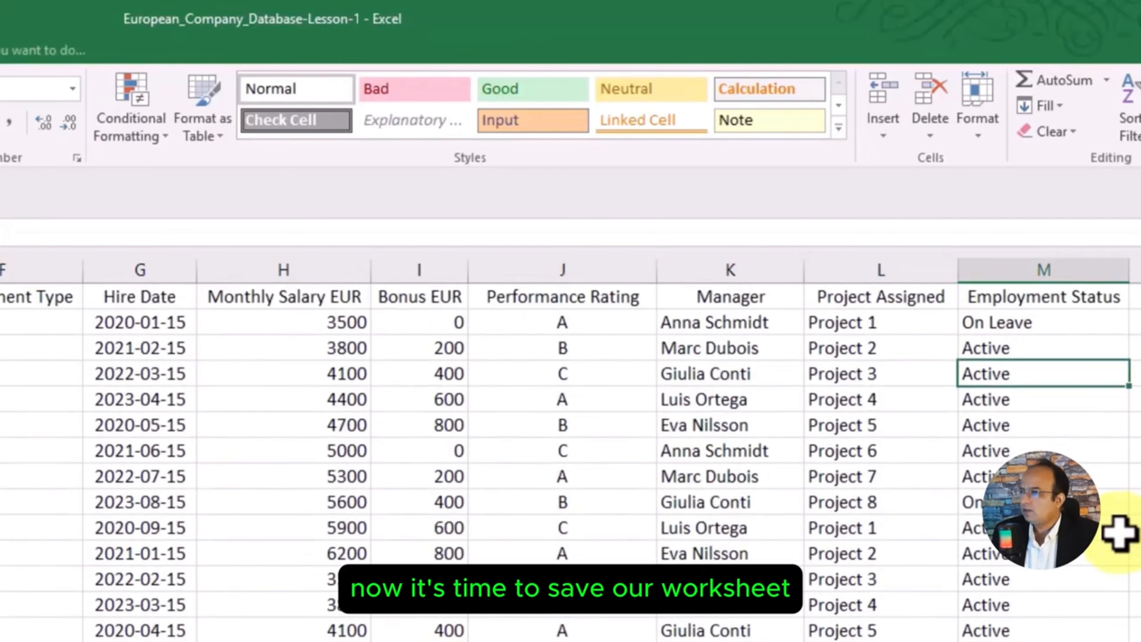
click(1135, 578)
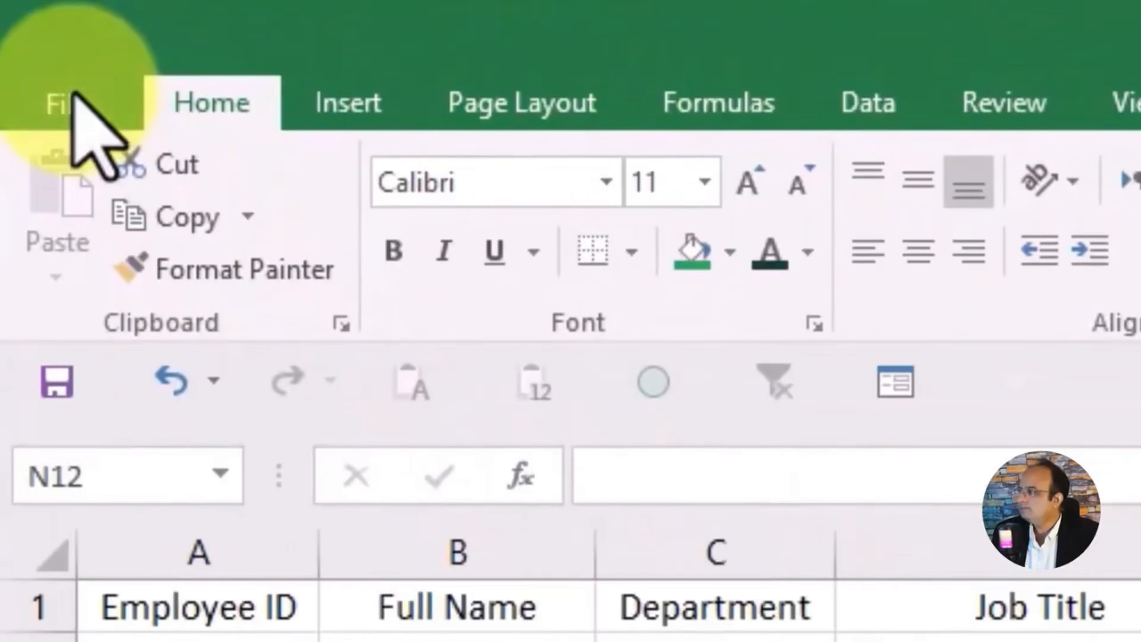
Step: Start saving the workbook under a new name and browse to Downloads > TEMP > Daily_Downloads > Lesson 1
click(2, 28)
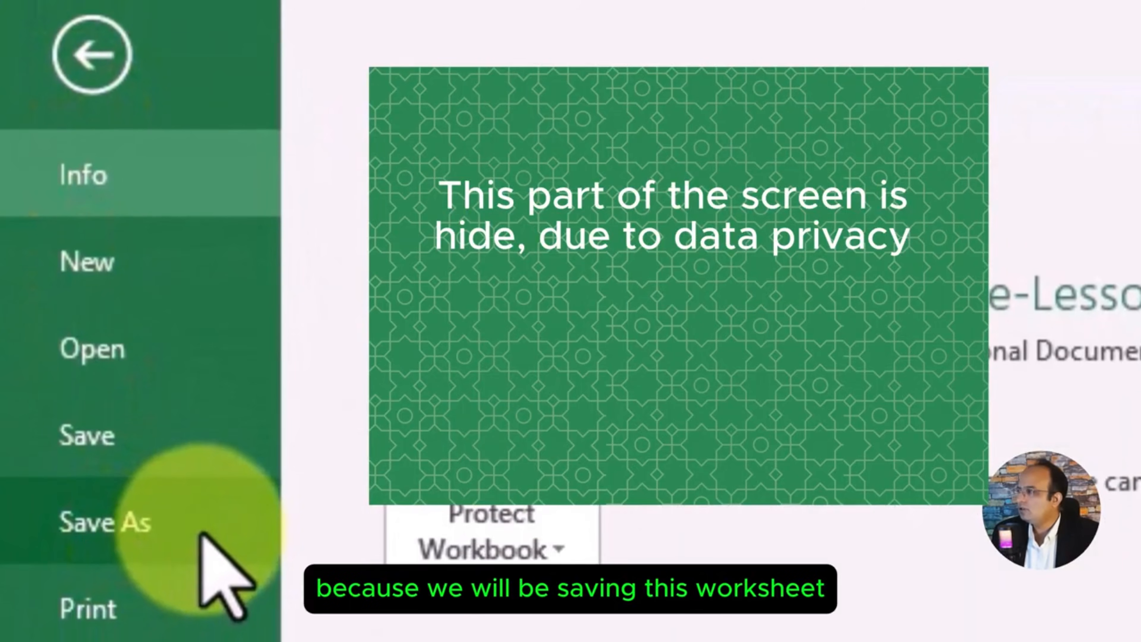
click(201, 530)
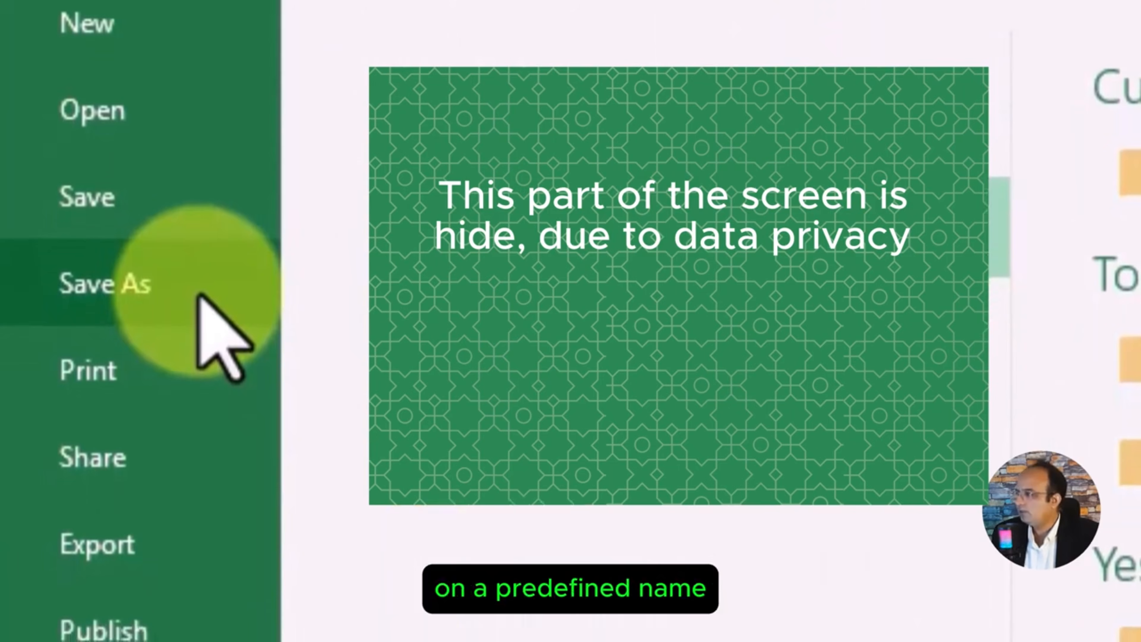
click(485, 464)
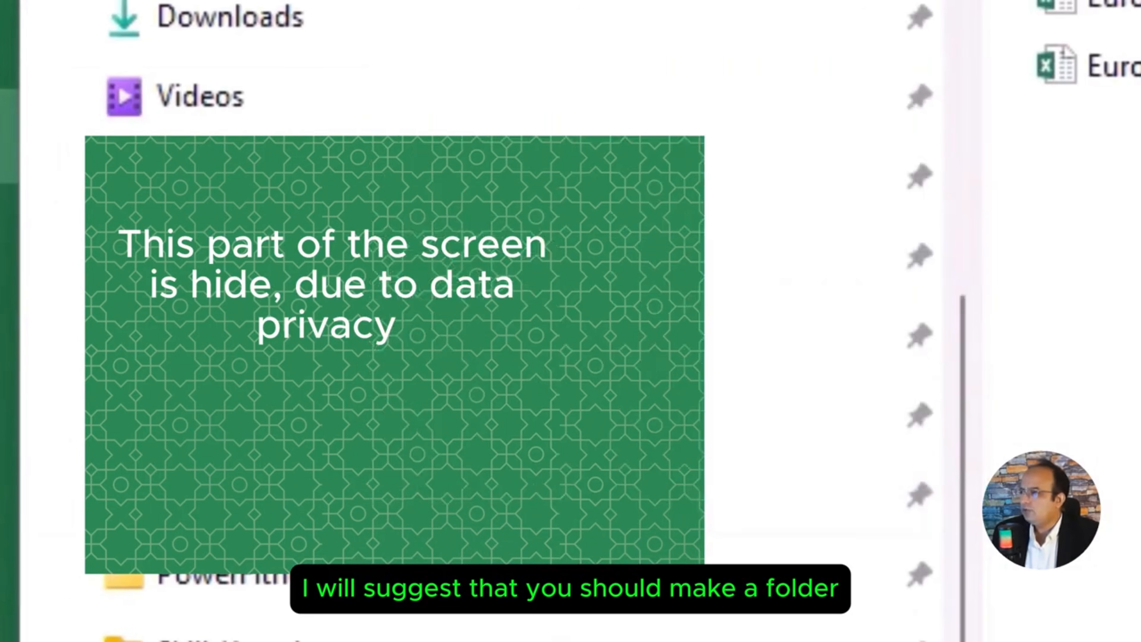
click(327, 28)
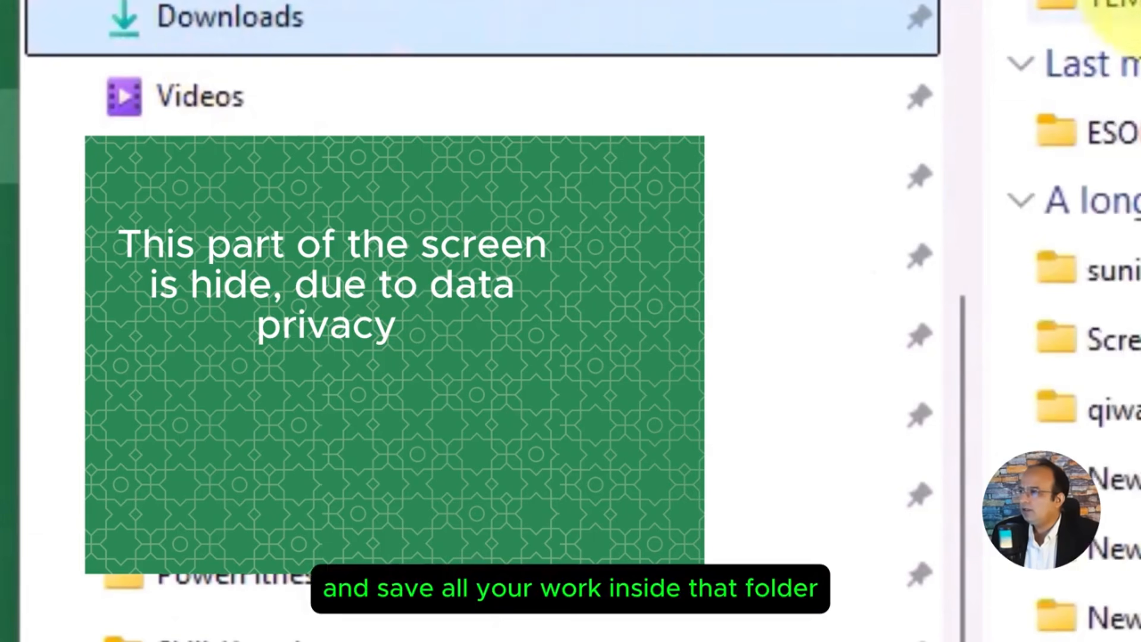
double_click(1138, 4)
click(1138, 8)
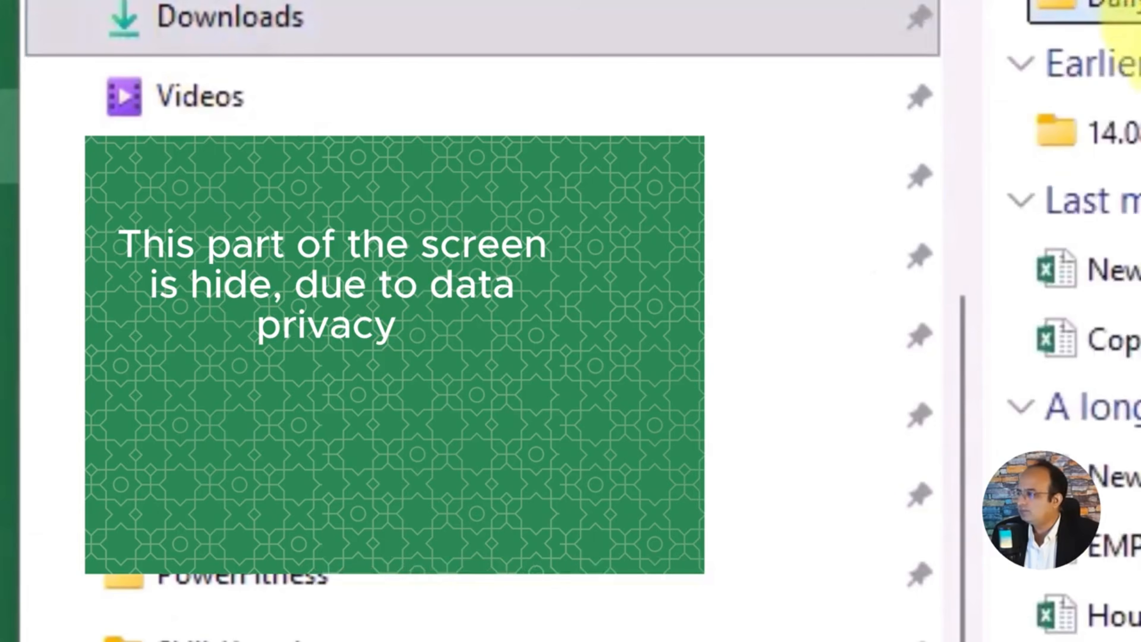
double_click(1138, 9)
double_click(1138, 9)
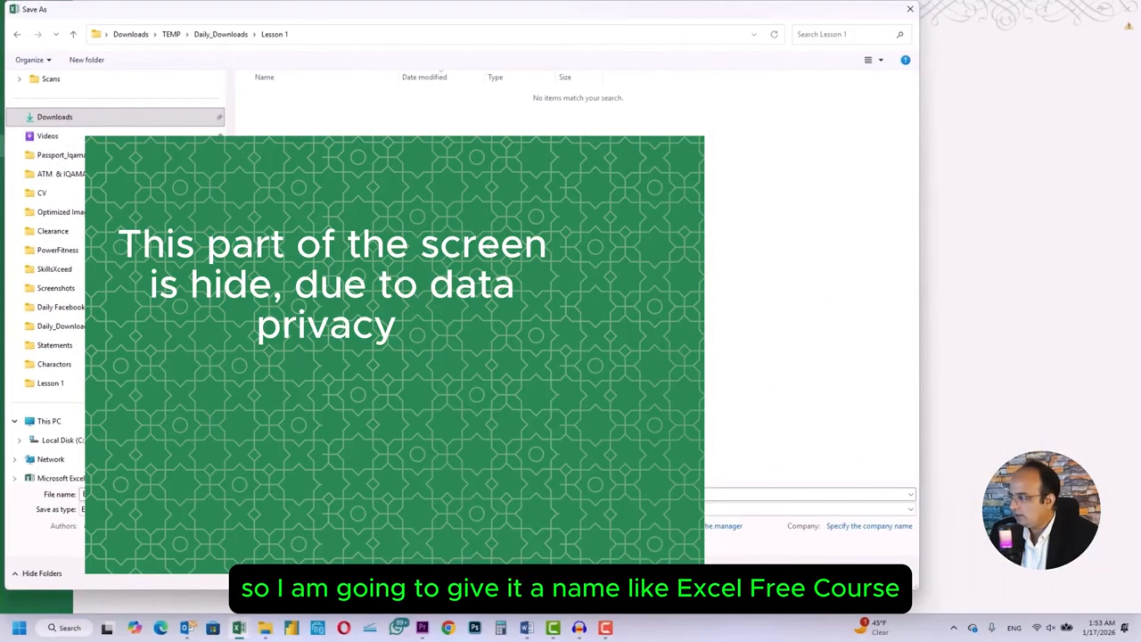
Step: Name the file Excel Free Course Lesson 1 and save it as an Excel Workbook
text(Excel Free )
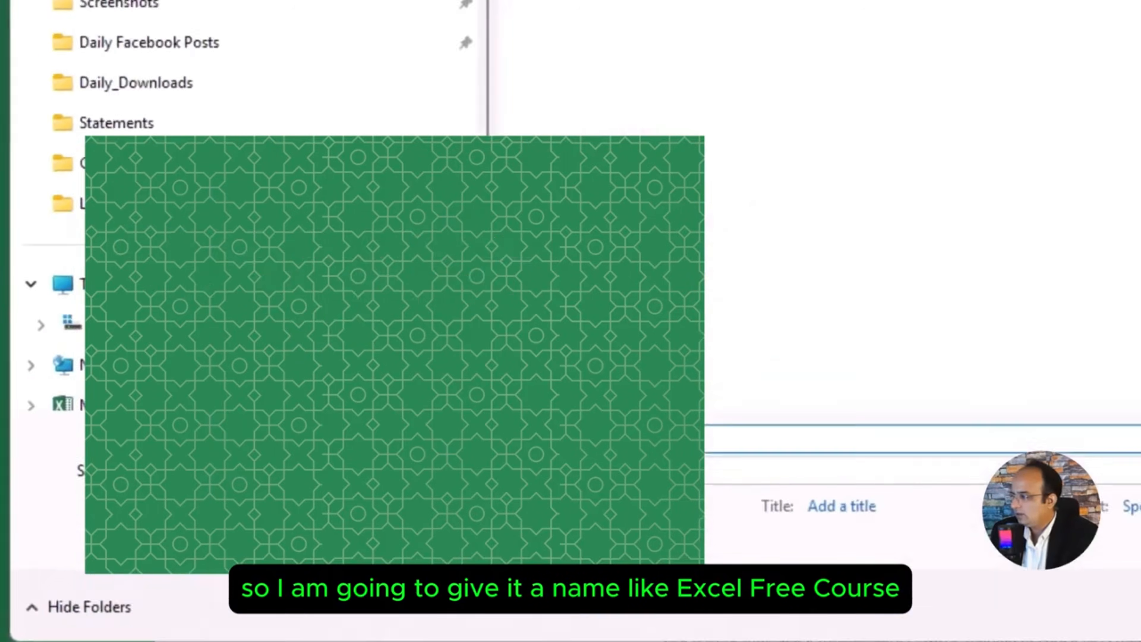
text(Cours)
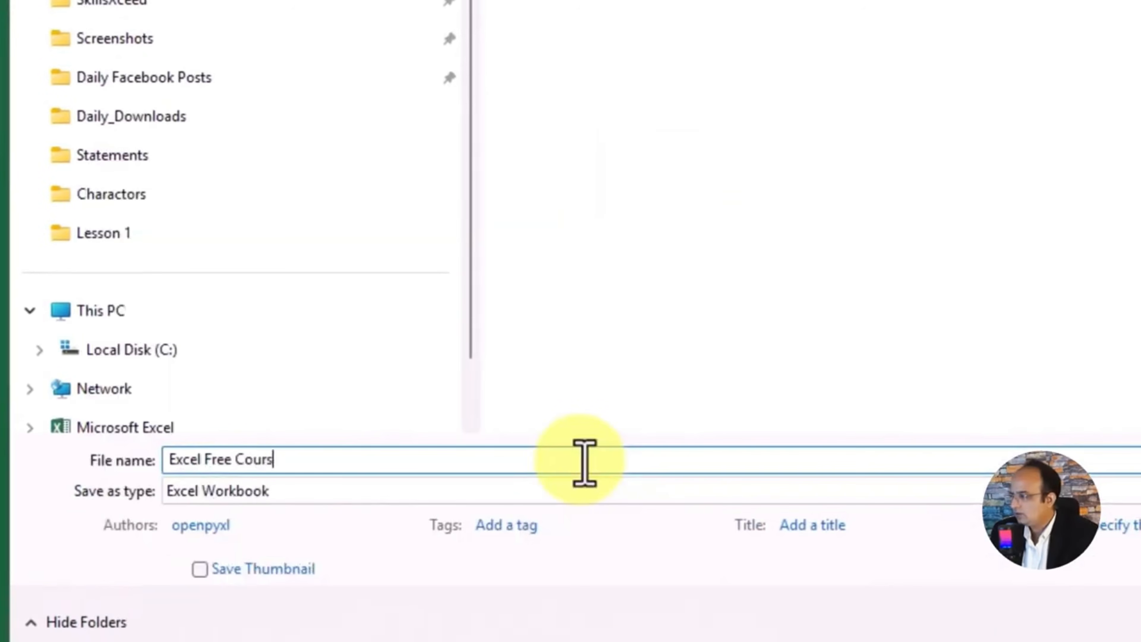
text(e Lesso)
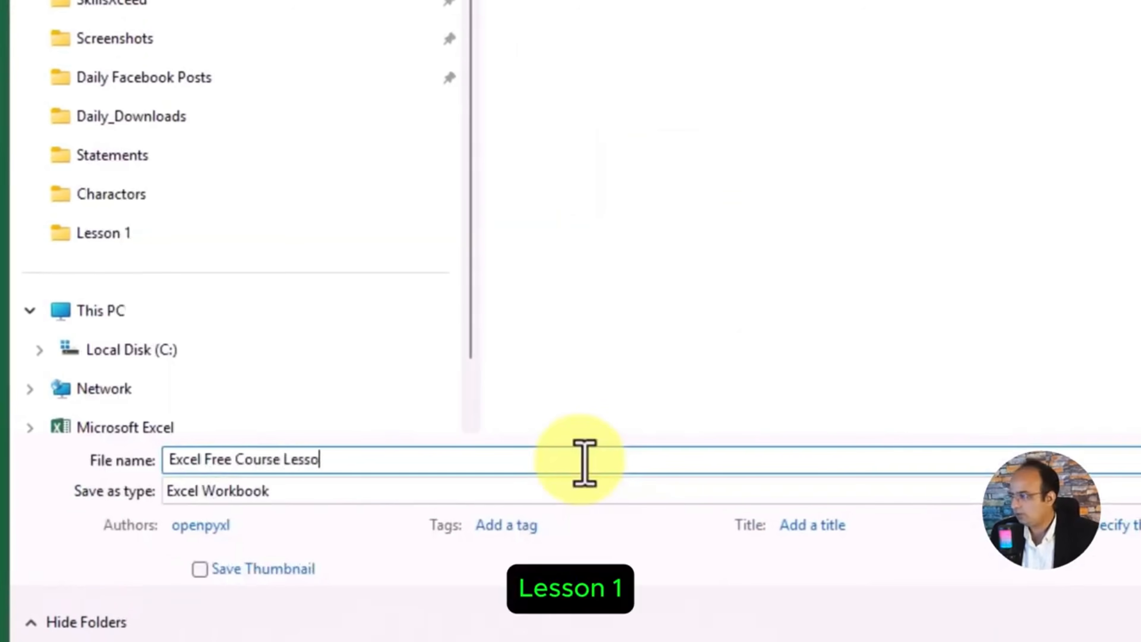
text(n 1)
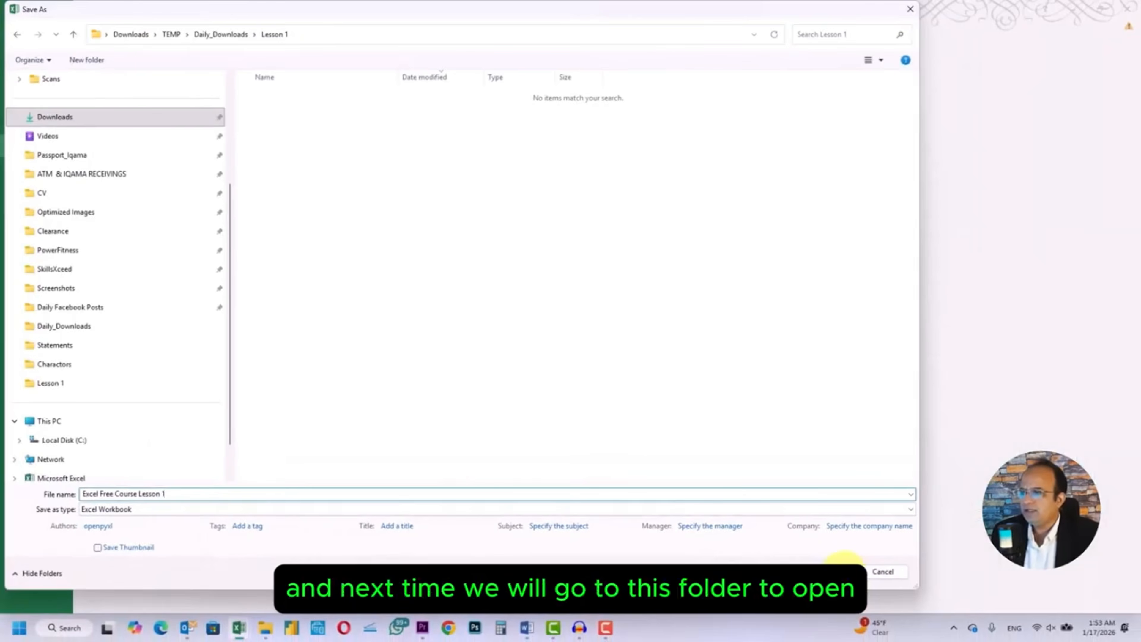
click(840, 572)
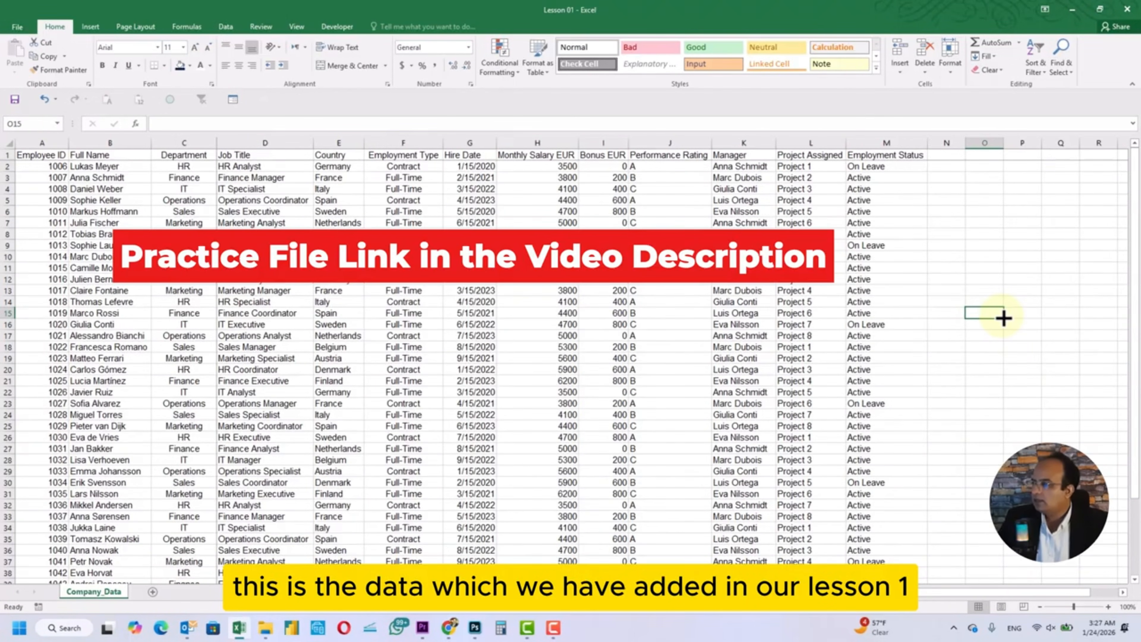
click(1090, 325)
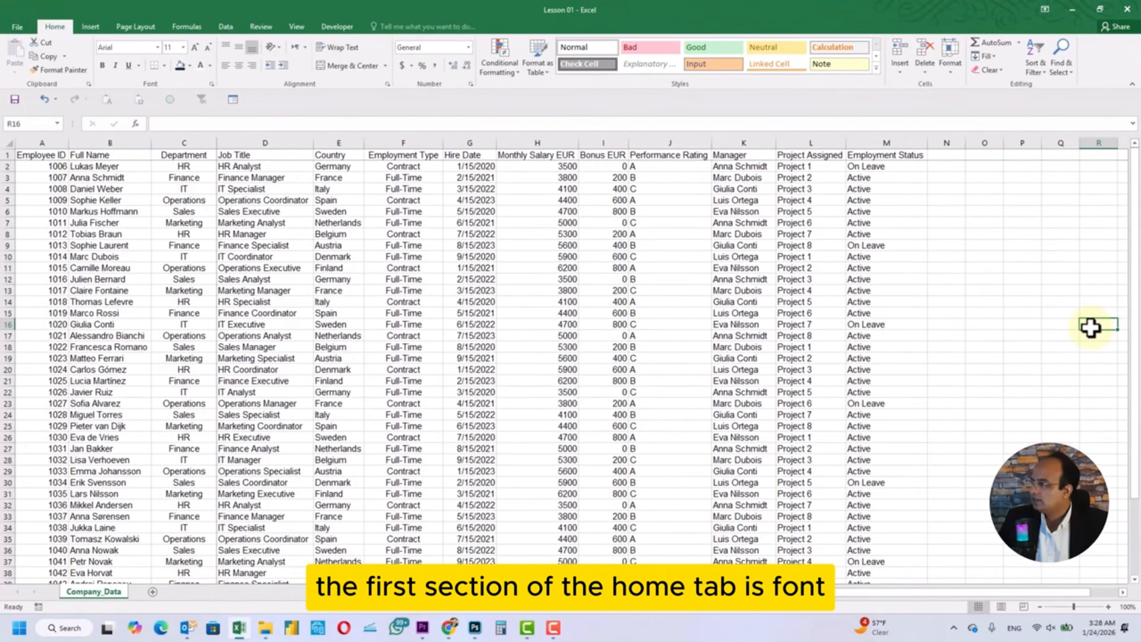
click(1072, 327)
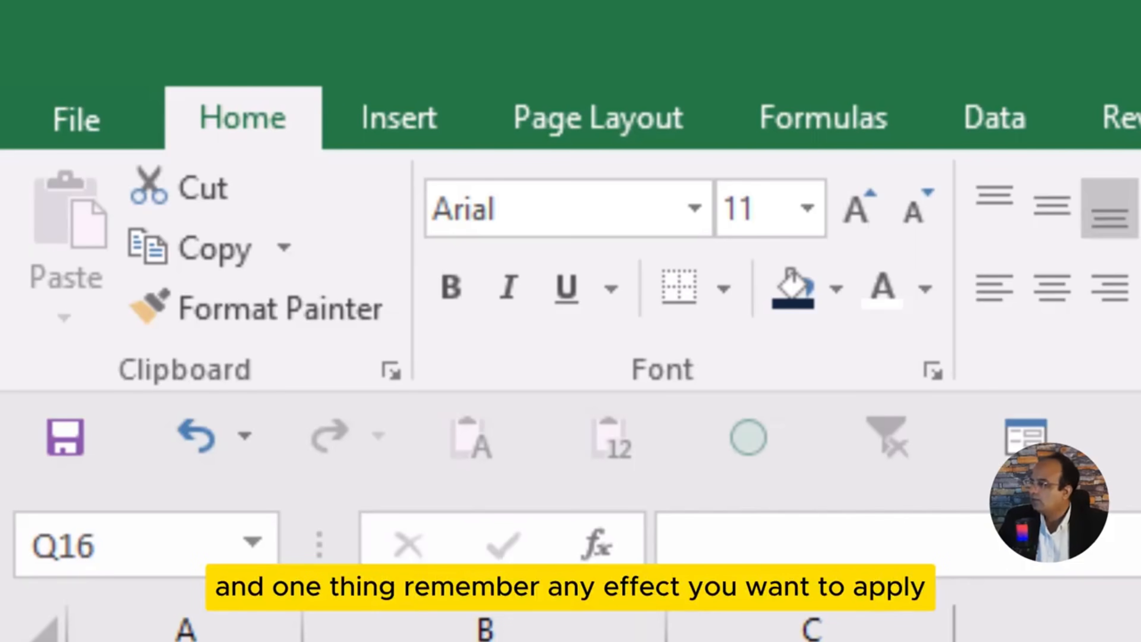
drag(1049, 640, 1139, 641)
click(1139, 641)
click(600, 428)
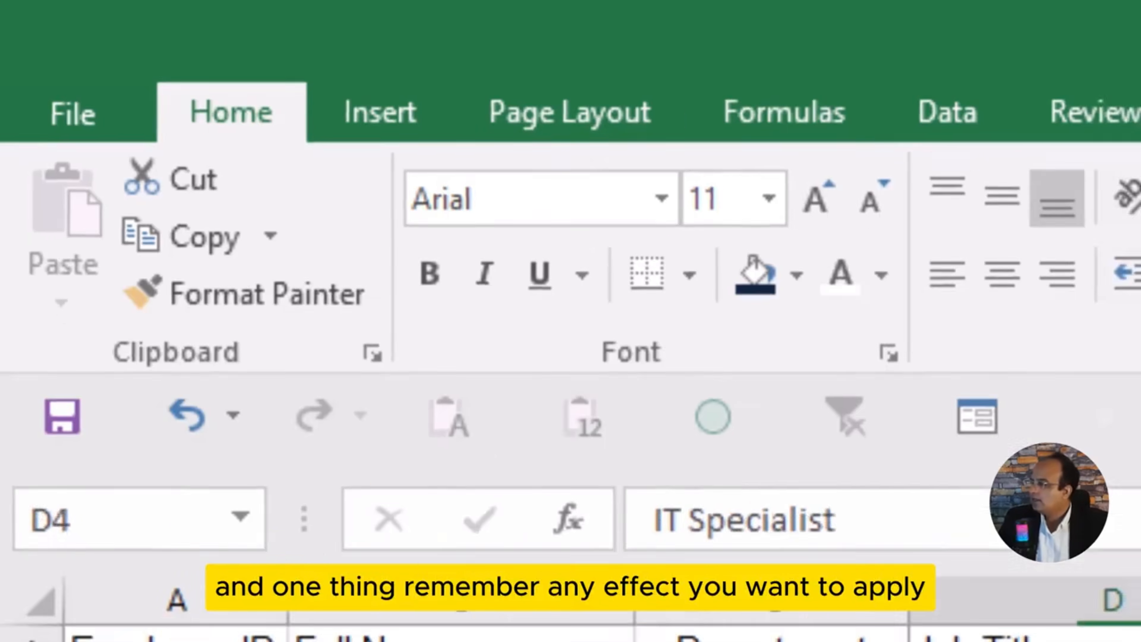
click(363, 523)
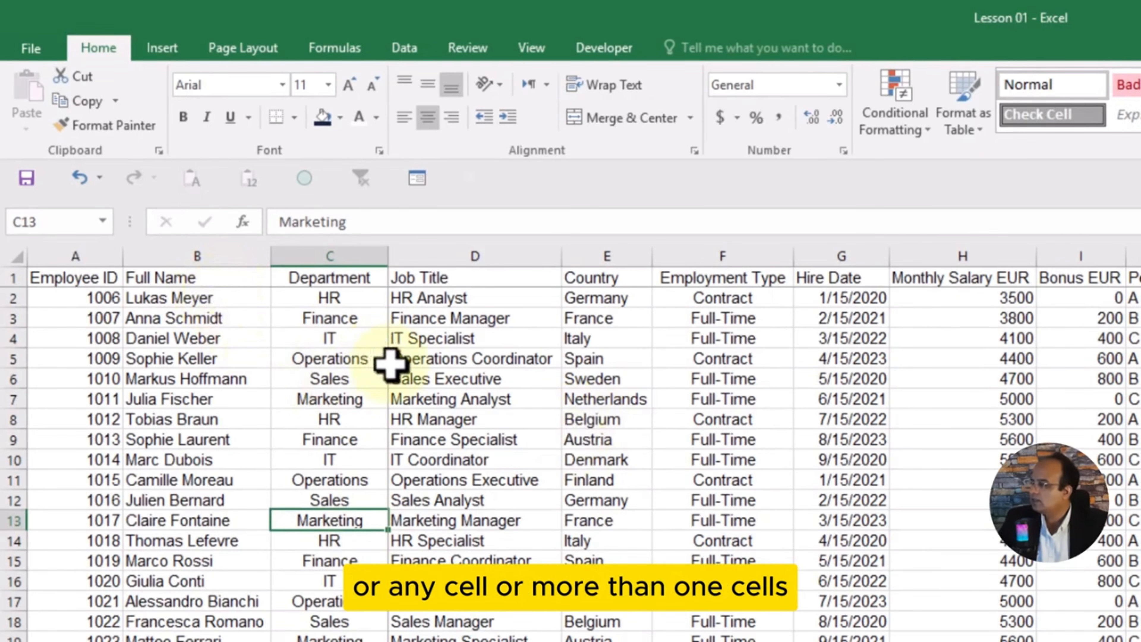
Step: Select the range C1:F2, from the Department header to the first record's employment type, and release it again
click(328, 277)
click(353, 337)
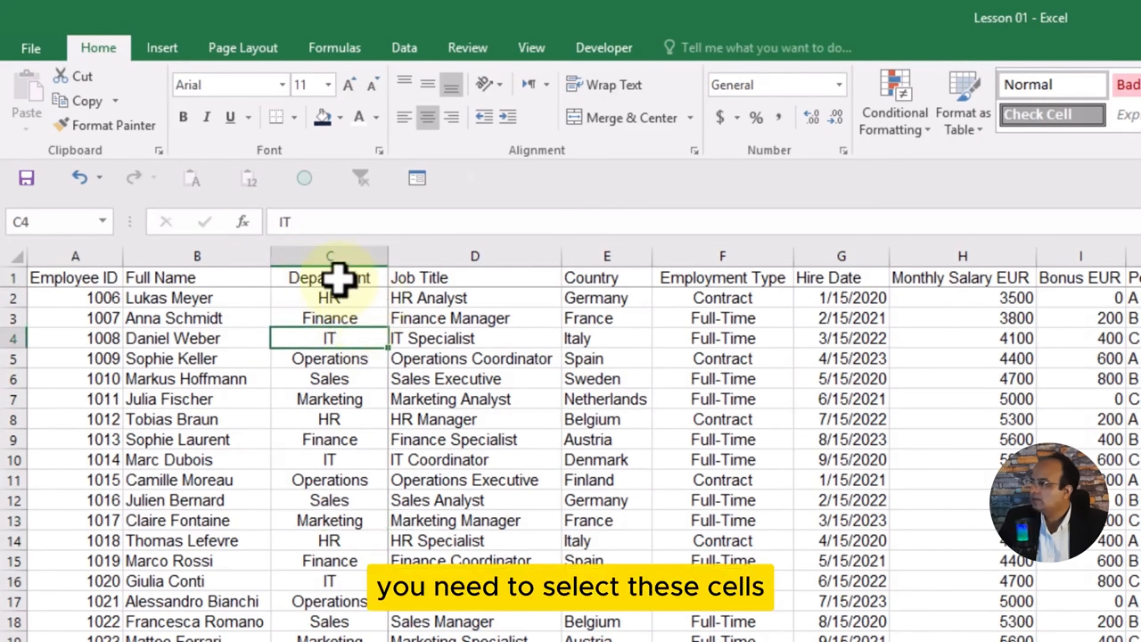
drag(338, 278, 712, 291)
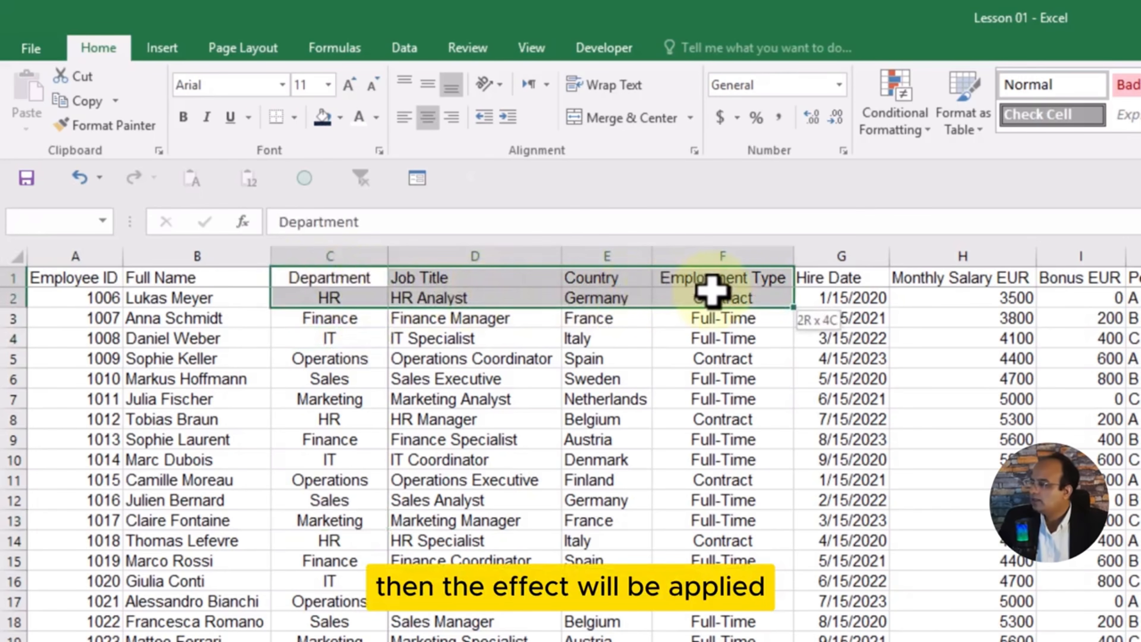
click(582, 357)
drag(313, 281, 765, 295)
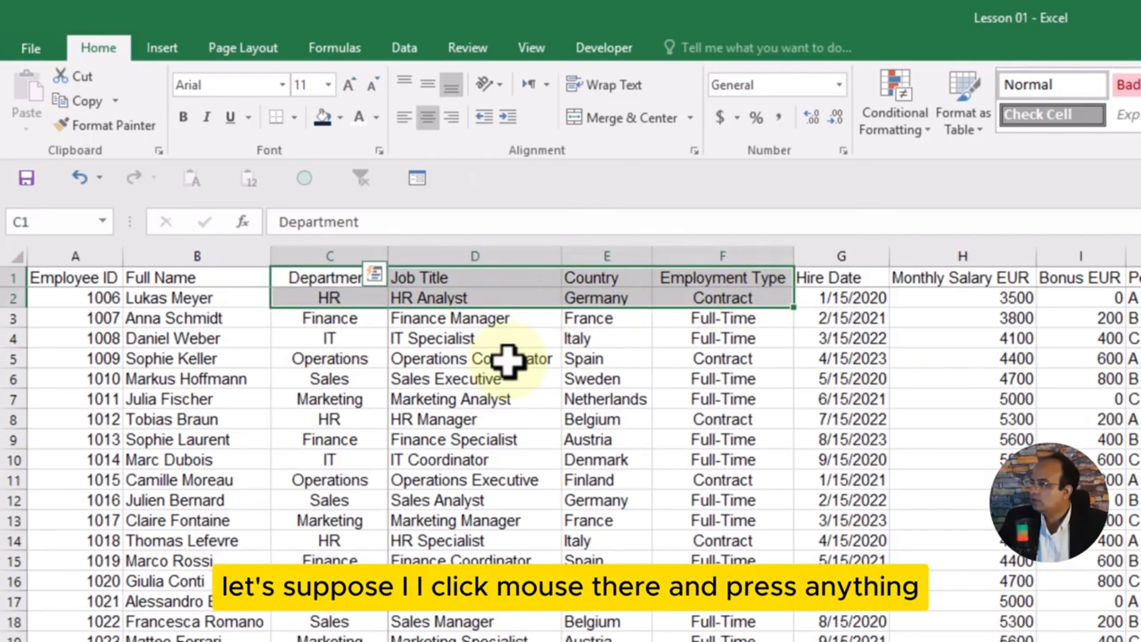
click(501, 378)
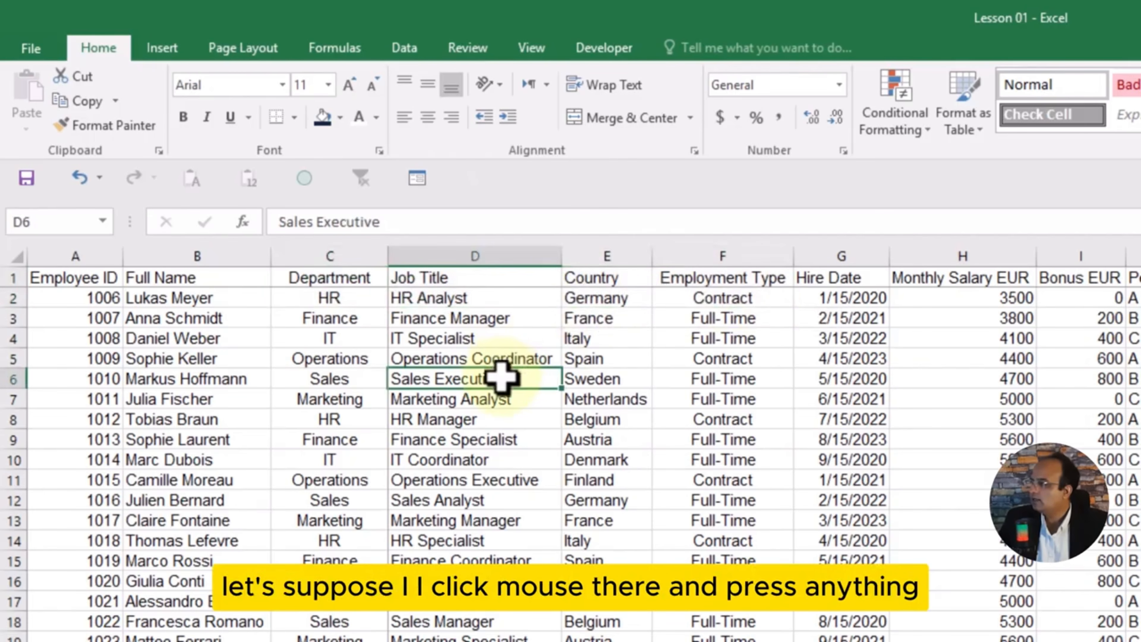
click(453, 277)
click(658, 439)
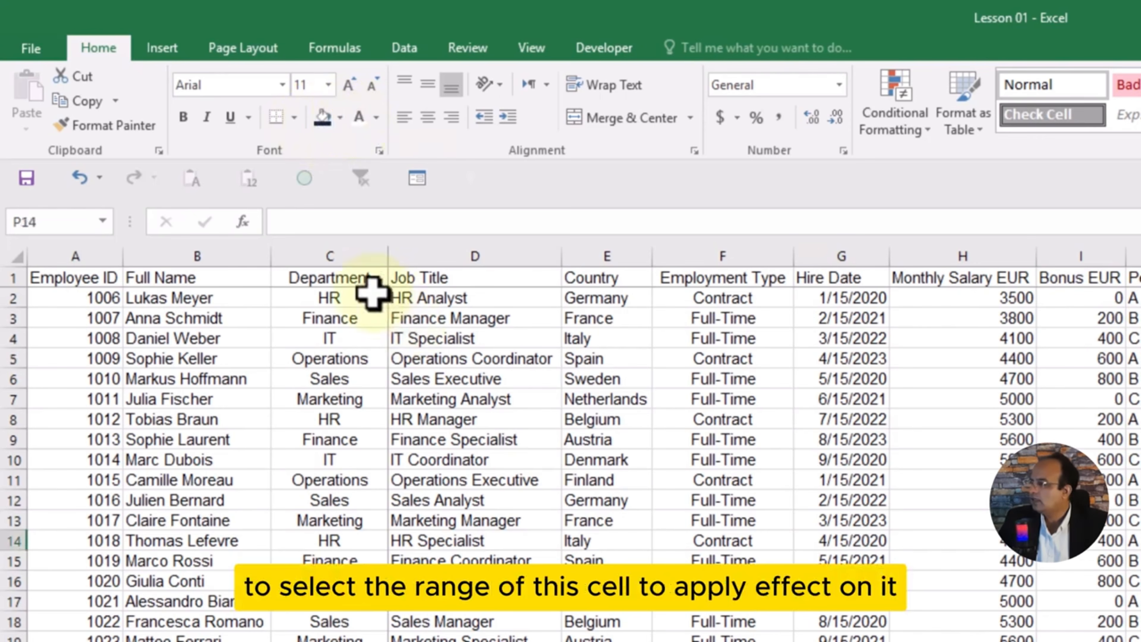
Step: Fill cells D4:H4, from the IT Specialist job title to its monthly salary, with the green theme color
drag(417, 337, 901, 339)
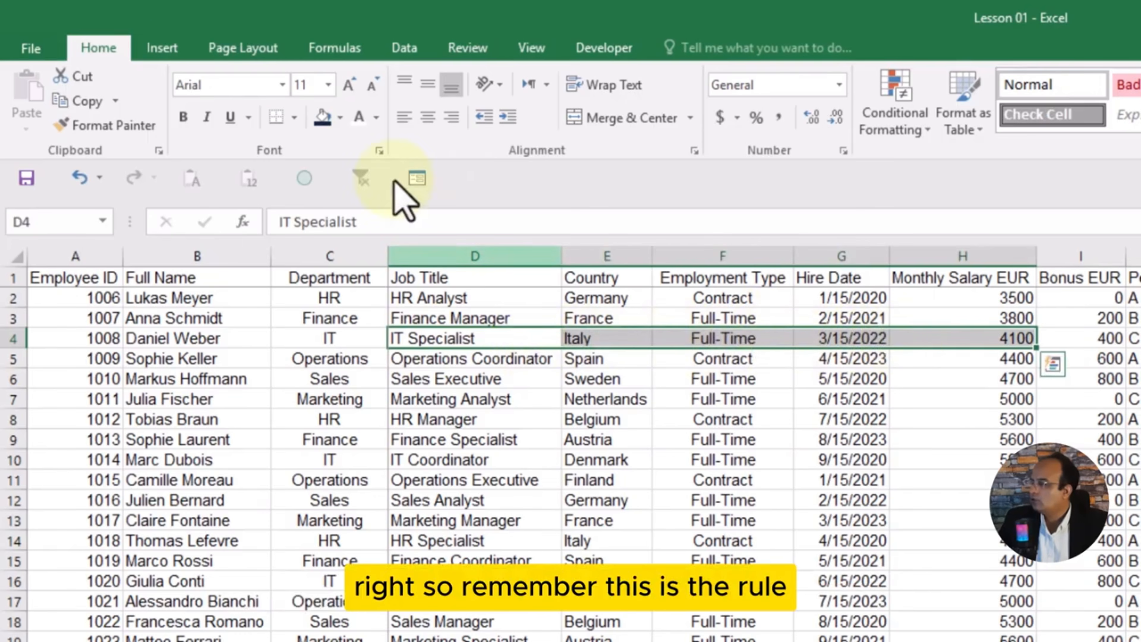
click(323, 118)
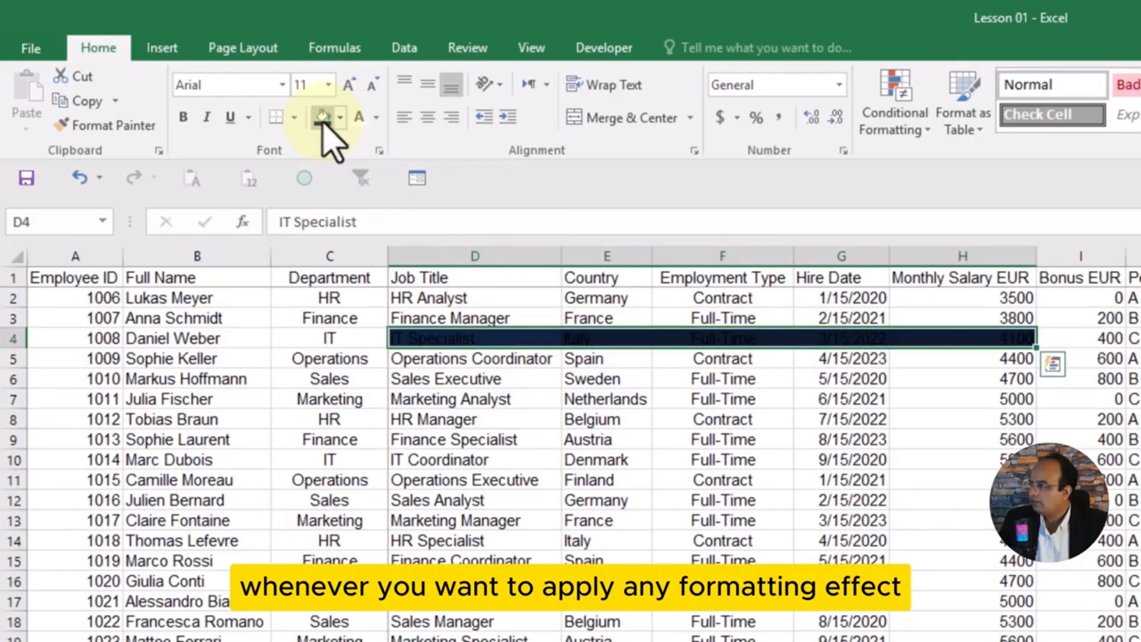
click(340, 118)
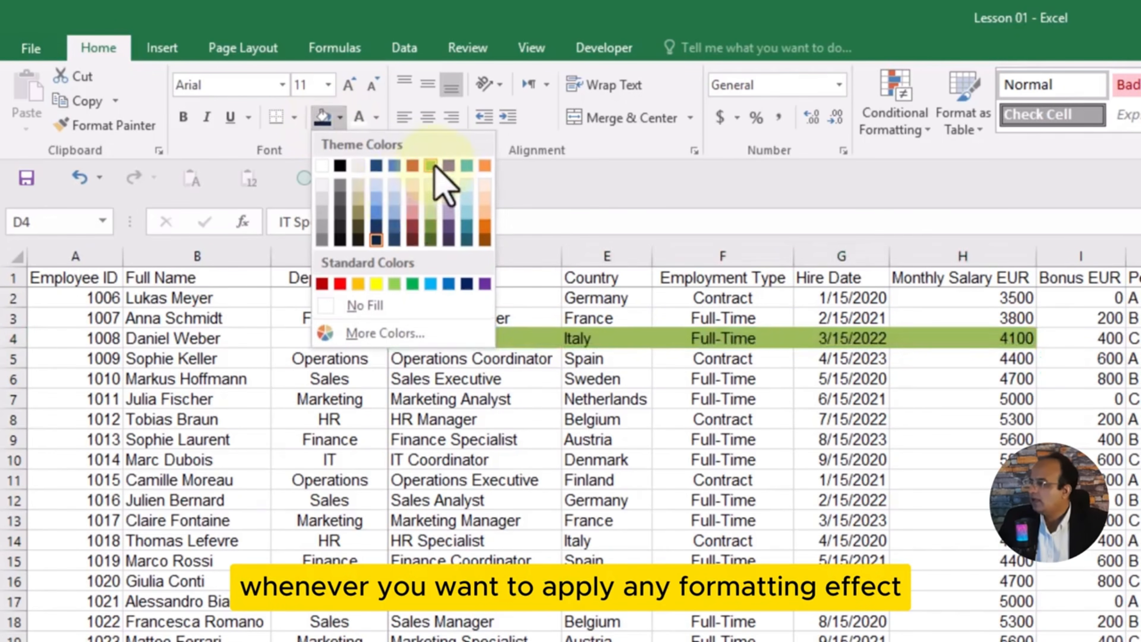
click(447, 176)
click(476, 399)
click(781, 459)
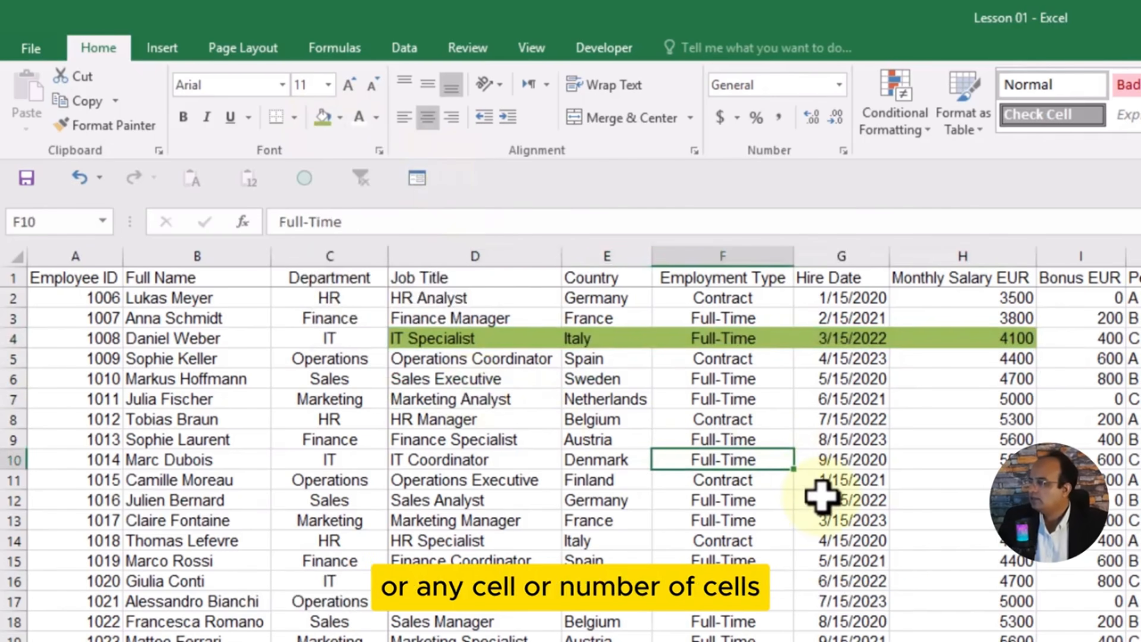
Step: Undo the green fill on cells D4:H4 and select cell F12 in the Employment Type column
key(ctrl+z)
key(ctrl+z)
click(675, 500)
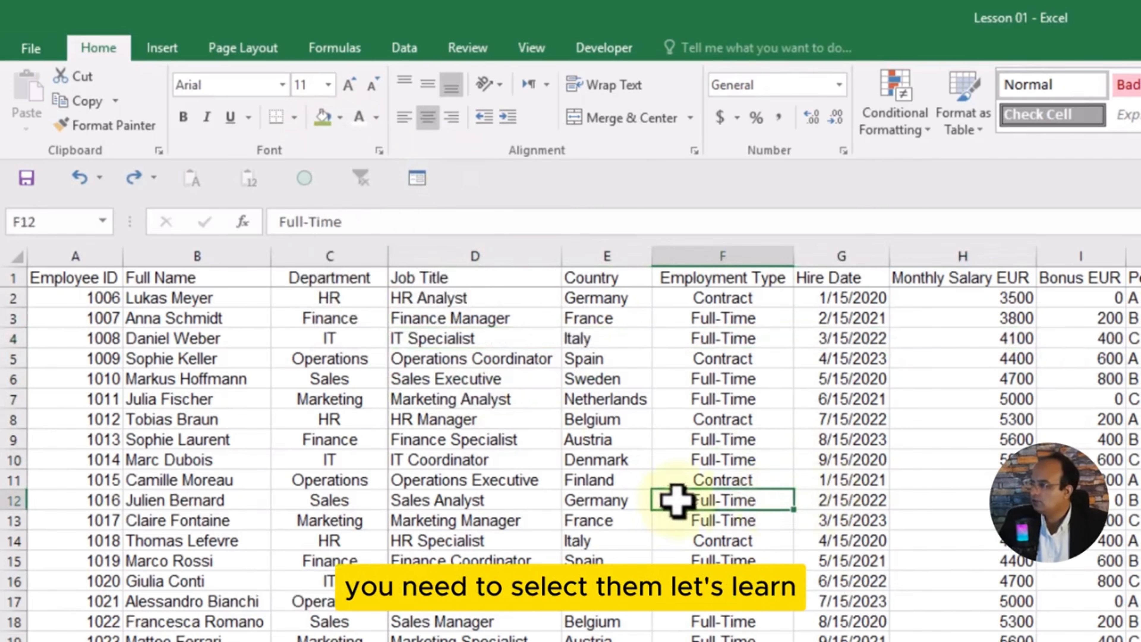
Step: Select single cells one at a time, including J14, F9 and the Finance department cell C3
click(1134, 541)
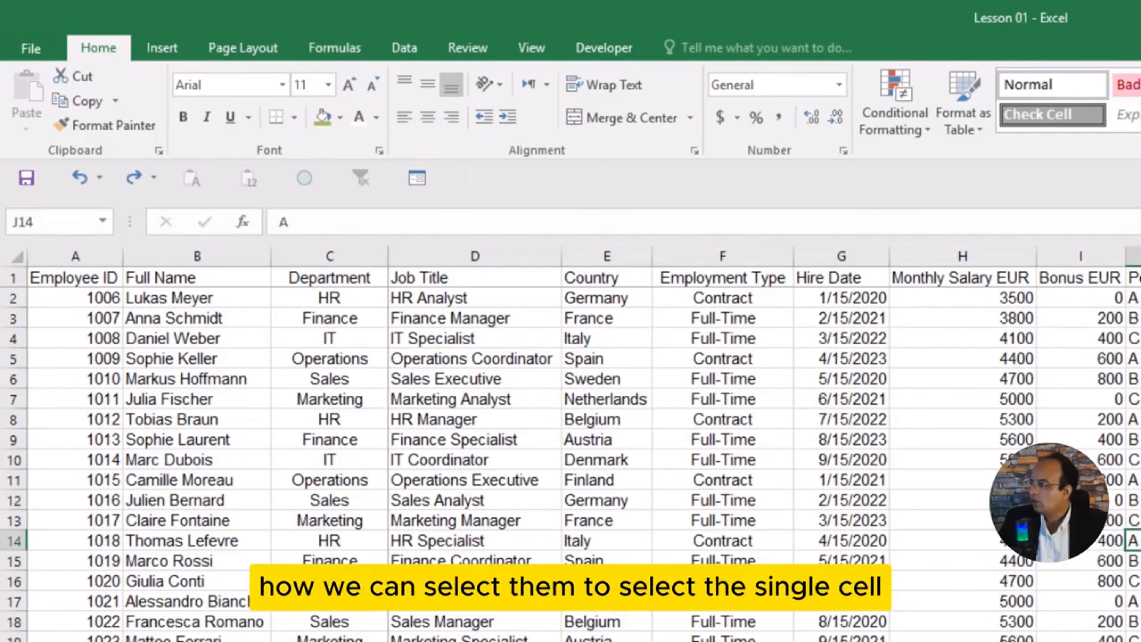
click(784, 440)
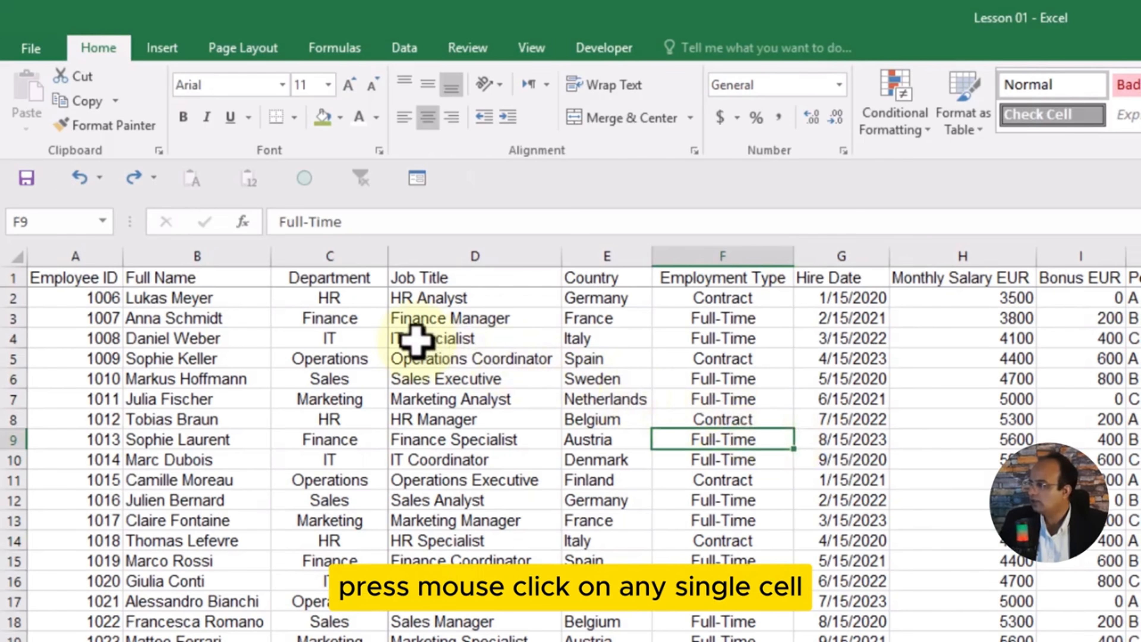
click(364, 318)
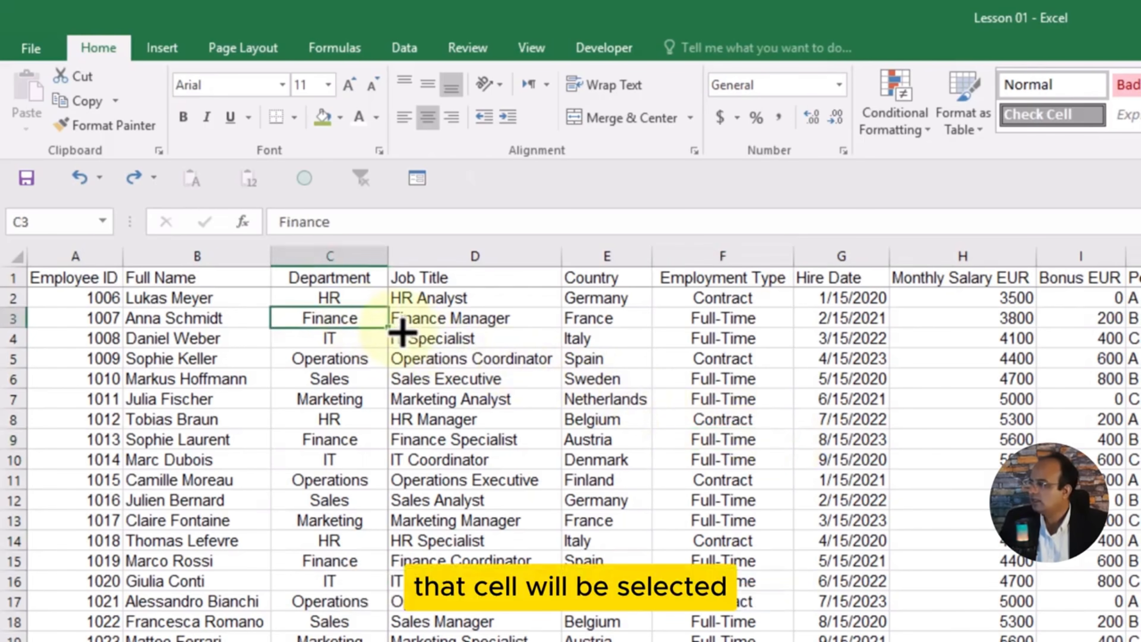
click(448, 333)
Step: Apply the red theme font color to the country in cell E3 and undo the color change
click(626, 316)
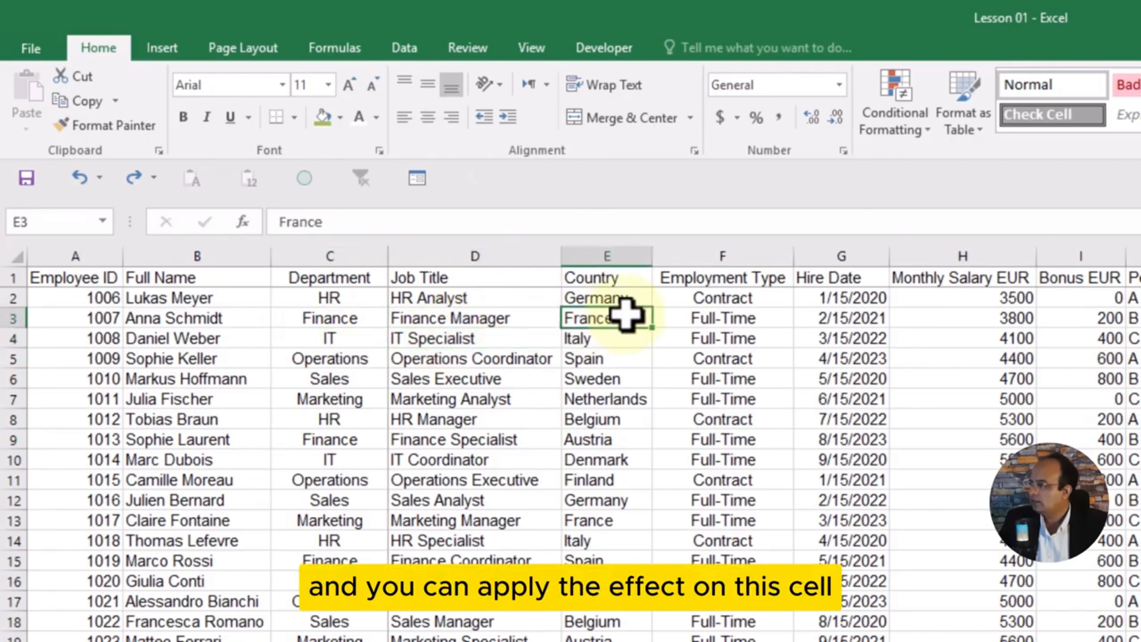
click(376, 117)
click(453, 193)
click(487, 419)
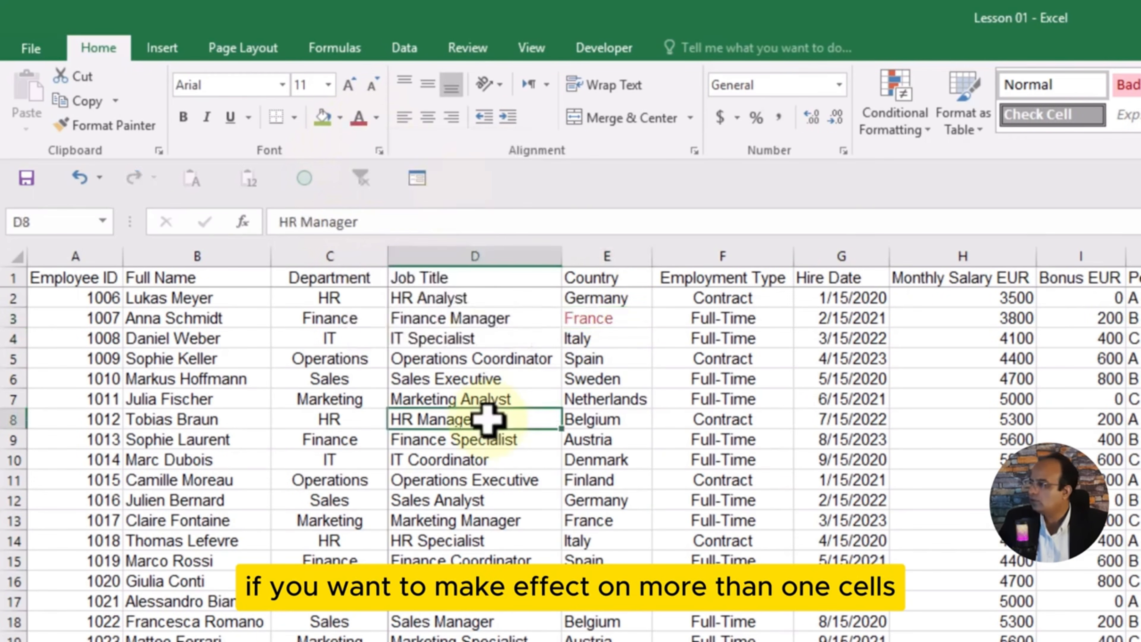
key(ctrl+z)
click(499, 399)
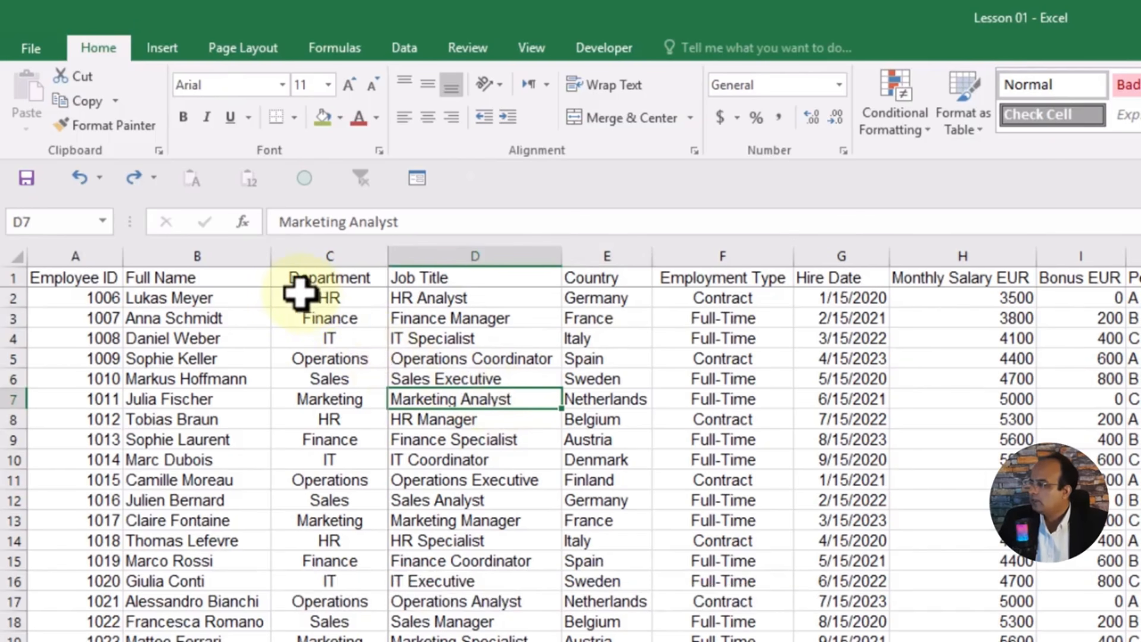
Step: Select the header range C1:I1, from Department to Bonus EUR, and release it again
click(294, 281)
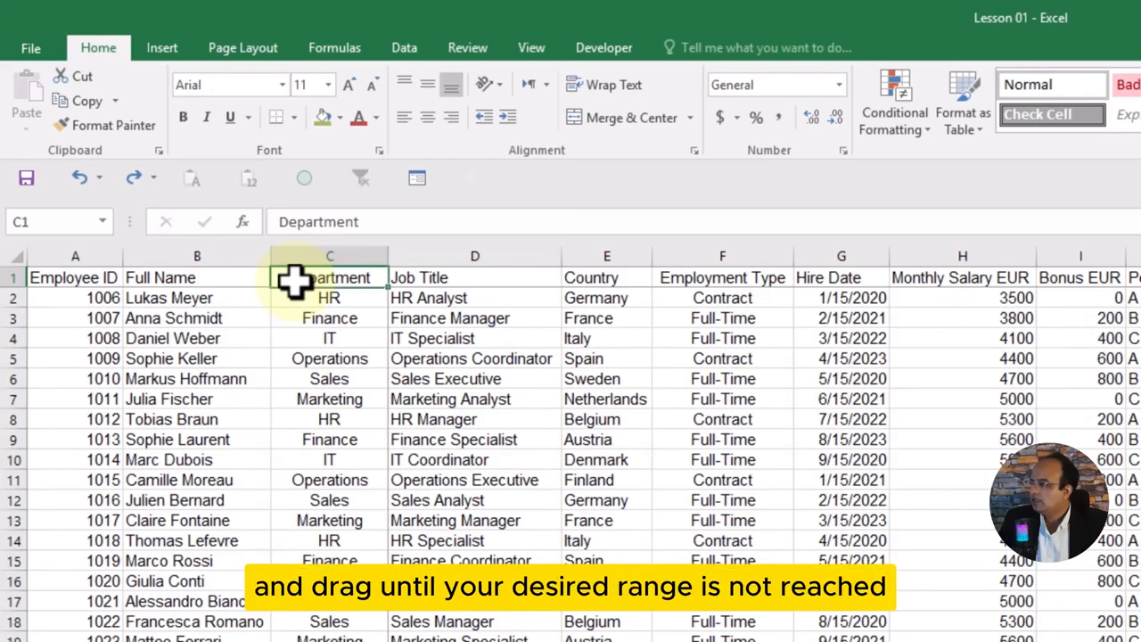
drag(294, 281, 1053, 282)
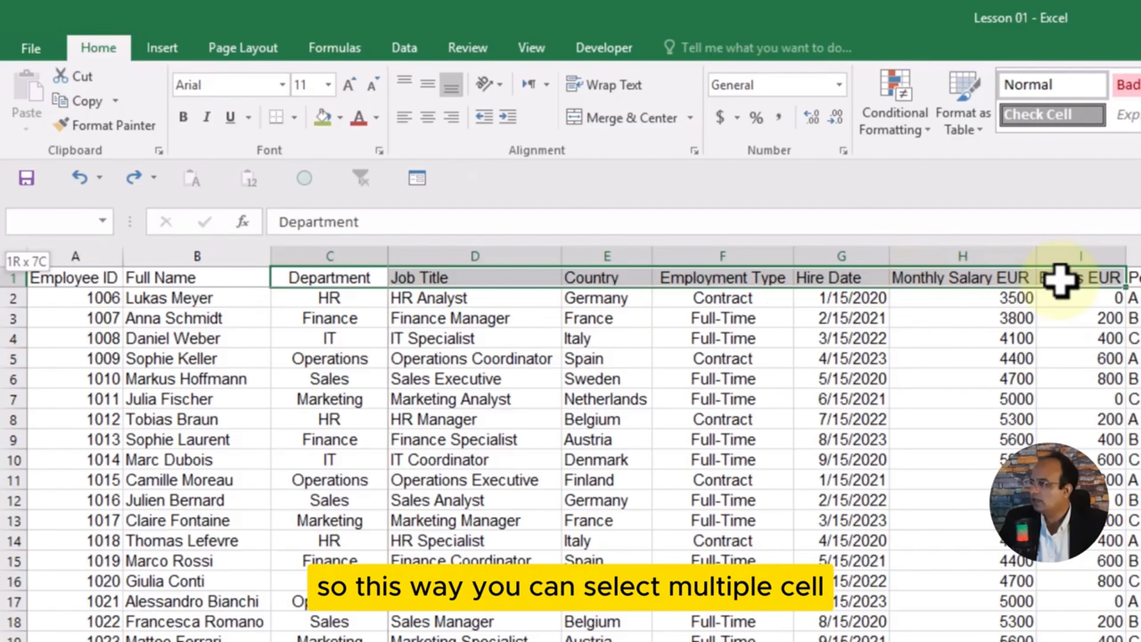
drag(1060, 280, 1060, 281)
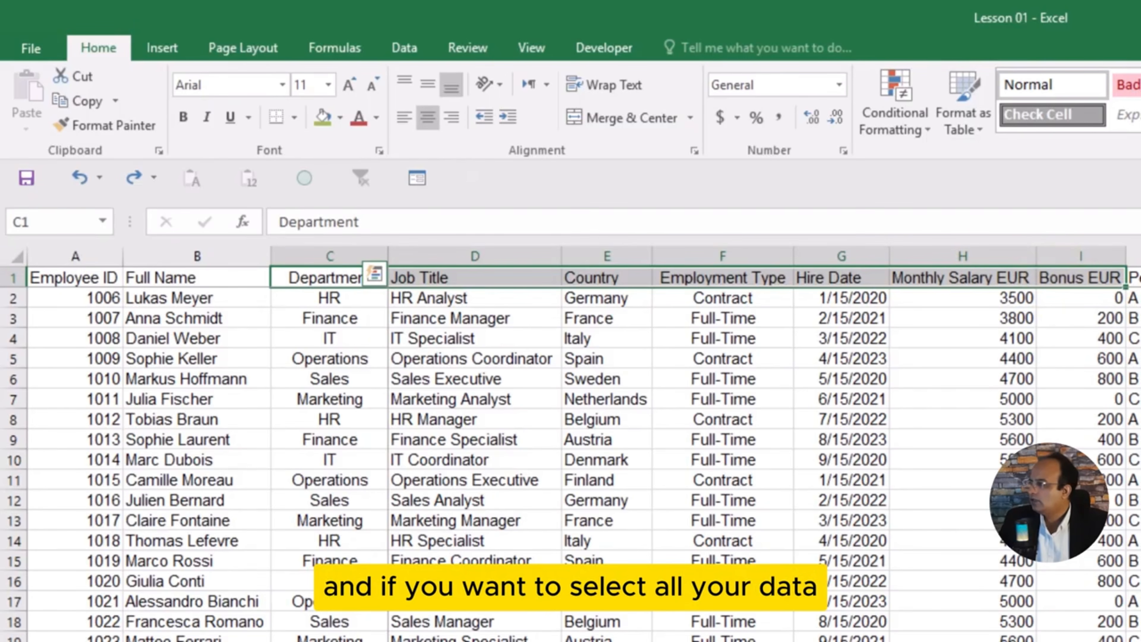
click(1135, 419)
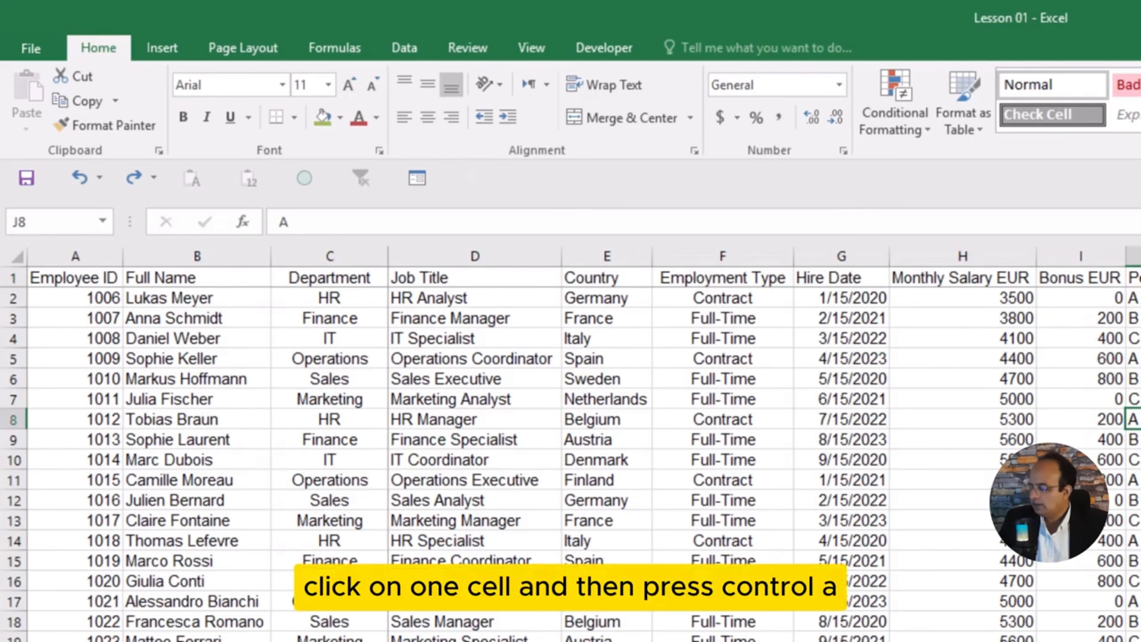
Step: Select the whole employee data table starting from cell A1, and release it by selecting an empty cell outside
click(80, 292)
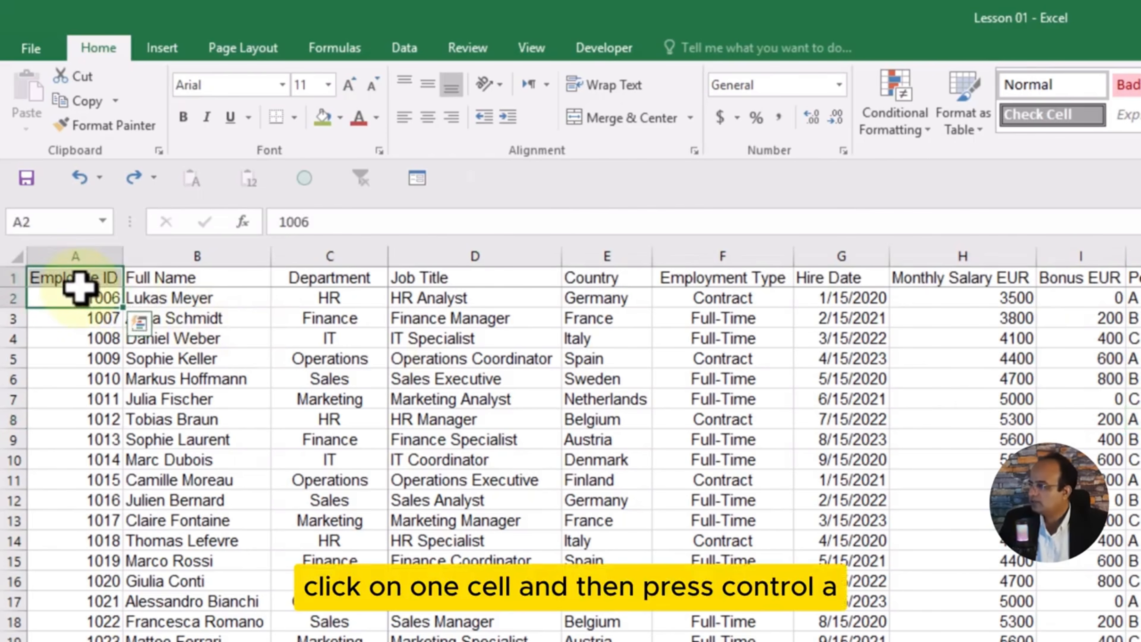
click(370, 460)
click(77, 279)
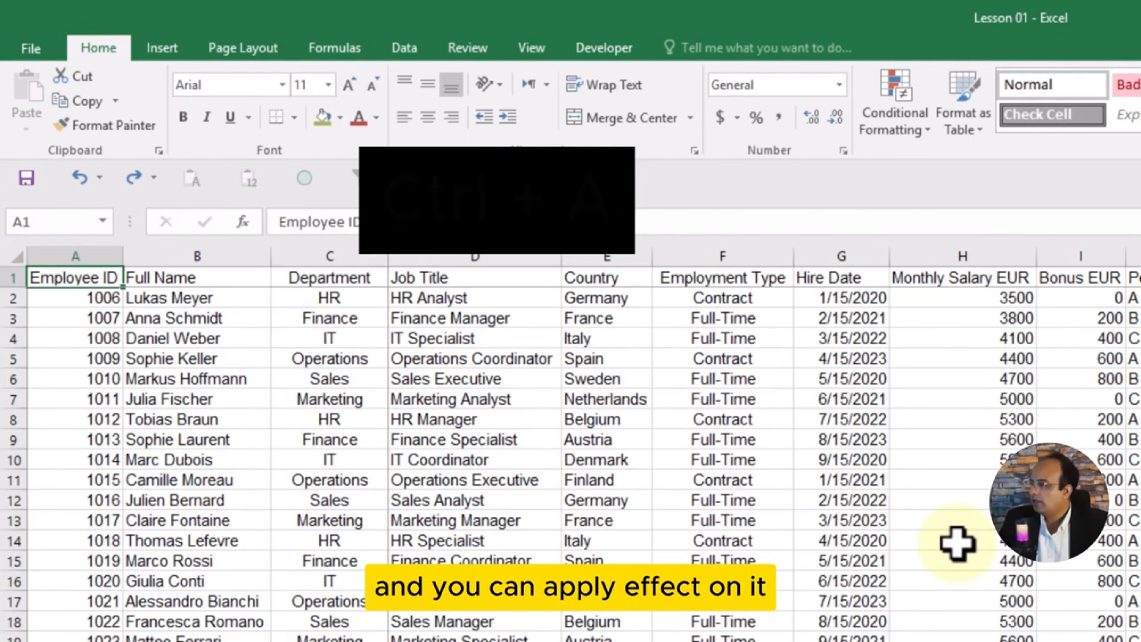
key(ctrl+a)
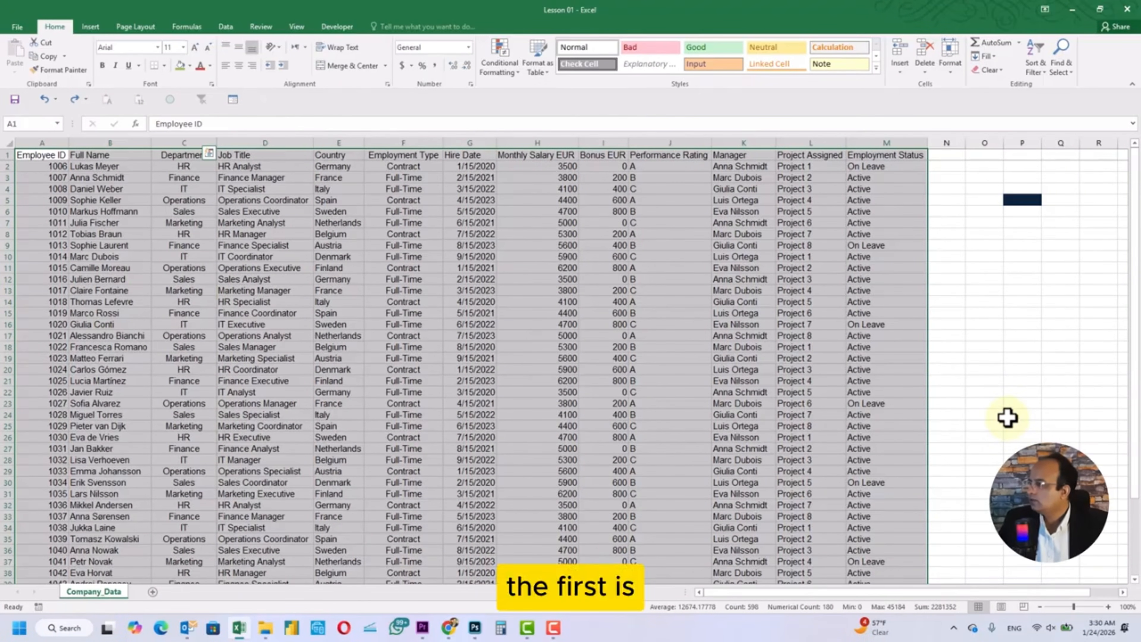
click(1008, 418)
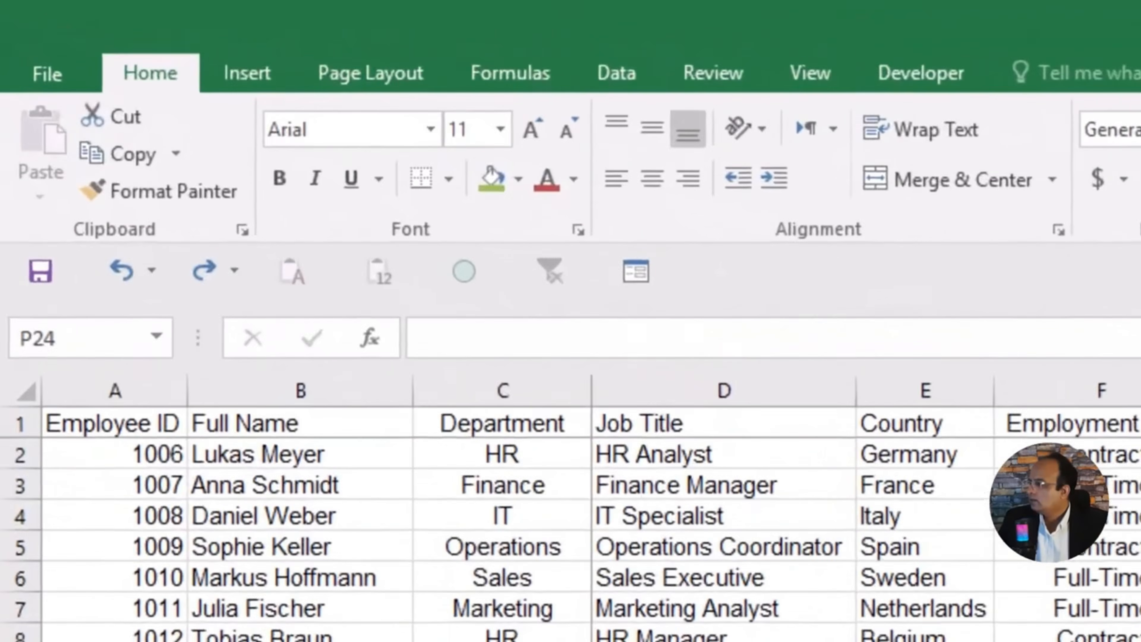
Step: View the available font colors for the hire date in cell G11 without applying one
click(470, 267)
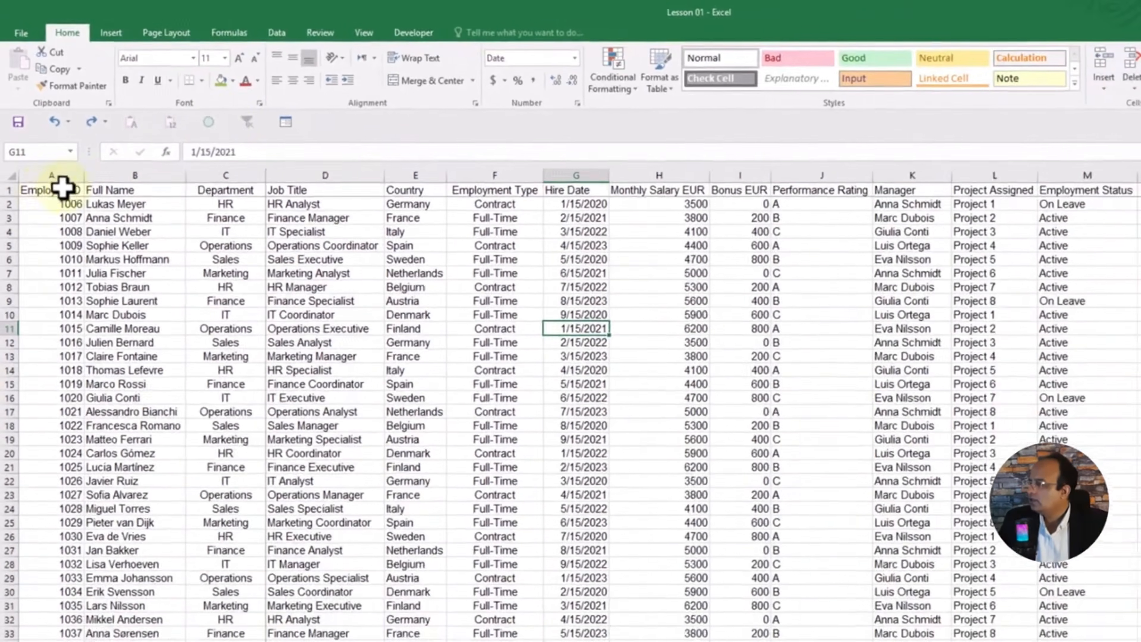
click(257, 81)
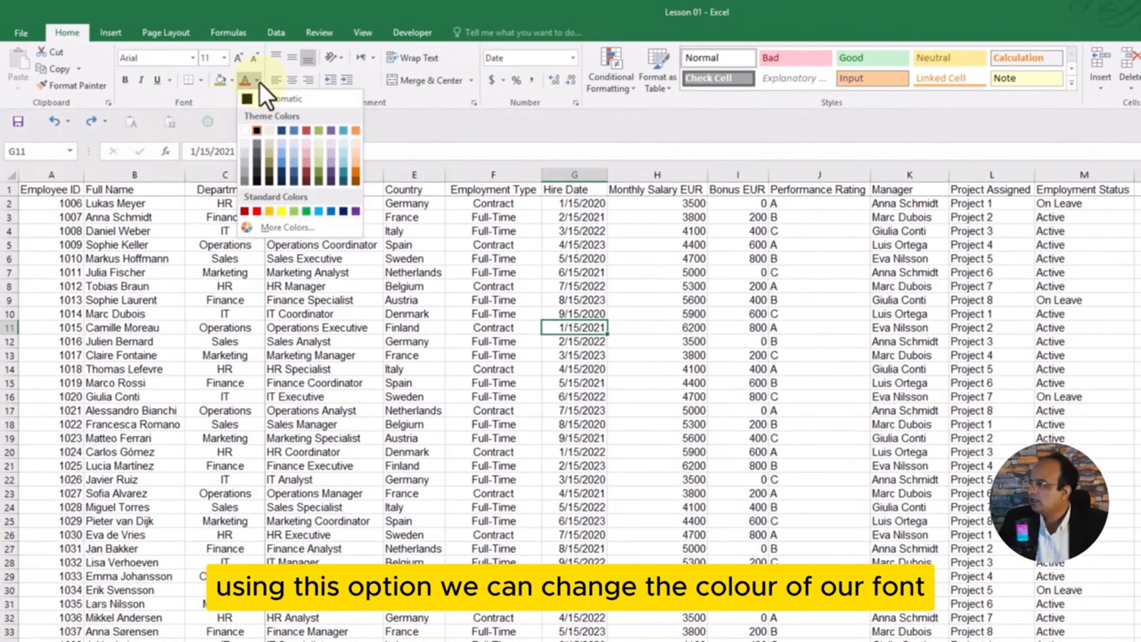
click(250, 88)
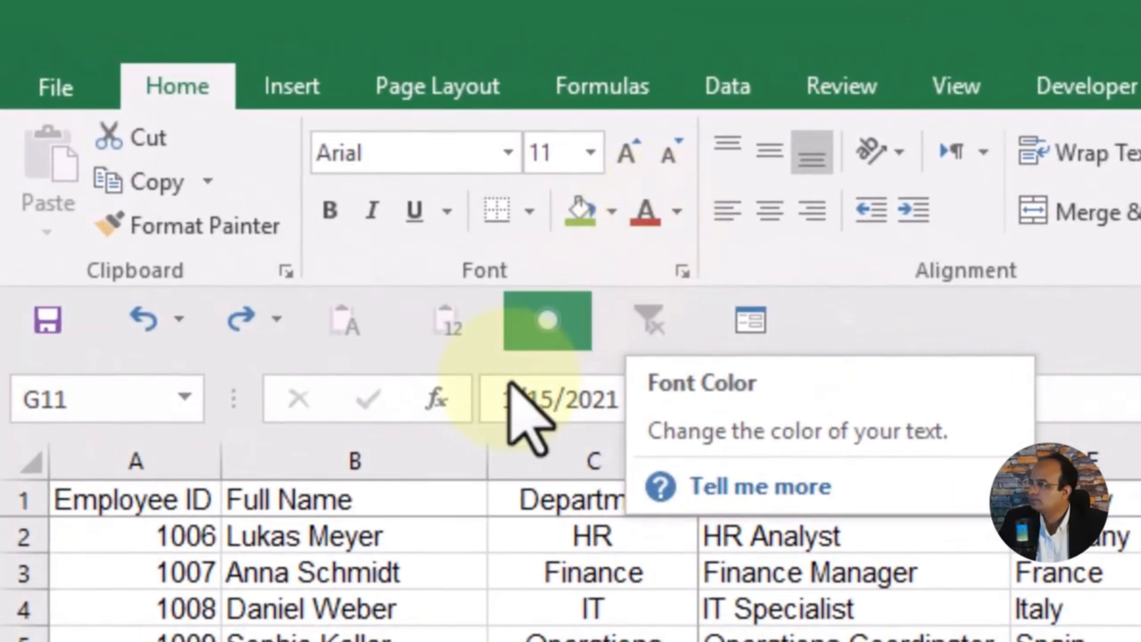
click(369, 567)
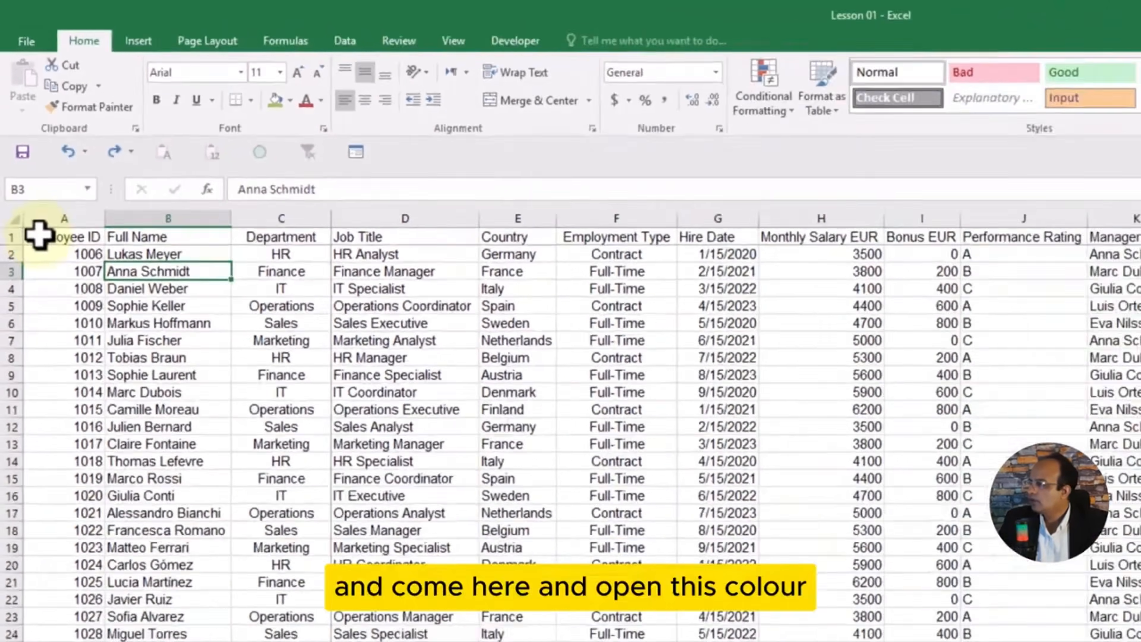
Step: Set the font color of the header cells A1:M1 to standard red
drag(54, 466, 1140, 463)
drag(703, 194, 1090, 193)
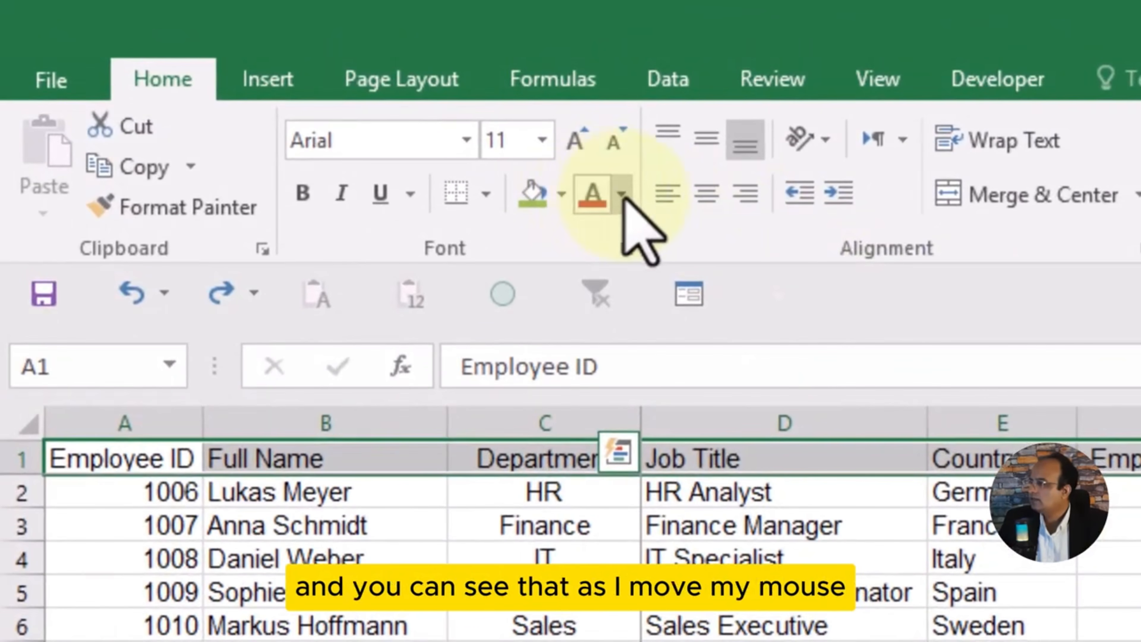
click(558, 175)
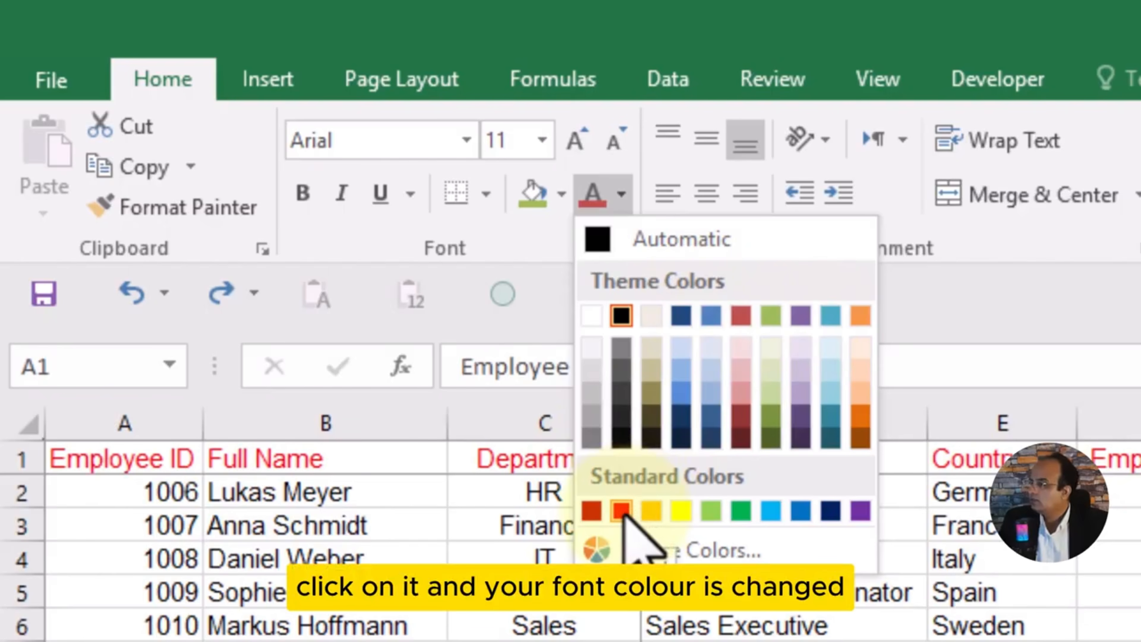
click(622, 512)
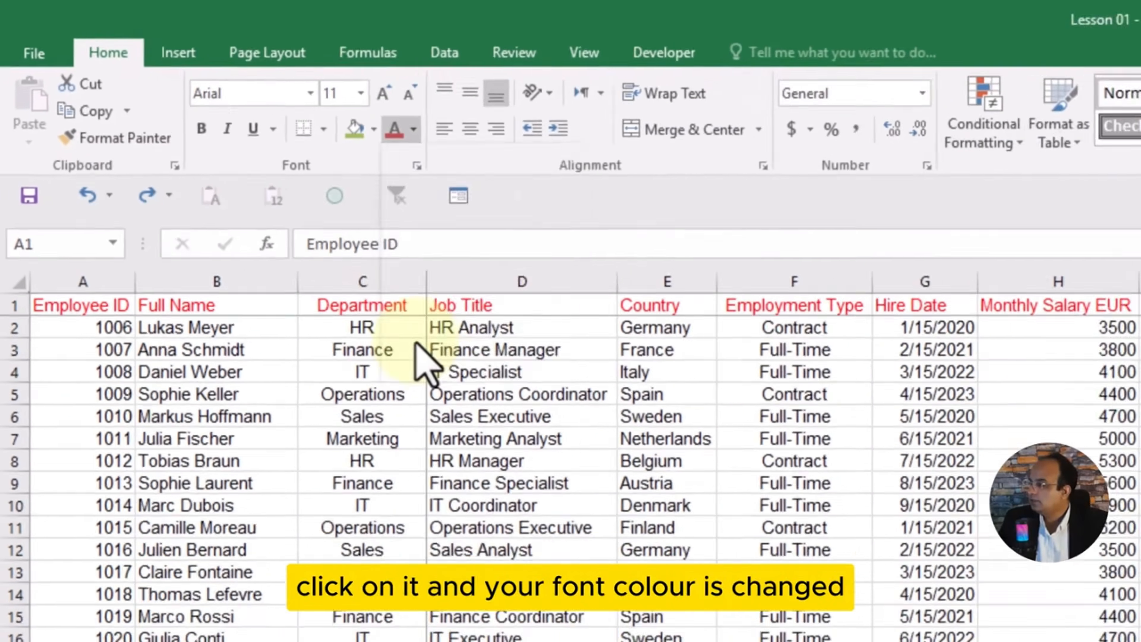
click(364, 265)
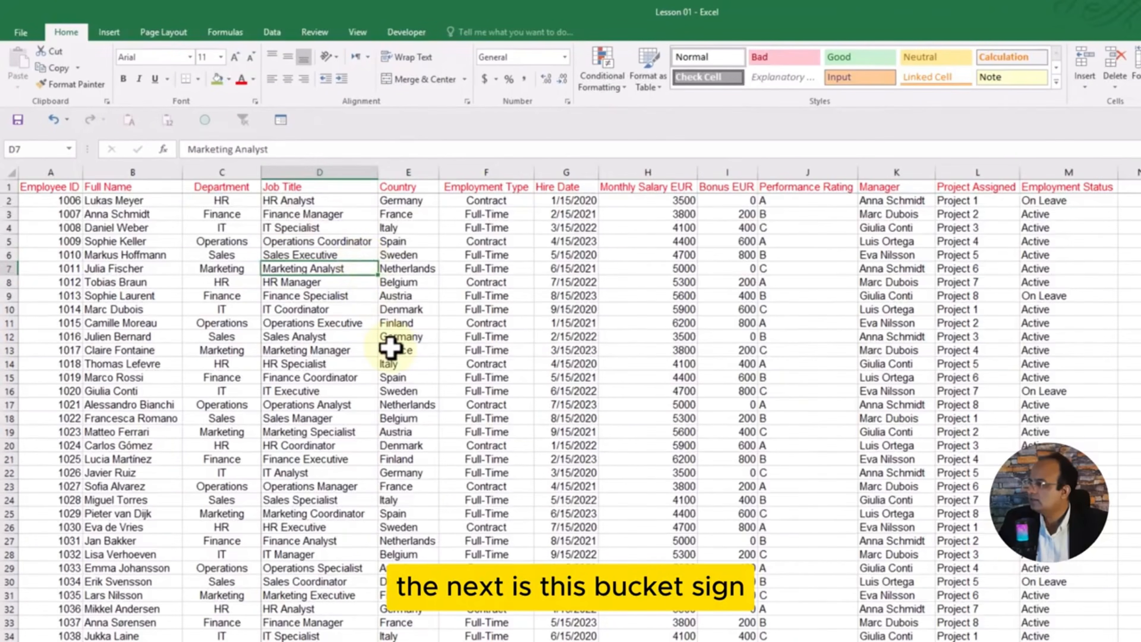
click(391, 347)
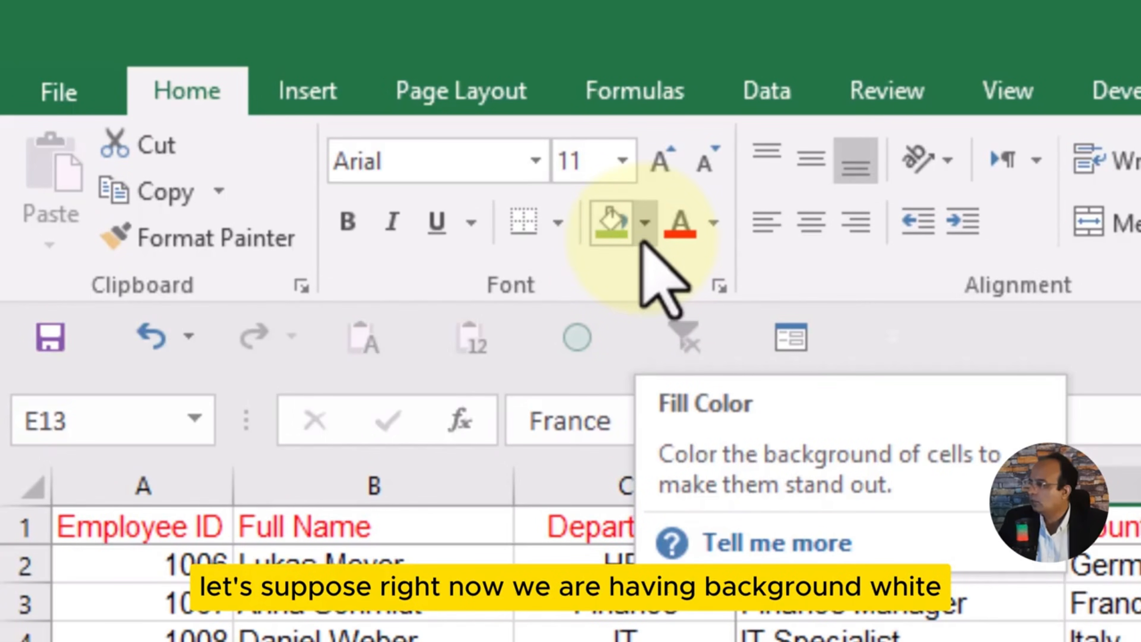
click(580, 602)
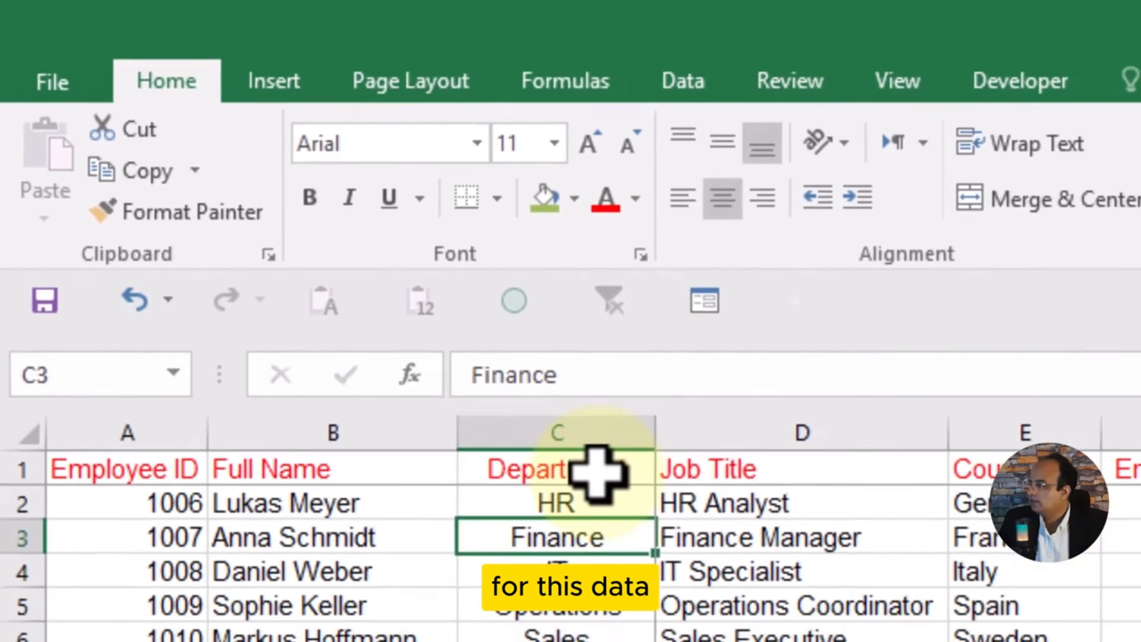
click(598, 472)
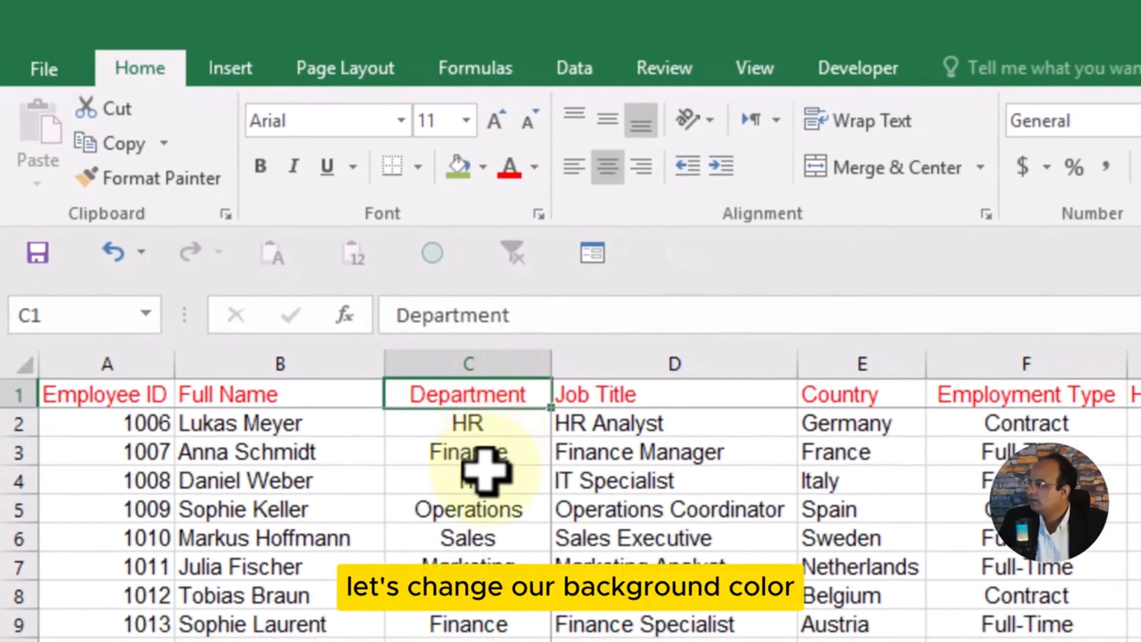
click(485, 472)
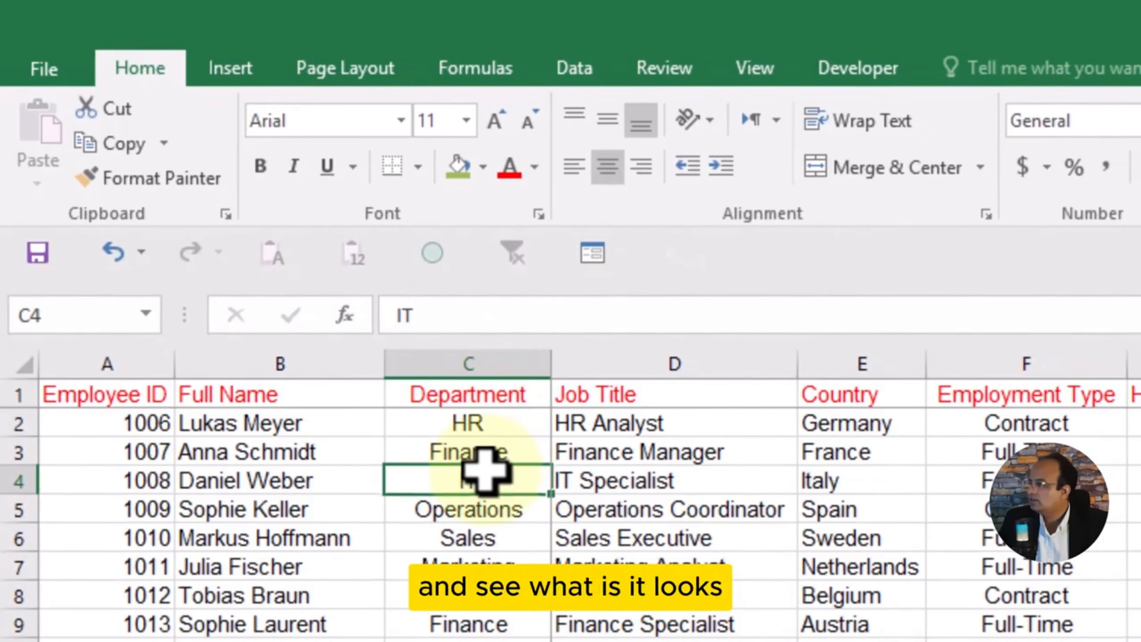
Step: Fill the header cells A1:M1, from Employee ID to Employment Status, with standard yellow
drag(68, 395, 434, 395)
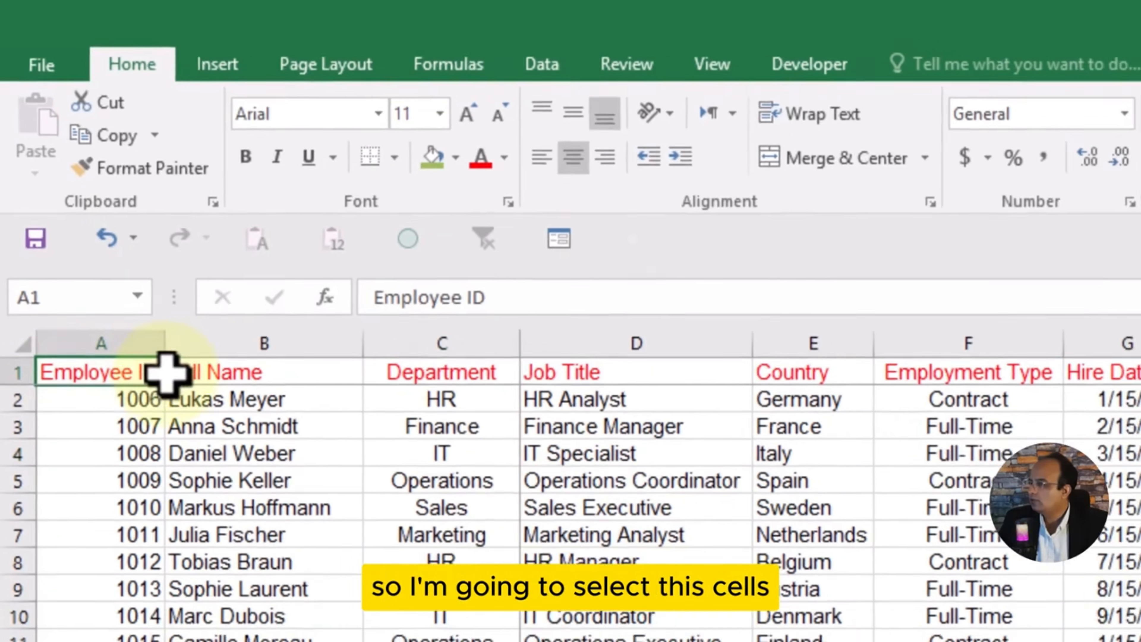
drag(241, 219, 895, 213)
drag(776, 184, 1055, 191)
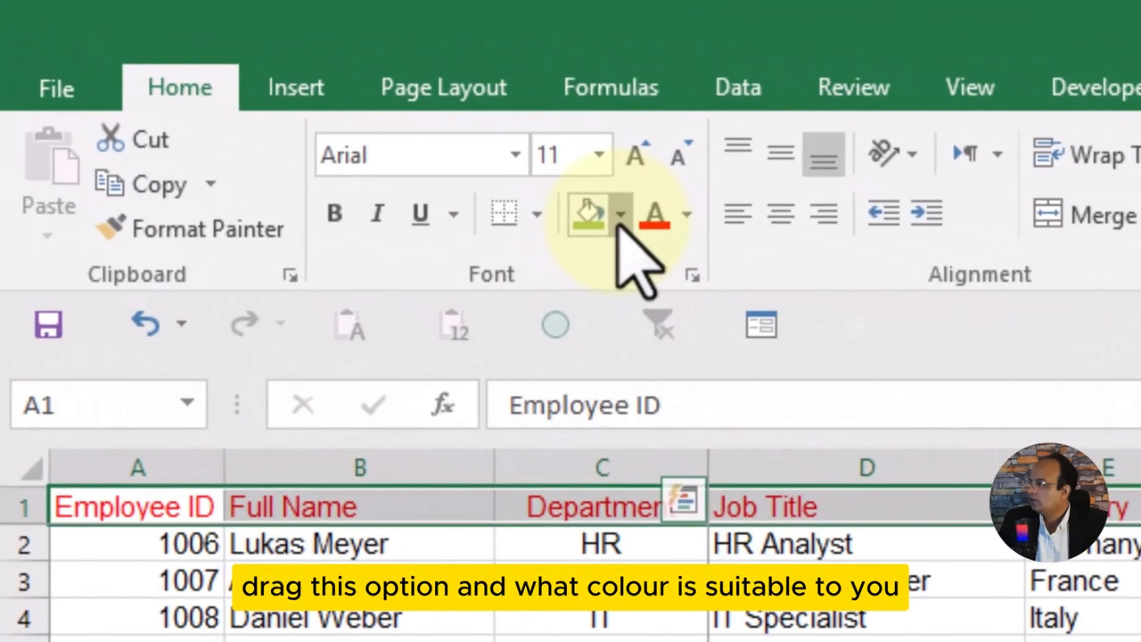
click(619, 215)
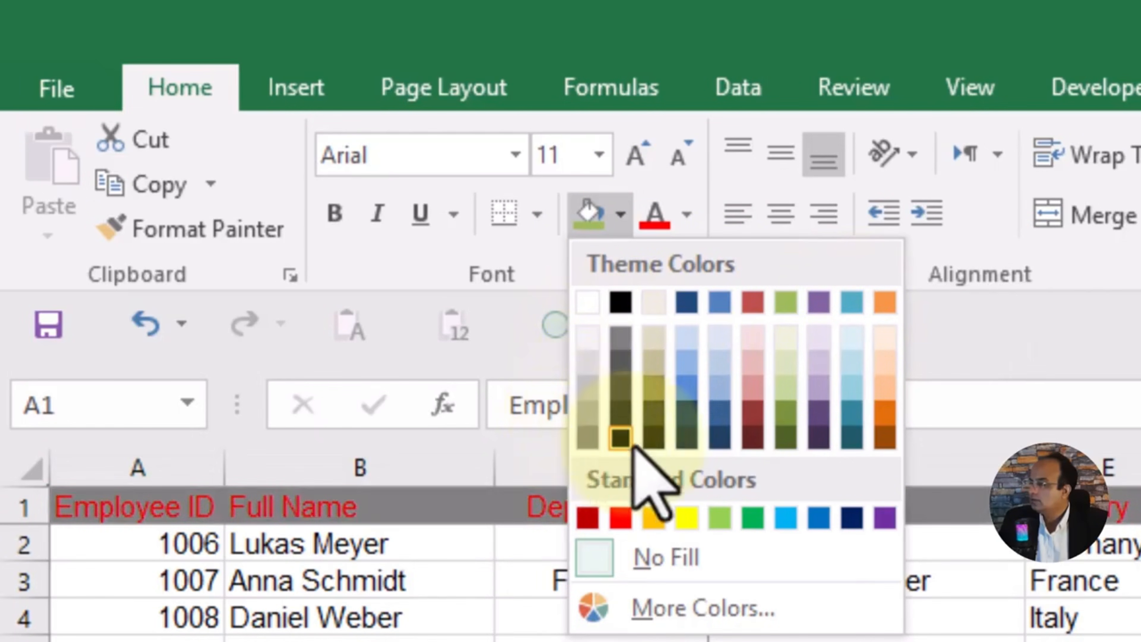
click(691, 518)
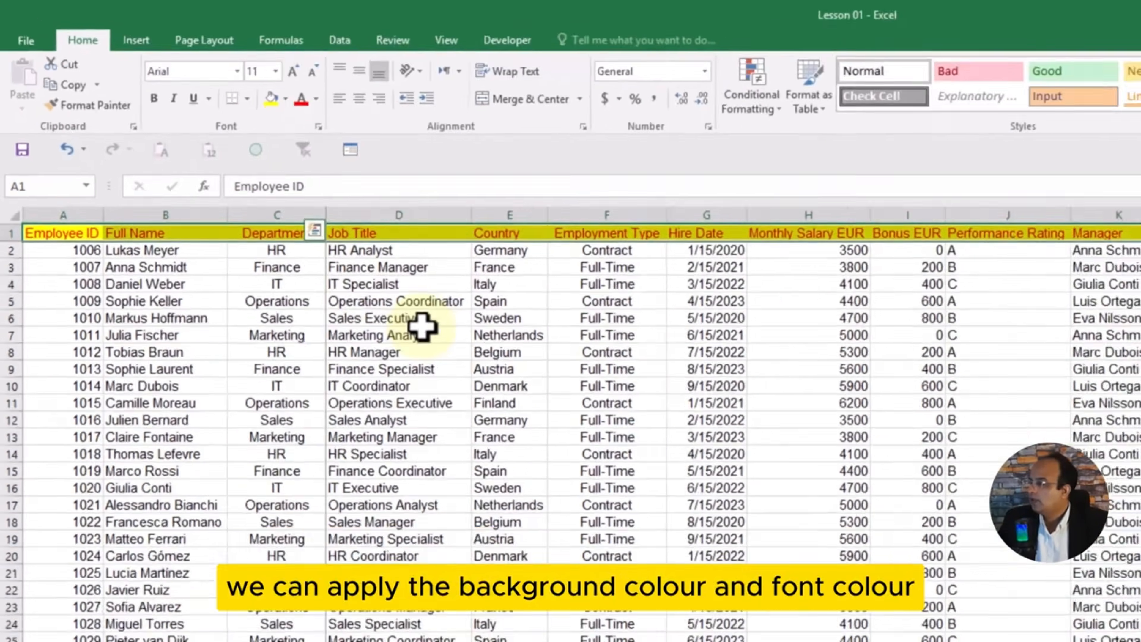
click(420, 327)
click(471, 272)
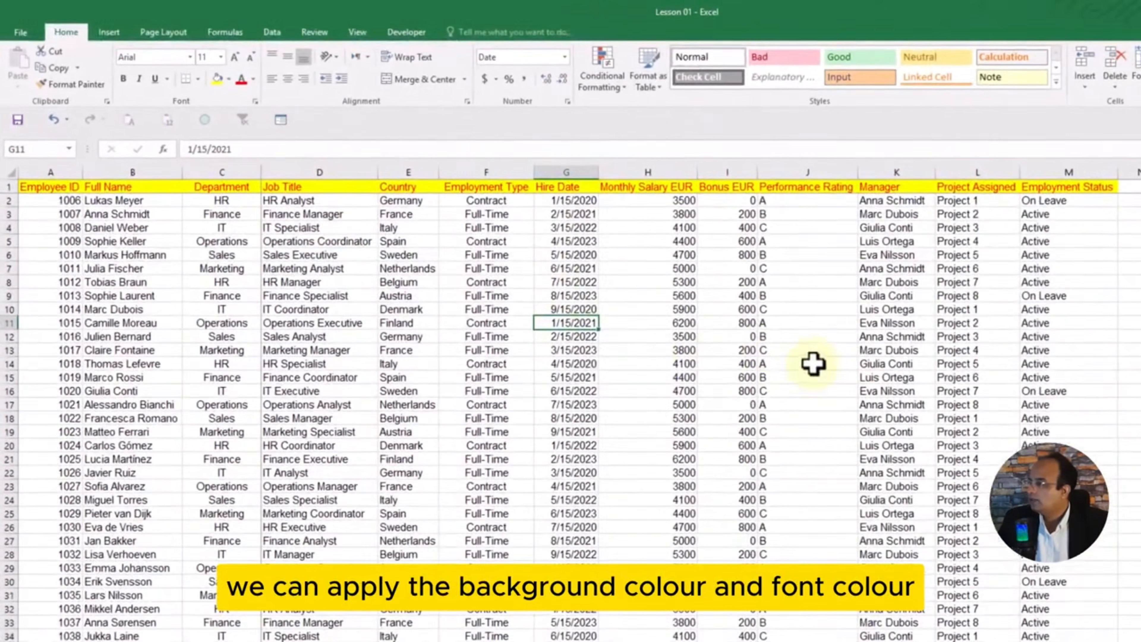
click(785, 355)
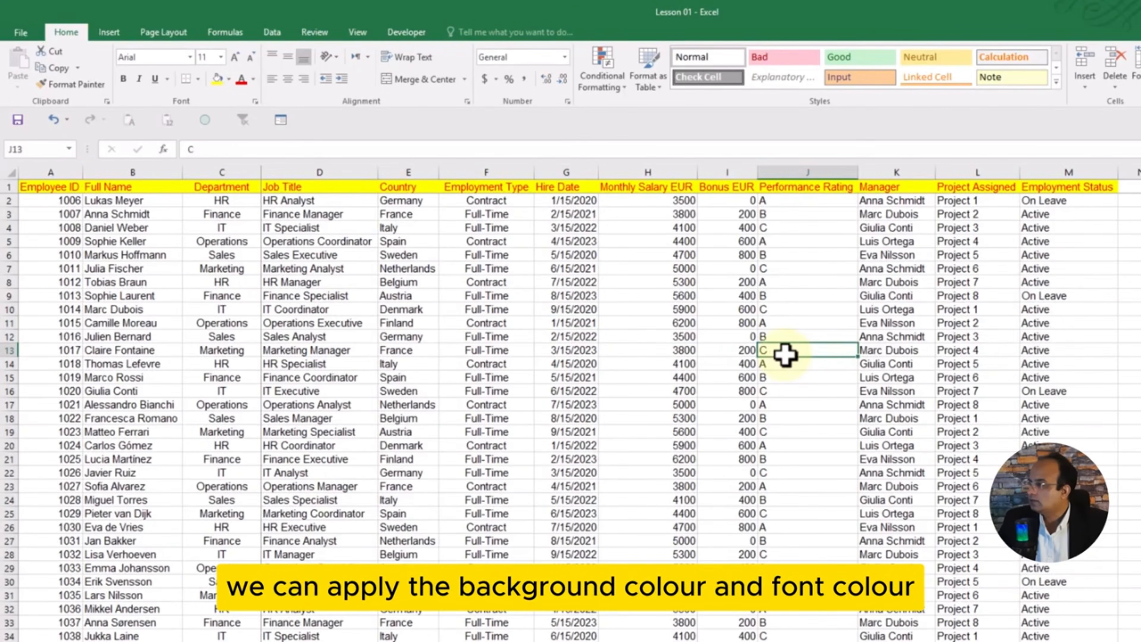
click(339, 219)
click(374, 255)
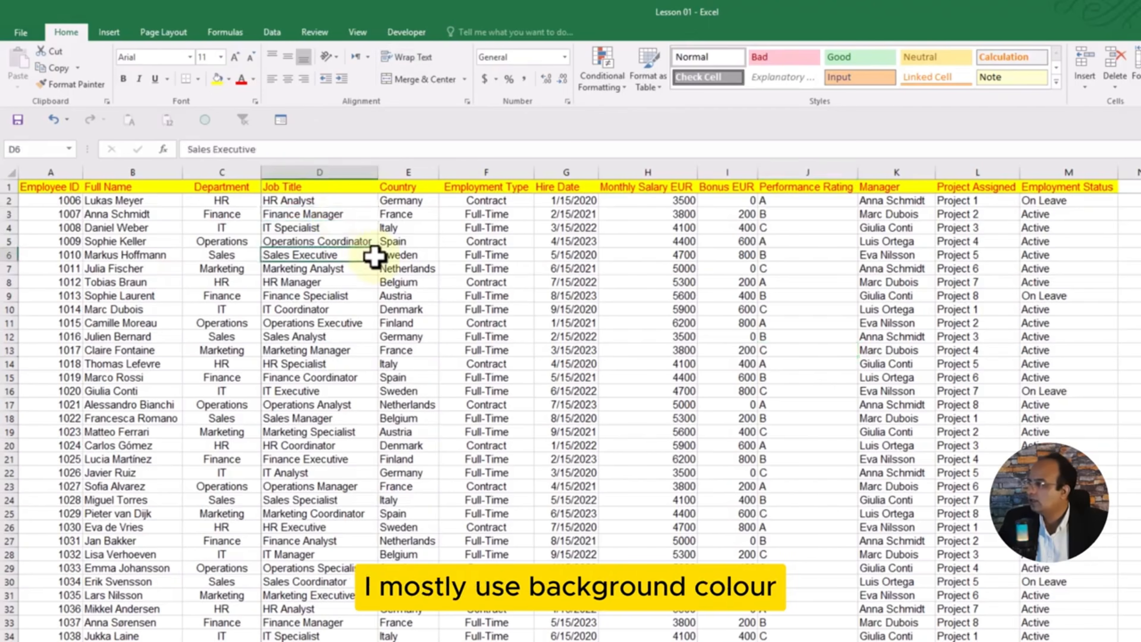
Step: Fill the header cells A1:M1 with the dark navy blue theme color and set their font color to white
drag(48, 191, 1033, 187)
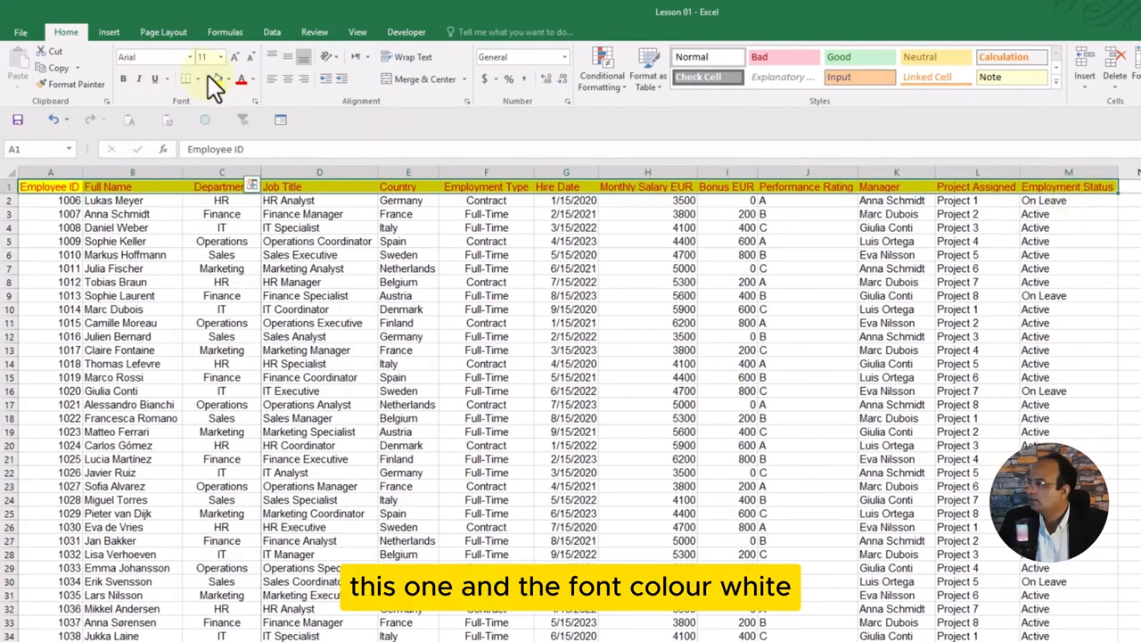
click(229, 80)
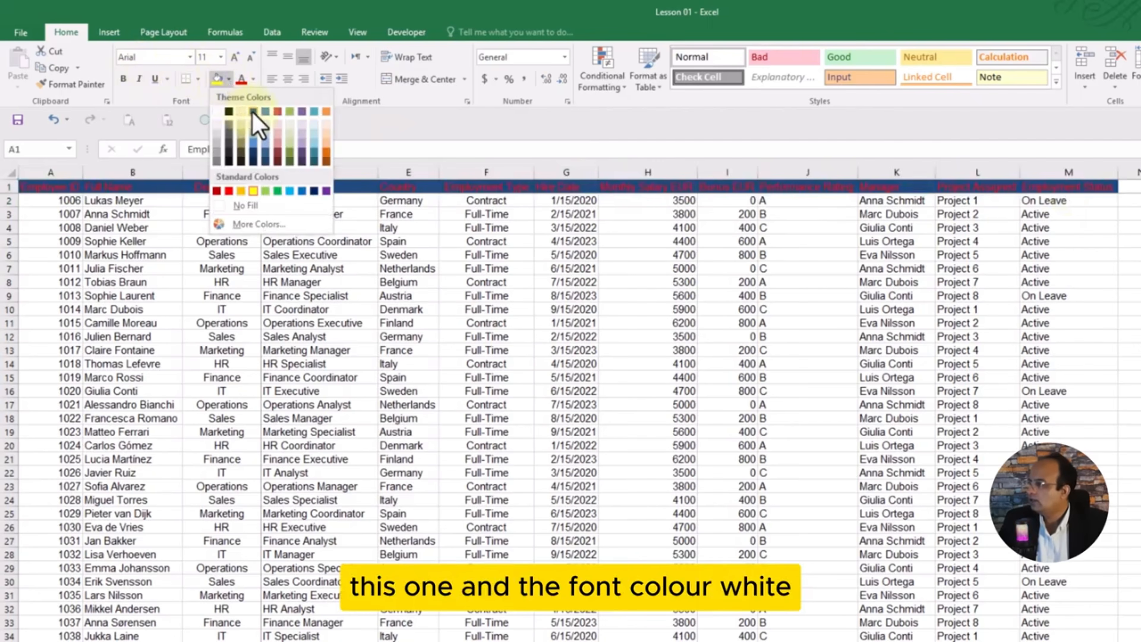
click(251, 162)
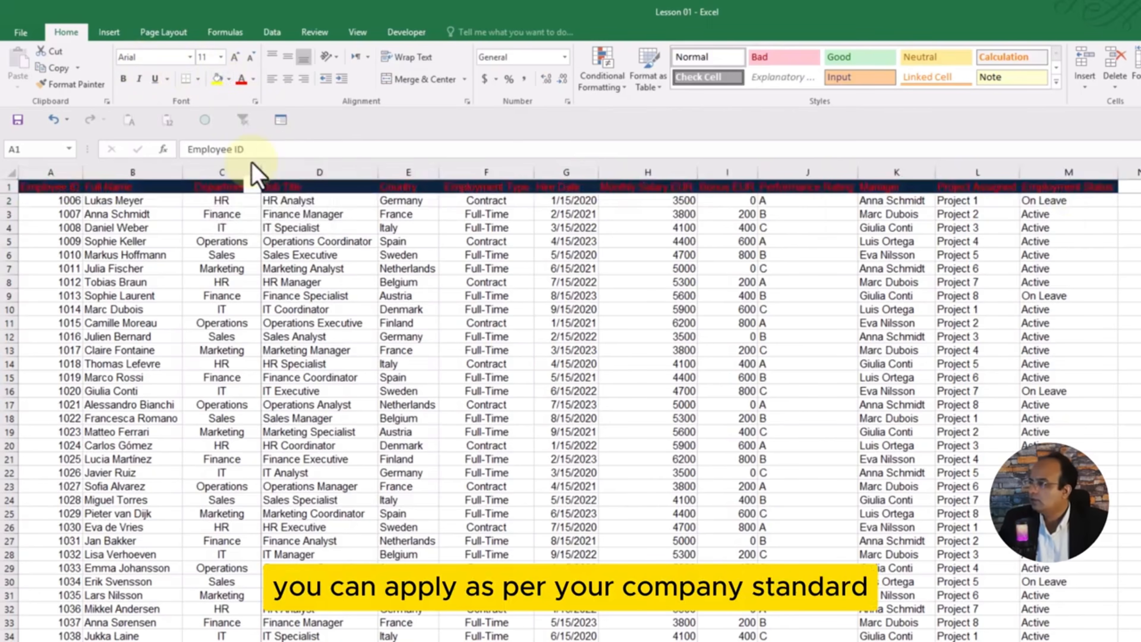
click(254, 79)
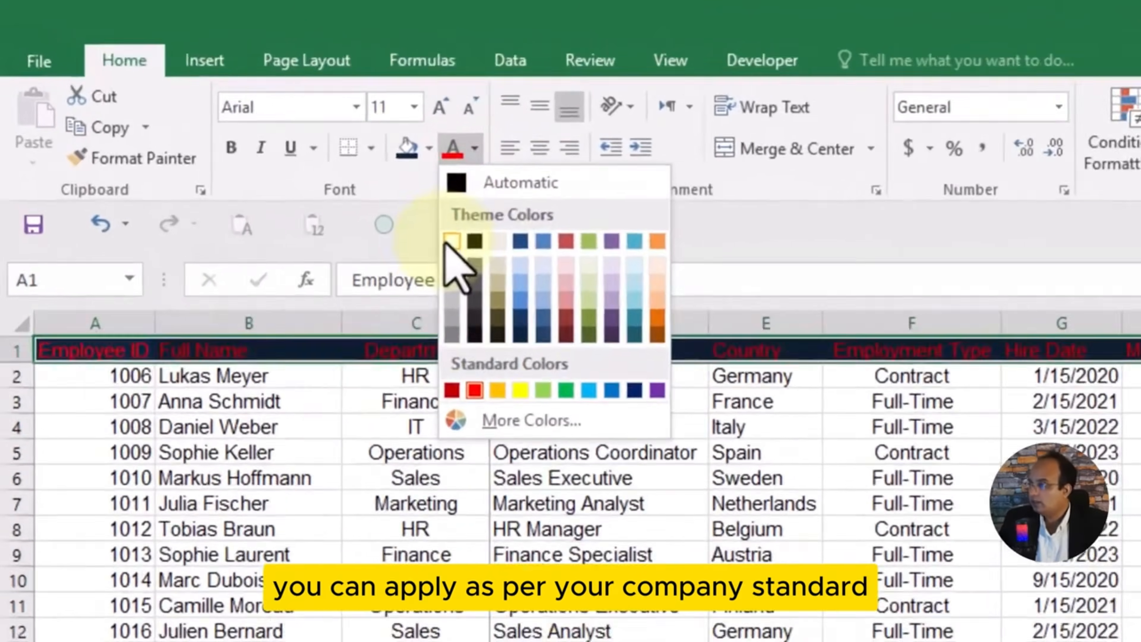
click(243, 121)
click(751, 640)
click(1140, 640)
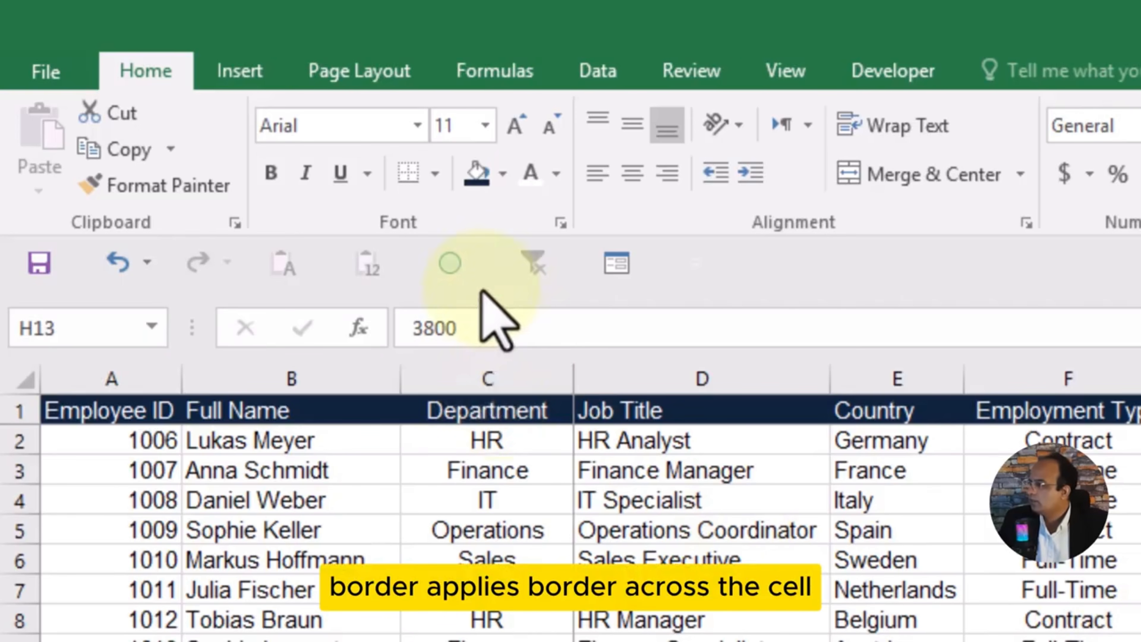
Step: Look over the border options, and apply a Bottom Border to the IT Specialist cell D4
click(436, 177)
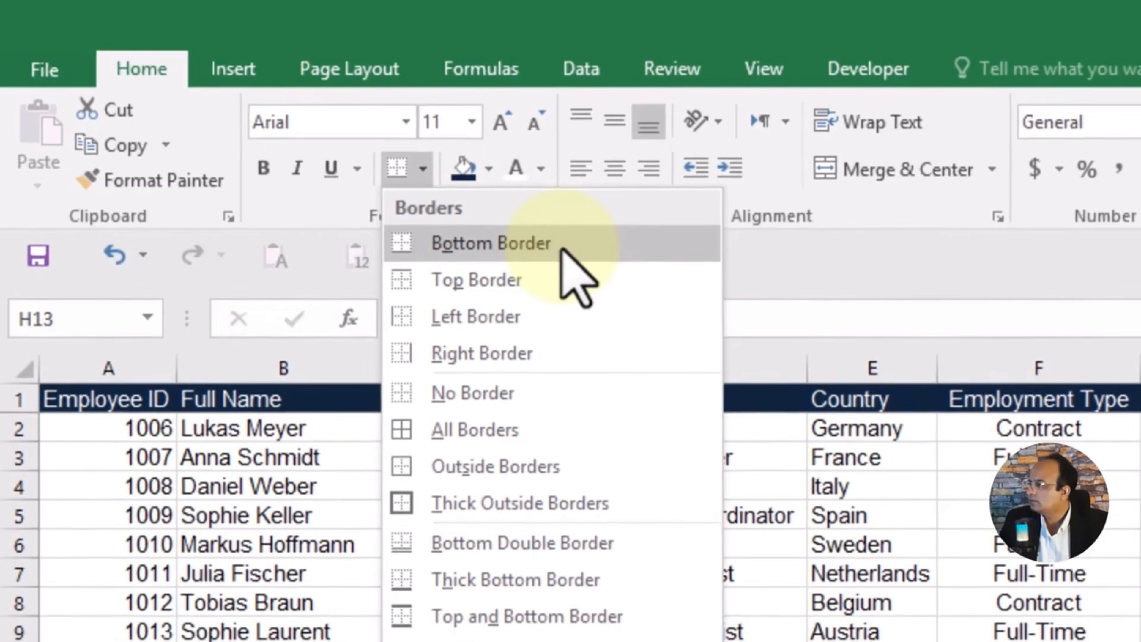
click(862, 545)
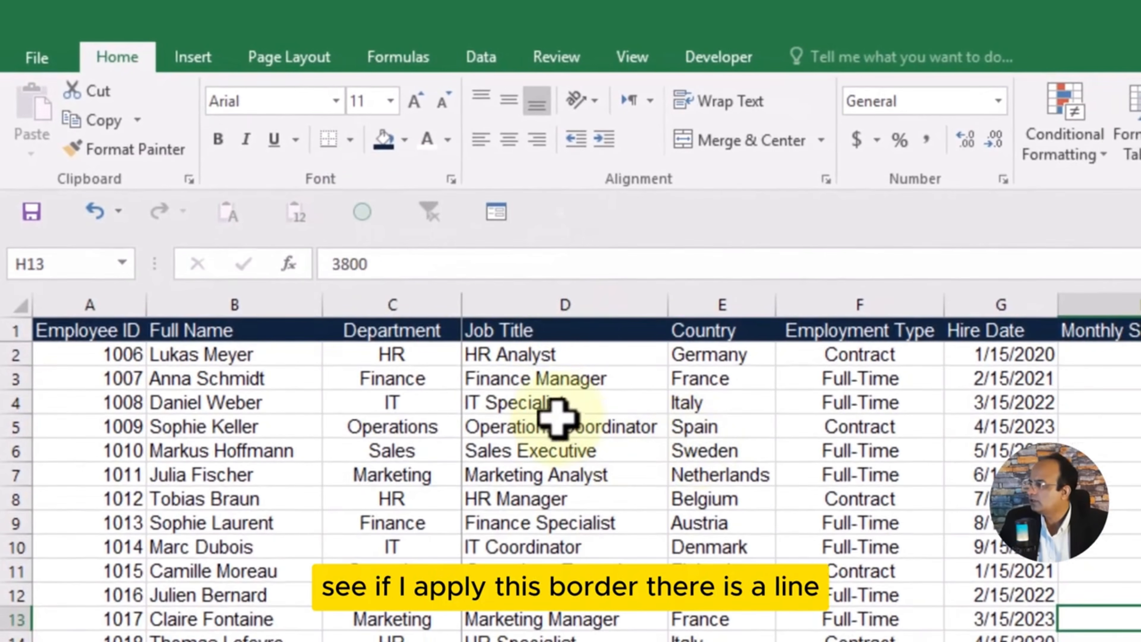
click(679, 495)
scroll(828, 502, up, 4)
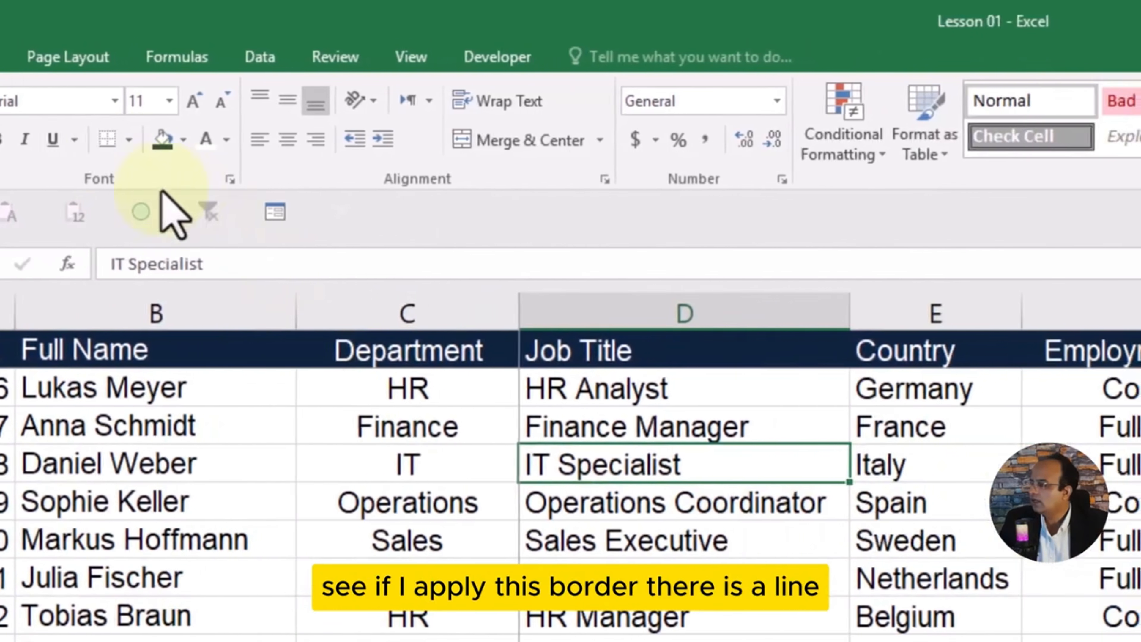
click(130, 140)
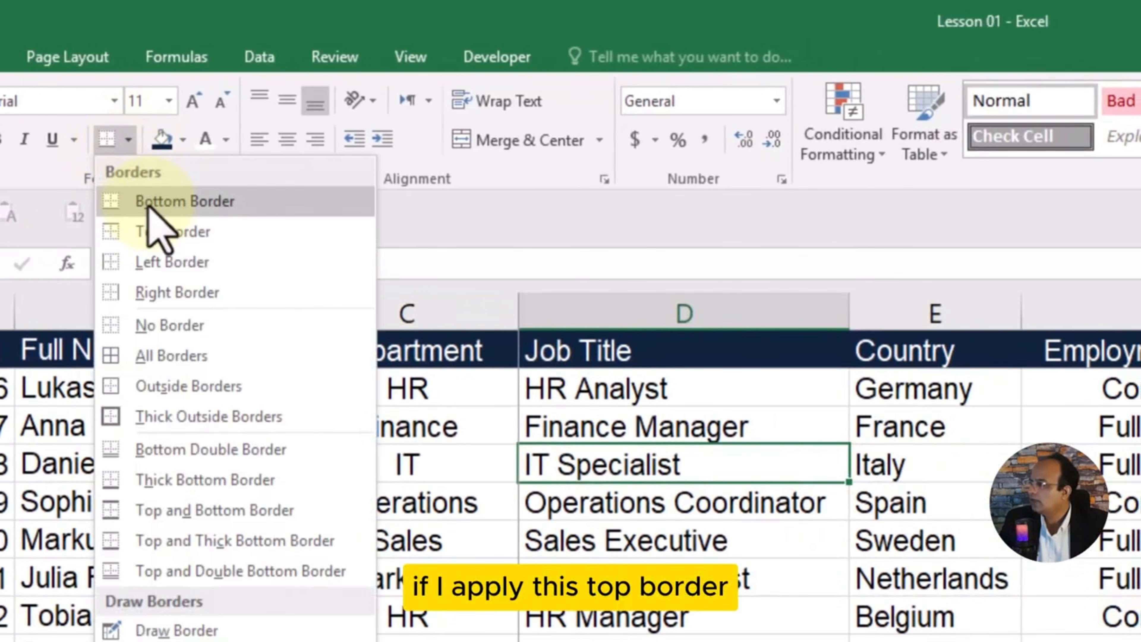
click(148, 228)
click(685, 623)
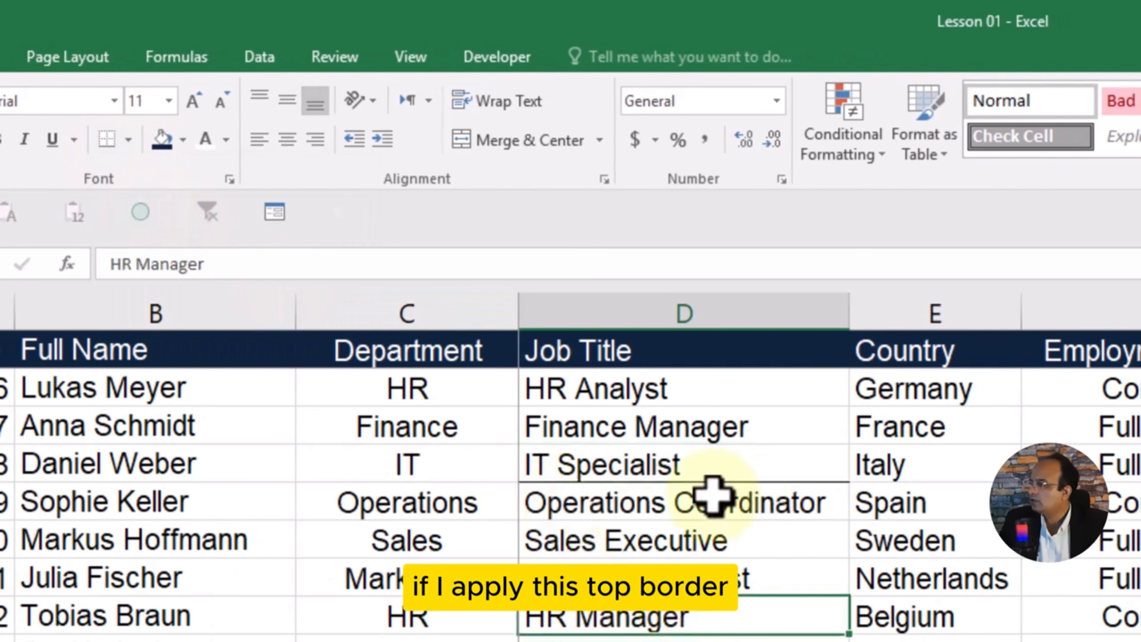
Step: Add a Top Border to the IT Specialist cell D4
click(703, 460)
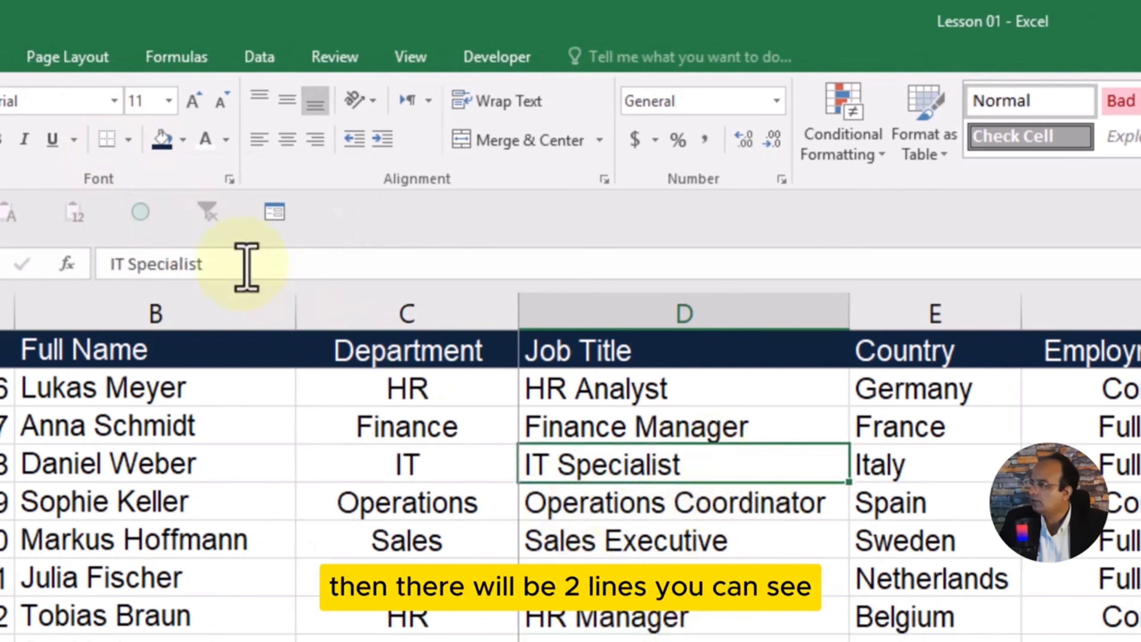
click(130, 140)
click(134, 231)
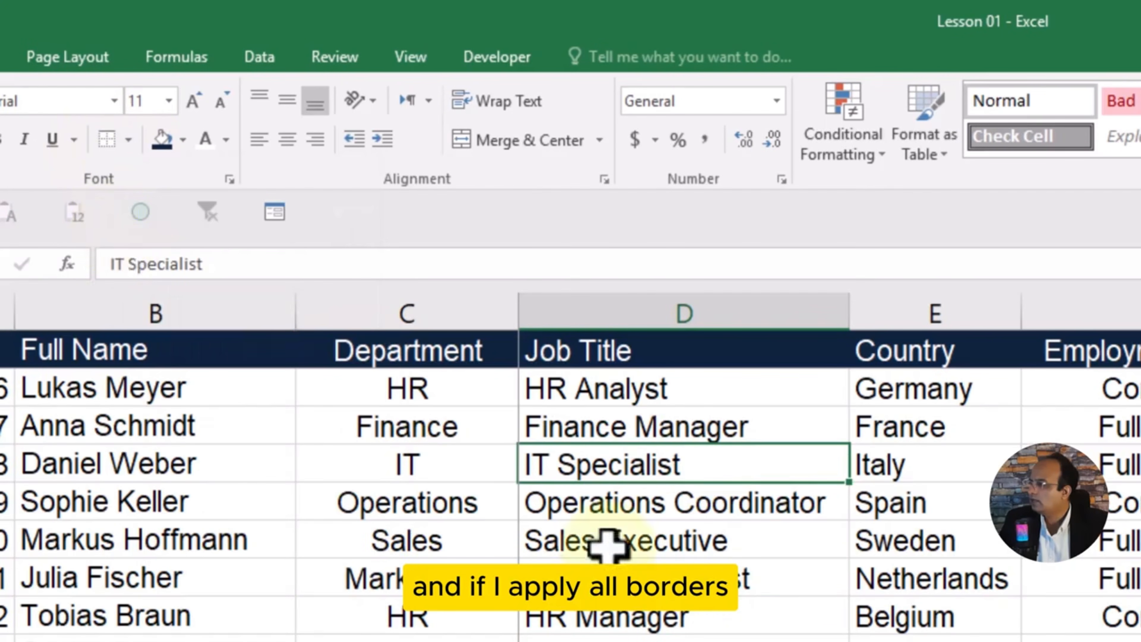
click(687, 617)
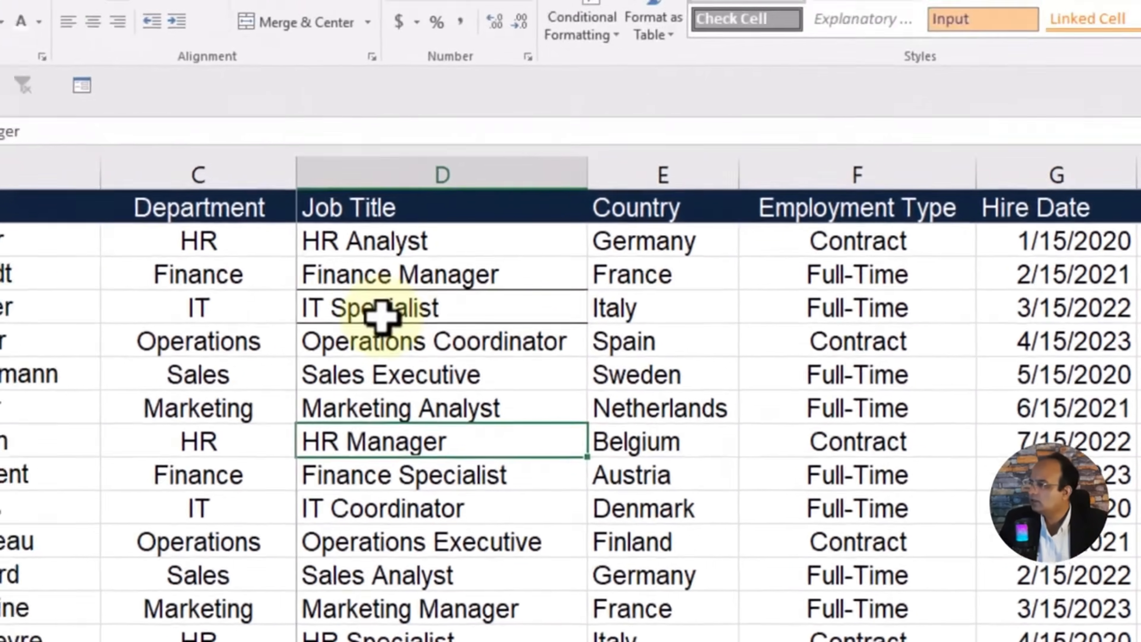
Step: Apply All Borders to the IT Specialist cell D4 and deselect it to check the outline
click(278, 262)
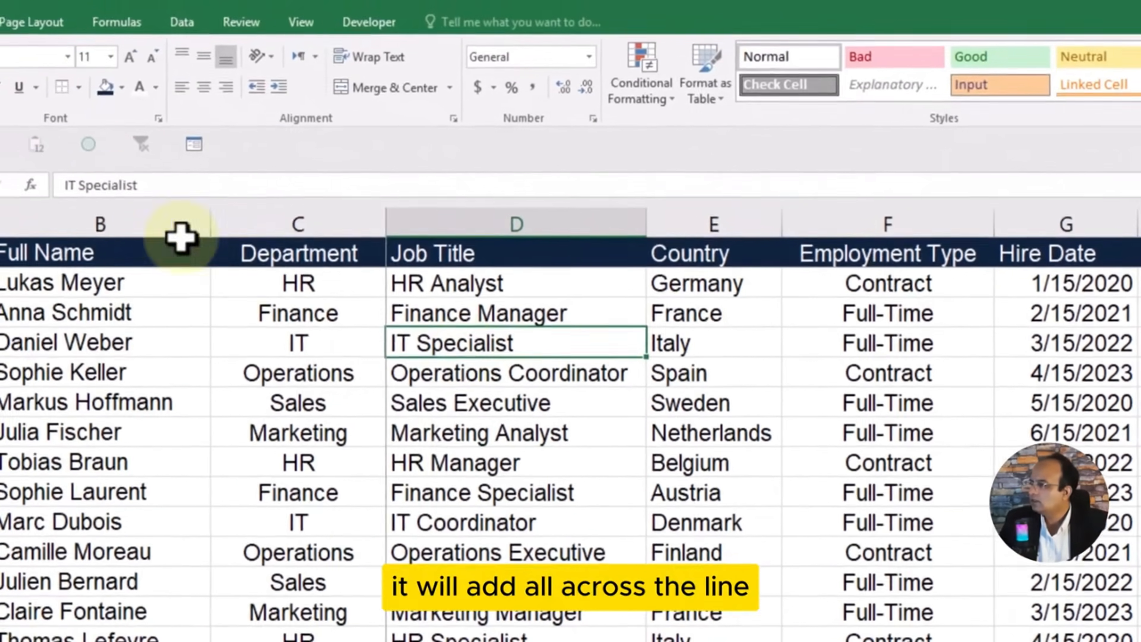
click(167, 109)
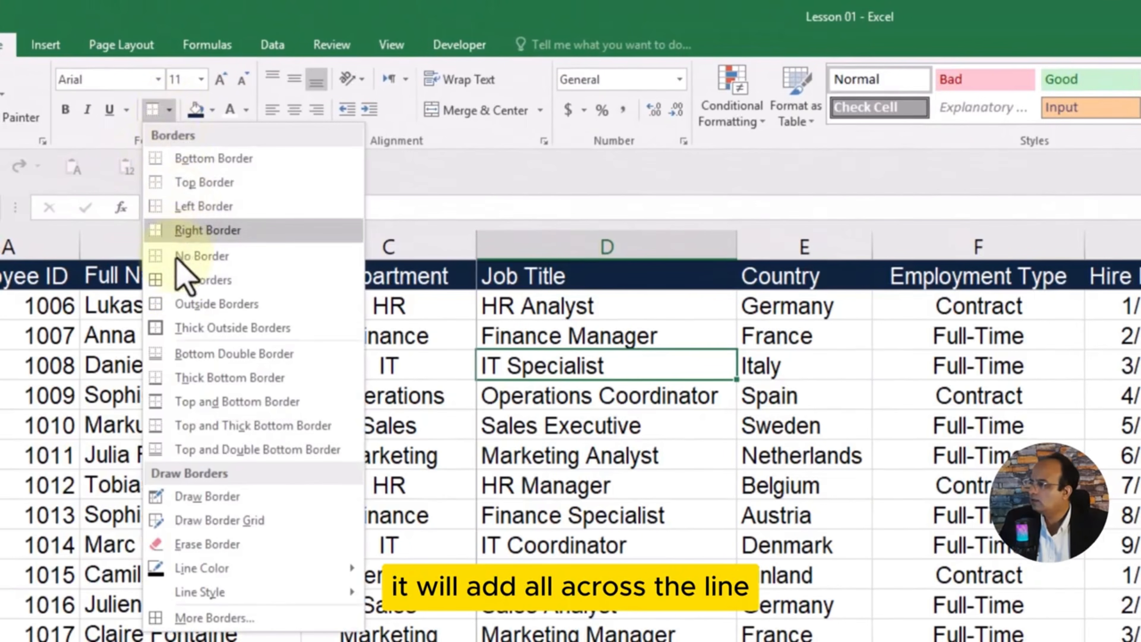
click(169, 283)
click(680, 512)
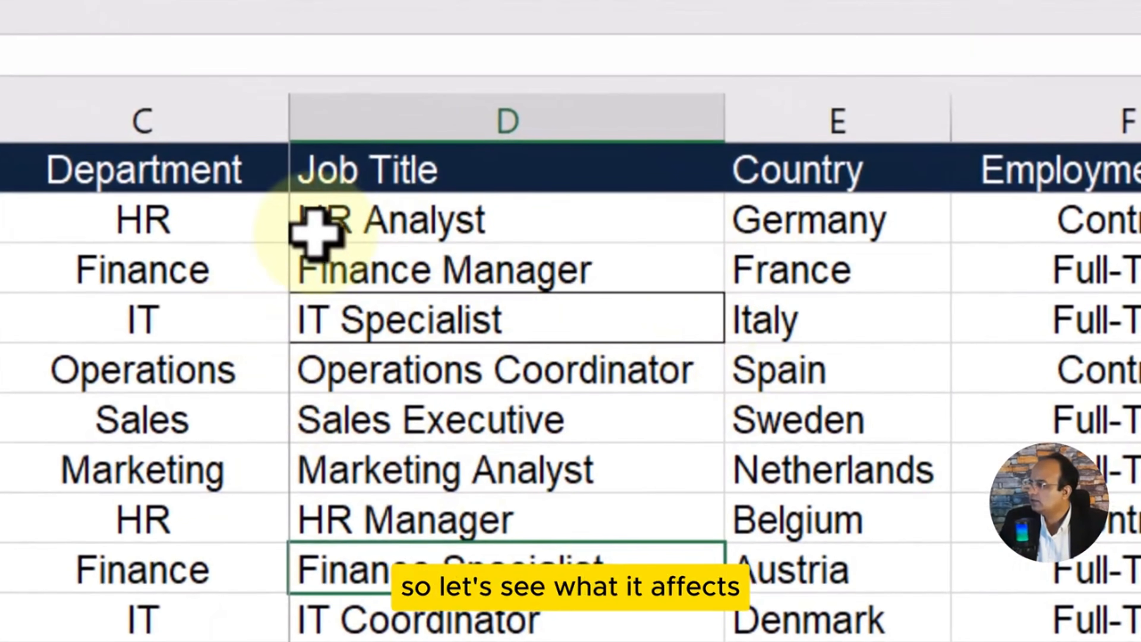
click(484, 469)
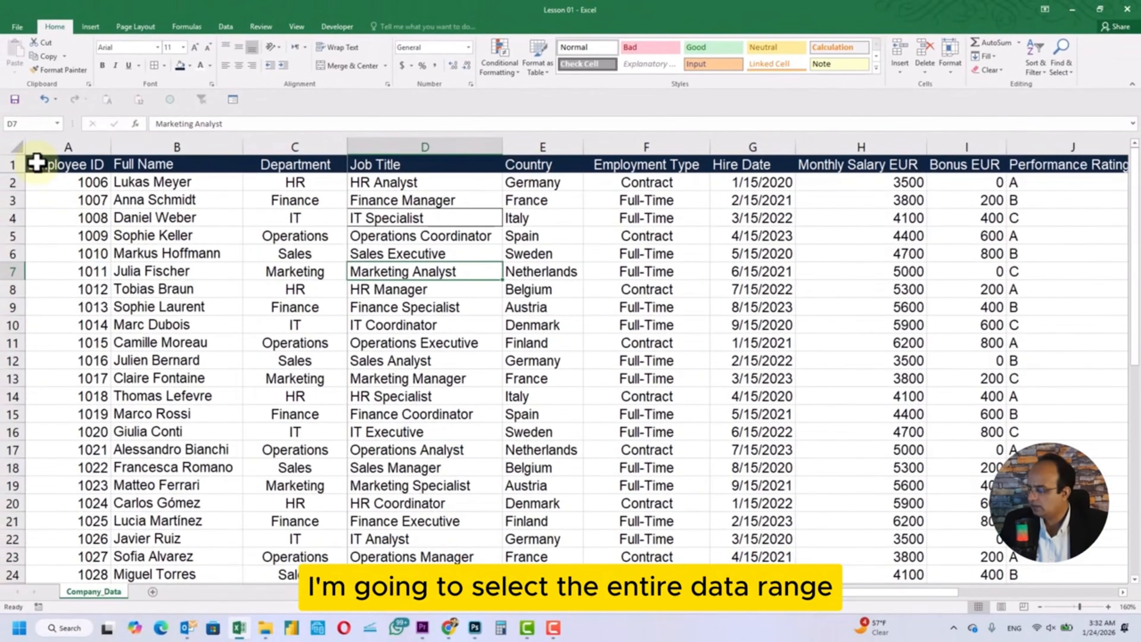
Step: Select the entire employee data range starting from cell A1 and apply All Borders to it
click(36, 163)
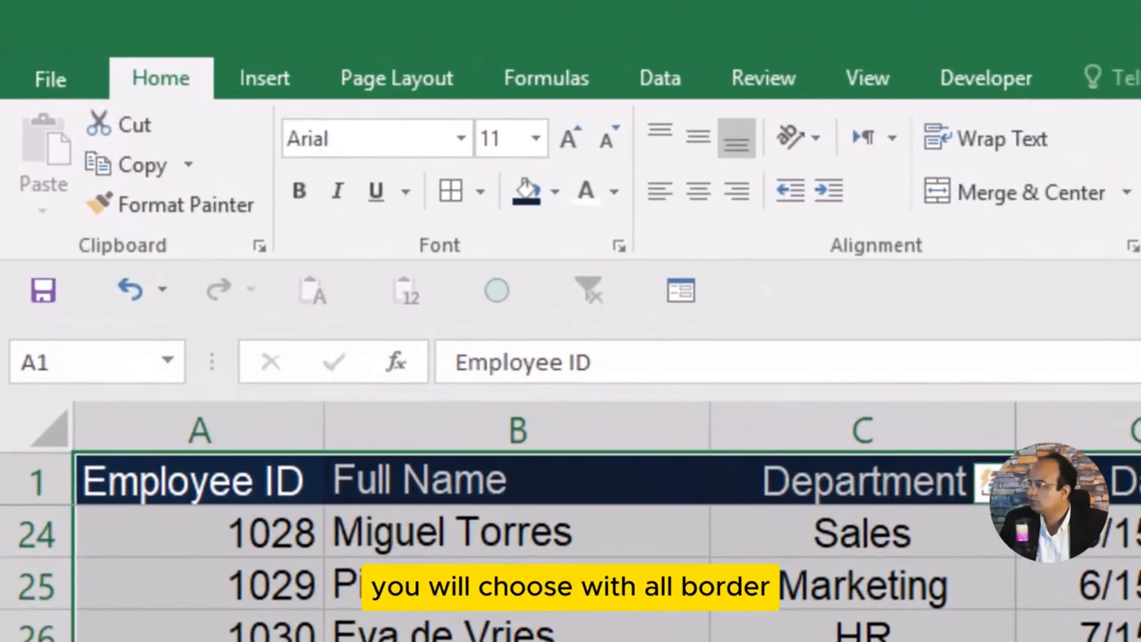
click(480, 192)
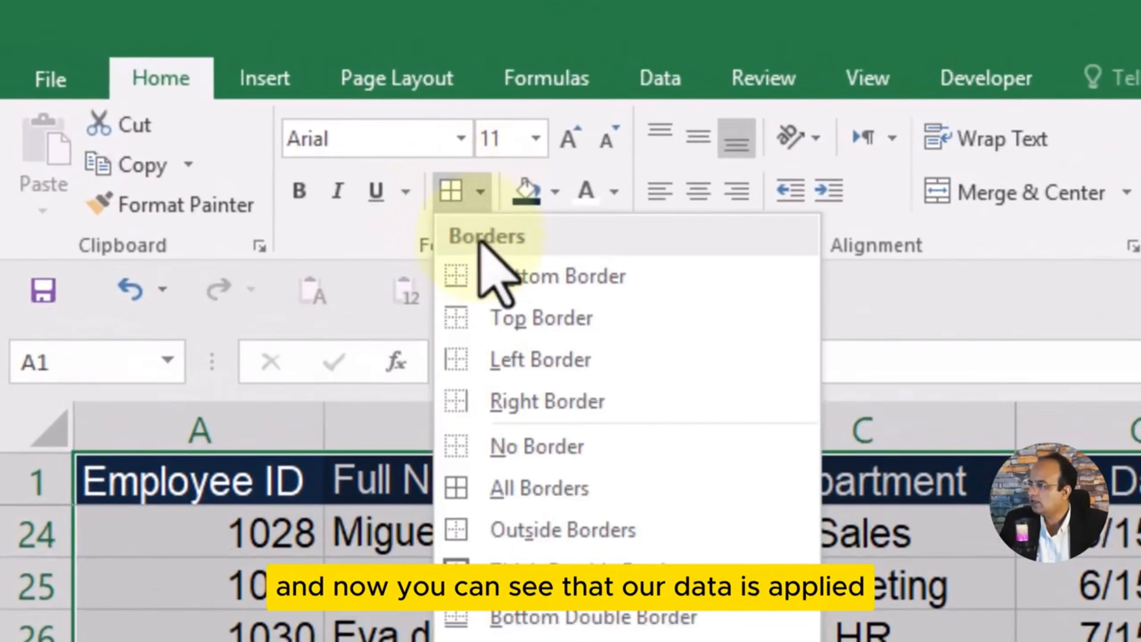
click(492, 478)
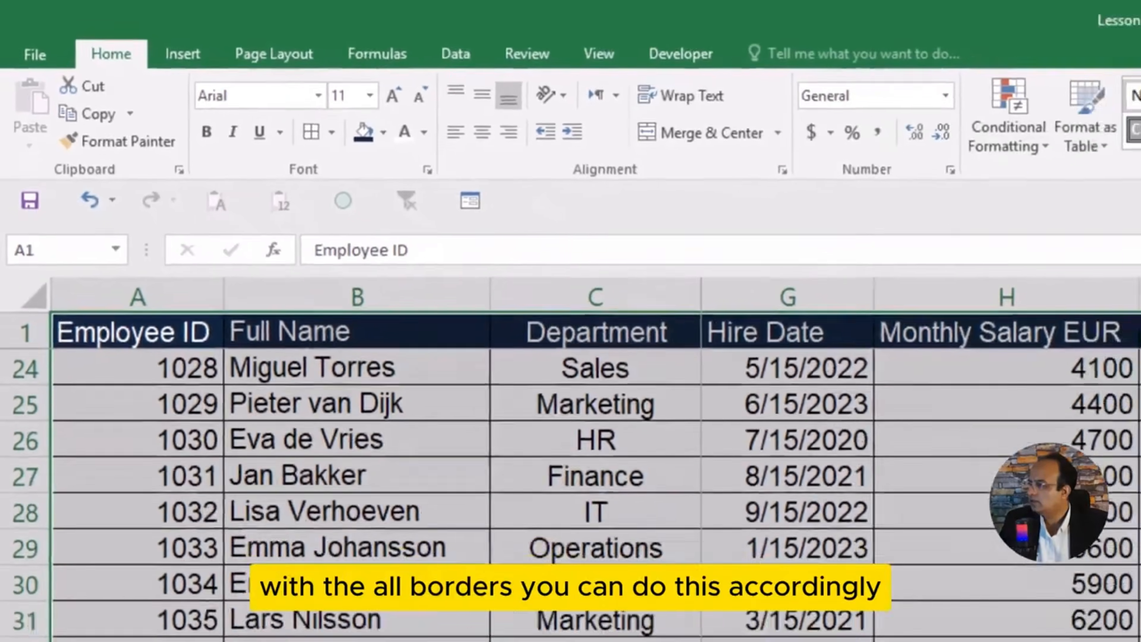
click(1047, 478)
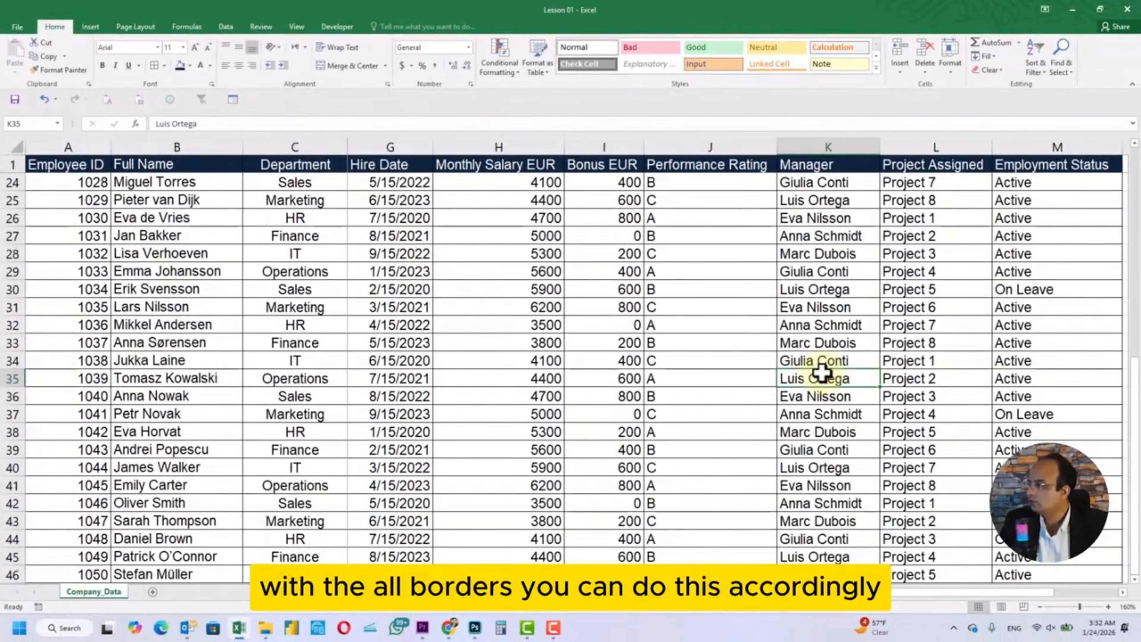
ctrl+scroll(821, 370, down, 3)
scroll(821, 371, up, 7)
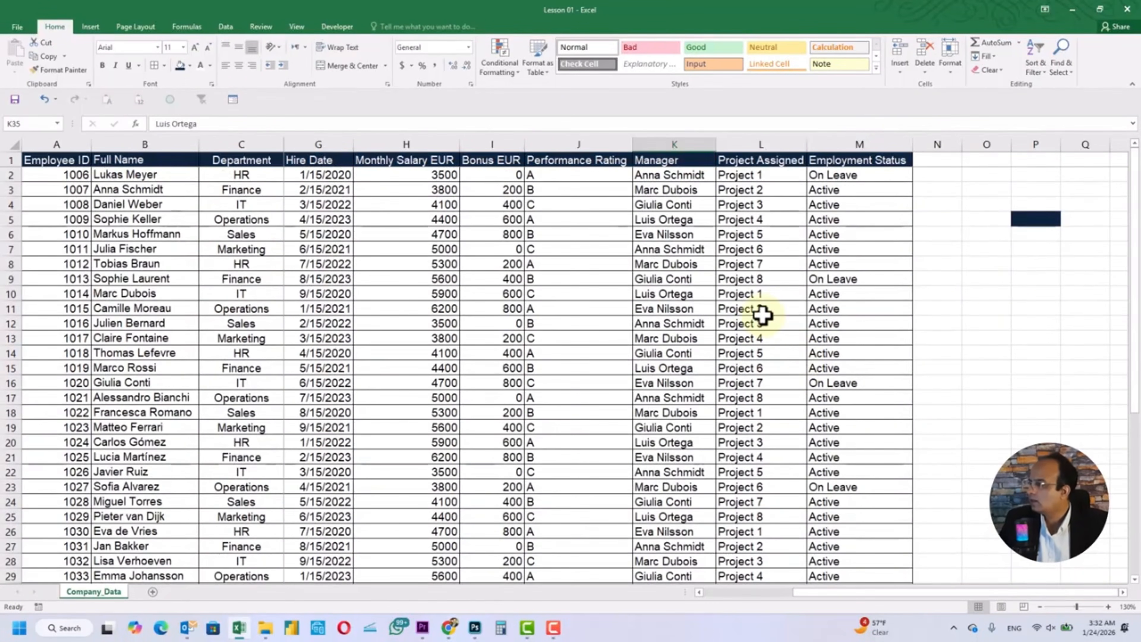
click(763, 313)
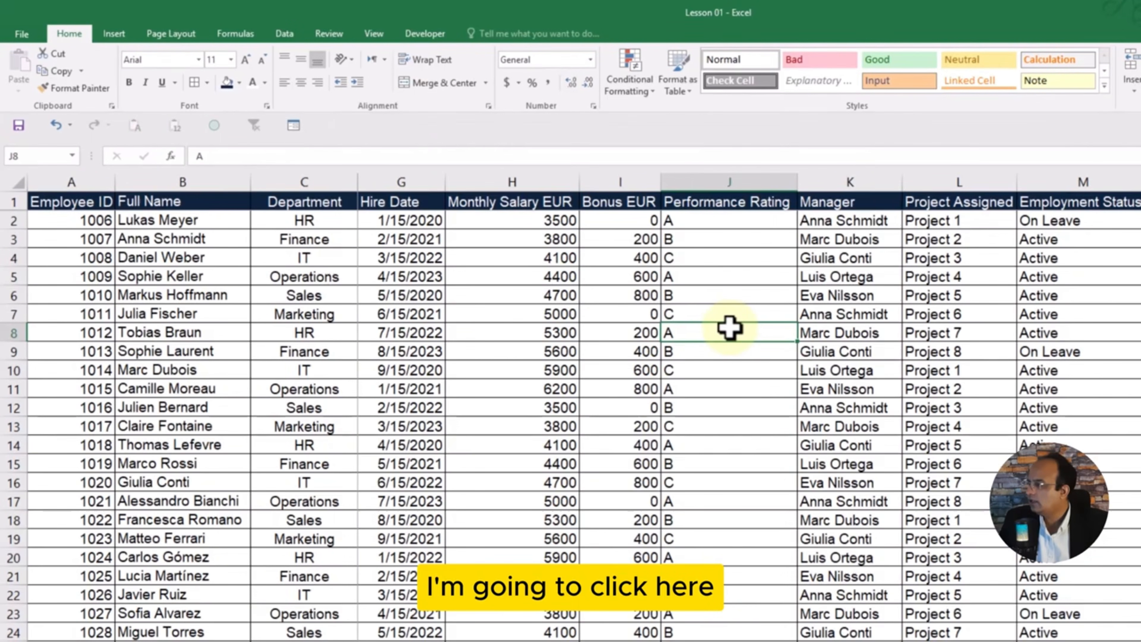
Step: Insert a blank row above the header row and increase its height to make room for a title
click(388, 336)
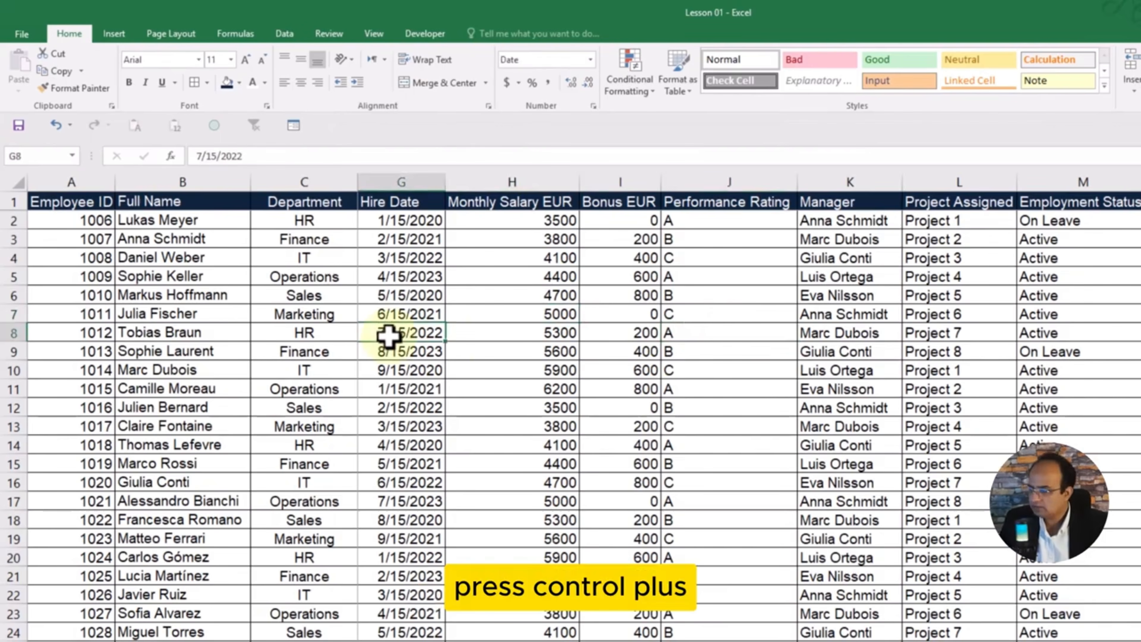
click(4, 197)
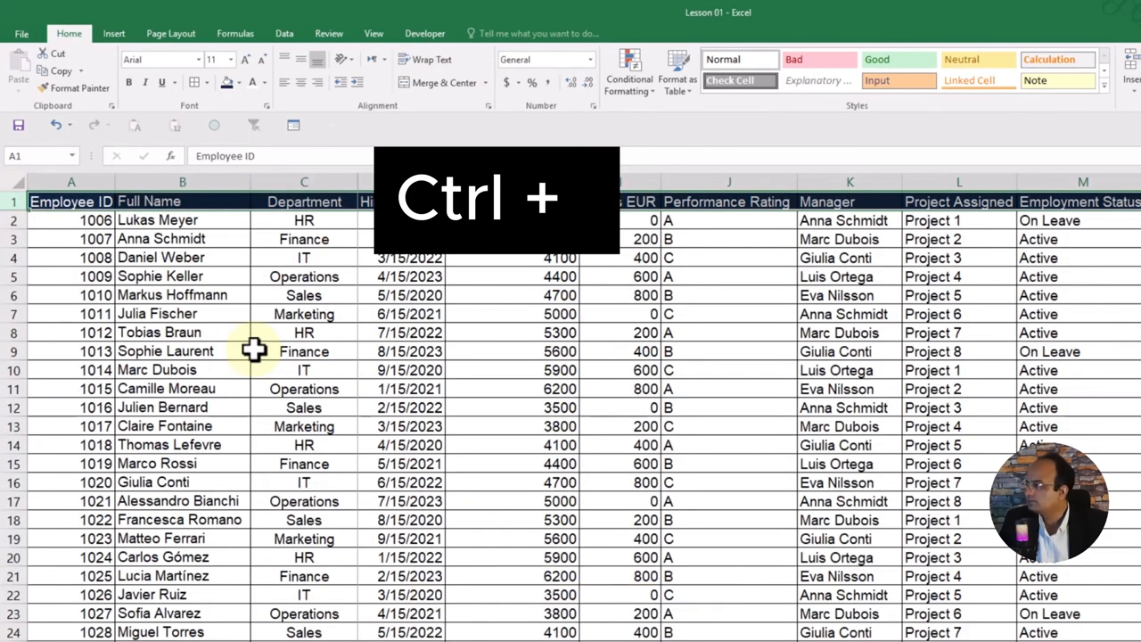
key(ctrl+plus)
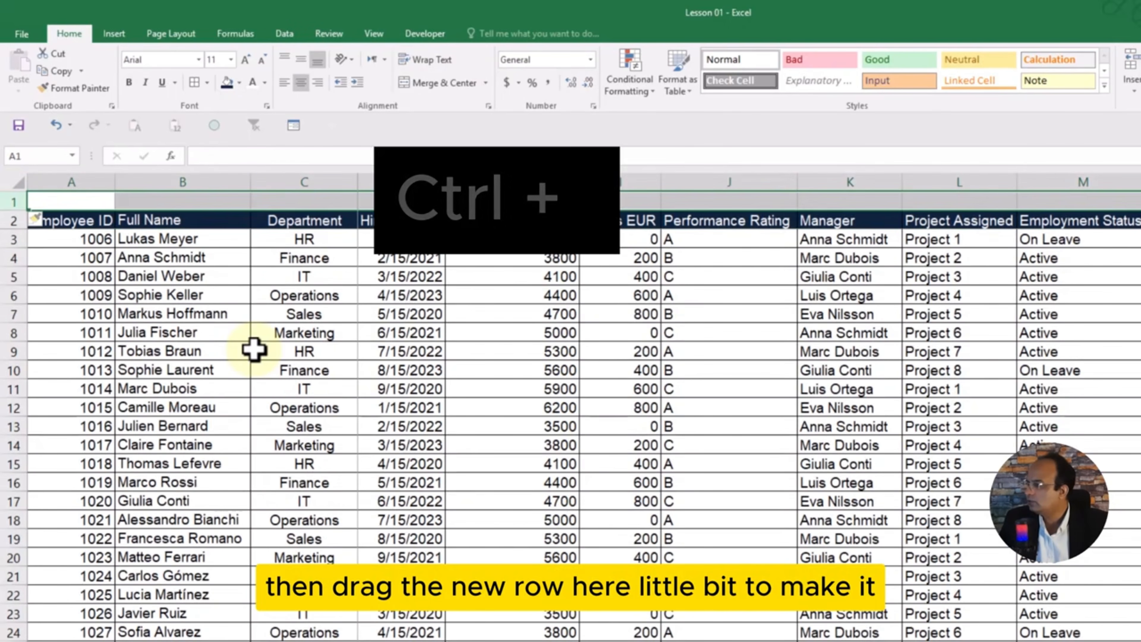
click(254, 349)
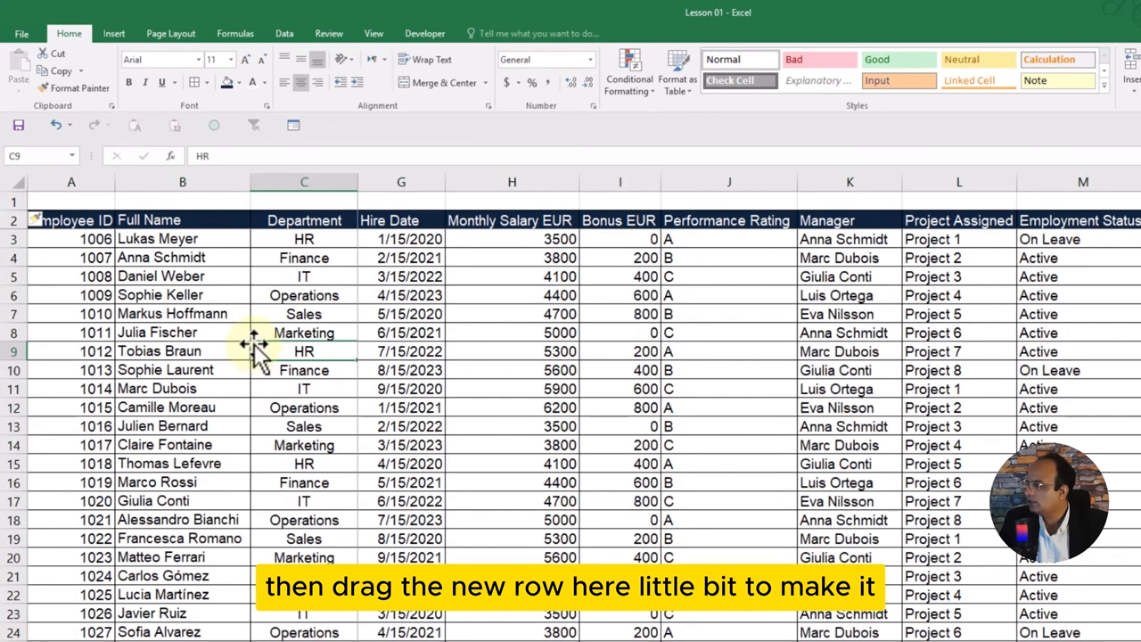
drag(10, 209, 10, 236)
click(196, 344)
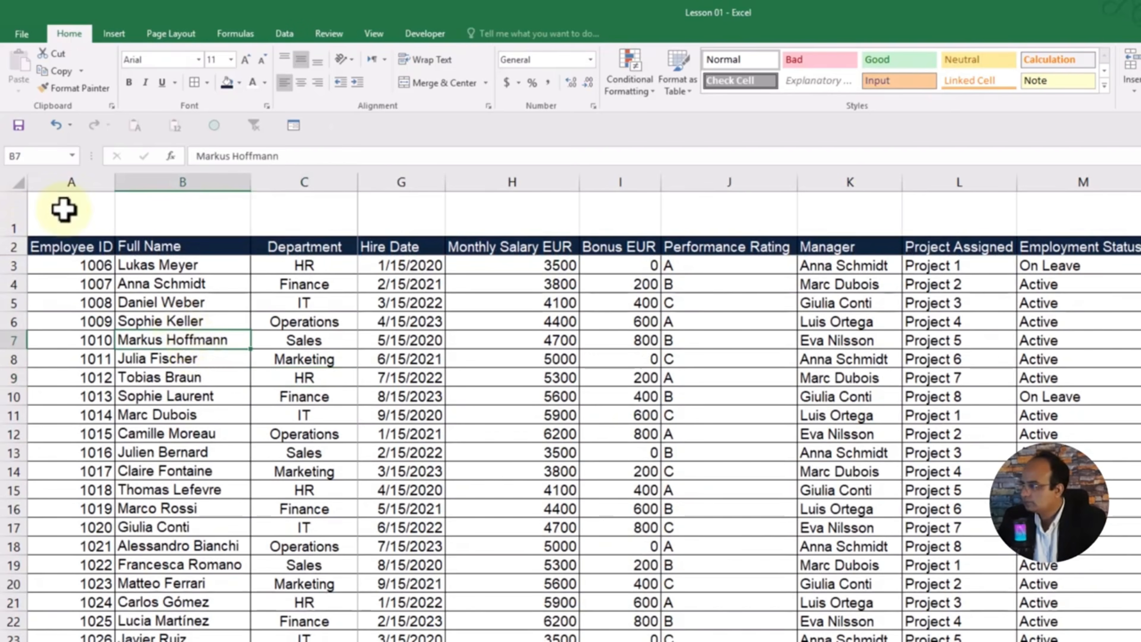
Step: Enter the title "Employee Database" in cell G1 of the blank row above the headers
click(394, 227)
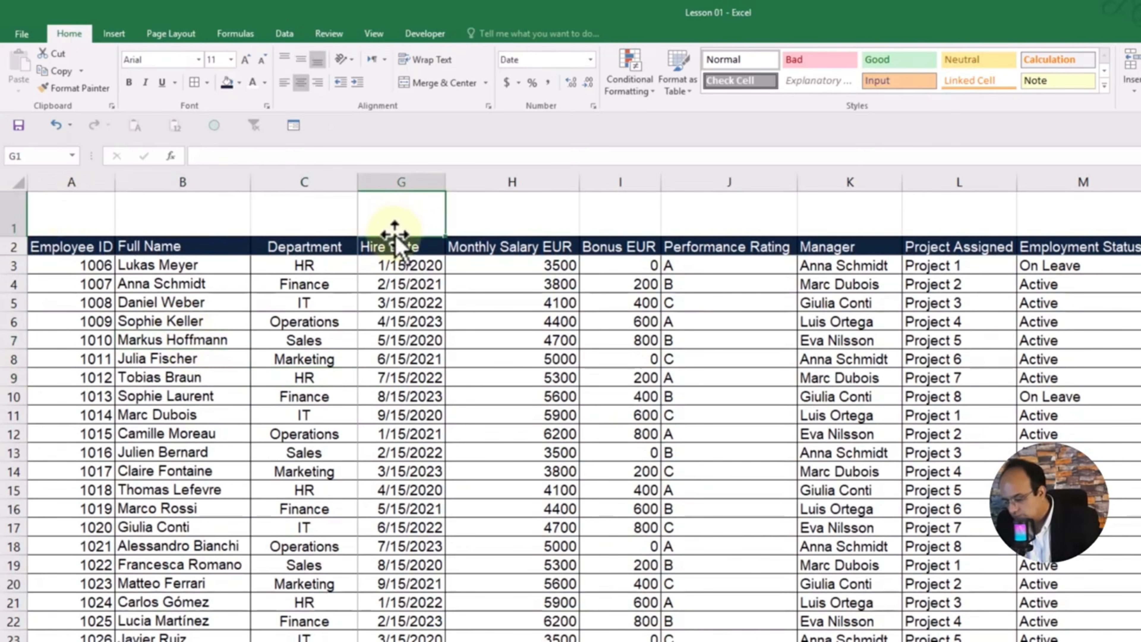
text(E,)
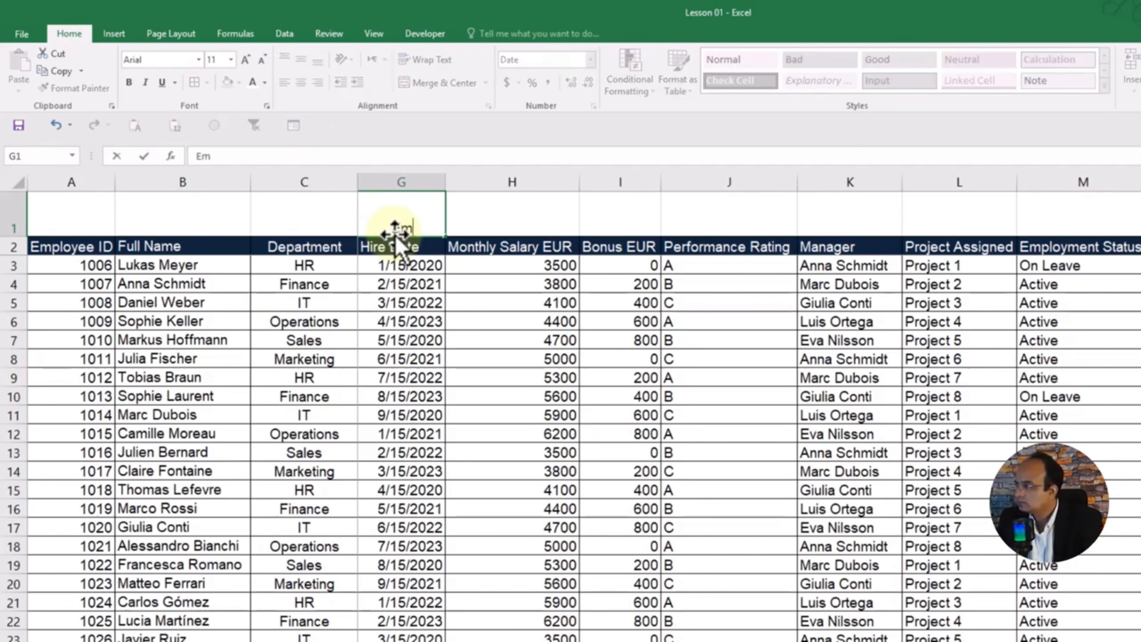
text(ployee)
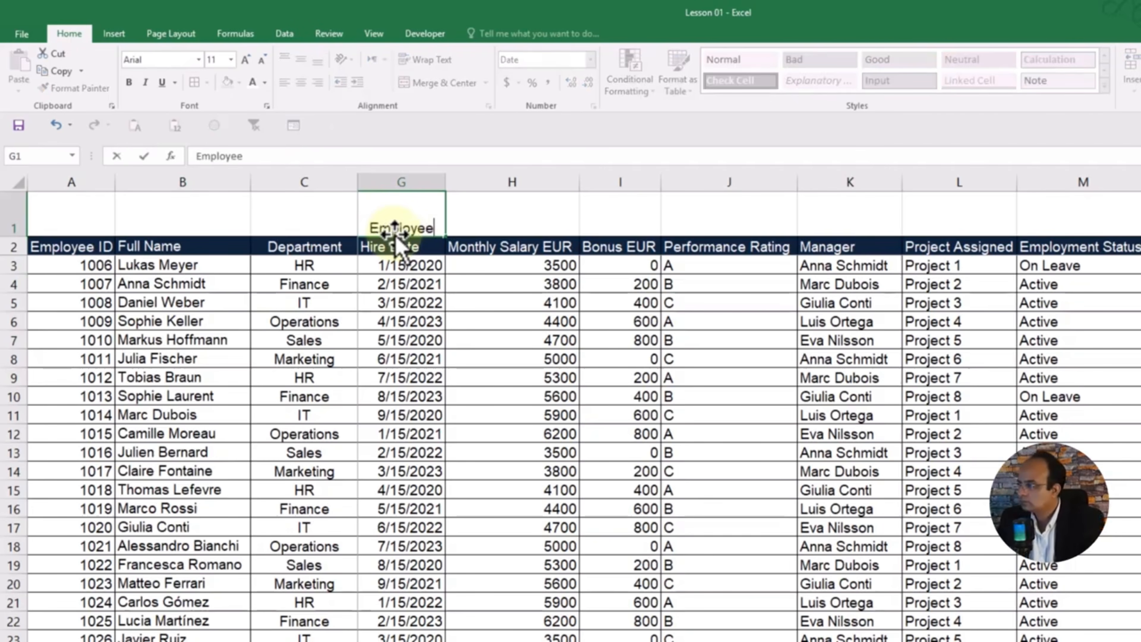
text( Data)
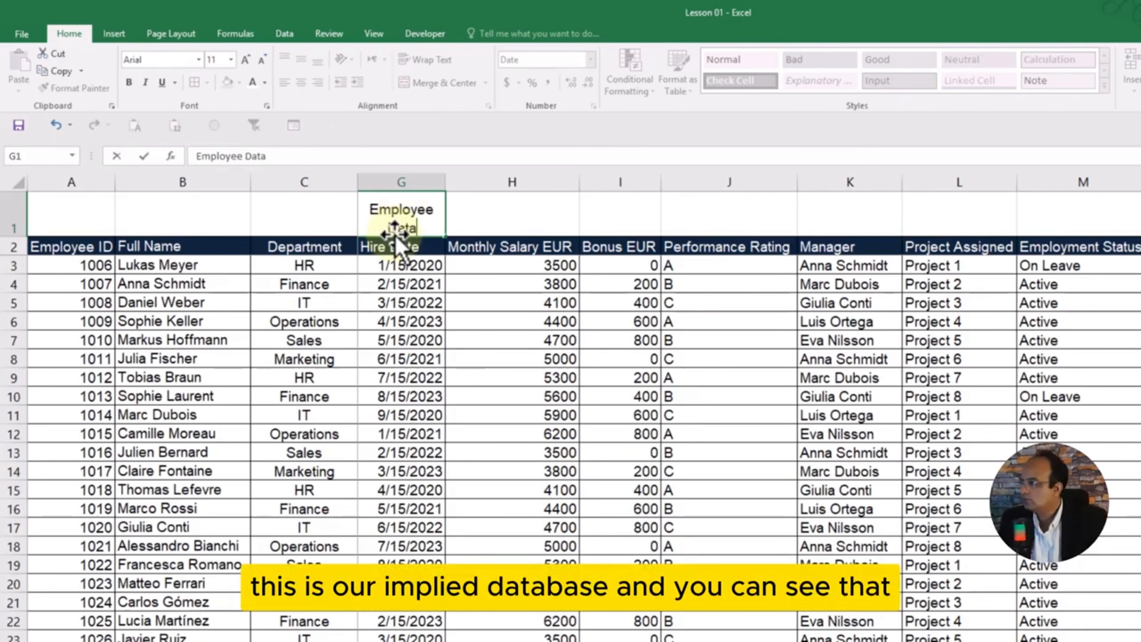
text(base)
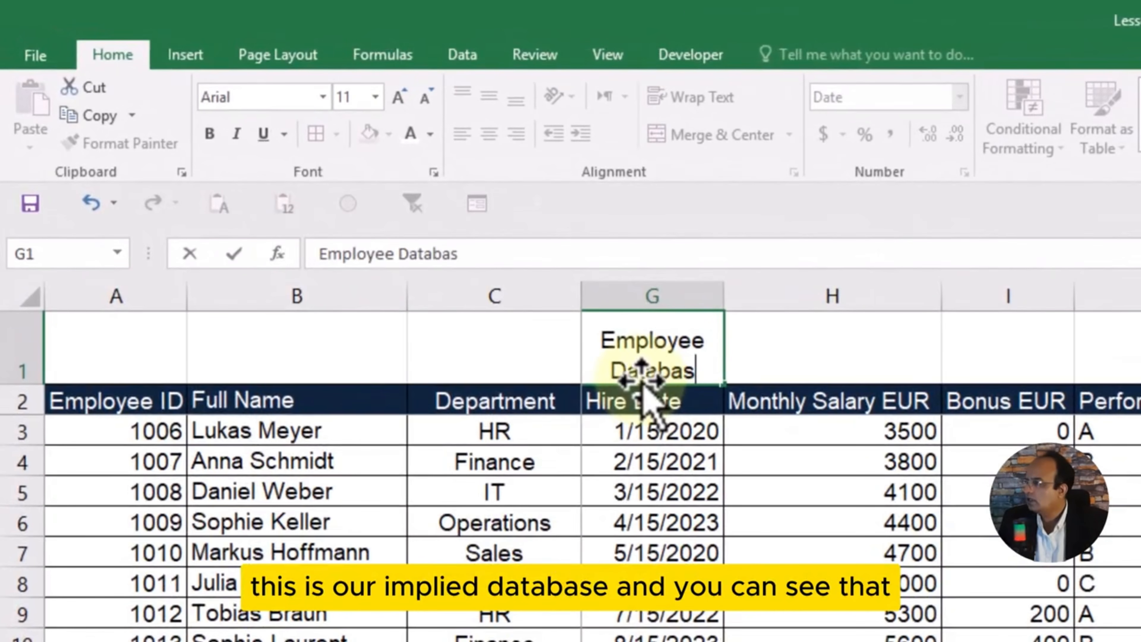
key(Return)
text(\)
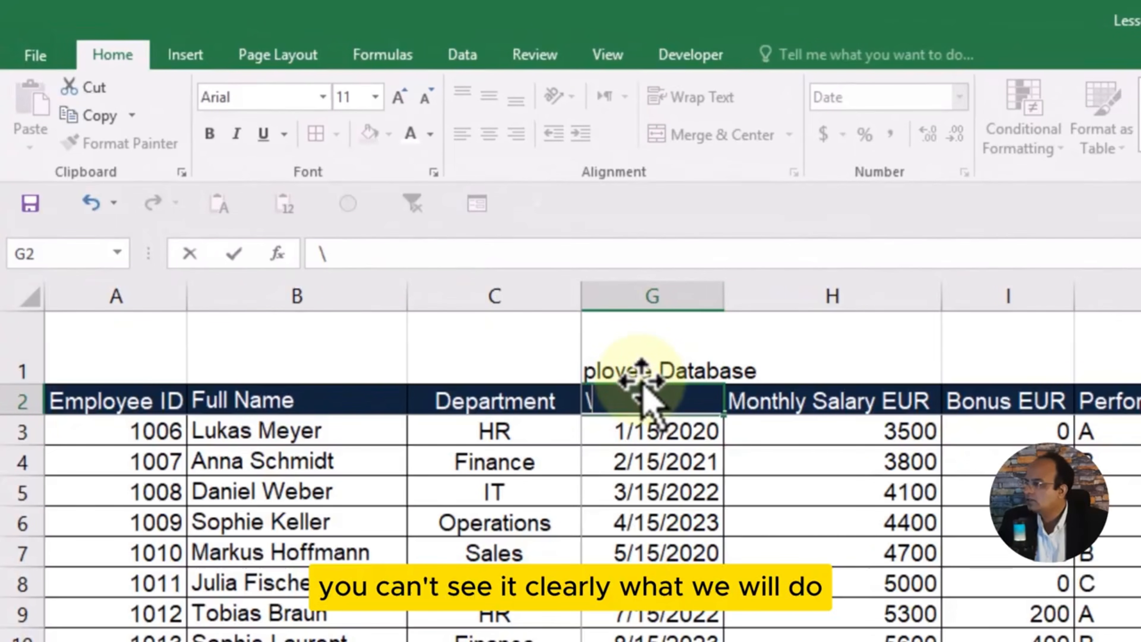
key(Escape)
Step: Examine the separate cells of row 1 around the Employee Database title, moving across them from C1 to L1
click(950, 641)
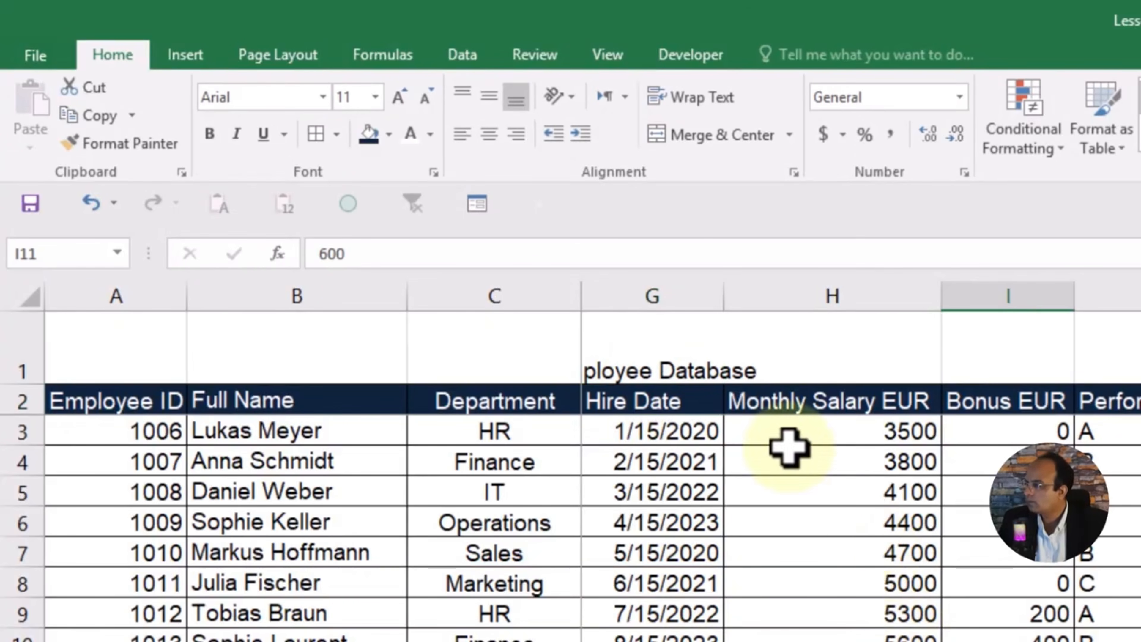
click(702, 368)
click(906, 554)
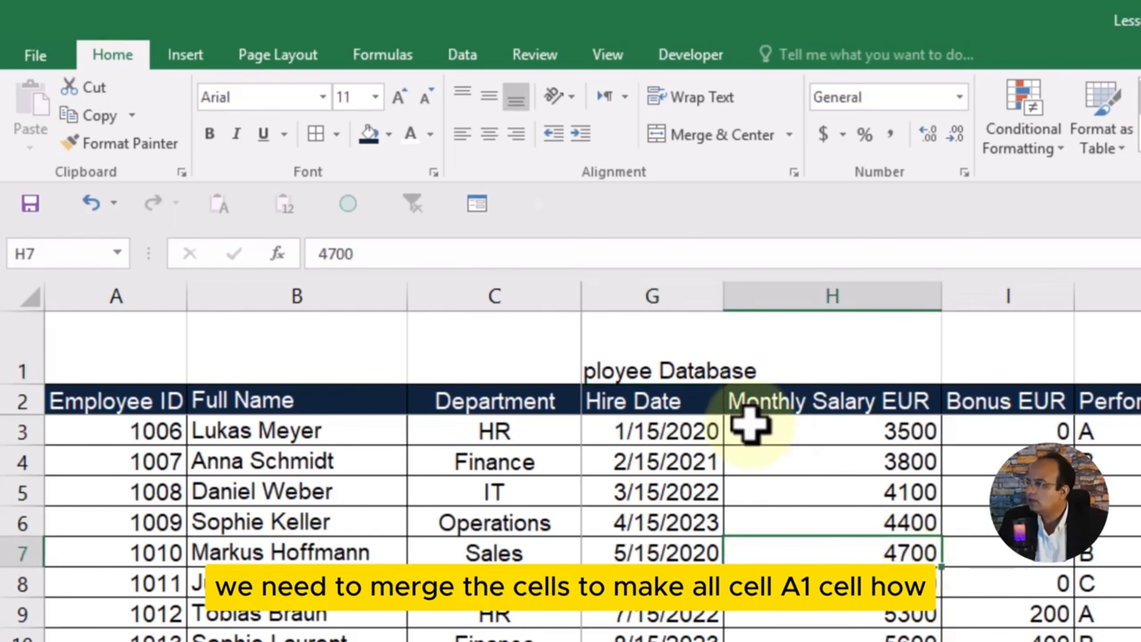
click(460, 344)
click(674, 339)
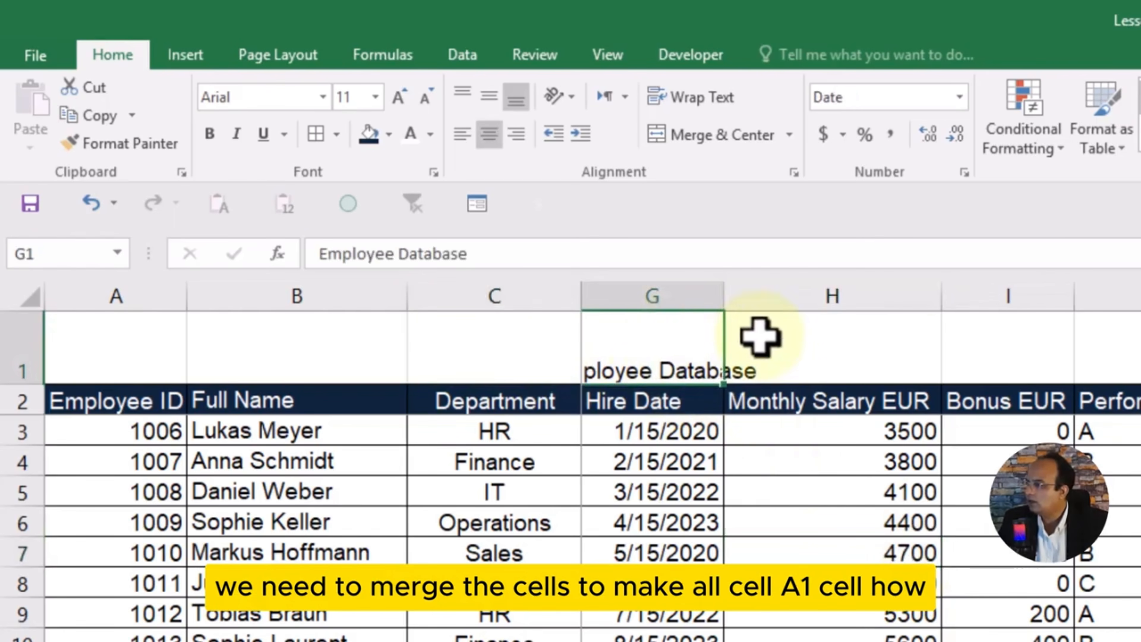
click(831, 337)
click(1006, 337)
click(1109, 337)
key(Right)
key(Right)
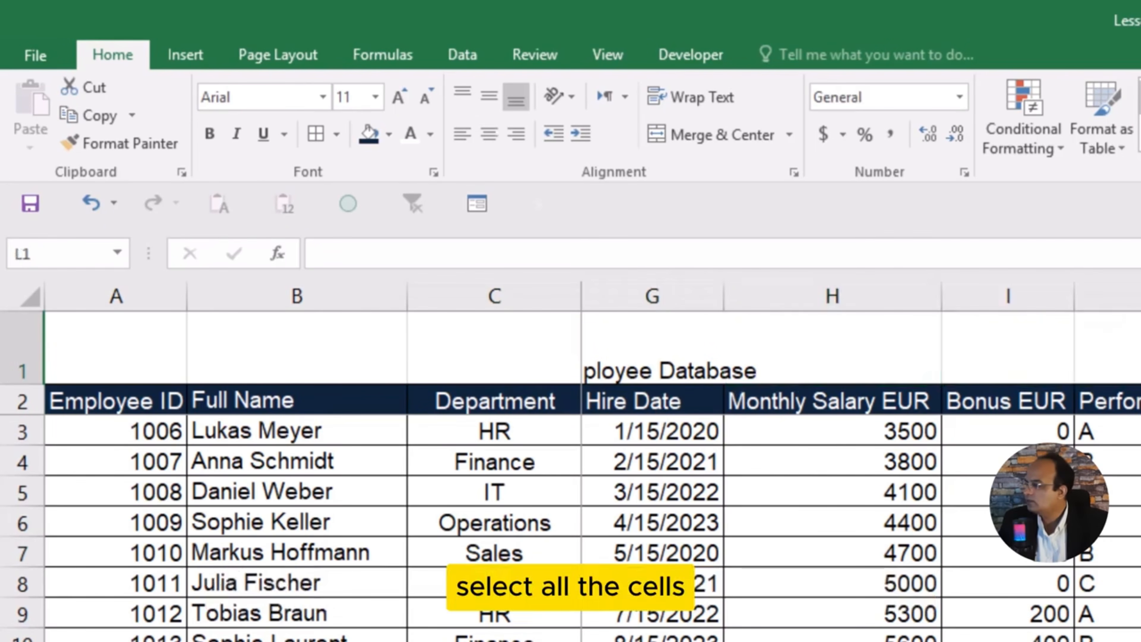
click(957, 342)
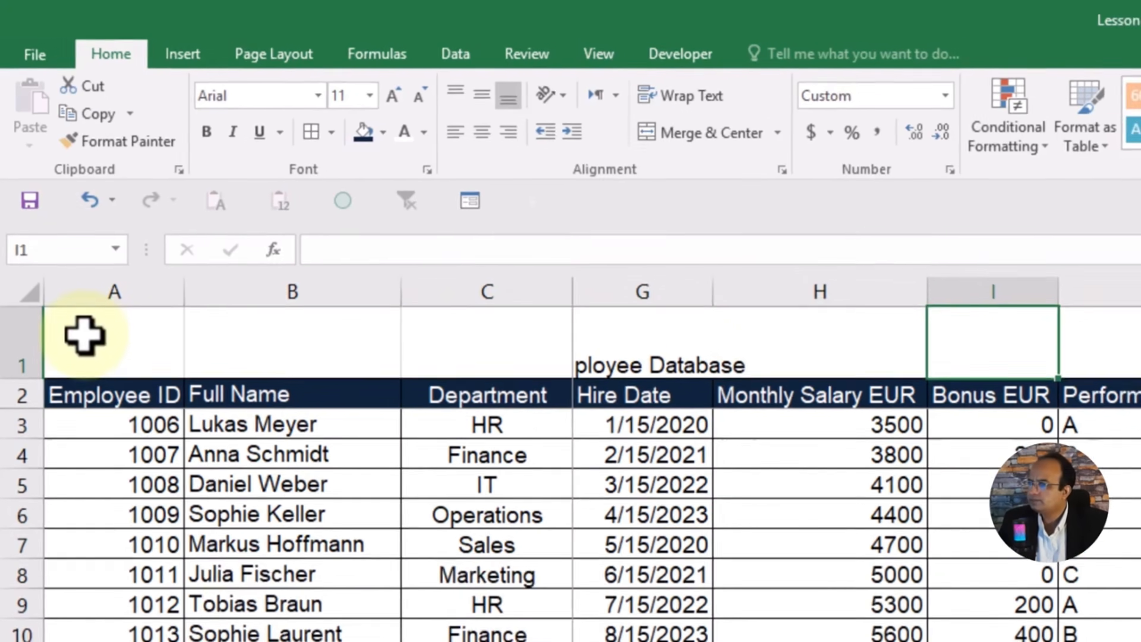
Step: Merge and center row 1 from A1 through column M so the title spans the whole table
click(85, 342)
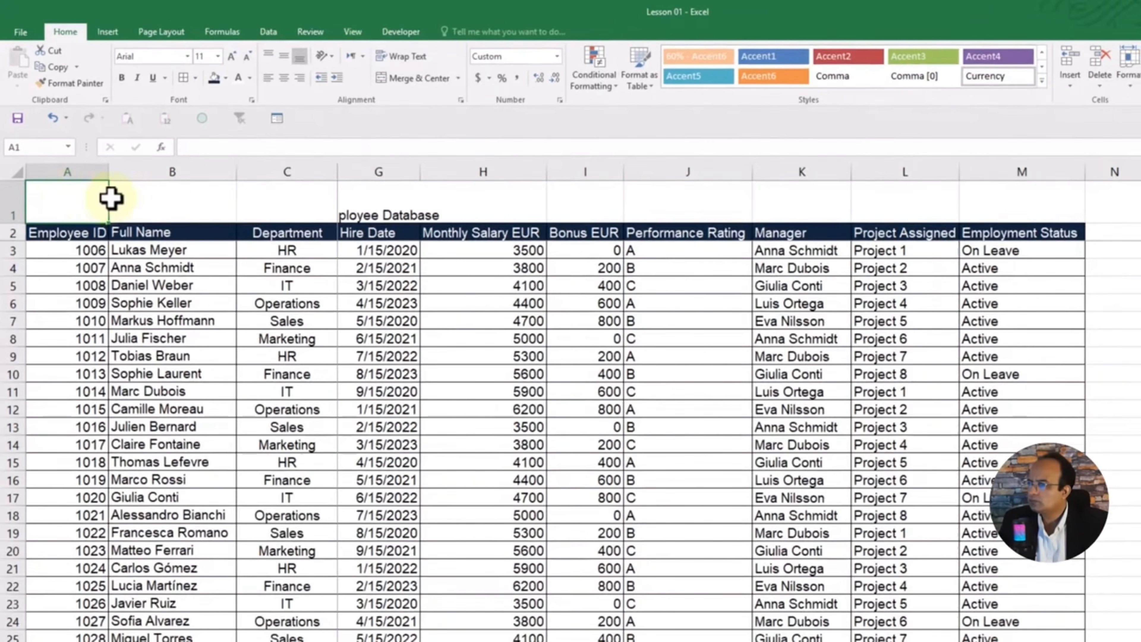
drag(110, 198, 1090, 229)
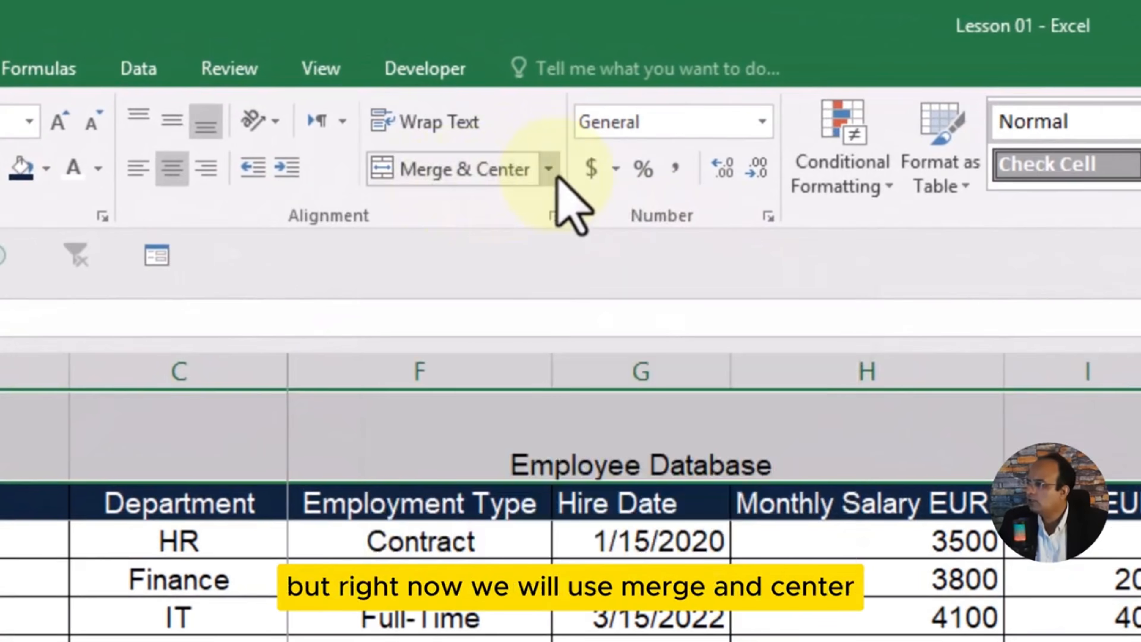
click(549, 169)
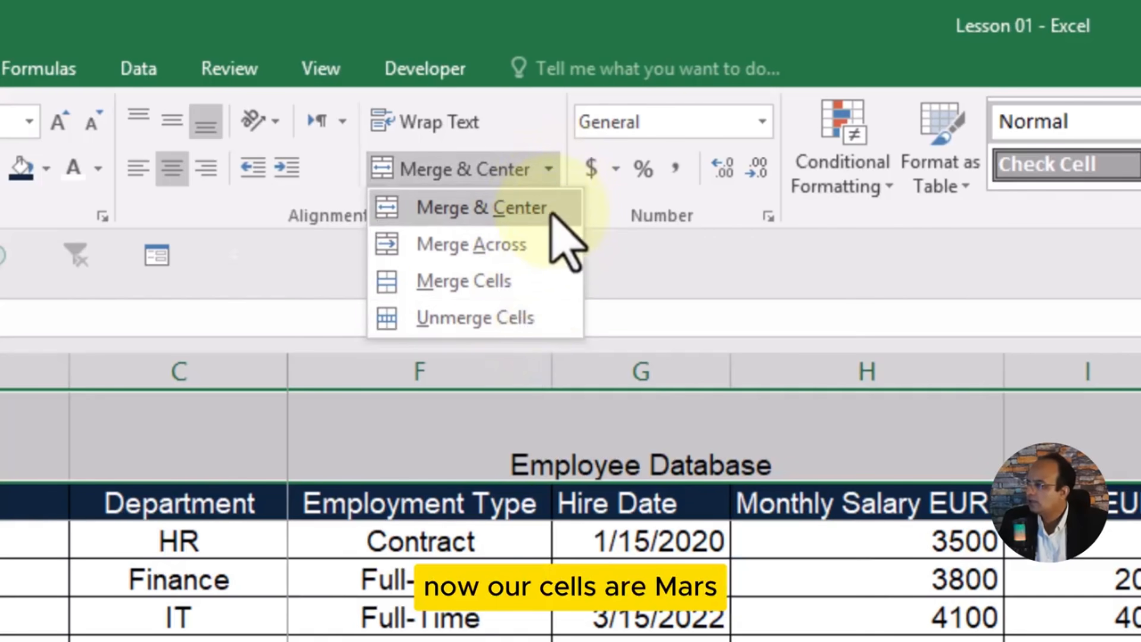
click(552, 211)
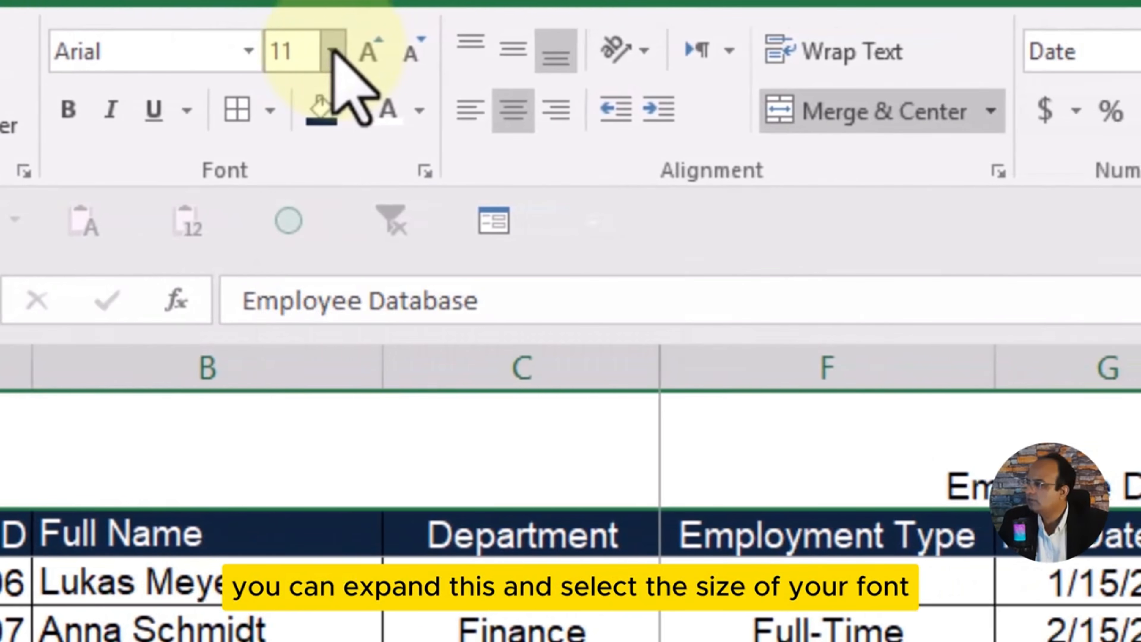
Step: Set the font size of the merged Employee Database title to 24
click(333, 50)
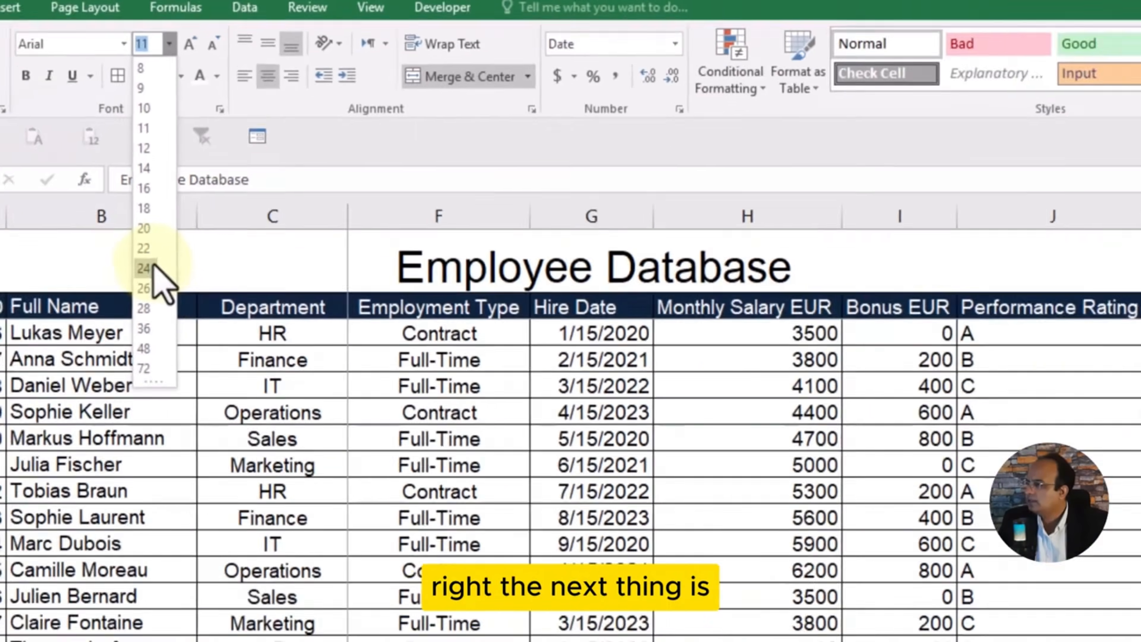
click(67, 493)
click(559, 286)
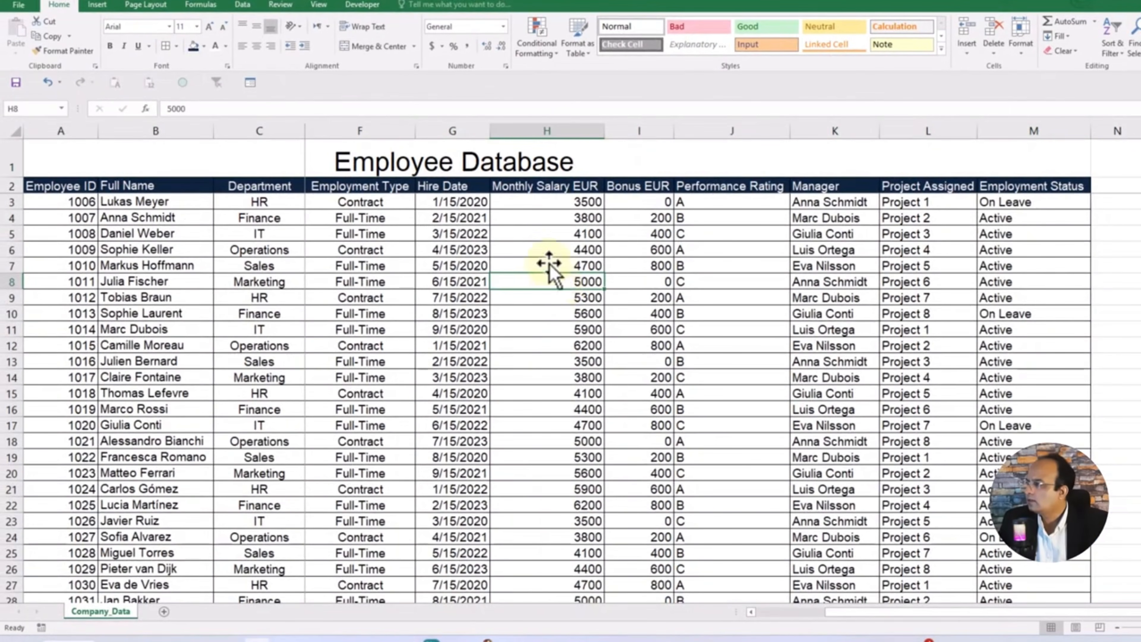
Step: Preview the available fonts on the Employee Database title and change its font to Calibri
click(538, 170)
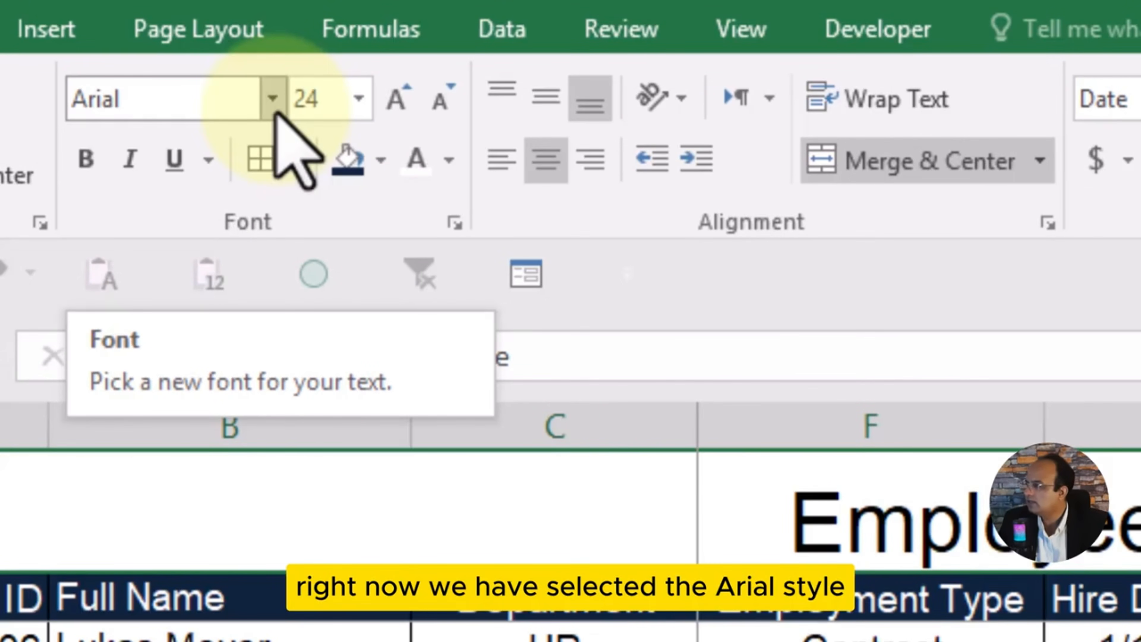
click(275, 112)
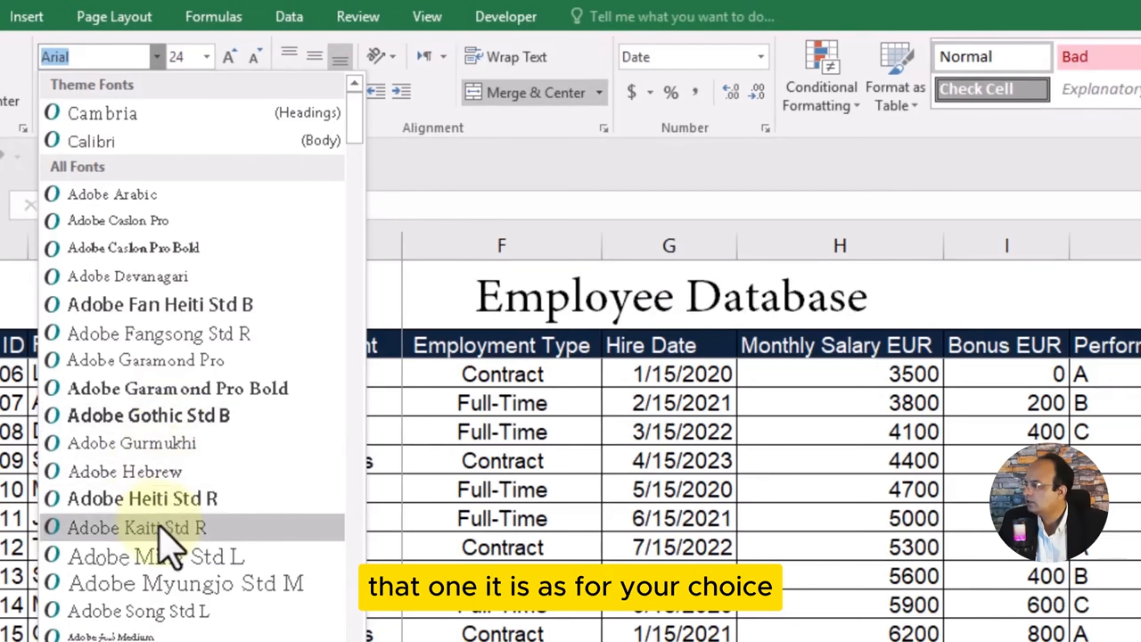
scroll(168, 623, down, 1)
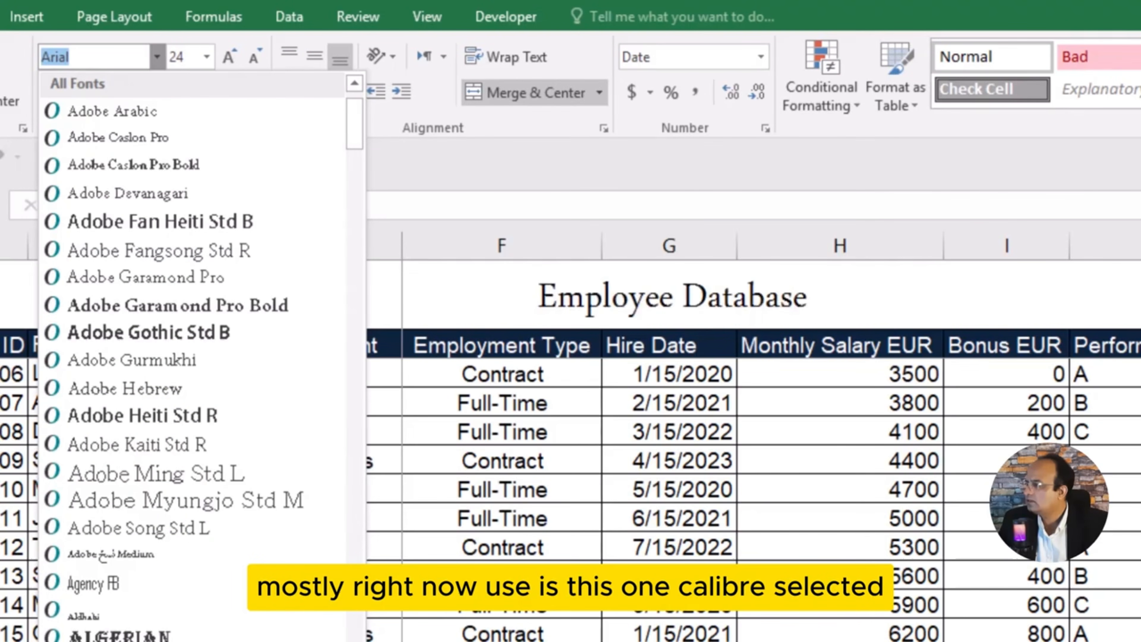
scroll(191, 542, up, 1)
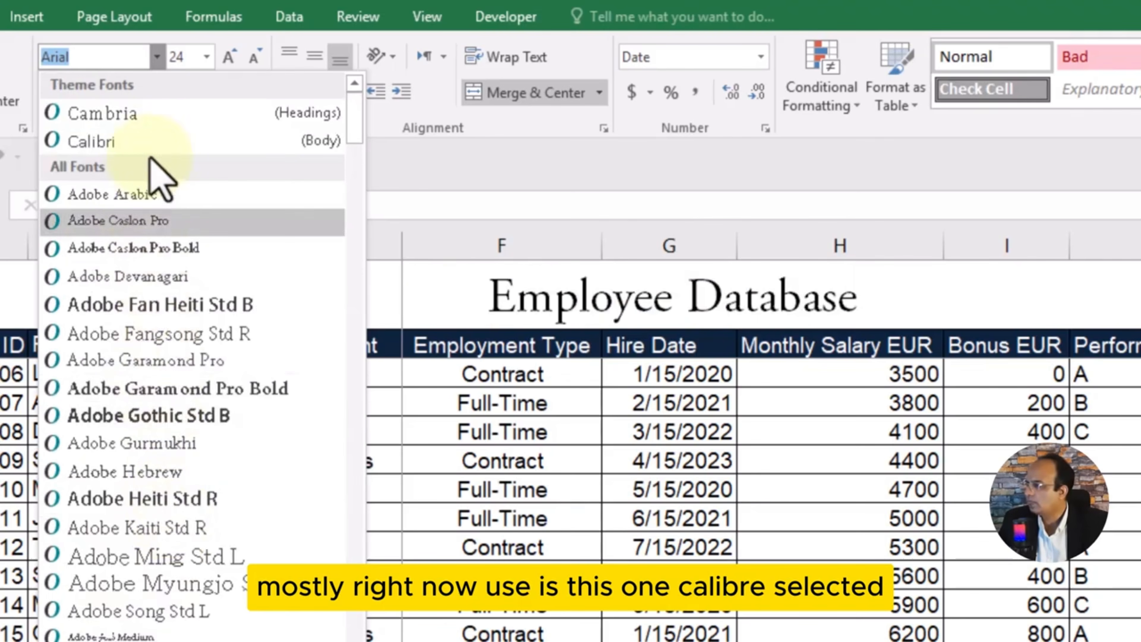
click(283, 139)
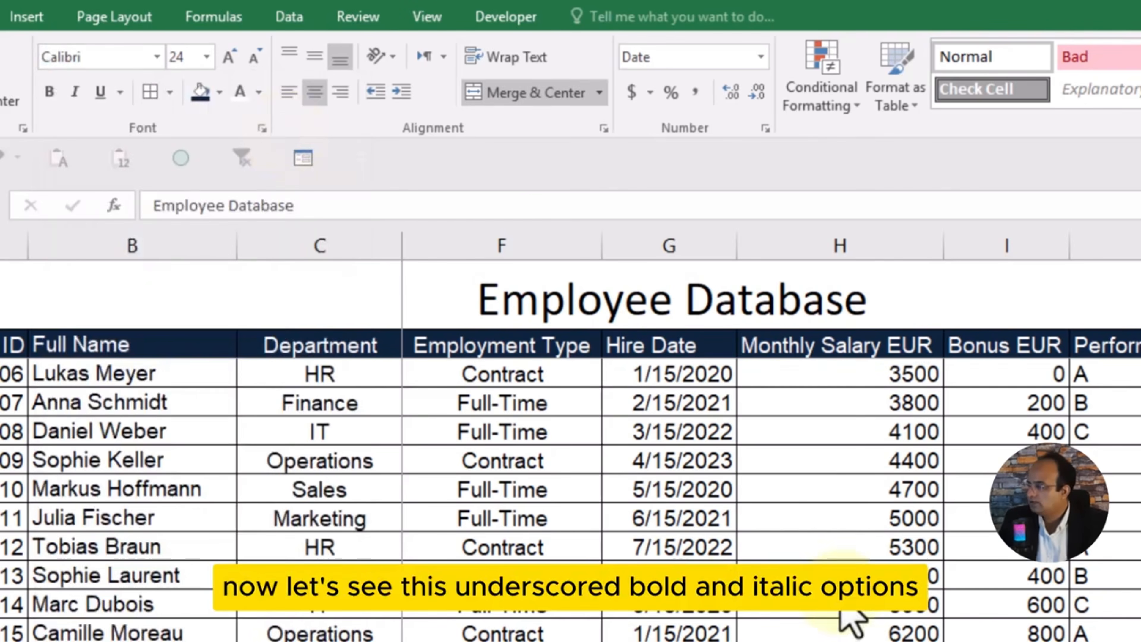
Step: Apply bold to the Employee Database title and undo it
click(846, 551)
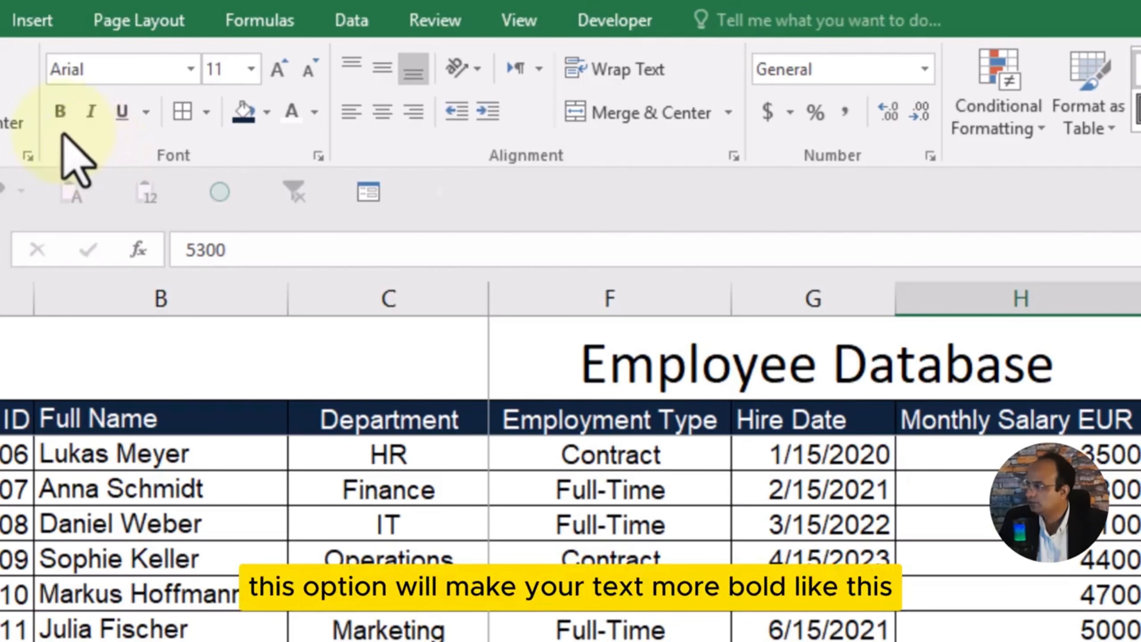
click(662, 365)
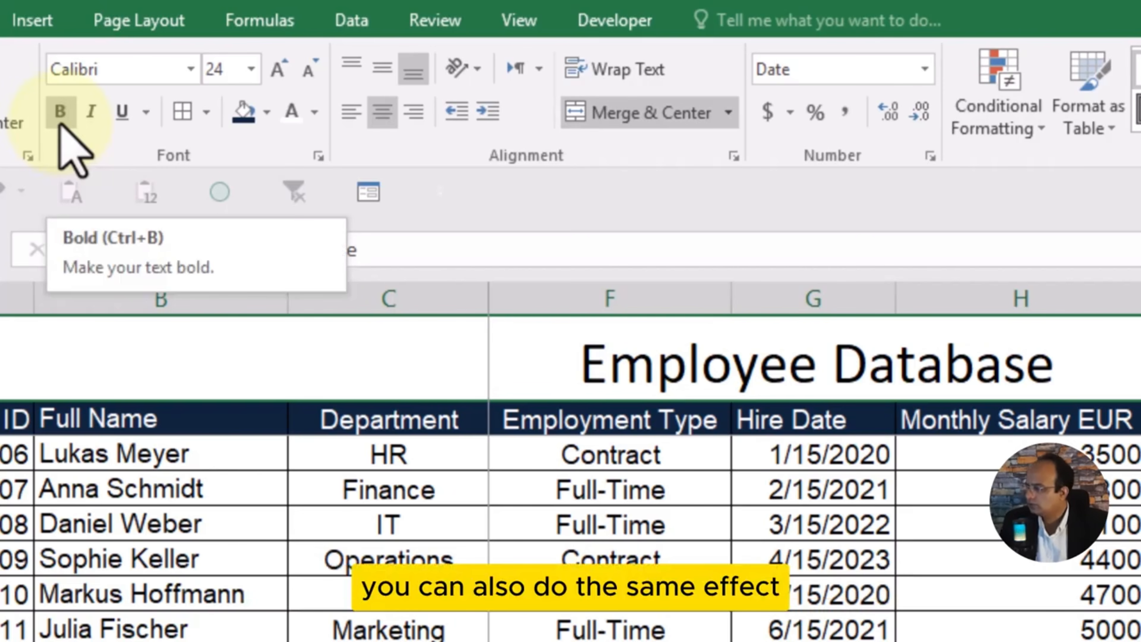
click(62, 112)
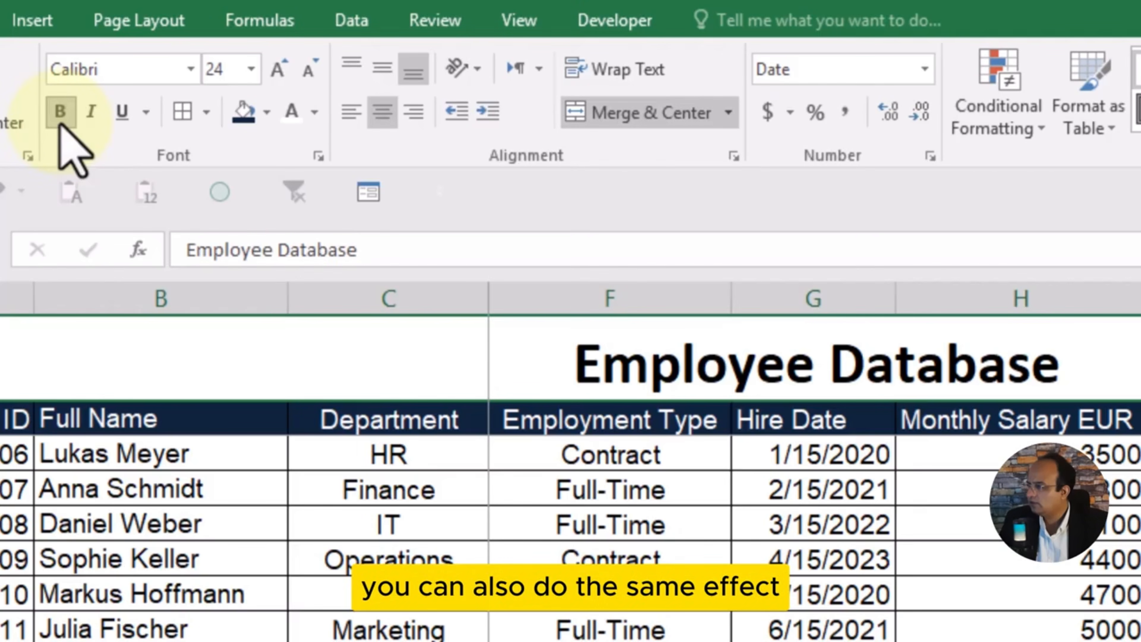
click(218, 640)
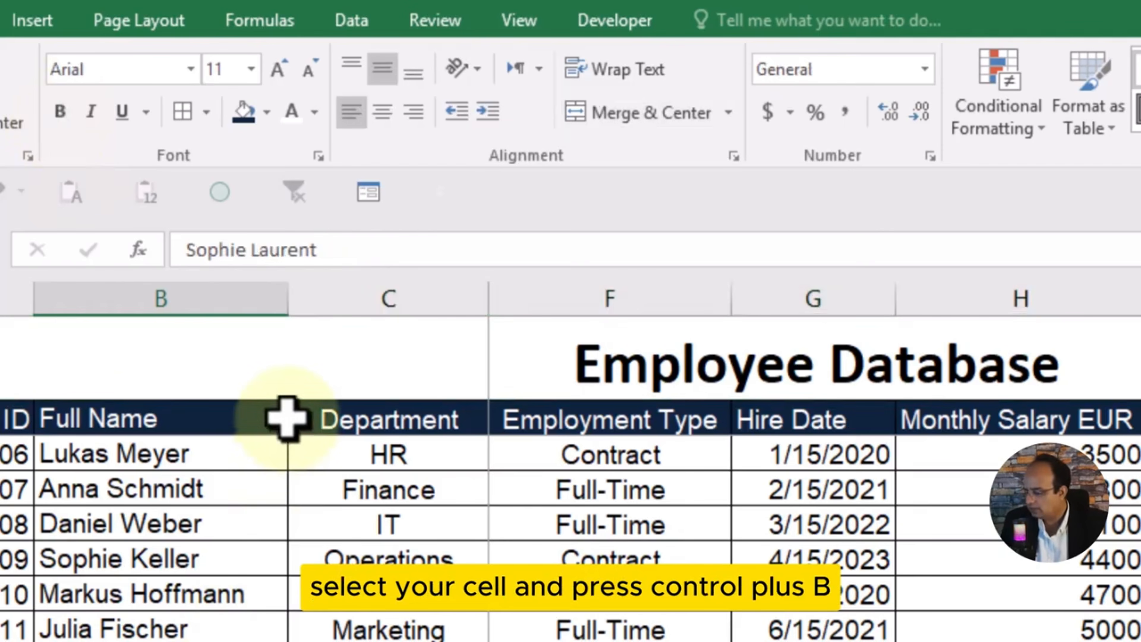
key(ctrl+z)
Step: Make the Employee Database title in the merged row 1 bold
click(642, 522)
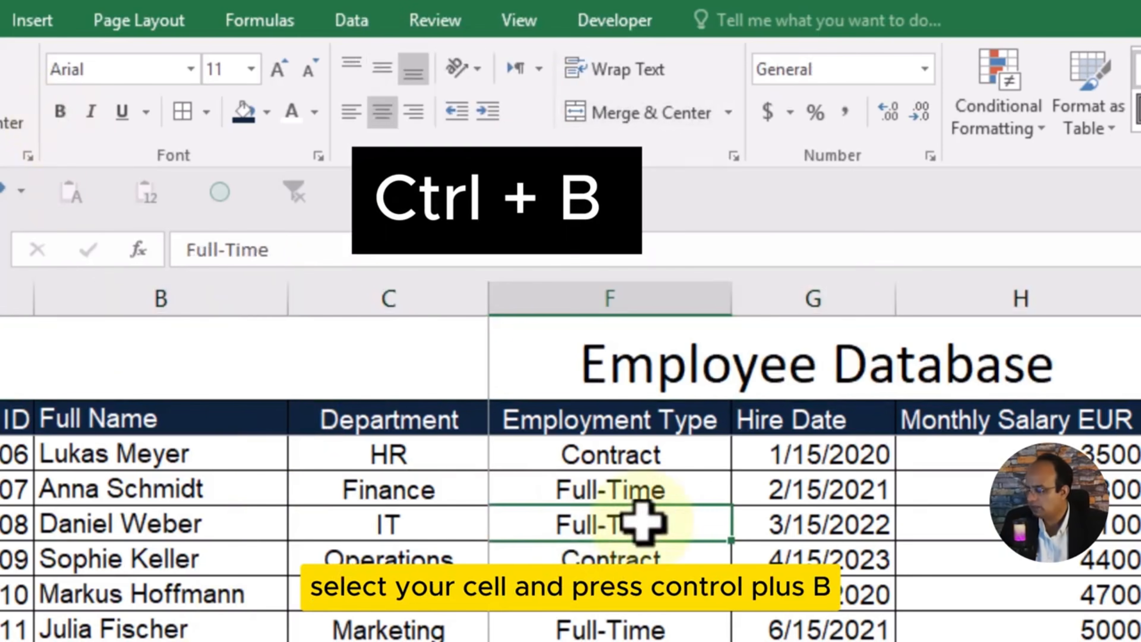
click(945, 382)
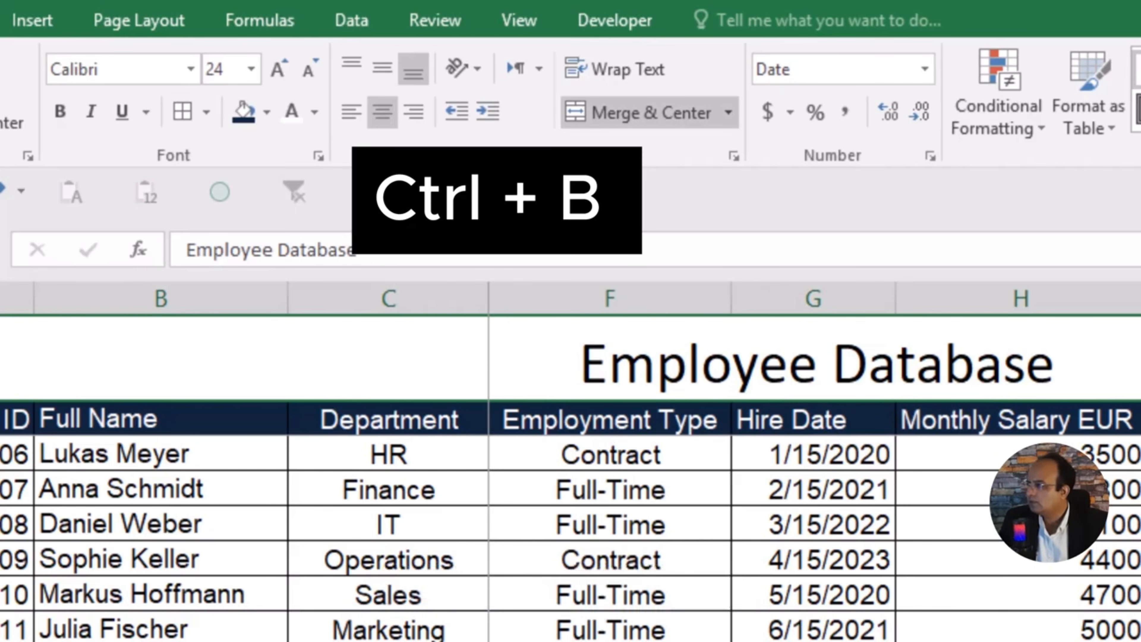
key(ctrl+b)
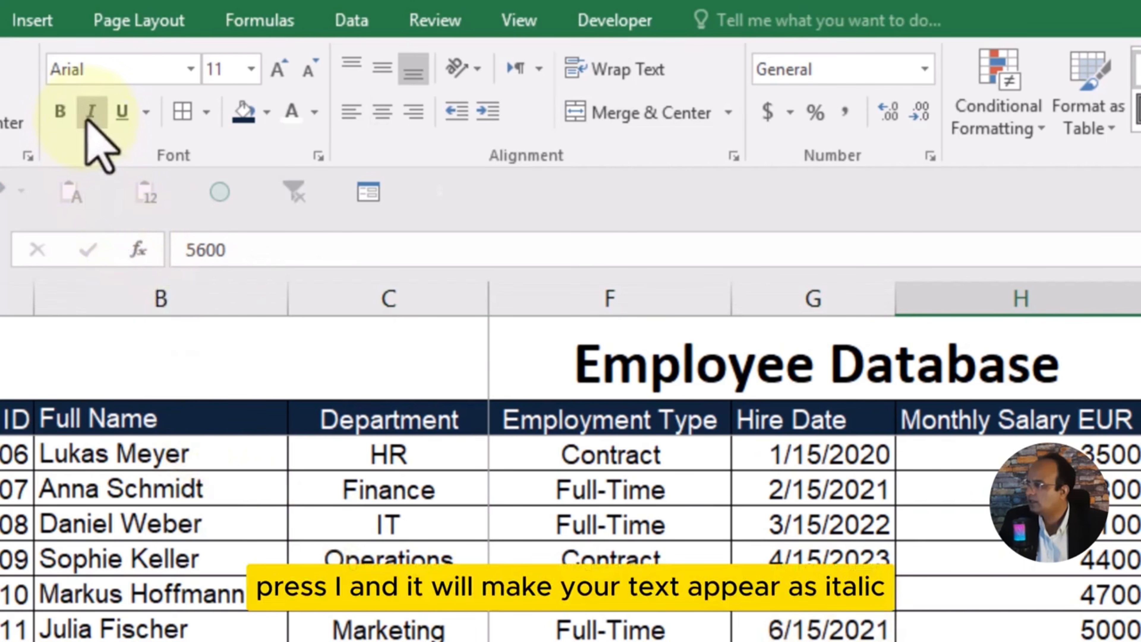
Step: Try italic on the Employee Database title, switching it on and off twice
click(629, 382)
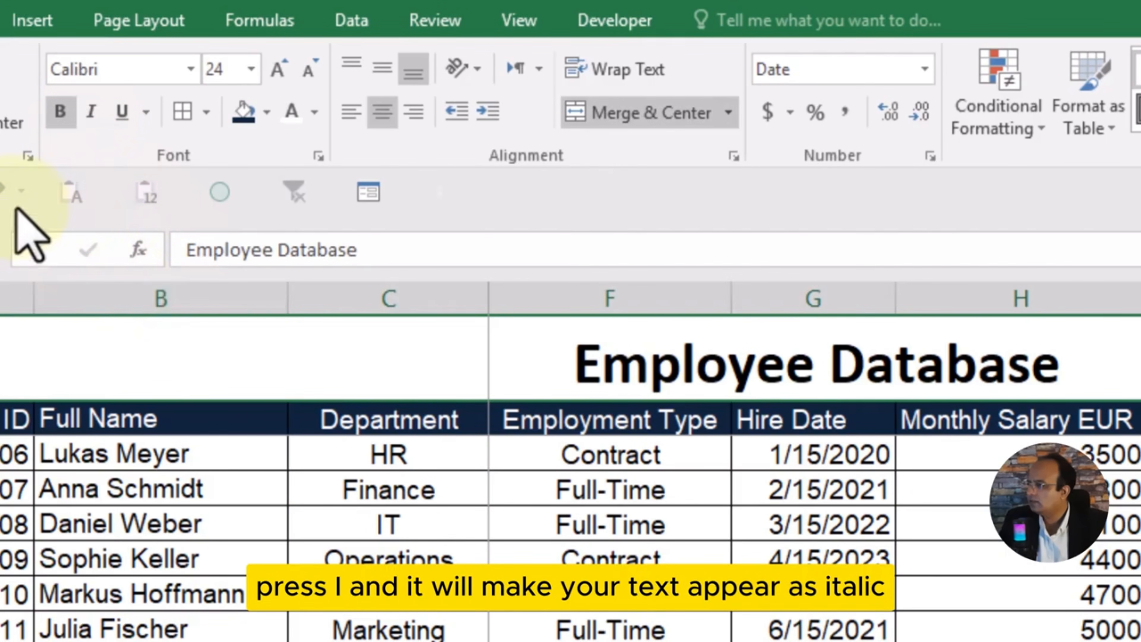
click(92, 113)
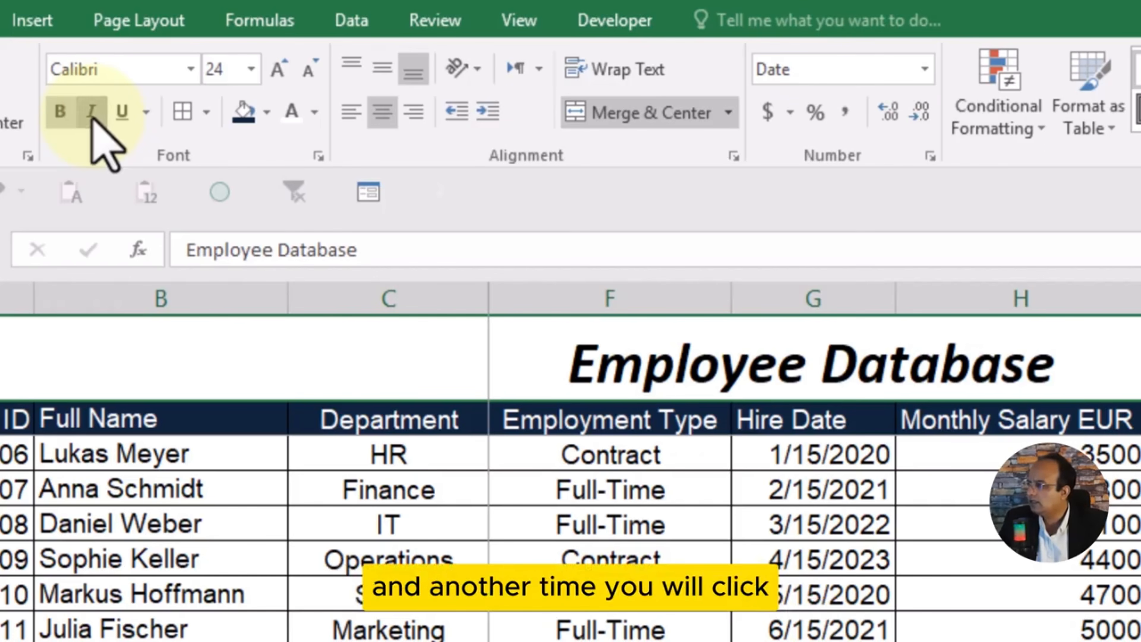
click(92, 115)
click(92, 114)
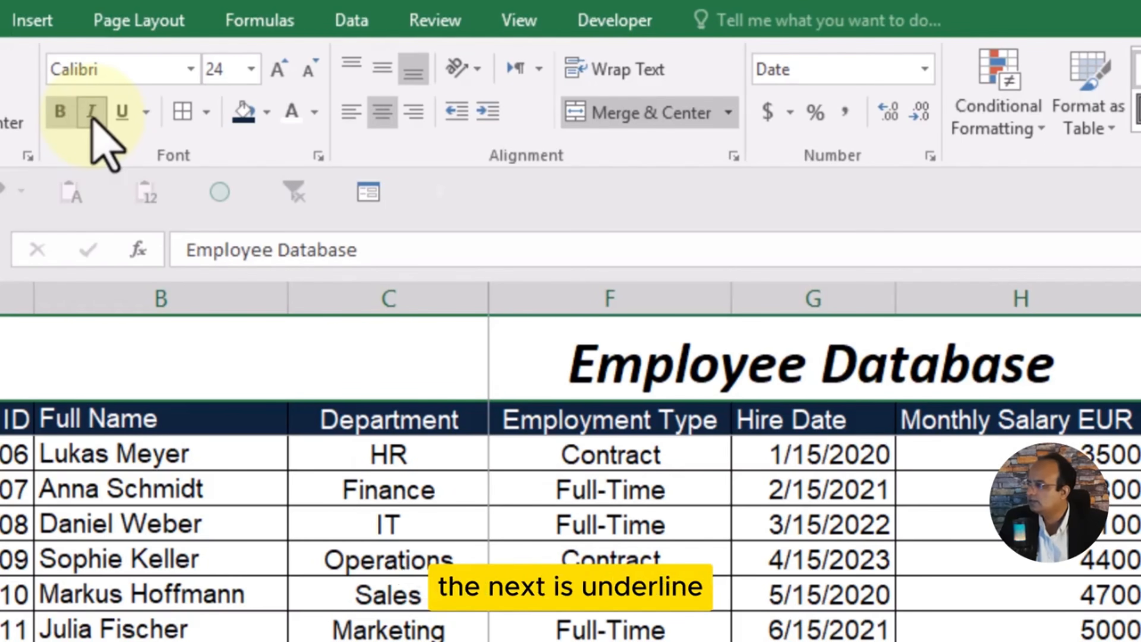
click(92, 115)
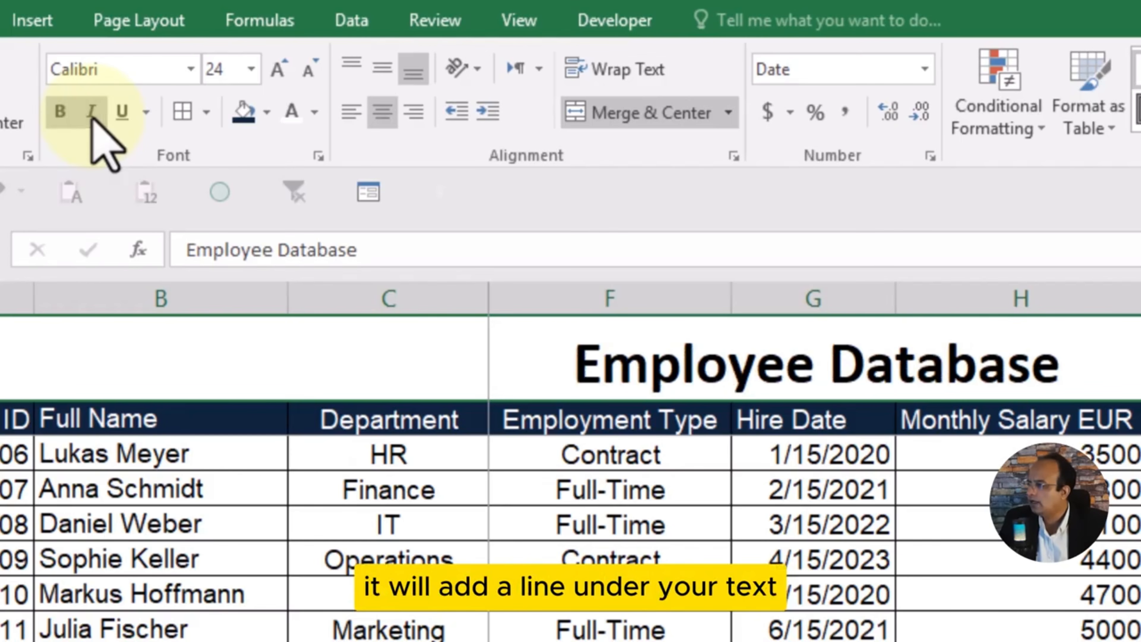
Step: Underline the Employee Database title, remove the underline and apply it again
click(122, 112)
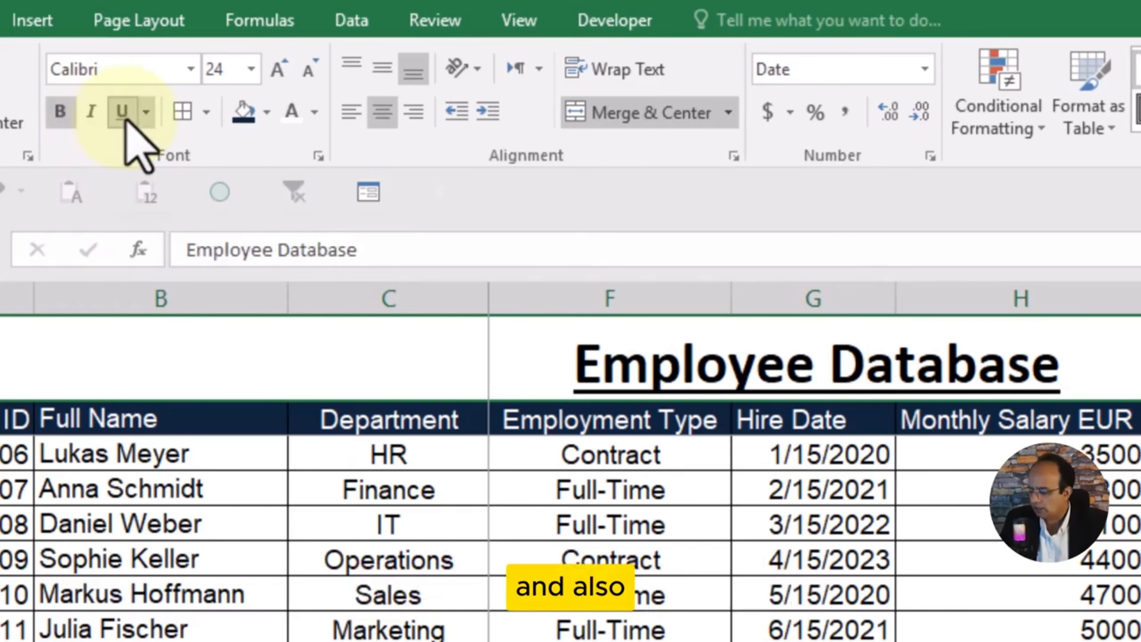
click(123, 112)
key(ctrl+u)
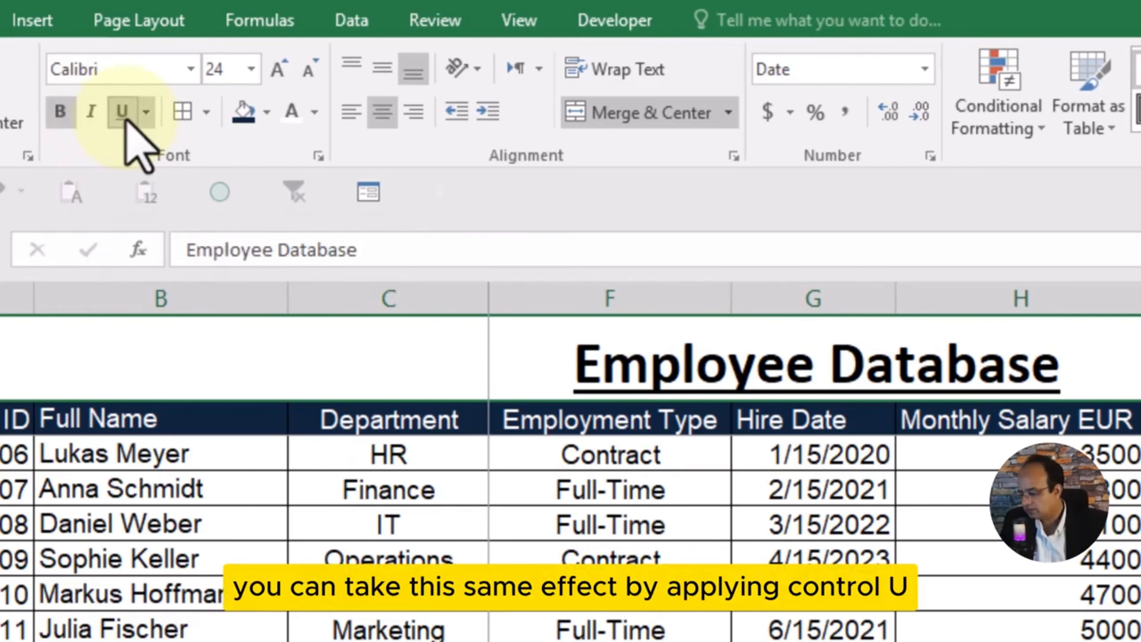
Step: Remove the underline from the Employee Database title and apply it again
key(ctrl+u)
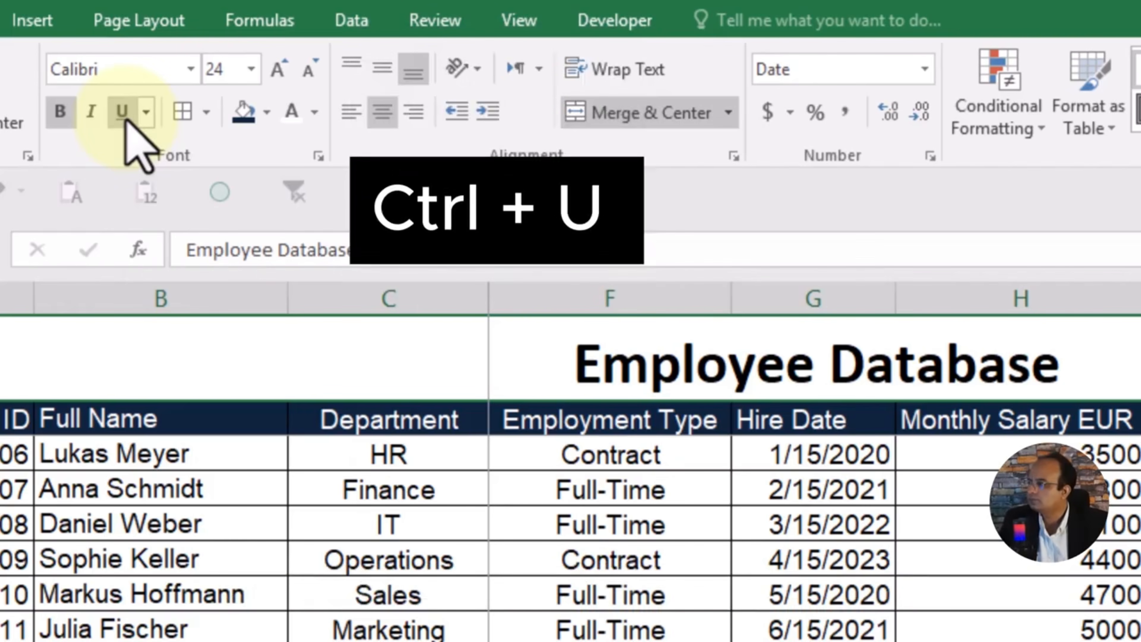
key(ctrl+u)
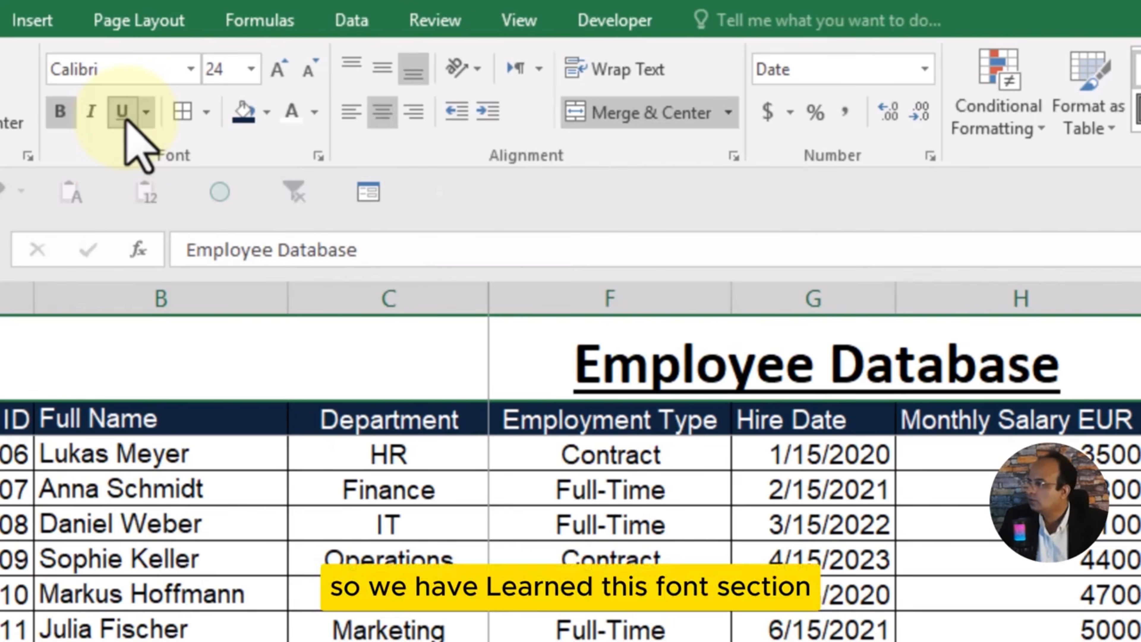
Step: Decrease the font size of the hire date in cell G7 by two steps
click(804, 593)
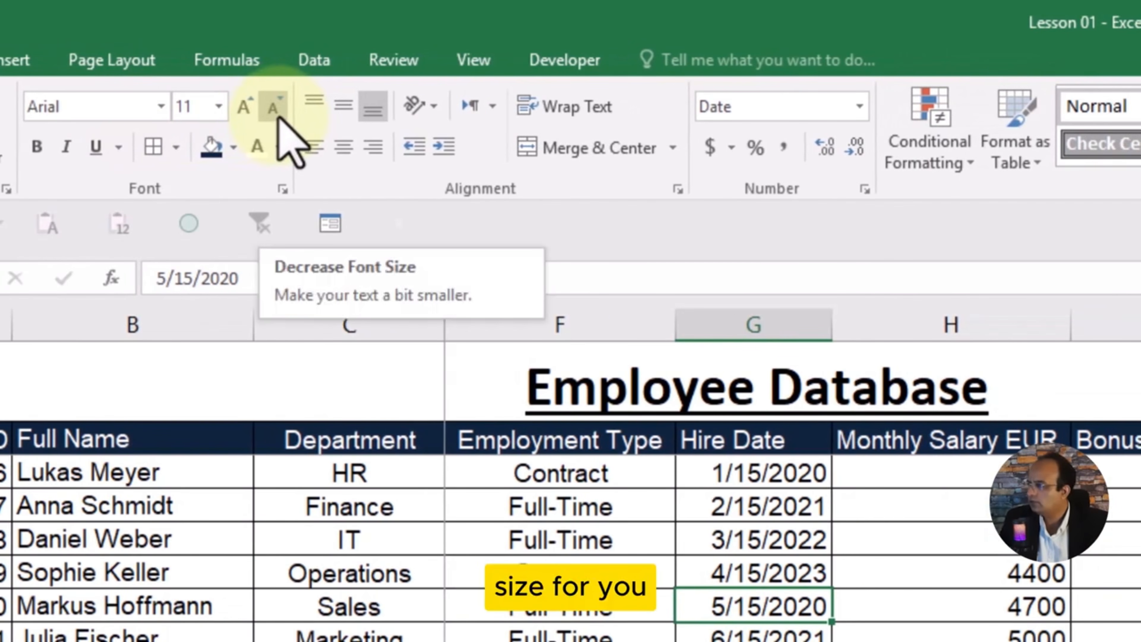
click(277, 117)
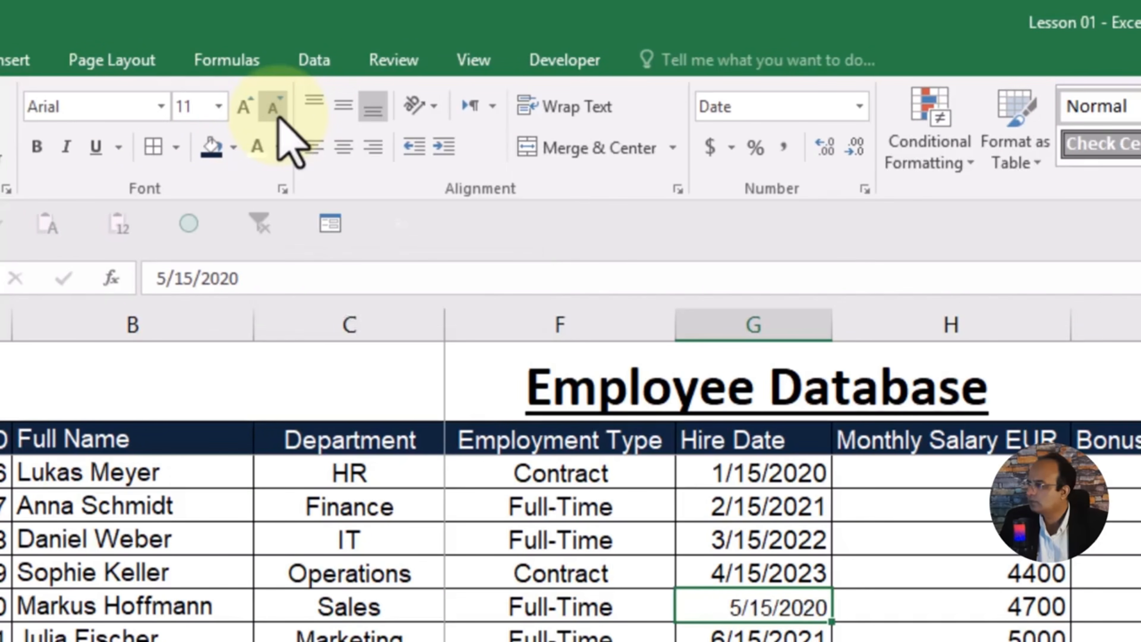
click(277, 118)
Step: Reduce the Employee Database title's font size to 20, then enlarge it step by step to 26
click(494, 372)
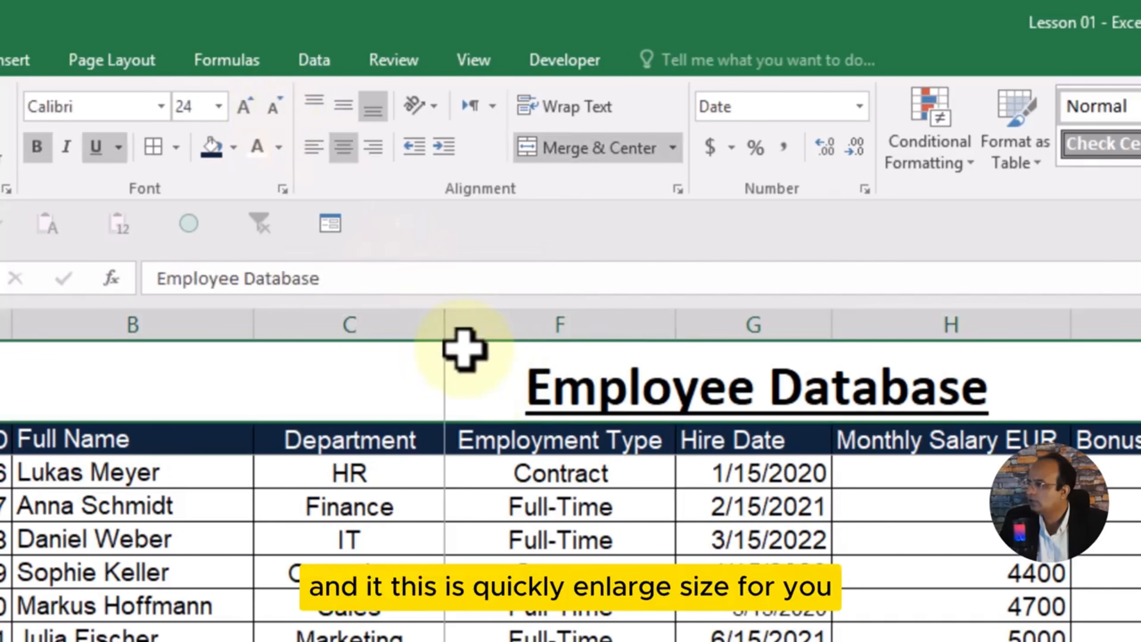
click(277, 117)
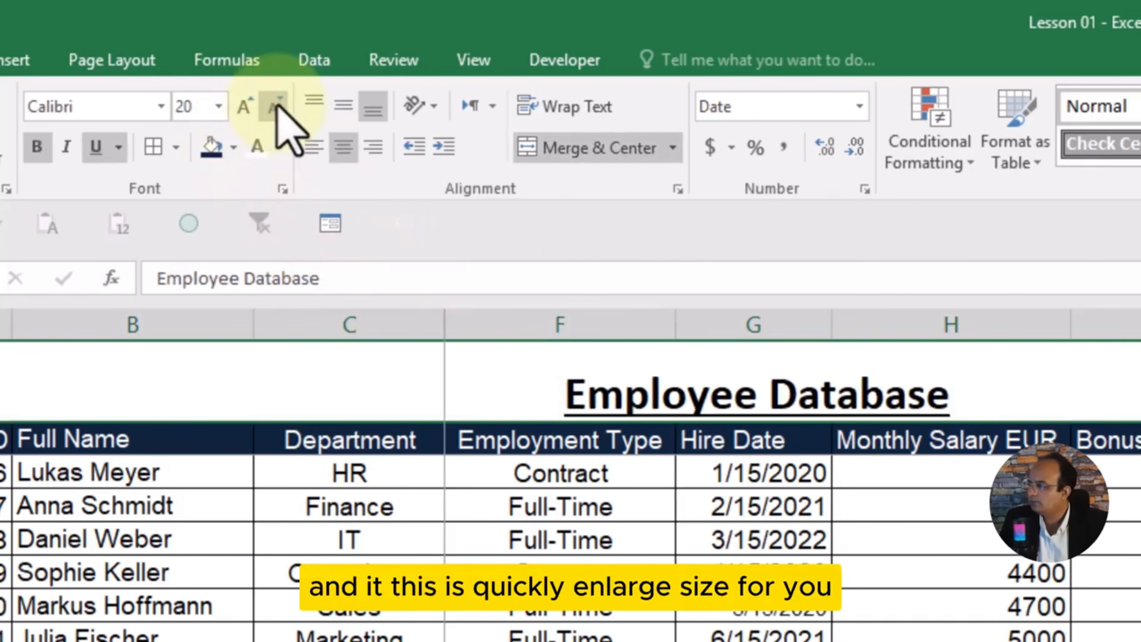
click(245, 110)
click(244, 110)
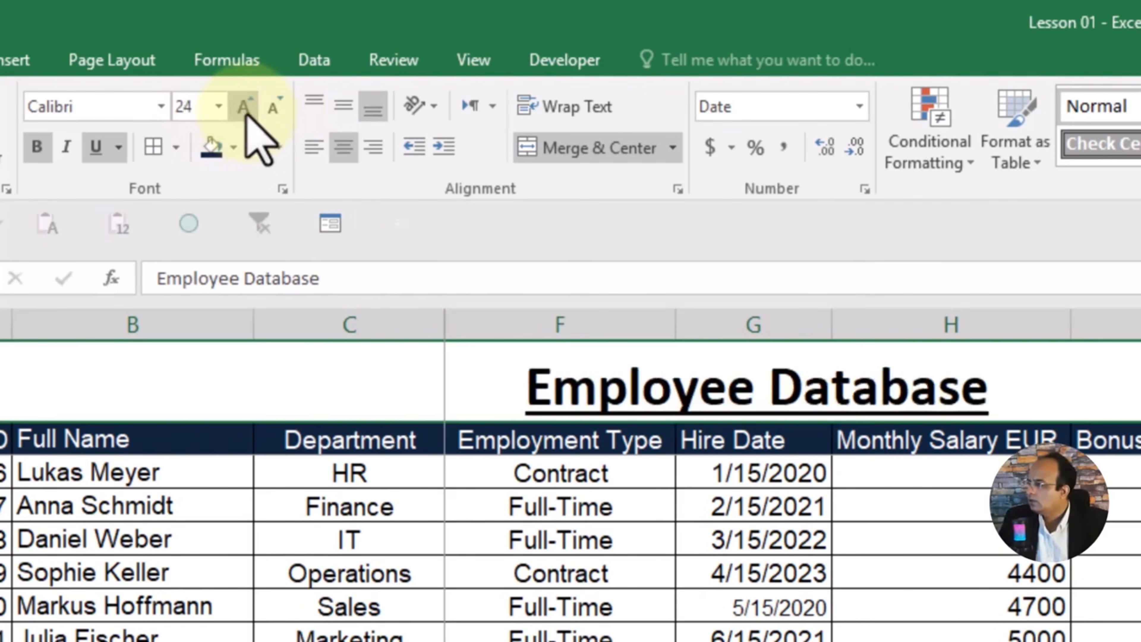
click(245, 111)
Step: Set the font of the entire sheet to Calibri and deselect it
click(595, 641)
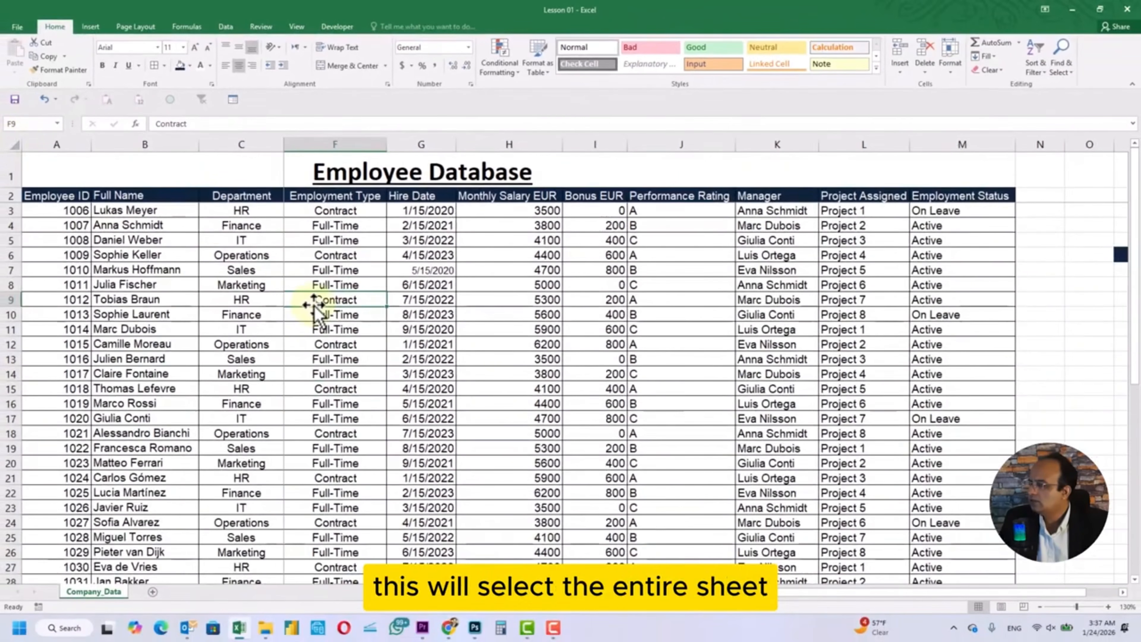
click(15, 142)
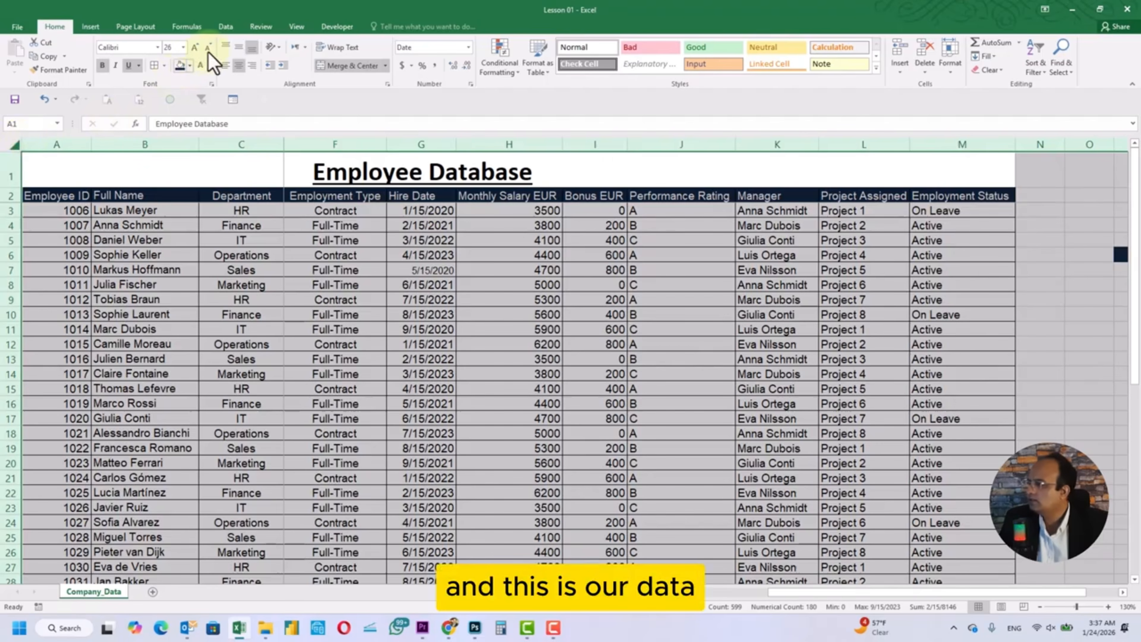
click(158, 47)
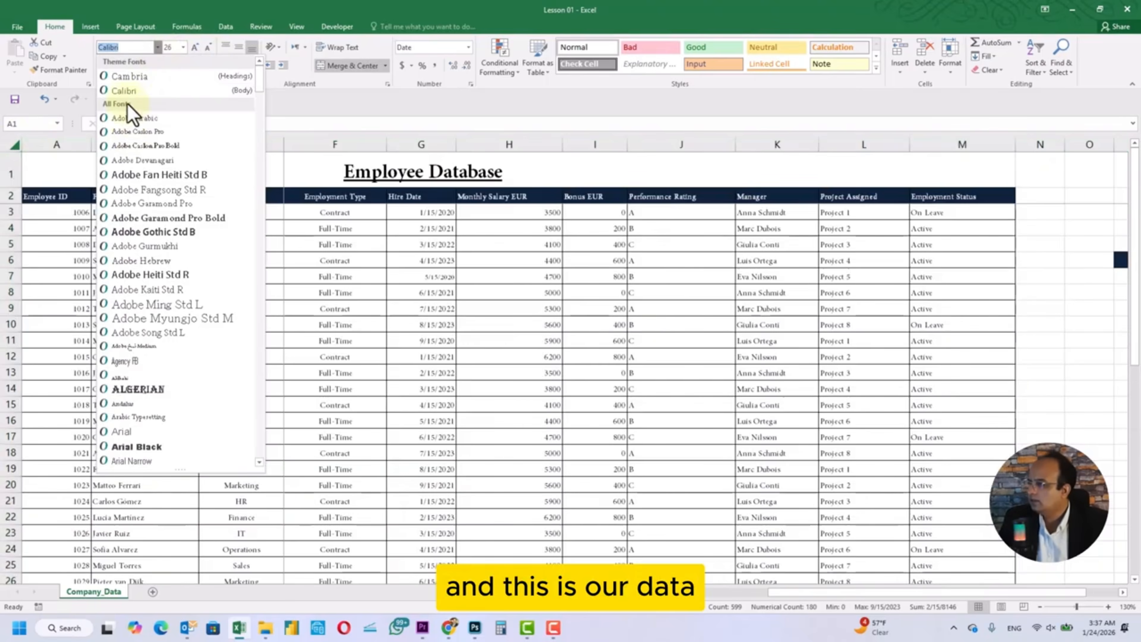
click(127, 84)
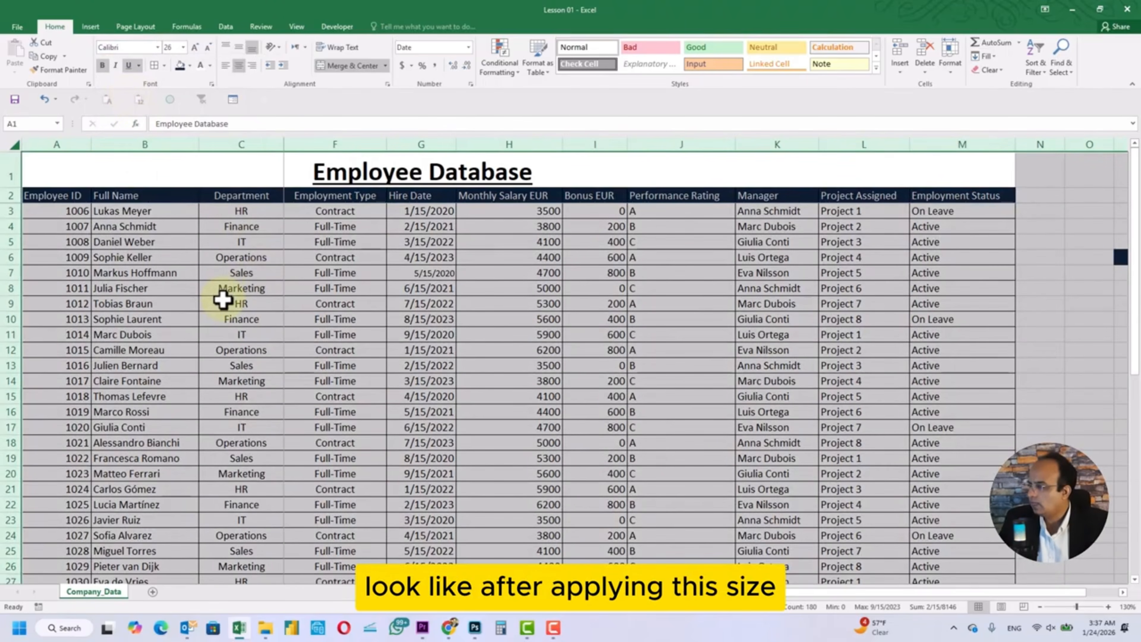
click(595, 319)
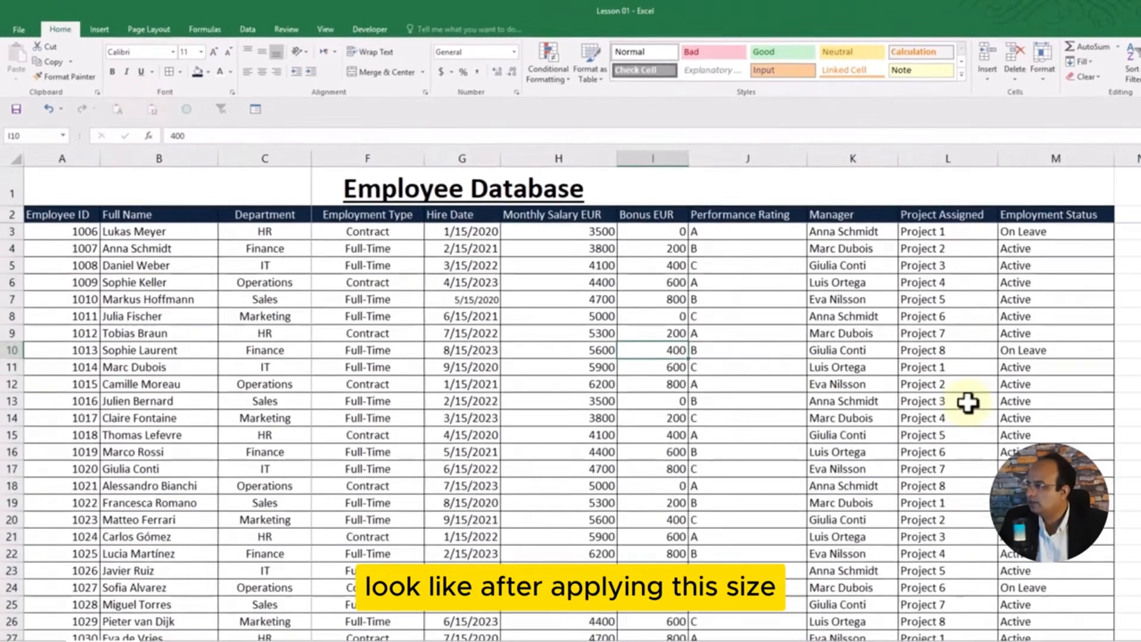
click(967, 402)
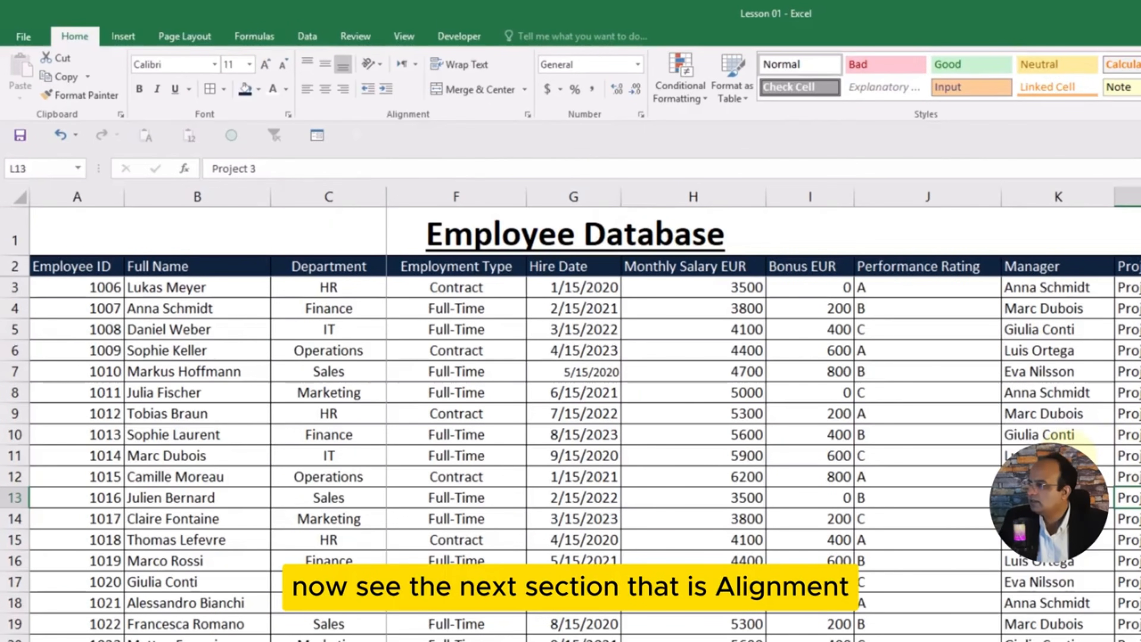
key(Right)
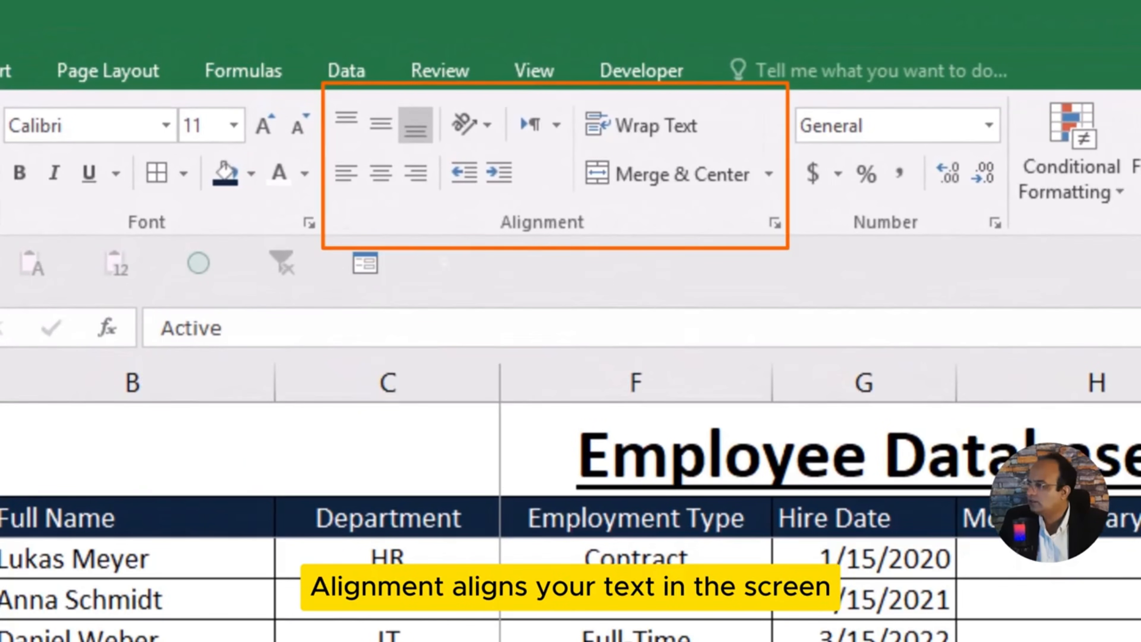
Step: Left-align the Employee Database title in the merged row 1
click(822, 466)
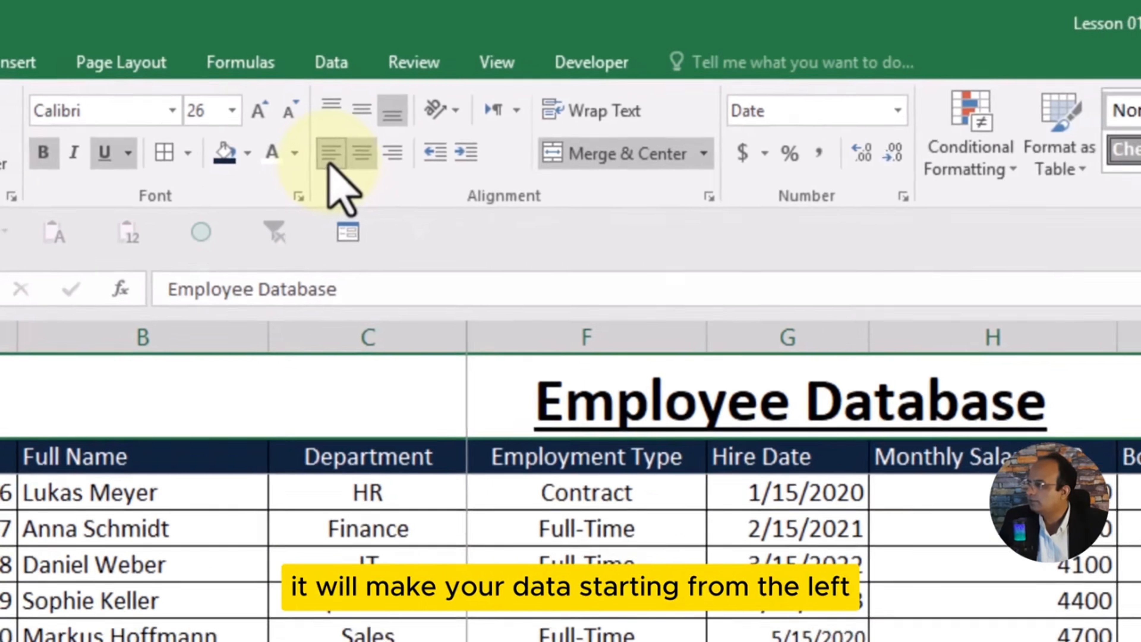
click(345, 176)
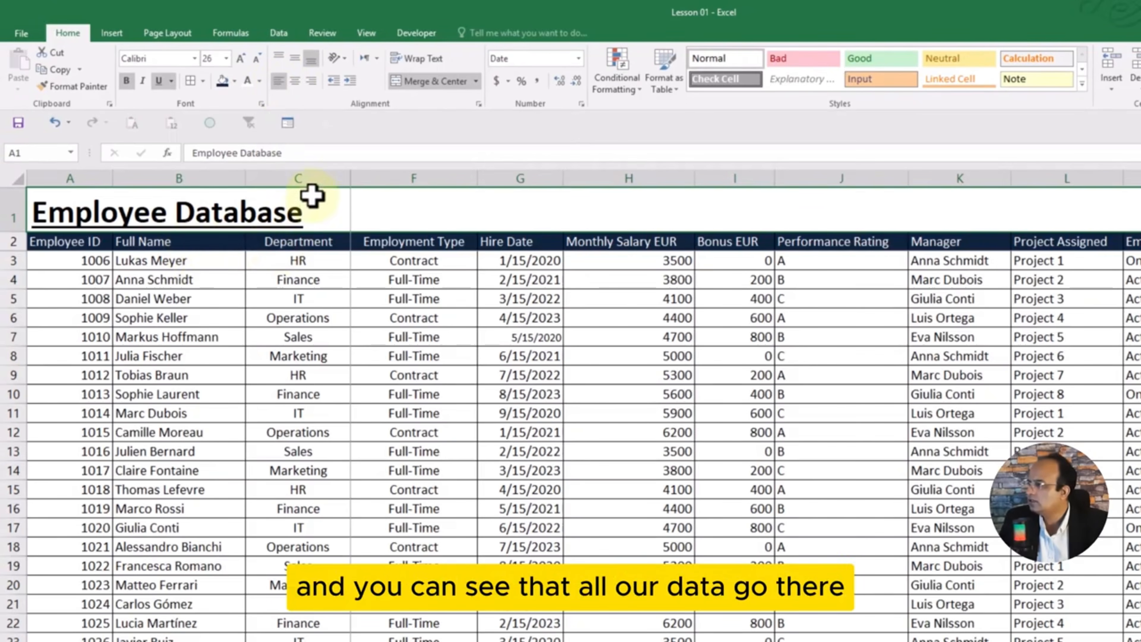
Step: Left-align the whole Department column
click(301, 244)
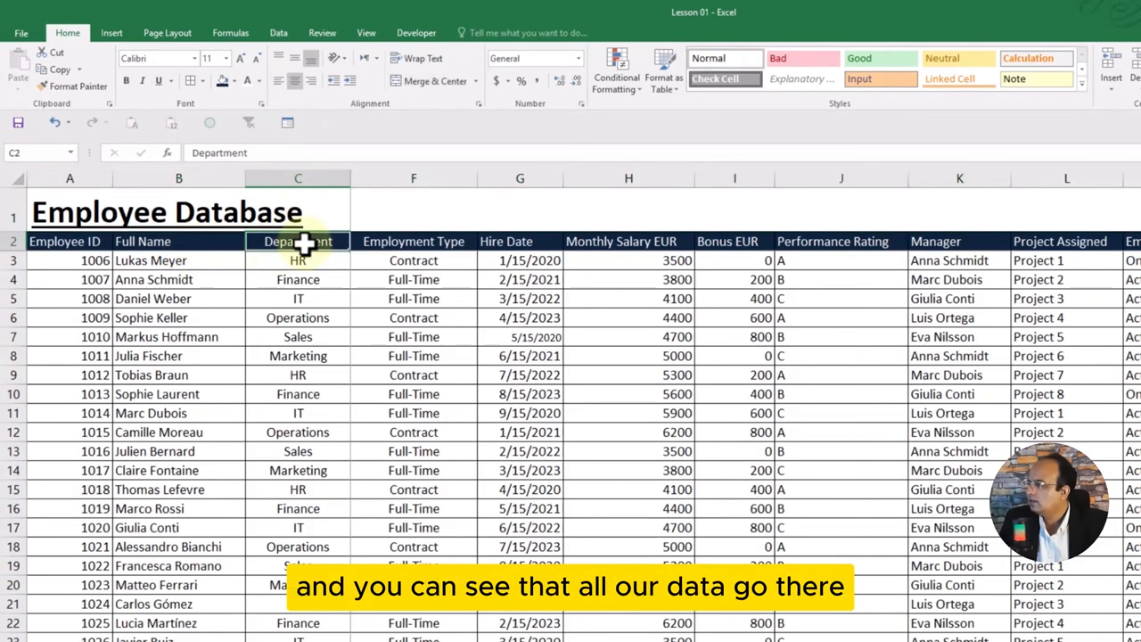
click(319, 176)
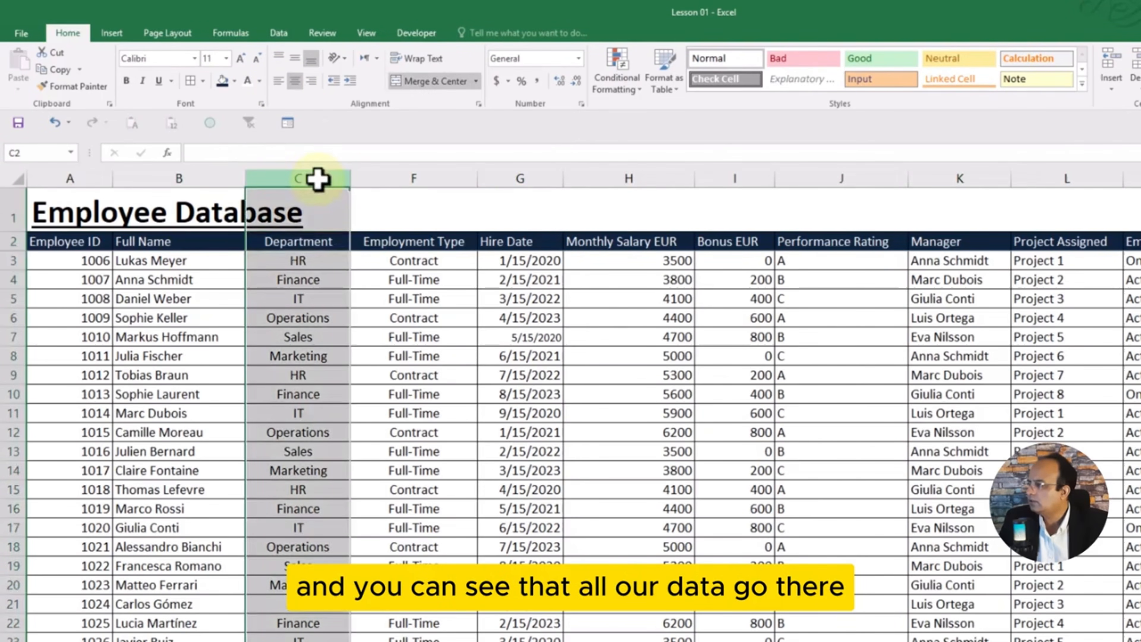
click(279, 89)
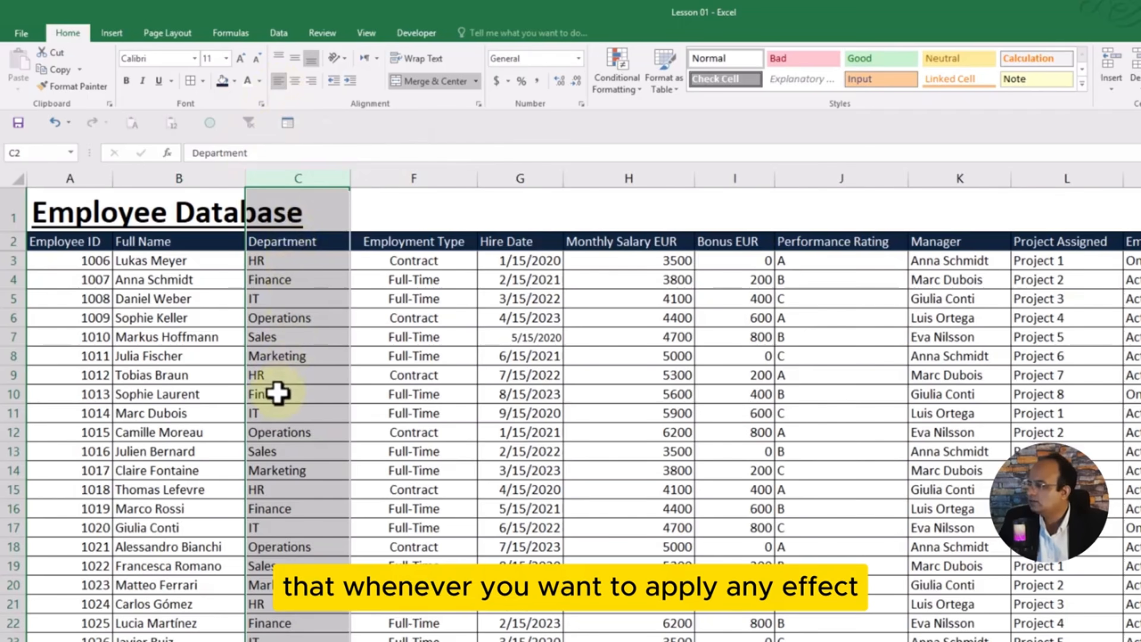
click(304, 317)
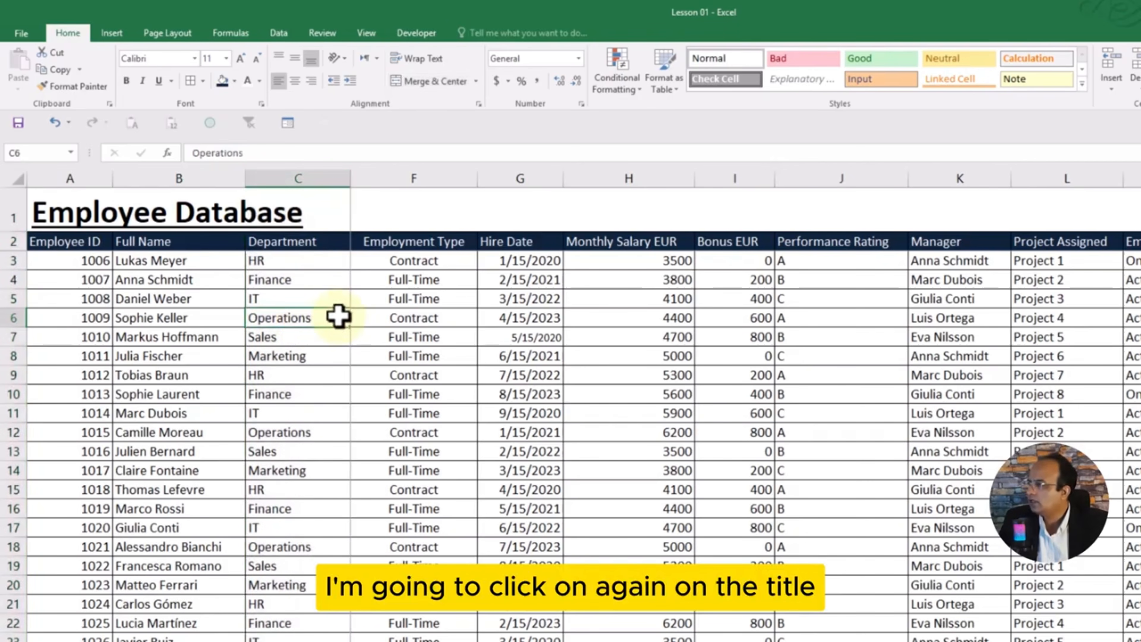
Step: Try centre and right alignment on the Employee Database title, then centre it horizontally again
click(318, 209)
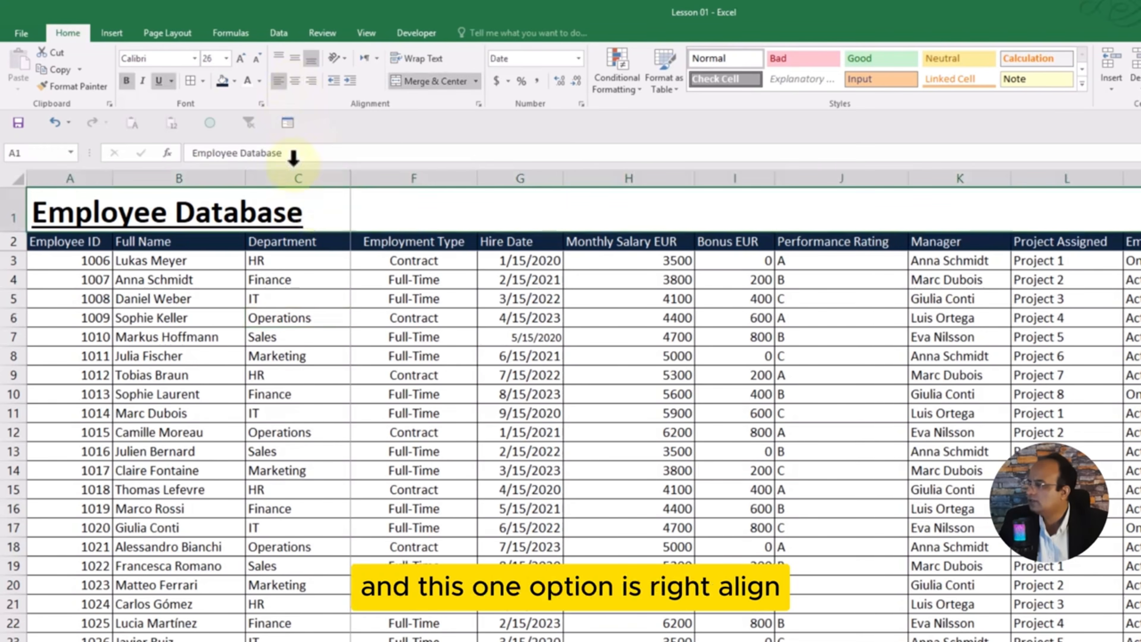
click(297, 87)
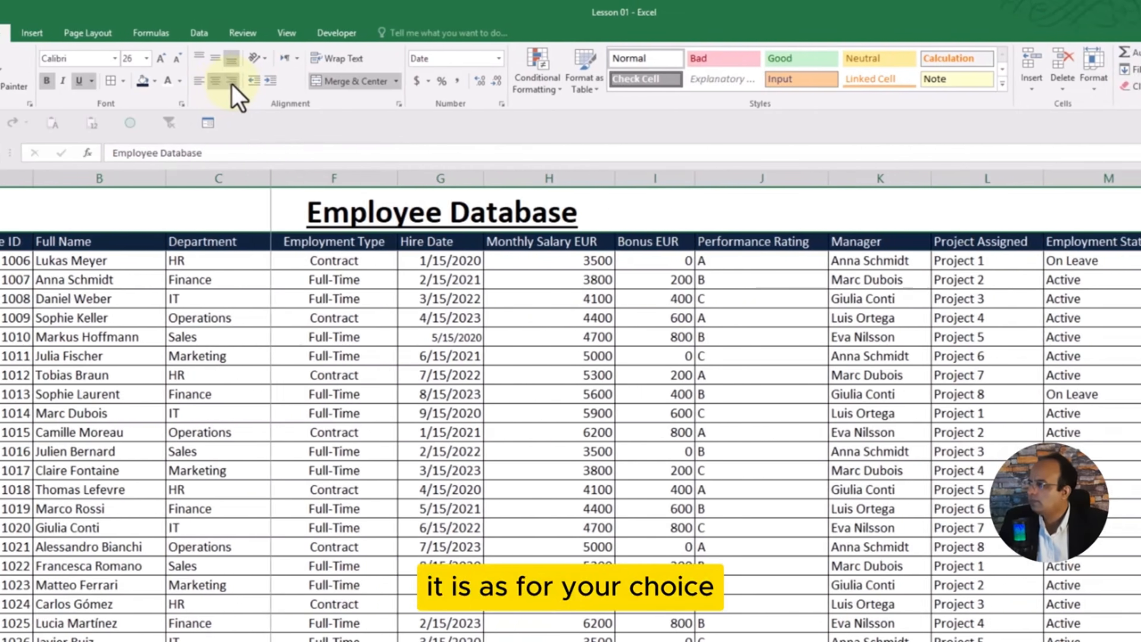
click(311, 82)
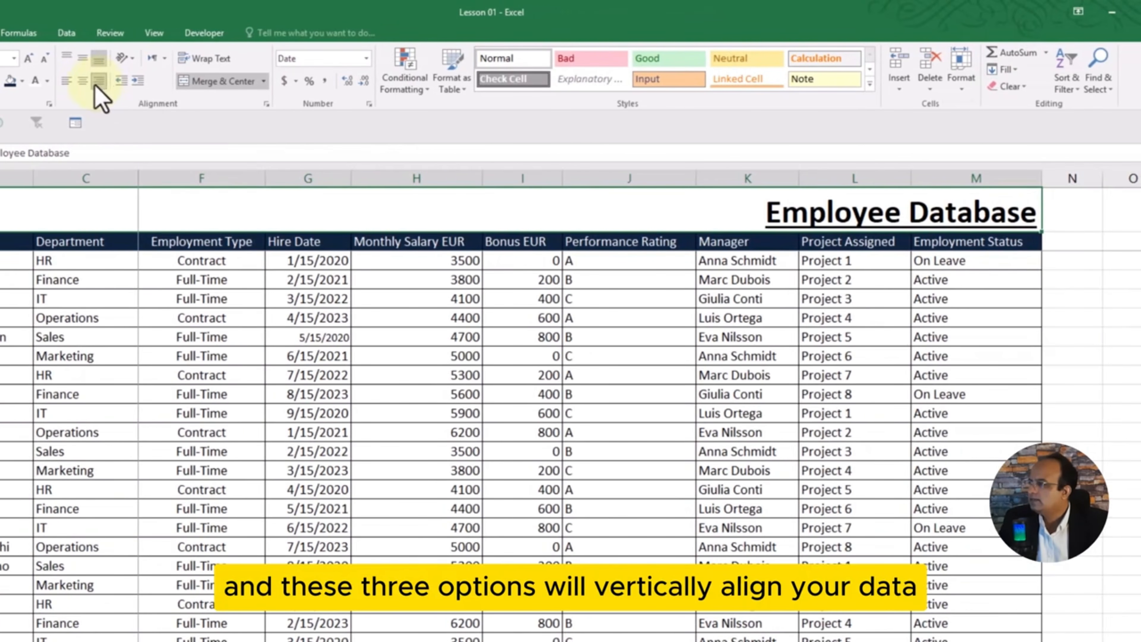
click(84, 82)
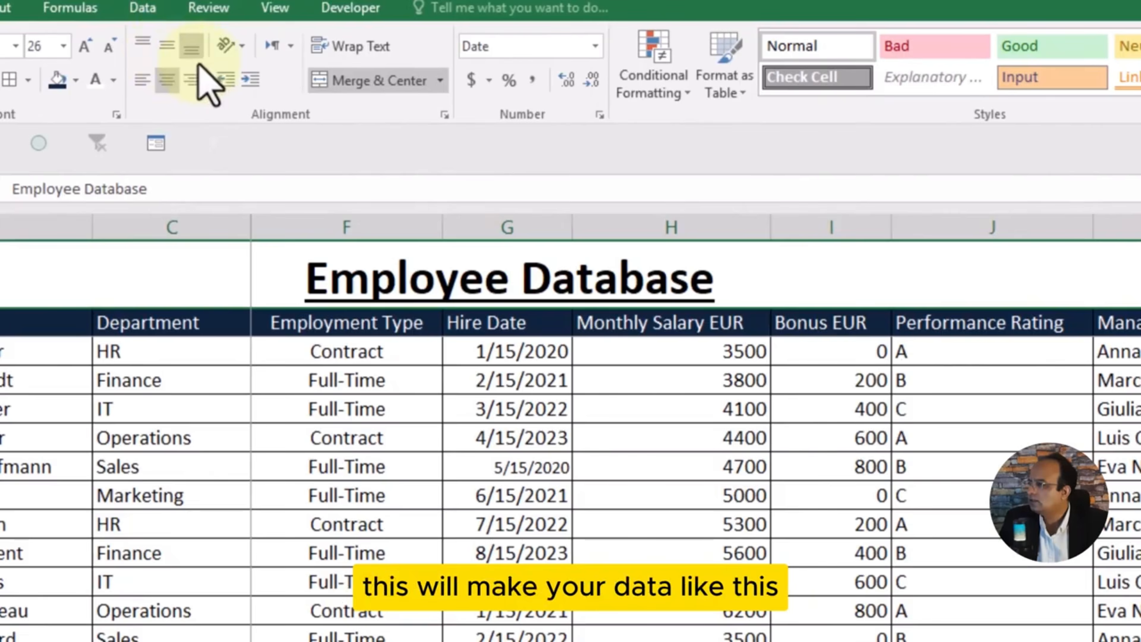
Step: Make row 1 taller and try middle, bottom and top vertical alignment on the Employee Database title
click(164, 52)
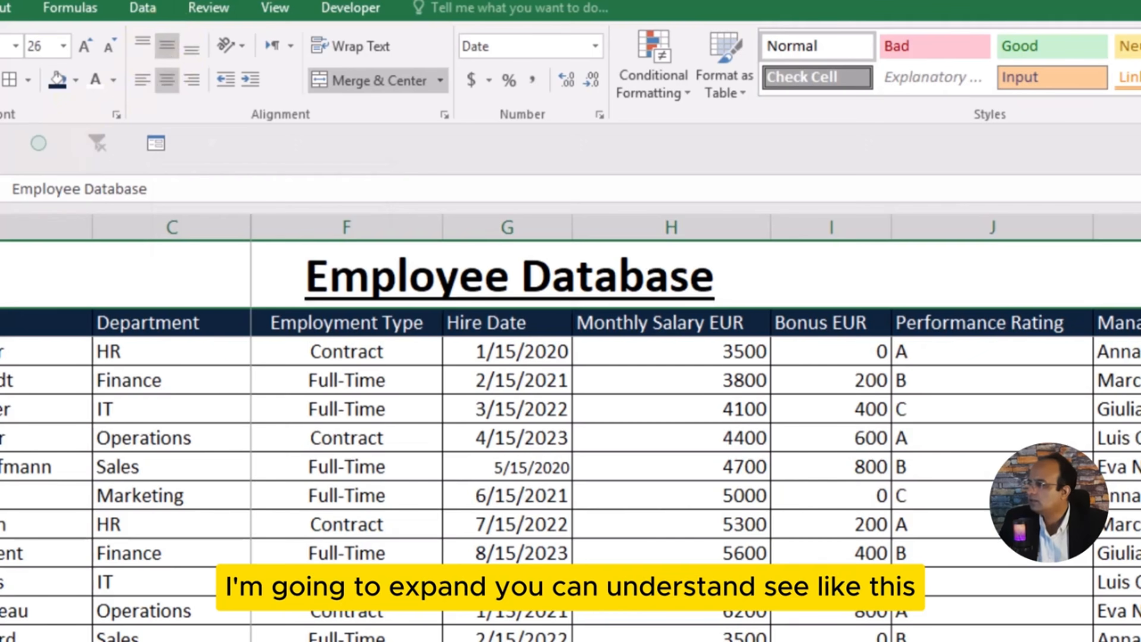
drag(0, 307, 0, 376)
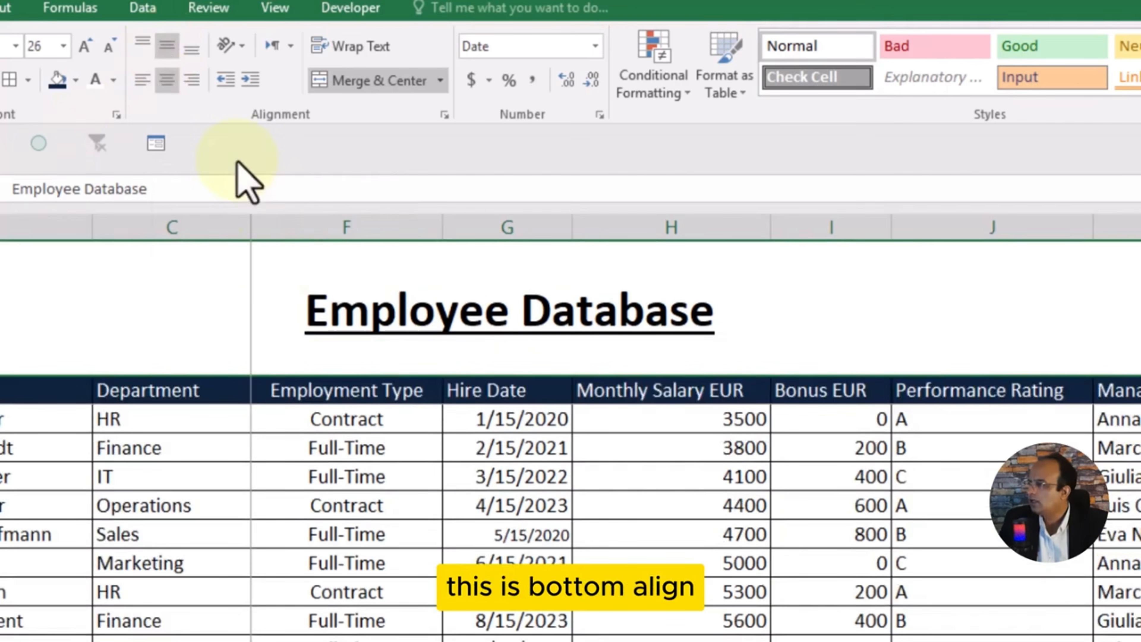
click(190, 47)
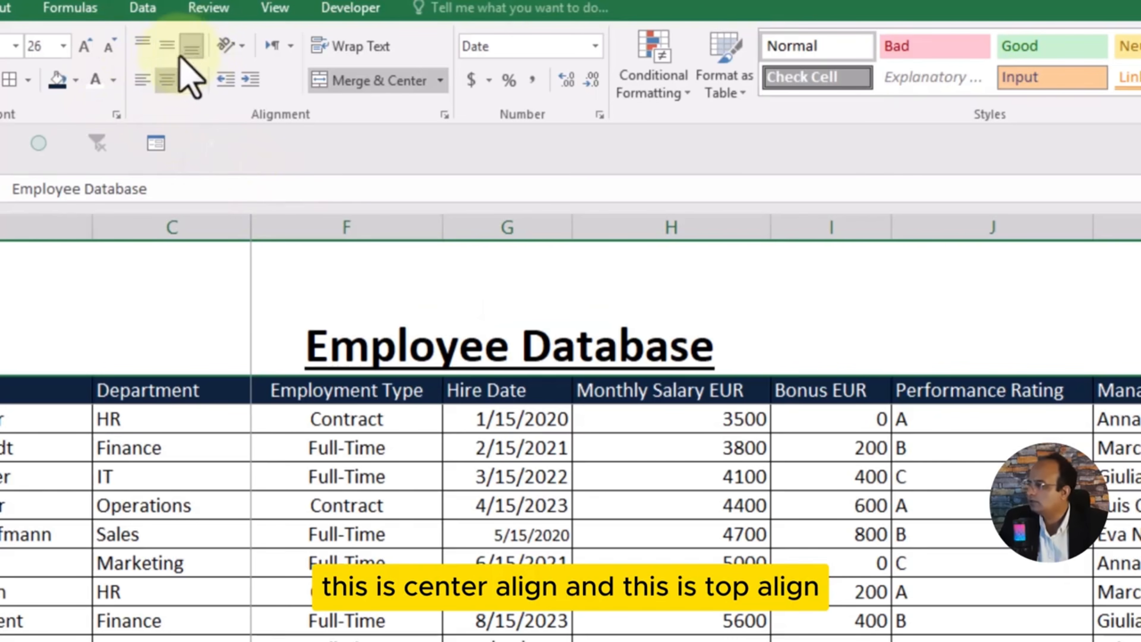
click(165, 44)
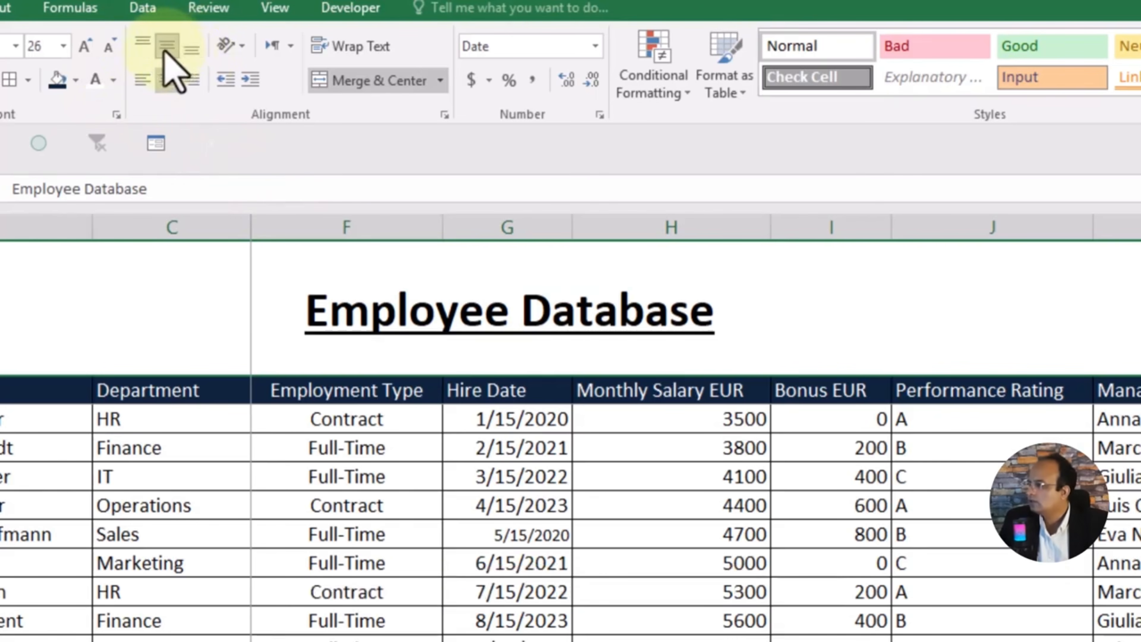
click(143, 45)
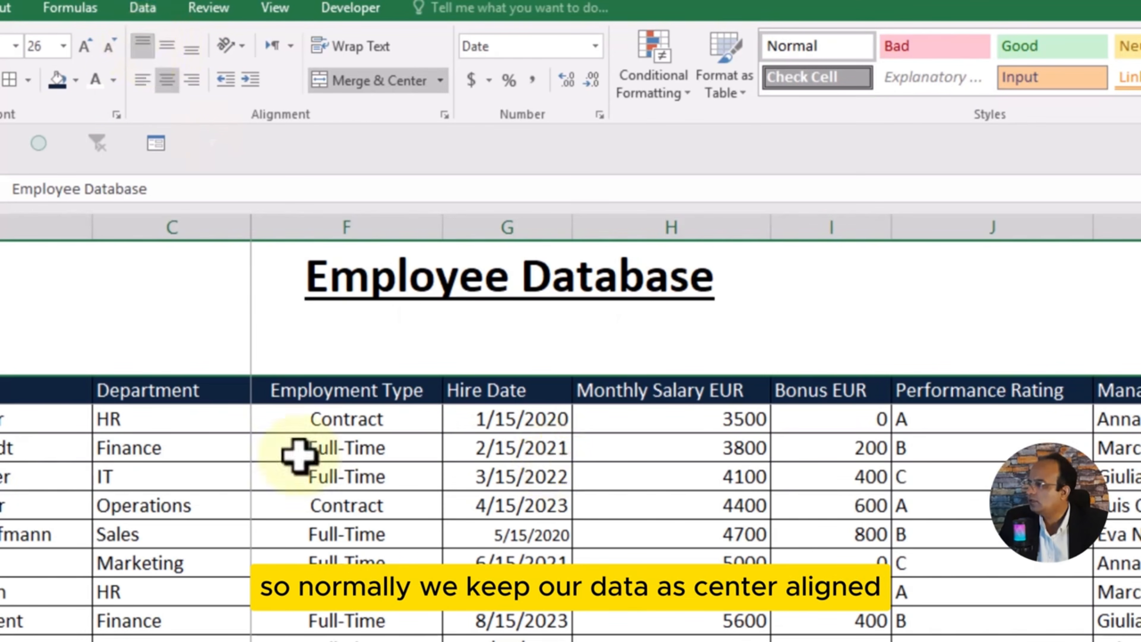
Step: Reduce the height of row 1 and align the Employee Database title to the vertical middle and horizontal centre
drag(1, 375, 1, 318)
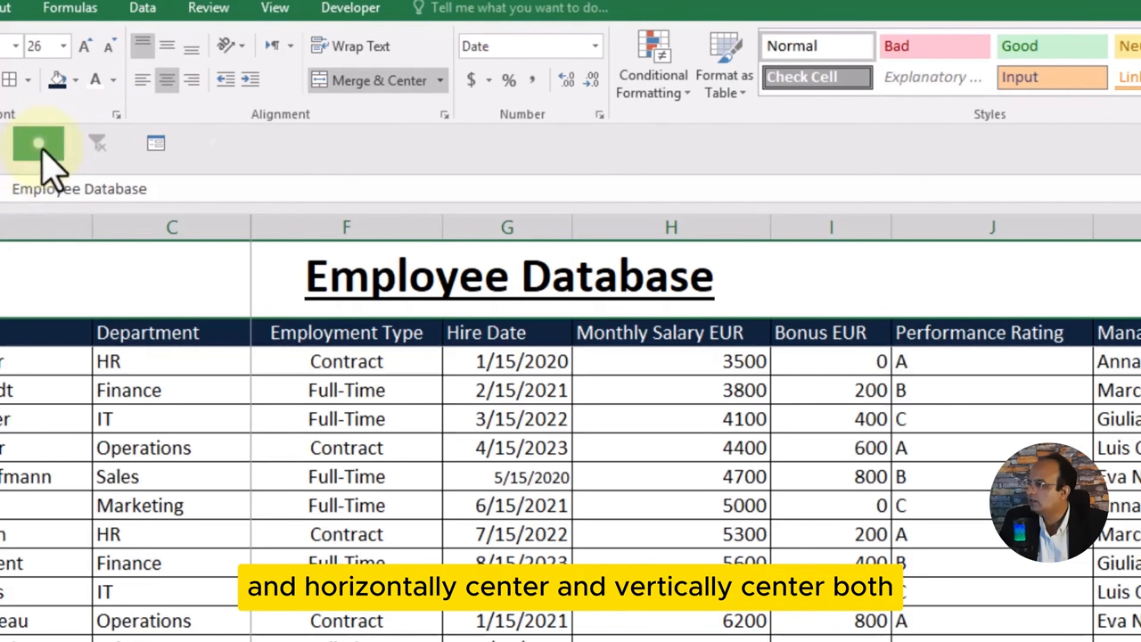
click(171, 53)
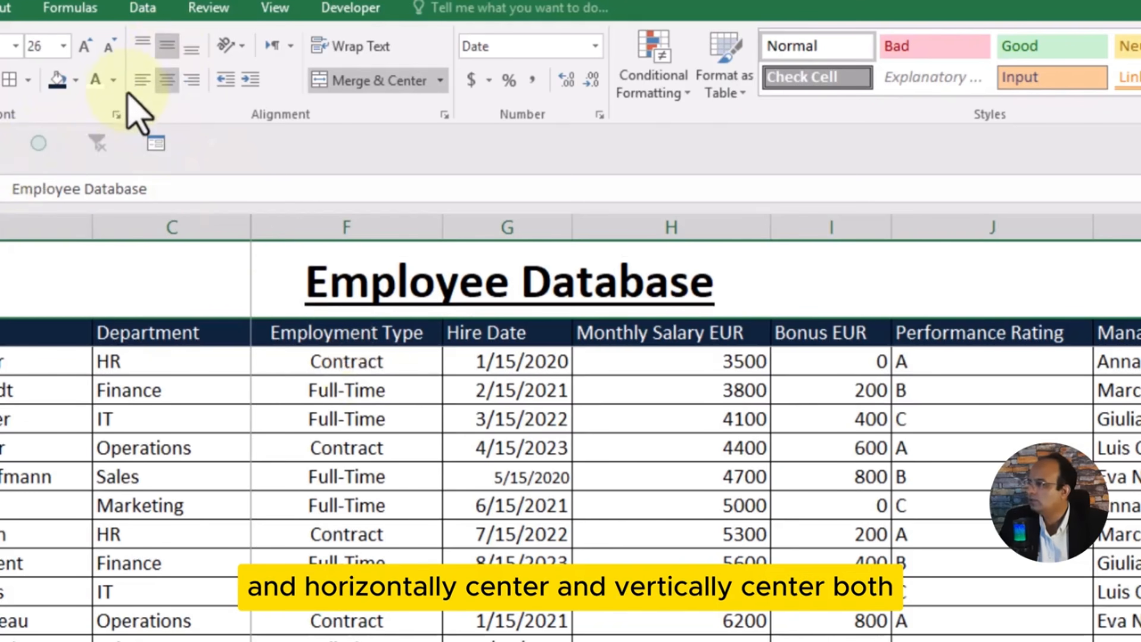
click(167, 80)
click(167, 80)
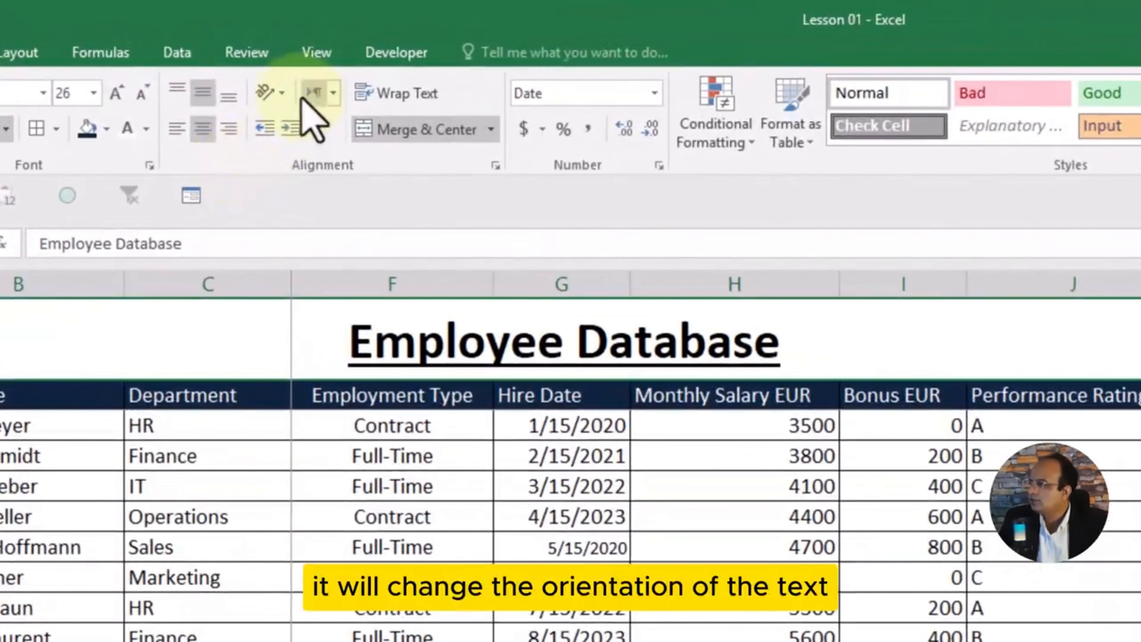
Step: Rotate the Employee Database title with the Angle Counterclockwise orientation
click(296, 118)
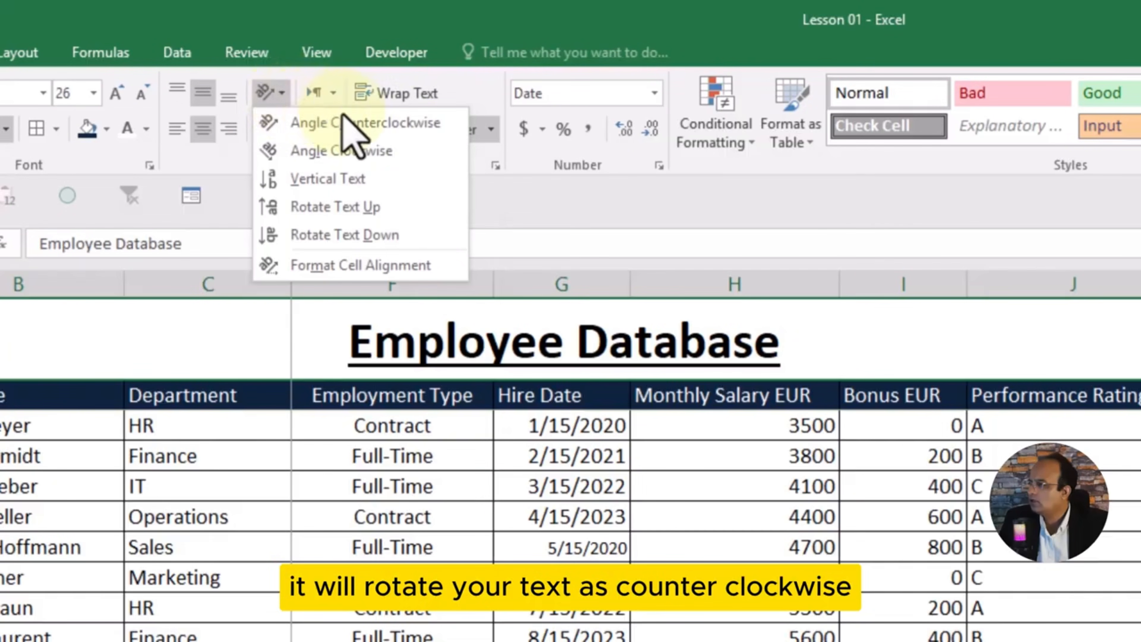
click(449, 127)
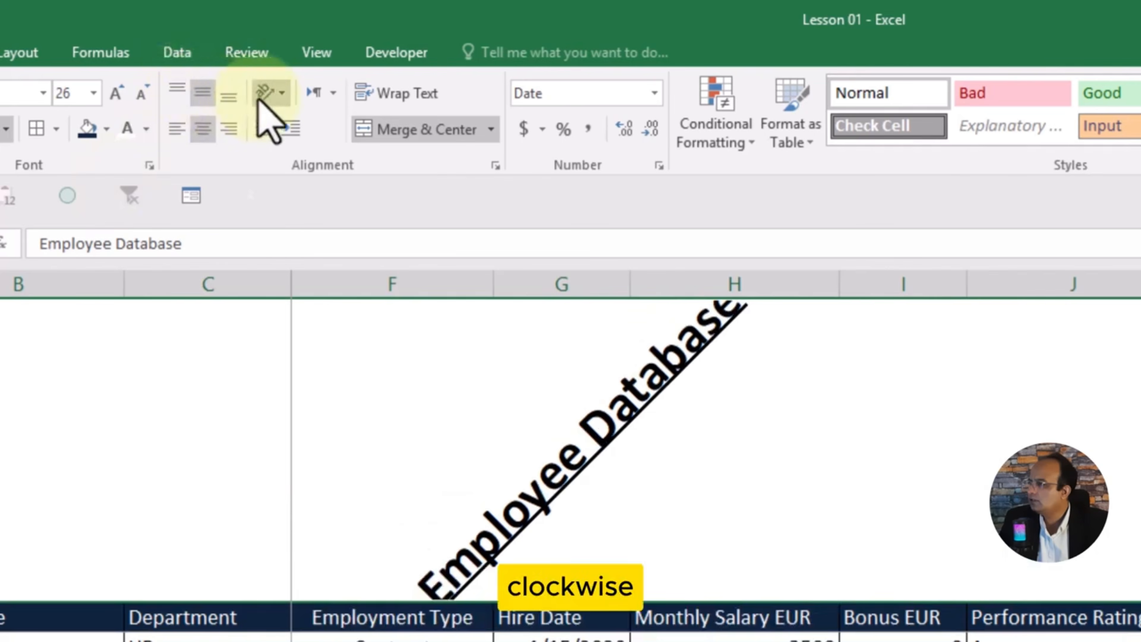
Step: Try the Angle Clockwise, Vertical Text, Rotate Text Up and Angle Counterclockwise orientations on the Employee Database title
click(282, 93)
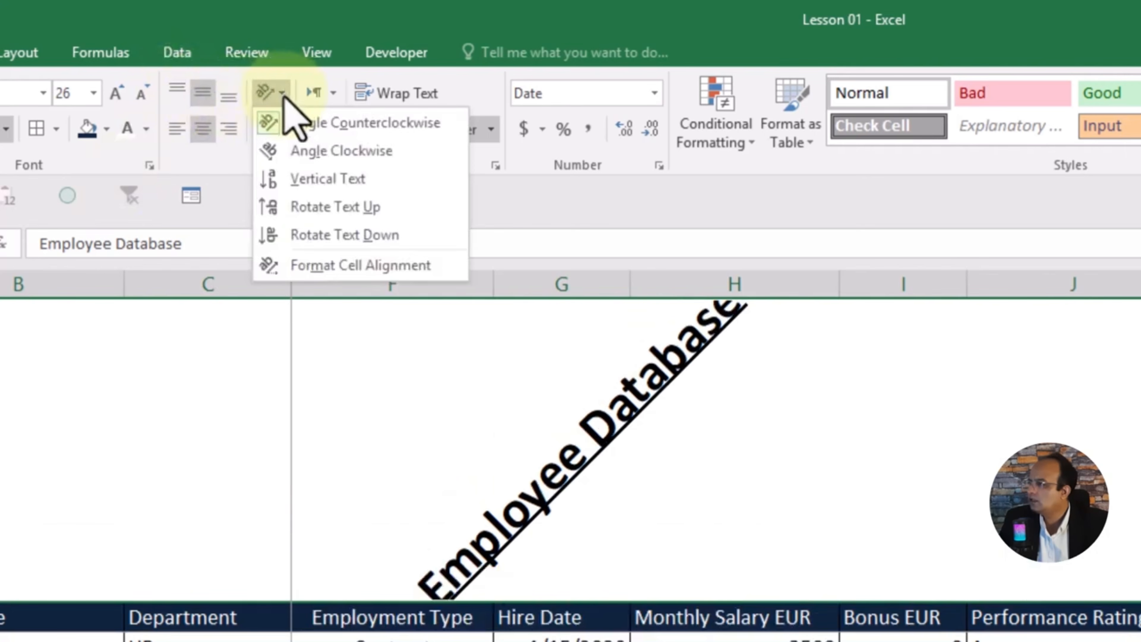
click(420, 155)
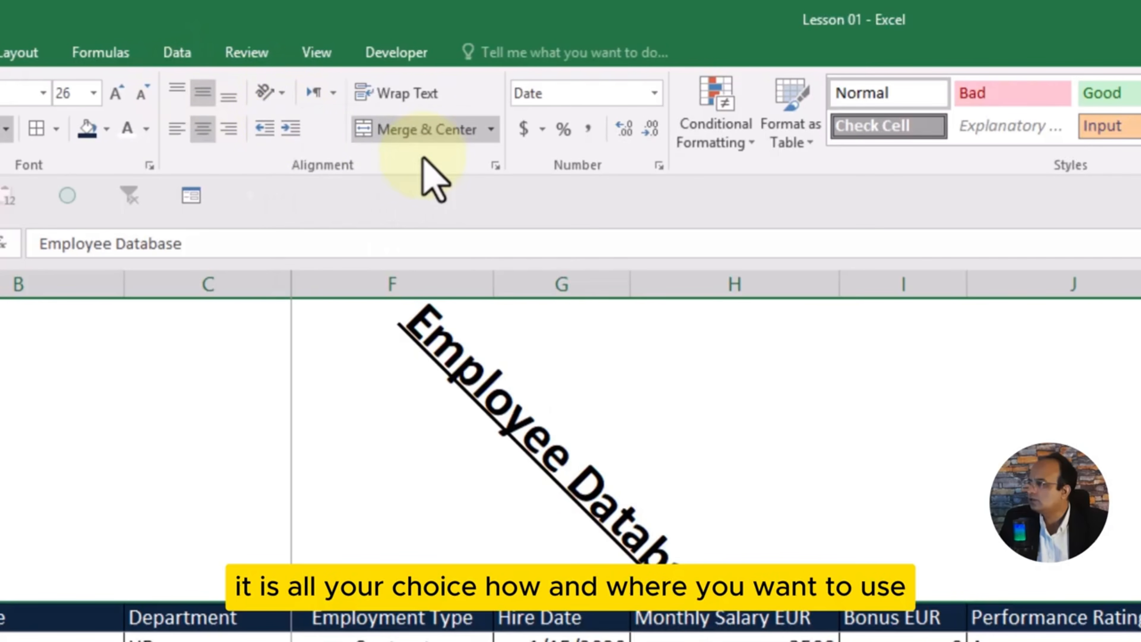
click(277, 93)
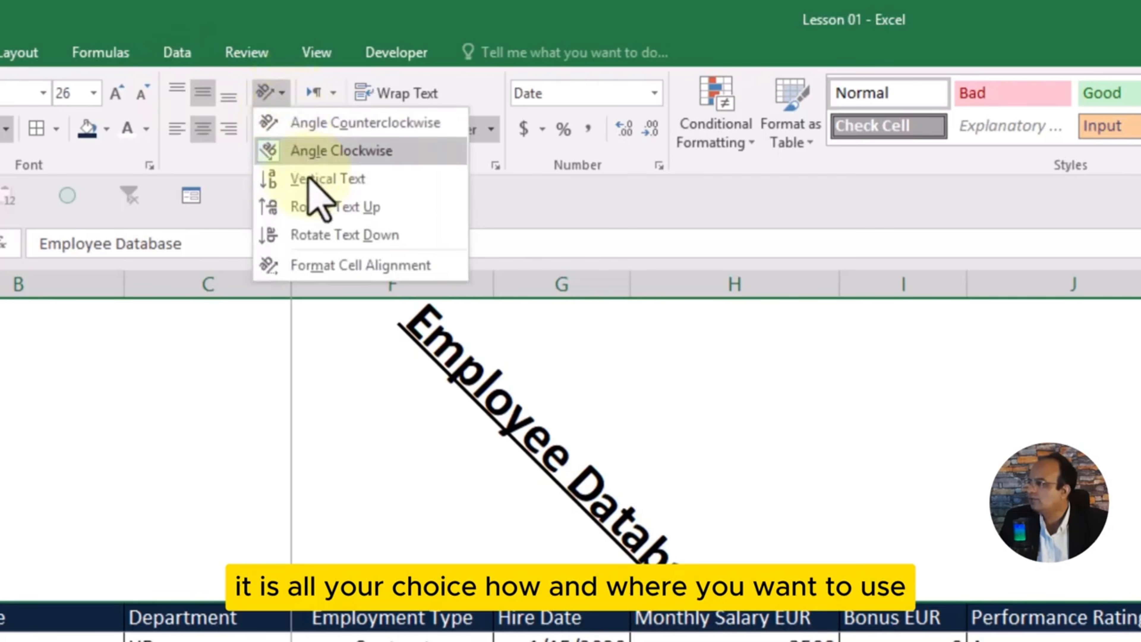
click(314, 179)
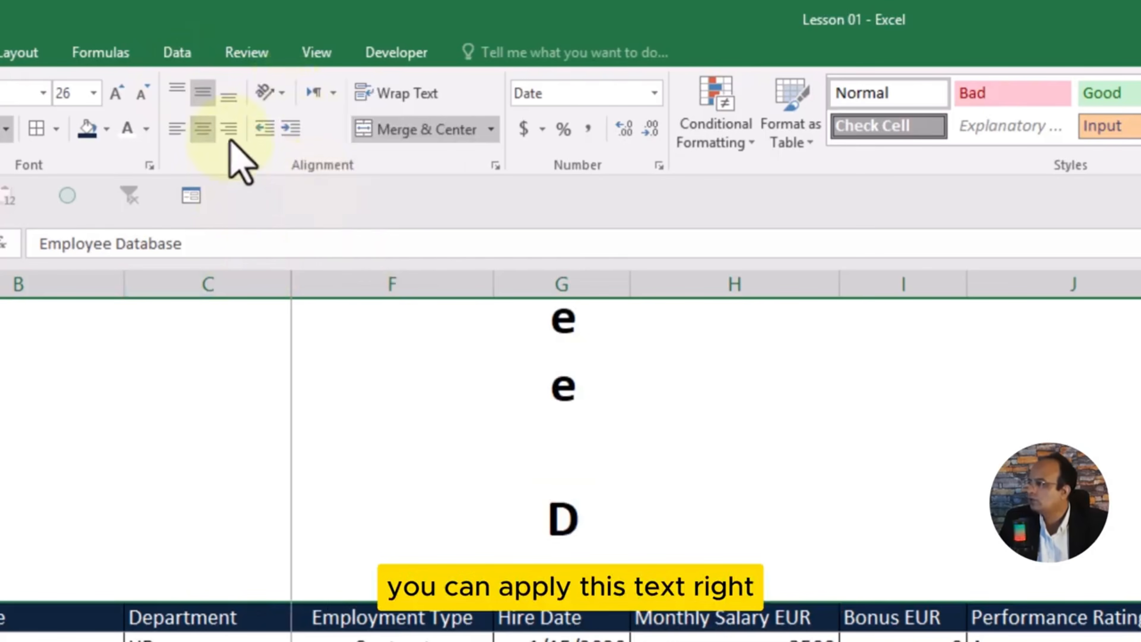
click(285, 95)
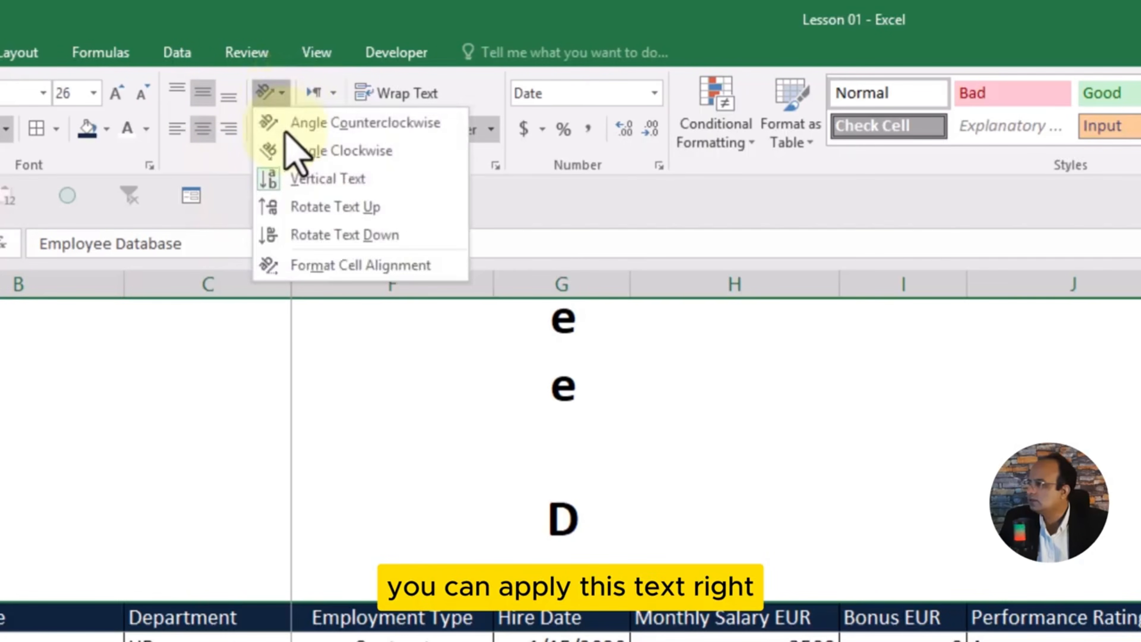
click(300, 208)
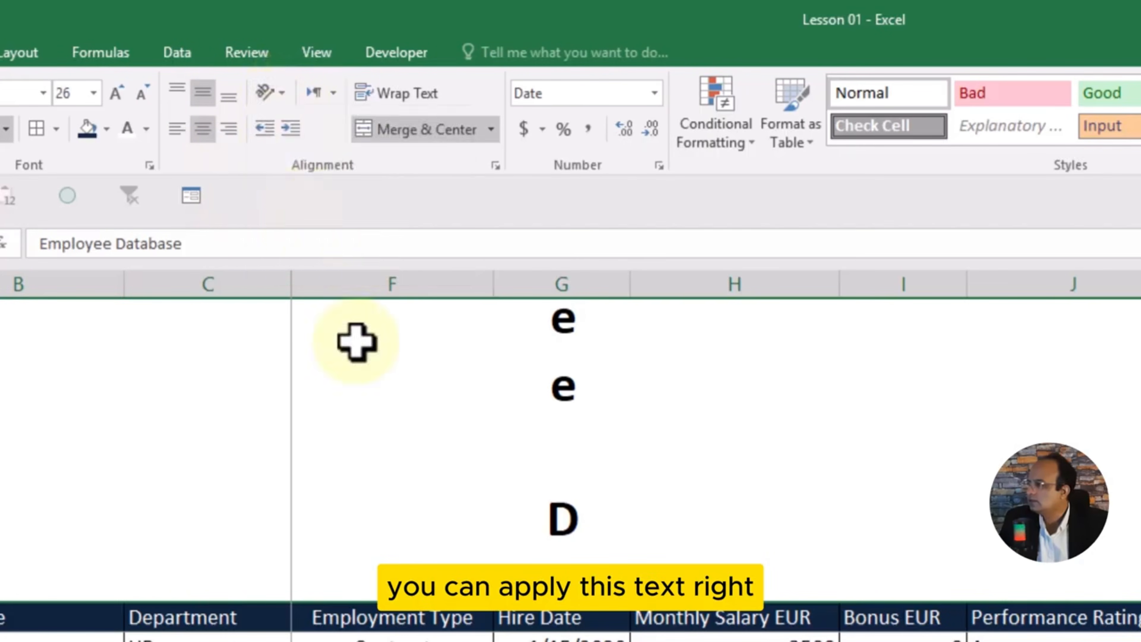
click(284, 95)
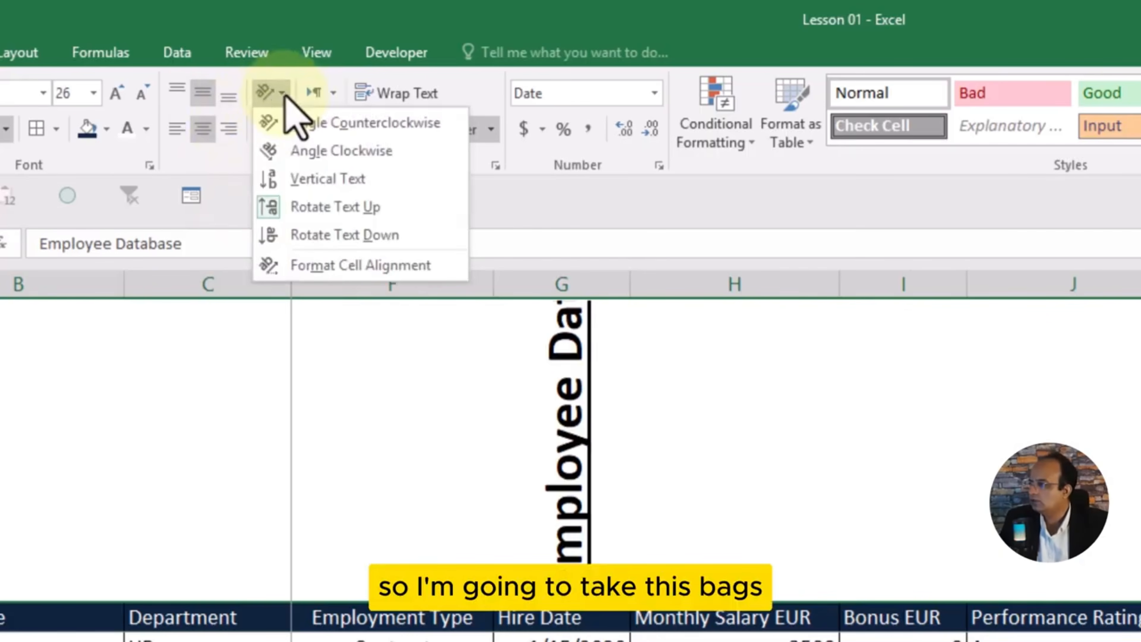
click(377, 125)
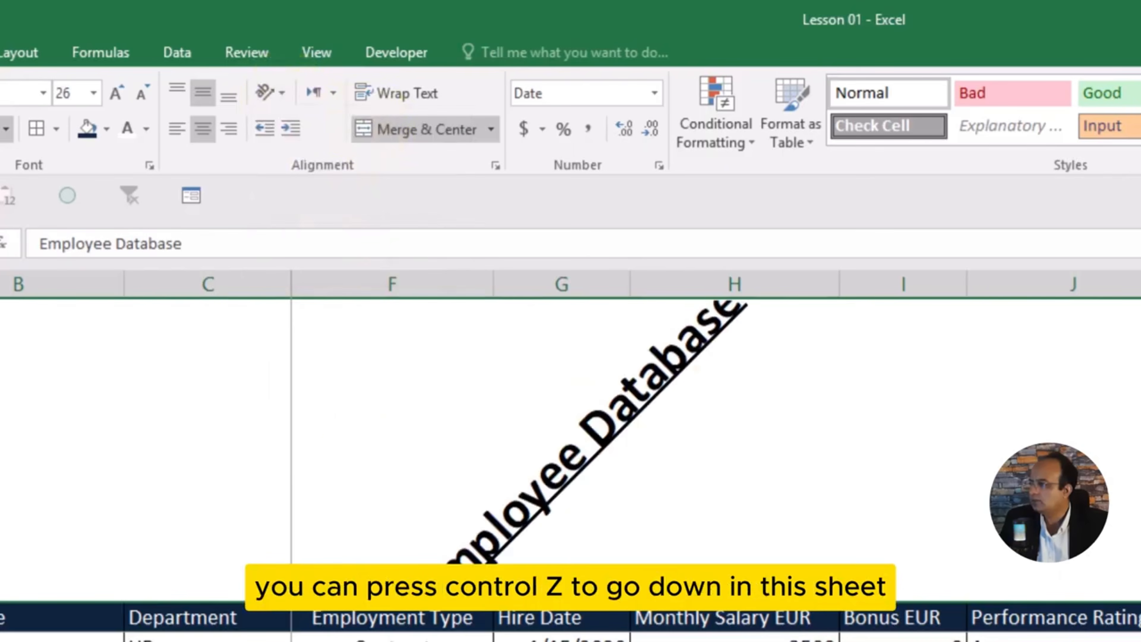
Step: Undo the title rotations and the row 1 height changes until the Employee Database title is horizontal in the shorter row
click(1138, 638)
key(ctrl+z)
key(ctrl+z)
key(ctrl+z)
key(ctrl+z)
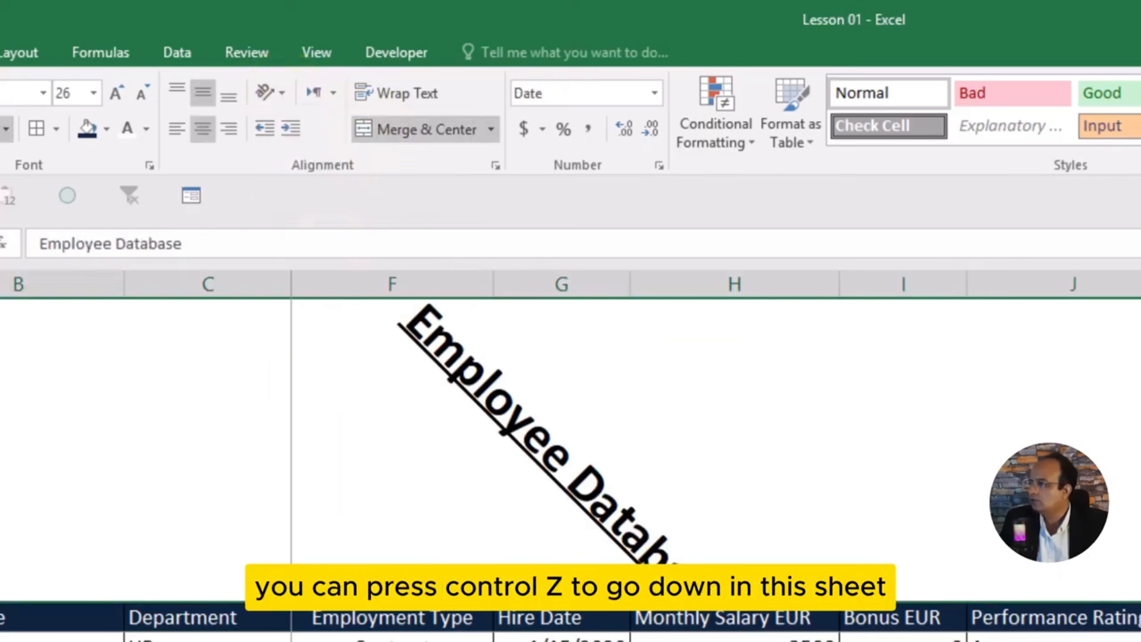
key(ctrl+z)
key(ctrl+z)
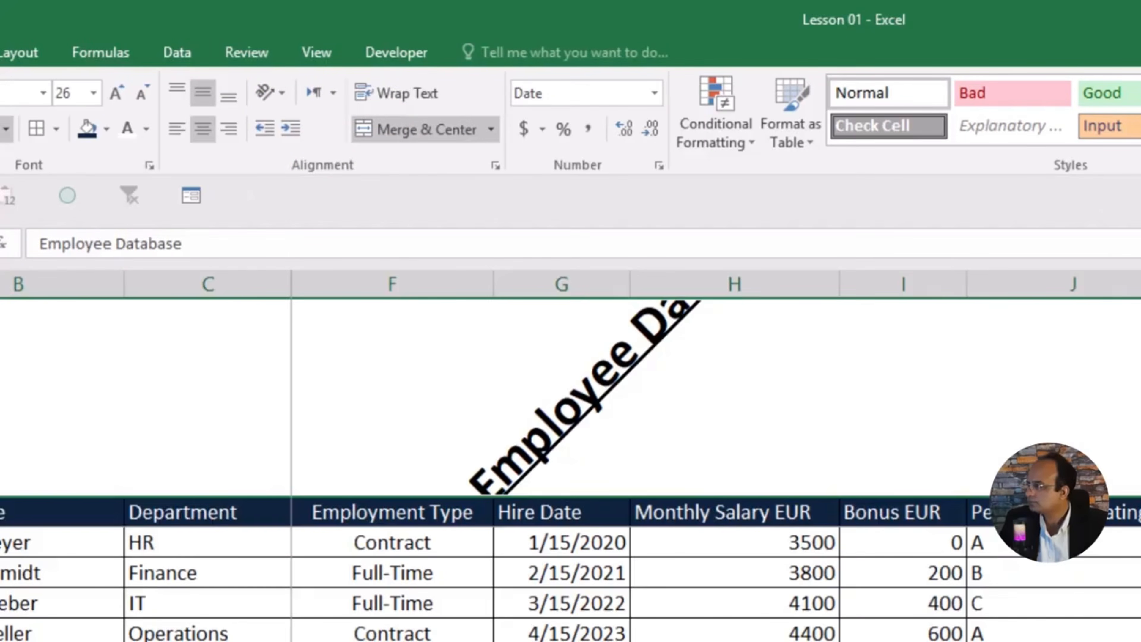
key(ctrl+z)
key(ctrl+z)
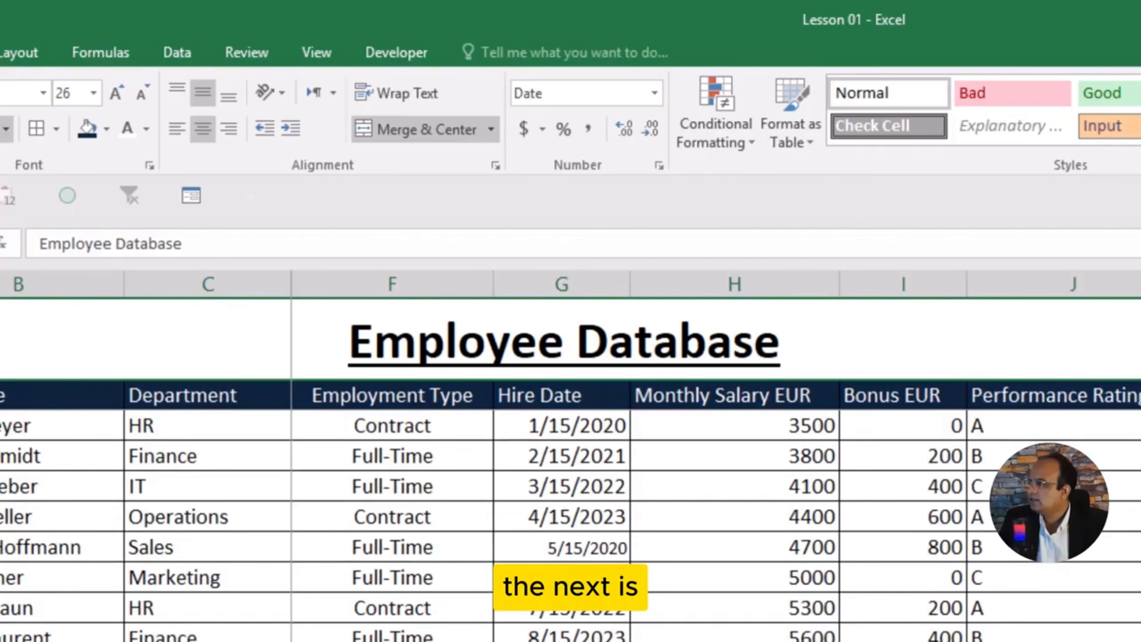
Step: Try increasing the indent of the HR entry in cell C3 three levels and decrease it back to the cell border
click(855, 641)
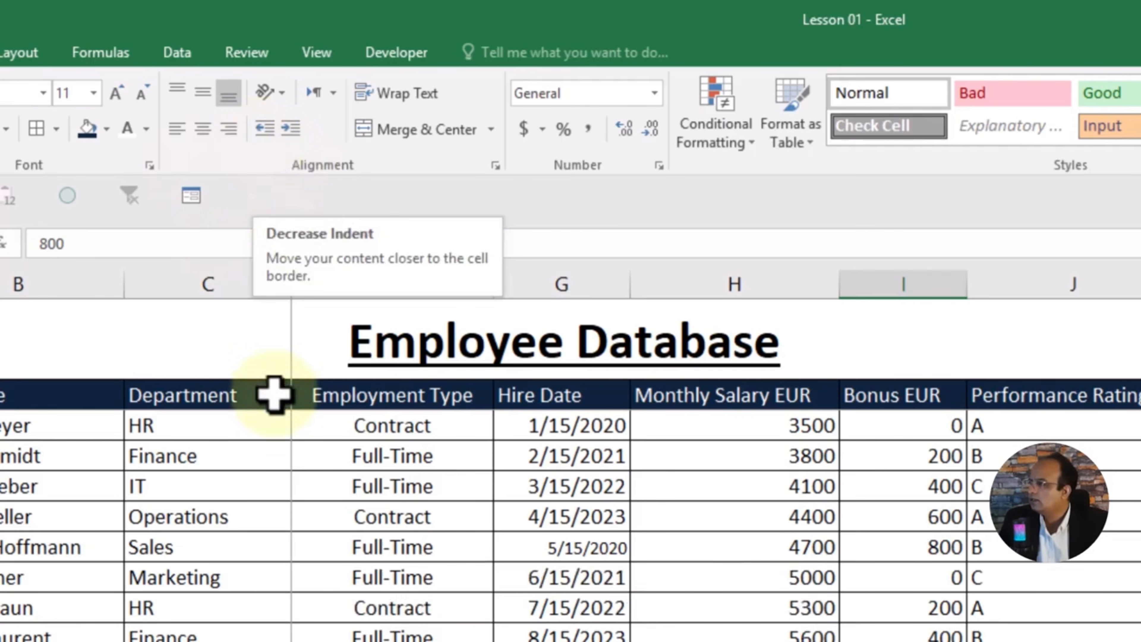
click(320, 477)
click(149, 431)
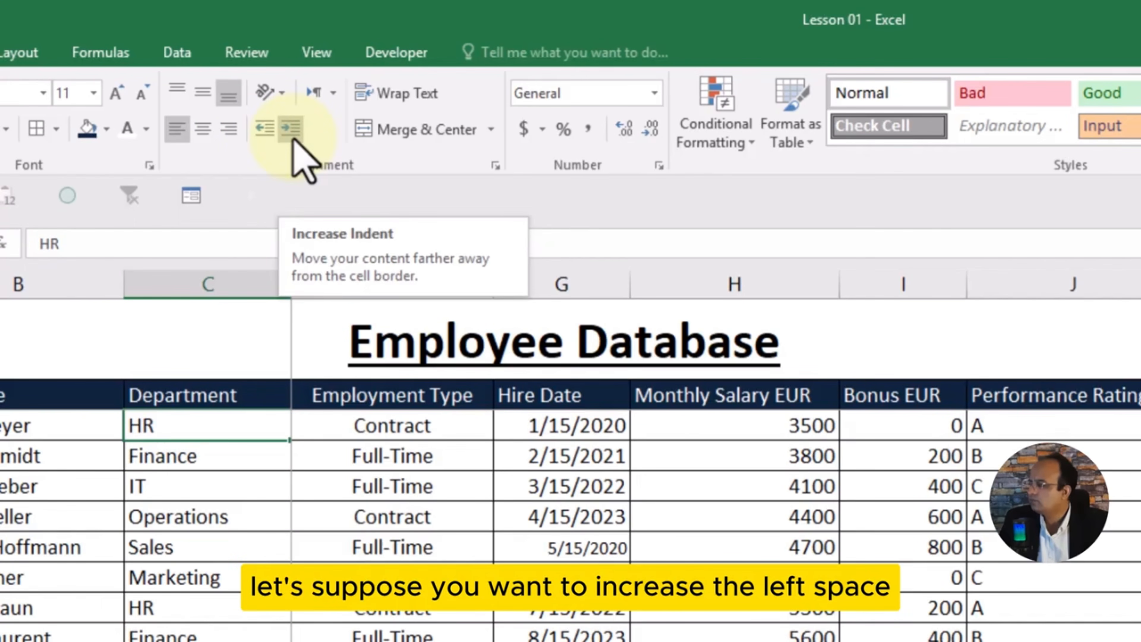
click(291, 131)
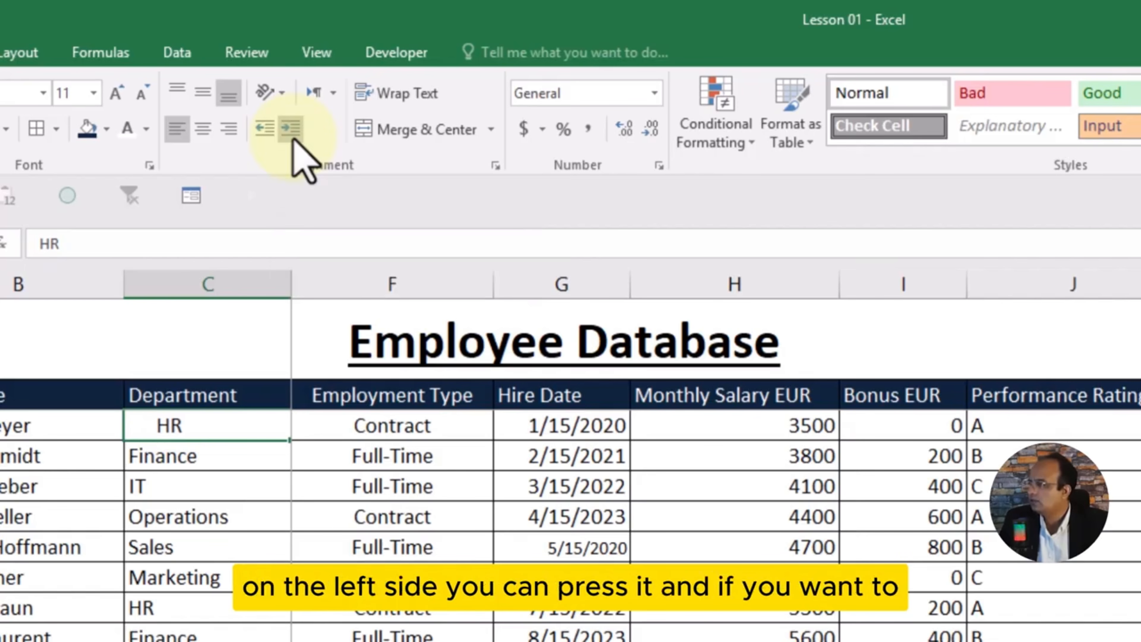
click(291, 131)
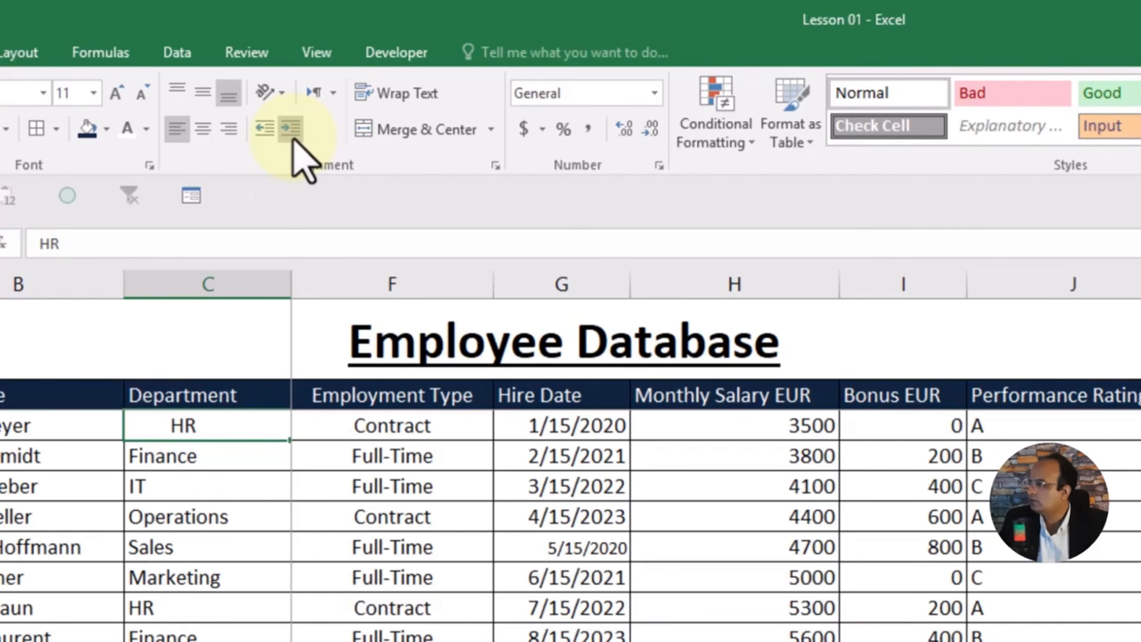
click(291, 131)
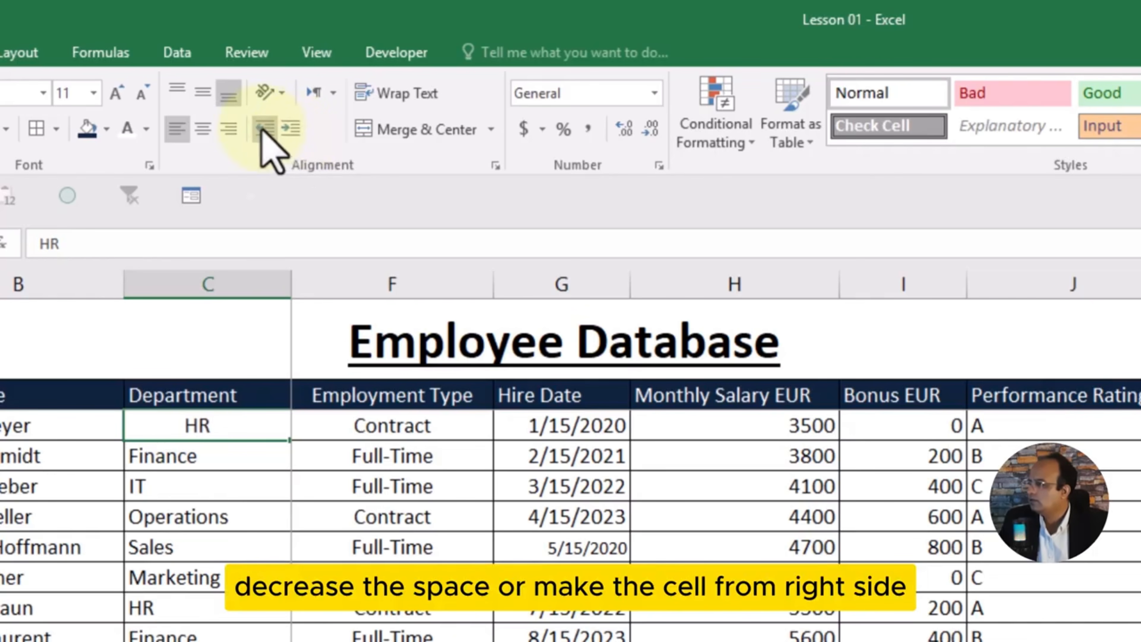
click(264, 129)
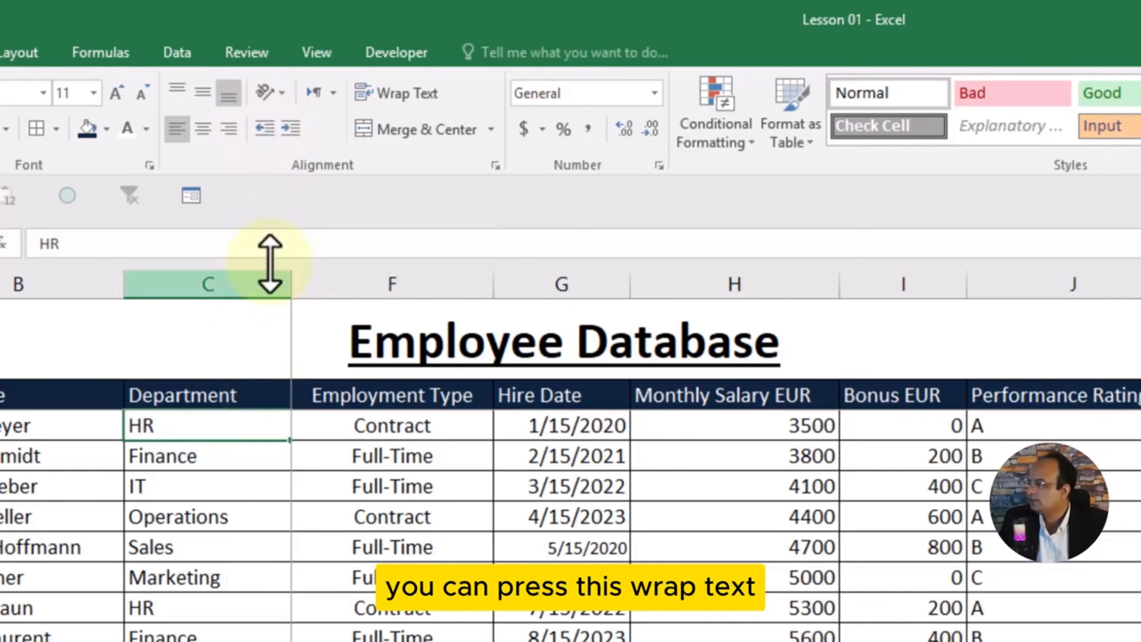
Step: Narrow column H and wrap the text of its Monthly Salary EUR header
click(380, 533)
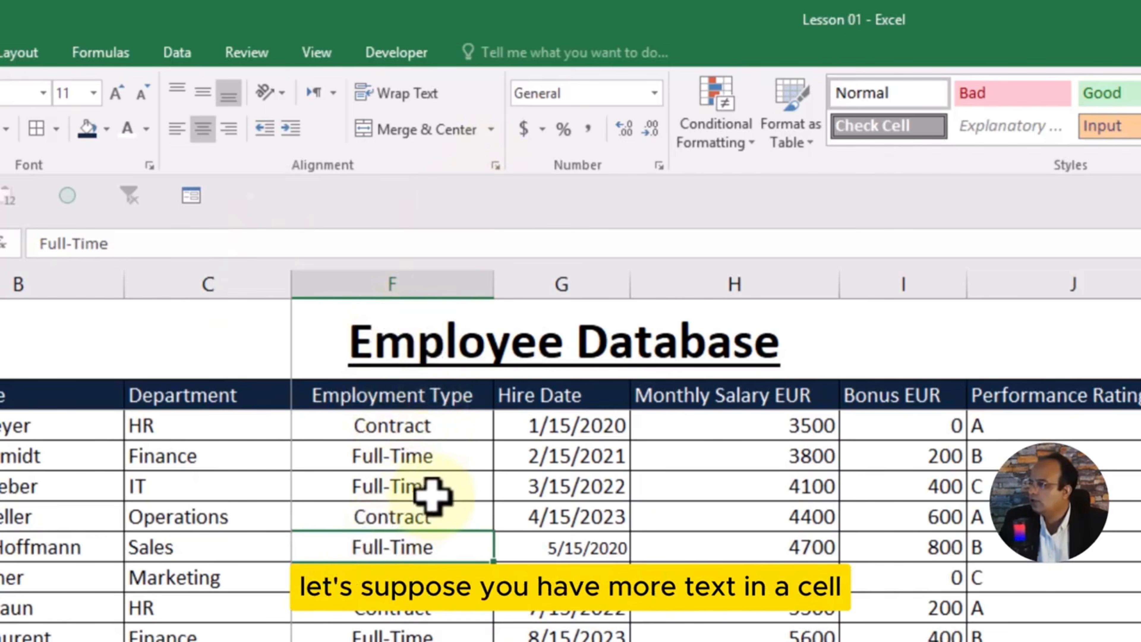
drag(843, 280, 725, 282)
click(667, 402)
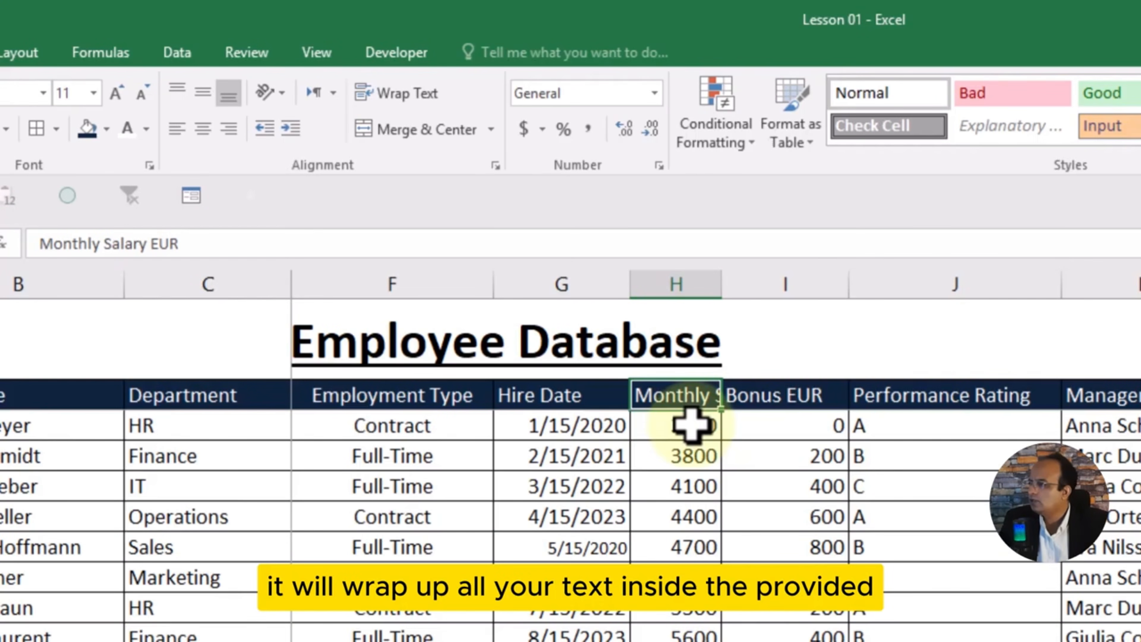
click(425, 100)
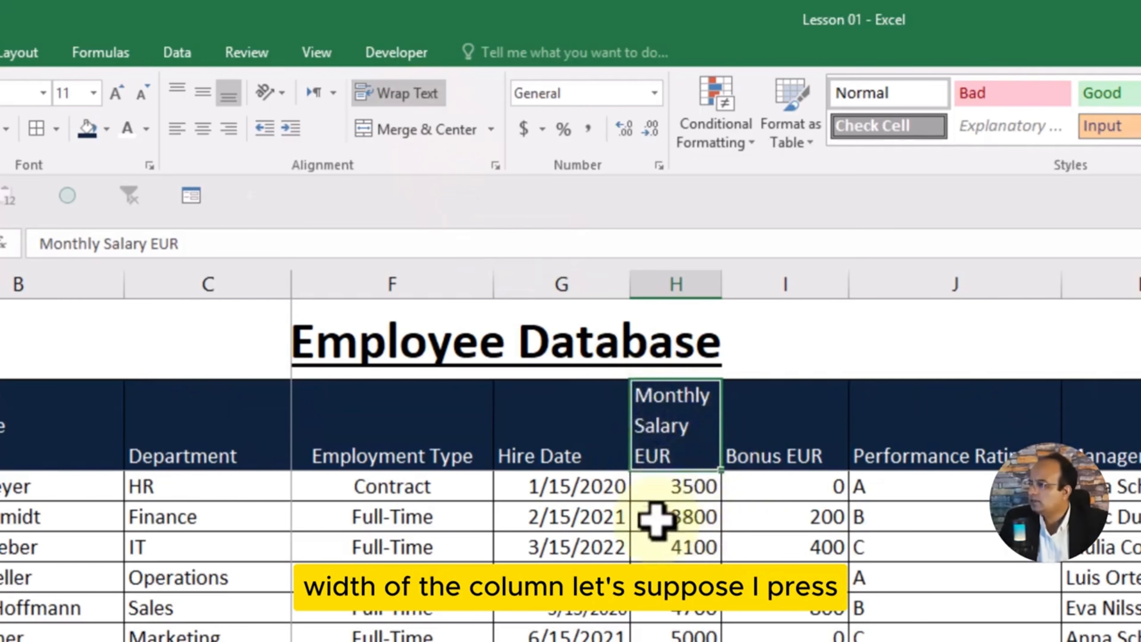
Step: Select all headers in row 2 starting from Employee ID and apply Wrap Text to them
click(682, 529)
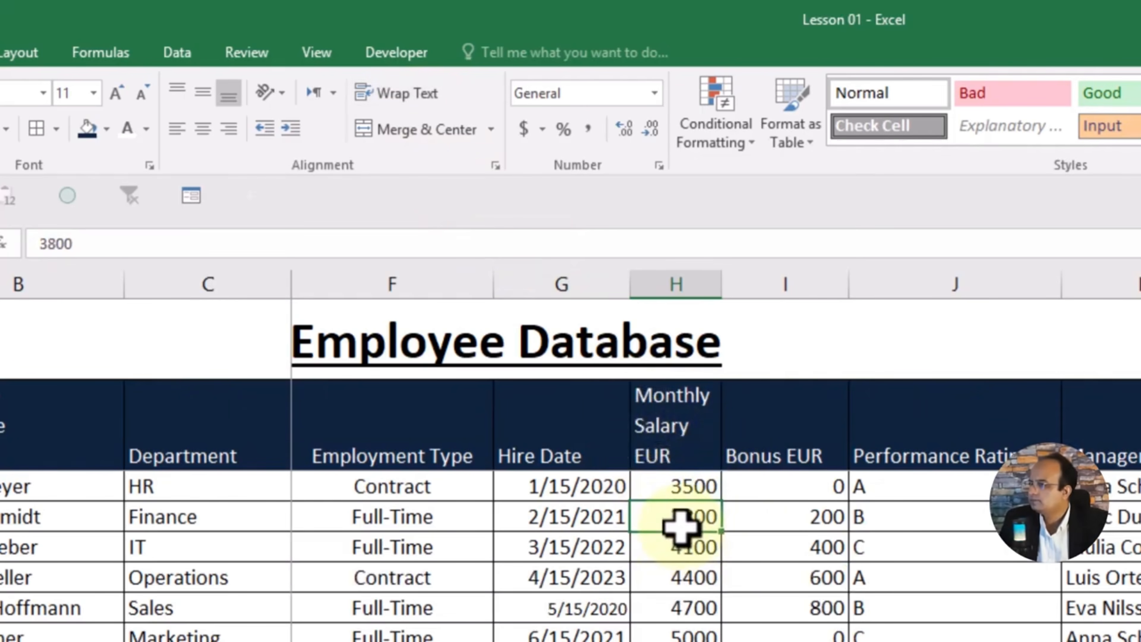
click(1, 431)
drag(1, 432, 1139, 441)
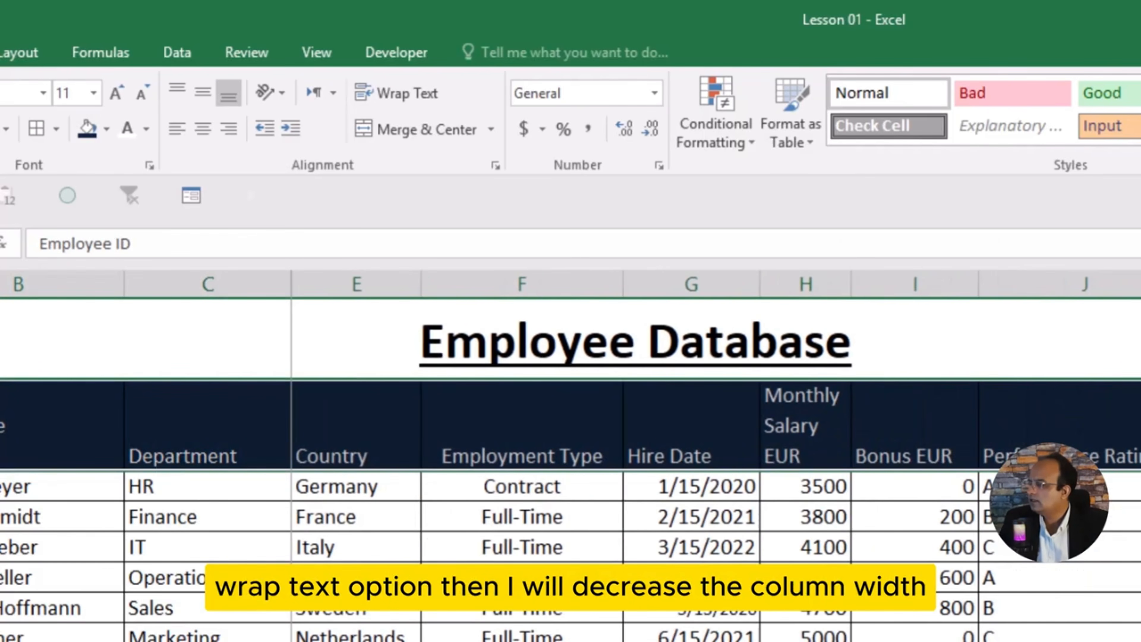
click(426, 92)
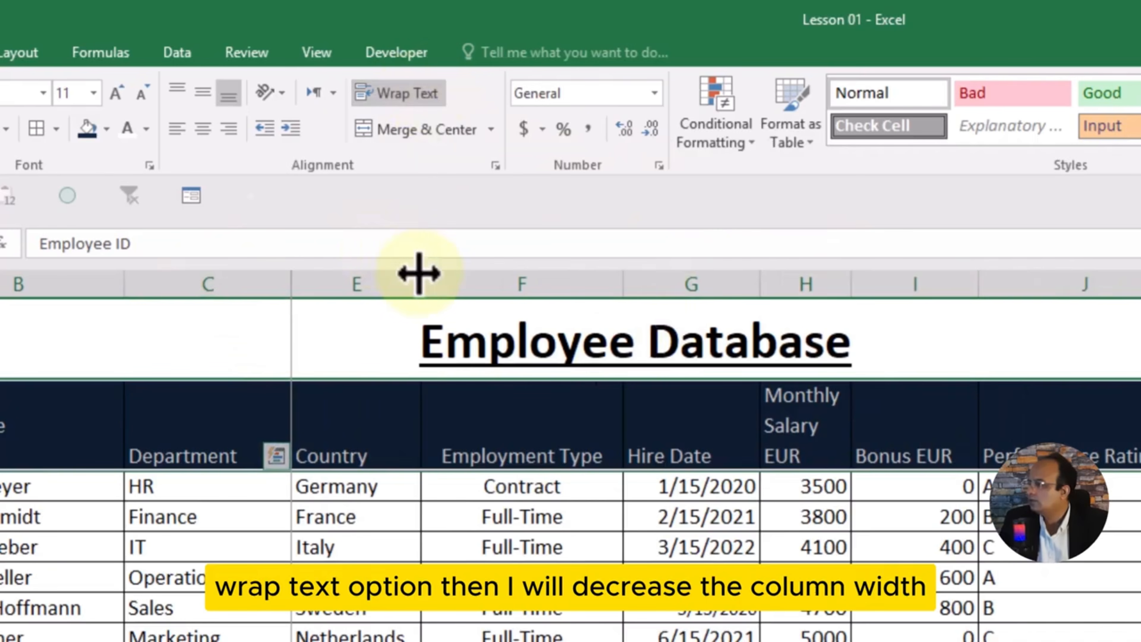
Step: Narrow the Full Name, Department, Country and Employment Type columns to fit their wrapped headers in less space
drag(416, 274, 153, 284)
click(103, 487)
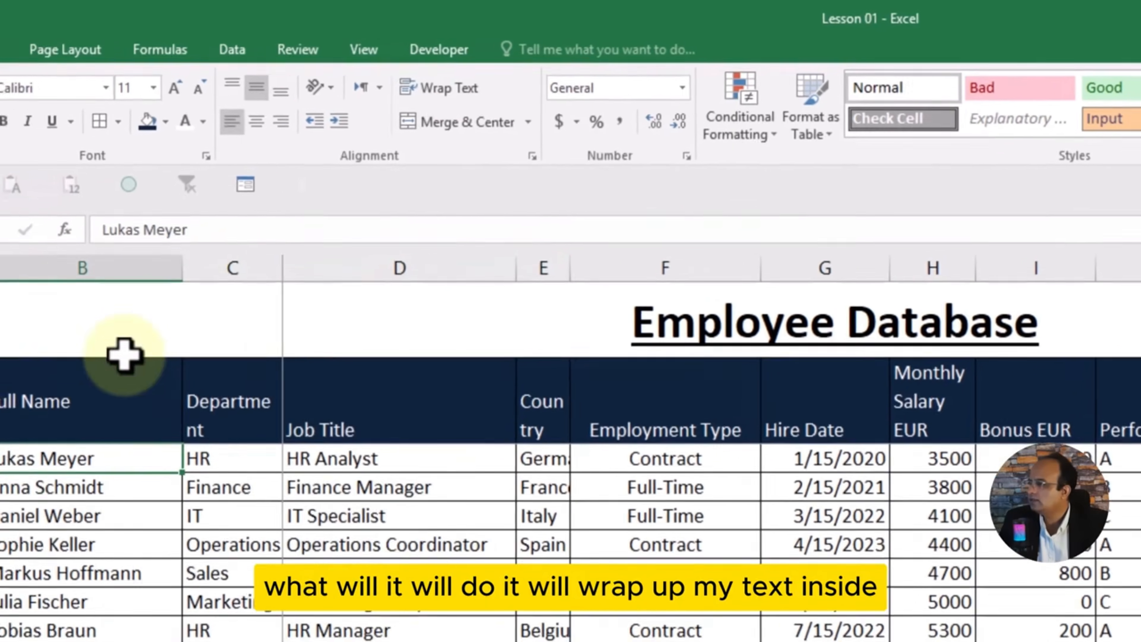
drag(278, 241, 237, 241)
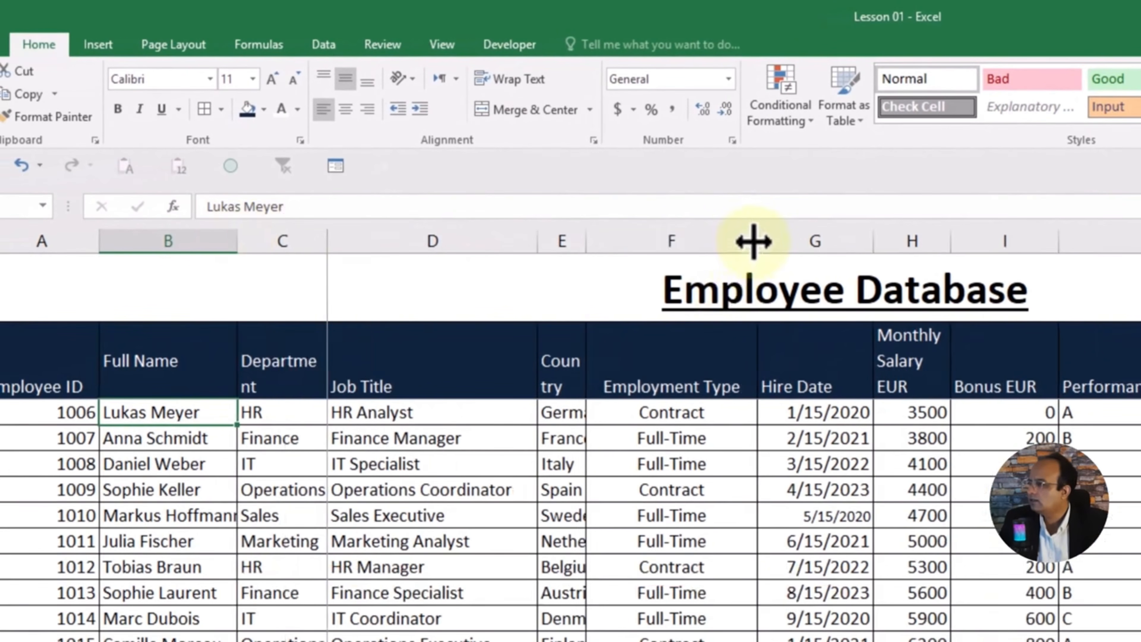
drag(758, 241, 671, 242)
Step: Turn Wrap Text off and on again for the Employment Type header and narrow column F slightly
click(624, 363)
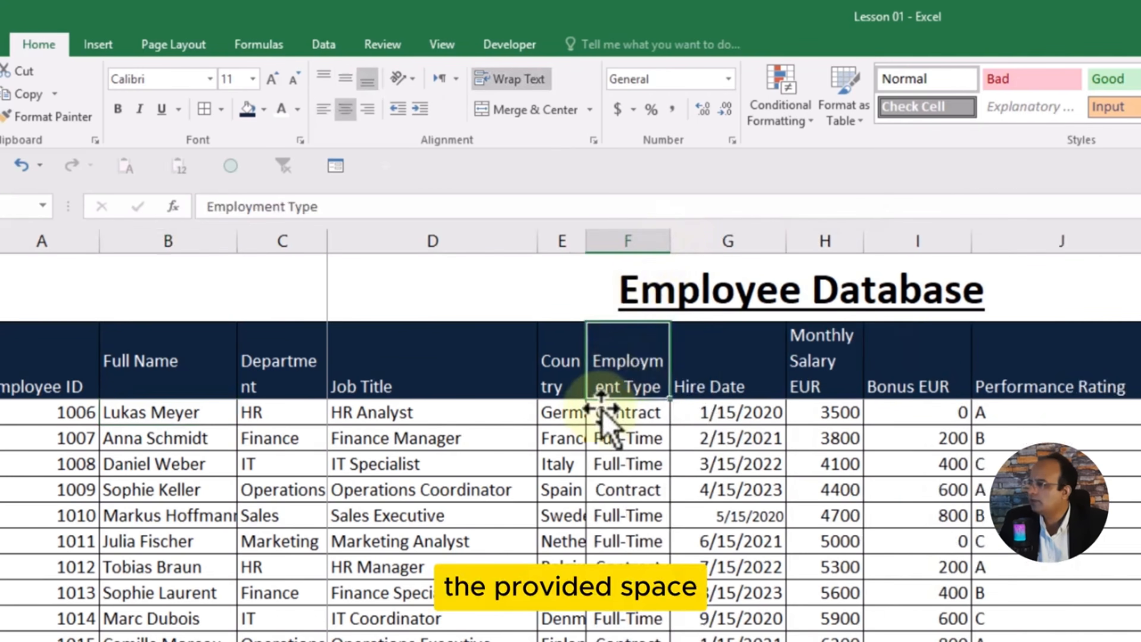
click(517, 81)
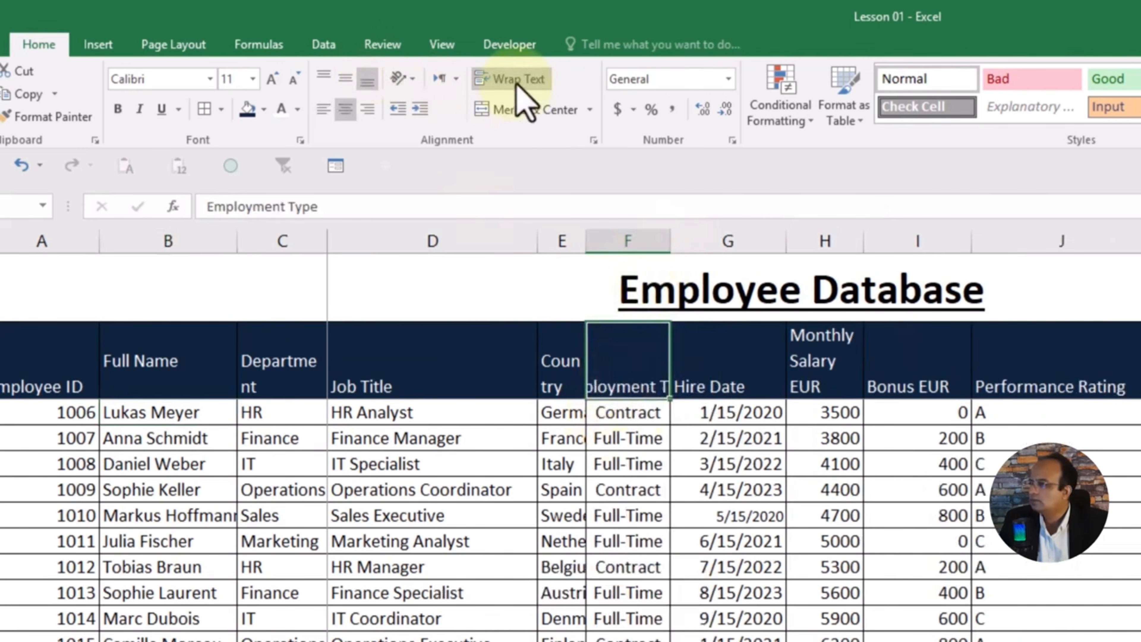
drag(670, 238, 664, 238)
Step: Narrow column J so the Performance Rating header wraps onto two lines
click(1084, 369)
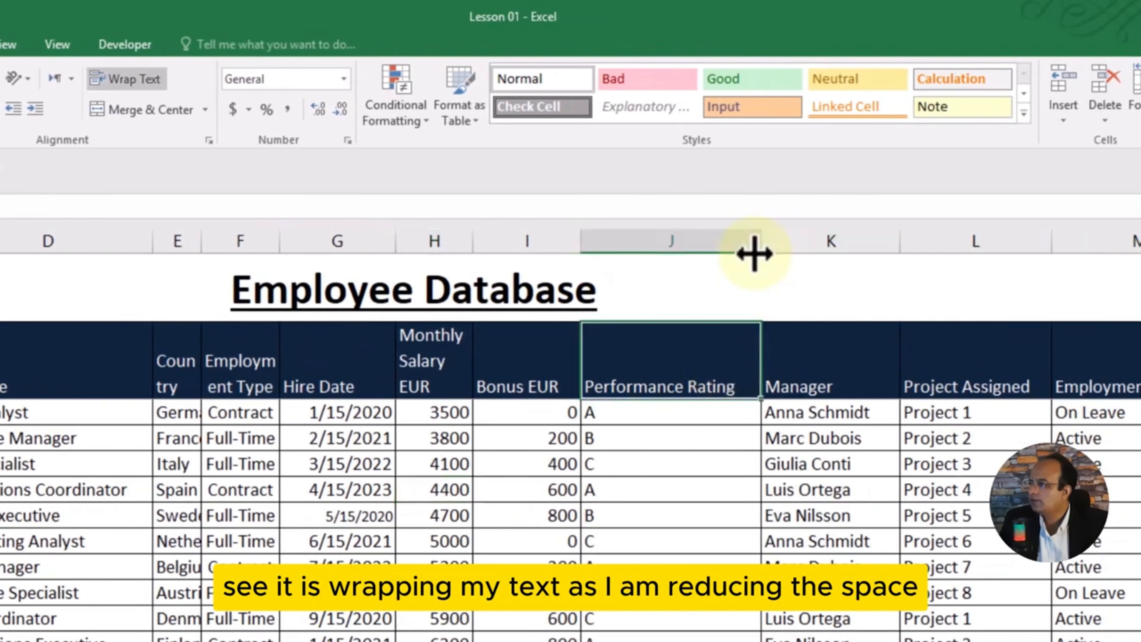
drag(1123, 242, 1122, 241)
drag(758, 241, 674, 239)
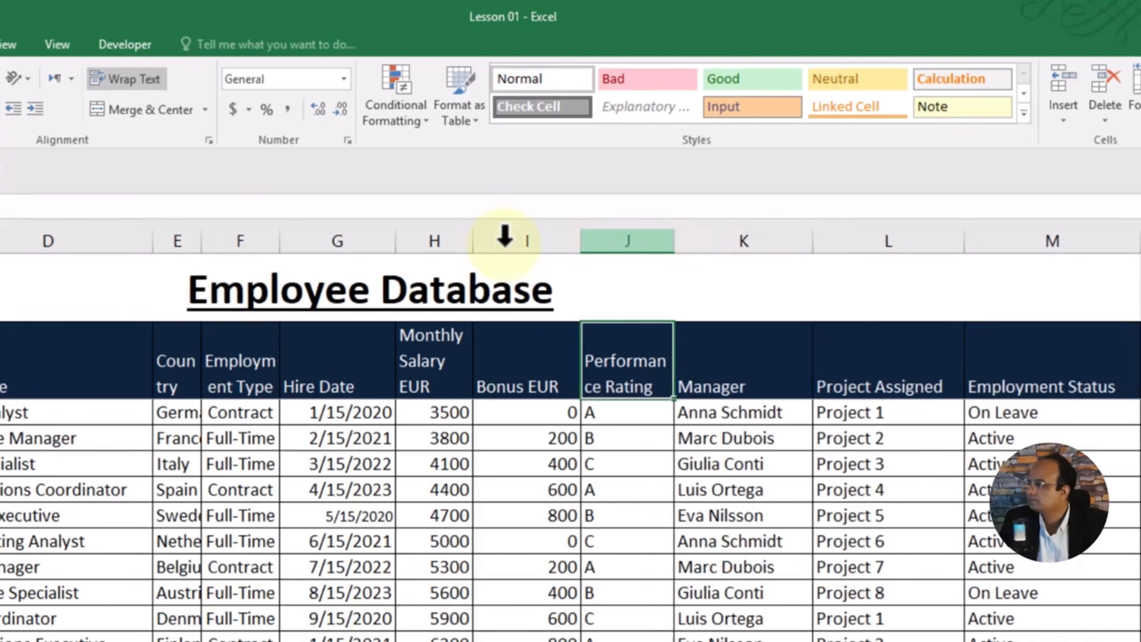
Step: Remove Wrap Text from all headers in row 2 and AutoFit the column widths to the header text
click(489, 517)
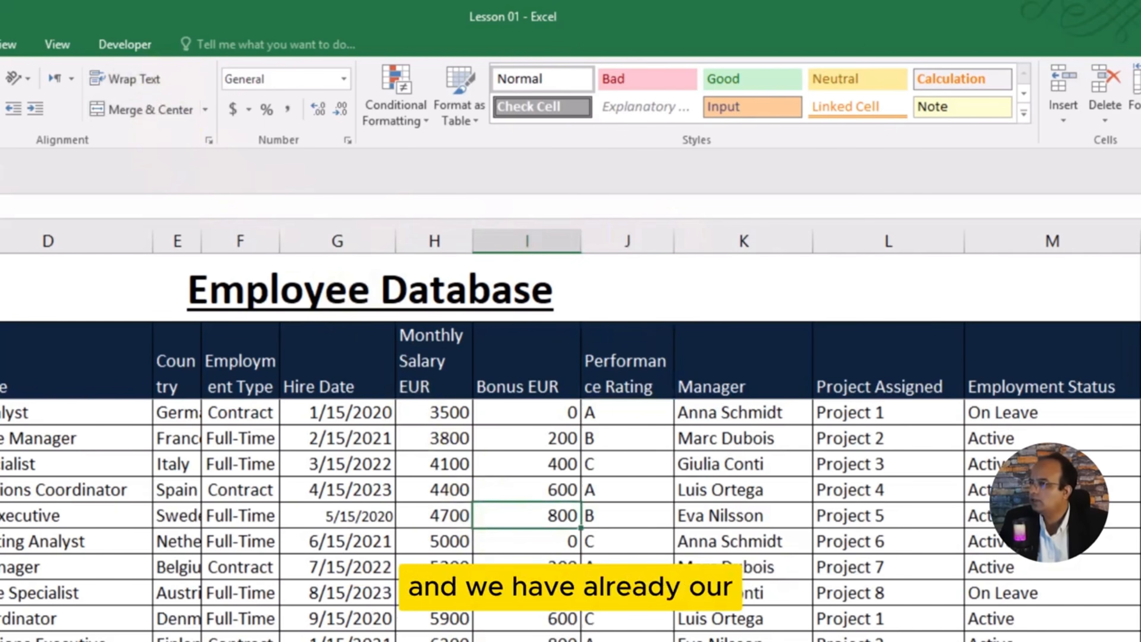
drag(3, 373, 1048, 360)
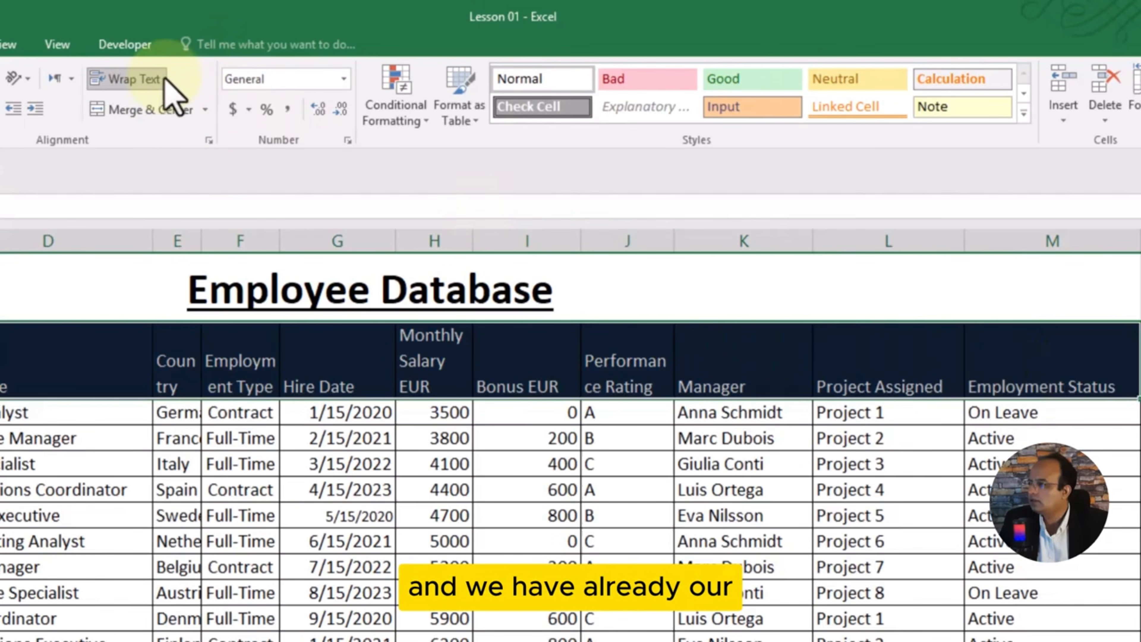
click(155, 81)
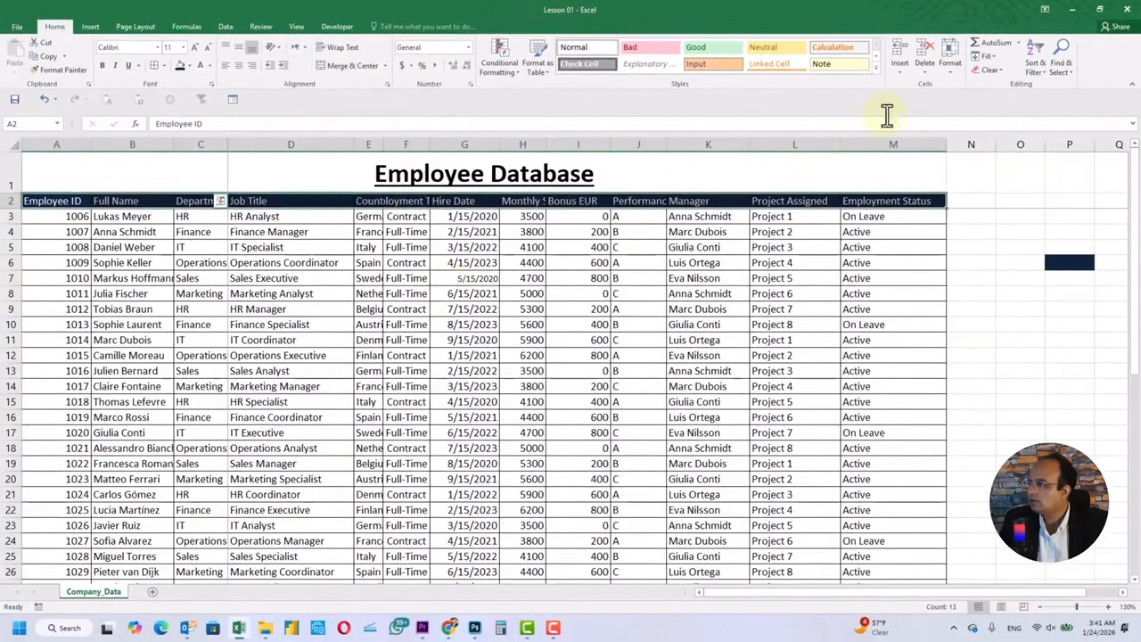
click(956, 69)
click(976, 145)
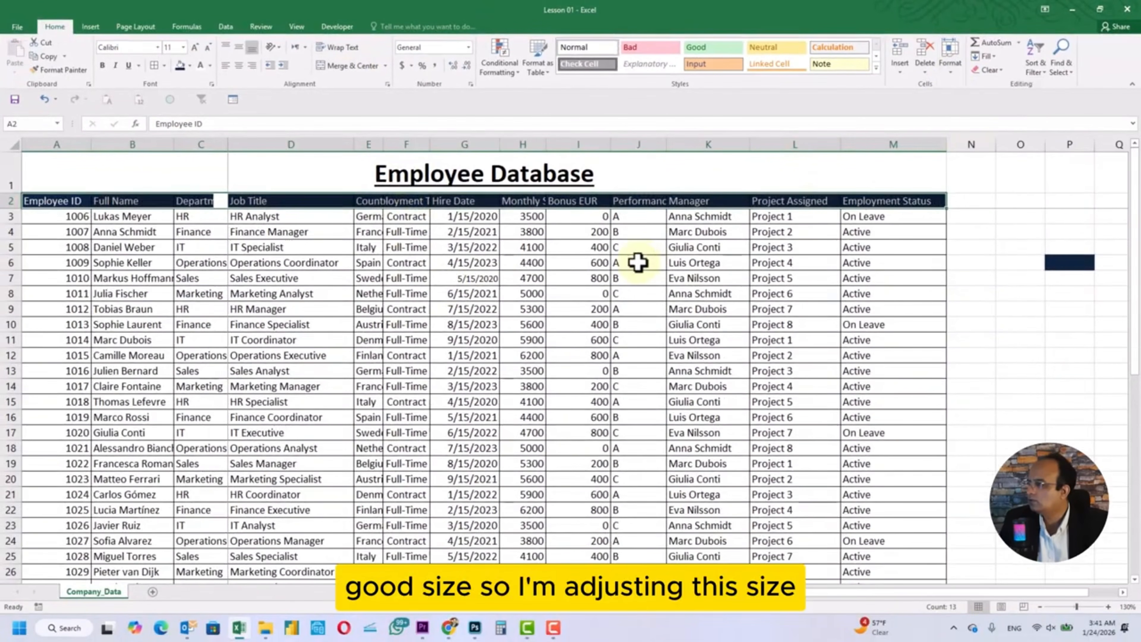
Step: AutoFit the Country, Job Title, Full Name and Manager columns so their full entries fit
click(635, 263)
double_click(435, 142)
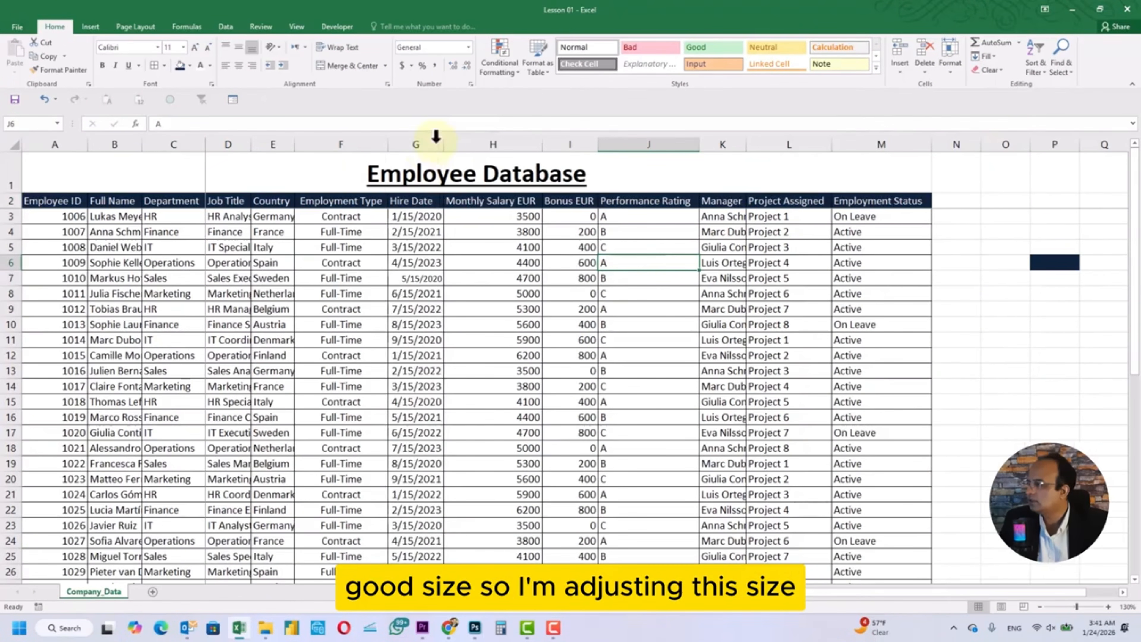
click(399, 297)
double_click(295, 143)
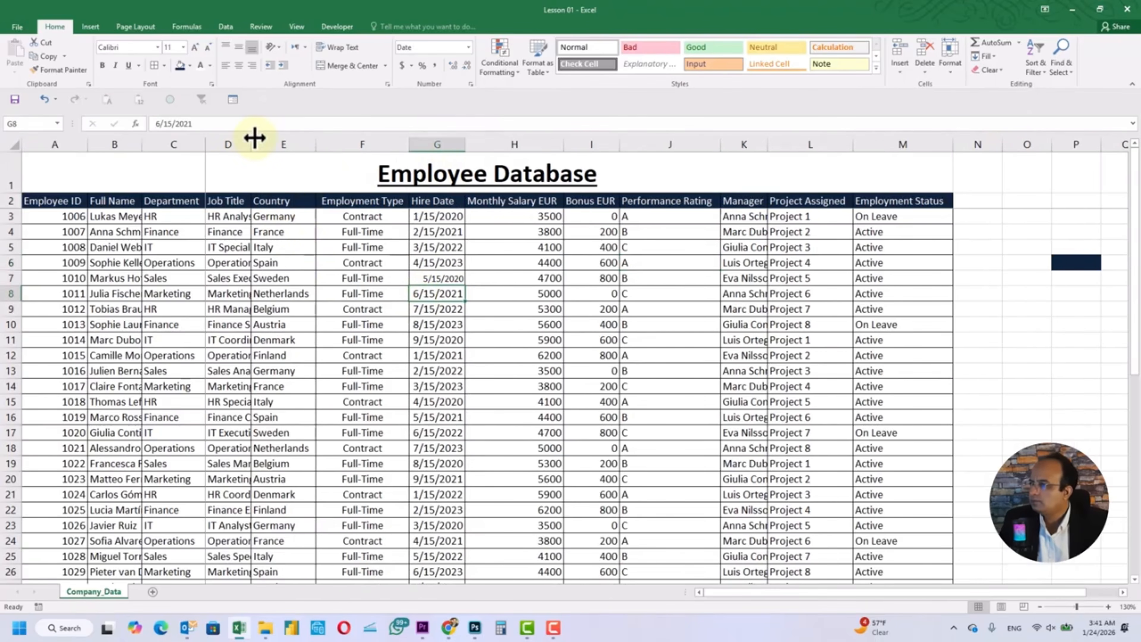
double_click(251, 143)
click(209, 133)
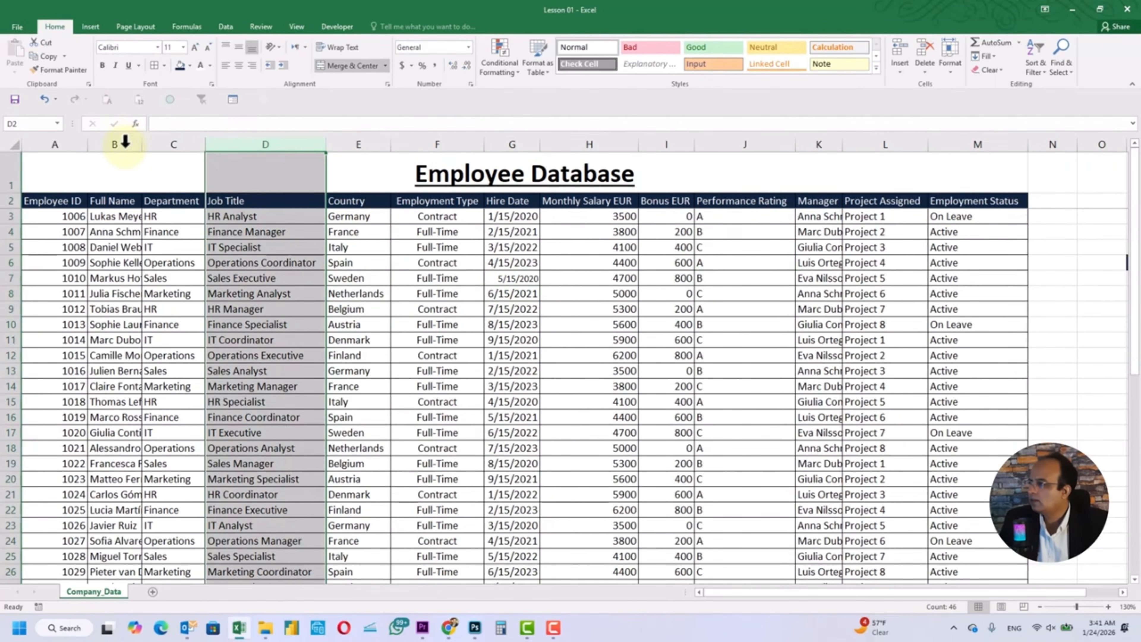
double_click(141, 145)
click(740, 353)
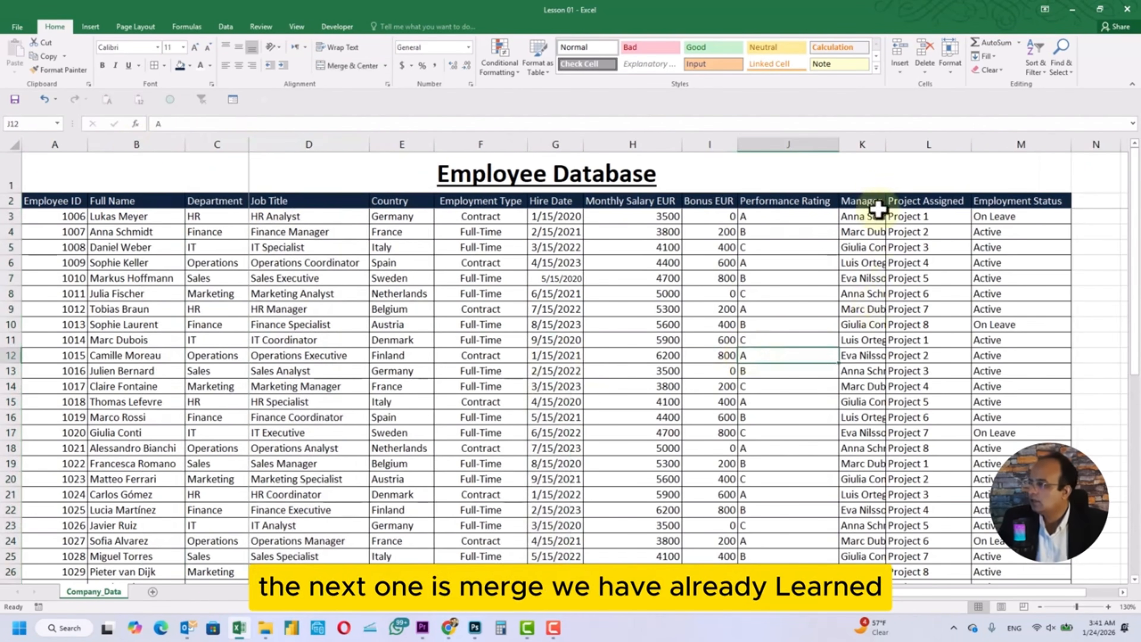
double_click(882, 142)
click(727, 307)
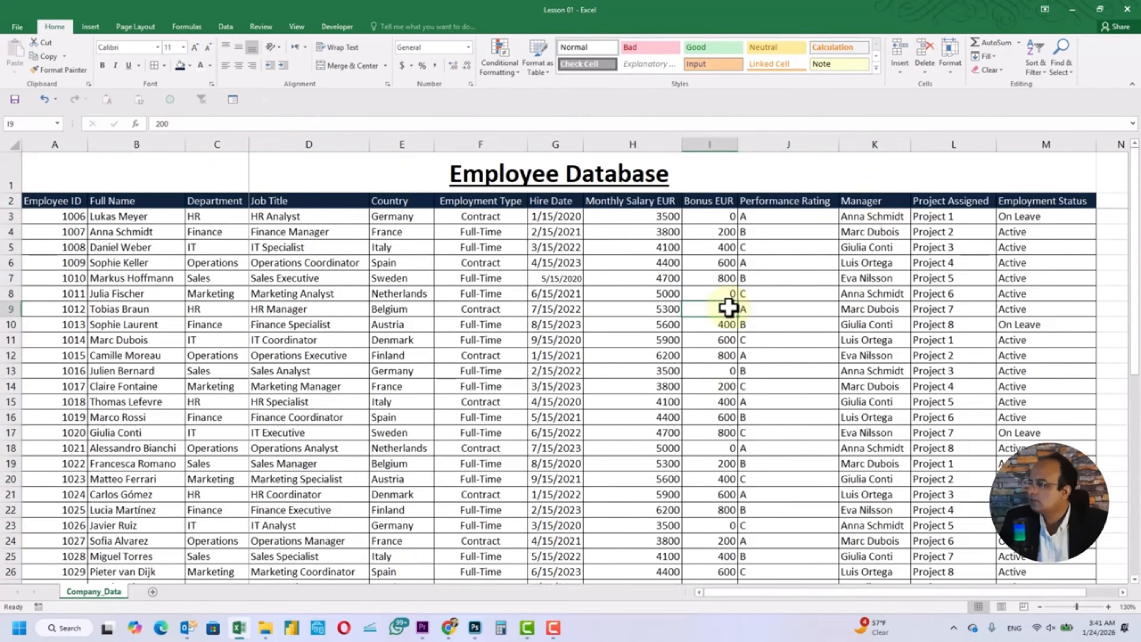
Step: Examine the Merge & Center options, including Merge Across, for the merged Employee Database title row
click(395, 201)
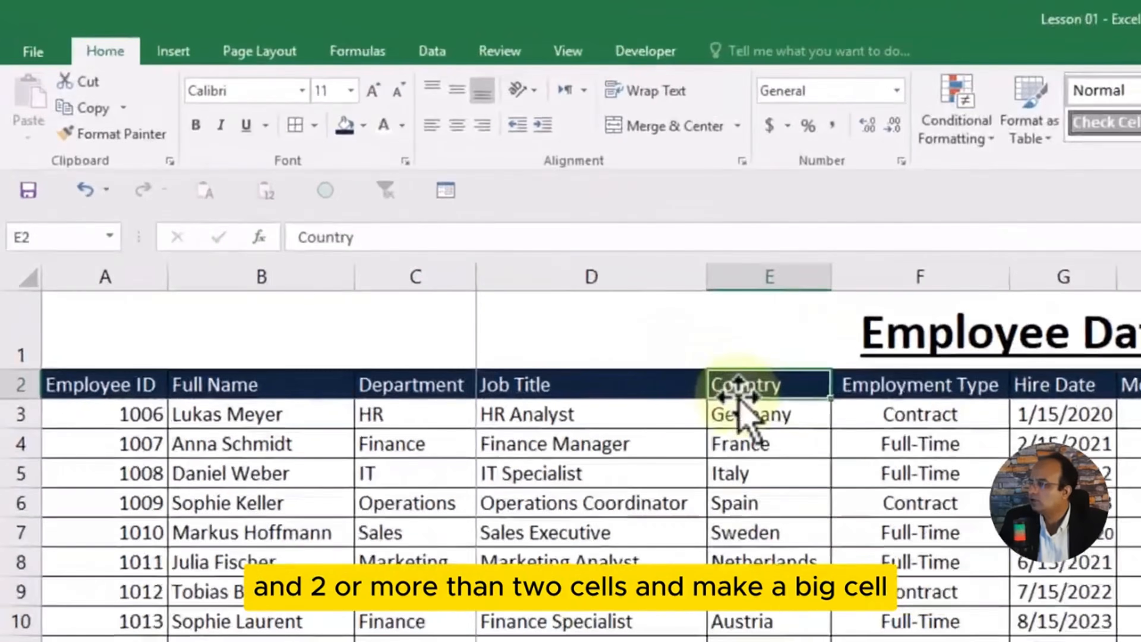
click(404, 246)
click(844, 382)
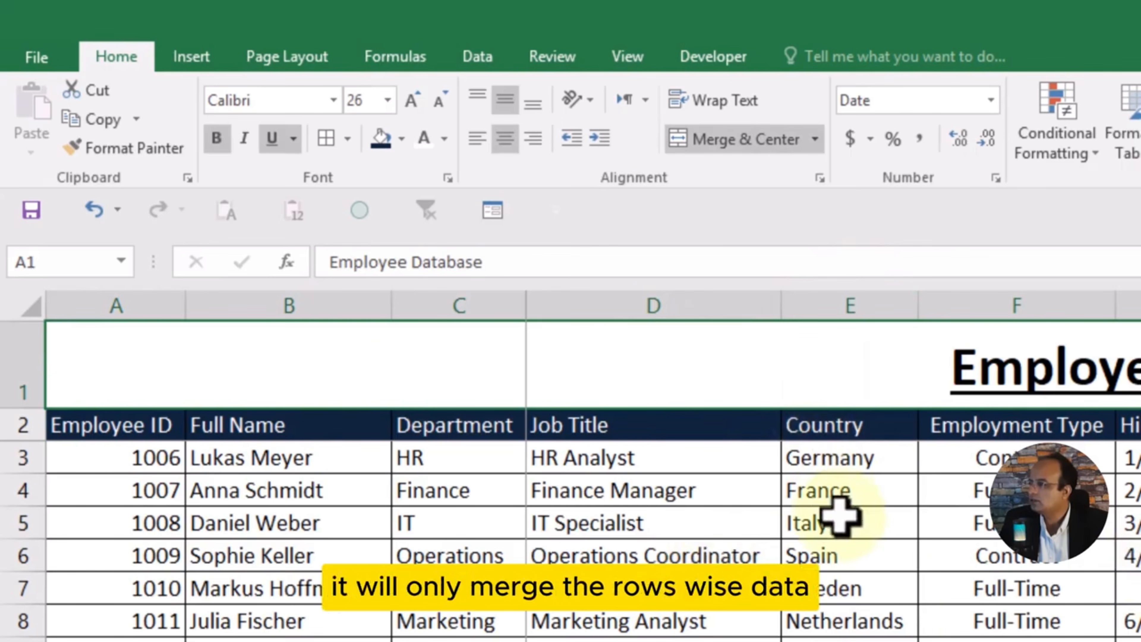
click(814, 139)
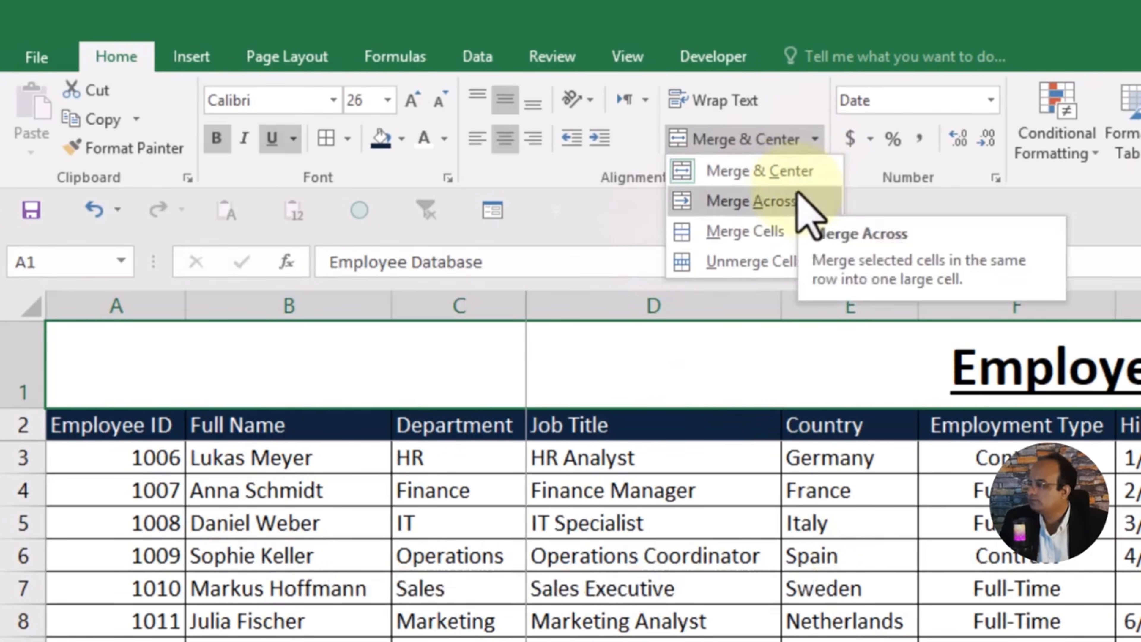
click(756, 551)
click(647, 522)
click(633, 640)
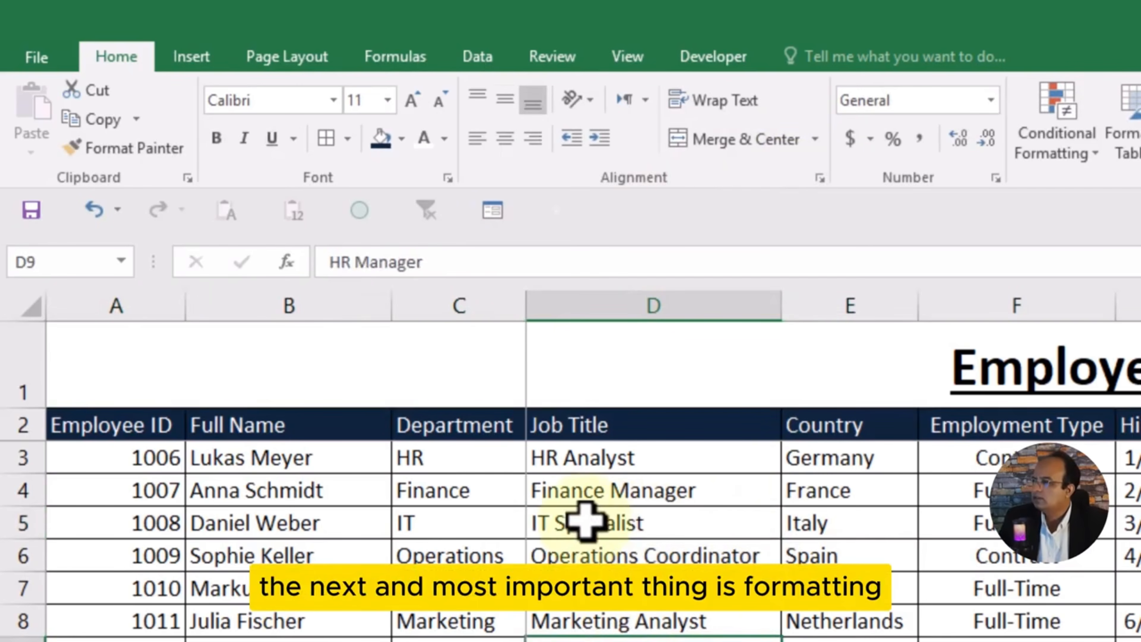
drag(586, 522, 853, 641)
click(1006, 641)
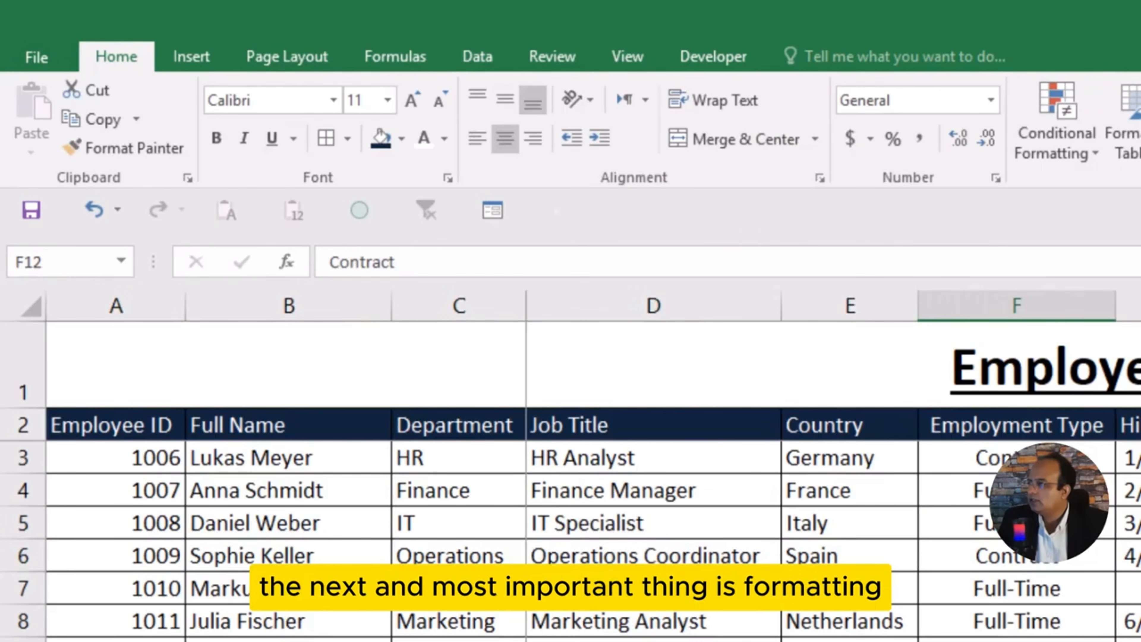
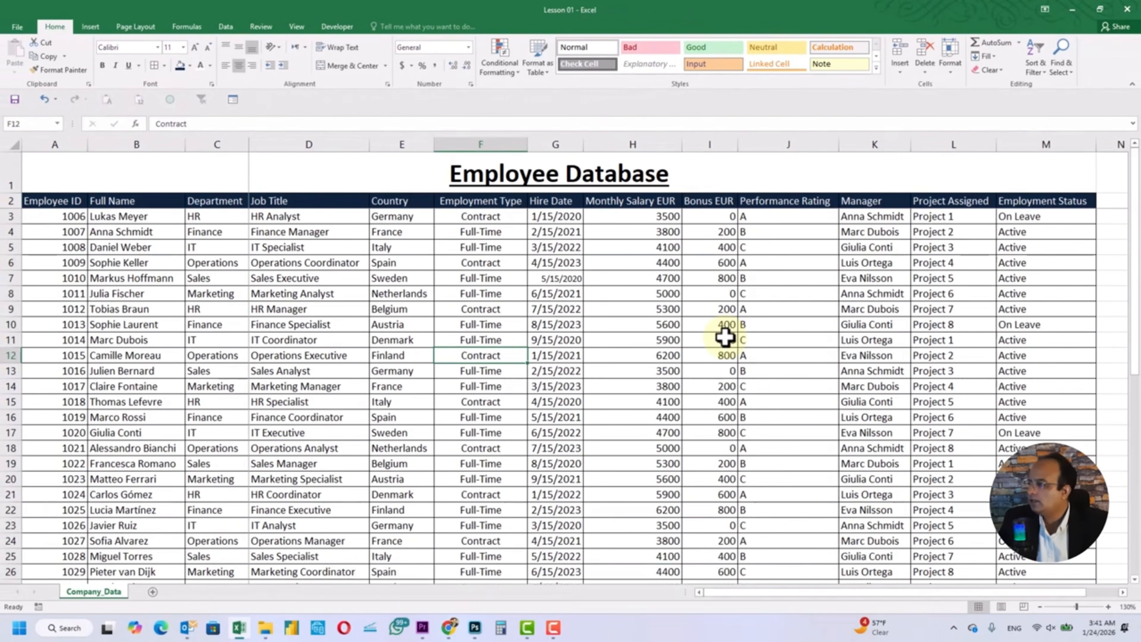
Step: Compare the text fields Full Name, Department, Job Title and Country with the numeric fields Monthly Salary EUR and Bonus EUR
click(118, 215)
click(203, 215)
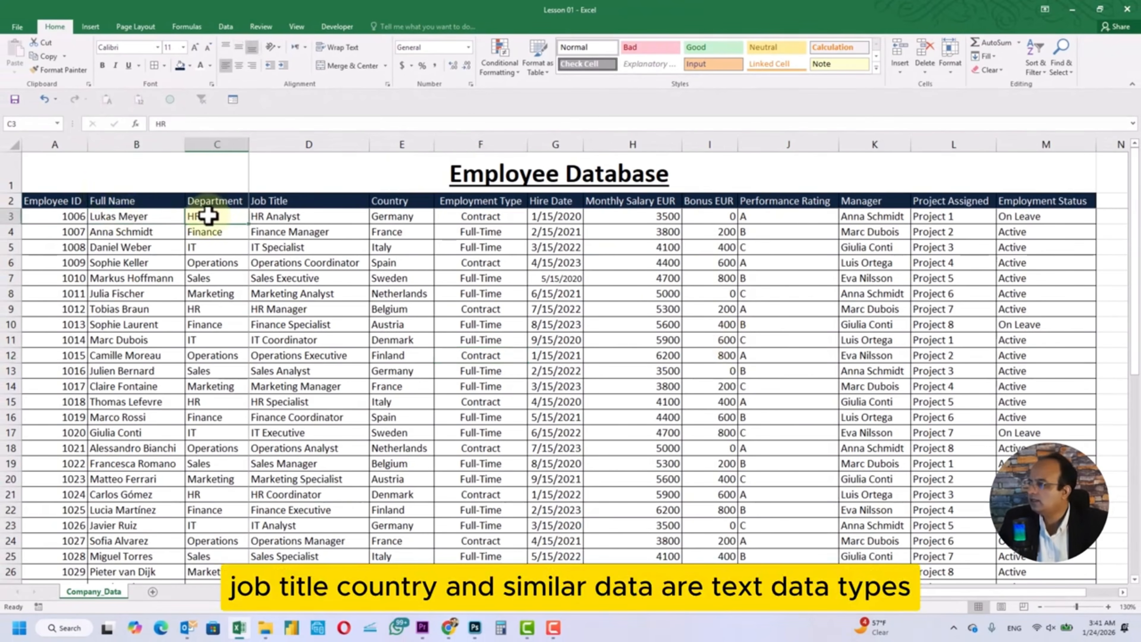
click(311, 219)
click(395, 215)
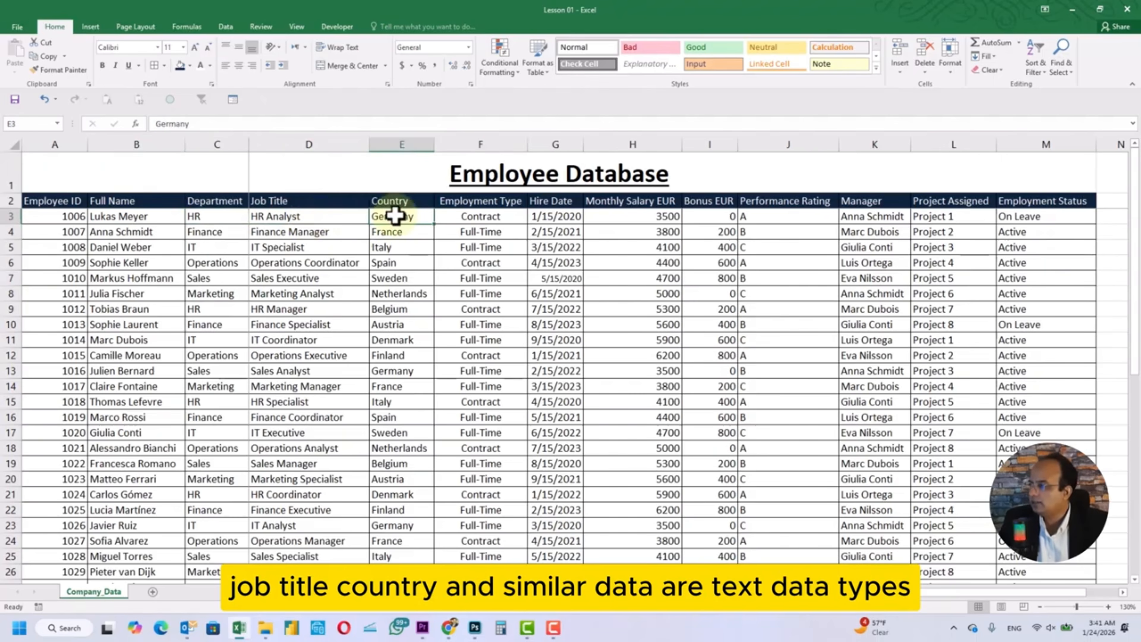
click(442, 361)
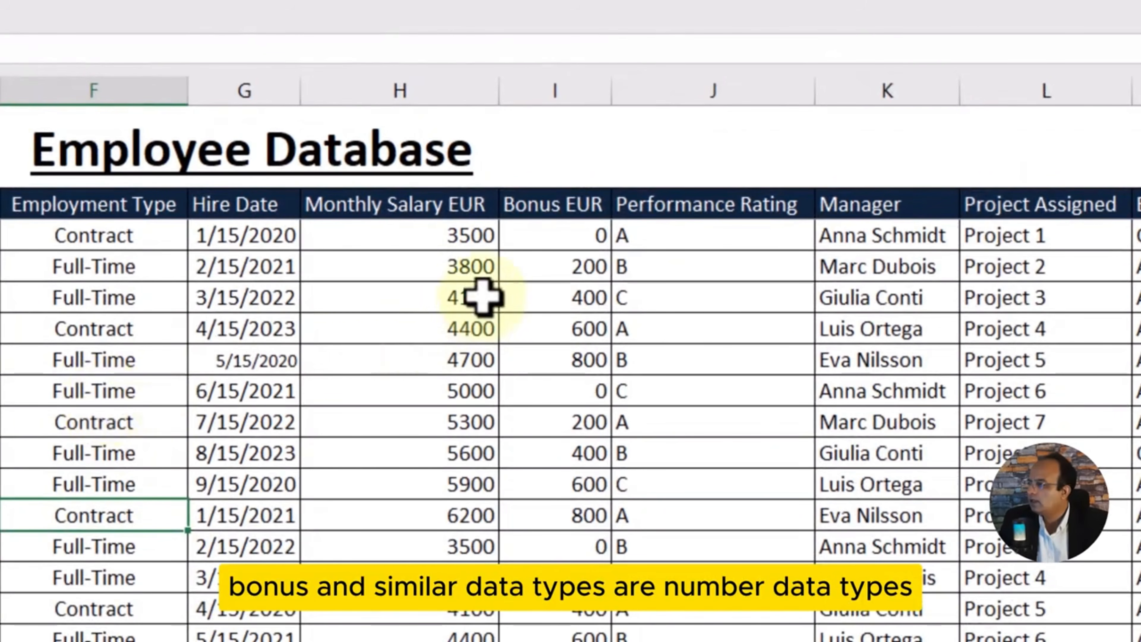
click(429, 243)
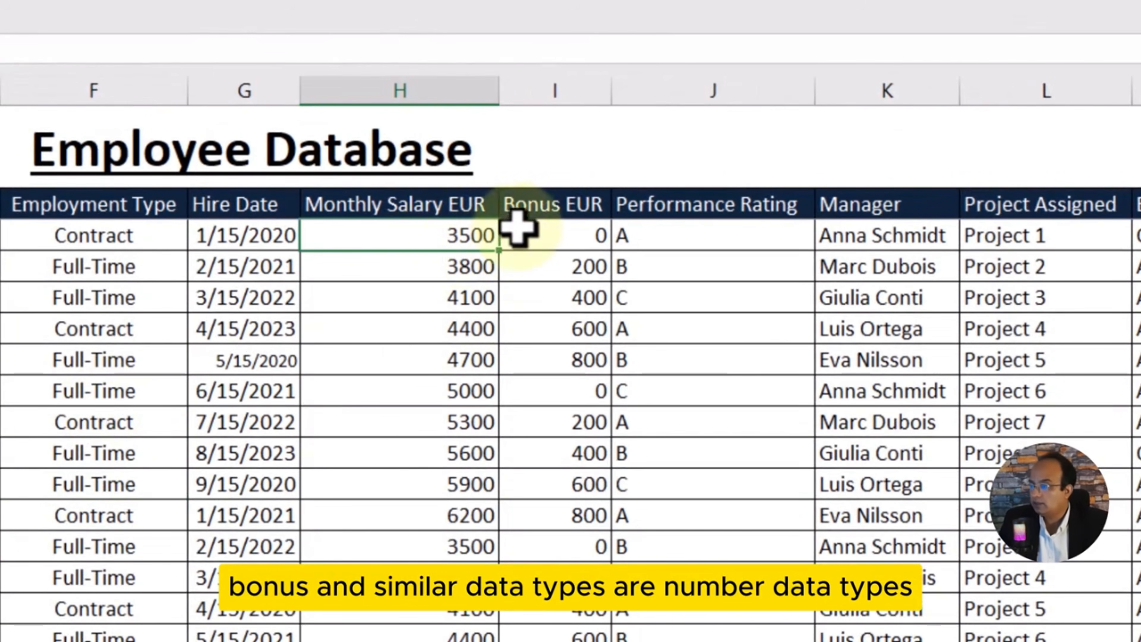
click(541, 225)
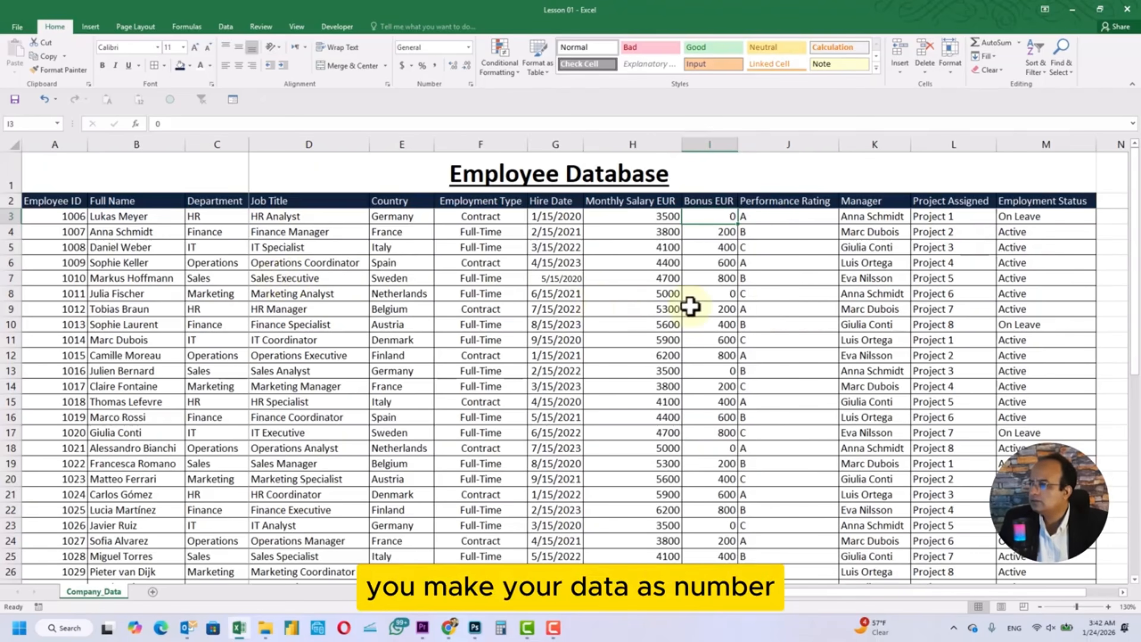
click(762, 307)
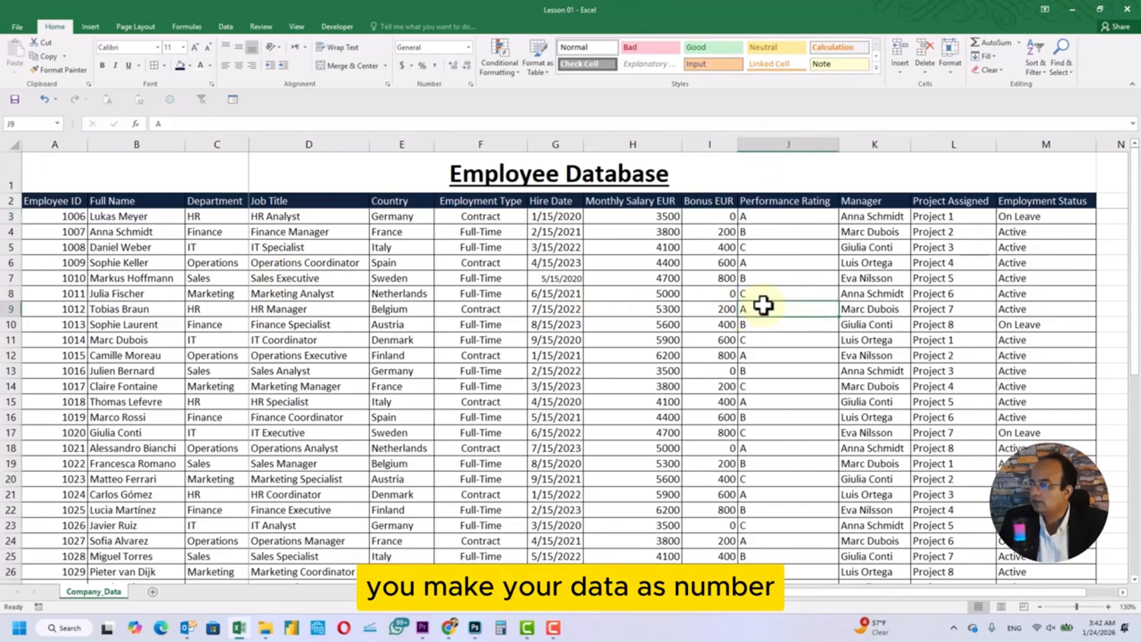
click(652, 273)
click(714, 278)
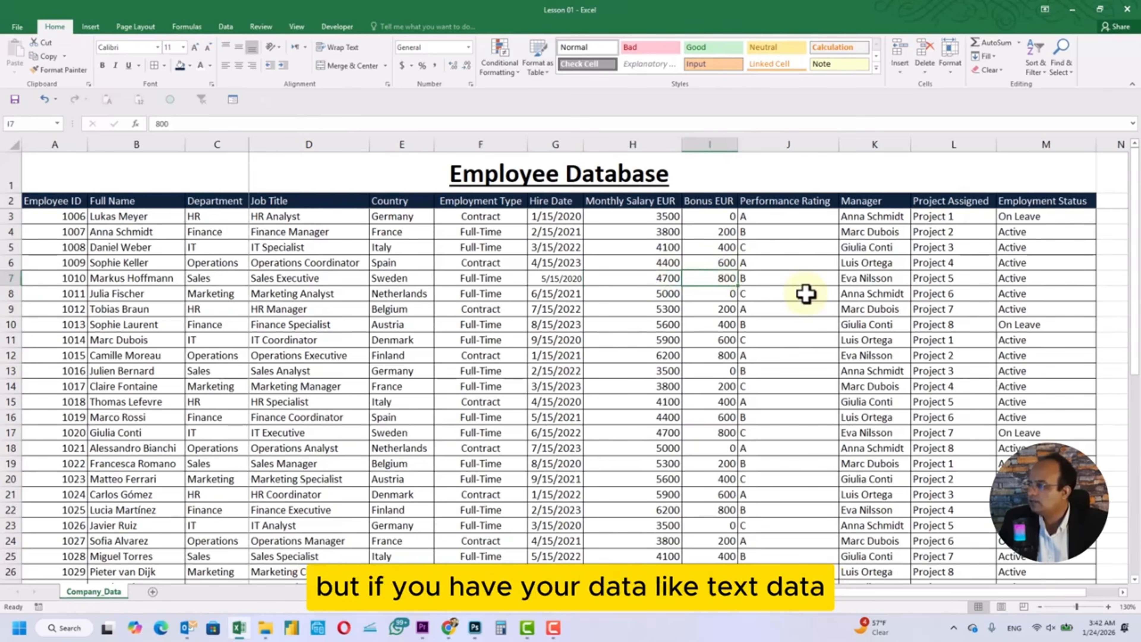
Step: Examine the text entries in the Full Name, Department, Job Title and Country columns in rows 7 to 11
click(323, 280)
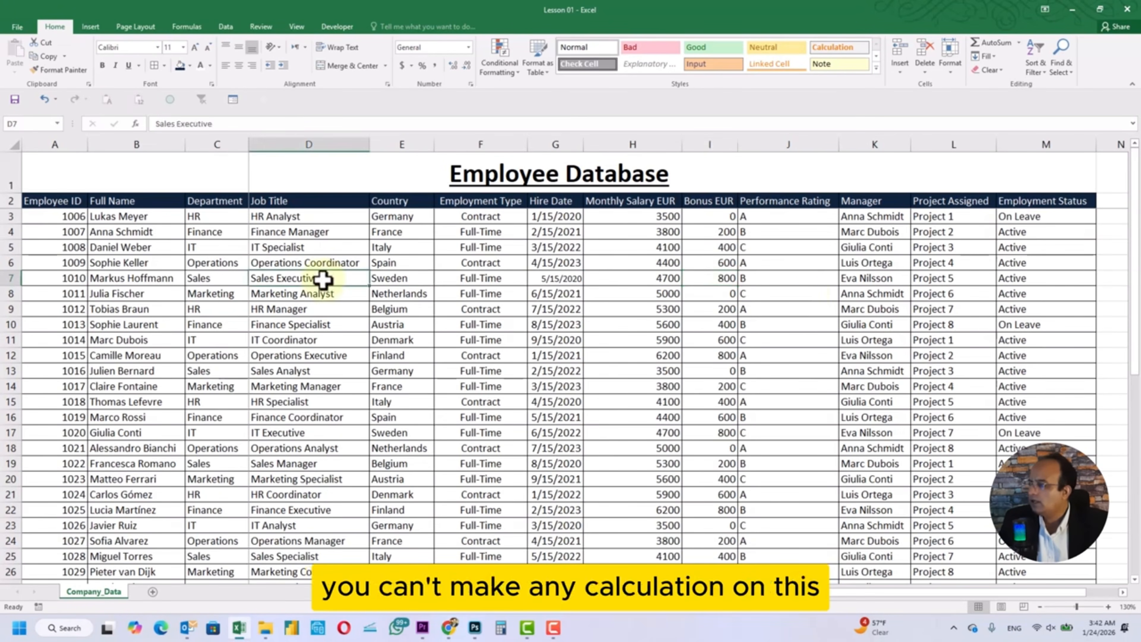
click(208, 274)
click(146, 275)
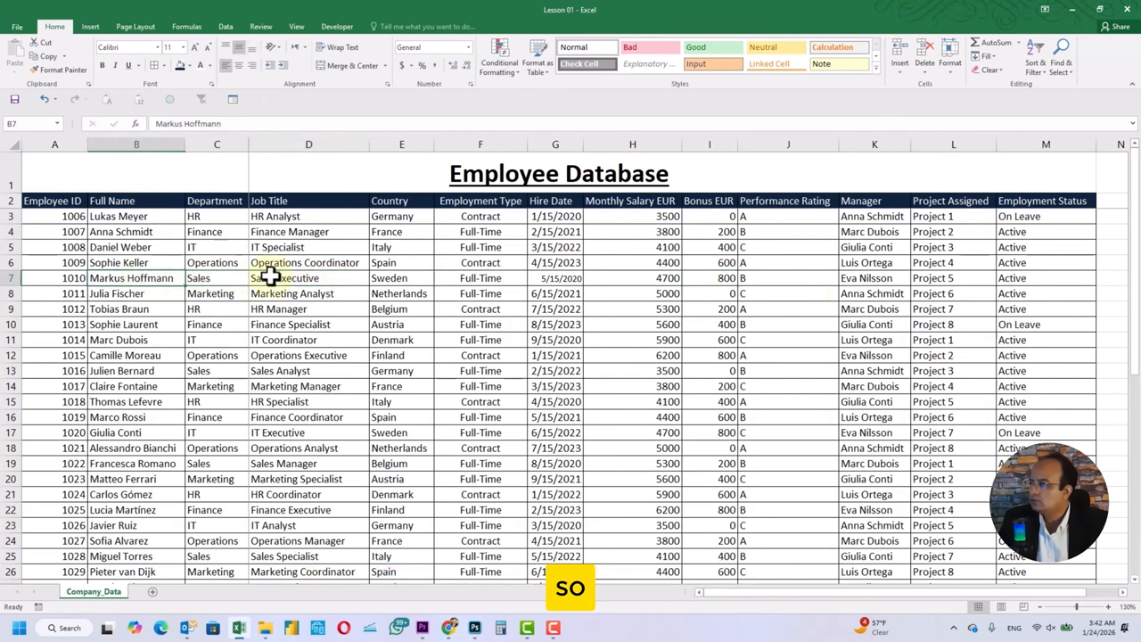
click(296, 277)
click(301, 310)
click(199, 313)
click(157, 310)
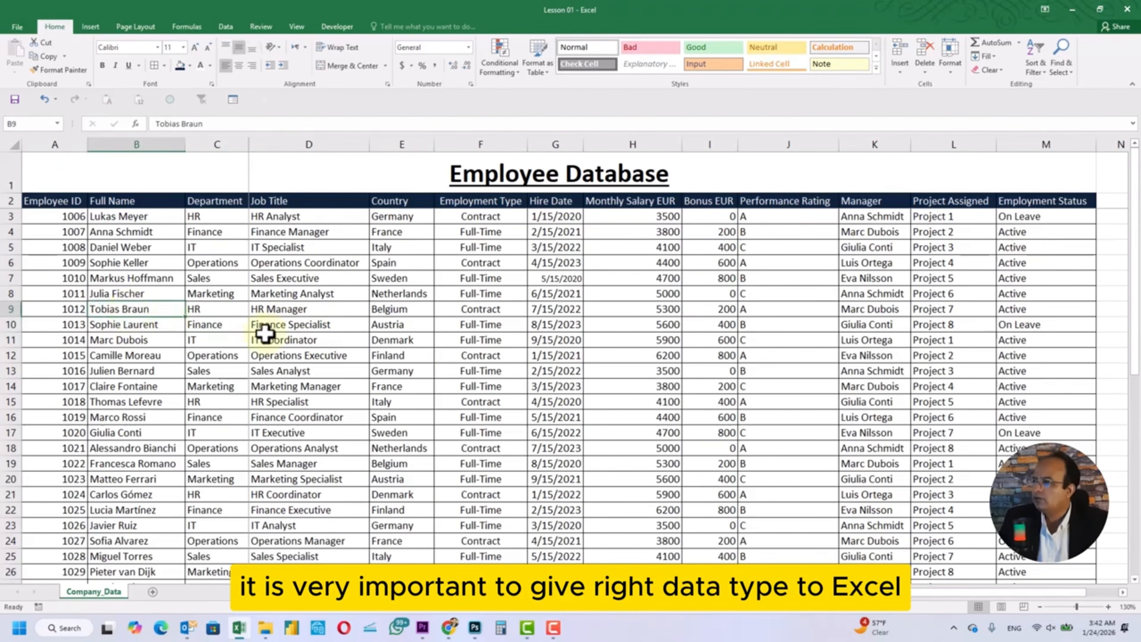
click(349, 340)
click(402, 309)
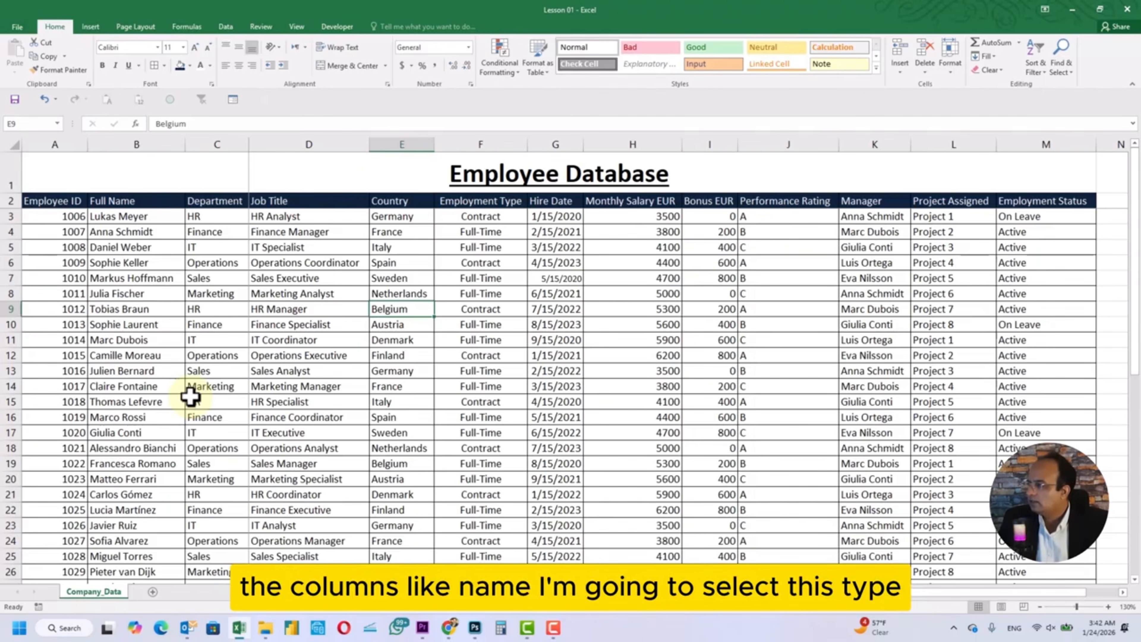
Step: Apply the Text number format to columns B through F and J through M together
click(128, 203)
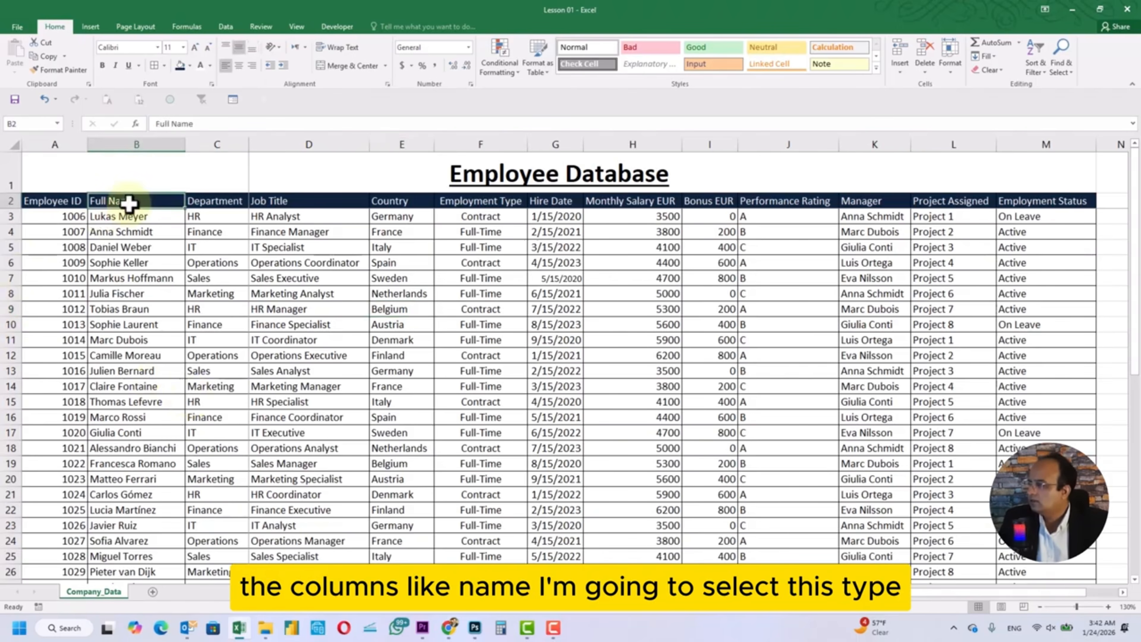
click(144, 134)
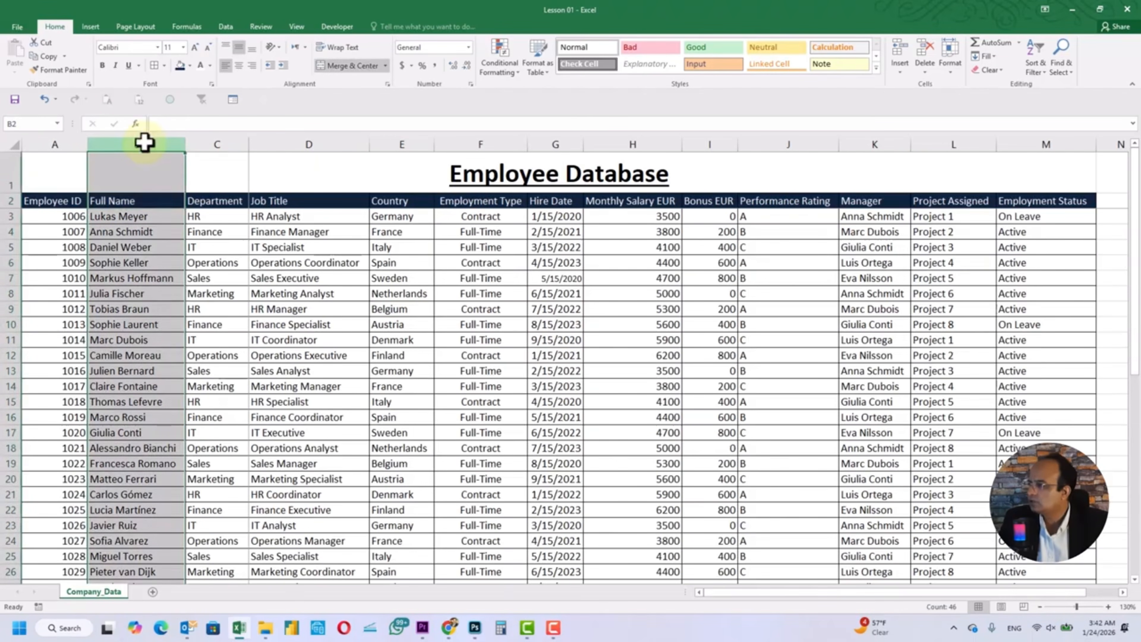
ctrl+click(227, 135)
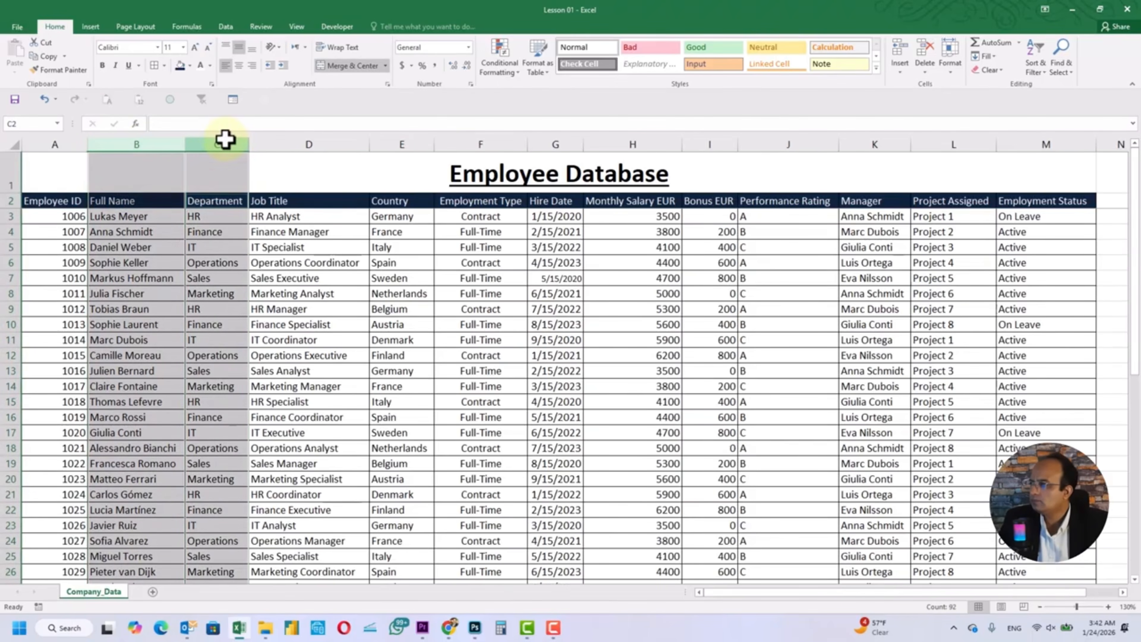
ctrl+click(293, 137)
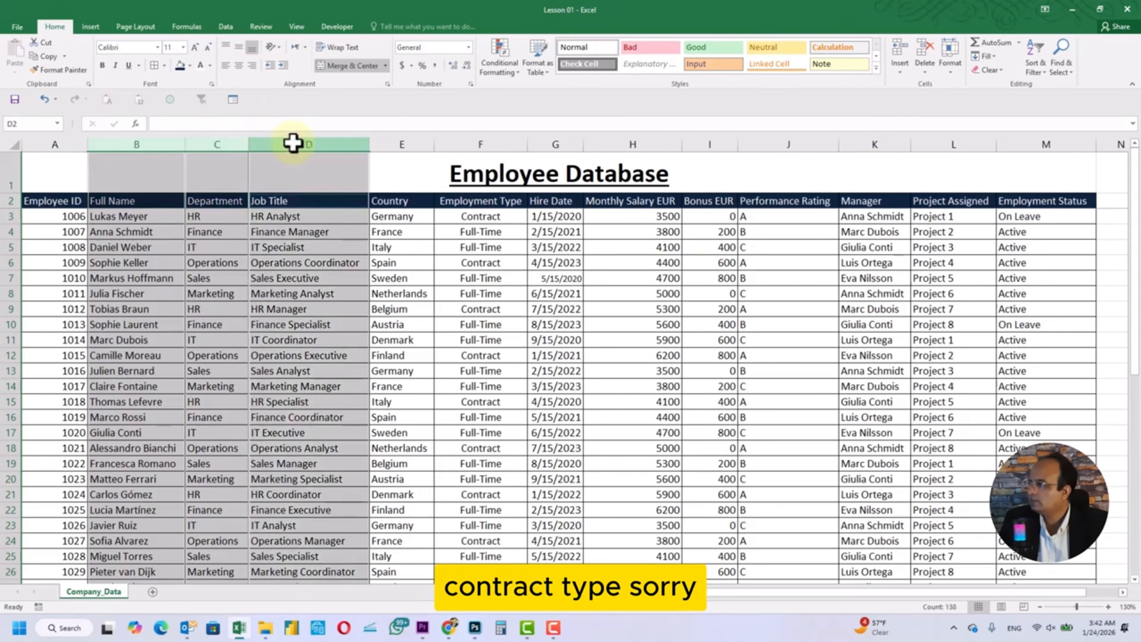
ctrl+click(382, 140)
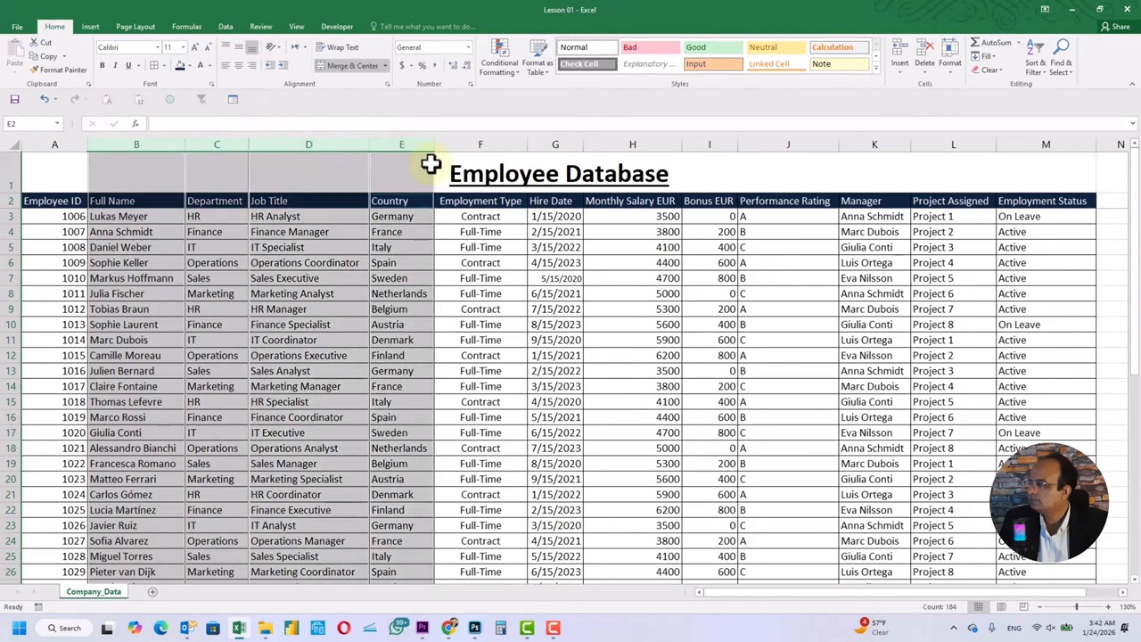
click(510, 144)
drag(158, 141, 387, 145)
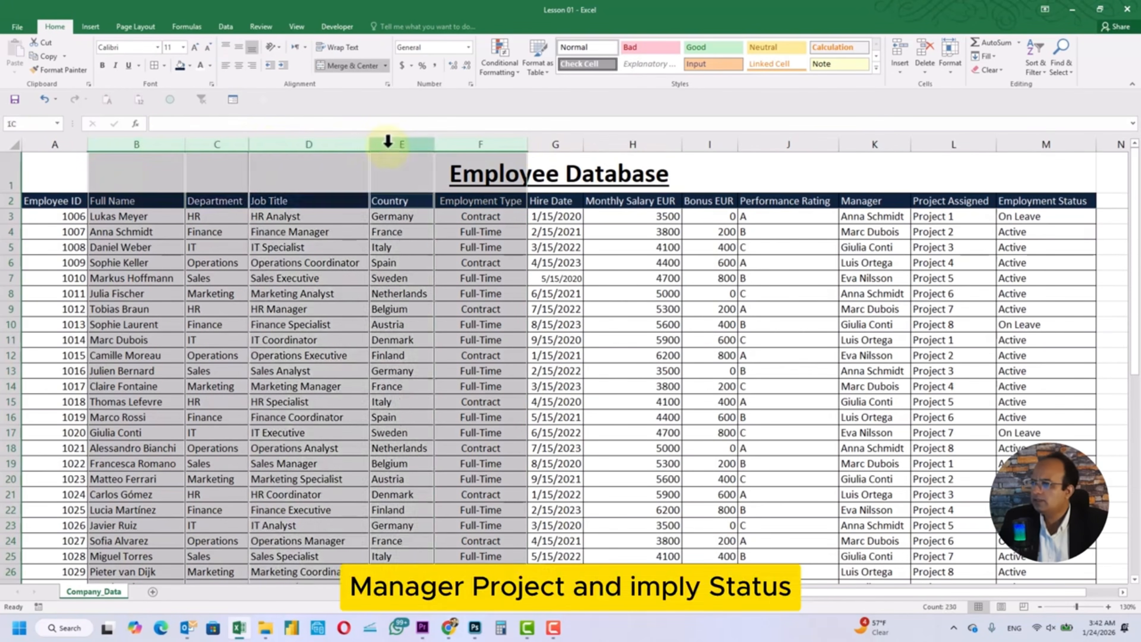
ctrl+click(777, 145)
drag(880, 139, 1023, 147)
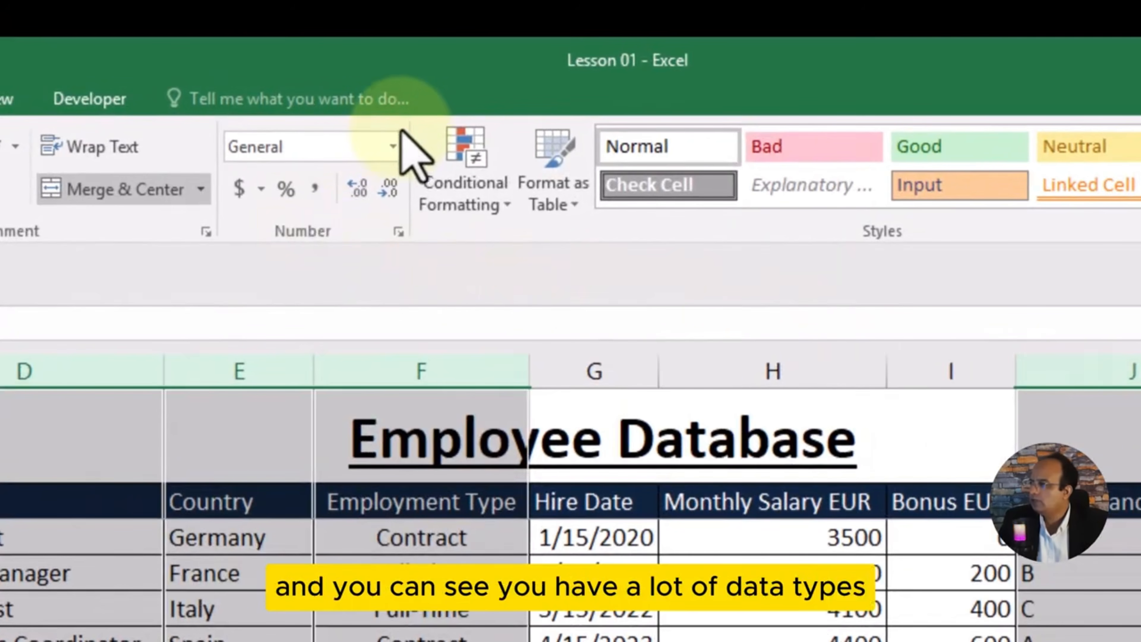
click(394, 146)
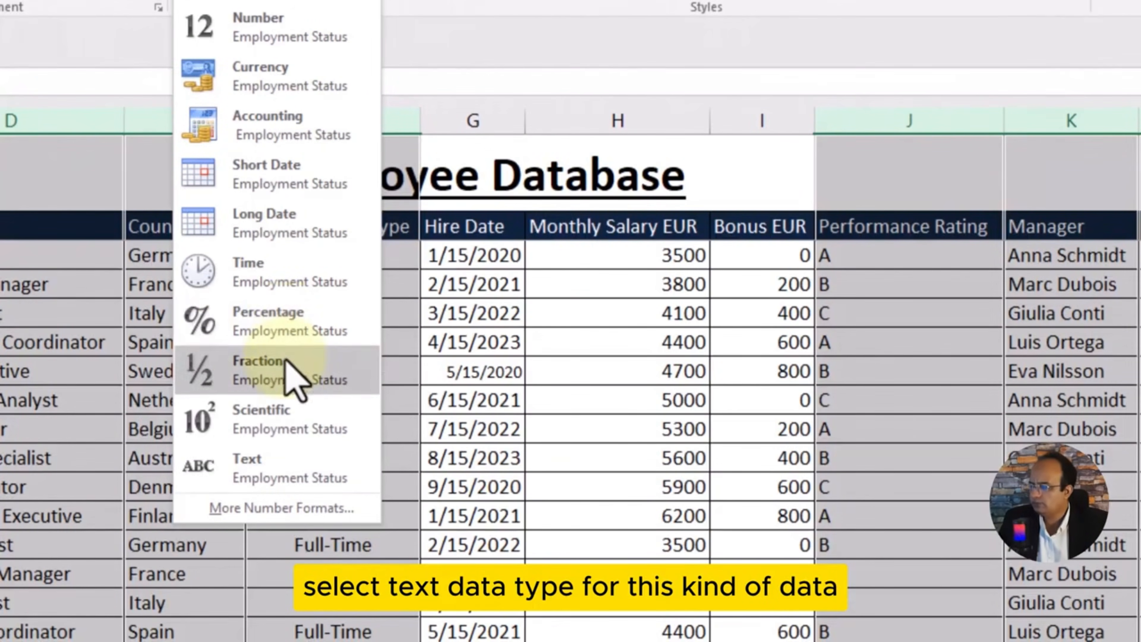
click(356, 482)
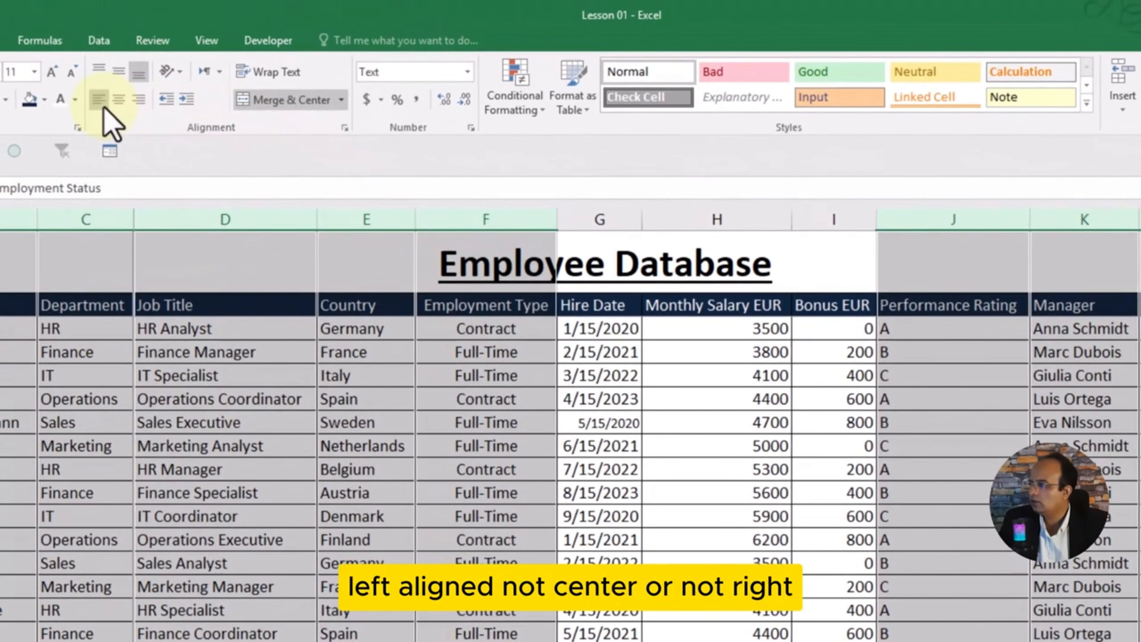
Step: Left-align text columns B through F and J through M after trying other horizontal alignments, and clear the selection
click(104, 109)
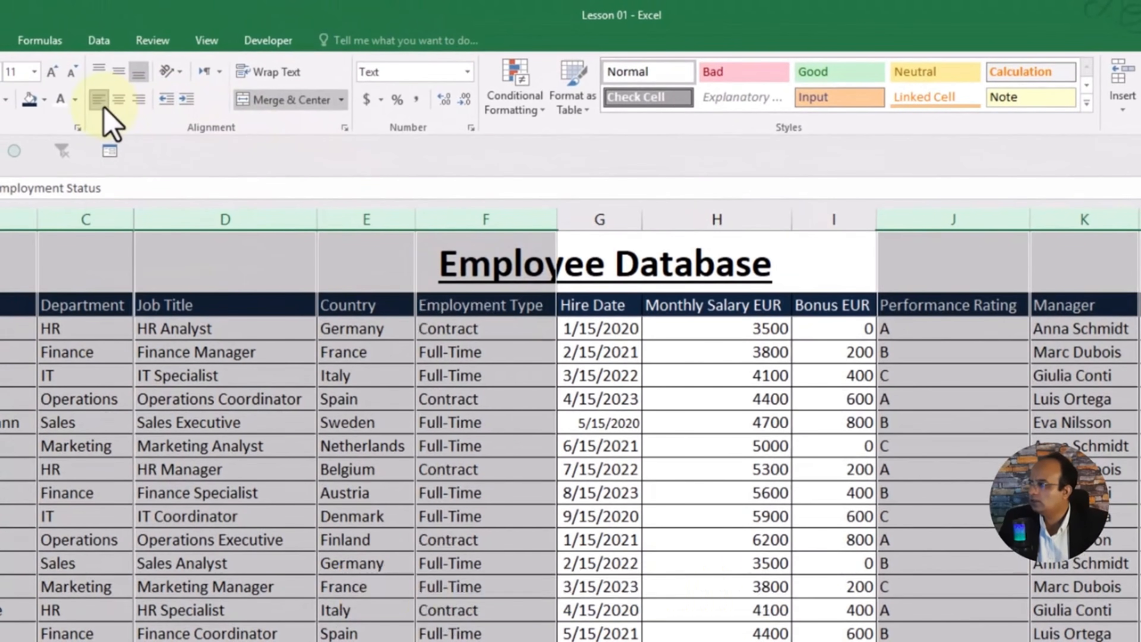
click(118, 100)
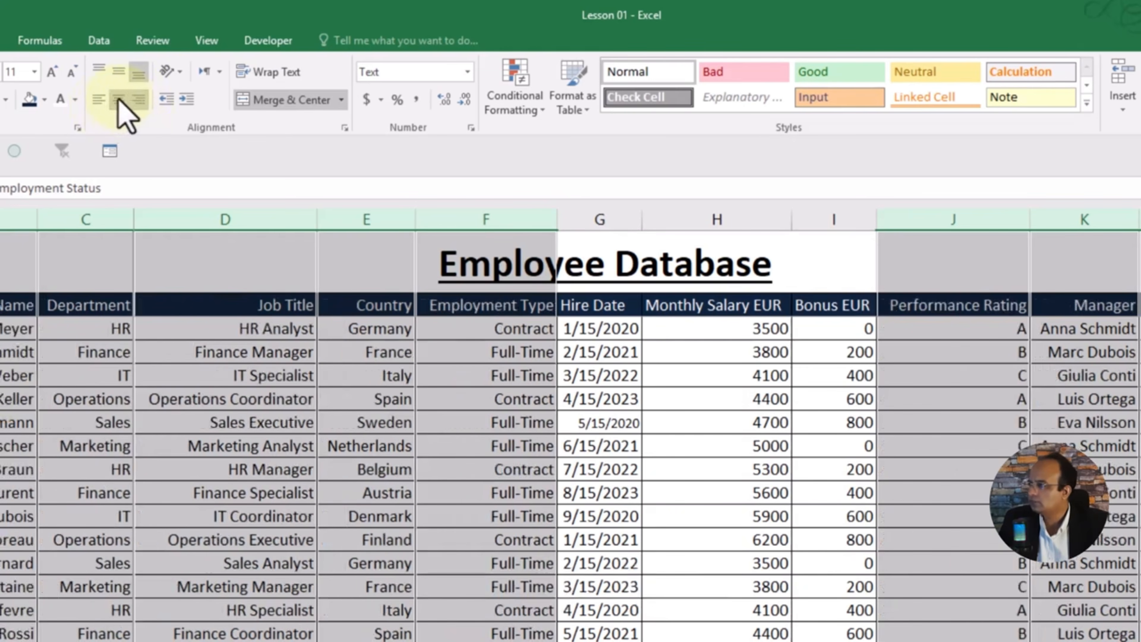
click(99, 100)
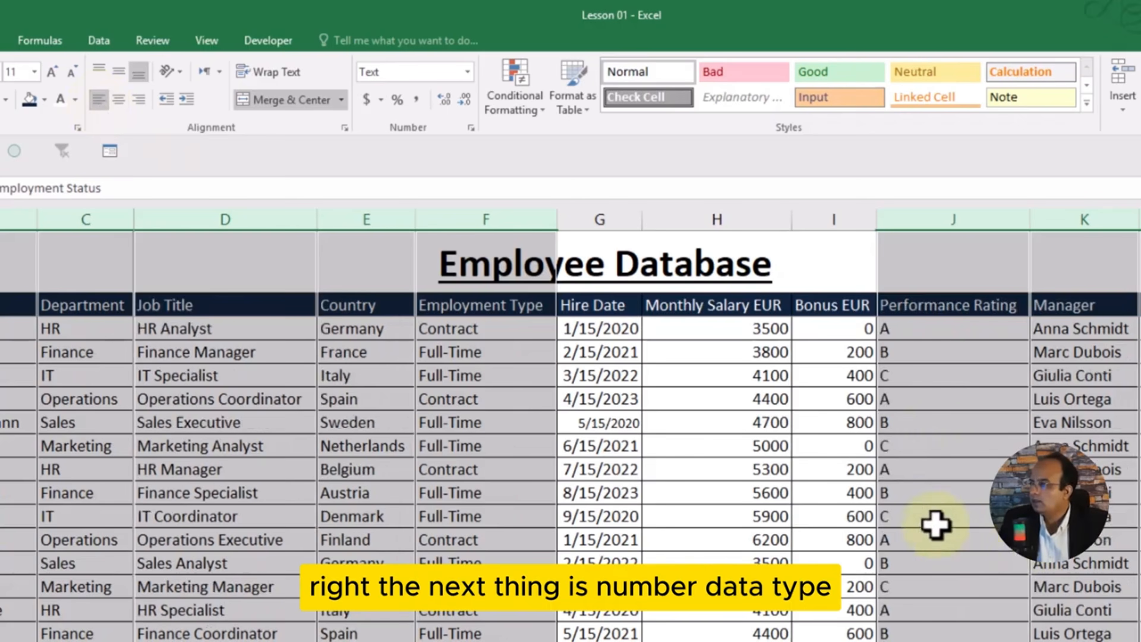
click(909, 516)
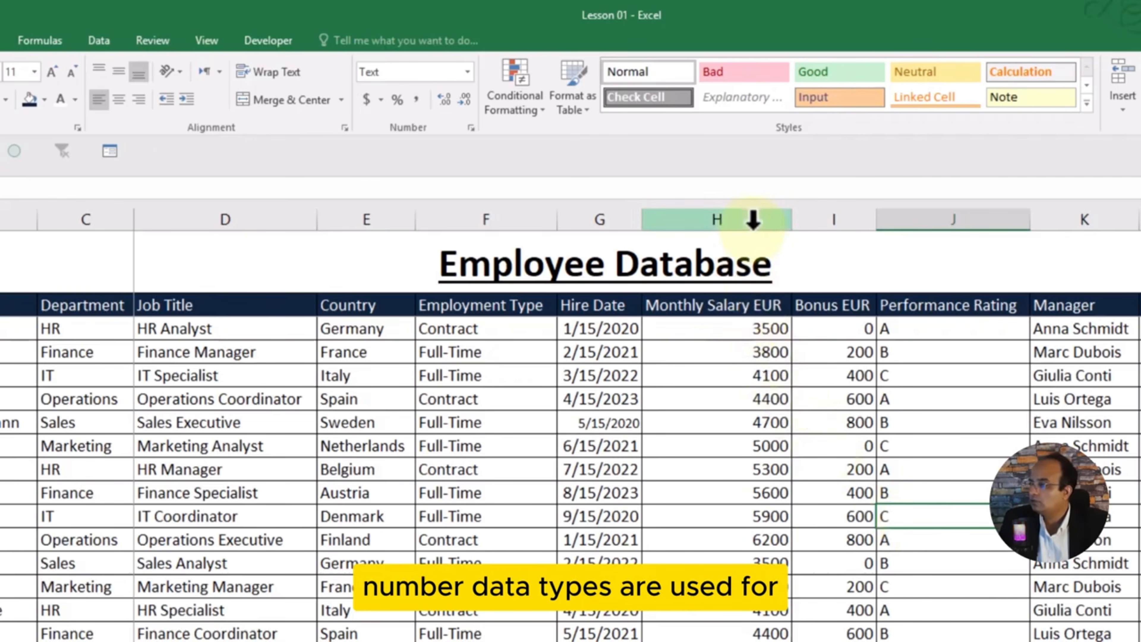
Step: Apply the Number format with zero decimal places to the Monthly Salary EUR and Bonus EUR columns, and clear the selection
click(752, 219)
ctrl+click(829, 211)
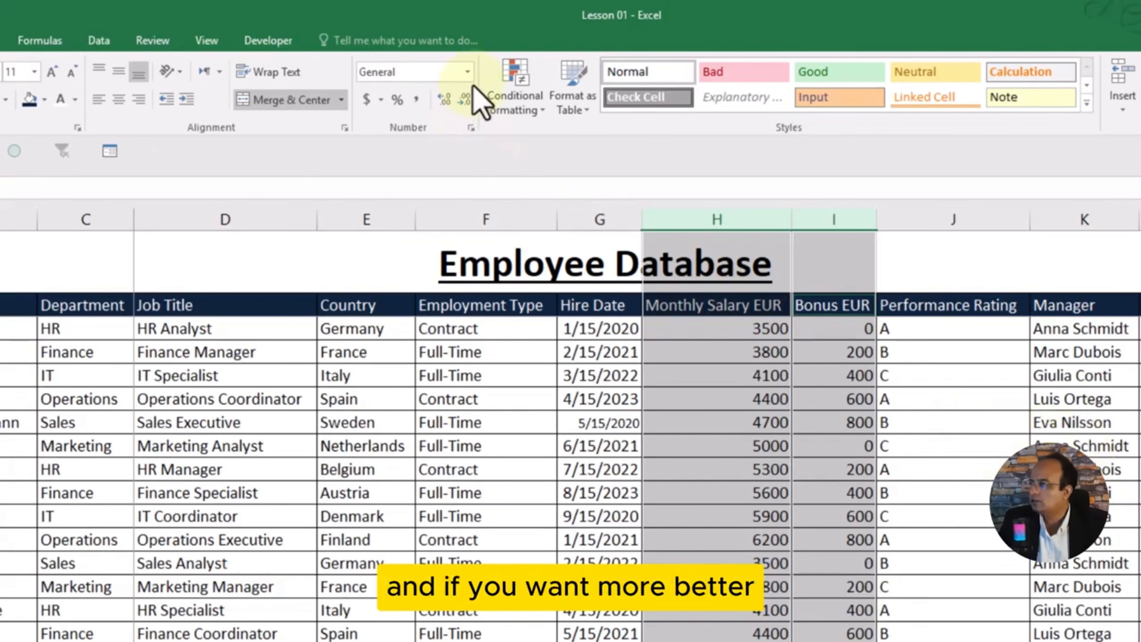
click(468, 71)
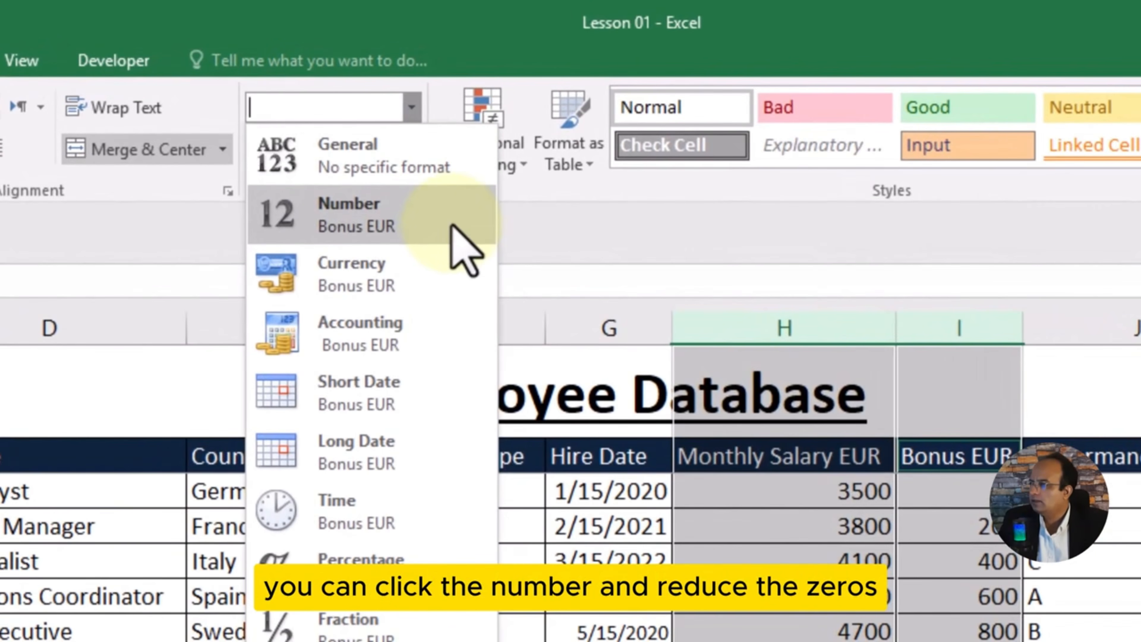
click(451, 227)
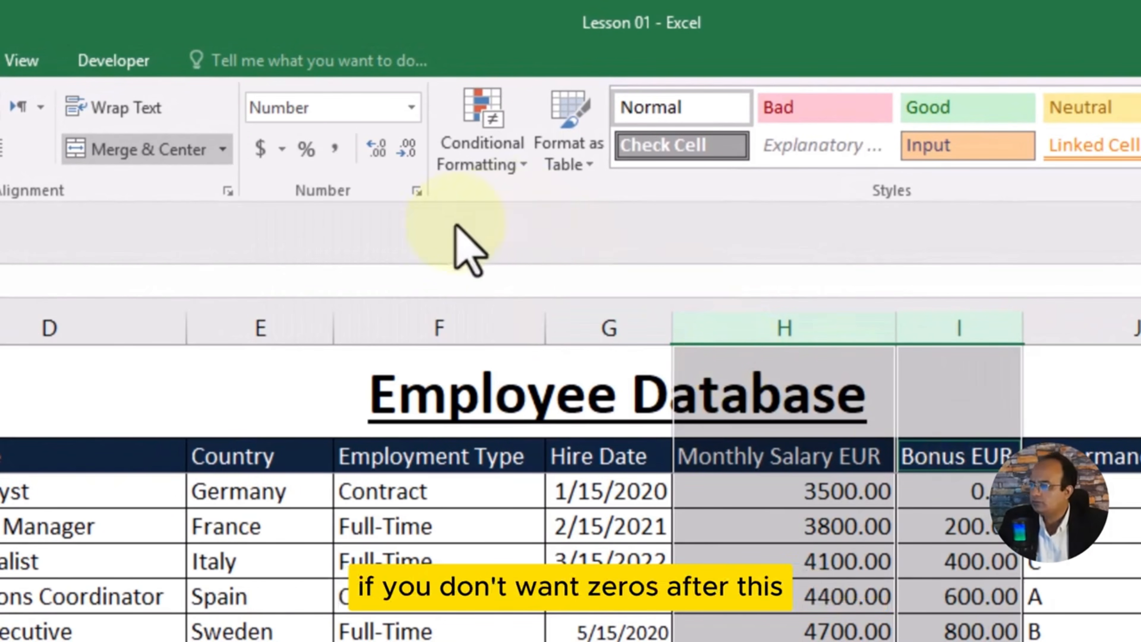
click(407, 148)
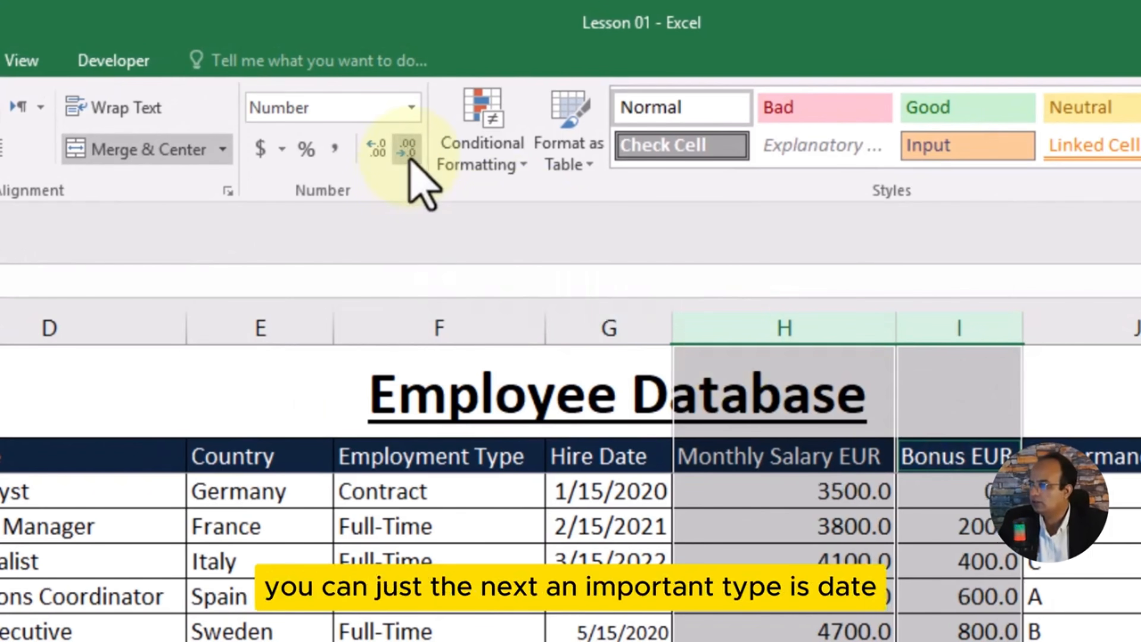
click(407, 149)
click(1123, 598)
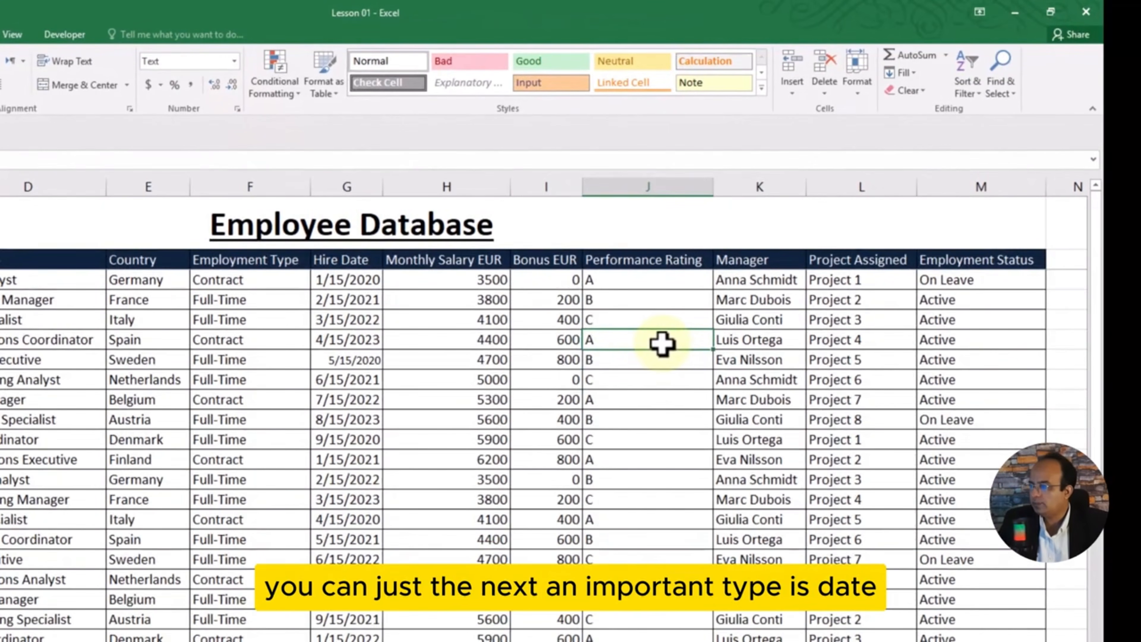
click(517, 318)
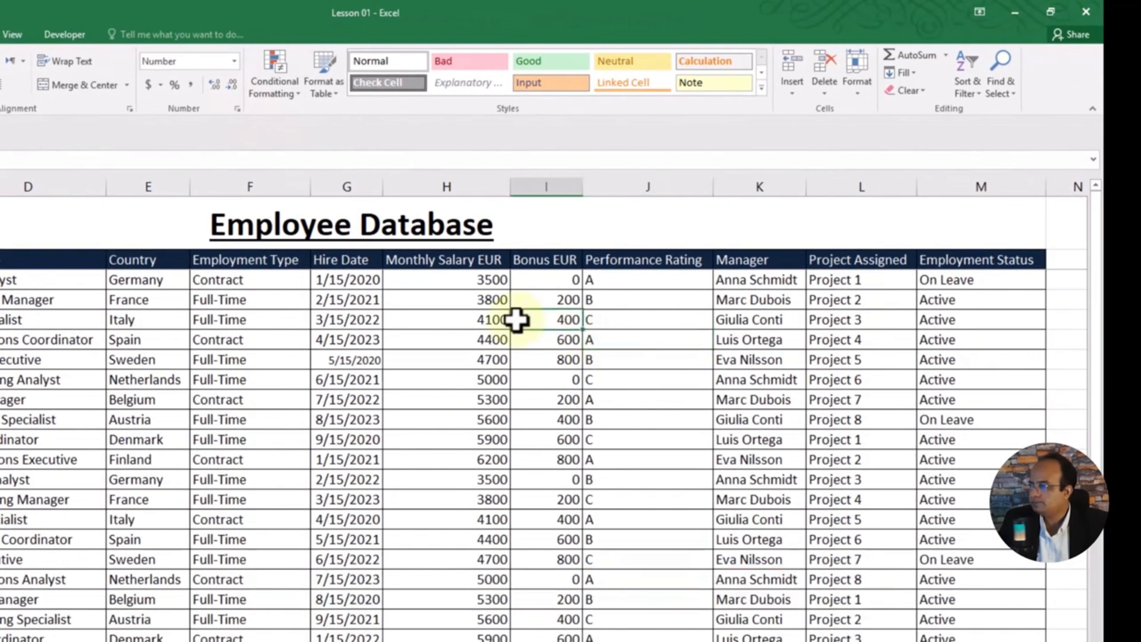
click(673, 372)
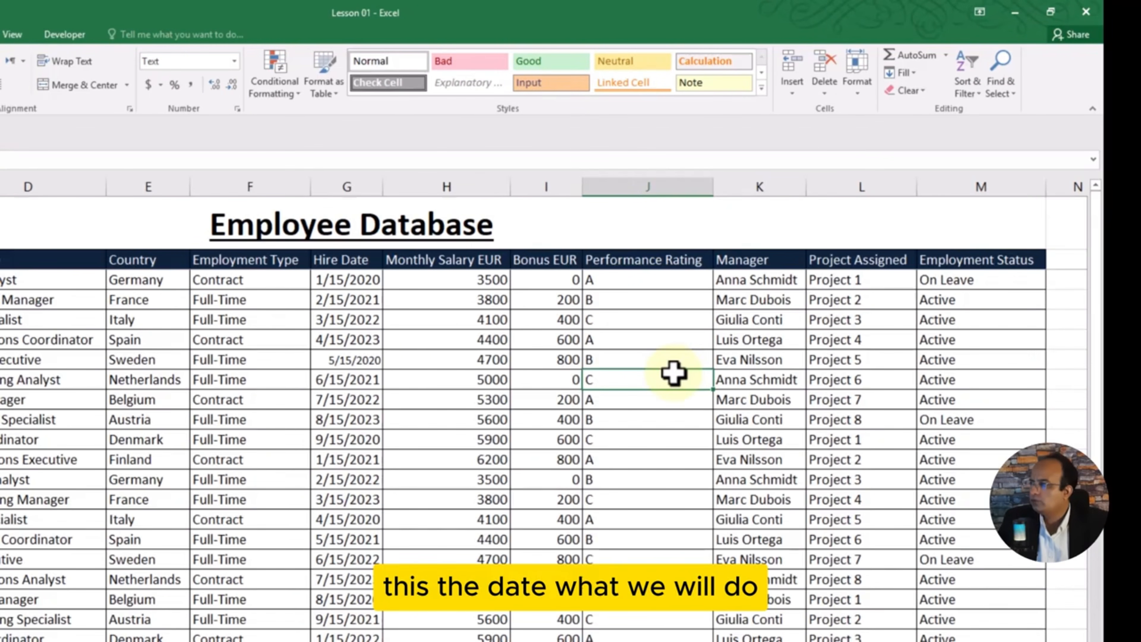
Step: Apply the Long Date format to the Hire Date column
click(347, 187)
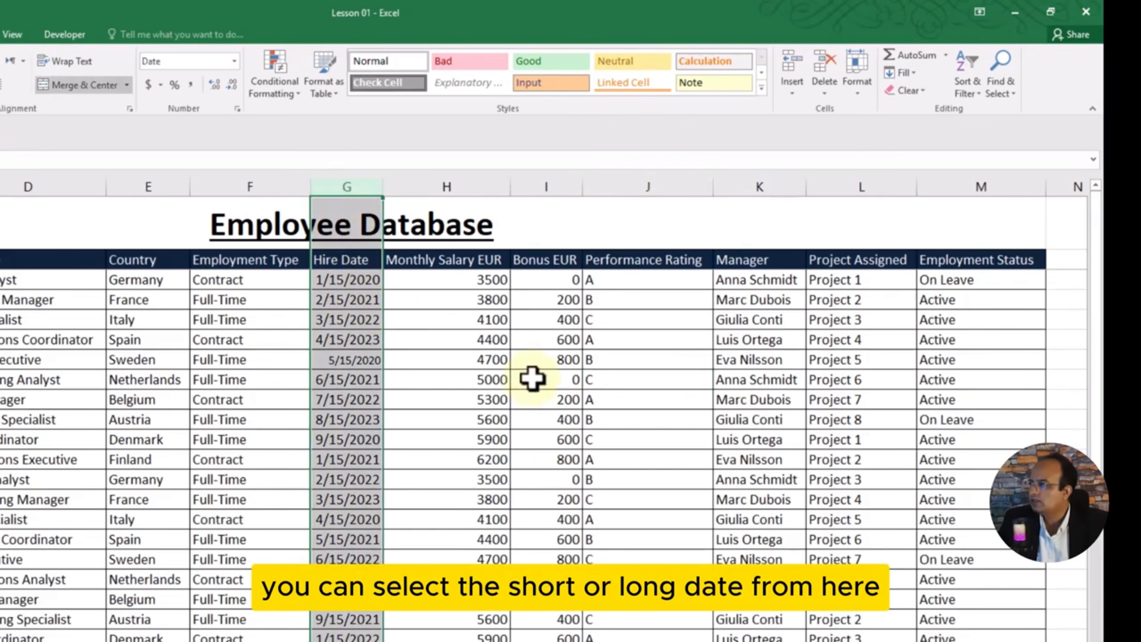
click(234, 63)
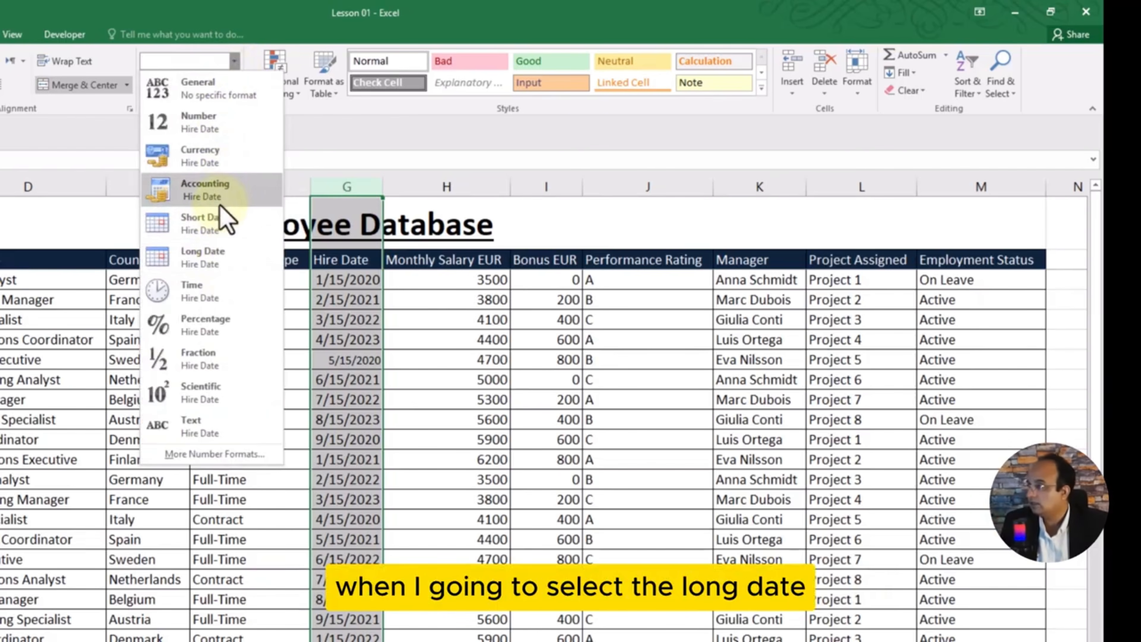
click(225, 265)
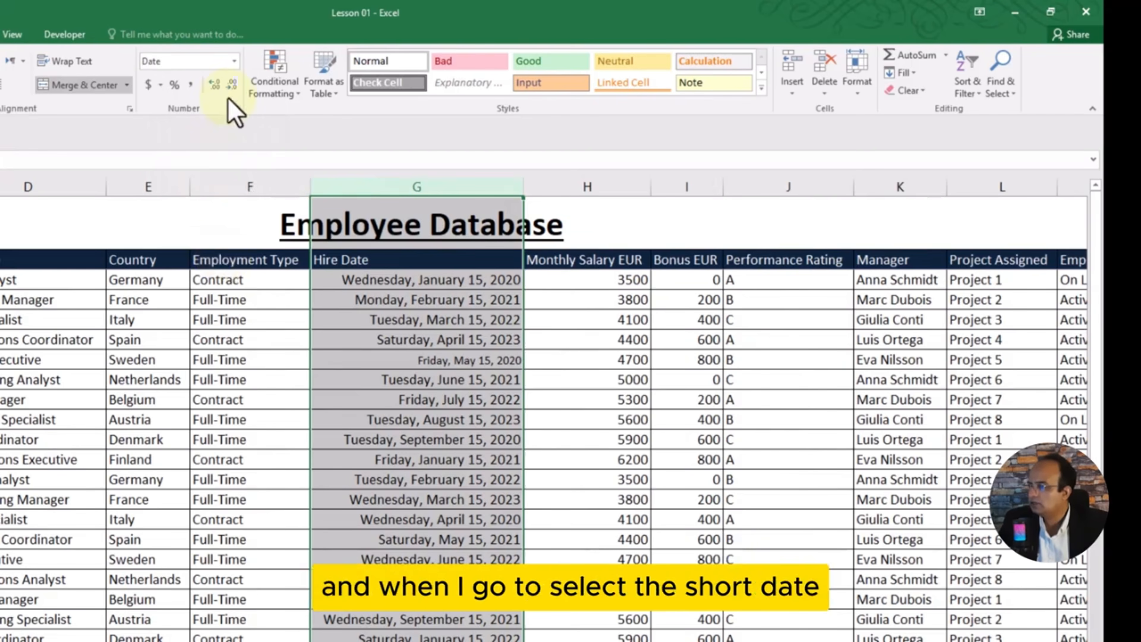
Step: Apply the Short Date format to the Hire Date column and fit the column width to its contents
click(234, 61)
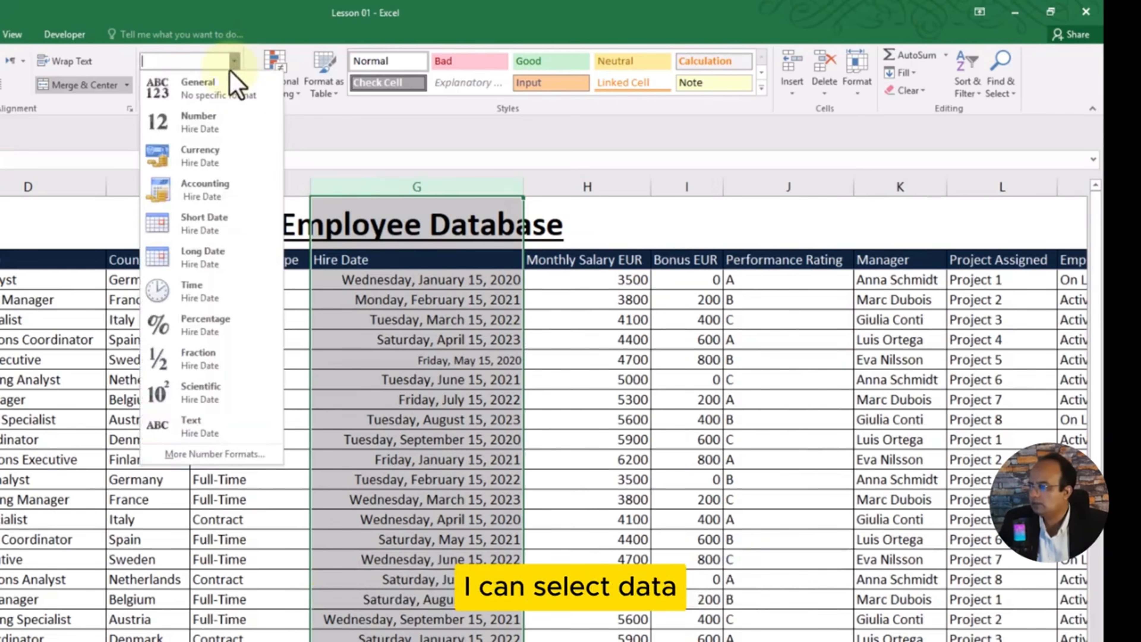
click(193, 223)
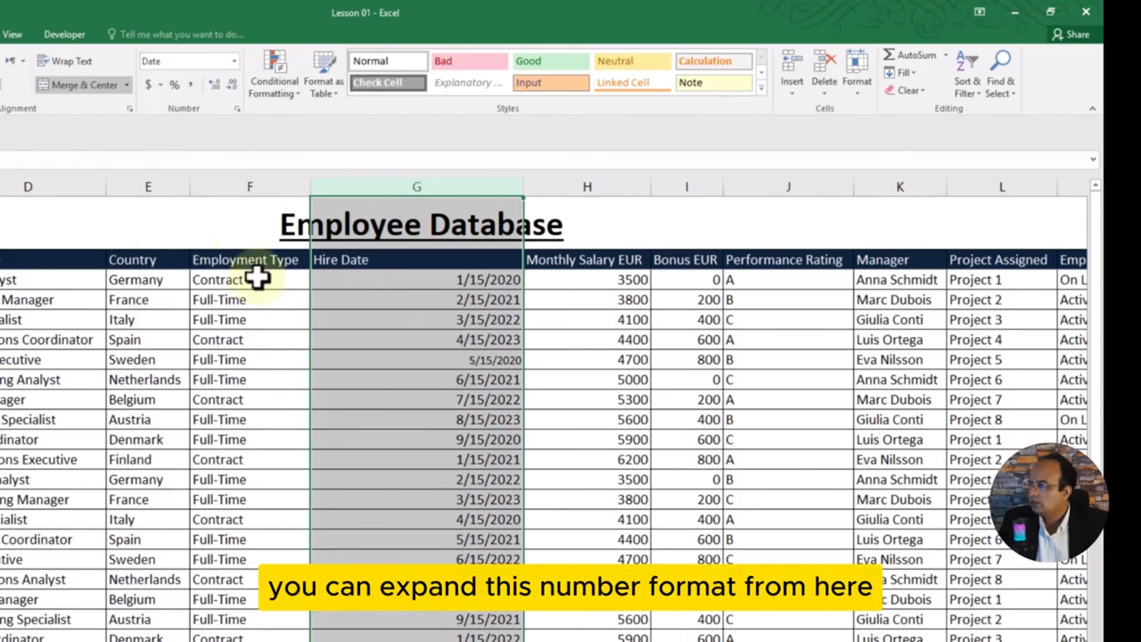
click(573, 357)
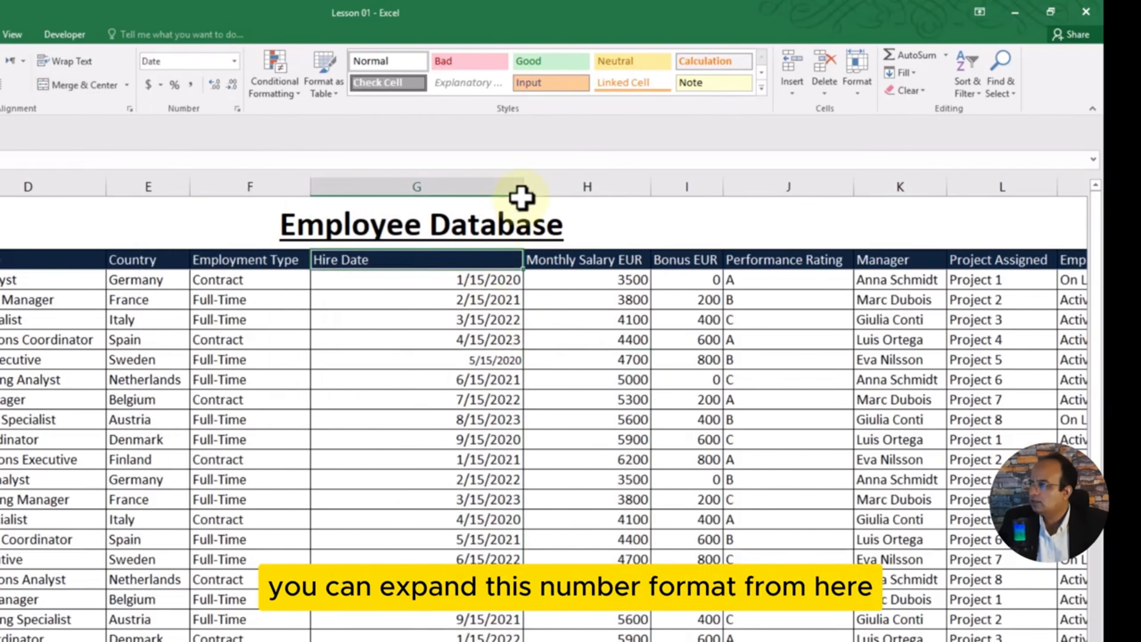
double_click(522, 185)
key(Up)
drag(383, 178, 394, 179)
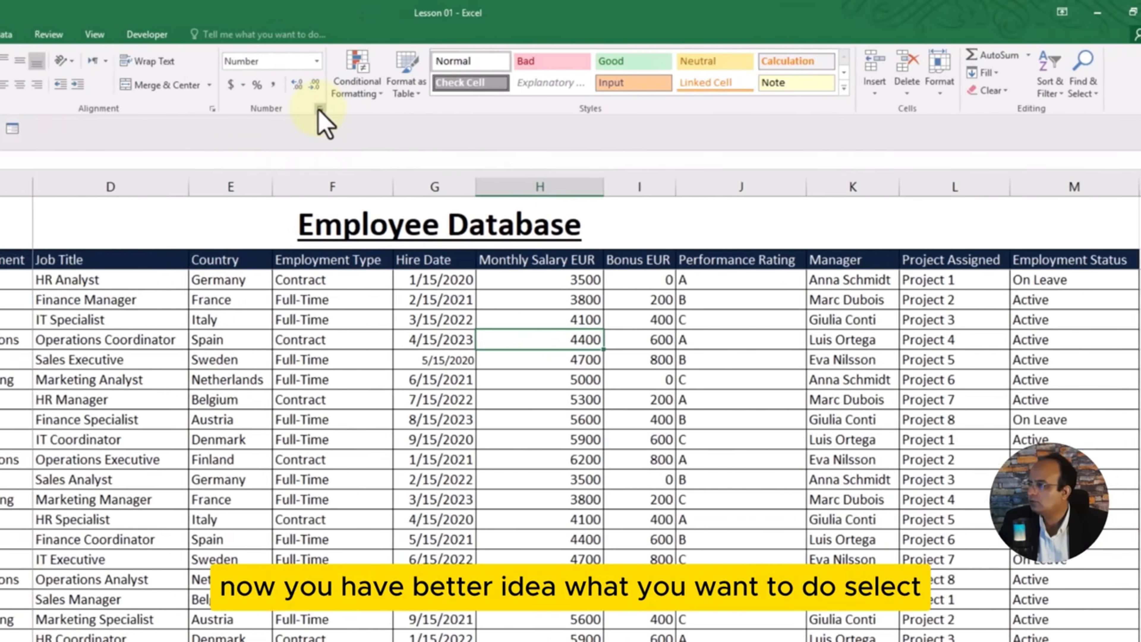
Step: Format the Hire Date column with the 14-Mar-12 date type through the Format Cells dialog and widen the column slightly
click(237, 108)
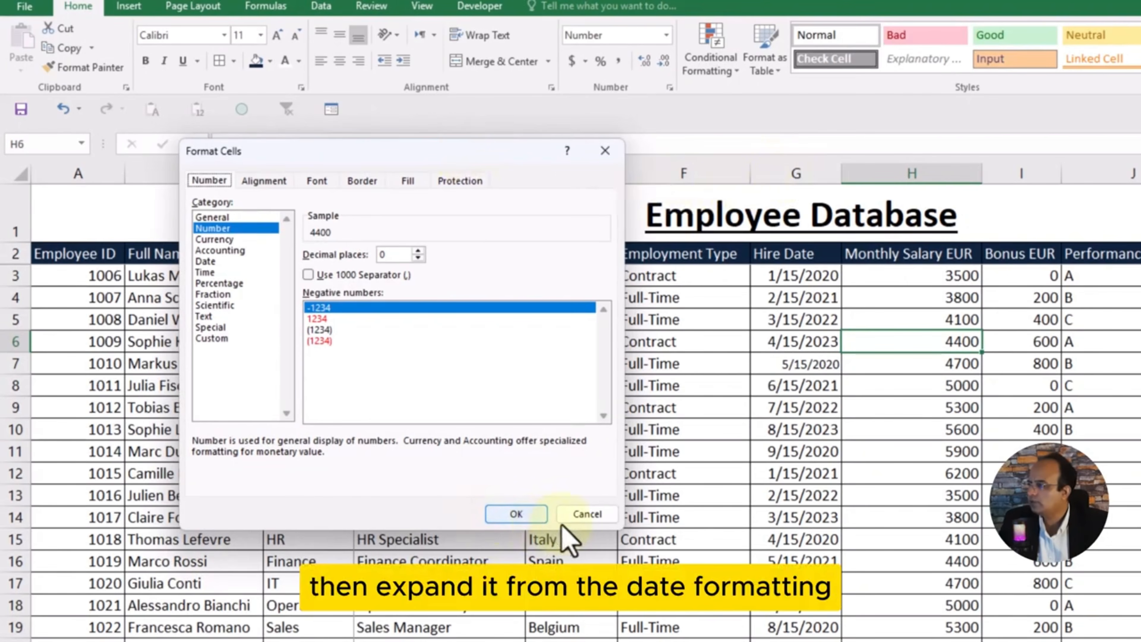
key(Escape)
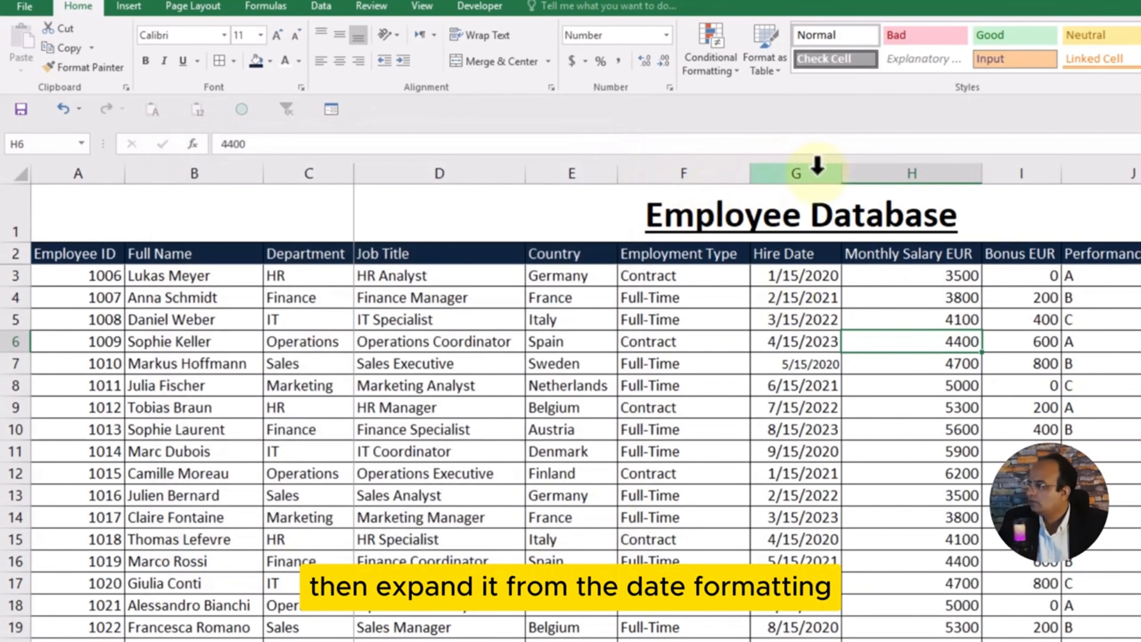
click(808, 173)
click(670, 87)
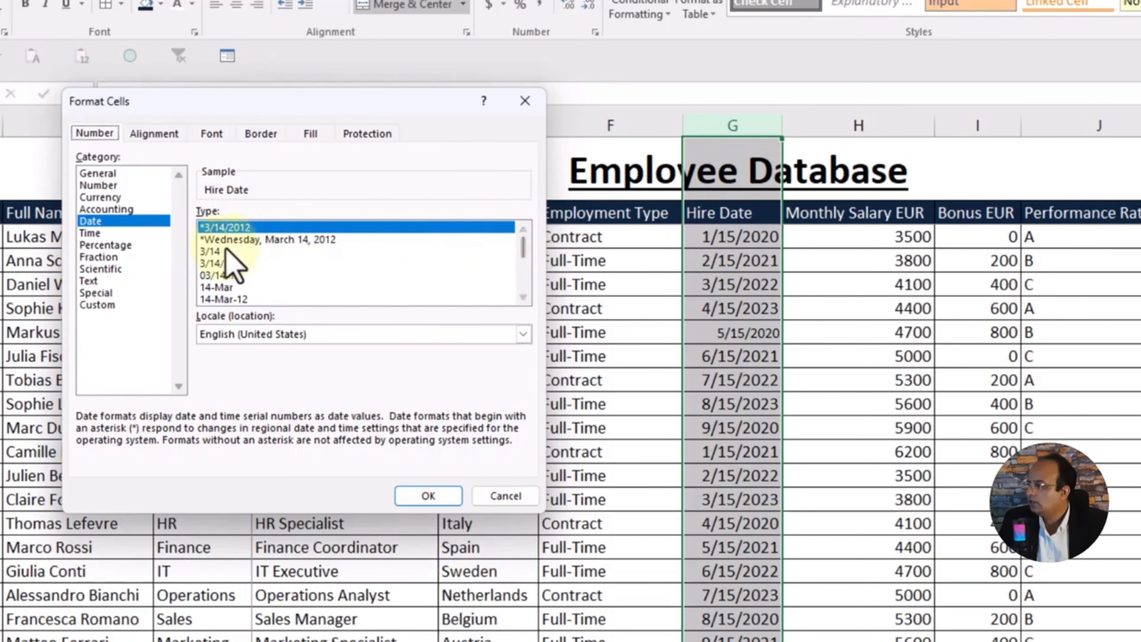
click(227, 262)
click(225, 275)
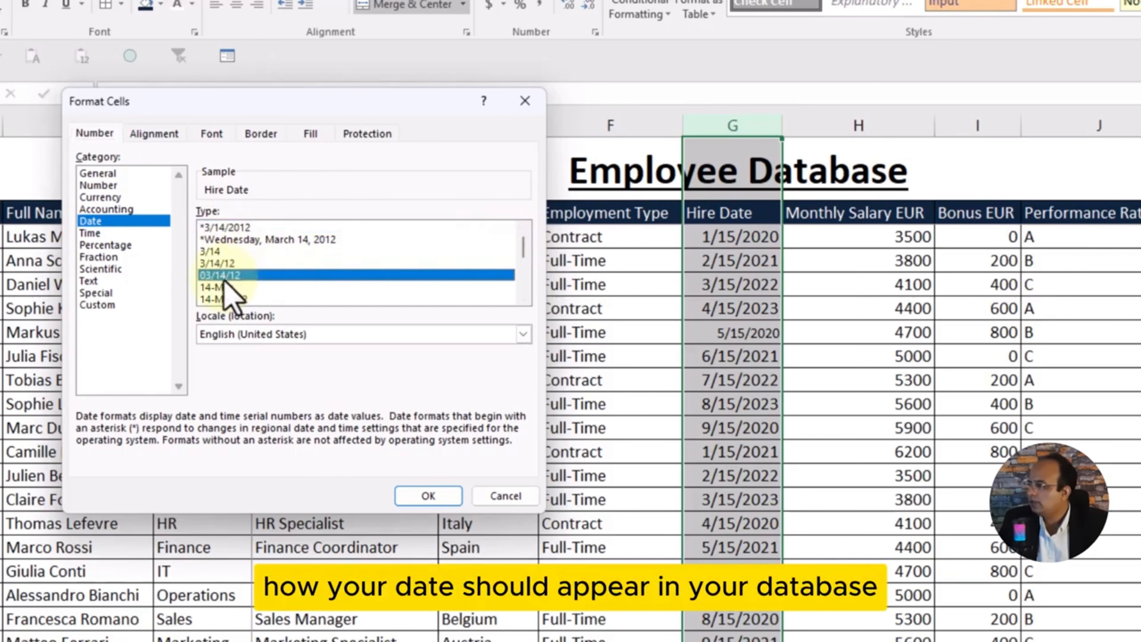
click(223, 287)
scroll(523, 252, down, 1)
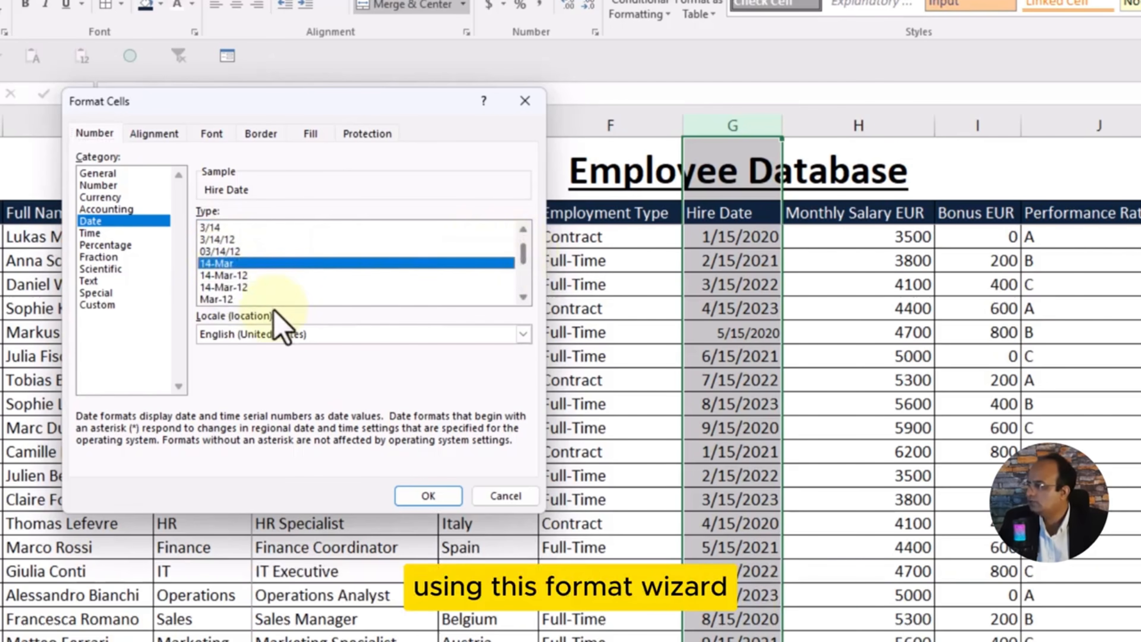
click(238, 274)
mouse_move(523, 256)
mouse_down()
mouse_move(522, 243)
mouse_move(521, 260)
mouse_up()
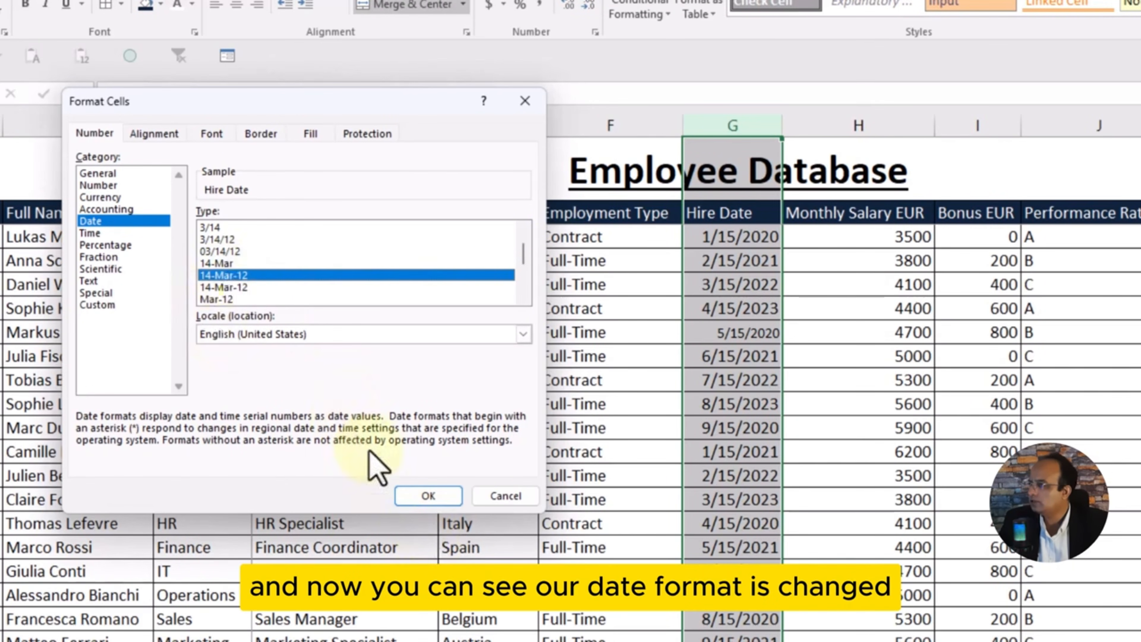
click(422, 498)
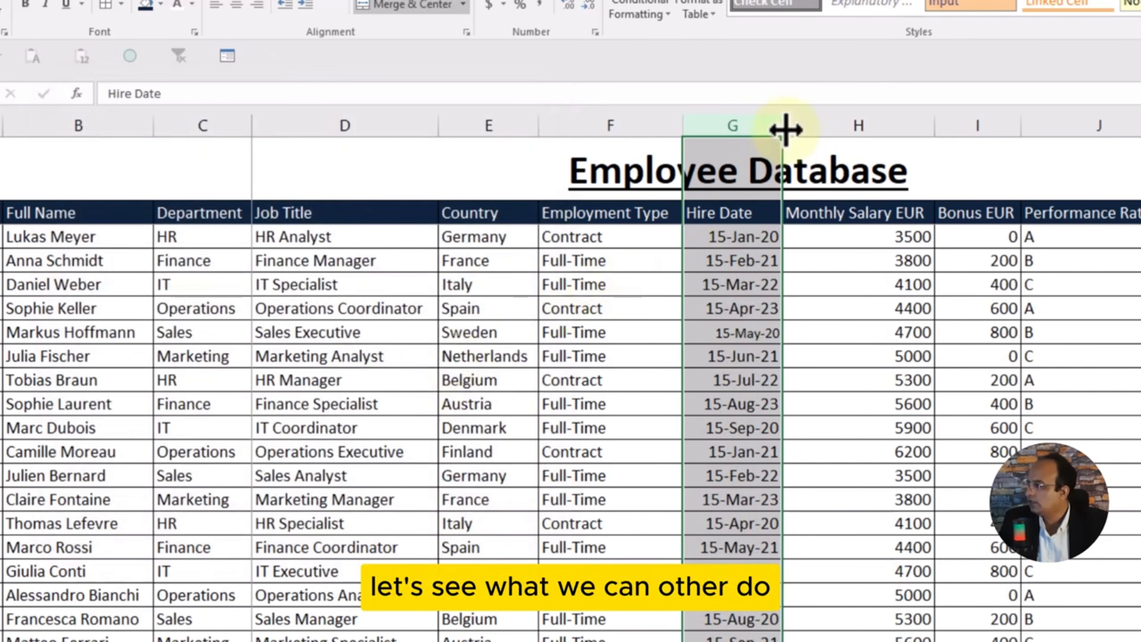
drag(785, 129, 807, 126)
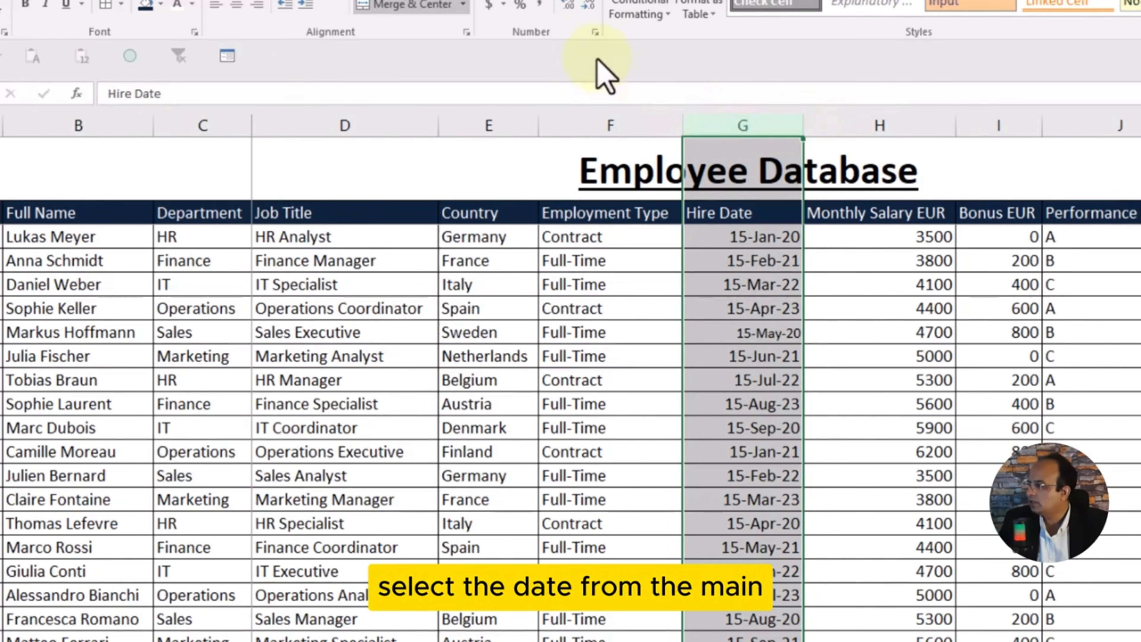
Step: Format the Hire Date column as the *Wednesday, March 14, 2012 date type and widen it enough for the full dates
click(595, 32)
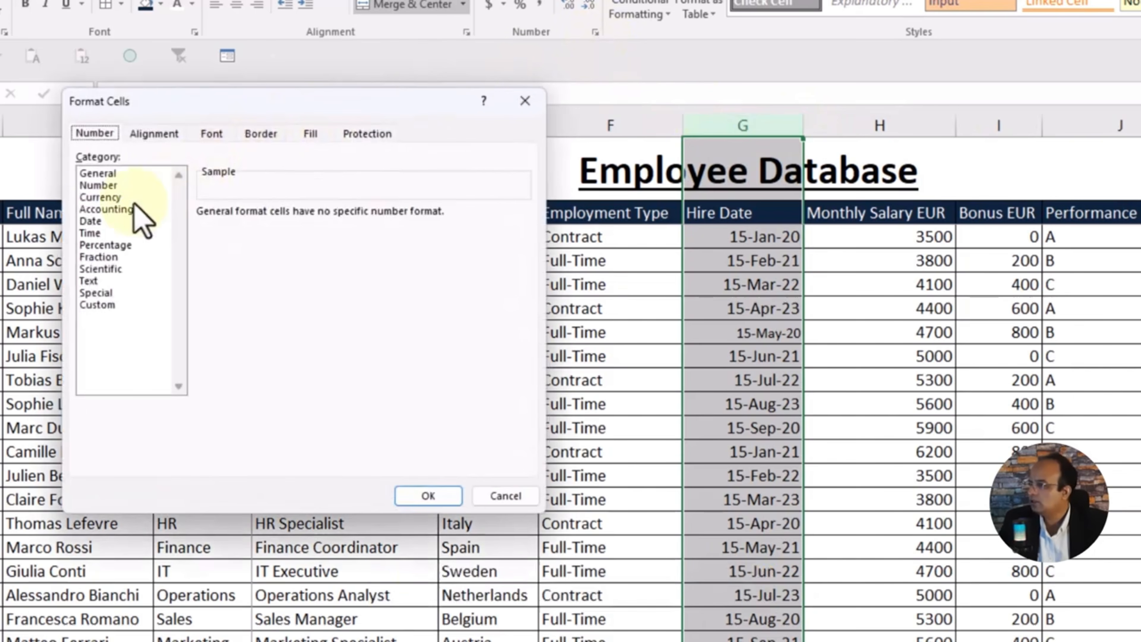
click(90, 221)
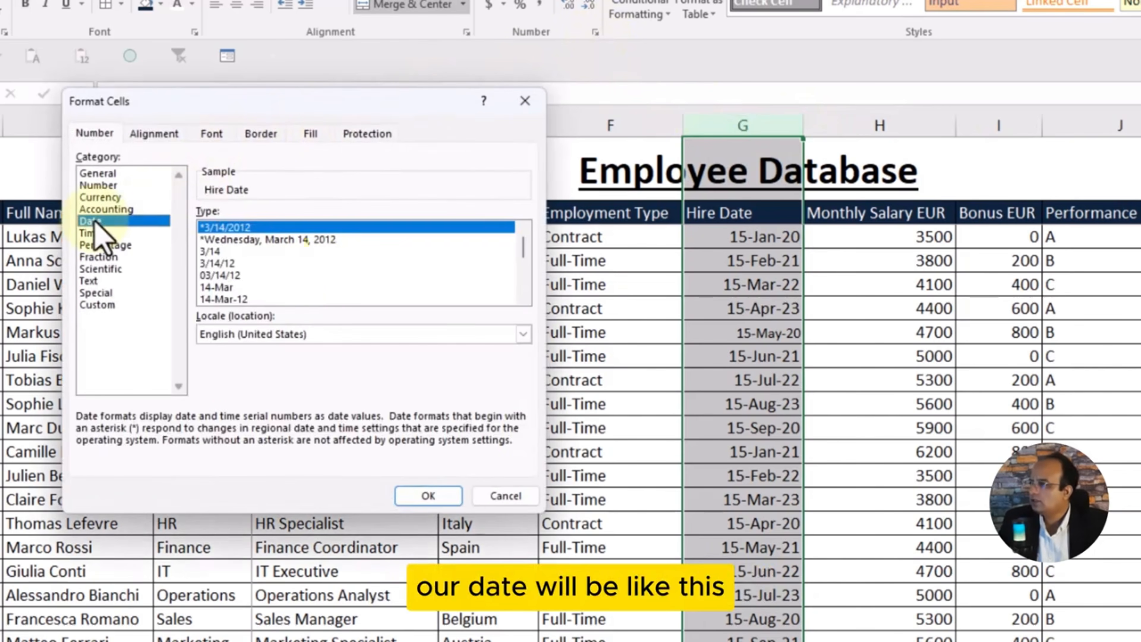
click(320, 240)
click(428, 495)
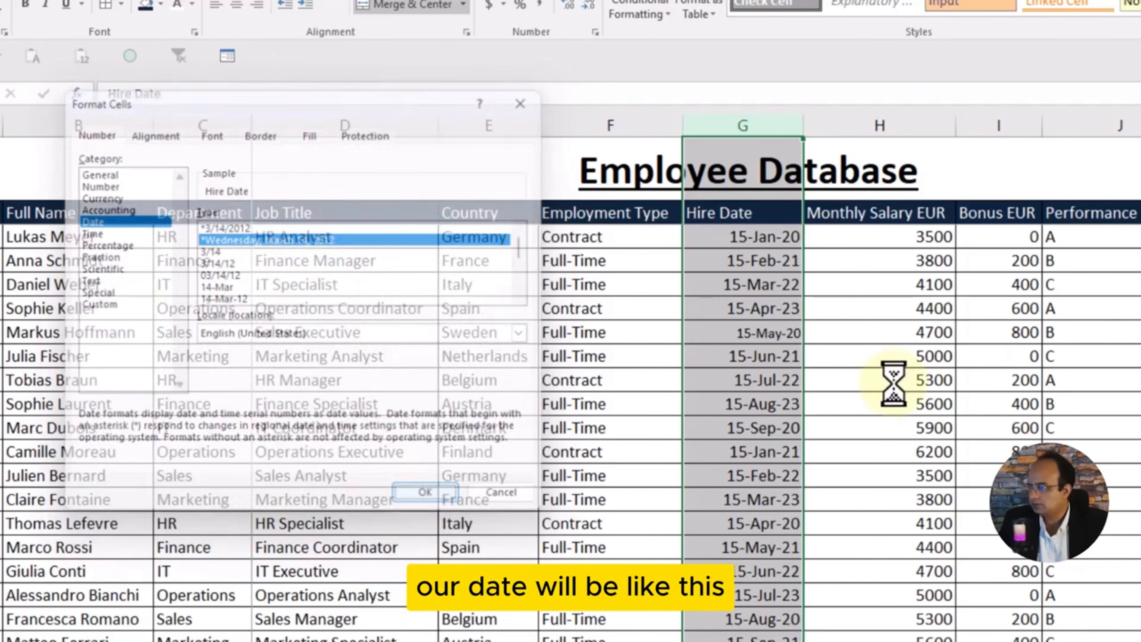
click(980, 359)
drag(804, 122, 814, 121)
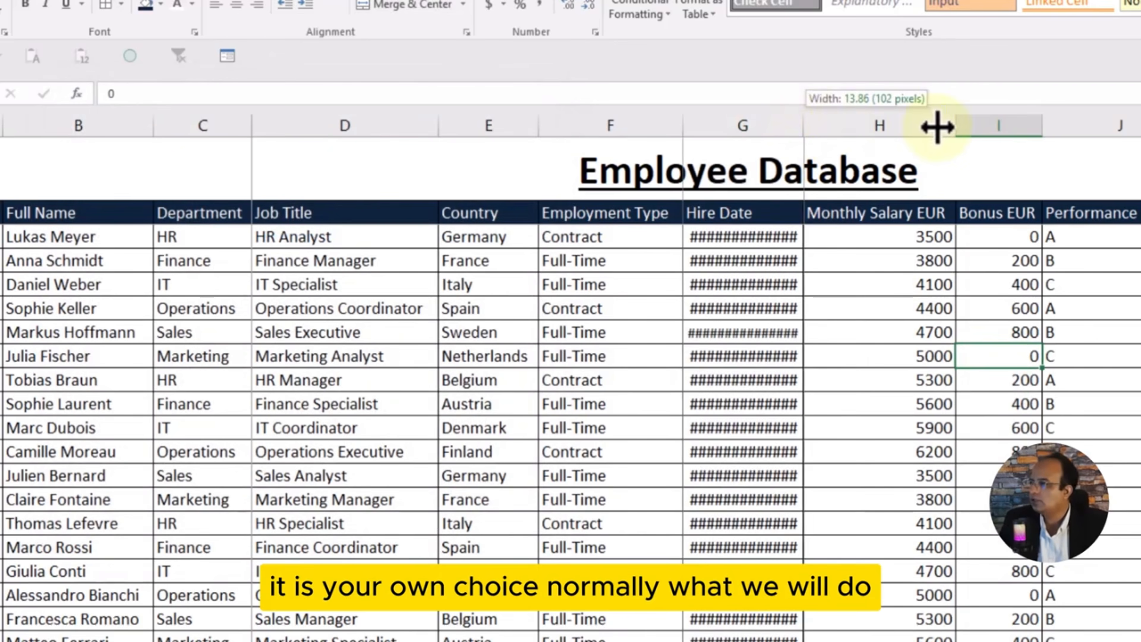
drag(938, 127, 938, 127)
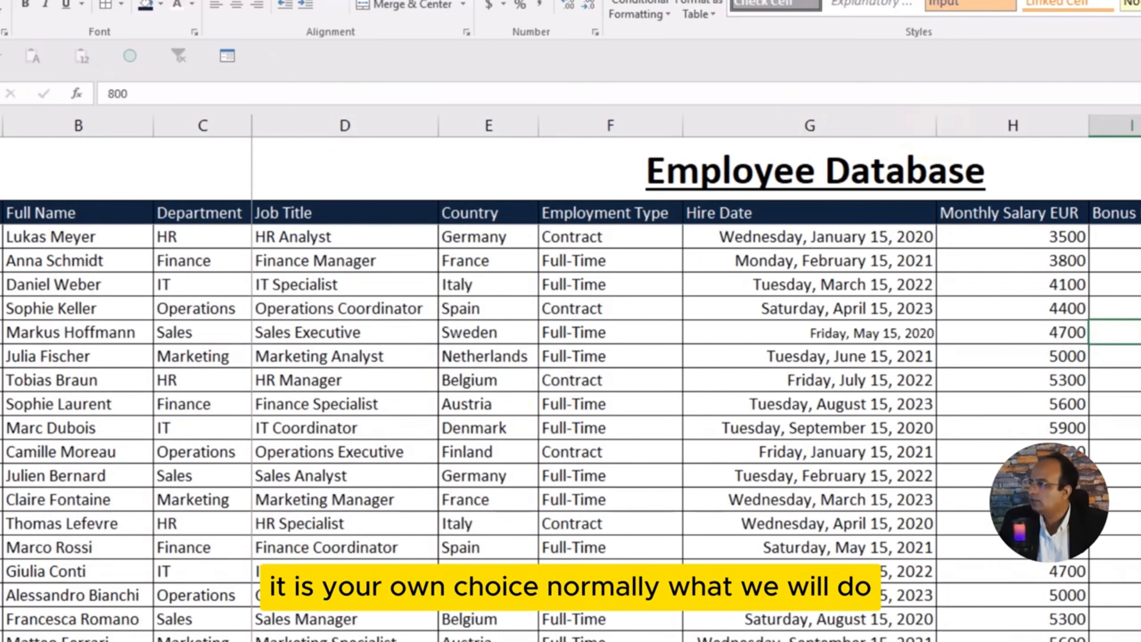
Step: Set the Hire Date column's date type to 14-Mar-12 in the Format Cells dialog
click(754, 122)
click(594, 31)
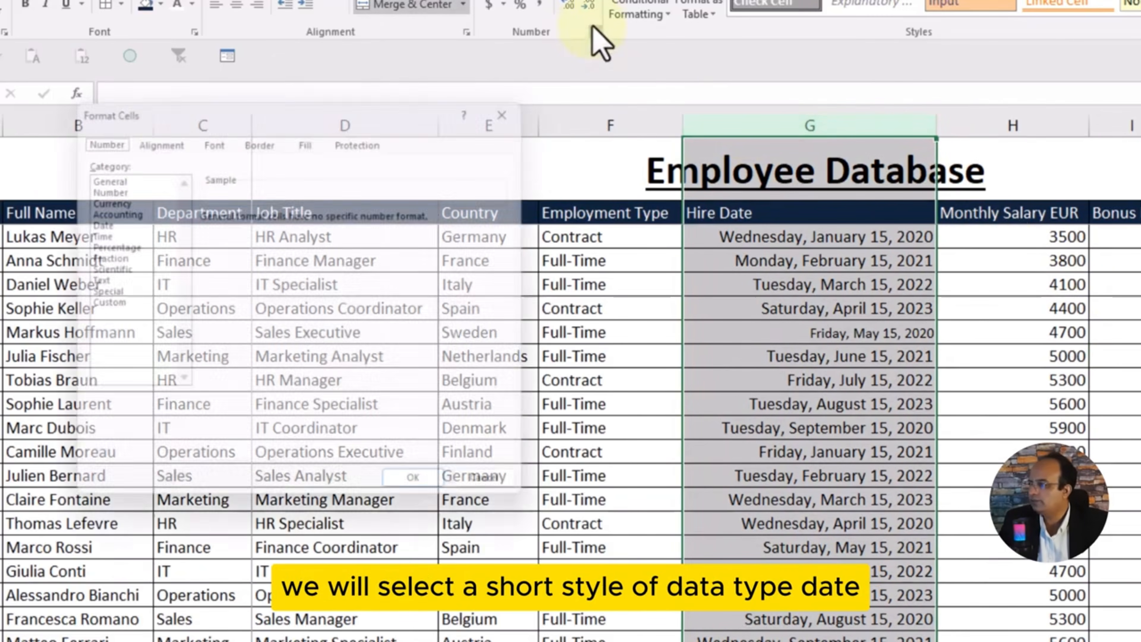
click(90, 221)
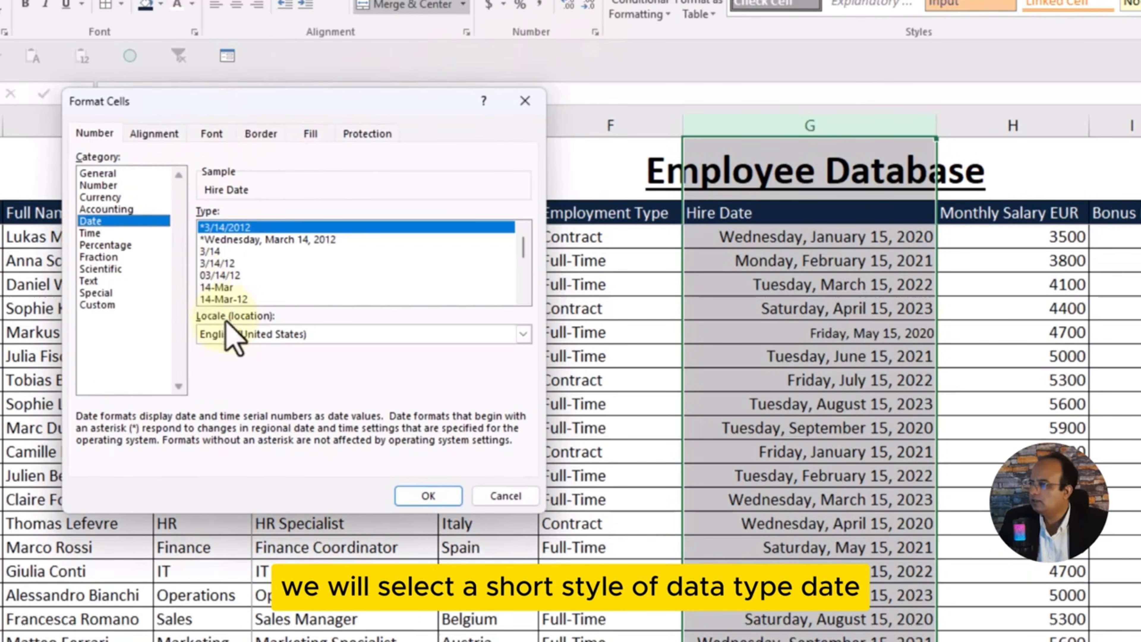
click(232, 299)
click(439, 502)
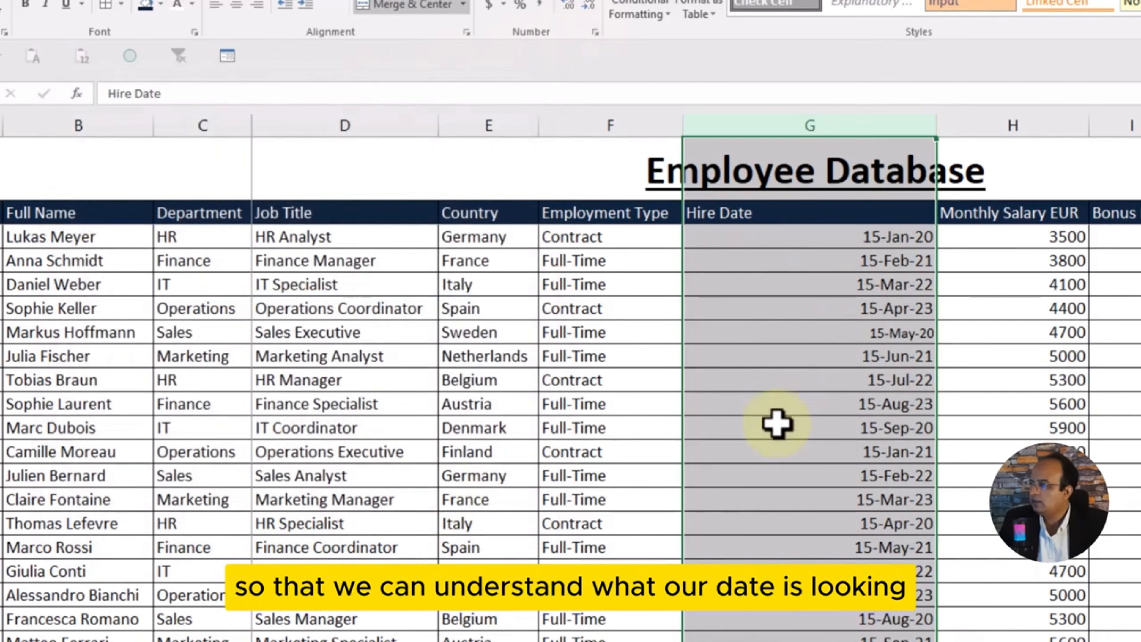
Step: Fit the Hire Date column to its shorter dates, leaving it slightly wider than the contents
click(1019, 382)
double_click(929, 115)
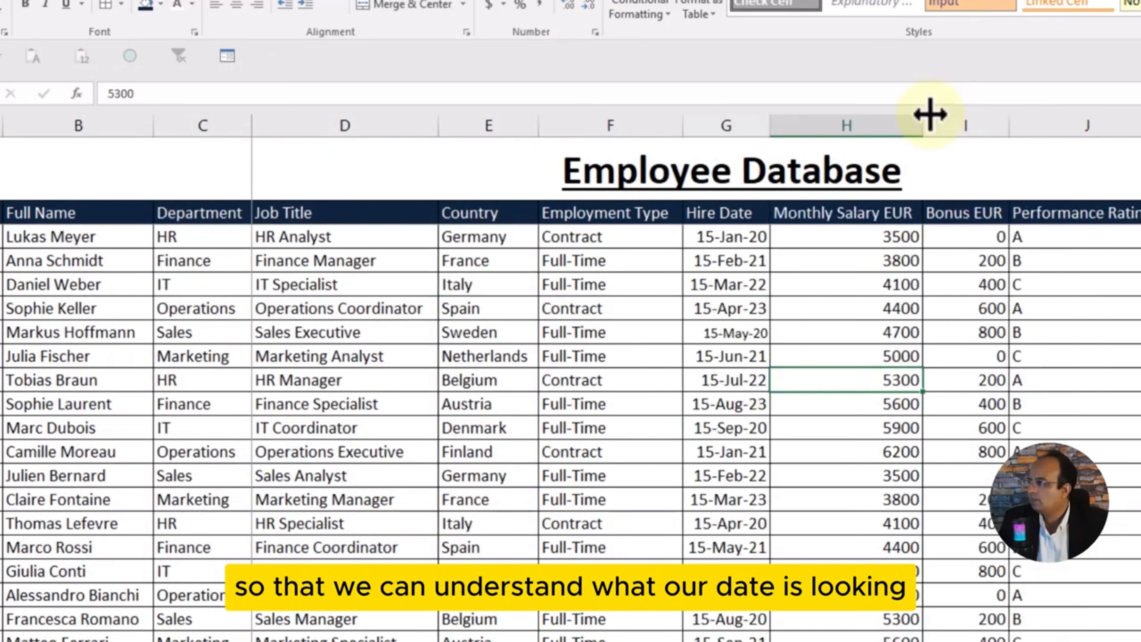
click(886, 311)
drag(767, 123, 784, 124)
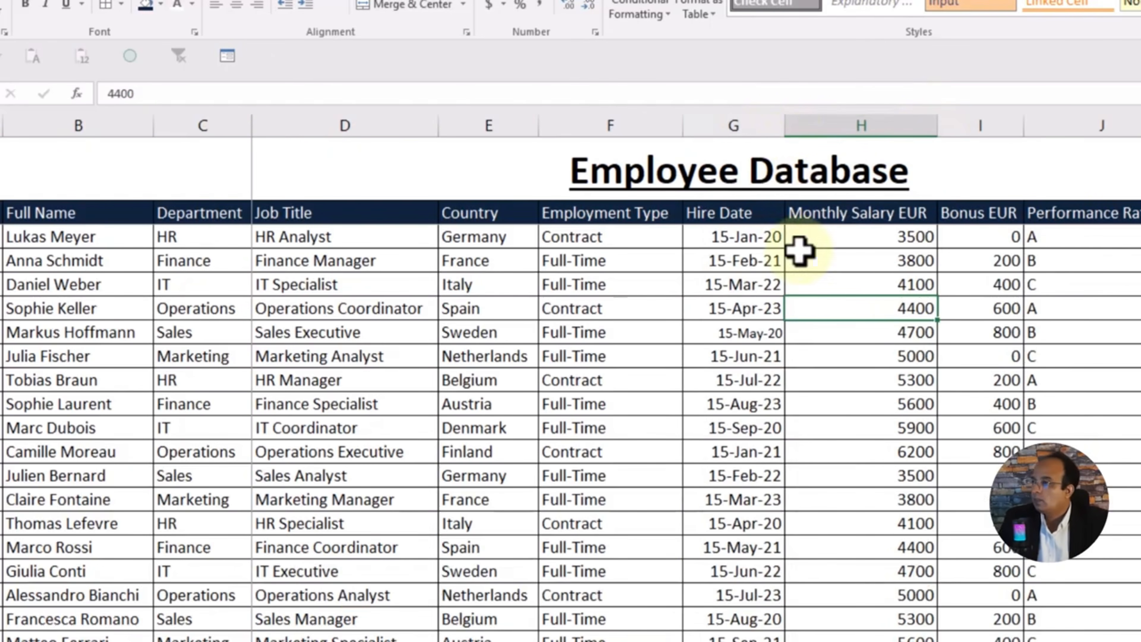
click(1120, 380)
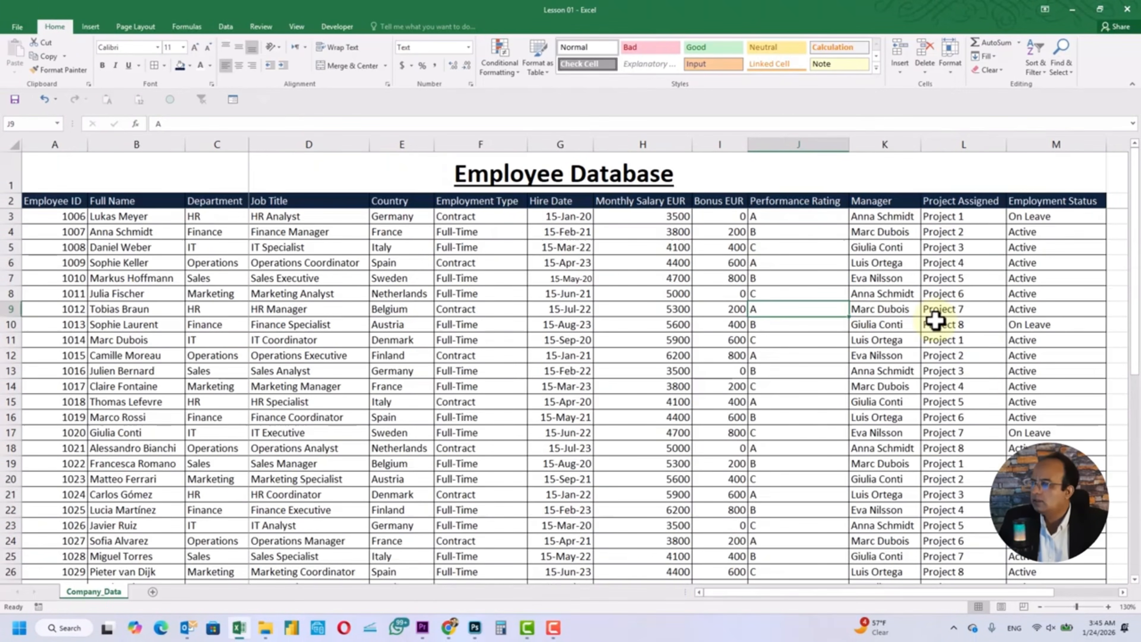
scroll(935, 319, down, 11)
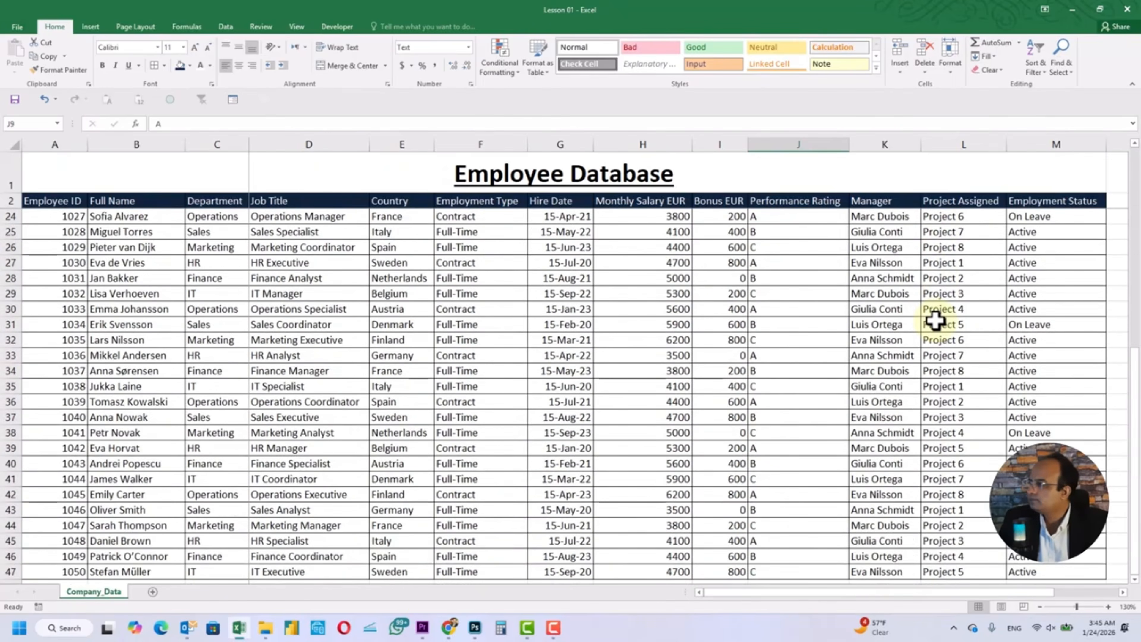
scroll(934, 320, up, 11)
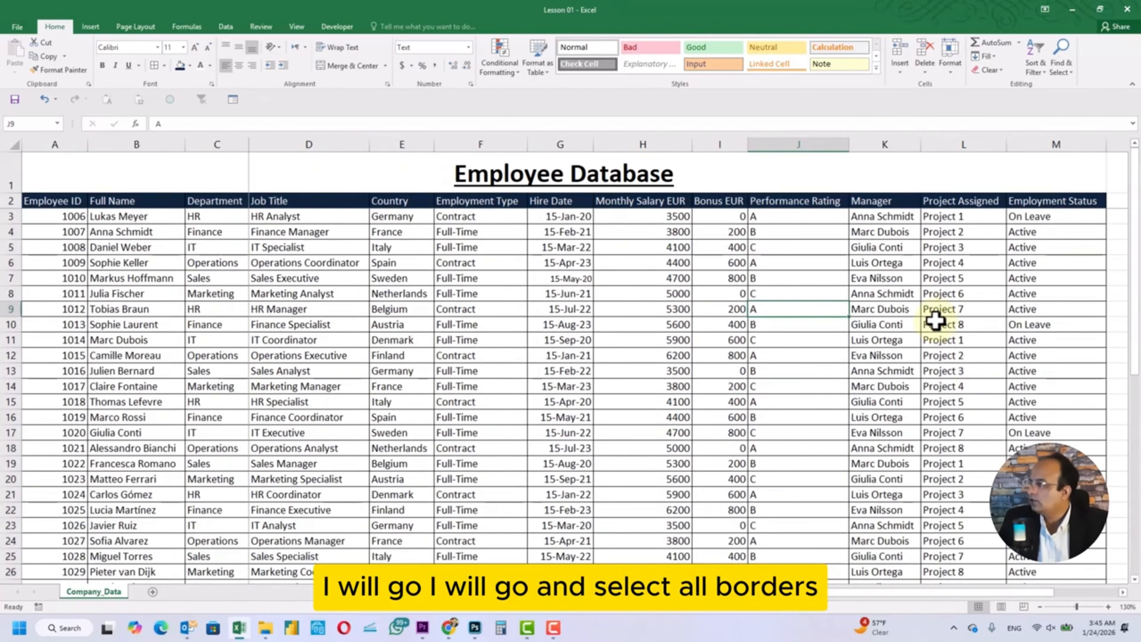
Step: Apply thick outside borders to the merged Employee Database title cell
click(924, 190)
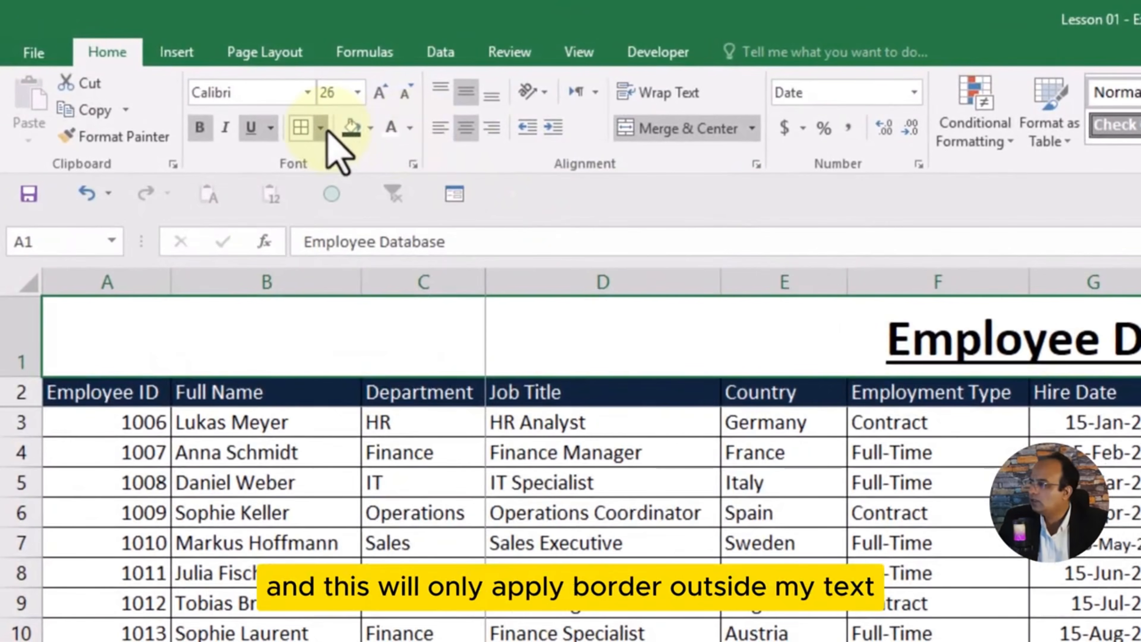
click(322, 128)
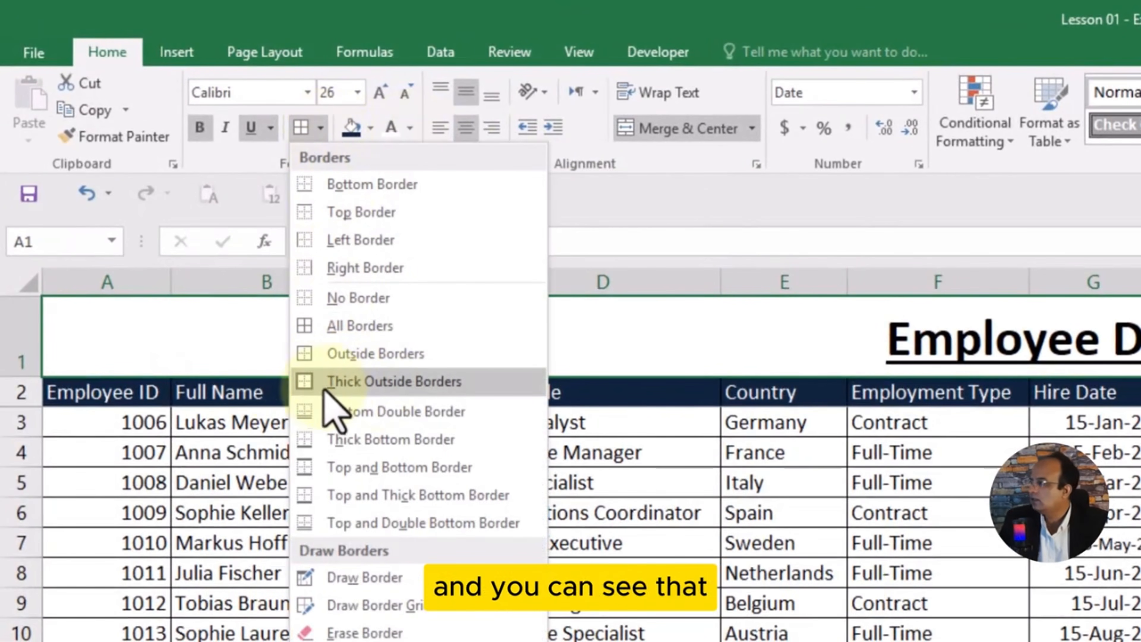
click(422, 386)
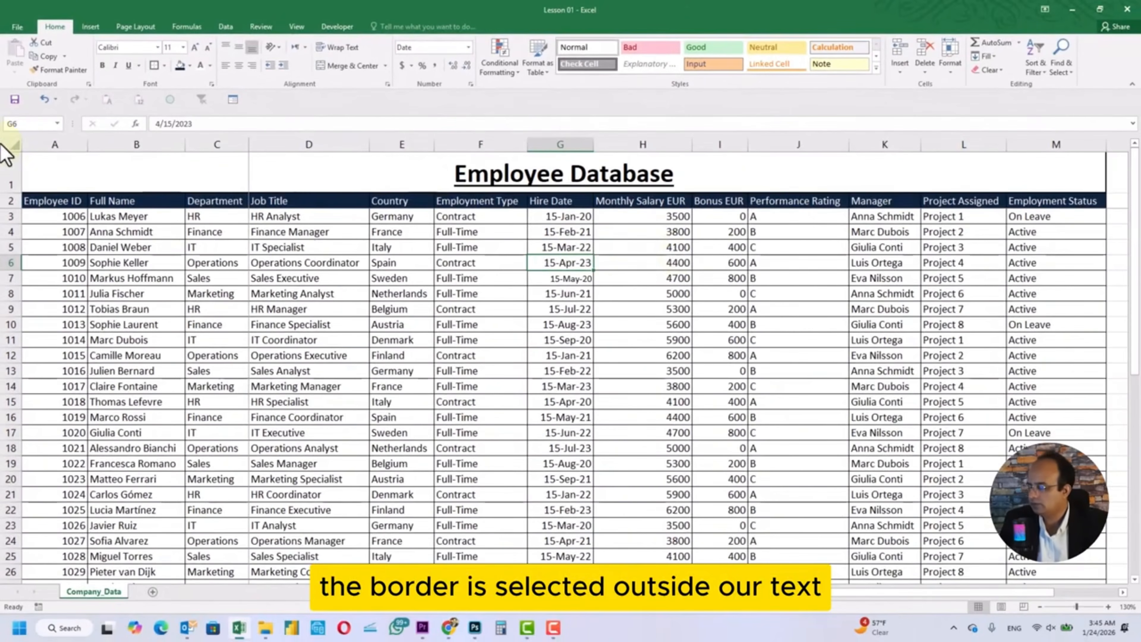
Step: Insert a blank row above the Employee Database title to check its border, and undo the insertion
click(6, 160)
key(ctrl+shift+equal)
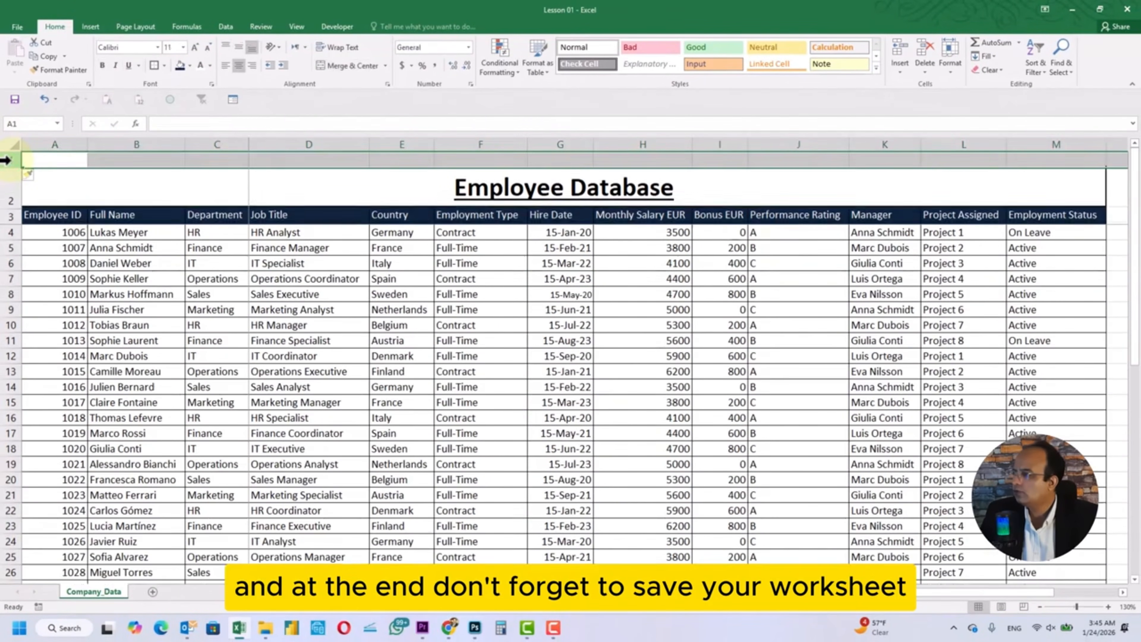
click(158, 278)
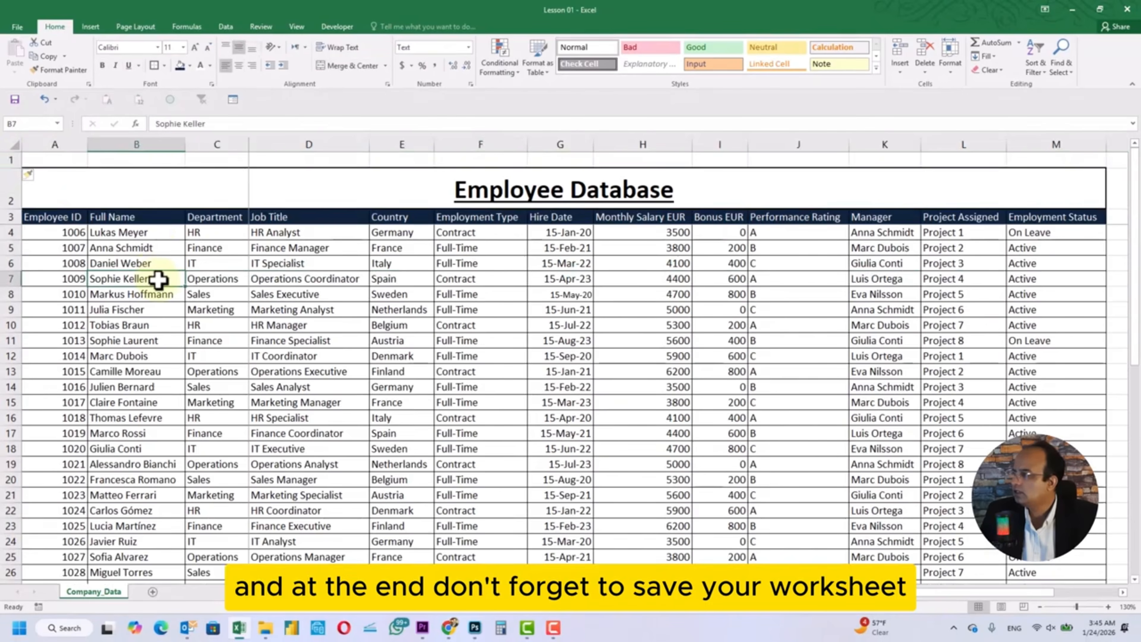
key(ctrl+z)
click(321, 270)
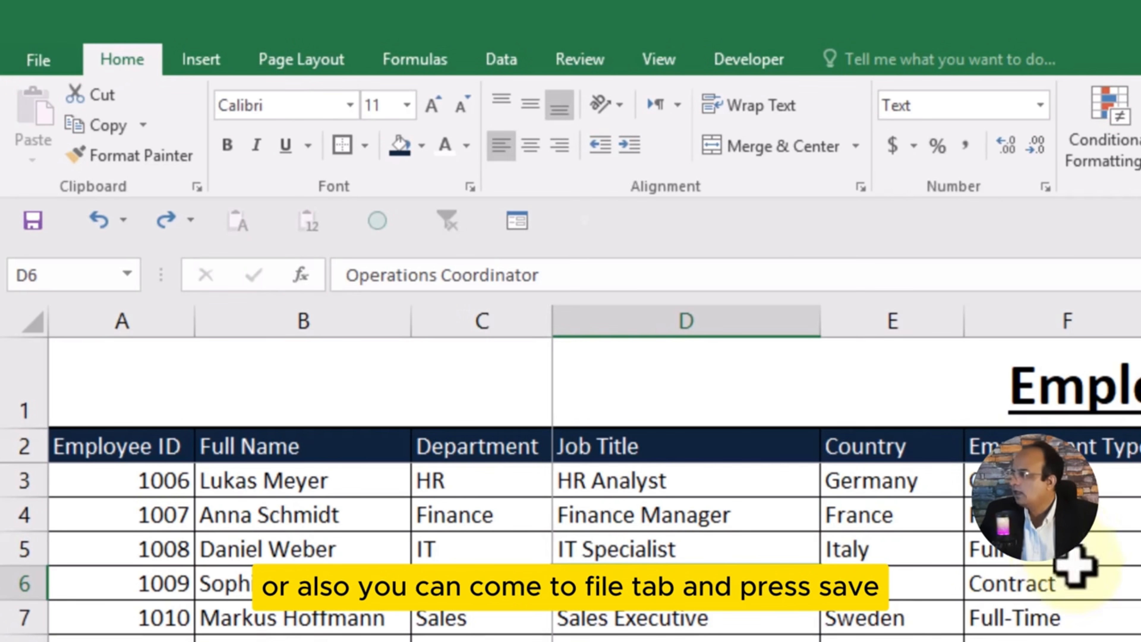
Step: Save the Lesson 01 workbook
click(1114, 638)
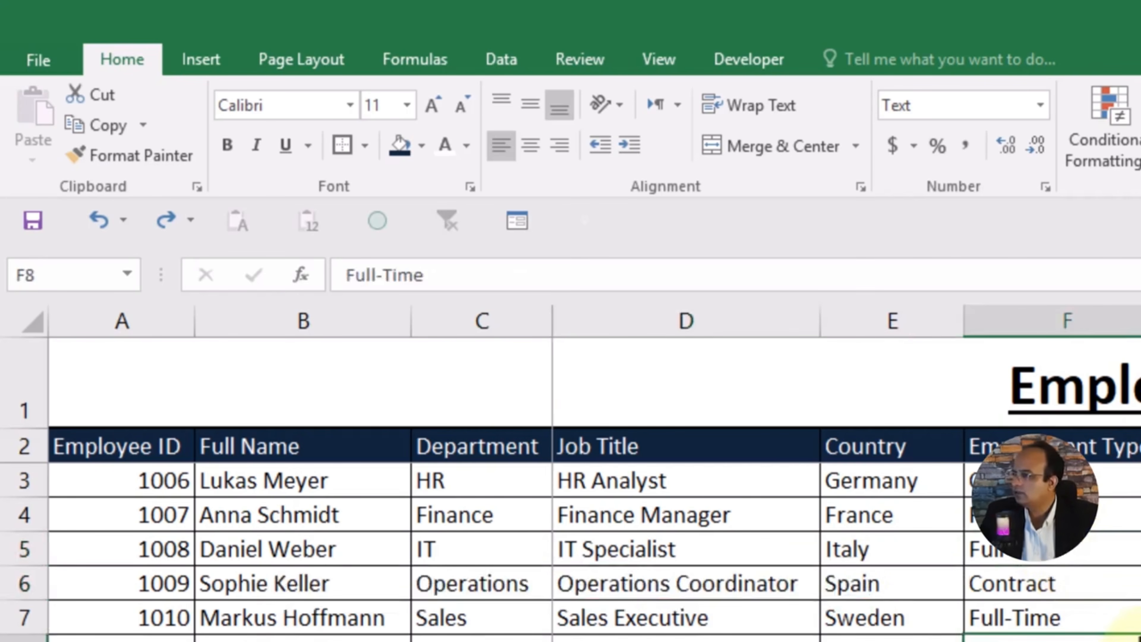
click(34, 234)
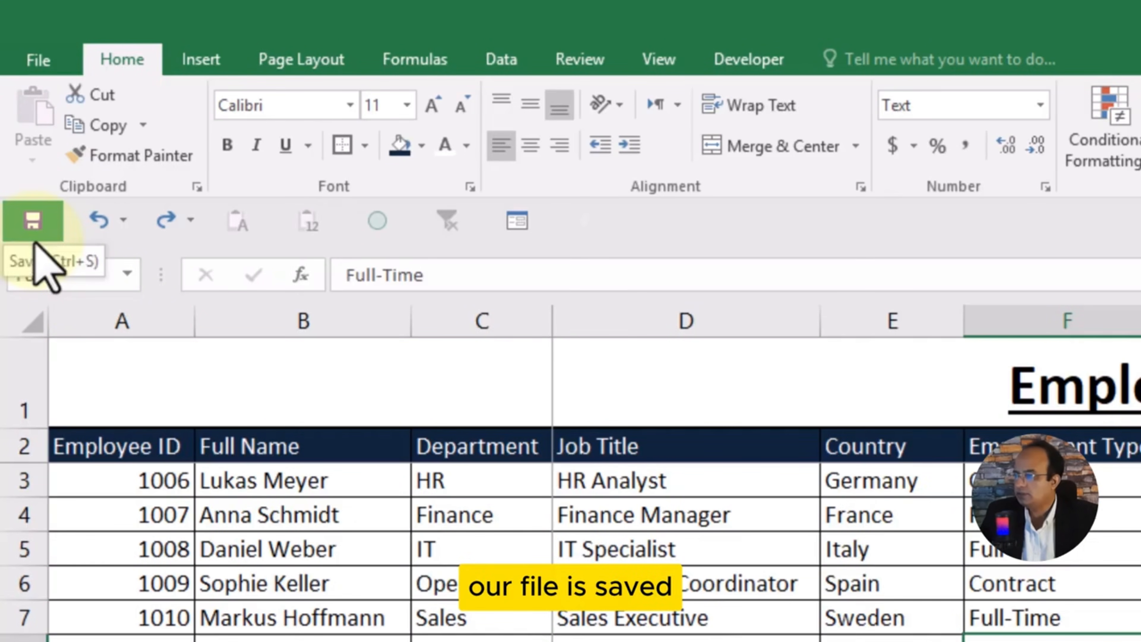
click(763, 634)
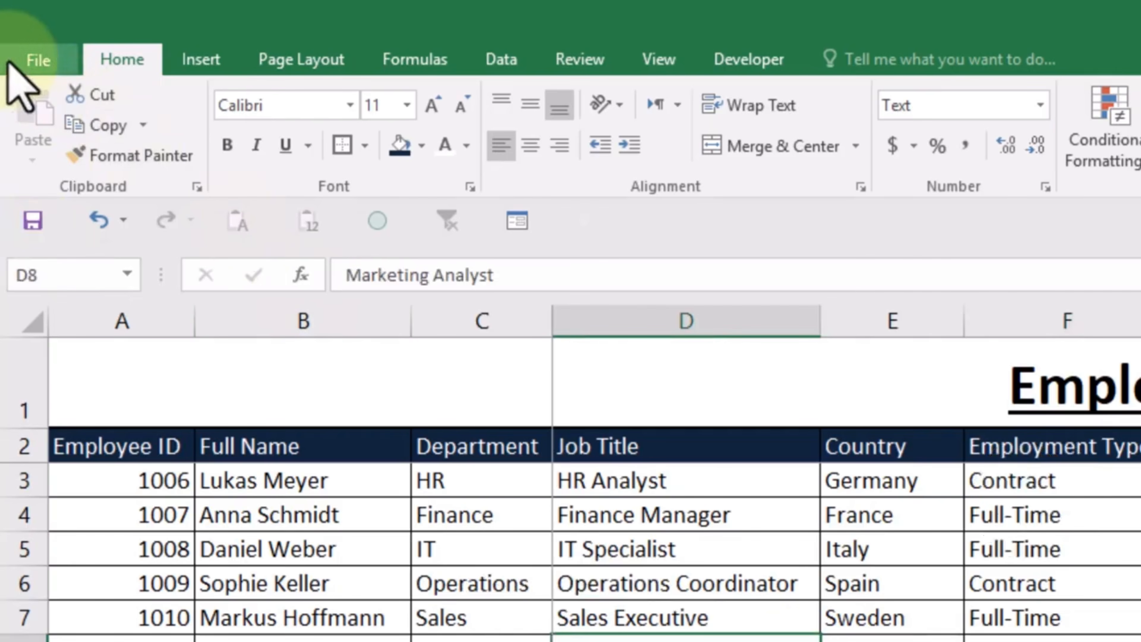
click(41, 60)
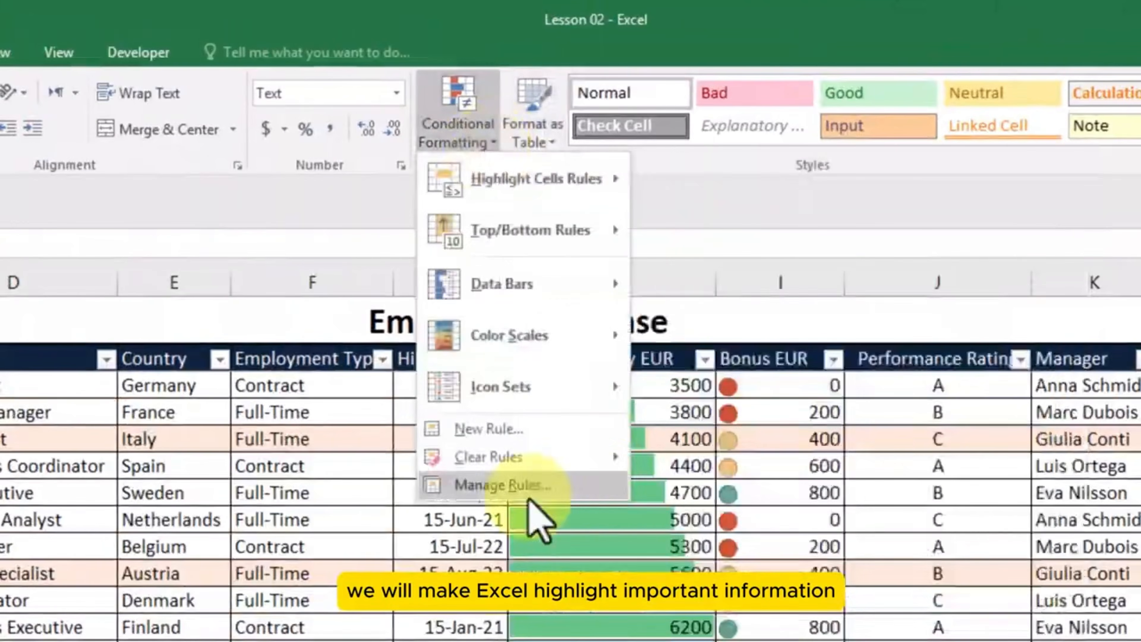
click(532, 484)
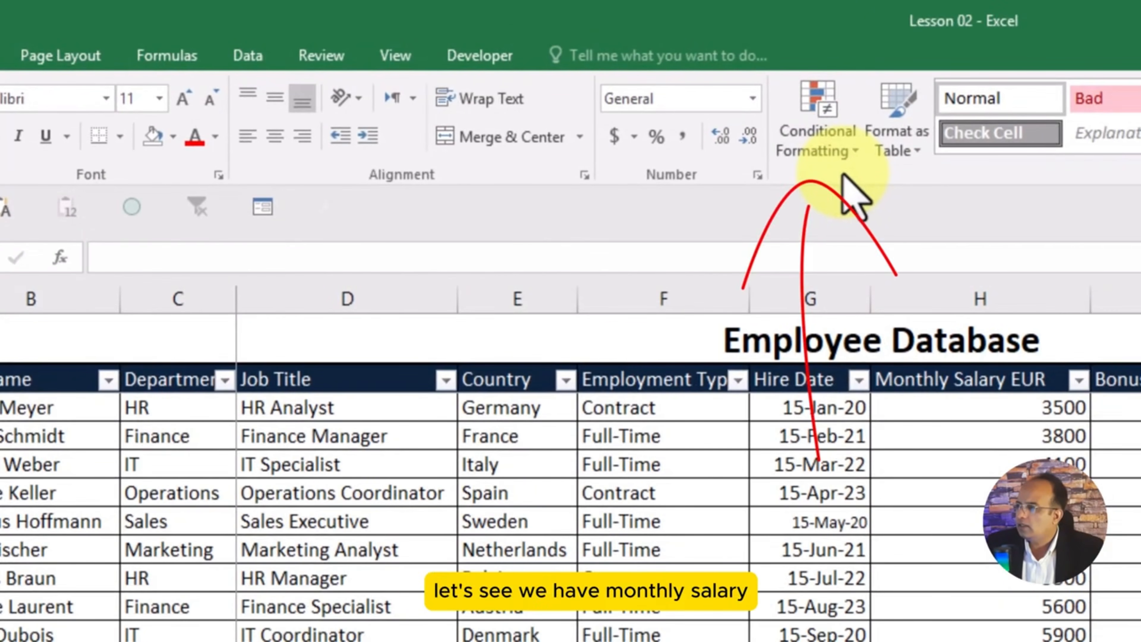
Step: Look through the Monthly Salary EUR column in the Lesson 02 workbook to compare low and high salaries
click(1014, 404)
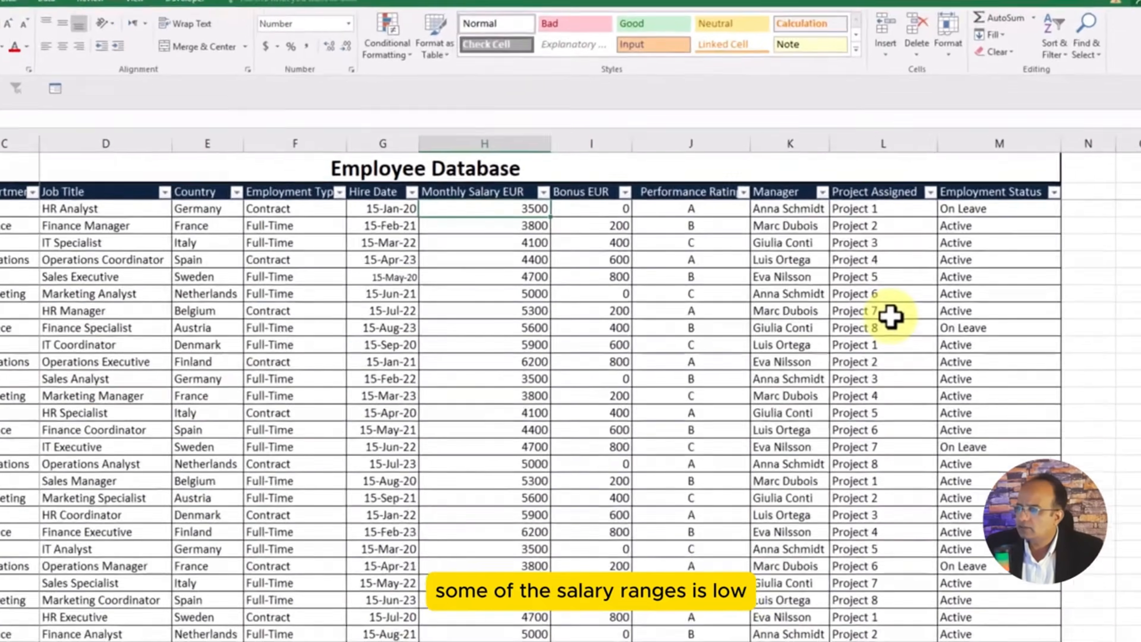
scroll(947, 425, down, 4)
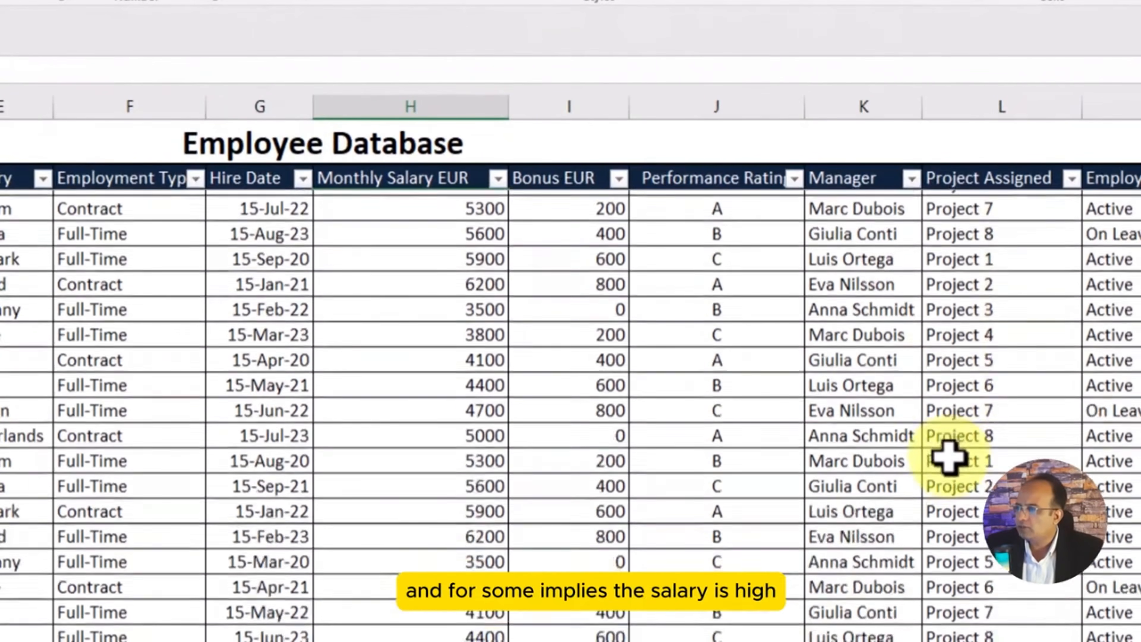
scroll(1120, 556, down, 5)
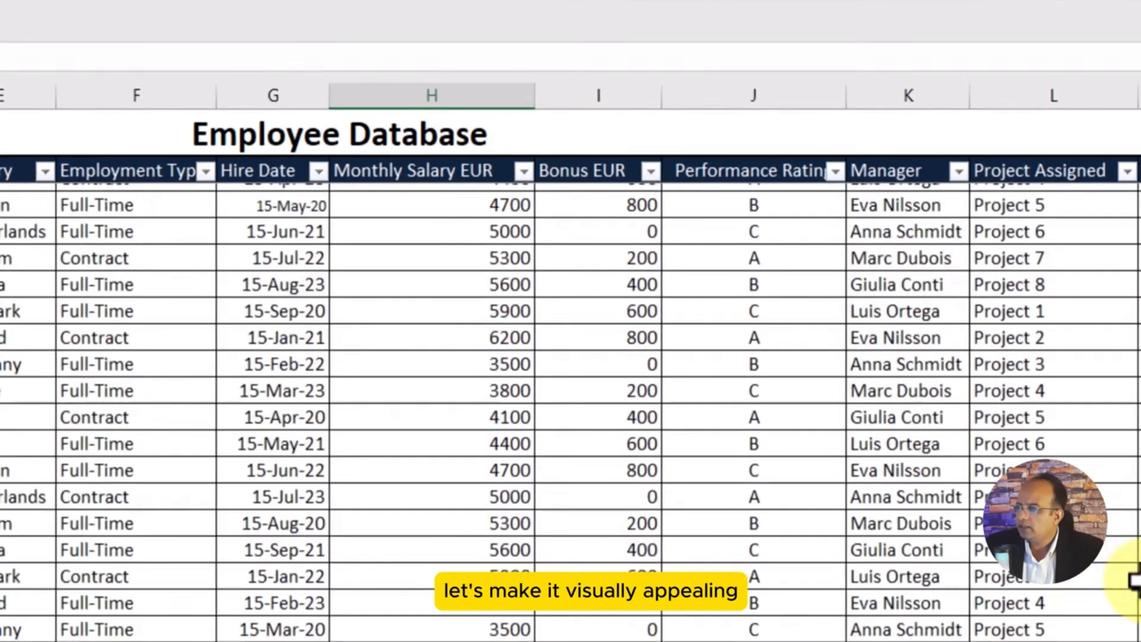
scroll(1139, 580, up, 2)
click(1139, 580)
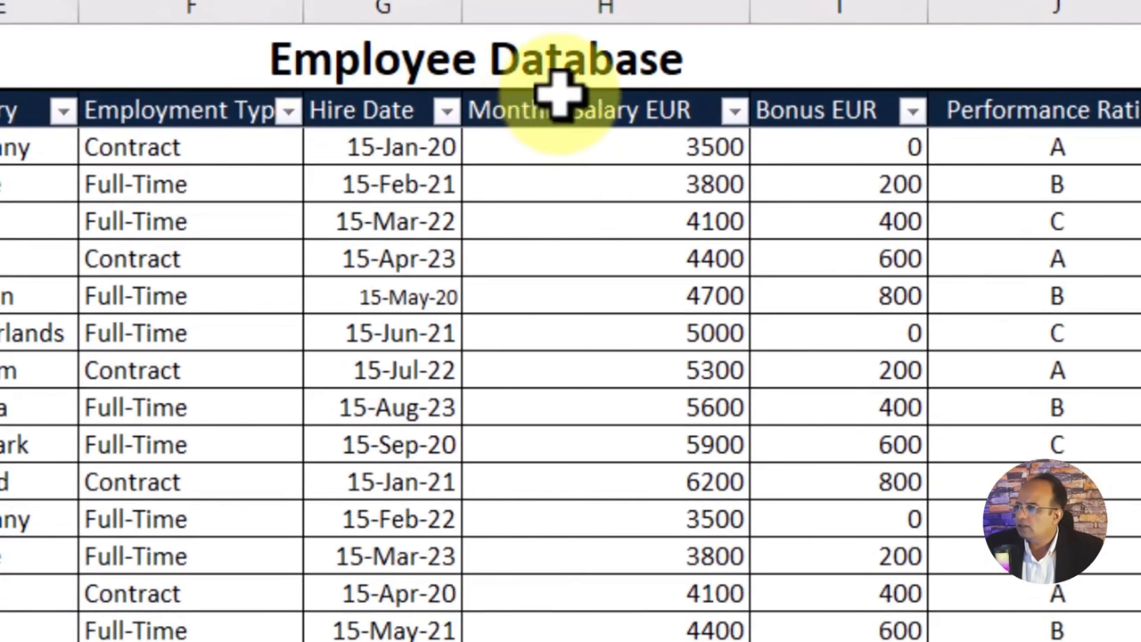
click(585, 111)
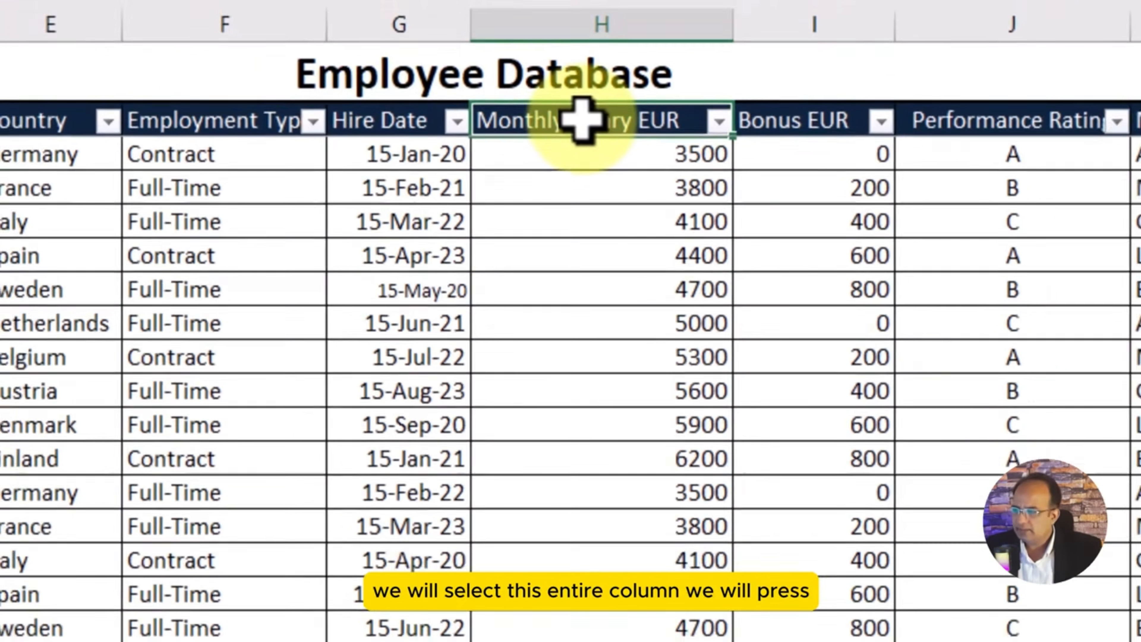
key(ctrl+shift+Down)
scroll(717, 299, up, 6)
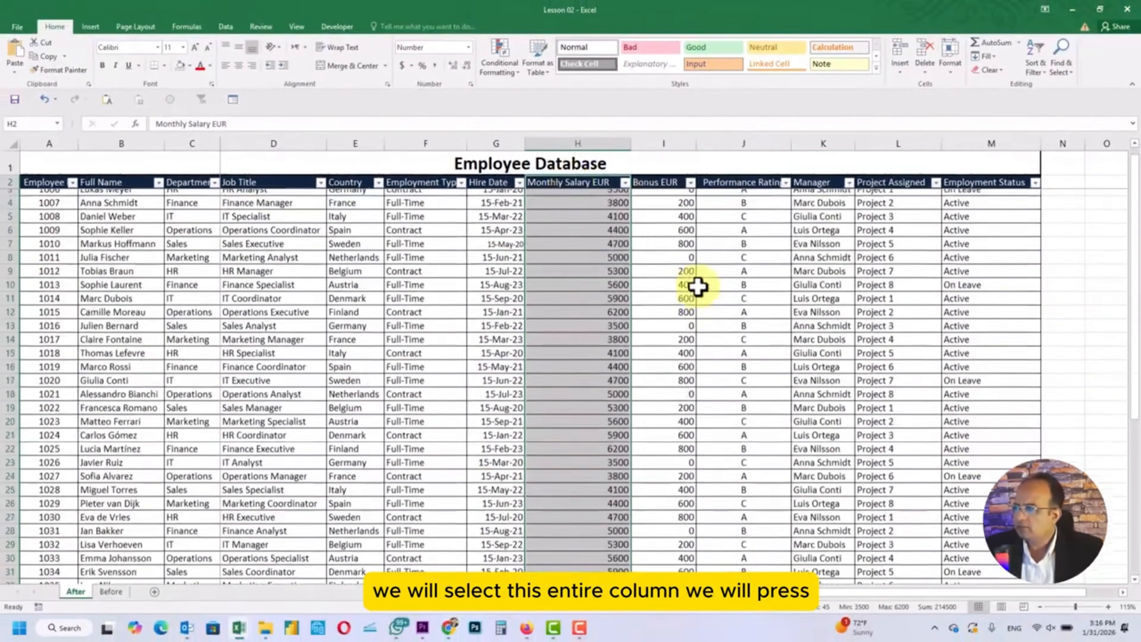
click(725, 303)
Step: Apply green solid-fill data bars as conditional formatting to the Monthly Salary EUR column, from its header down to the last row
click(563, 172)
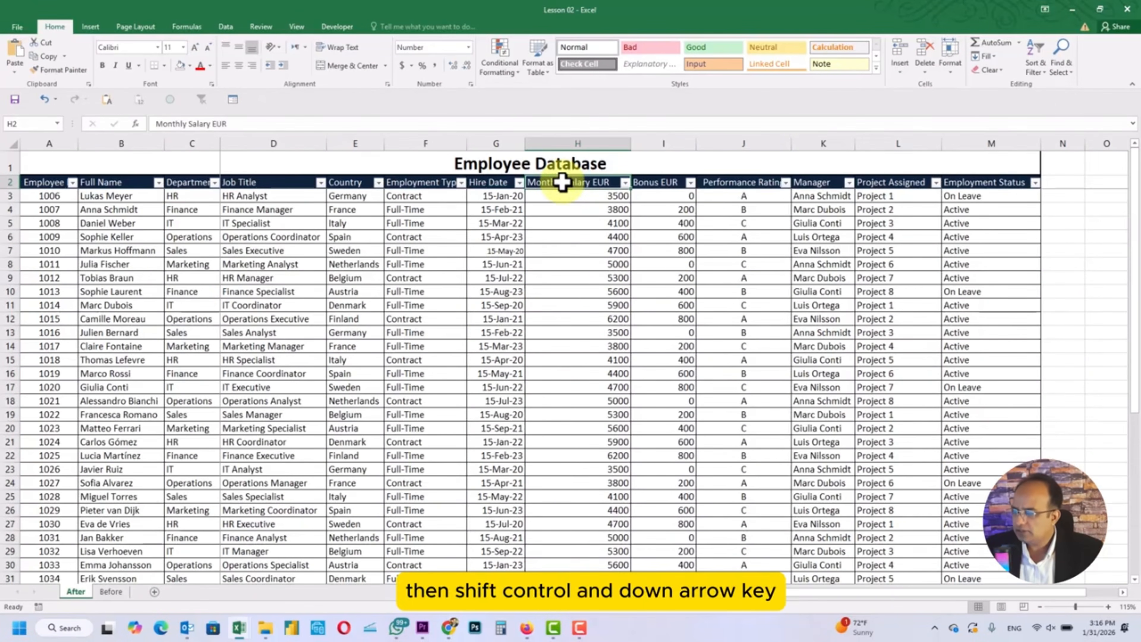
key(ctrl+shift+Down)
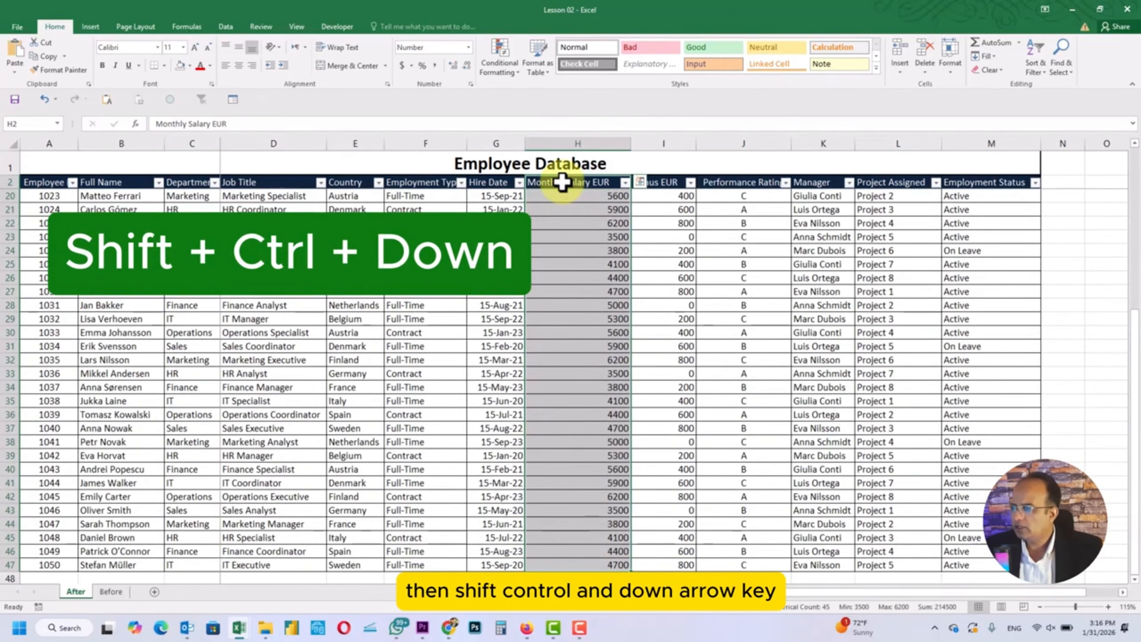
scroll(758, 425, up, 8)
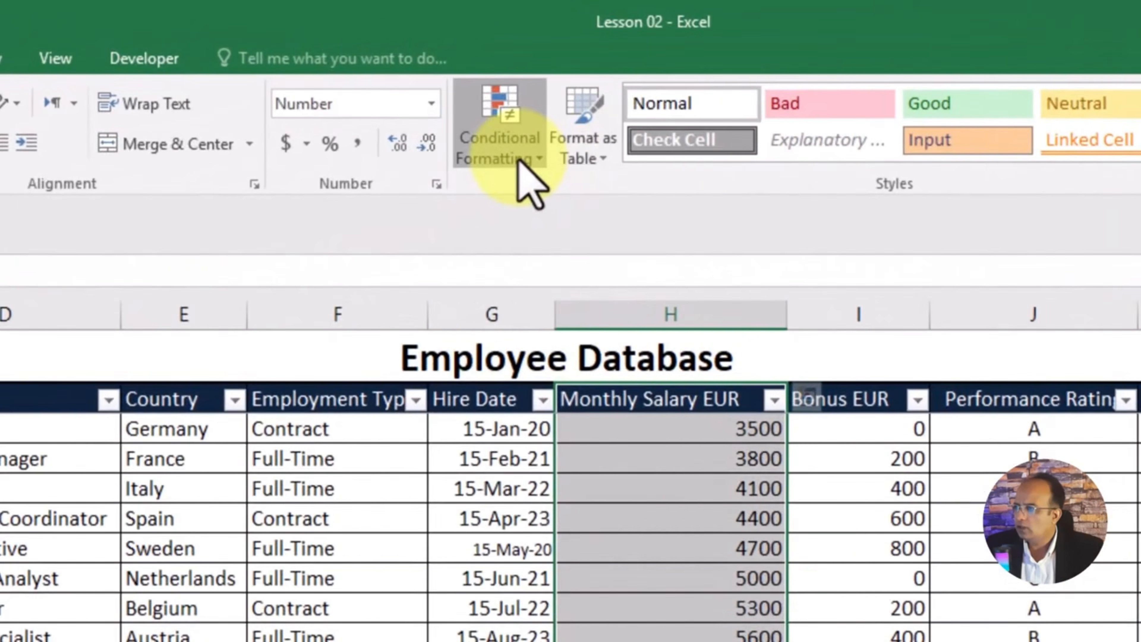
click(505, 70)
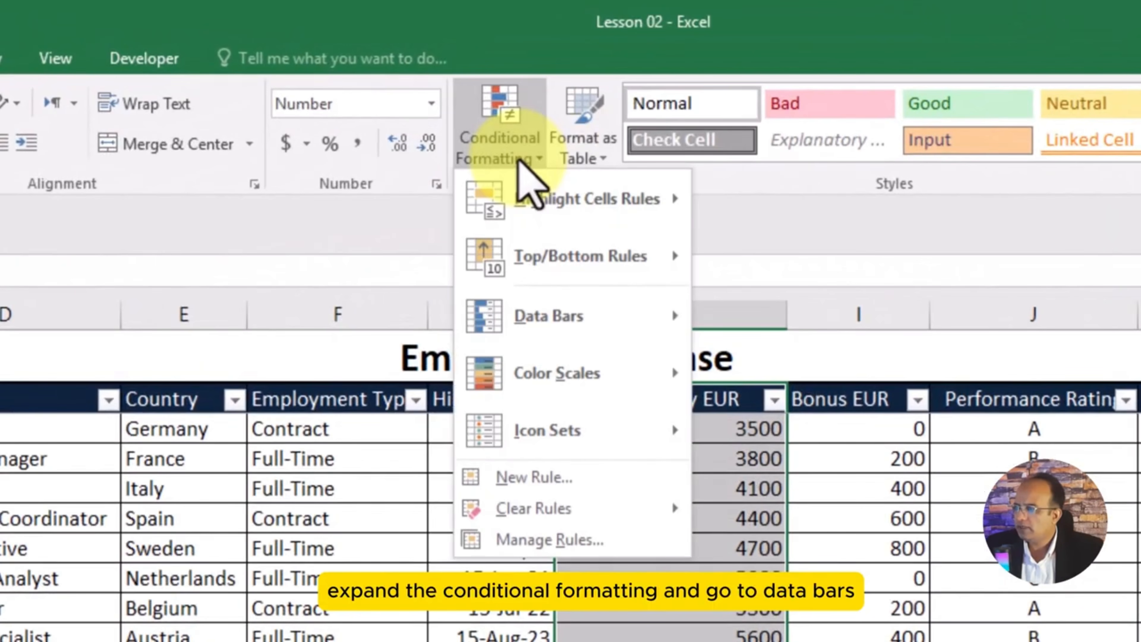
mouse_move(625, 333)
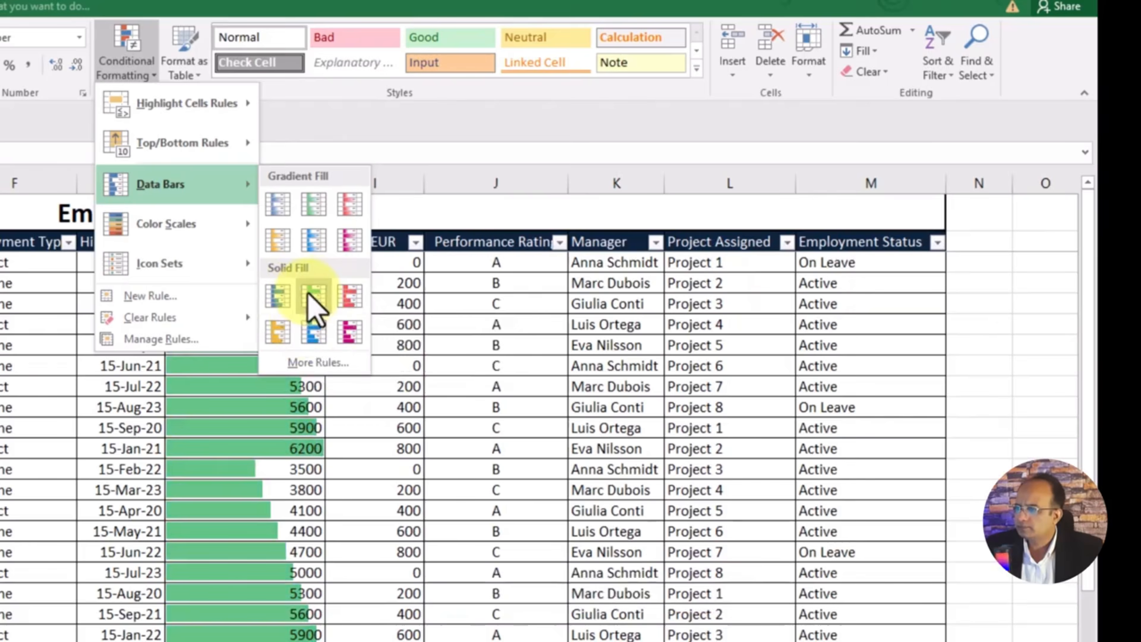
click(313, 296)
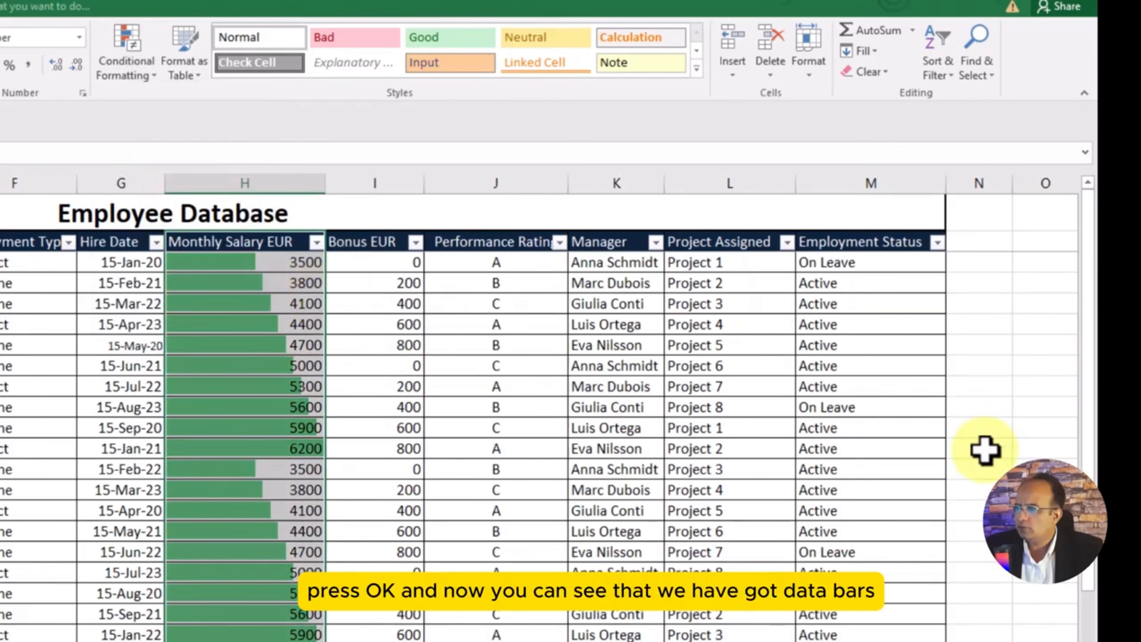
click(985, 450)
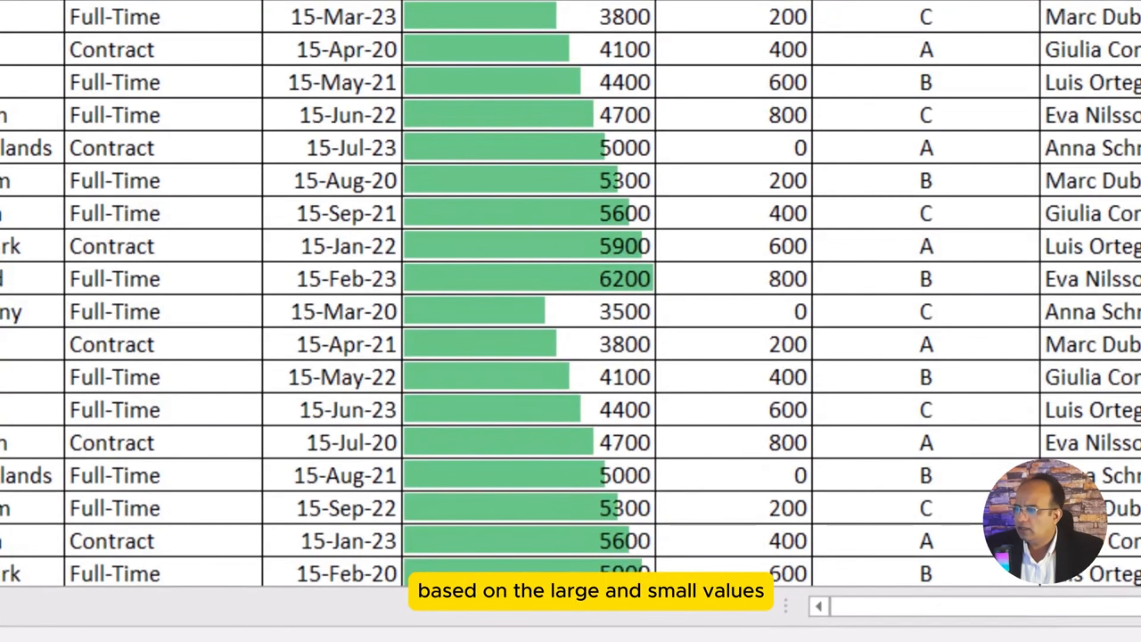
Step: Sort the employee table by Monthly Salary EUR from smallest to largest and review the salary data bars
scroll(571, 292, down, 9)
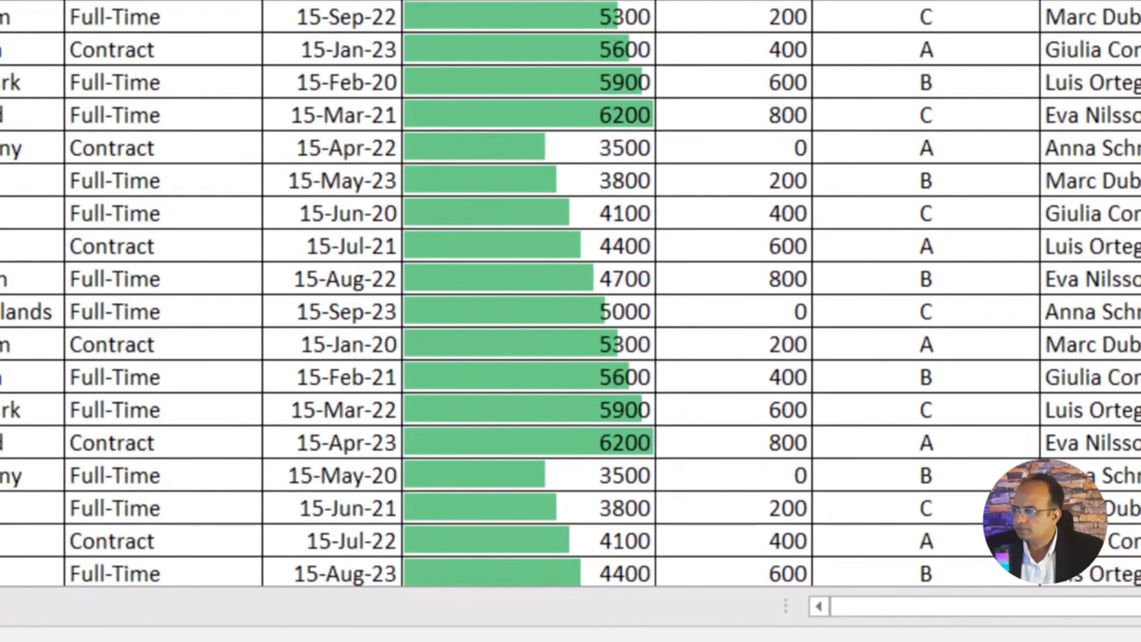
scroll(571, 292, up, 10)
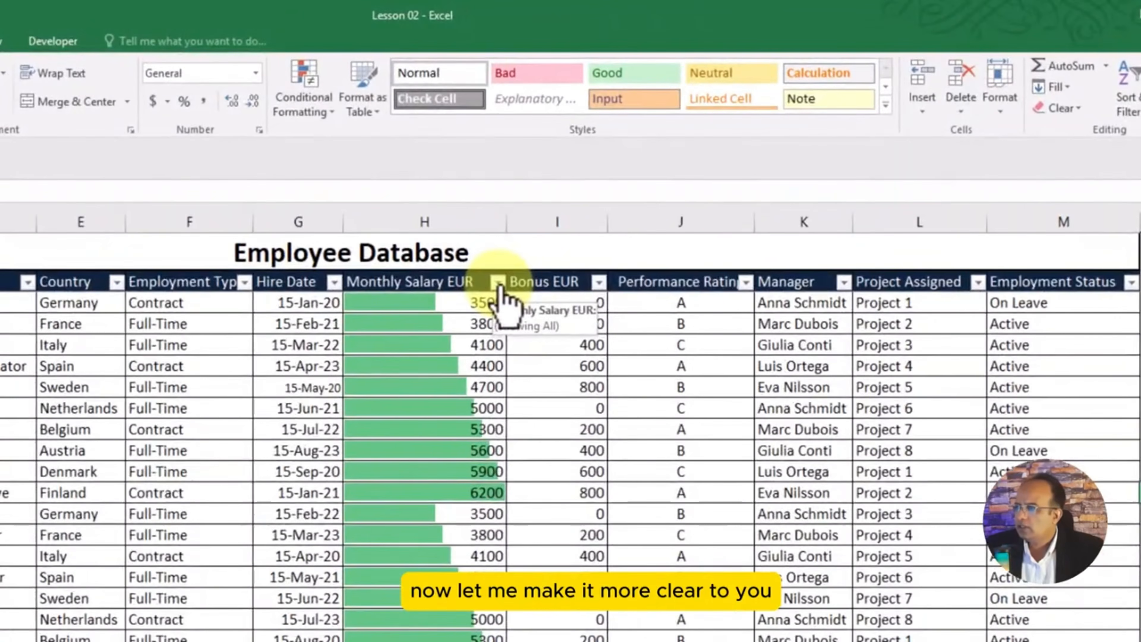
click(625, 183)
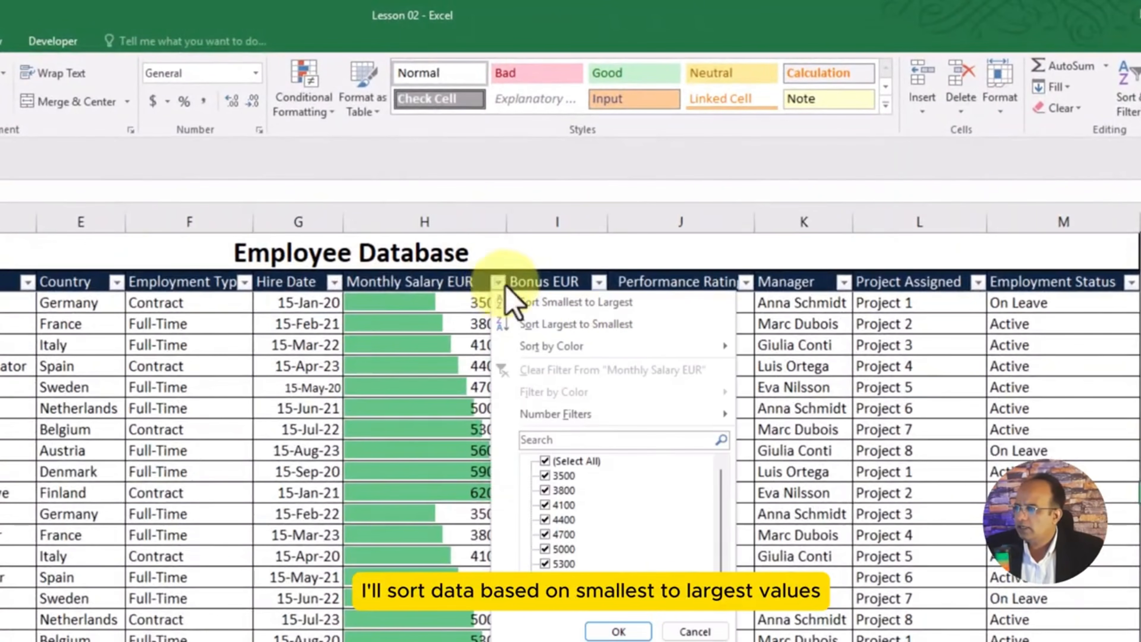
click(641, 310)
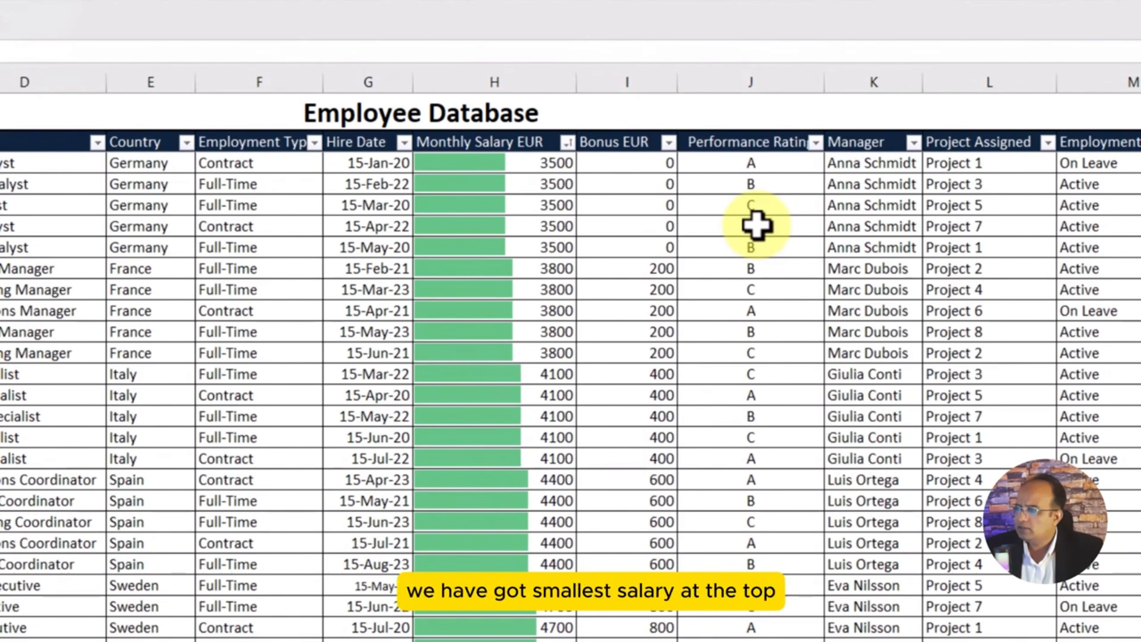
scroll(757, 224, down, 6)
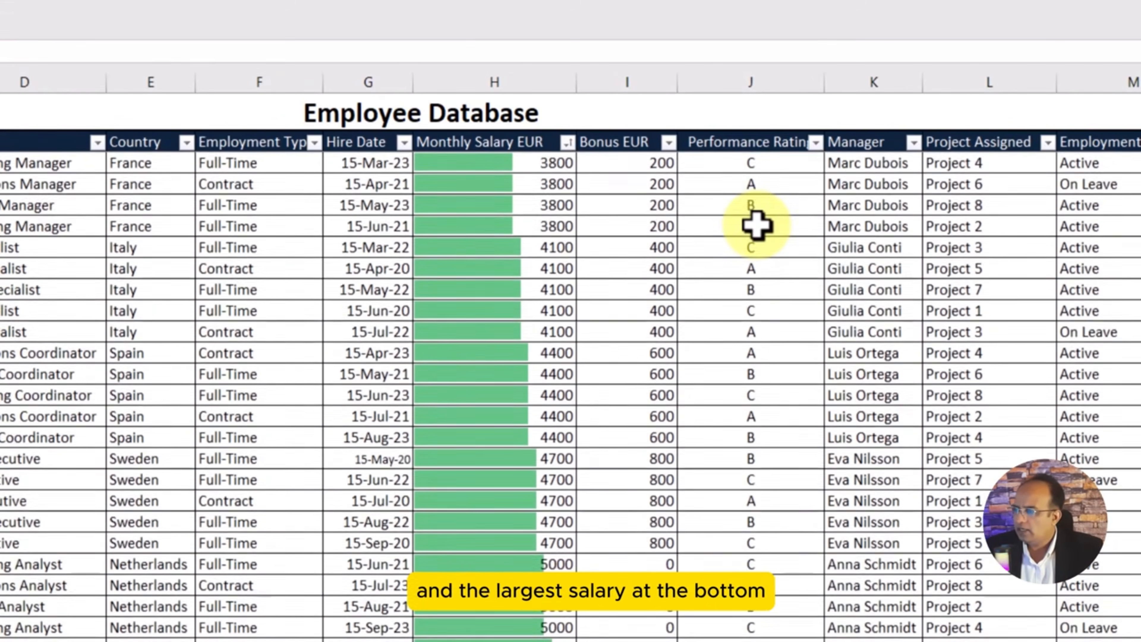
scroll(838, 317, down, 1)
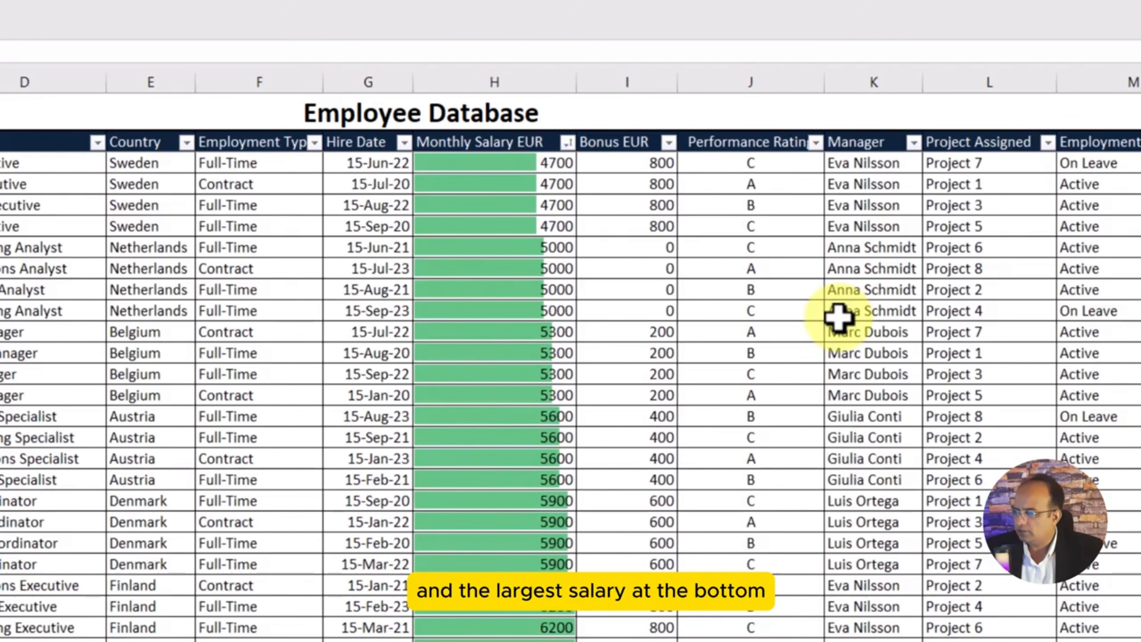
scroll(838, 316, up, 7)
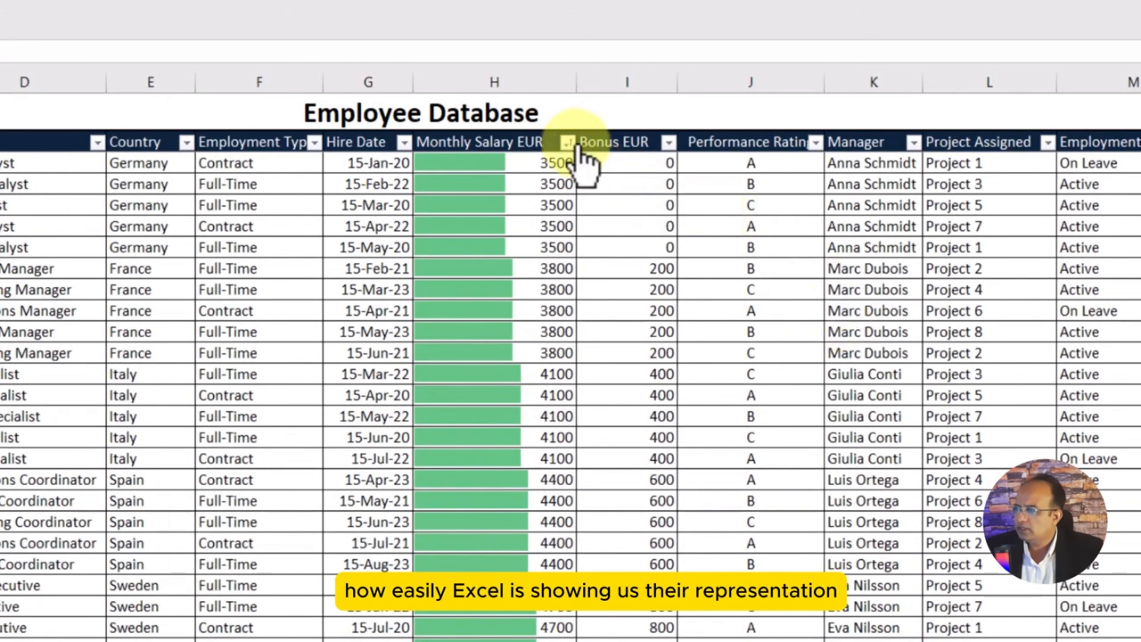
Step: Sort the employee table by Monthly Salary EUR from largest to smallest and review the salary data bars
click(566, 143)
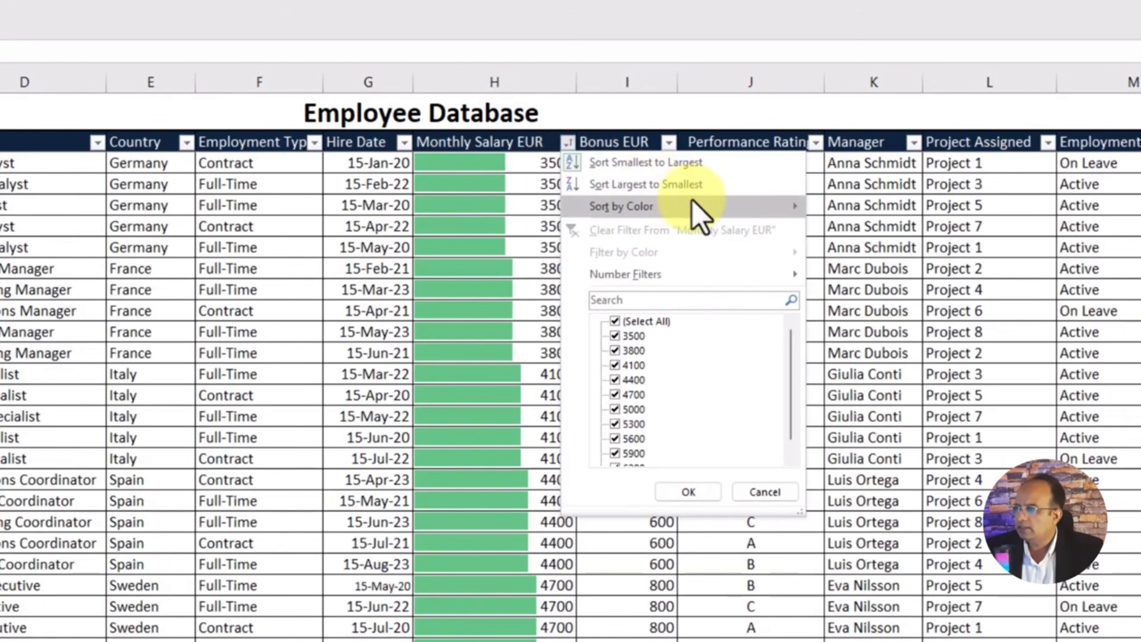
click(714, 184)
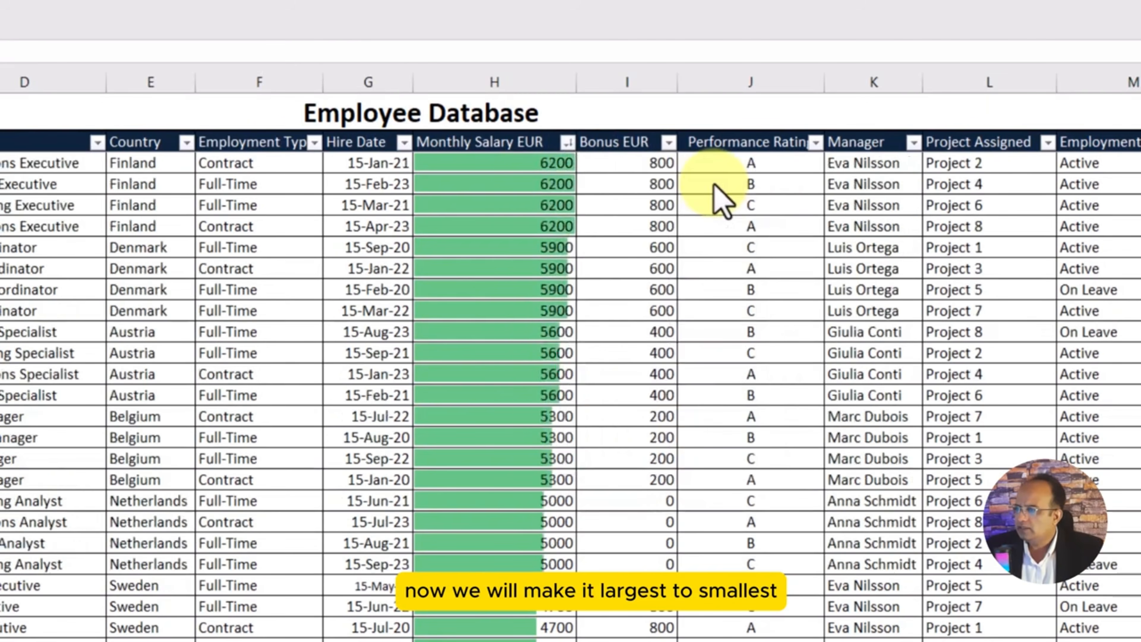
scroll(996, 396, down, 8)
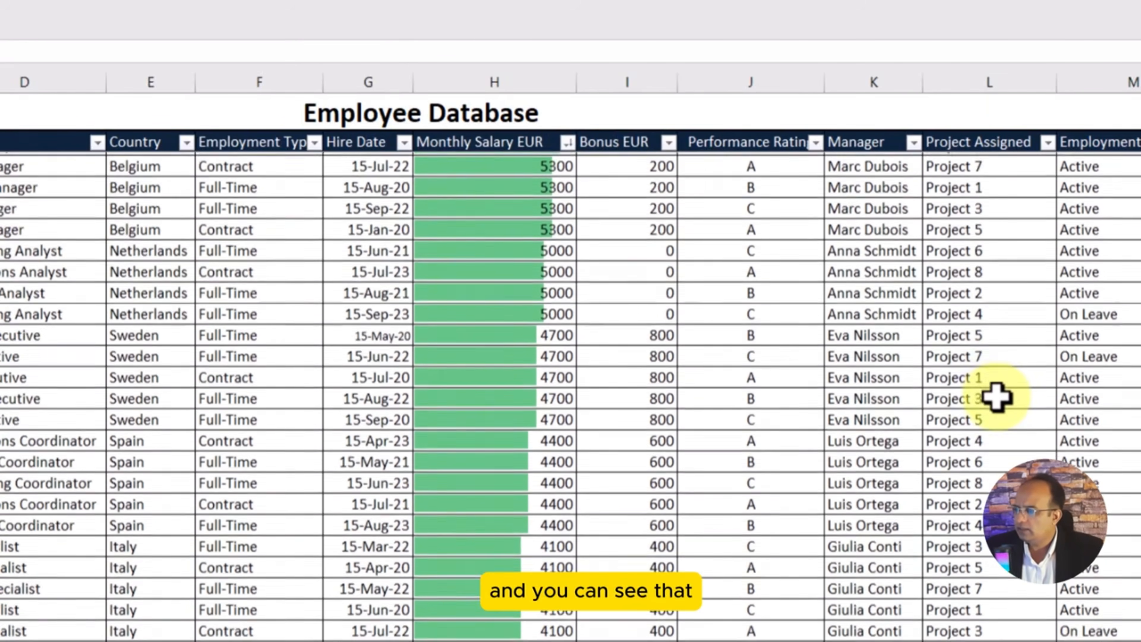
scroll(996, 397, up, 8)
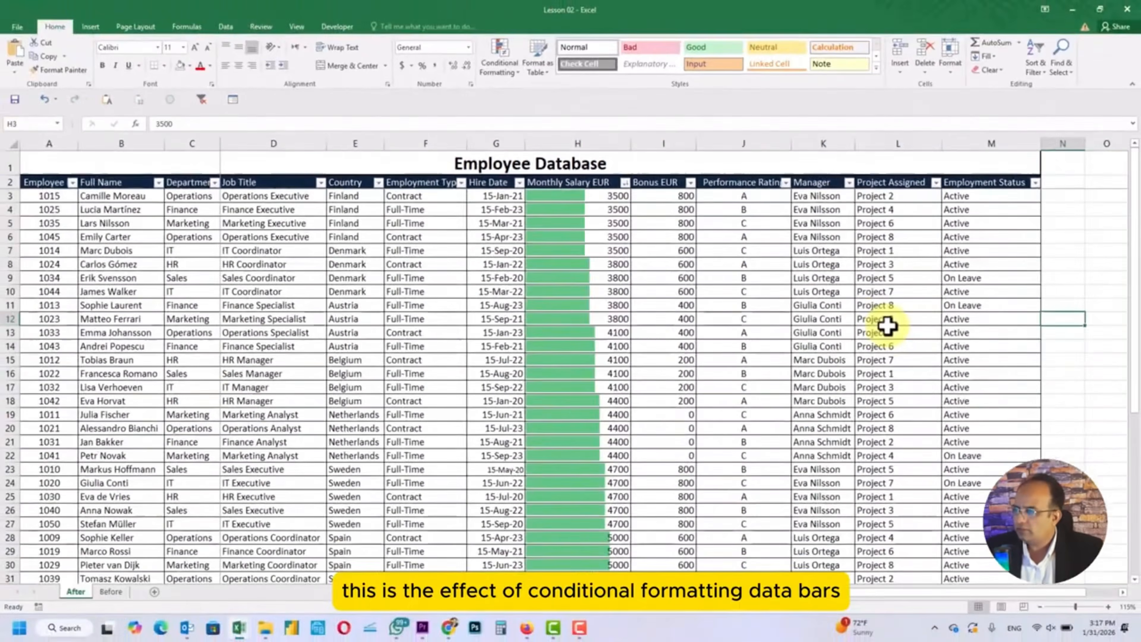
Step: Undo the Monthly Salary EUR sorting to restore the original row order
key(ctrl+z)
click(895, 318)
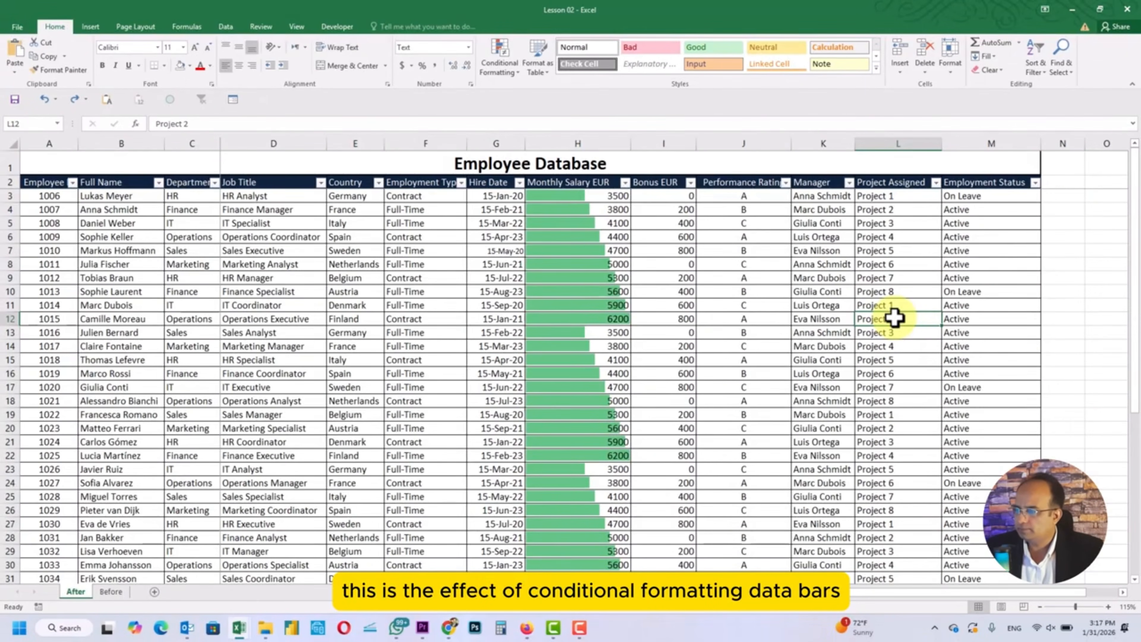
click(512, 70)
mouse_move(563, 180)
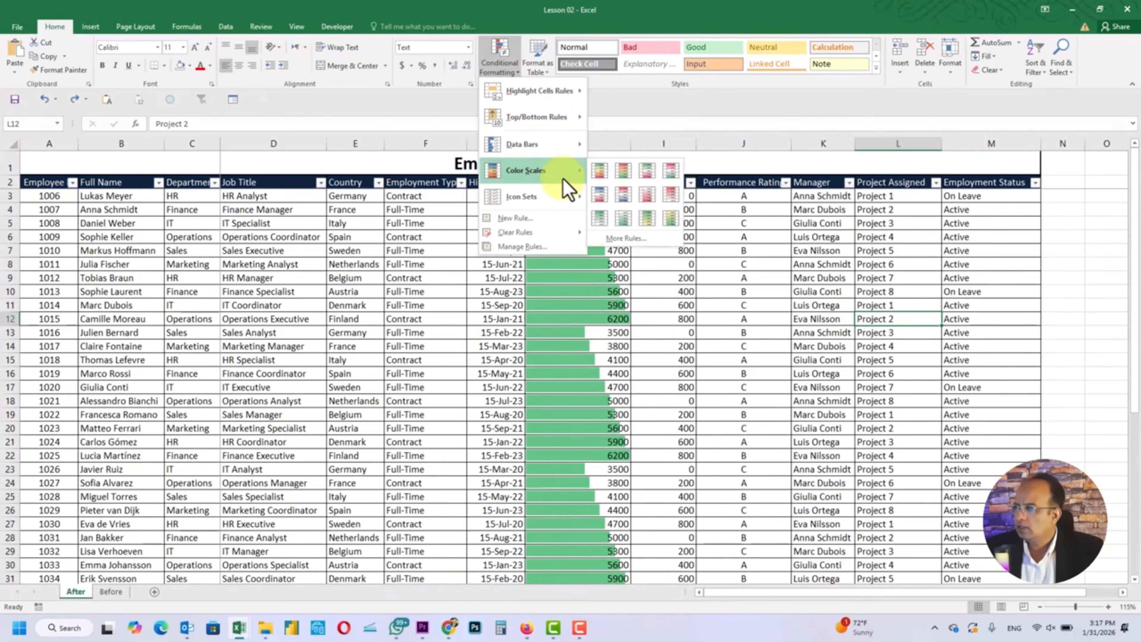
click(842, 214)
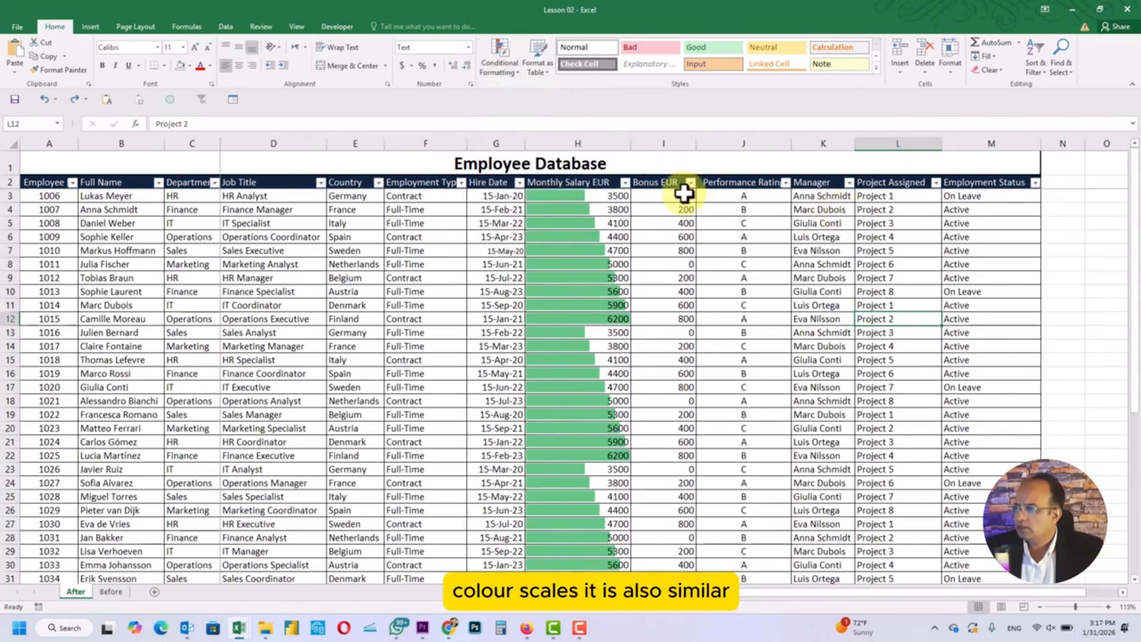
Step: Apply the Red - Yellow - Green Color Scale conditional formatting to all Bonus EUR values, from I3 down to the last row
click(682, 195)
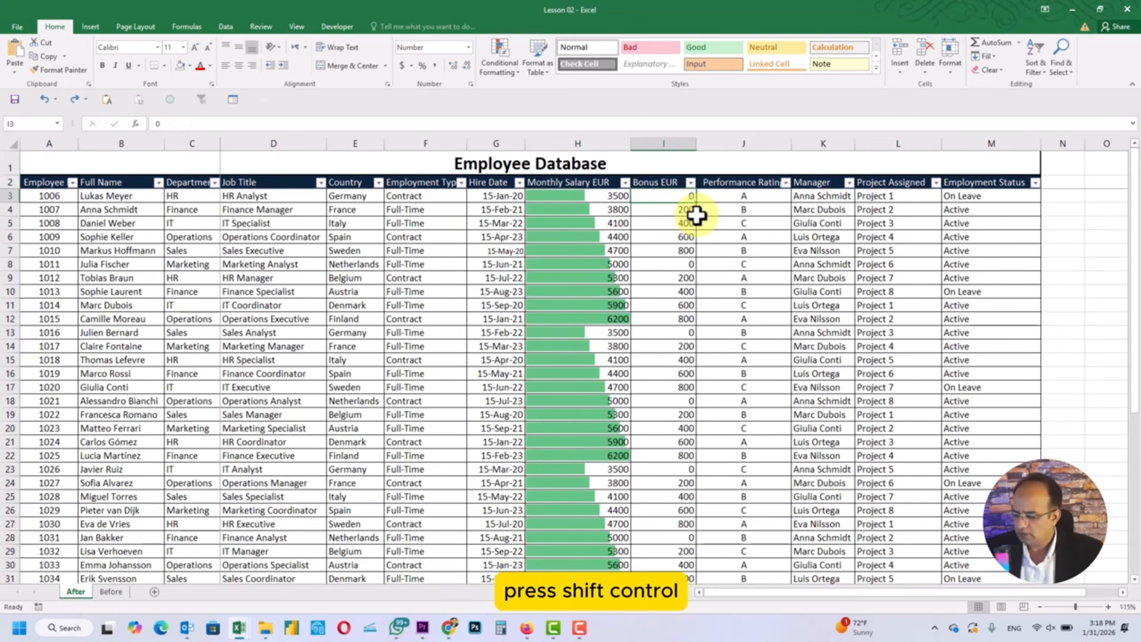
key(shift+ctrl+Down)
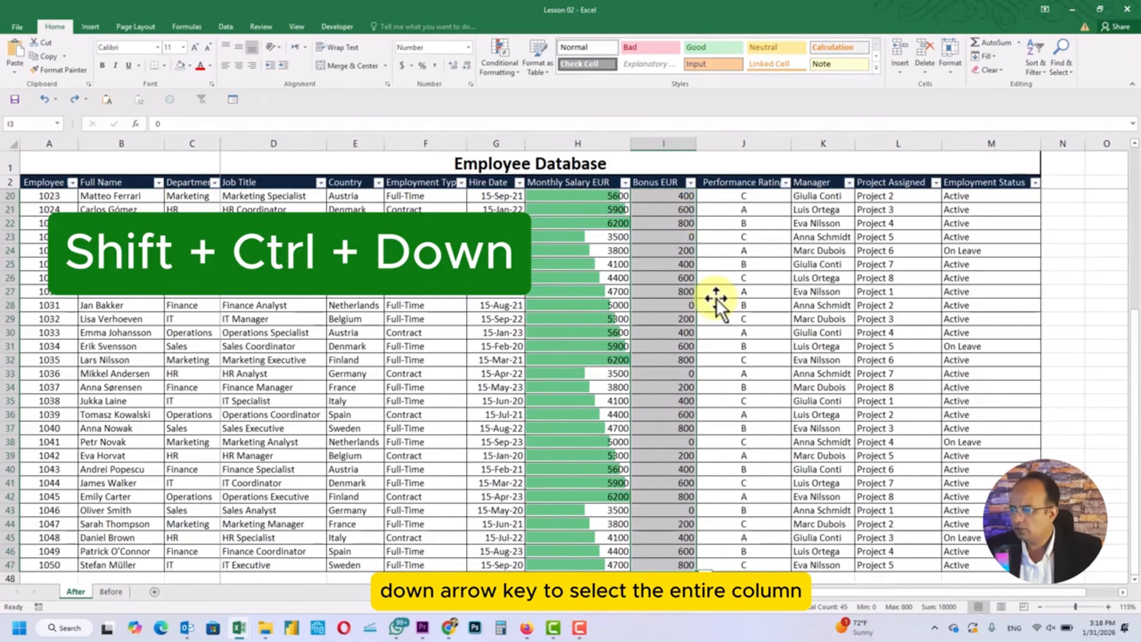
scroll(802, 438, up, 8)
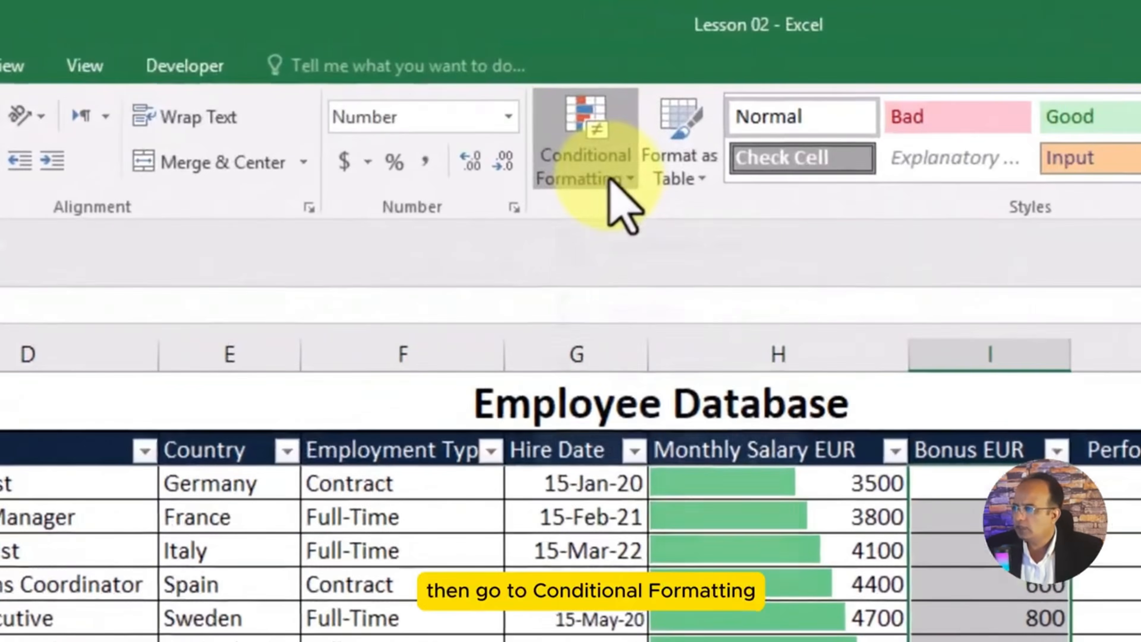
click(507, 72)
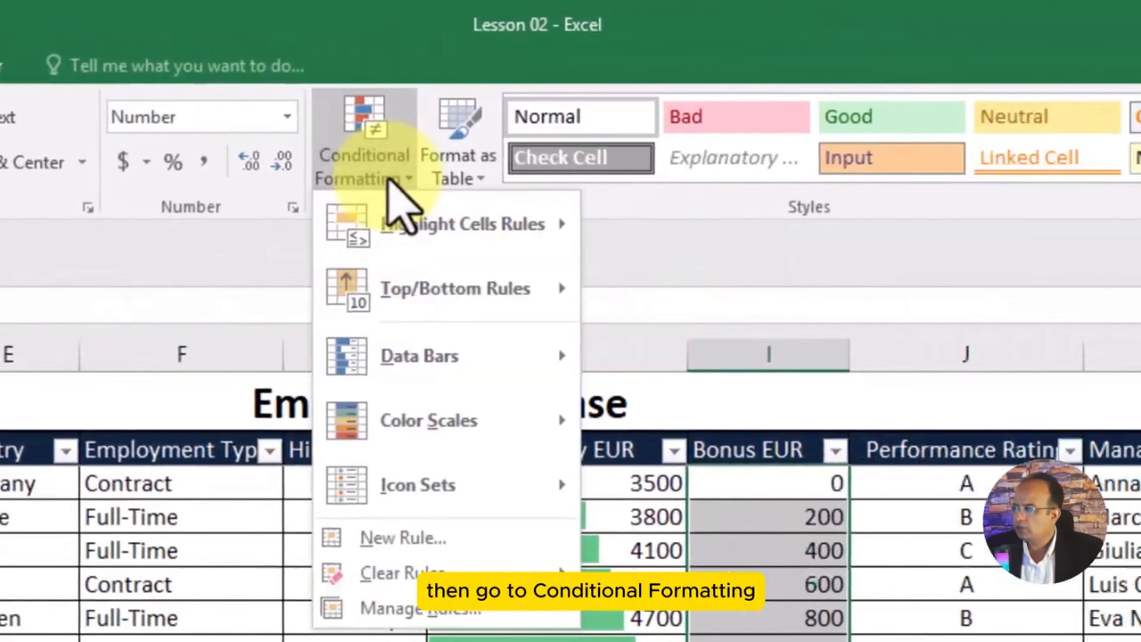
mouse_move(472, 423)
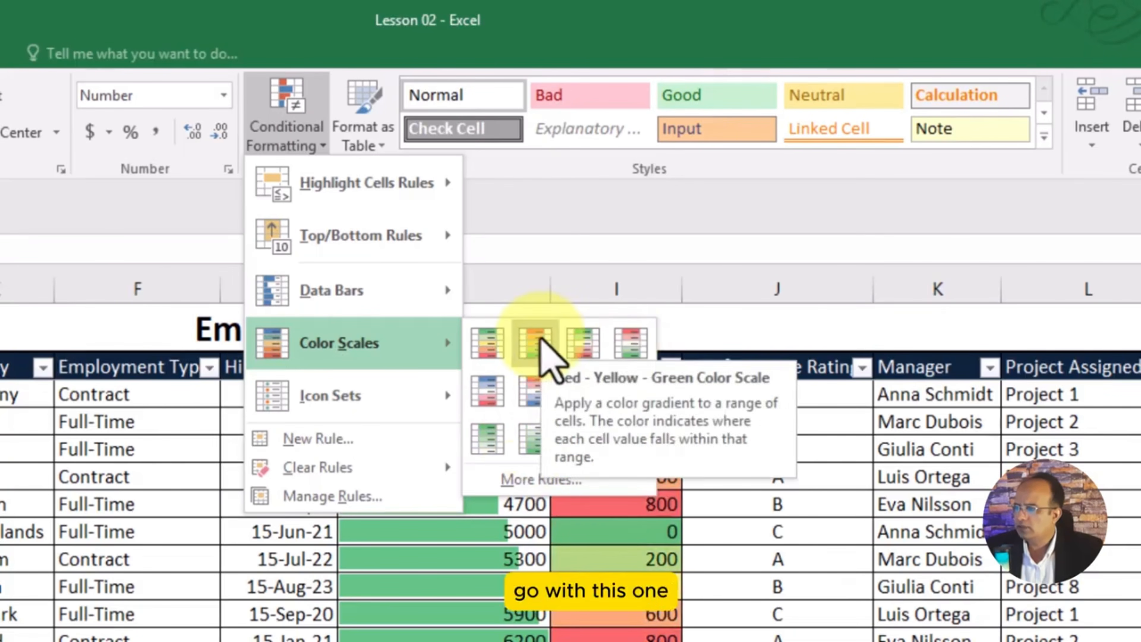
click(539, 344)
click(819, 478)
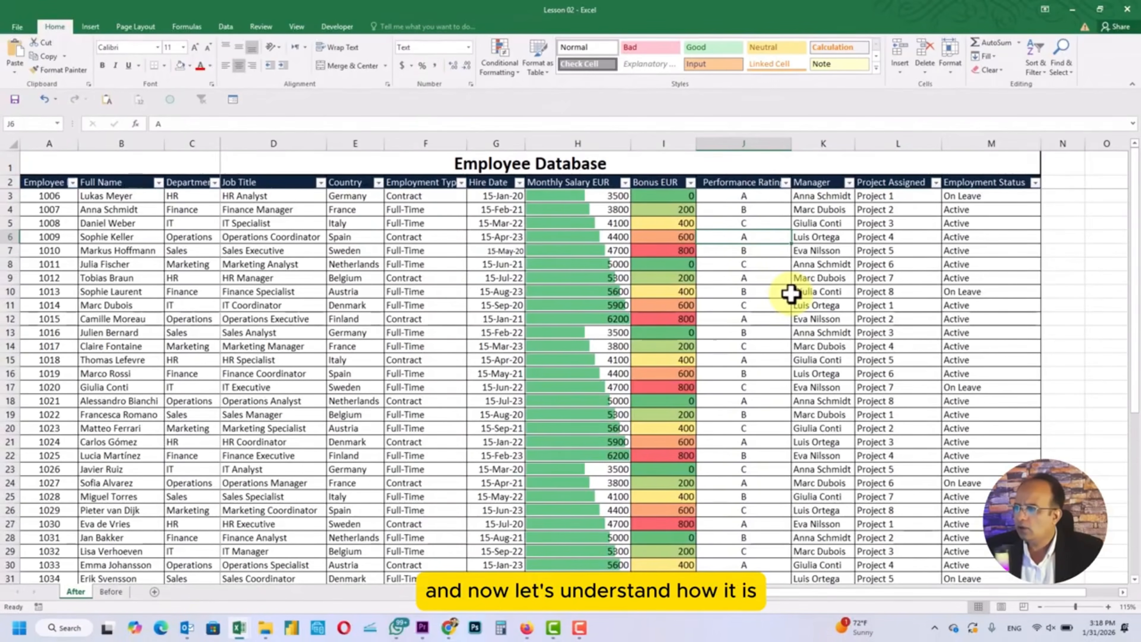
Step: Reselect all Bonus EUR values from I3 down and open the New Formatting Rule dialog for more color scale rules
click(689, 291)
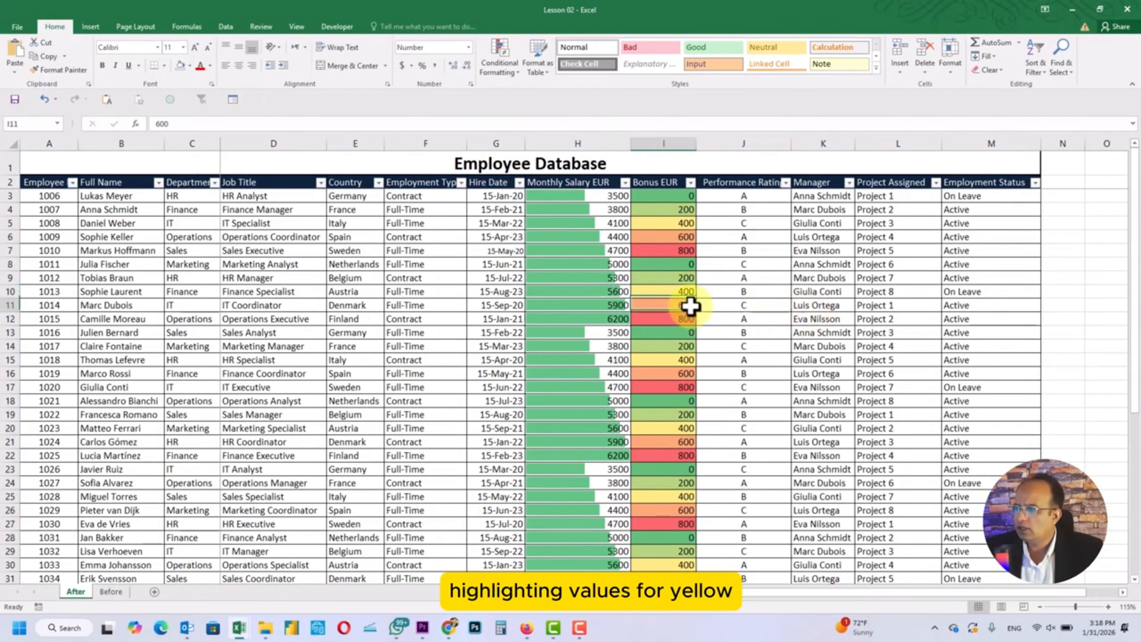
click(683, 318)
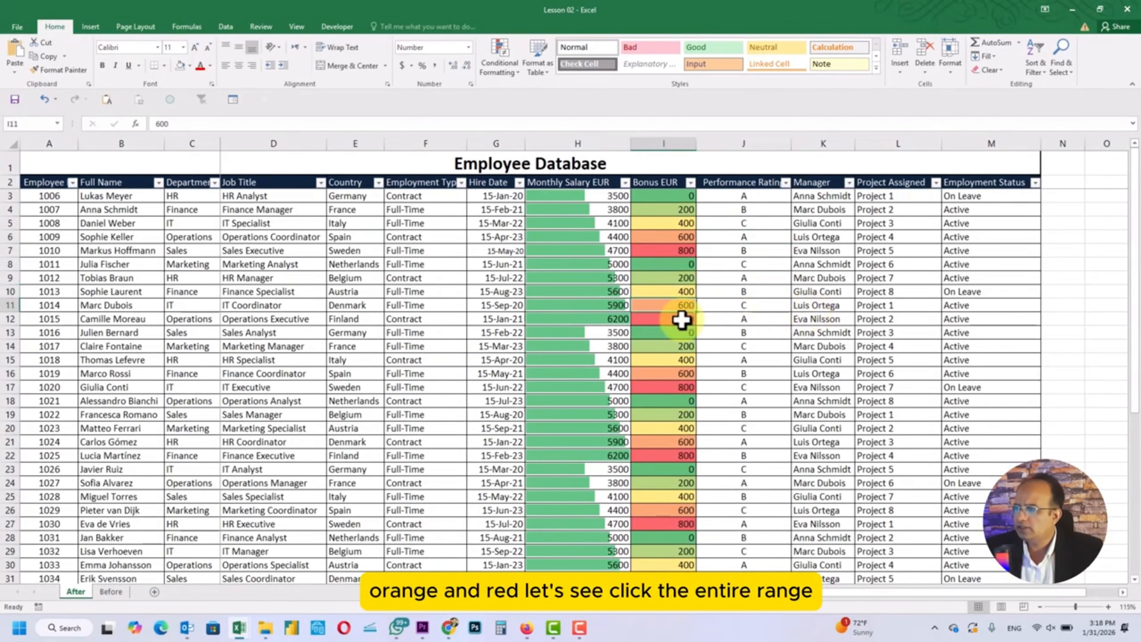
click(665, 193)
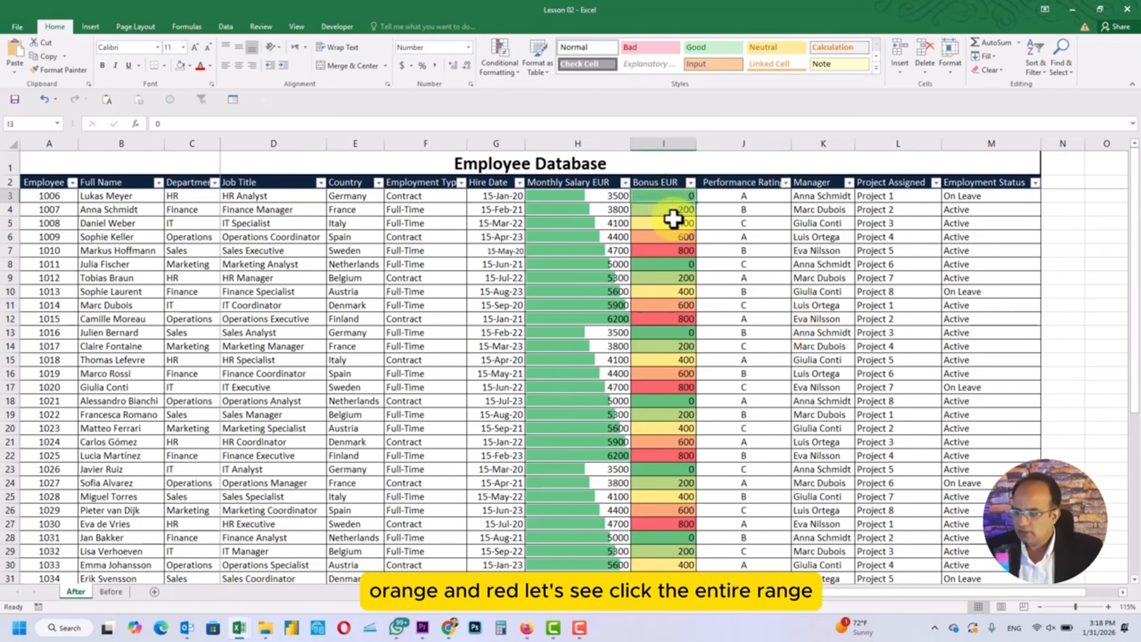
key(ctrl+shift+Down)
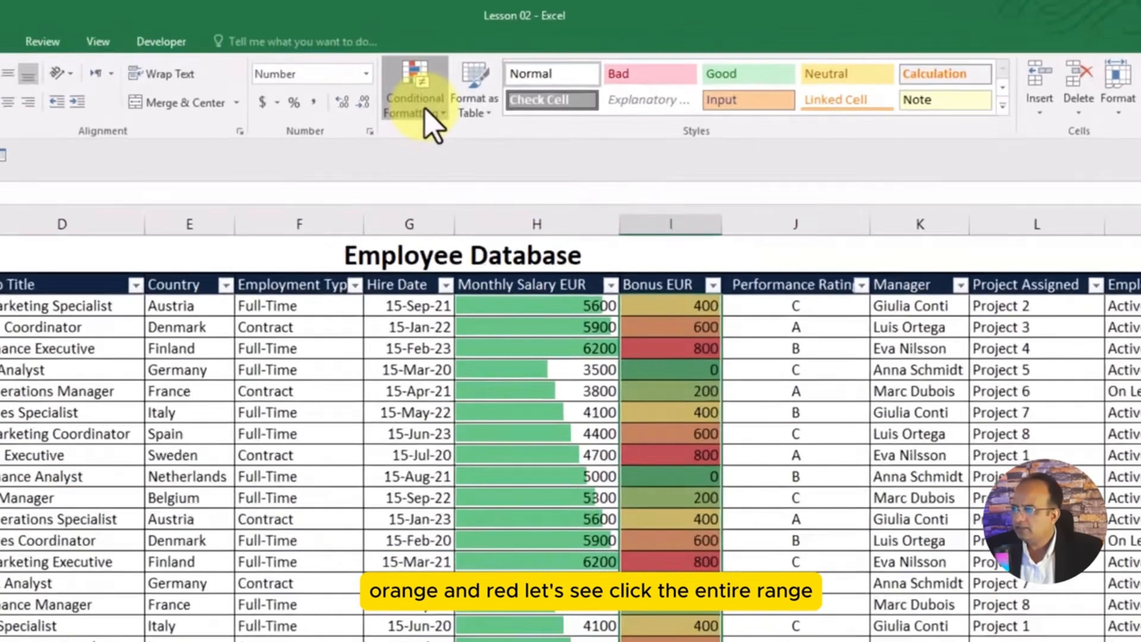
click(499, 58)
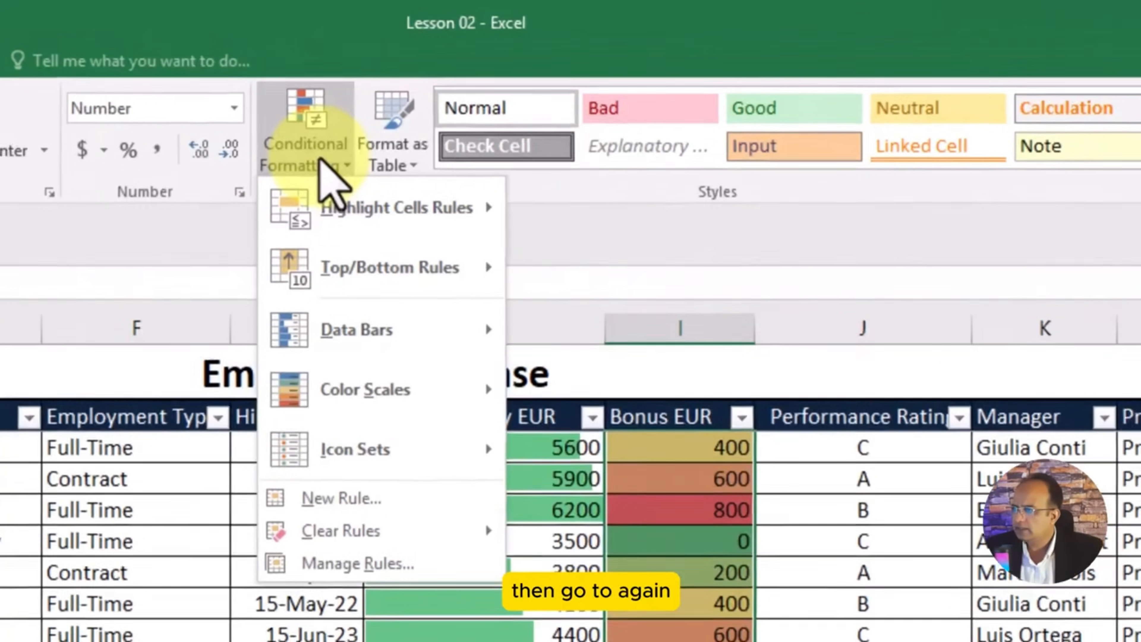
mouse_move(355, 404)
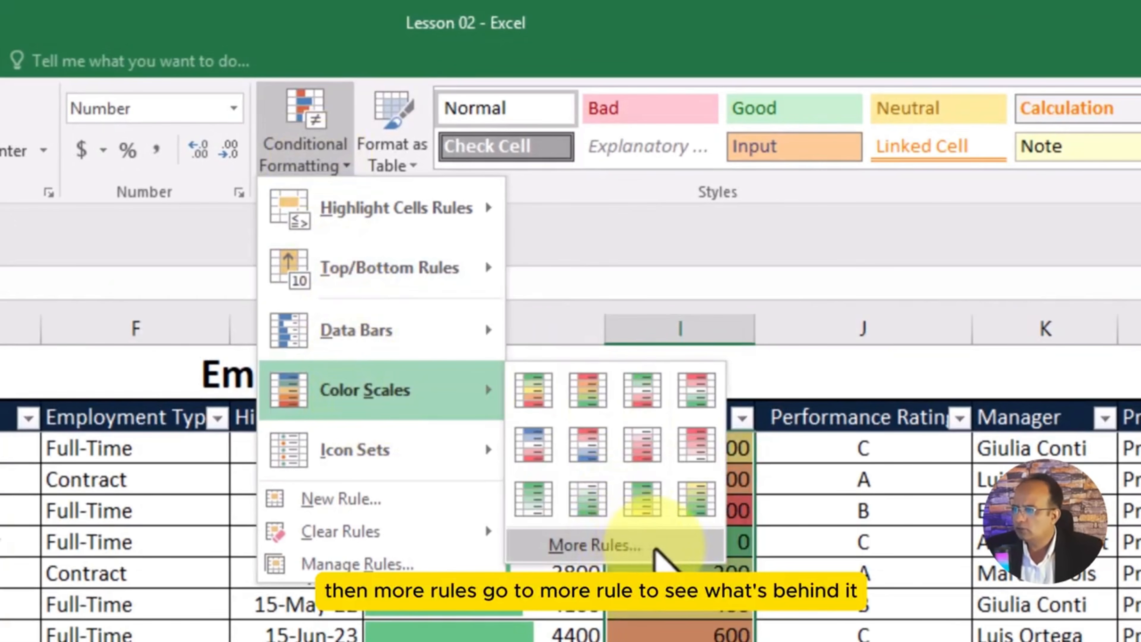
click(656, 549)
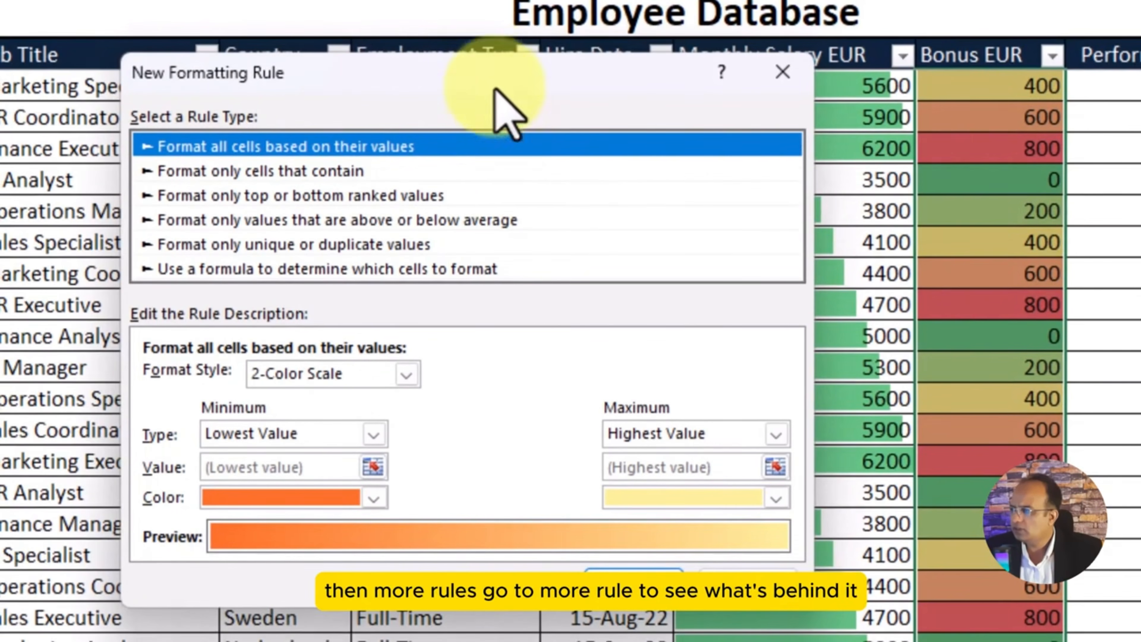
drag(495, 89, 565, 44)
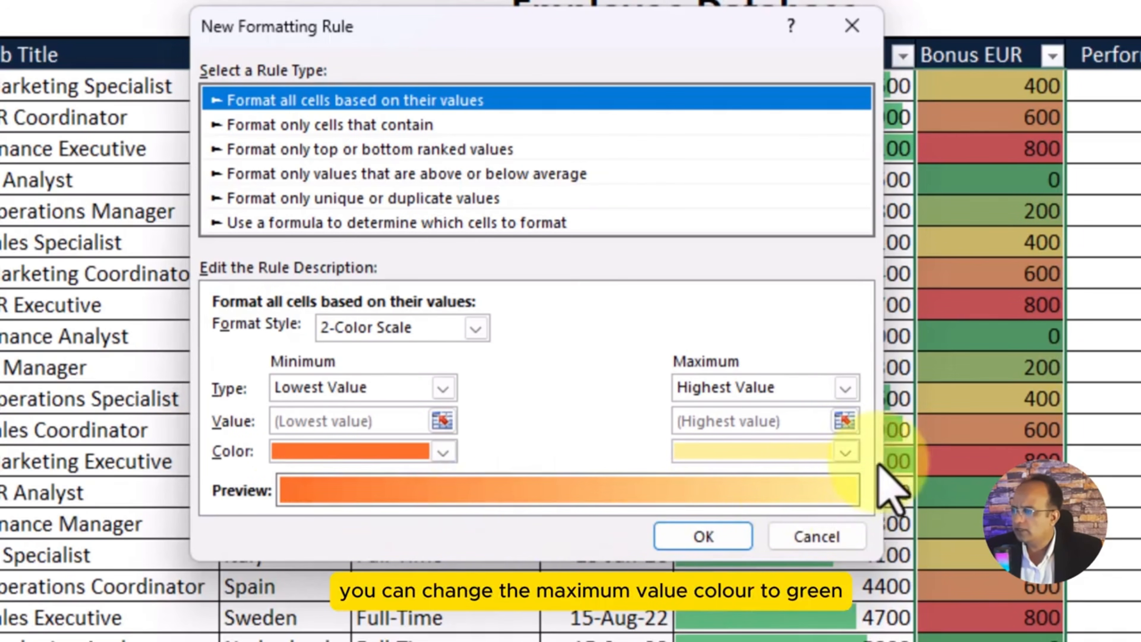
Step: Try green, aqua and red as the maximum color of the 2-Color Scale rule
click(846, 452)
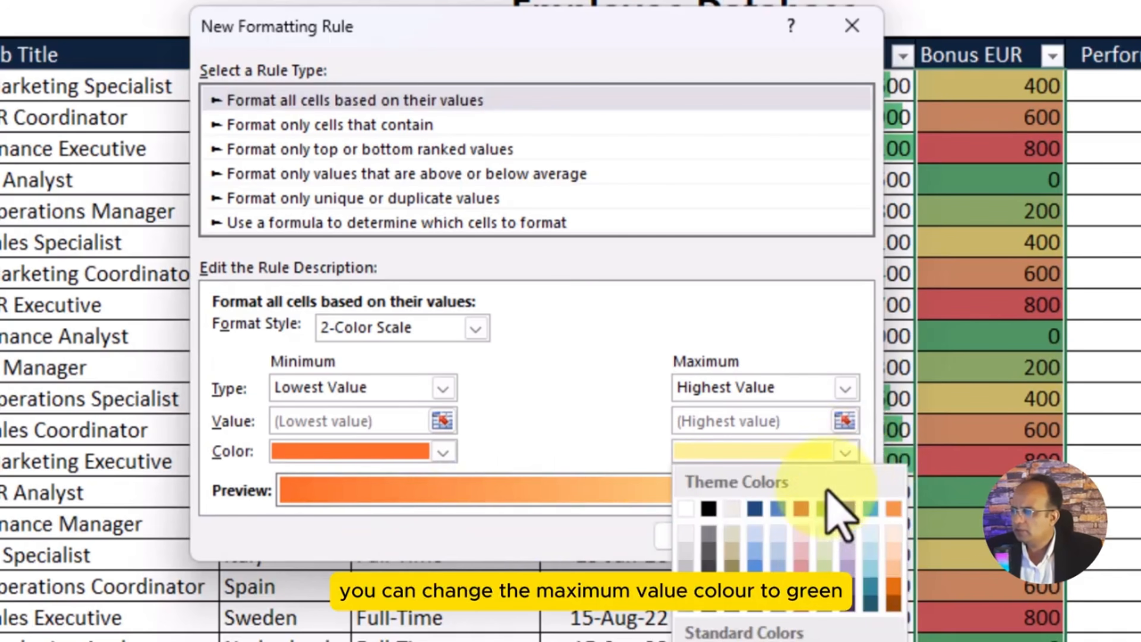
click(781, 638)
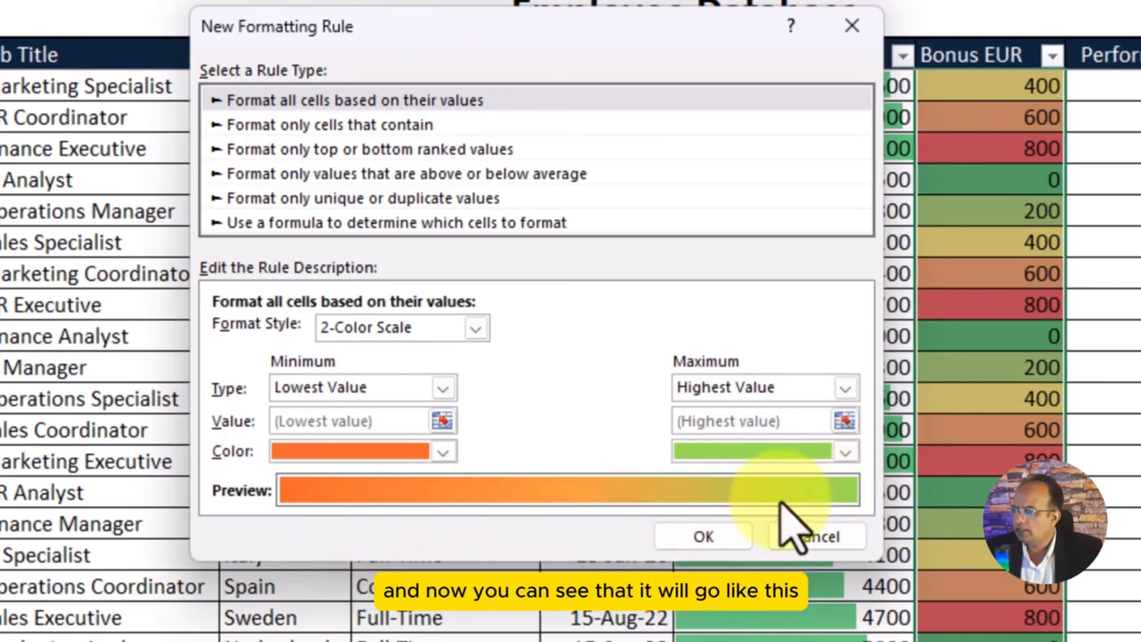
click(843, 452)
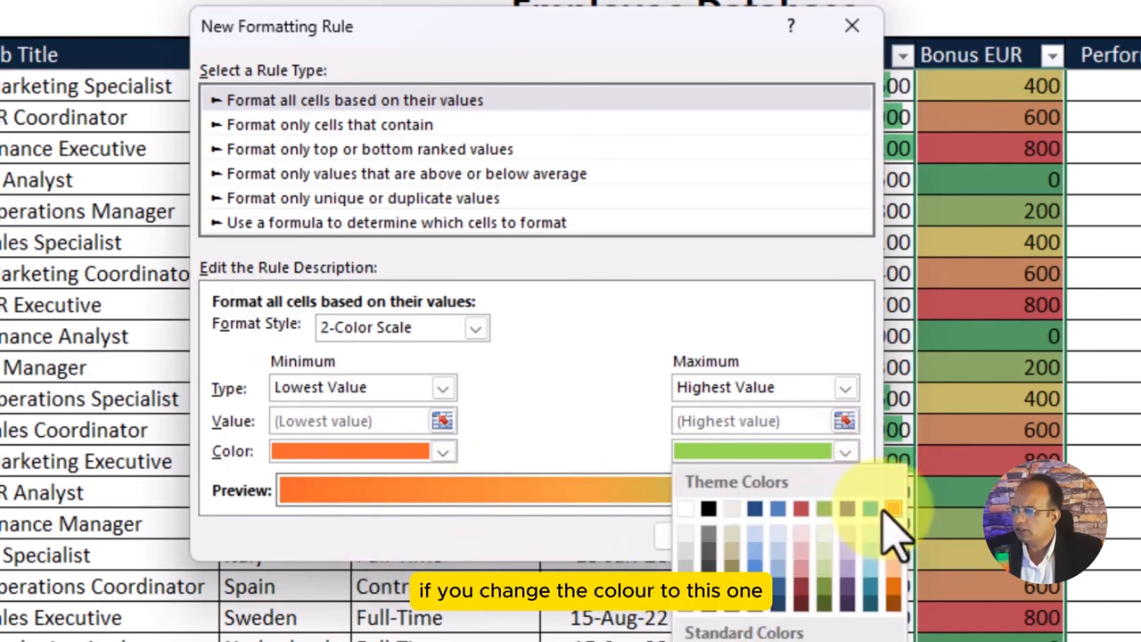
click(885, 526)
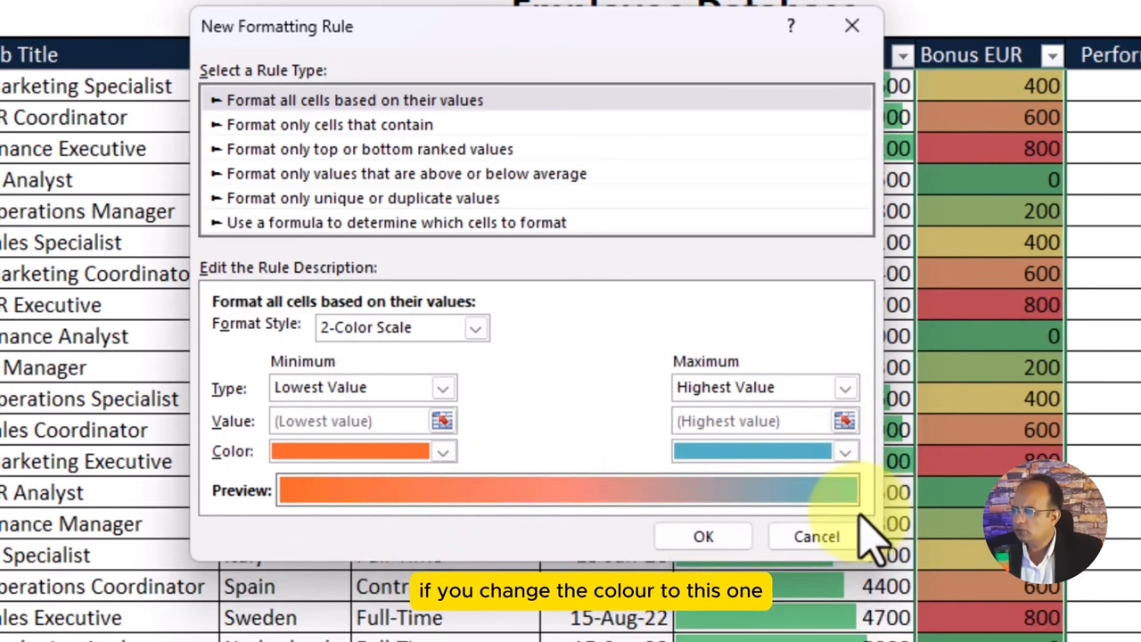
click(844, 452)
click(801, 582)
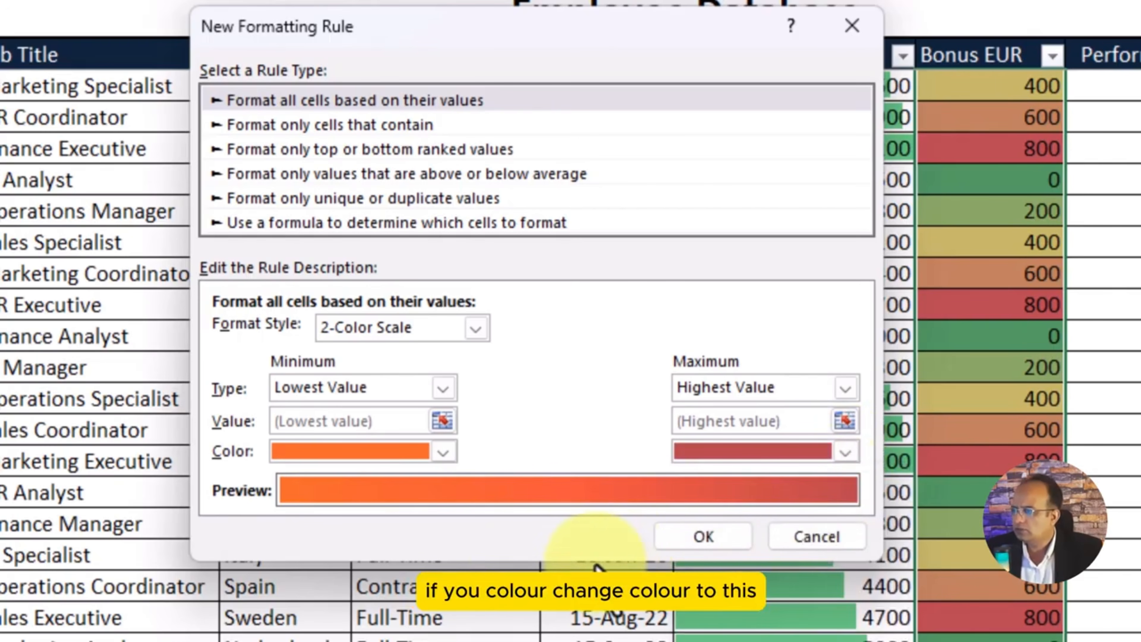
Step: Set the maximum color of the 2-Color Scale rule to the standard light blue
click(845, 452)
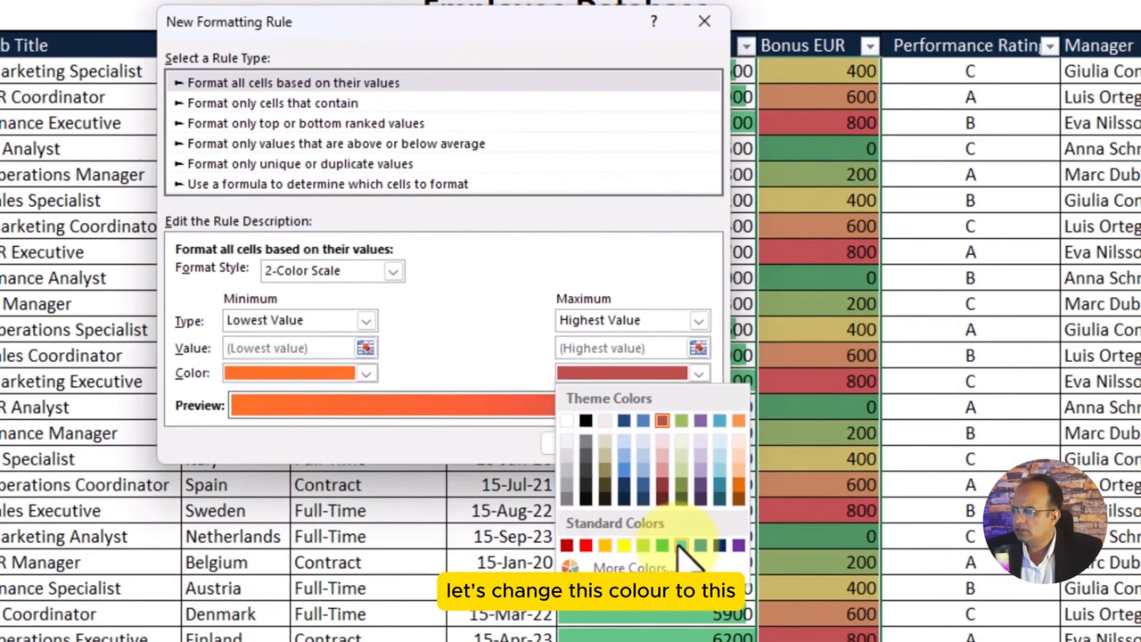
click(681, 546)
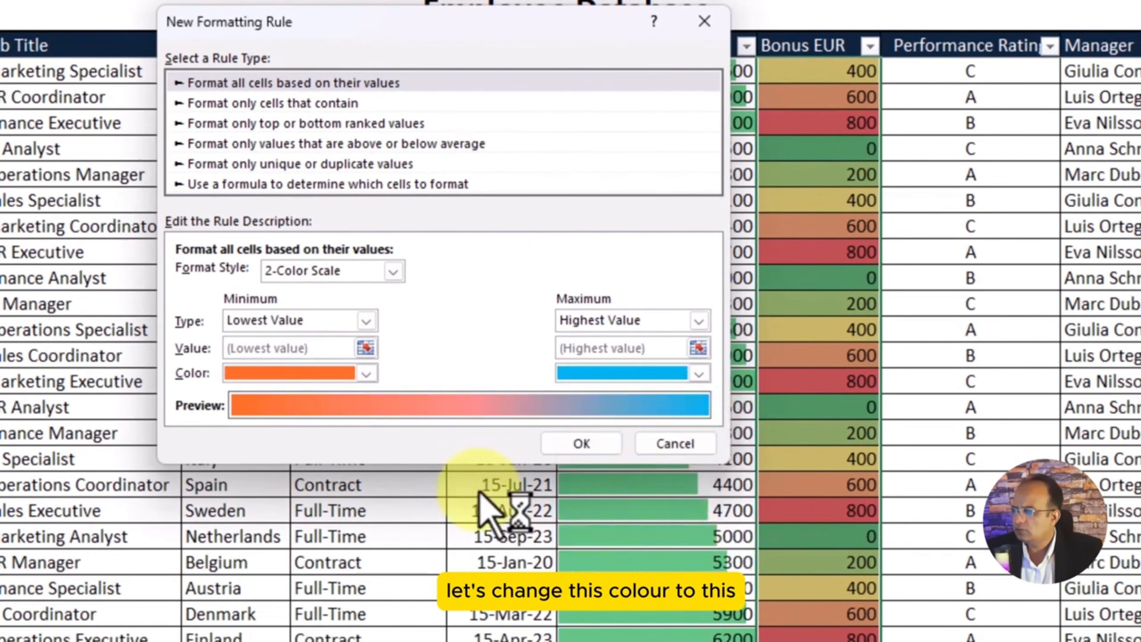
Step: Apply the orange to light blue 2-Color Scale rule to the Bonus EUR values and inspect the lowest, highest and in-between shades
click(581, 443)
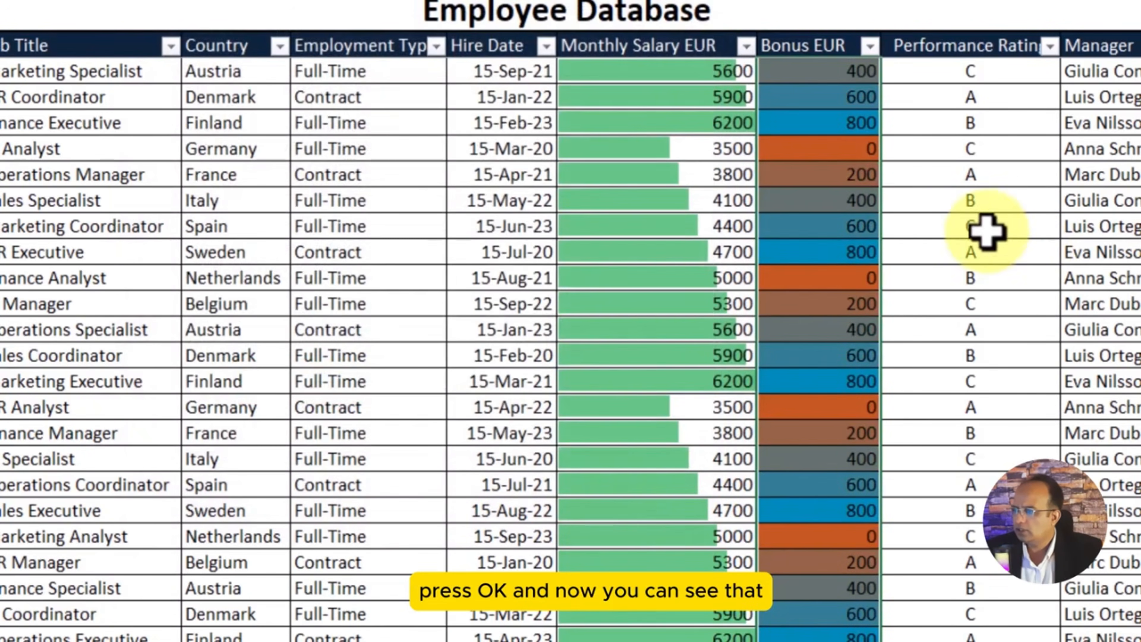
scroll(1043, 206, up, 2)
scroll(1044, 206, up, 4)
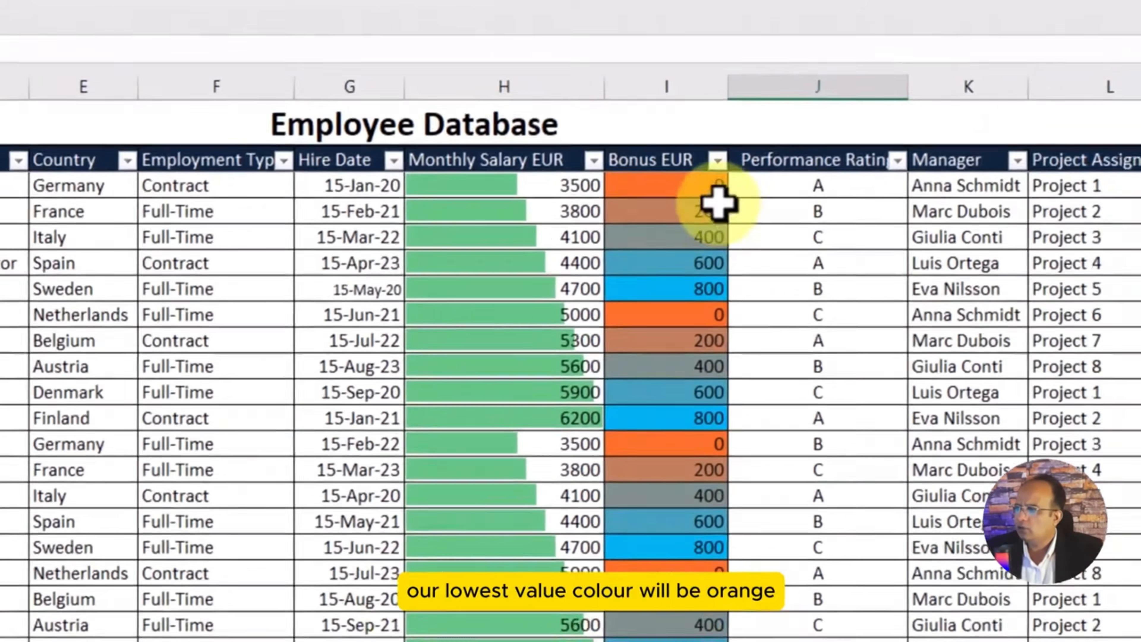
click(835, 69)
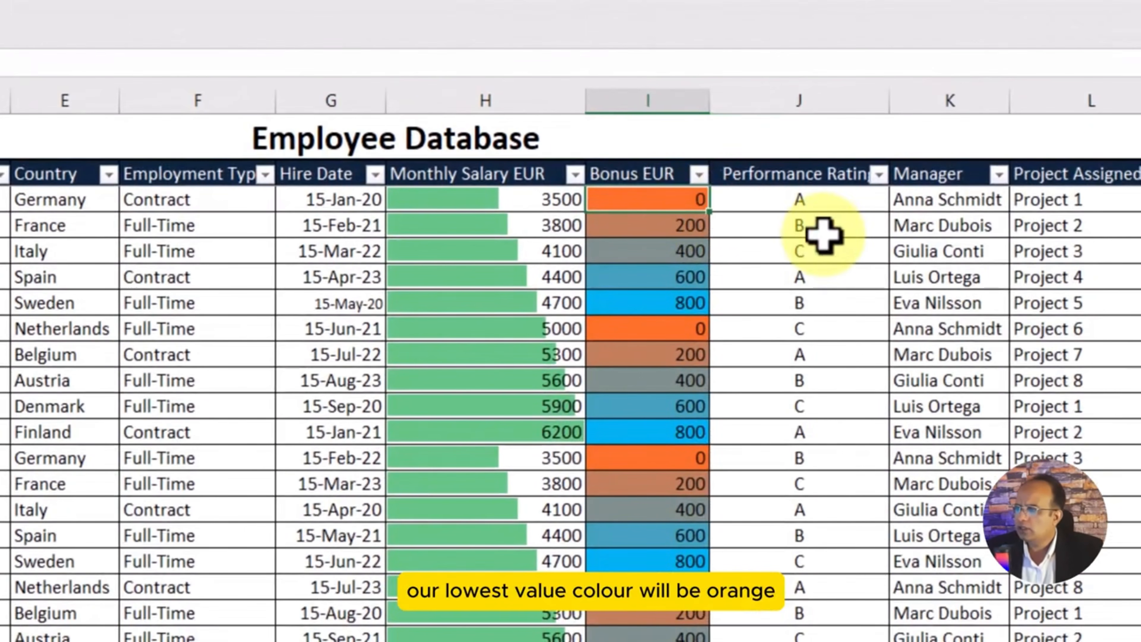
click(683, 303)
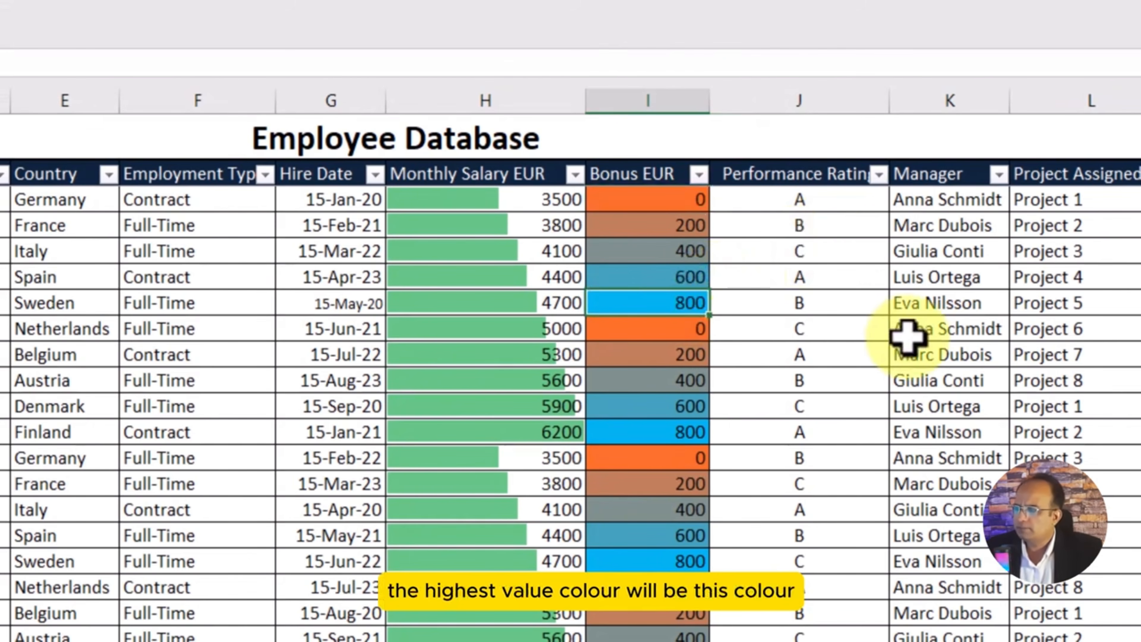
click(695, 221)
click(810, 299)
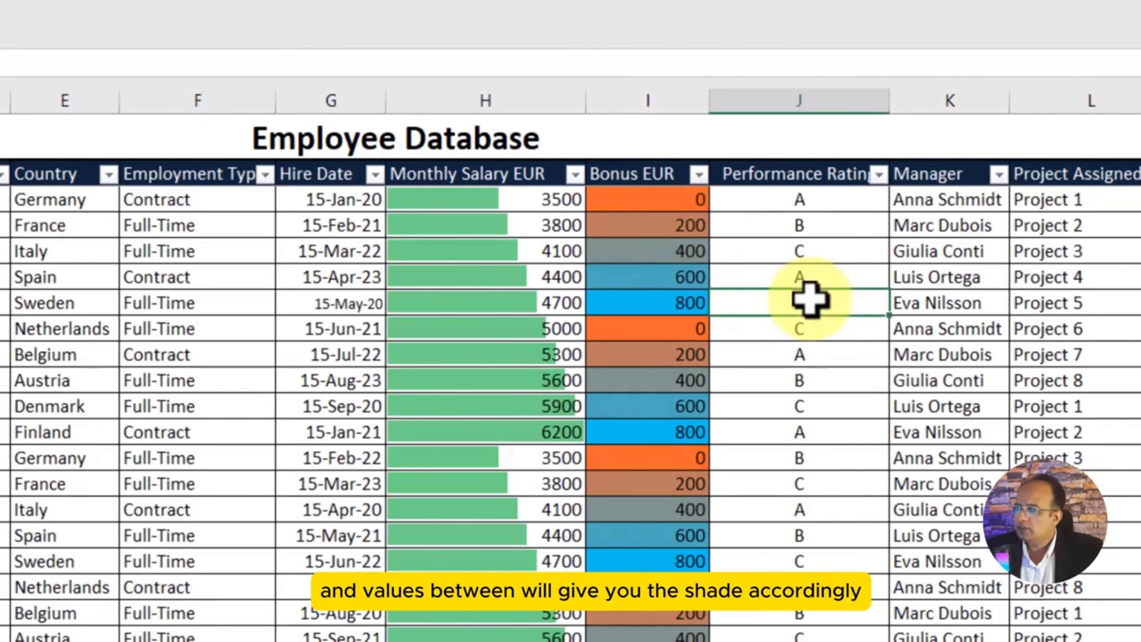
Step: Undo the color scale formatting on the Bonus EUR column, leaving the Monthly Salary EUR data bars in place
click(1018, 359)
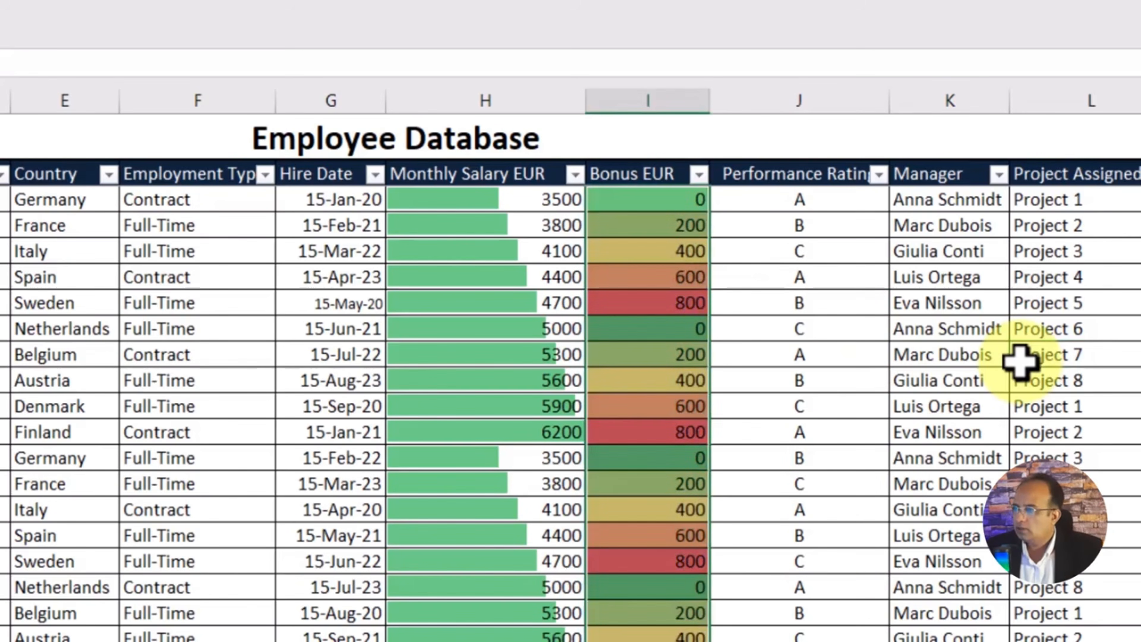
click(981, 320)
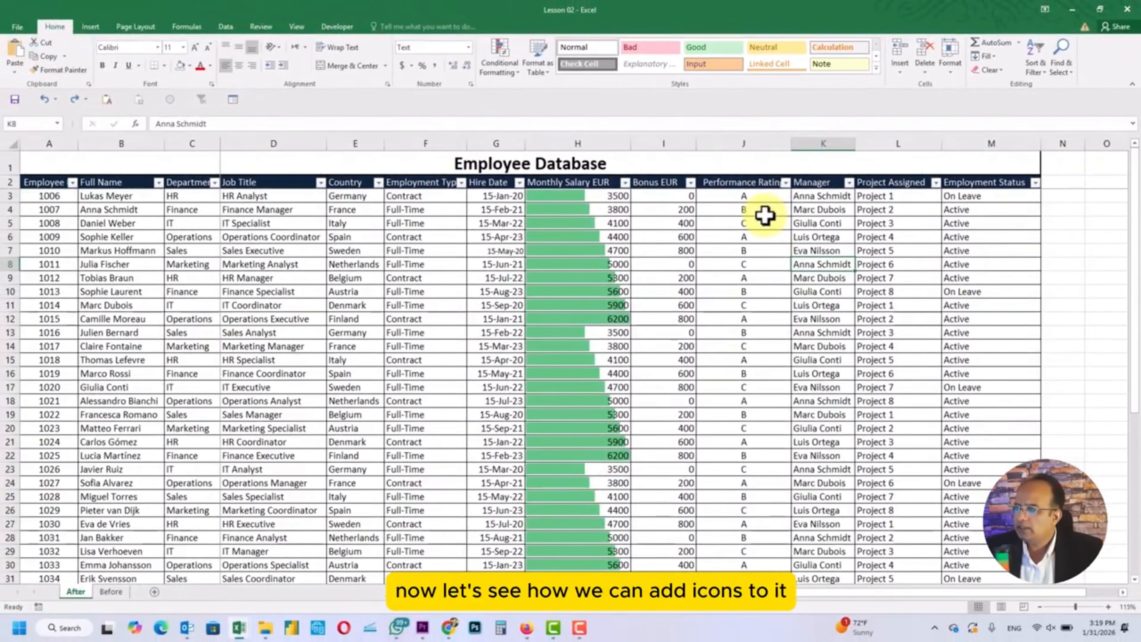
Step: Select all Bonus EUR values from I3 down and open the New Formatting Rule dialog for more icon set rules
click(679, 193)
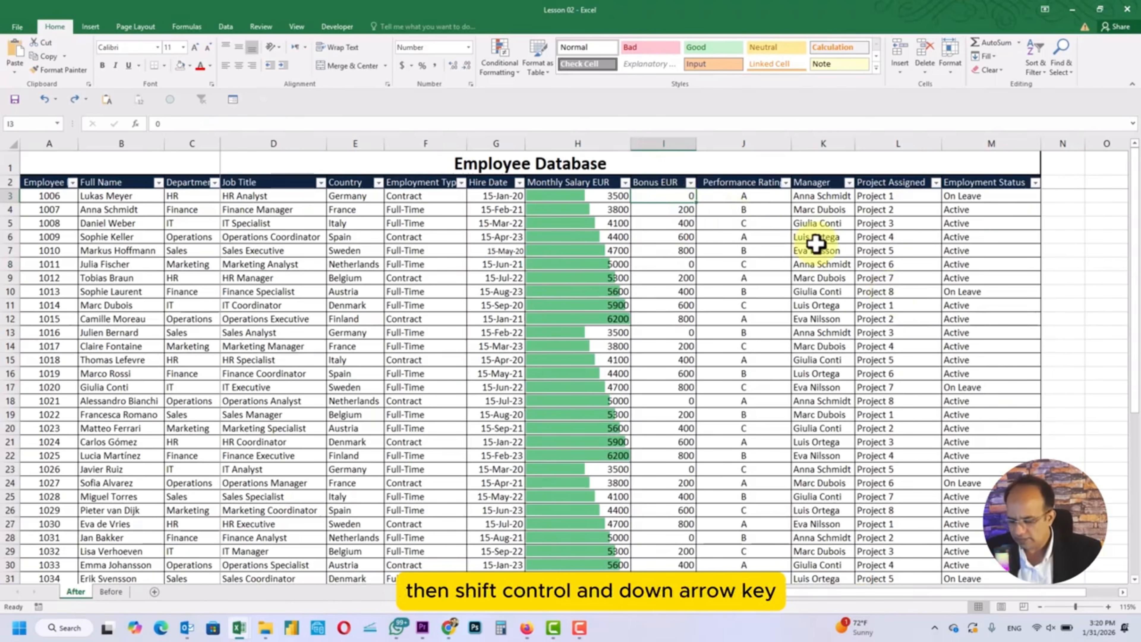
key(ctrl+shift+Down)
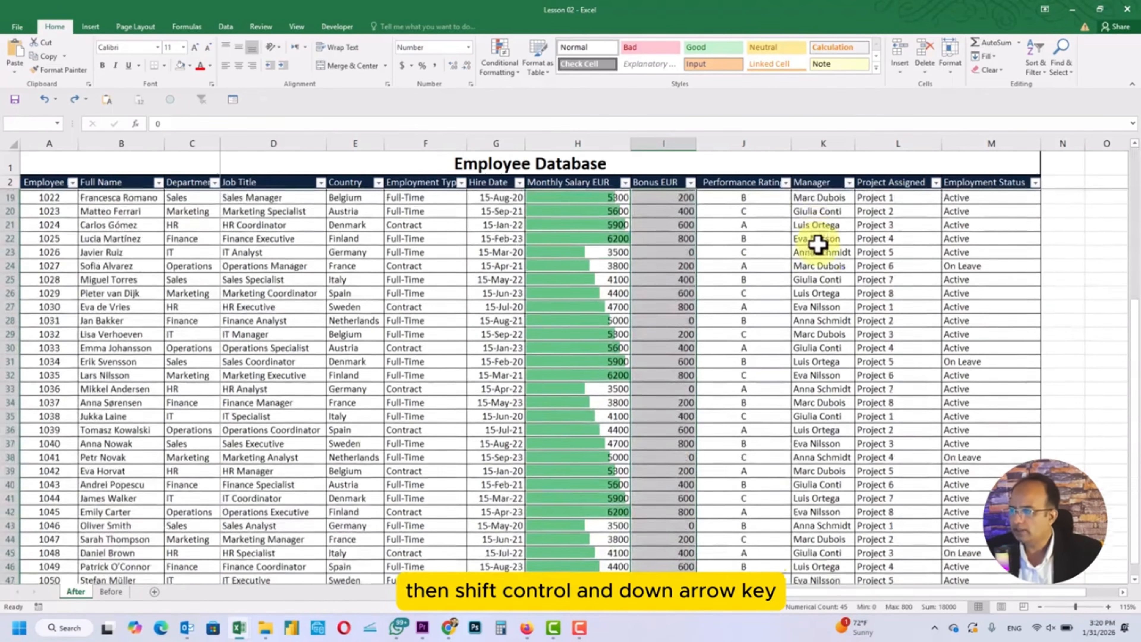
scroll(802, 326, up, 6)
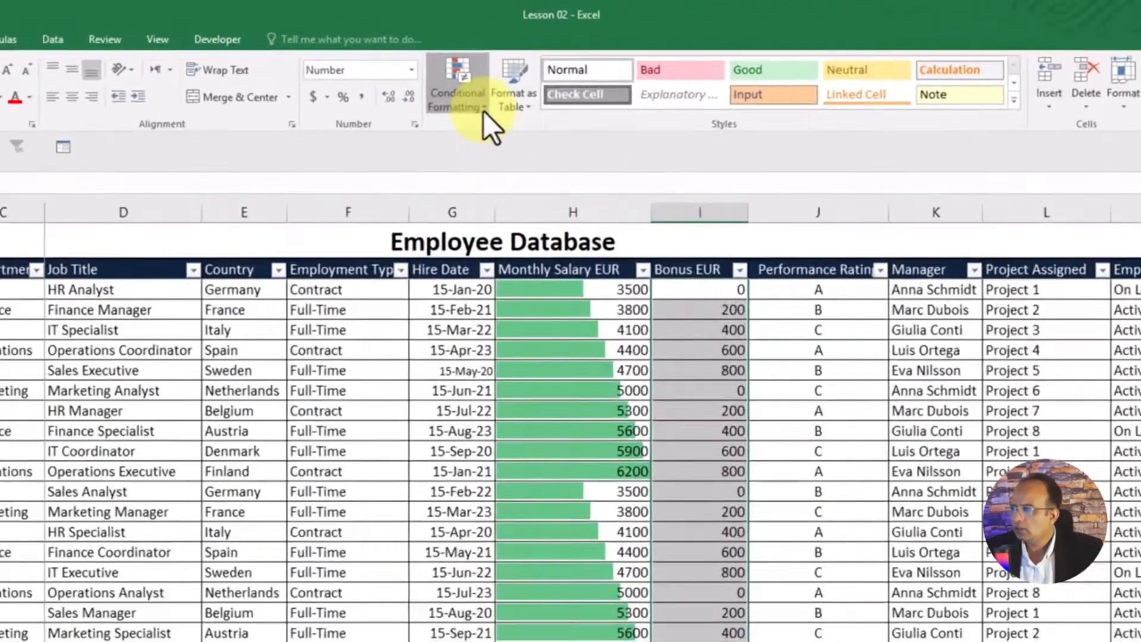
click(512, 69)
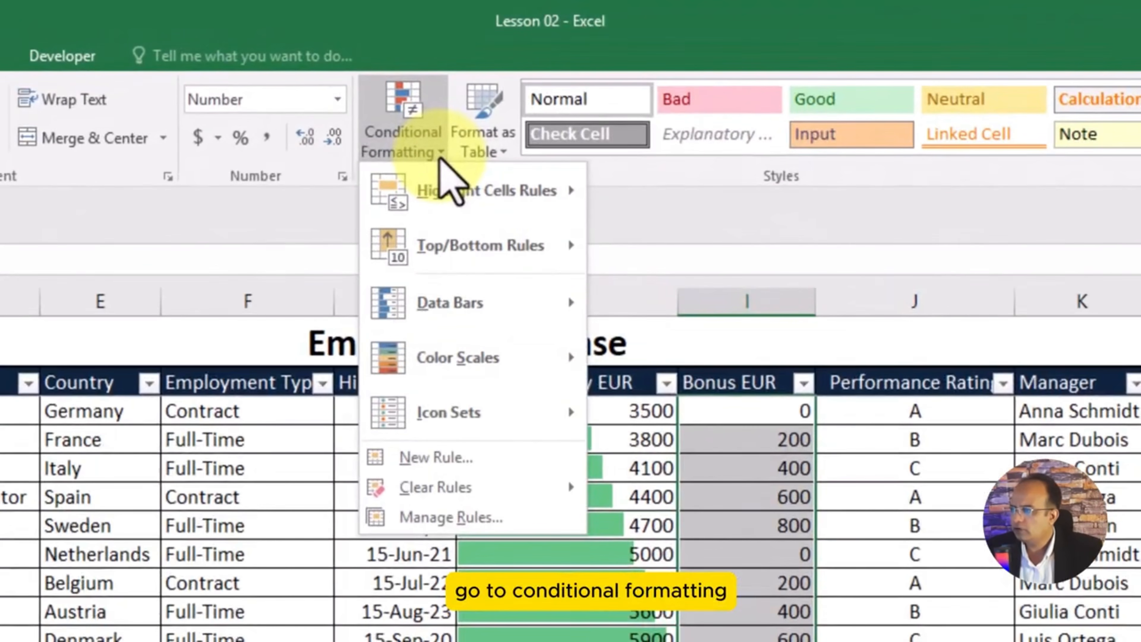
mouse_move(480, 427)
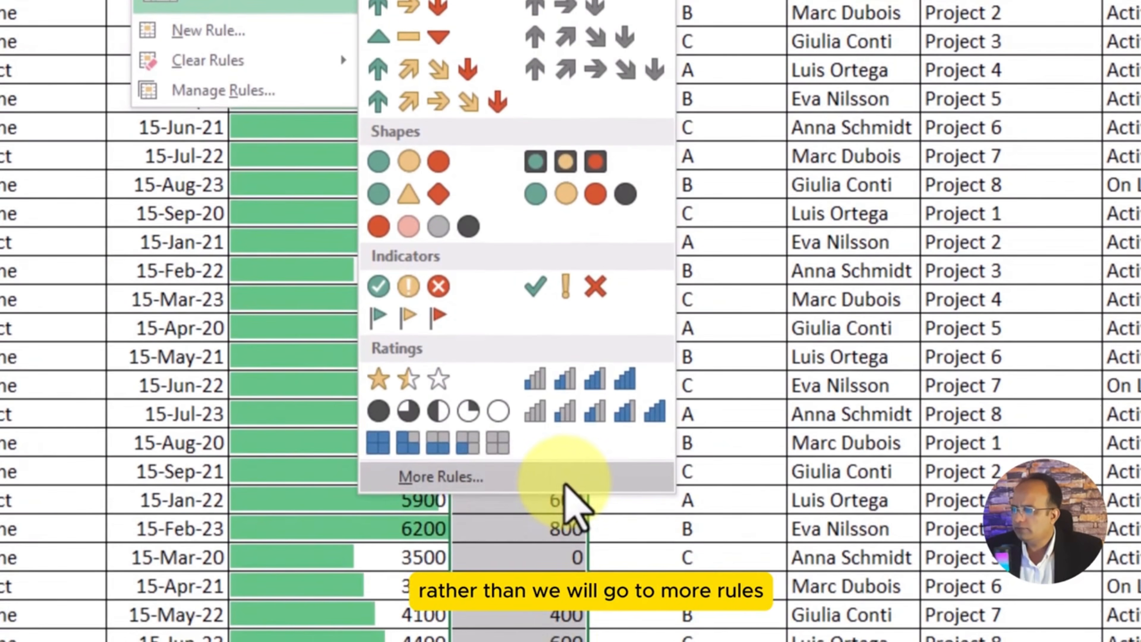
click(564, 485)
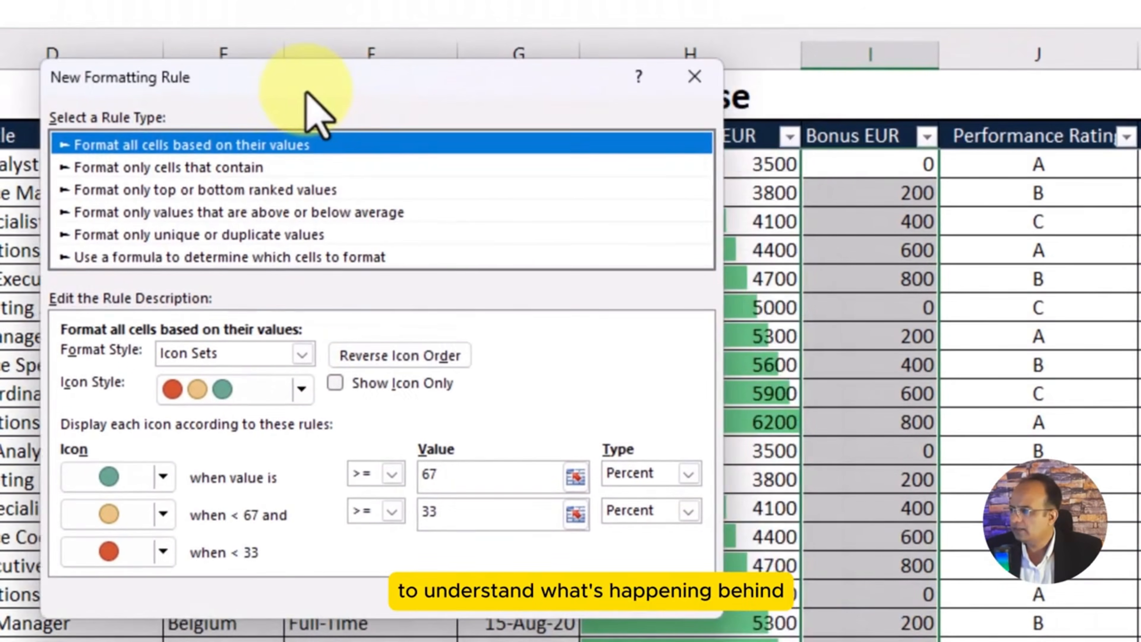
Step: Move the rule dialog clear of the Bonus EUR column and choose the red, yellow and green circles as the icon style
drag(264, 87, 293, 83)
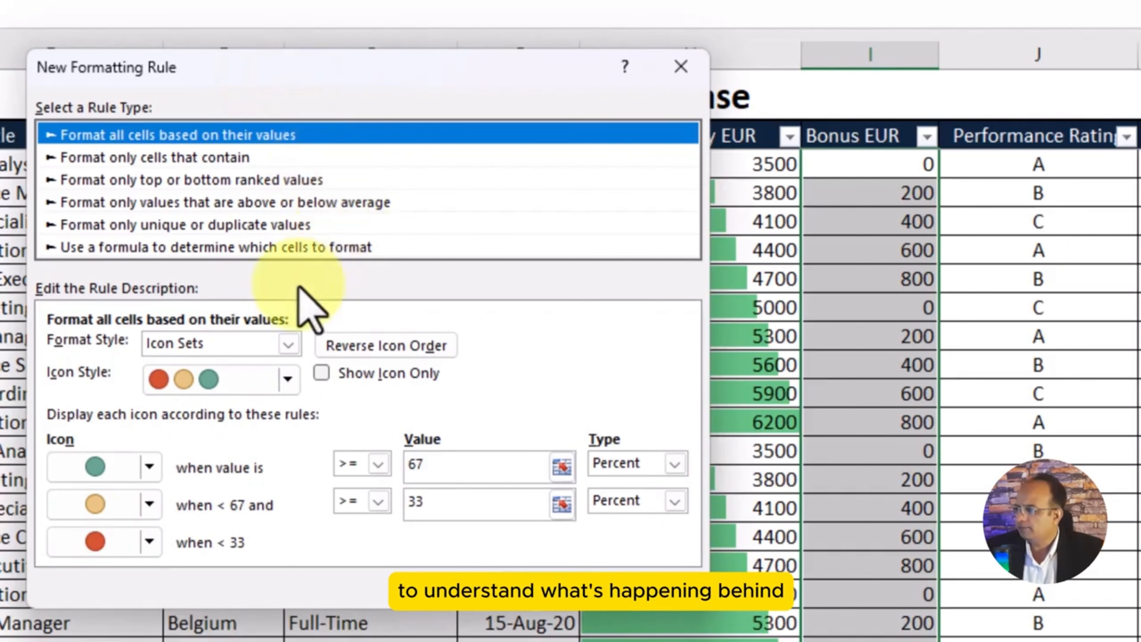
click(286, 379)
drag(290, 454, 291, 355)
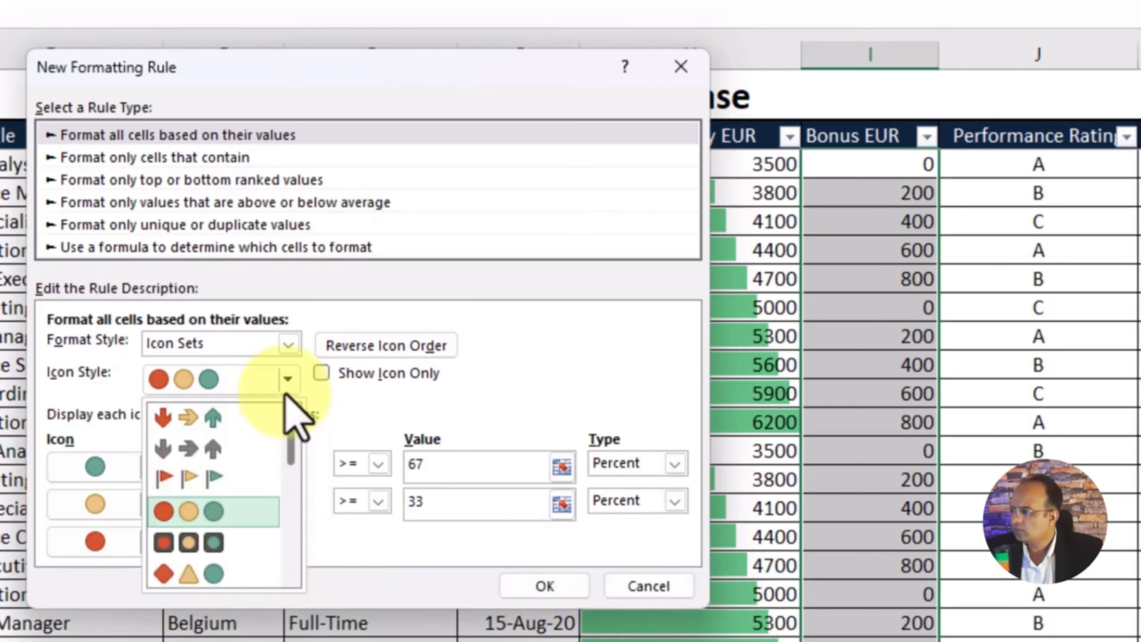
click(208, 517)
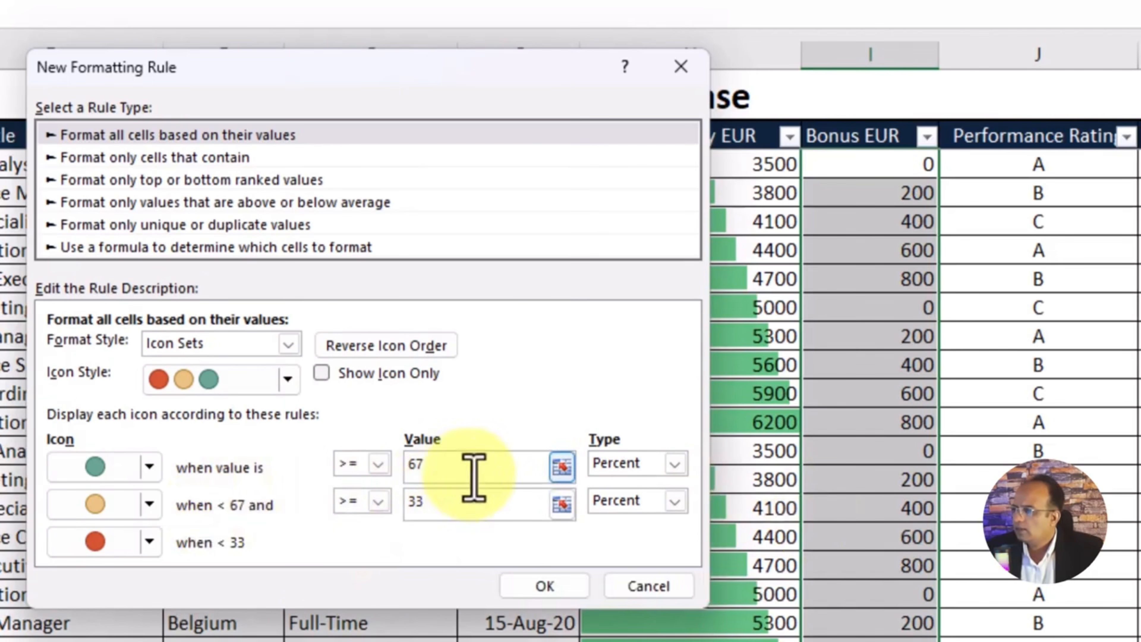
Step: Set the type of both the green and the yellow icon thresholds to Number
click(674, 463)
click(643, 486)
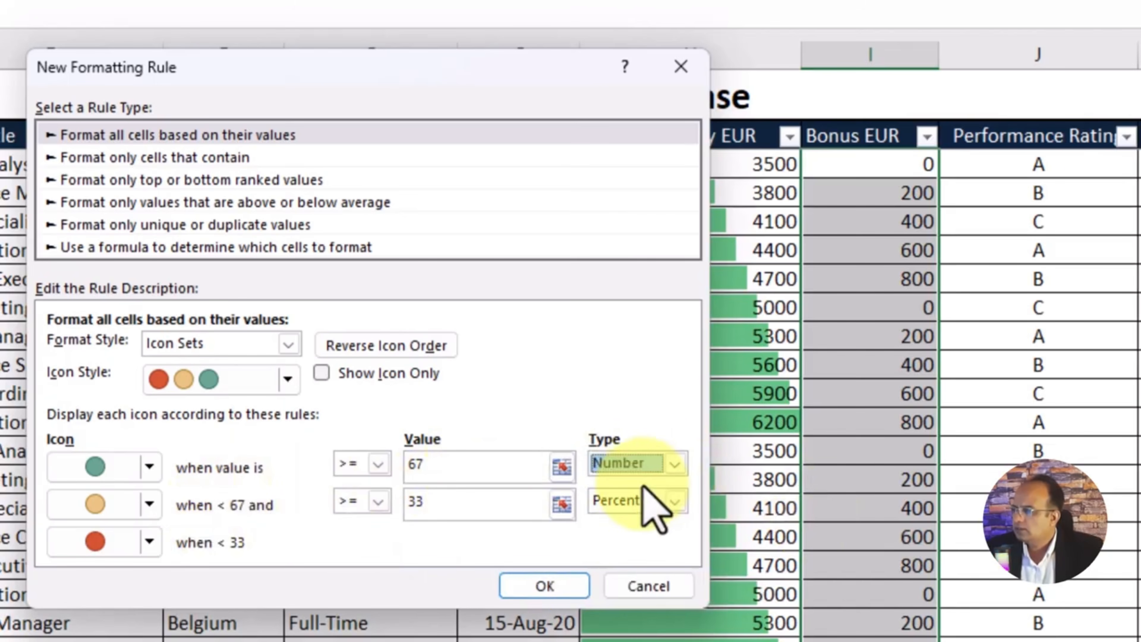
click(659, 500)
click(645, 529)
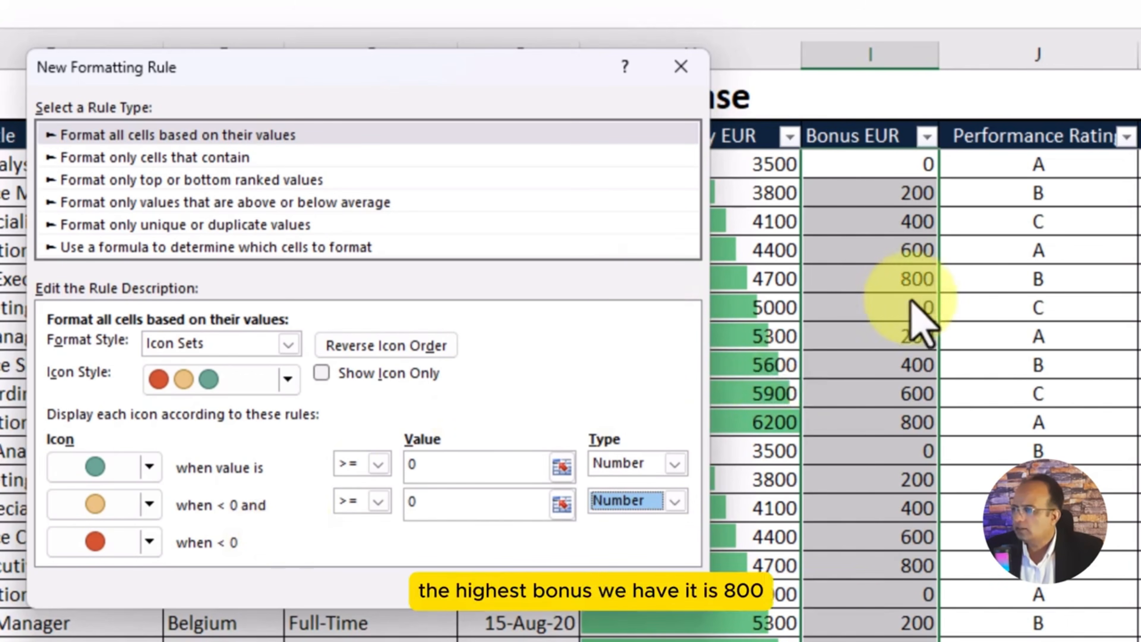
Step: Set the green icon threshold to >= 800 and the yellow one to >= 400, and apply the icon set rule to the Bonus EUR values
double_click(409, 464)
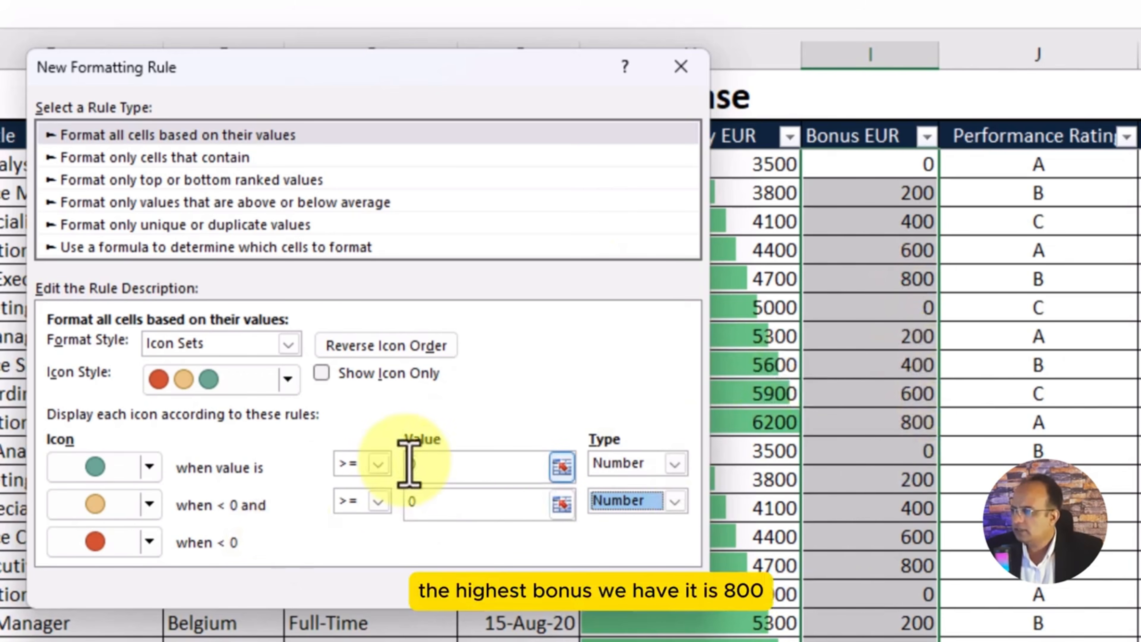
text(800)
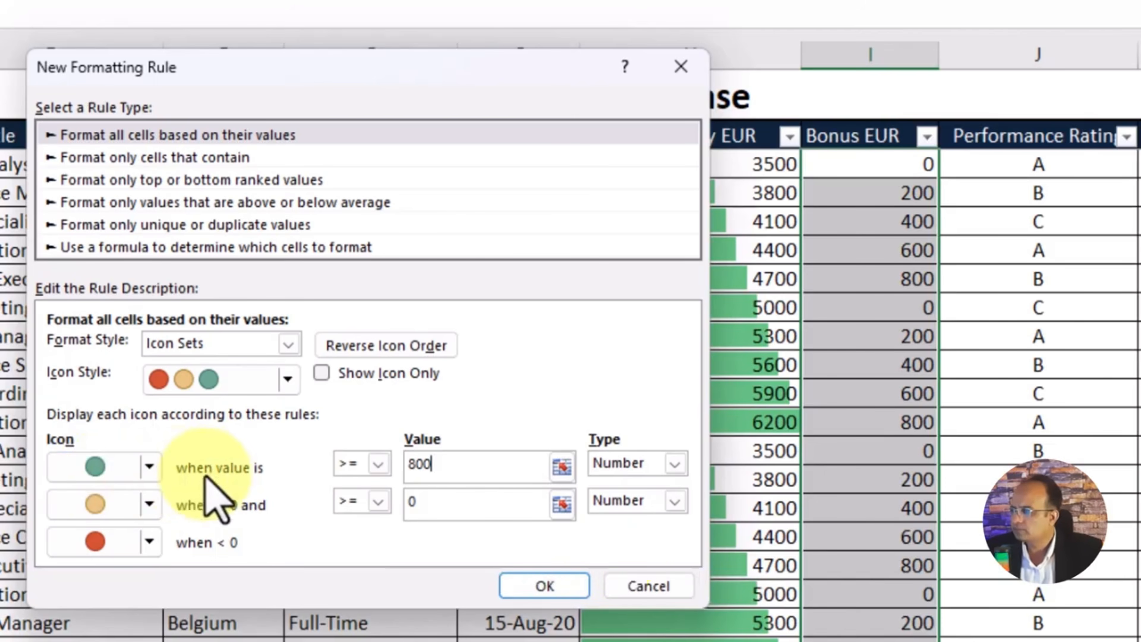
click(470, 511)
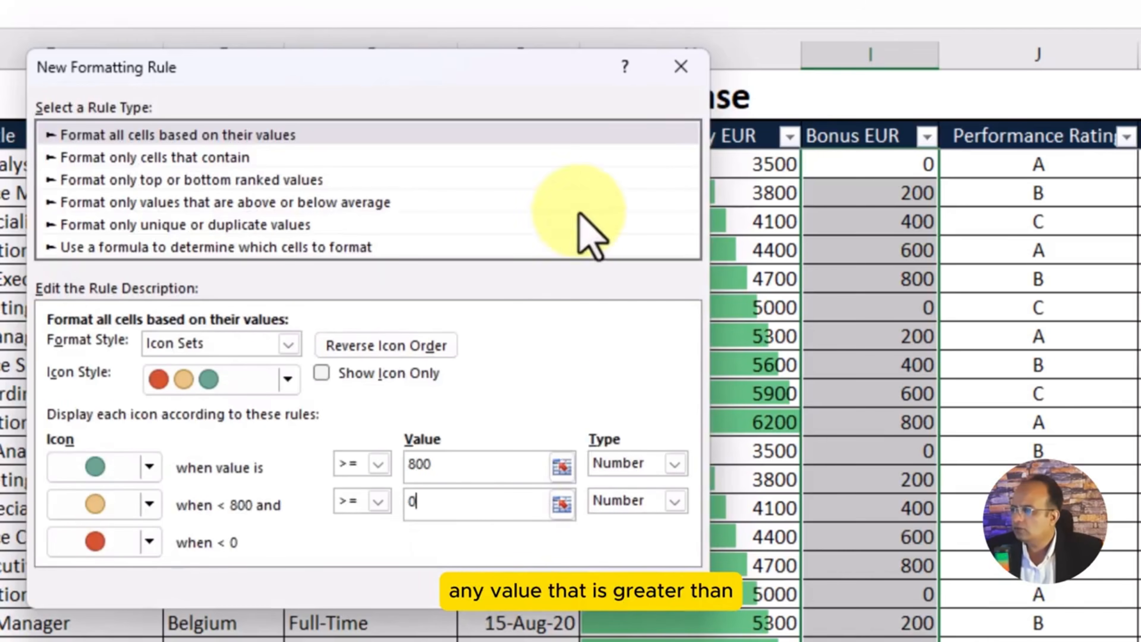
drag(409, 505, 368, 584)
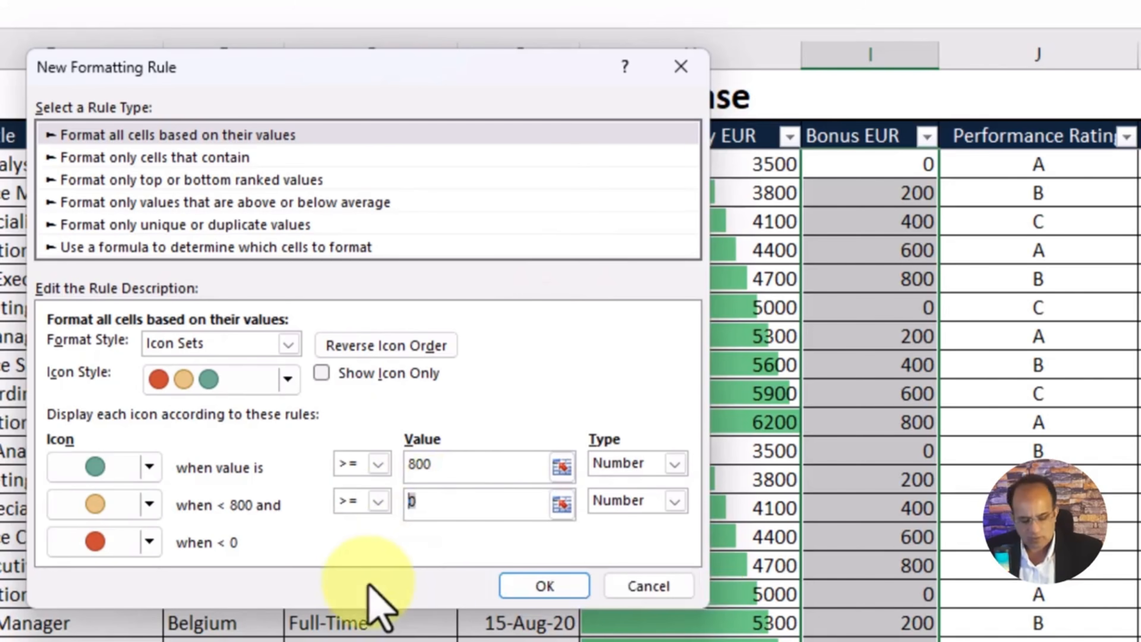
text(6004)
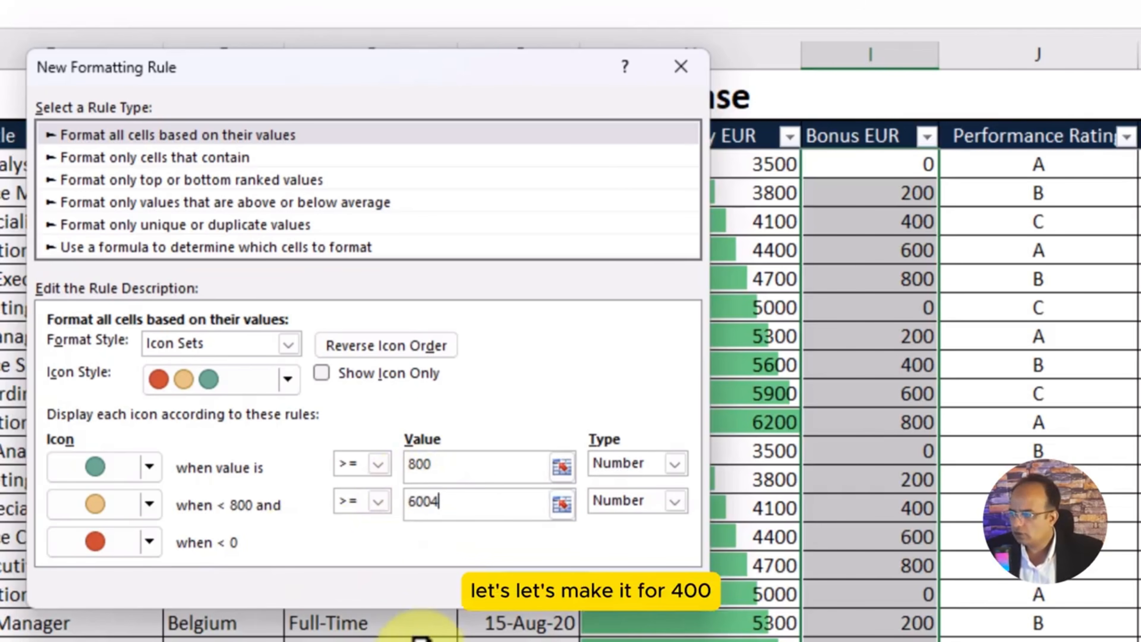
key(BackSpace)
key(BackSpace)
key(BackSpace)
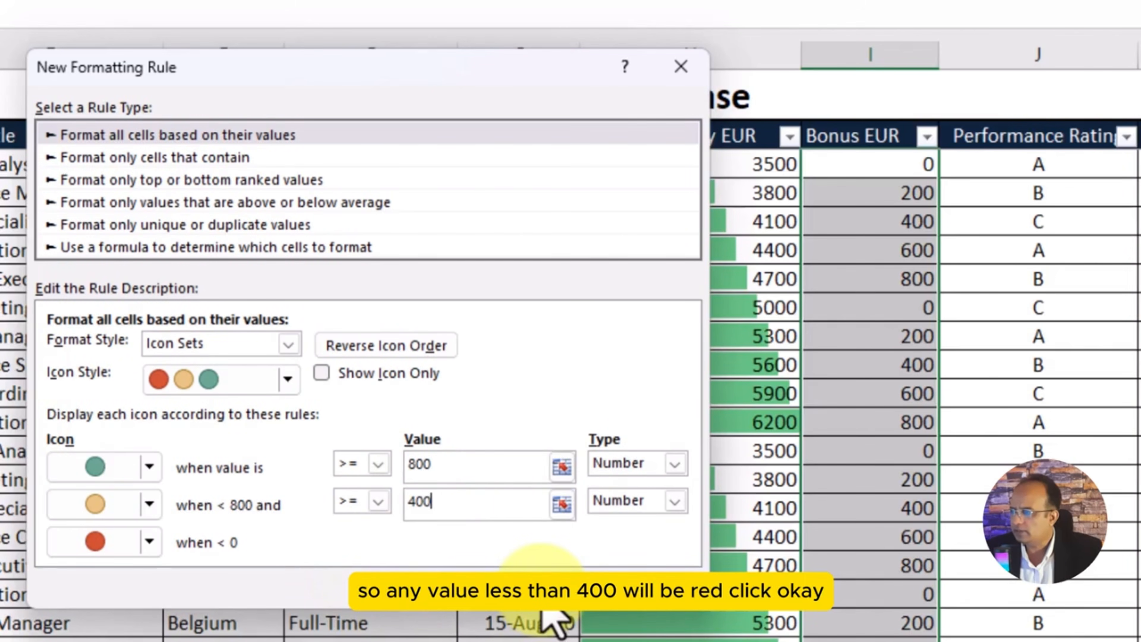
click(550, 593)
click(1104, 328)
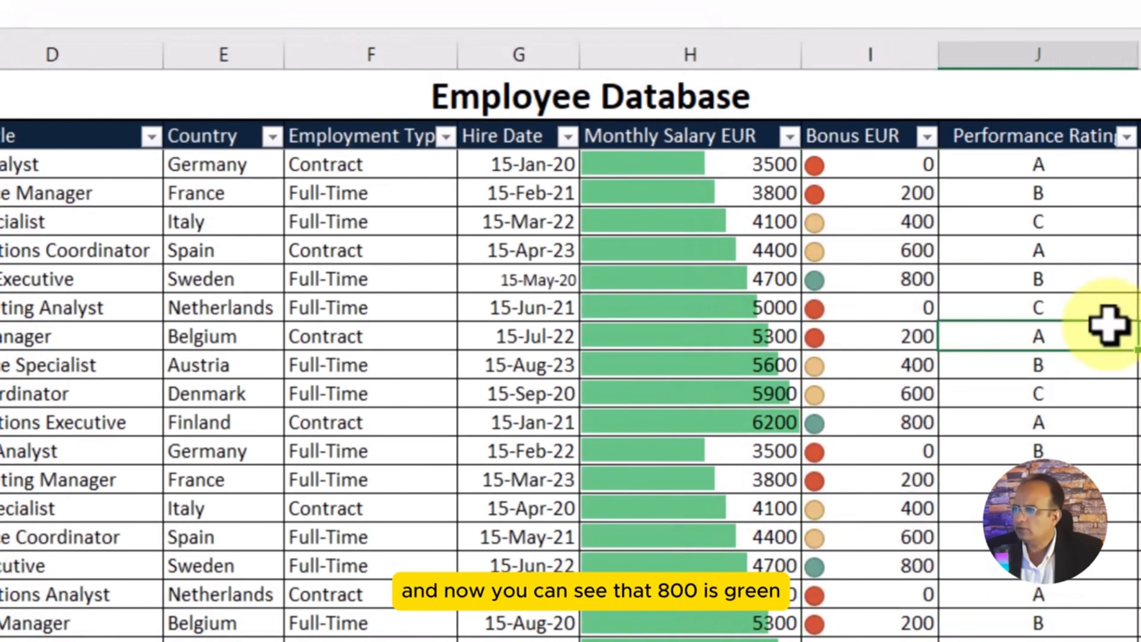
Step: Check which icons the 800, 600, 400 and 200 bonuses received, and look through the rest of the Bonus EUR column
click(879, 281)
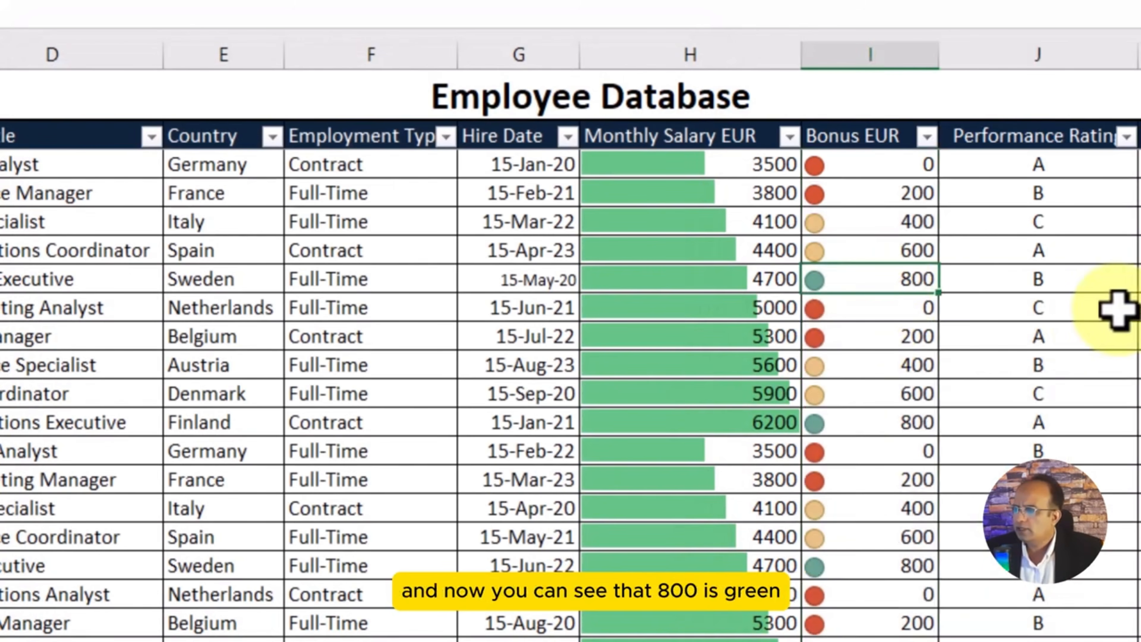
click(916, 249)
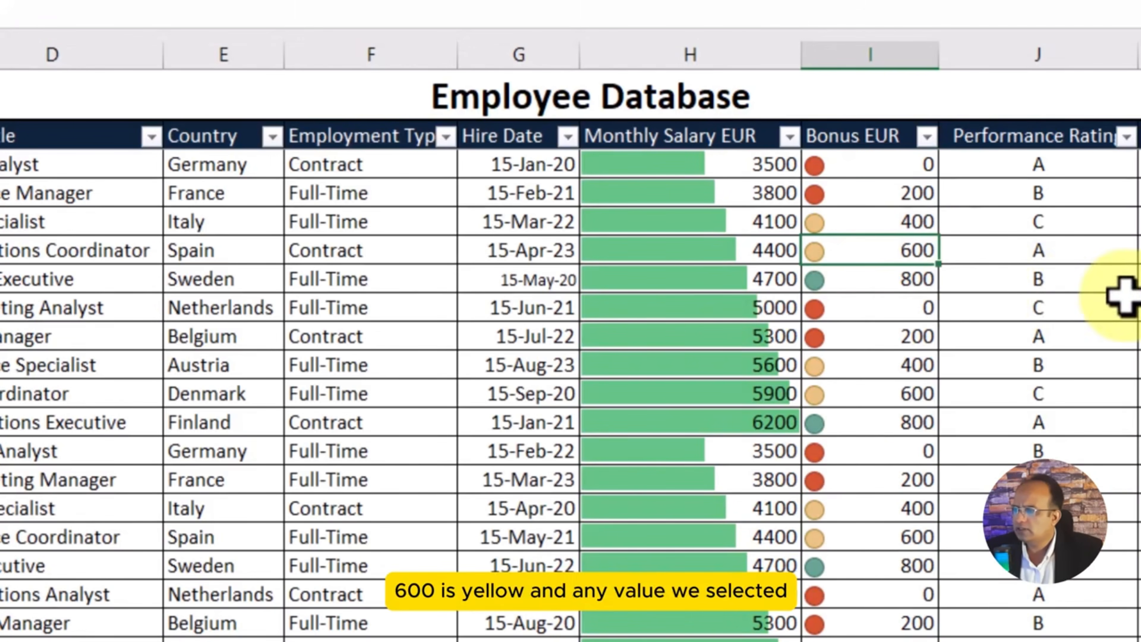
click(921, 223)
click(919, 194)
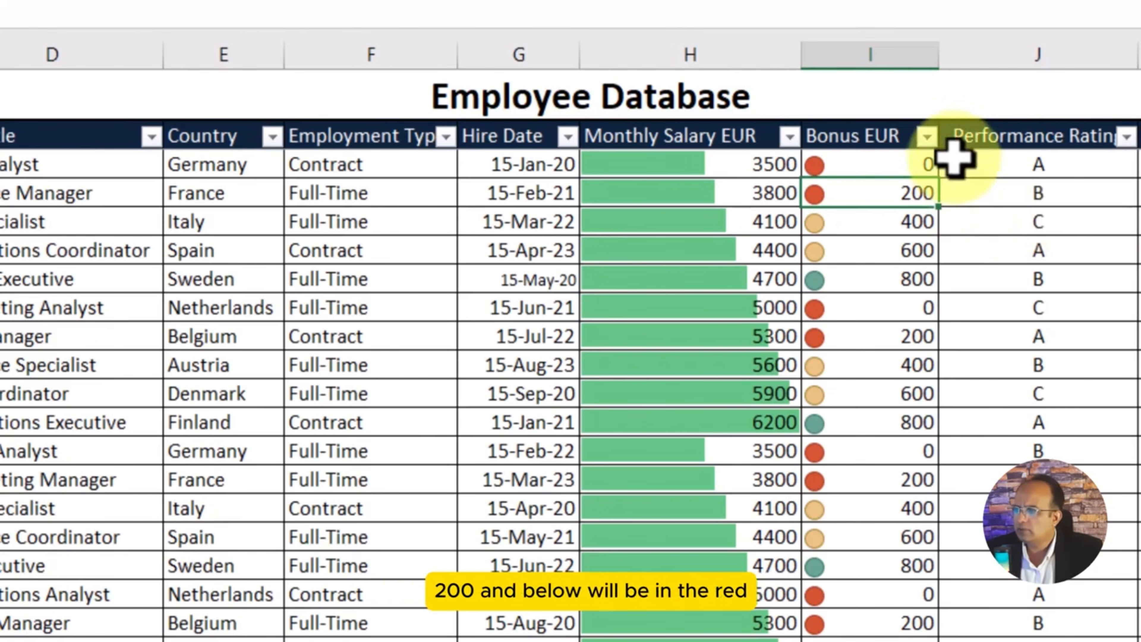
click(1075, 310)
scroll(1075, 310, down, 6)
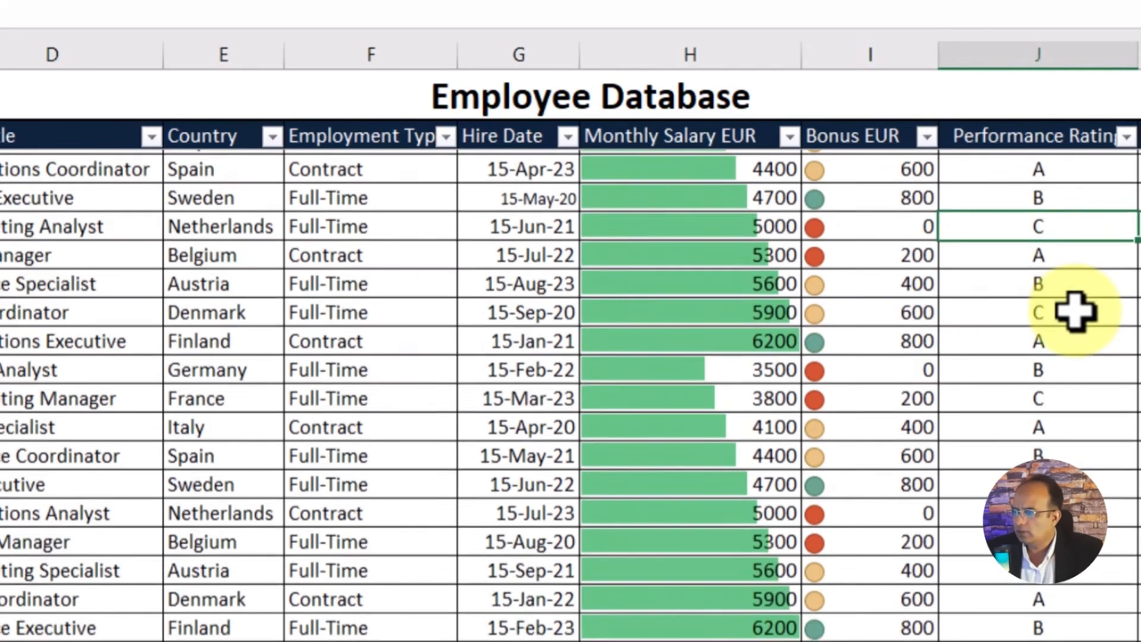
scroll(1075, 310, up, 6)
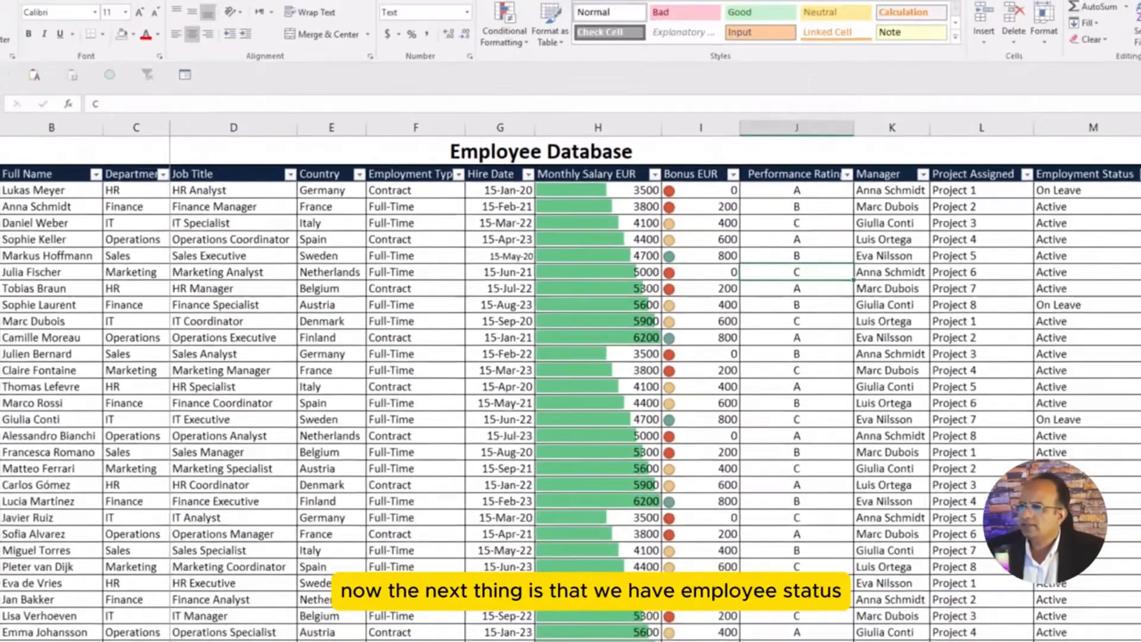
Step: Look through the Employment Status column for the employees marked On Leave
click(1063, 224)
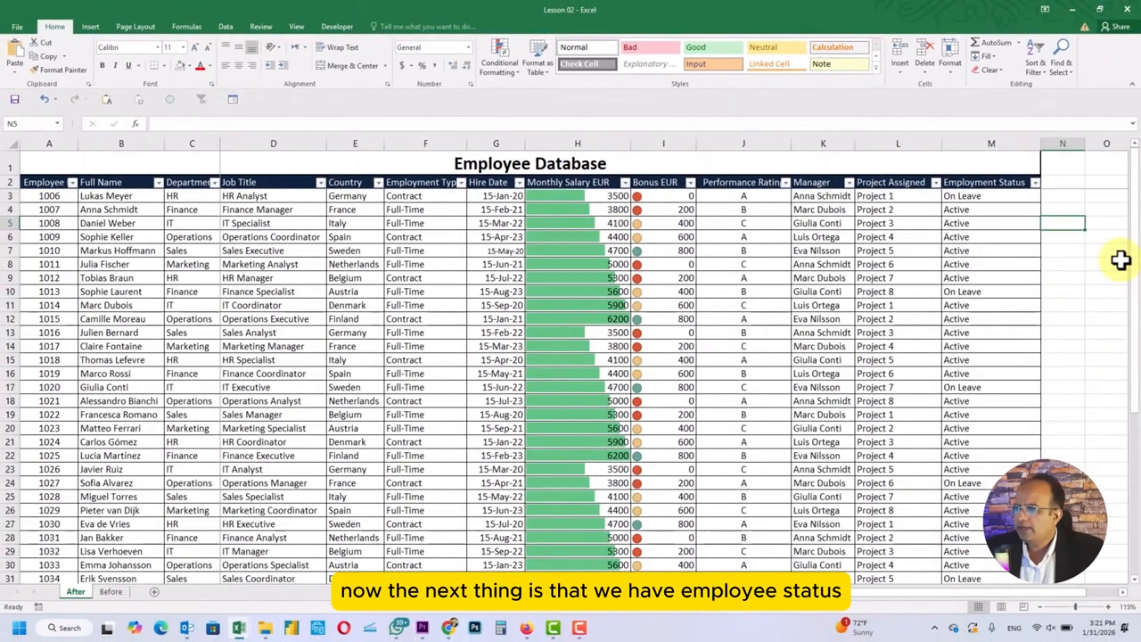
click(1016, 183)
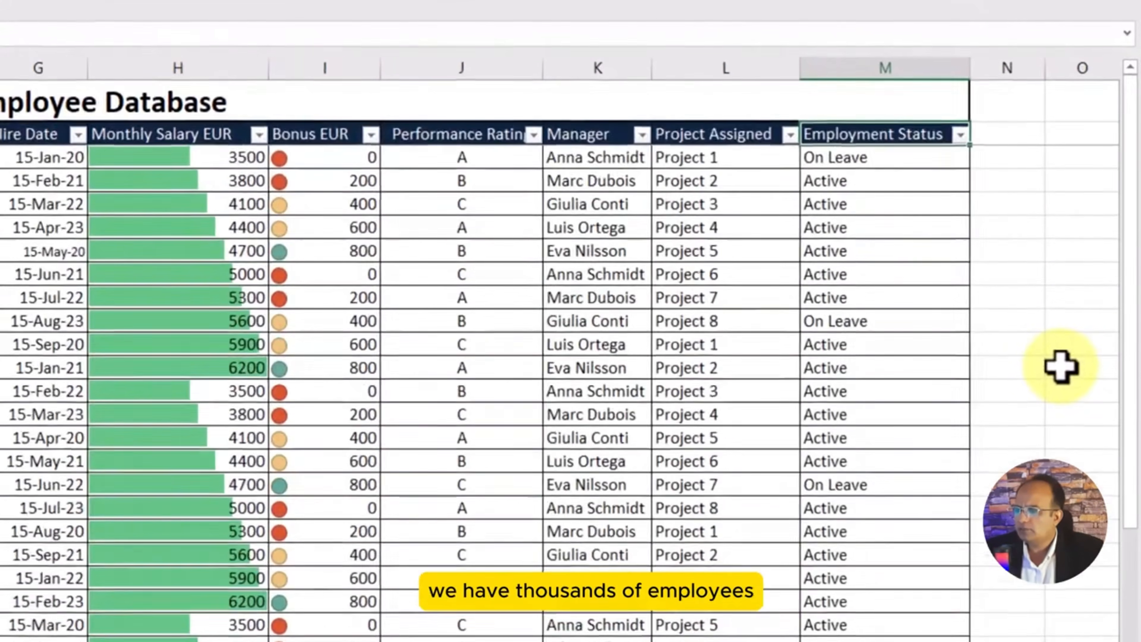
scroll(1093, 277, down, 6)
scroll(1055, 370, up, 6)
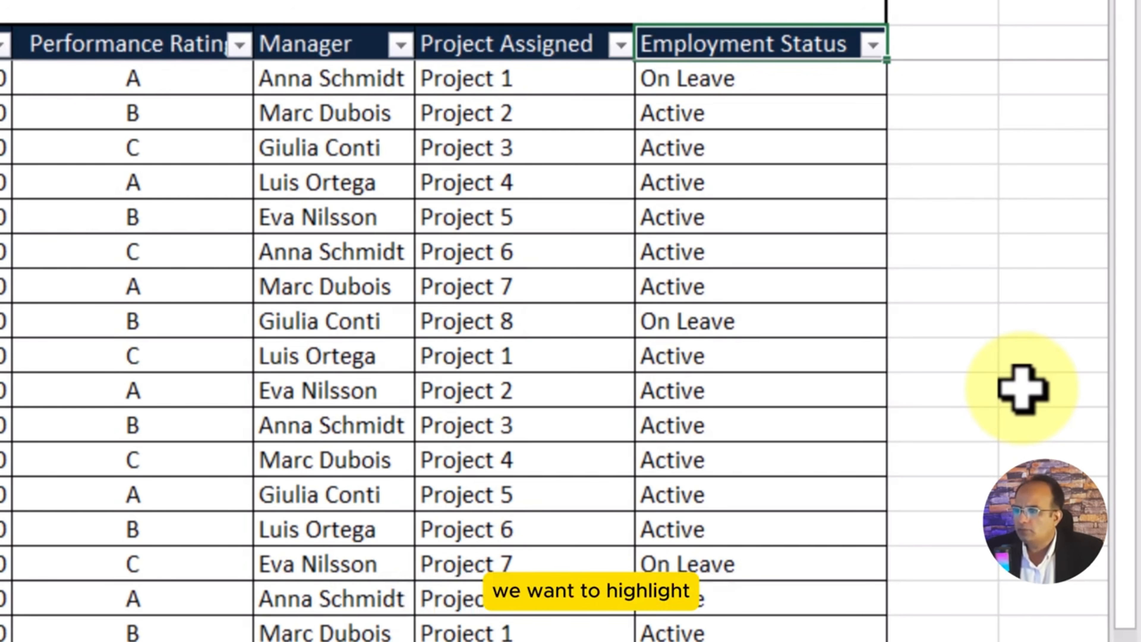
click(847, 319)
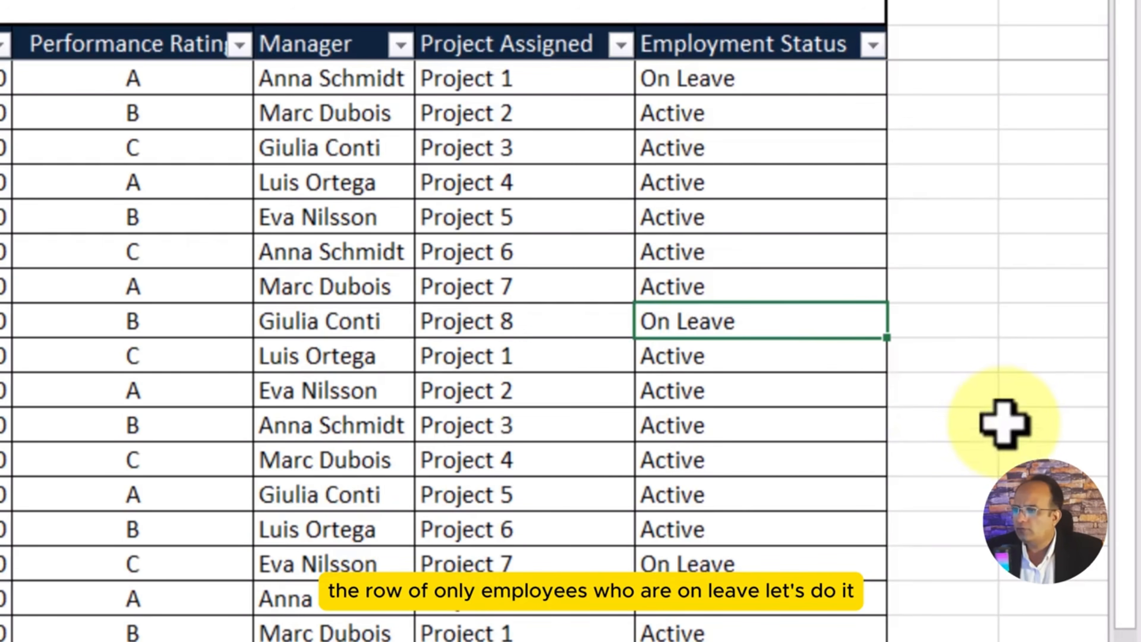
scroll(1003, 424, down, 7)
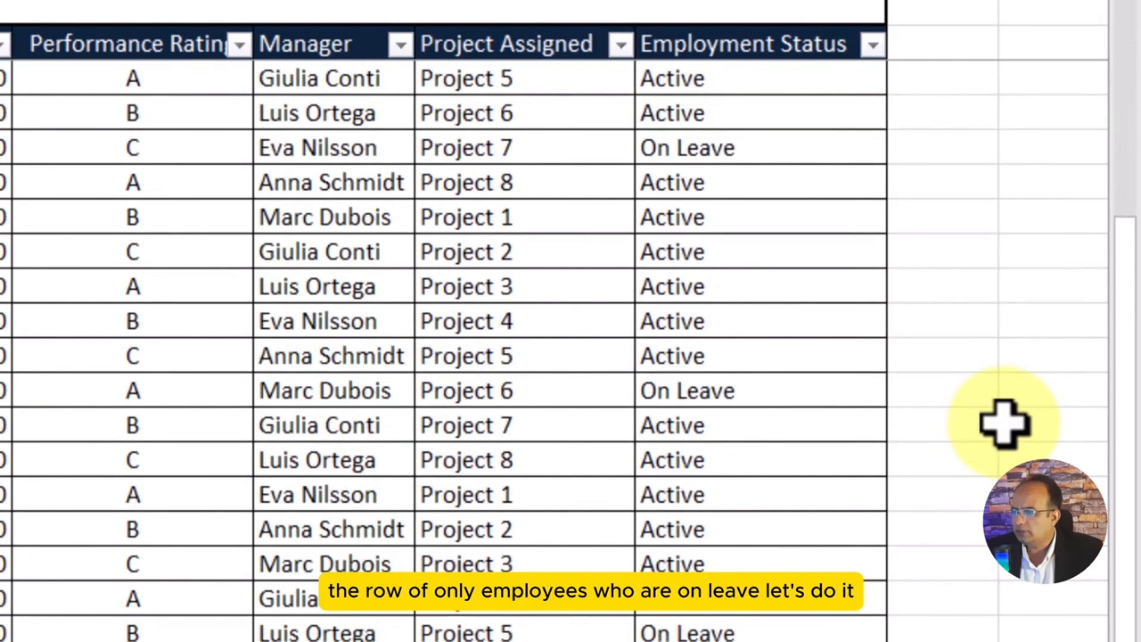
Step: Select all employee records starting at A3, first extending across to the Employment Status column, and down to the last row
scroll(1003, 423, up, 7)
click(992, 207)
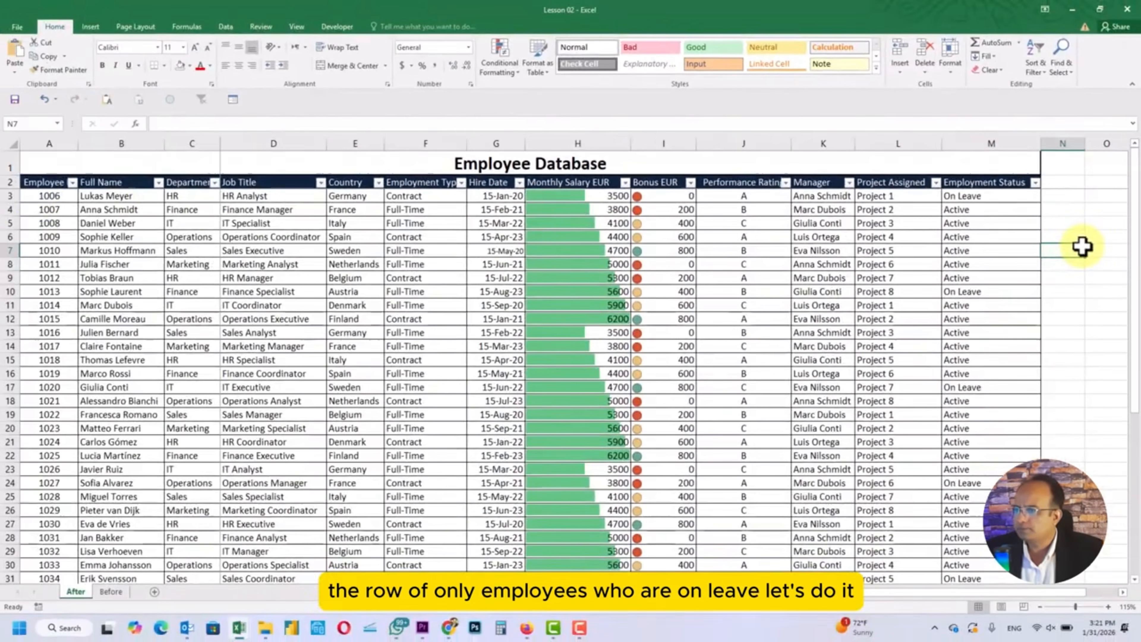
click(35, 196)
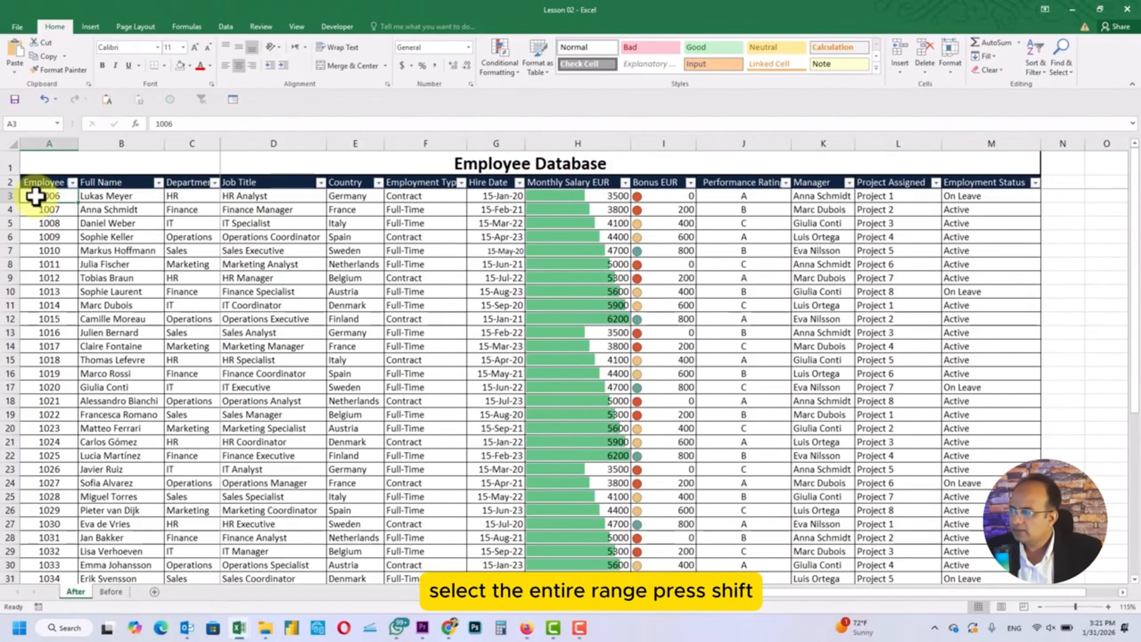
click(36, 196)
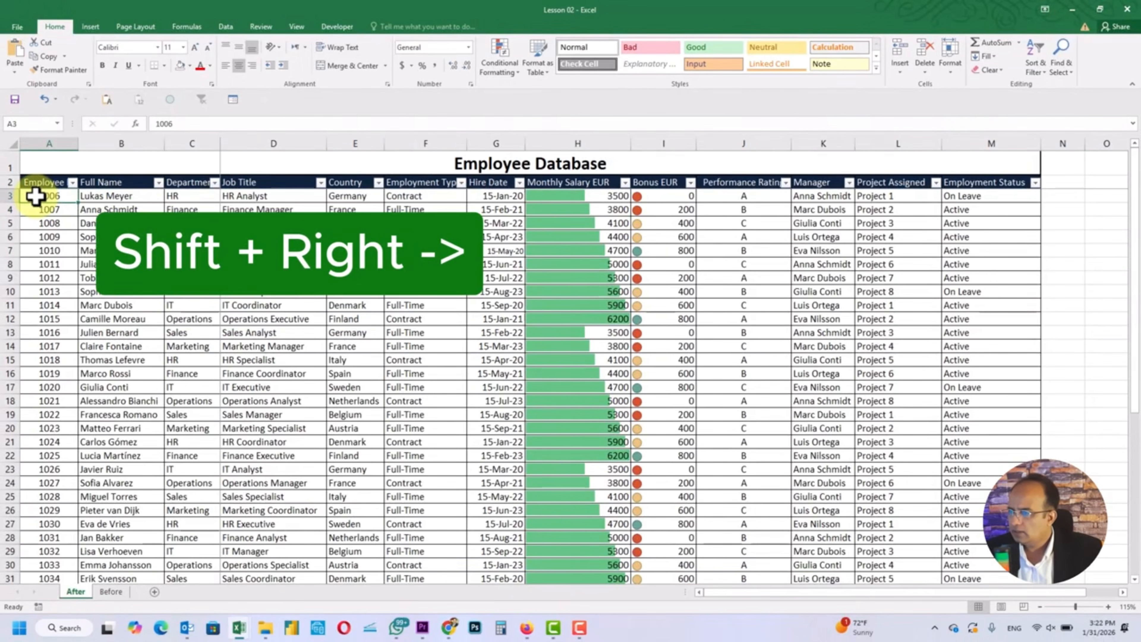
key(shift+Right)
key(shift+Right)
key(shift+Right)
key(shift+Right)
key(shift+Right)
key(shift+Right)
key(shift+Right)
key(shift+Right)
key(shift+Right)
key(shift+Right)
key(shift+Right)
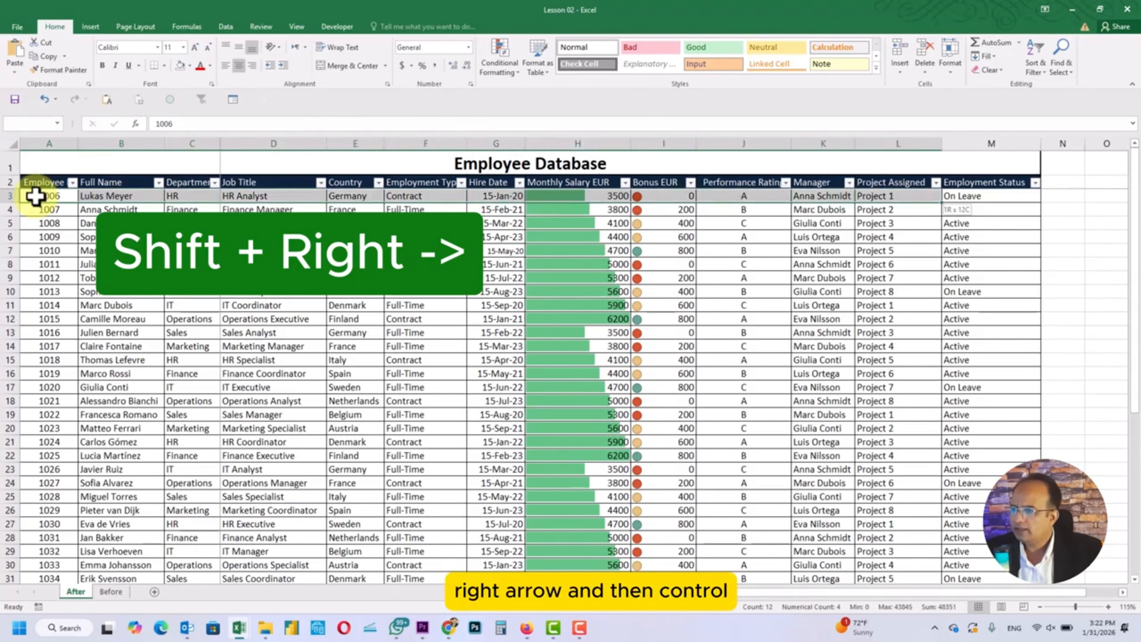
key(shift+Right)
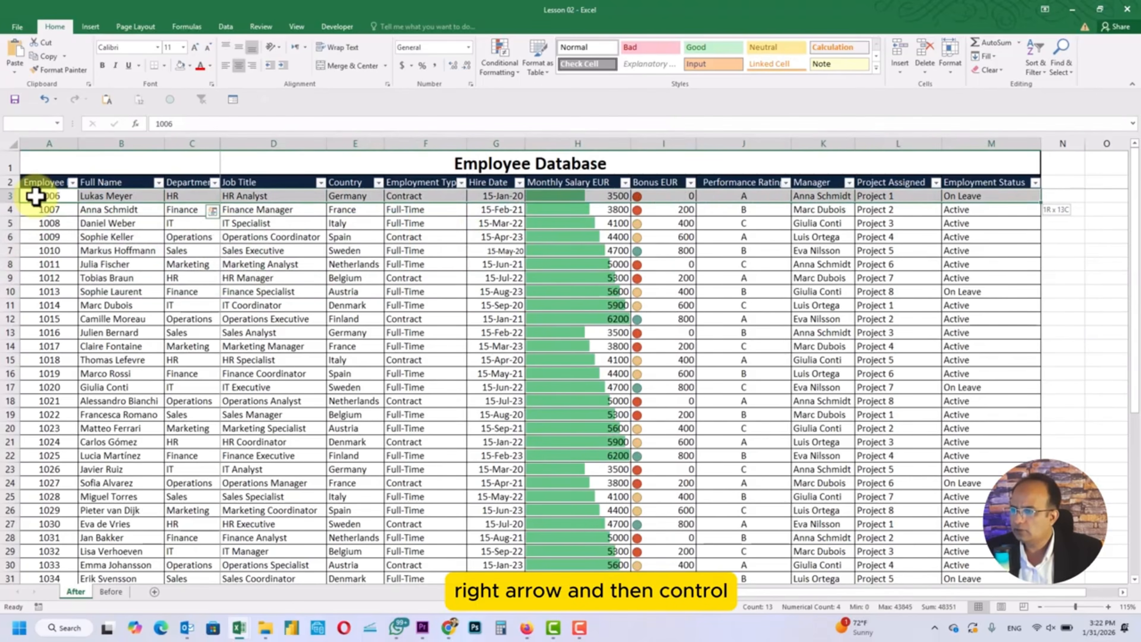
key(ctrl+shift+Down)
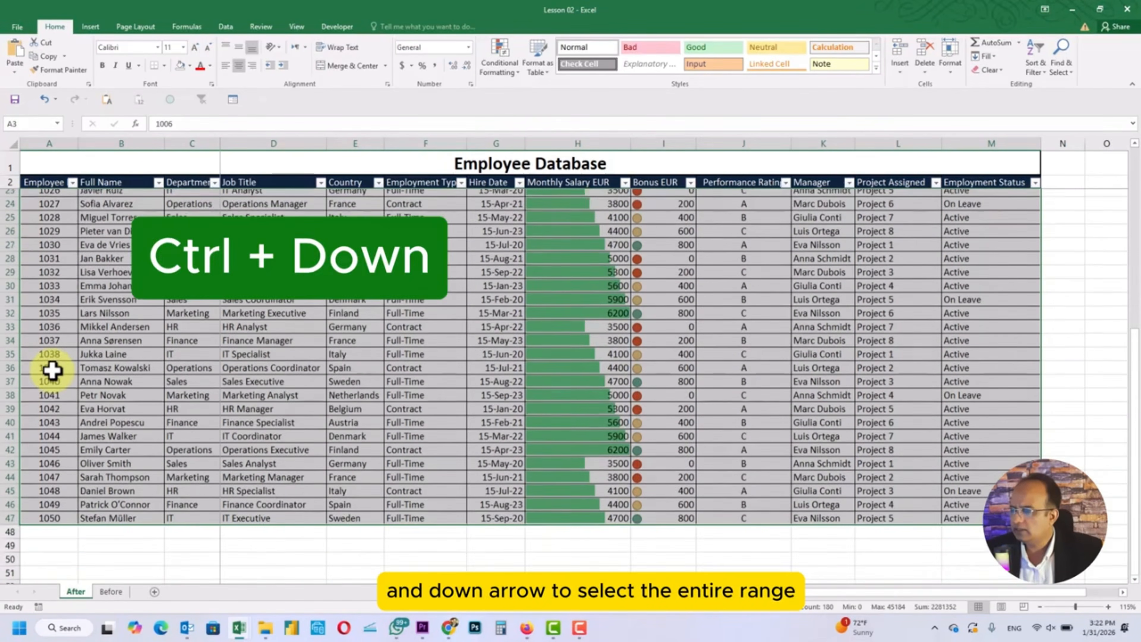
Step: Try selecting the whole data region around A3 at once, including the title and header rows, and clear that selection
scroll(52, 369, up, 7)
click(88, 347)
click(48, 194)
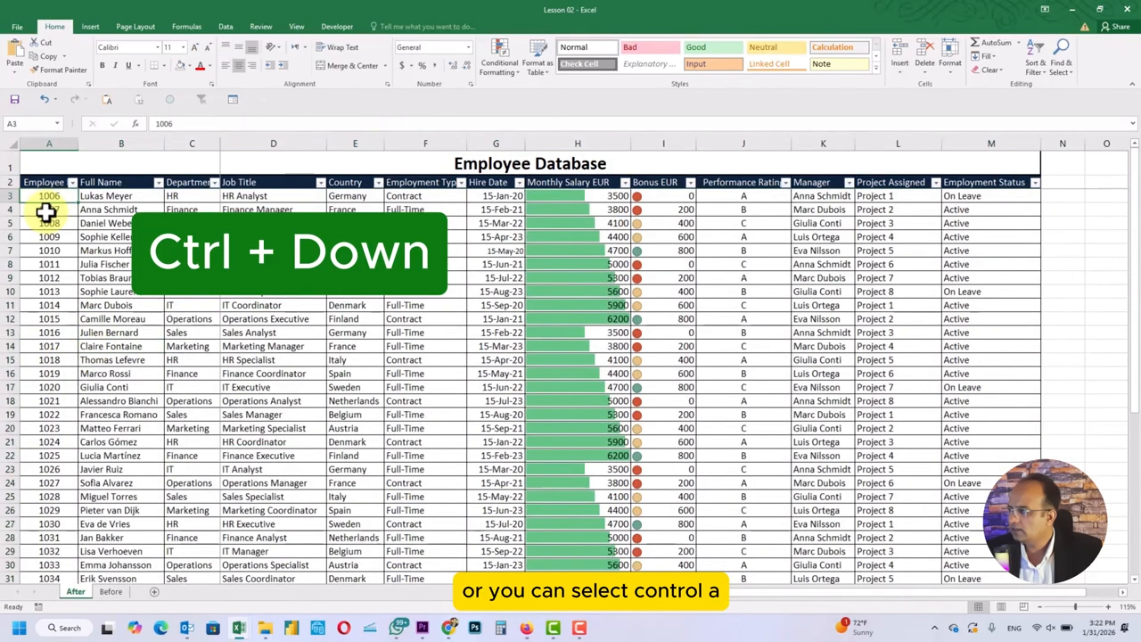
key(ctrl+a)
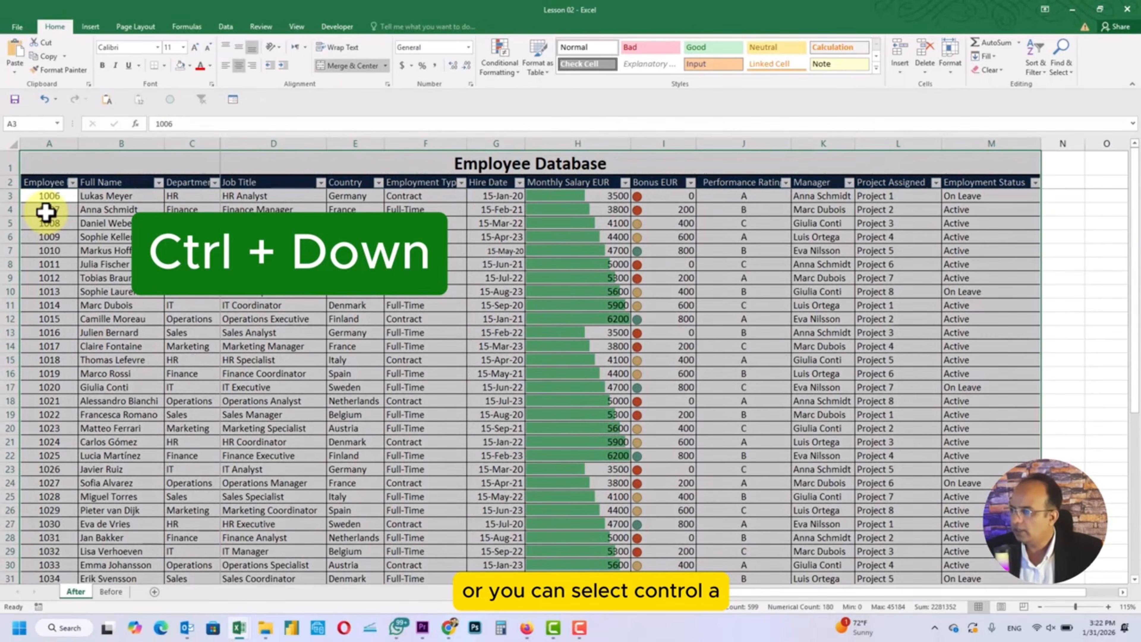
click(125, 236)
Step: Select the data range A3:M47 by extending from A3 down to the last employee and across to Employment Status
click(56, 194)
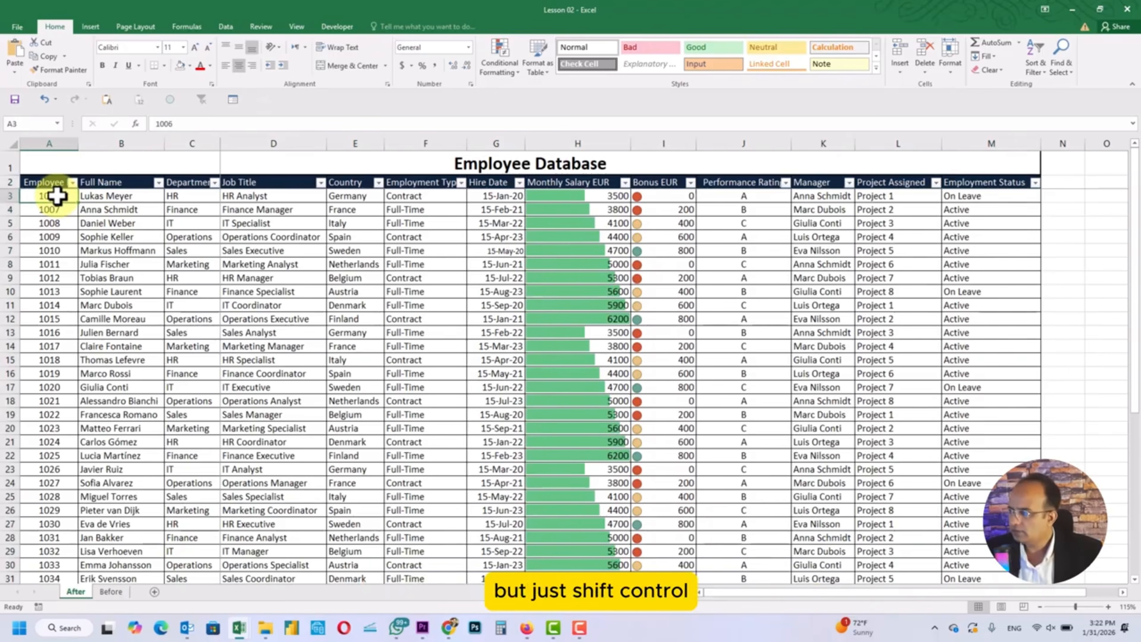
key(ctrl+shift+Down)
key(shift+Right)
key(shift+Right)
key(shift+Right)
key(shift+Right)
key(shift+Right)
key(shift+Right)
key(shift+Right)
key(shift+Right)
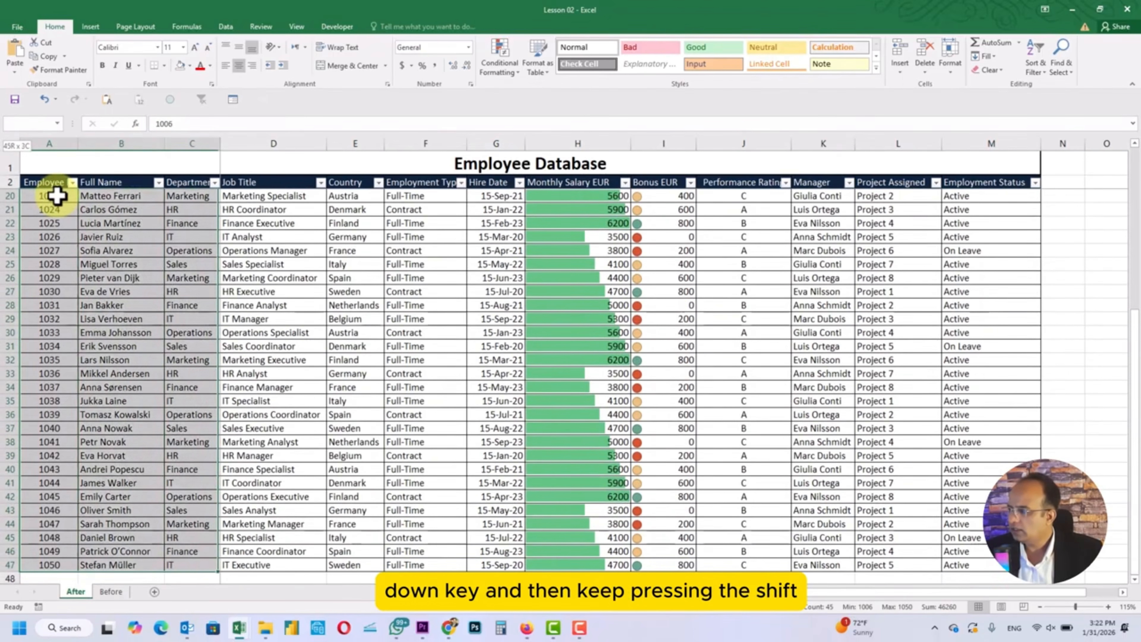
key(shift+Right)
key(shift+Right)
key(shift+Right)
key(shift+Right)
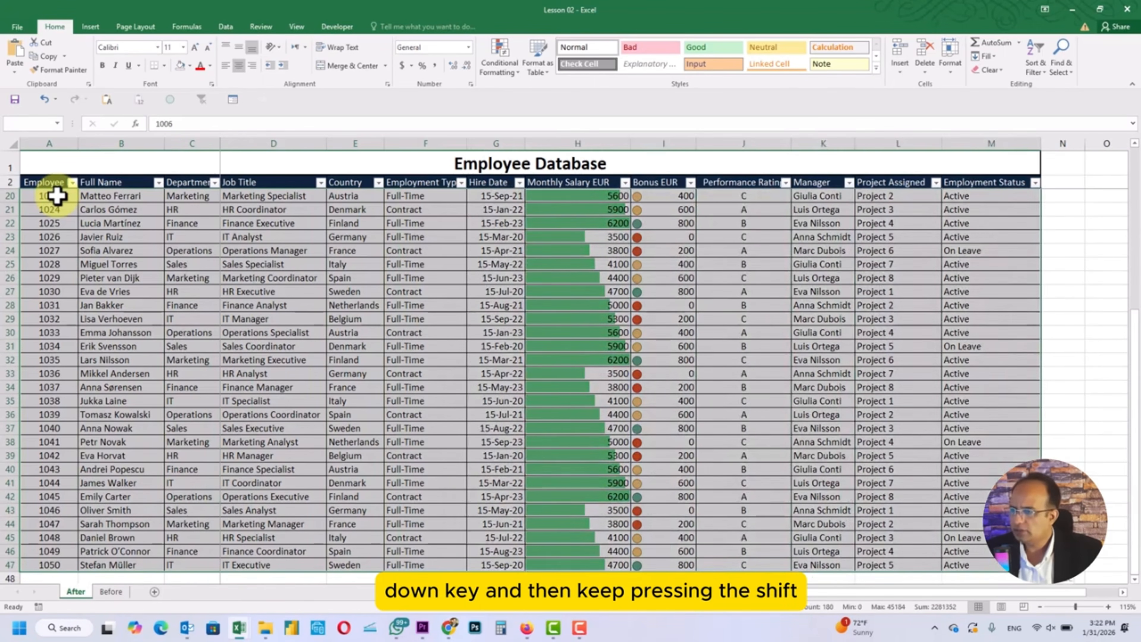
Step: Create a new conditional formatting rule that uses the formula =$M3="On Leave" to determine which cells to format
scroll(701, 329, up, 6)
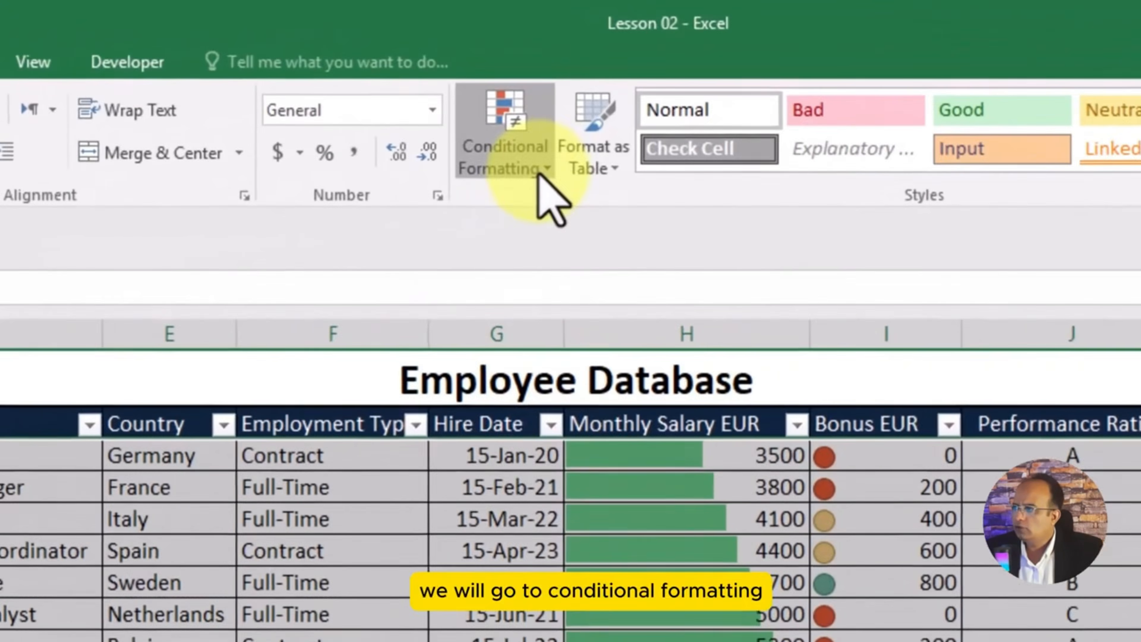
click(512, 71)
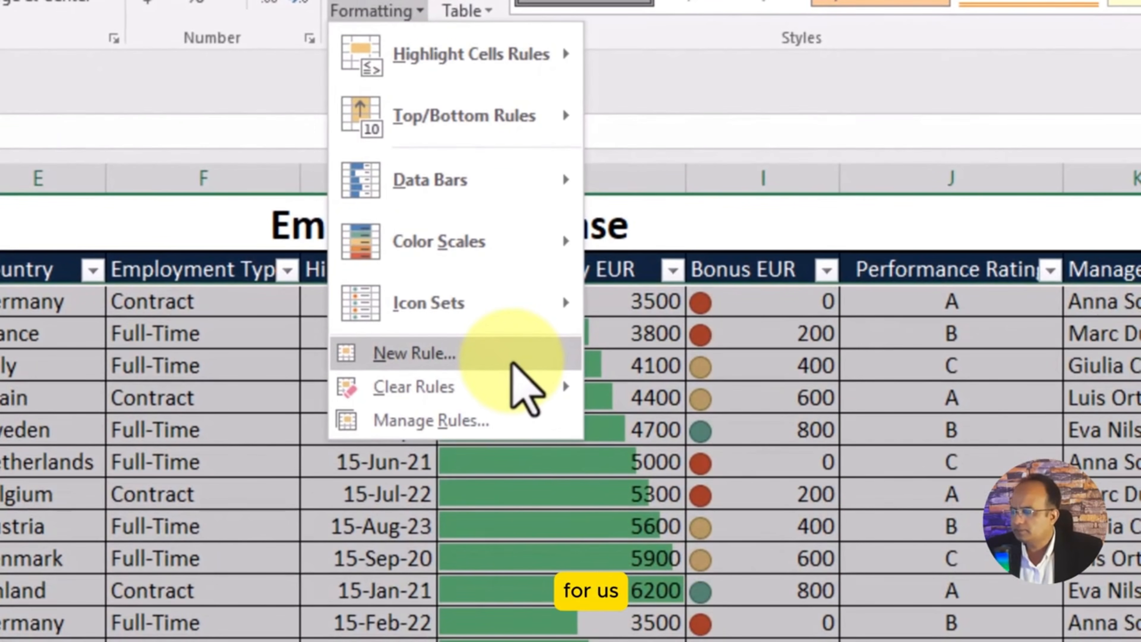
click(512, 363)
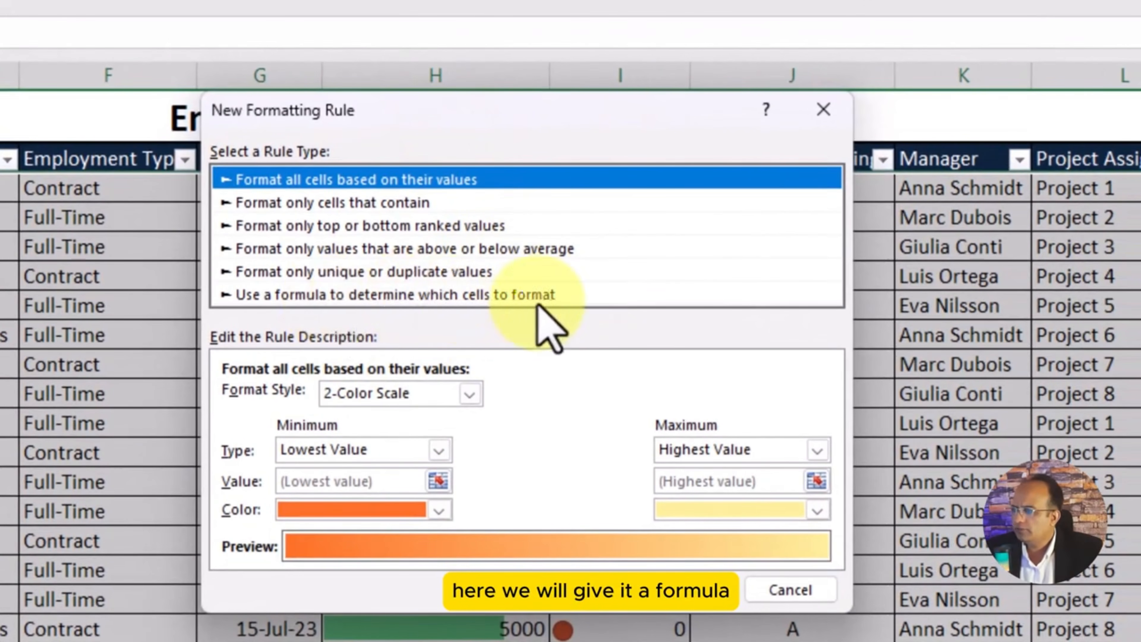
click(470, 297)
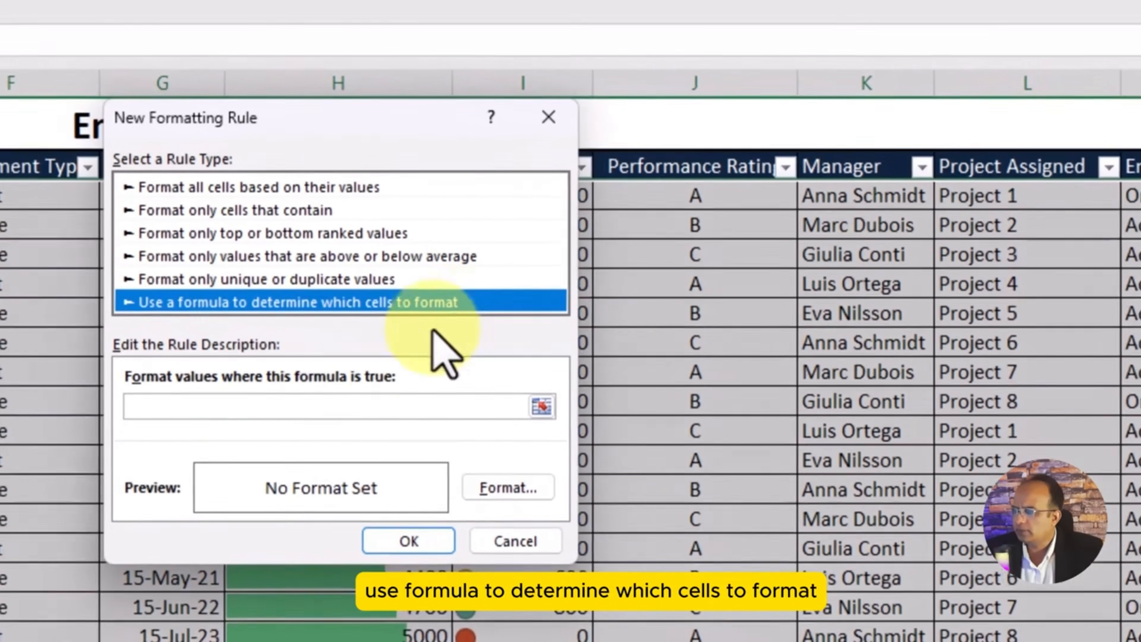
click(255, 409)
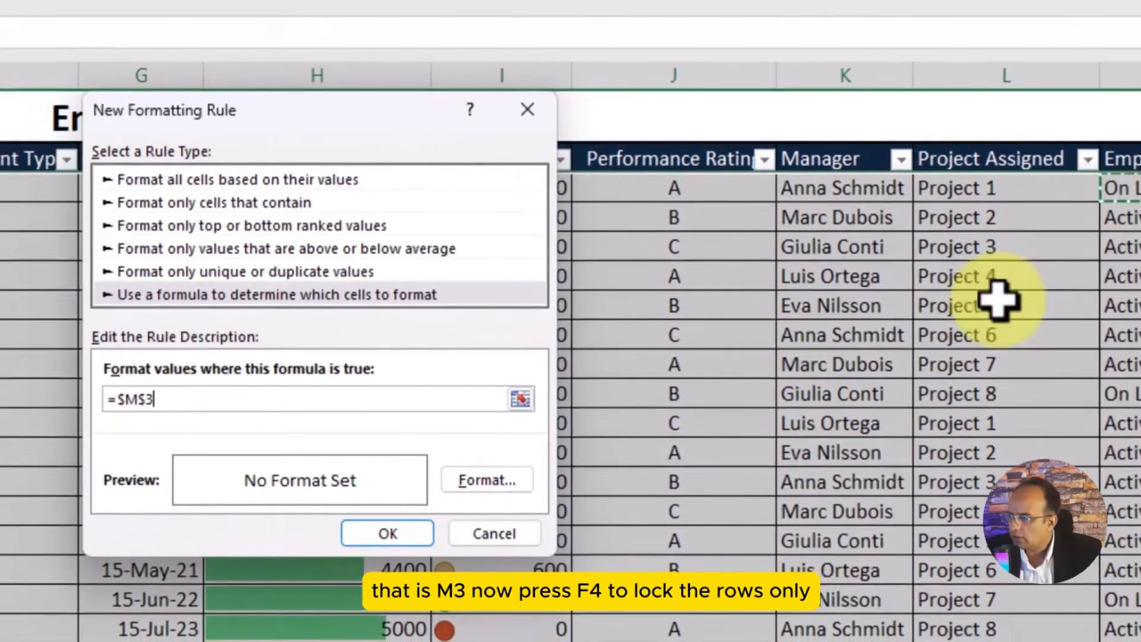
key(F4)
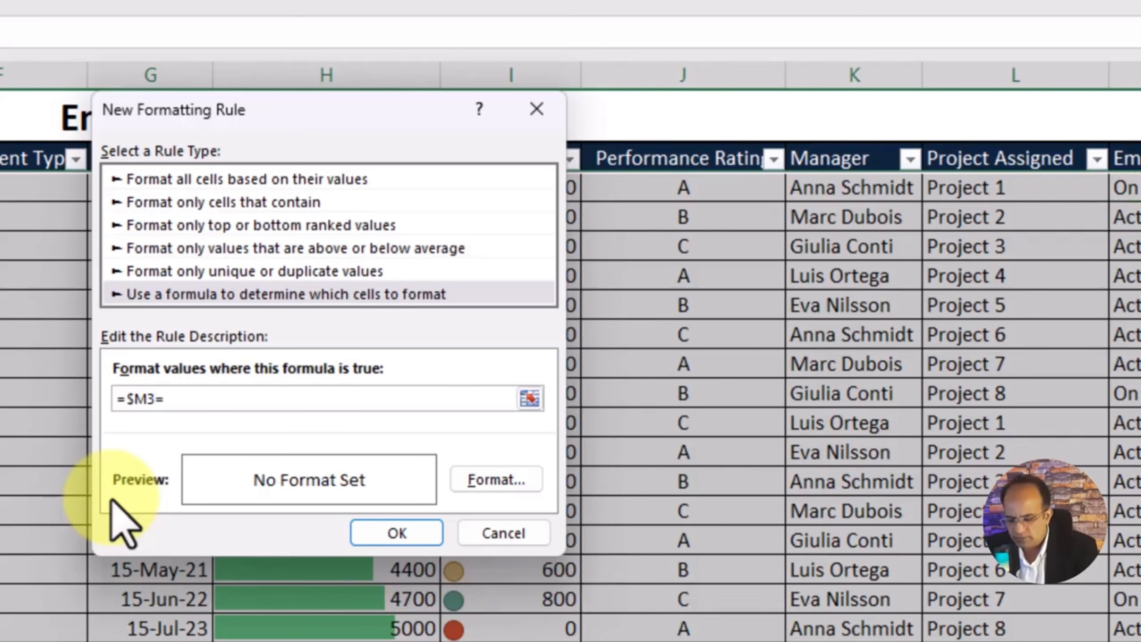
text(On)
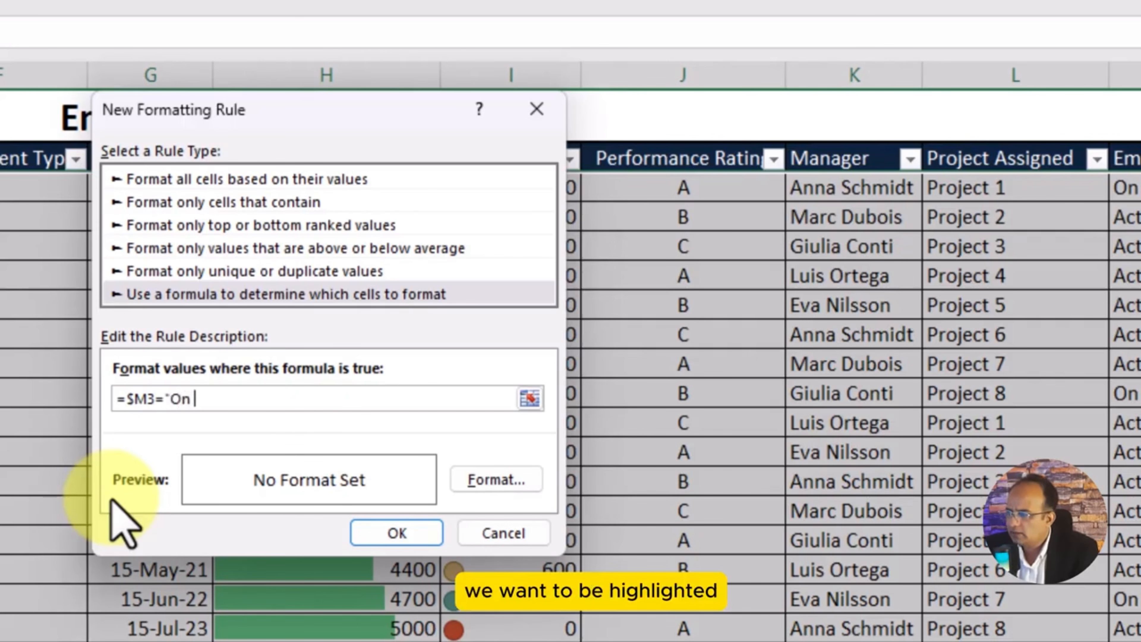
text( Leave)
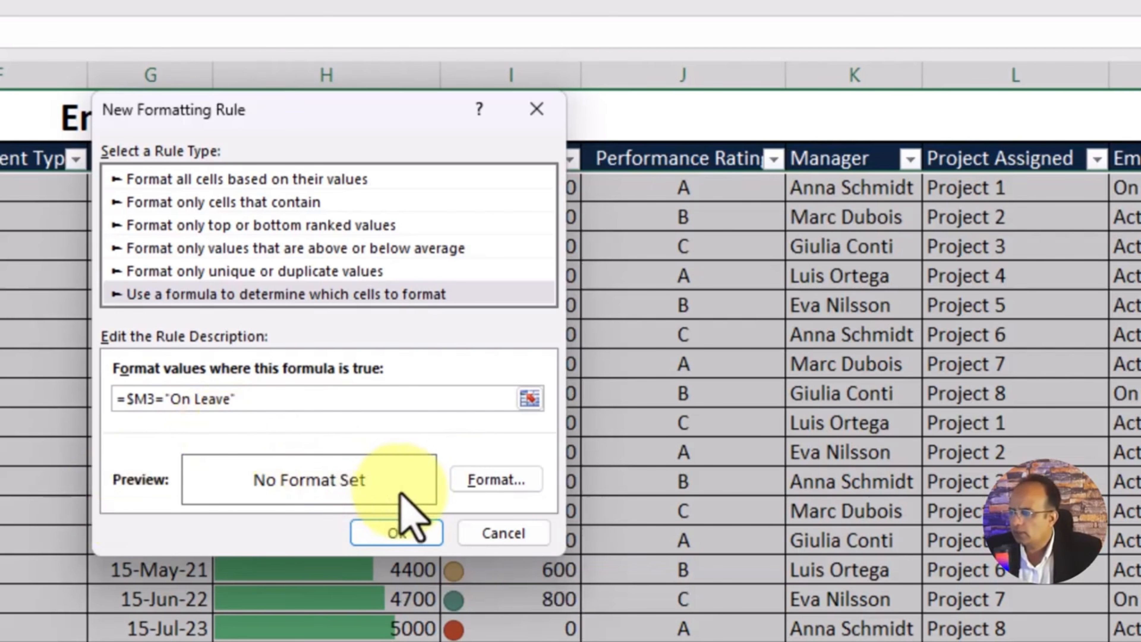
Step: Give the rule the lightest orange background fill, apply it to the selected records, and check the rows marked On Leave
click(511, 478)
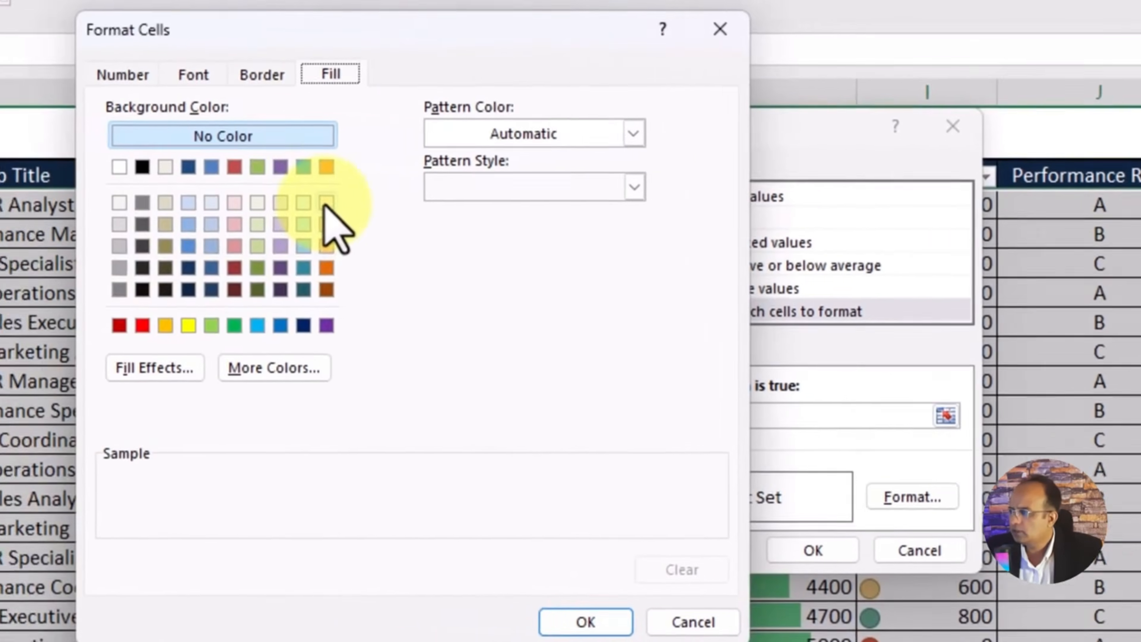
click(325, 204)
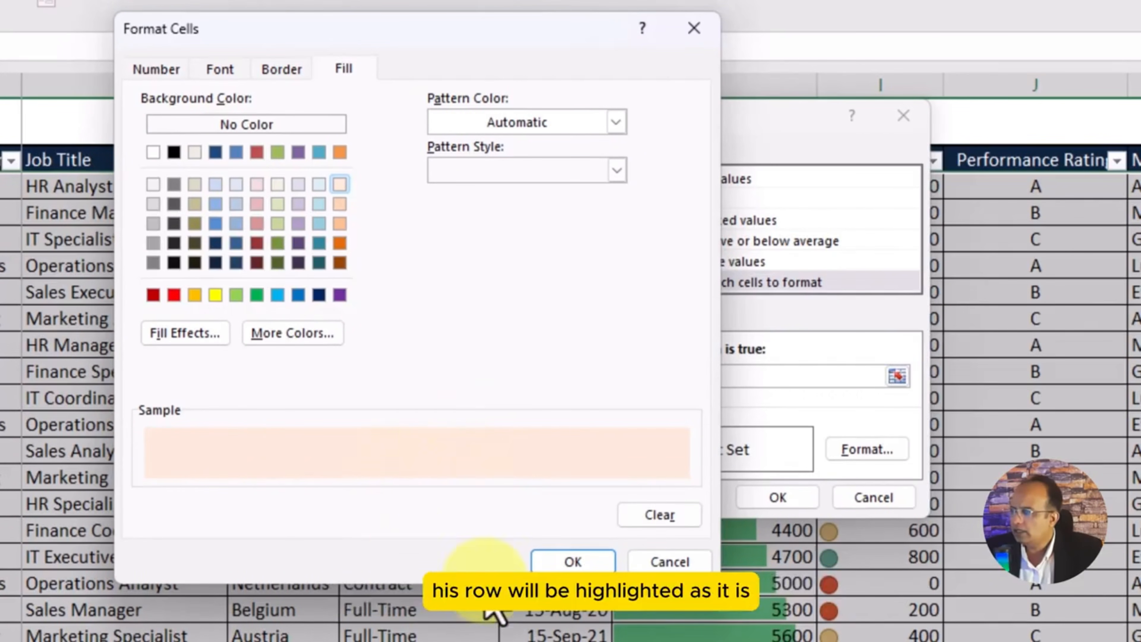
click(561, 562)
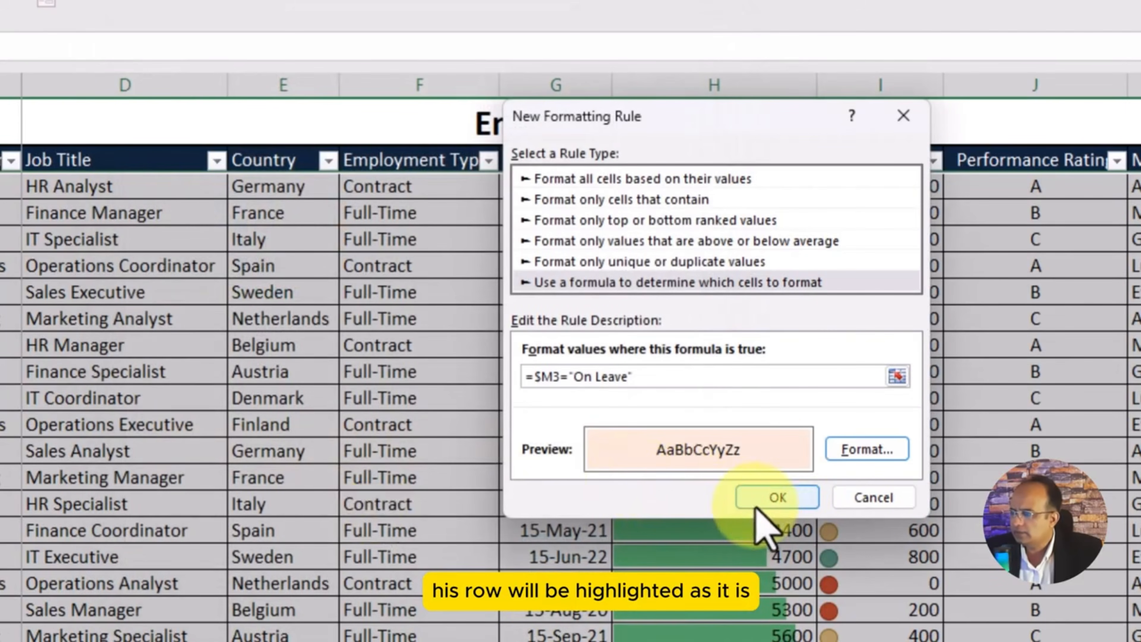
click(793, 501)
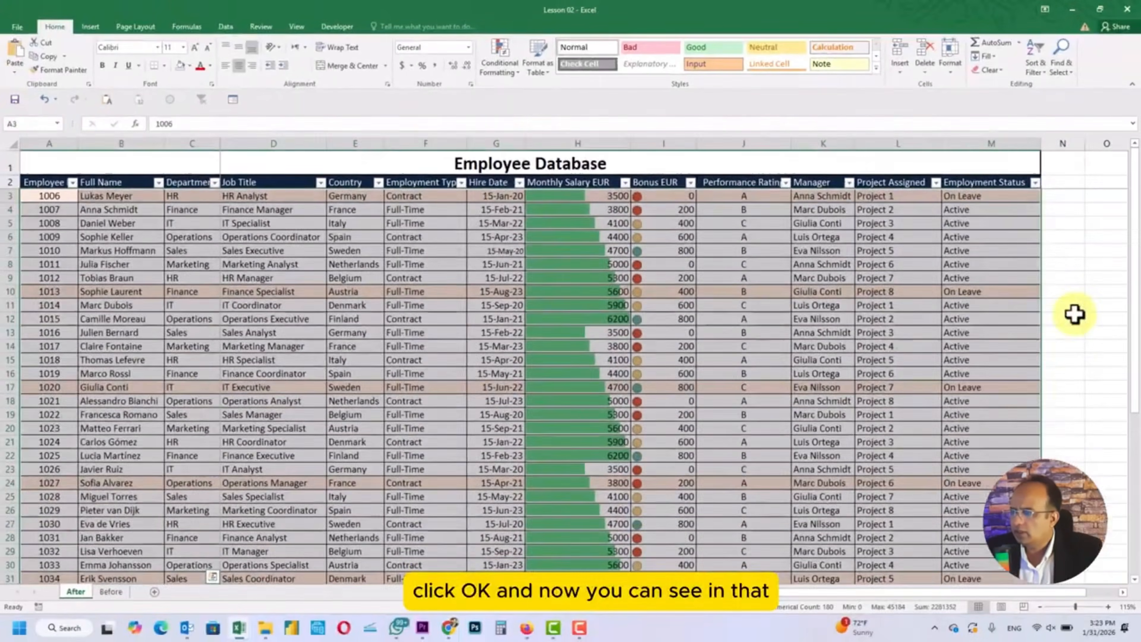
click(1076, 316)
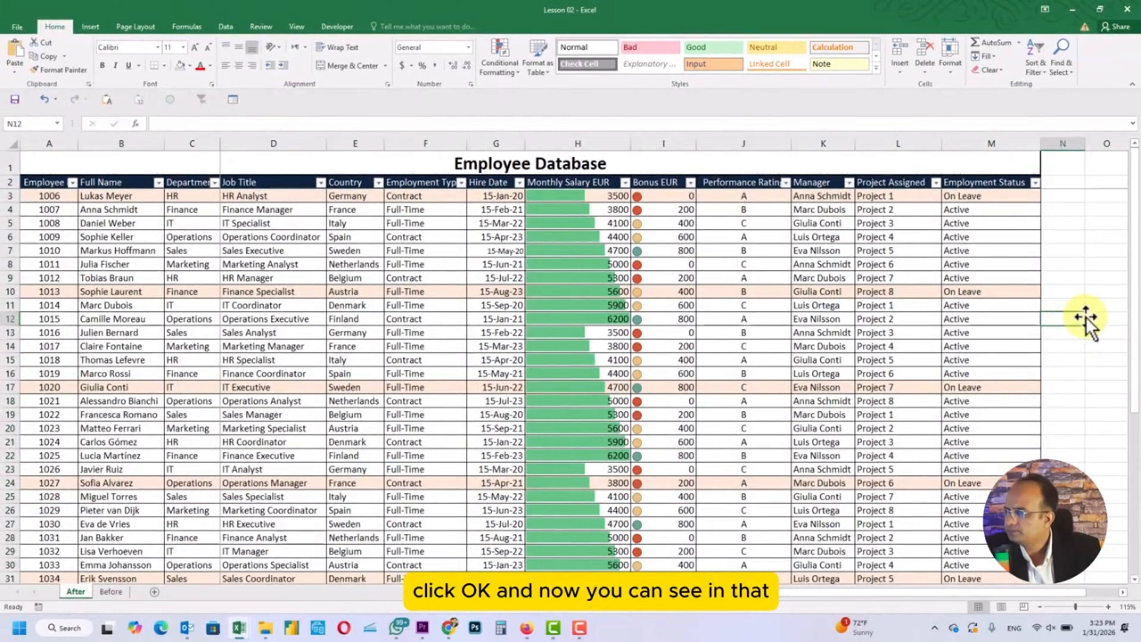
scroll(1085, 316, down, 6)
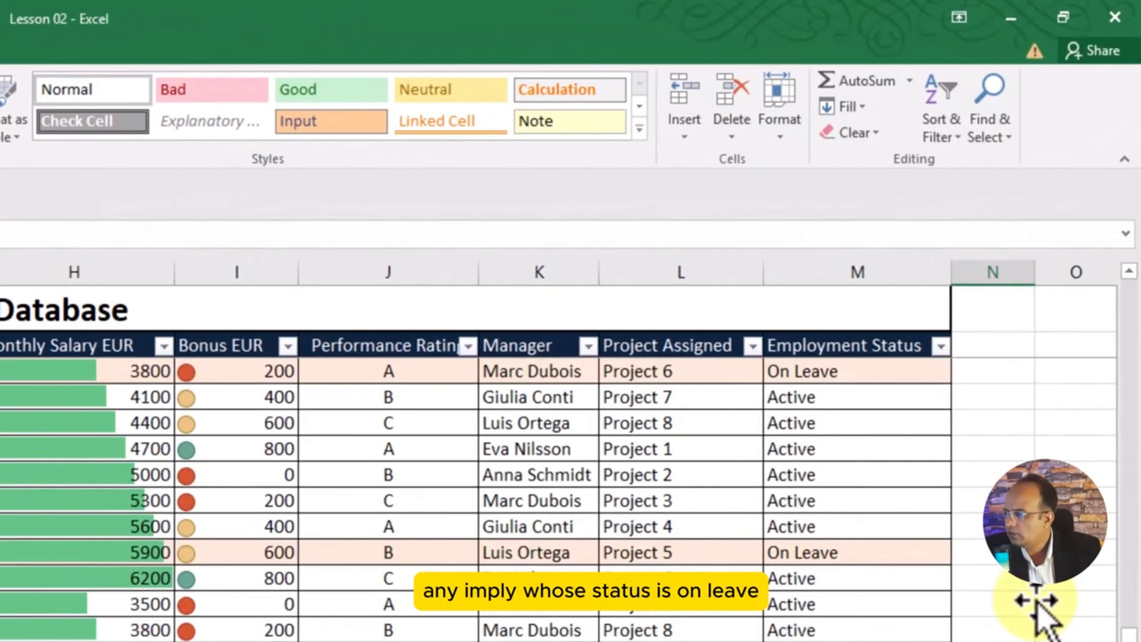
scroll(1037, 602, up, 10)
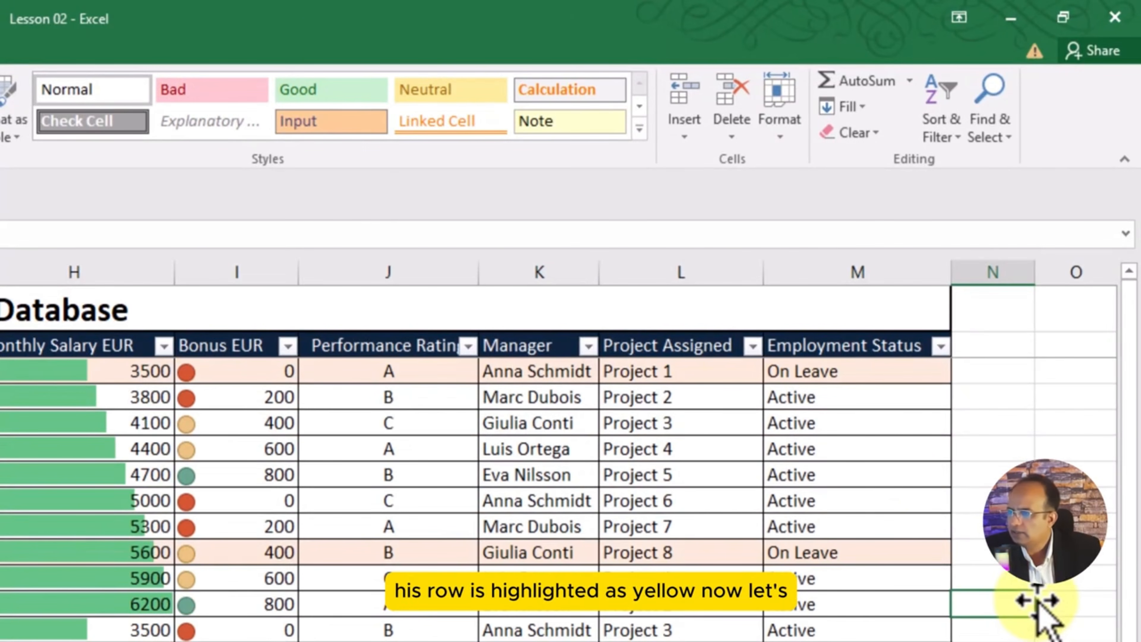
Step: Change the Employment Status in M5 and M14 to On Leave to test the row highlighting
click(830, 418)
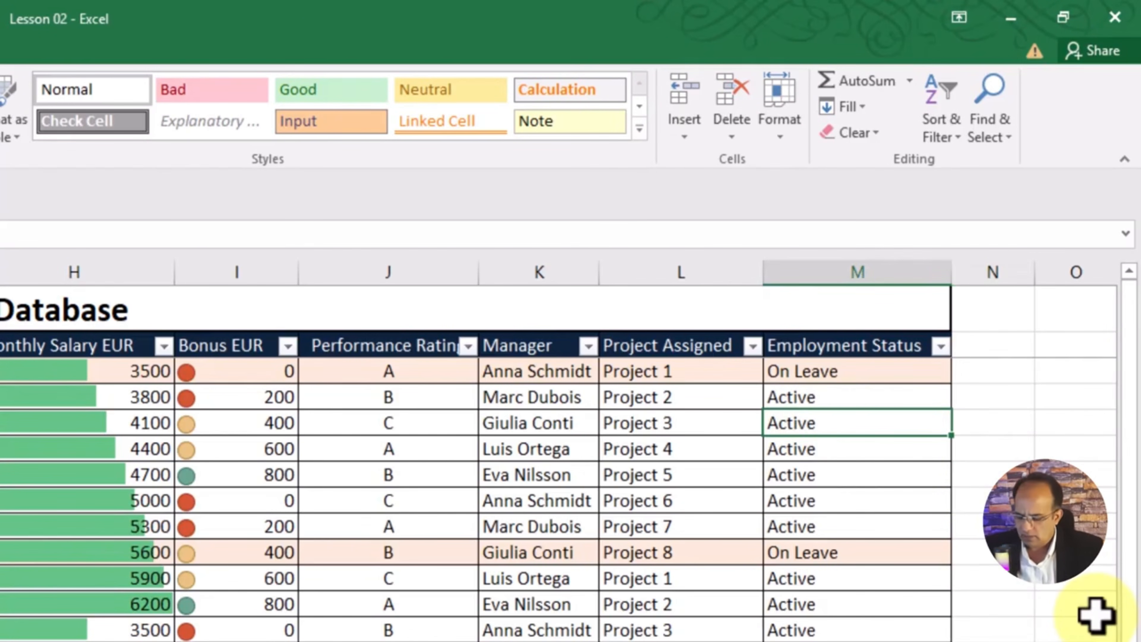
text(On)
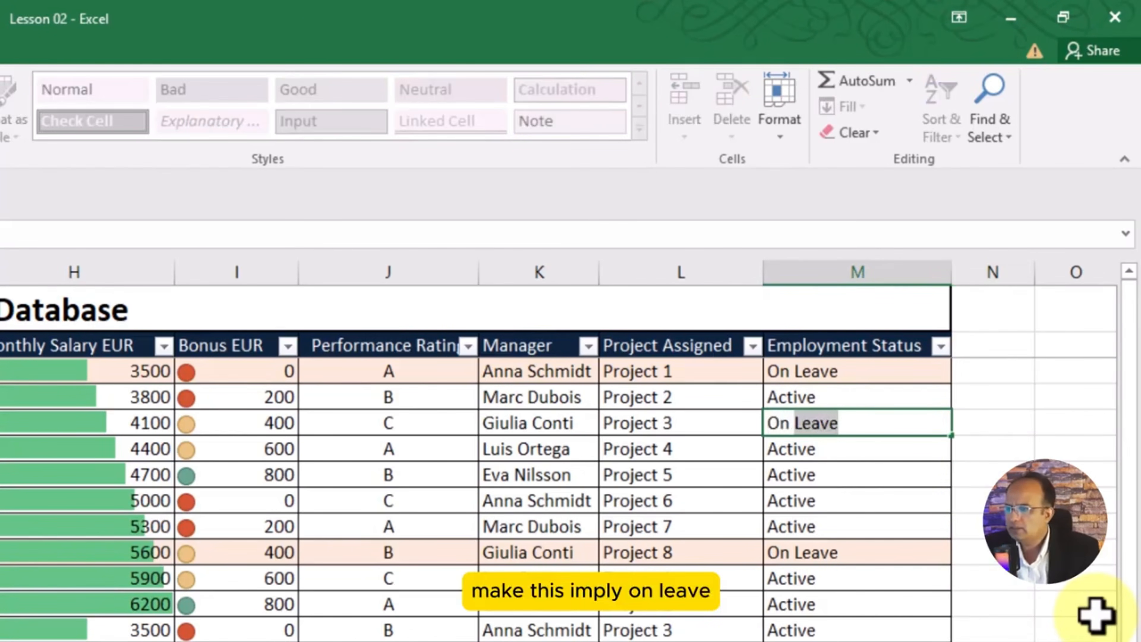
key(Return)
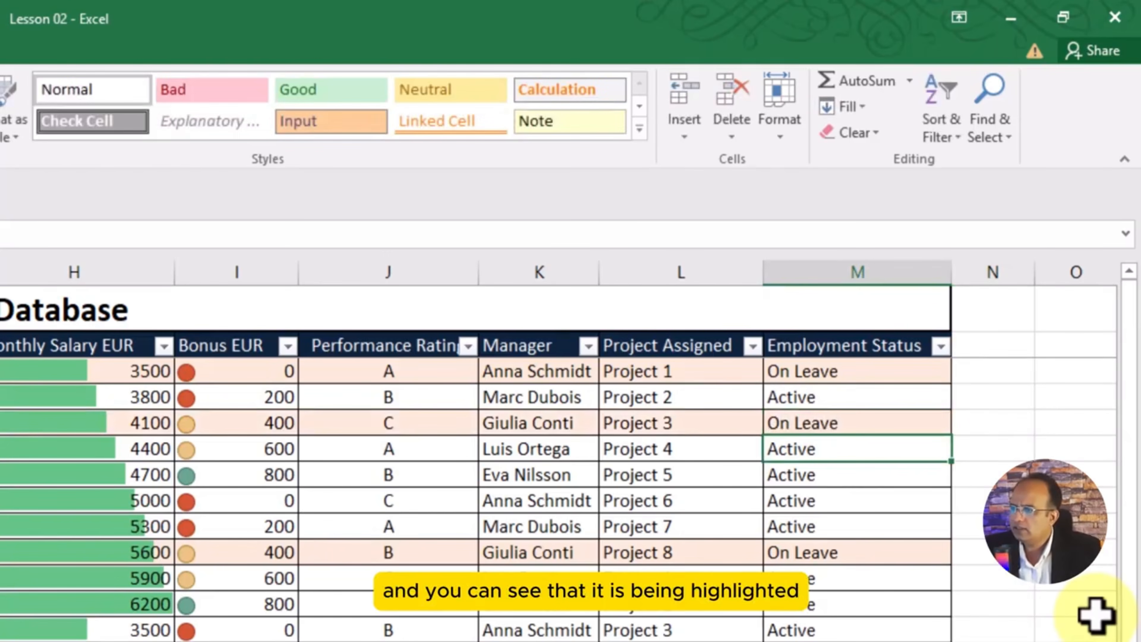
scroll(813, 582, down, 1)
click(809, 577)
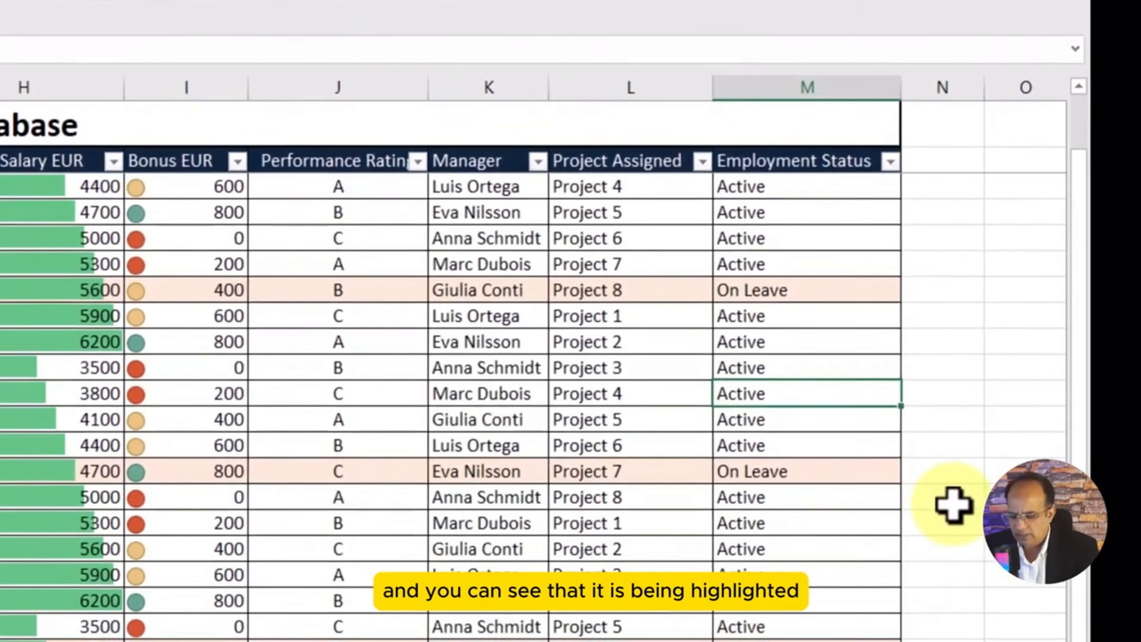
text(Onn)
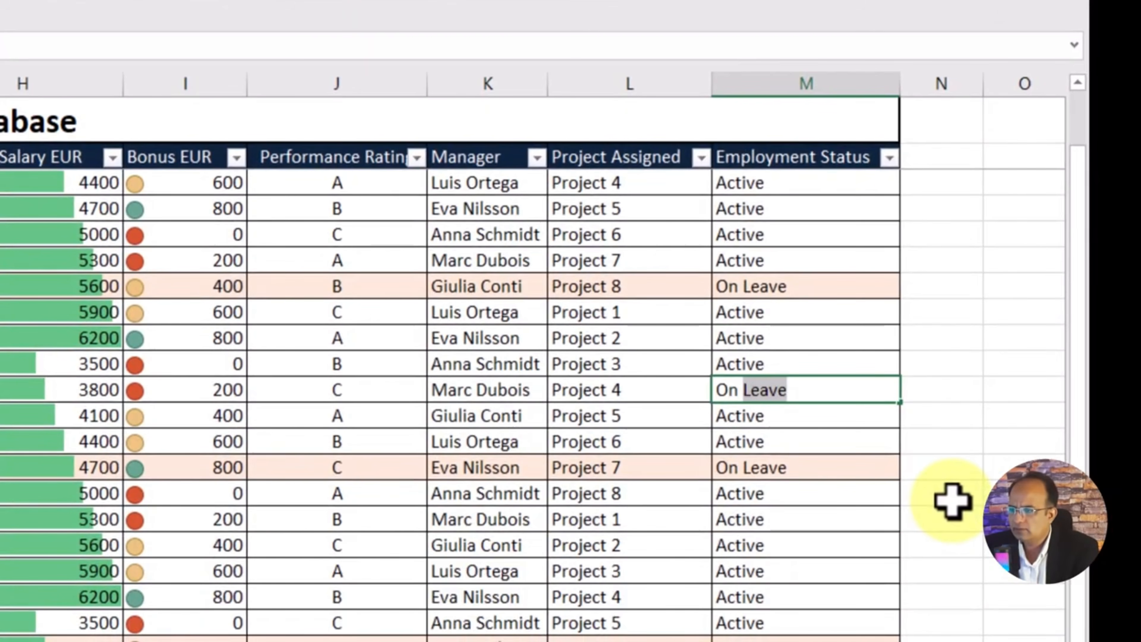
key(Return)
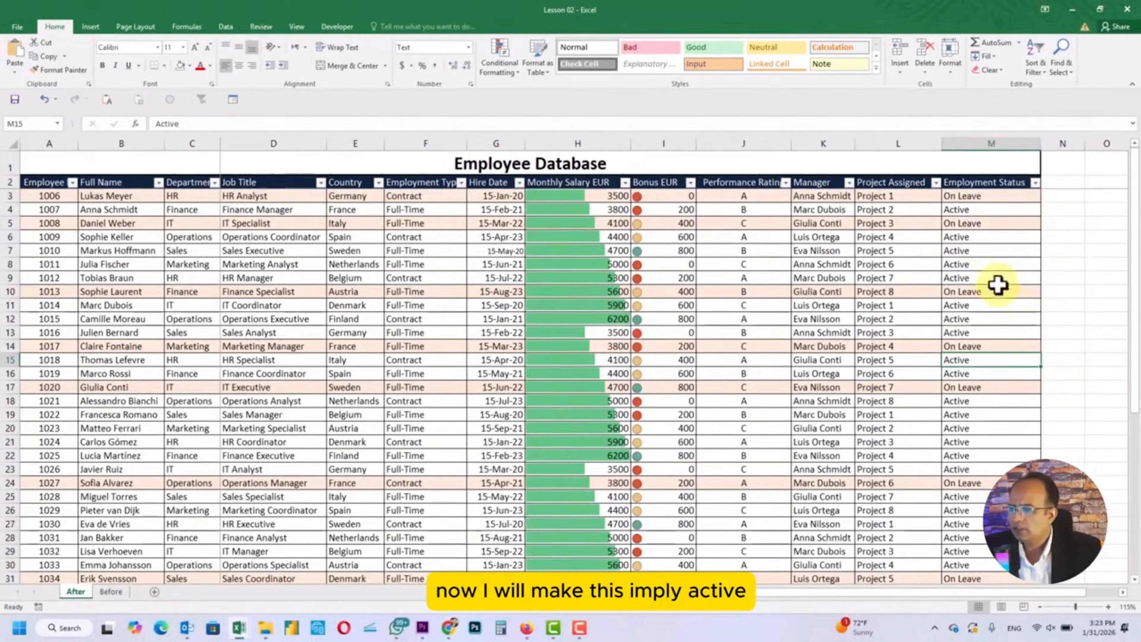
Step: Set the Employment Status of the first employee, in M3, to Active and check the row formatting
scroll(956, 200, up, 1)
click(956, 200)
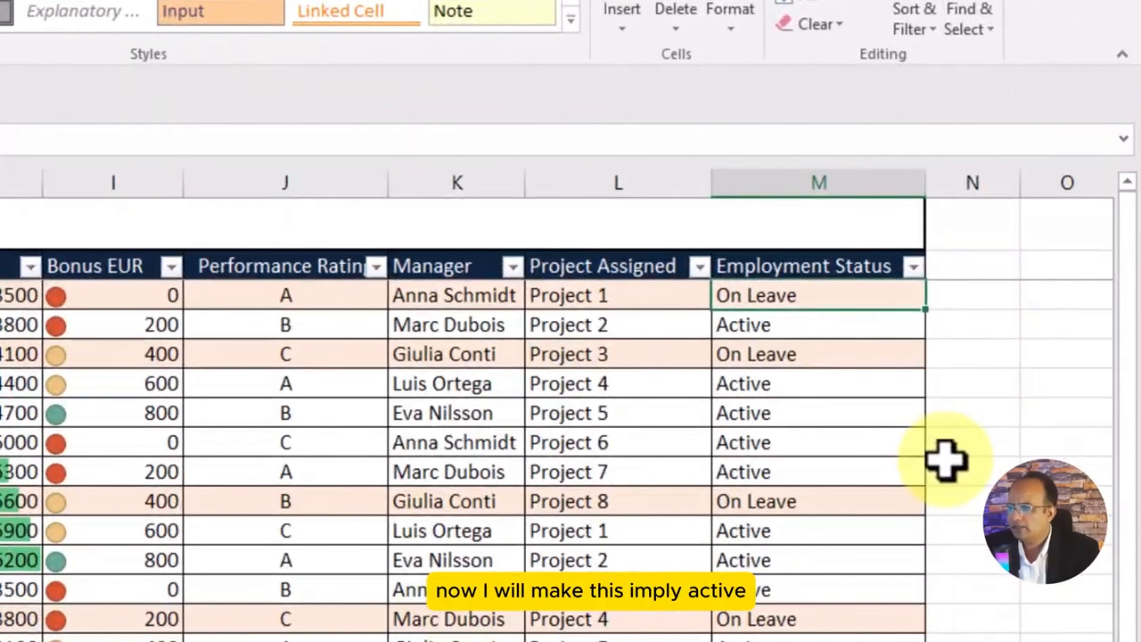
text(Ac)
key(Return)
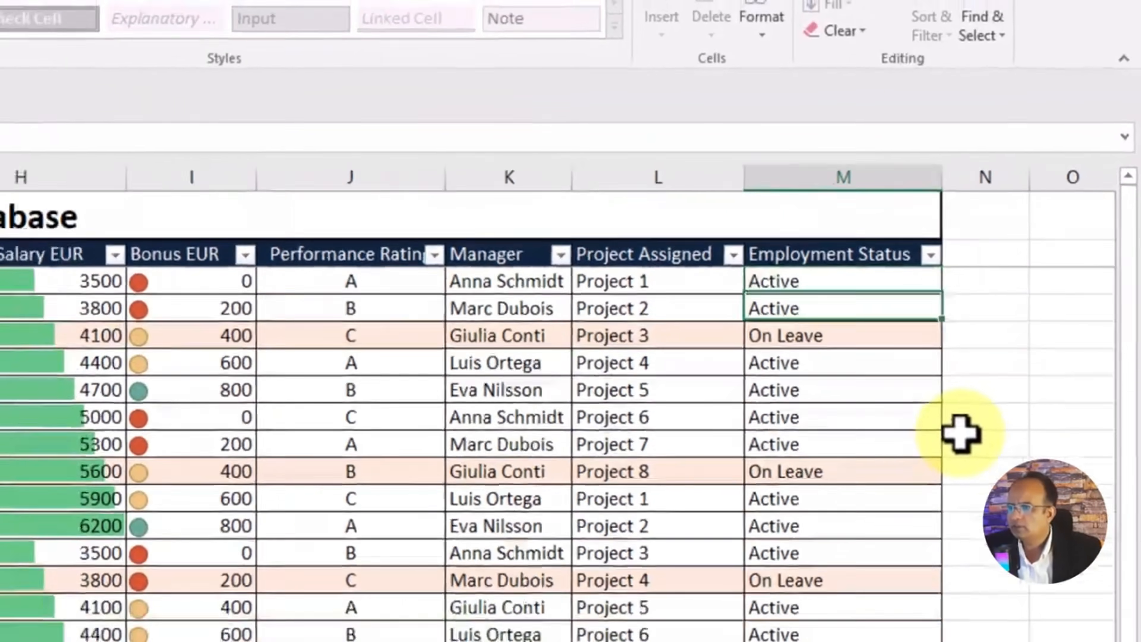
scroll(1101, 369, down, 4)
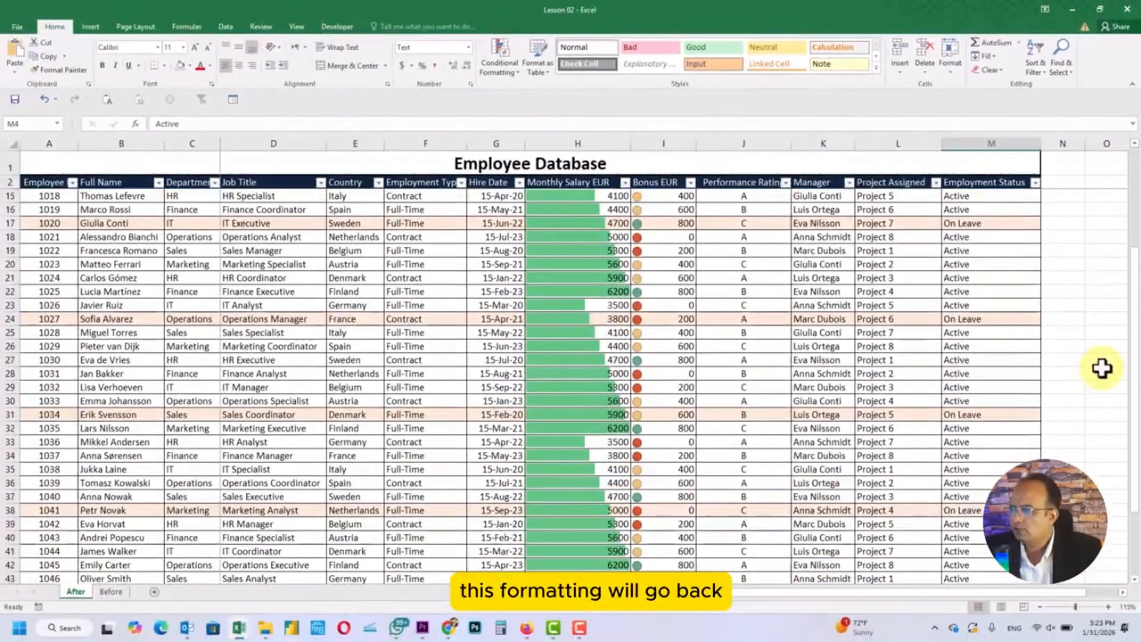
Step: Select a record marked On Leave and open the manager for its conditional formatting rules
scroll(1101, 369, down, 4)
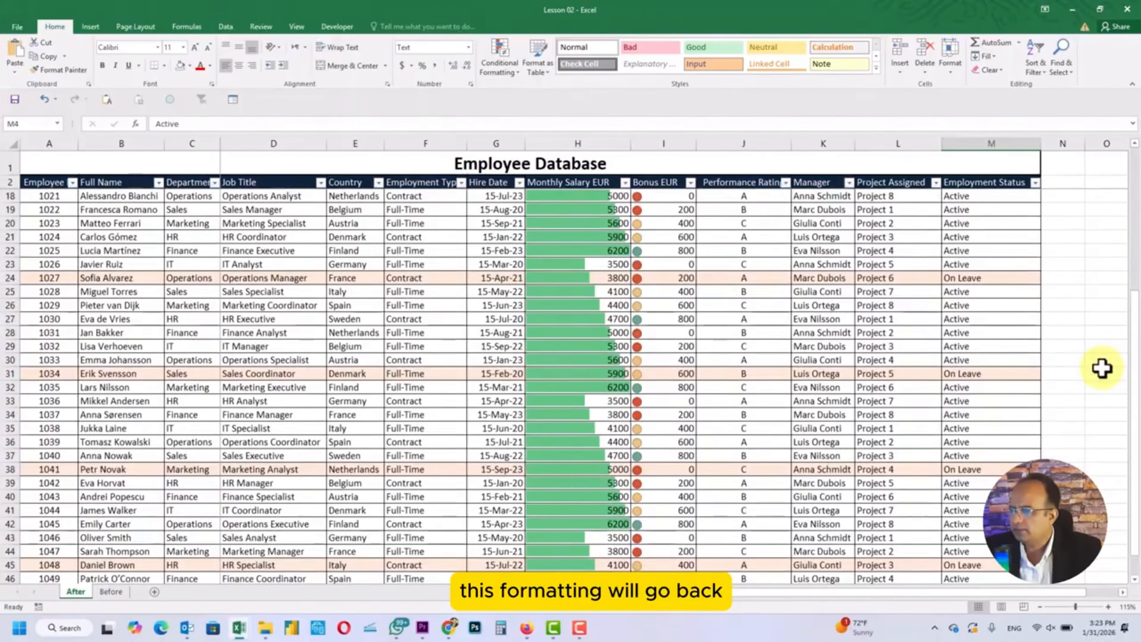
scroll(1101, 369, up, 8)
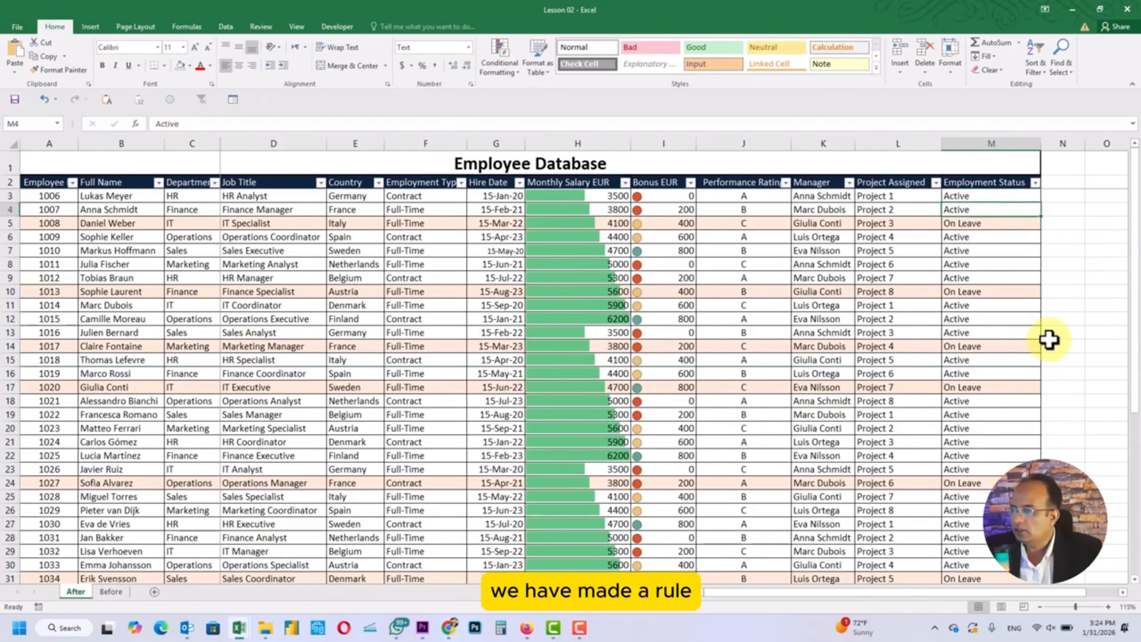
click(1005, 228)
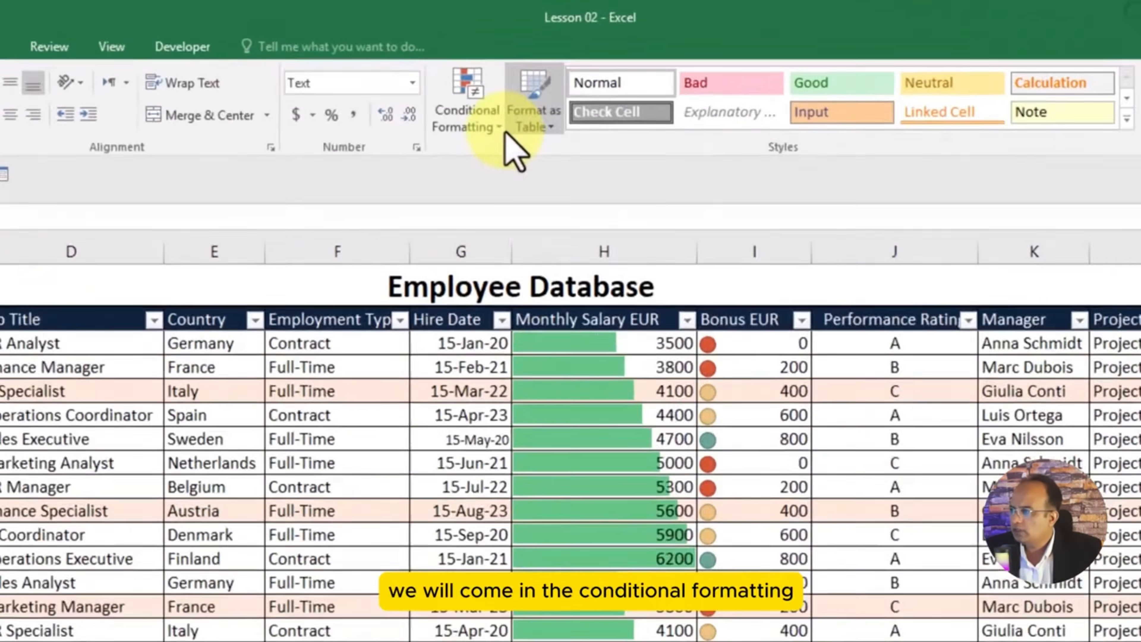
click(532, 62)
click(456, 130)
click(455, 132)
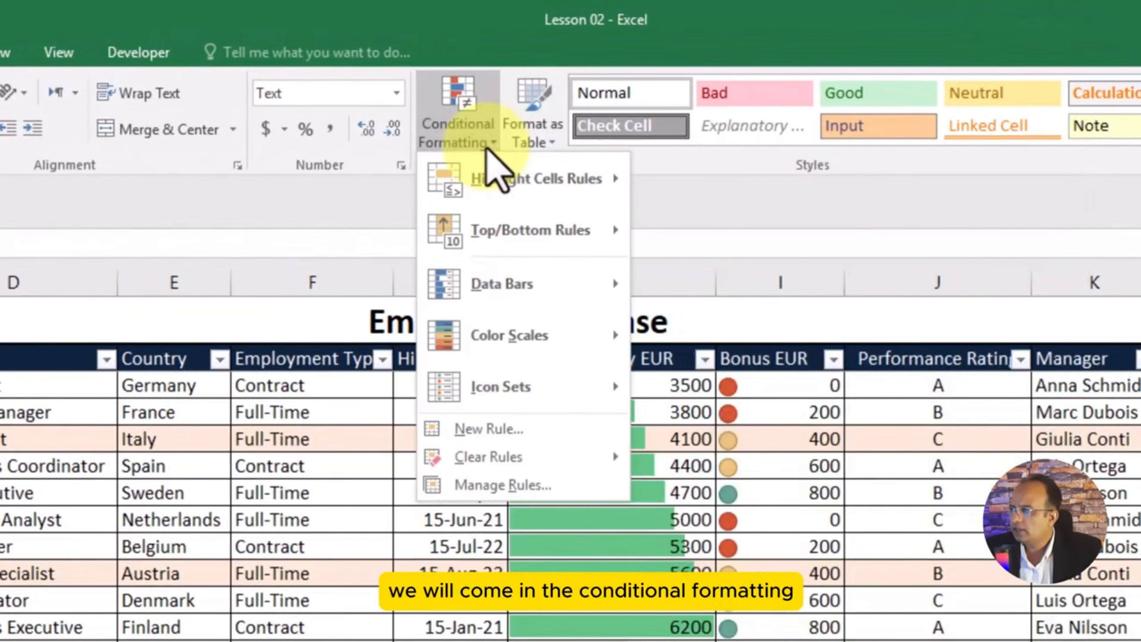
click(605, 482)
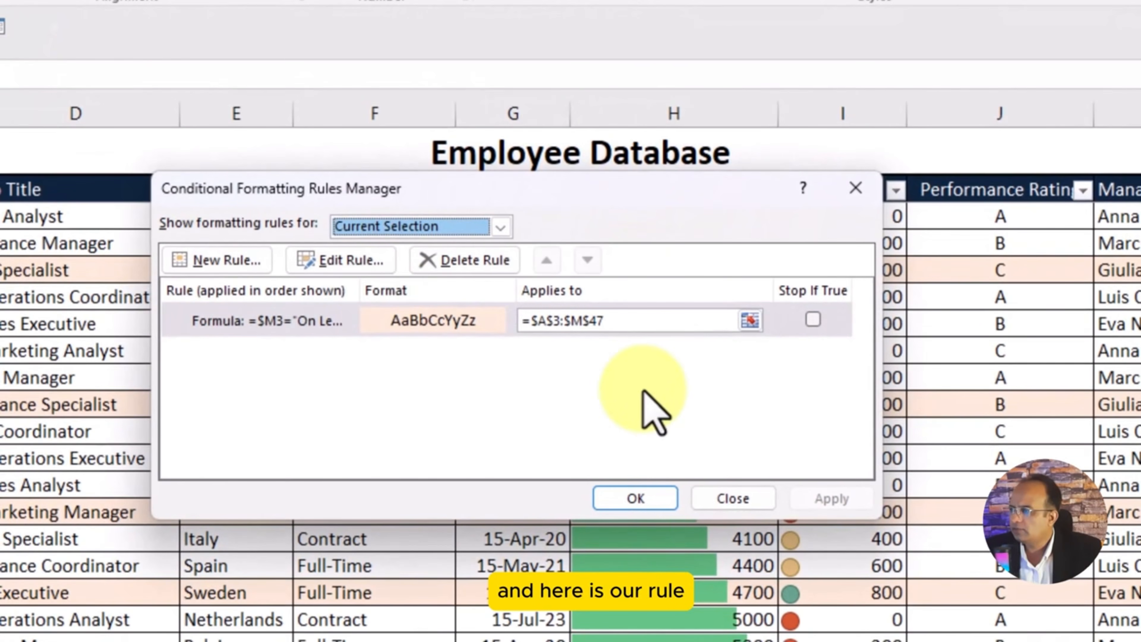
Step: Change the On Leave formula rule's background fill to light olive green, apply it, and check the highlighted rows
click(373, 260)
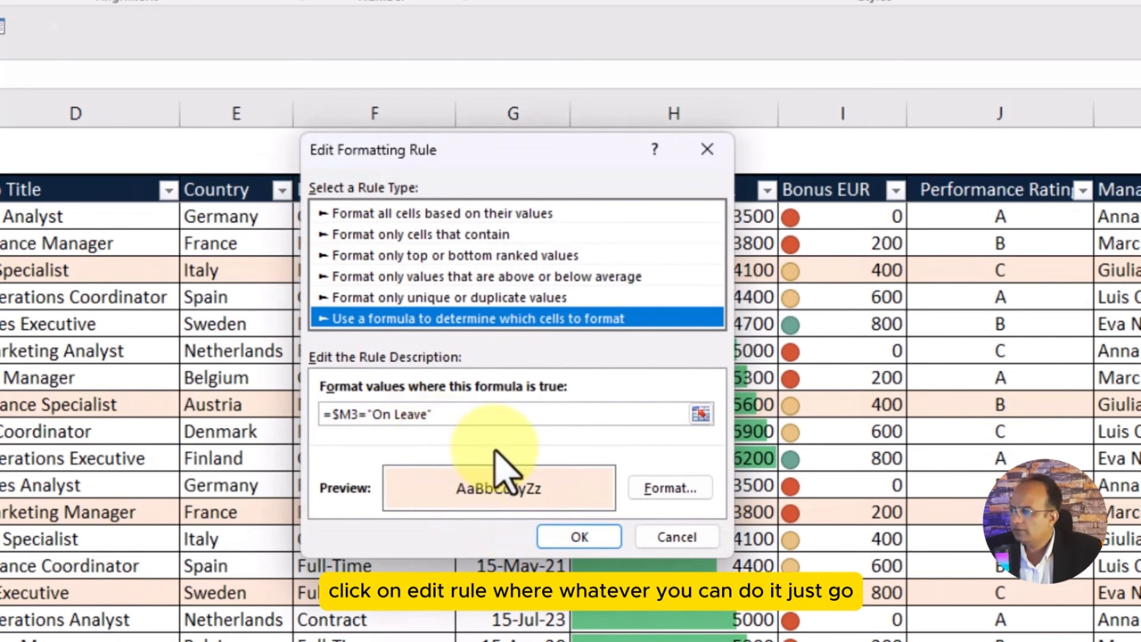
click(667, 488)
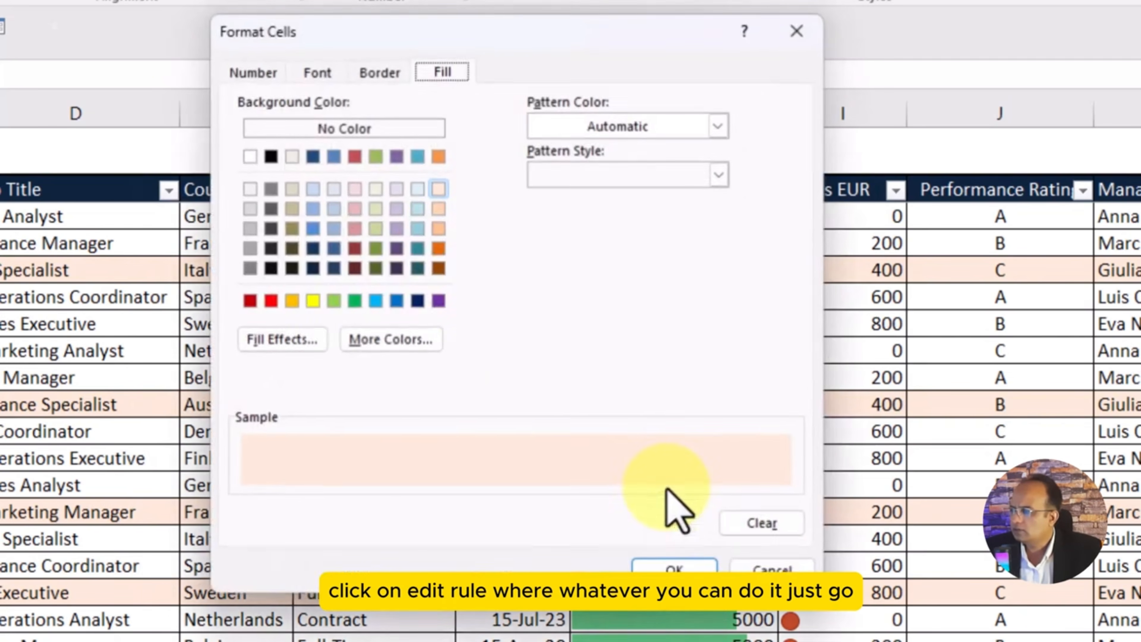
click(377, 208)
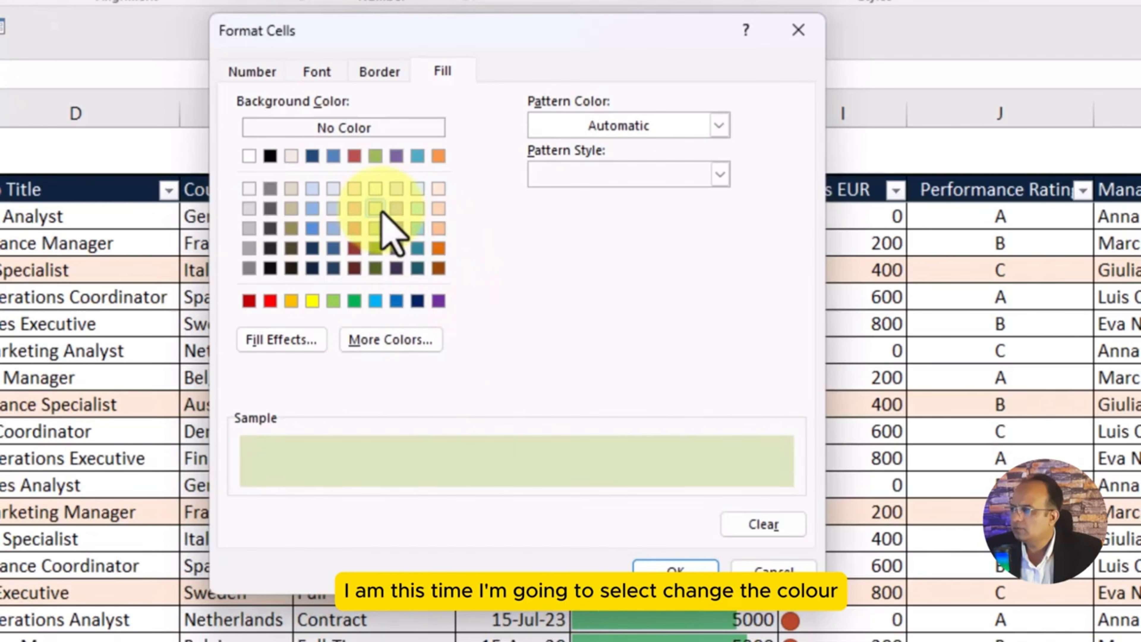
click(674, 567)
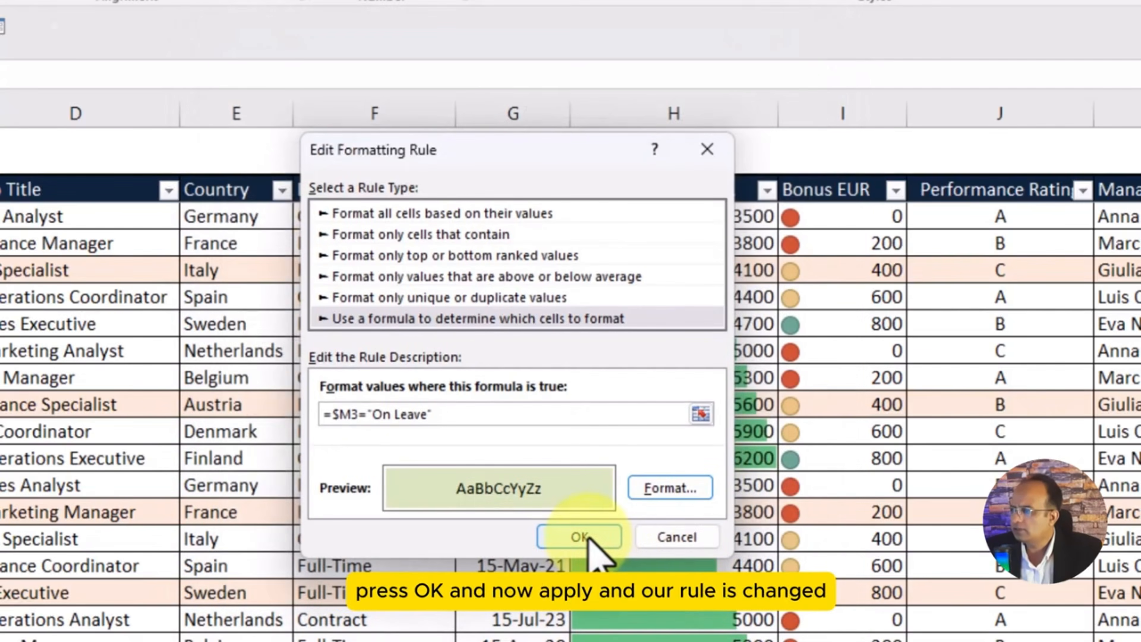
click(589, 595)
click(832, 499)
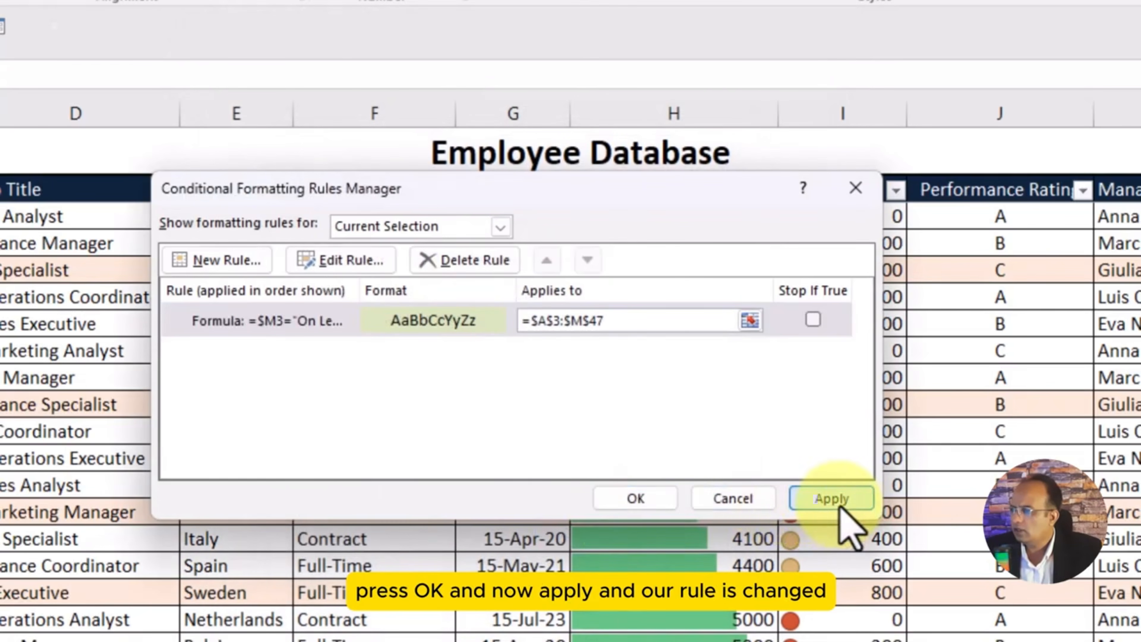
click(672, 500)
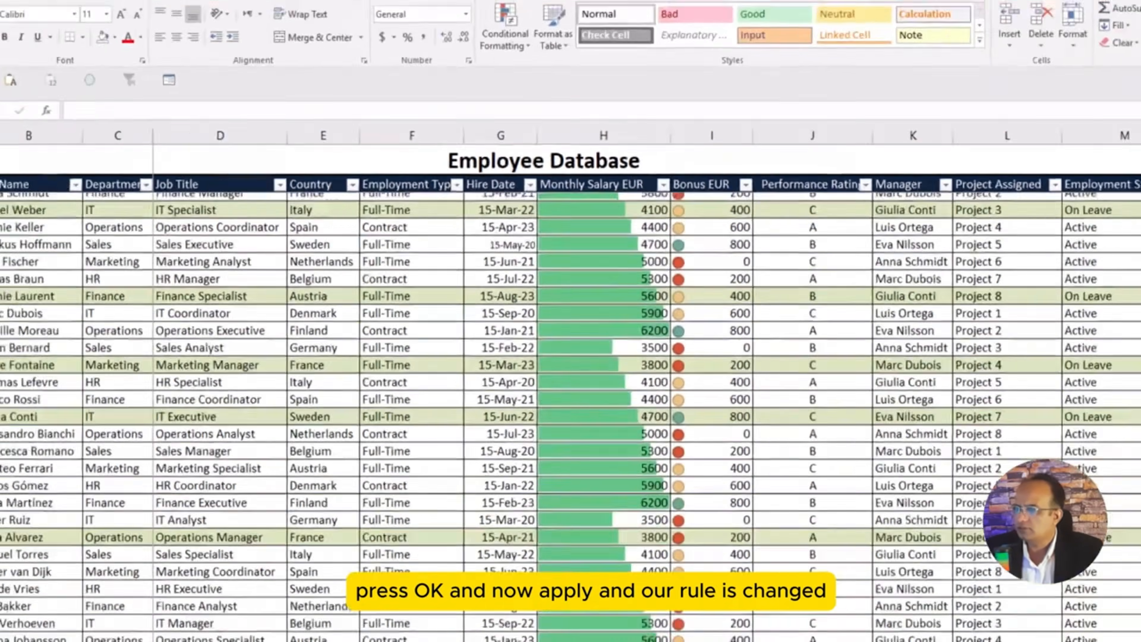
scroll(1050, 394, down, 1)
scroll(1050, 395, up, 9)
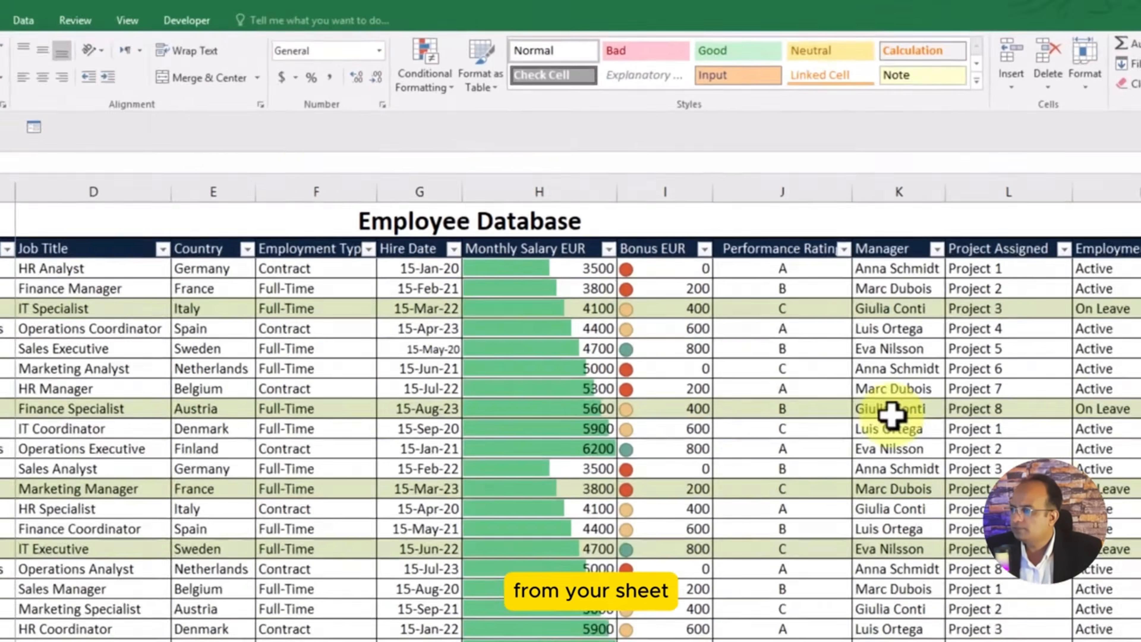
Step: Clear the conditional formatting rules only from the first records in the Hire Date through Performance Rating columns, including their headers
click(436, 88)
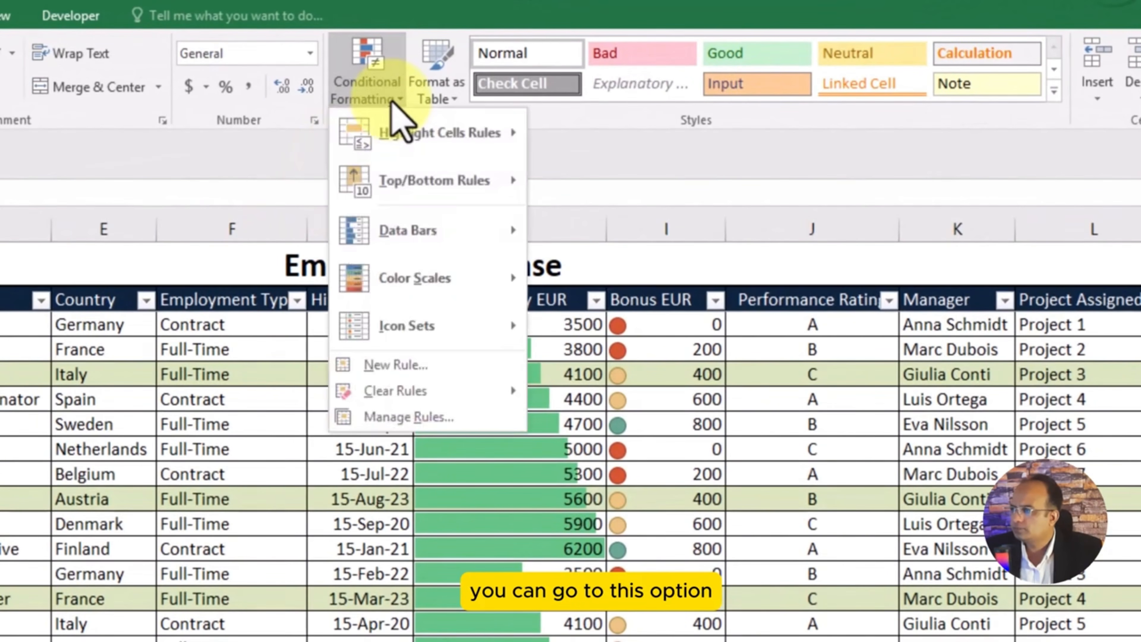
mouse_move(476, 391)
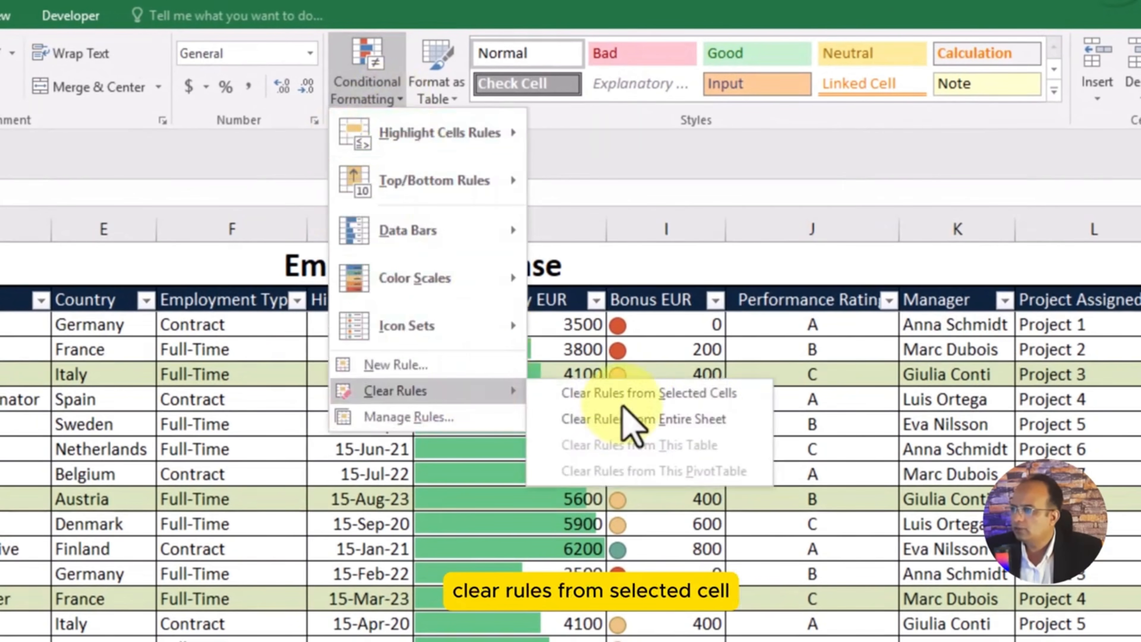
click(373, 596)
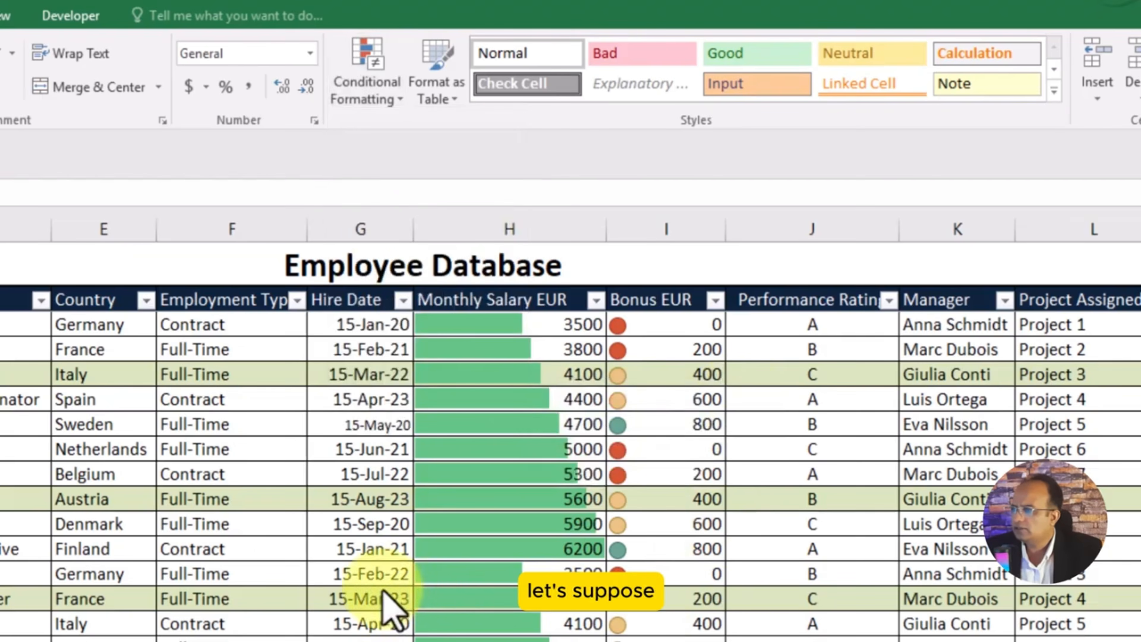
drag(314, 300, 746, 571)
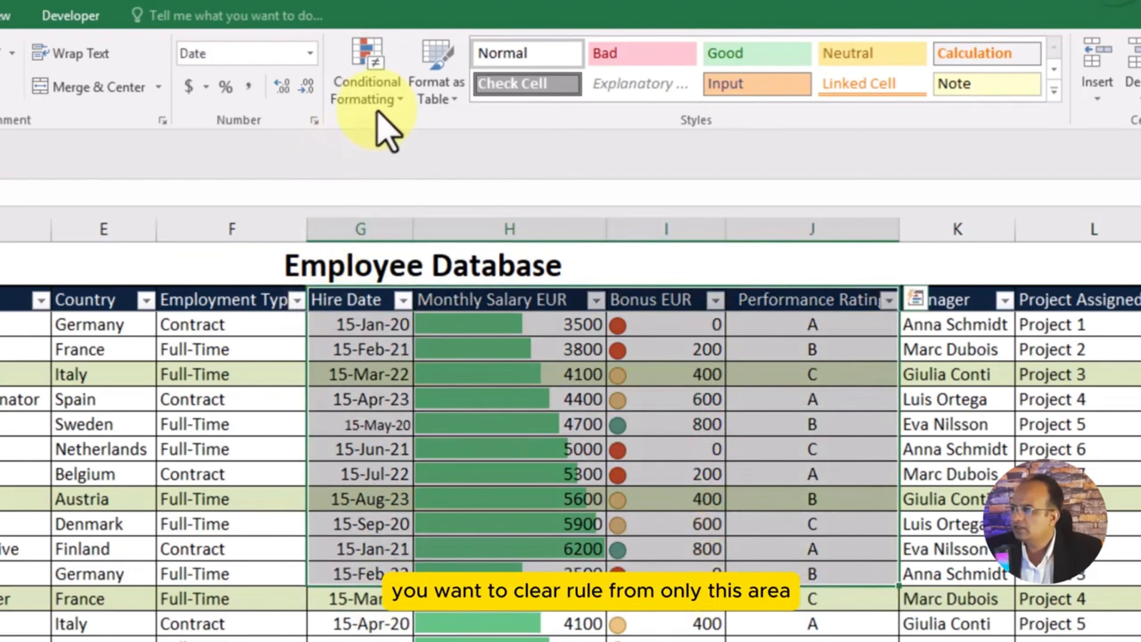
click(366, 90)
mouse_move(438, 393)
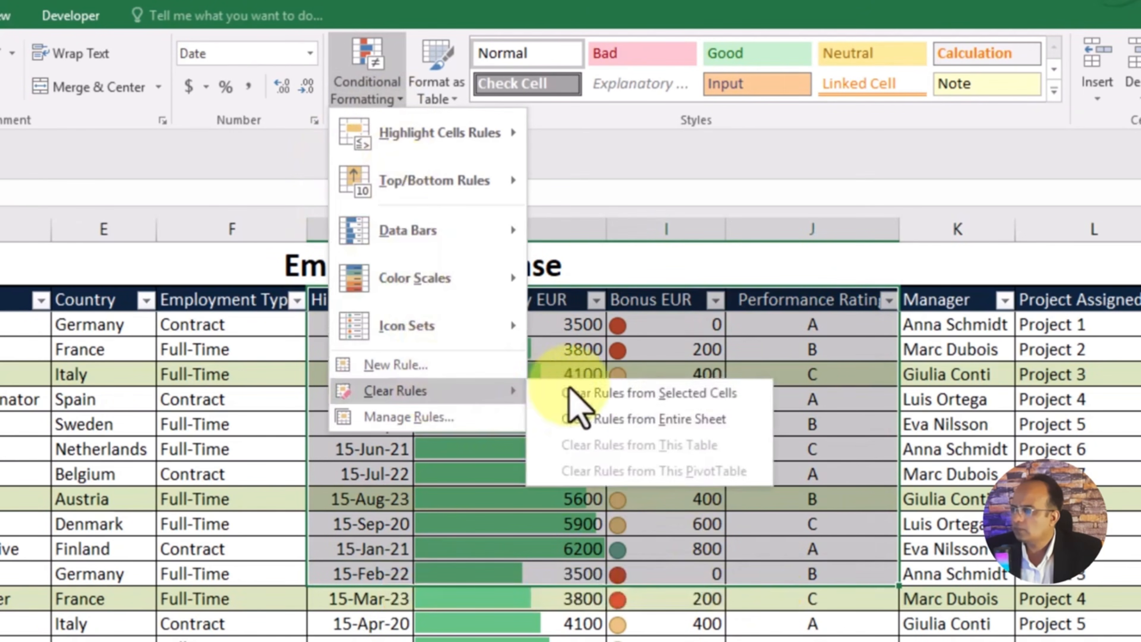
click(573, 398)
click(627, 636)
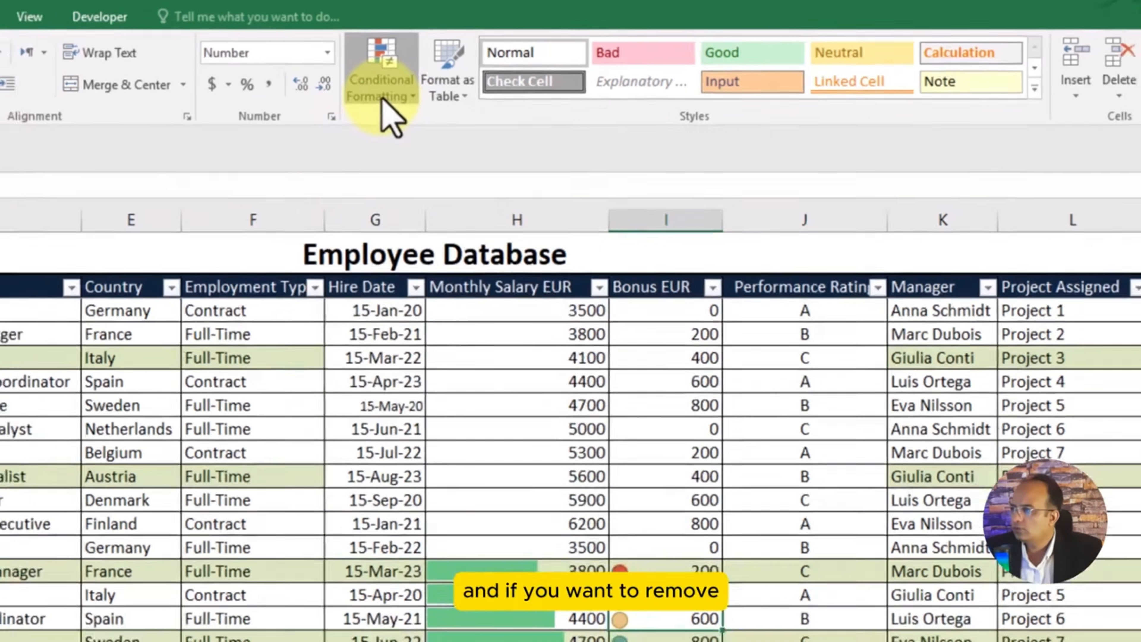
Step: Undo the rule clearing on the Hire Date through Performance Rating cells
click(366, 76)
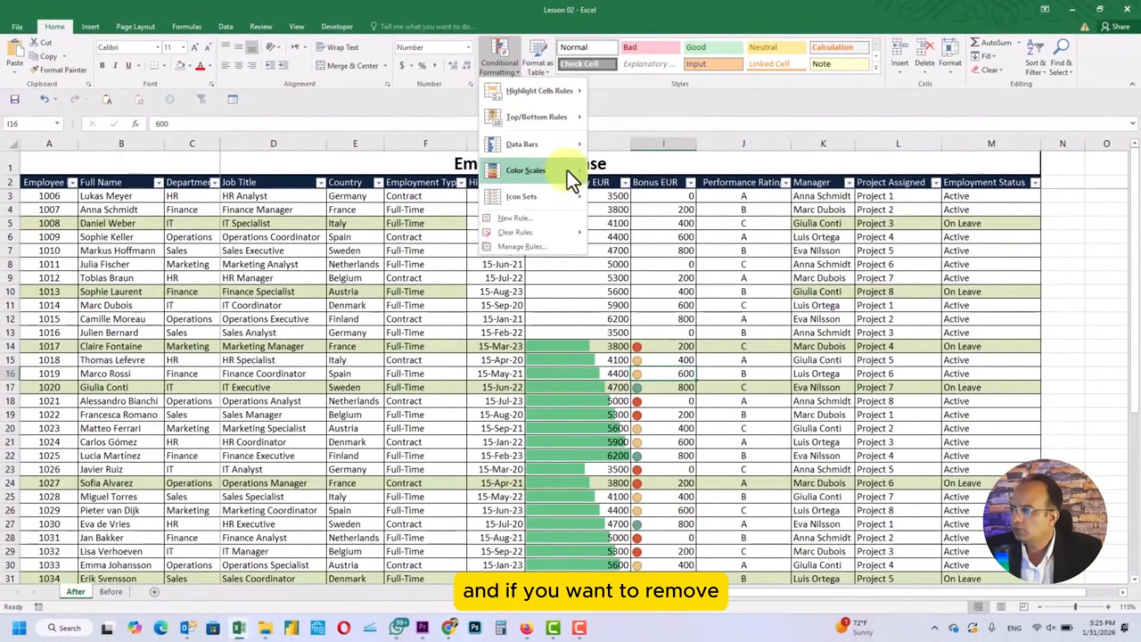
key(Escape)
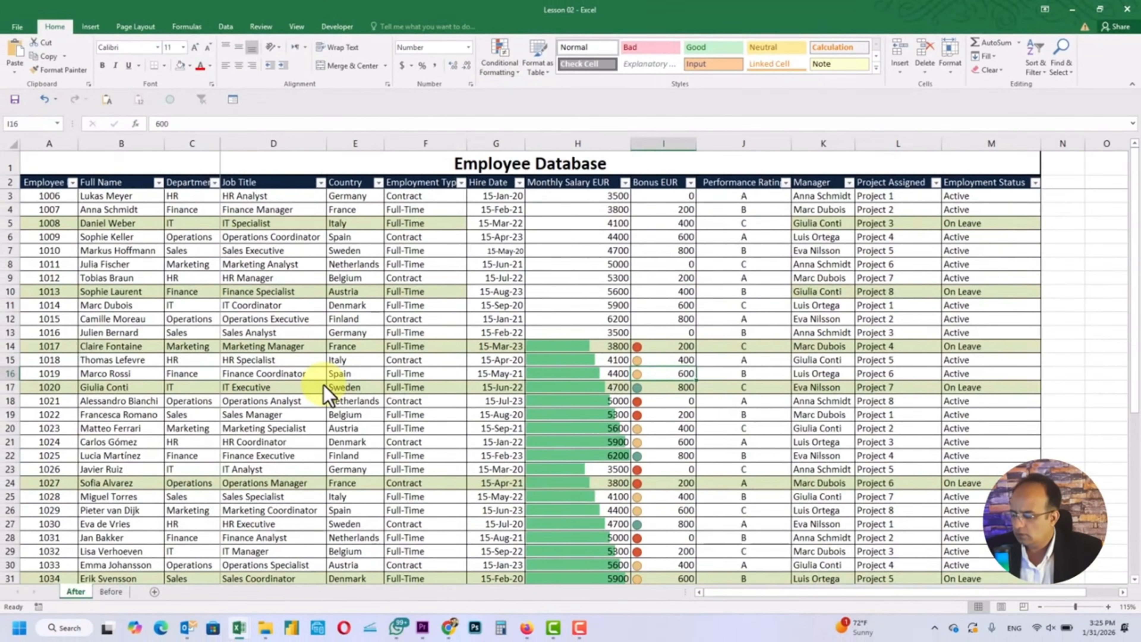
key(ctrl+z)
click(479, 246)
drag(491, 196, 737, 373)
click(317, 278)
Step: Clear the conditional formatting rules from the entire sheet, and undo that clearing after checking the records
click(501, 61)
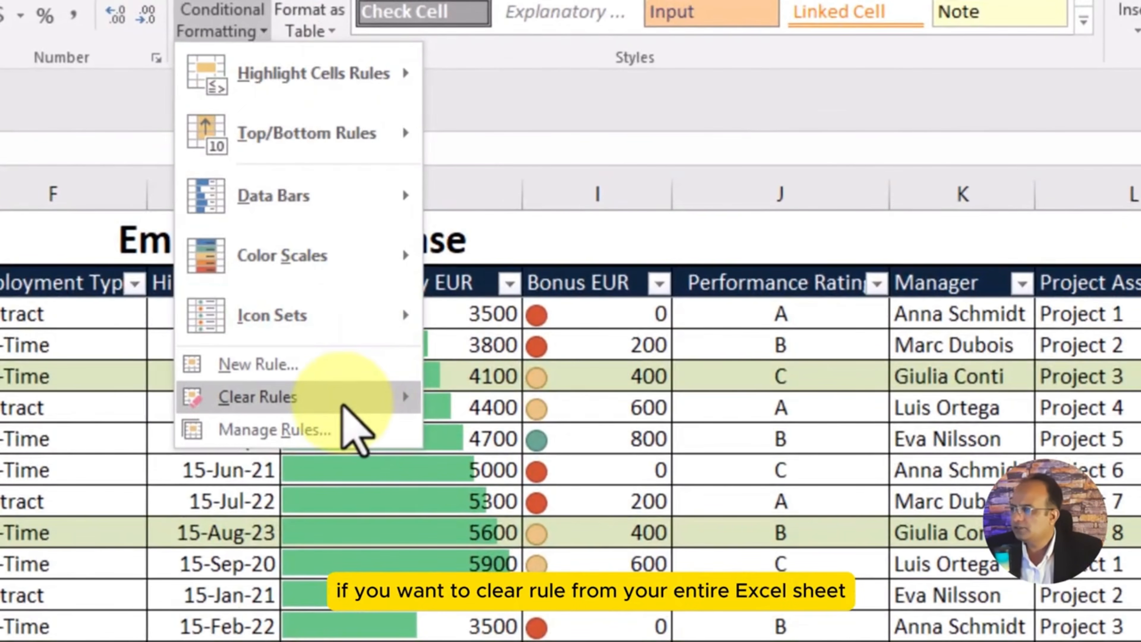
mouse_move(344, 407)
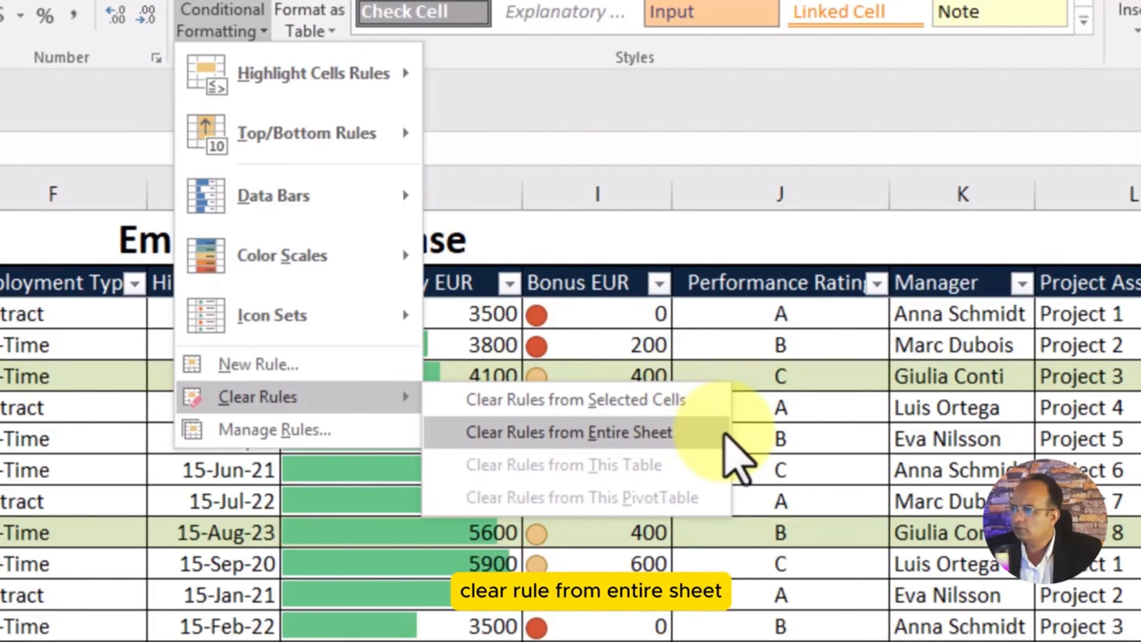
click(708, 434)
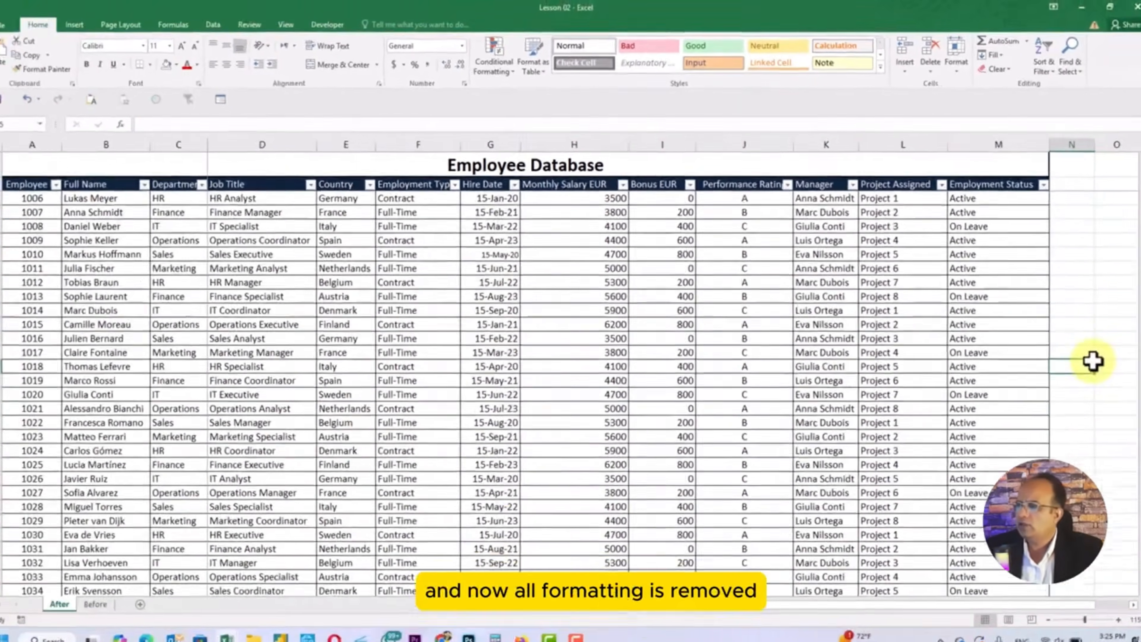
scroll(1087, 357, down, 6)
scroll(1087, 357, up, 6)
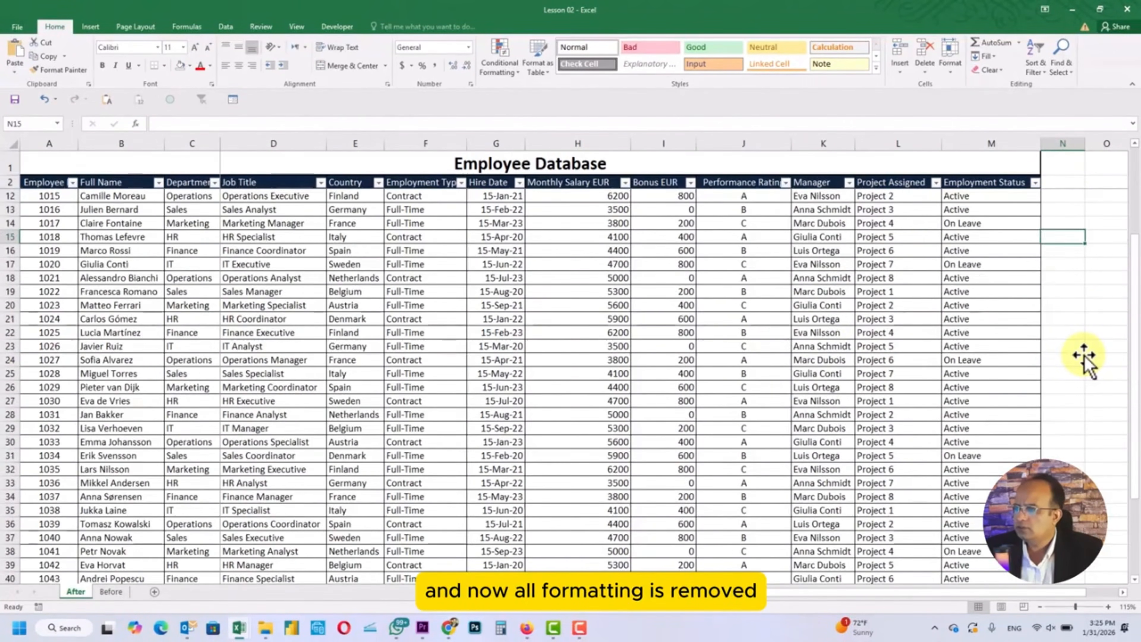
key(ctrl+z)
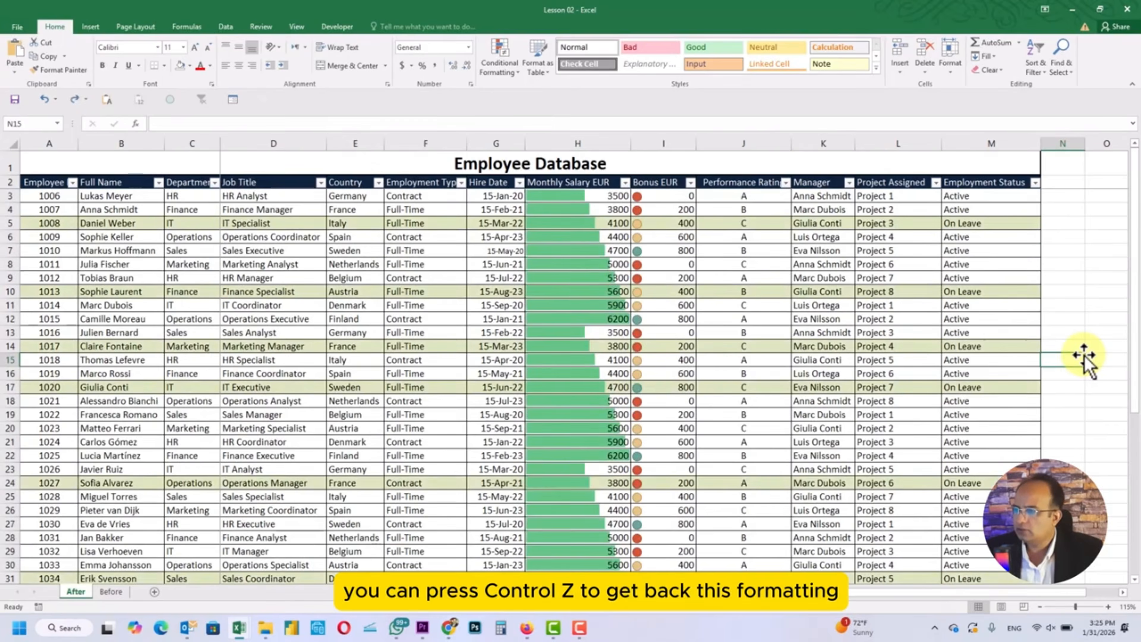
click(1062, 221)
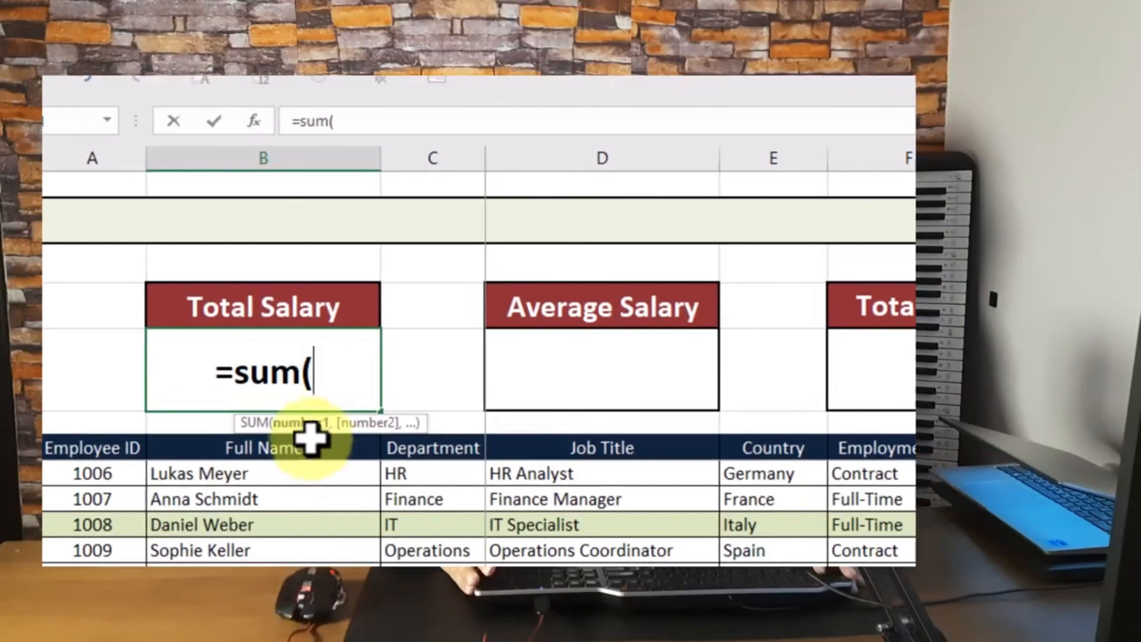
Step: Complete the Total Salary SUM formula with all the Monthly Salary EUR values, from the first employee down to the last
click(604, 310)
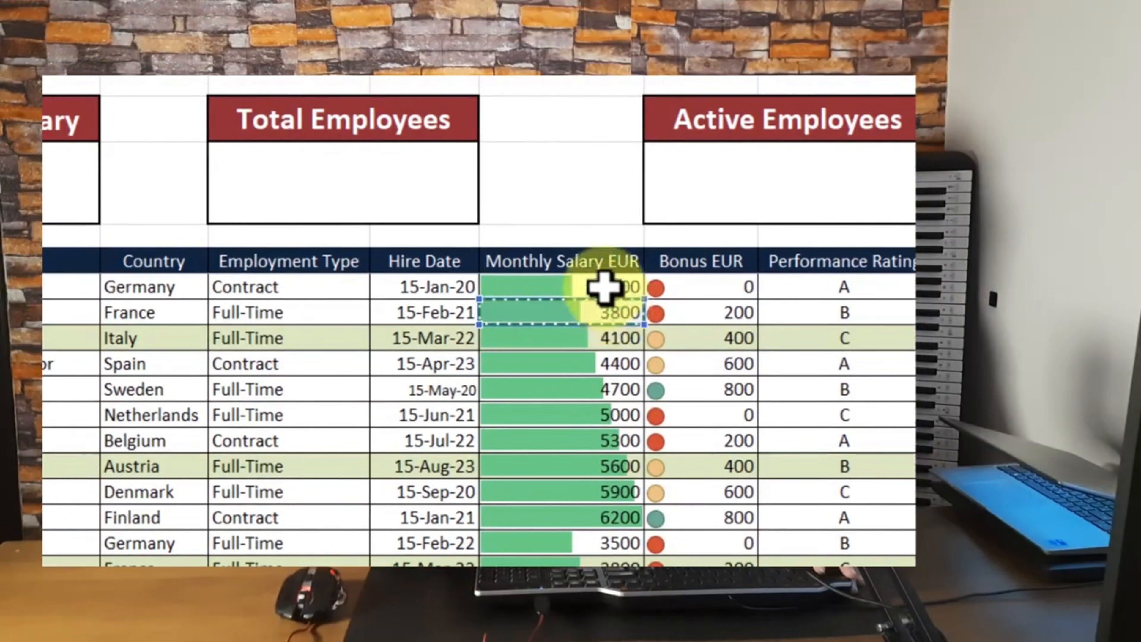
click(604, 287)
key(ctrl+shift+Down)
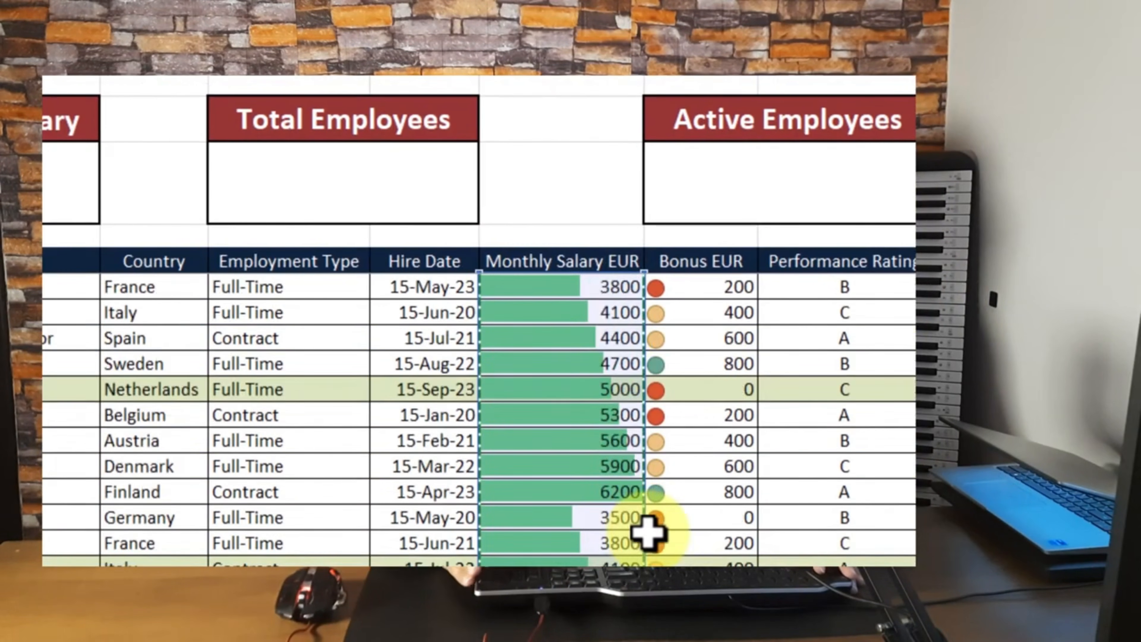
scroll(647, 534, up, 10)
key(Return)
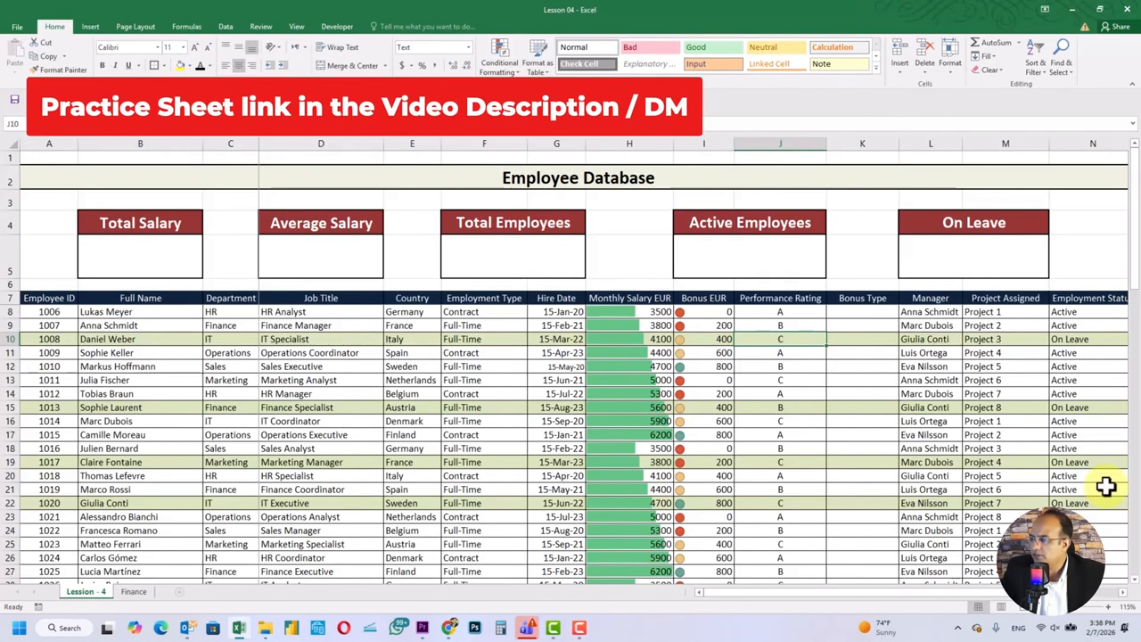
Step: Examine the employee records below the empty summary boxes, and select all the Monthly Salary EUR values to review the column's data
scroll(1105, 485, down, 4)
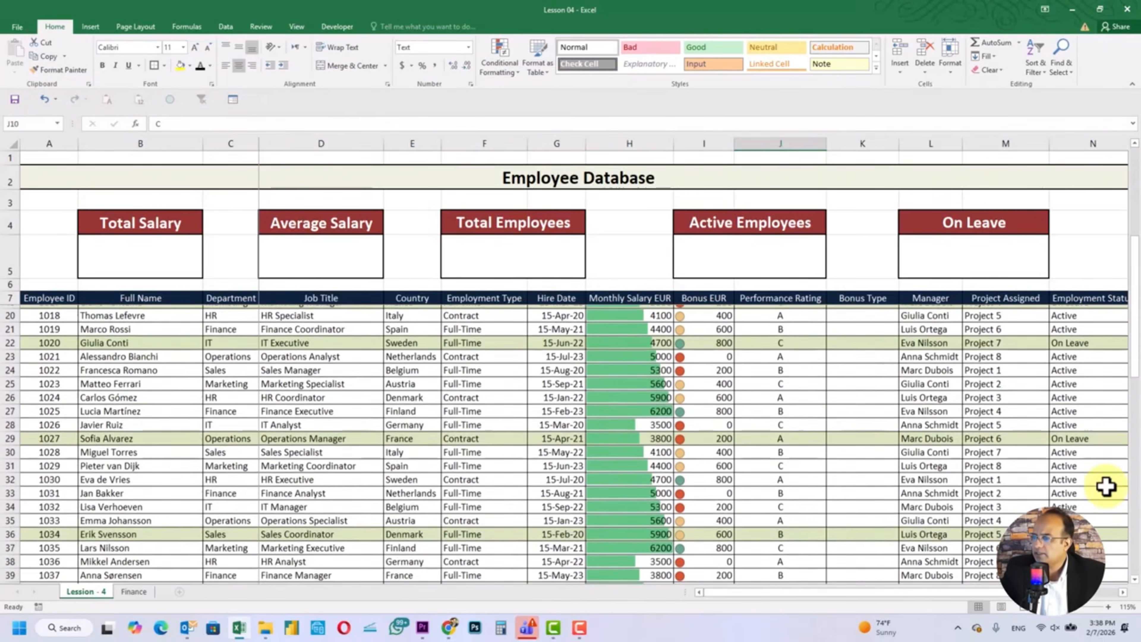
scroll(1105, 485, down, 6)
scroll(1104, 485, up, 10)
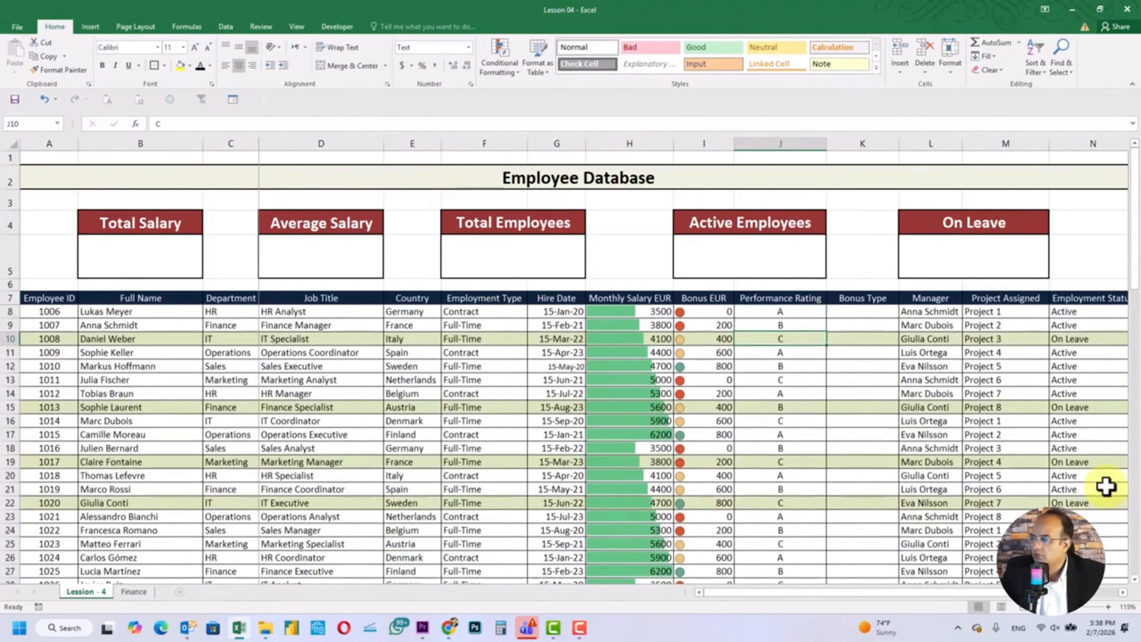
scroll(1105, 485, down, 1)
scroll(1105, 485, up, 1)
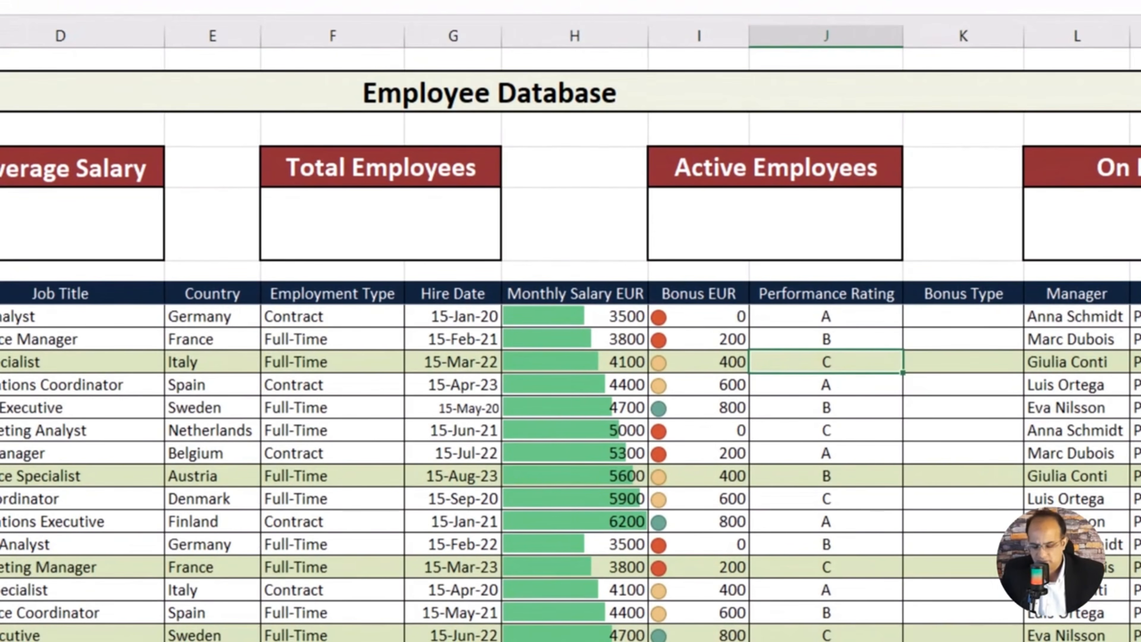
click(596, 311)
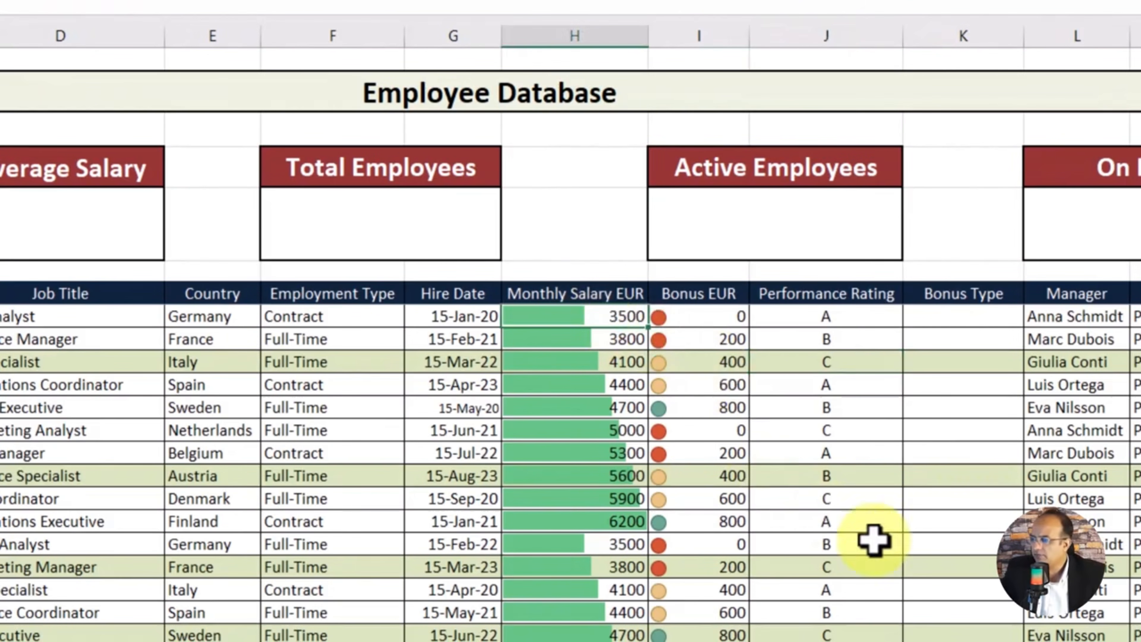
key(ctrl+shift+Down)
drag(605, 135, 610, 260)
scroll(1004, 584, up, 10)
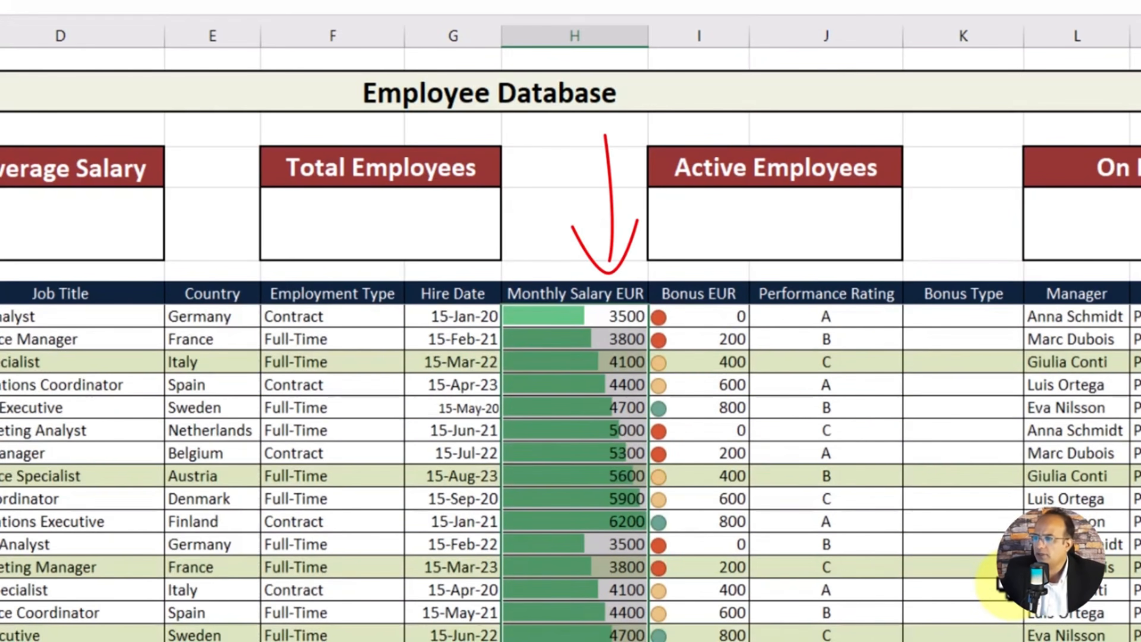
click(907, 498)
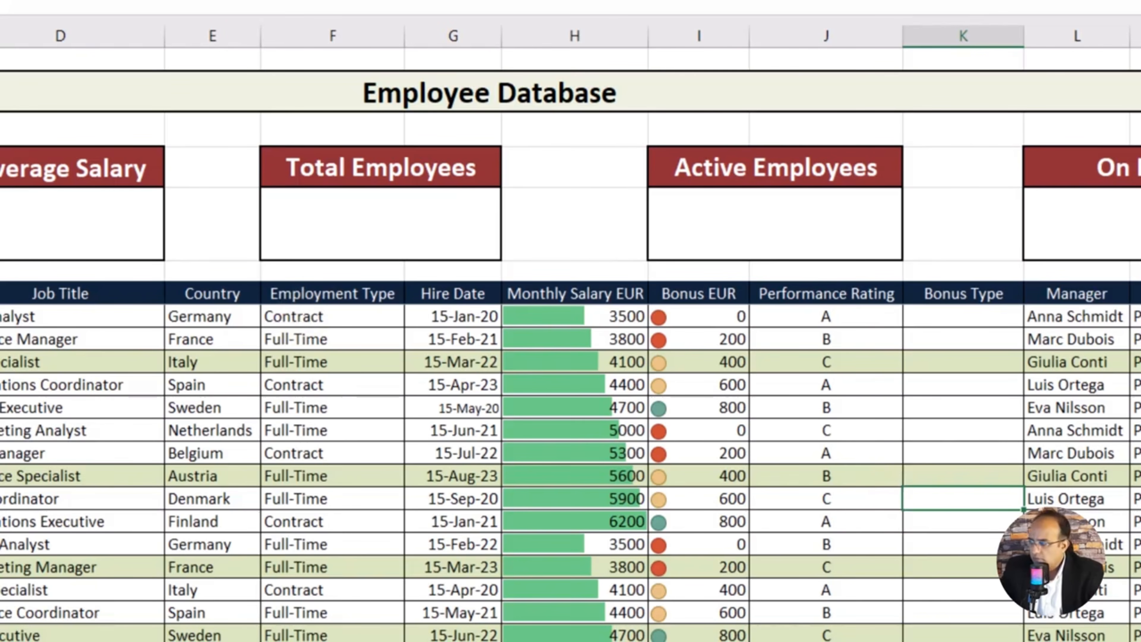
Step: Enter a SUM formula in the Total Salary box that adds the Monthly Salary EUR values in H8:H52
click(2, 314)
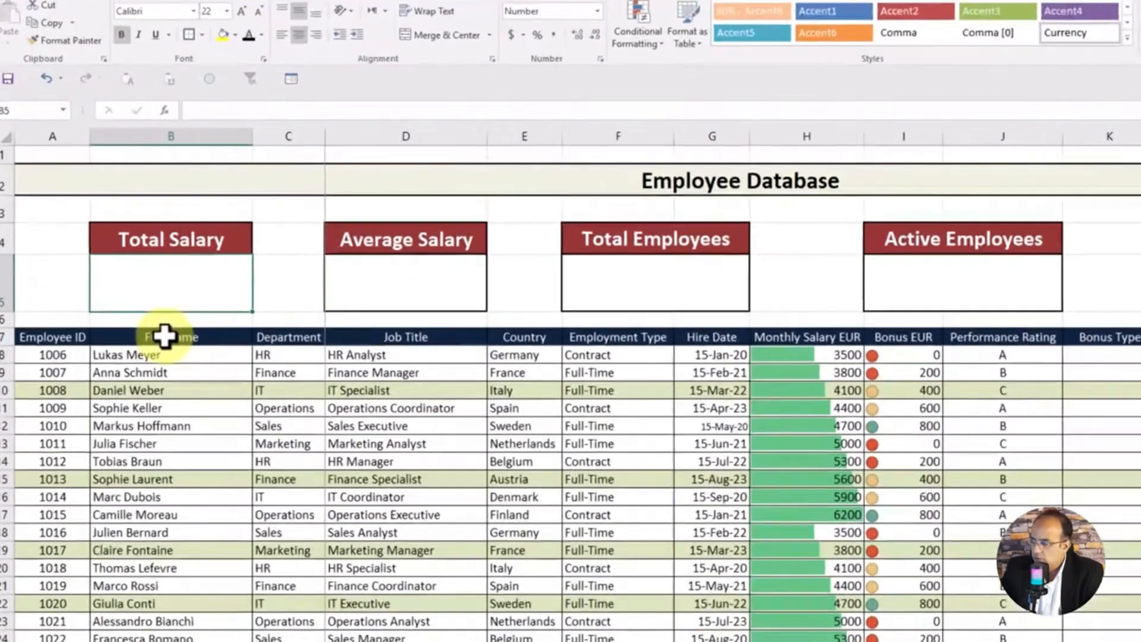
text(=)
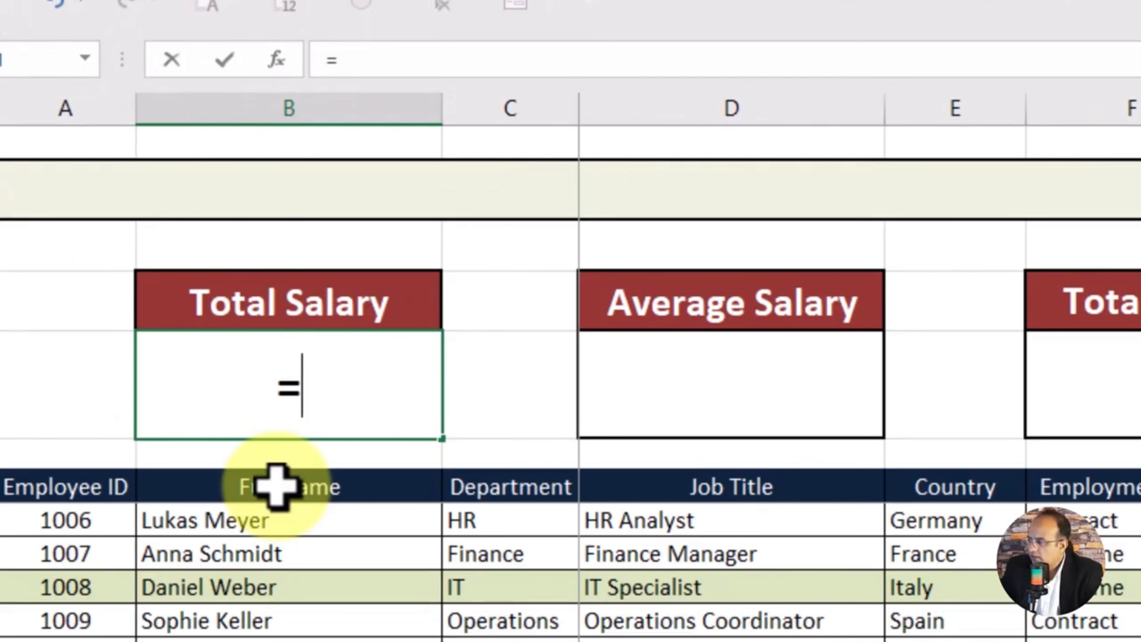
text(sumn)
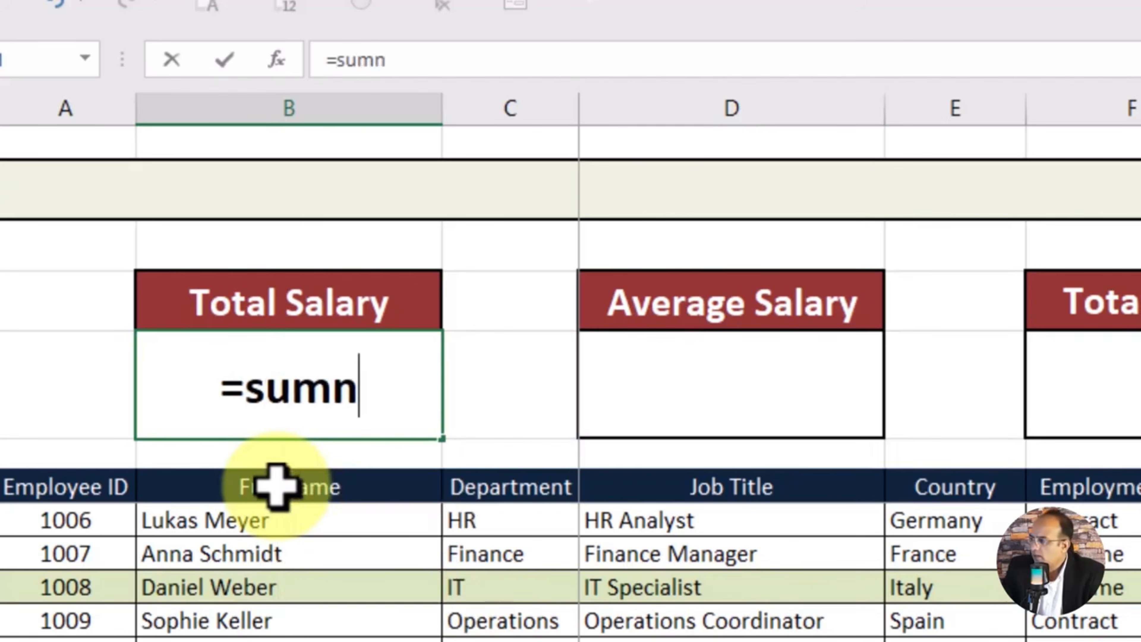
key(BackSpace)
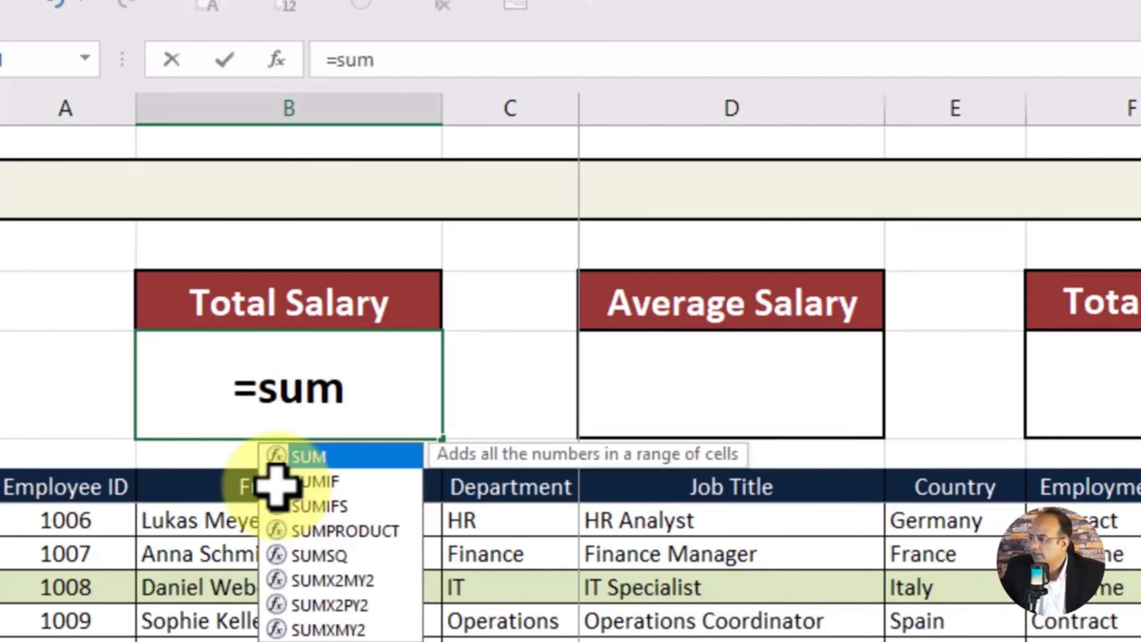
text(()
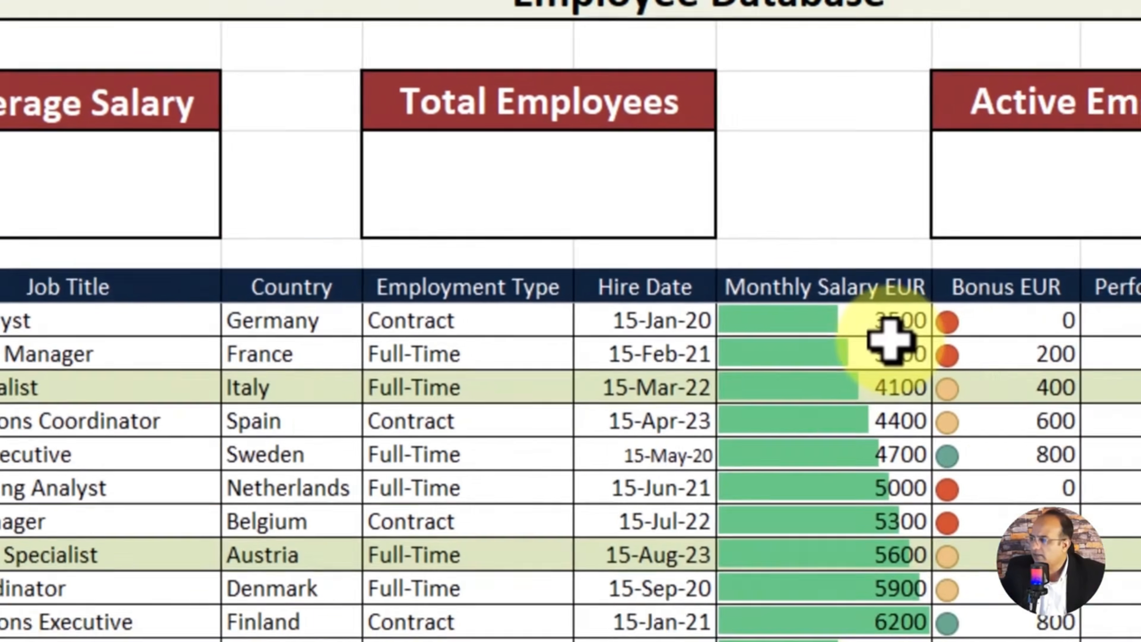
click(891, 343)
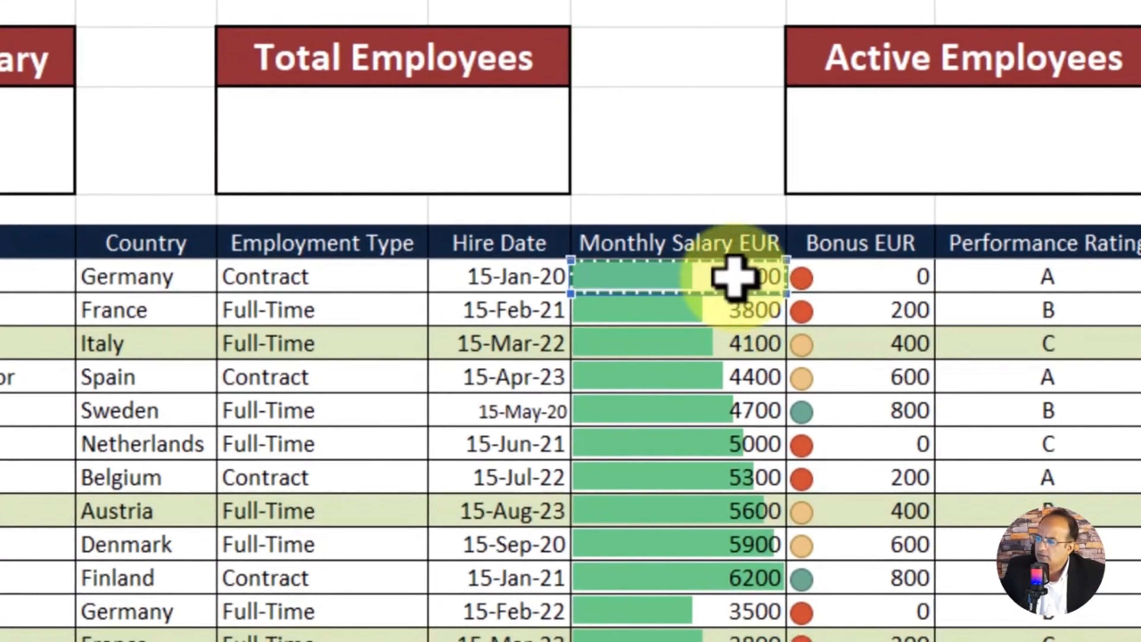
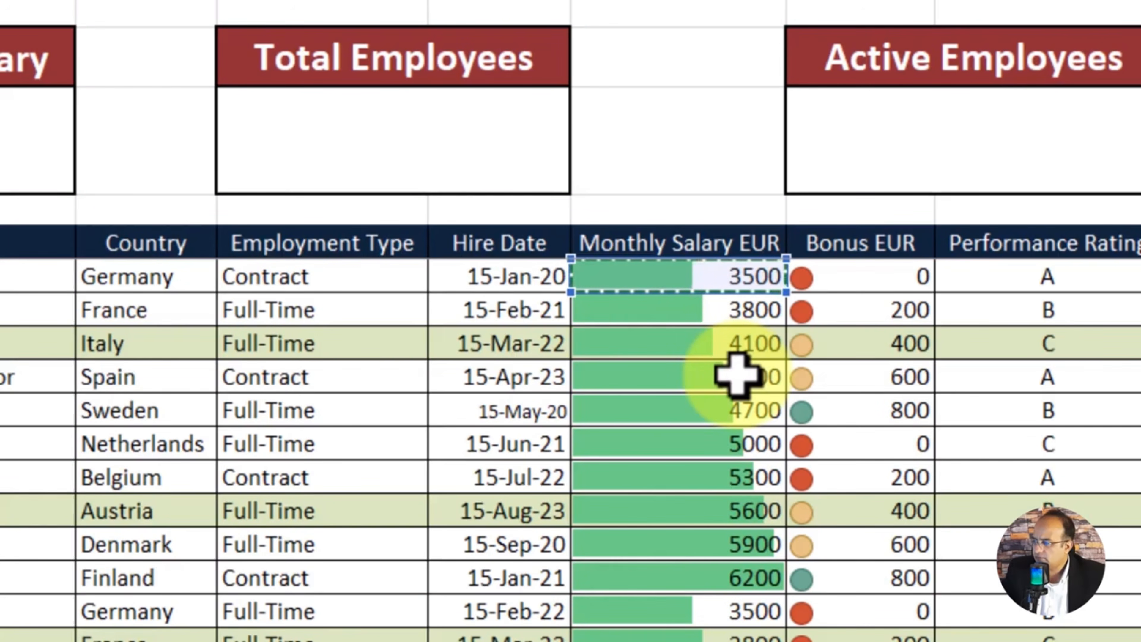
key(ctrl+shift+Down)
scroll(794, 575, down, 2)
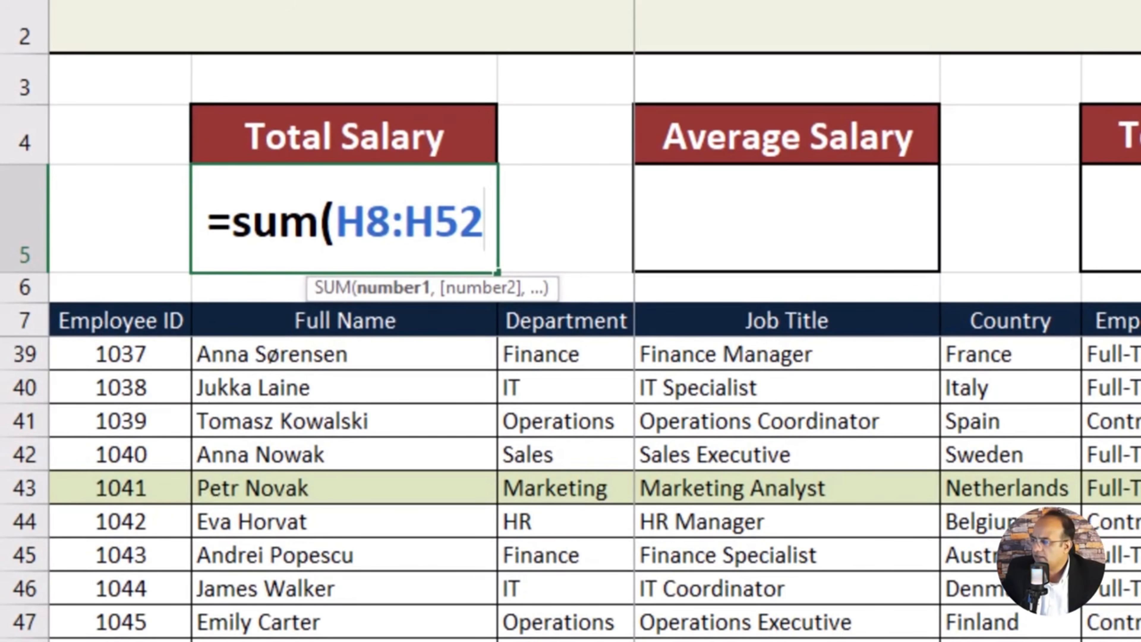
scroll(571, 488, up, 10)
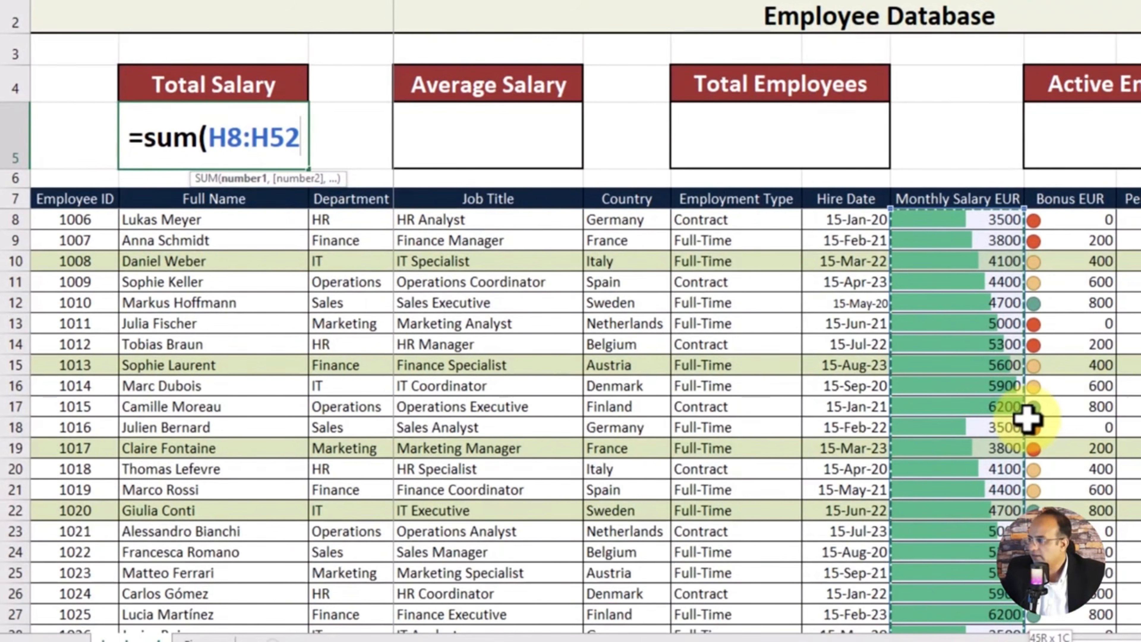
text())
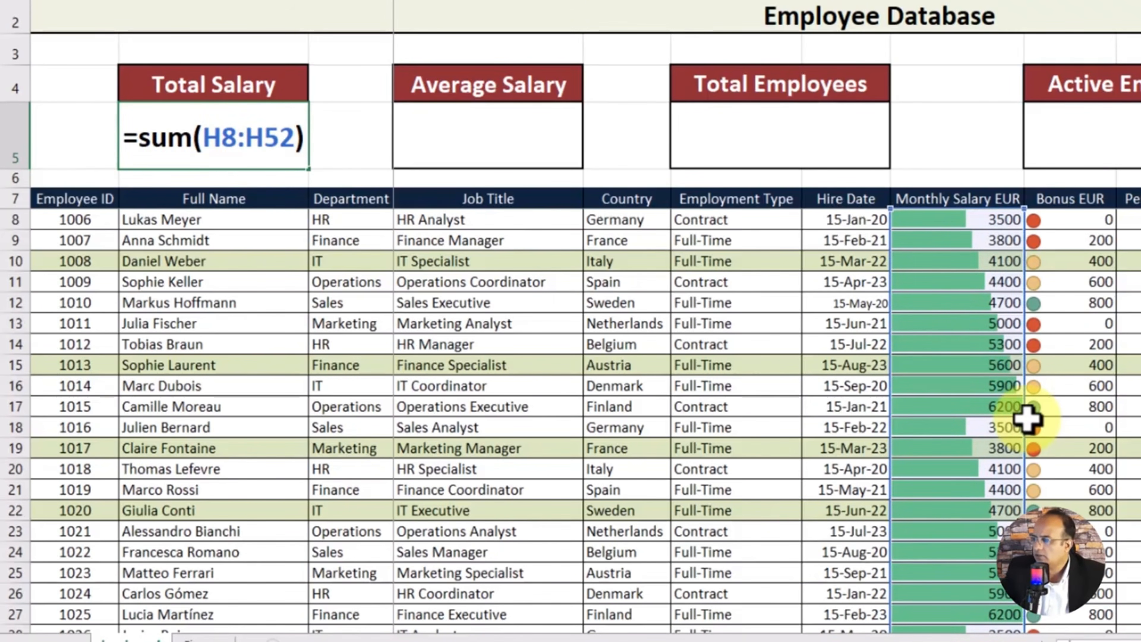
key(Return)
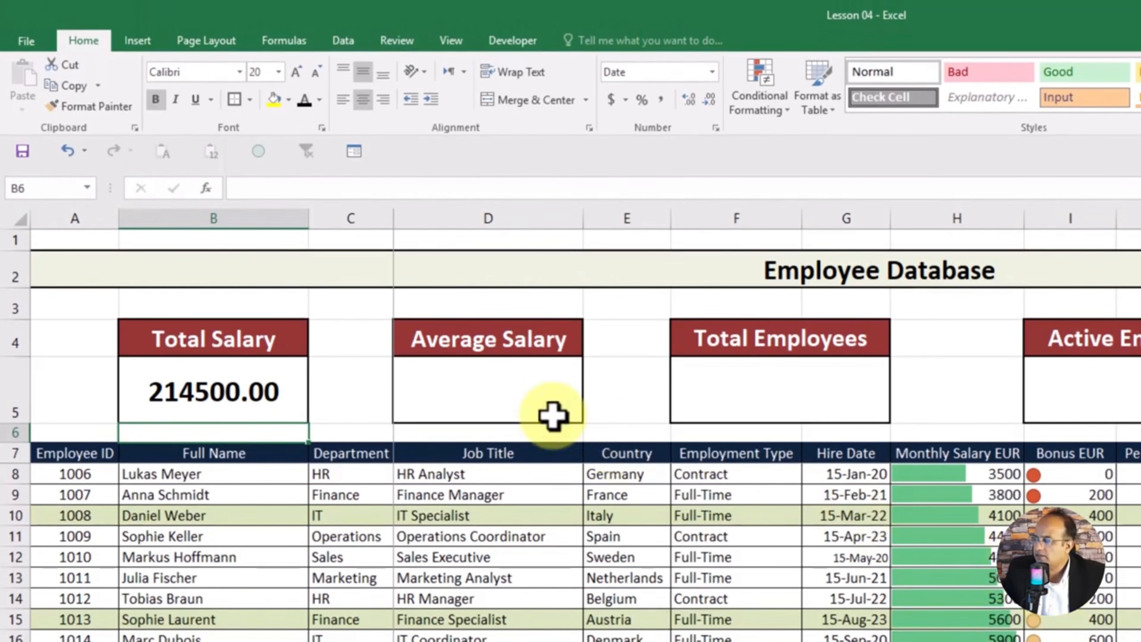
Step: Format the Total Salary result as an accounting amount in dollars
click(262, 395)
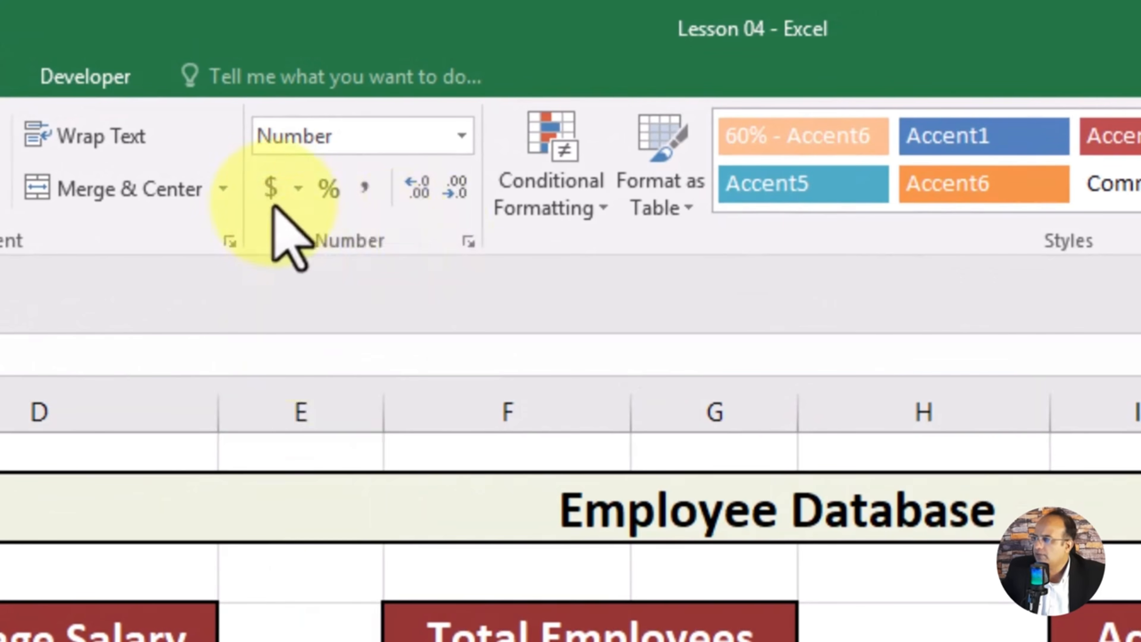
click(297, 191)
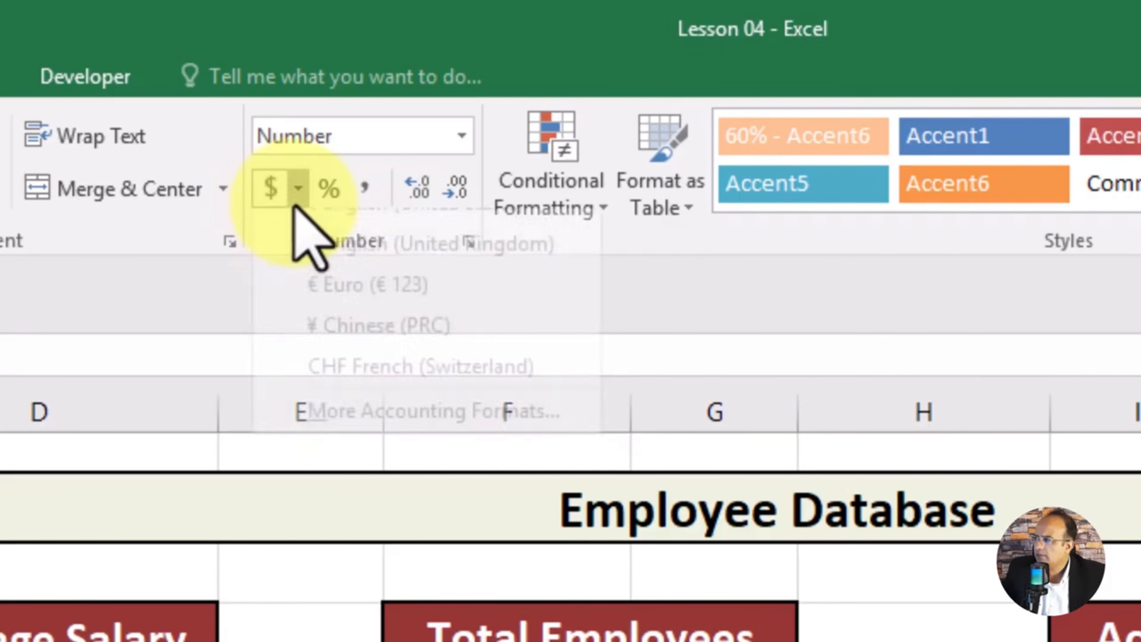
click(738, 304)
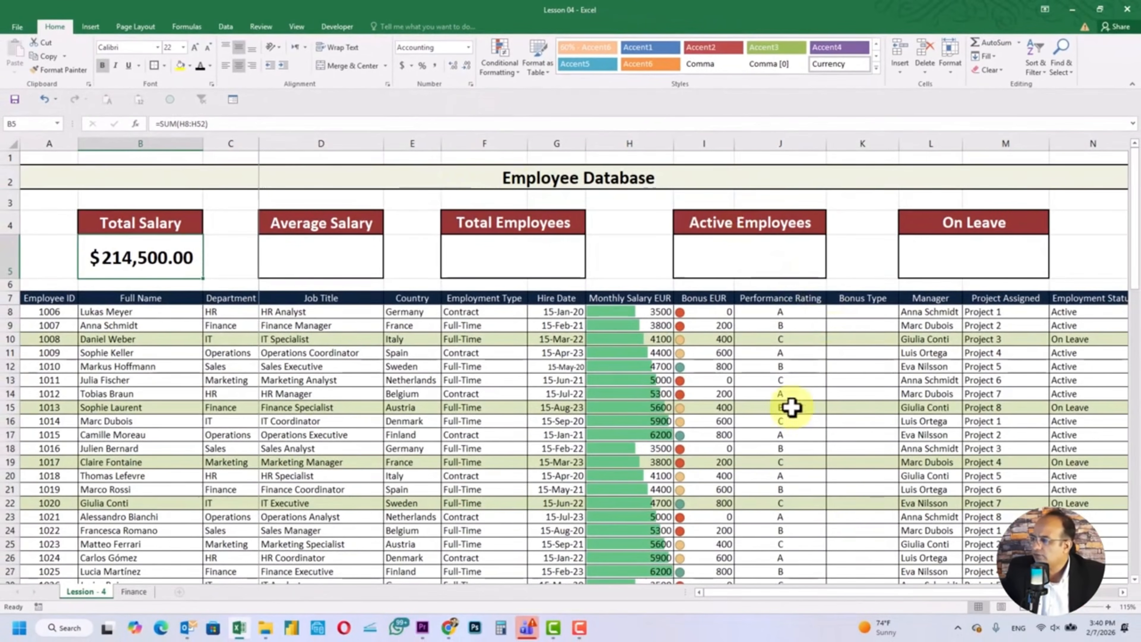
click(792, 407)
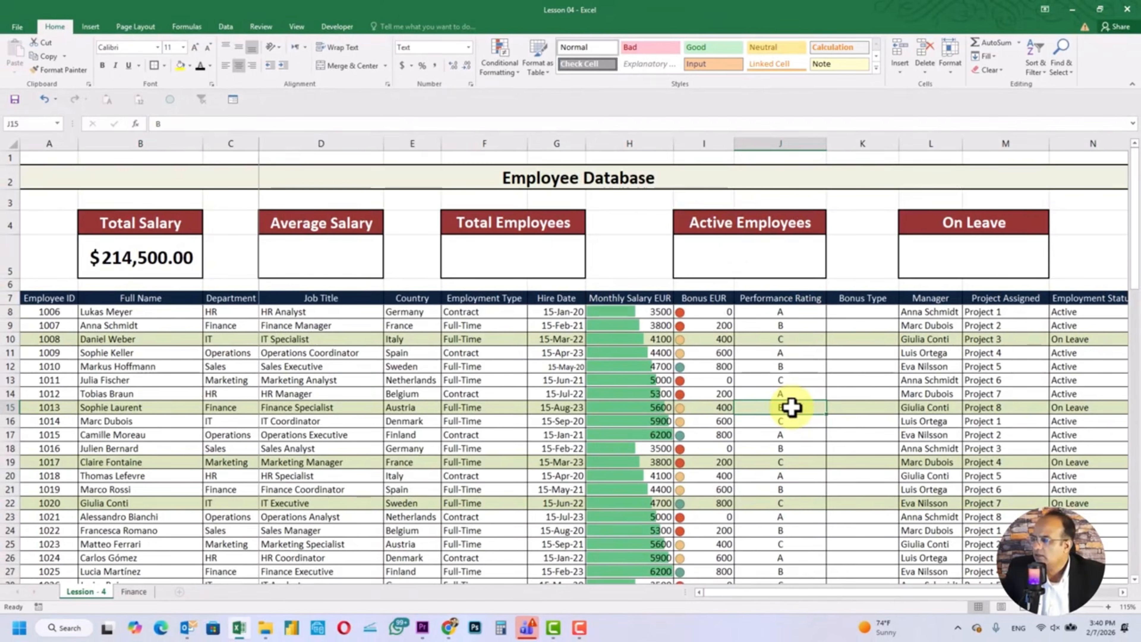
Step: Examine the Monthly Salary EUR and Bonus EUR values from the first employee record down to the last
scroll(735, 407, down, 9)
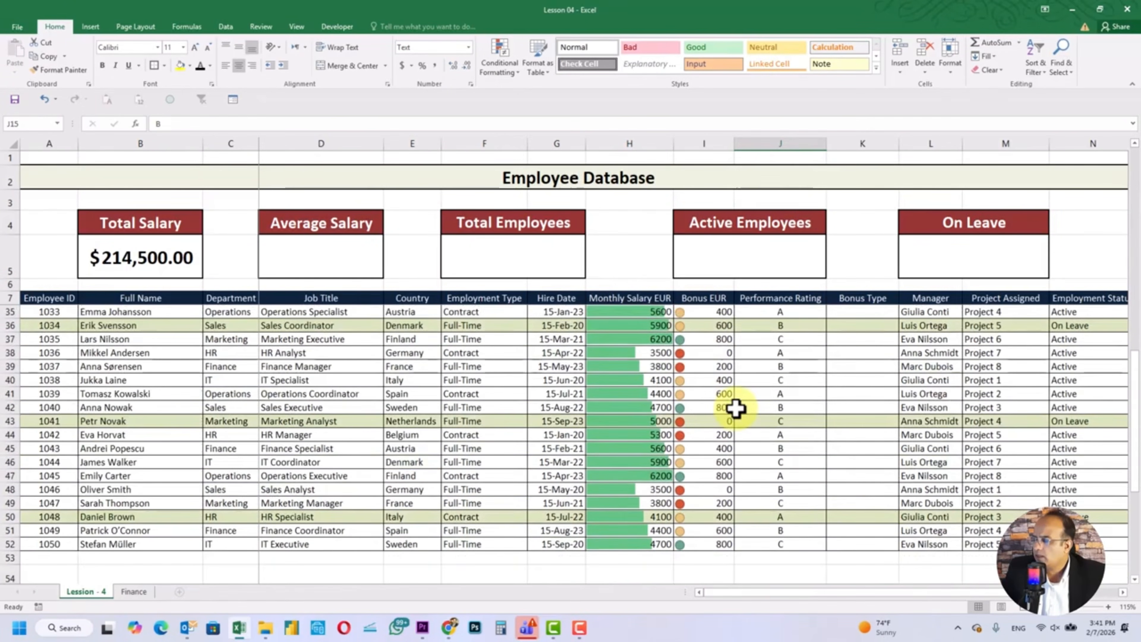
scroll(735, 407, up, 6)
scroll(735, 407, up, 3)
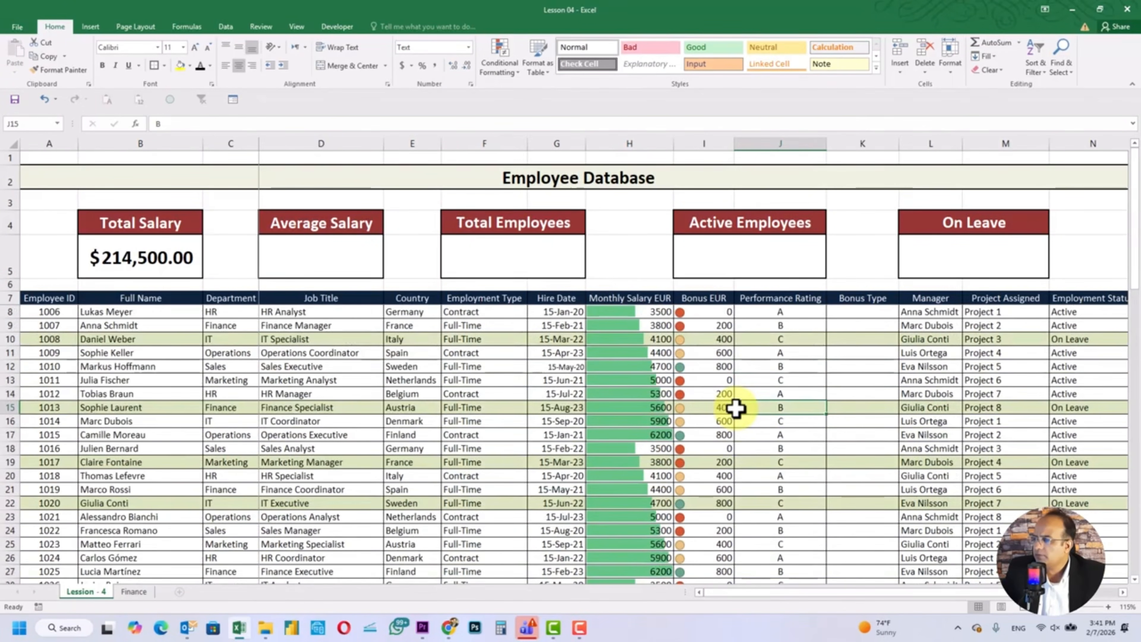
click(662, 310)
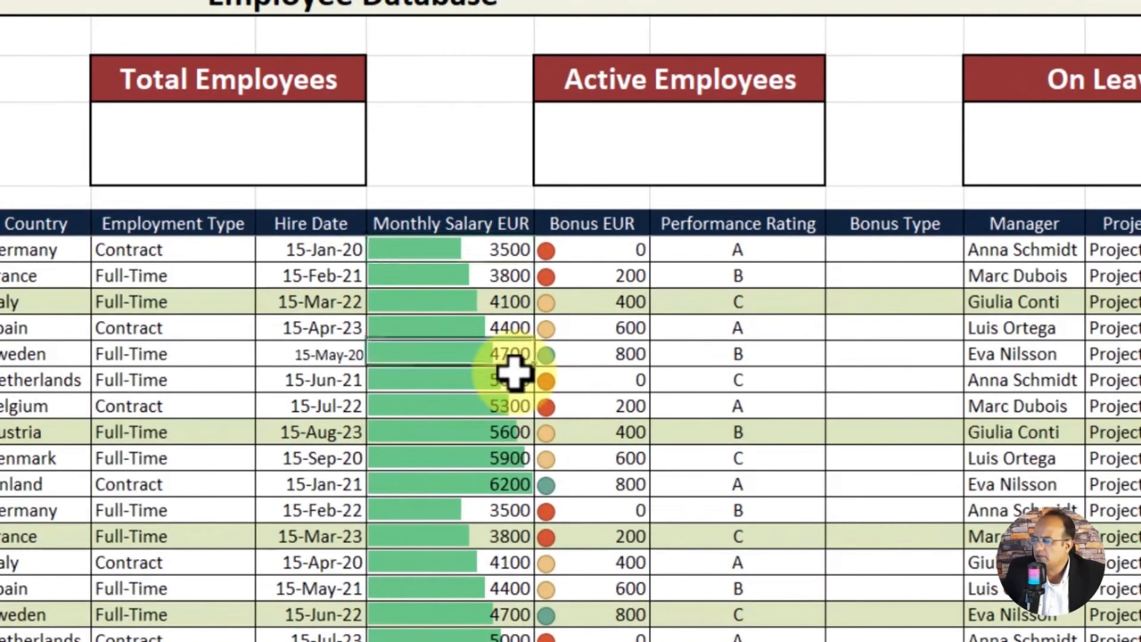
click(562, 375)
scroll(514, 454, down, 3)
click(525, 507)
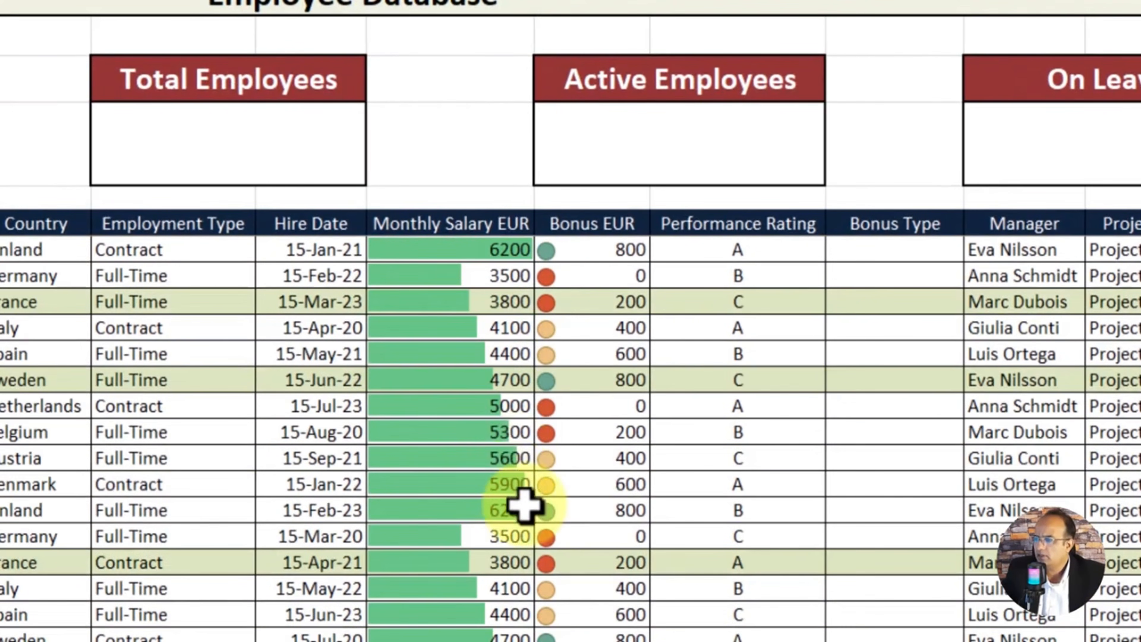
scroll(647, 480, down, 2)
scroll(647, 480, down, 4)
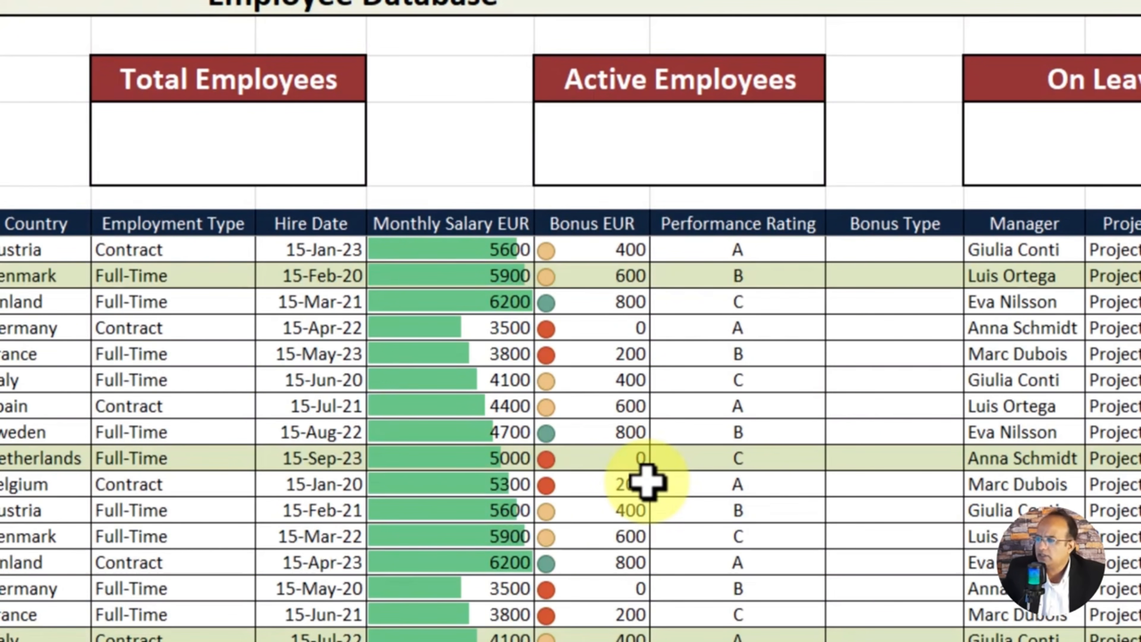
scroll(647, 480, up, 9)
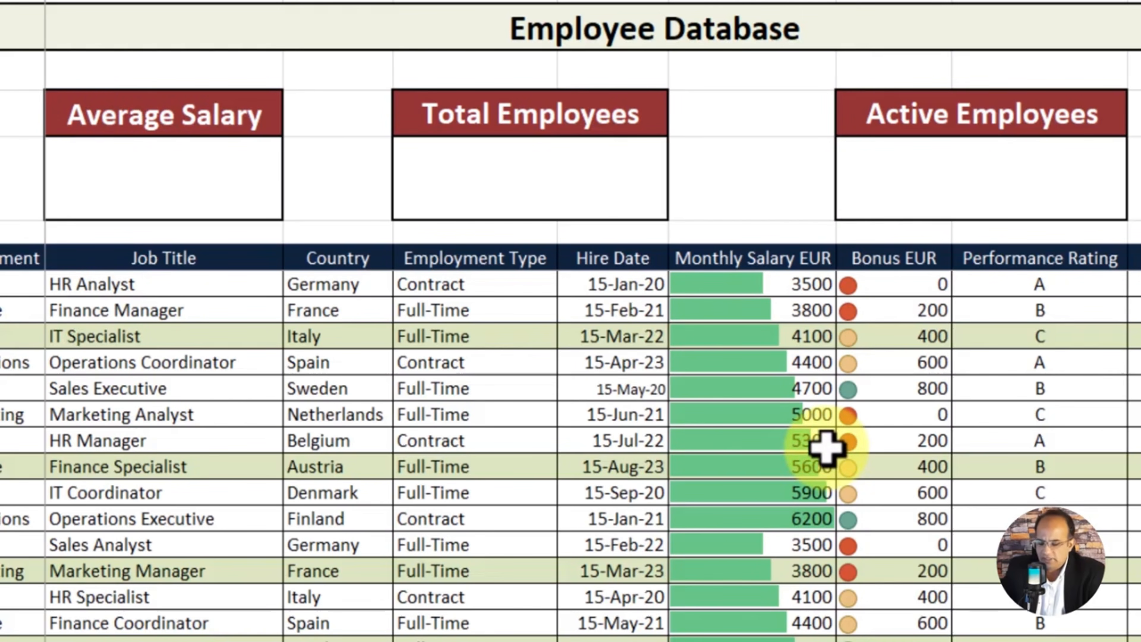
Step: Enter an AVERAGE formula in the Average Salary box for the Monthly Salary EUR values in H8:H52
click(94, 163)
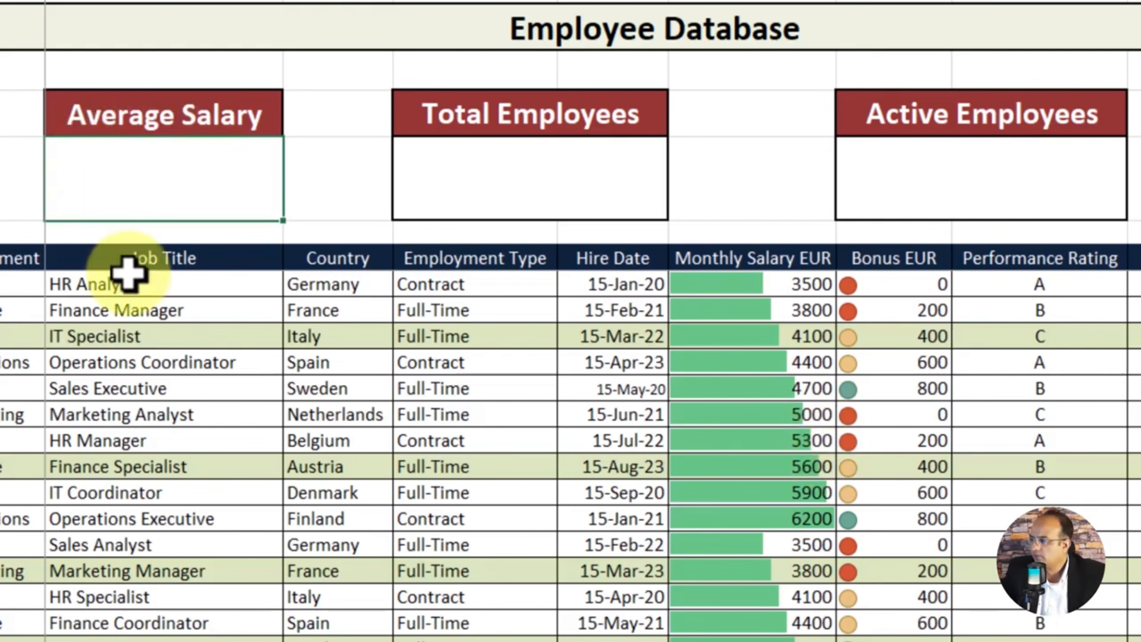
text(=av)
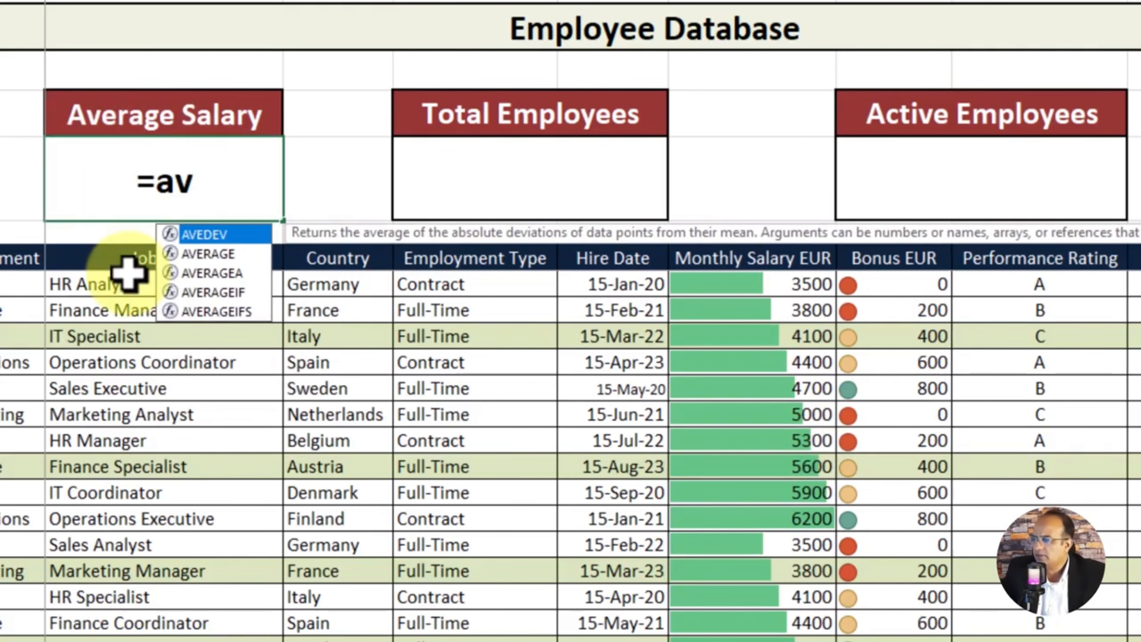
double_click(232, 254)
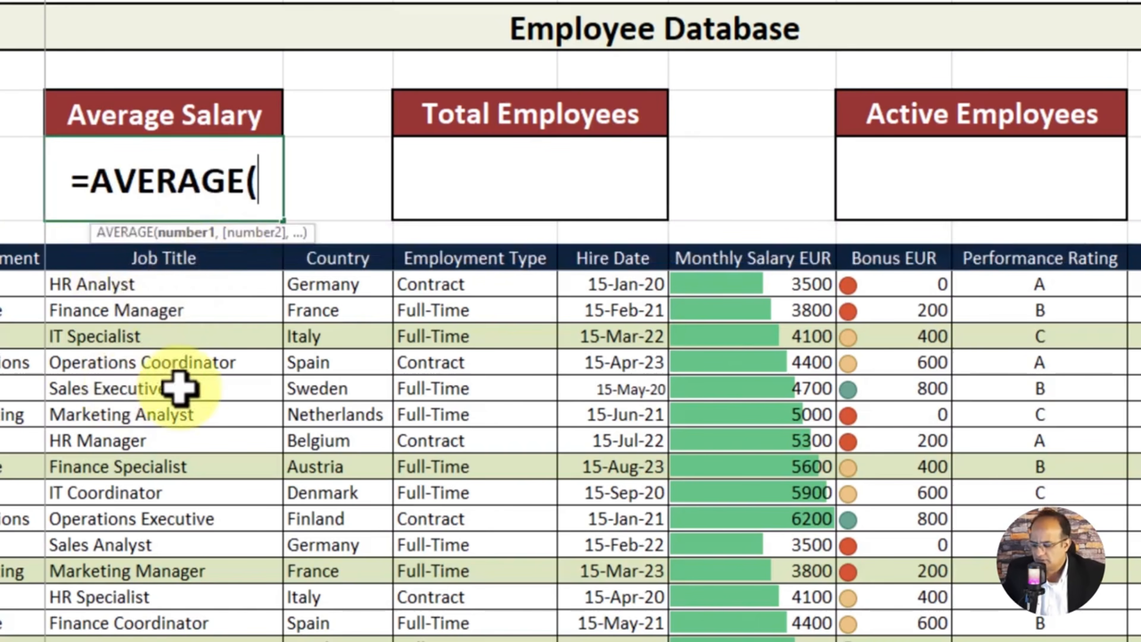
click(808, 284)
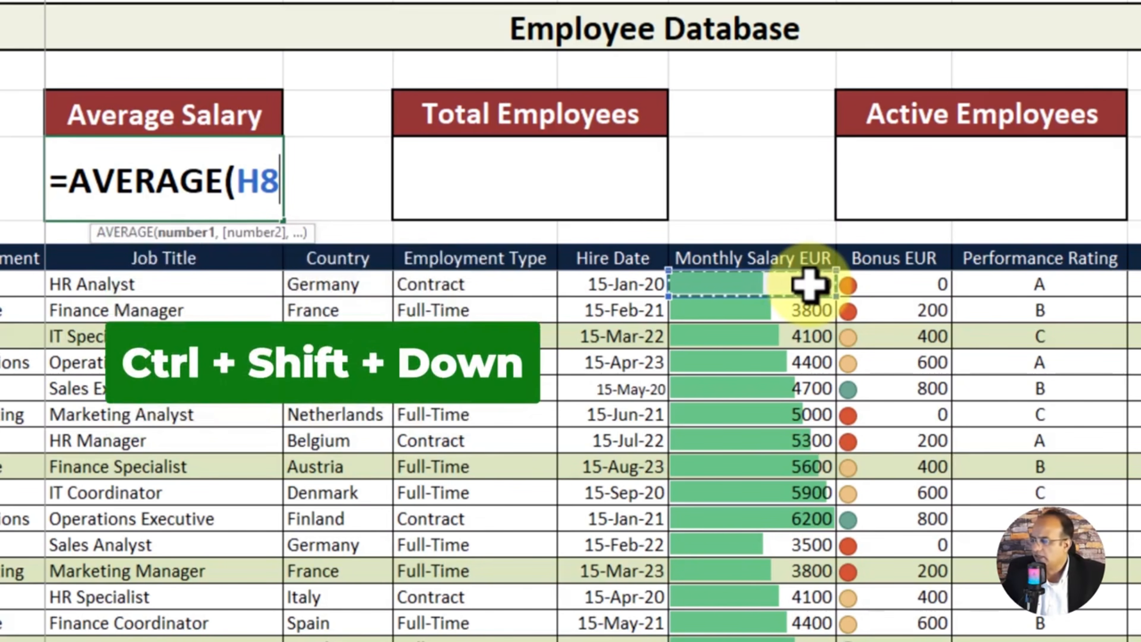
key(ctrl+shift+Down)
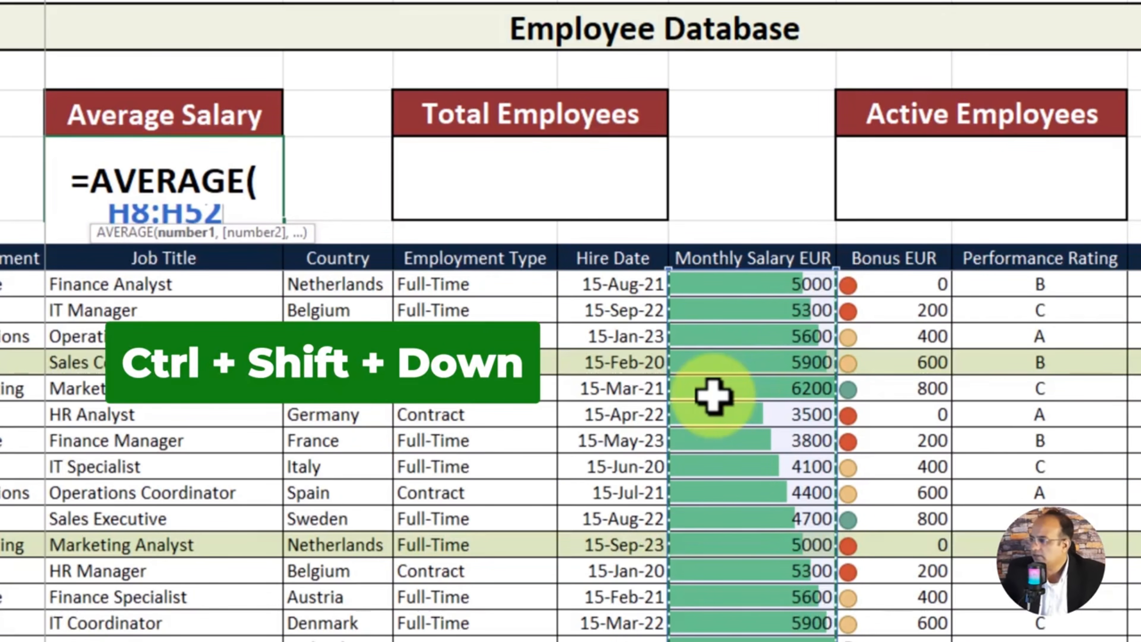
key(Return)
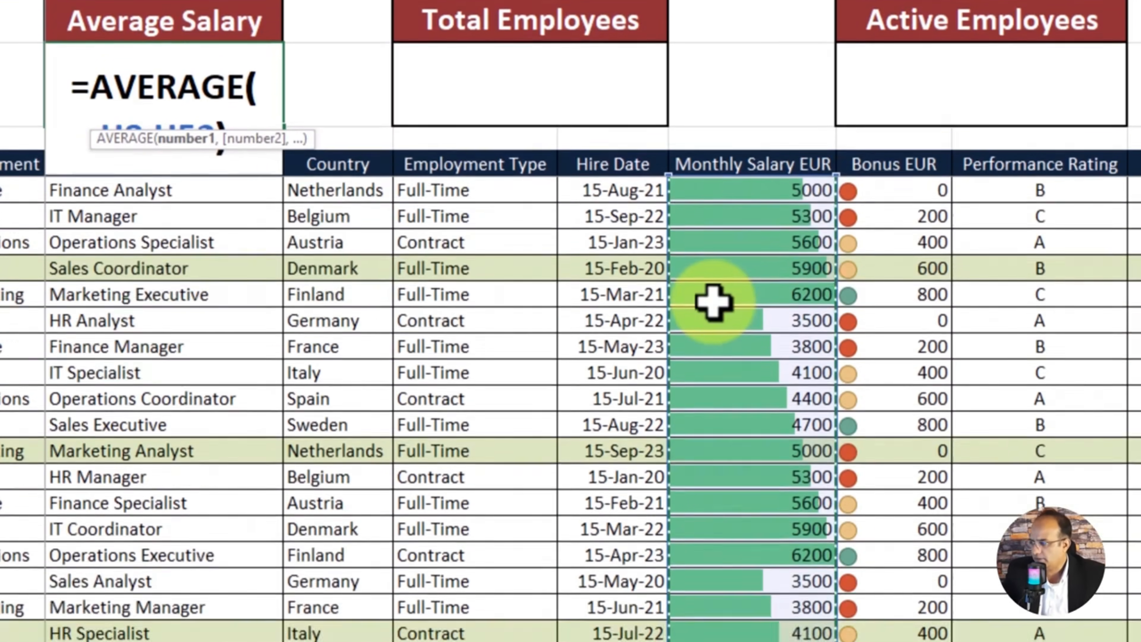
text())
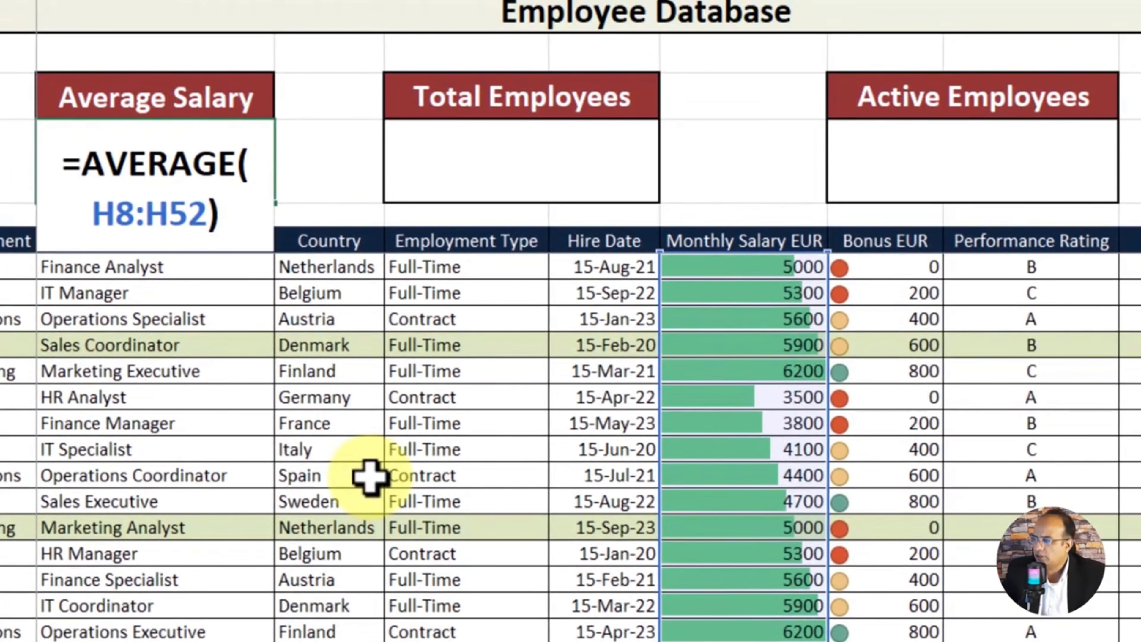
key(Return)
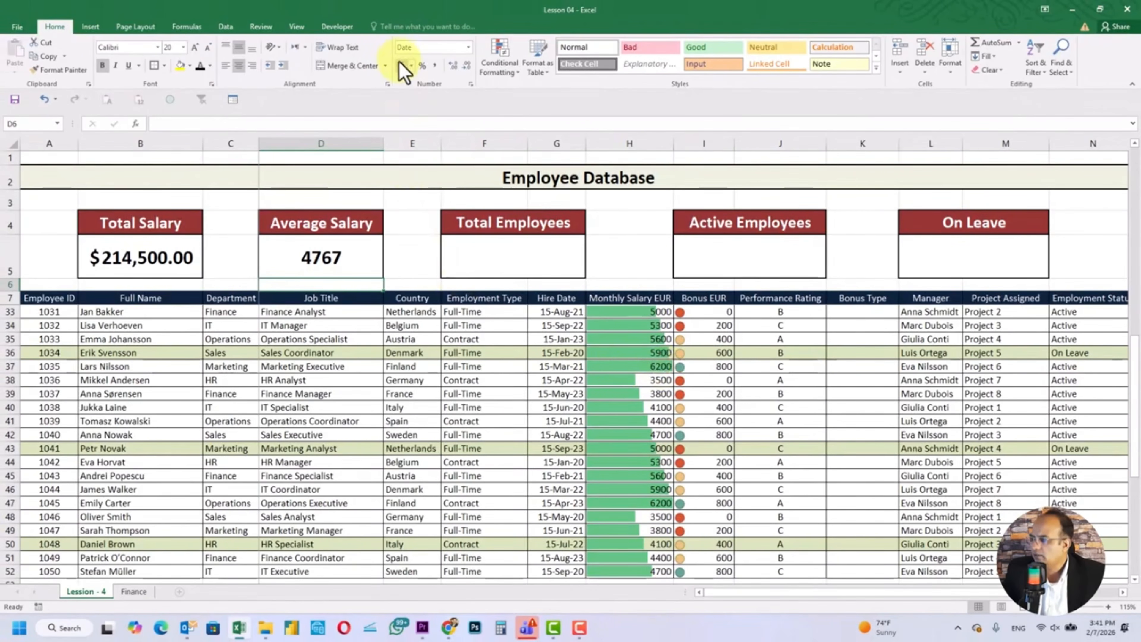
Step: Apply the dollar accounting number format to the Average Salary result
click(332, 256)
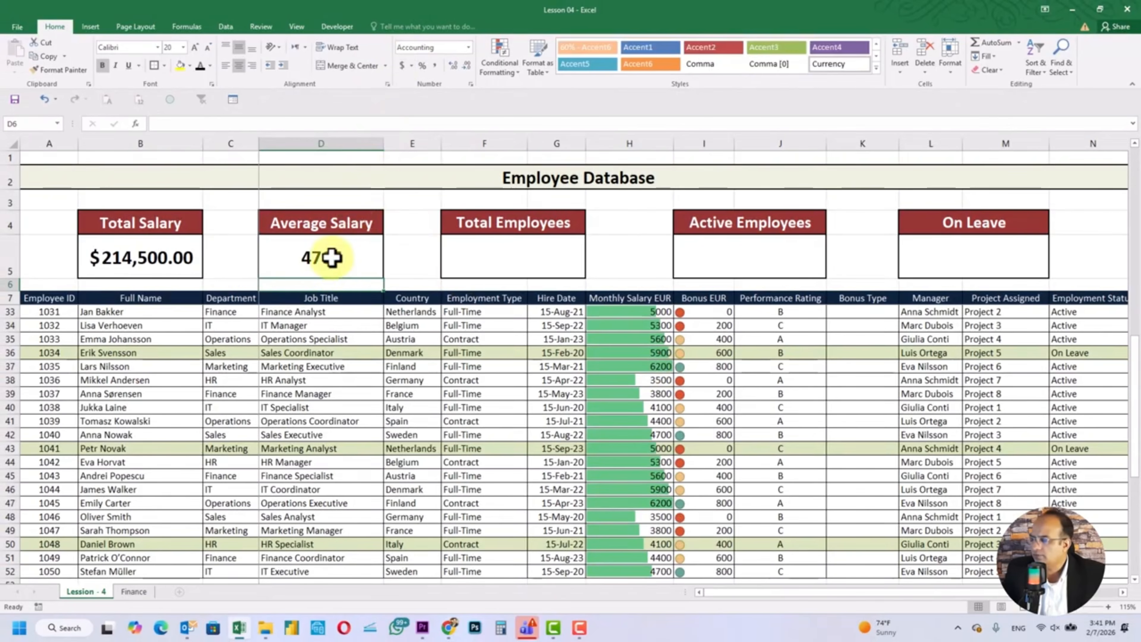
click(403, 66)
click(813, 399)
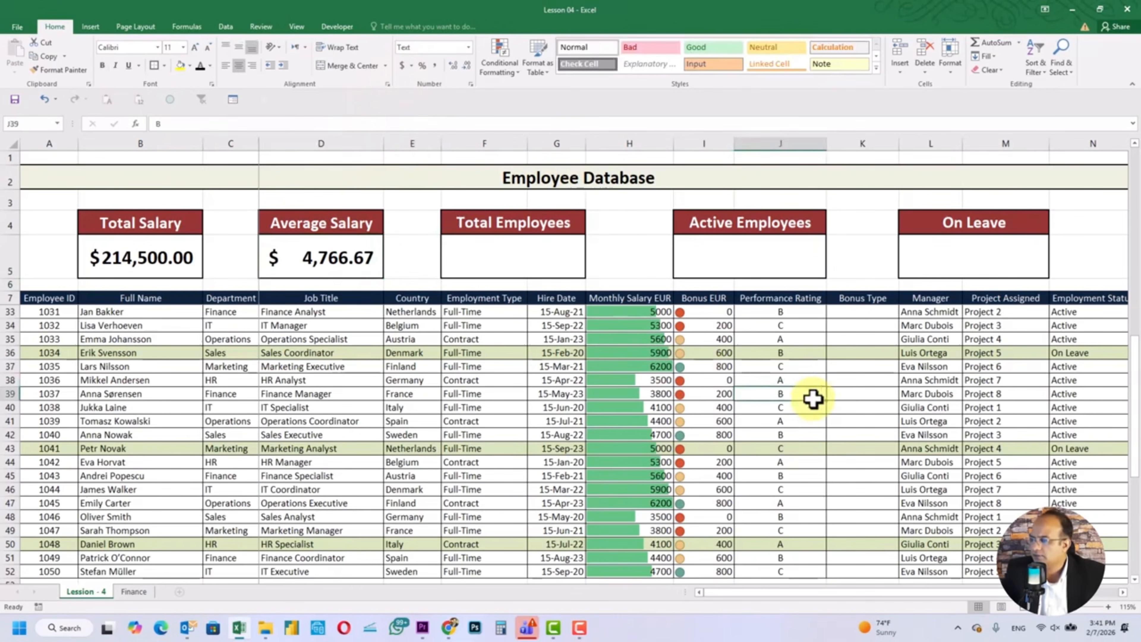
Step: Look through the employee records from the first row to the last to check the extent of the list
scroll(865, 395, up, 8)
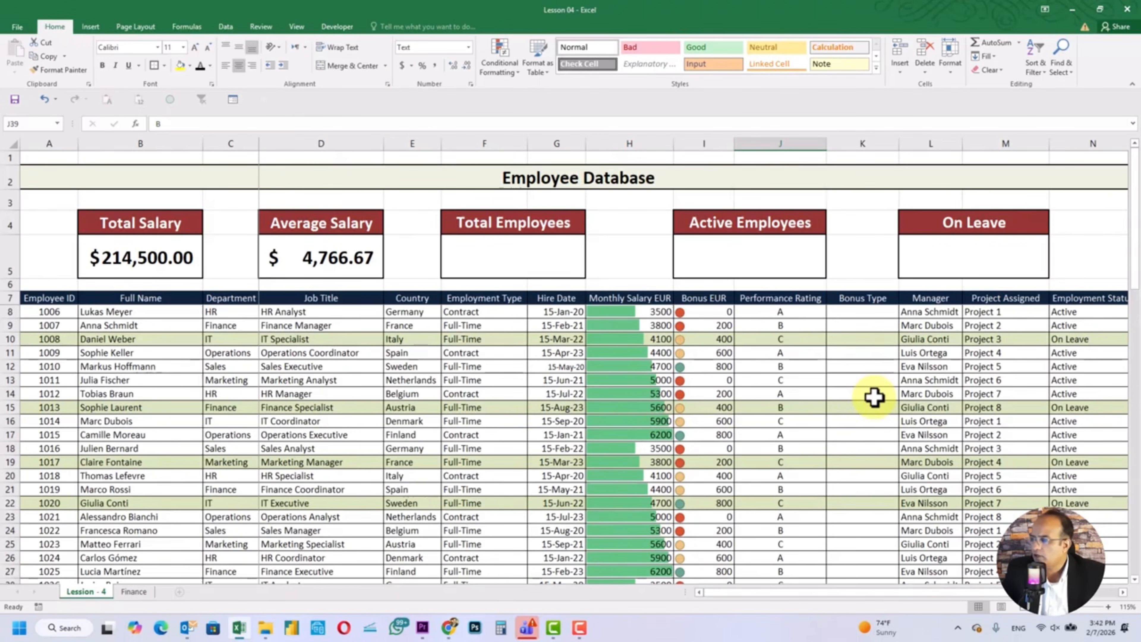
scroll(873, 397, down, 15)
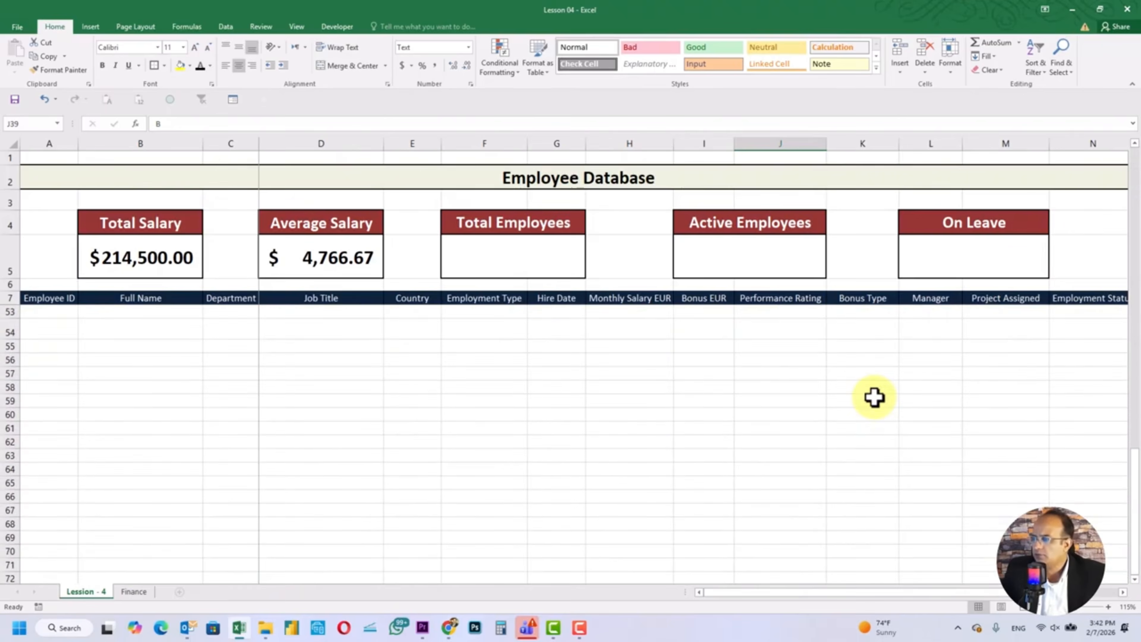
scroll(874, 397, up, 15)
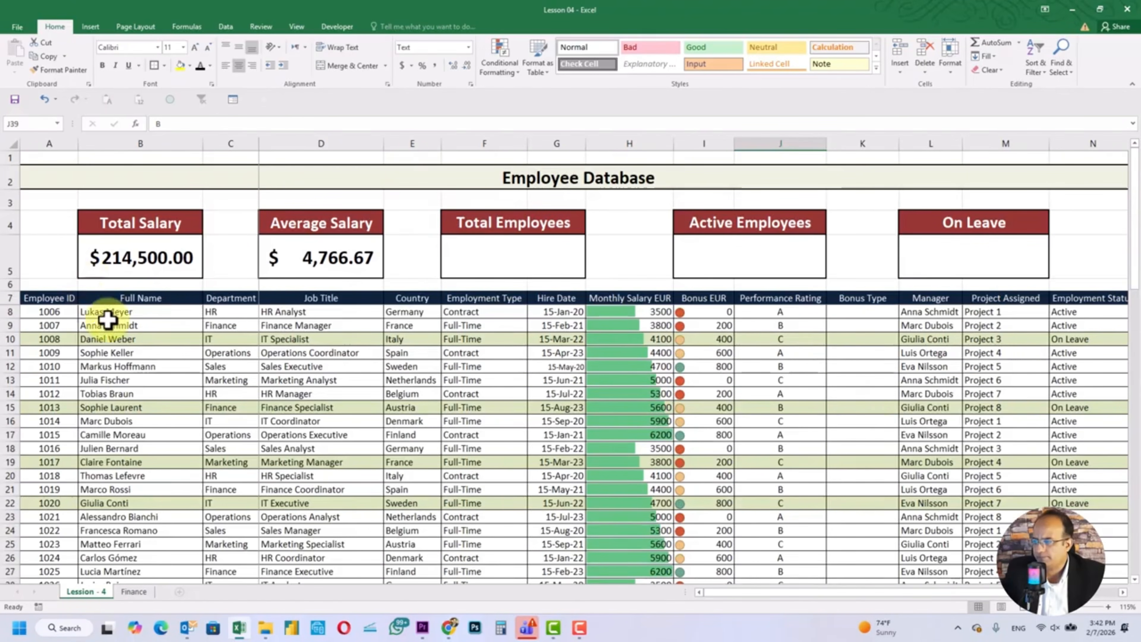
scroll(345, 389, down, 1)
scroll(344, 389, down, 13)
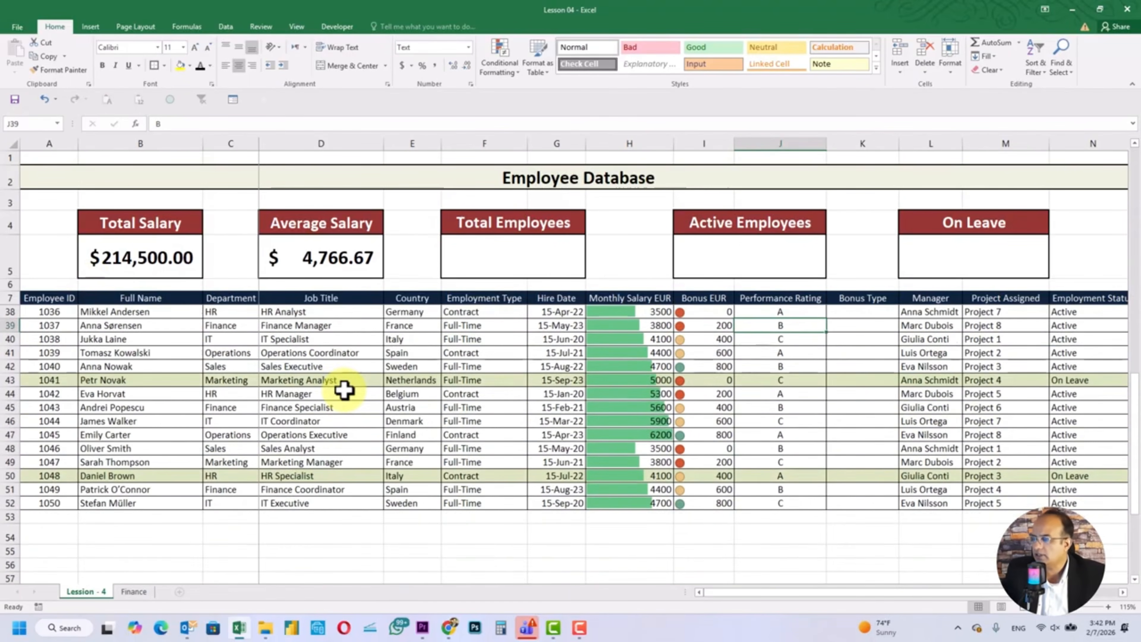
Step: Enter a COUNTA formula in the Total Employees box that counts the Full Name entries in B8:B52
scroll(344, 390, up, 9)
scroll(344, 390, up, 4)
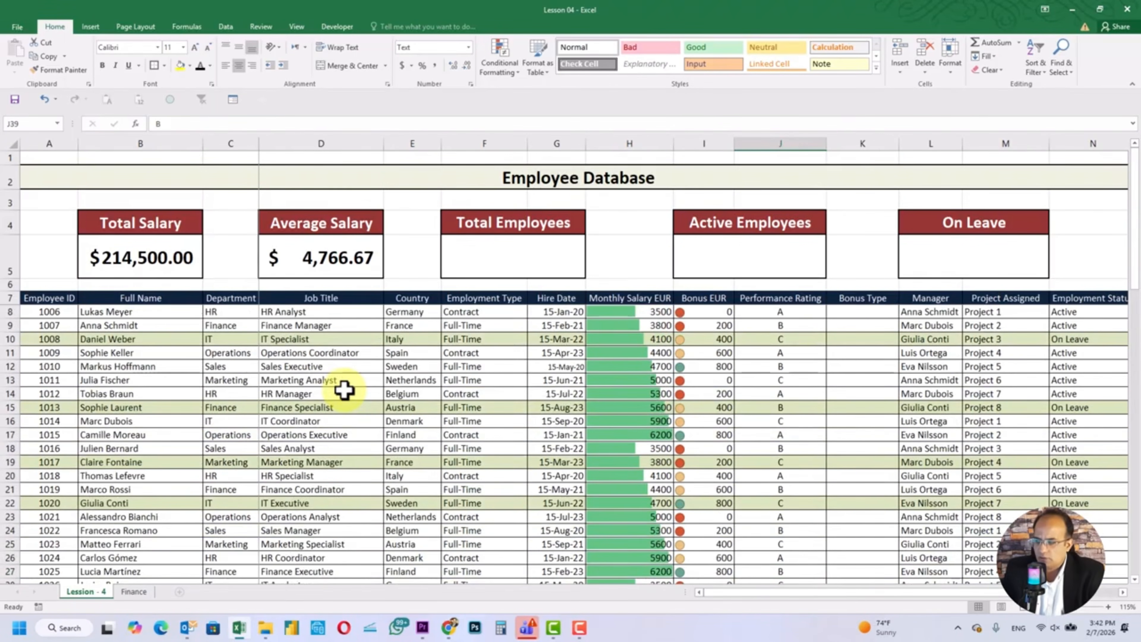
click(506, 248)
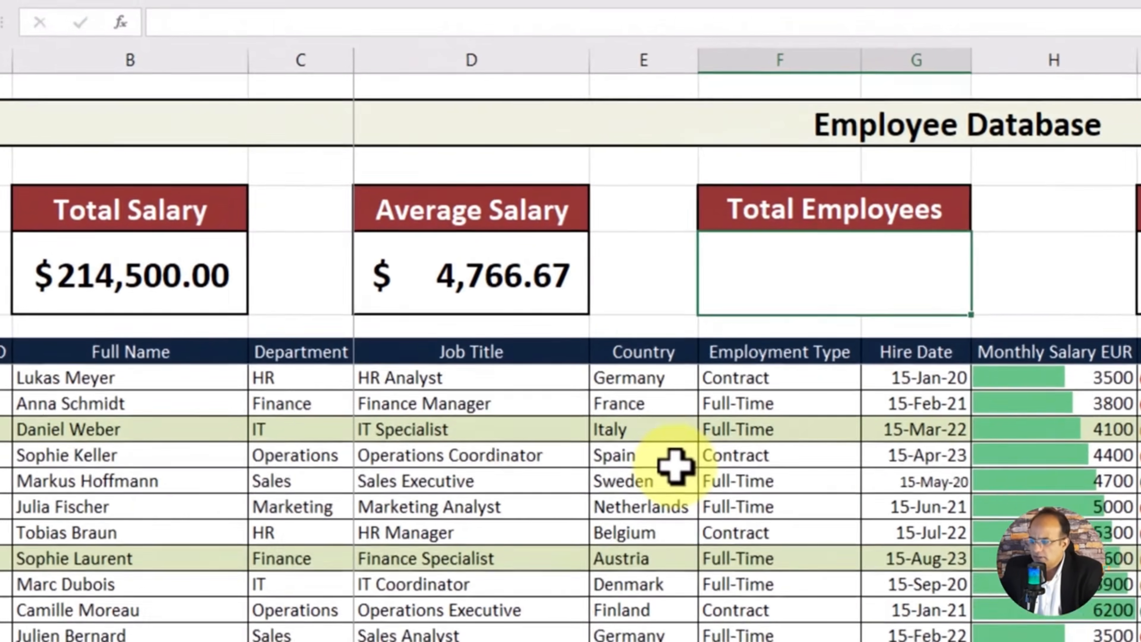
text(=cvoun)
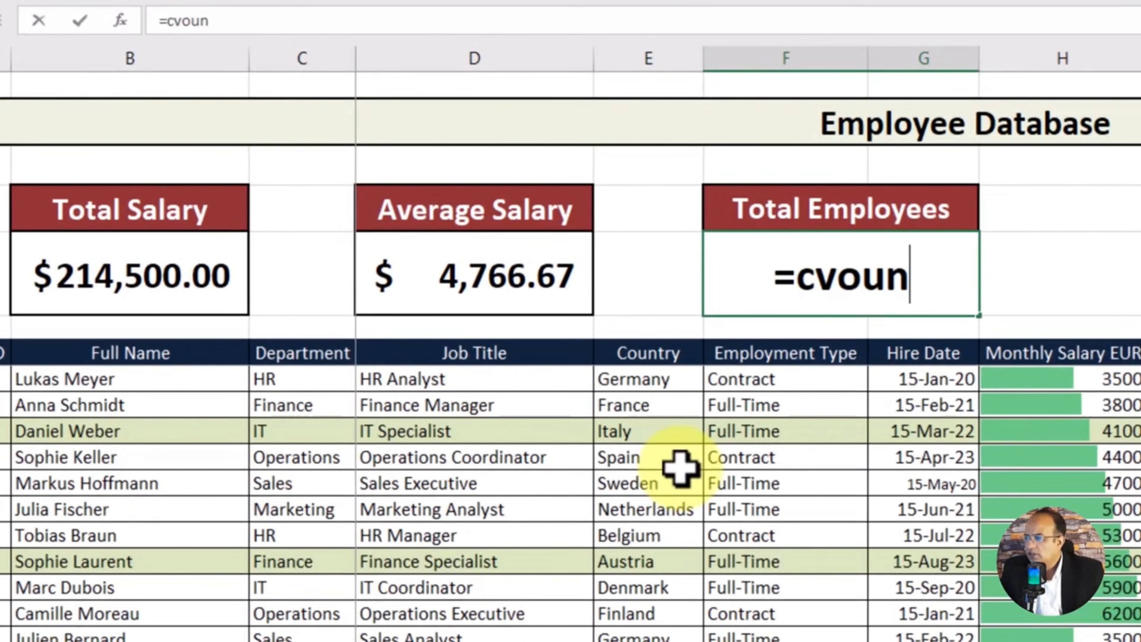
key(BackSpace)
key(BackSpace)
key(BackSpace)
key(BackSpace)
text(ount)
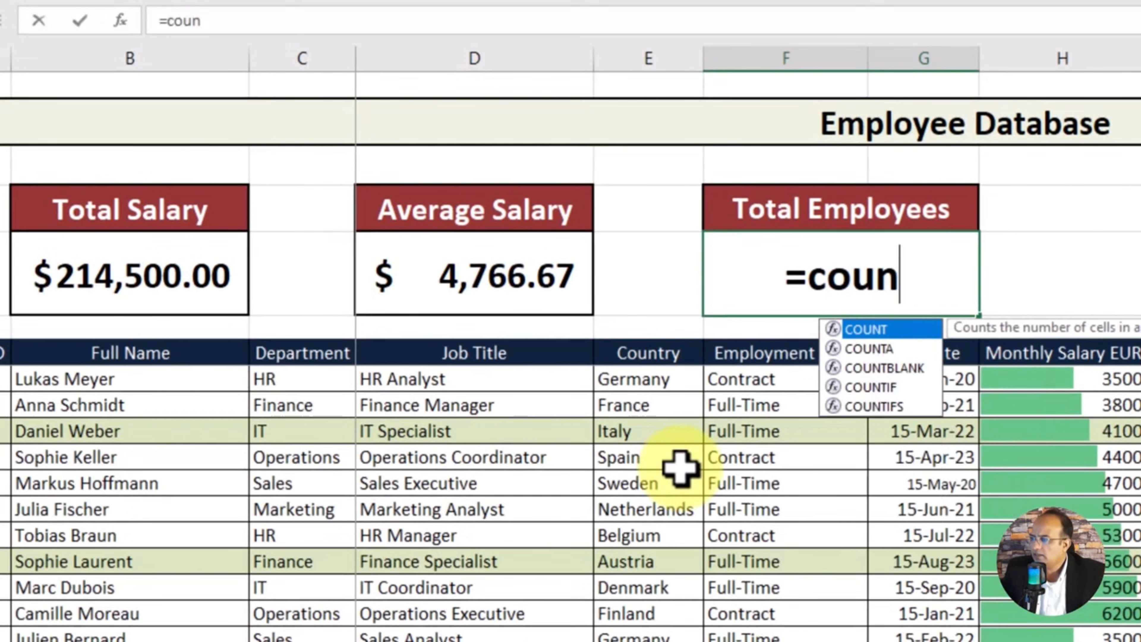
text(a)
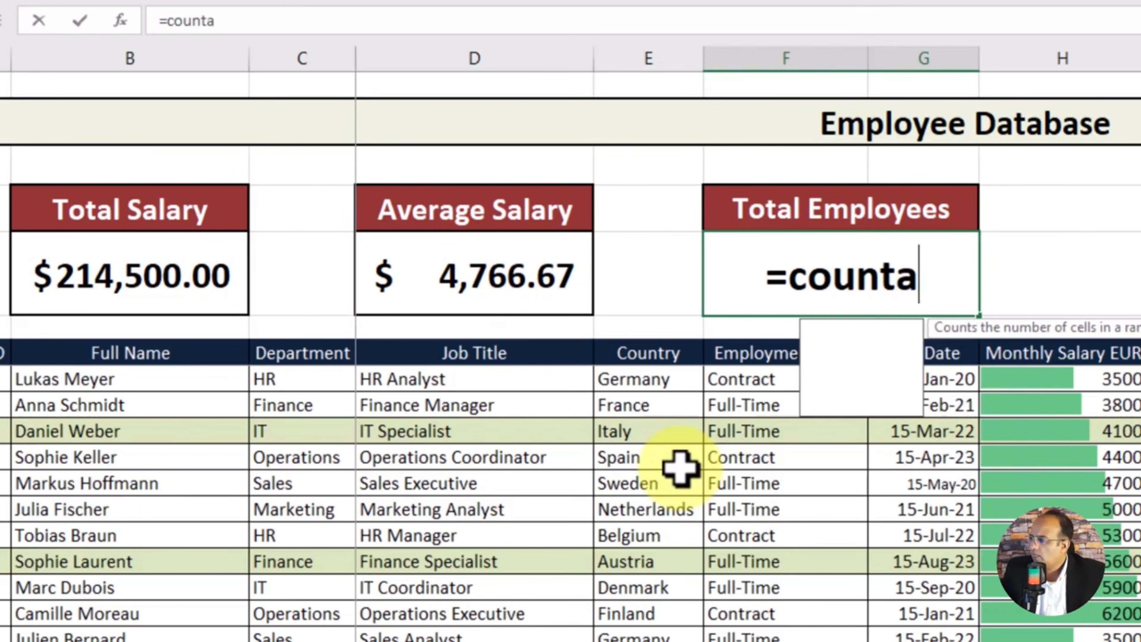
double_click(829, 334)
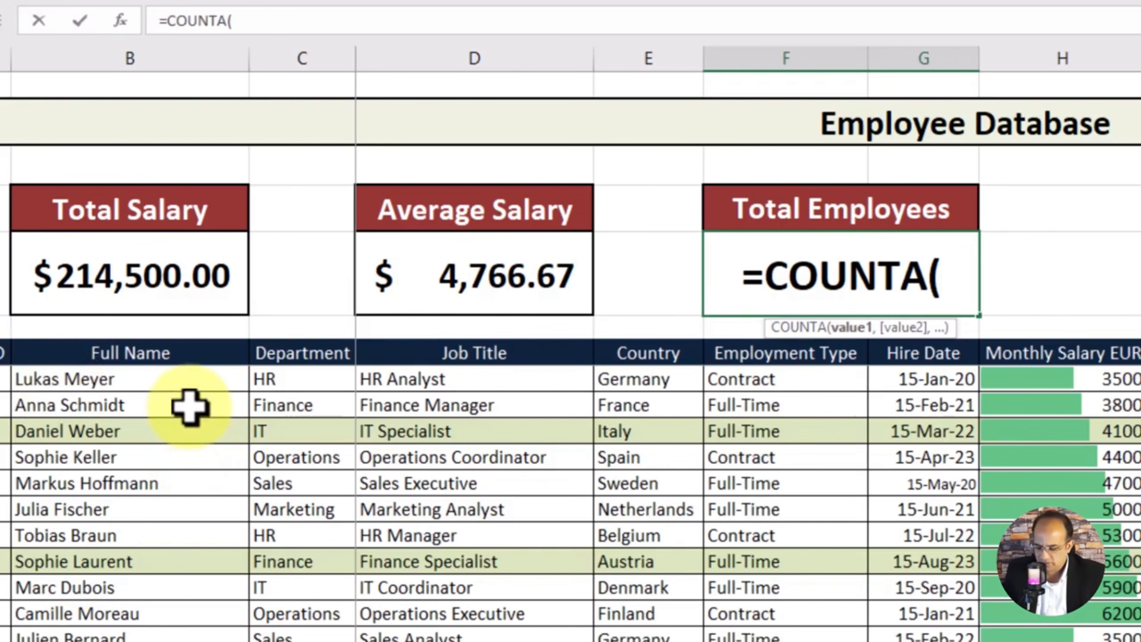
click(152, 376)
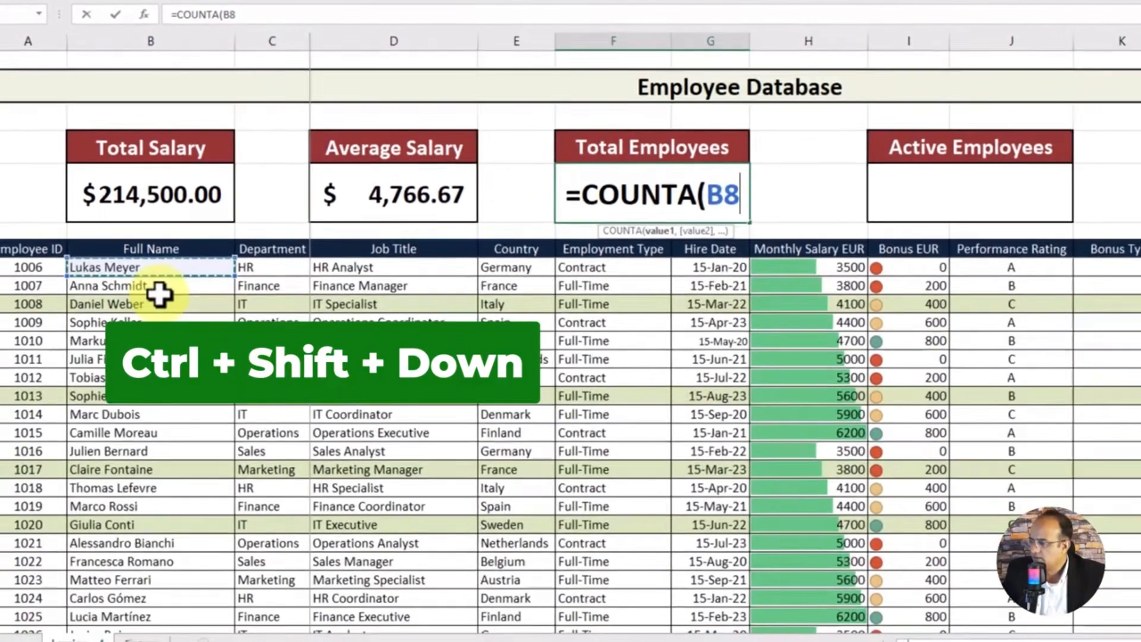
key(ctrl+shift+Down)
scroll(165, 433, down, 2)
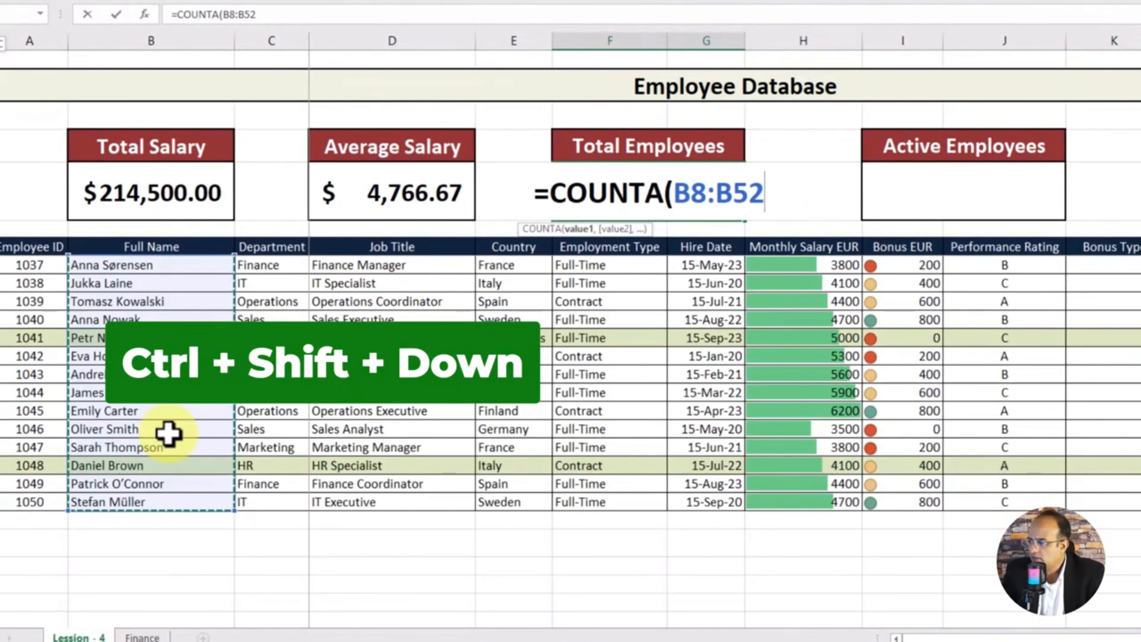
scroll(169, 432, up, 8)
text())
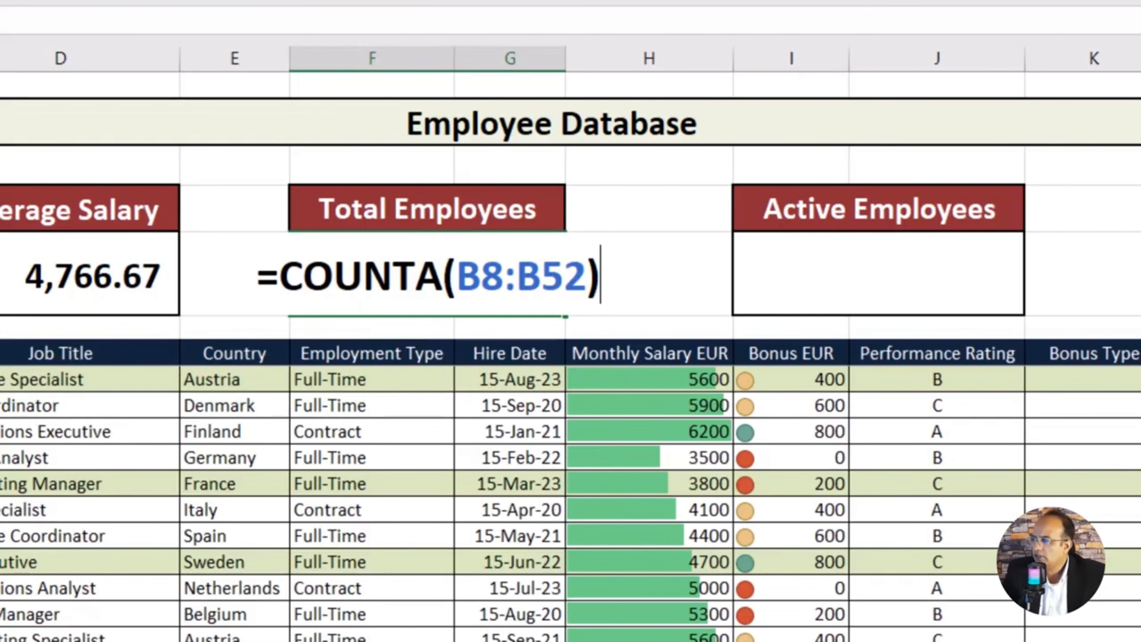
key(Return)
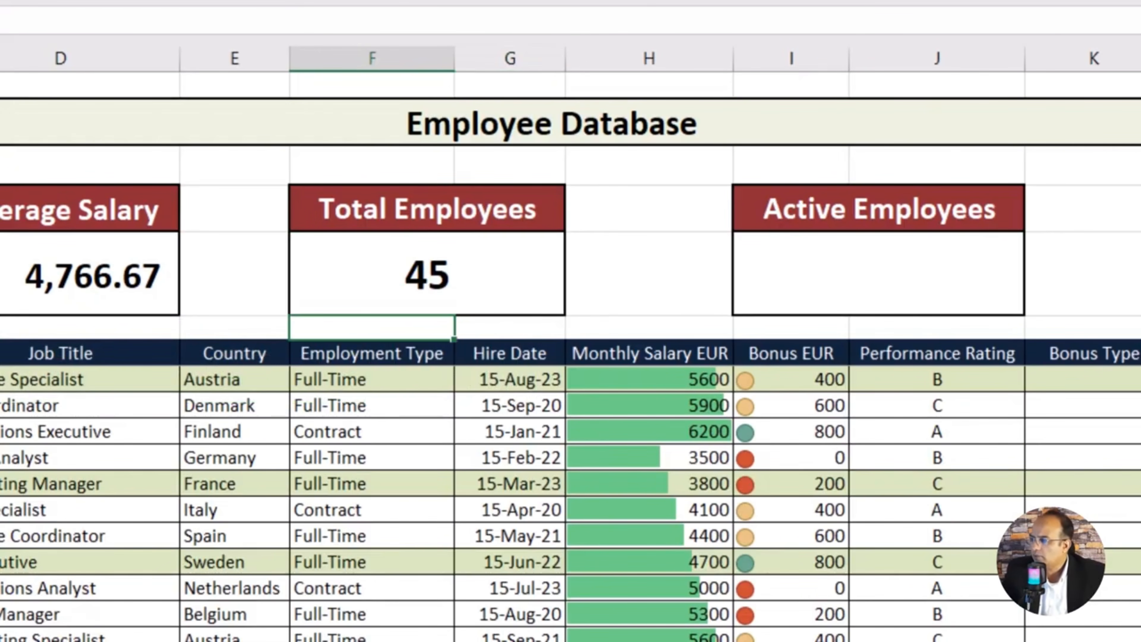
click(447, 588)
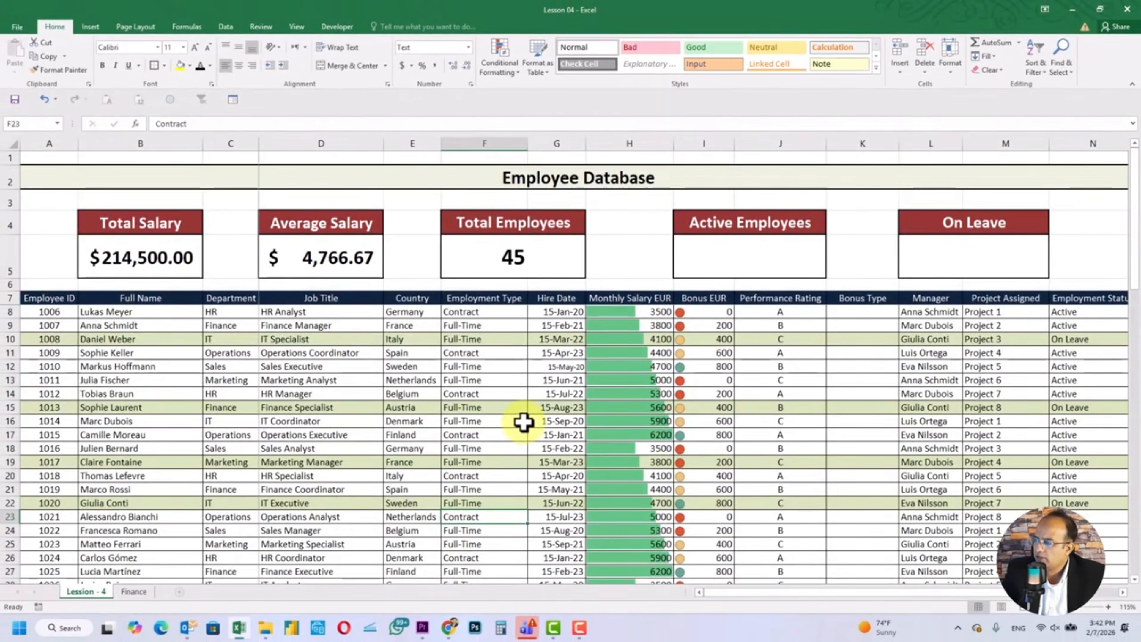
Step: Look through the employee records down to the last row and examine the Employment Status column
scroll(523, 421, down, 11)
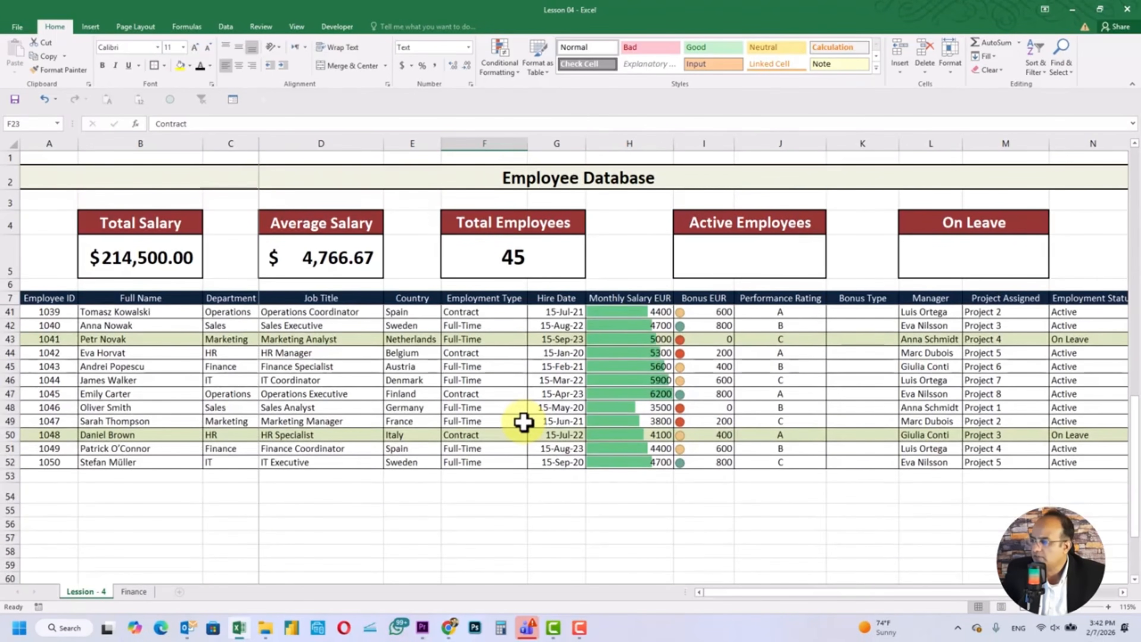
scroll(524, 422, up, 10)
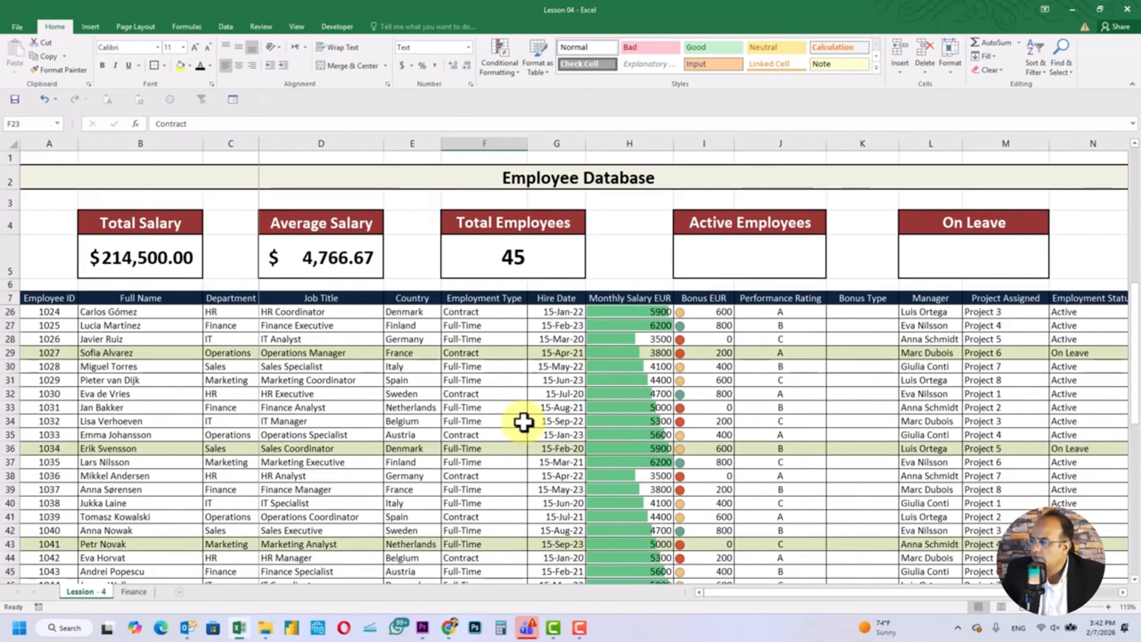
scroll(523, 422, up, 1)
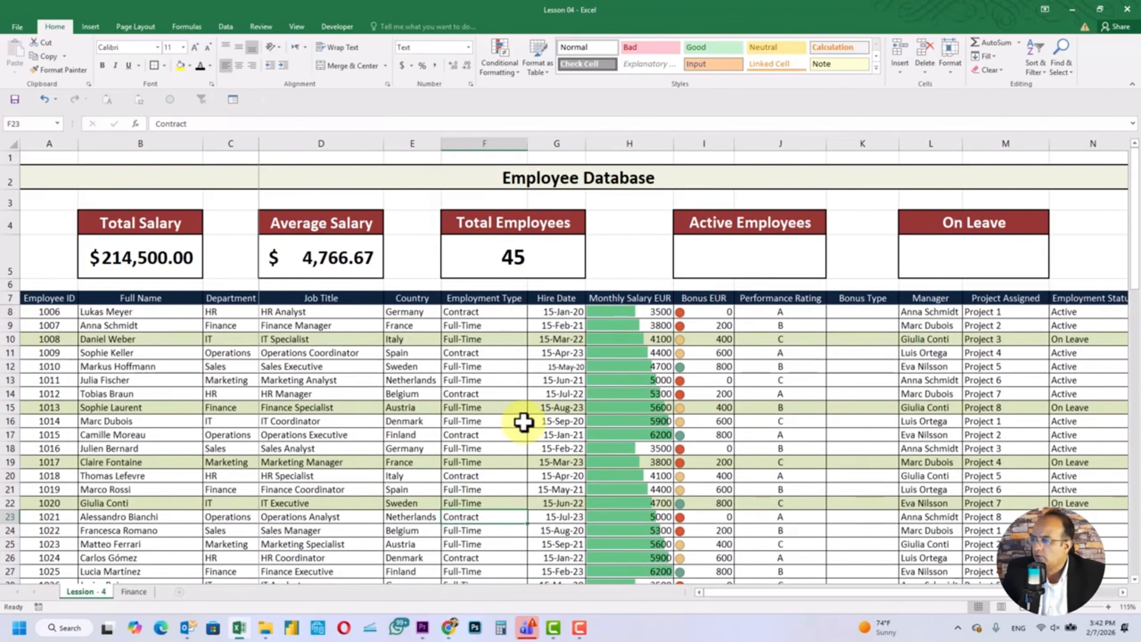
drag(798, 593, 828, 594)
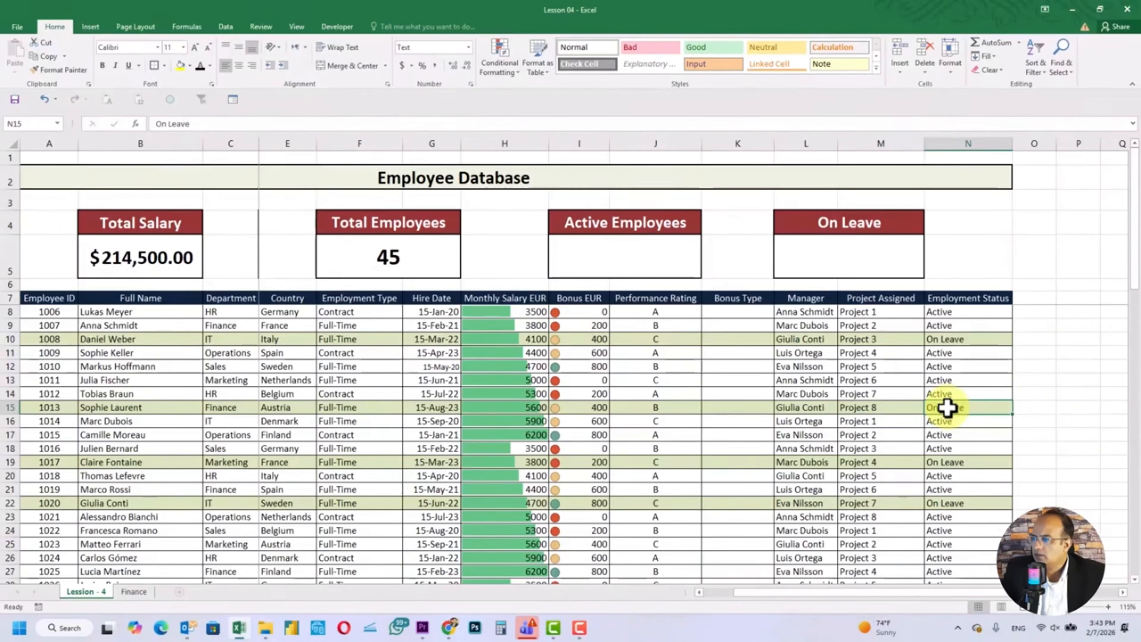
click(886, 414)
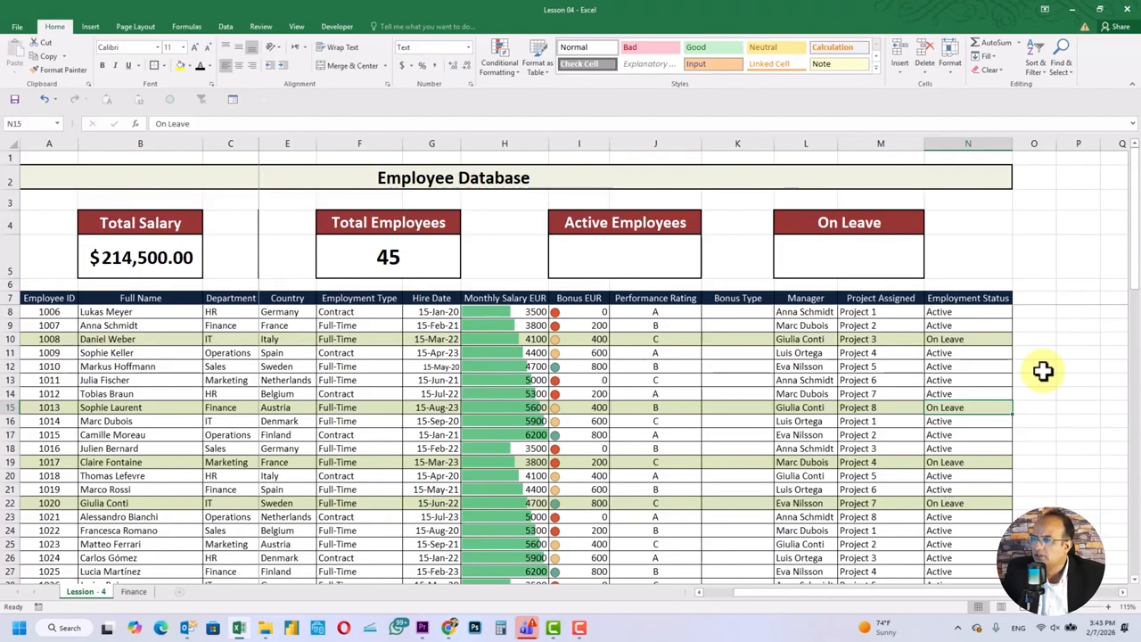
drag(869, 593, 959, 593)
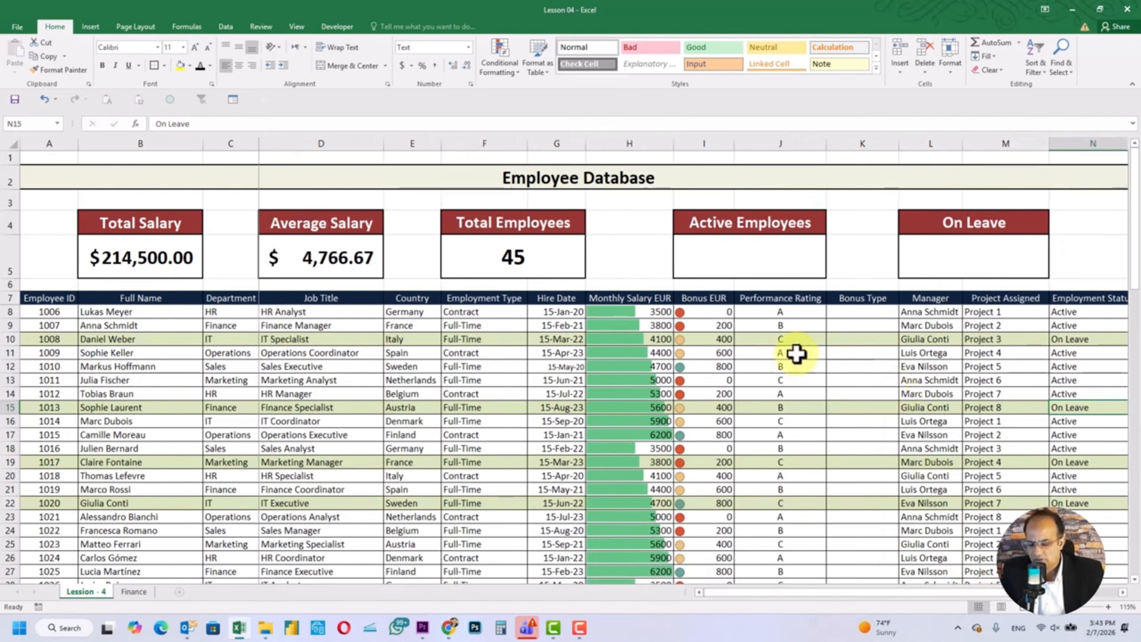
Step: Enter a COUNTIF formula in the Active Employees box that counts "Active" in the Employment Status range N8:N52
click(738, 254)
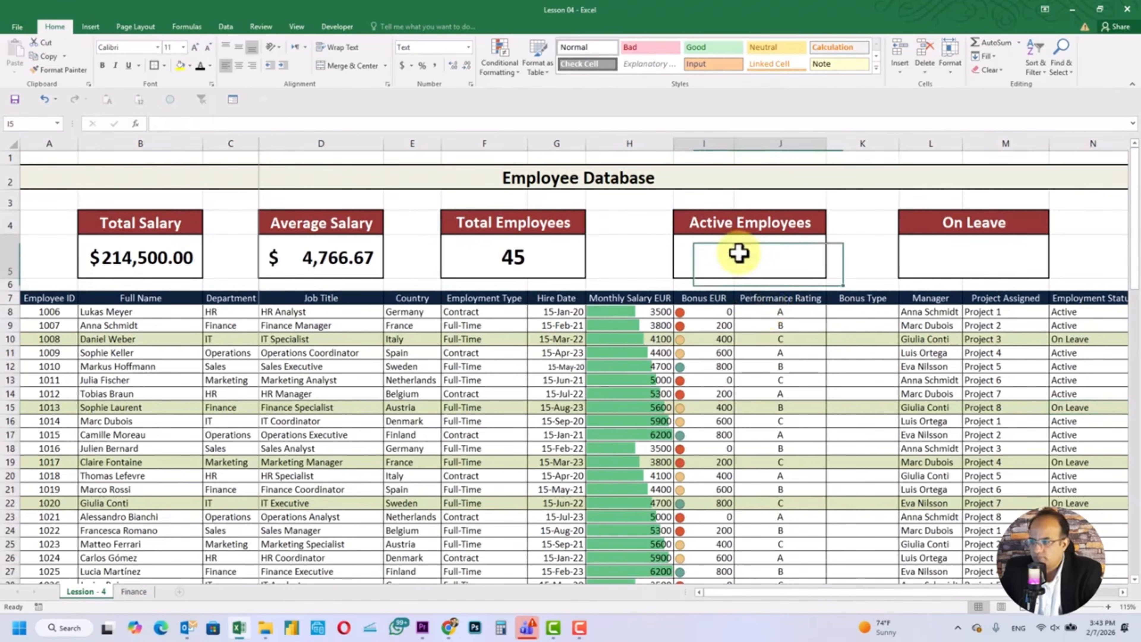
text(=countif)
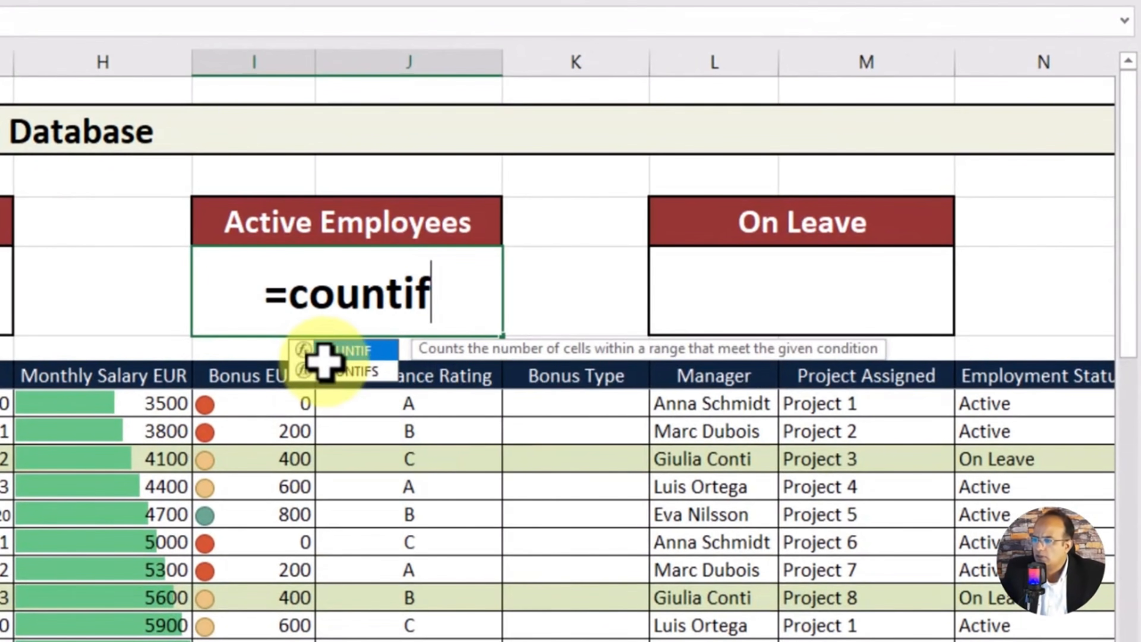
key(Tab)
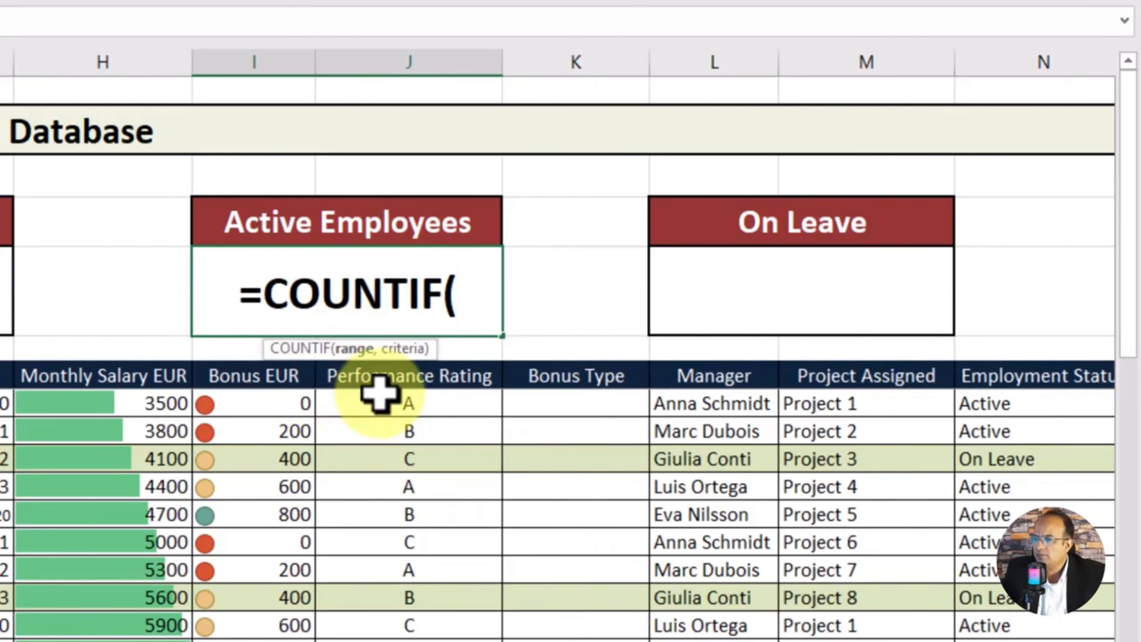
scroll(798, 430, right, 5)
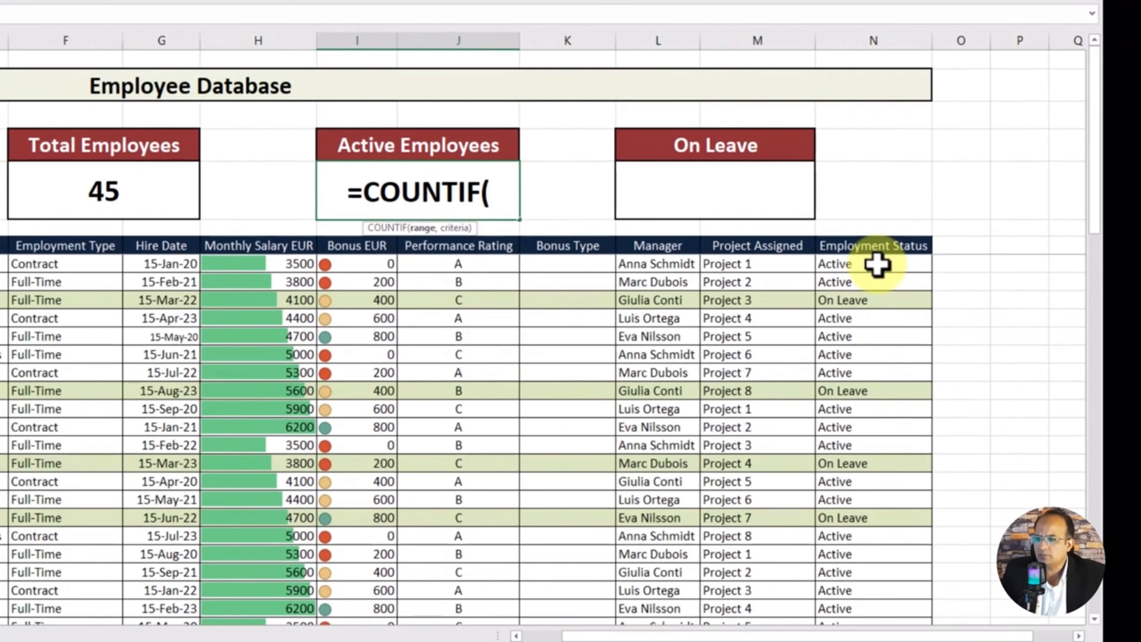
click(796, 403)
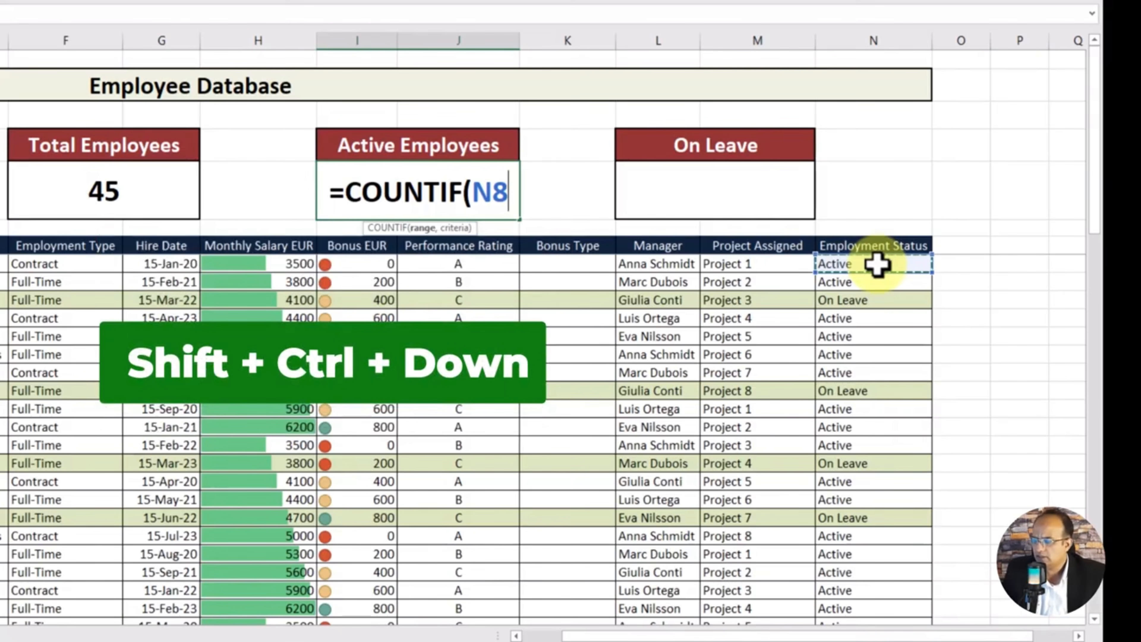
key(ctrl+shift+Down)
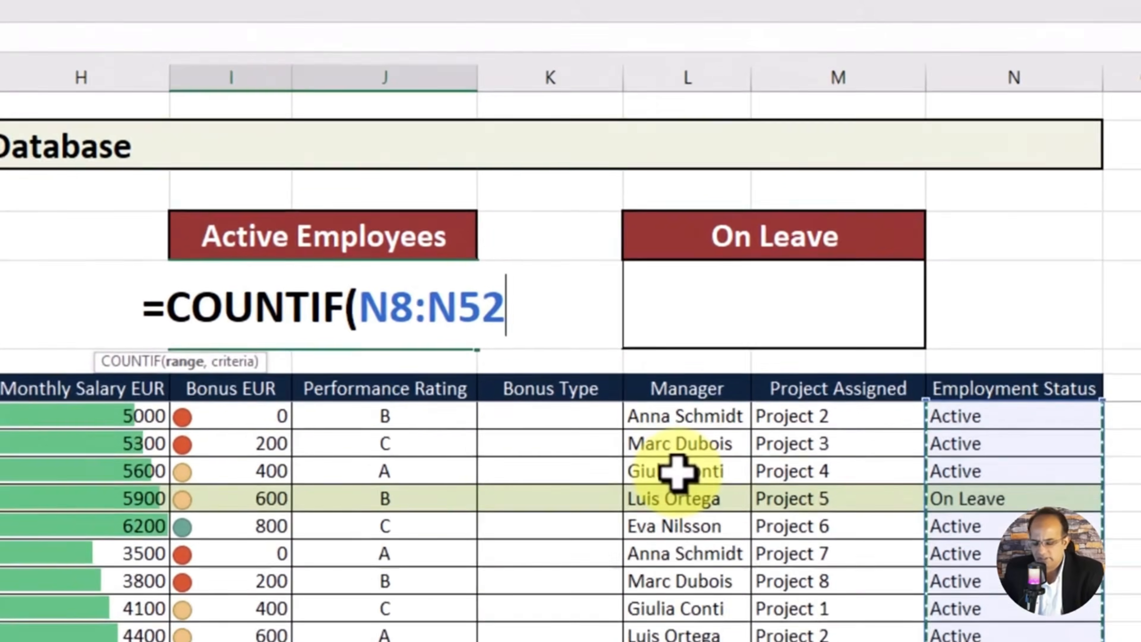
text(,)
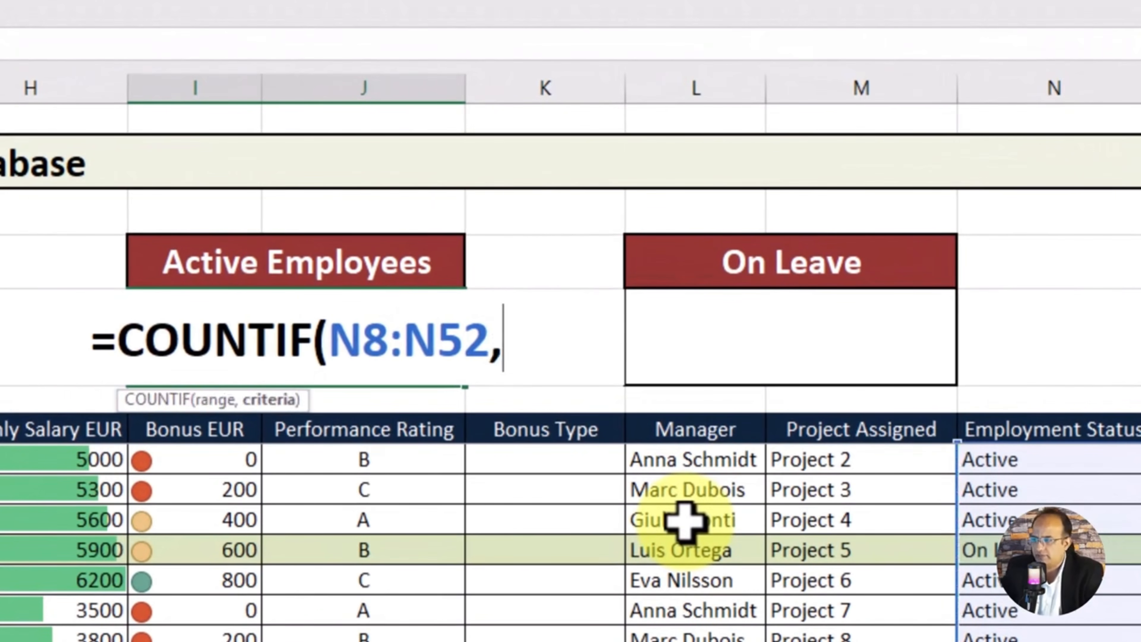
text(")
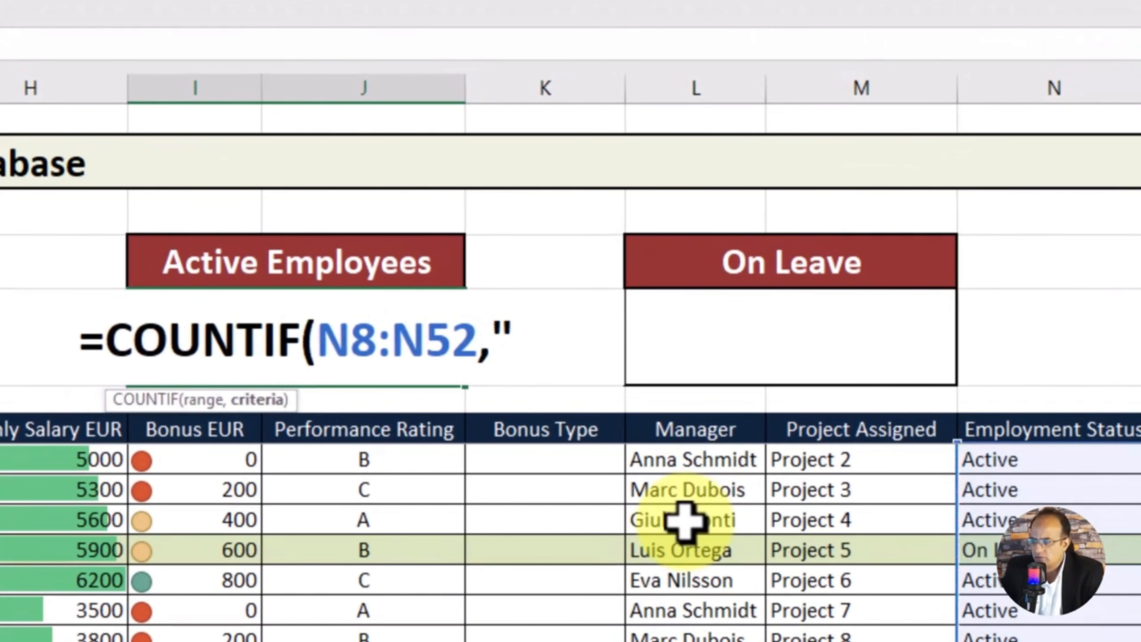
text(Active)
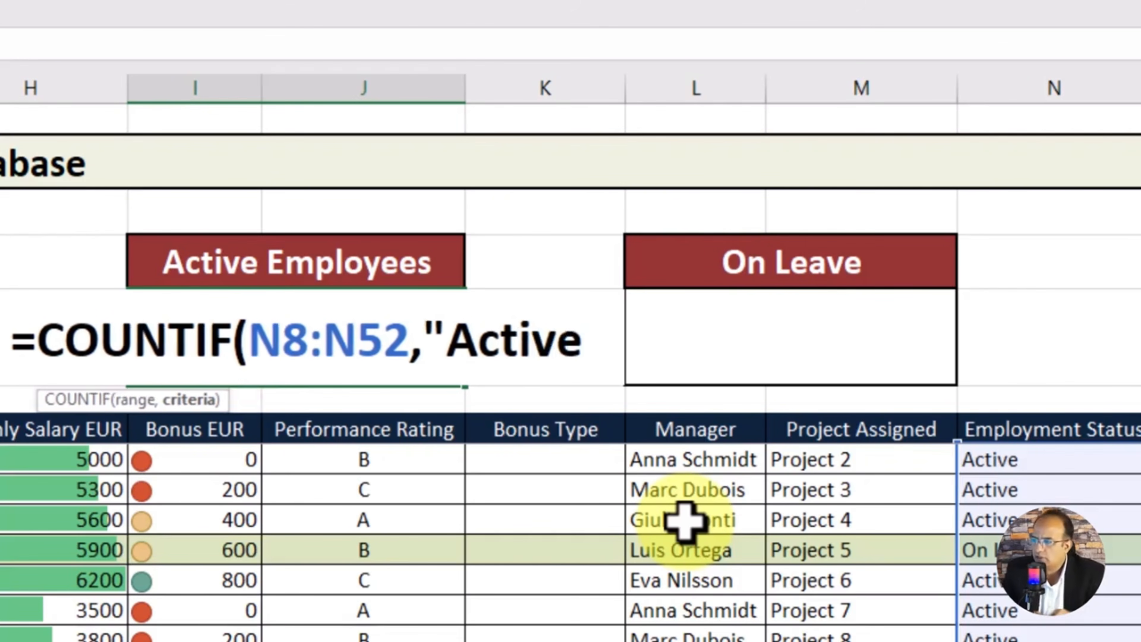
text("))
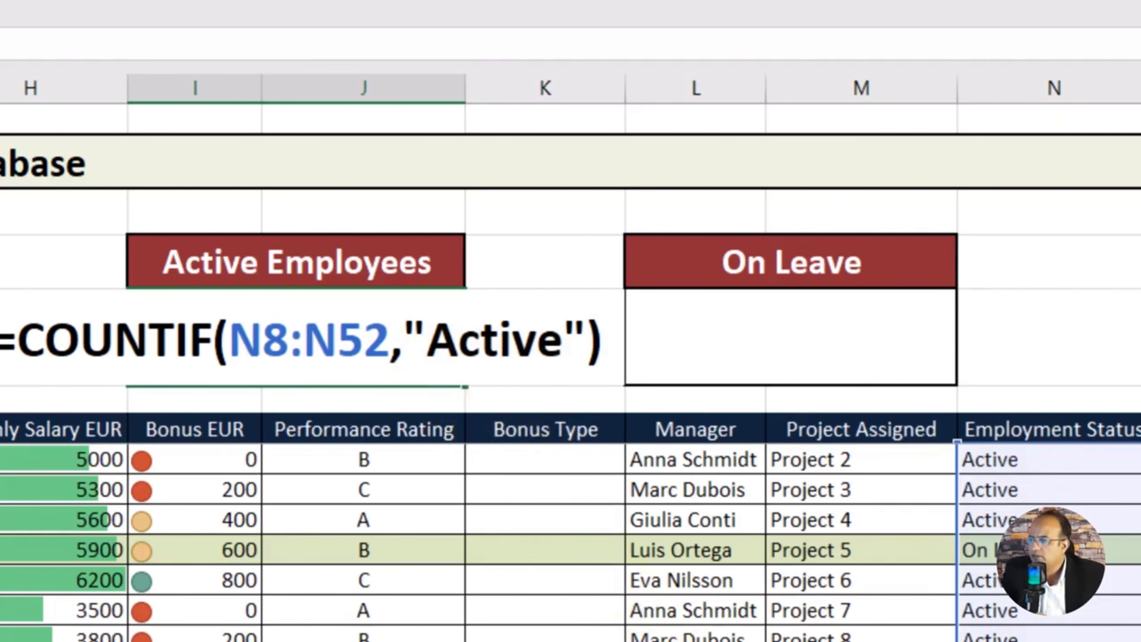
key(Return)
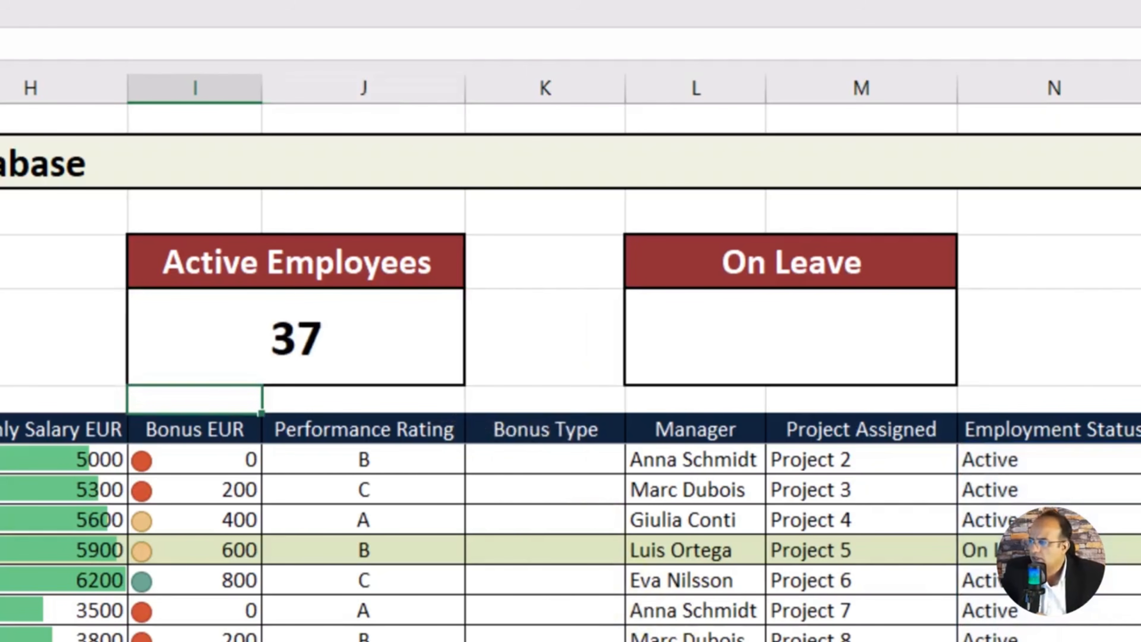
click(1139, 618)
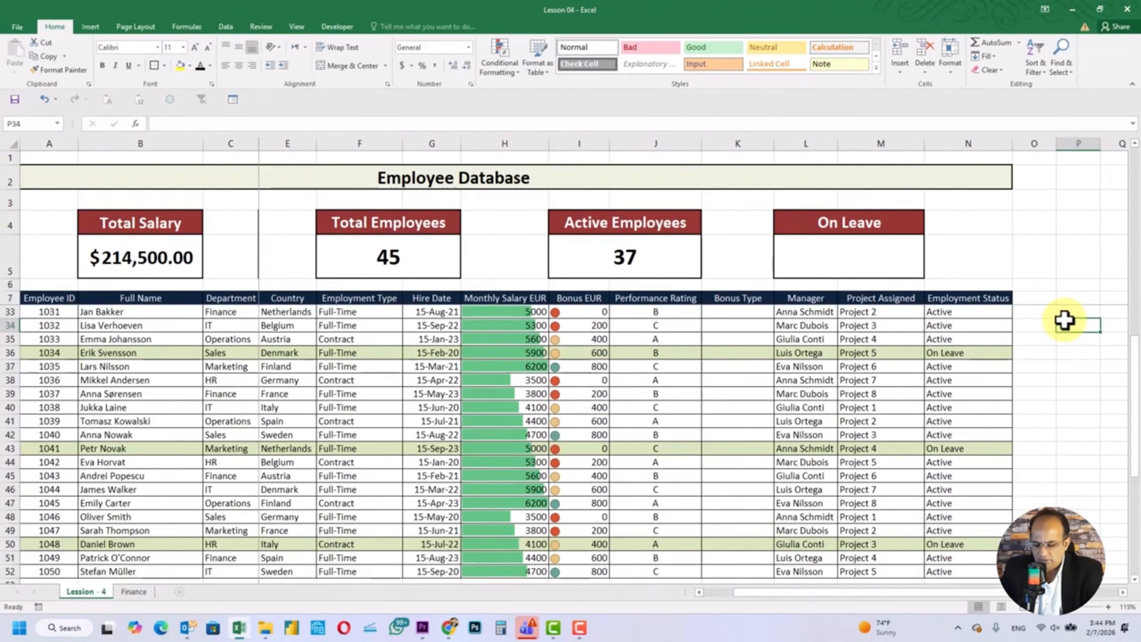
Step: Enter a COUNTIF formula in the On Leave box that counts "On Leave" in the Employment Status range N33:N52
click(886, 265)
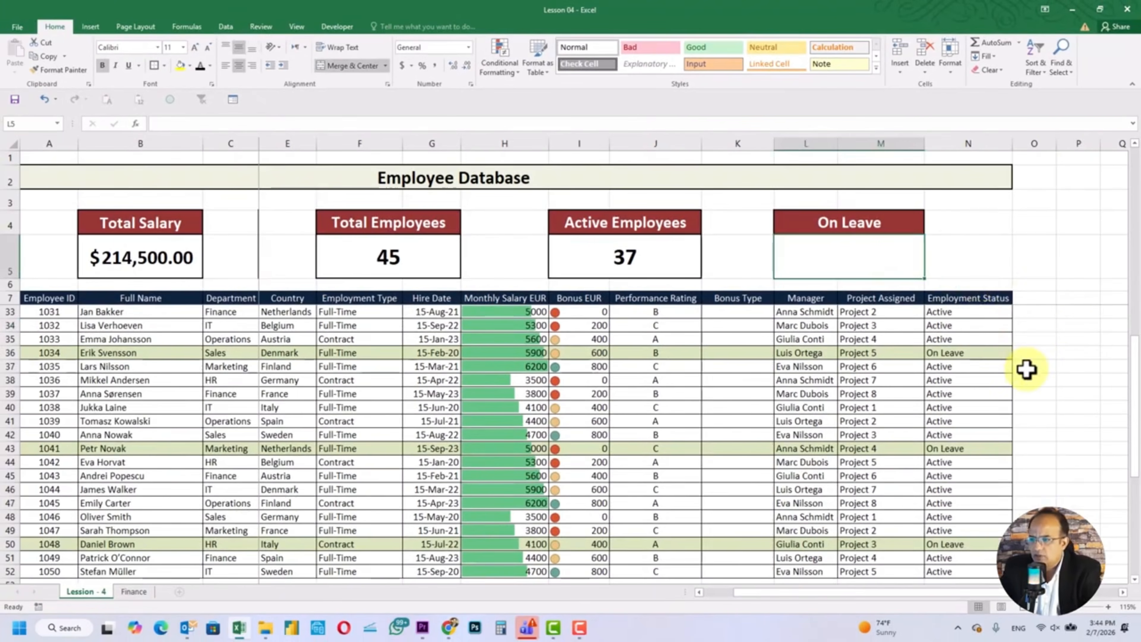
text(=)
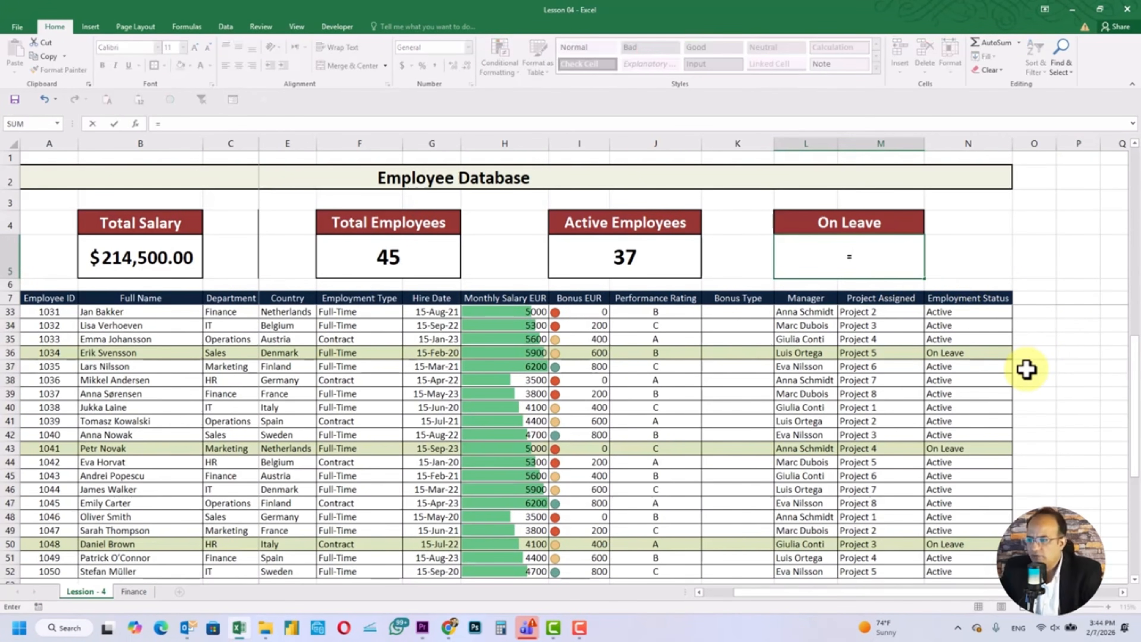
text(count)
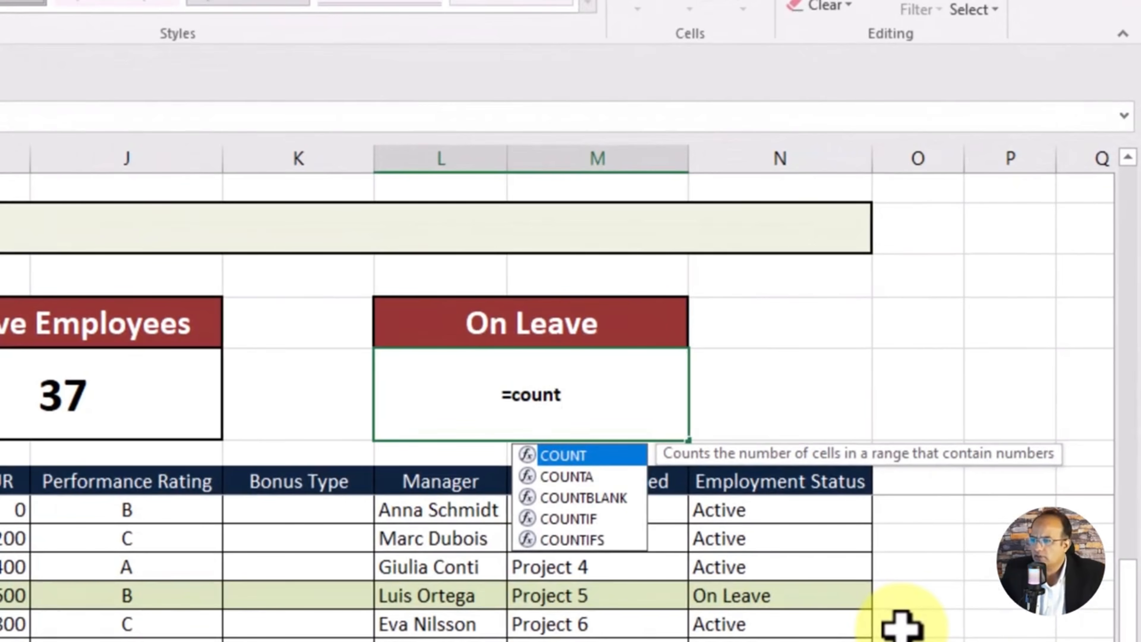
text(if)
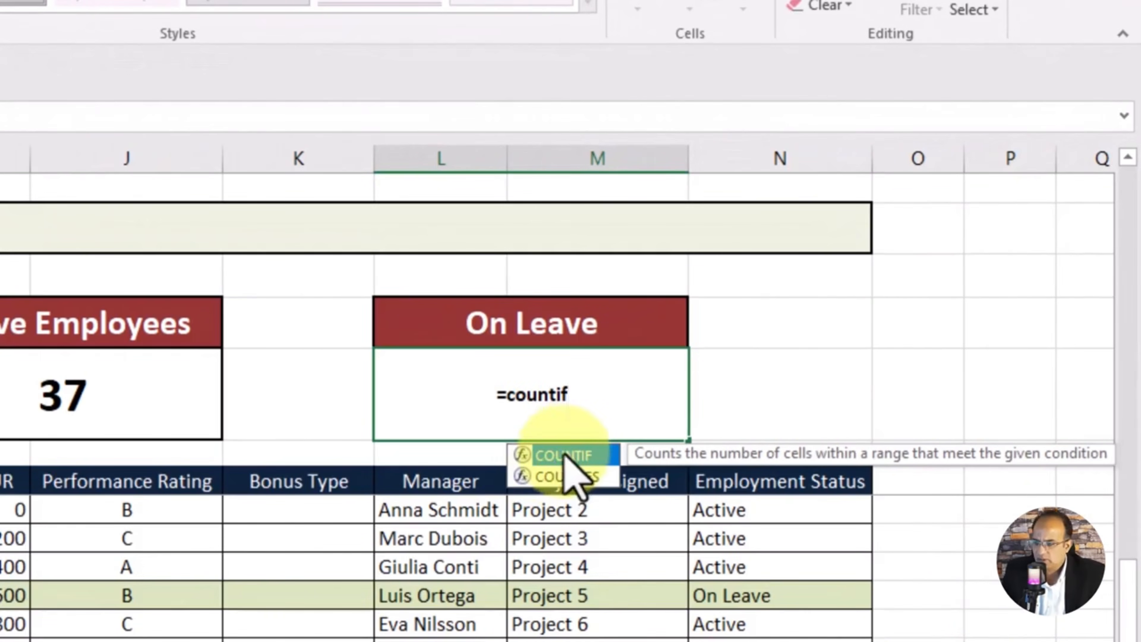
double_click(565, 455)
click(764, 510)
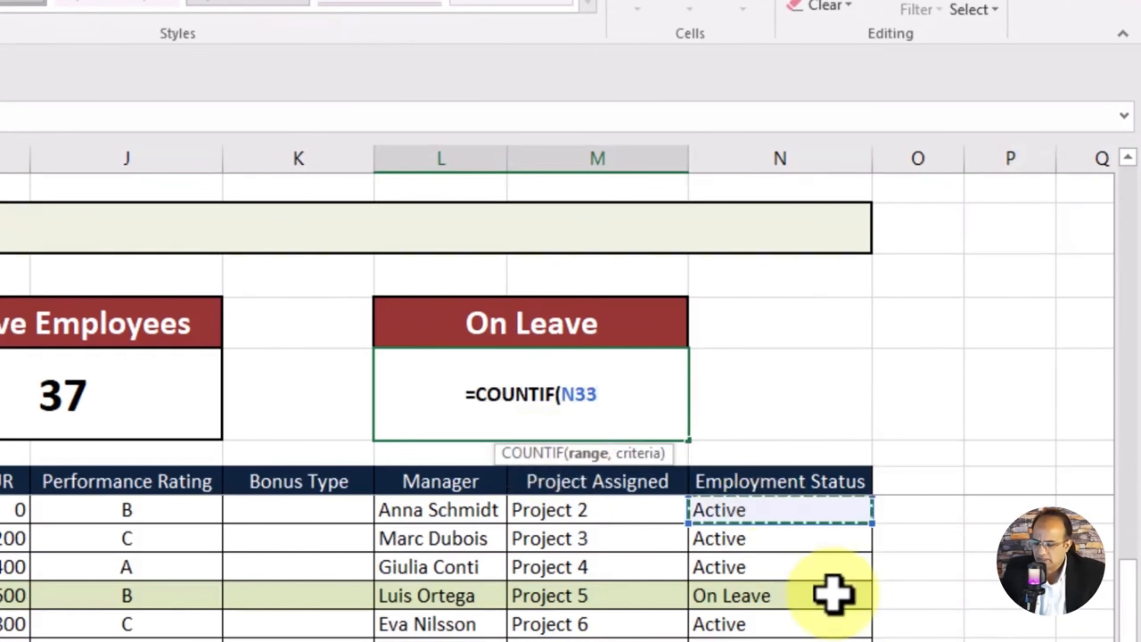
key(ctrl+shift+Down)
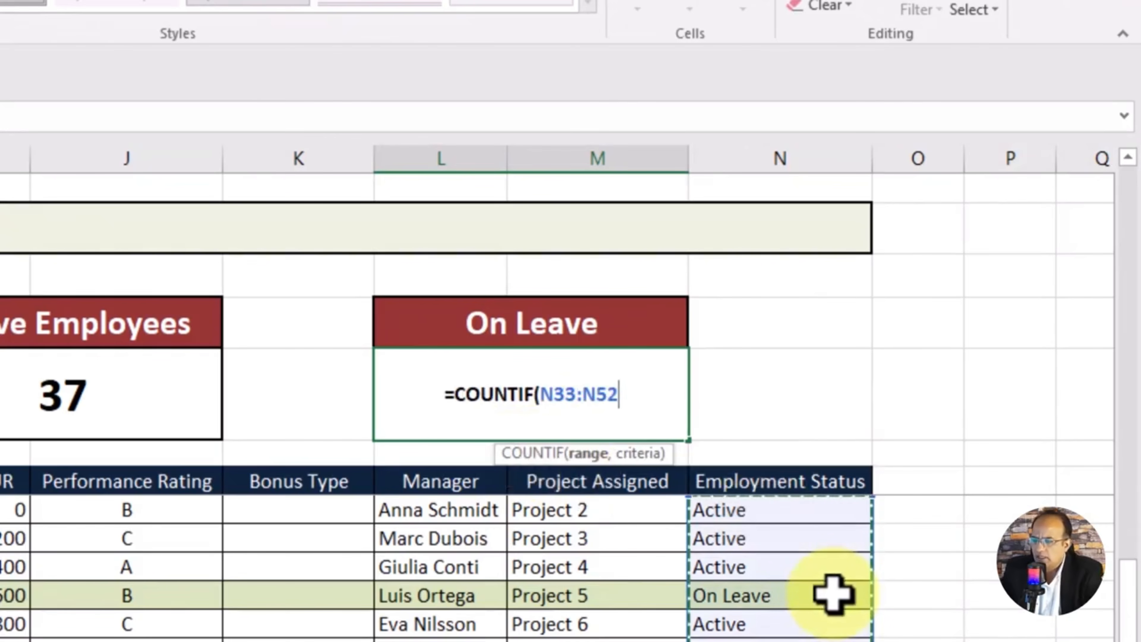
text(,")
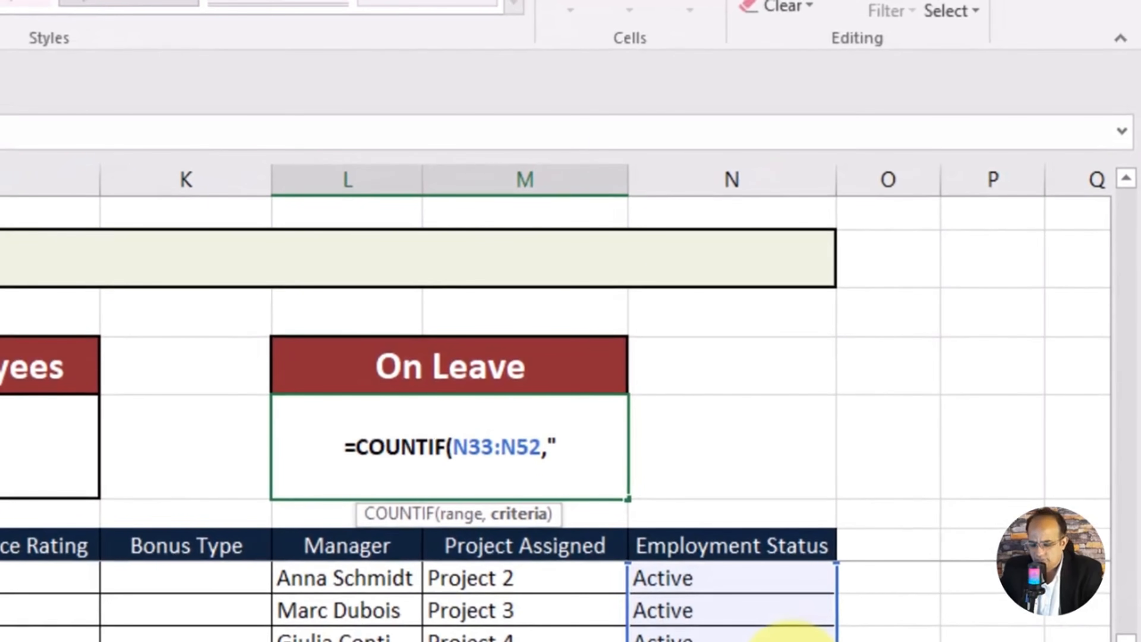
text(On Lea)
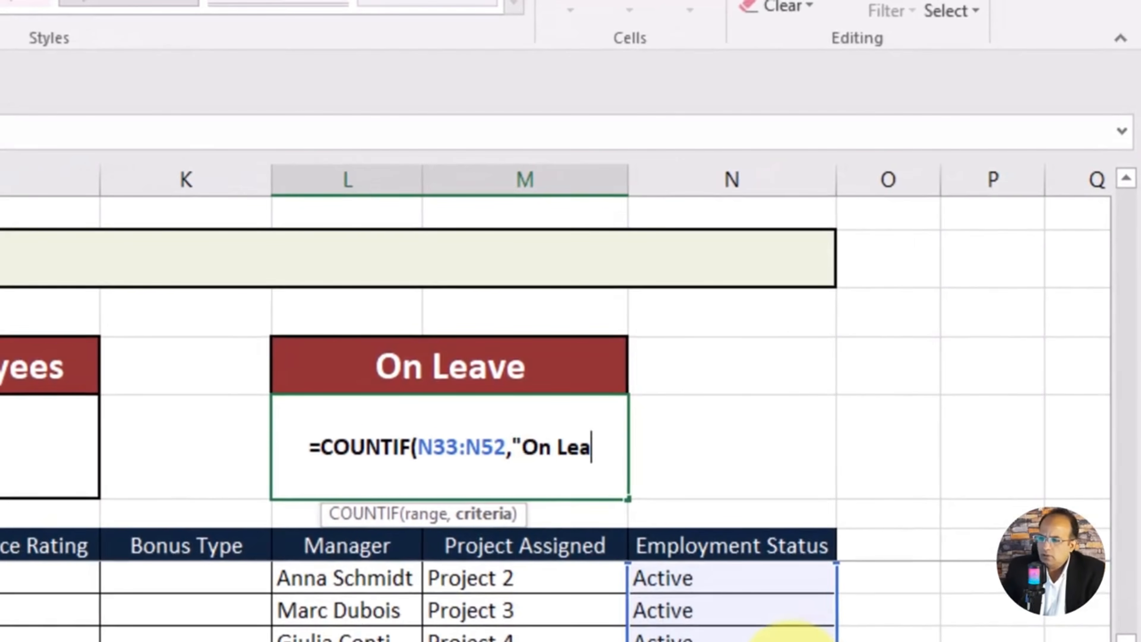
text(ve")
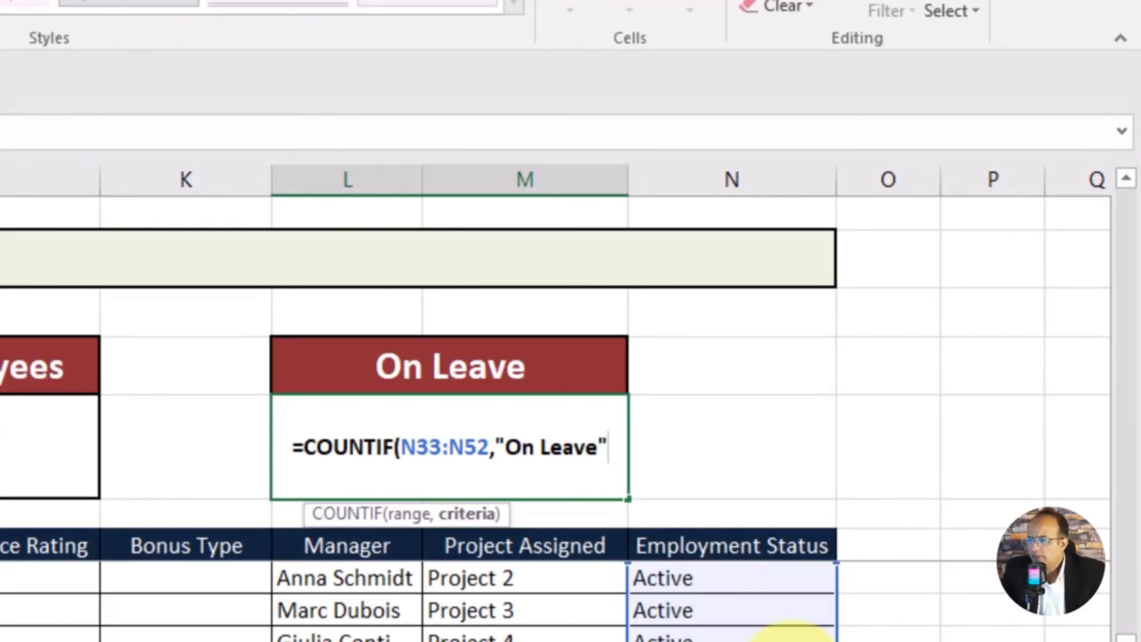
text())
key(Return)
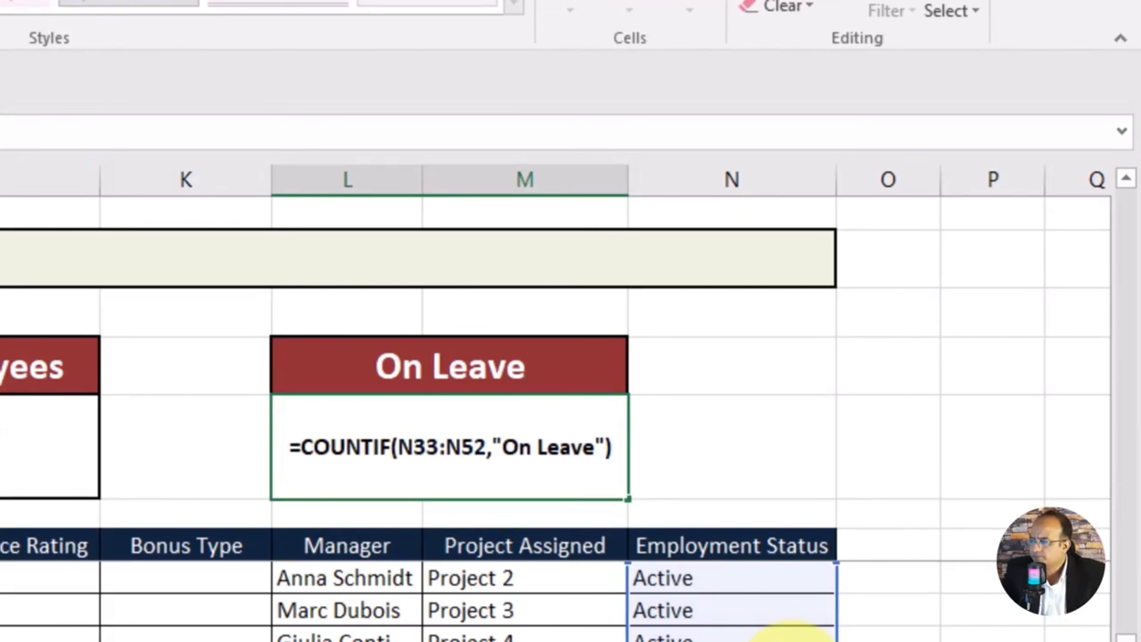
Step: Increase the font size of the On Leave count to 26 to match the Active Employees box
click(4, 454)
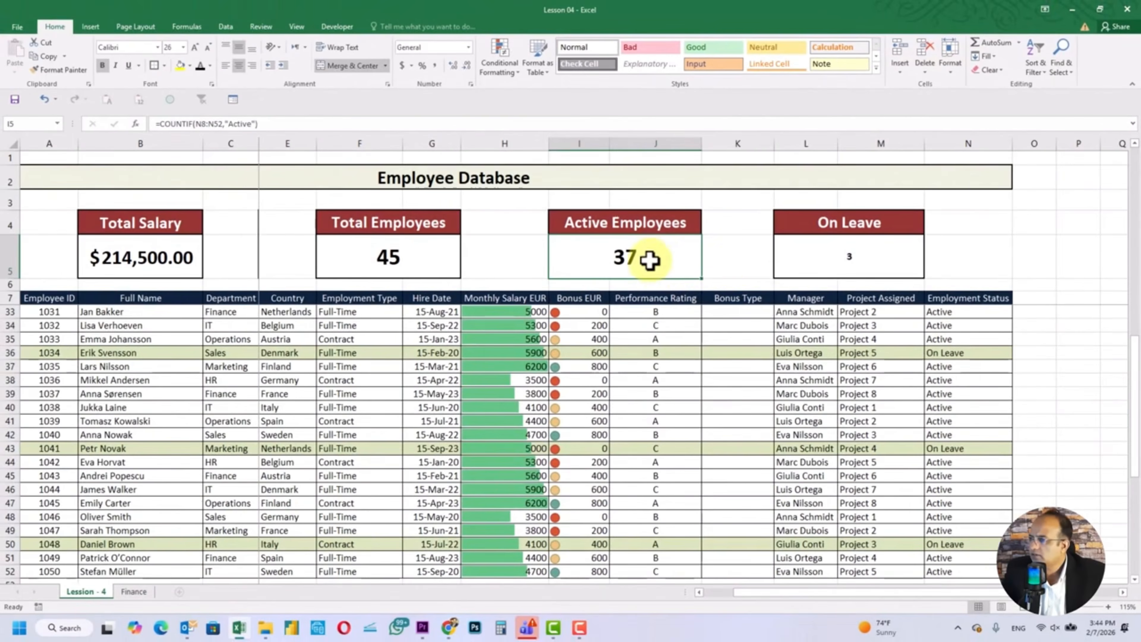
click(828, 250)
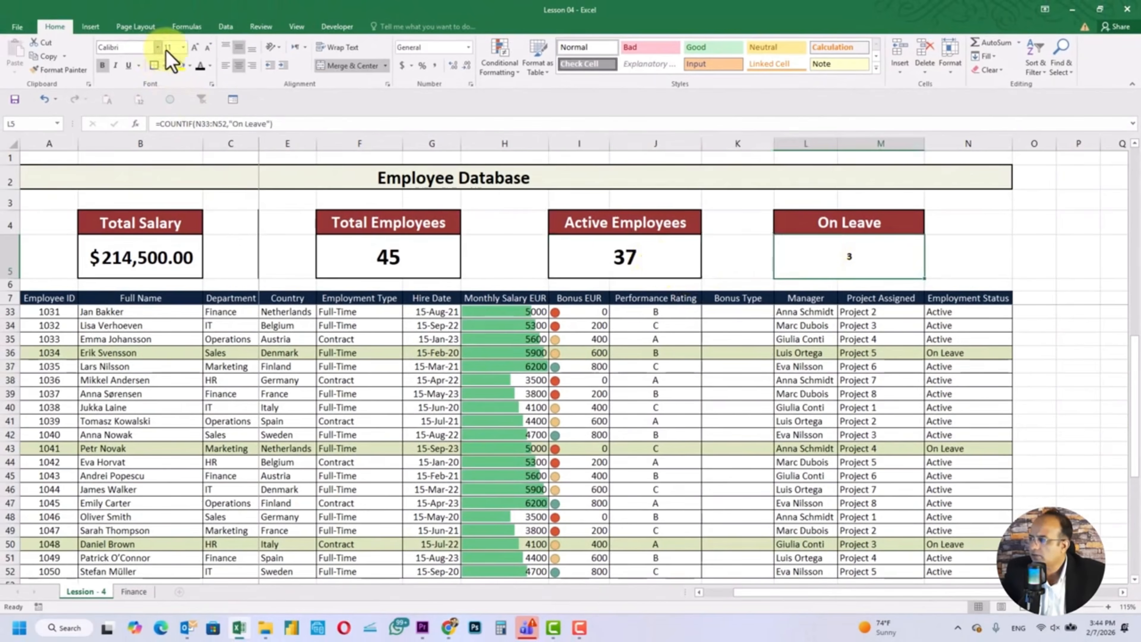
click(195, 48)
click(195, 47)
click(195, 48)
click(195, 47)
click(195, 47)
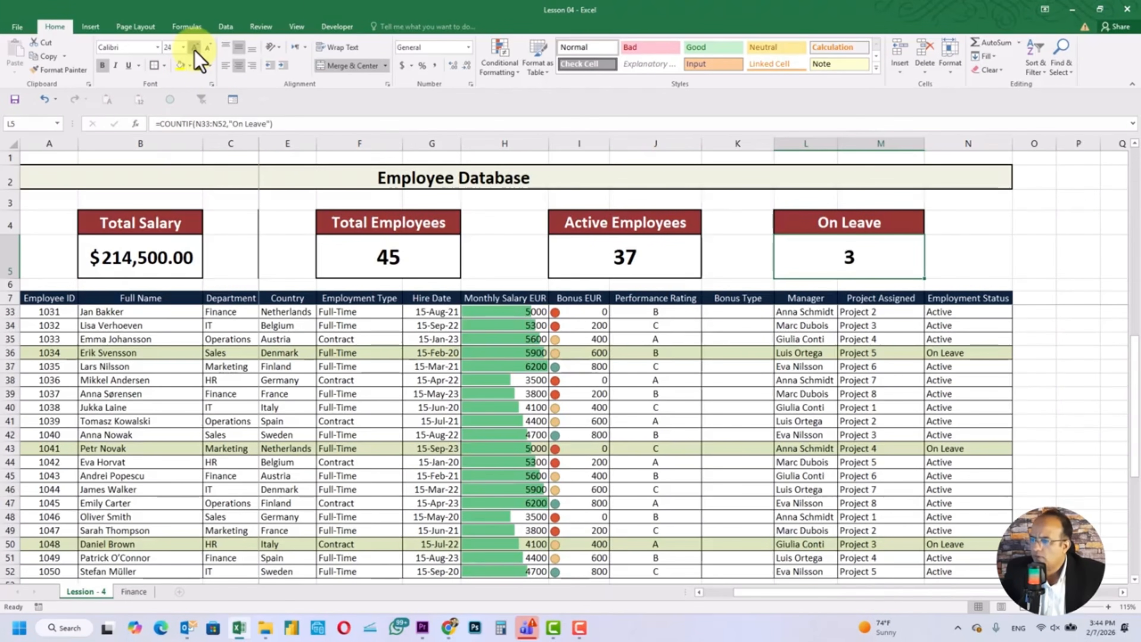
click(194, 47)
click(194, 47)
click(195, 48)
Step: Look through the employee records and examine the On Leave entries in the Employment Status column
scroll(1054, 349, up, 8)
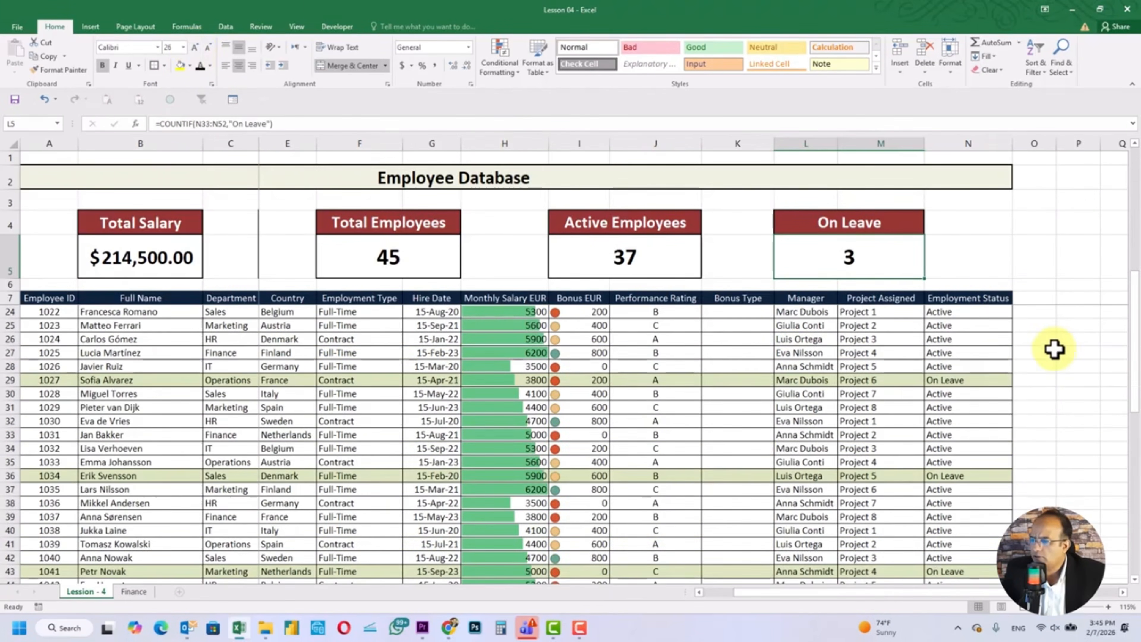
scroll(1053, 350, down, 13)
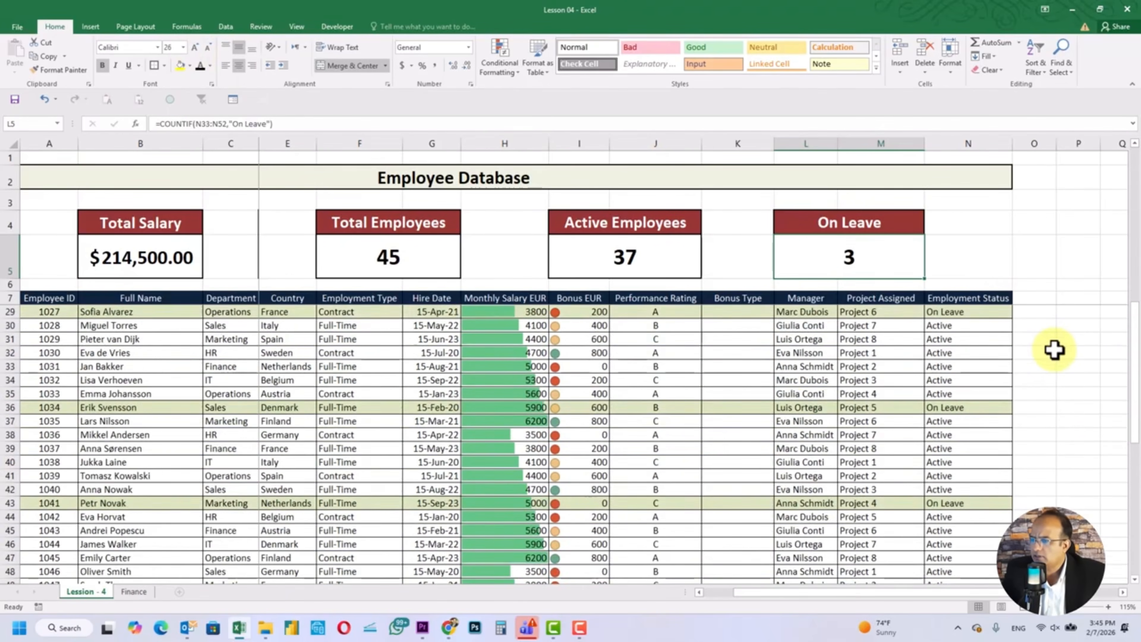
scroll(1053, 349, up, 1)
scroll(1054, 350, up, 12)
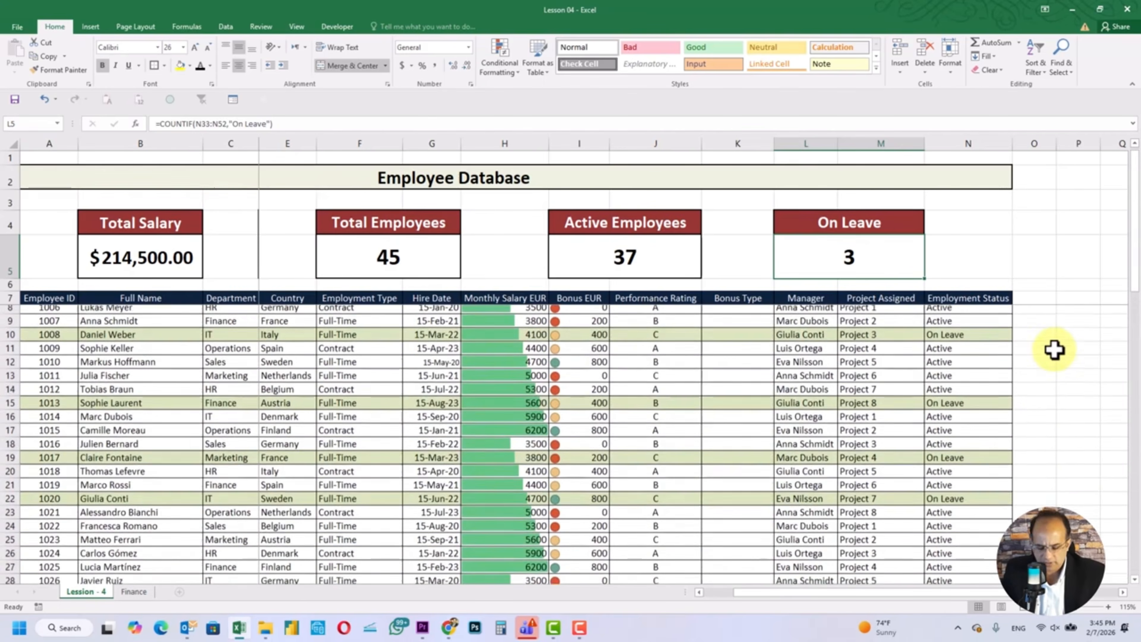
click(955, 313)
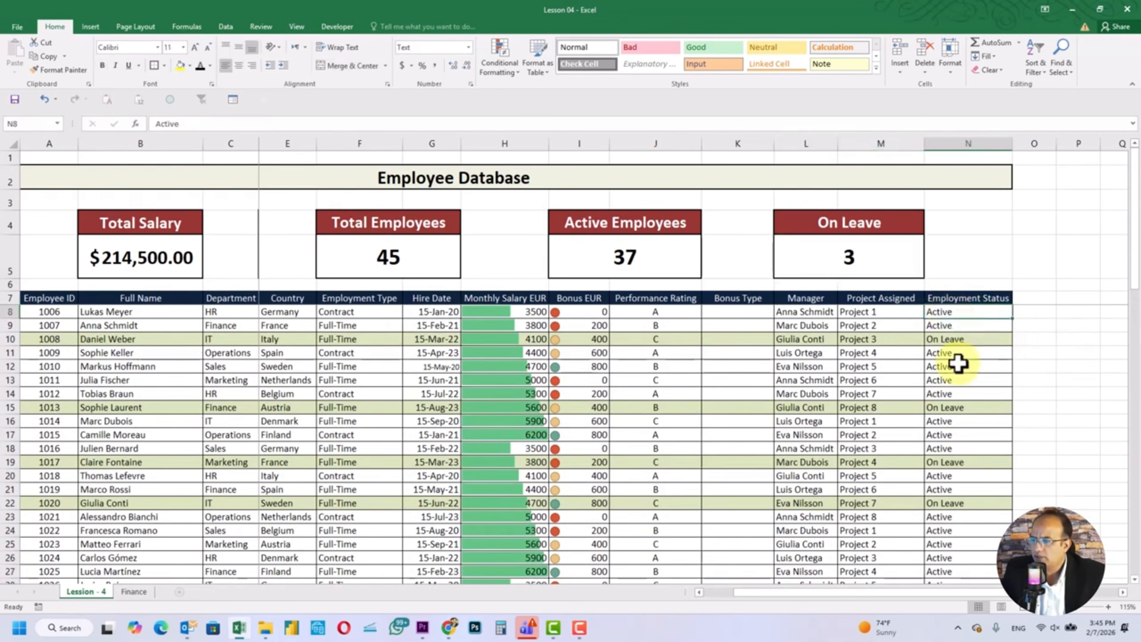
key(Down)
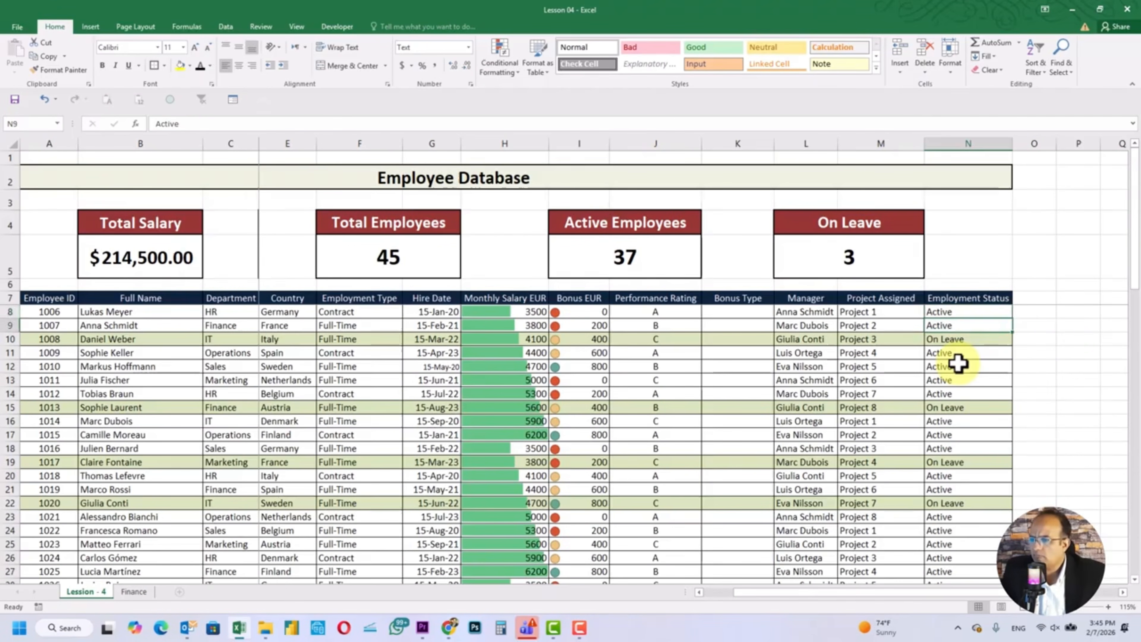
key(Up)
key(Down)
key(Down)
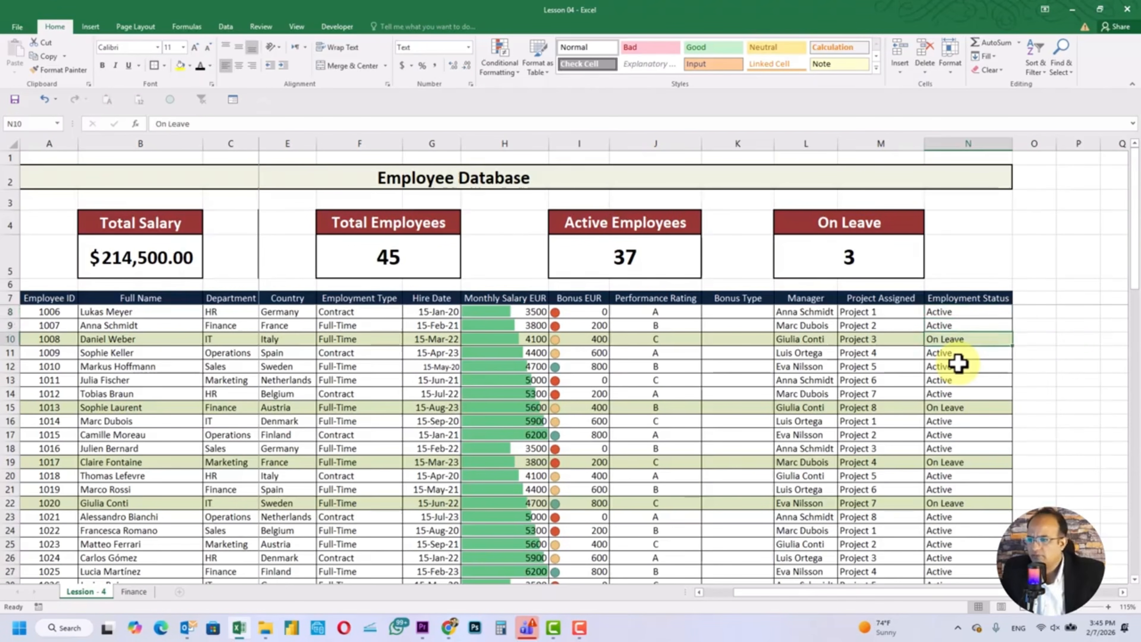
Step: Add filters to the table header row and filter the Employment Status column to On Leave only
click(966, 296)
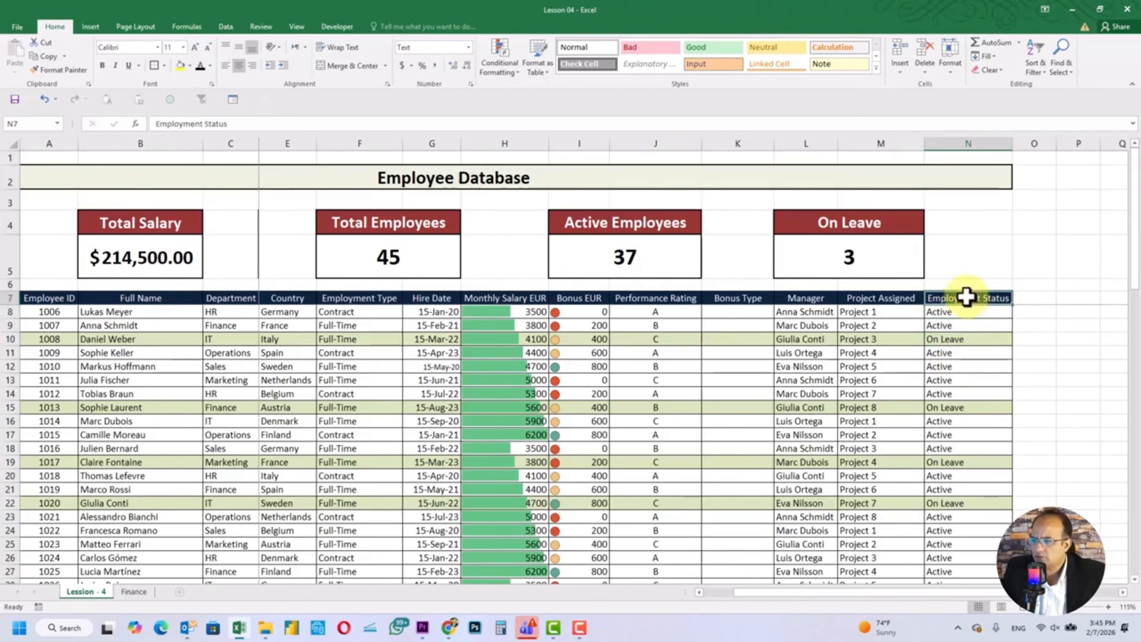
key(ctrl+shift+l)
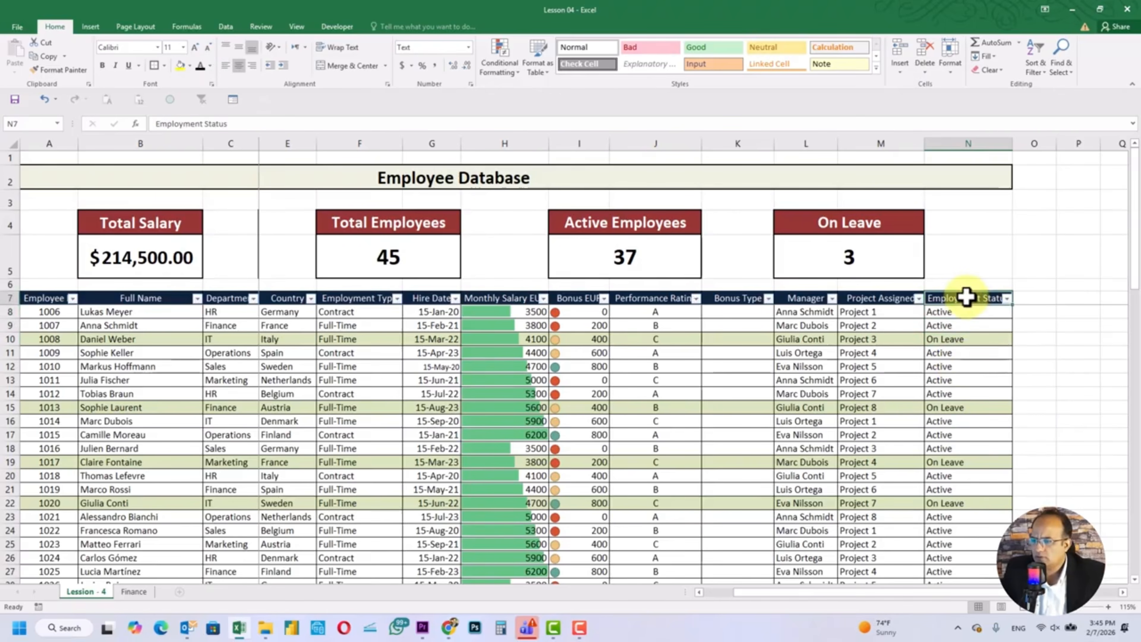
click(1007, 298)
click(1014, 414)
click(1014, 433)
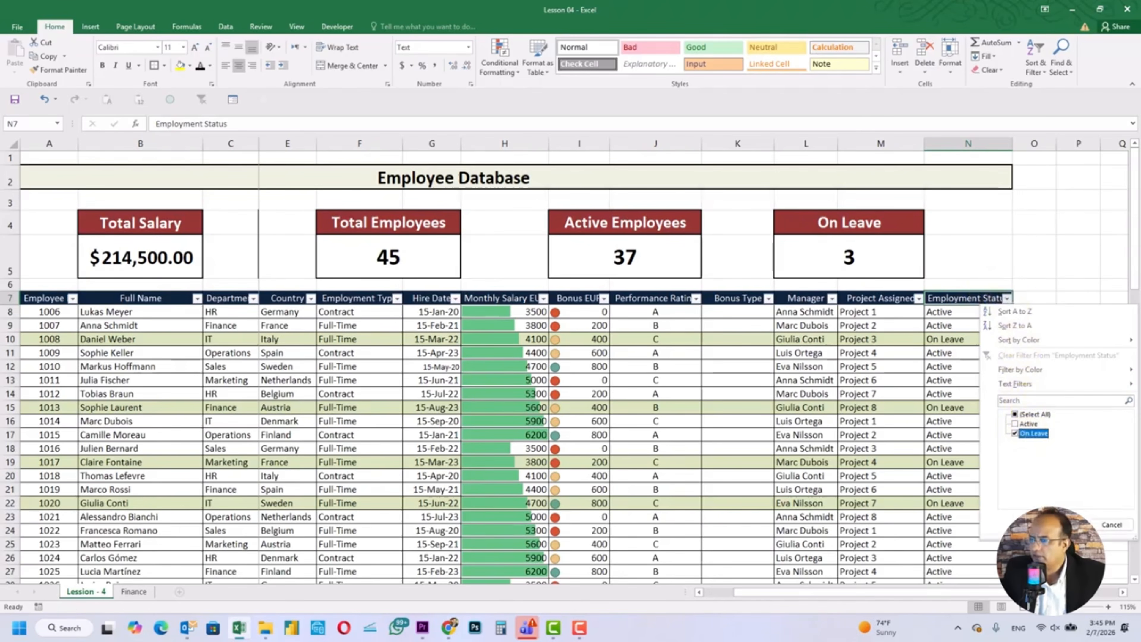
key(Return)
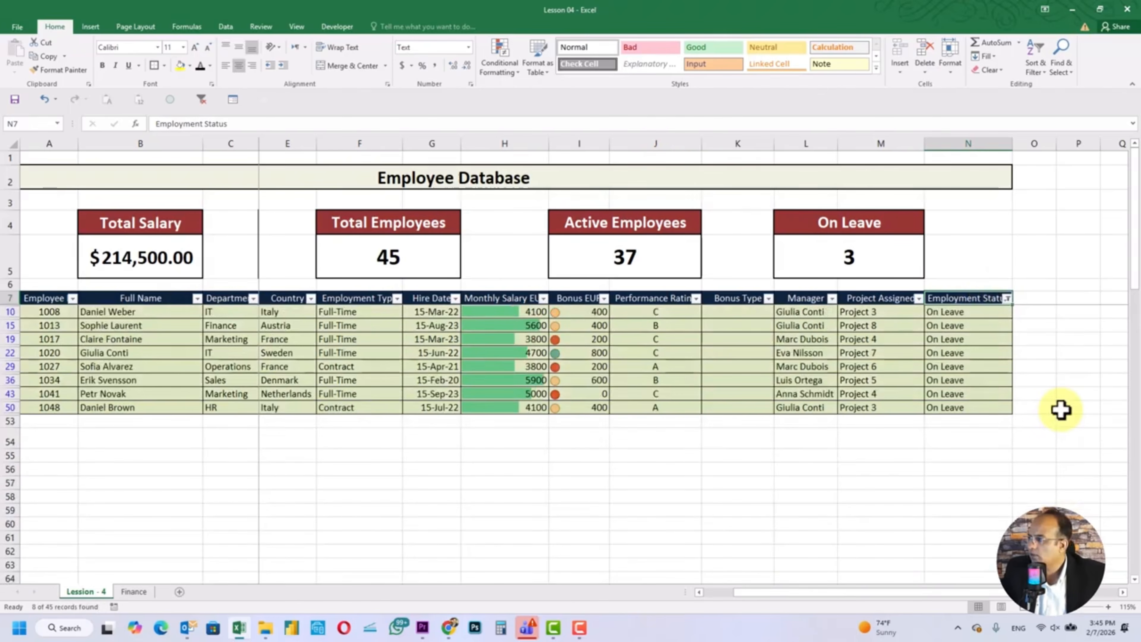
Step: Try to copy the On Leave text from N10 and paste it over the other filtered status cells in N15:N50
click(980, 315)
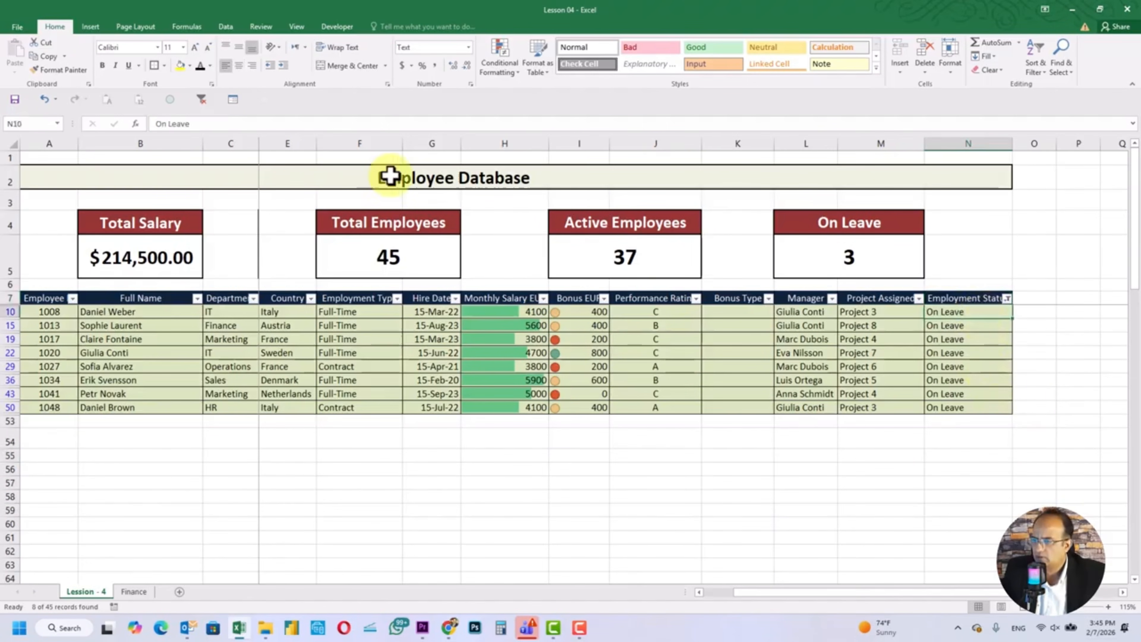
drag(198, 122, 64, 118)
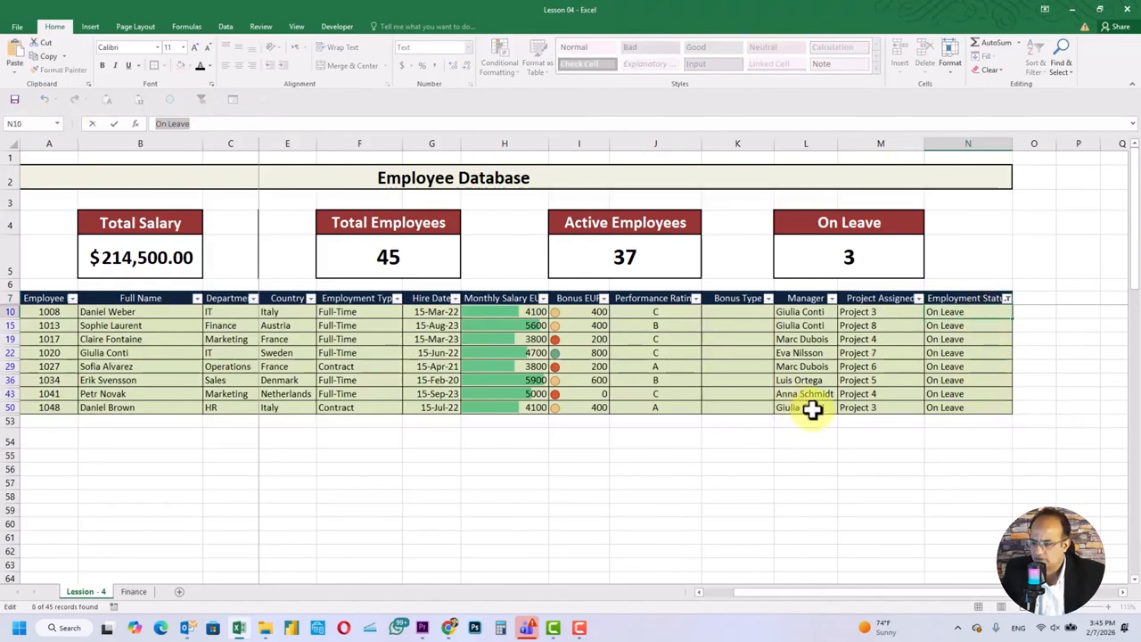
click(1096, 423)
click(971, 329)
key(shift+Down)
key(shift+Down)
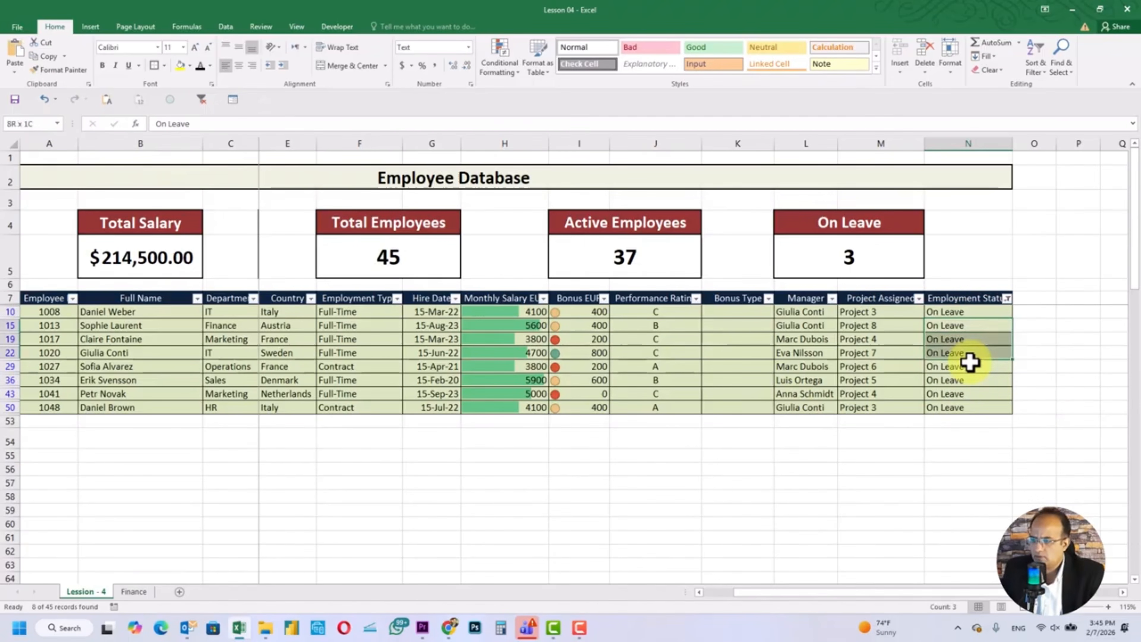
key(shift+Down)
key(shift+Down)
key(shift+Down)
key(shift+Down)
key(ctrl+c)
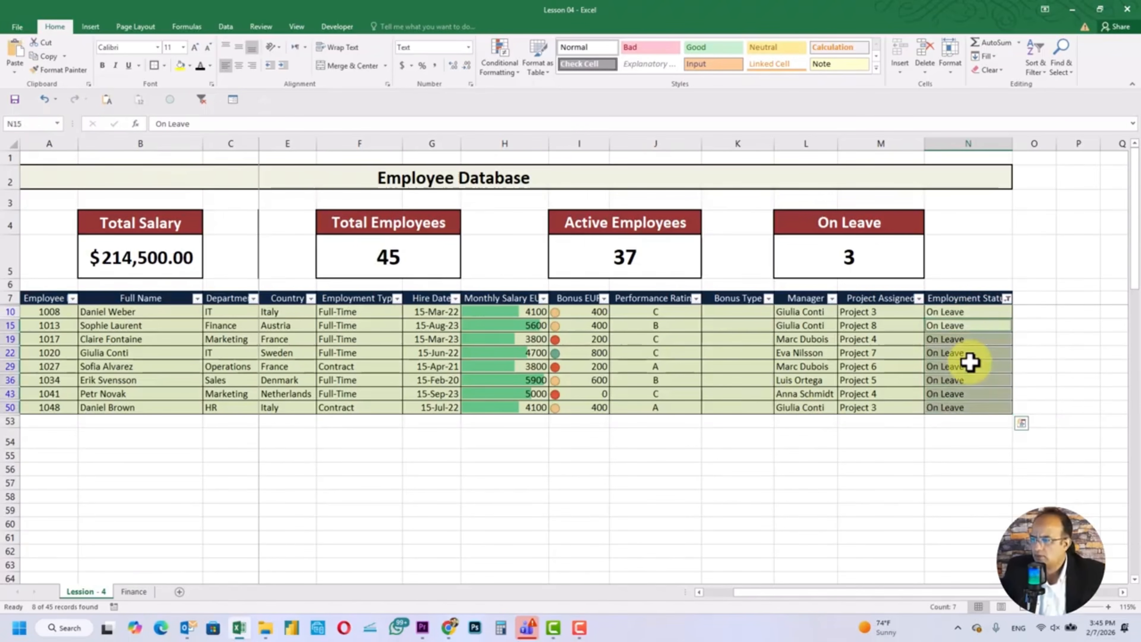
key(ctrl+v)
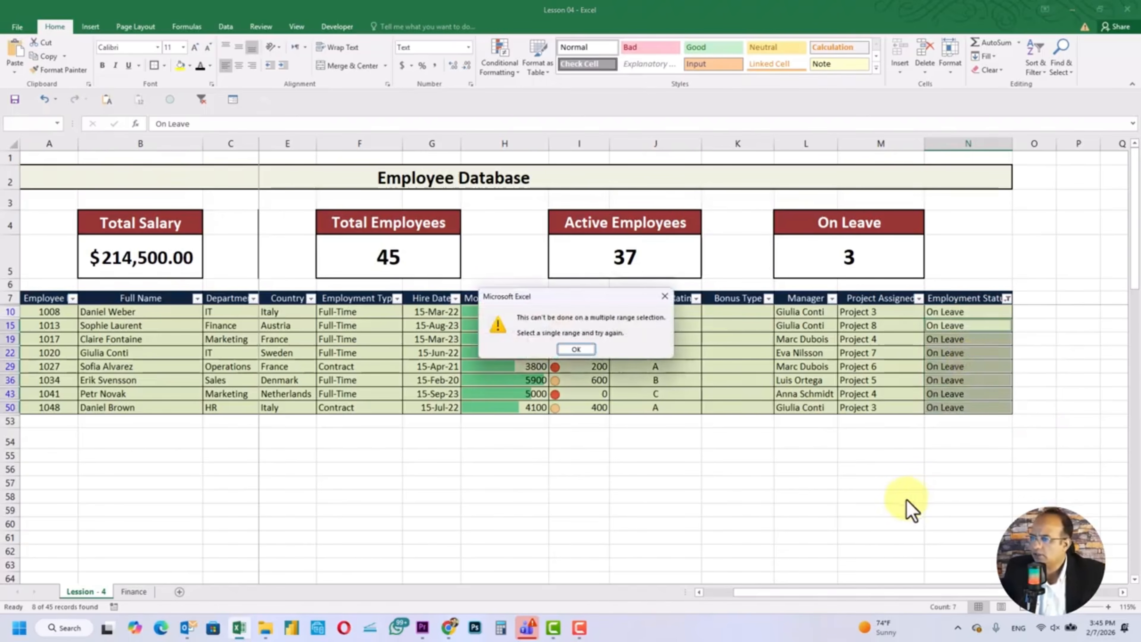
key(Return)
click(1029, 366)
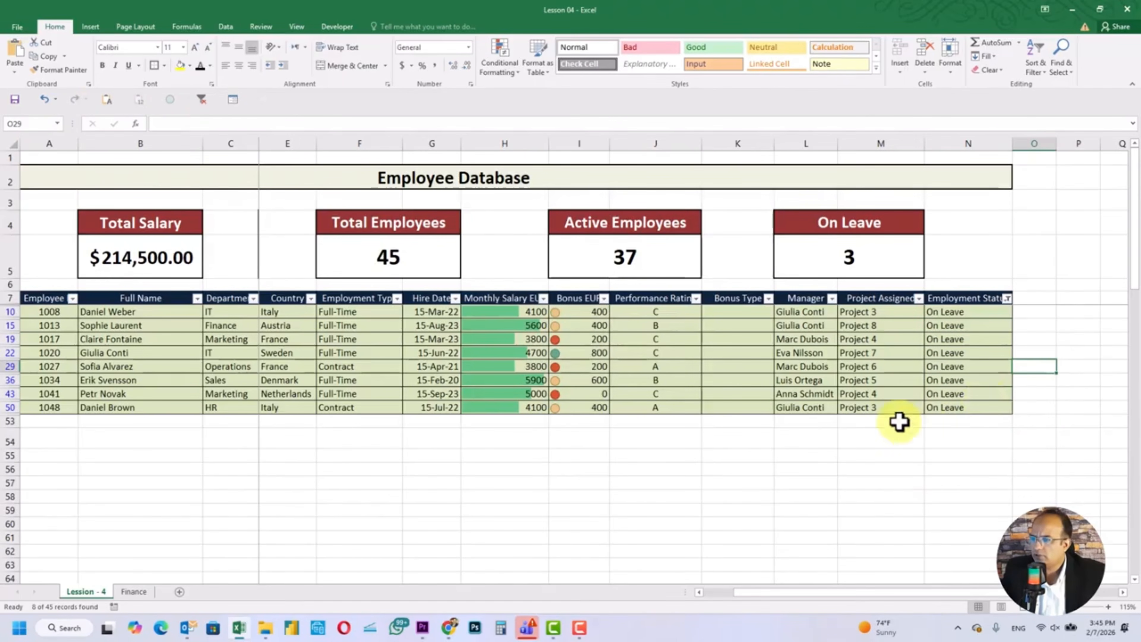
Step: Clear the Employment Status filter and check the COUNTIF formula in the On Leave box
click(201, 100)
click(961, 312)
click(851, 258)
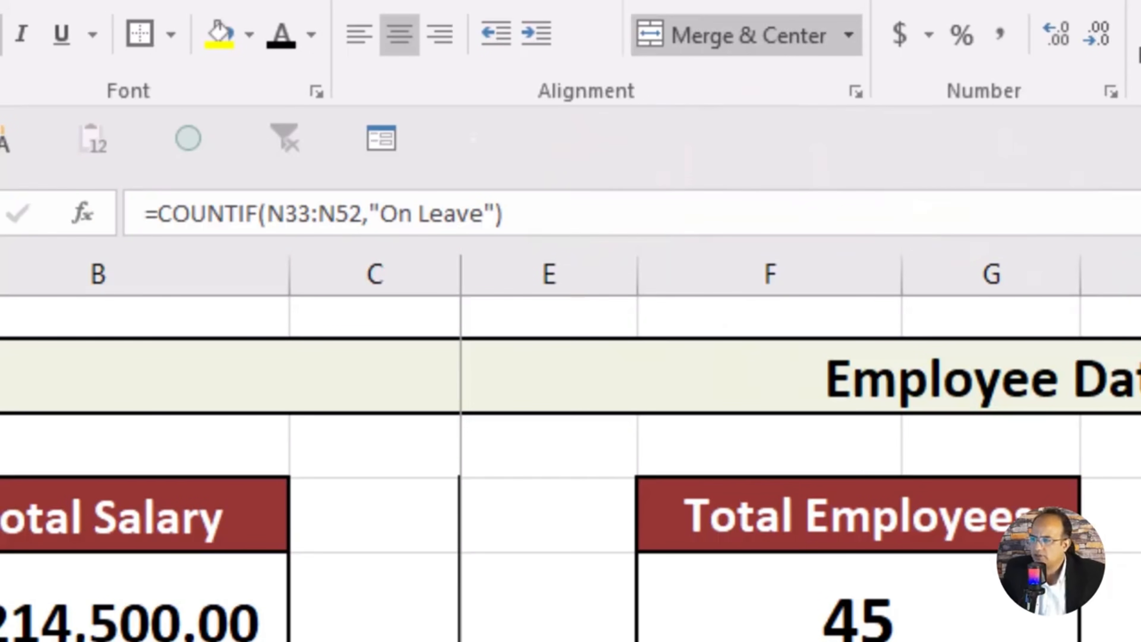
key(Up)
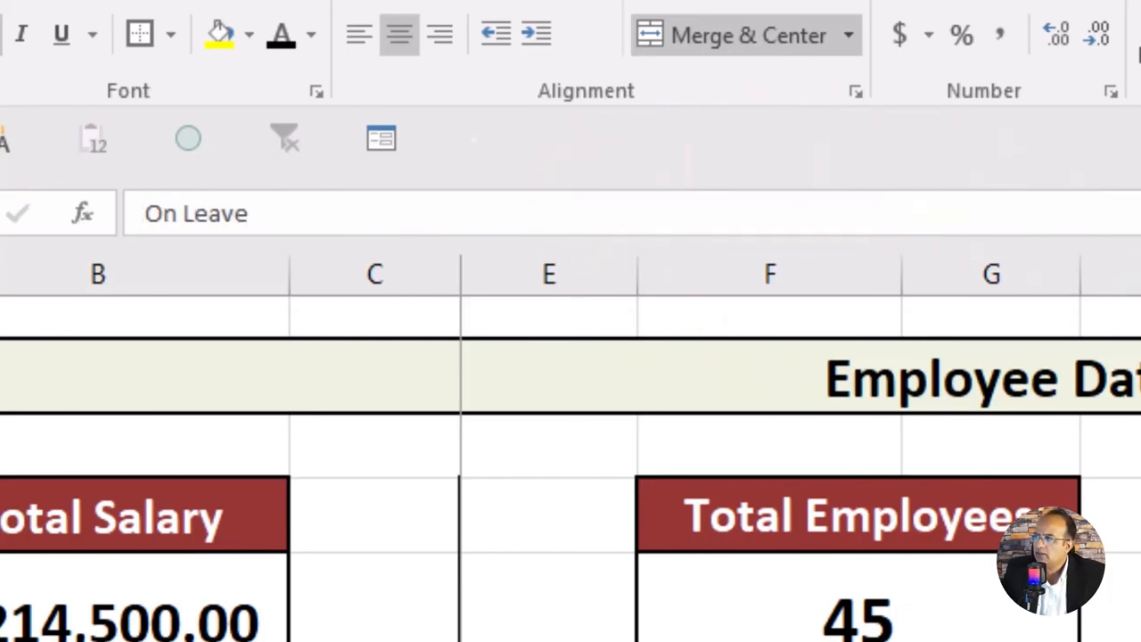
key(Down)
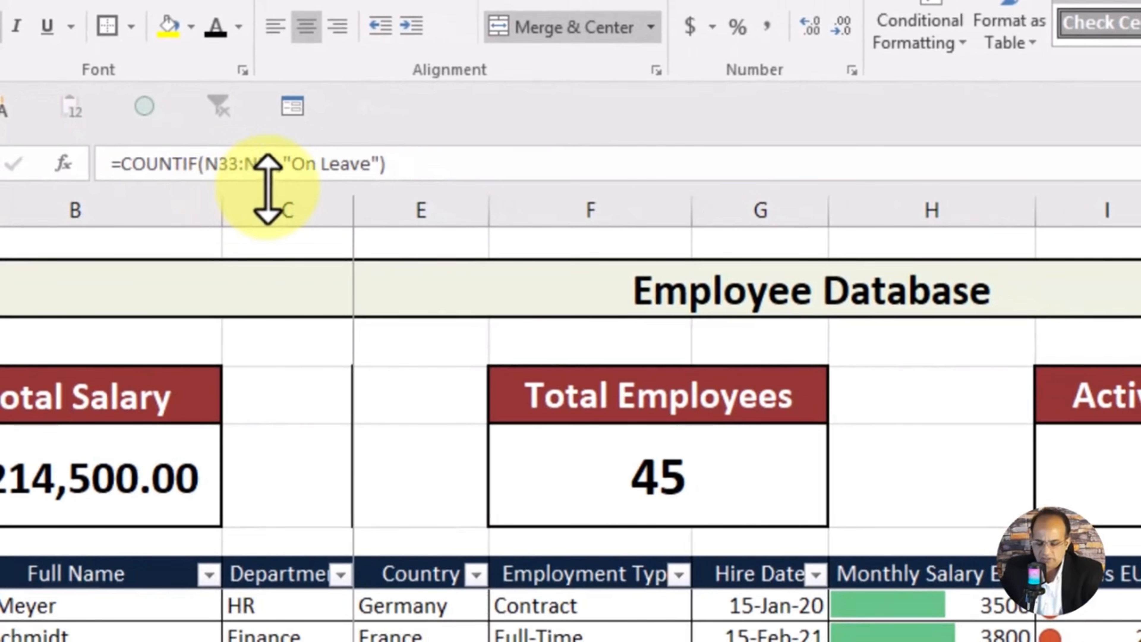
Step: Correct the COUNTIF formula in the On Leave box so that its range is N8:N52
click(1136, 605)
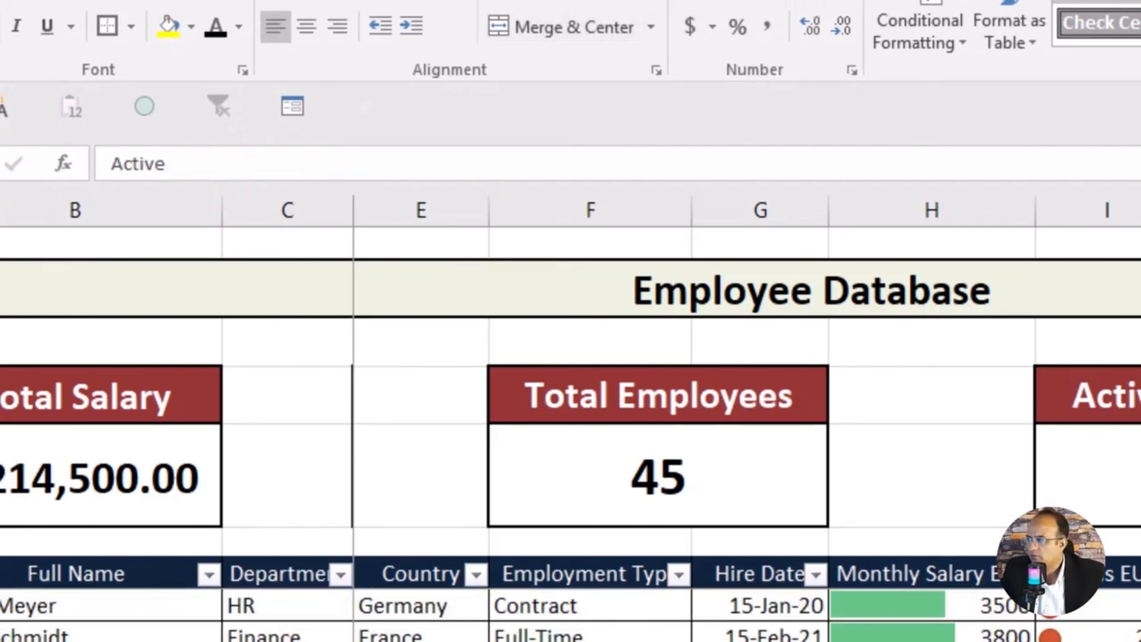
click(1136, 476)
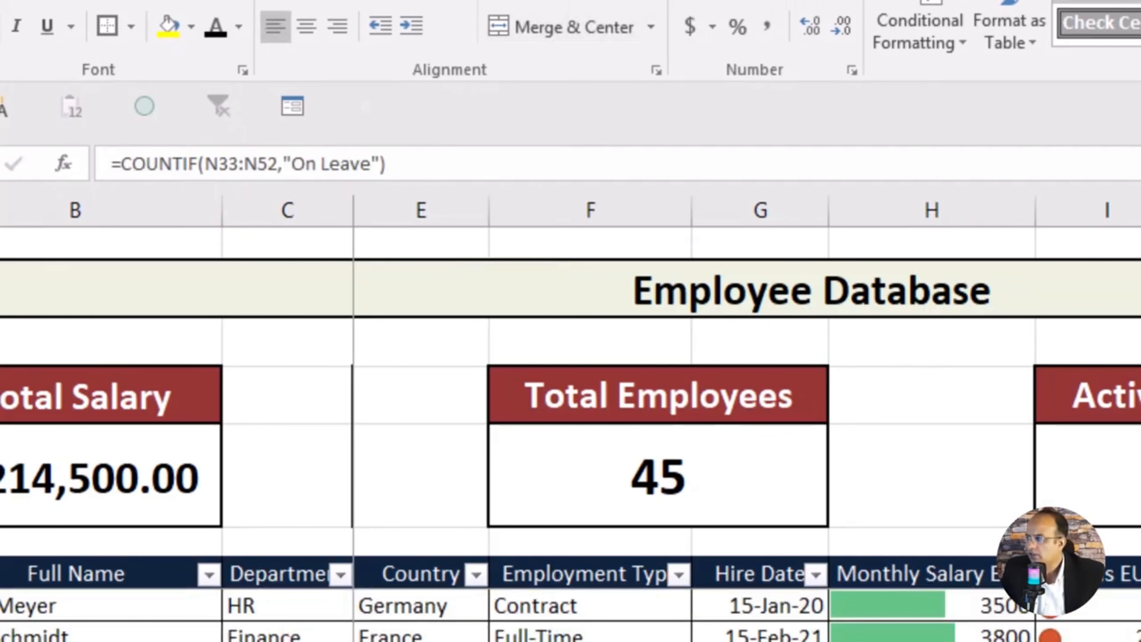
click(242, 164)
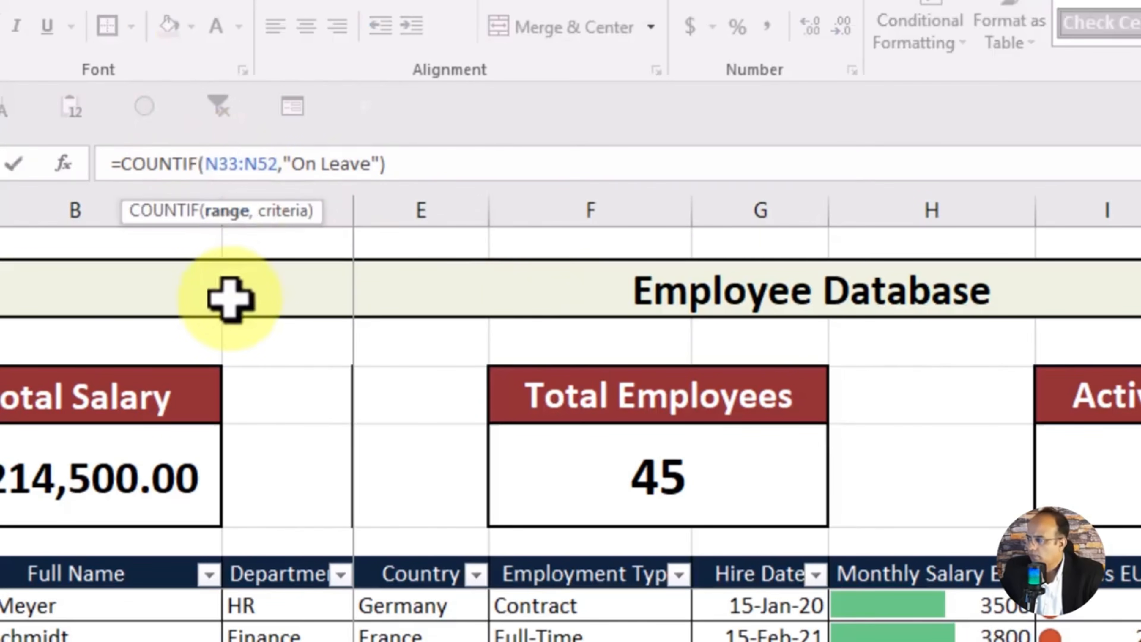
key(BackSpace)
key(BackSpace)
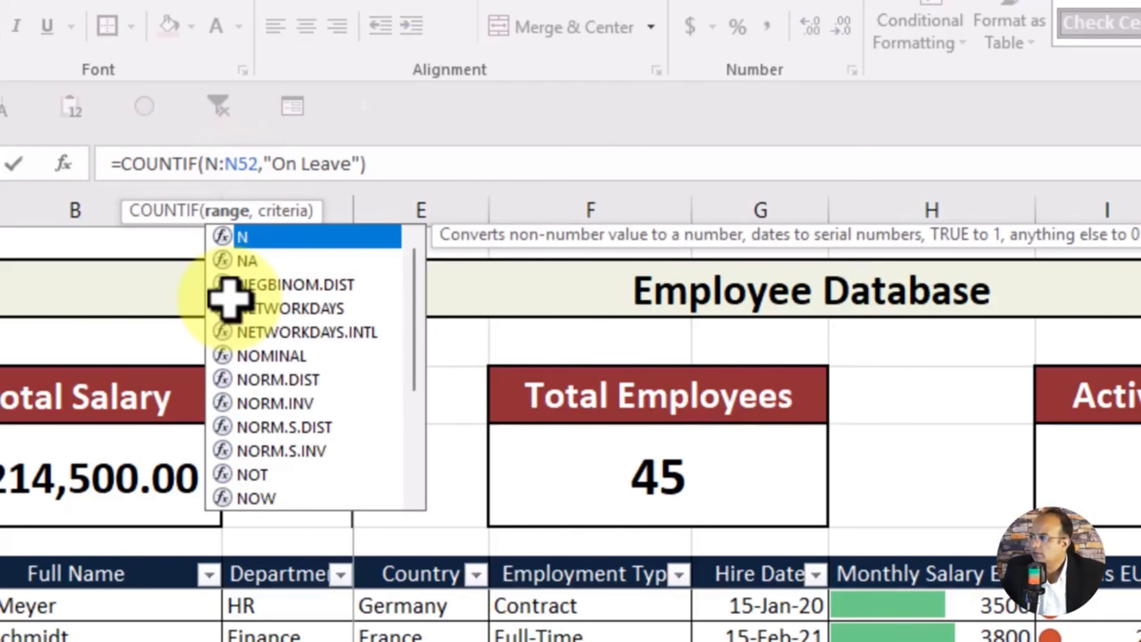
text(8)
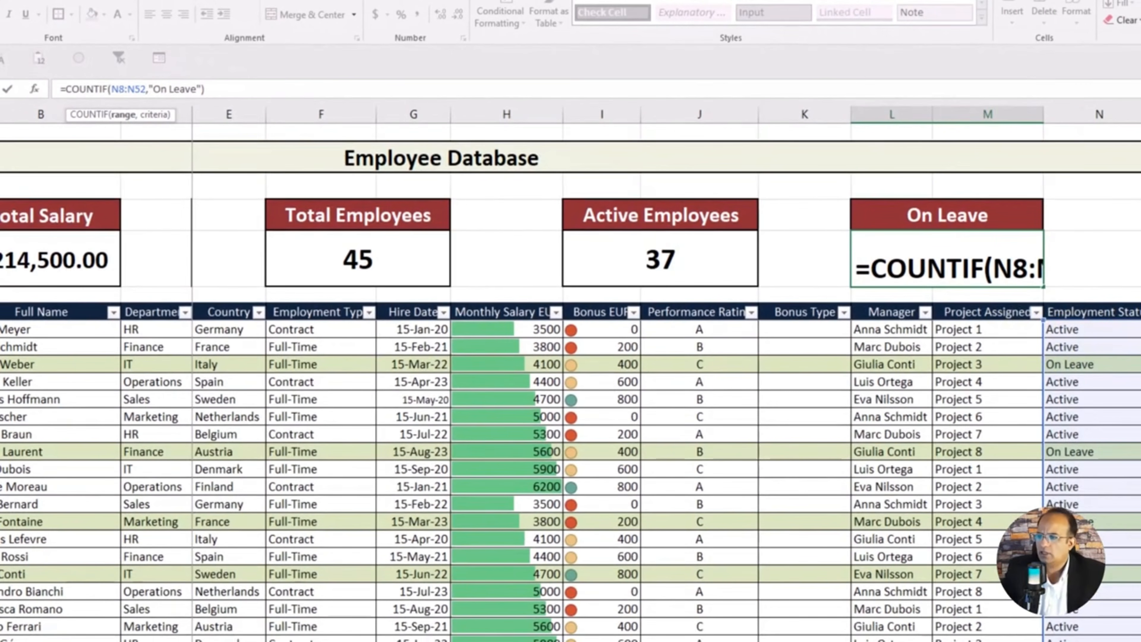
key(Return)
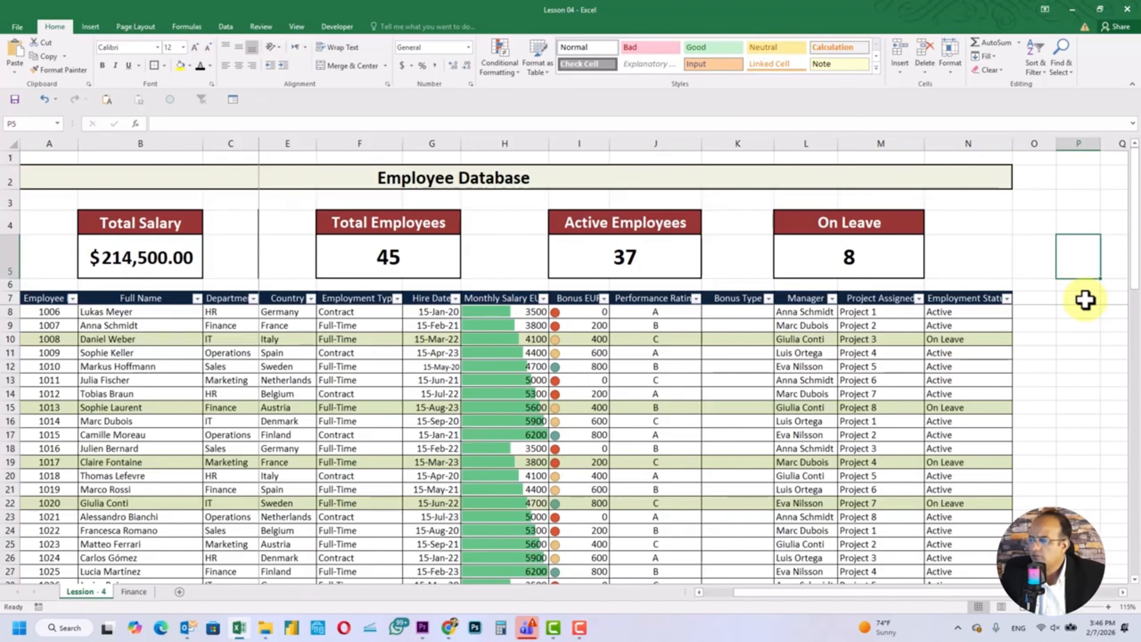
Step: Look through the employee records and examine the distinct amounts in the Bonus EUR column's filter list
scroll(1085, 299, down, 5)
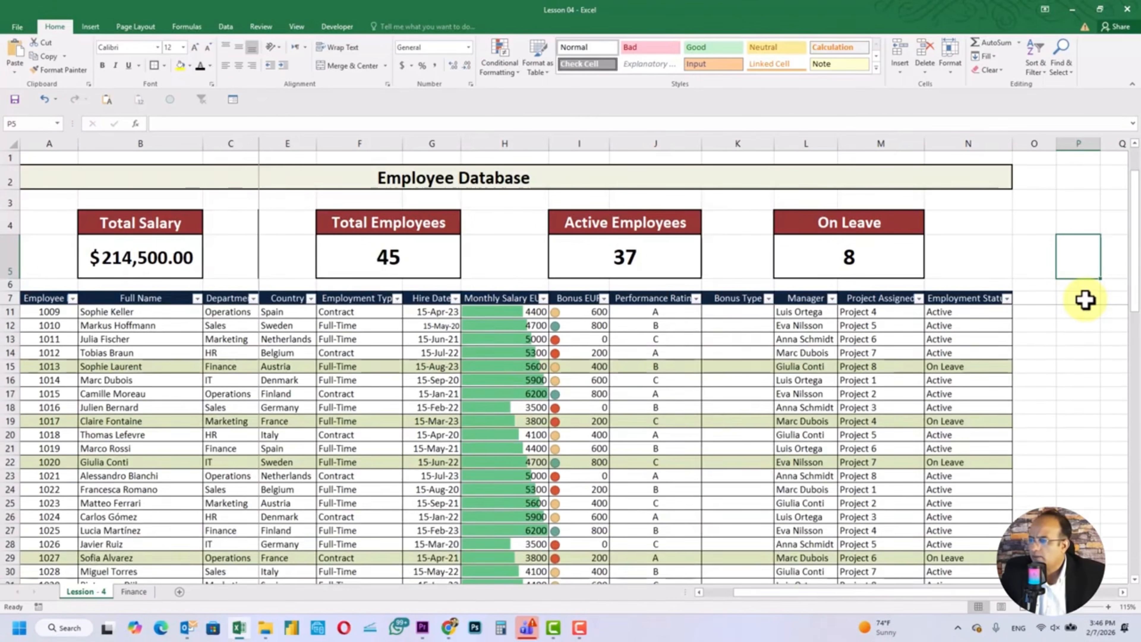
scroll(1047, 503, down, 7)
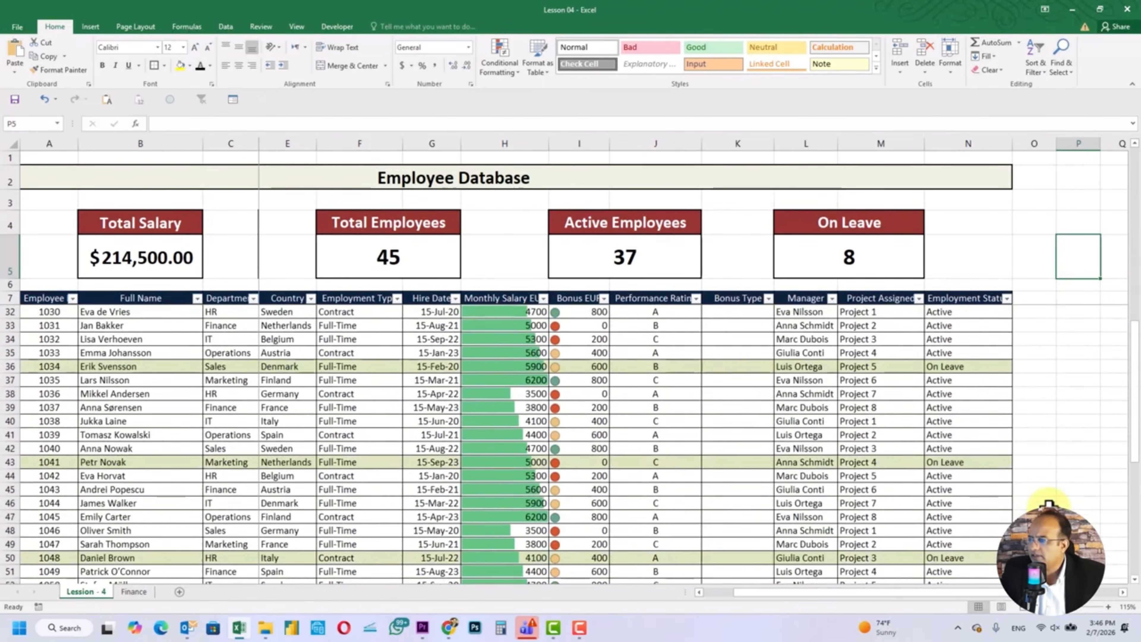
scroll(1049, 503, up, 6)
scroll(1049, 503, up, 6)
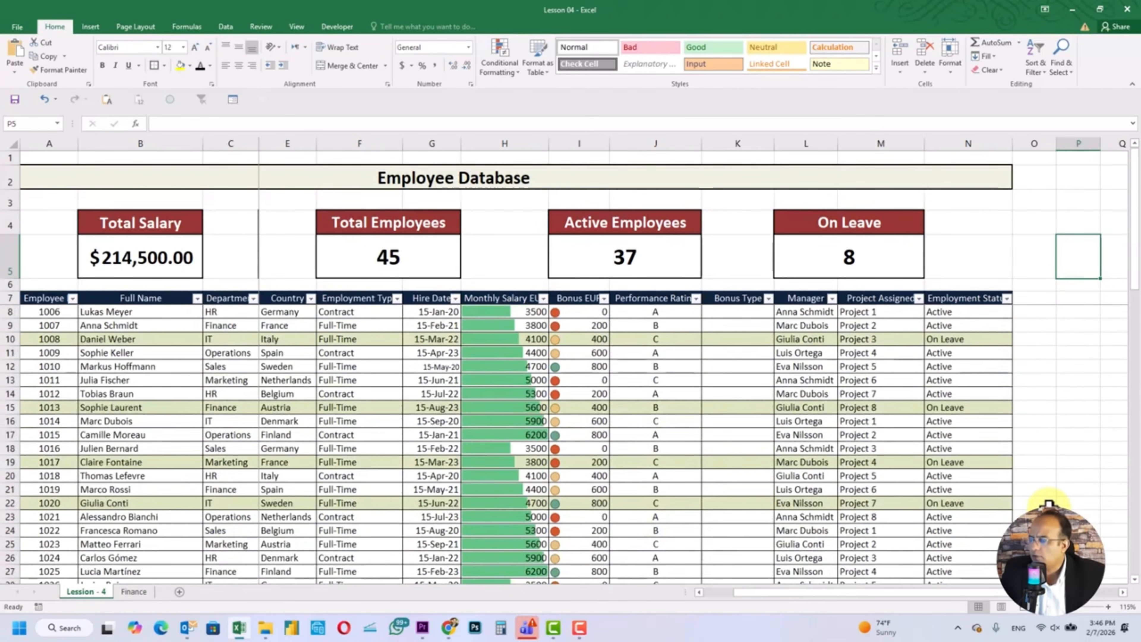
double_click(609, 143)
click(1111, 371)
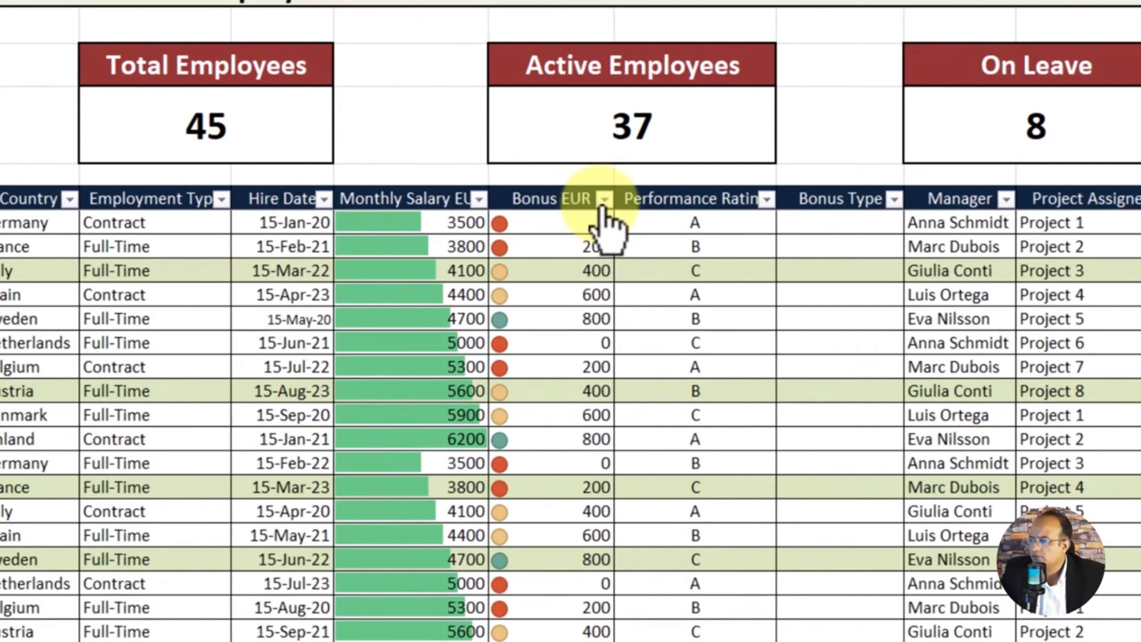
click(614, 298)
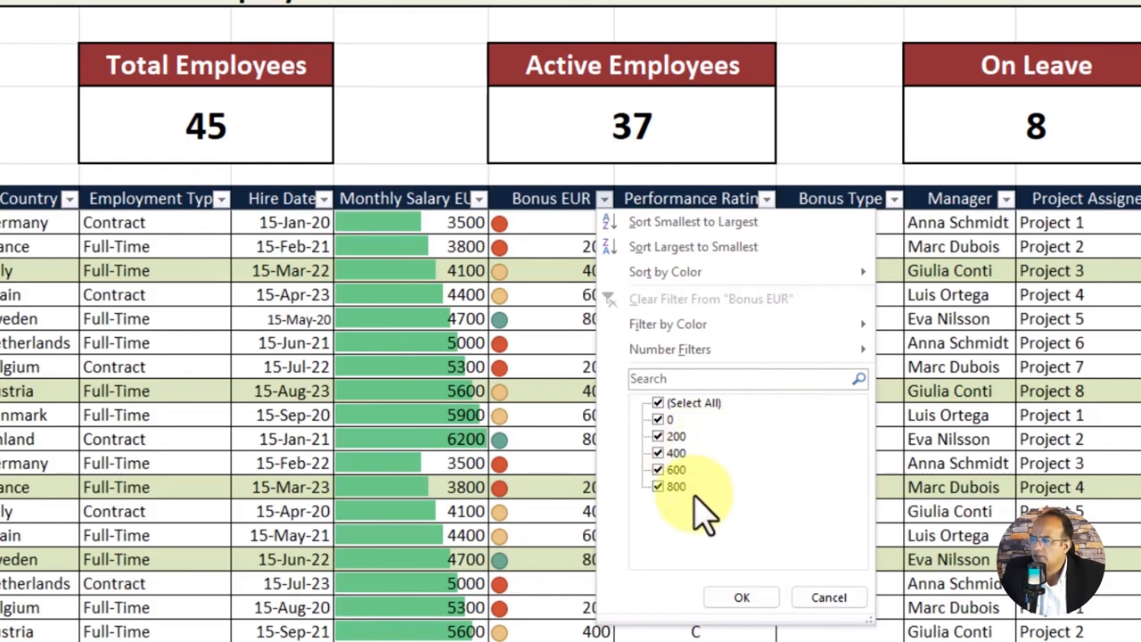
click(984, 422)
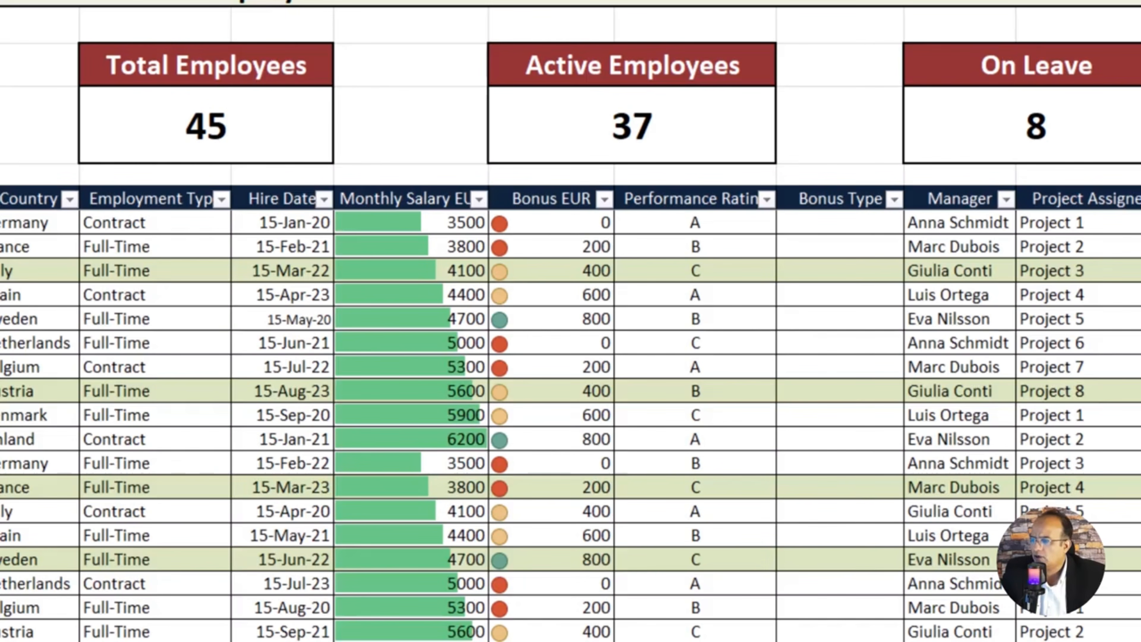
scroll(571, 425, down, 10)
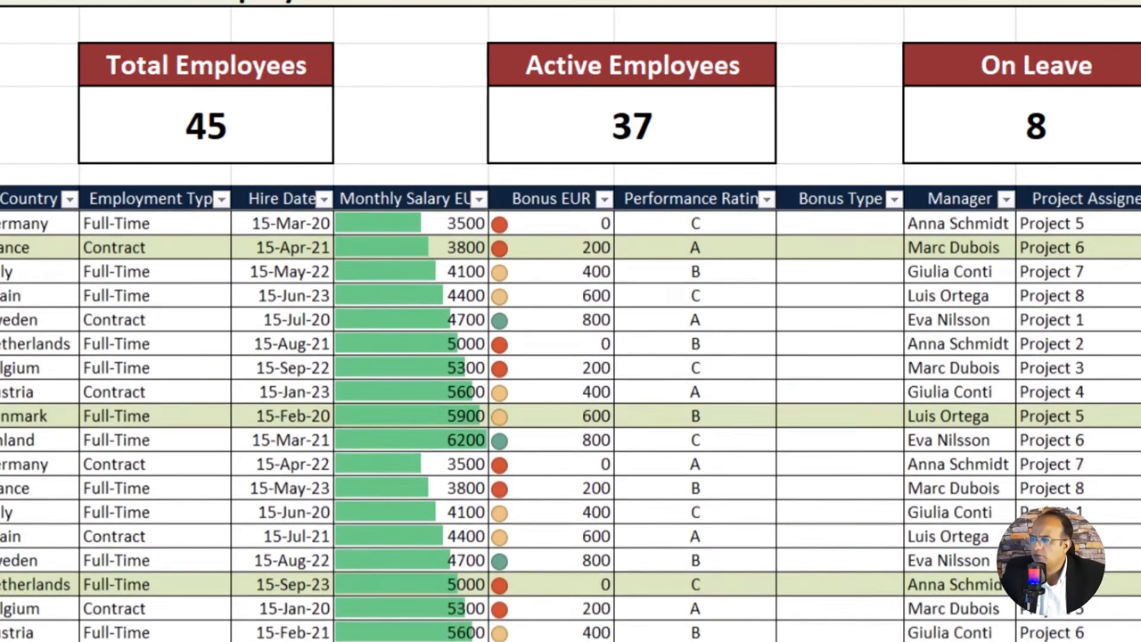
scroll(882, 228, up, 10)
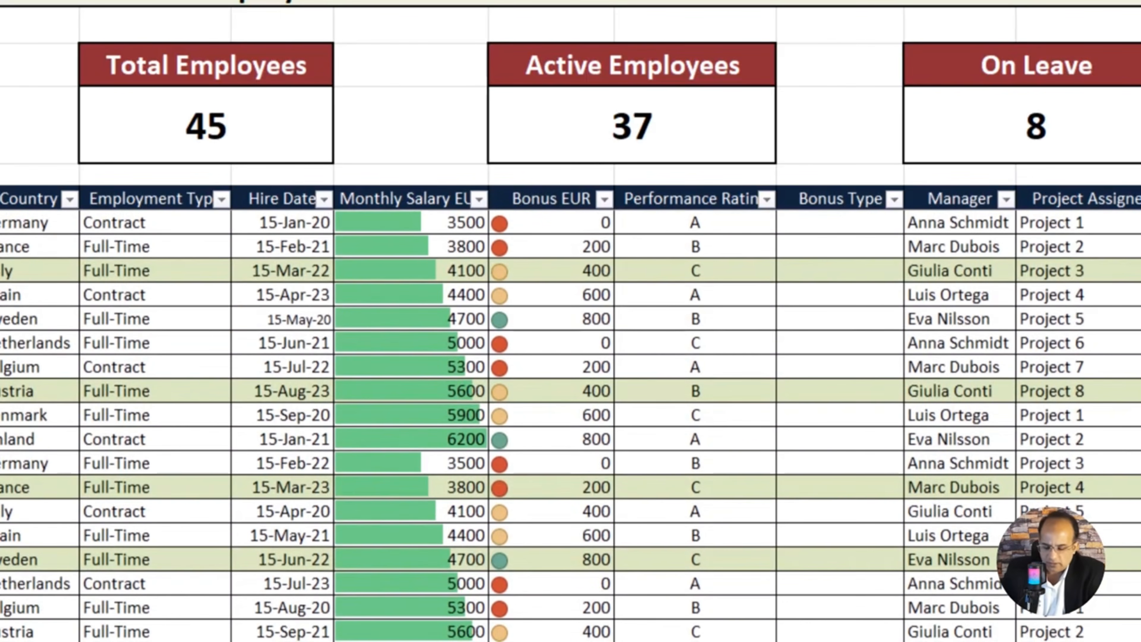
Step: Start an IF formula in the first Bonus Type cell, K8, with the logical test I8>600
click(881, 228)
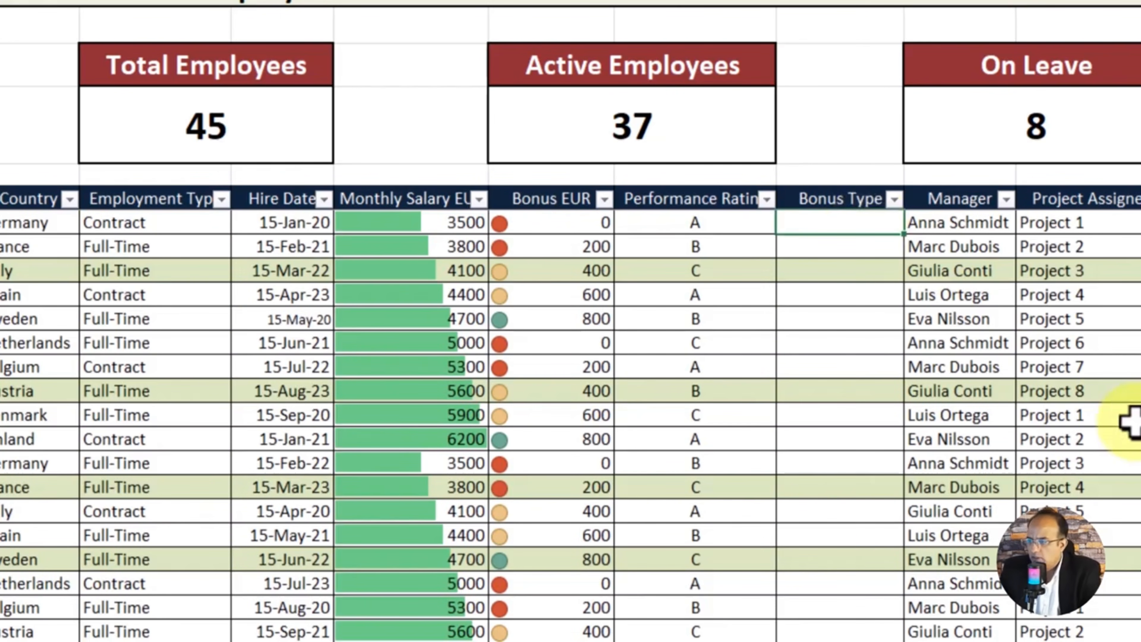
text(=)
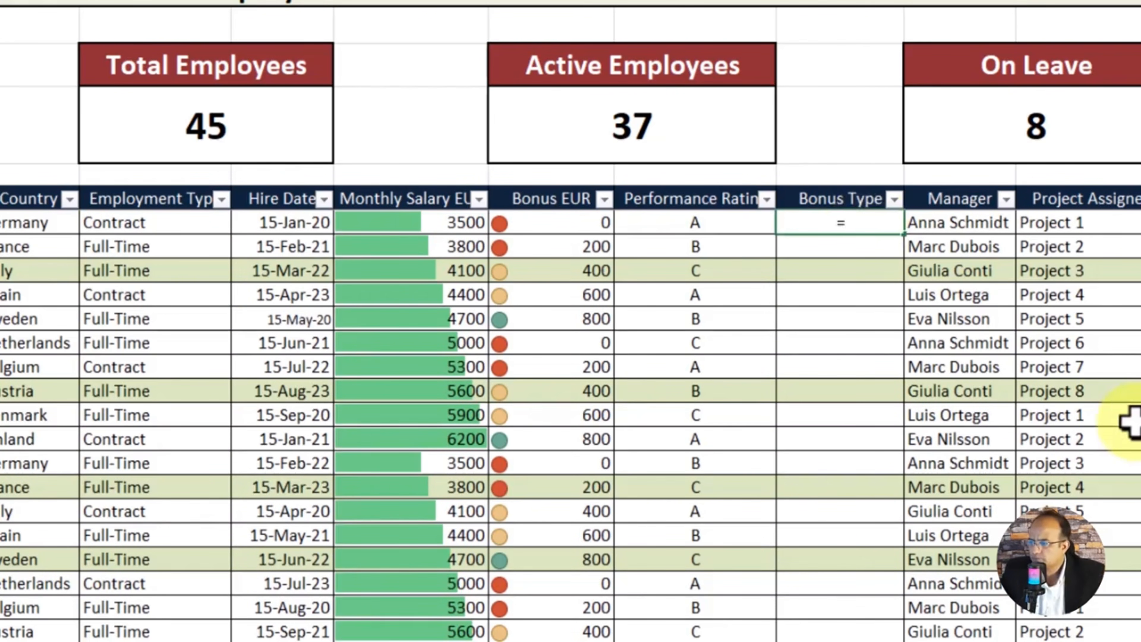
text(if)
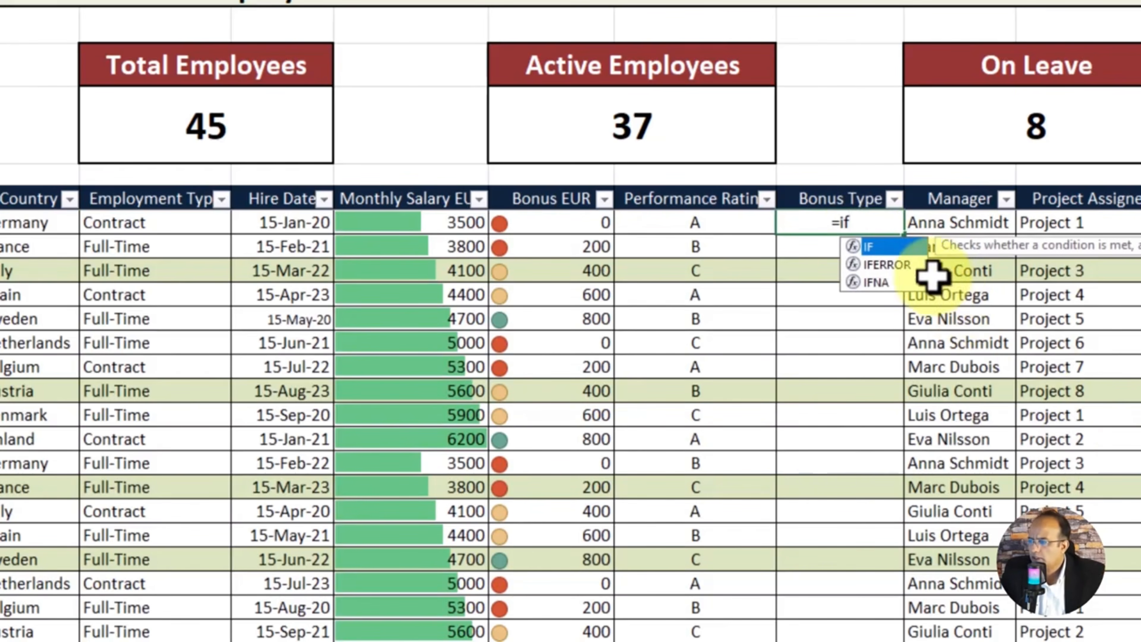
double_click(899, 247)
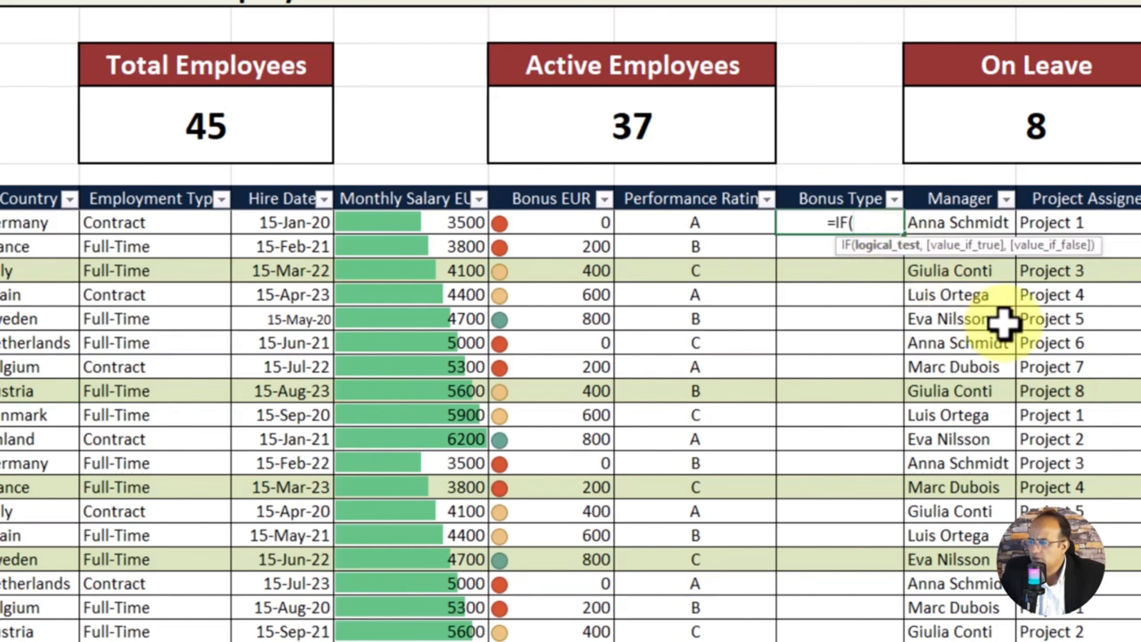
click(580, 222)
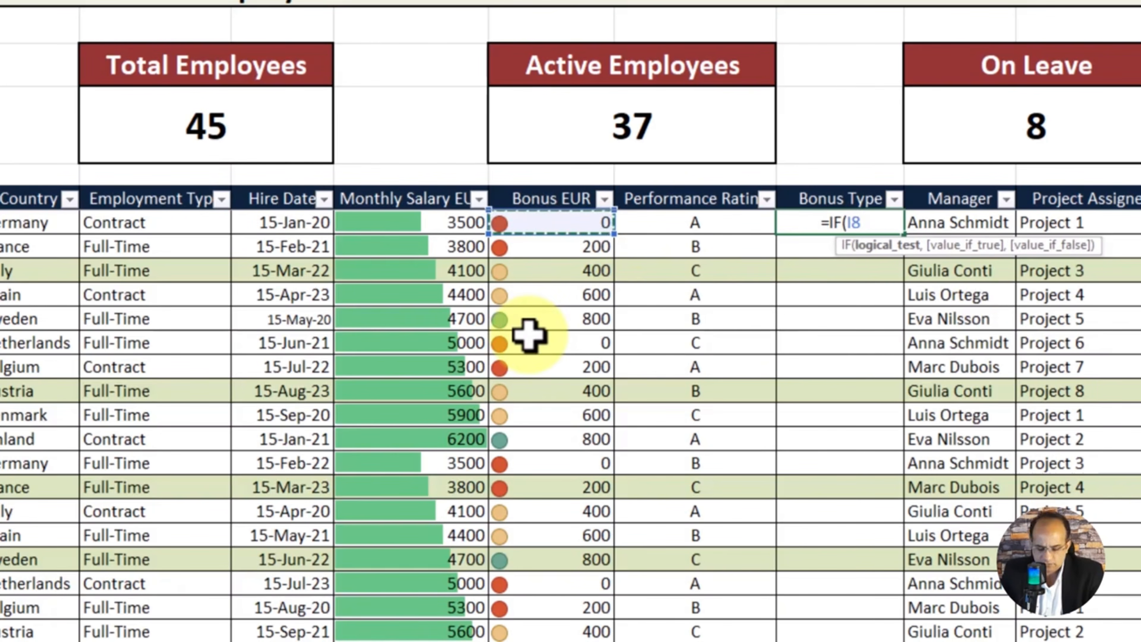
text(>)
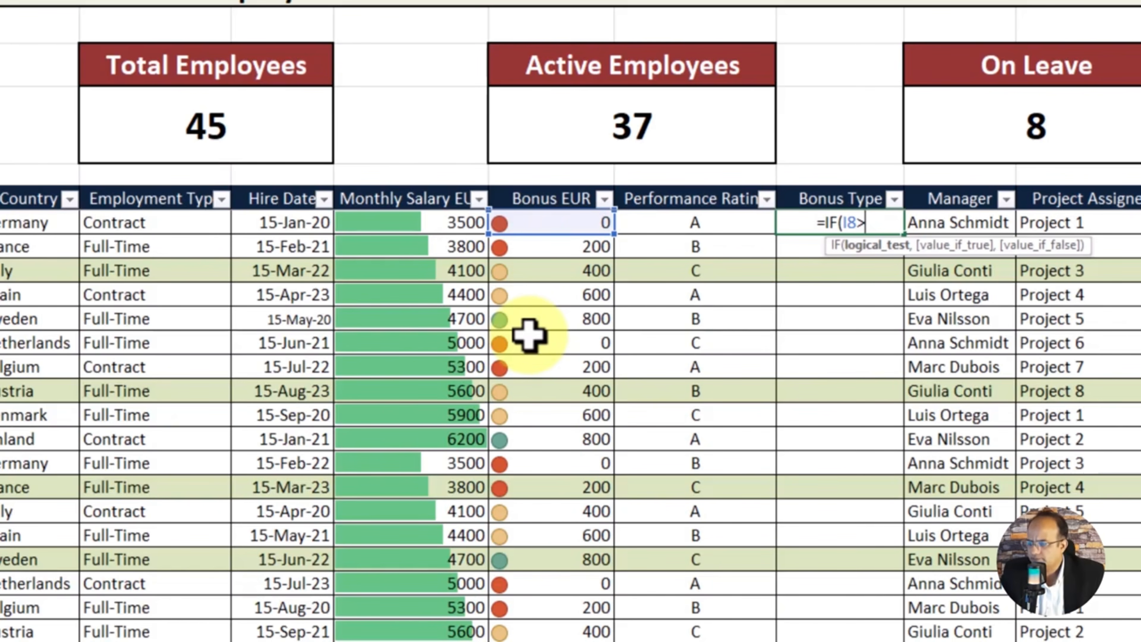
text(6)
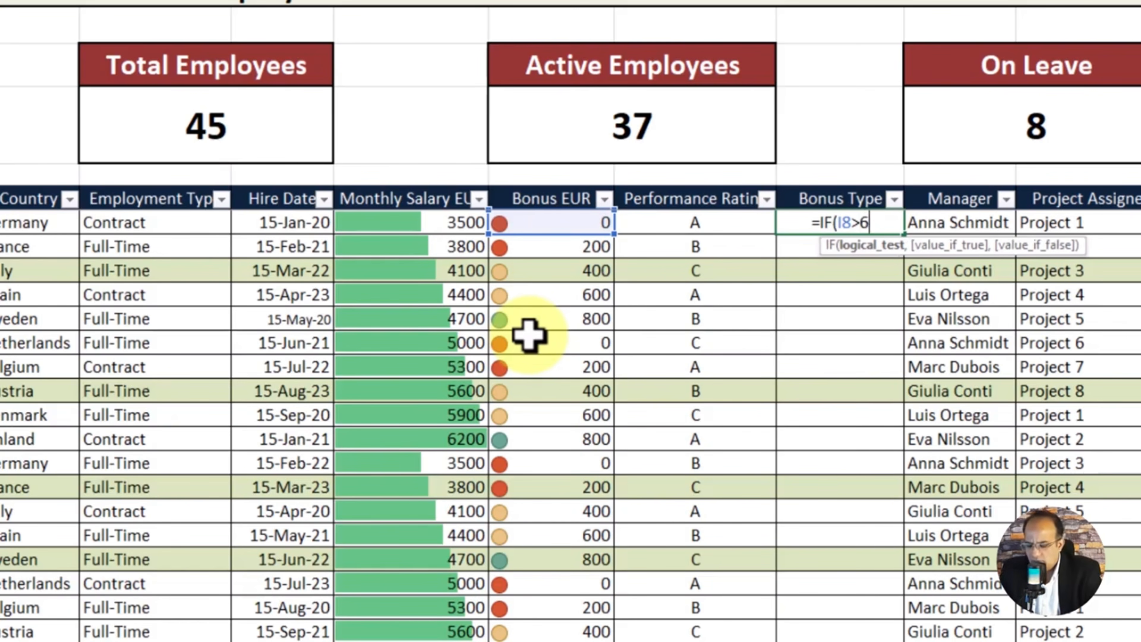
text(00,)
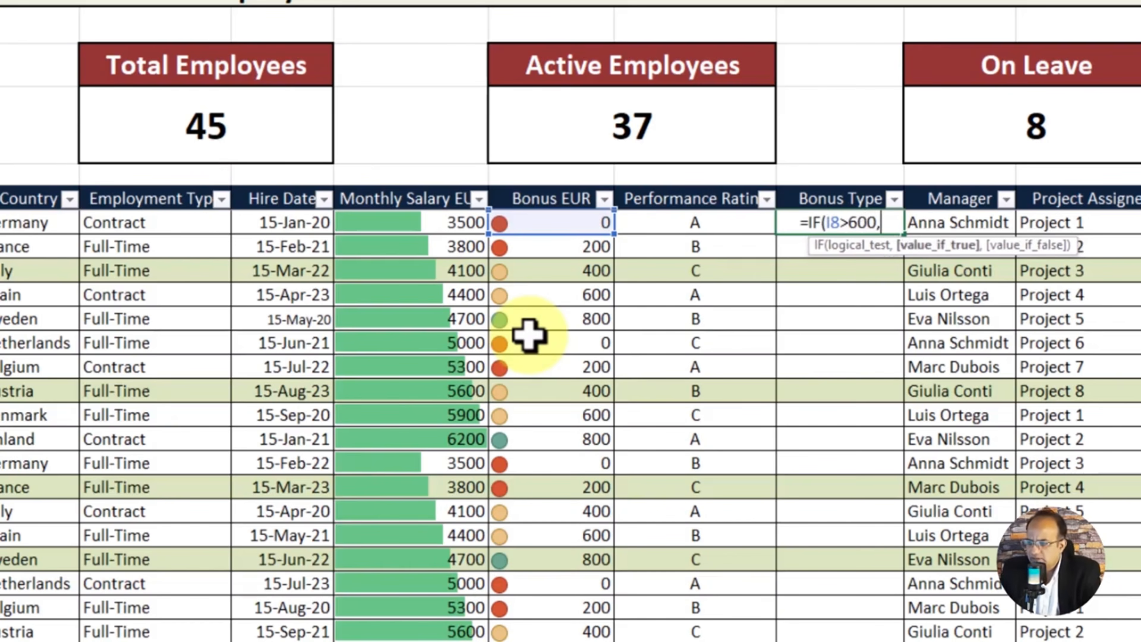
Step: Complete the K8 formula to return "High" when the test is true and "Low" otherwise, and enter it
text(")
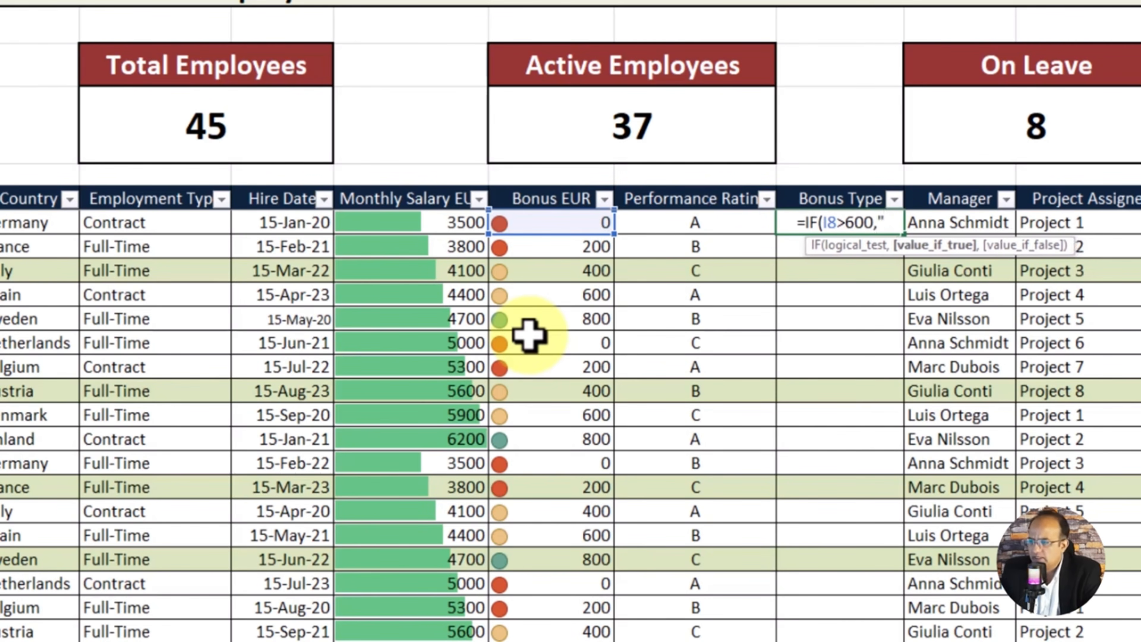
text(High)
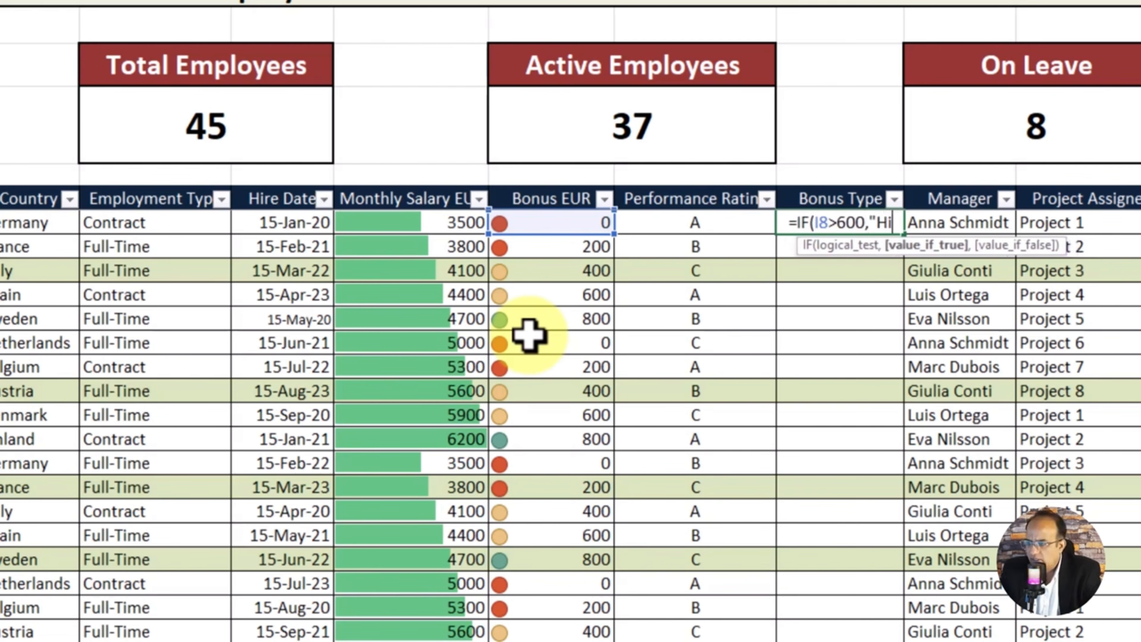
text(",)
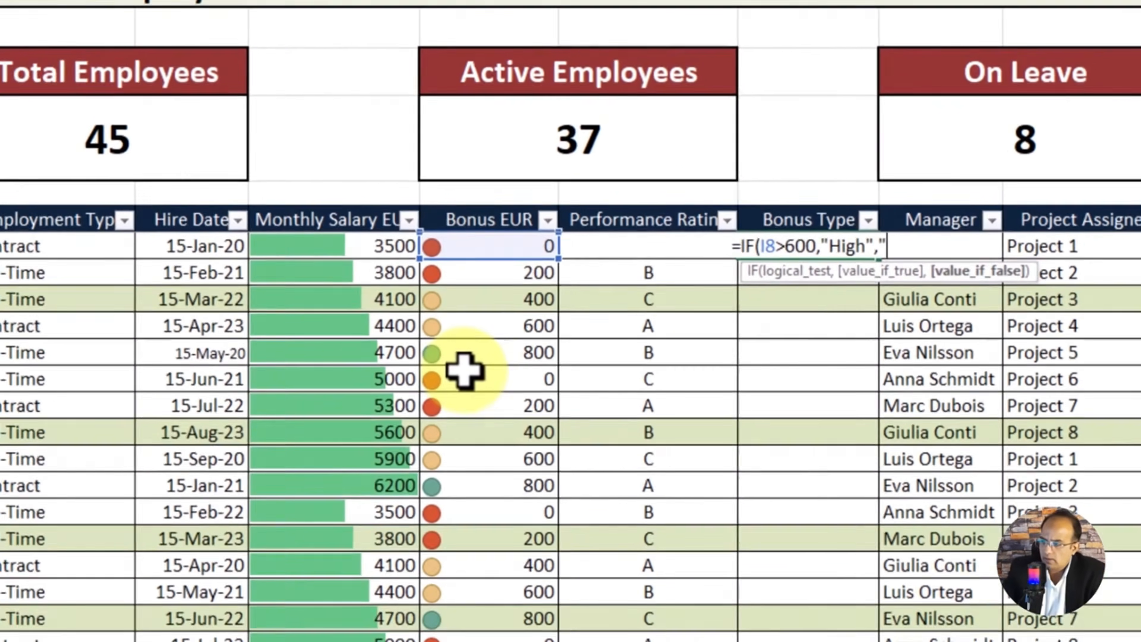
text("Low)
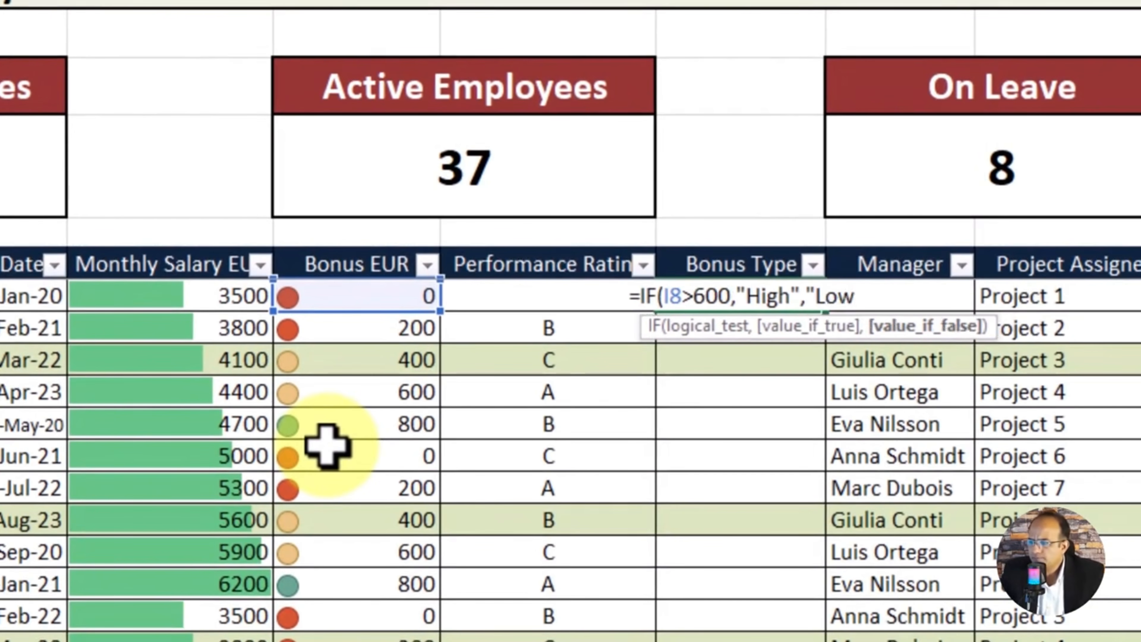
text())
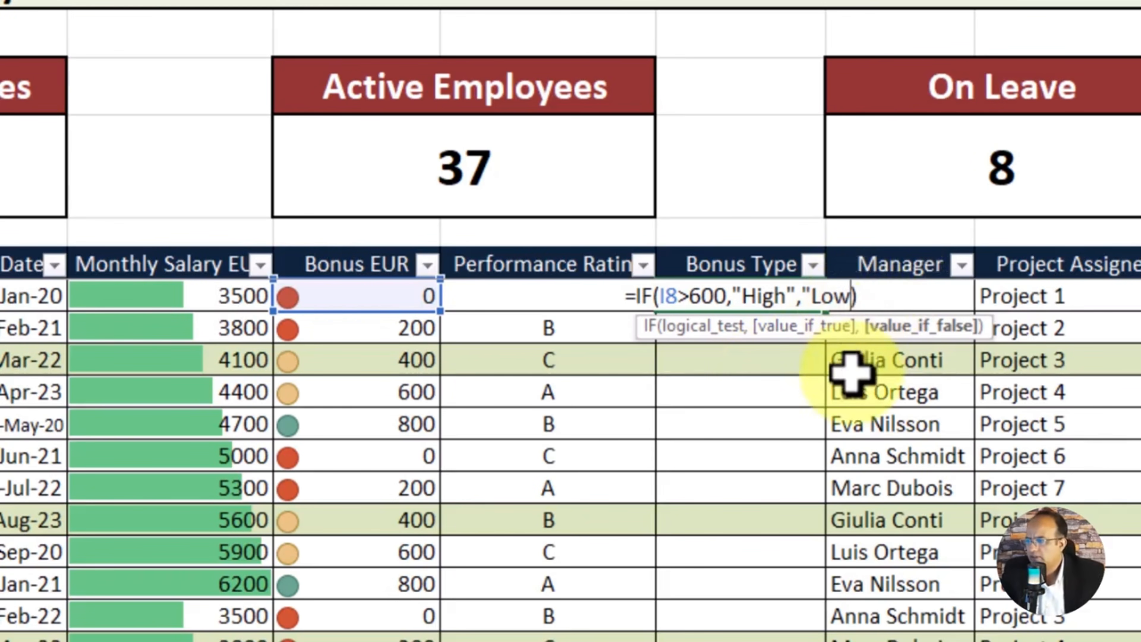
text(")
key(Return)
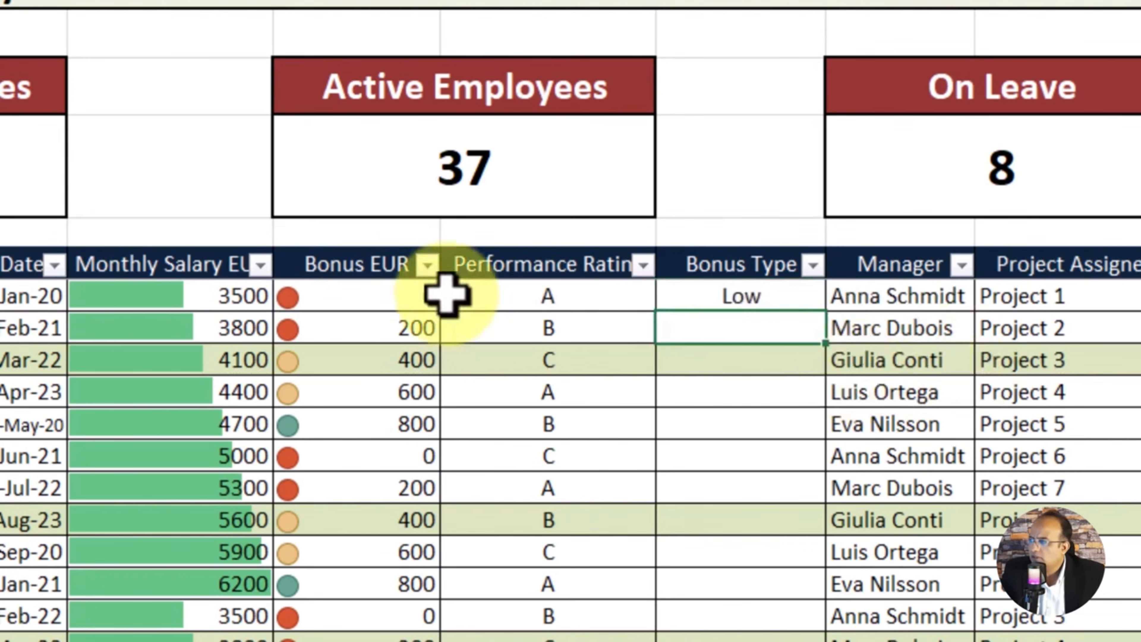
Step: Fill the K8 formula down the whole Bonus Type column and check the results through to the last record
click(819, 300)
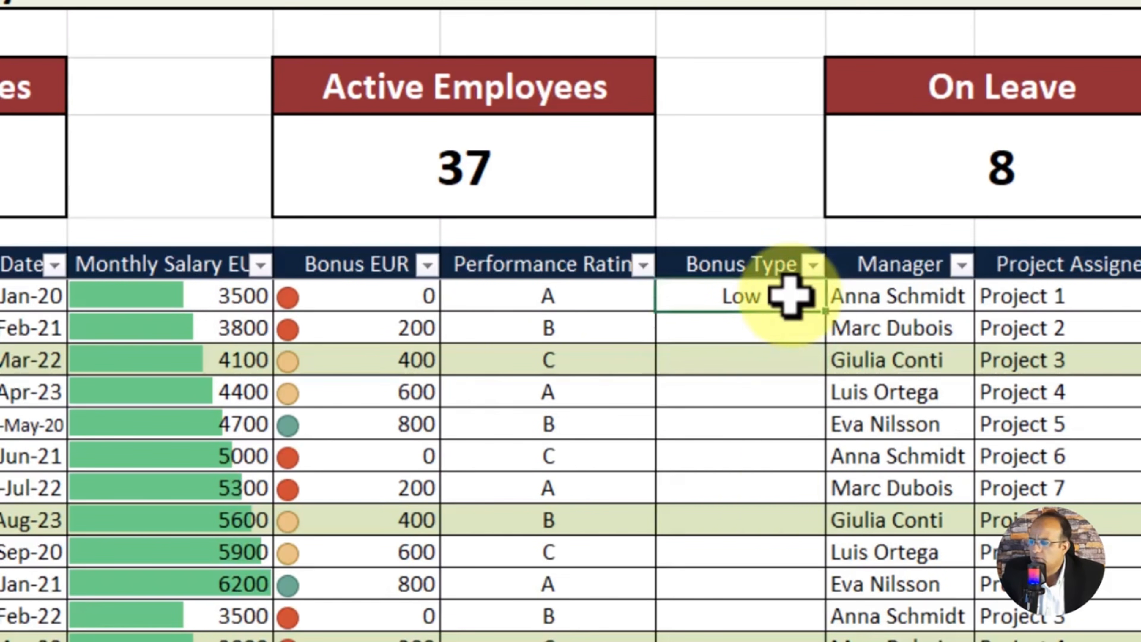
scroll(808, 388, down, 6)
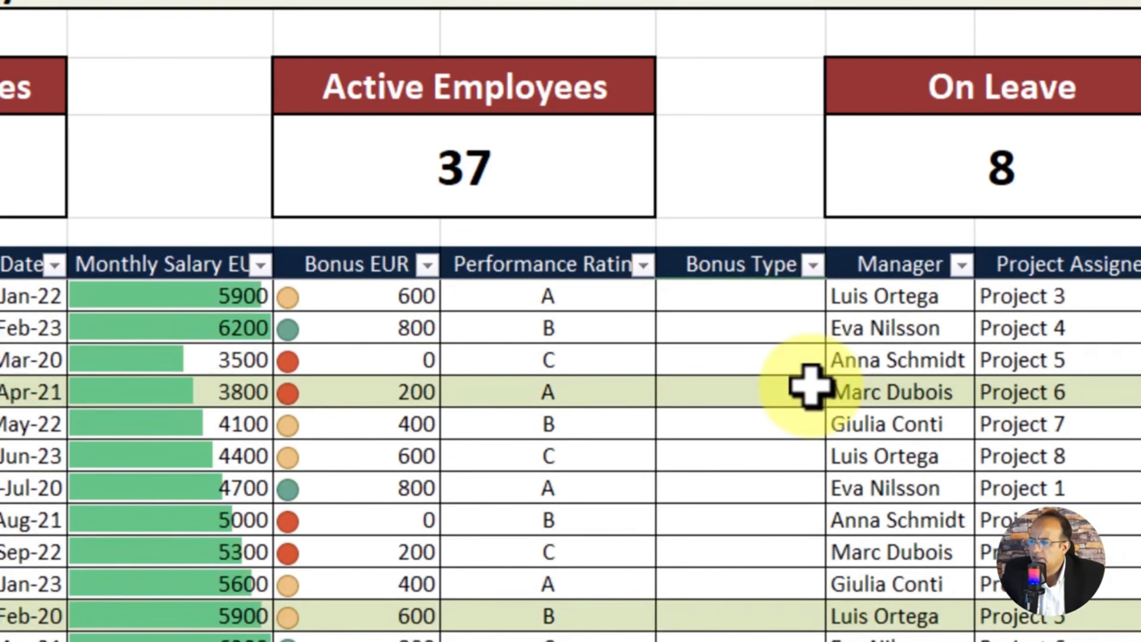
scroll(810, 387, up, 4)
scroll(809, 369, up, 2)
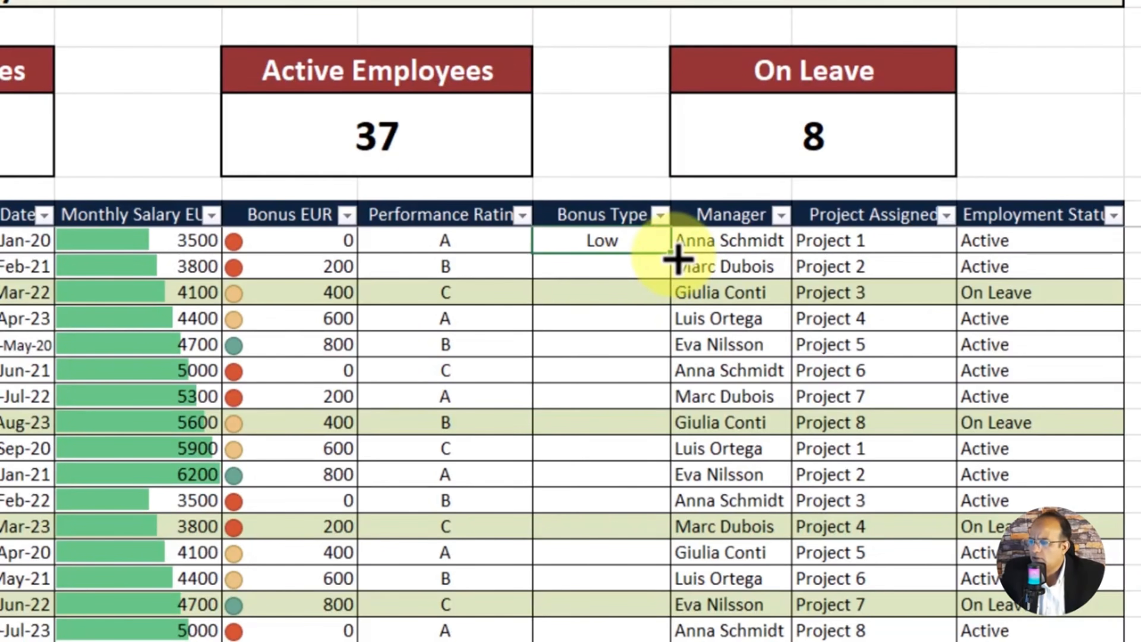
double_click(677, 258)
scroll(708, 386, down, 5)
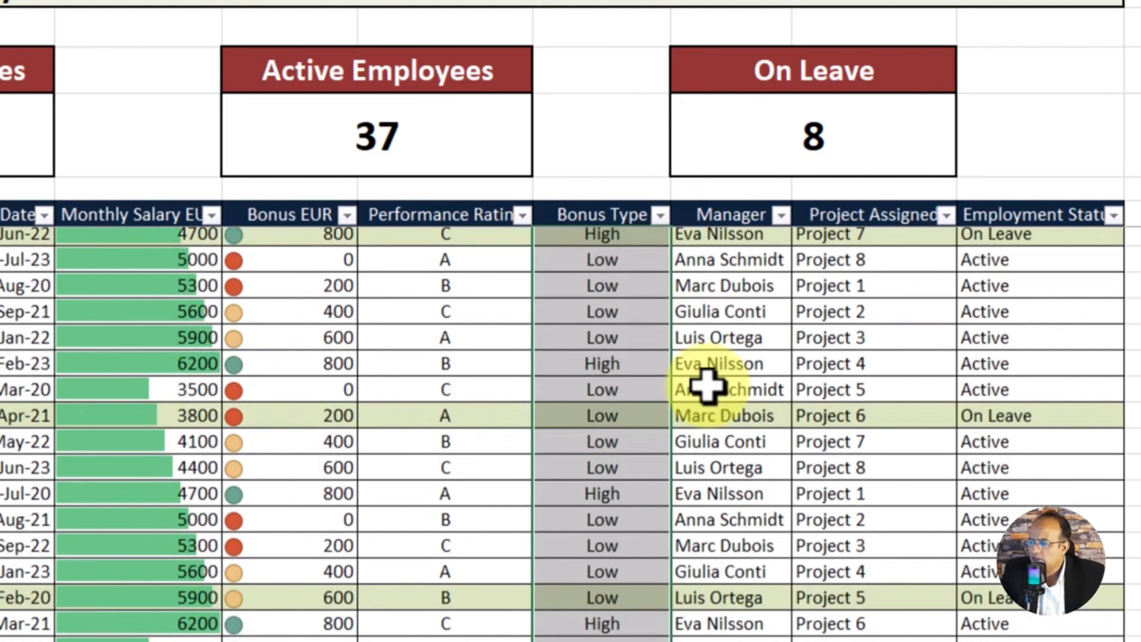
scroll(707, 386, down, 8)
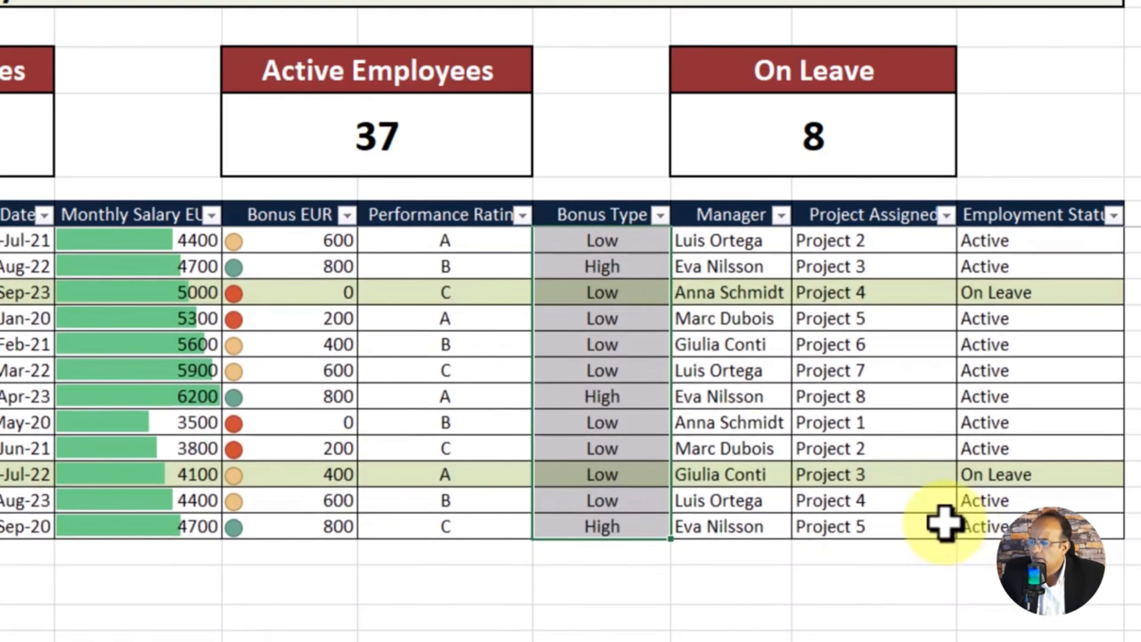
scroll(943, 521, up, 5)
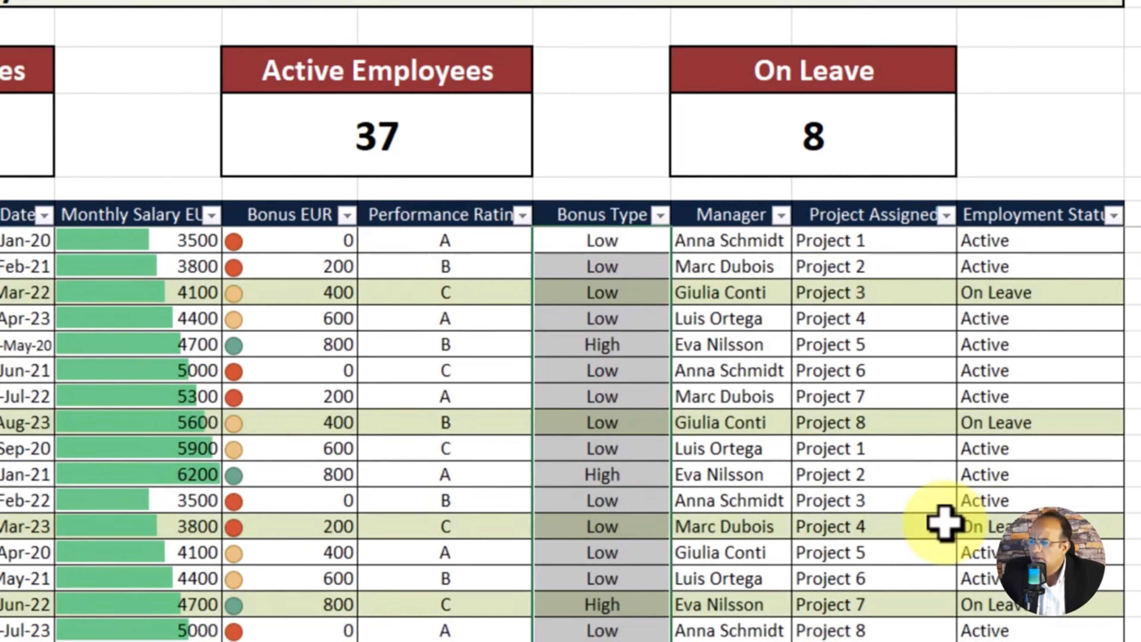
click(873, 340)
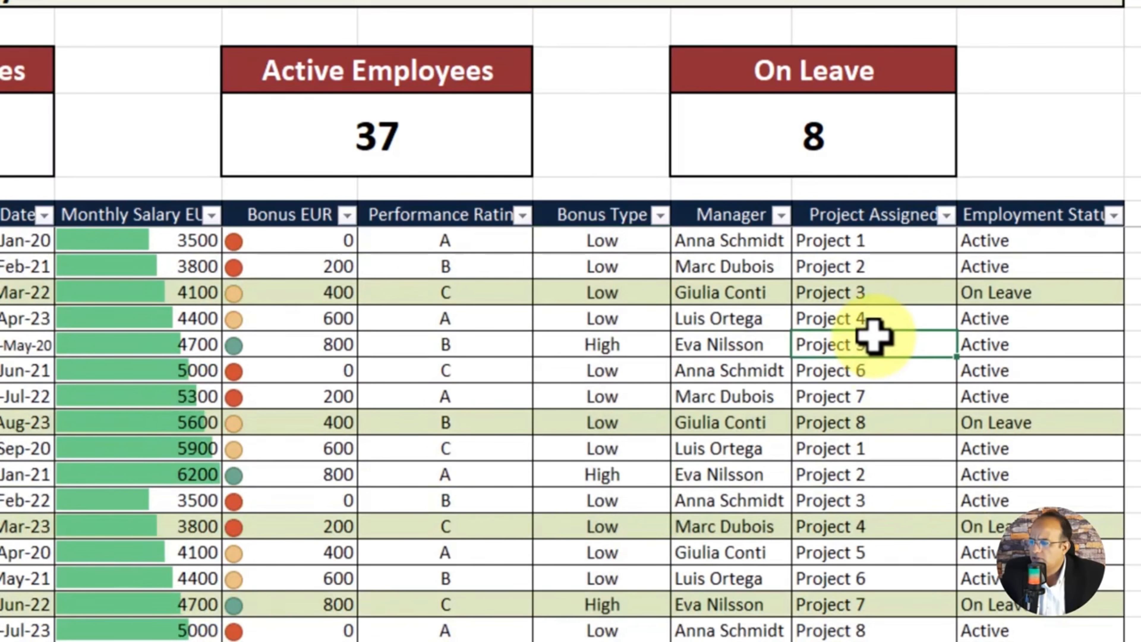
Step: Filter the Bonus EUR column to only the 800 amount to check the Bonus Type of those records
scroll(873, 339, down, 10)
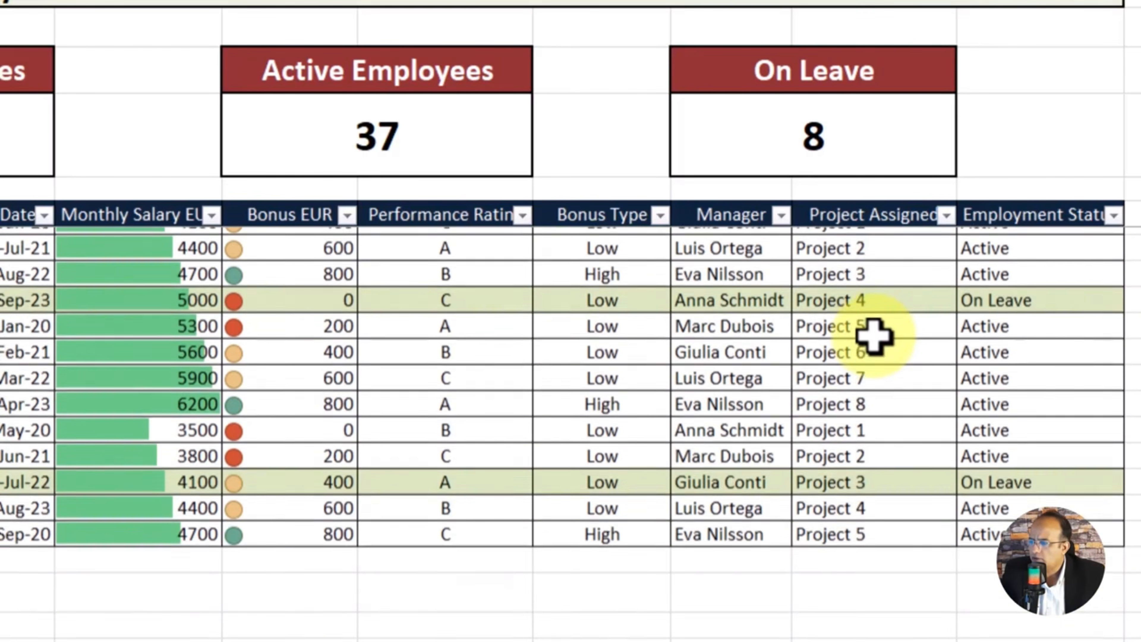
scroll(873, 339, up, 10)
click(591, 245)
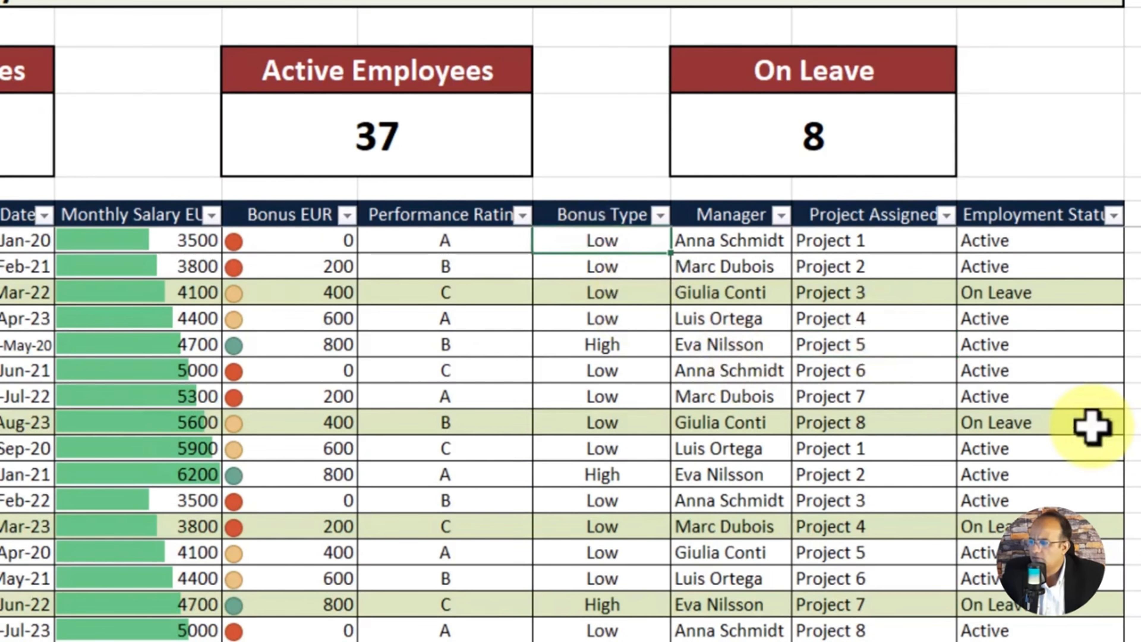
click(347, 215)
click(405, 435)
click(405, 526)
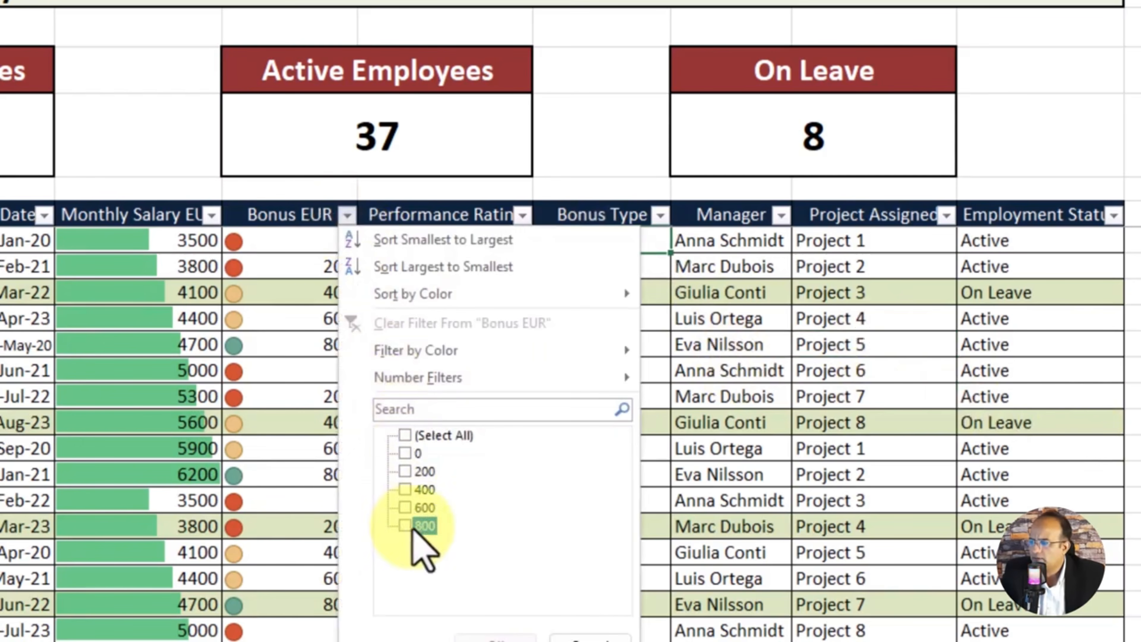
click(495, 639)
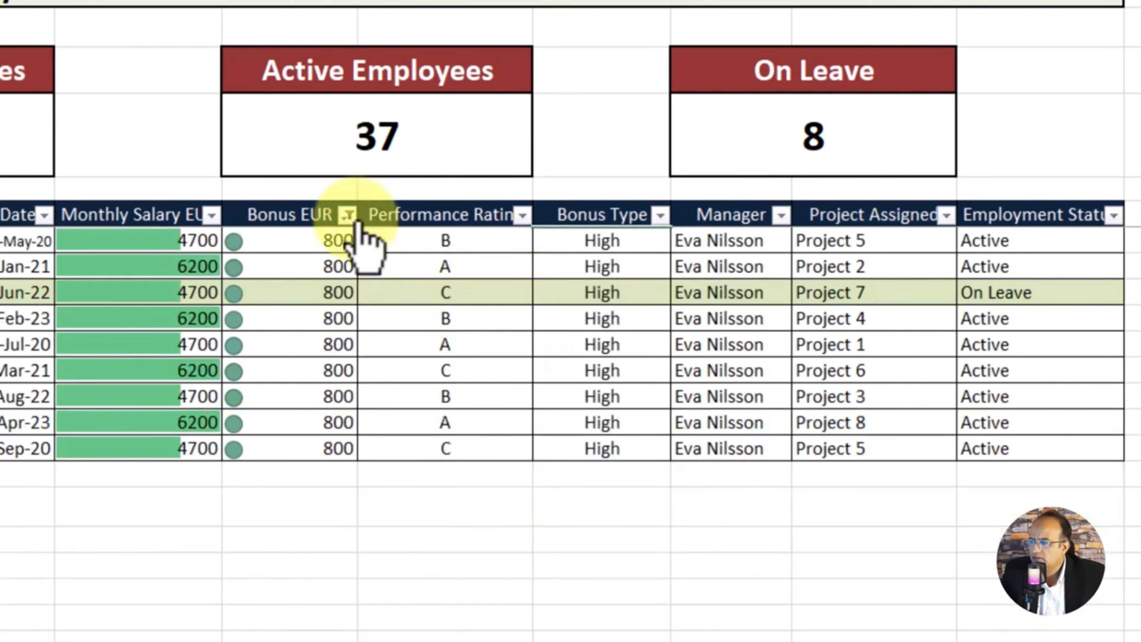
Step: Change the Bonus EUR filter to only the 600 amount to check the matching Bonus Type values
click(348, 215)
click(405, 507)
click(405, 525)
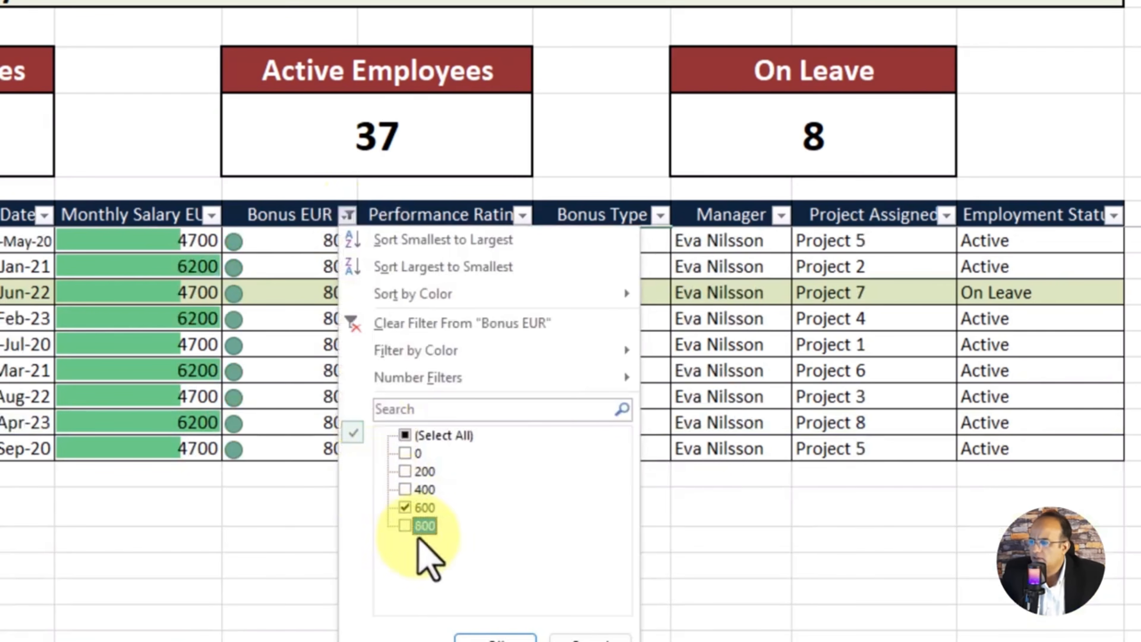
click(494, 637)
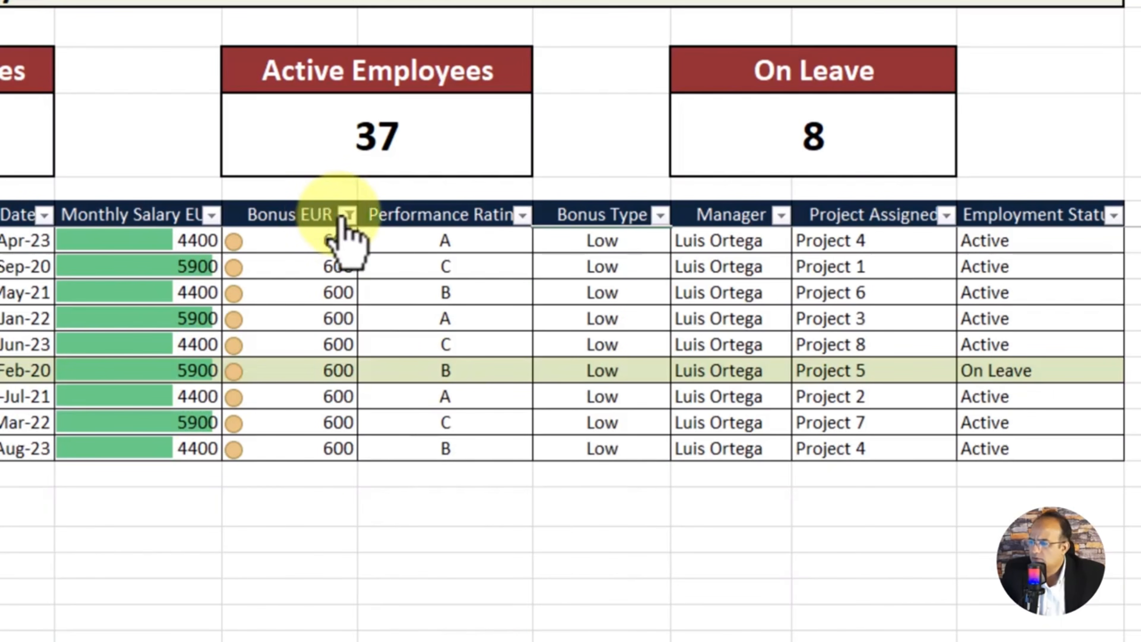
Step: Filter the Bonus EUR column to only the 400 amount, check the Bonus Type values, and restore the unfiltered list
click(348, 215)
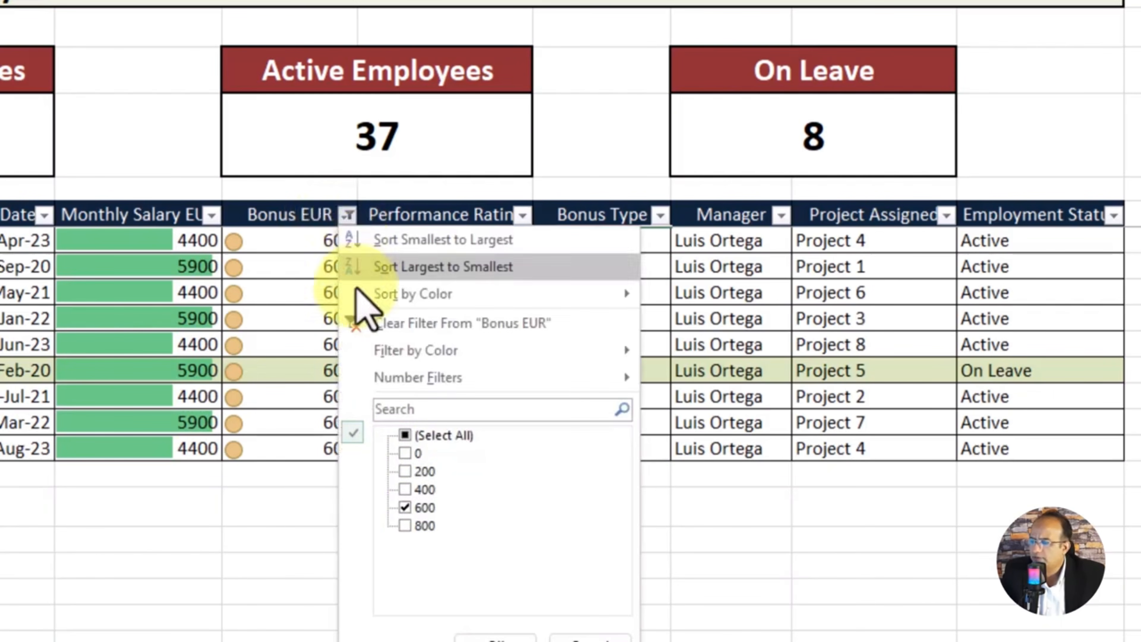
click(424, 506)
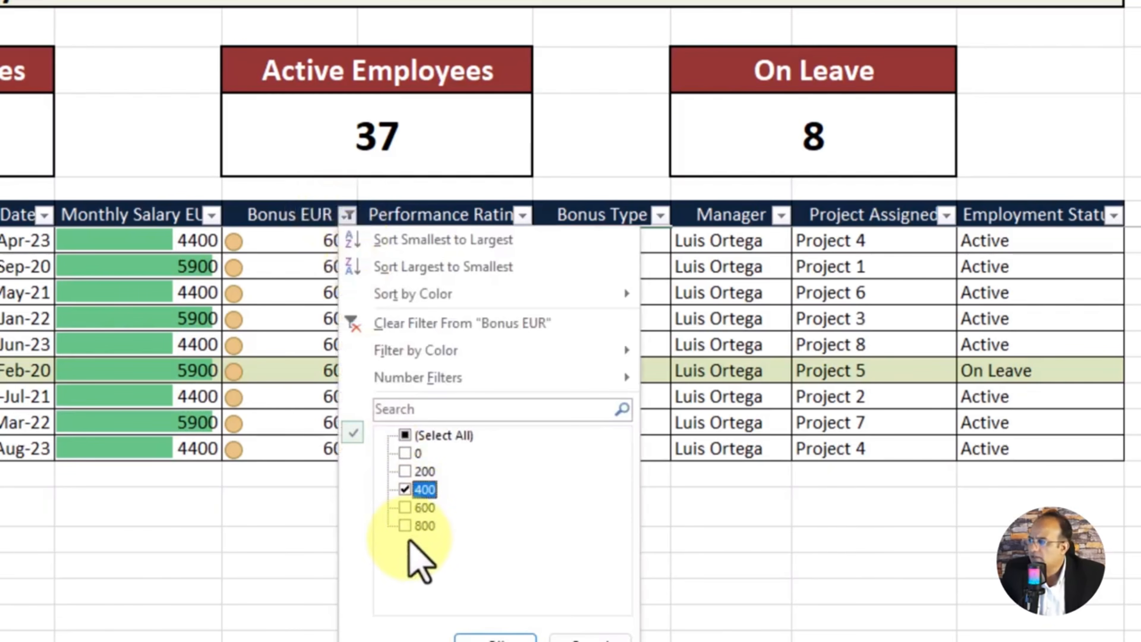
click(467, 637)
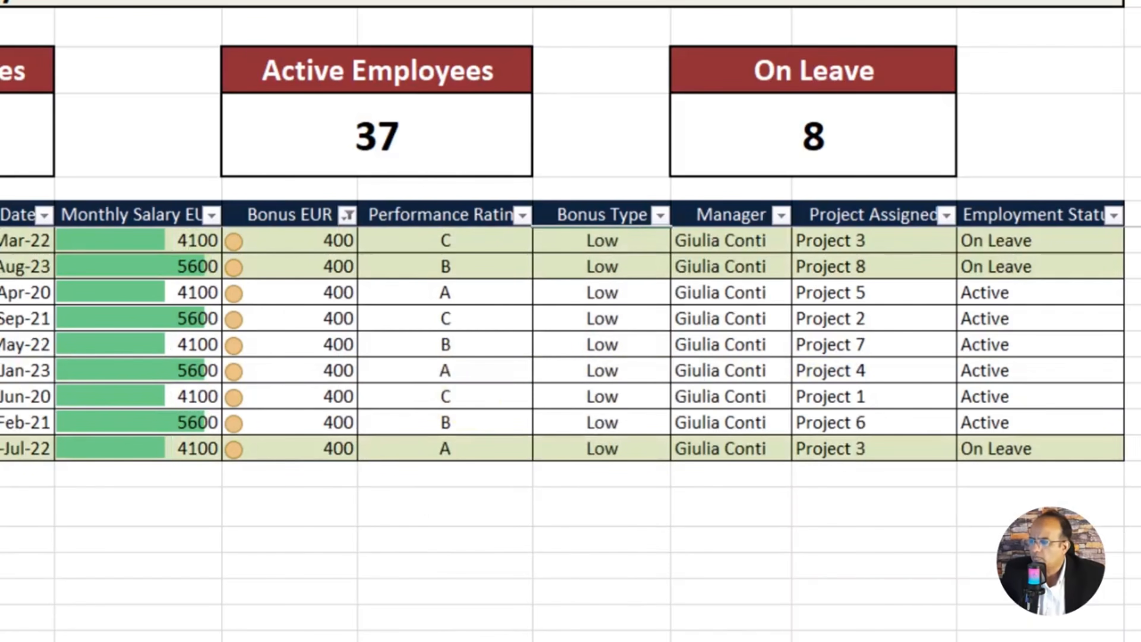
key(ctrl+z)
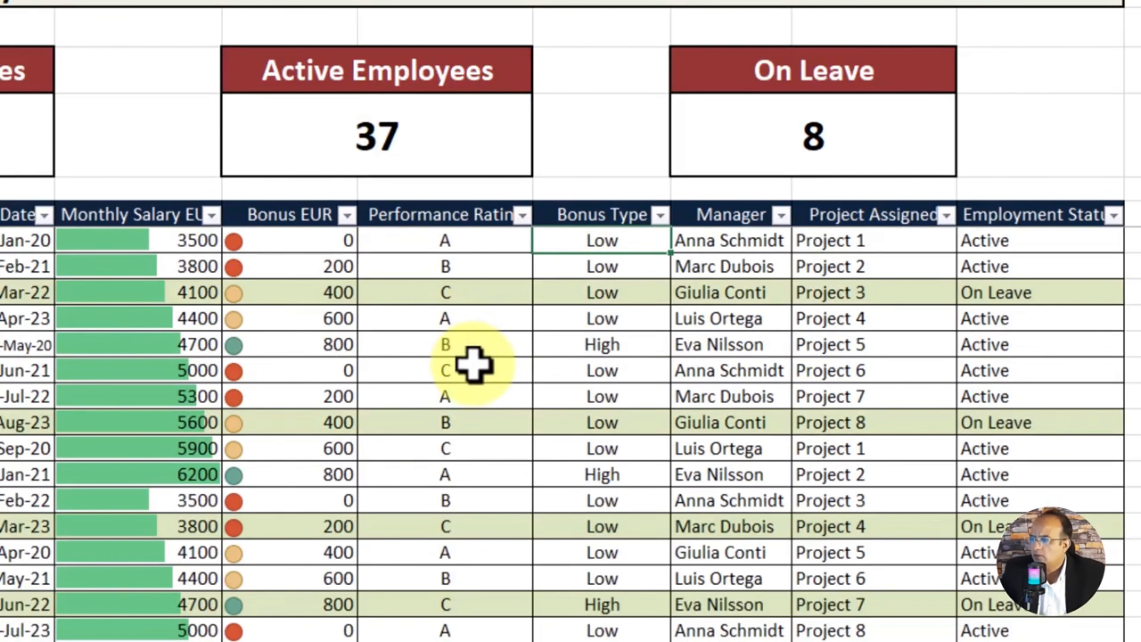
click(500, 350)
click(1136, 391)
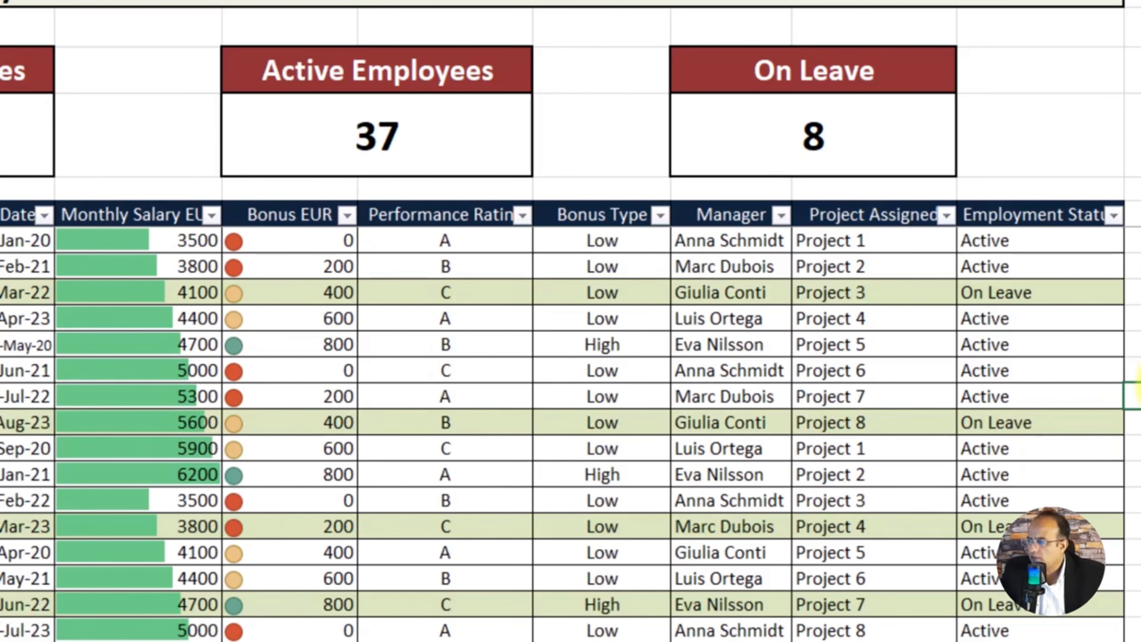
Step: Go back across the employee table to the Employee ID column and look over the records and summary boxes
key(Left)
key(Left)
key(Left)
key(Left)
key(Left)
key(Left)
key(Left)
key(Left)
key(Left)
key(Left)
key(Left)
key(Left)
key(Left)
key(Left)
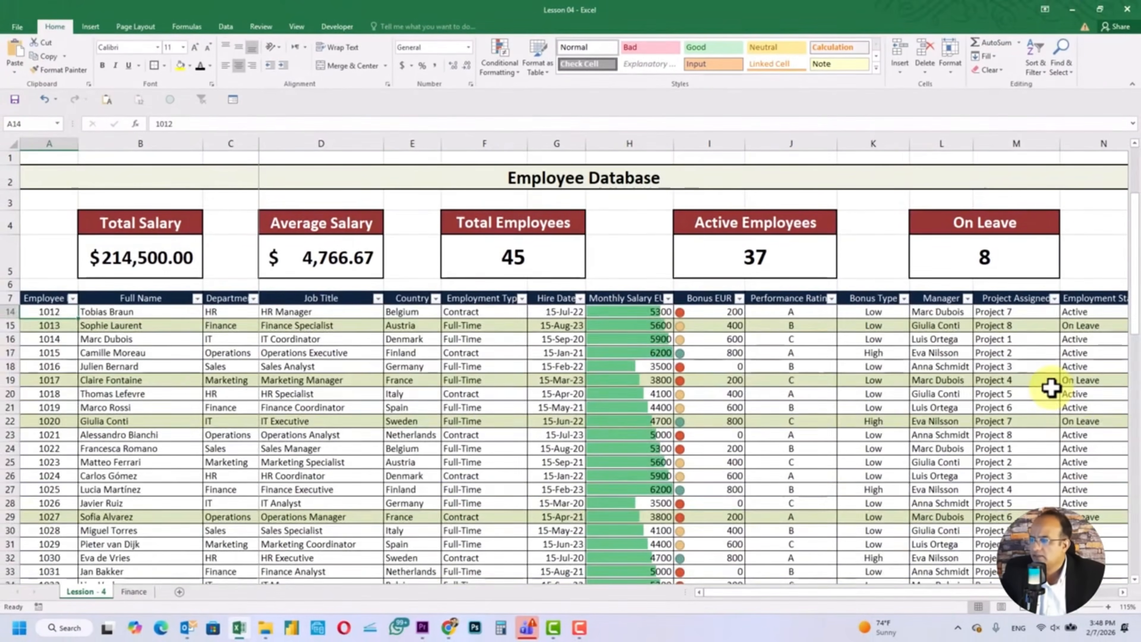
scroll(1050, 388, down, 5)
scroll(1050, 387, up, 5)
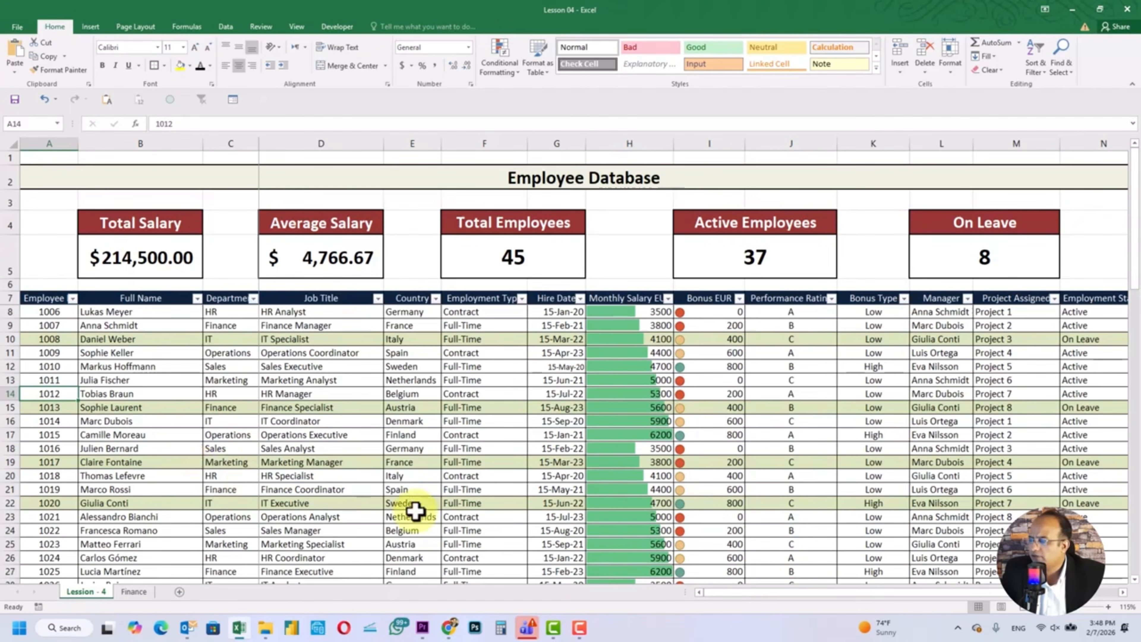
mouse_move(753, 592)
mouse_down()
mouse_move(761, 595)
mouse_move(733, 597)
mouse_up()
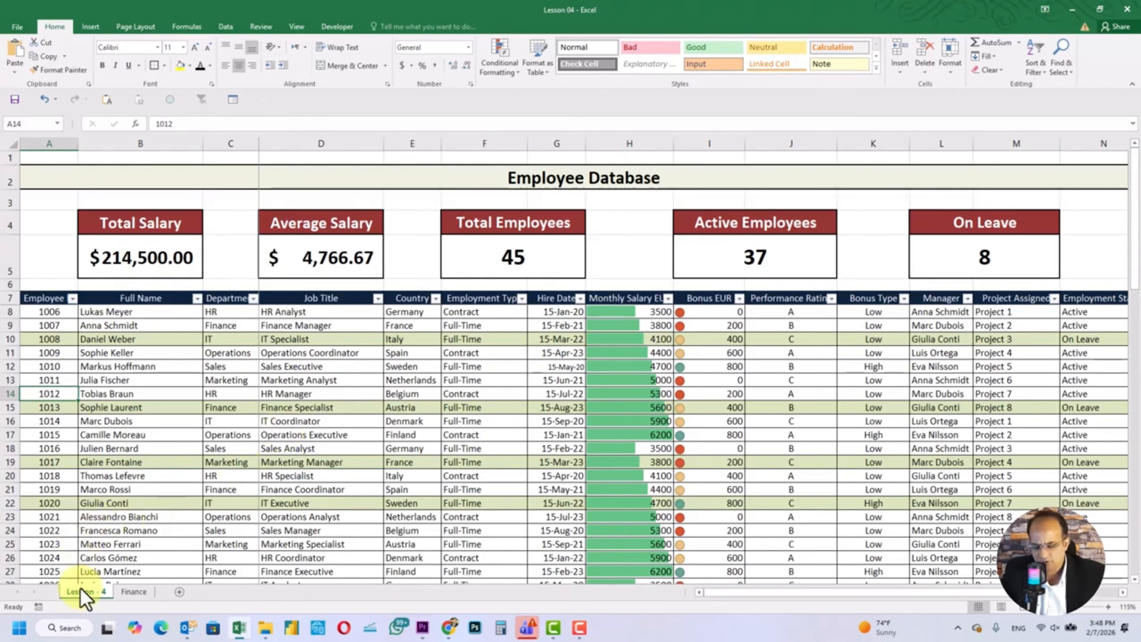
Step: Examine the row 9 employee record column by column, from Full Name to past Employment Status
click(81, 325)
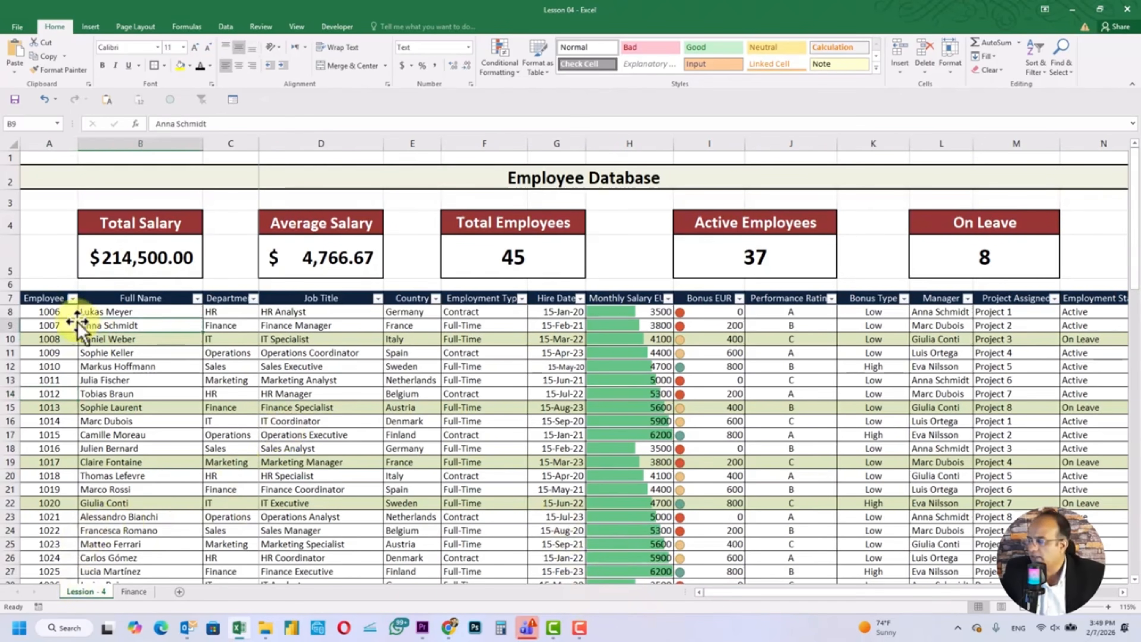
key(Right)
key(Right)
key(Right)
key(Right)
key(Right)
key(Right)
key(Right)
key(Right)
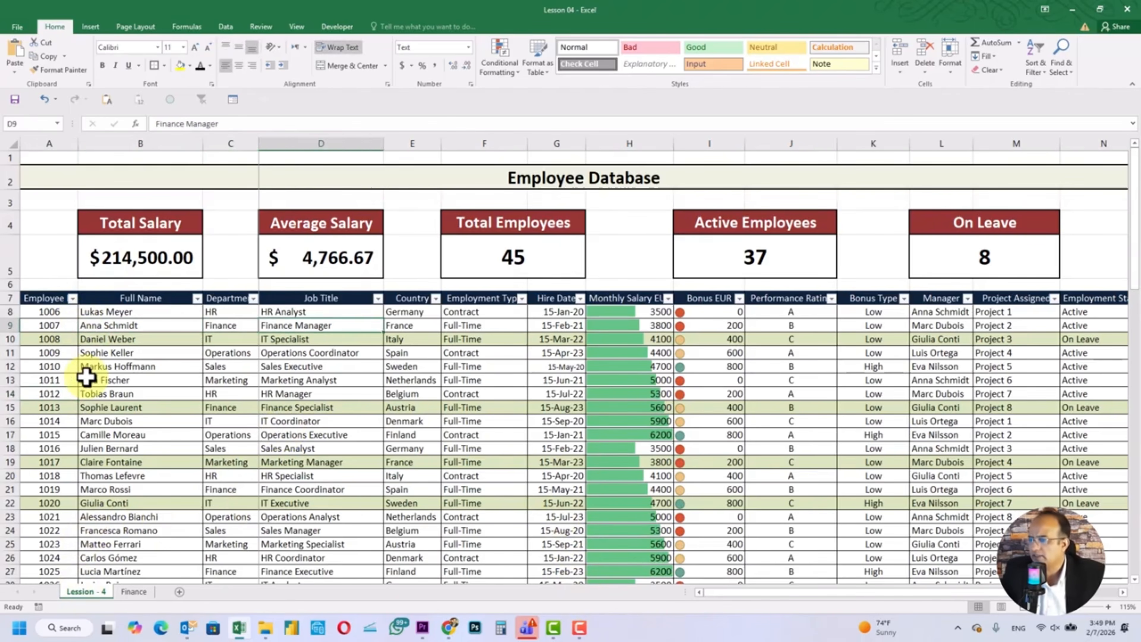
key(Right)
key(Right)
key(Right)
key(Right)
key(Right)
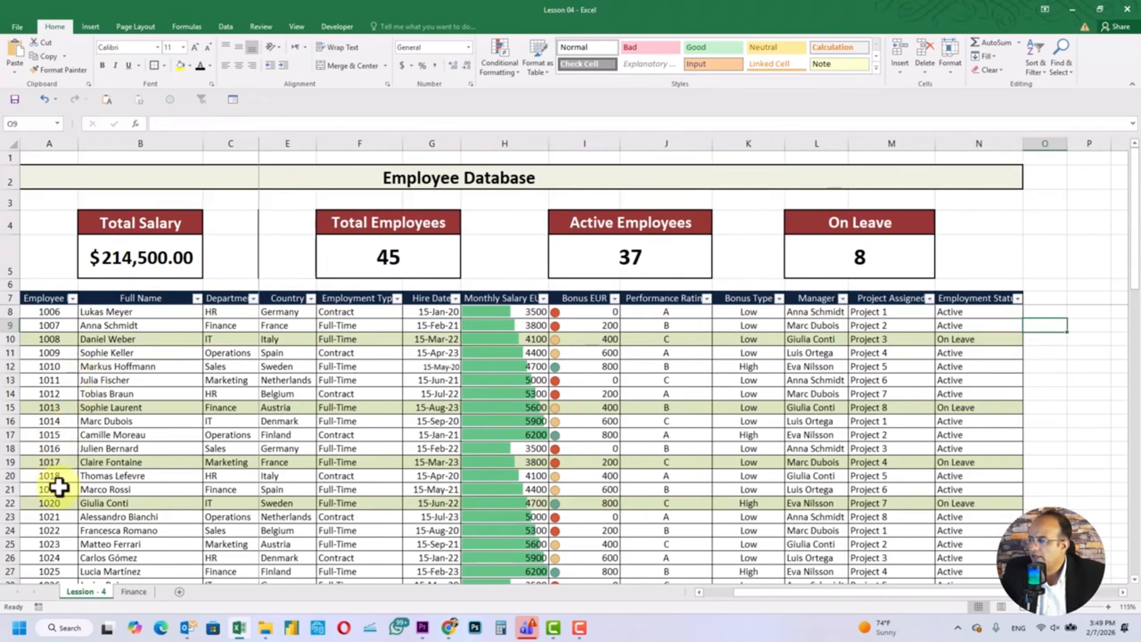
Step: On the Finance sheet, highlight the empty Manager cells L2:L10 with a yellow fill
click(133, 592)
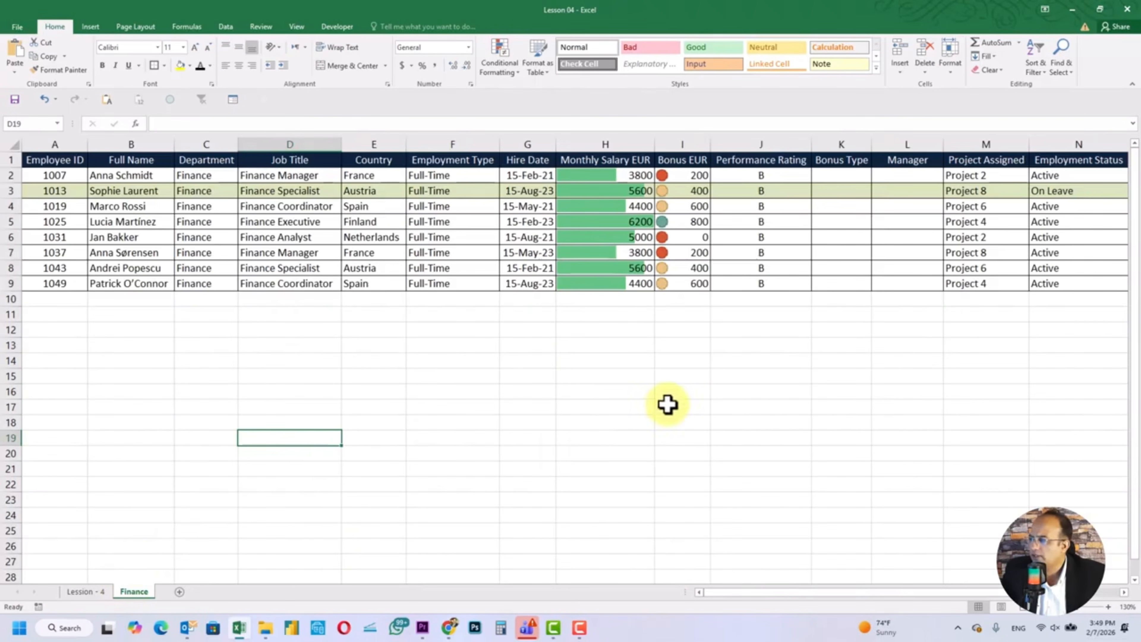
click(681, 378)
click(688, 332)
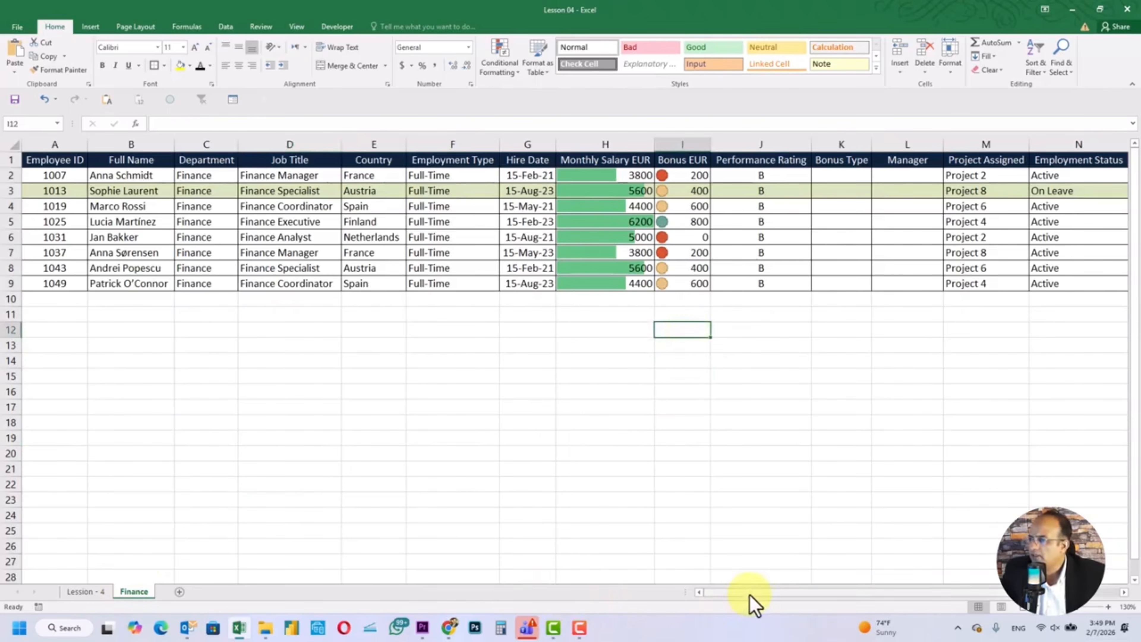
drag(724, 592, 820, 592)
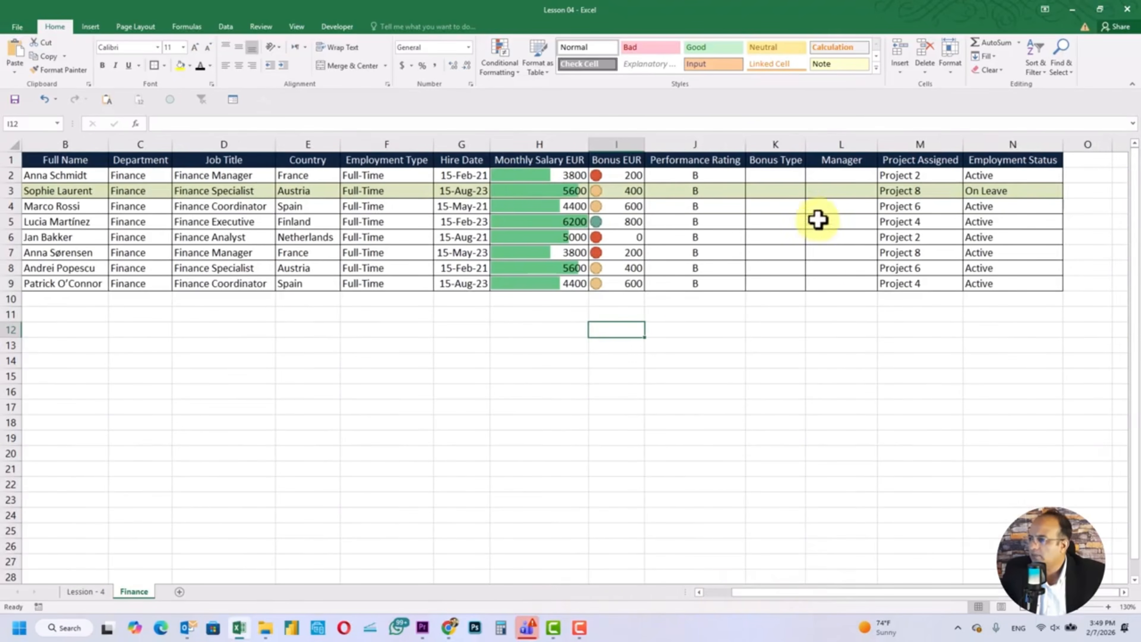
click(814, 180)
drag(815, 186, 814, 299)
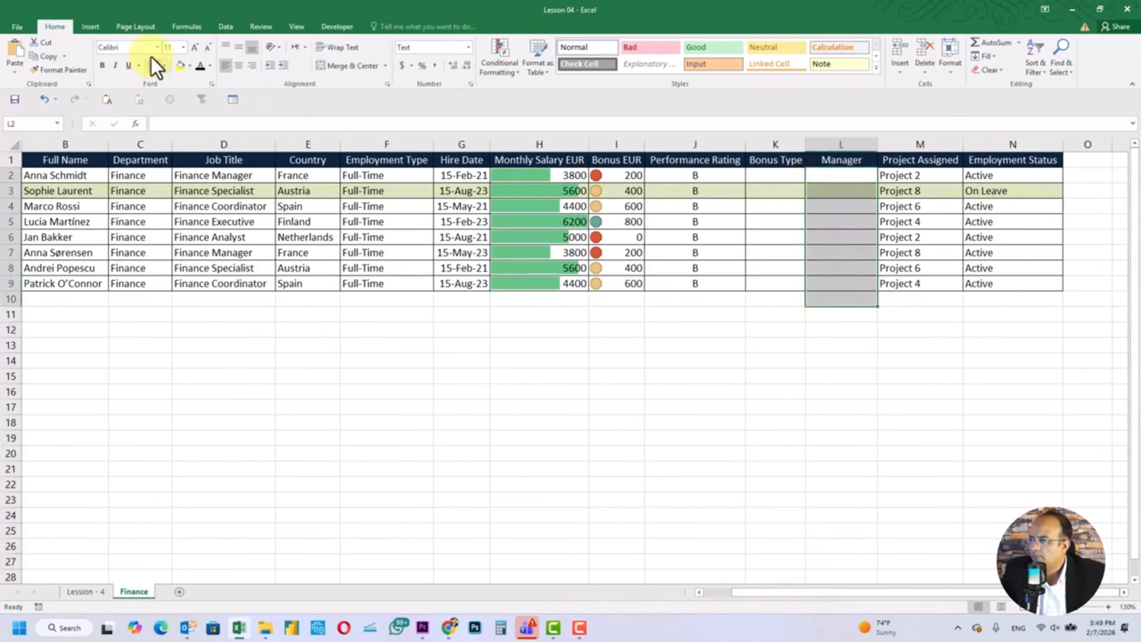
click(180, 65)
click(870, 355)
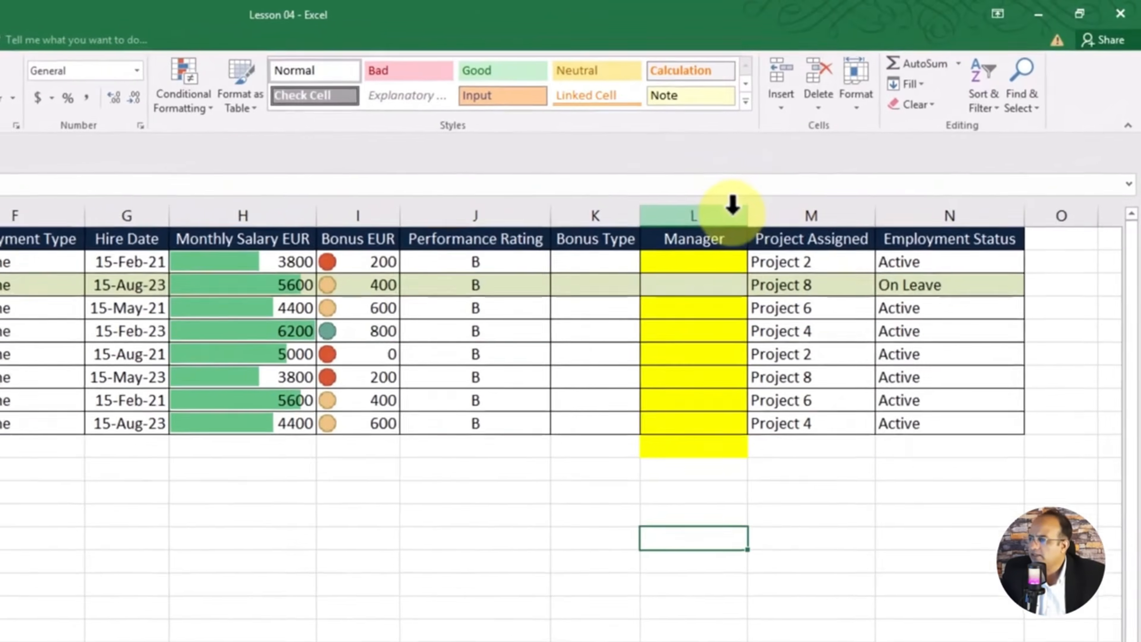
Step: Widen the Manager column on the Finance sheet and select its first empty cell, L2
drag(747, 211, 770, 211)
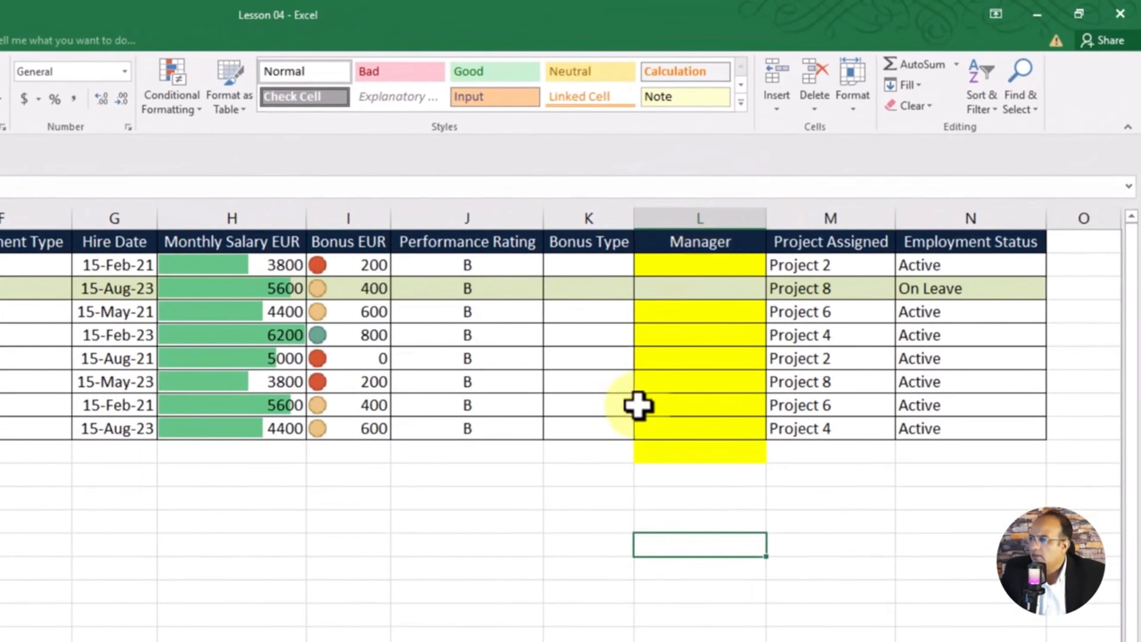
click(598, 459)
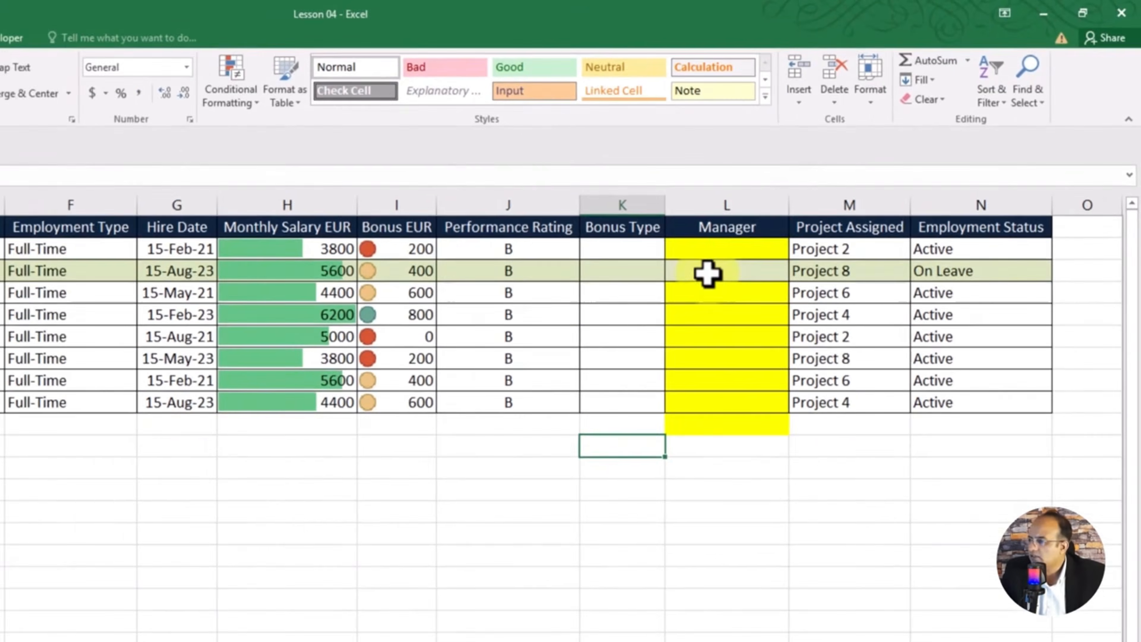
click(683, 266)
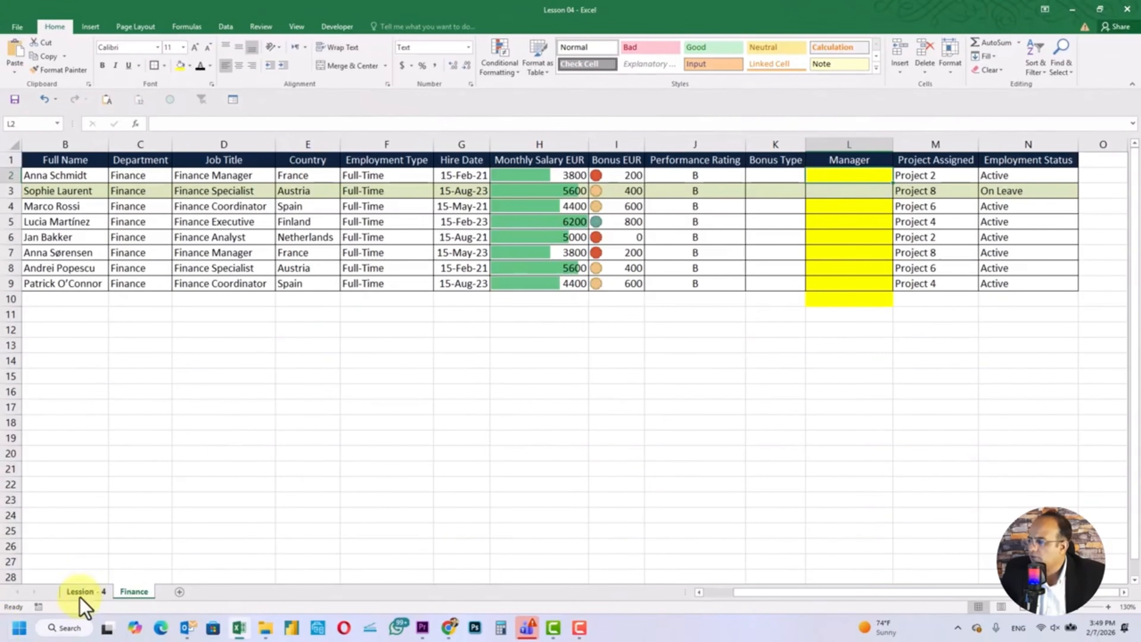
Step: Compare the Finance sheet's employees and empty Manager column with the filled Manager column on the Lession - 4 sheet
click(82, 591)
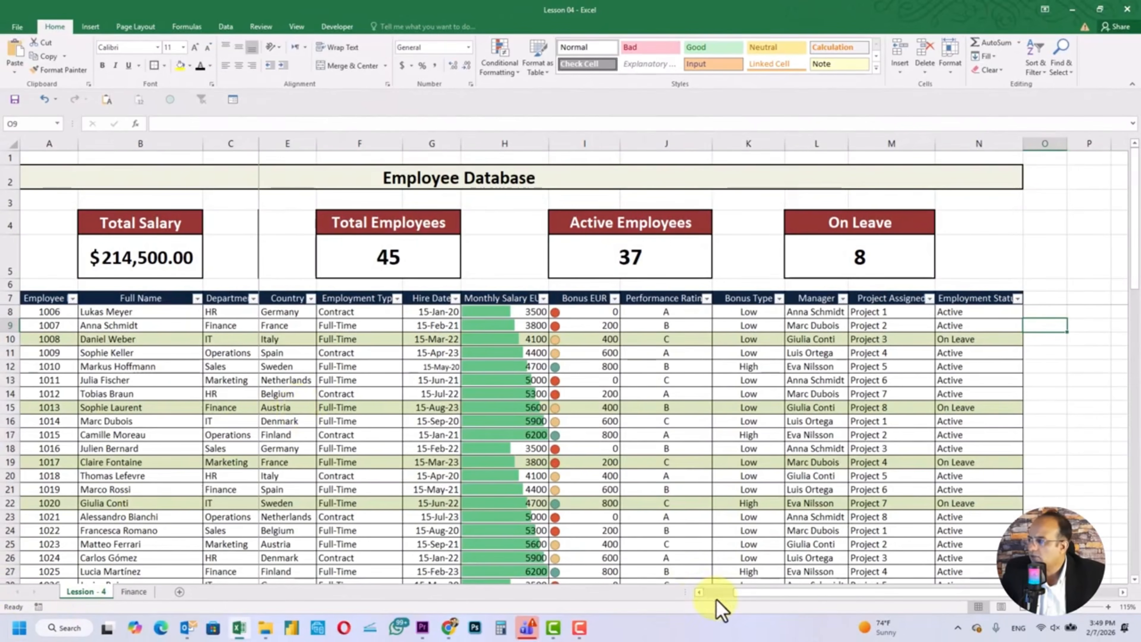
click(122, 594)
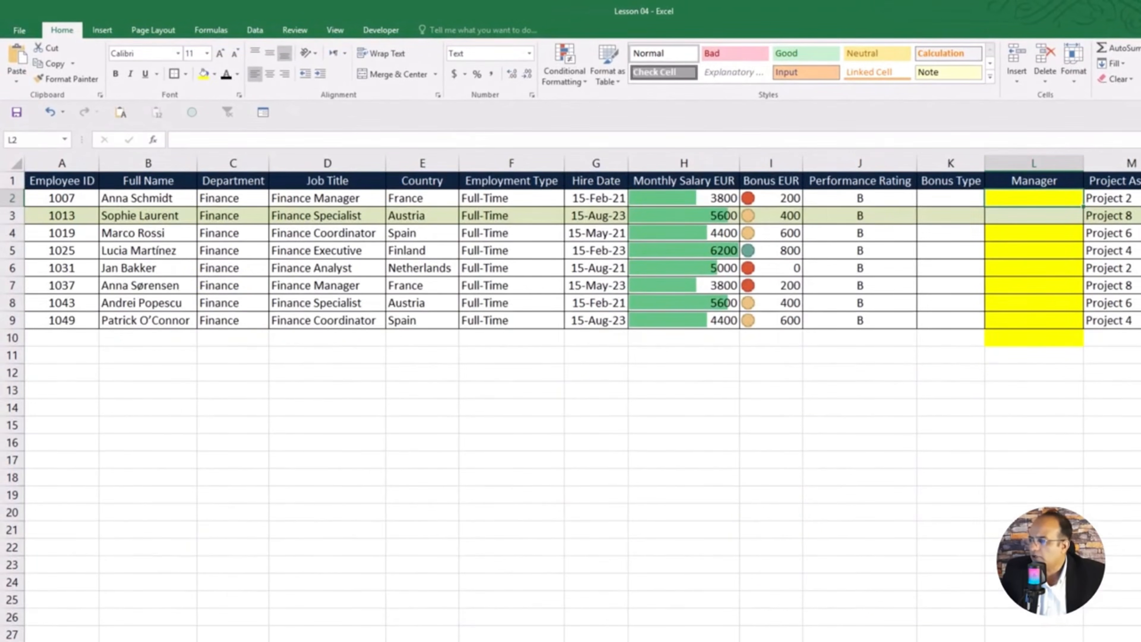
drag(232, 199, 233, 338)
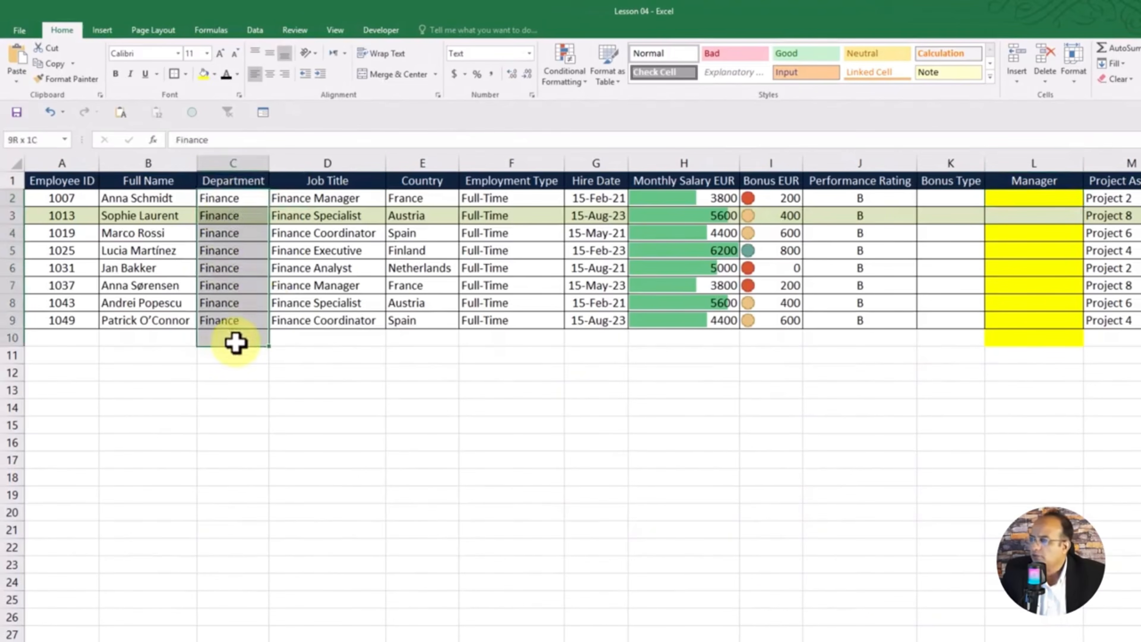
click(463, 367)
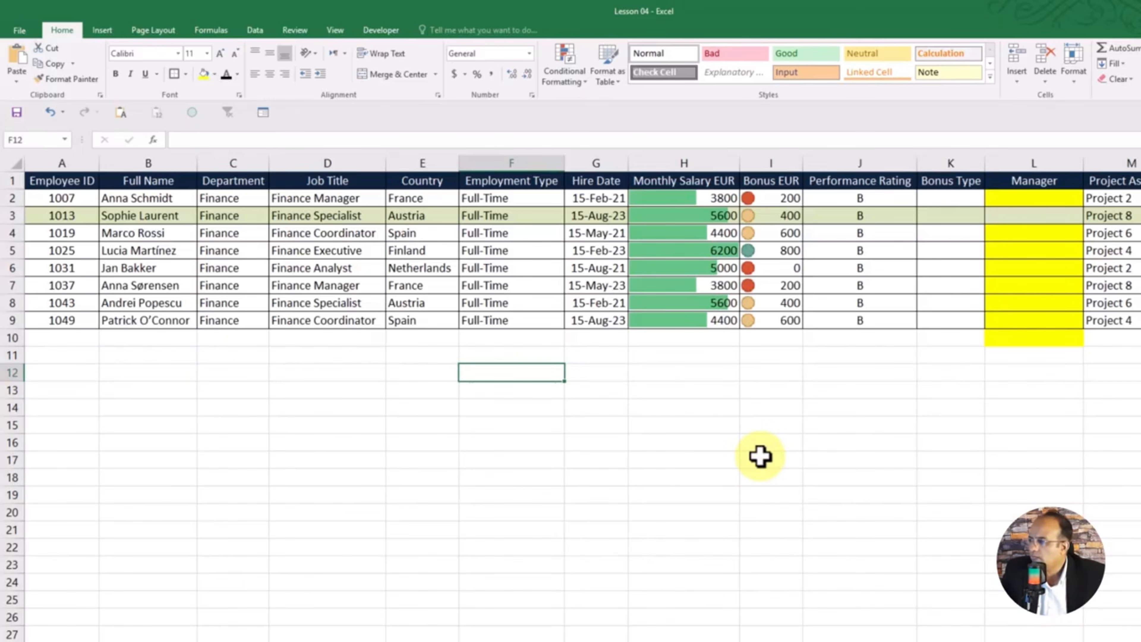
click(139, 640)
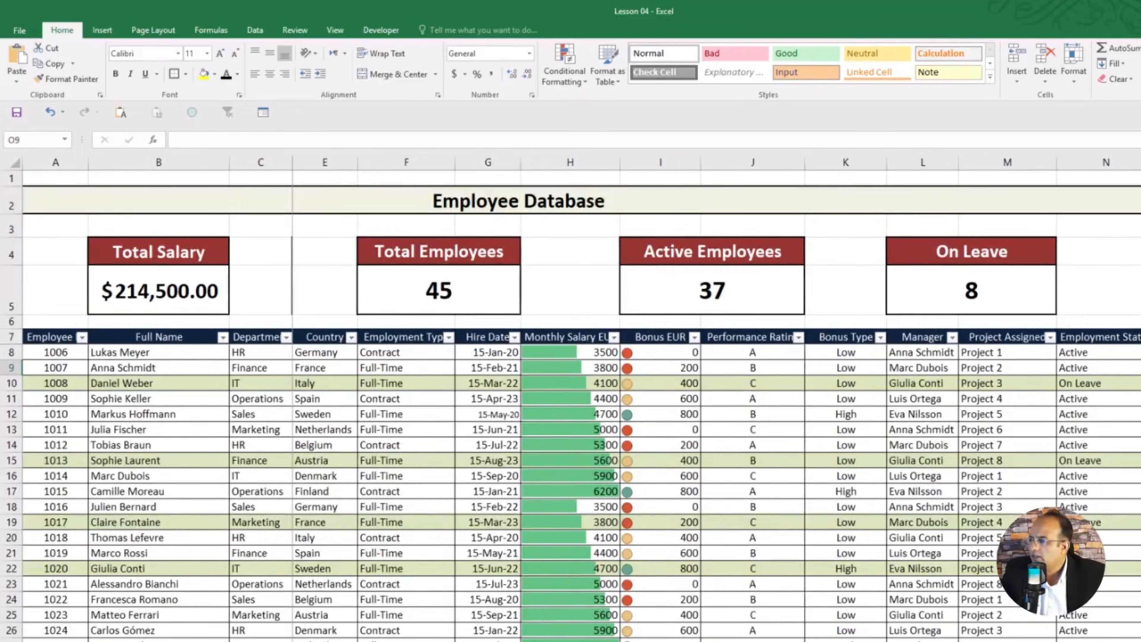
scroll(311, 499, down, 1)
scroll(382, 489, up, 1)
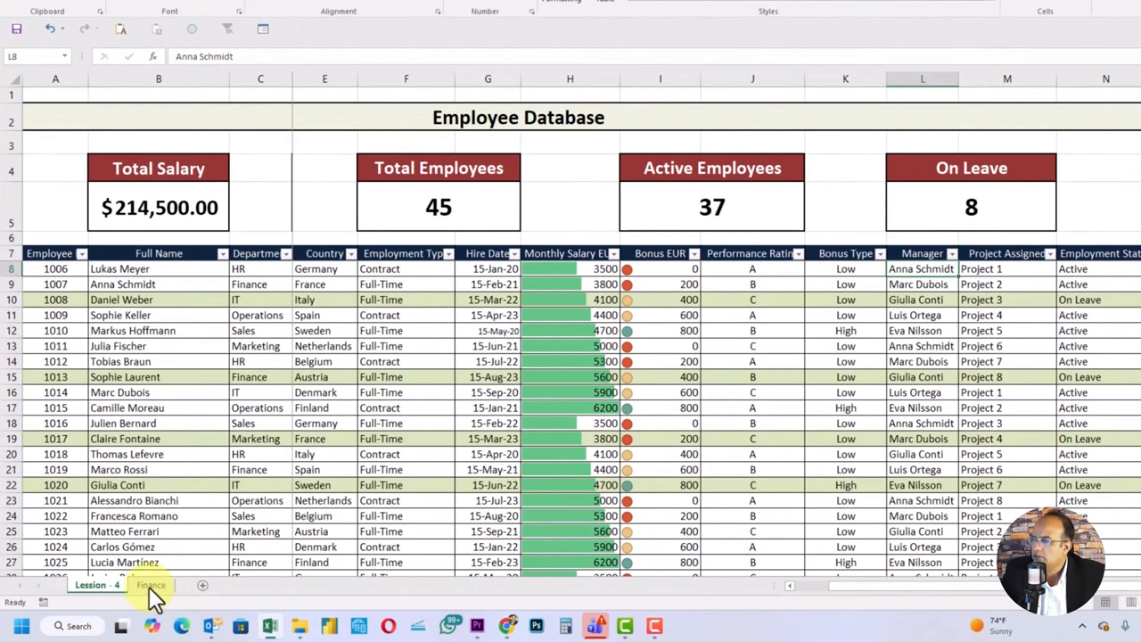
click(151, 585)
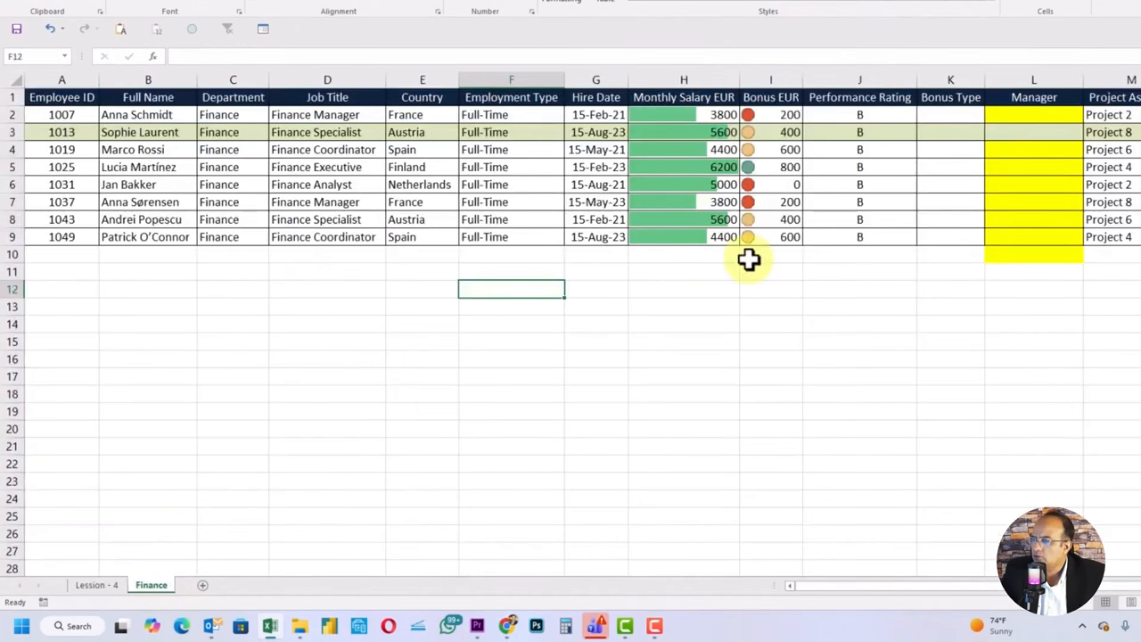
click(139, 115)
click(1058, 115)
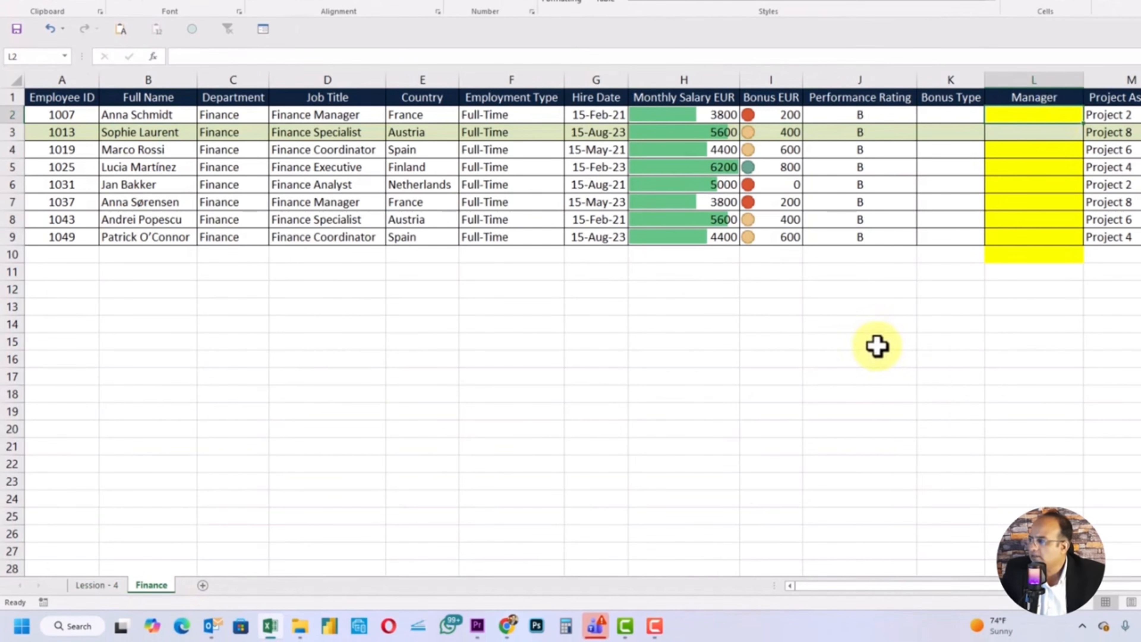
Step: Copy the first Finance employee's ID from A2 and search for it on the Lession - 4 sheet
click(69, 113)
key(ctrl+c)
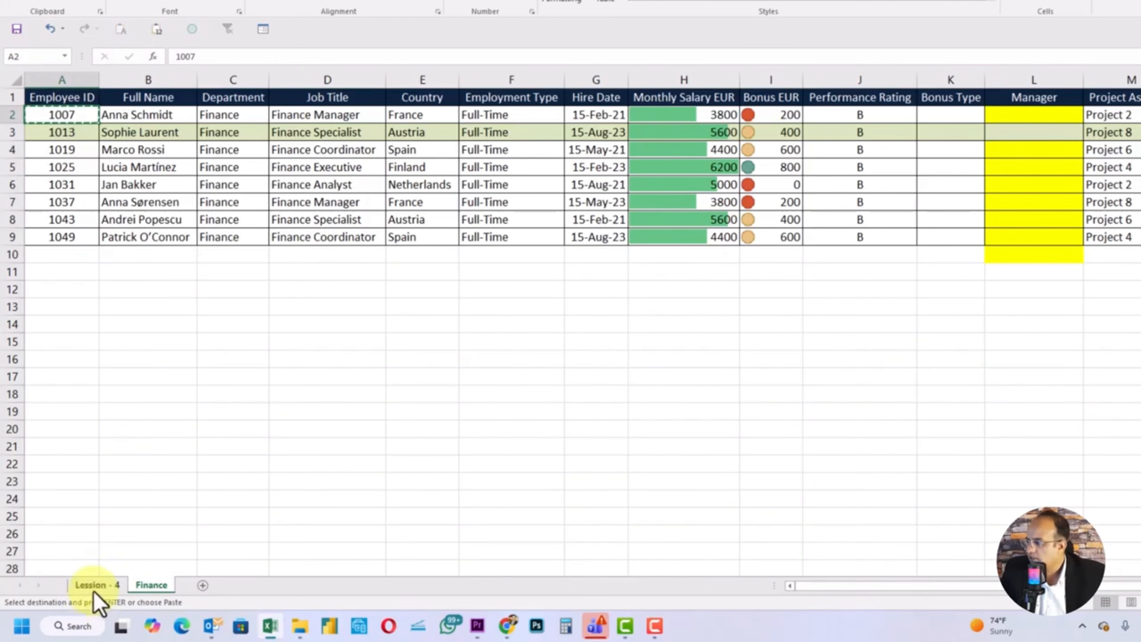
click(92, 584)
click(301, 344)
key(ctrl+f)
key(ctrl+v)
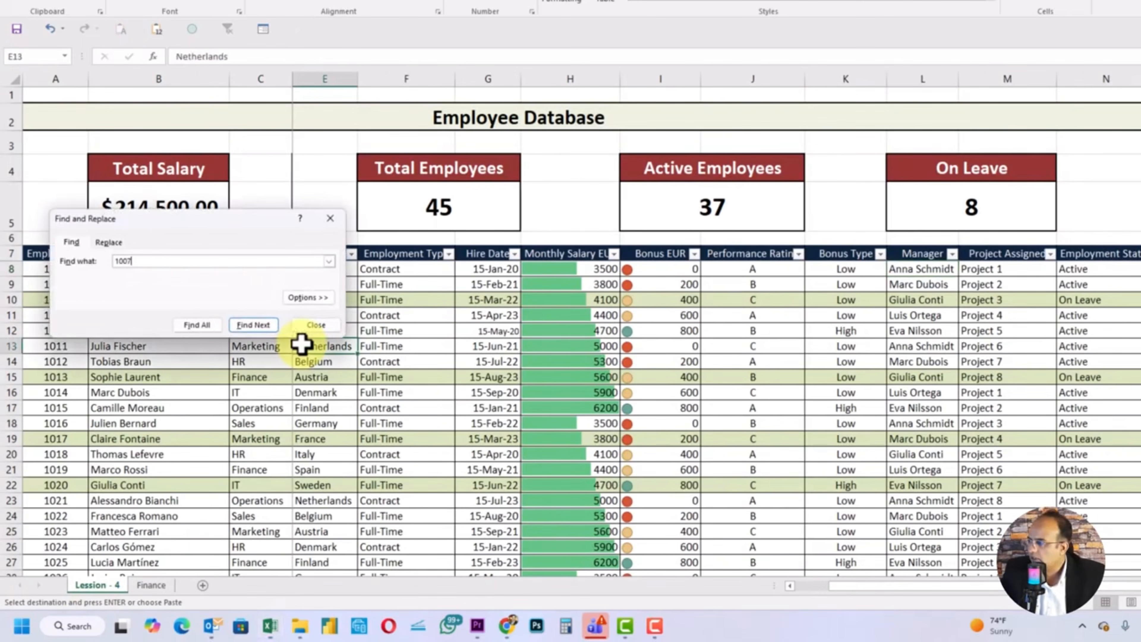
key(Return)
key(Escape)
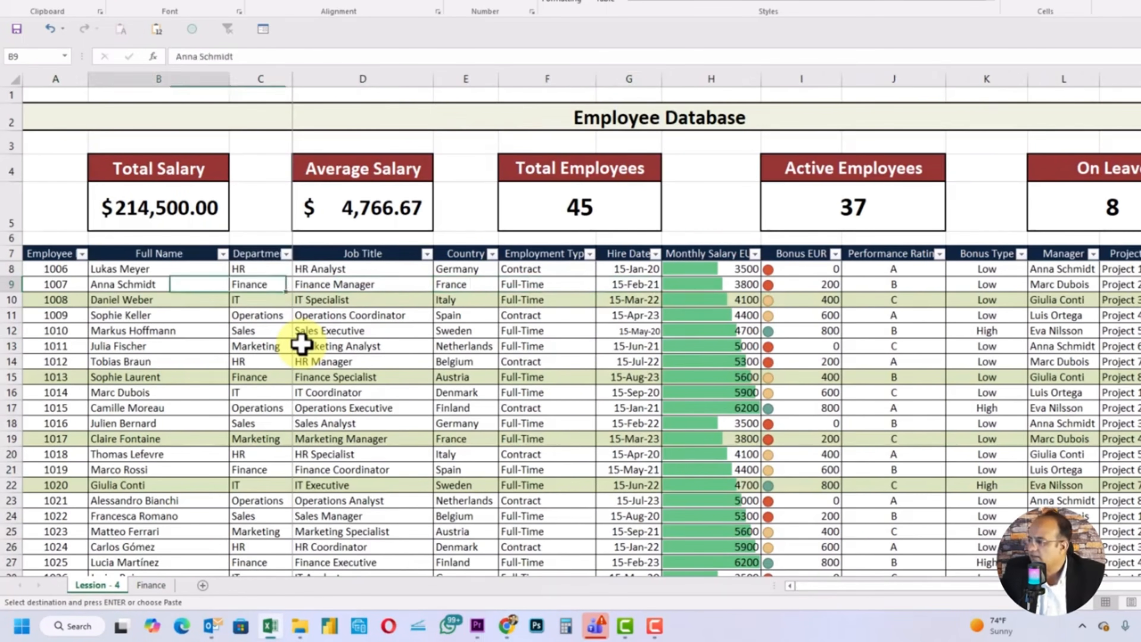
key(Left)
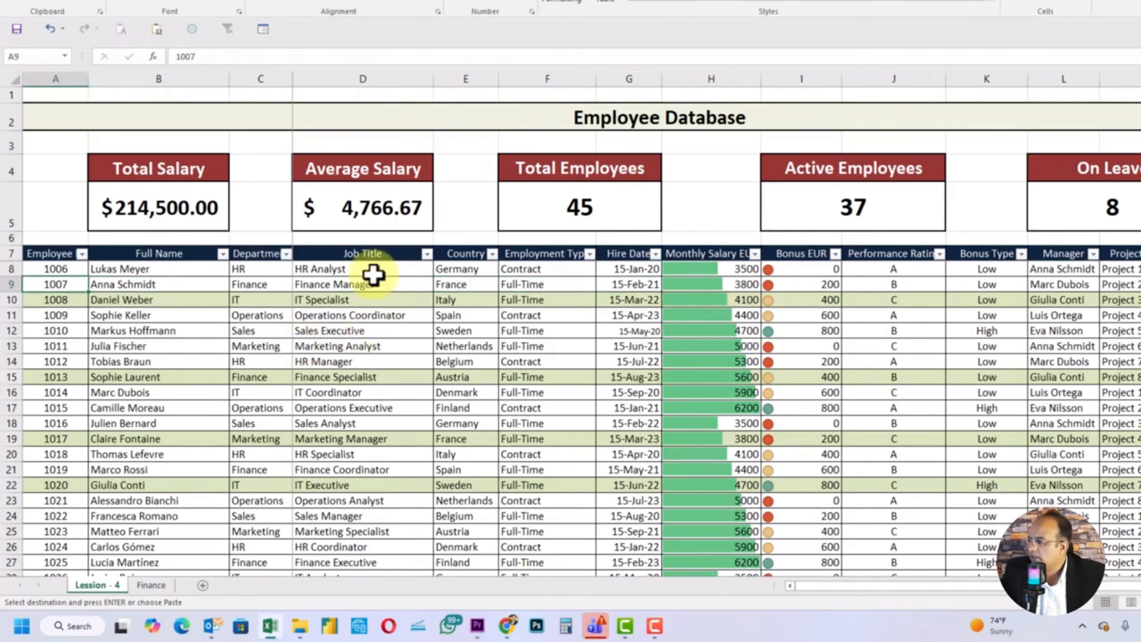
Step: Compare the employee IDs on the Finance sheet with the Employee ID column on the Lession - 4 sheet
click(151, 587)
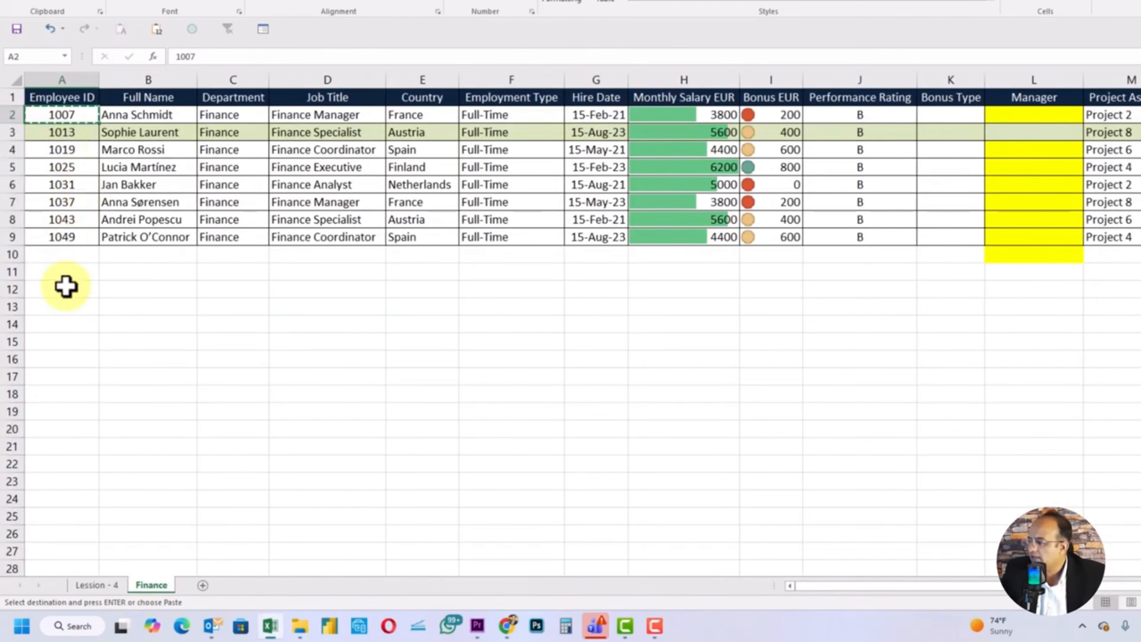
click(114, 585)
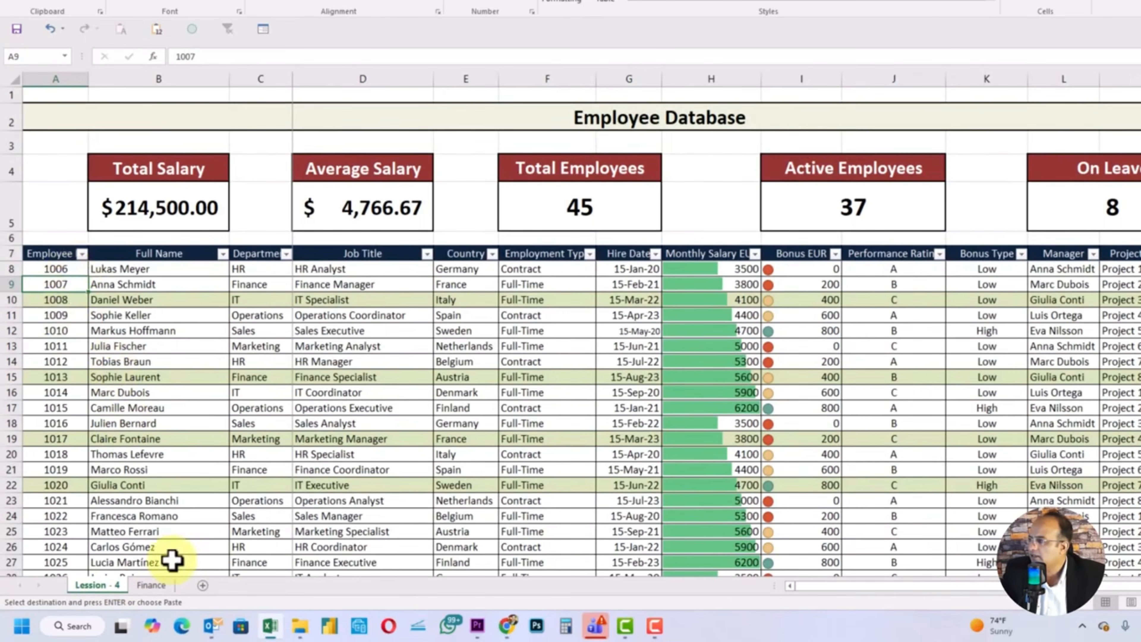
click(153, 585)
key(Escape)
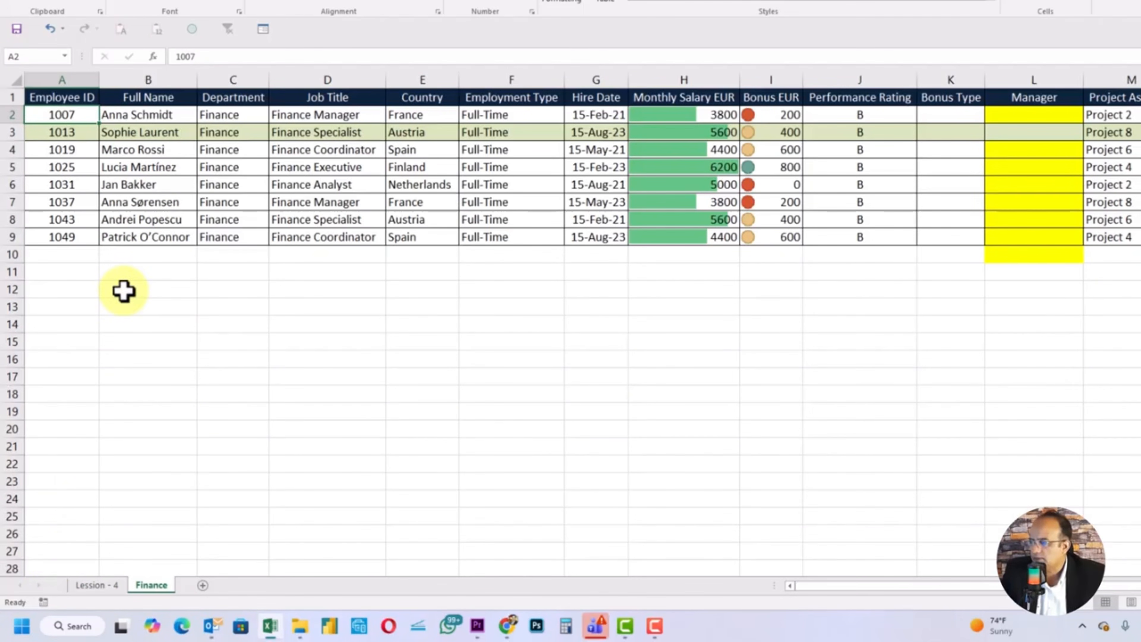
click(98, 586)
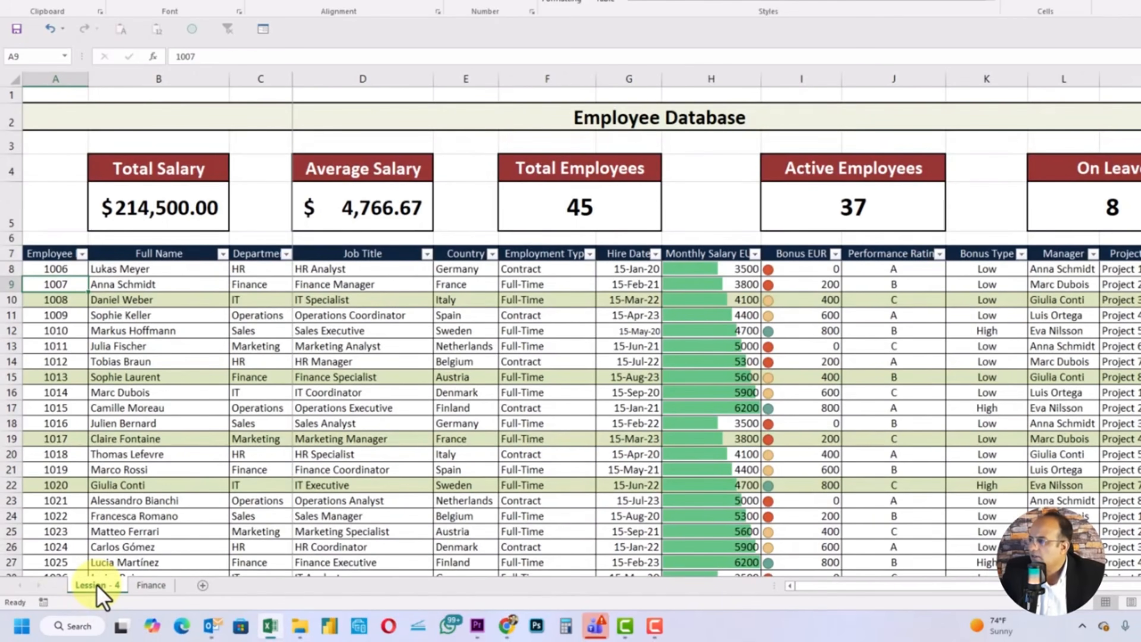
click(151, 585)
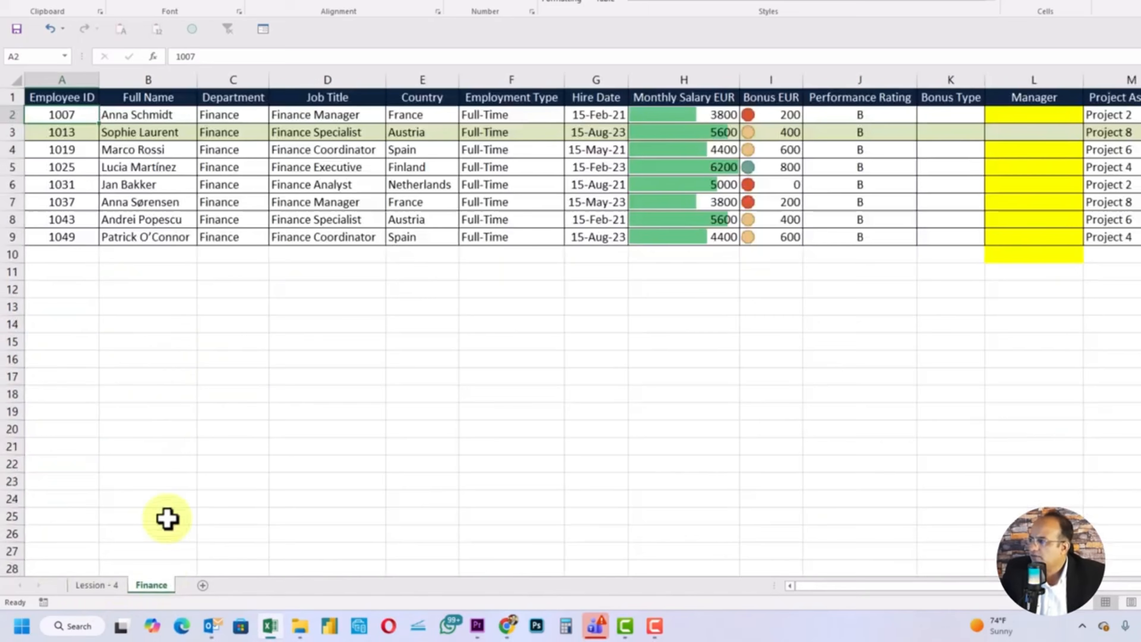
click(169, 285)
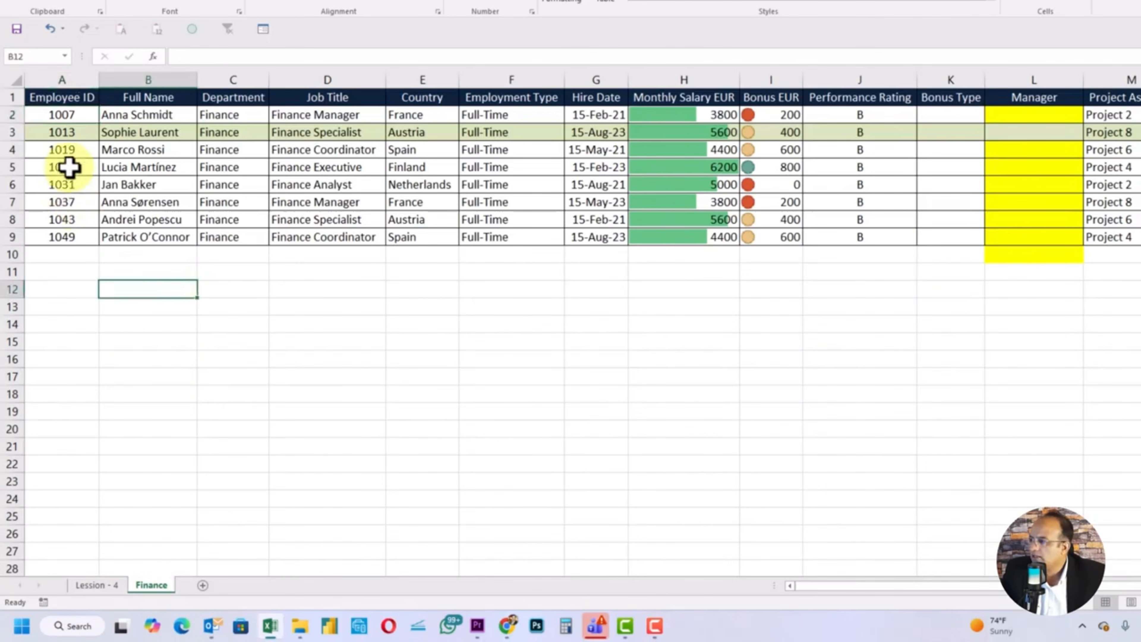
click(66, 183)
click(61, 237)
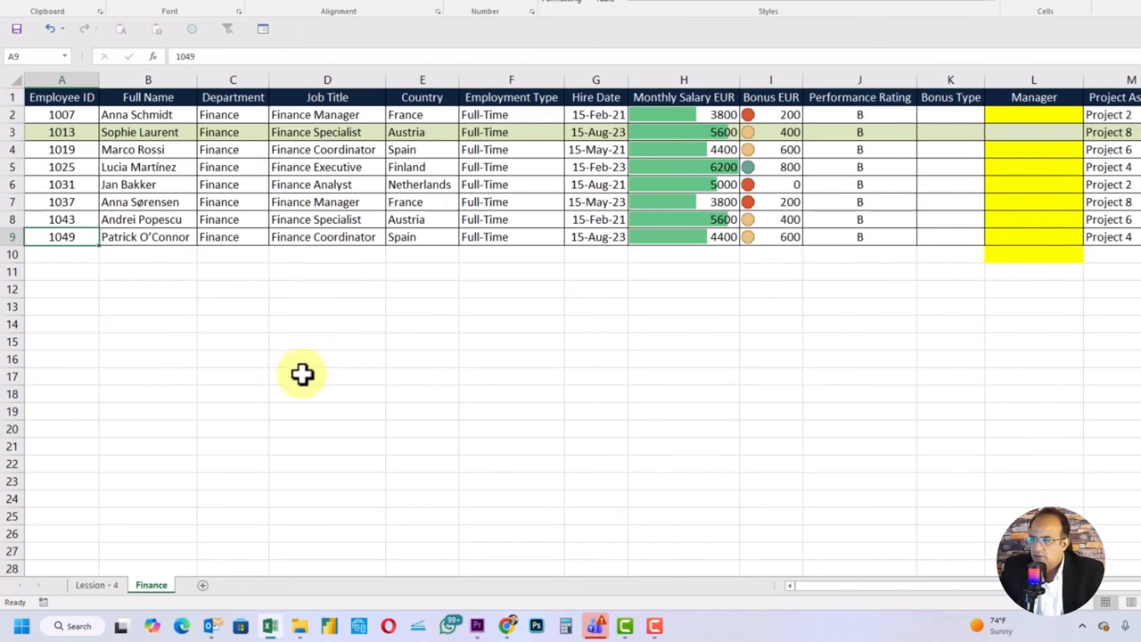
click(1016, 116)
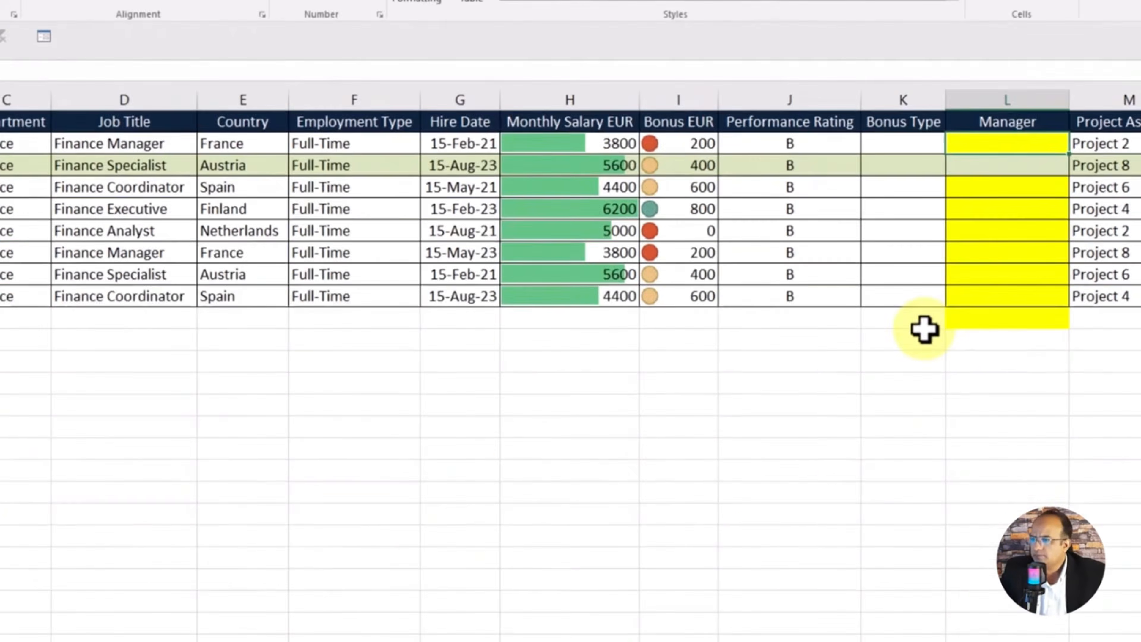
text(=v)
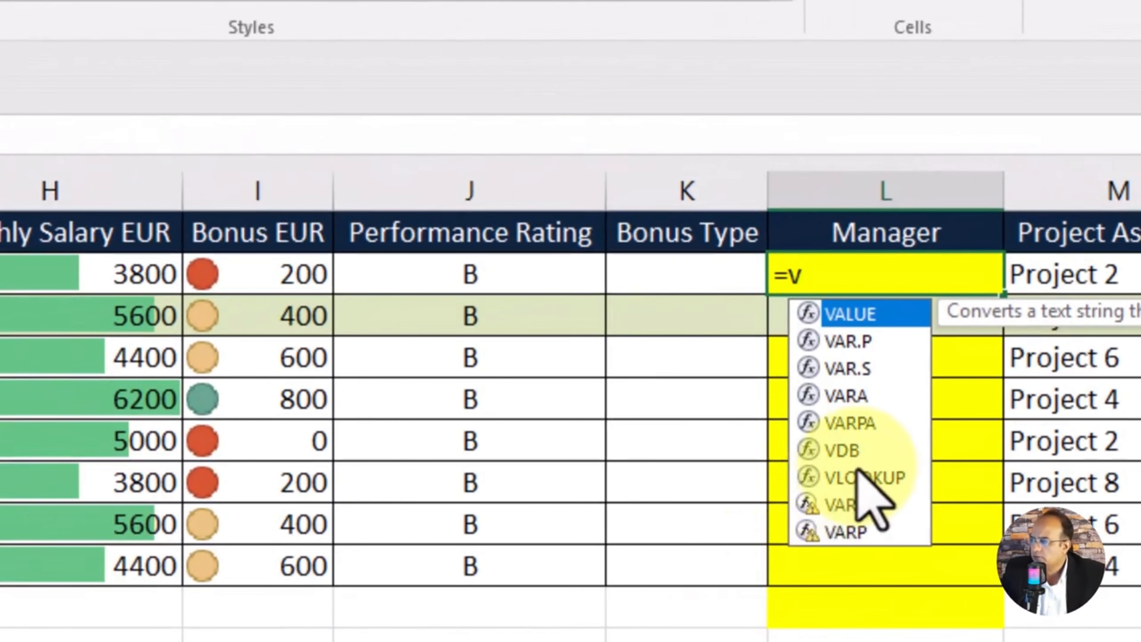
double_click(856, 477)
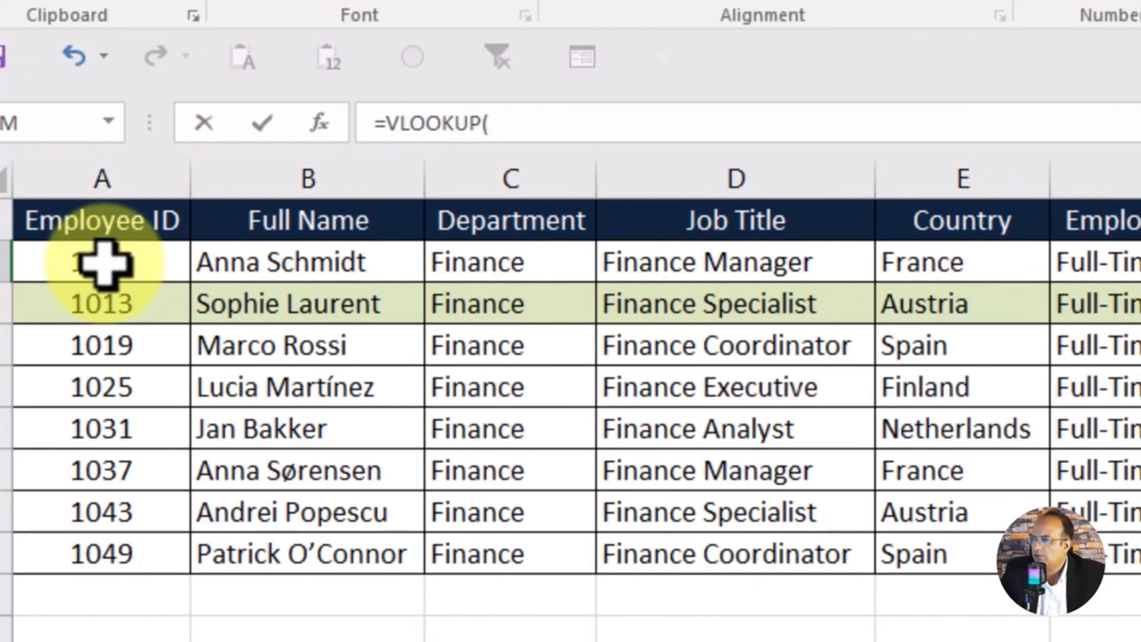
click(105, 262)
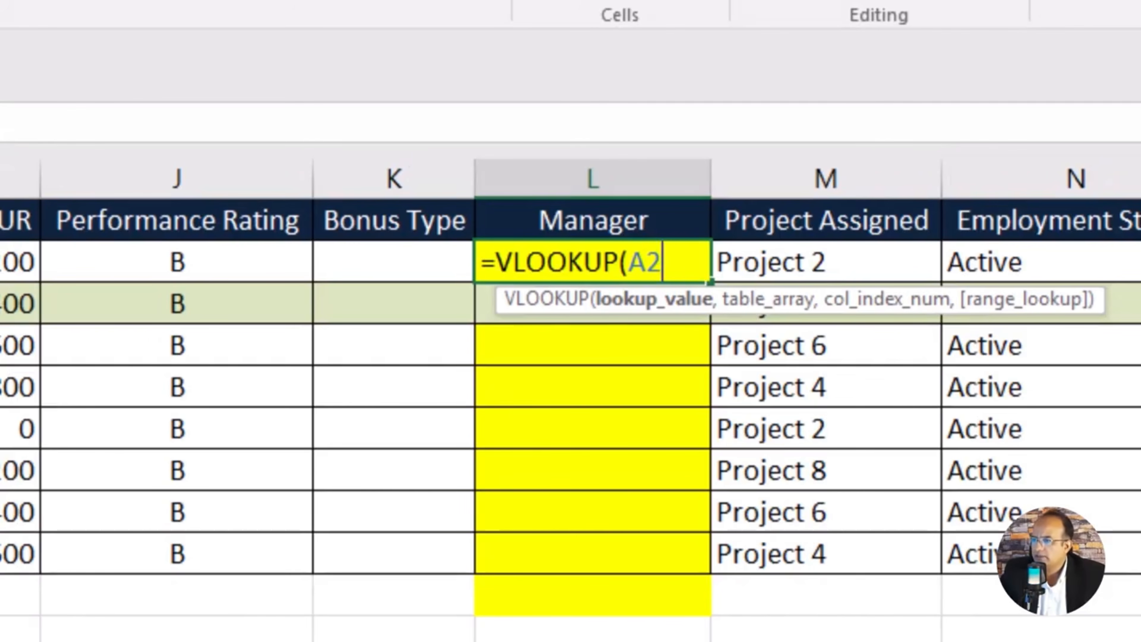
text(,)
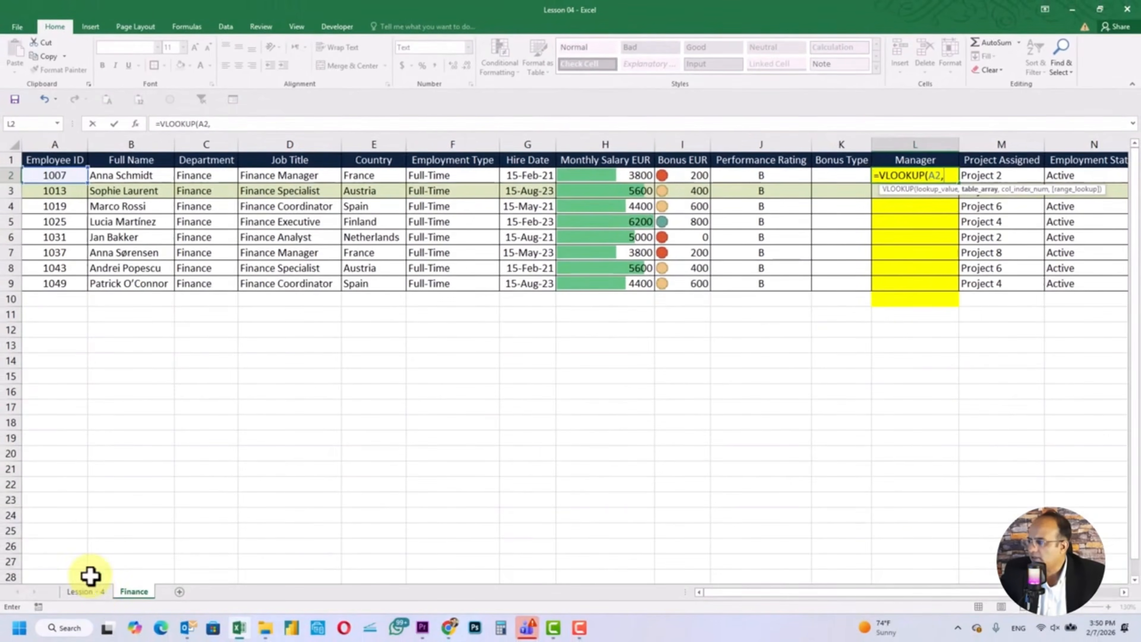
click(87, 591)
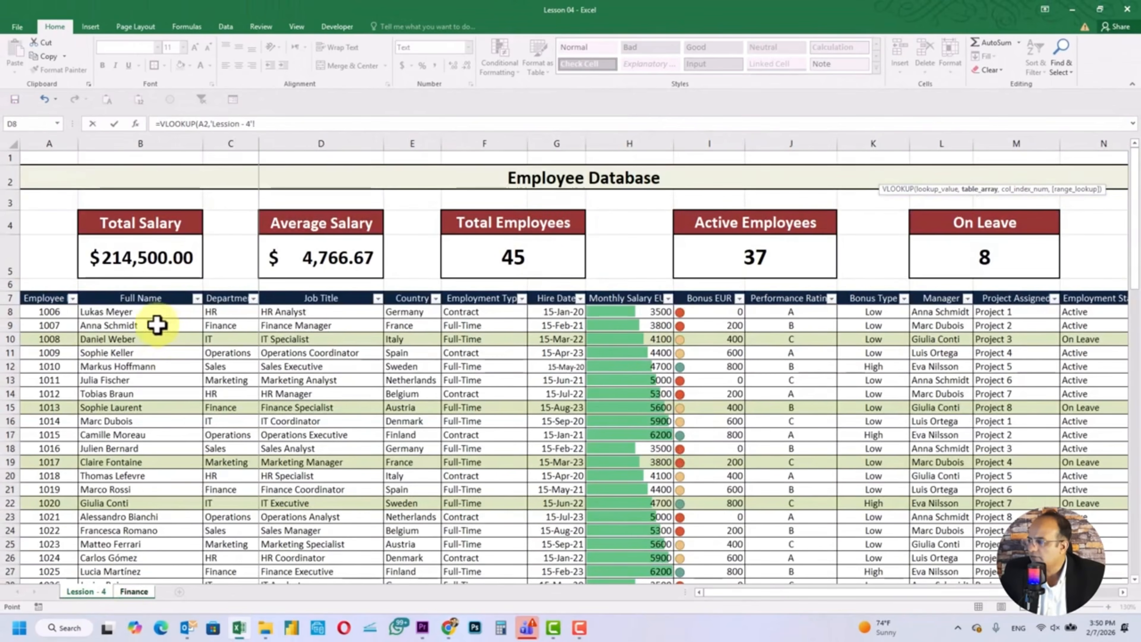
click(60, 299)
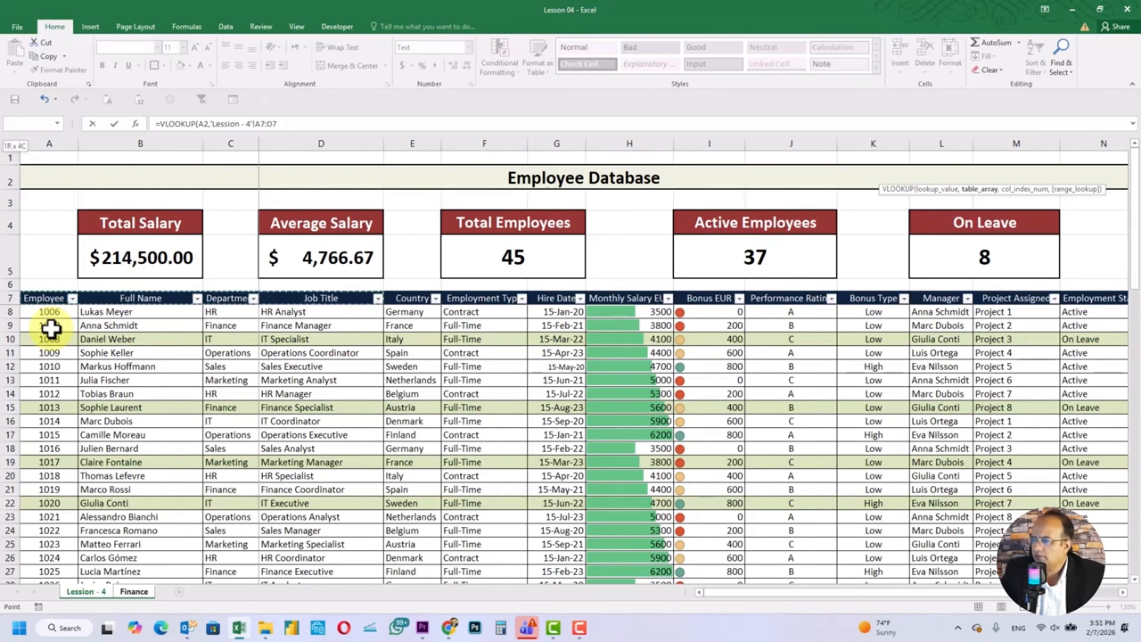
key(shift+Right)
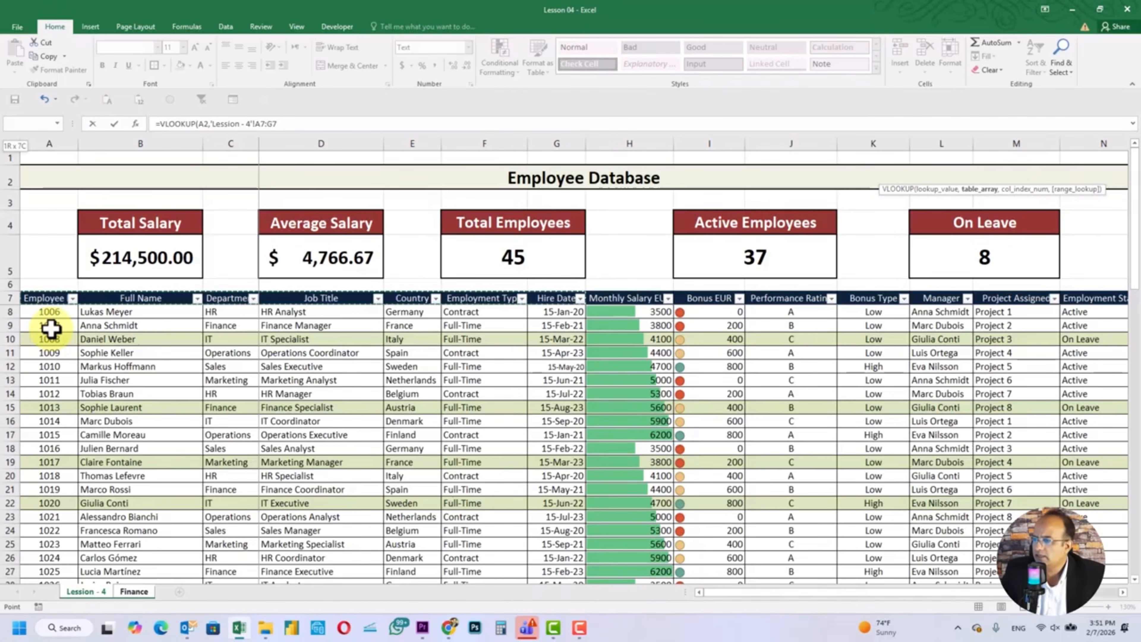
key(shift+Right)
key(shift+Right)
key(shift+Right)
key(shift+Right)
key(shift+Right)
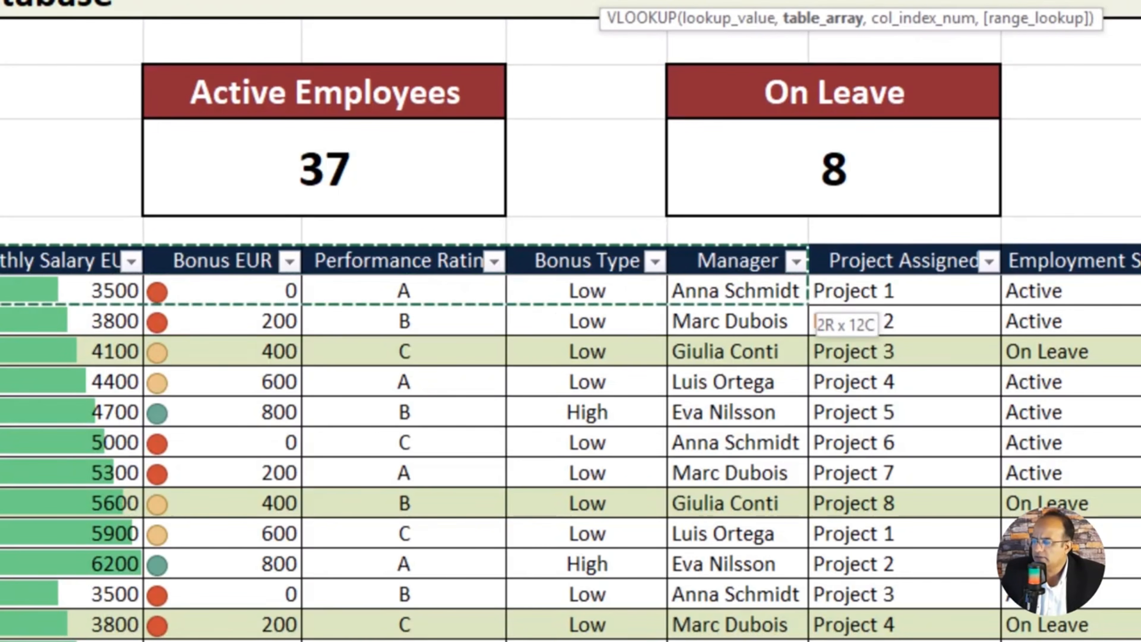
drag(811, 317, 810, 437)
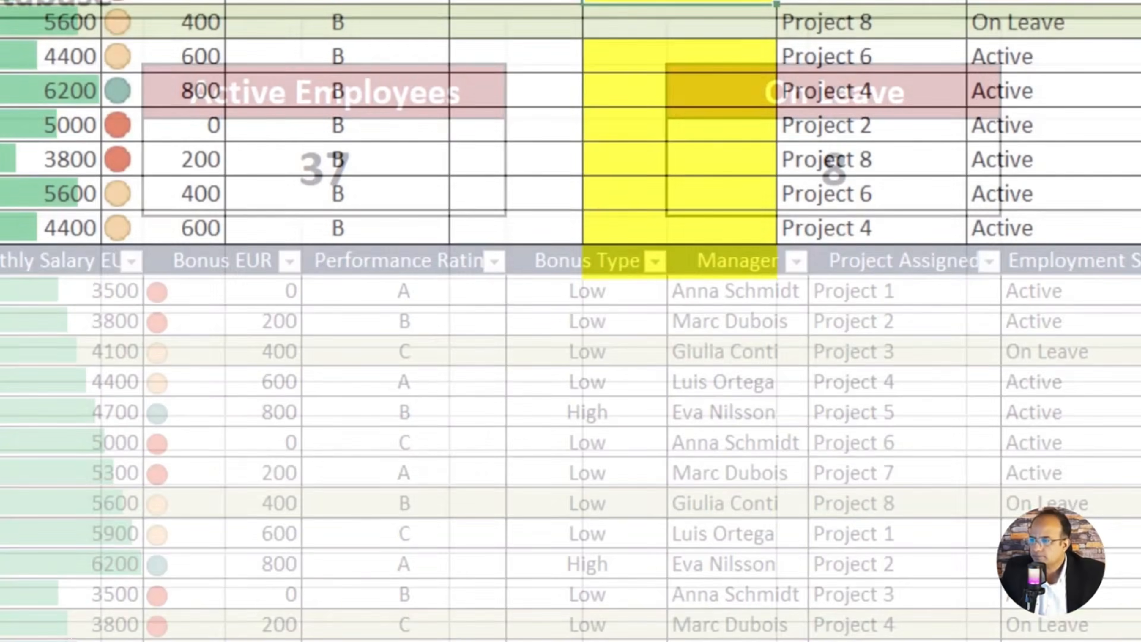
Step: Start a VLOOKUP formula in Manager cell L2 of the Finance sheet, with A2 as the lookup value
text(=V)
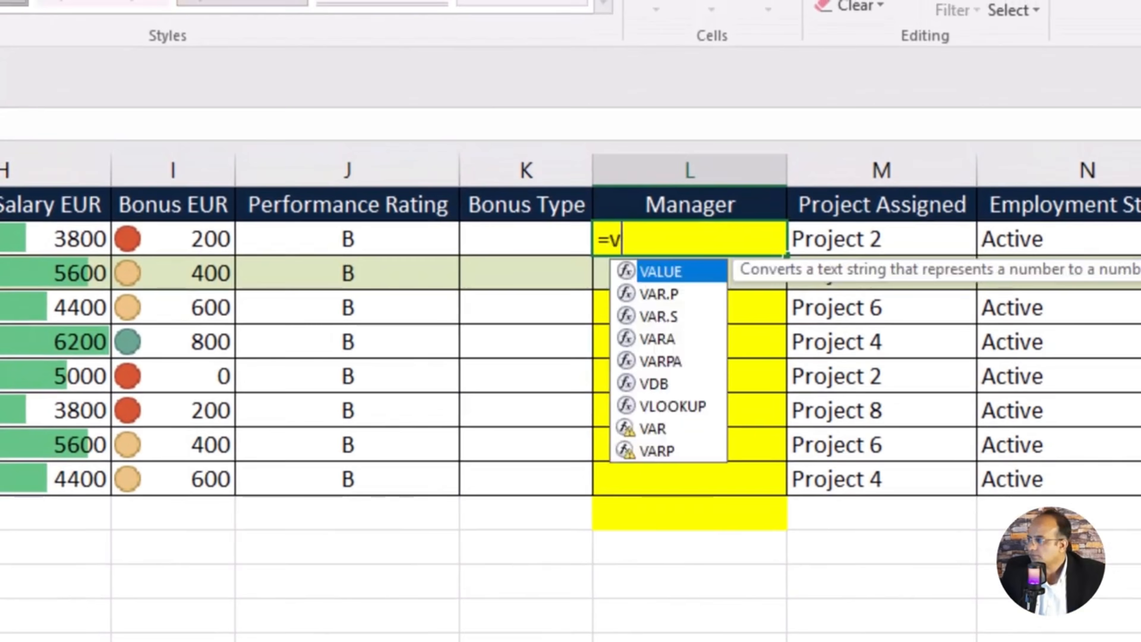
double_click(672, 406)
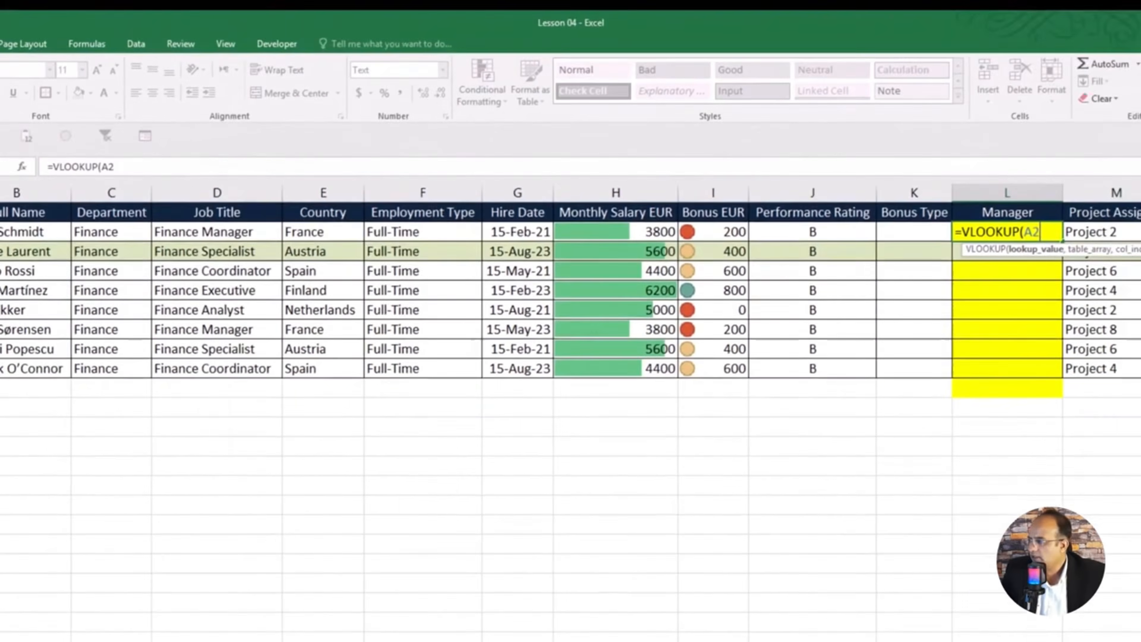
text(,)
Step: Set the VLOOKUP table array to A7:L52 on the Lession - 4 sheet, covering Employee ID through Manager
click(87, 591)
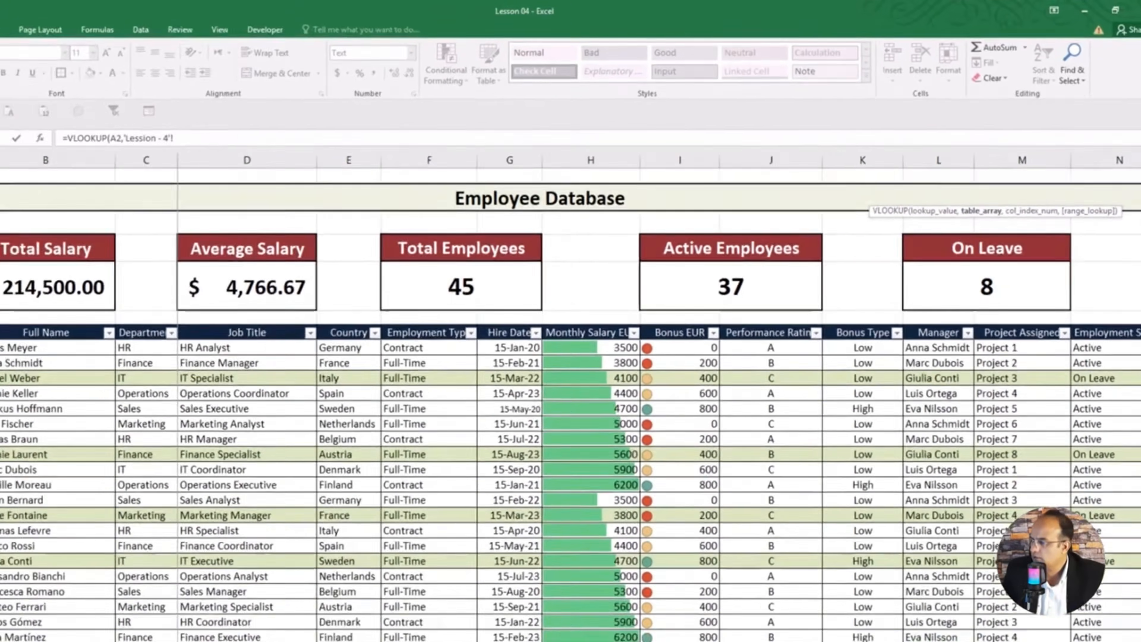
click(45, 299)
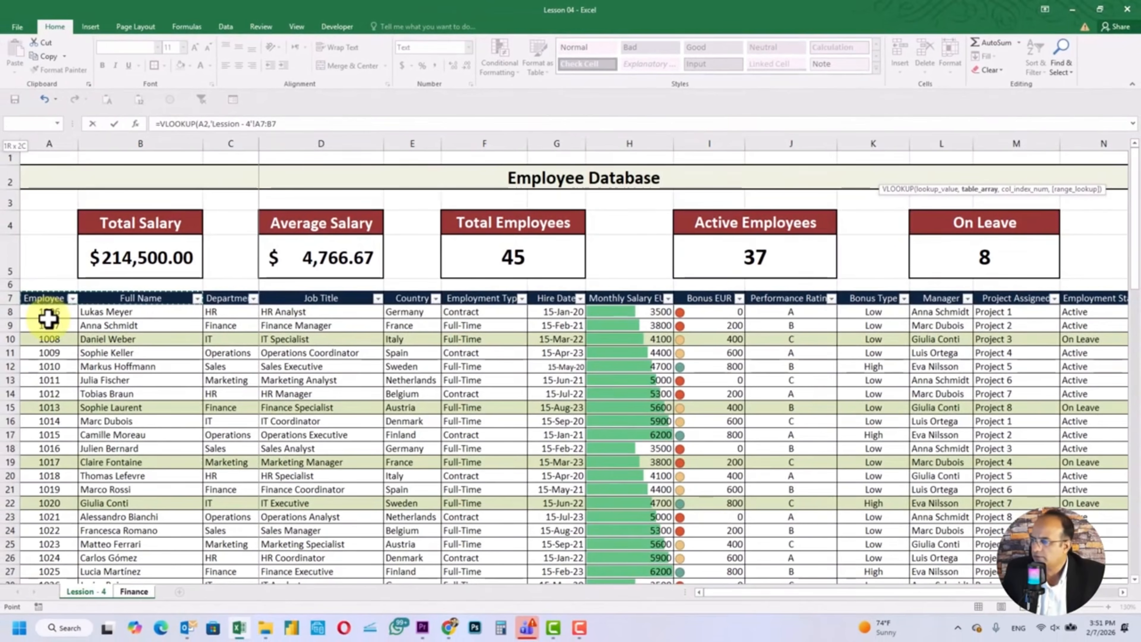
key(shift+Right)
key(shift+Right)
key(shift+Right)
key(shift+Right)
key(shift+Right)
key(shift+Right)
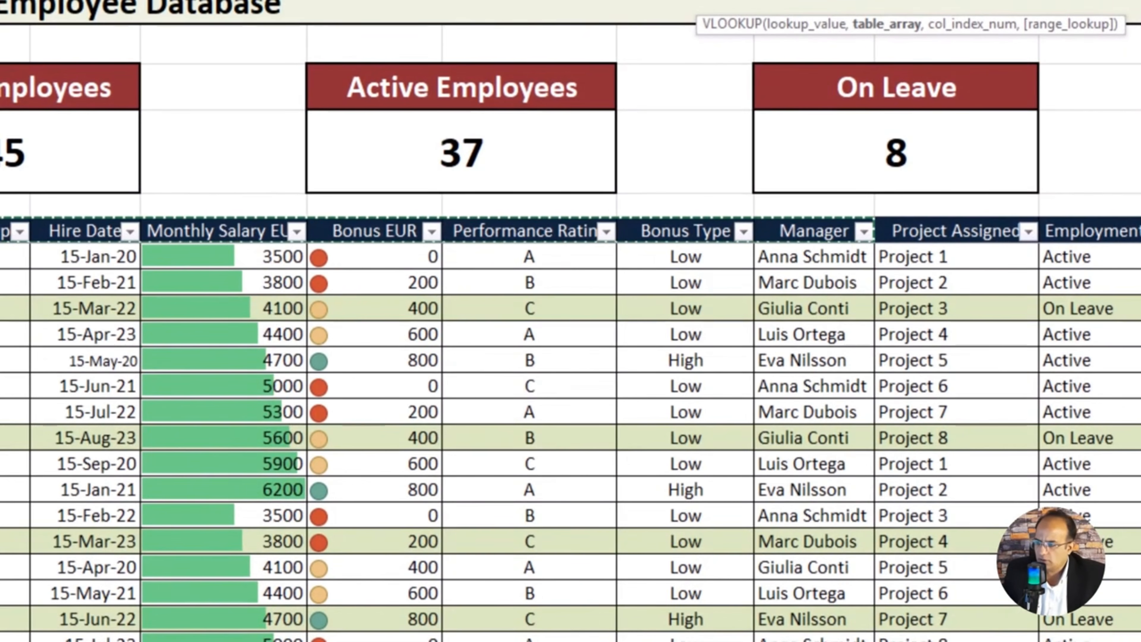
key(shift+Down)
key(shift+Down)
key(shift+Down)
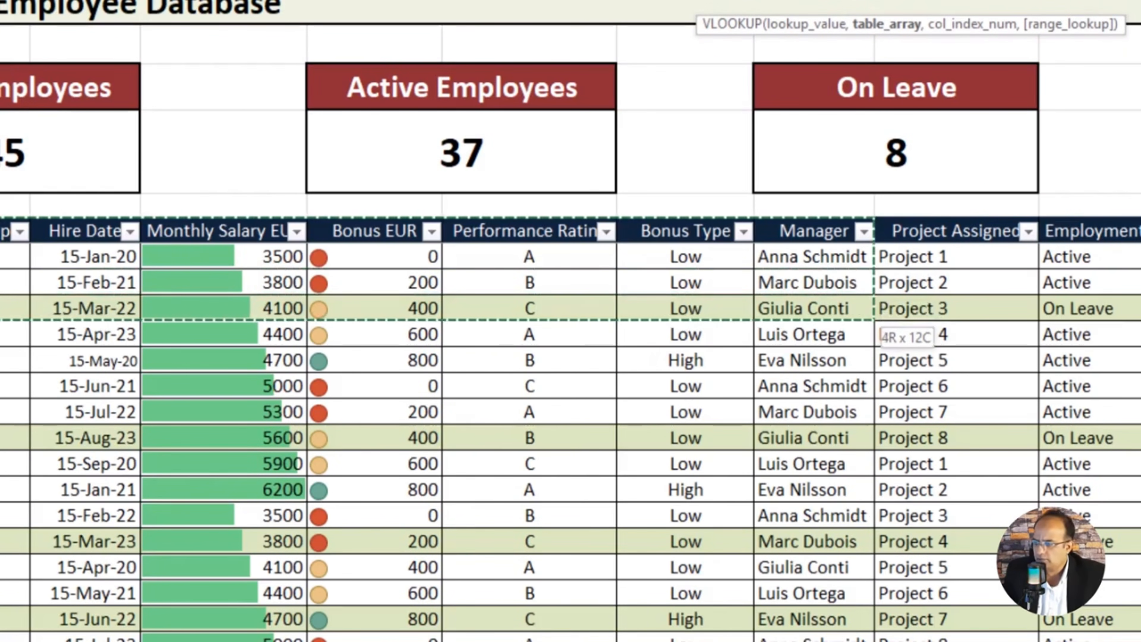
key(shift+Down)
key(shift+Down)
key(shift+Down)
key(shift+Down)
key(shift+Down)
key(shift+Down)
key(shift+Down)
key(shift+Down)
key(shift+Down)
key(shift+Down)
key(shift+Down)
key(shift+Down)
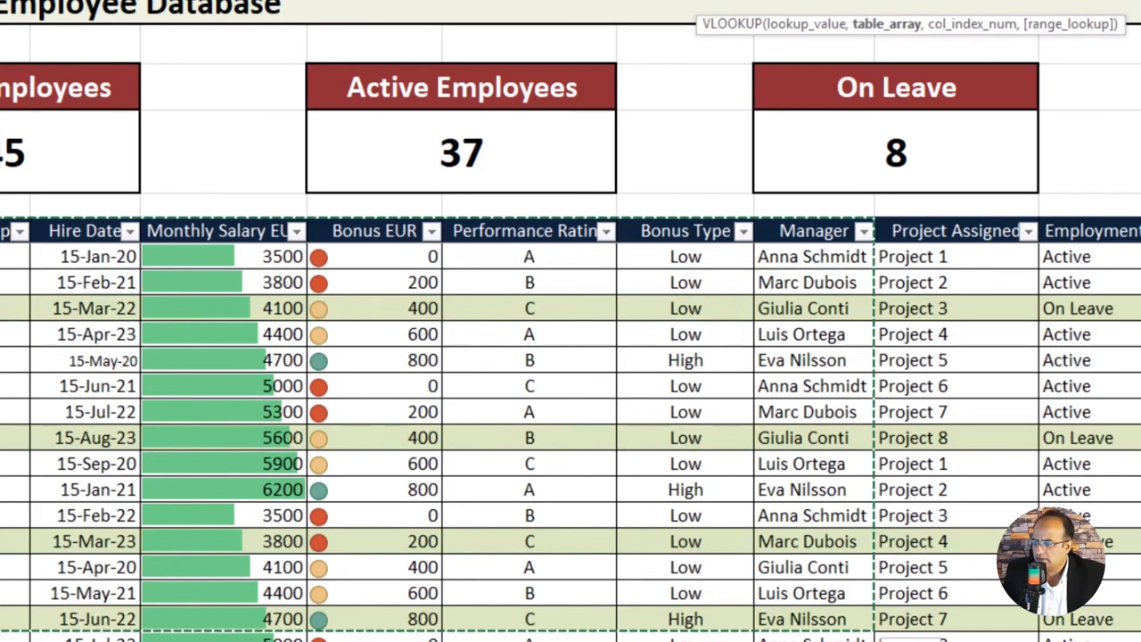
key(shift+Down)
key(shift+Down)
key(shift+Down)
key(shift+Down)
key(shift+Down)
key(shift+Down)
key(shift+Down)
key(shift+Down)
key(shift+Down)
key(shift+Down)
key(shift+Down)
key(shift+Down)
key(shift+Down)
key(shift+Down)
key(shift+Down)
key(shift+Down)
key(shift+Down)
key(shift+Down)
key(shift+Down)
key(shift+Down)
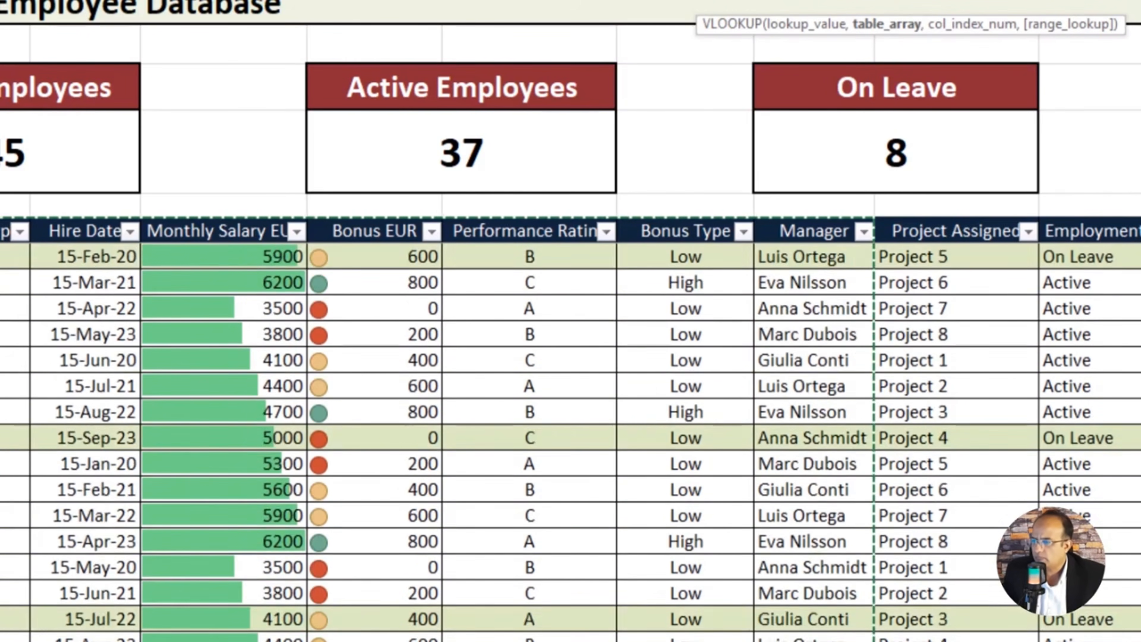
key(shift+Down)
key(shift+Down)
key(shift+Down)
key(shift+Down)
key(shift+Down)
key(shift+Down)
key(shift+Down)
key(shift+Up)
key(shift+Up)
key(shift+Up)
key(shift+Up)
key(shift+Up)
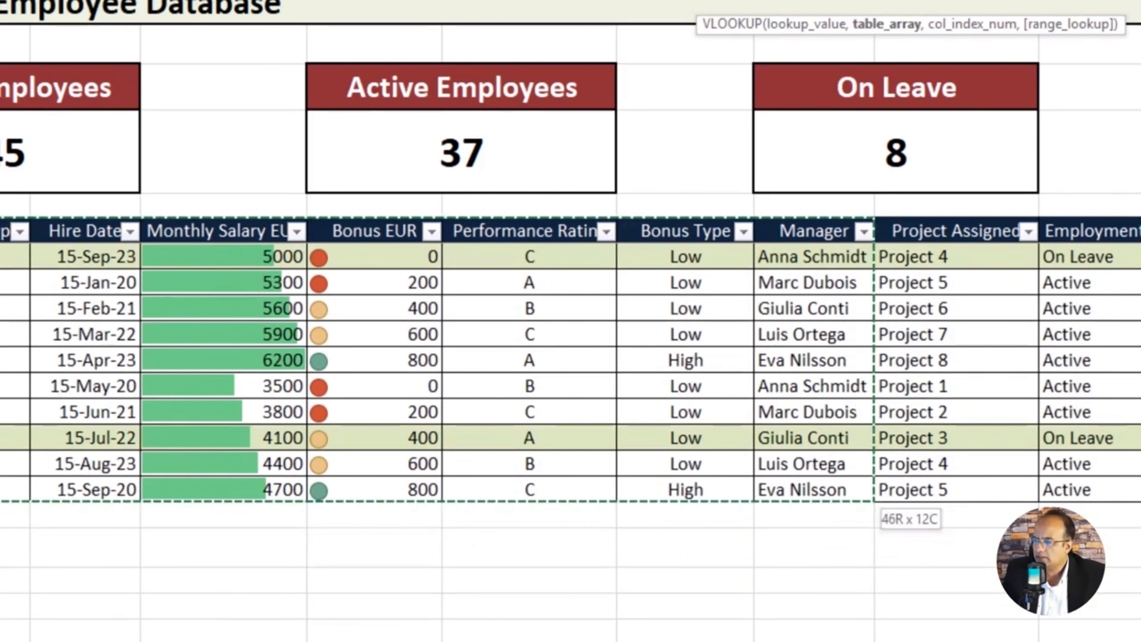
scroll(19, 498, up, 2)
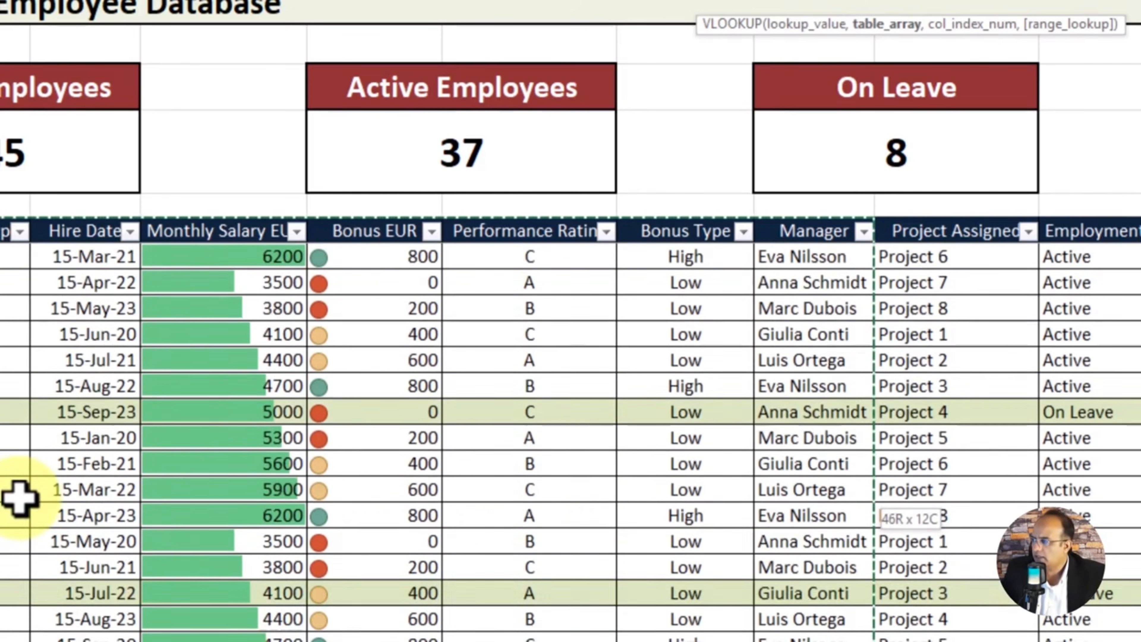
scroll(19, 498, up, 3)
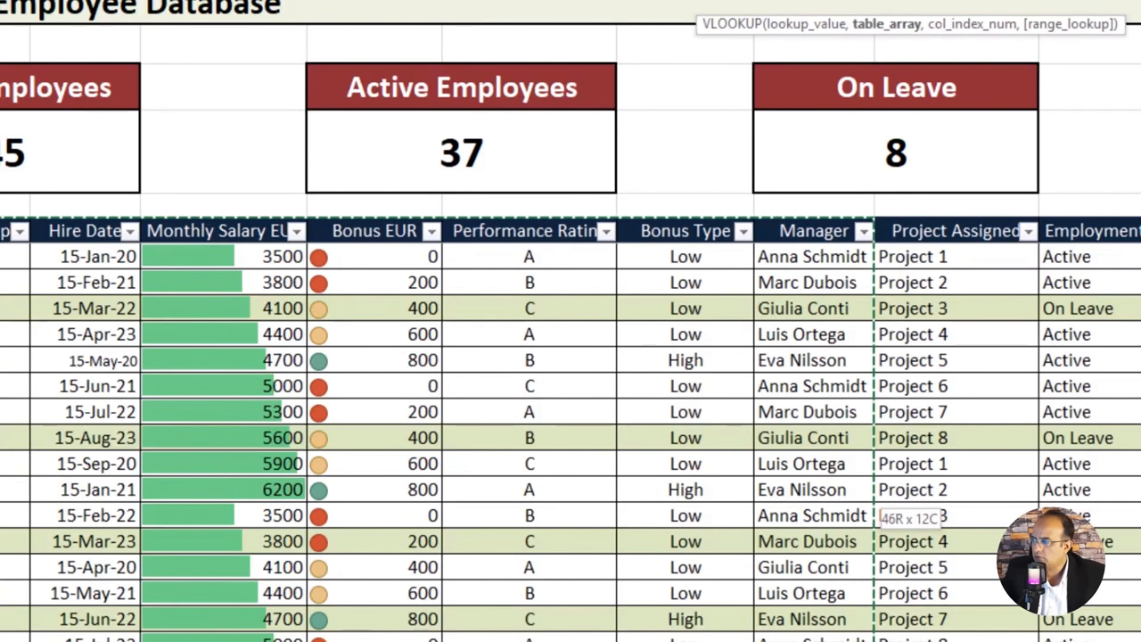
Step: Complete the VLOOKUP in L2 with column index 12 and an exact match (FALSE), and commit the formula
key(F4)
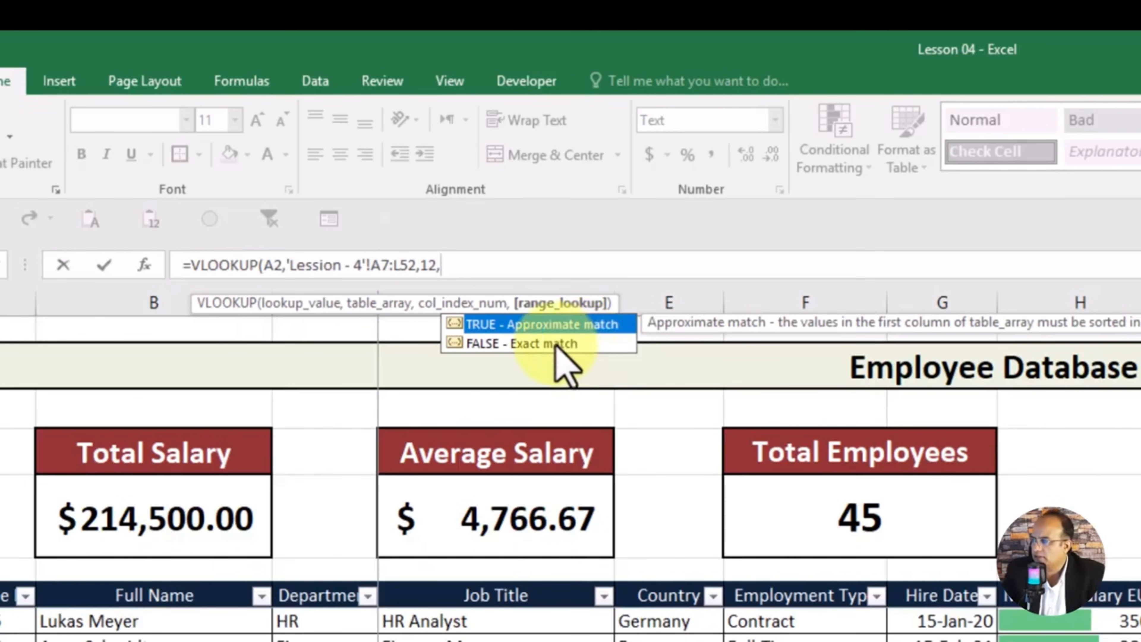
double_click(556, 344)
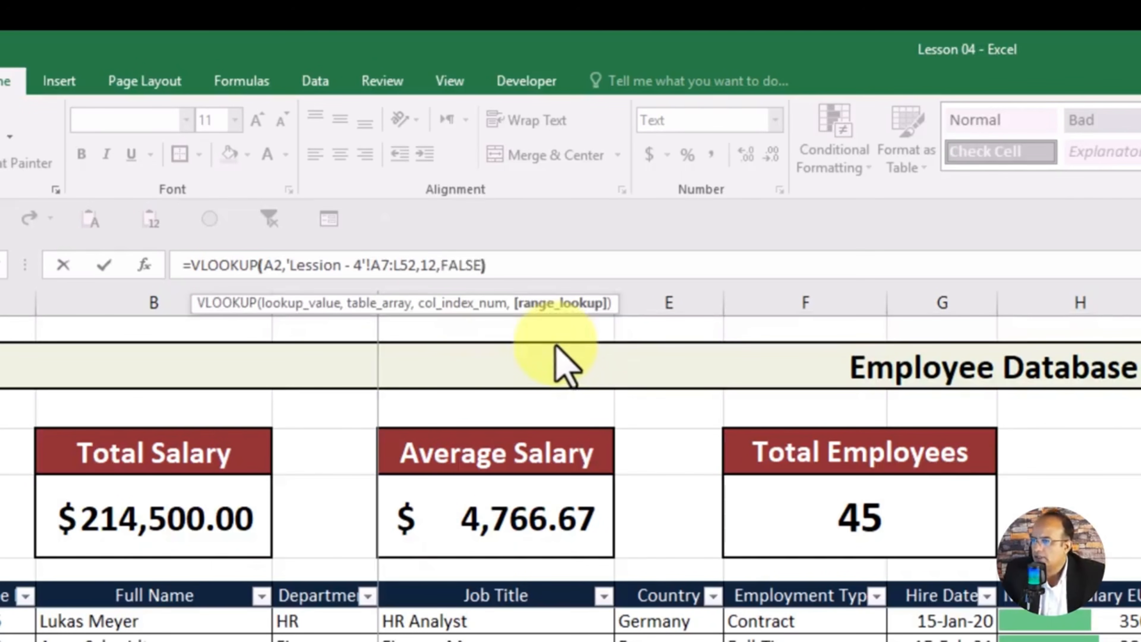
key(Return)
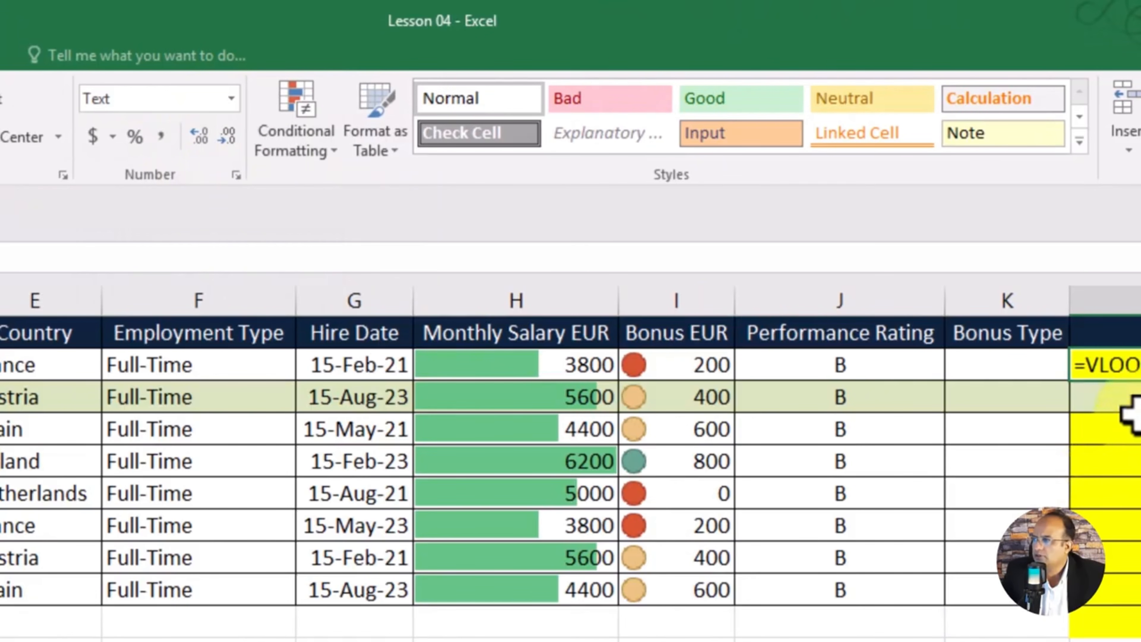
Step: Change the number format of Manager cell L2 to General and recommit its VLOOKUP formula so it calculates
click(231, 99)
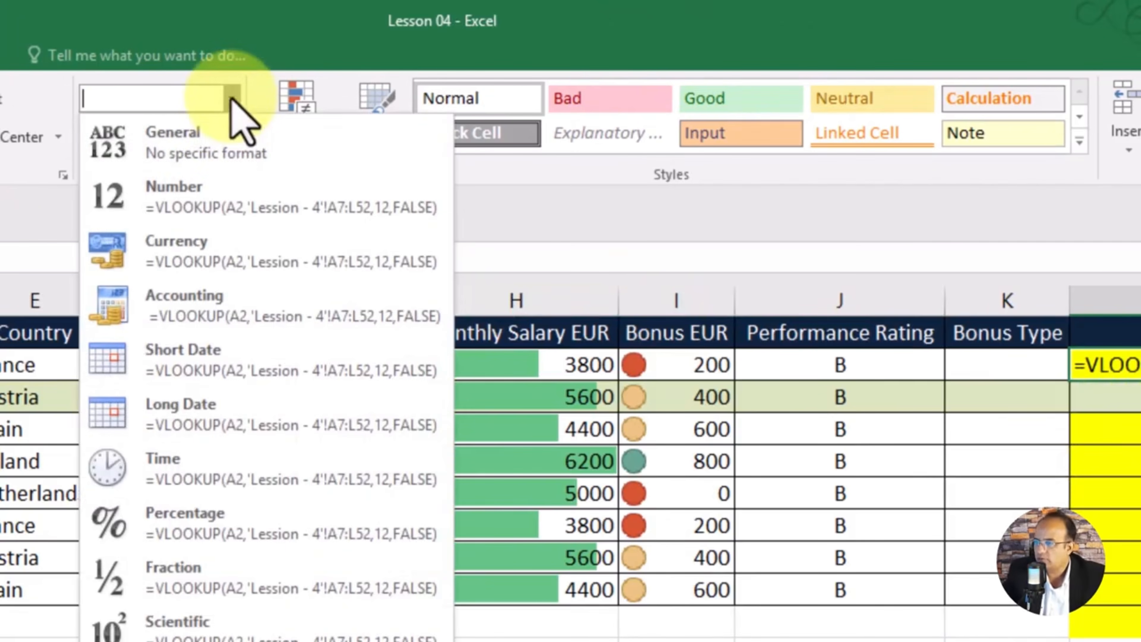
click(224, 132)
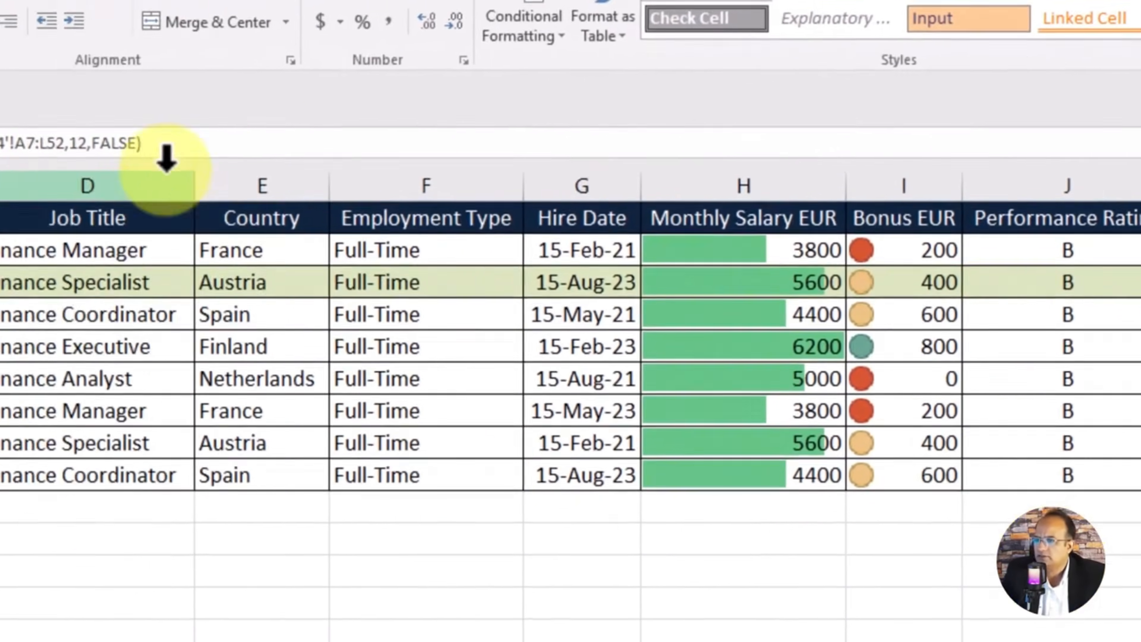
click(415, 141)
key(Return)
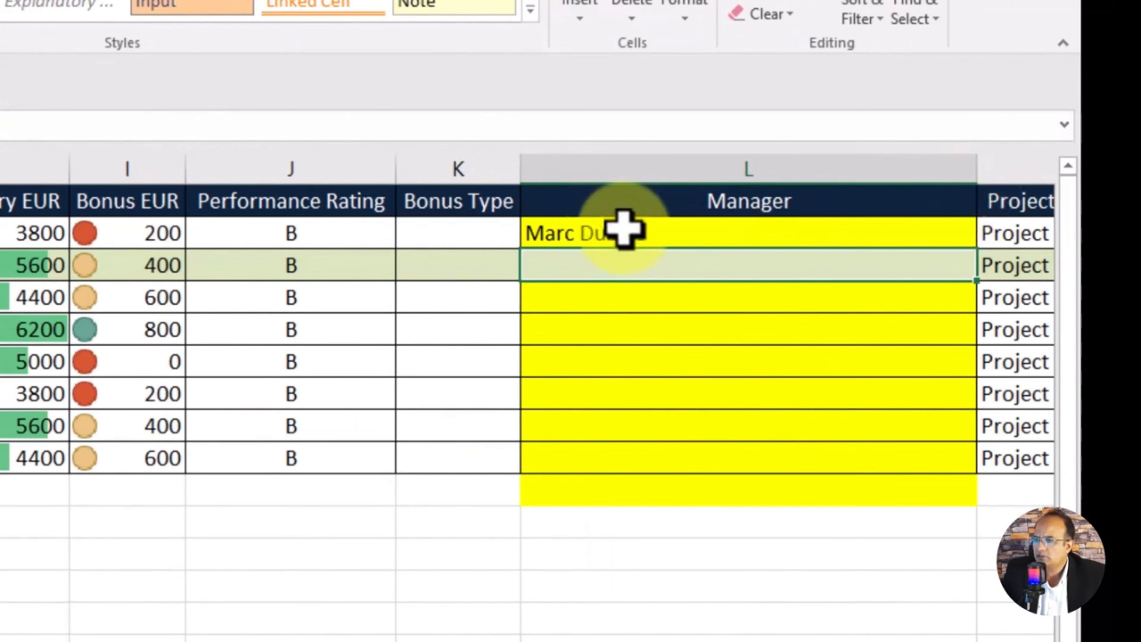
Step: Fill the VLOOKUP from L2 down to L9 and autofit the width of the Manager column
click(624, 229)
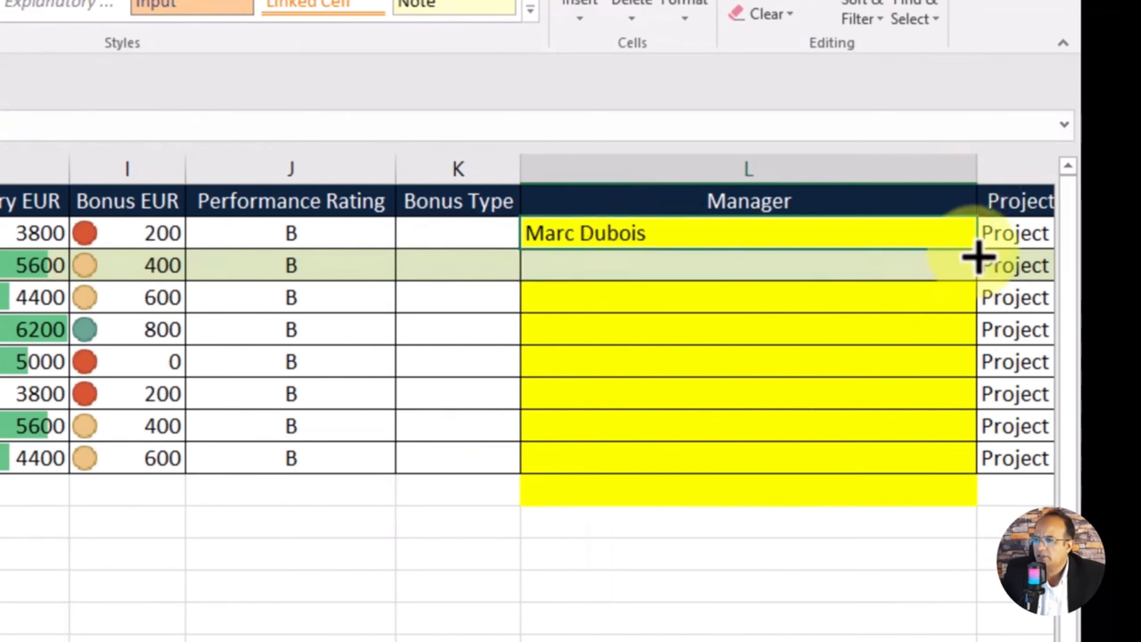
drag(979, 256, 962, 470)
click(677, 625)
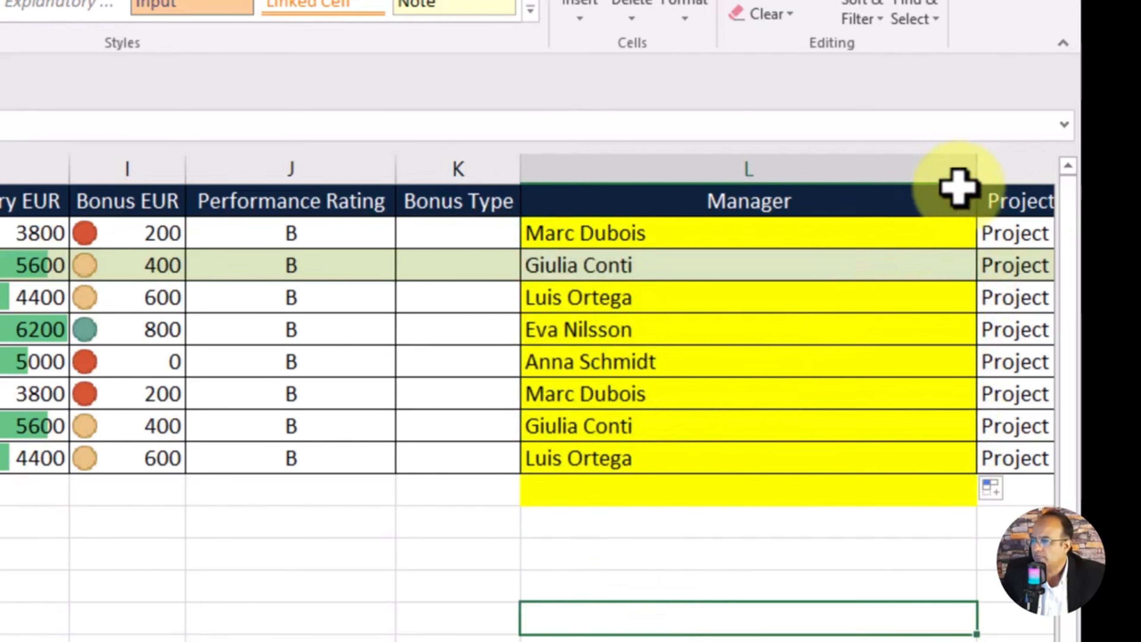
double_click(975, 164)
Step: Delete row 10 with its leftover yellow cell and widen the Manager column slightly
click(683, 451)
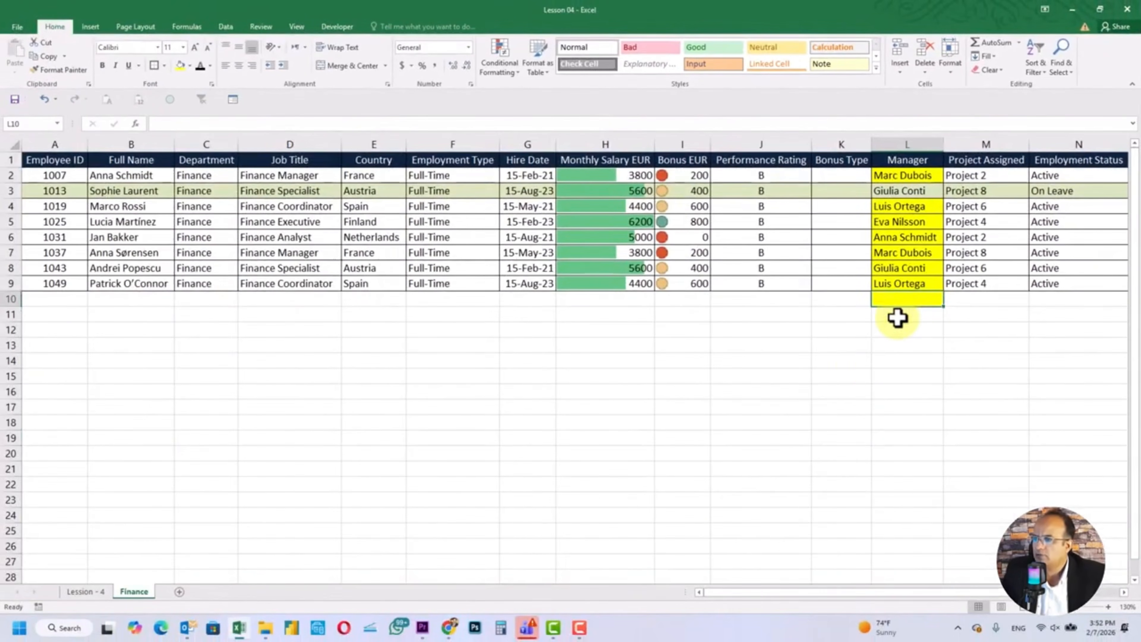
key(shift+space)
key(ctrl+minus)
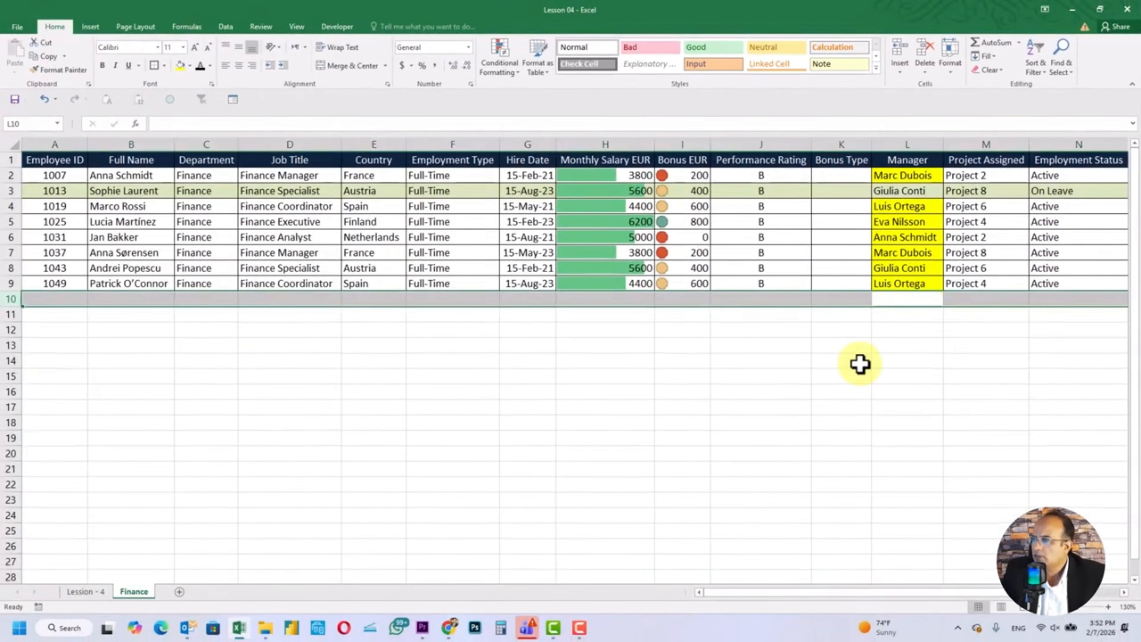
click(860, 364)
drag(944, 144, 956, 142)
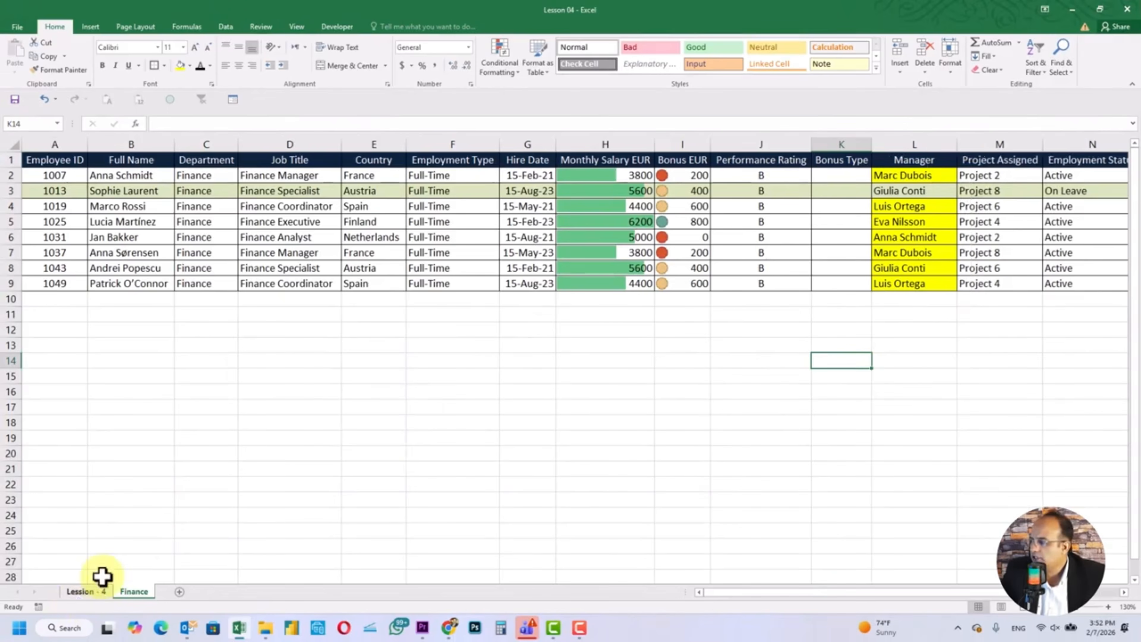
Step: Check the source table on the Lession - 4 sheet against the looked-up managers on the Finance sheet, starting at L2
click(86, 592)
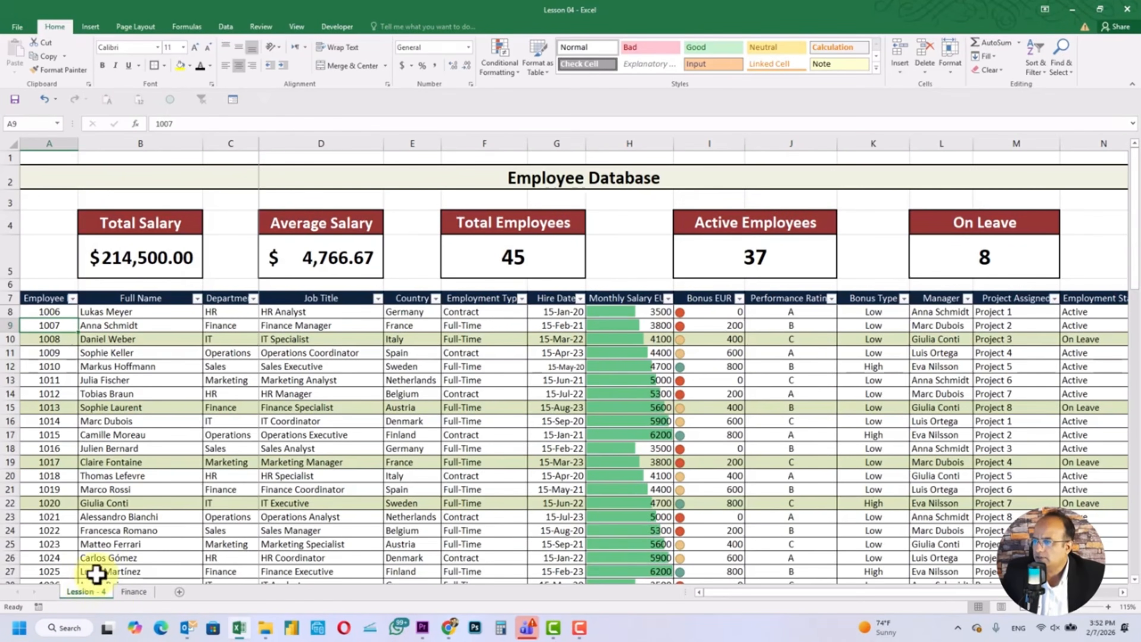
click(133, 592)
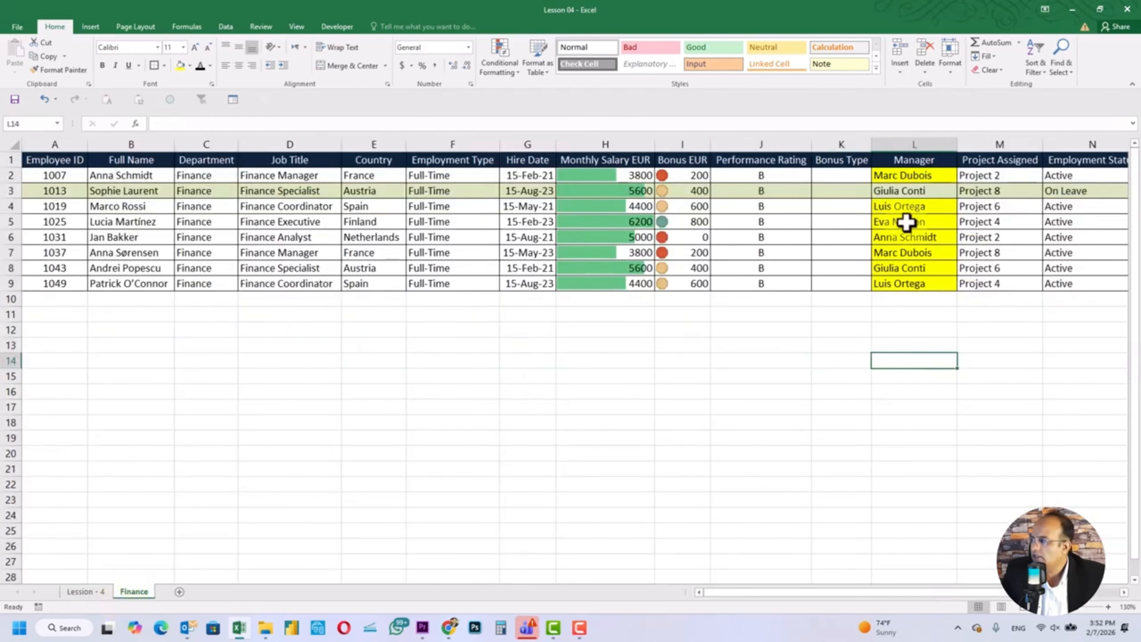
click(898, 175)
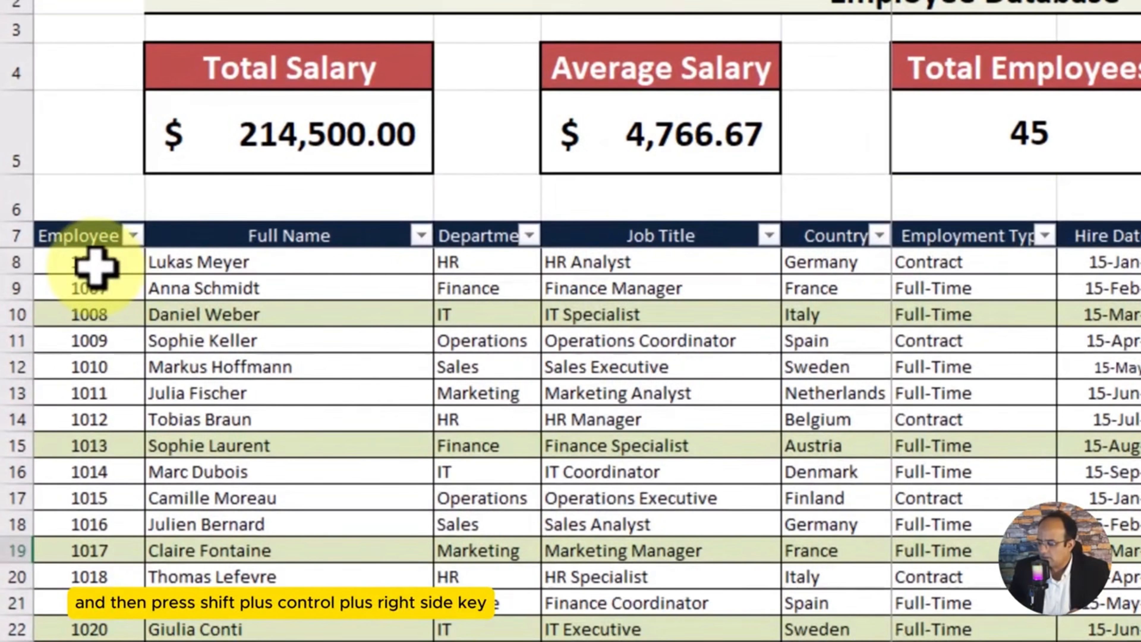
Step: In the Lesson 05 workbook's REMOVE DUPLICATES sheet, select the row range A8:M8, and separately the Employee column range A8:A52
click(43, 293)
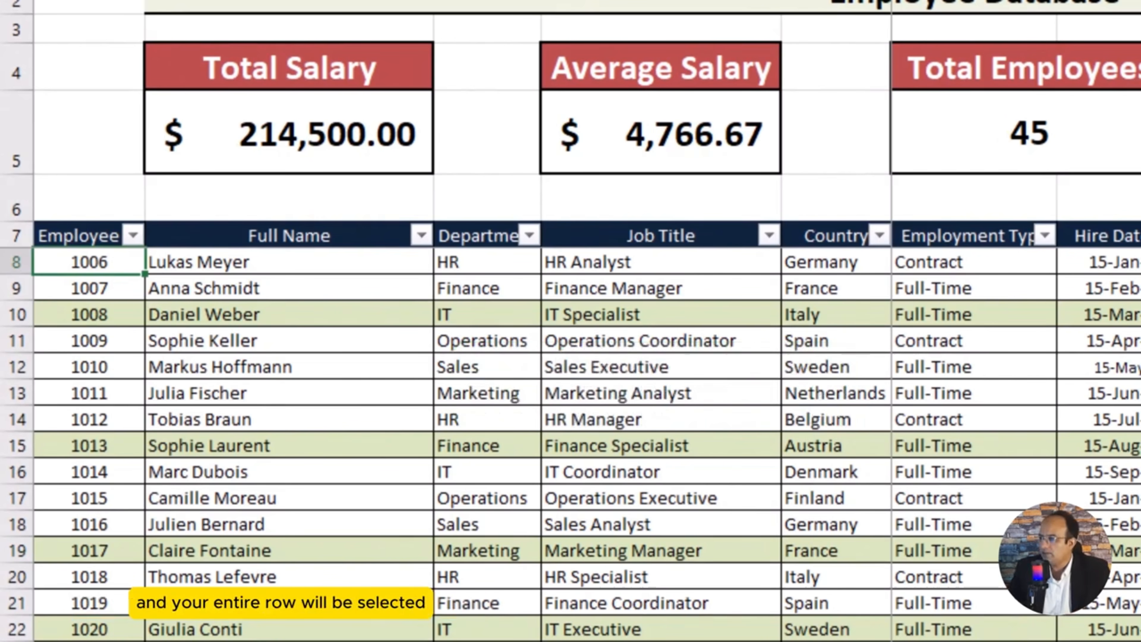
key(ctrl+shift+Right)
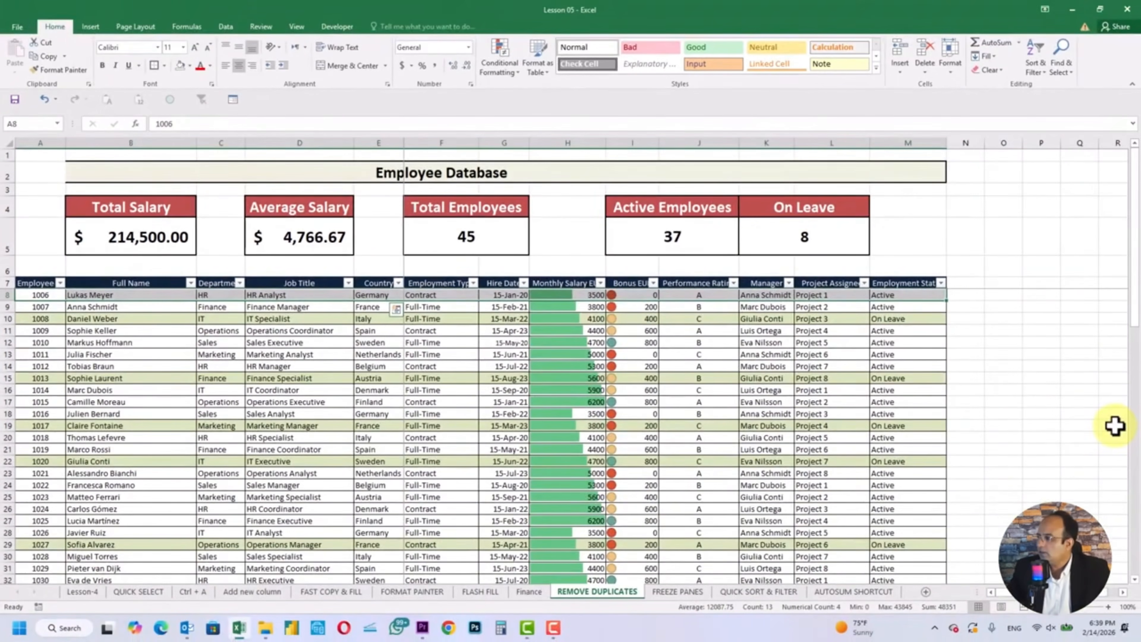
click(1094, 413)
click(42, 298)
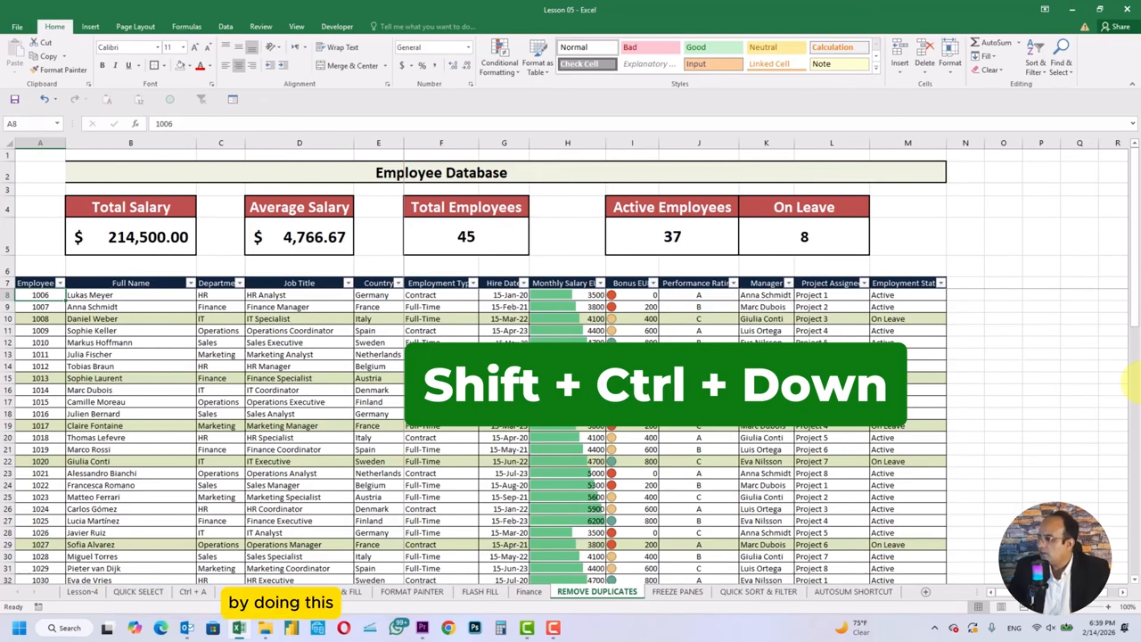
key(shift+ctrl+Down)
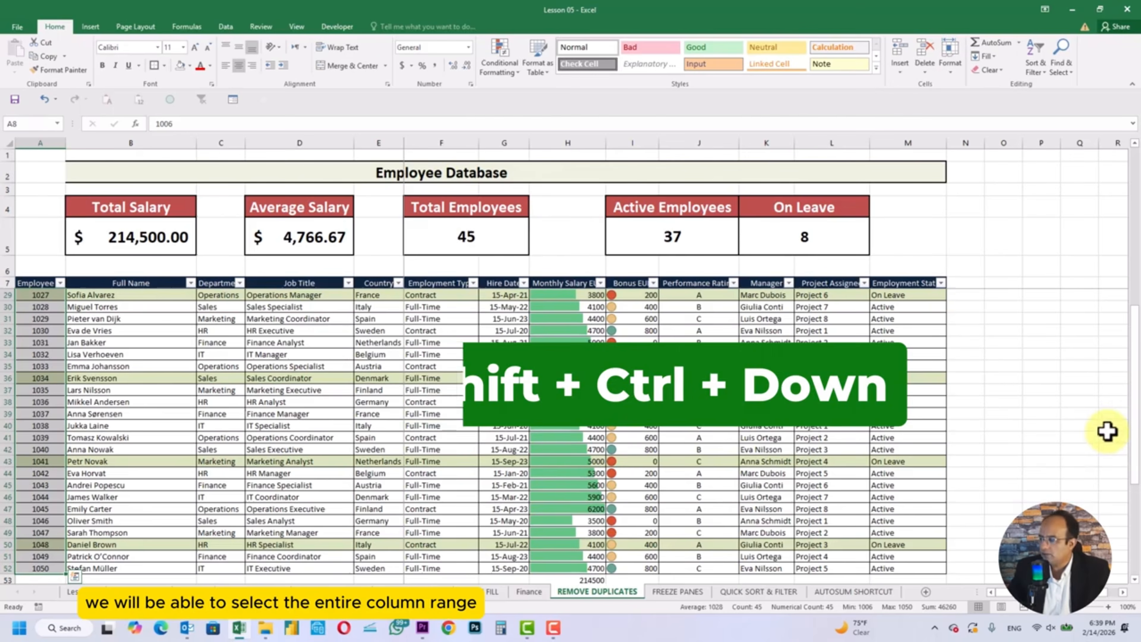
Step: Select the entire employee data table, including its header row, and check how far the selection reaches
scroll(1107, 431, up, 7)
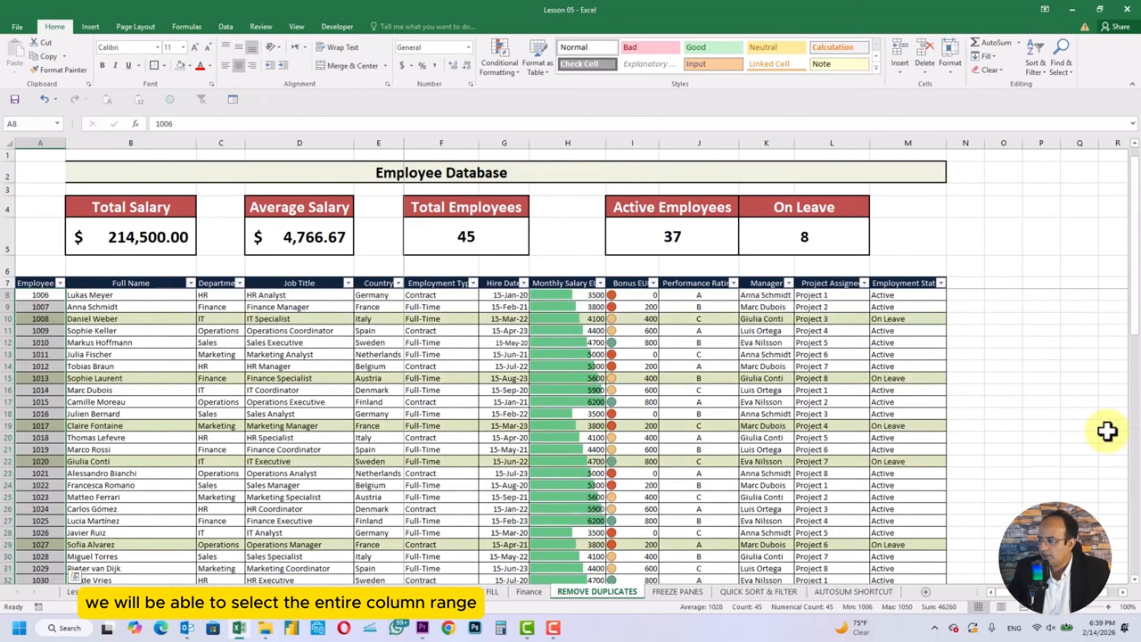
click(1024, 339)
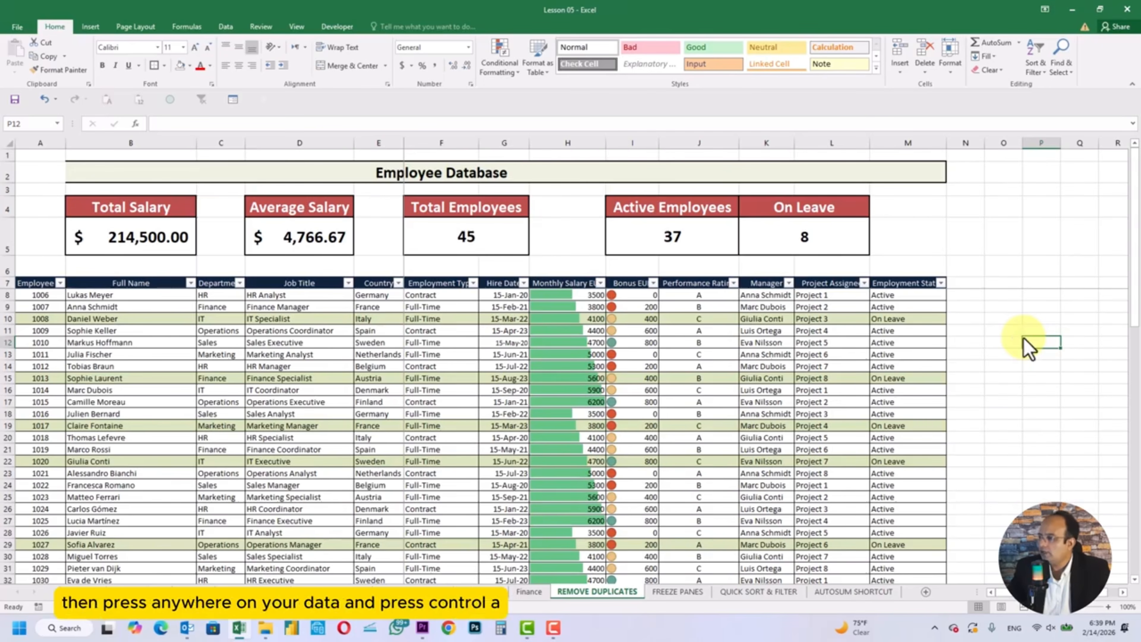
click(432, 379)
click(243, 334)
click(270, 427)
click(328, 354)
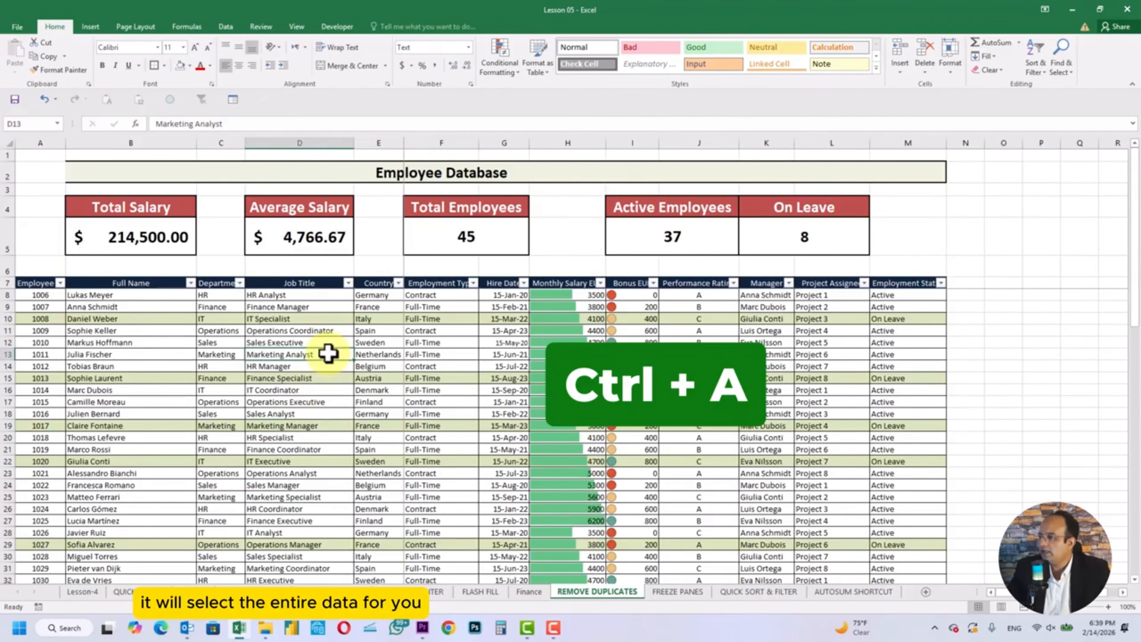
key(ctrl+a)
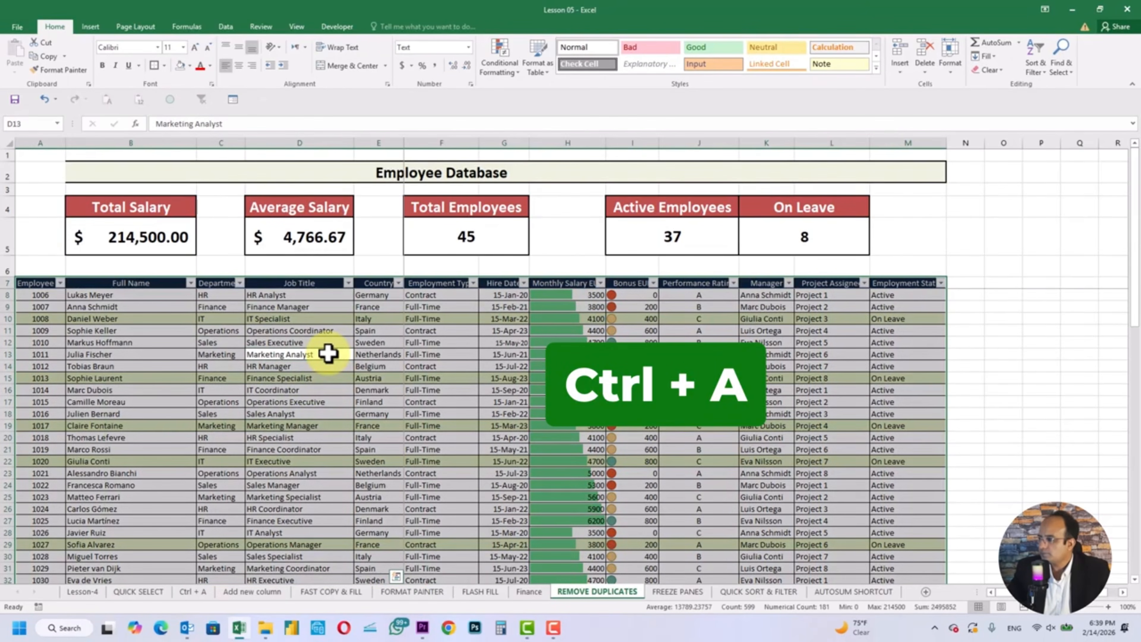
scroll(328, 354, down, 11)
scroll(329, 354, up, 9)
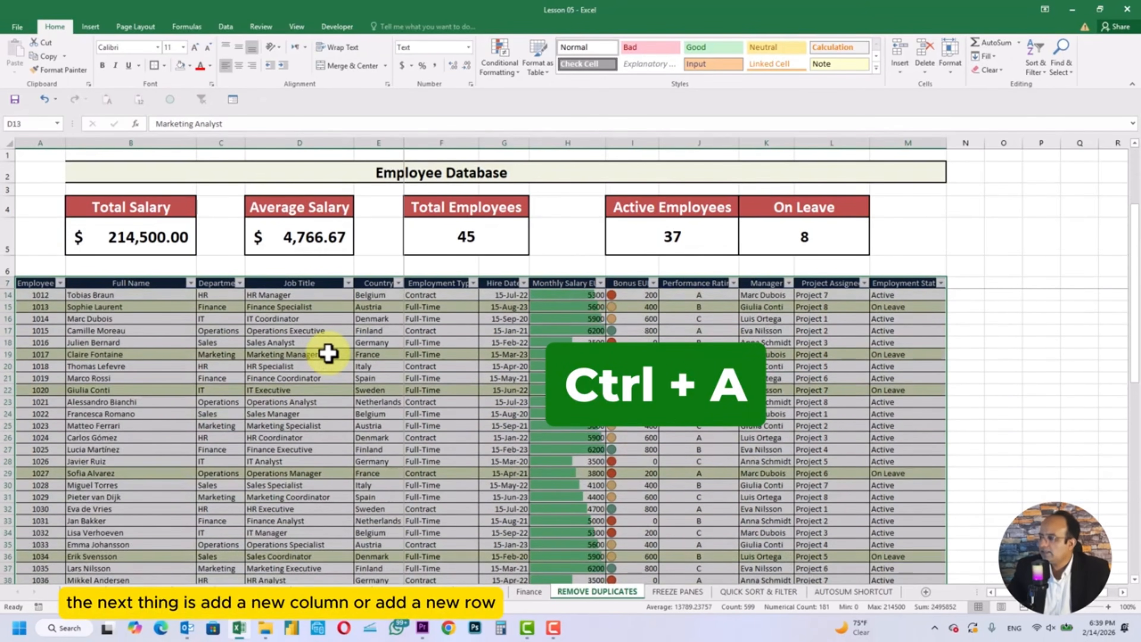
scroll(328, 353, up, 2)
click(365, 307)
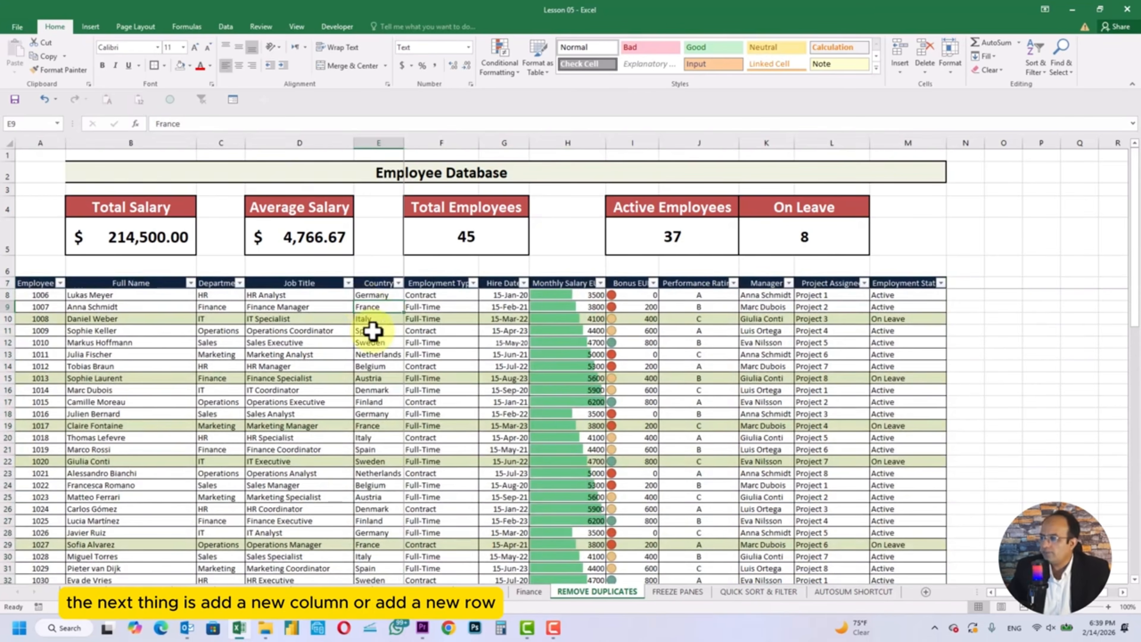
Step: Insert a blank row above row 13, the record with employee ID 1011
click(267, 398)
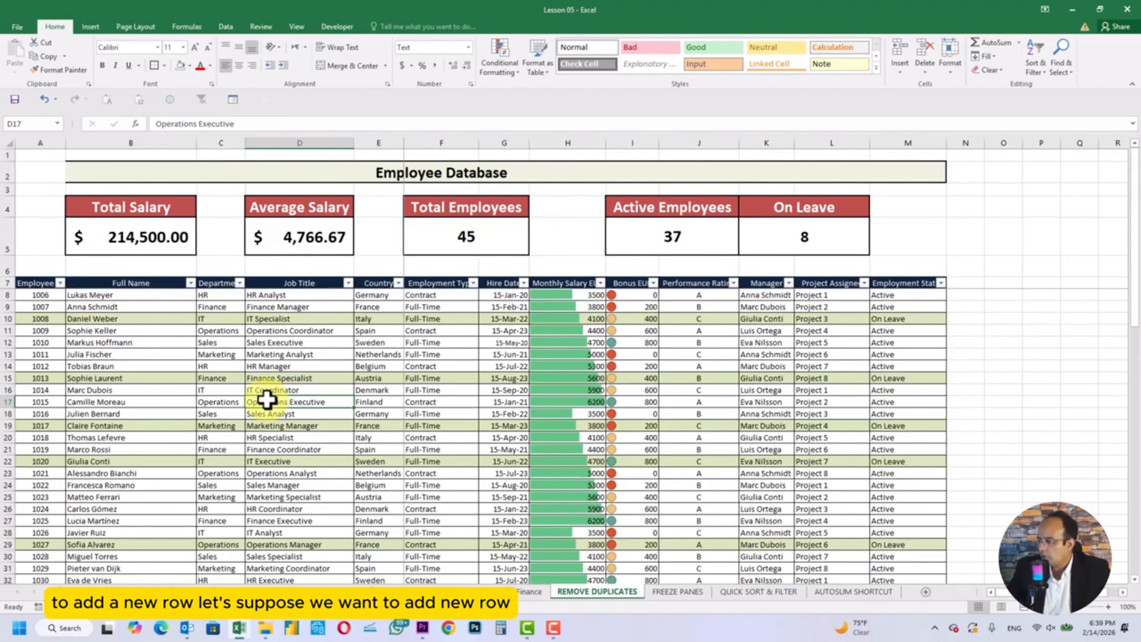
click(119, 357)
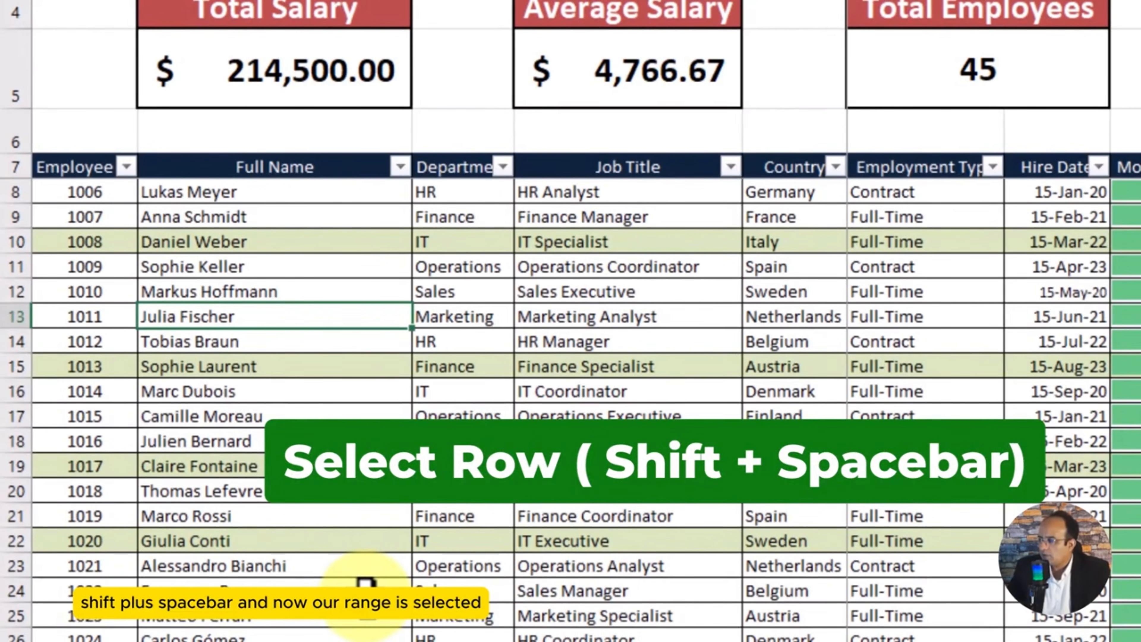
key(shift+space)
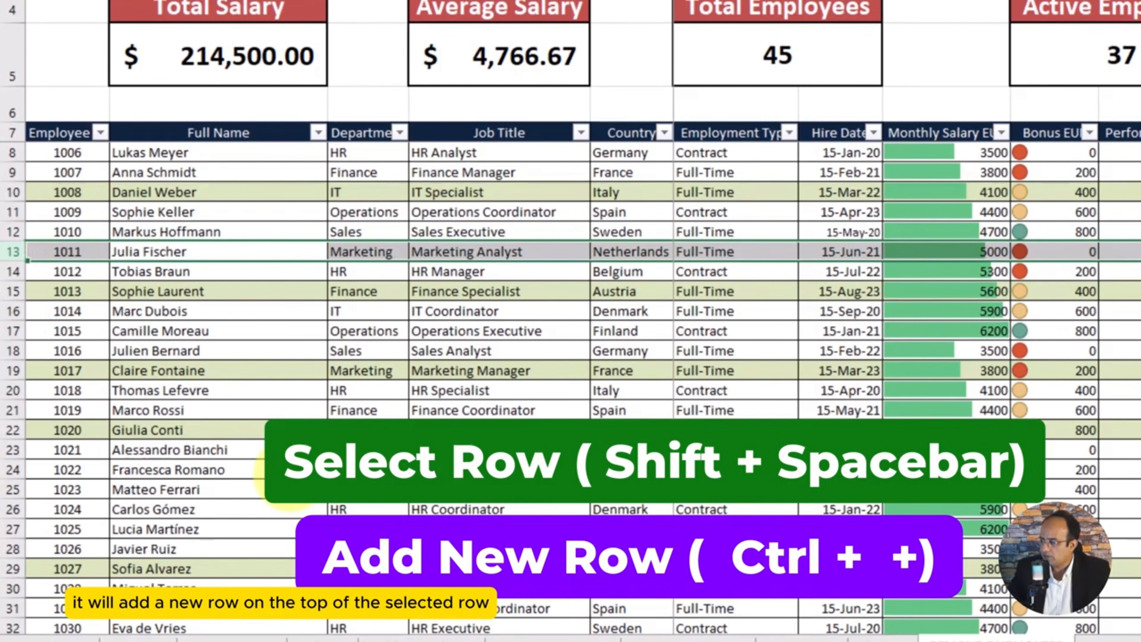
key(ctrl+plus)
click(417, 388)
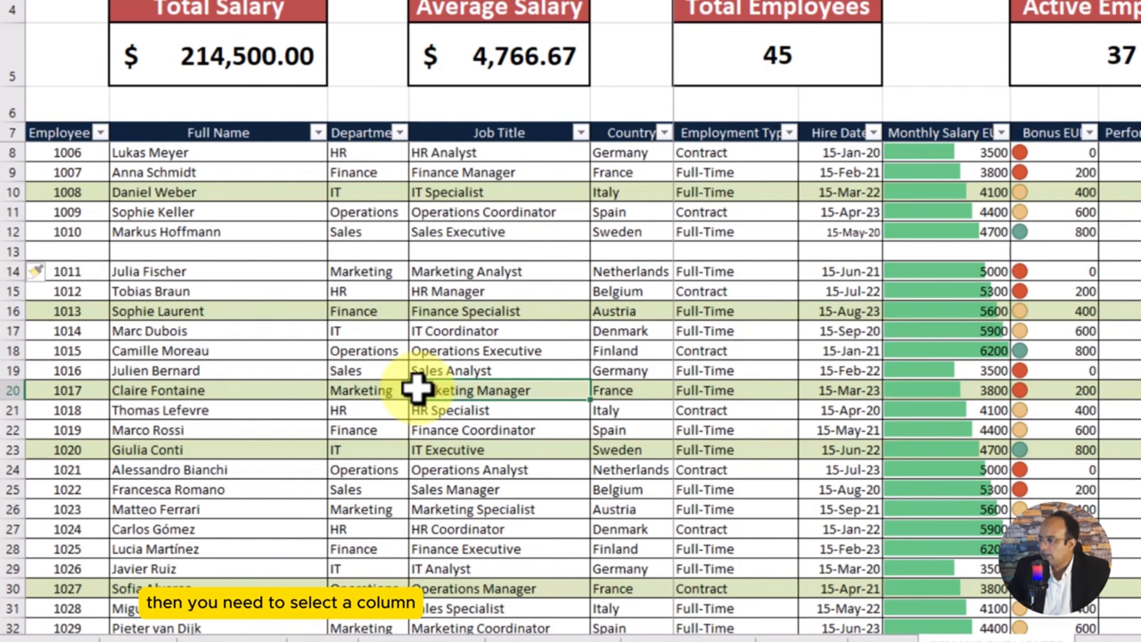
Step: Insert a blank column between the Full Name and Department columns
click(380, 296)
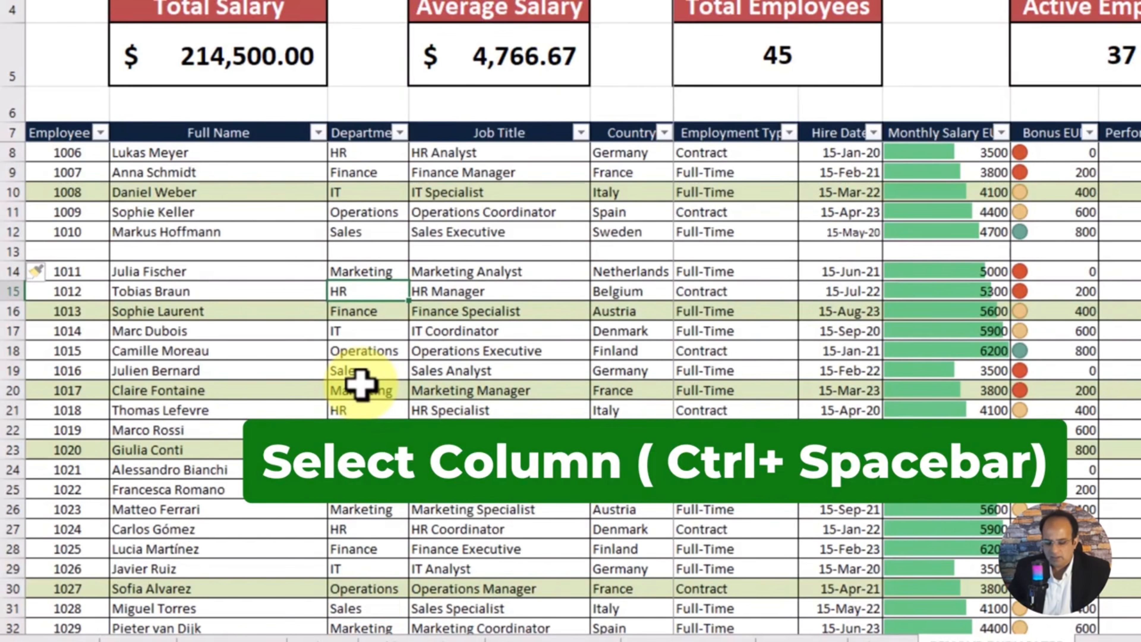
key(ctrl+space)
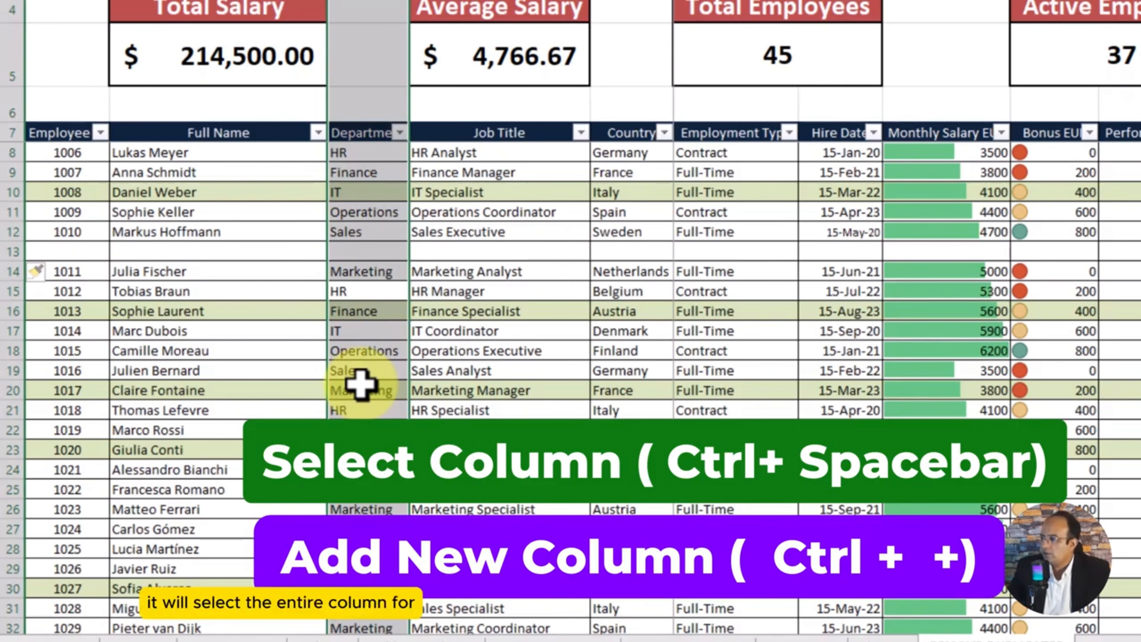
key(ctrl+plus)
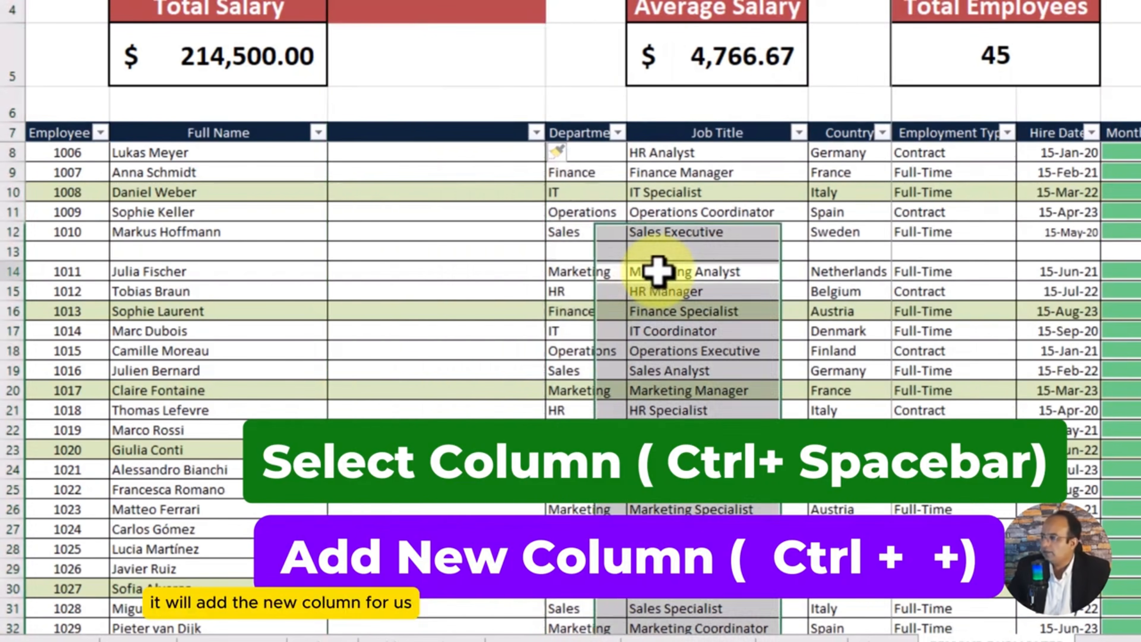
click(657, 271)
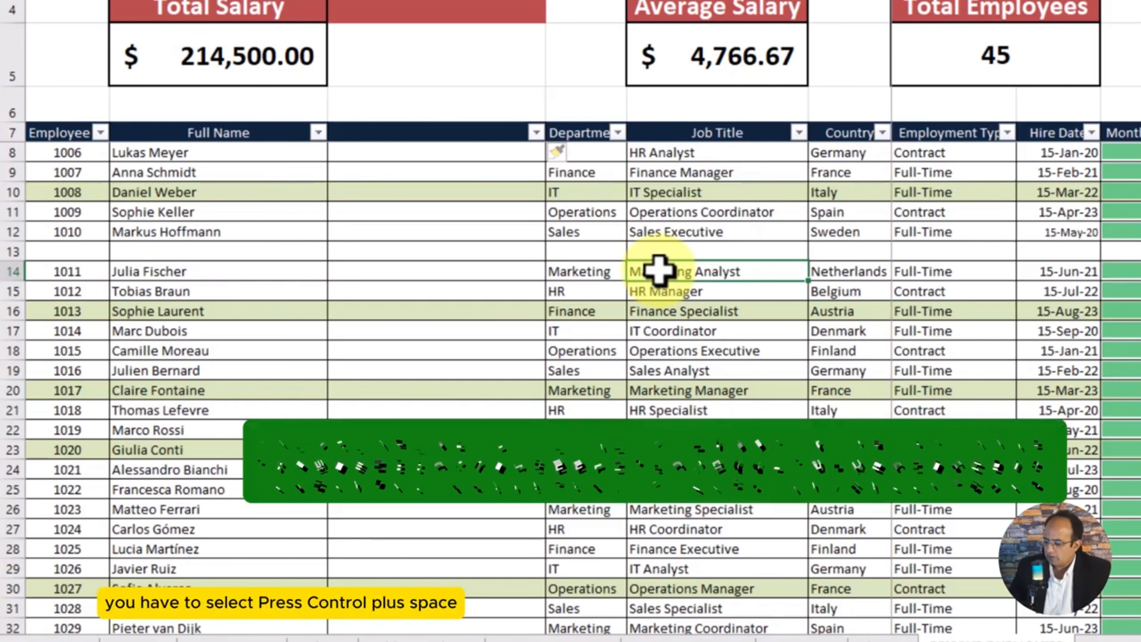
Step: Delete the blank column between Full Name and Department
click(407, 251)
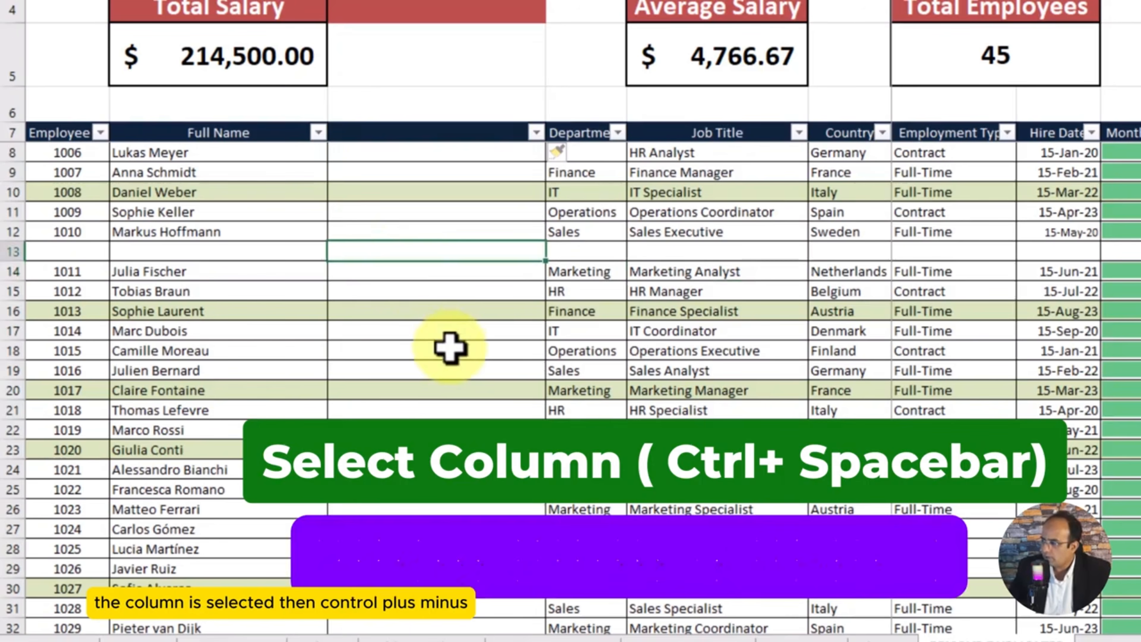
key(ctrl+space)
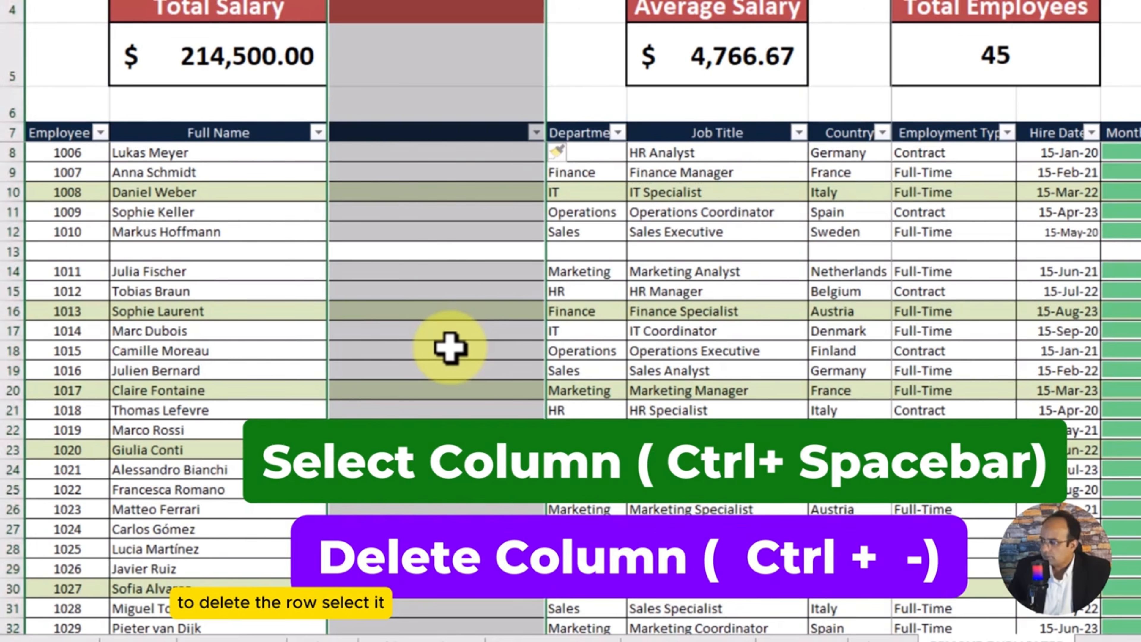
key(ctrl+minus)
click(450, 348)
Step: Delete the entire blank row 13 from the employee table
click(499, 251)
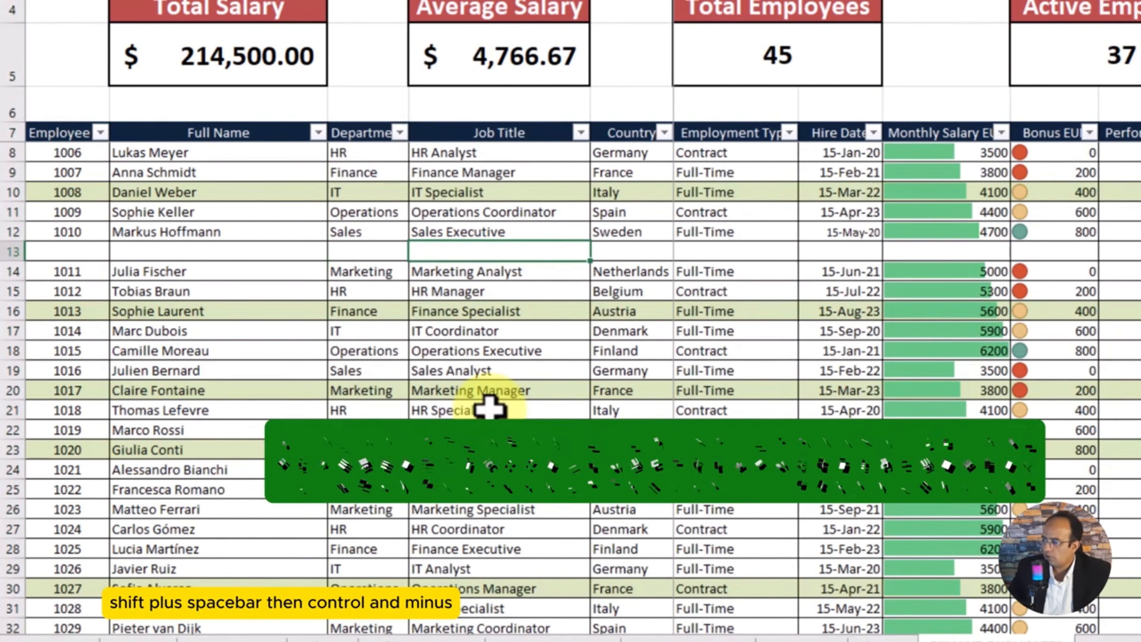
key(shift+space)
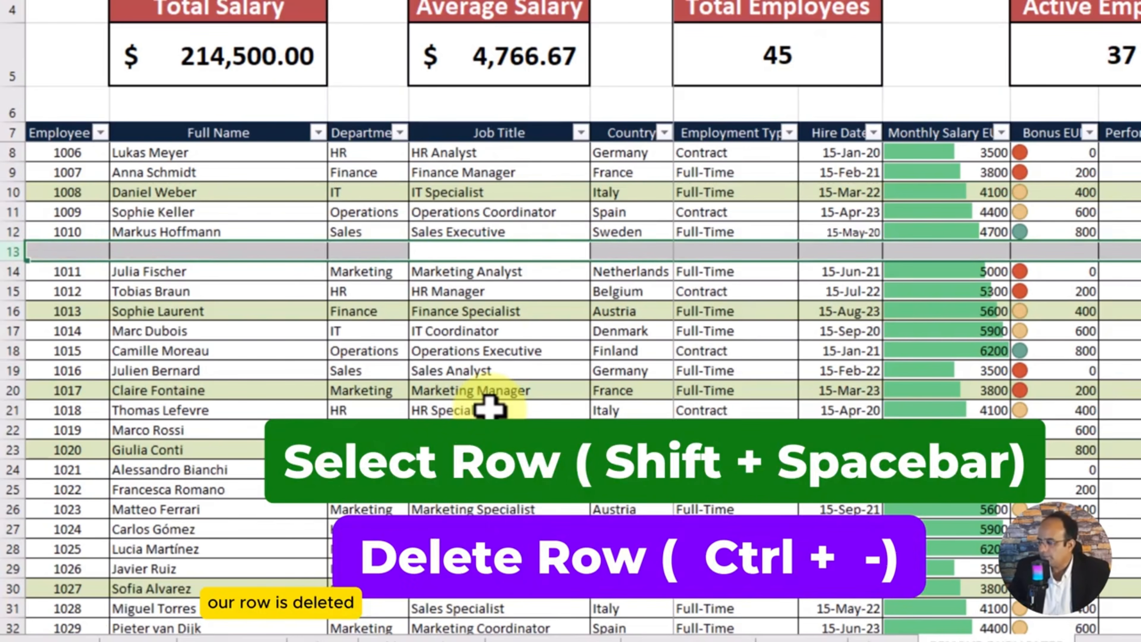
key(ctrl+minus)
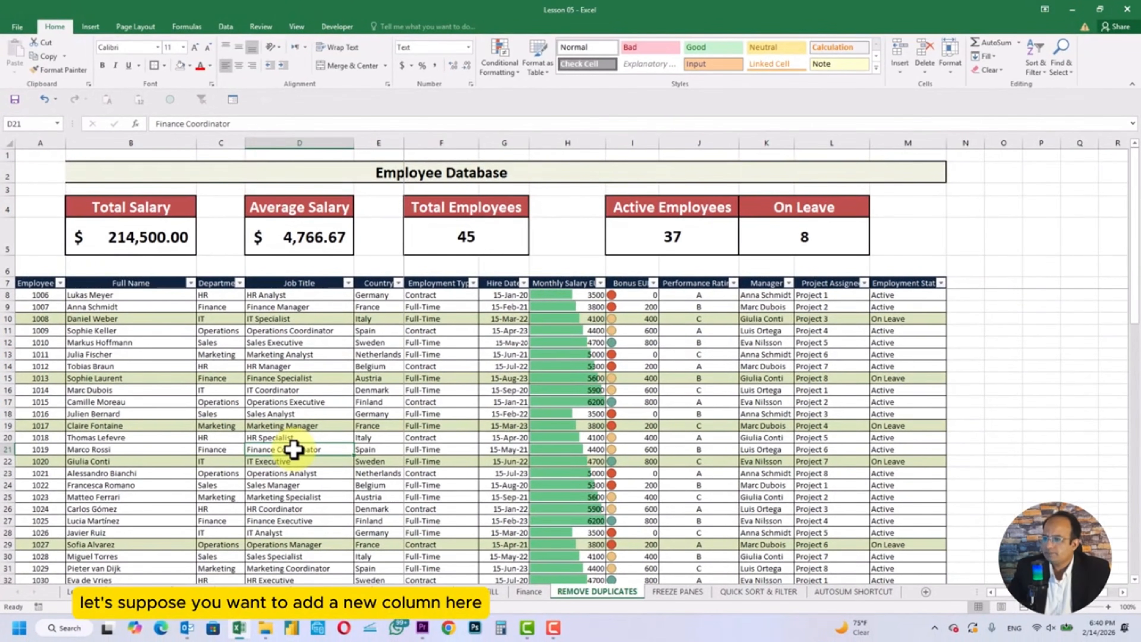
Step: Widen the empty column N beside the table and the Employment Status column M
click(962, 283)
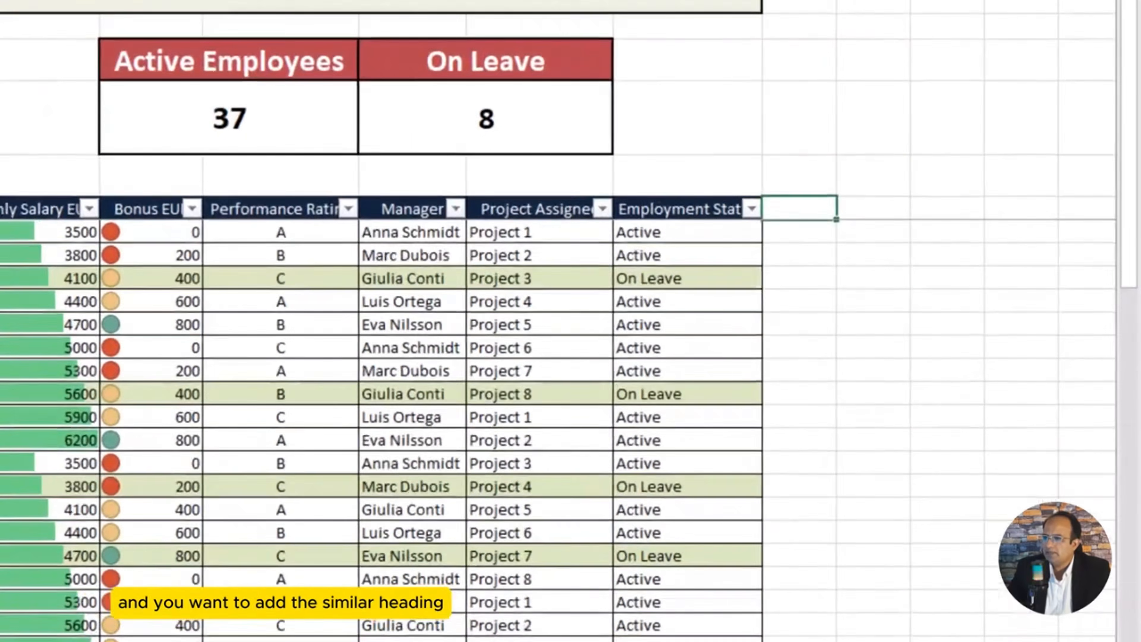
drag(836, 1, 888, 1)
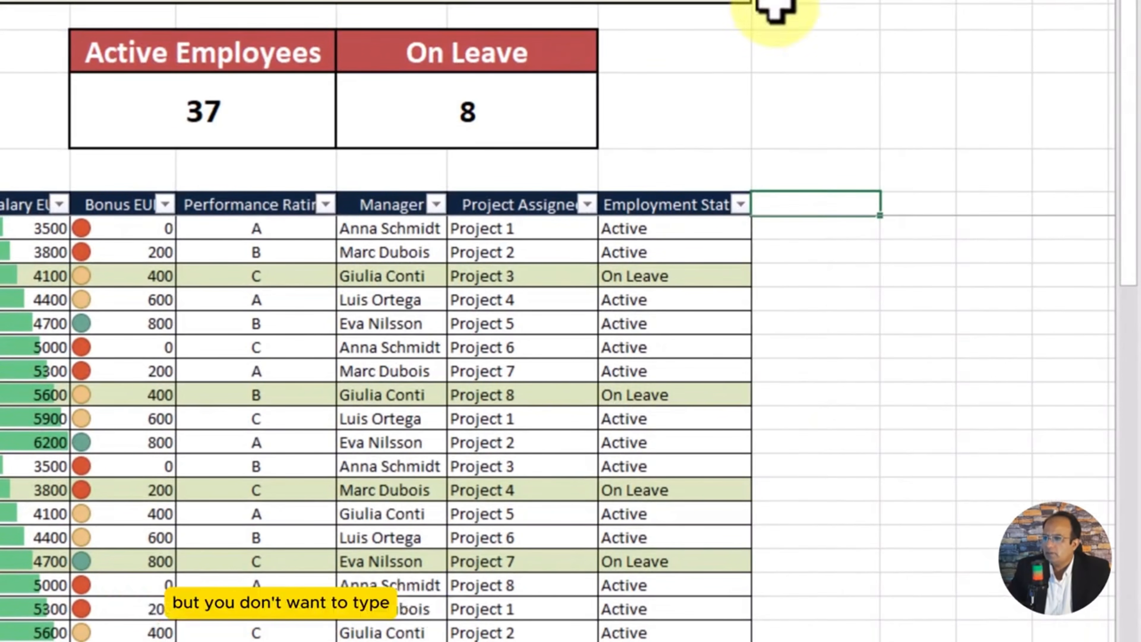
double_click(751, 2)
click(647, 201)
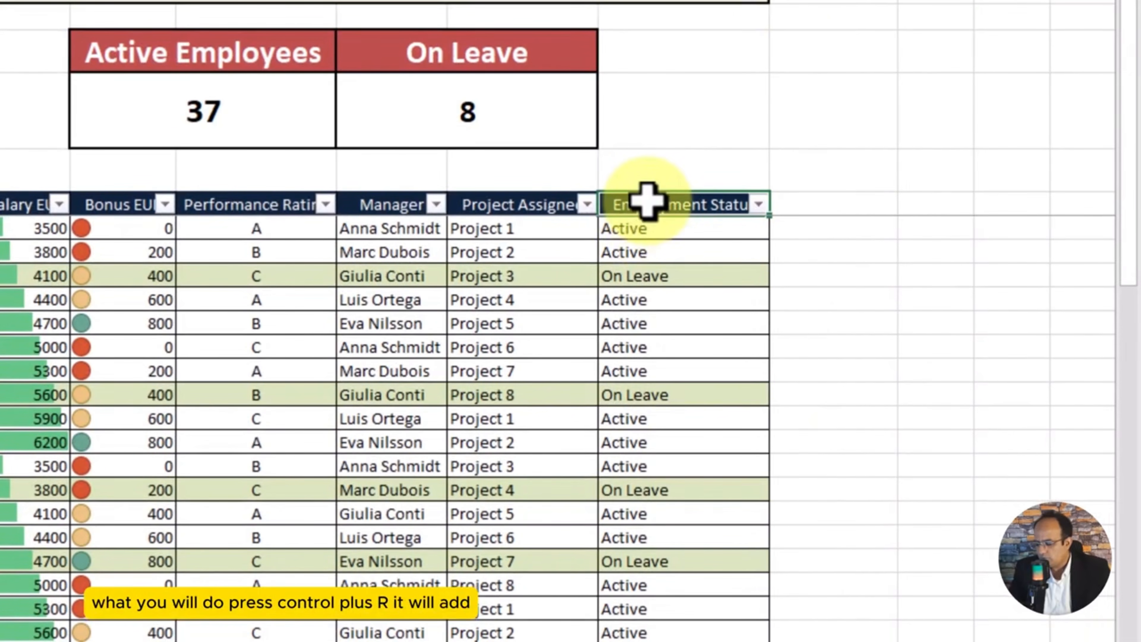
Step: Fill the Employment Status heading rightward from M7 into N7 and widen column N to fit it
click(843, 209)
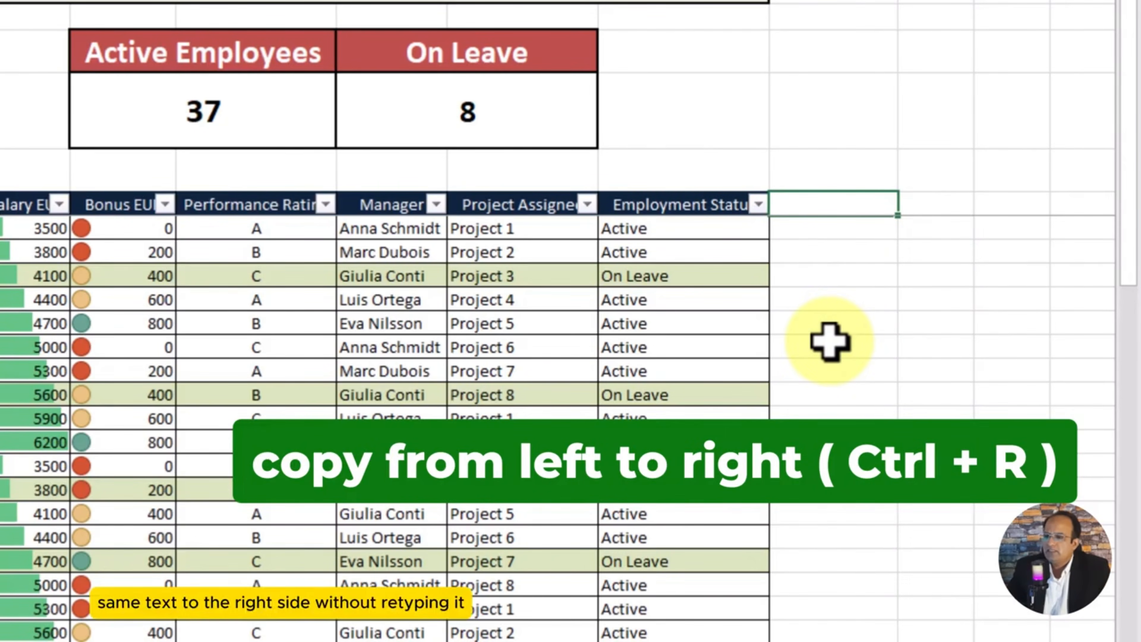
key(ctrl+r)
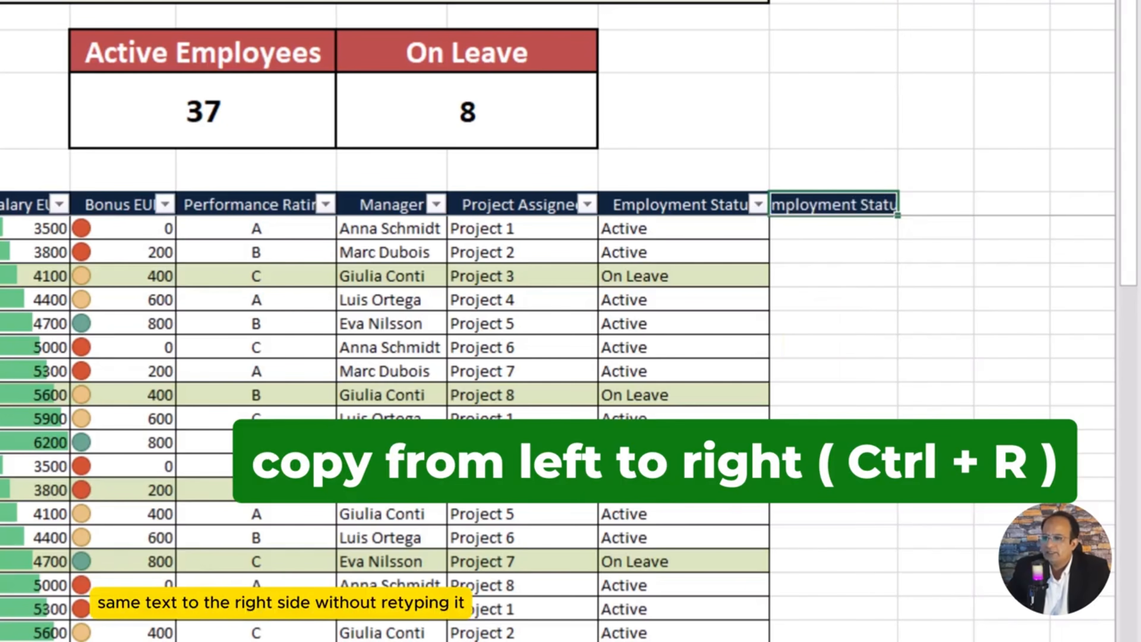
drag(897, 0, 937, 0)
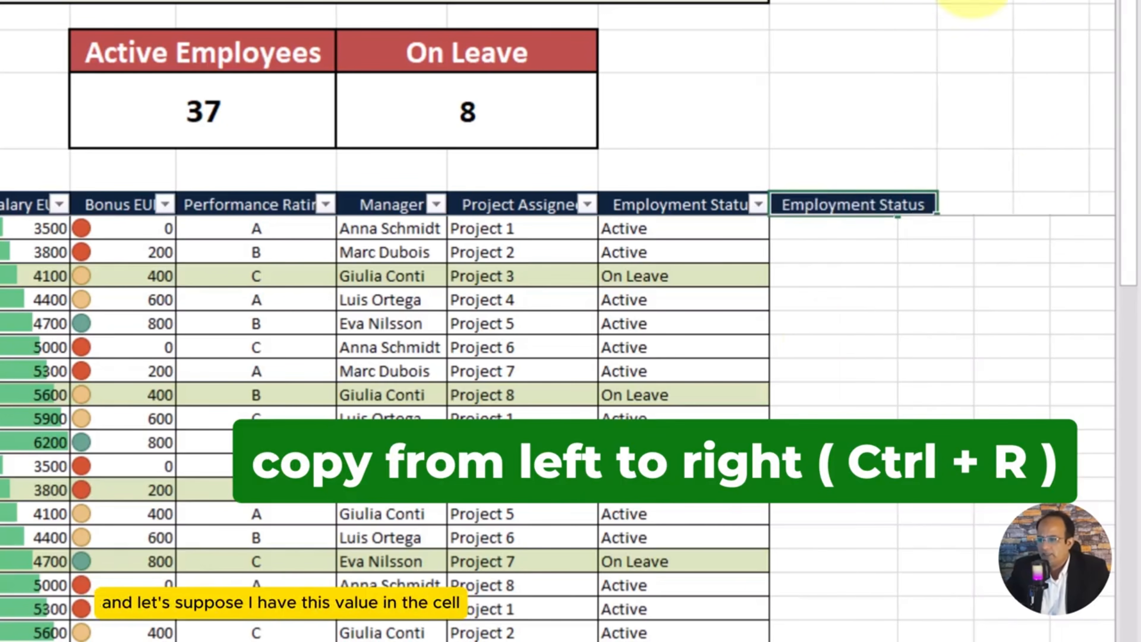
Step: Enter Active in N8 under the copied heading and fill it down into N9
click(889, 248)
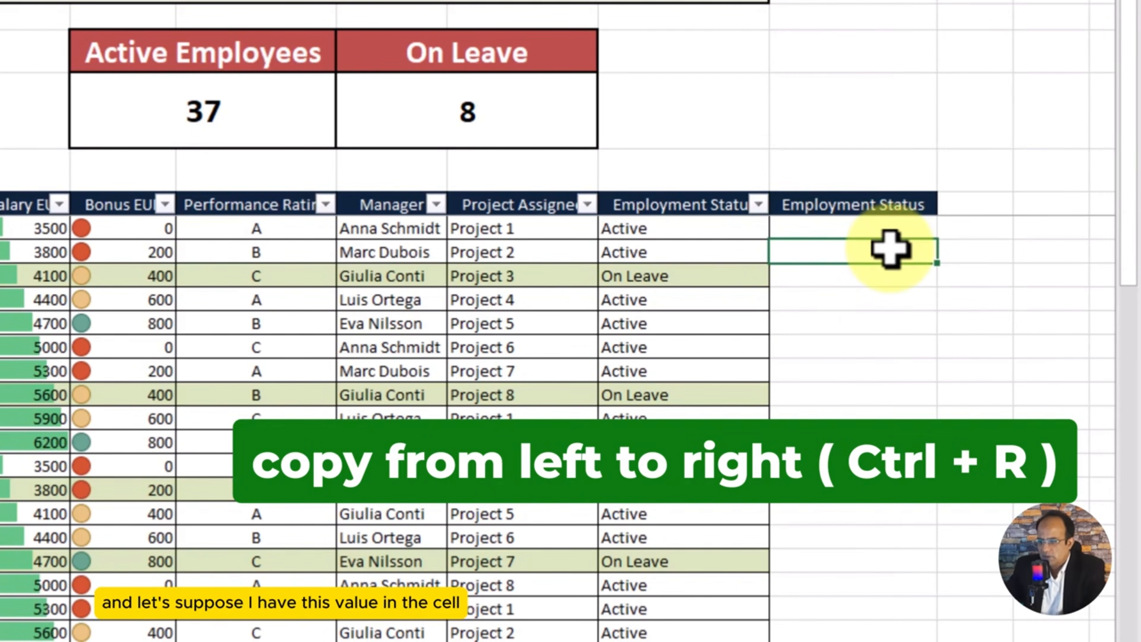
click(873, 232)
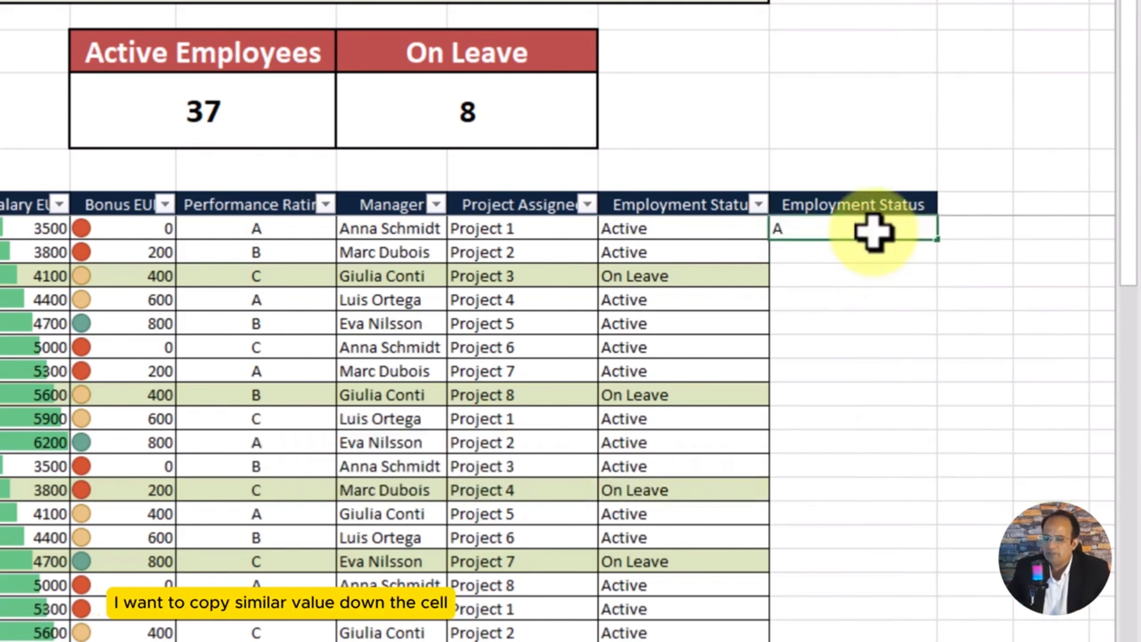
text(Active)
key(Return)
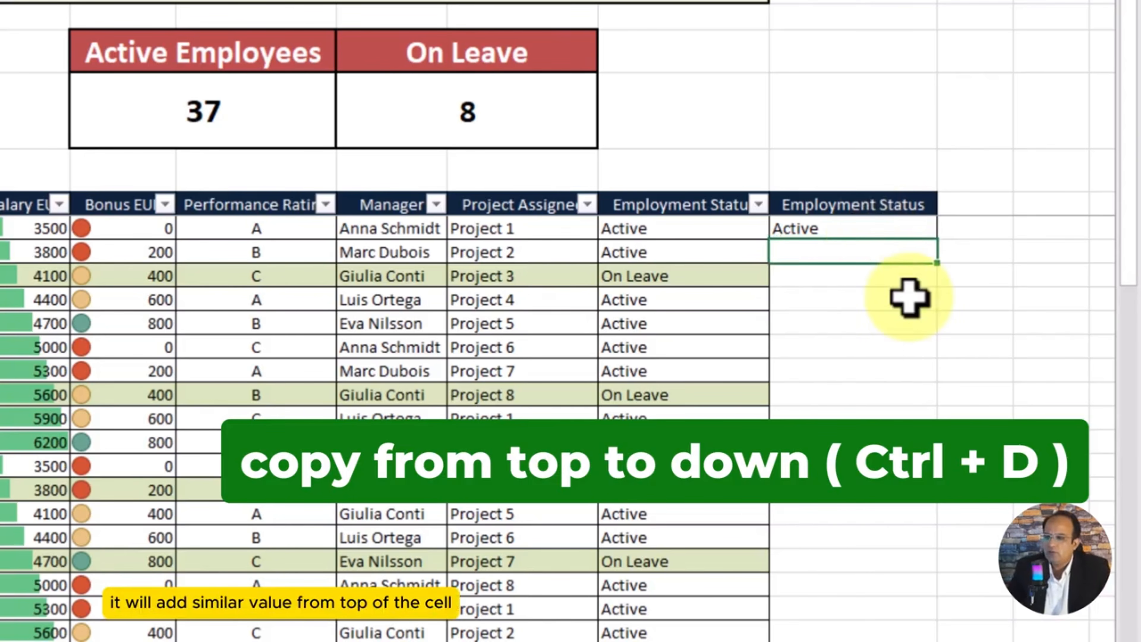
click(907, 349)
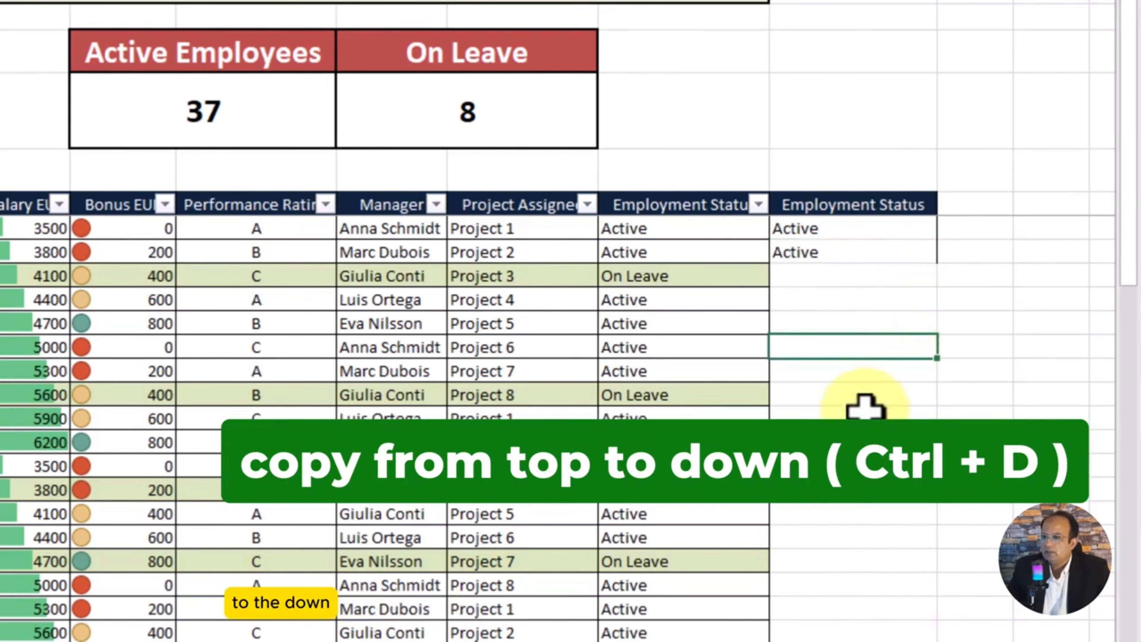
click(841, 254)
click(914, 396)
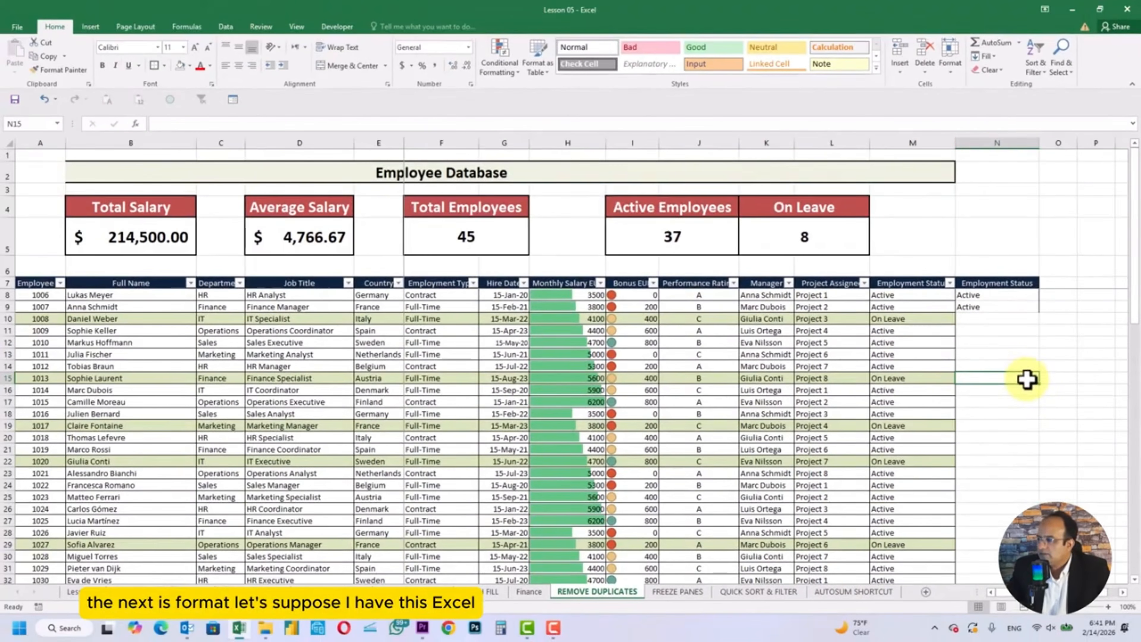
Step: Delete column N with the copied Employment Status heading and its values
click(995, 141)
key(ctrl+minus)
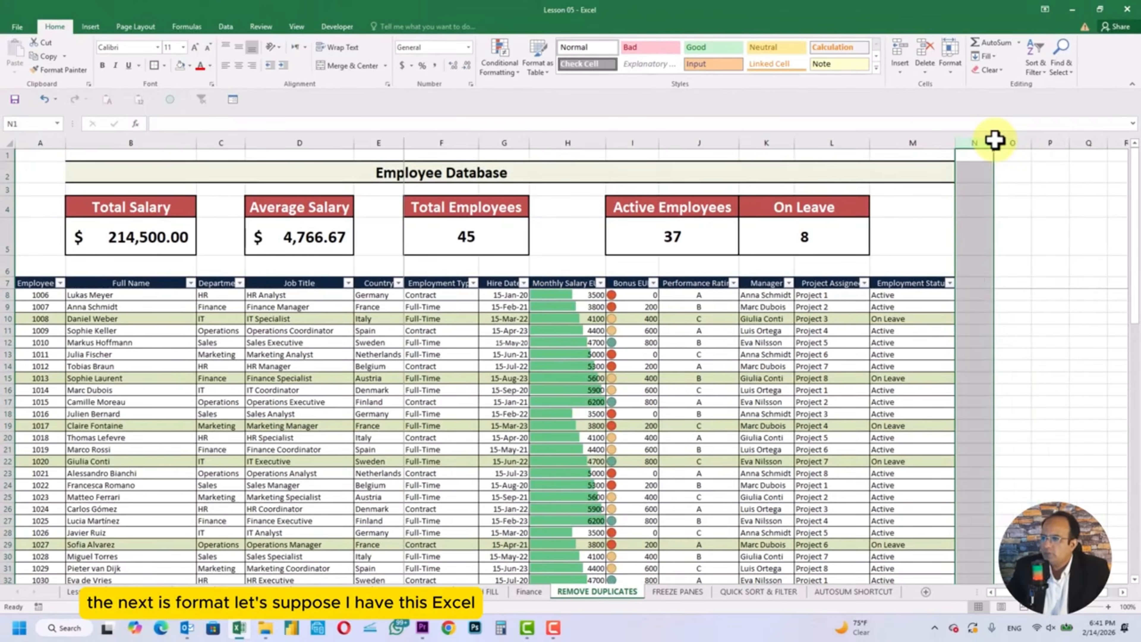
click(895, 340)
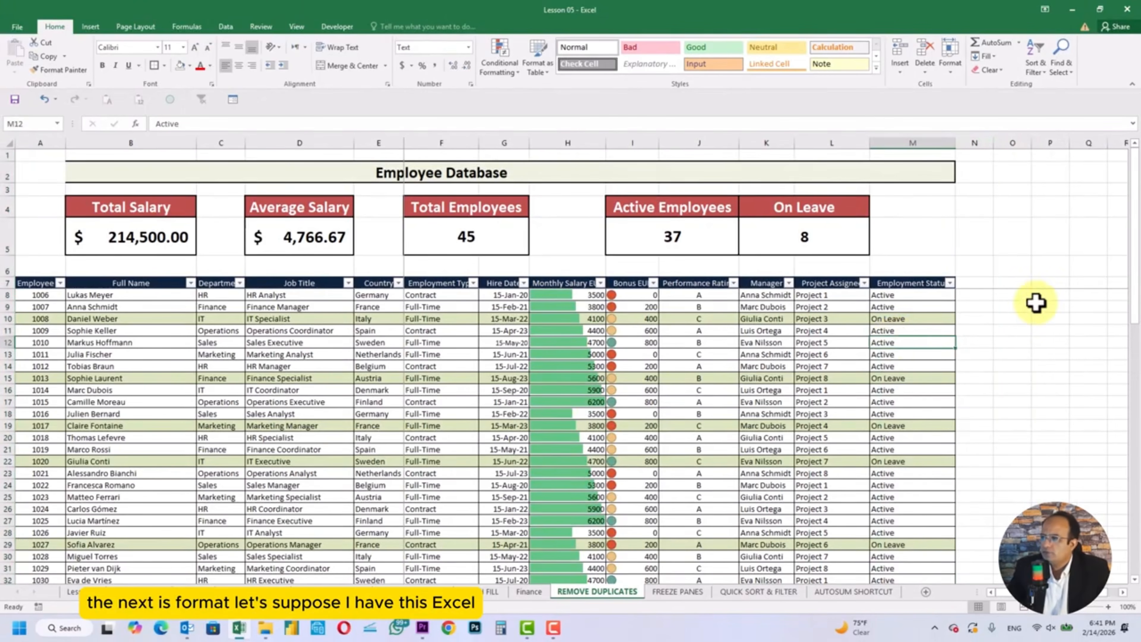
Step: Examine the formatting and formulas of the summary cells for salary totals, employee count, active employees and employees on leave
click(799, 237)
click(670, 227)
click(433, 234)
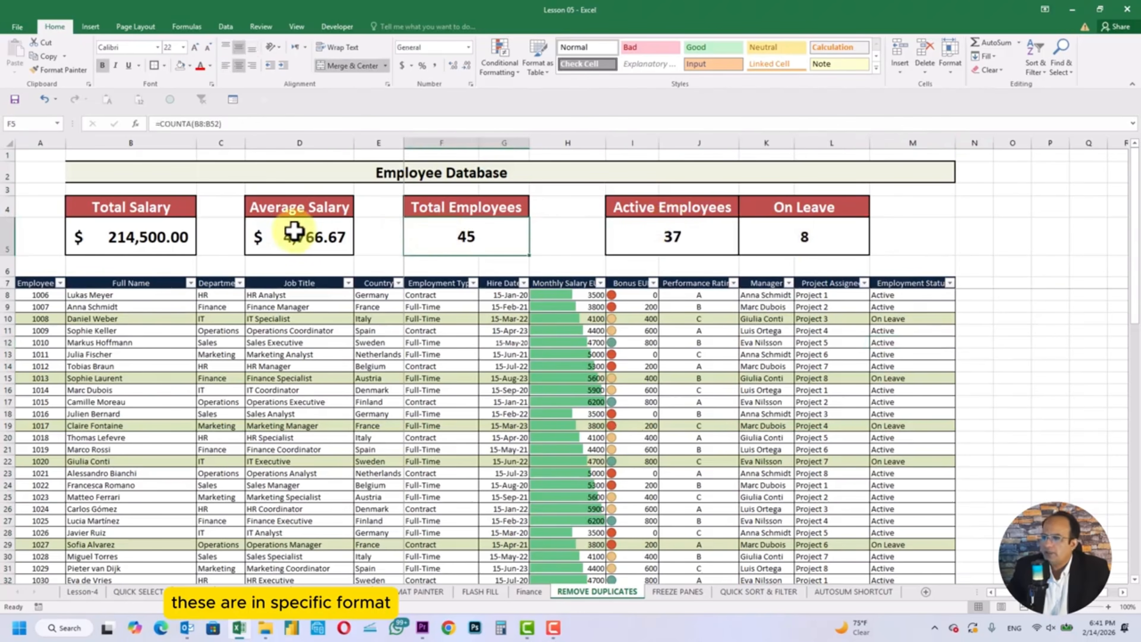
click(289, 231)
click(82, 236)
click(468, 230)
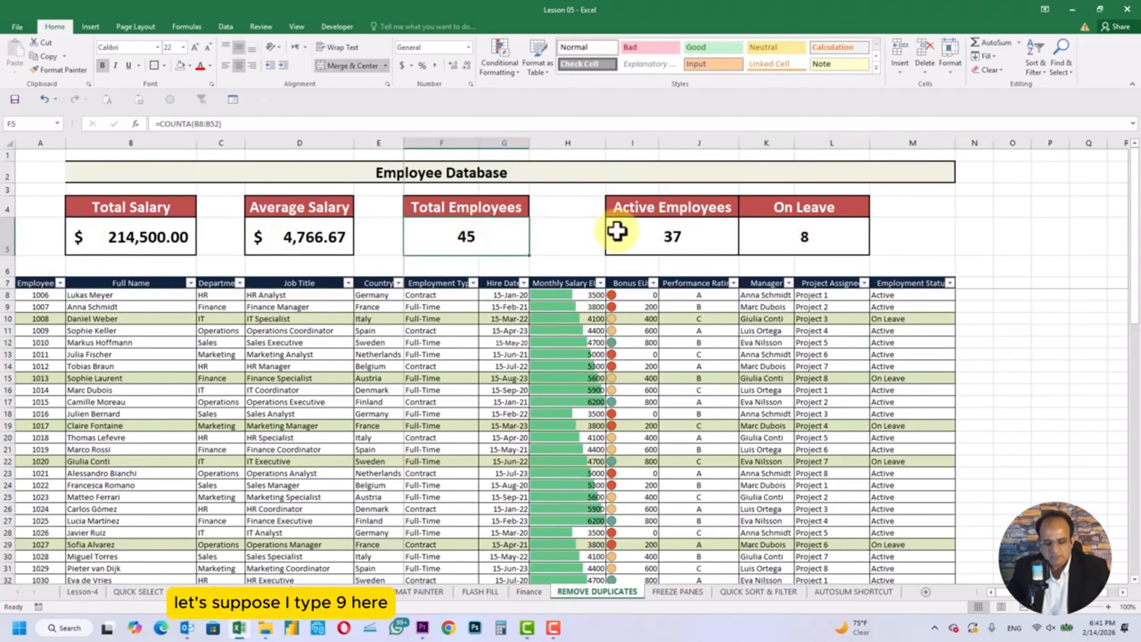
click(618, 230)
click(807, 237)
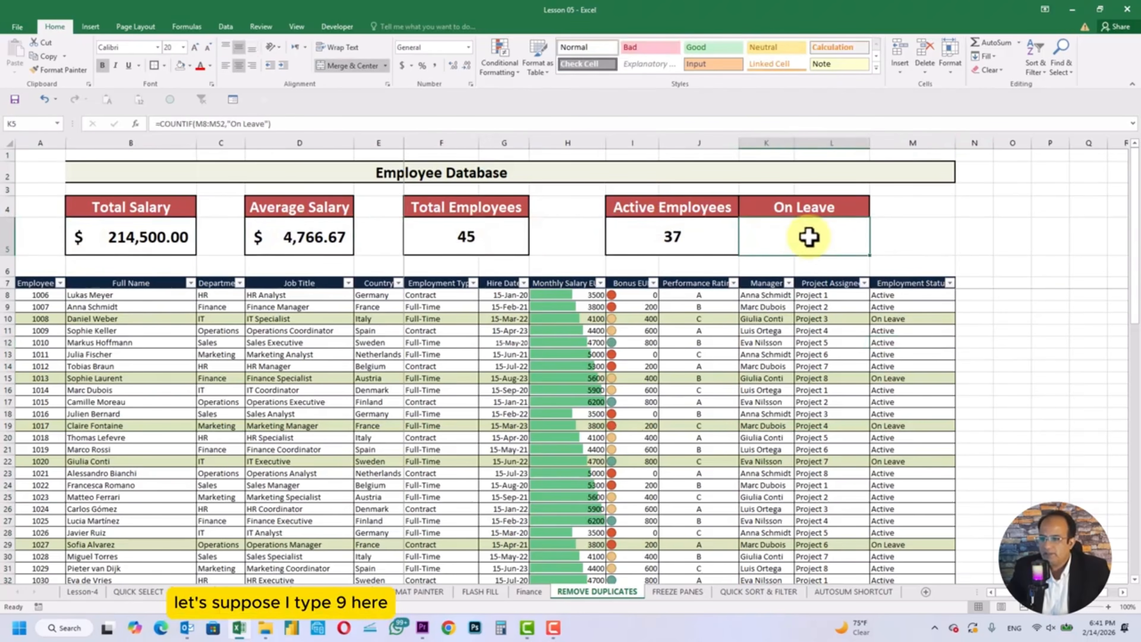
Step: Enter 9 in P5 and apply the formatting of the On Leave count cell to it with Format Painter
click(1059, 227)
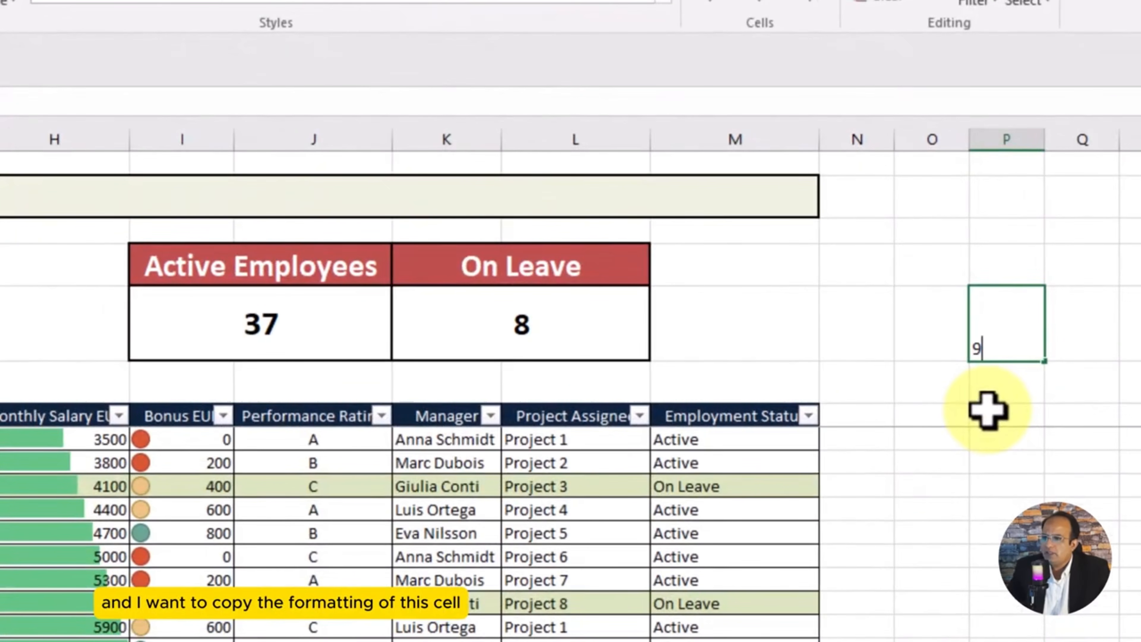
text(9)
key(Return)
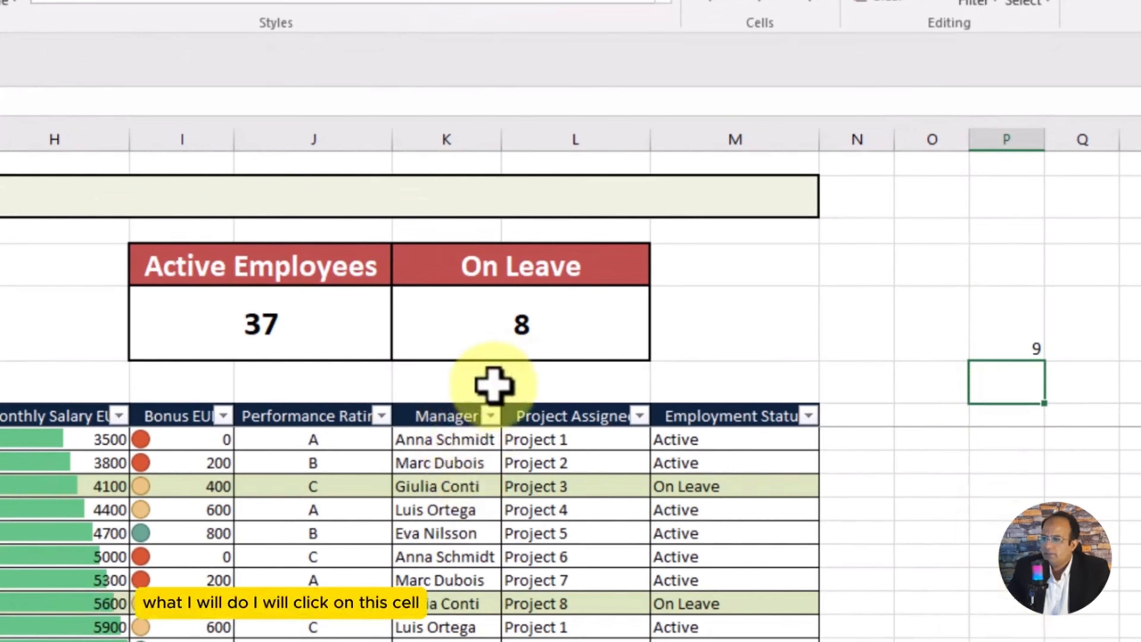
click(483, 335)
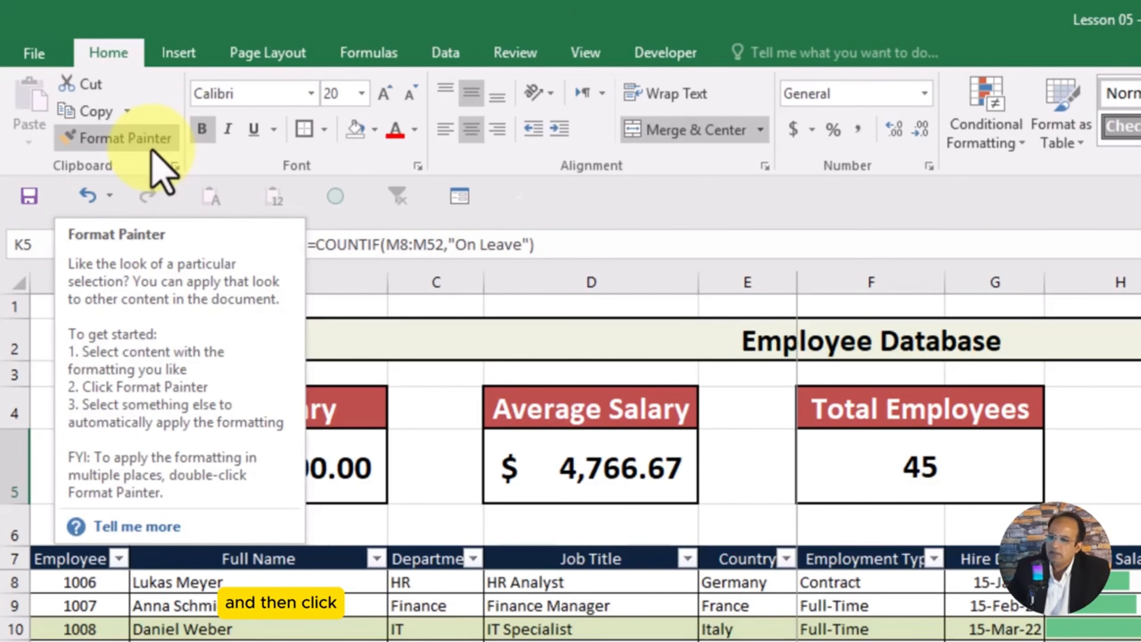
double_click(135, 139)
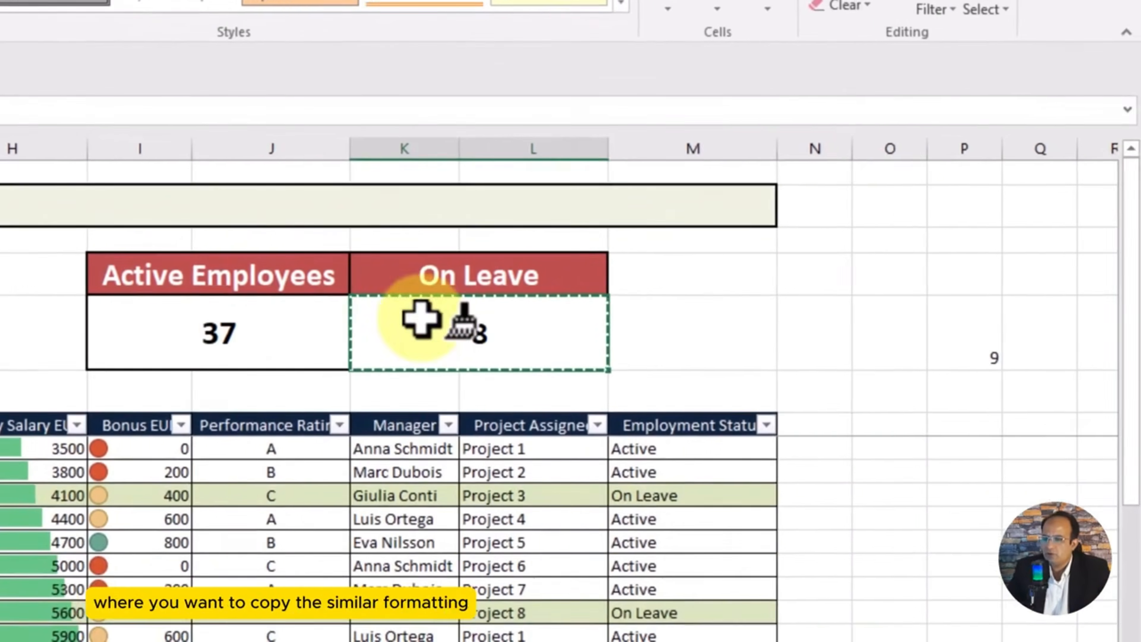
click(982, 340)
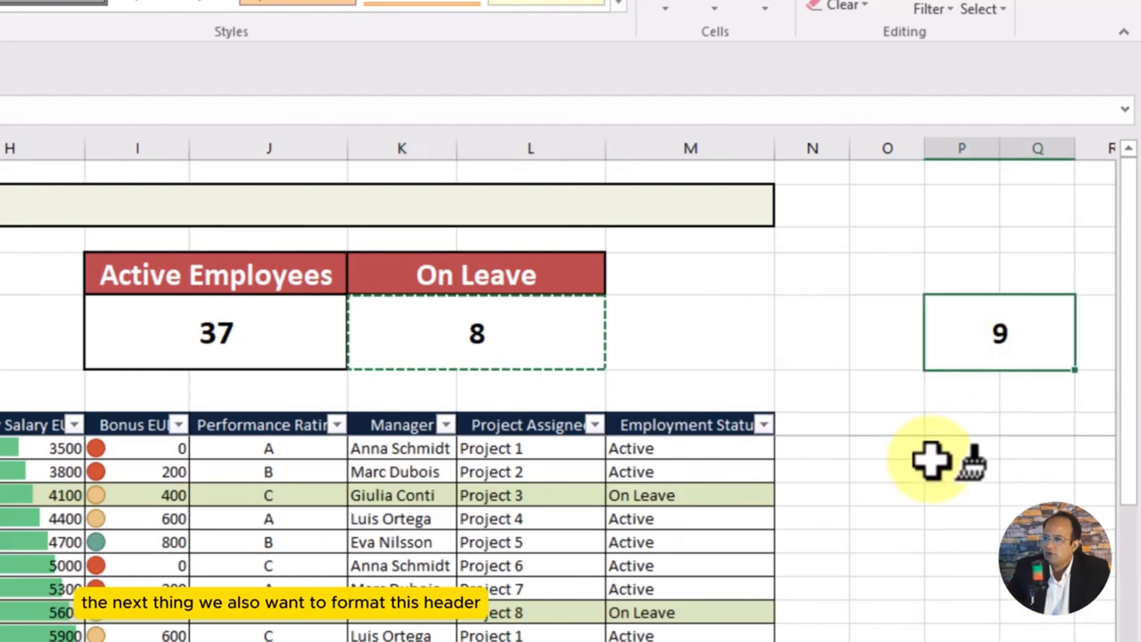
key(Escape)
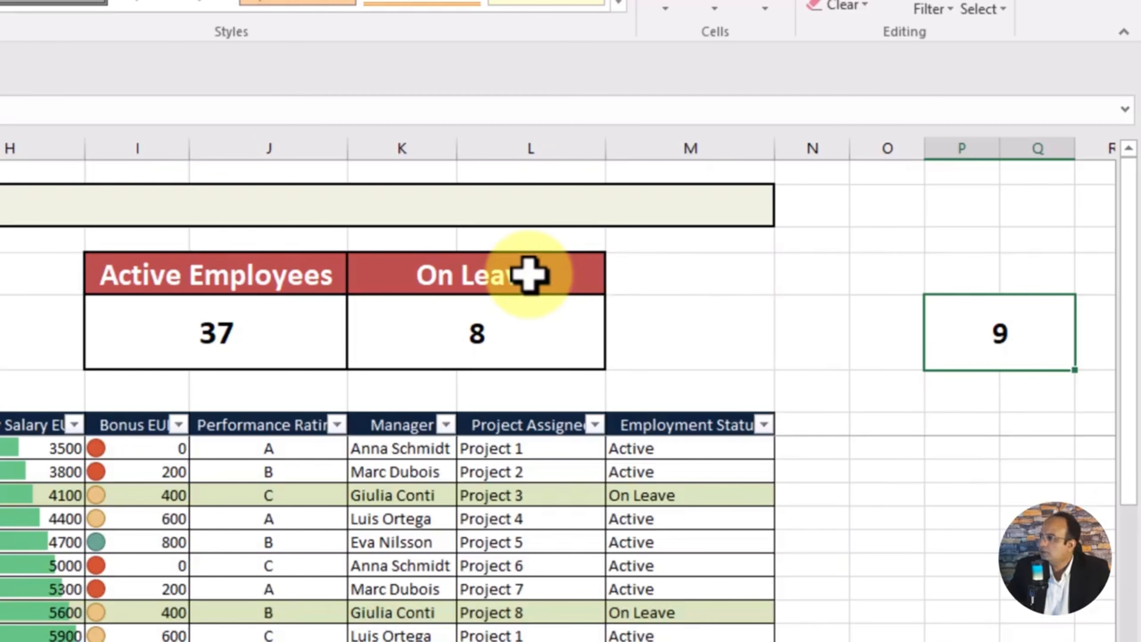
Step: Copy the On Leave heading's formatting to P4 with Format Painter and enter On Leave as its text
click(529, 274)
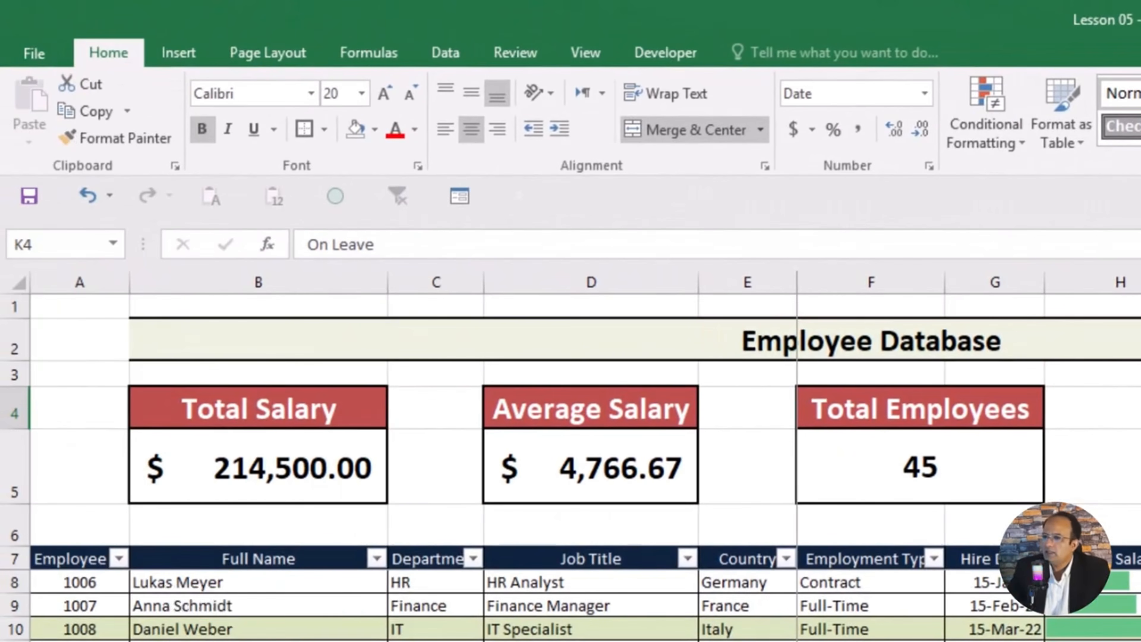
click(116, 138)
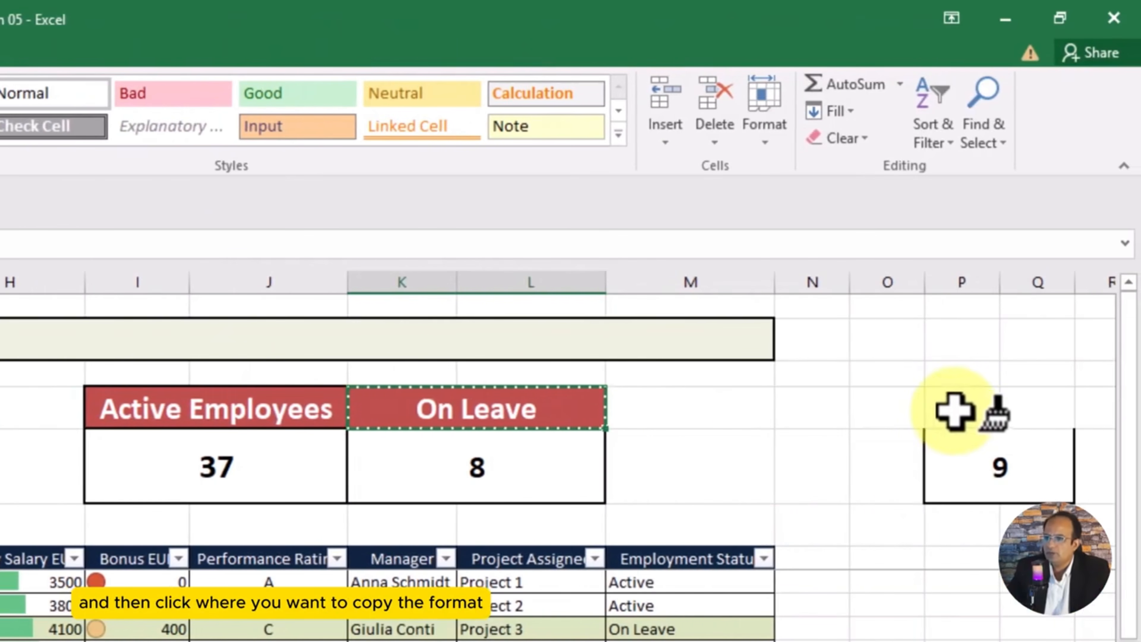
click(955, 409)
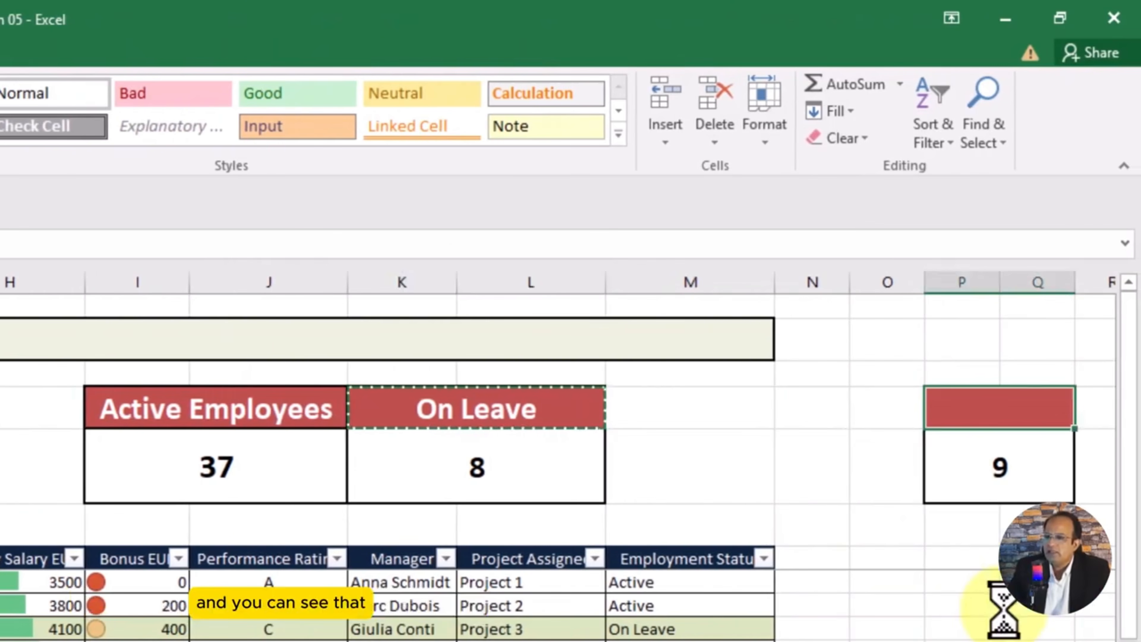
click(1005, 610)
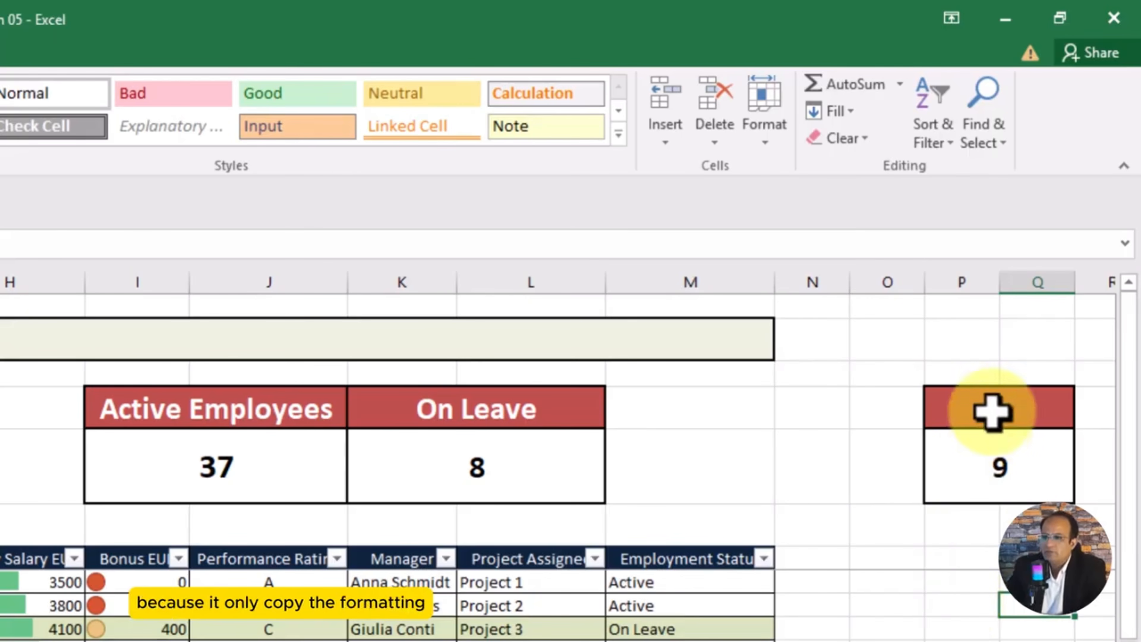
click(990, 410)
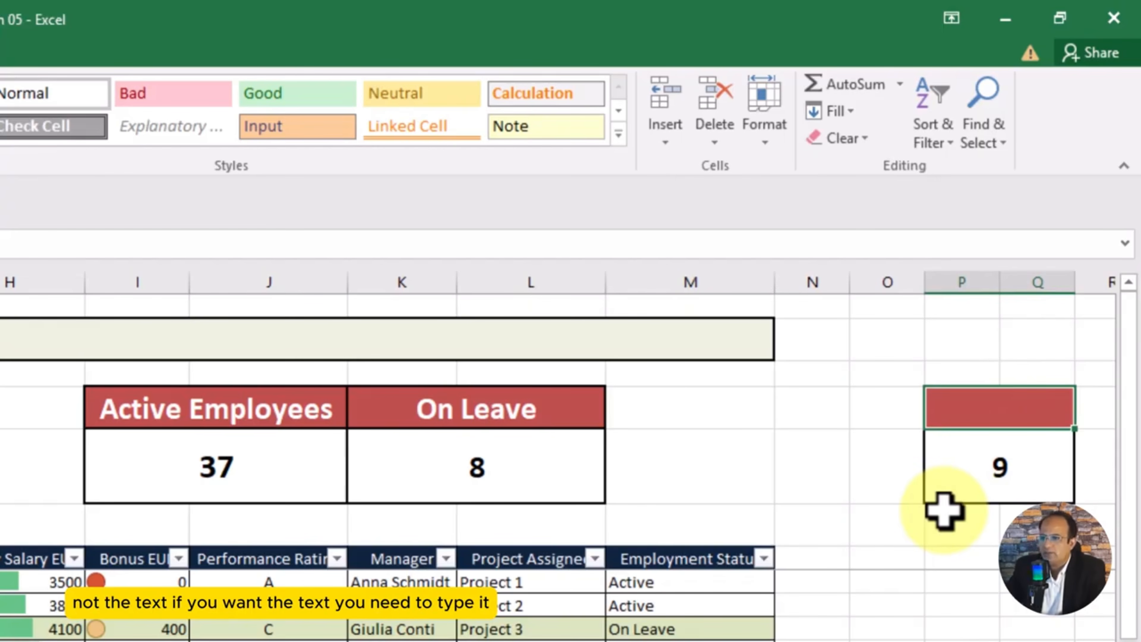
text(On Leave)
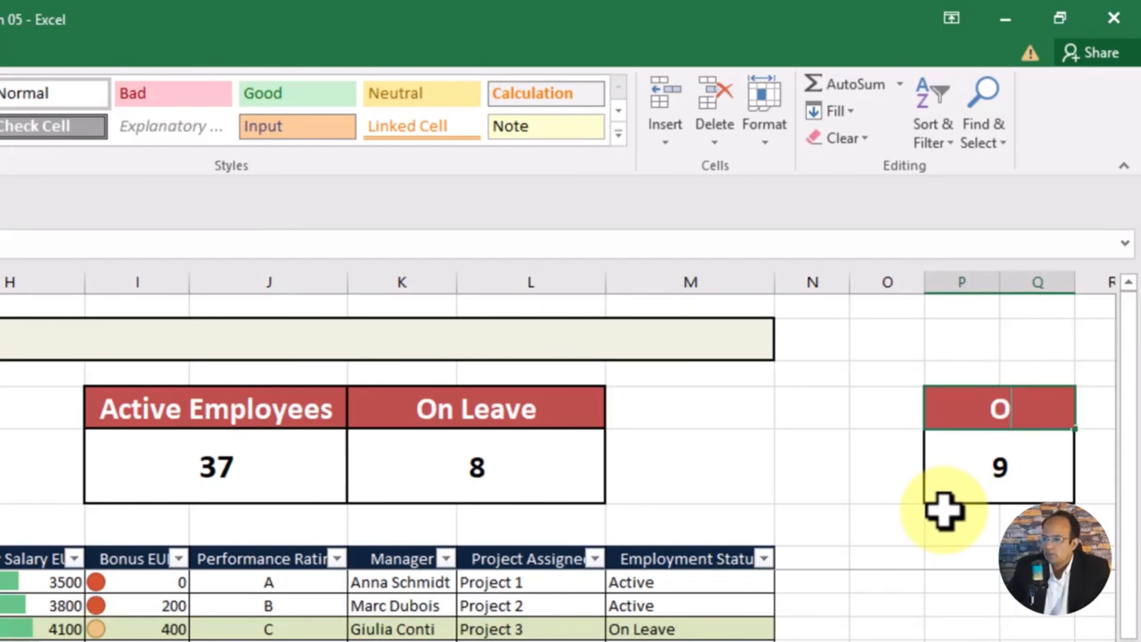
Step: Insert a blank column before Monthly Salary EUR, set its number format to General and widen it
click(9, 282)
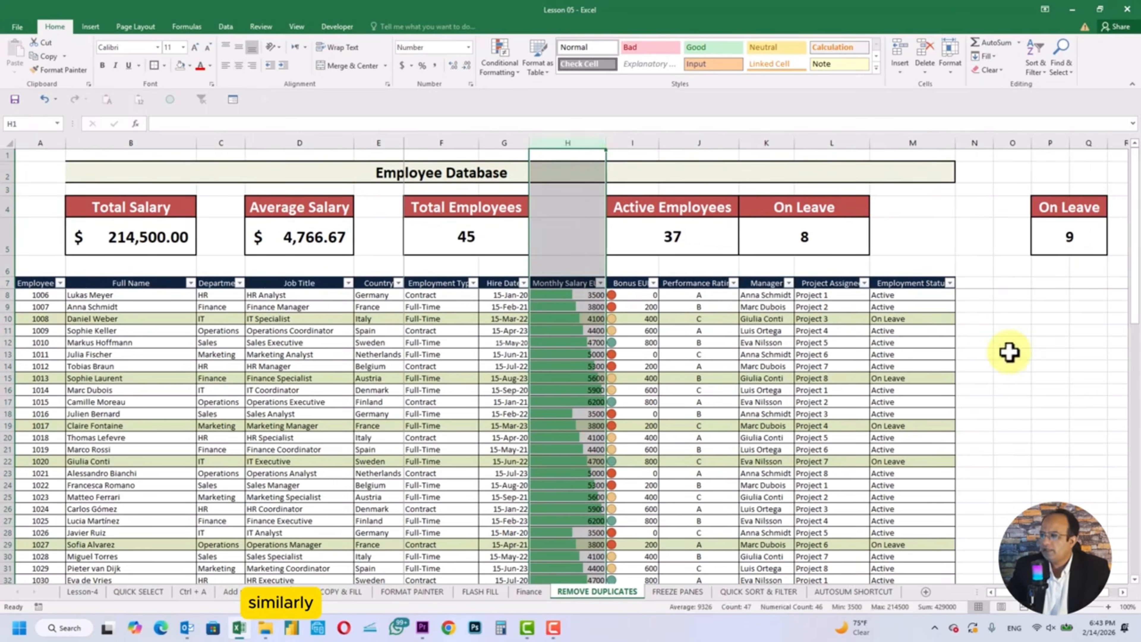
click(1057, 426)
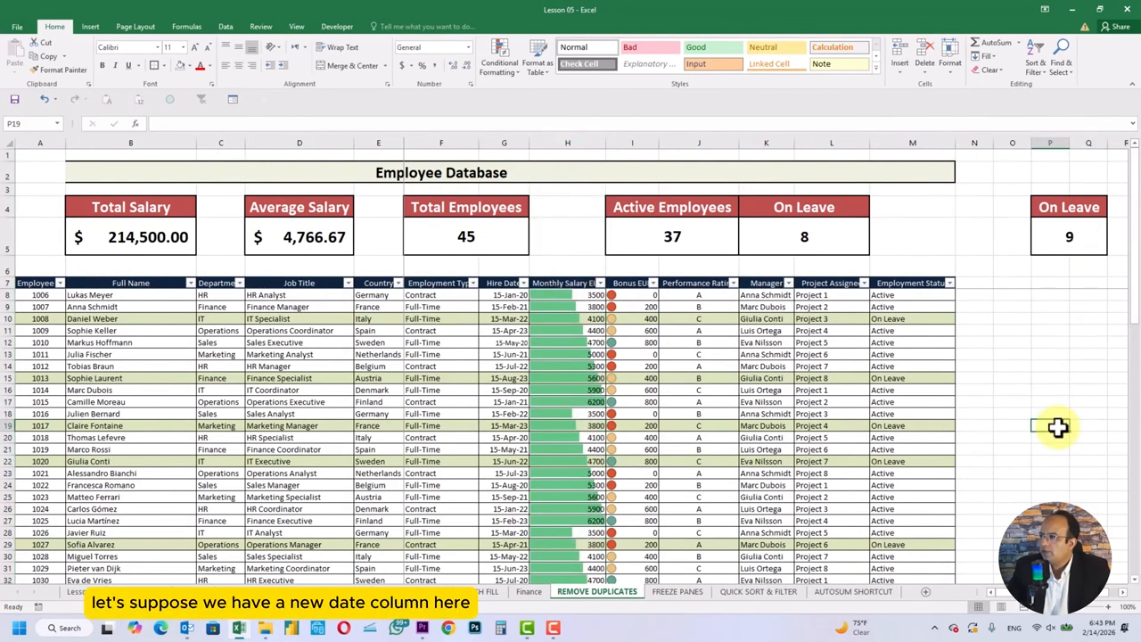
click(580, 142)
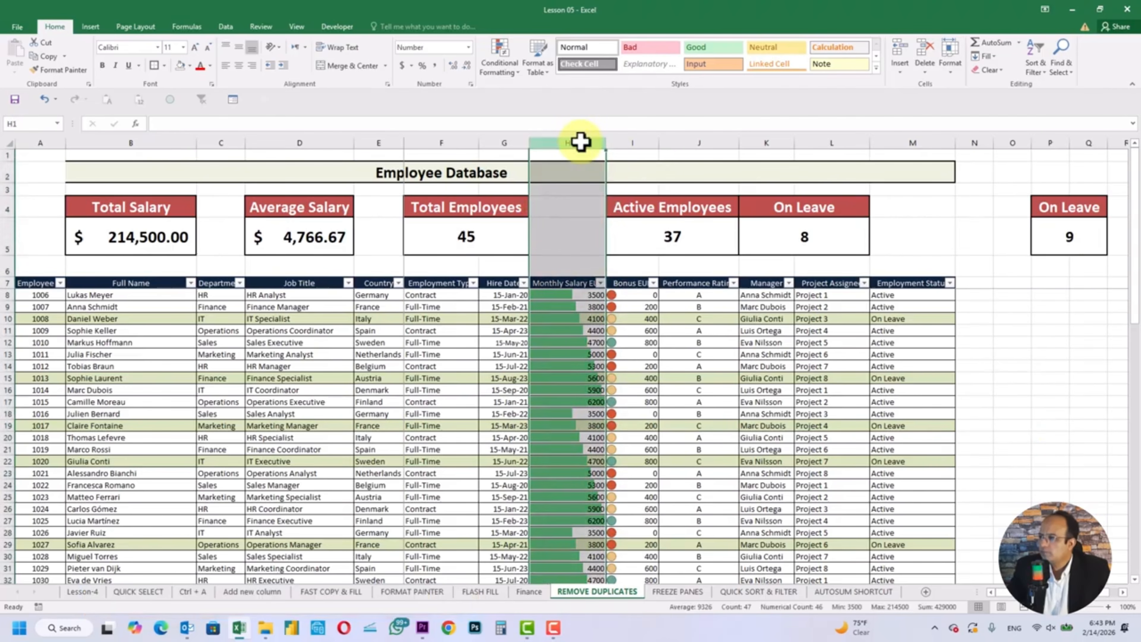
key(ctrl+shift+plus)
click(468, 47)
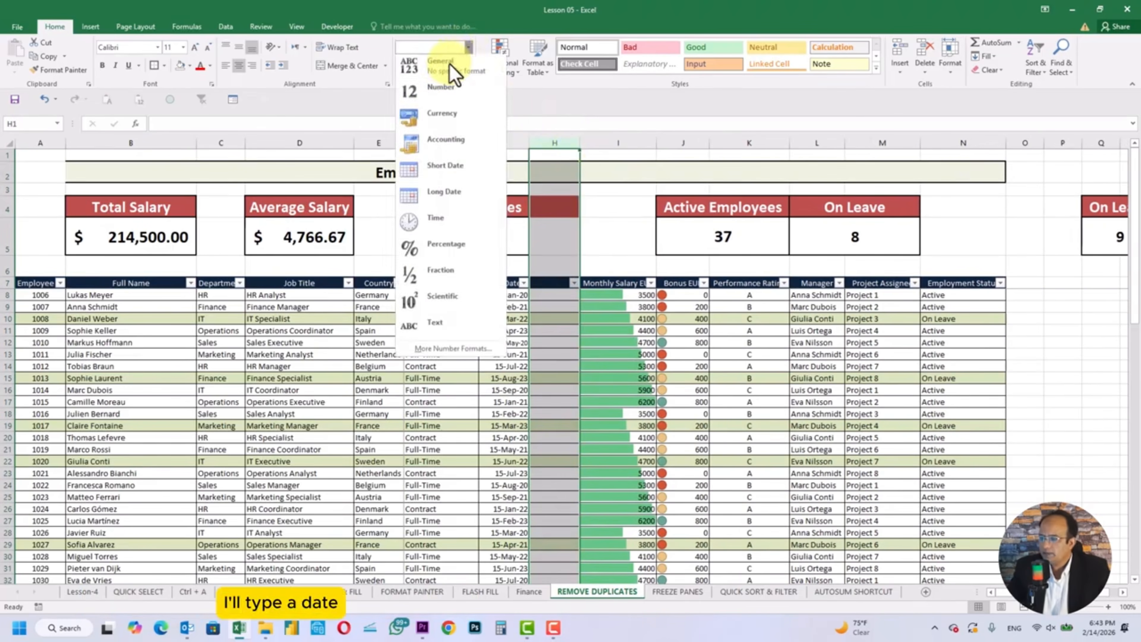
click(449, 67)
click(682, 379)
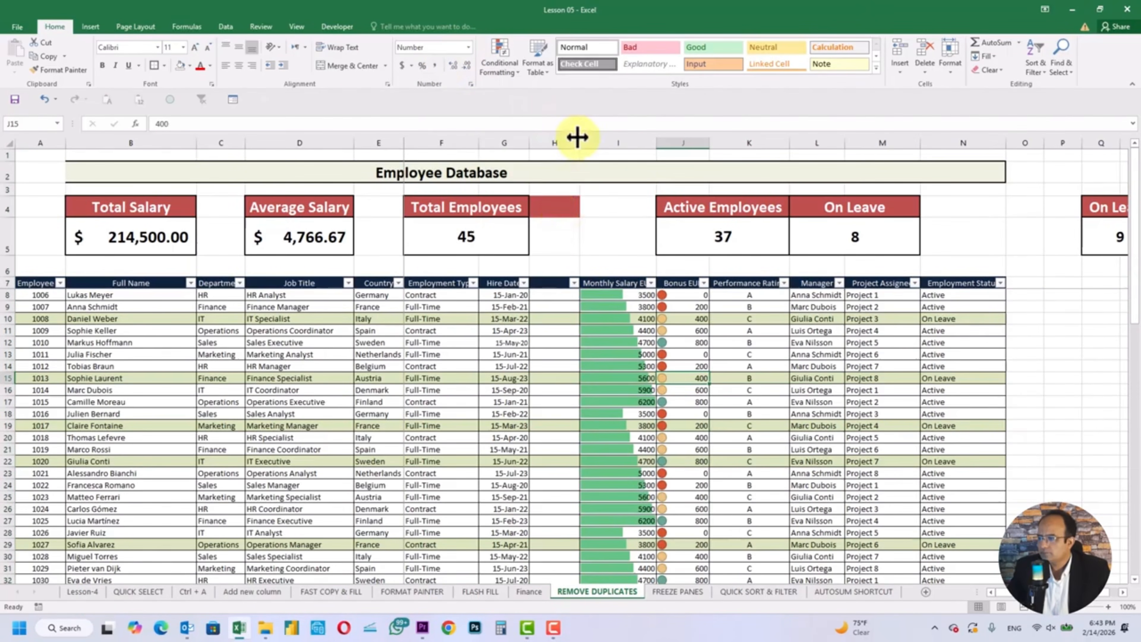
drag(577, 137, 590, 138)
Step: Enter 2-10-26 in H8 and apply the Hire Date format from G8 to it with Format Painter
click(557, 295)
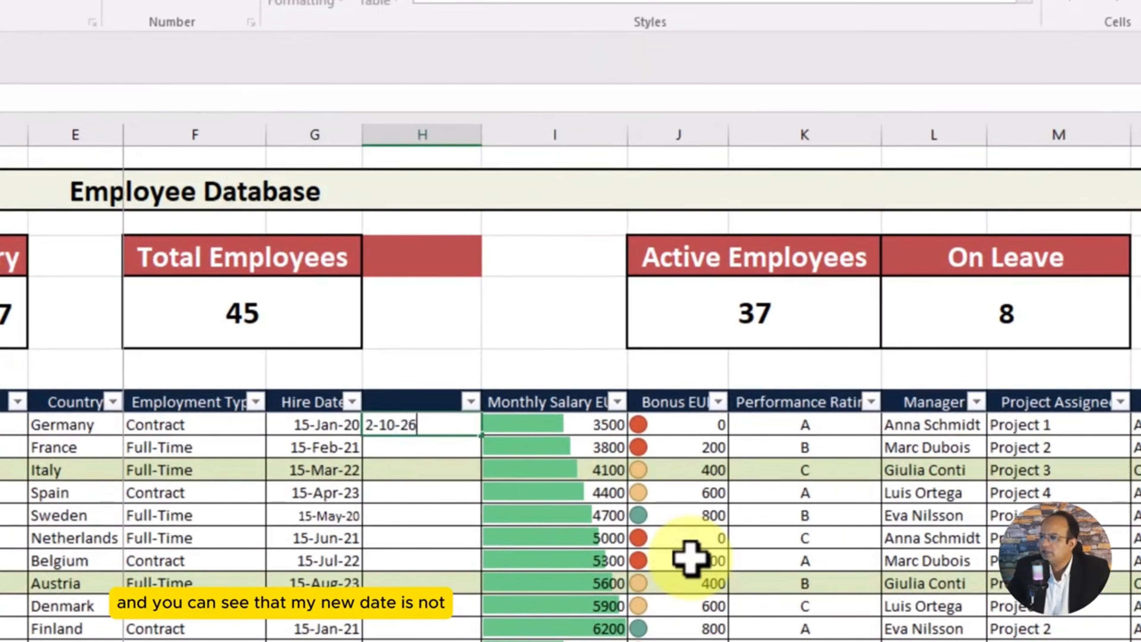
key(Return)
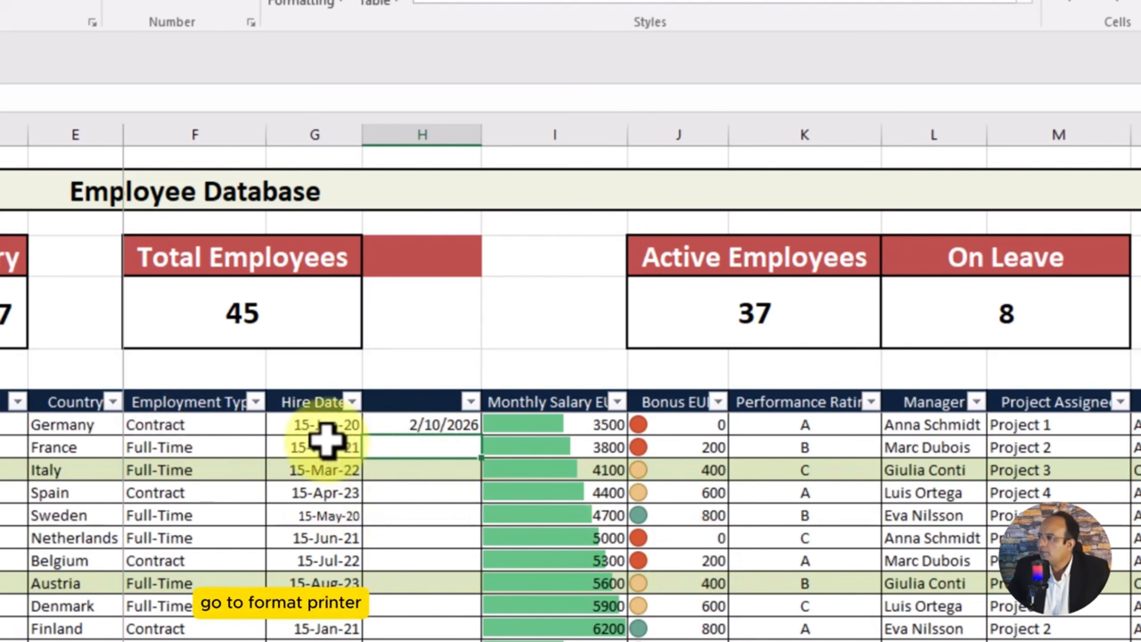
click(325, 428)
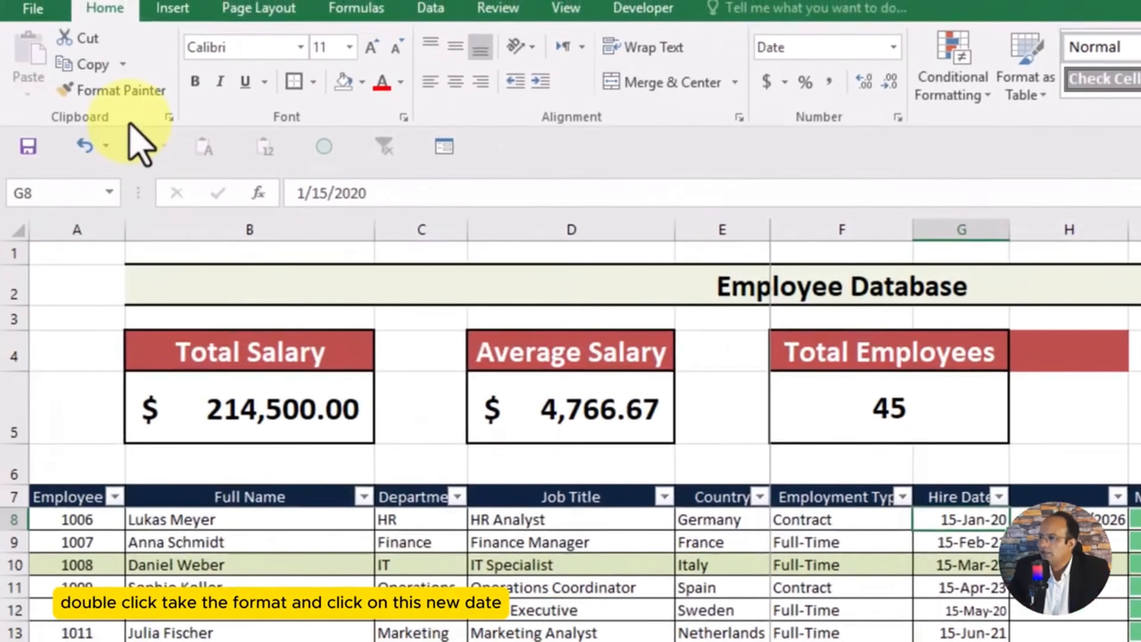
double_click(131, 95)
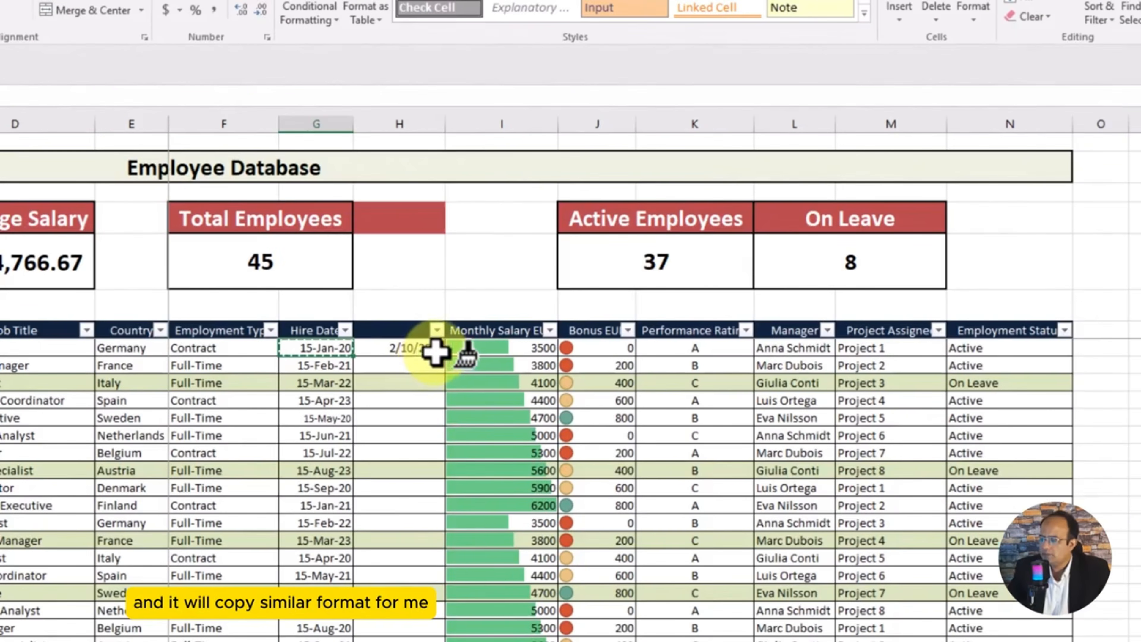
click(435, 353)
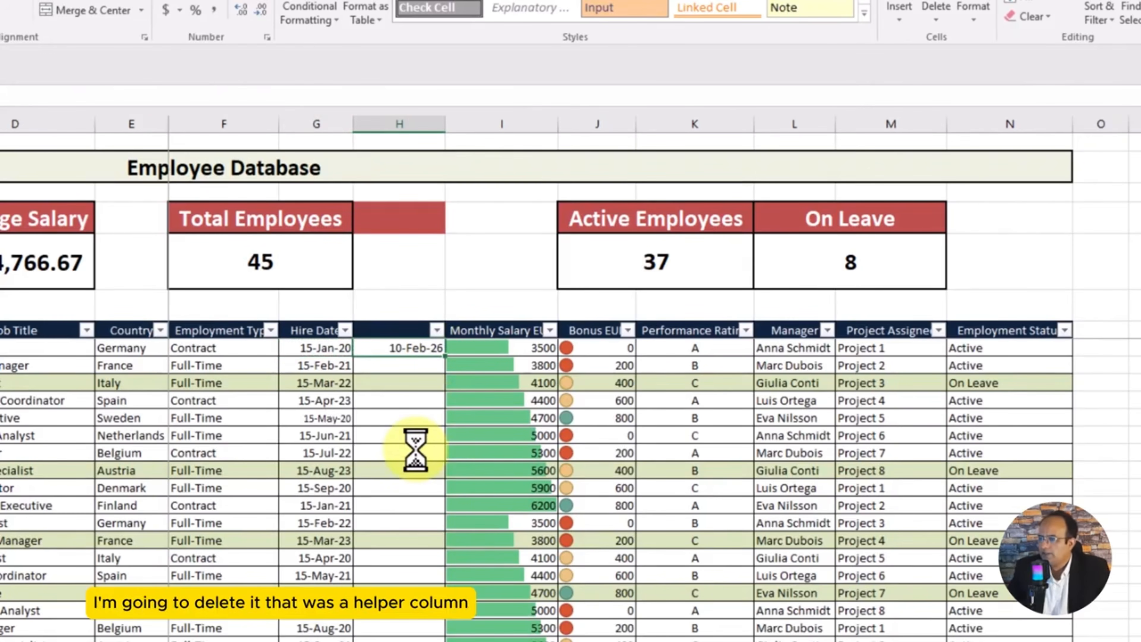
Step: Delete helper column H with the added date
click(395, 128)
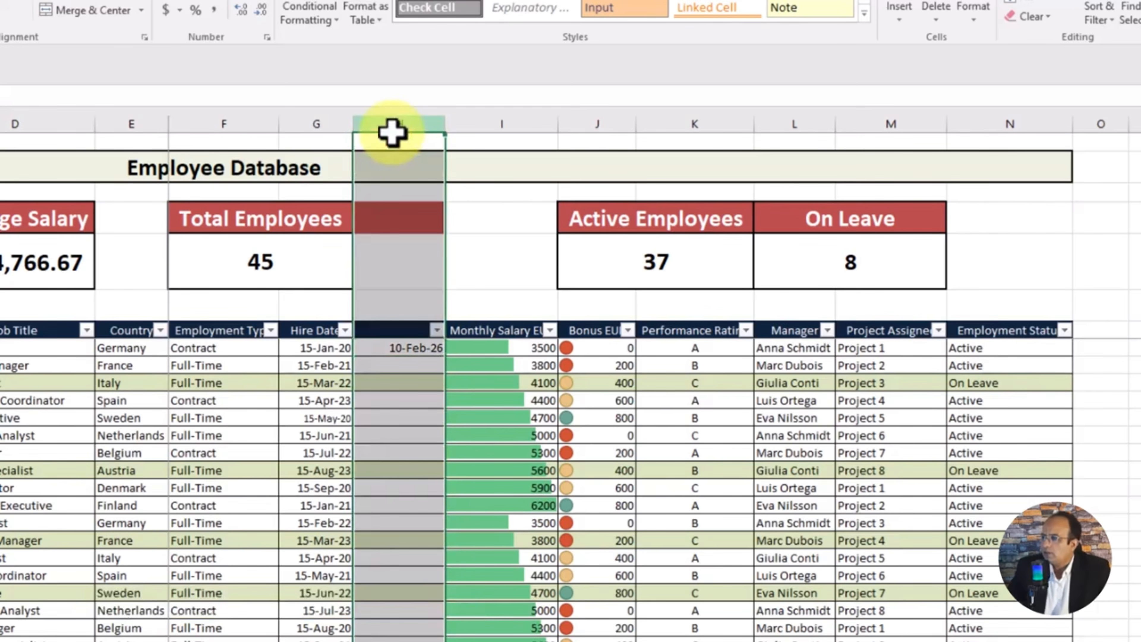
key(ctrl+minus)
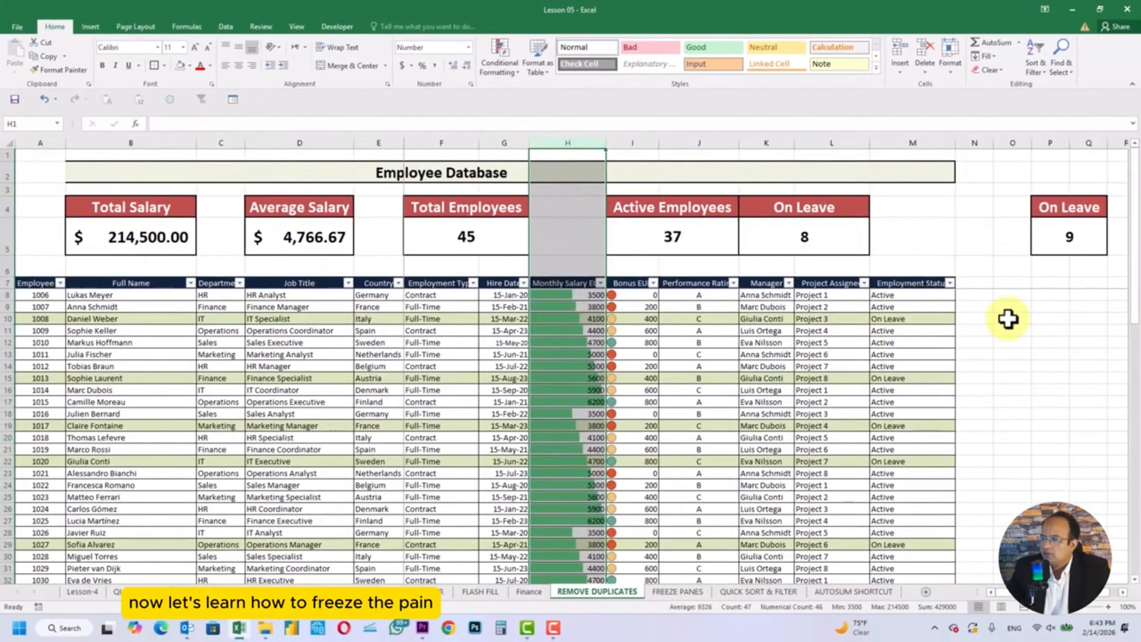
click(1051, 366)
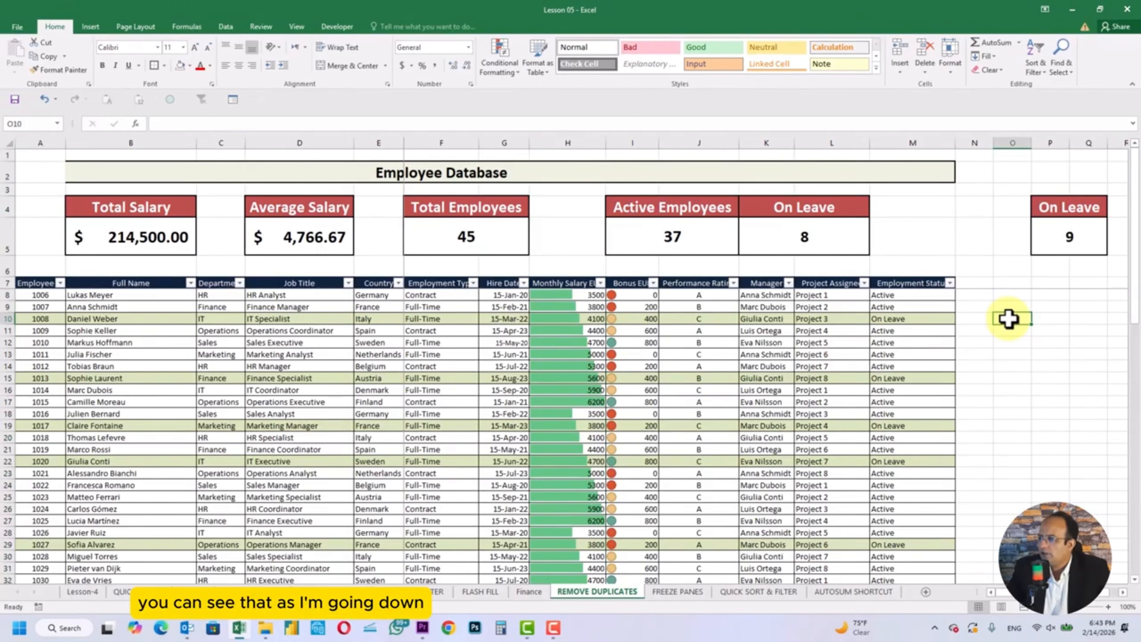
Step: Unfreeze the panes that hold the summary and header rows of the employee database
scroll(1009, 319, down, 2)
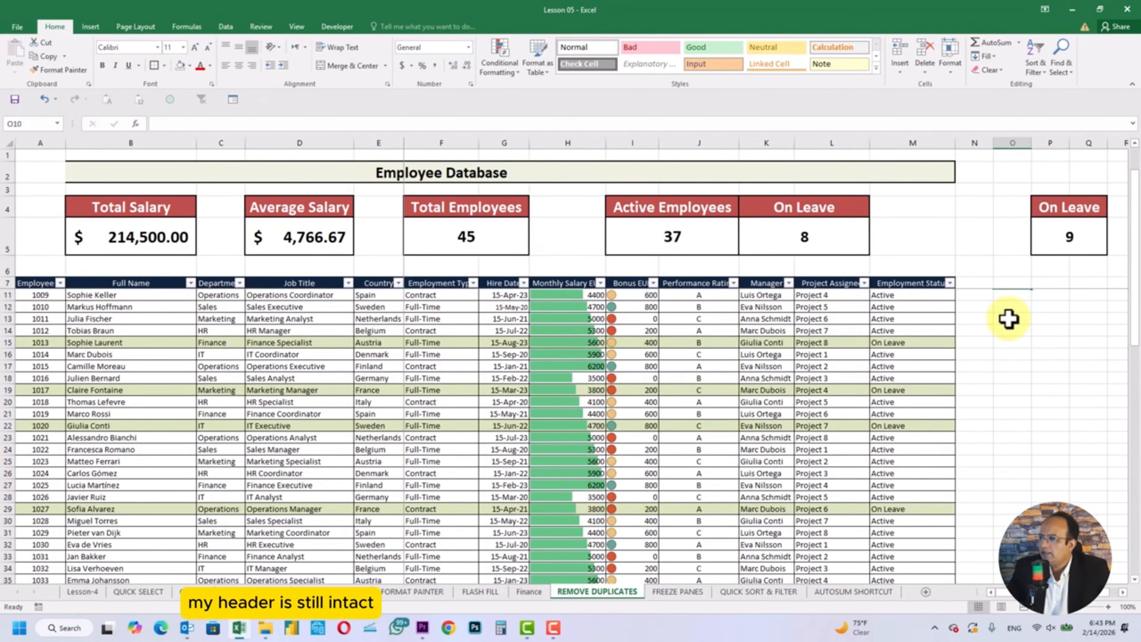
scroll(1008, 319, down, 11)
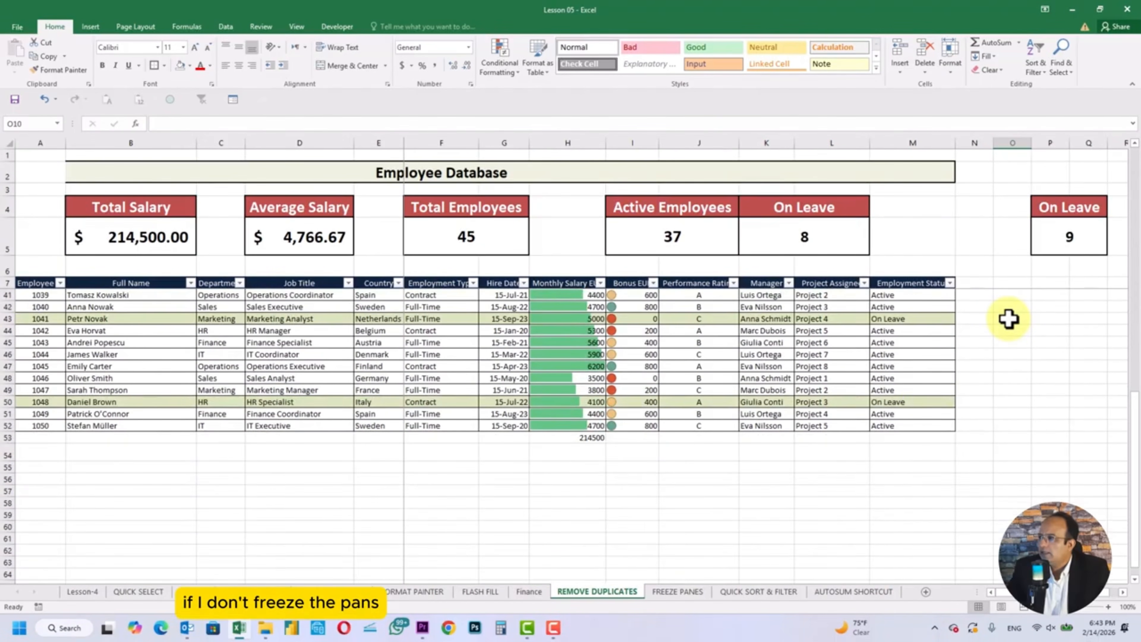
scroll(1008, 318, down, 1)
click(575, 284)
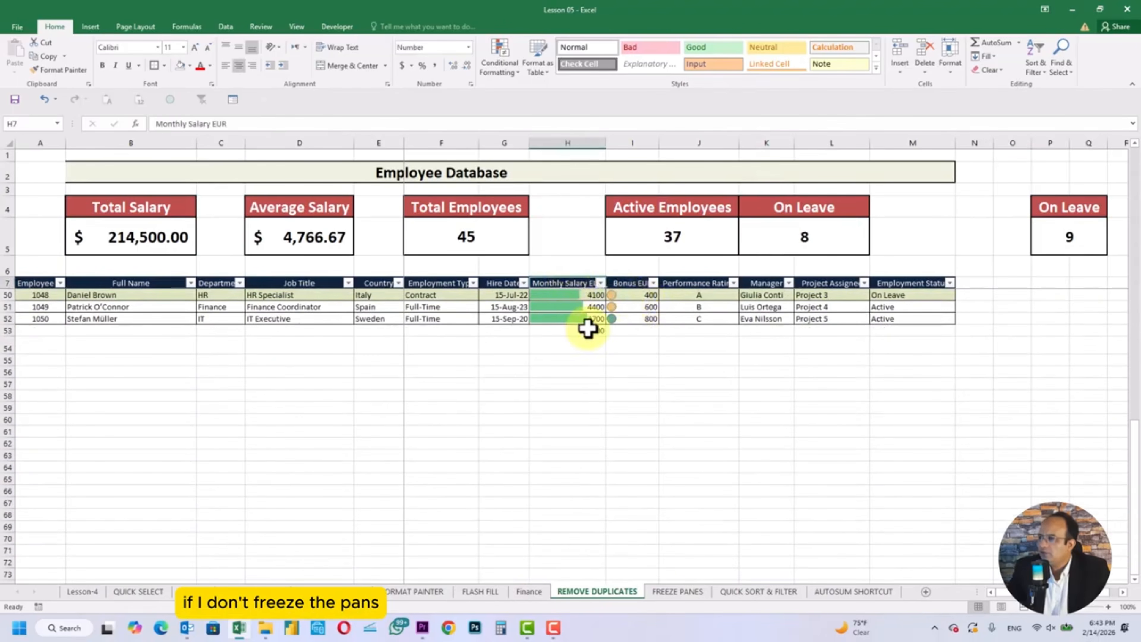
click(296, 28)
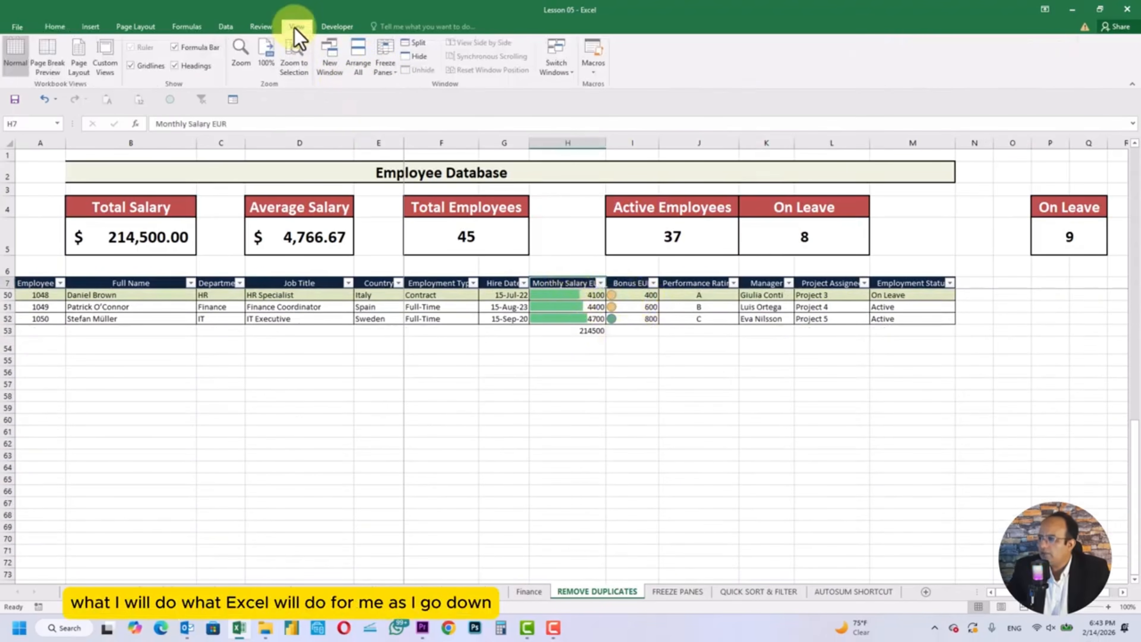
click(384, 68)
click(390, 92)
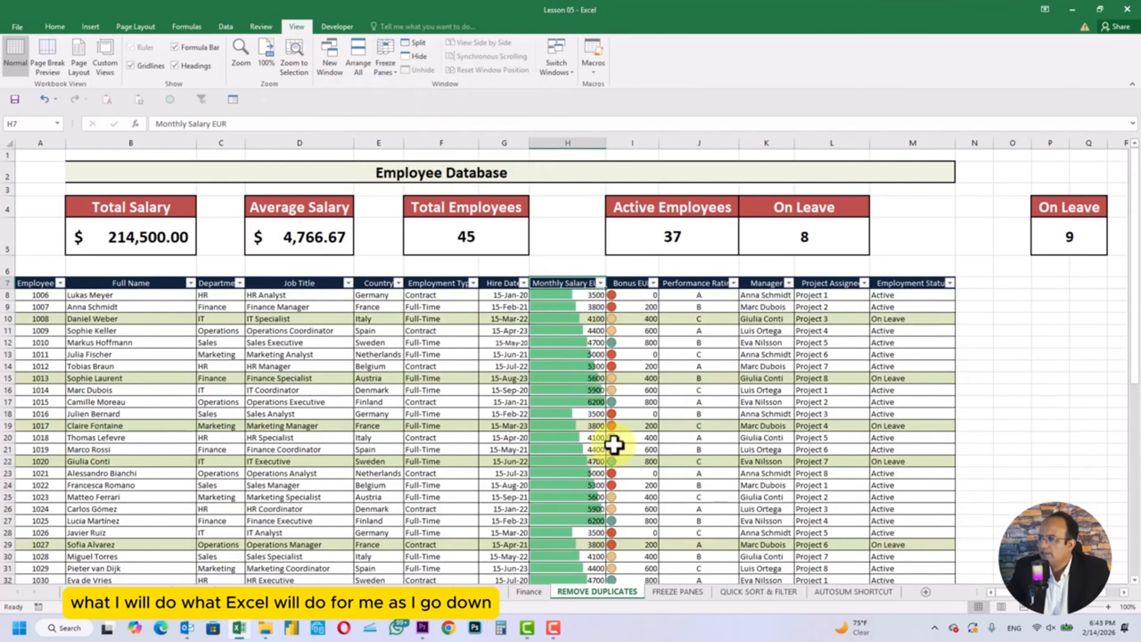
Step: Examine how the header rows behave when scrolling through the employee list without frozen panes
click(499, 331)
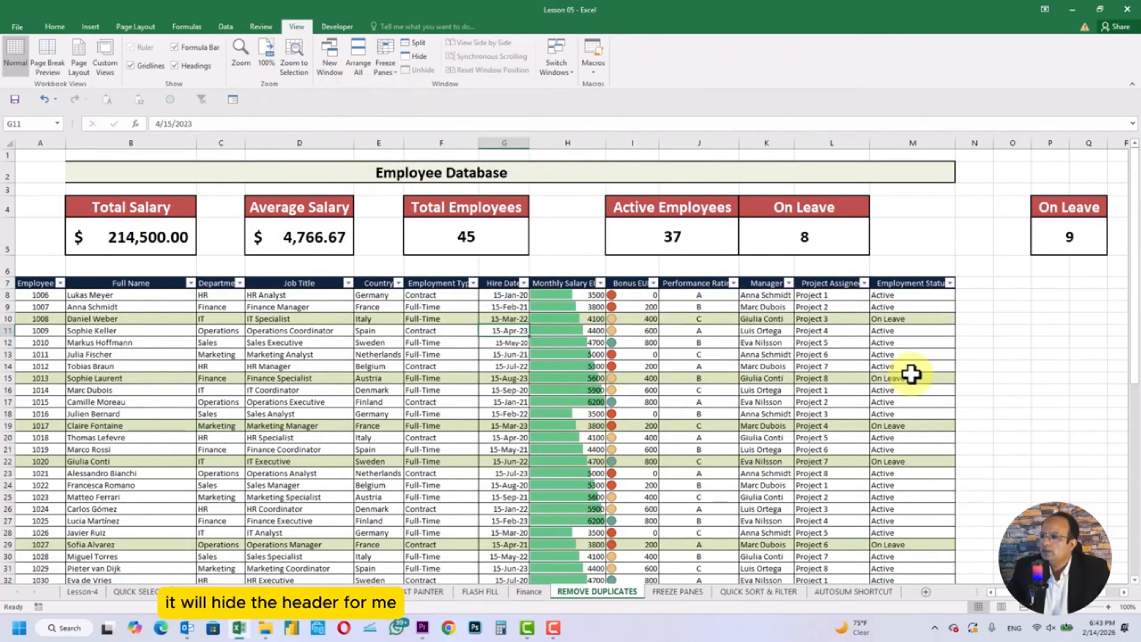
scroll(911, 374, down, 8)
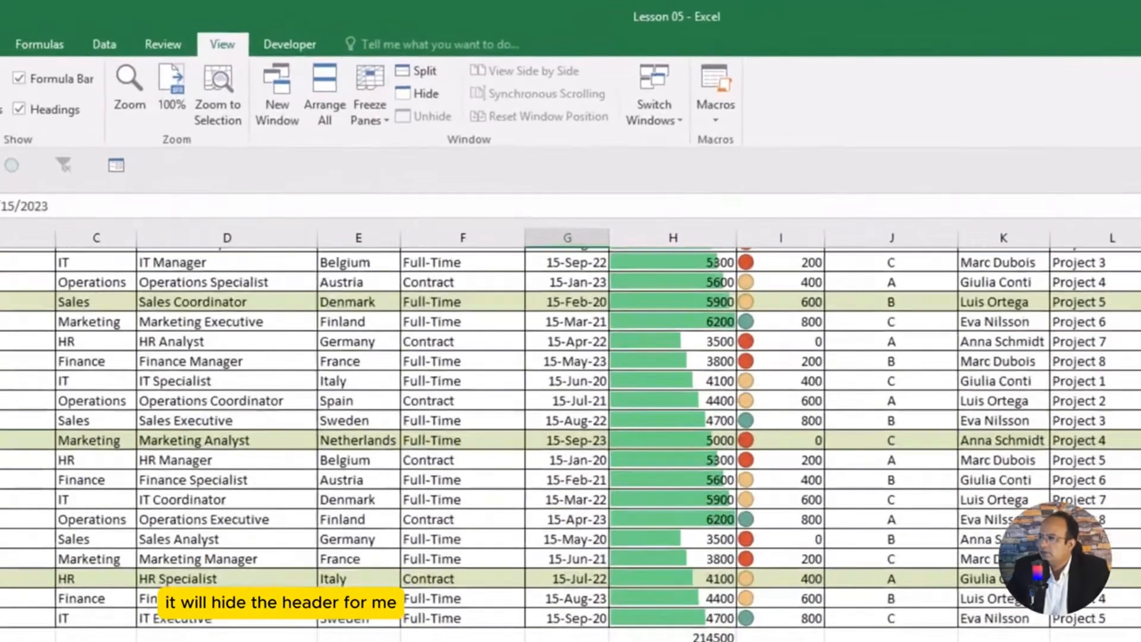
scroll(570, 427, down, 3)
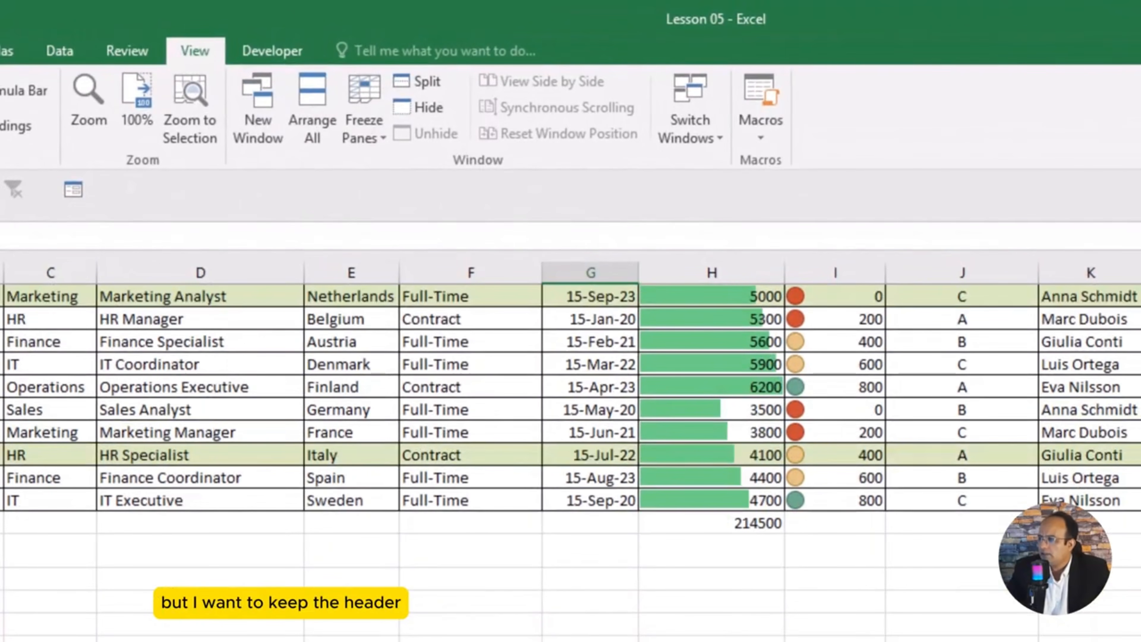
scroll(570, 449, up, 15)
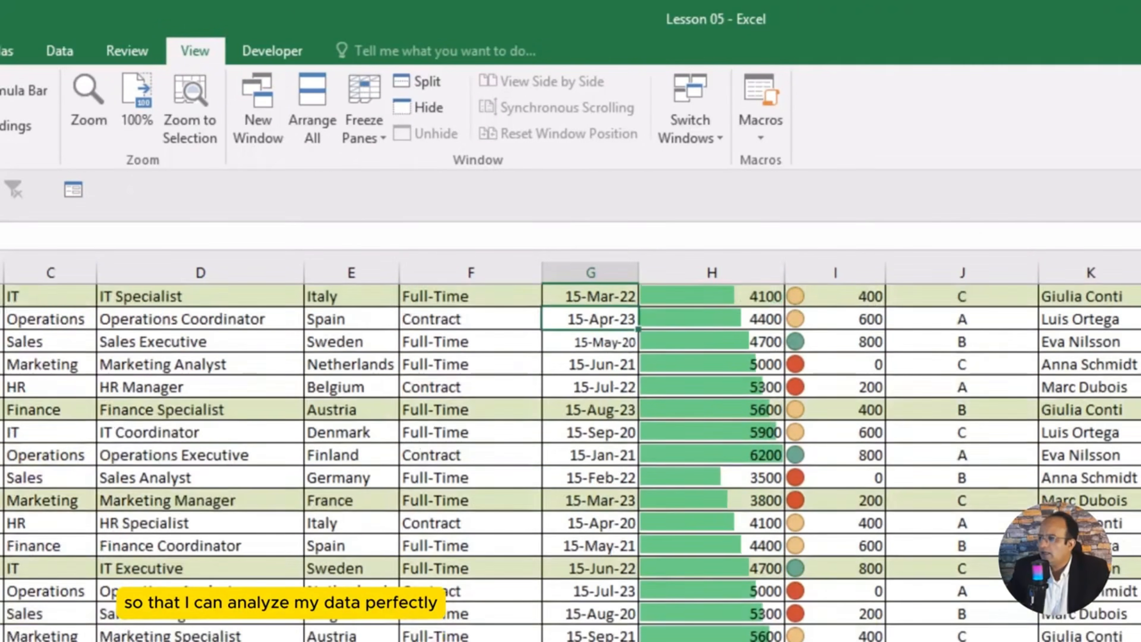
scroll(570, 427, up, 3)
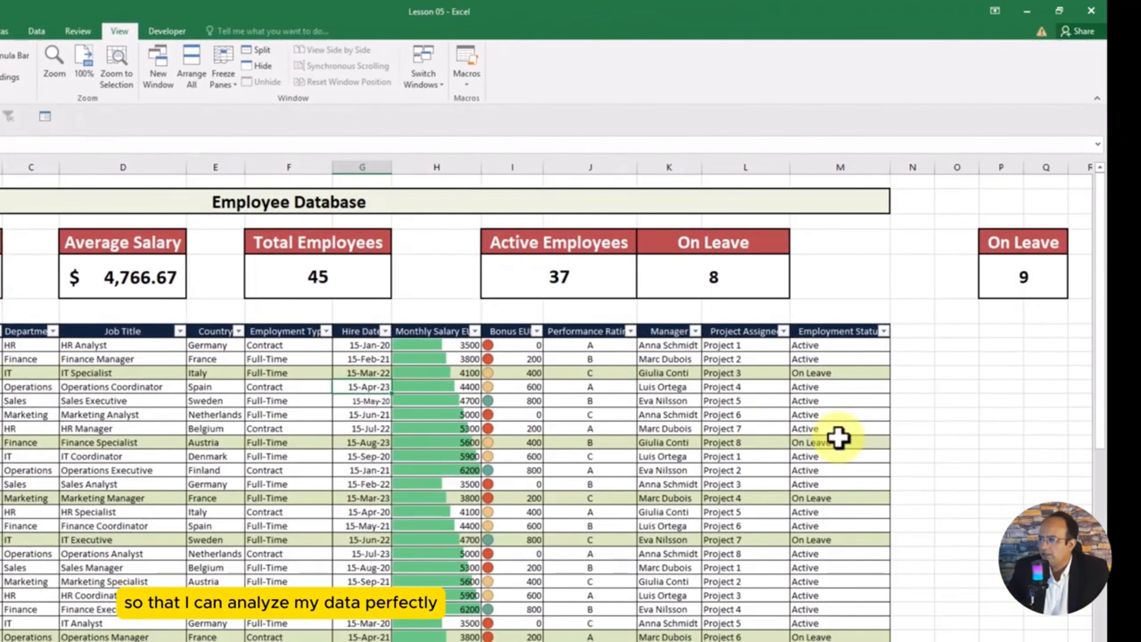
Step: Freeze the panes at cell F8 so the header rows and columns A to E stay fixed
scroll(838, 437, down, 10)
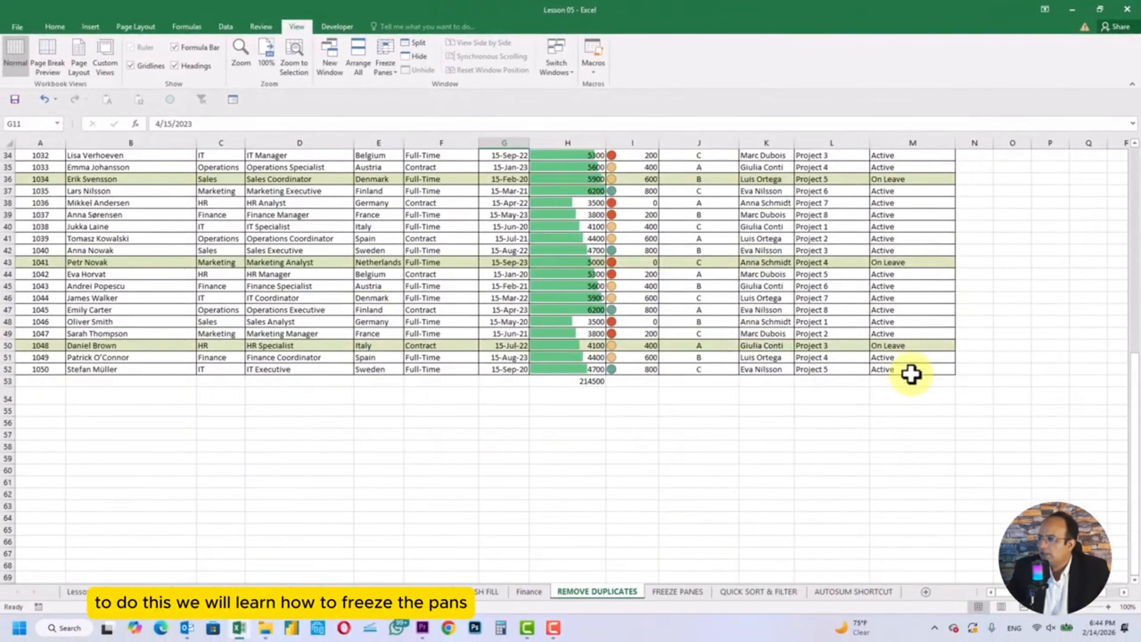
scroll(911, 374, up, 11)
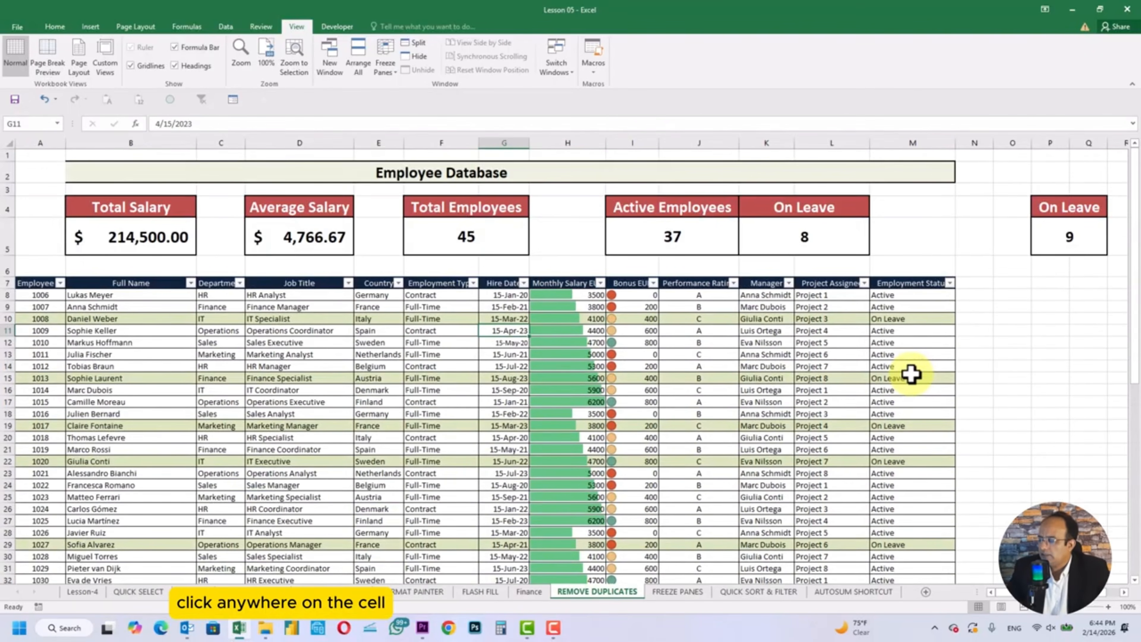
click(420, 297)
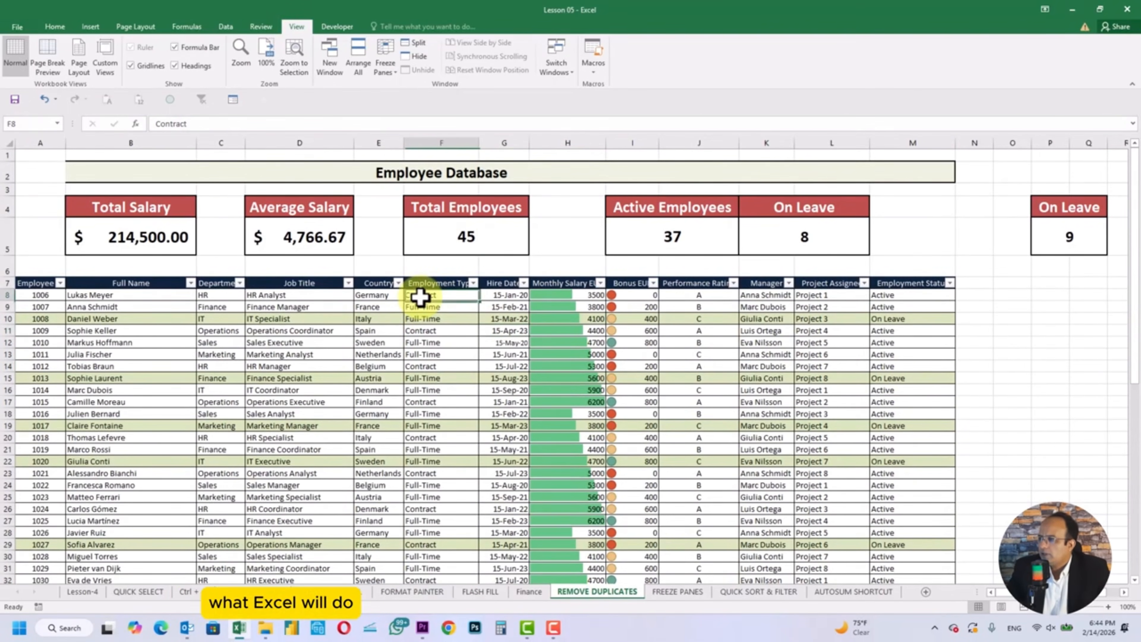
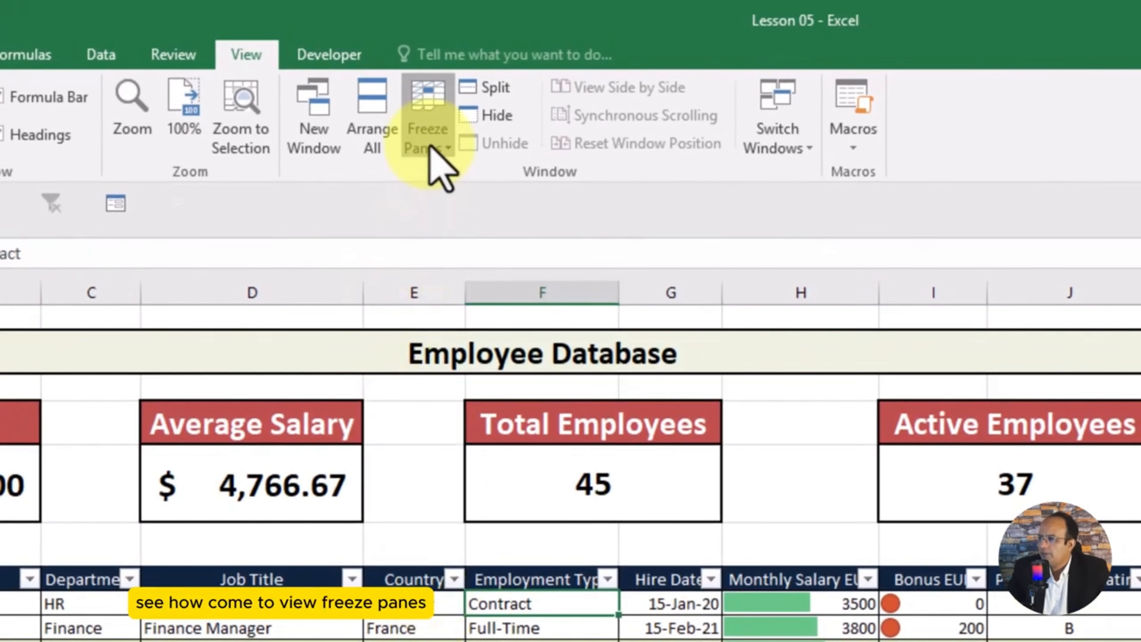
click(429, 148)
click(252, 54)
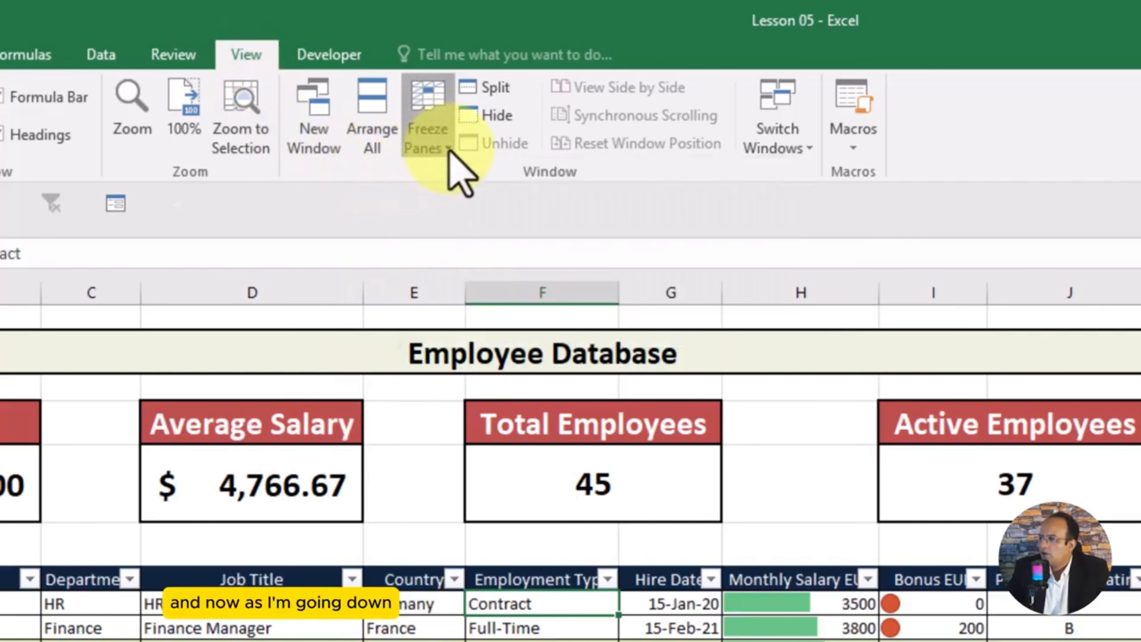
click(448, 152)
click(584, 212)
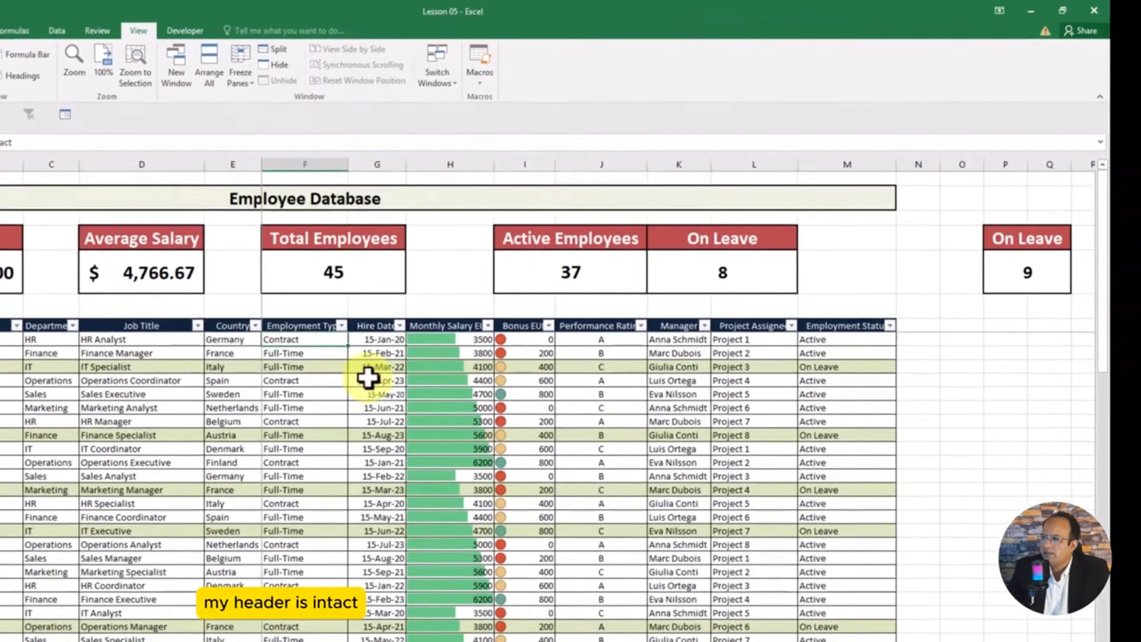
Step: Examine how the frozen header rows and columns A to E behave when moving down and far across the employee sheet
scroll(372, 396, down, 14)
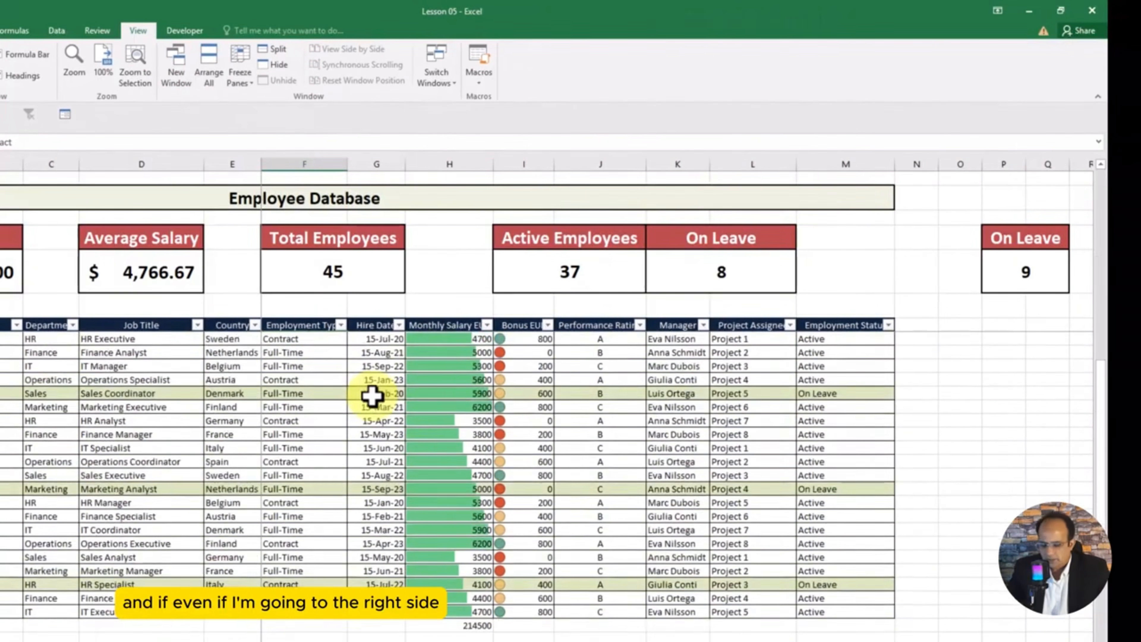
scroll(371, 395, up, 12)
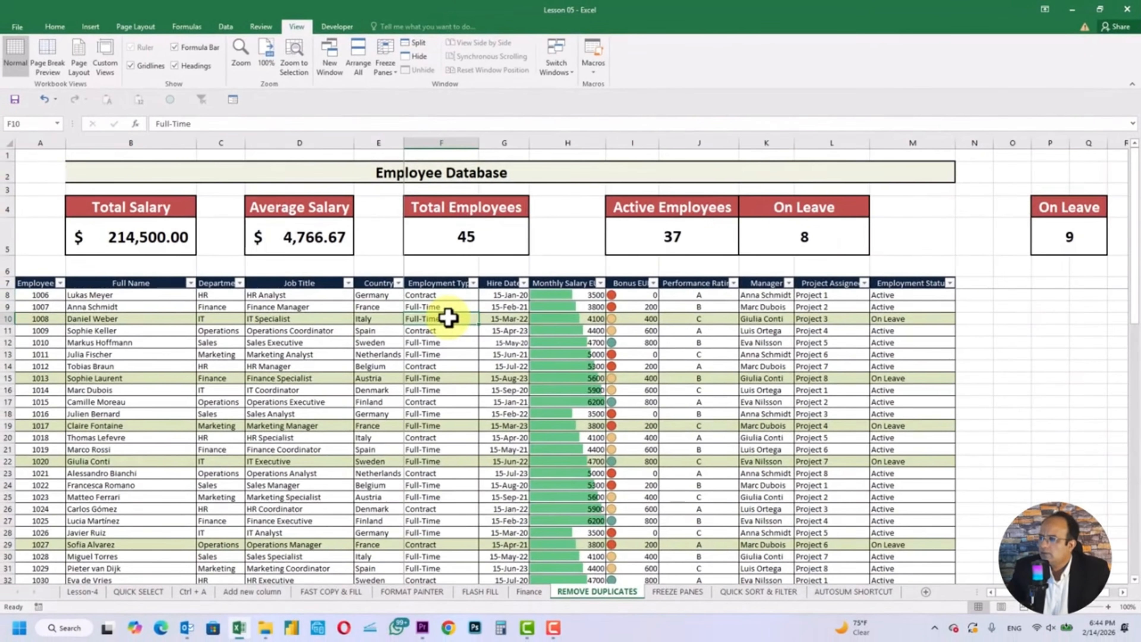
key(Right)
key(Right)
key(Right)
key(Right)
key(Right)
key(Right)
key(Right)
key(Right)
key(Right)
key(Right)
key(Right)
key(Right)
key(Right)
key(Right)
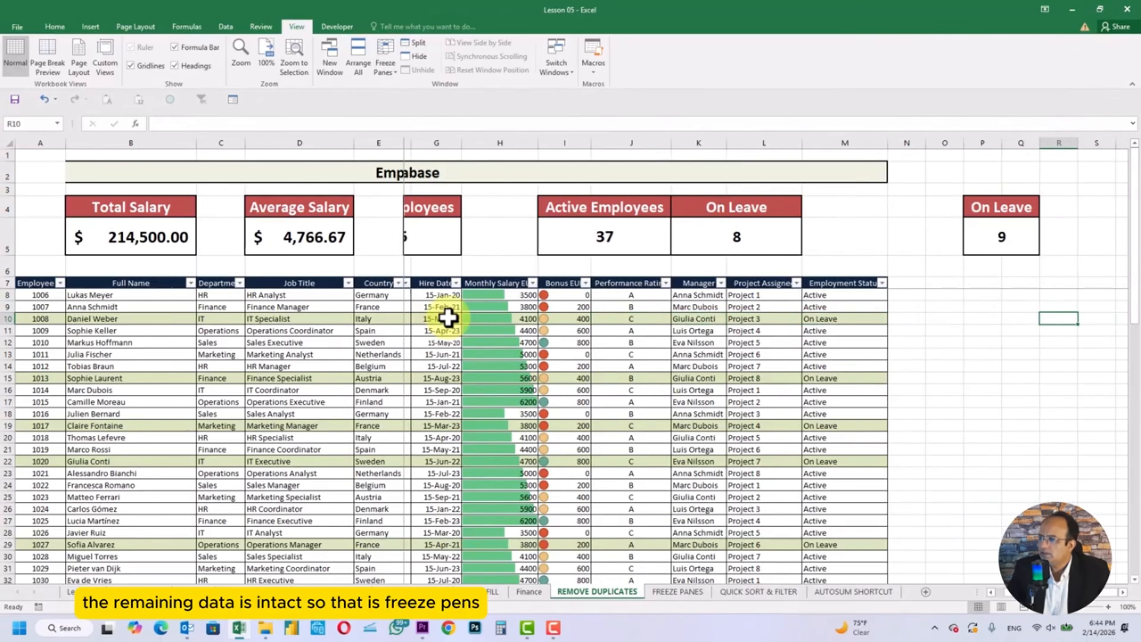
key(Right)
key(Right)
key(Right)
key(Right)
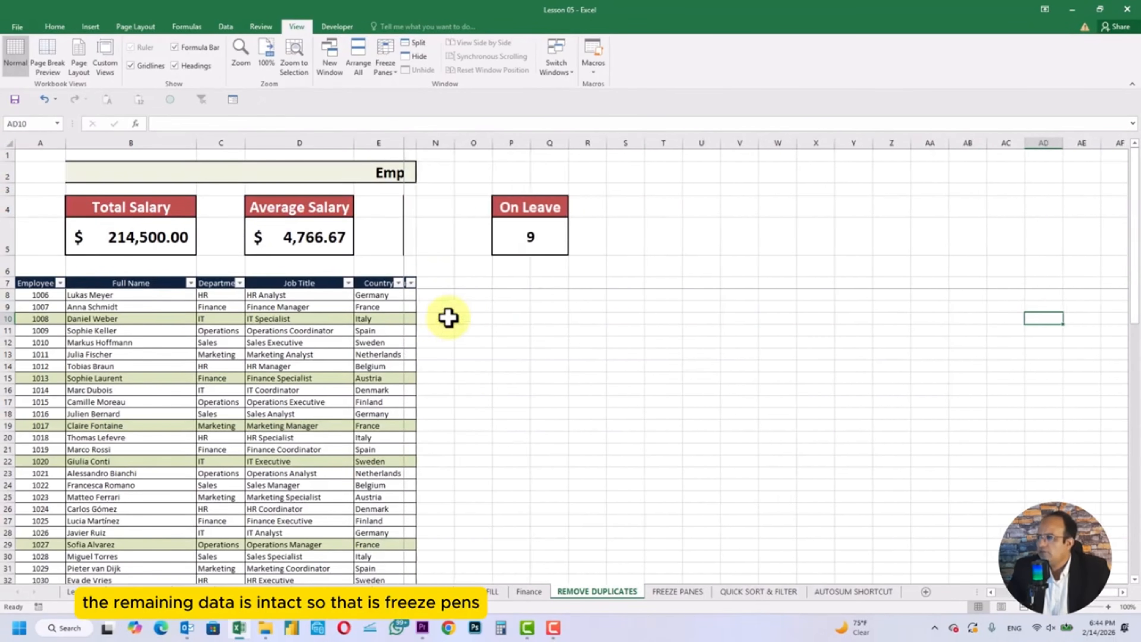
key(Left)
key(Left)
key(Left)
key(Left)
key(Left)
key(Left)
key(Left)
key(Left)
key(Left)
key(Left)
key(Left)
key(Left)
key(Left)
key(Left)
key(Left)
key(Left)
key(Left)
key(Left)
key(Left)
key(Left)
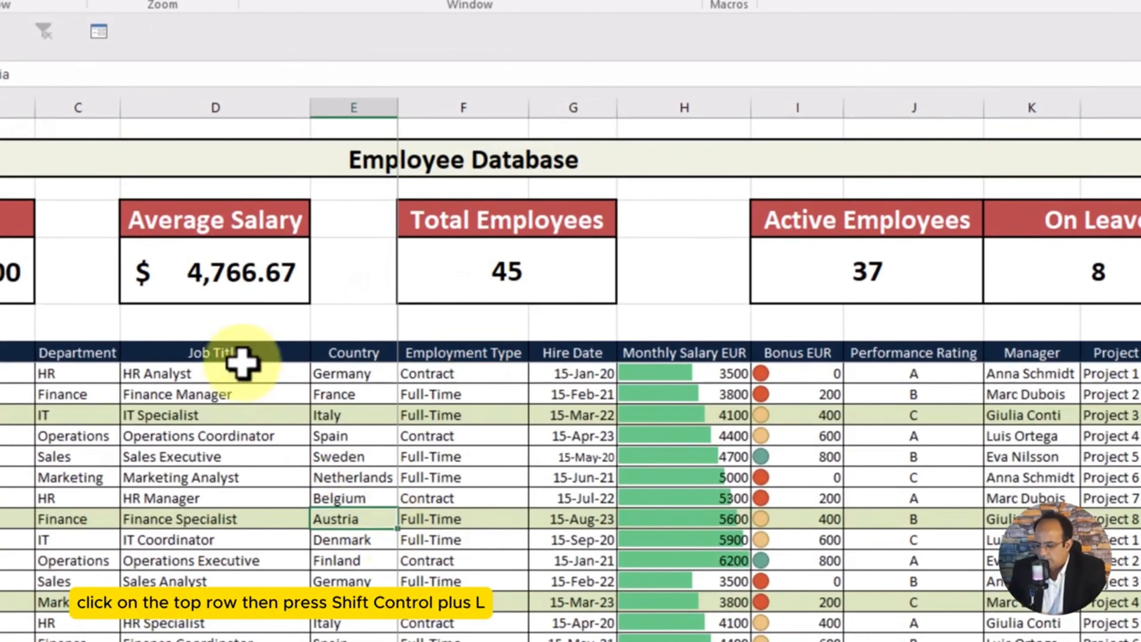
Step: Add filter buttons to the employee table's header row and filter the Country column to France only
click(247, 352)
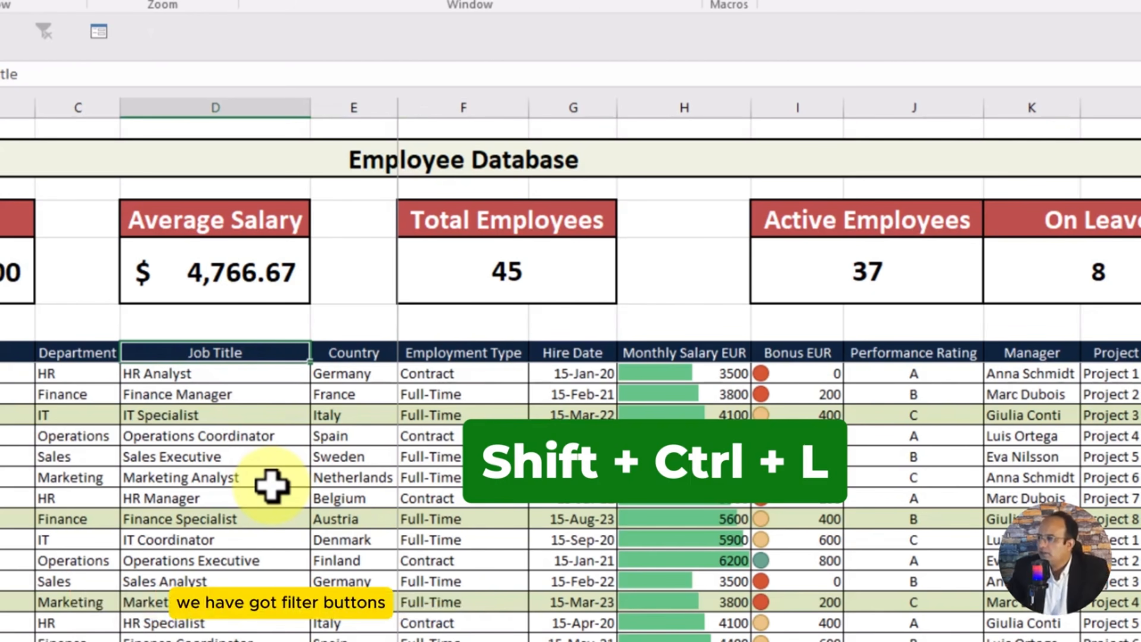
key(ctrl+shift+l)
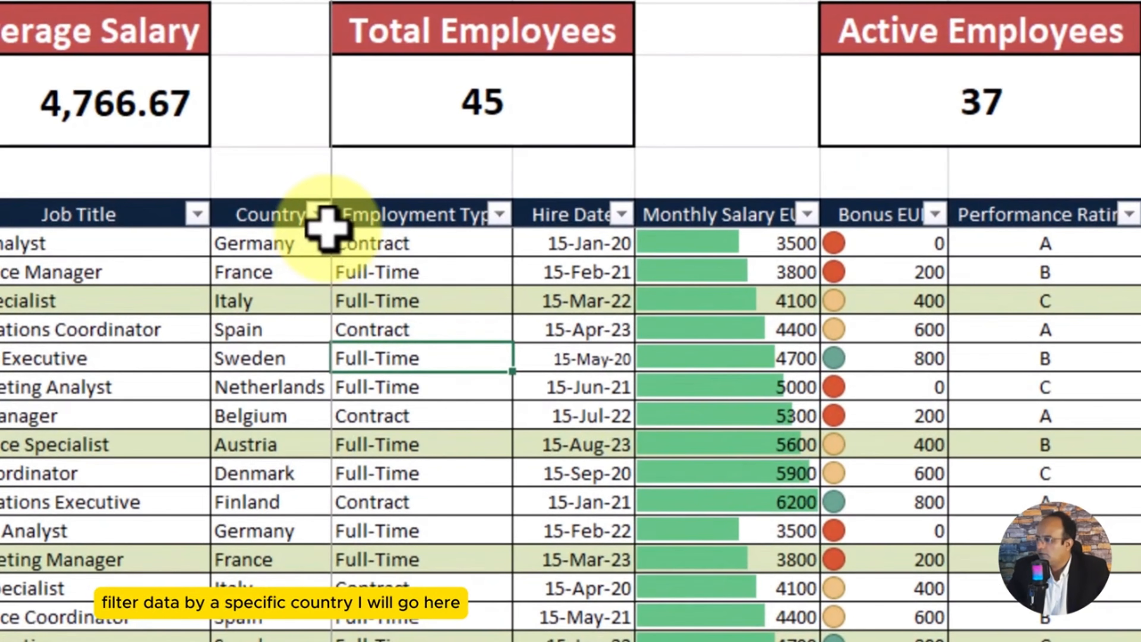
click(318, 214)
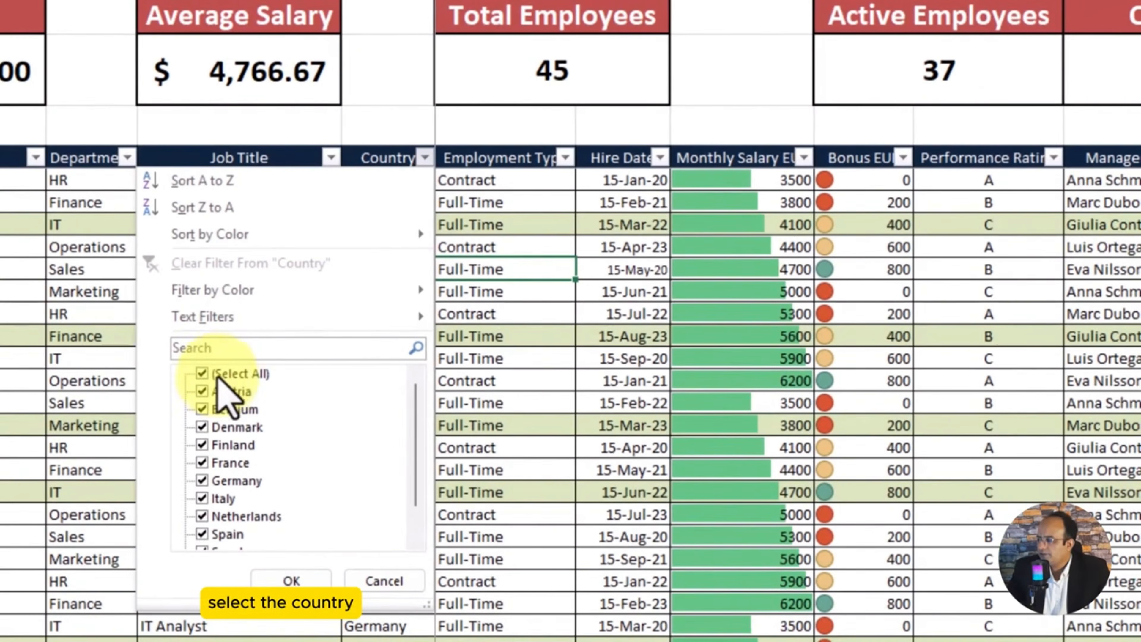
click(181, 399)
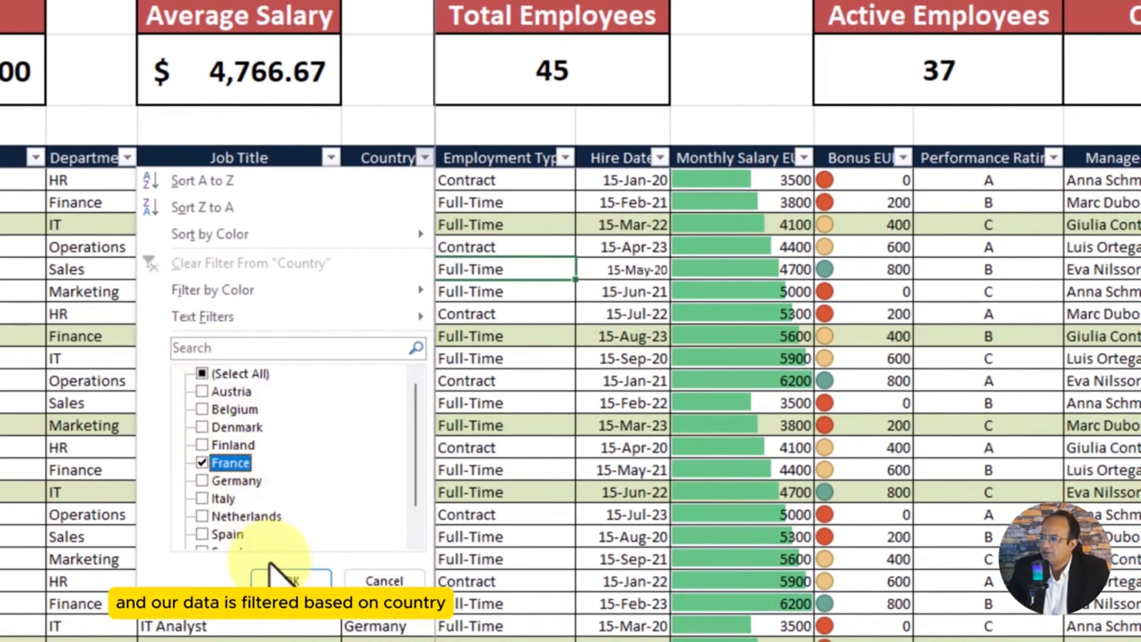
click(281, 579)
click(591, 368)
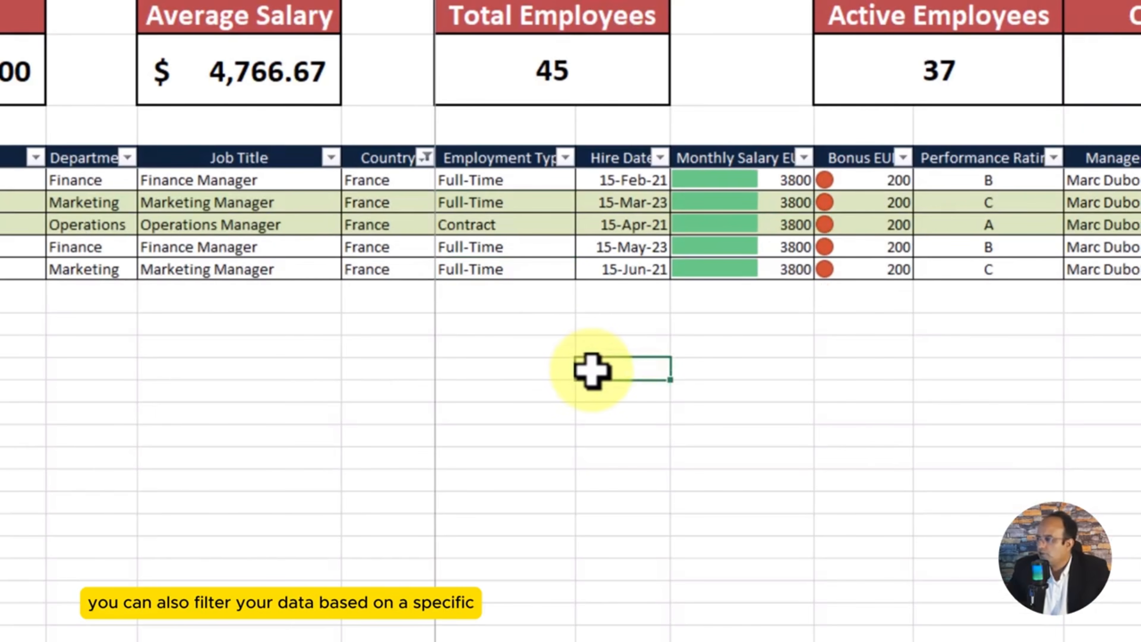
Step: Reselect all countries in the Country filter to remove the France restriction
click(424, 157)
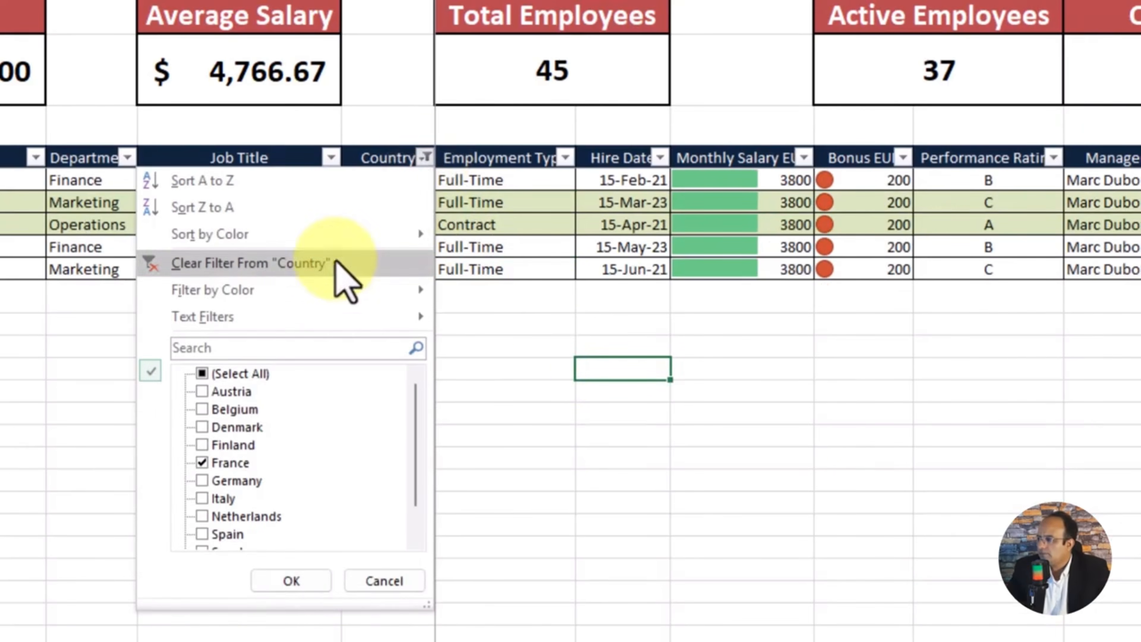
click(231, 373)
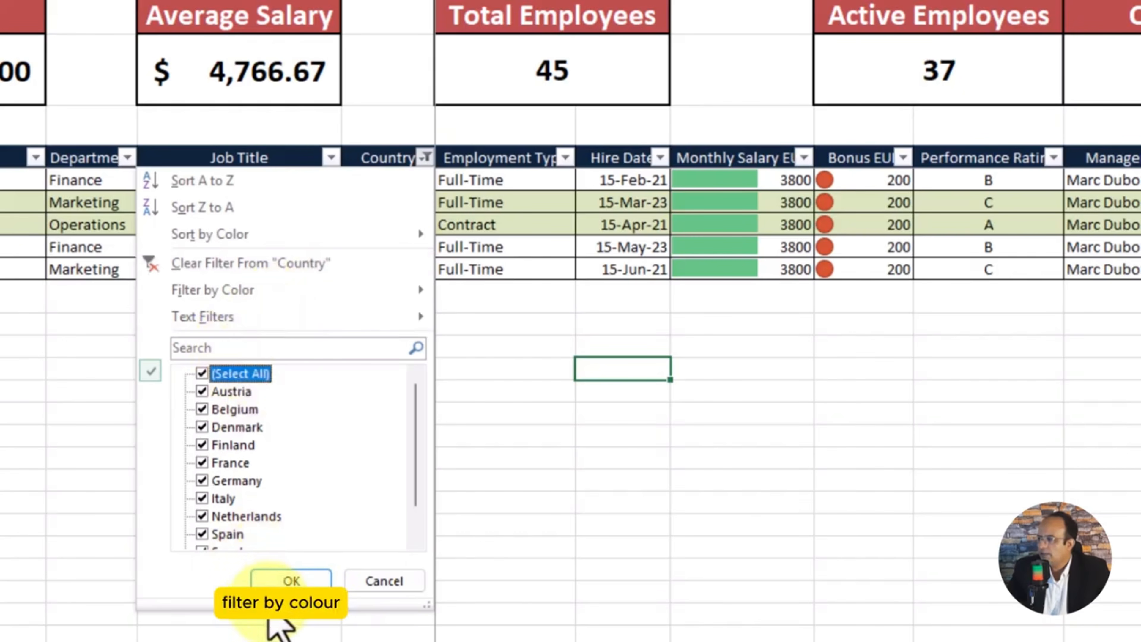
click(291, 580)
Step: Filter the Country column by the light green cell color
click(424, 157)
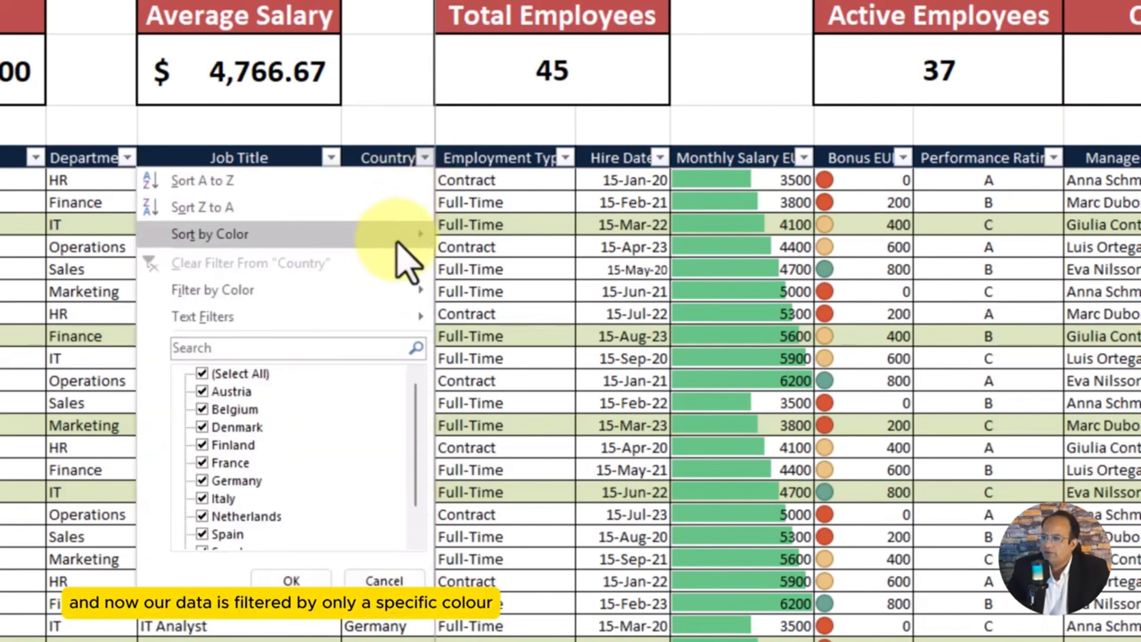
mouse_move(382, 290)
click(478, 317)
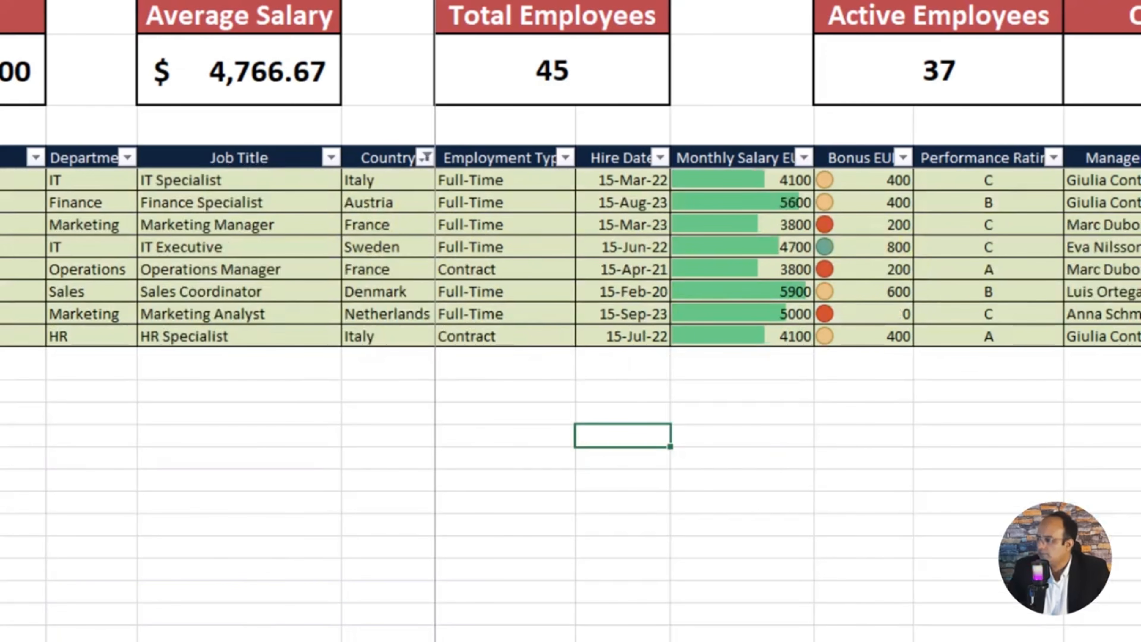
Step: Remove the color filter from the Country column by selecting all values again
click(425, 152)
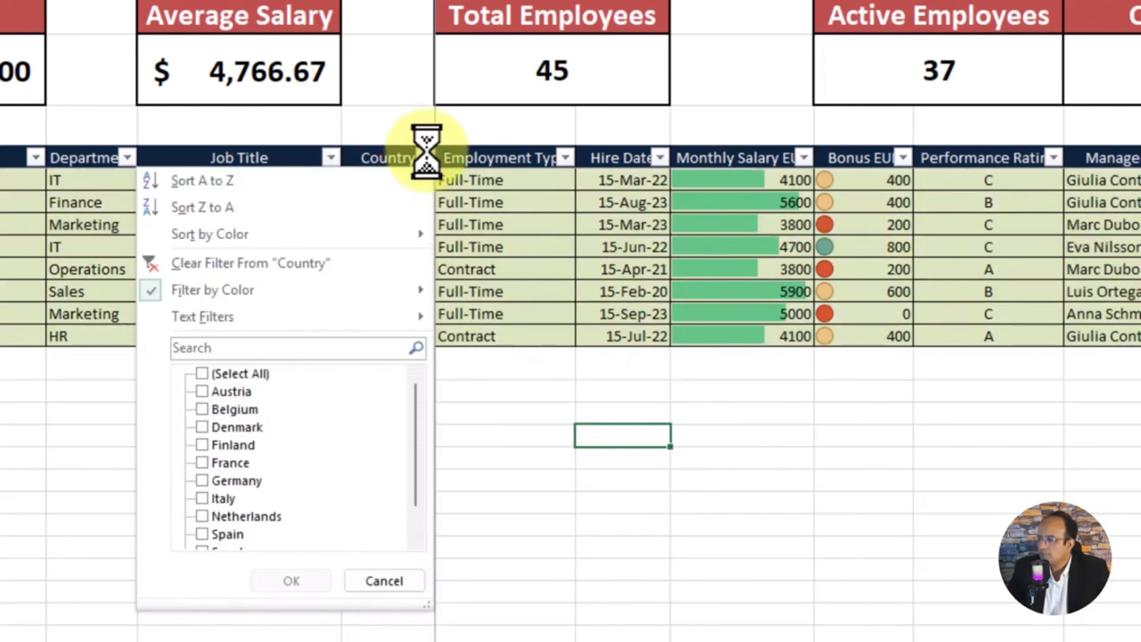
click(227, 374)
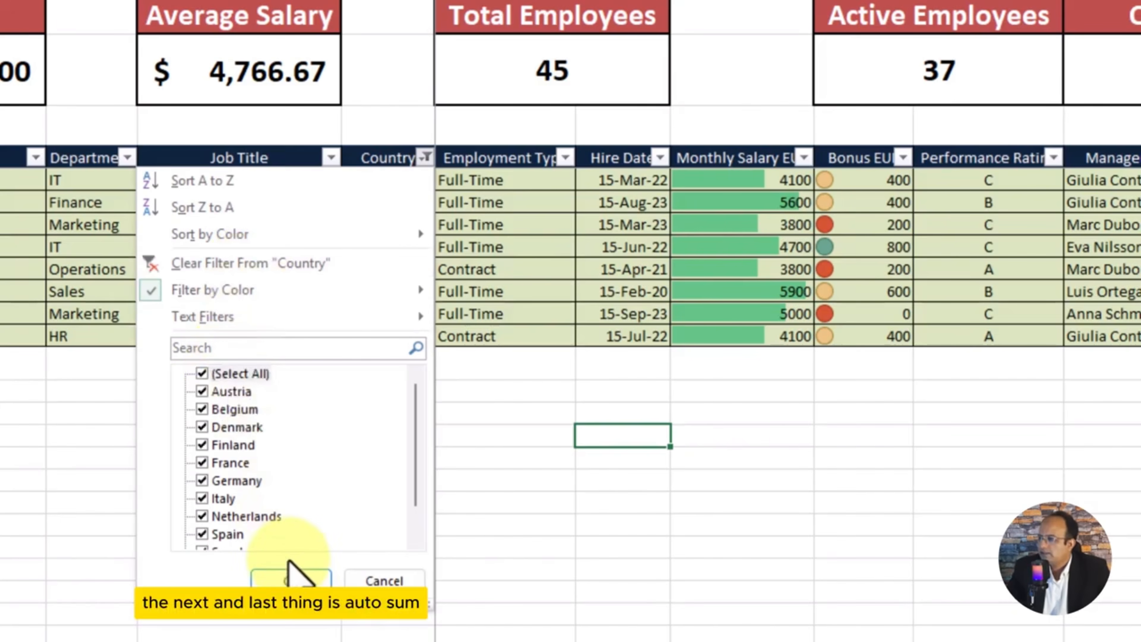
click(291, 579)
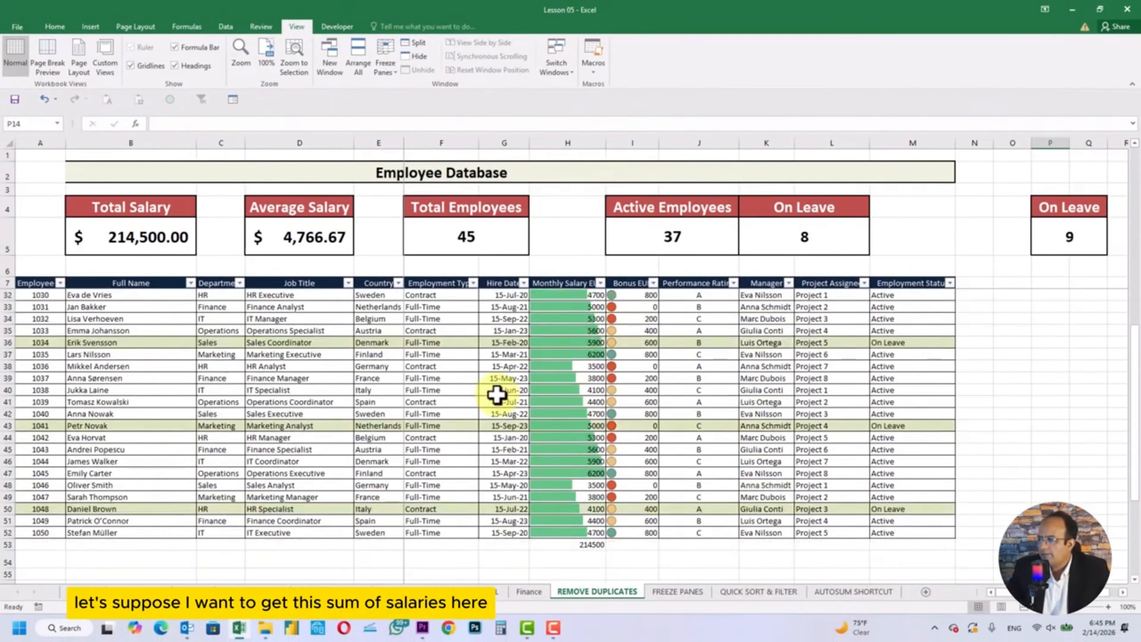
Step: Clear the existing salary total in cell H53 below the Monthly Salary EUR column
scroll(496, 394, down, 3)
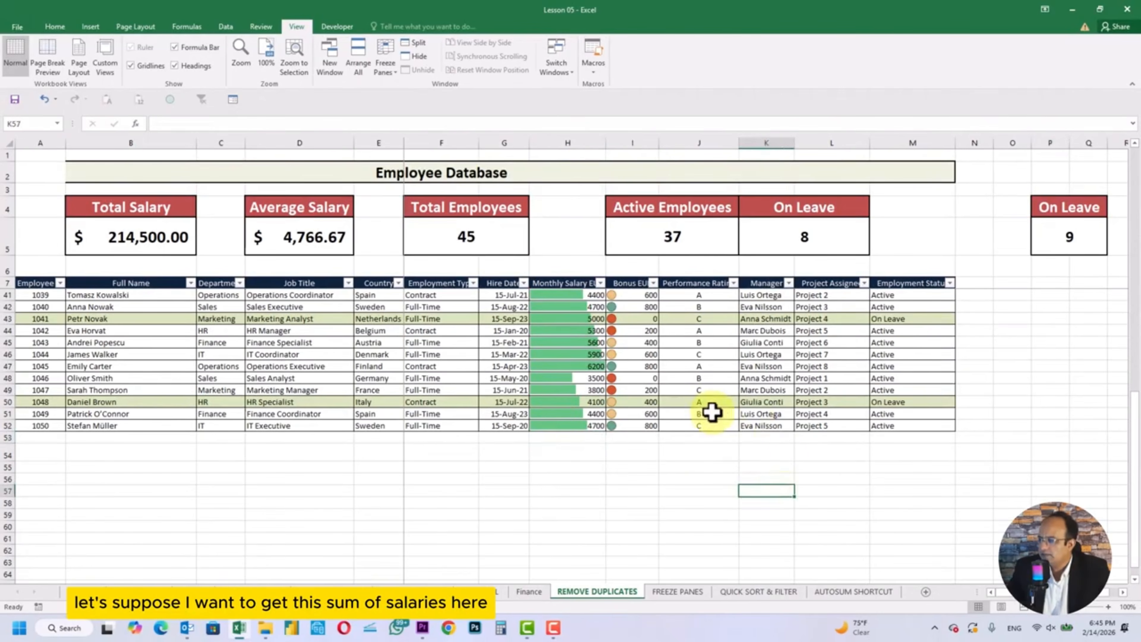
scroll(712, 412, up, 11)
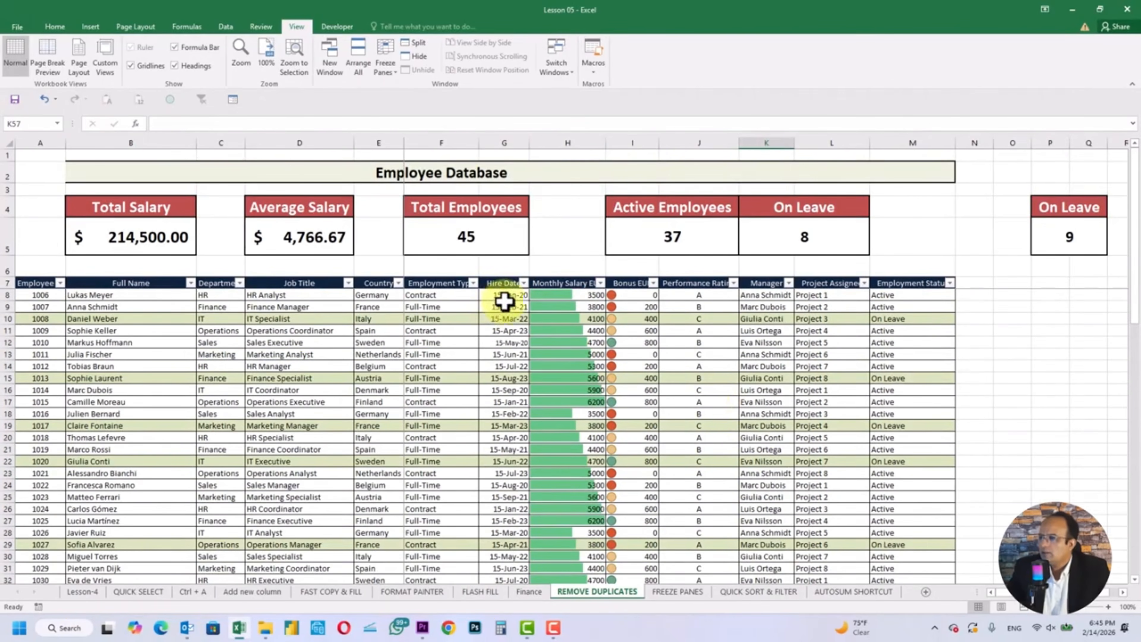
scroll(526, 351, down, 7)
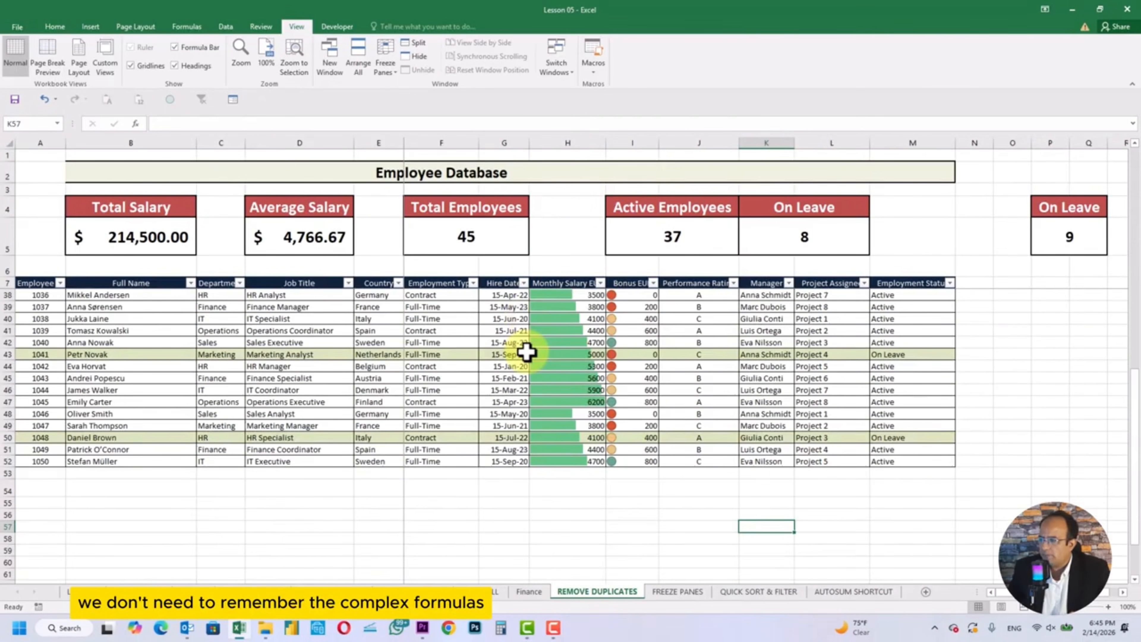
scroll(526, 351, up, 7)
Step: Total the Monthly Salary EUR values in H8:H52 with AutoSum, placing the sum in H53
click(567, 297)
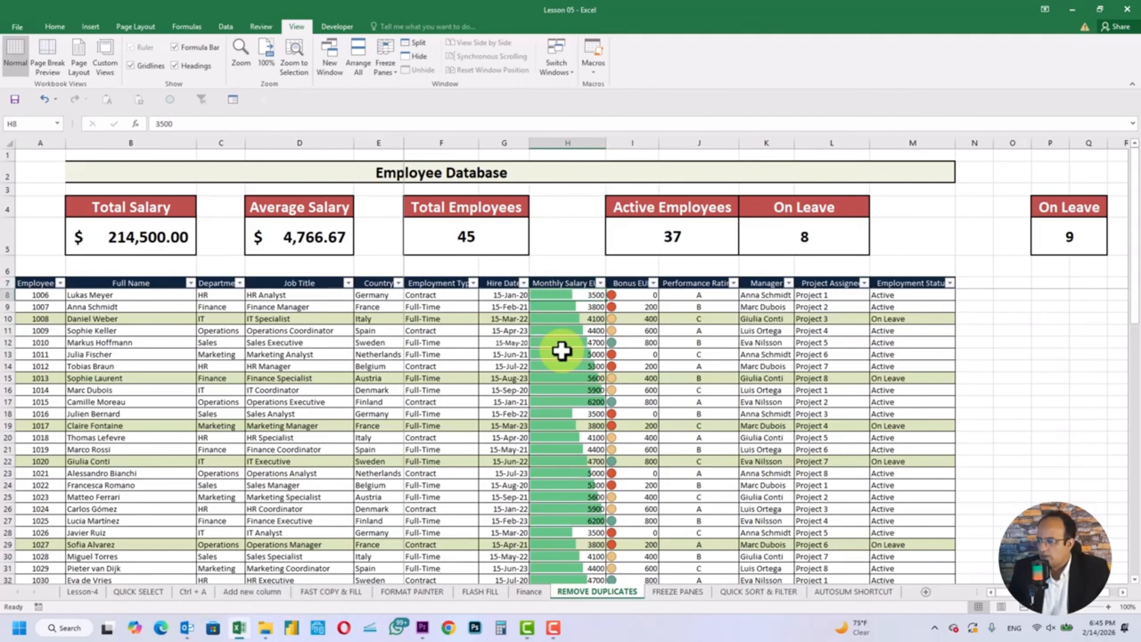
key(ctrl+shift+Down)
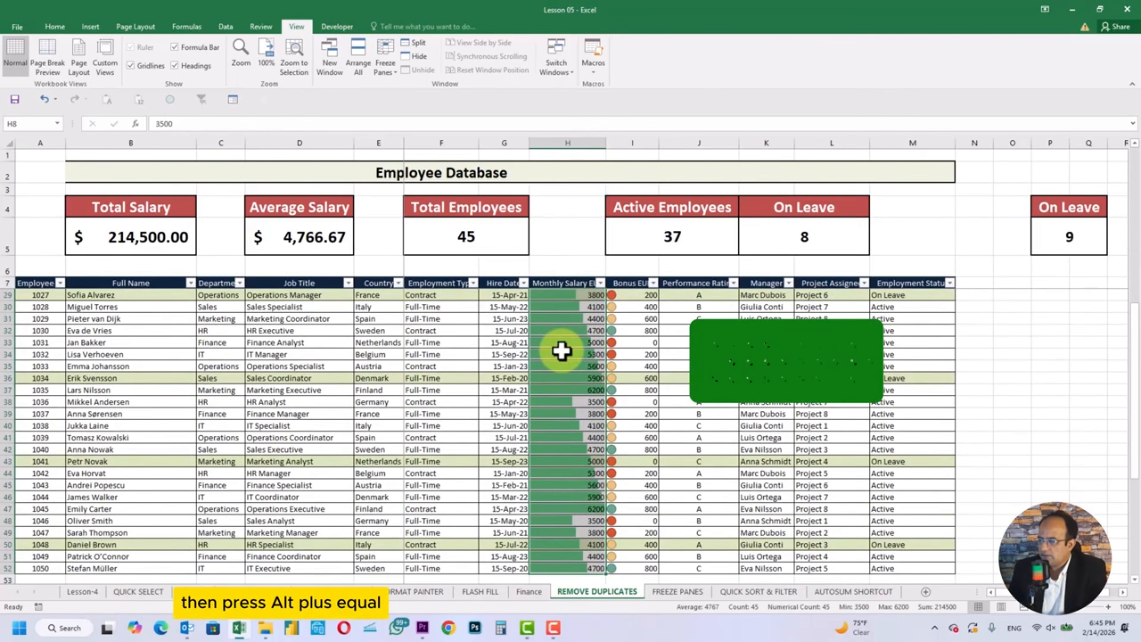
key(alt+equal)
scroll(561, 351, down, 1)
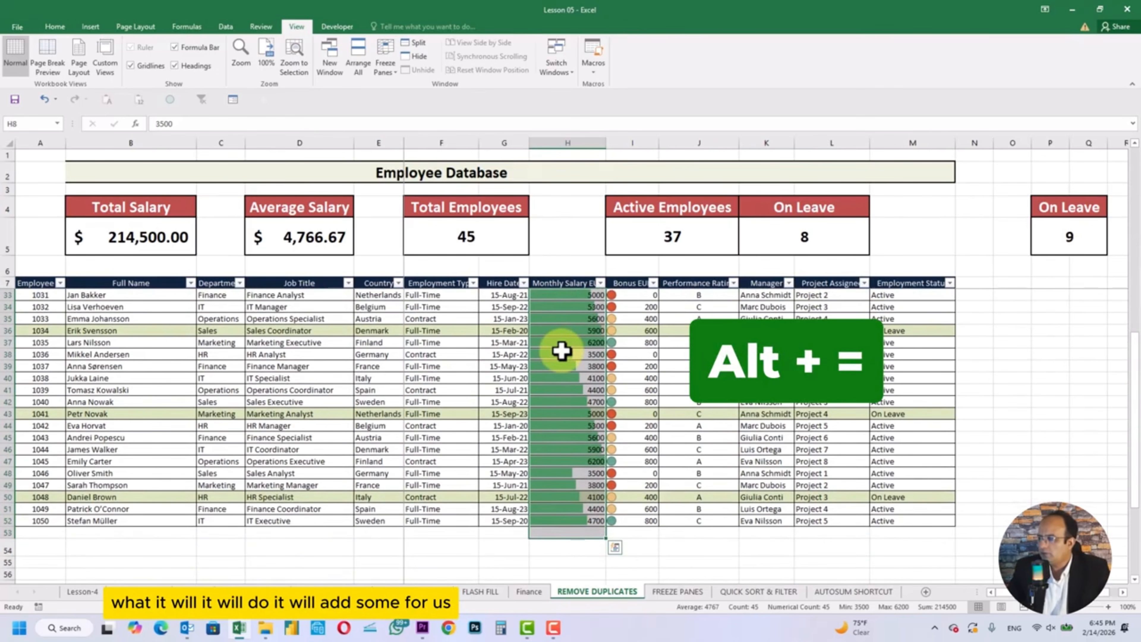
scroll(562, 351, up, 9)
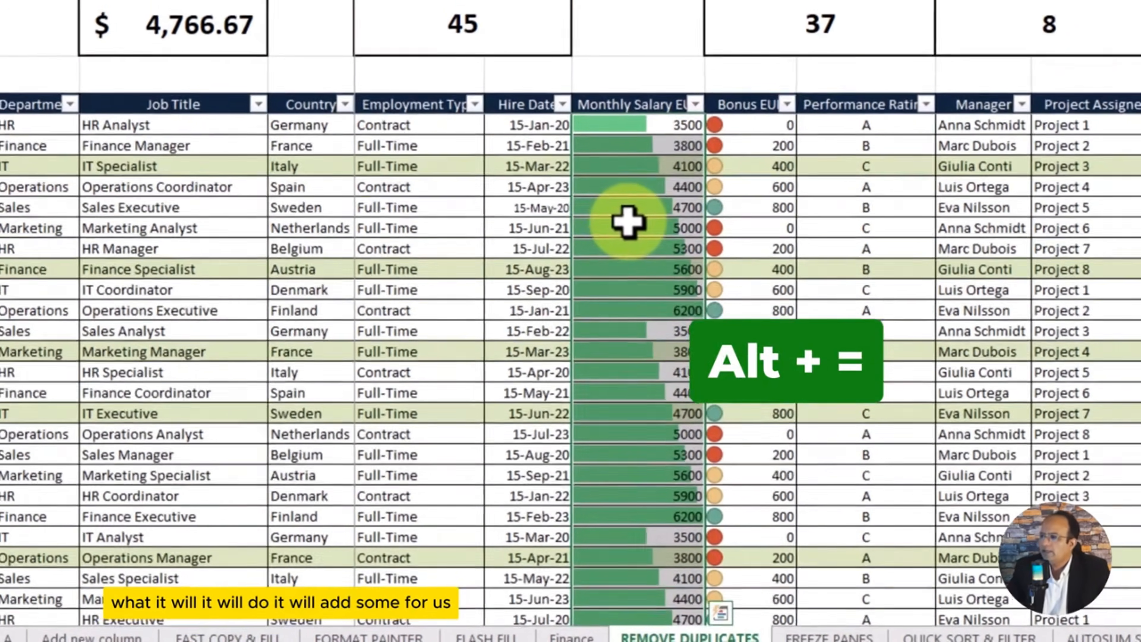
key(alt+equal)
scroll(562, 351, down, 7)
scroll(631, 217, down, 8)
click(630, 217)
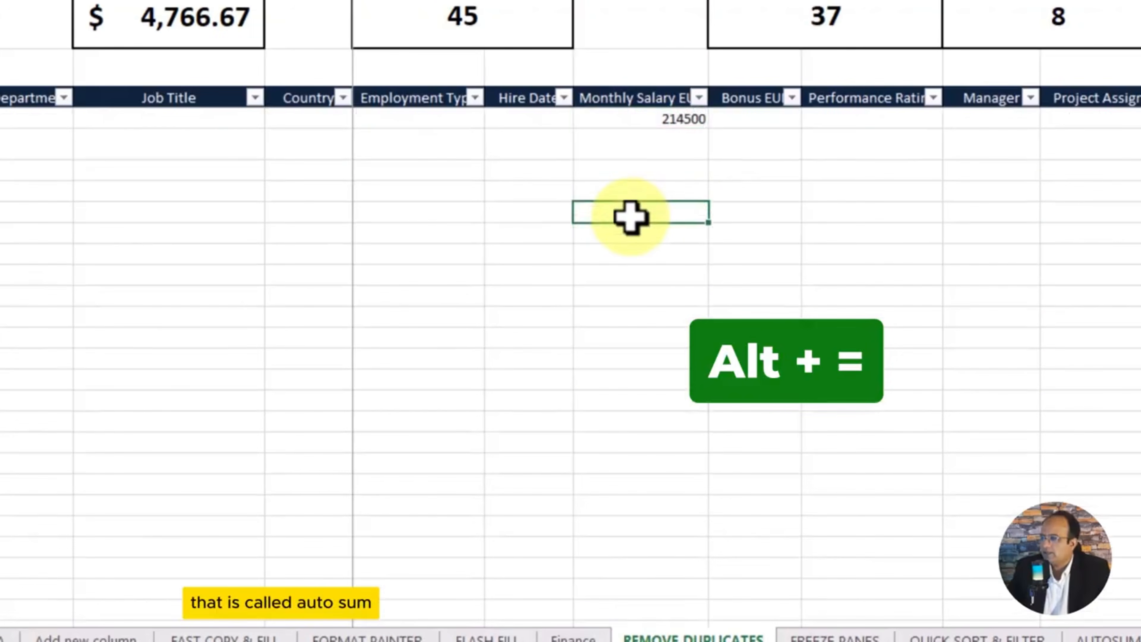
scroll(631, 218, up, 2)
click(634, 244)
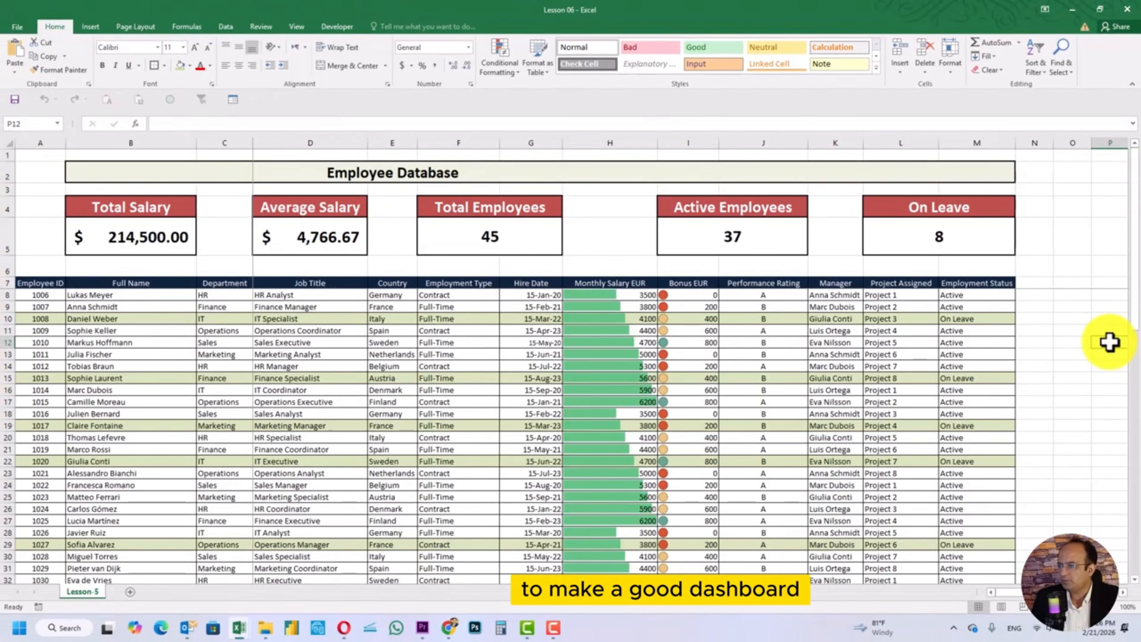
Step: Add a new sheet to the Lesson 06 workbook and name it Dashboard
click(131, 592)
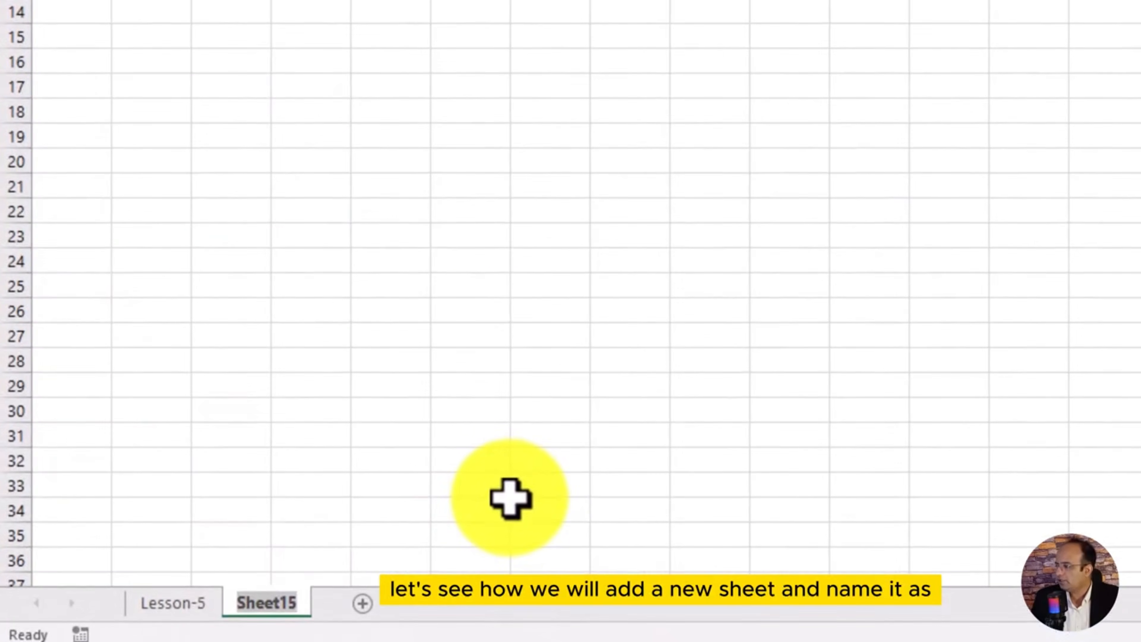
text(Dashboard)
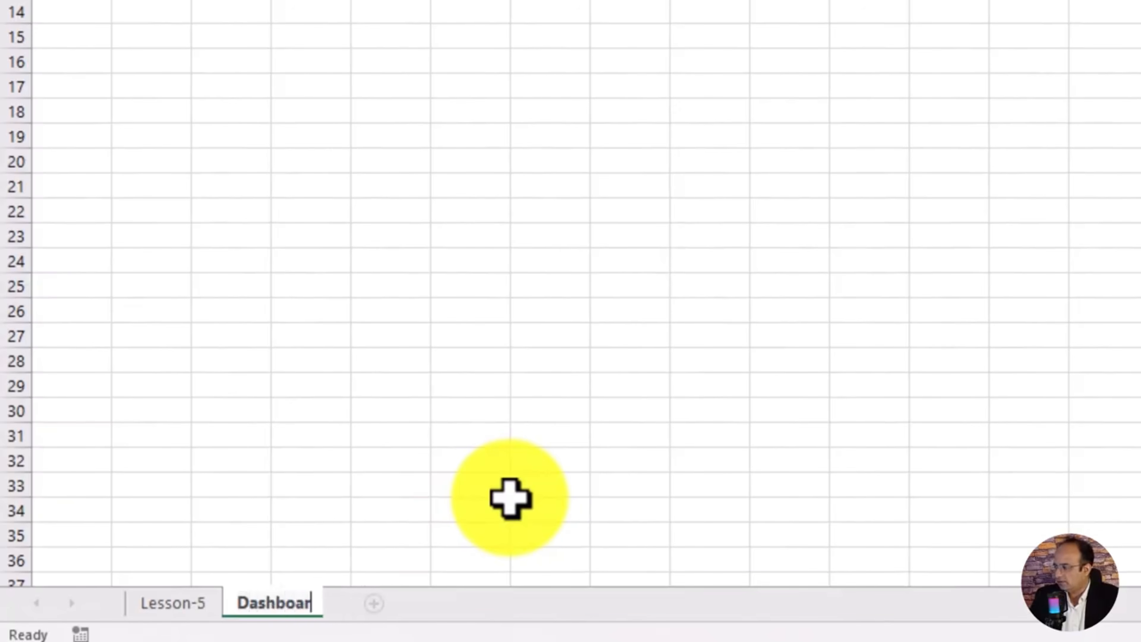
key(Return)
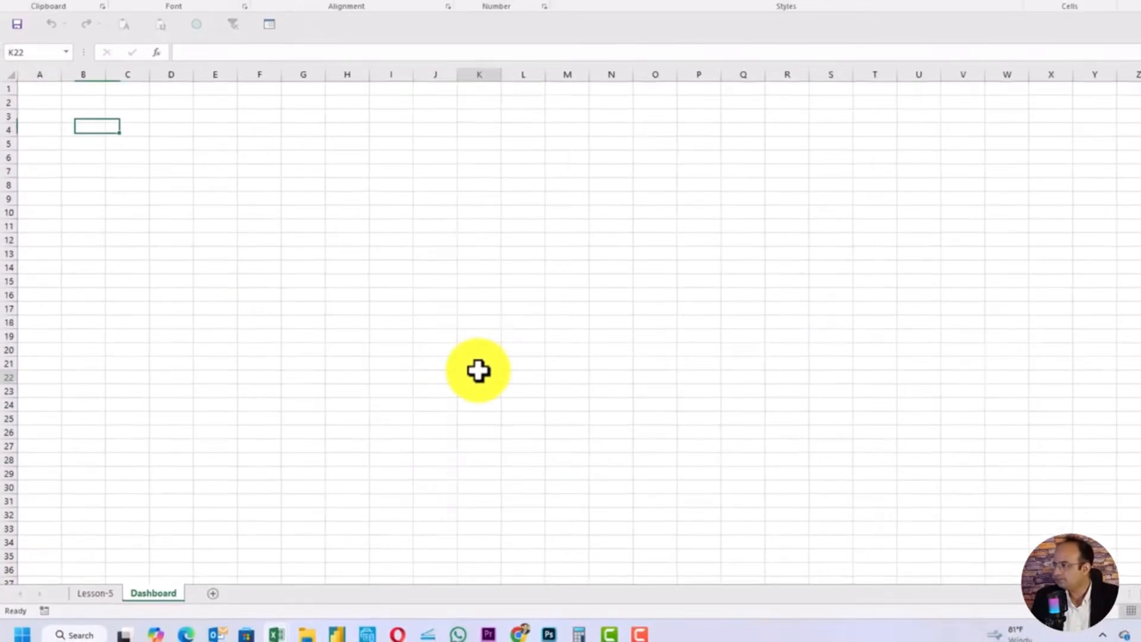
Step: Merge and center cells C6:D6 on the Dashboard sheet and enter the heading Total Employees
click(867, 208)
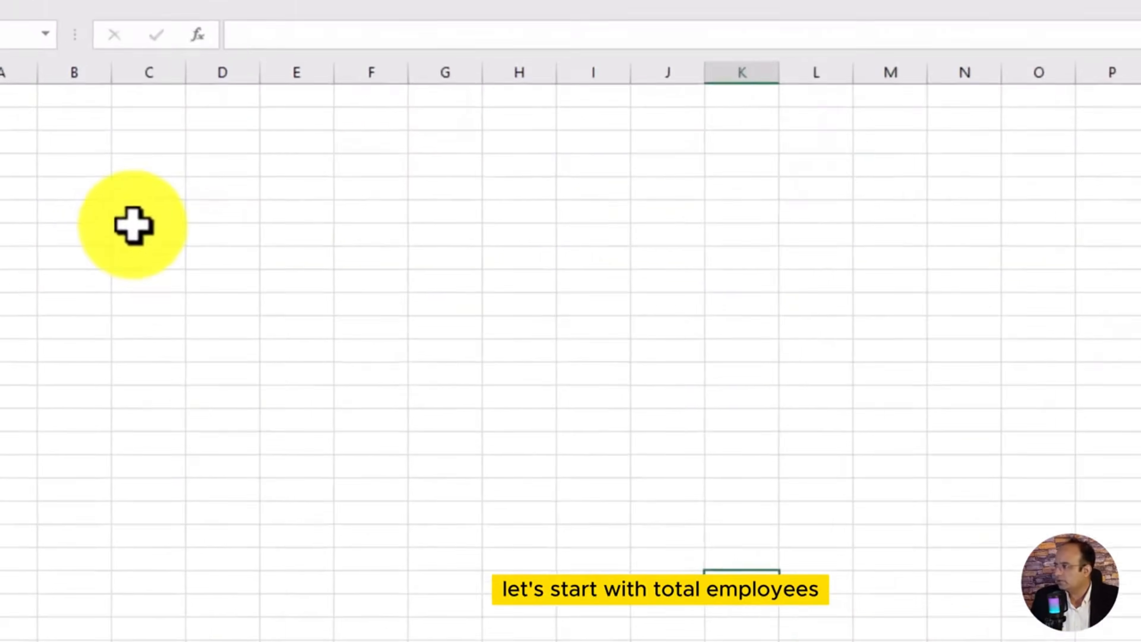
drag(103, 213, 132, 213)
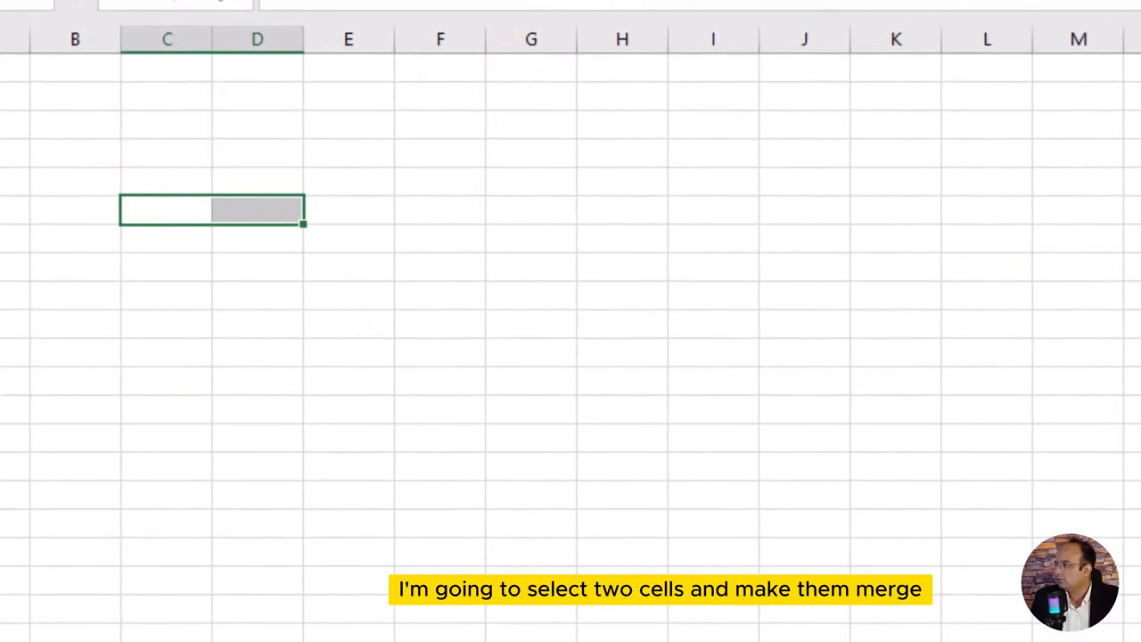
text(Total Employees)
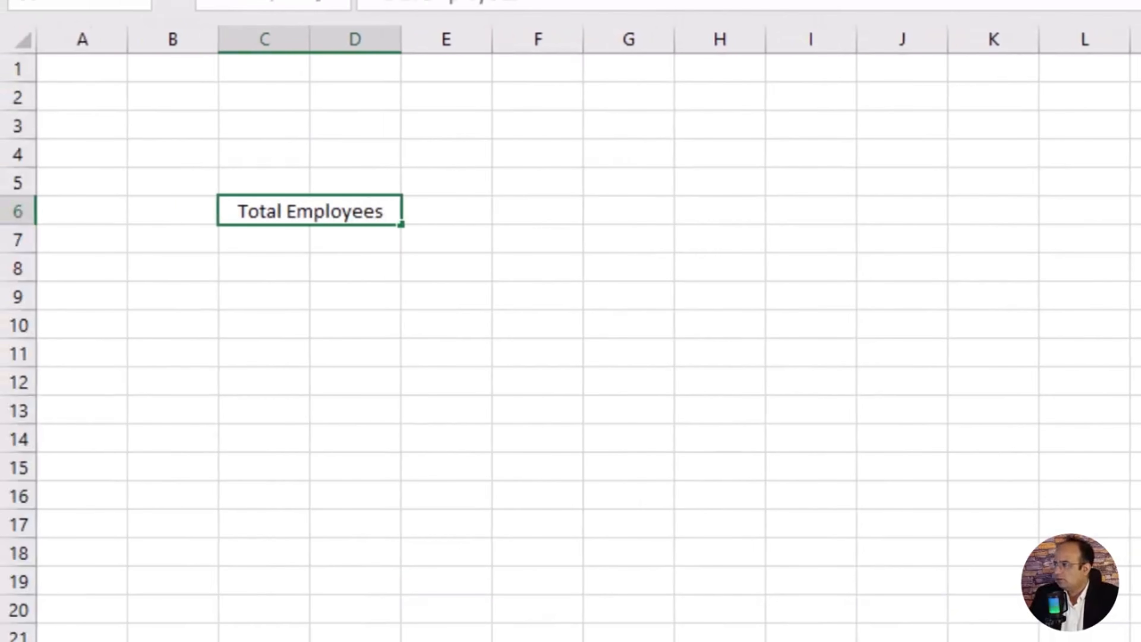
key(Return)
Step: Merge and center cells C7:D10 below the Total Employees heading
key(shift+Right)
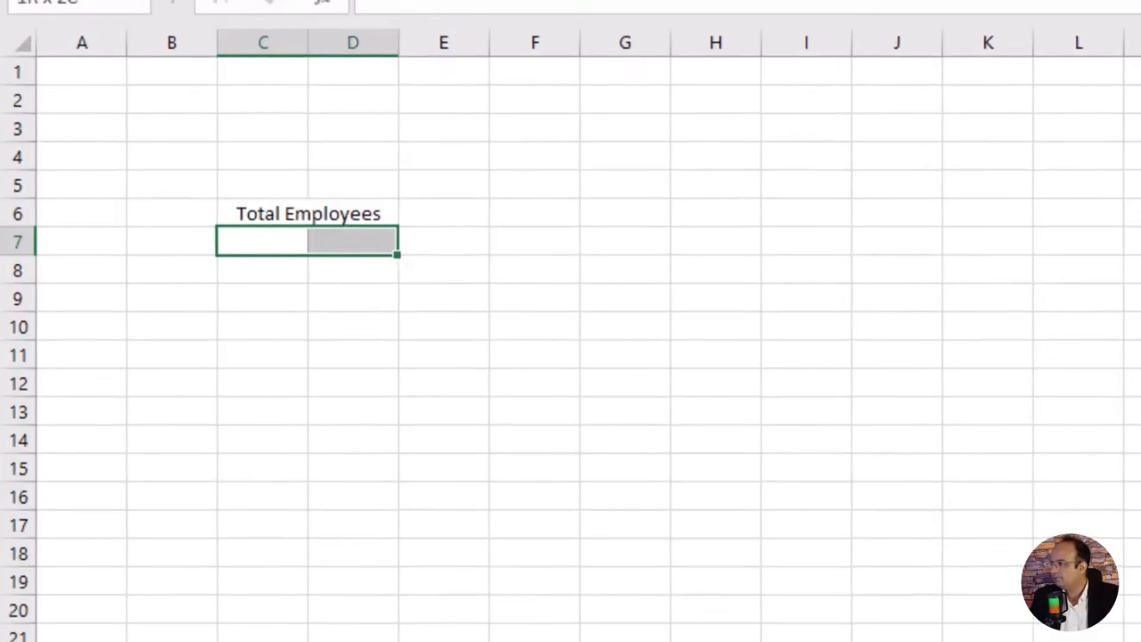
key(shift+Down)
key(shift+Down)
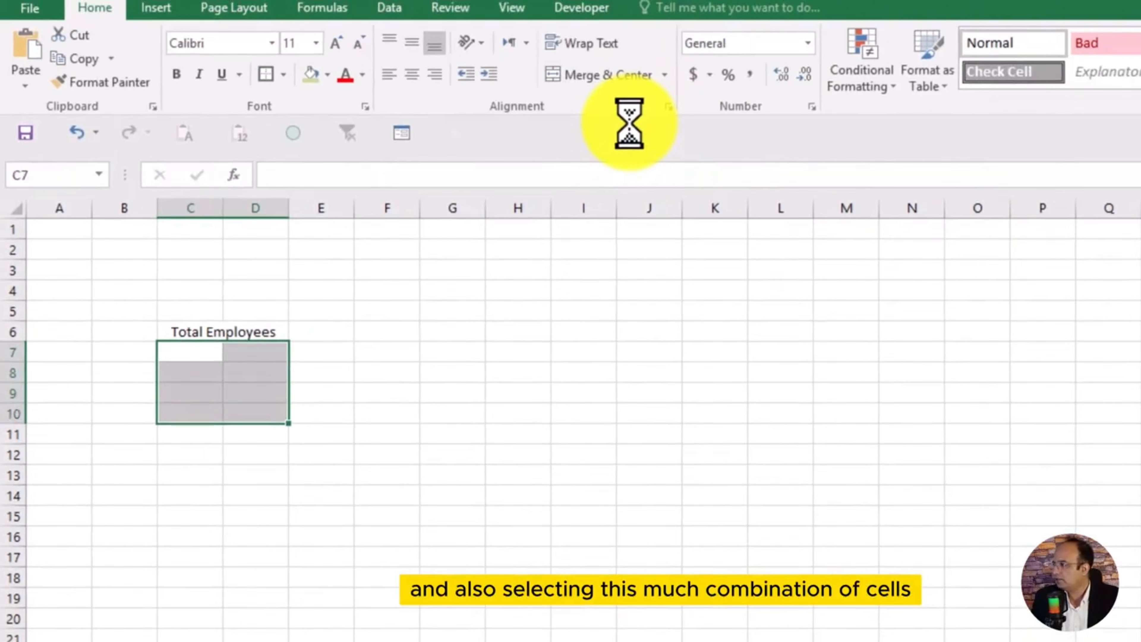
click(640, 85)
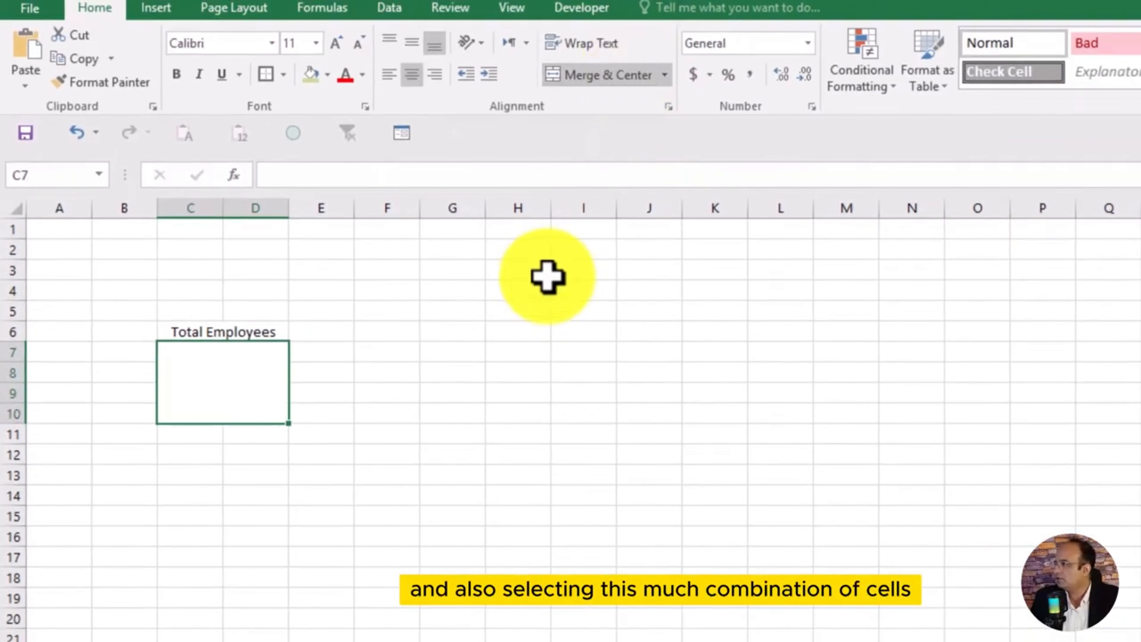
click(521, 270)
click(278, 377)
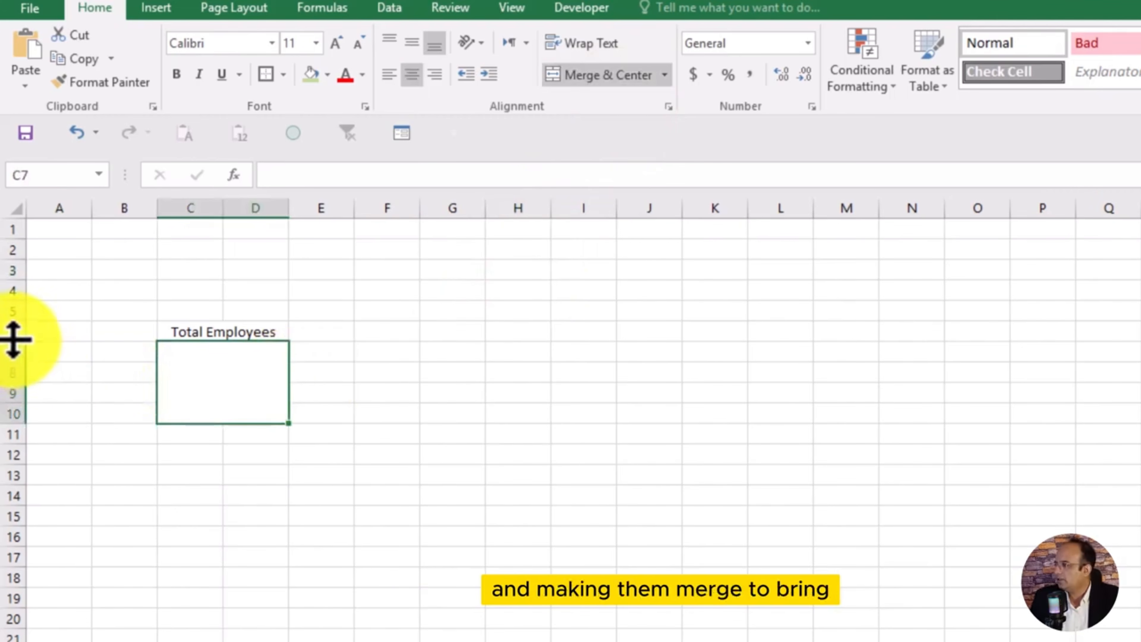
Step: Increase the height of row 6 and middle-align the Total Employees heading vertically
drag(13, 340, 12, 354)
click(162, 337)
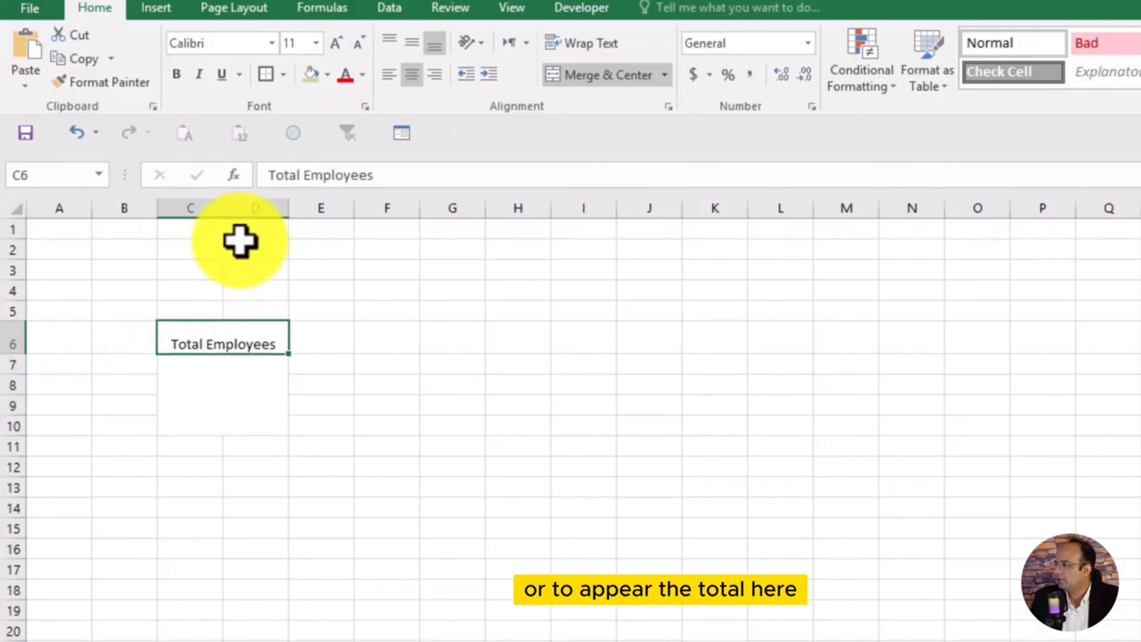
click(411, 43)
click(563, 341)
click(236, 341)
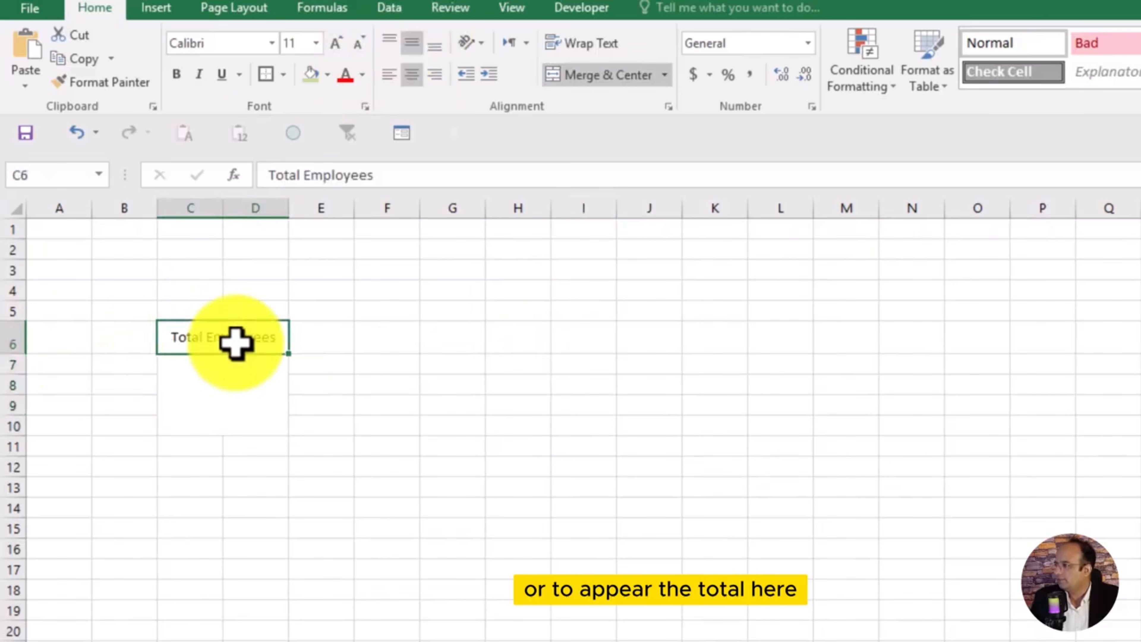
Step: Give the Total Employees heading a light olive green theme fill and make its text bold
click(328, 76)
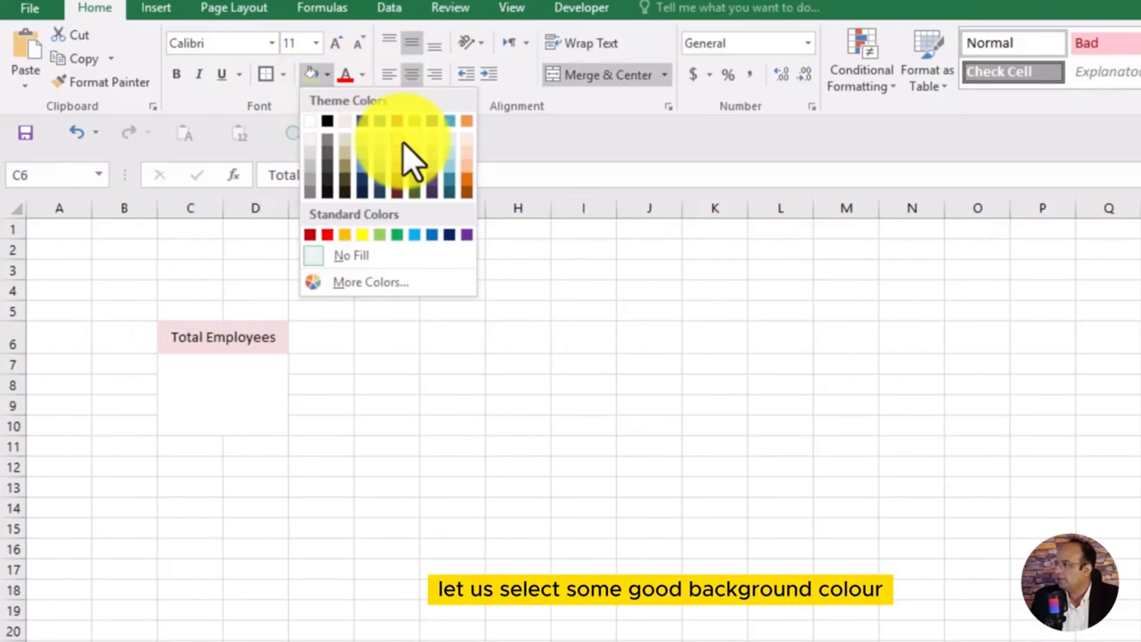
click(413, 146)
key(ctrl+b)
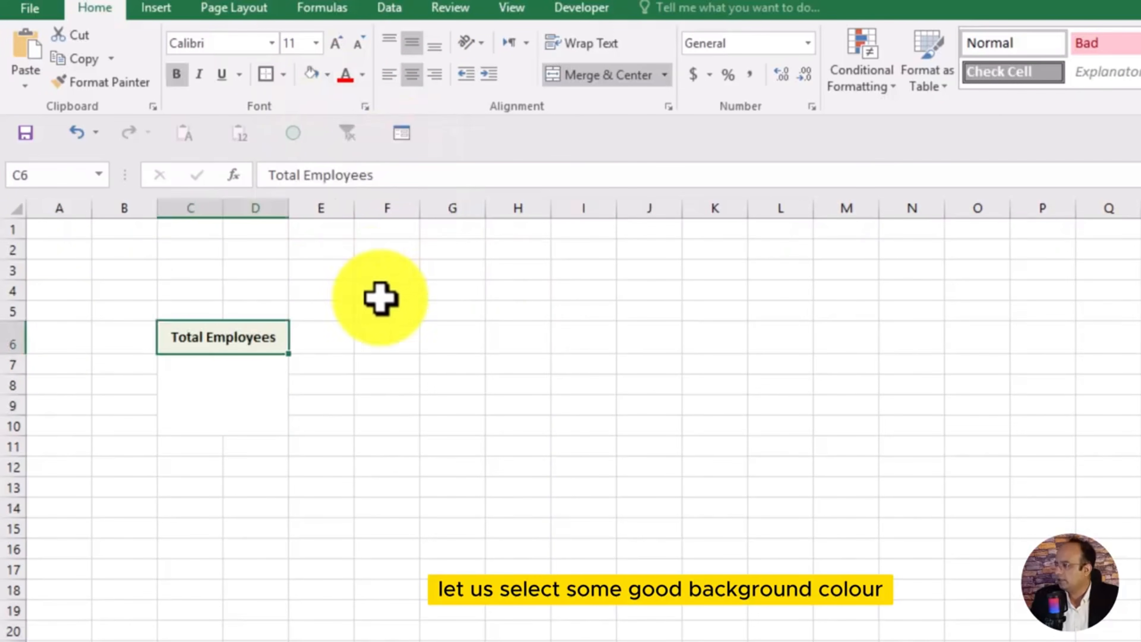
click(451, 383)
click(224, 338)
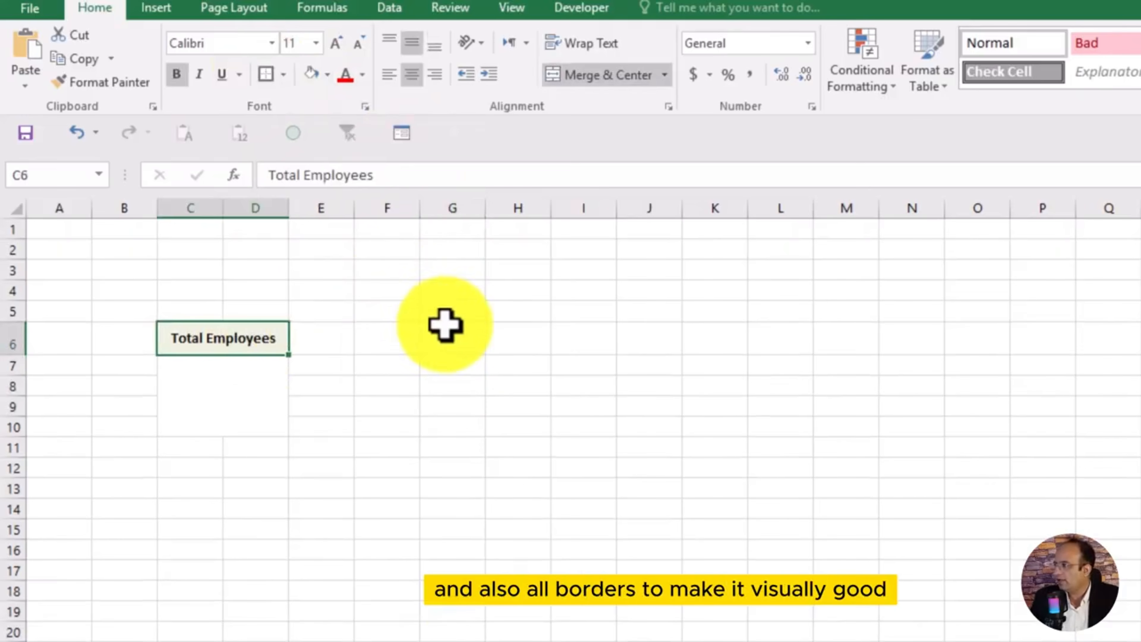
Step: Apply thick black borders to the Total Employees card in C6:D10 and widen column D slightly
click(446, 325)
drag(247, 339, 237, 389)
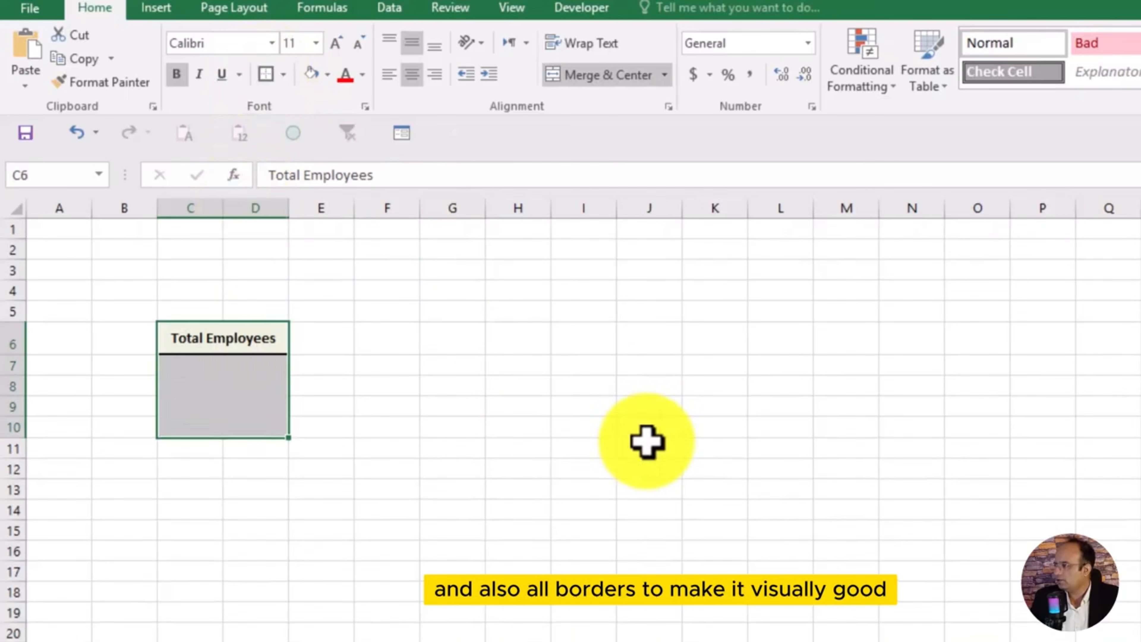
click(647, 444)
drag(291, 209, 320, 211)
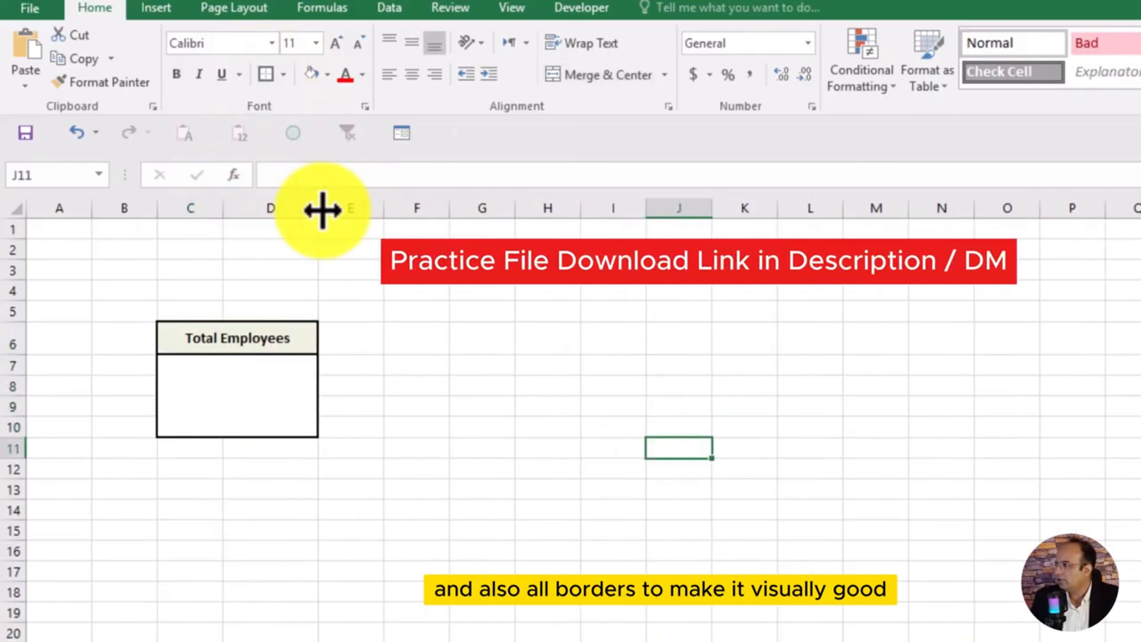
click(566, 346)
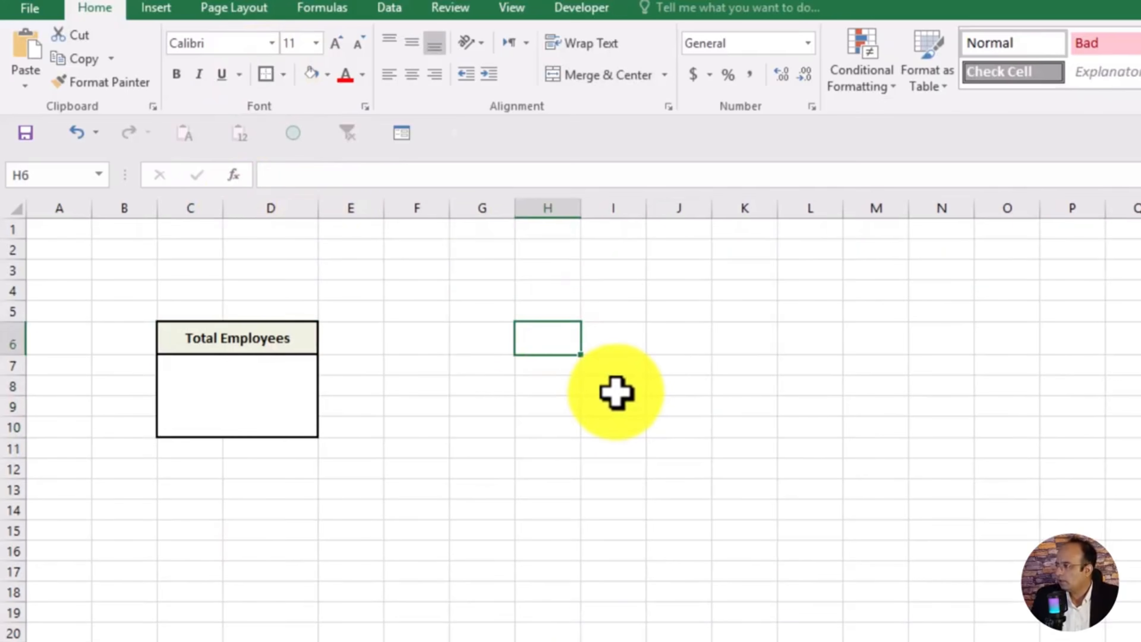
Step: Enter =COUNTA('Lesson-5'!B8:B52) in merged cell C7 to count the employees in the Full Name column
click(186, 400)
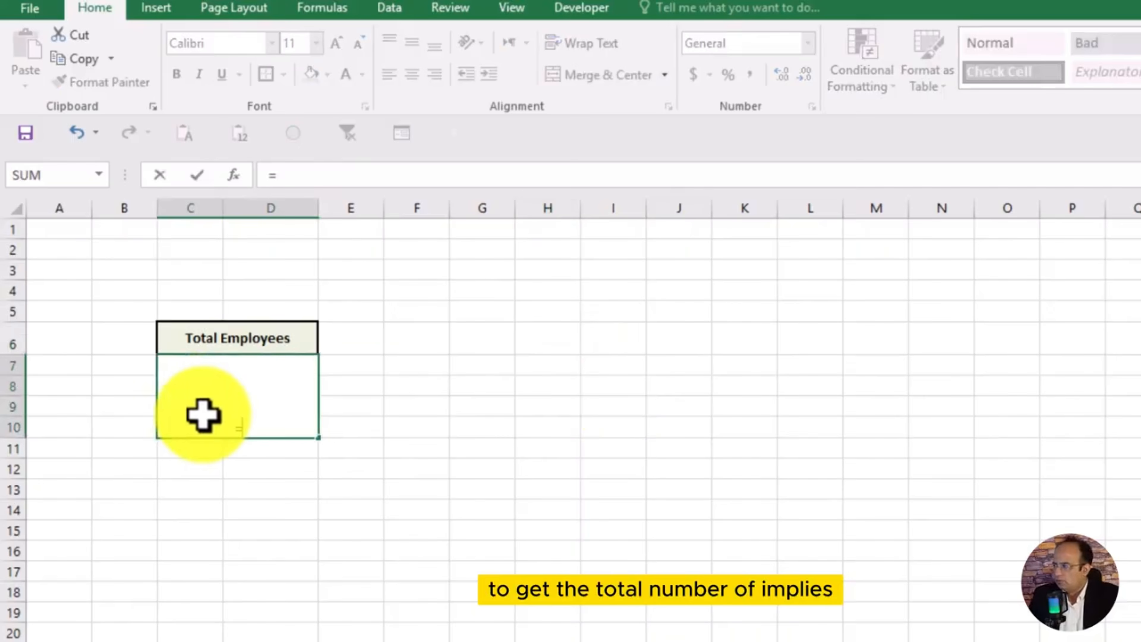
text(cpo)
key(BackSpace)
text(ount)
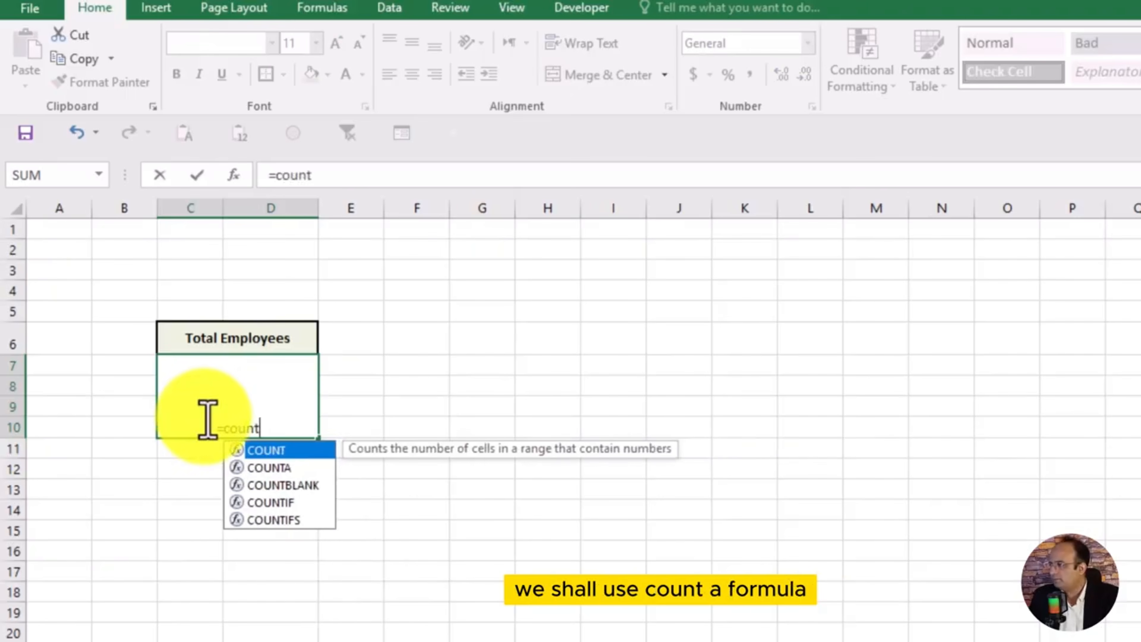
double_click(275, 470)
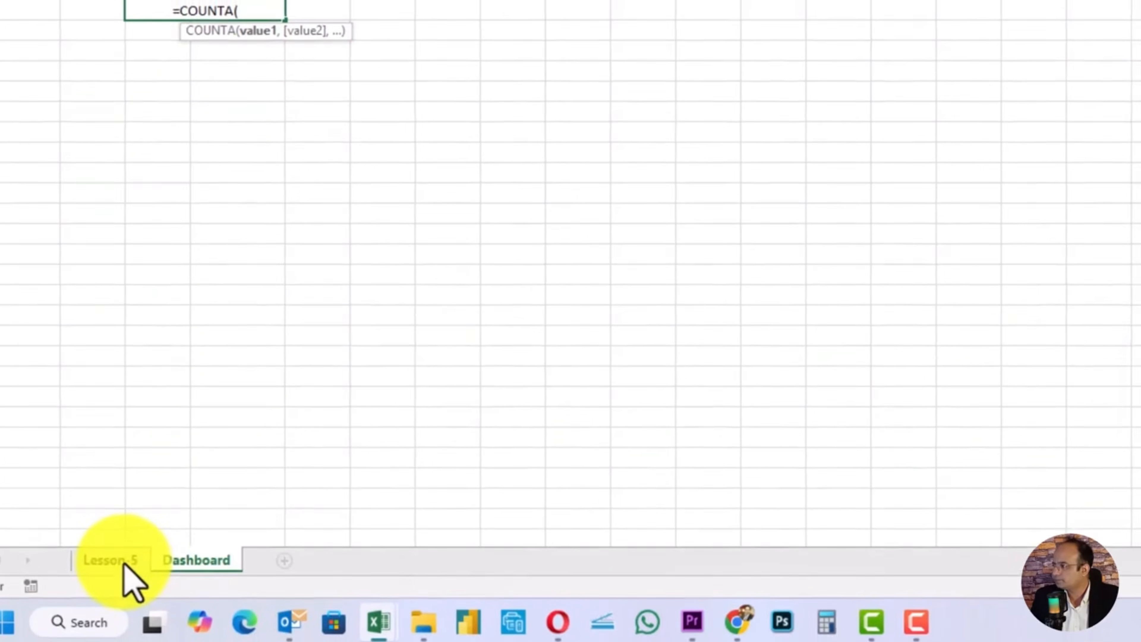
click(119, 562)
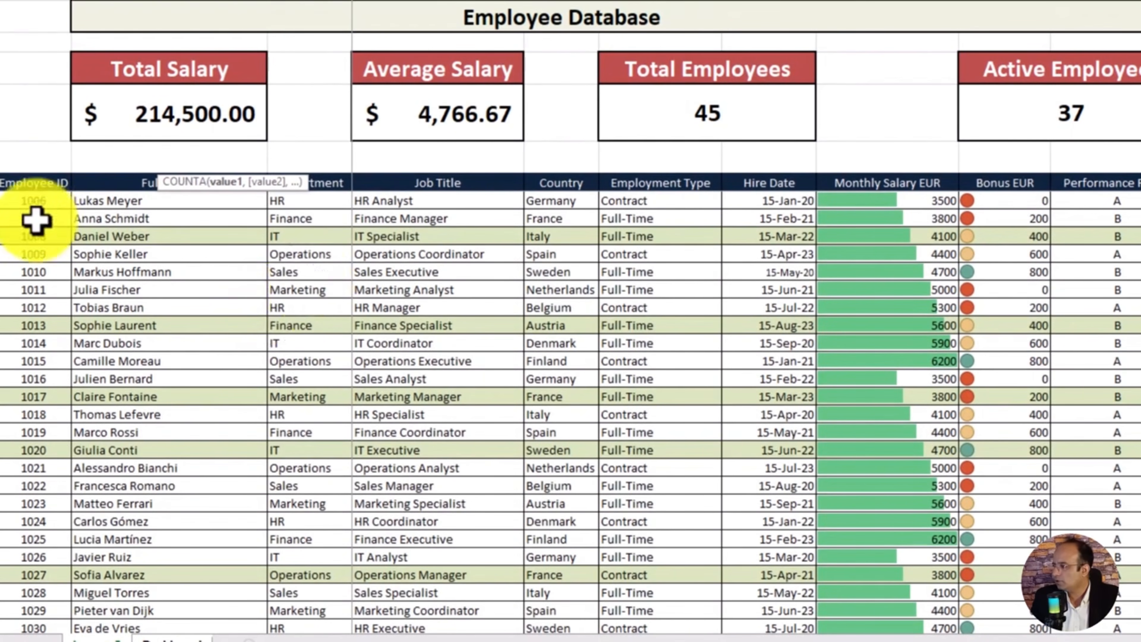
click(91, 201)
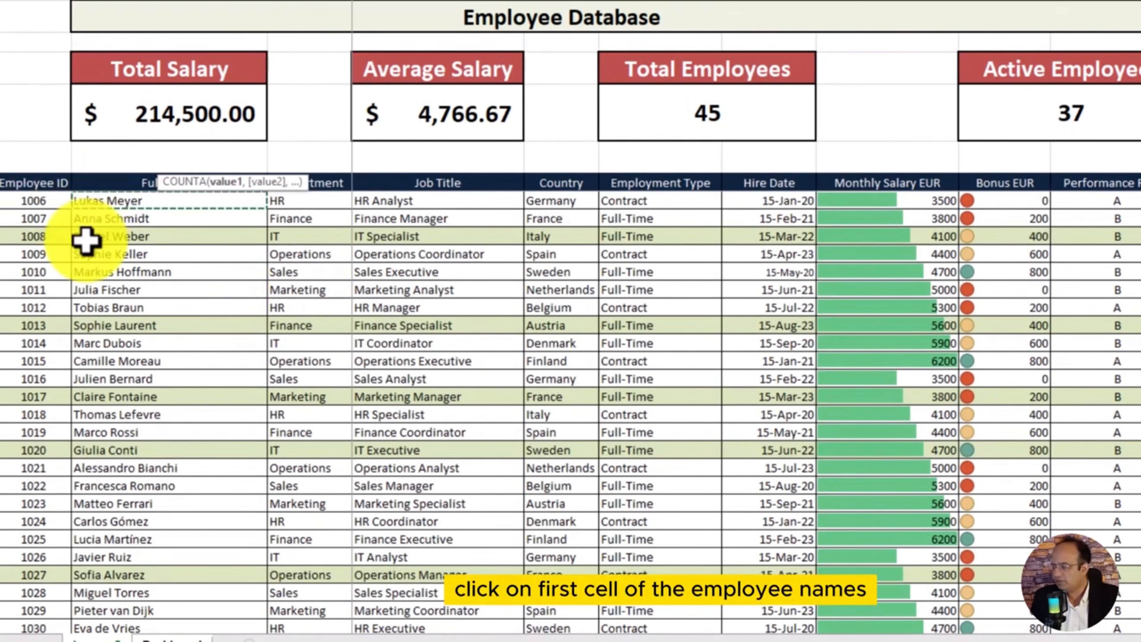
key(ctrl+shift+Down)
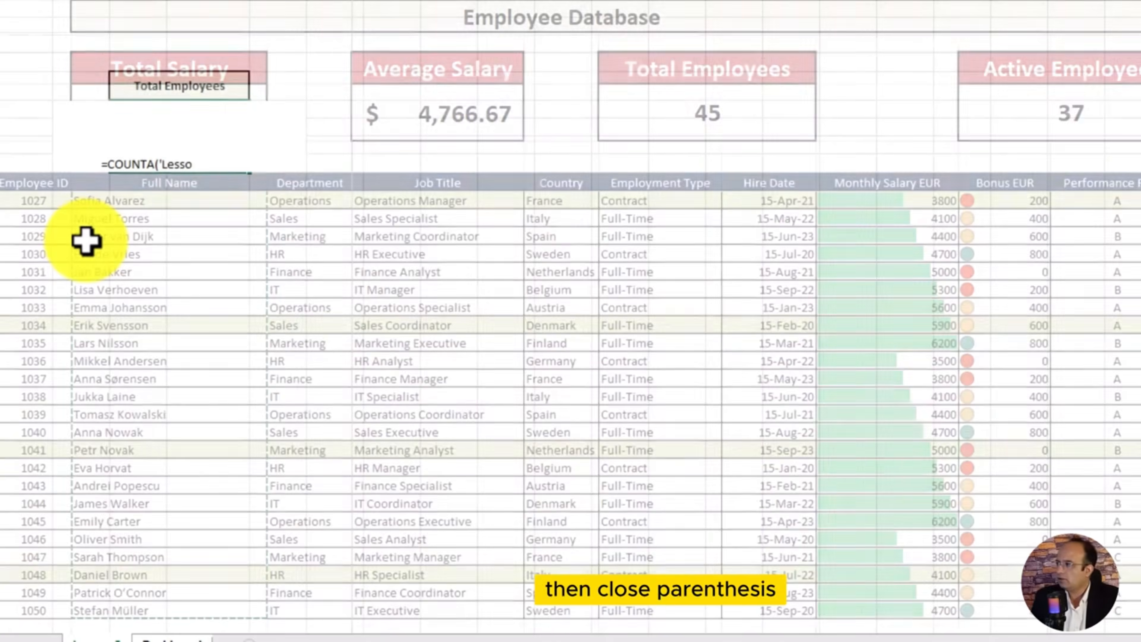
text())
key(Return)
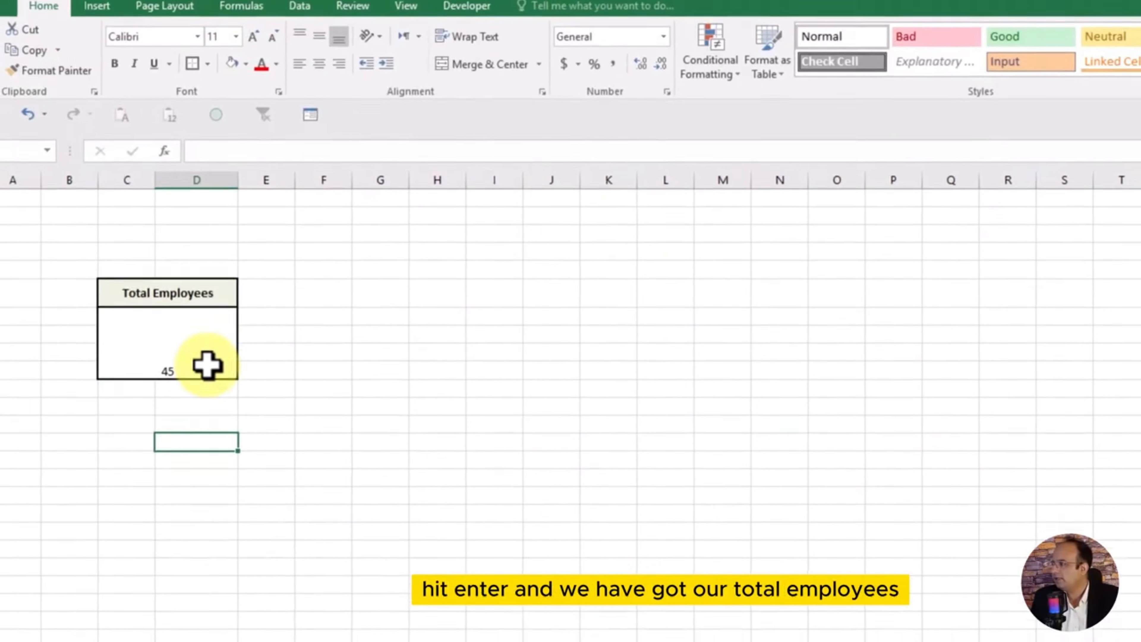
Step: Middle-align the employee count in C7 vertically and enlarge its font size to 48
click(207, 365)
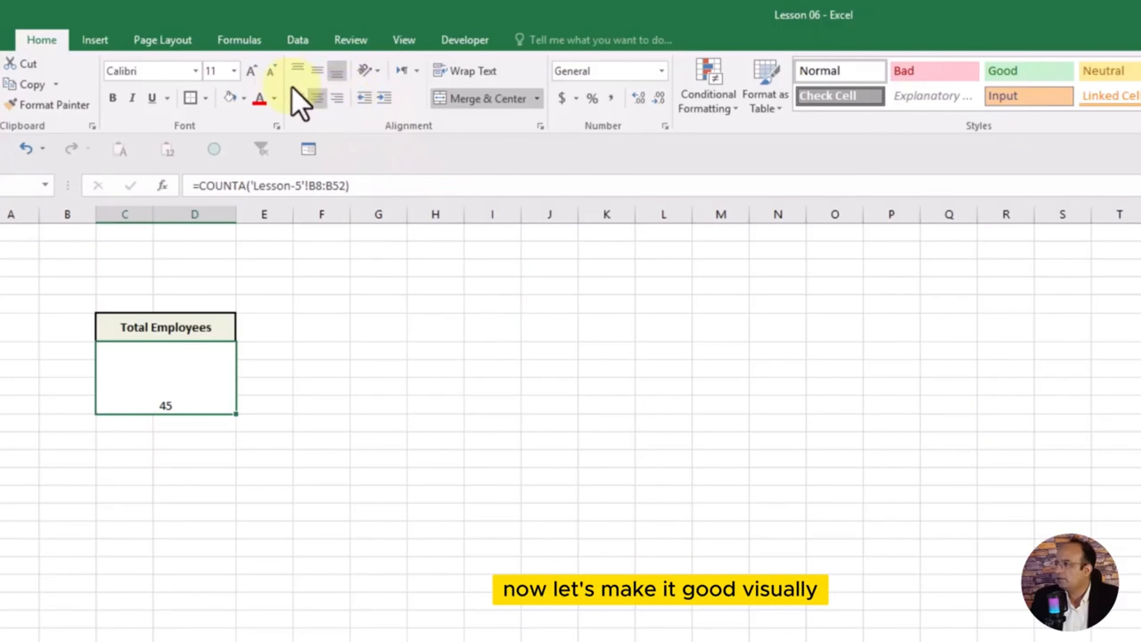
click(320, 75)
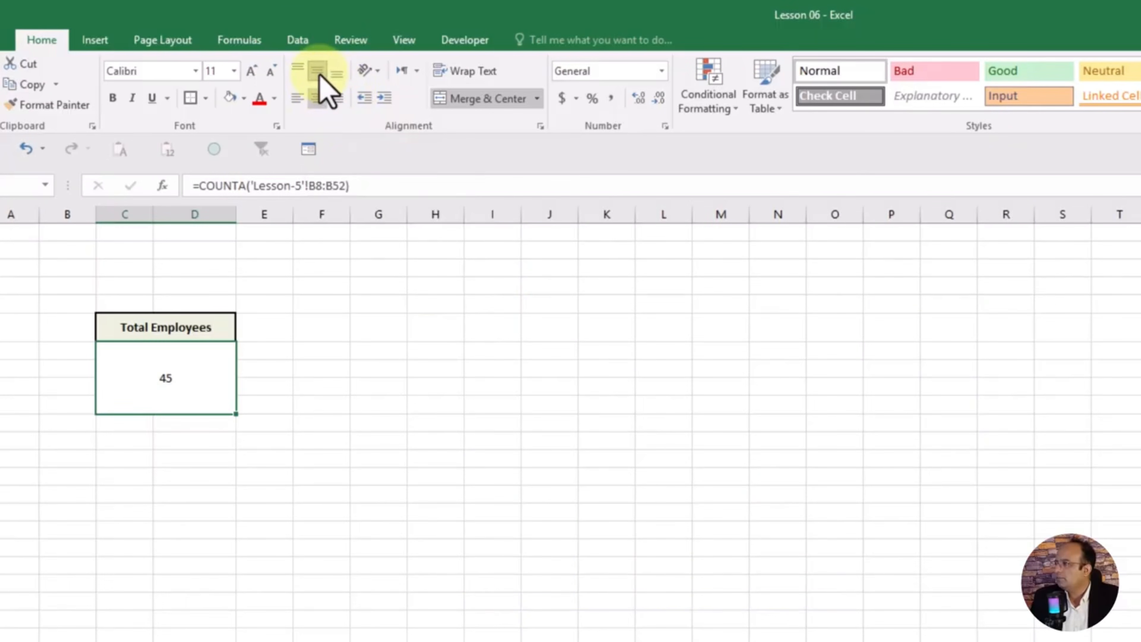
click(249, 70)
click(250, 71)
click(250, 70)
click(250, 71)
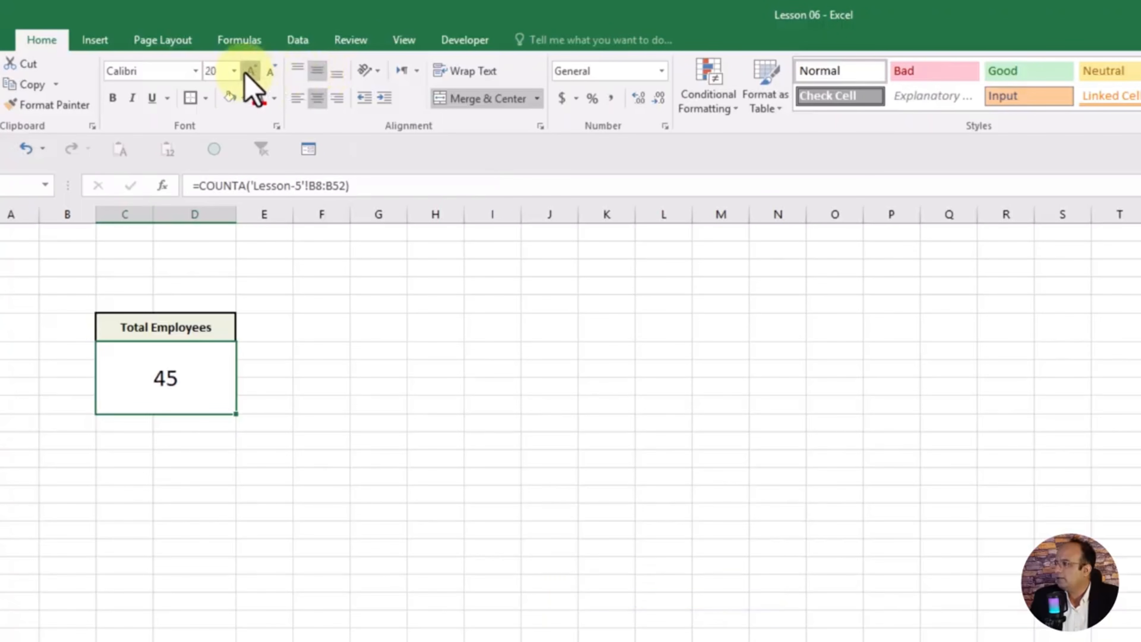
click(250, 70)
click(250, 70)
click(249, 70)
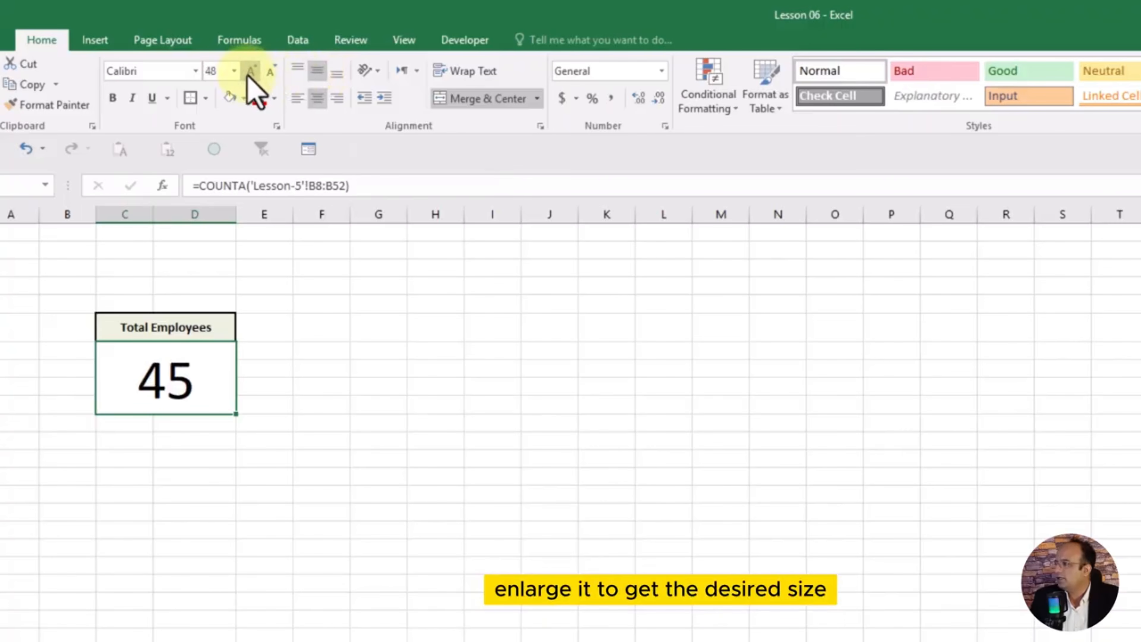
Step: Make the employee count in C7 bold
click(459, 342)
click(186, 377)
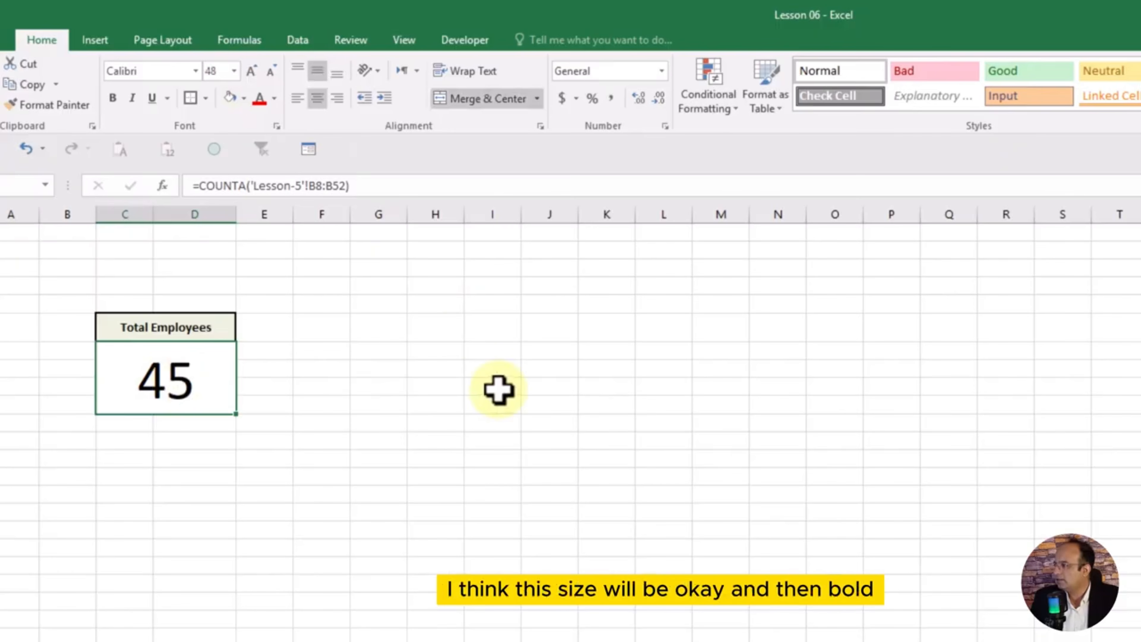
click(498, 389)
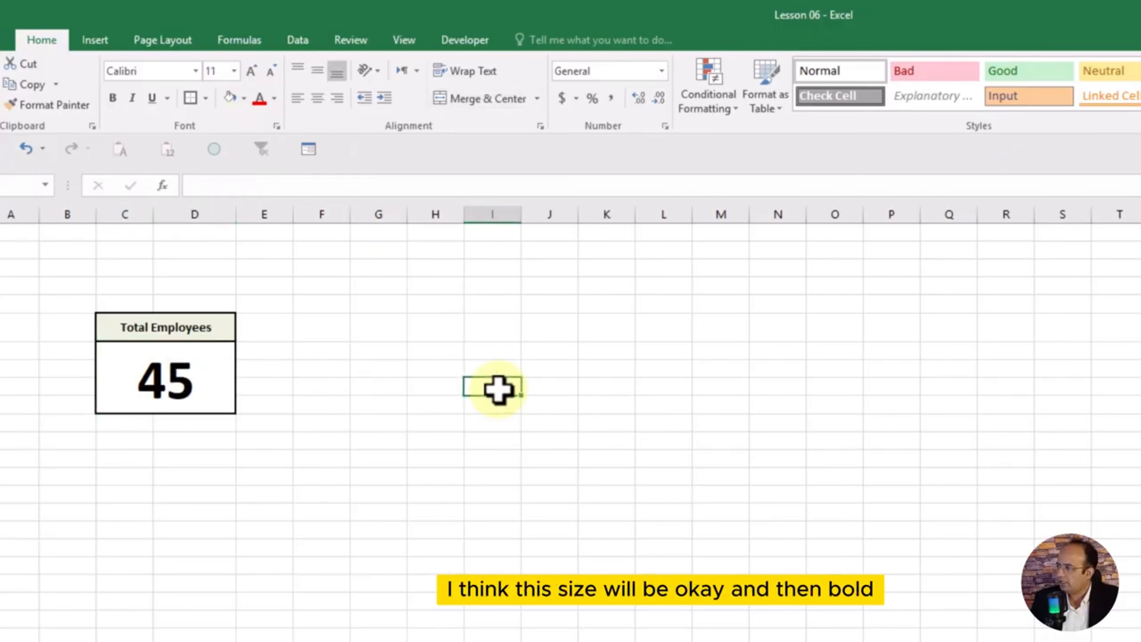
click(633, 458)
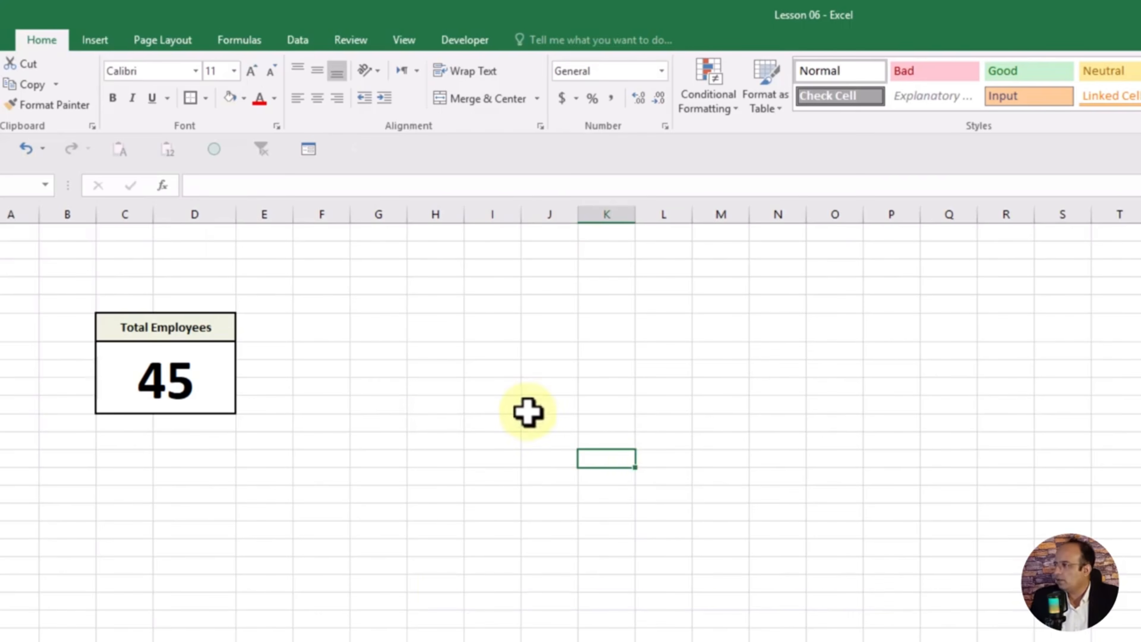
Step: Copy the formatted Total Employees heading from C6 to F6 as the start of a second card
click(183, 327)
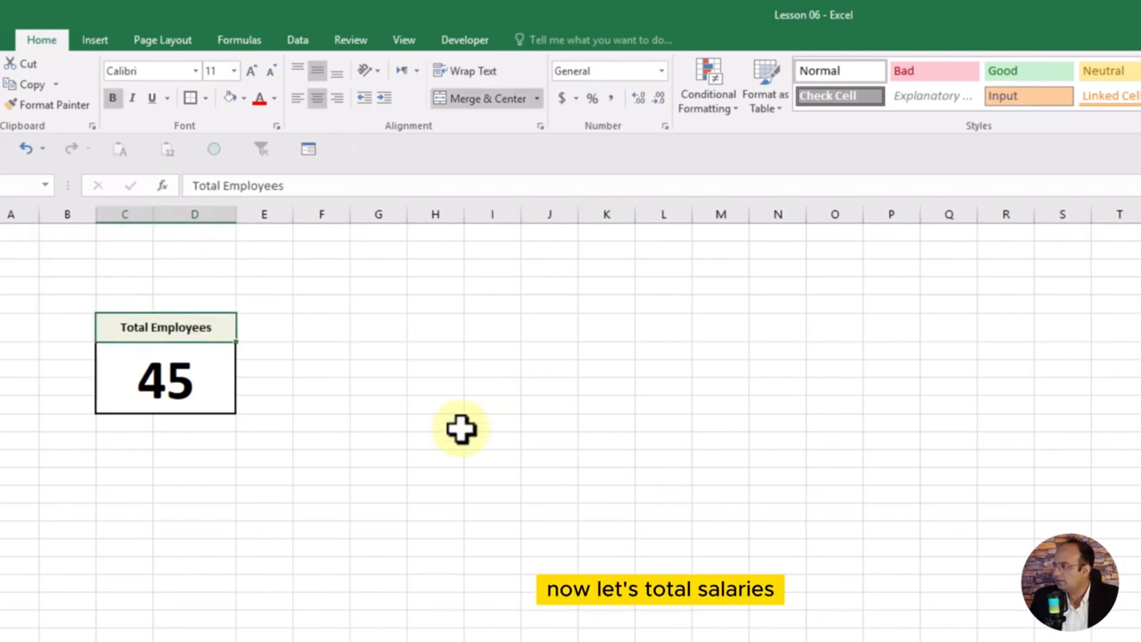
key(ctrl+c)
click(328, 320)
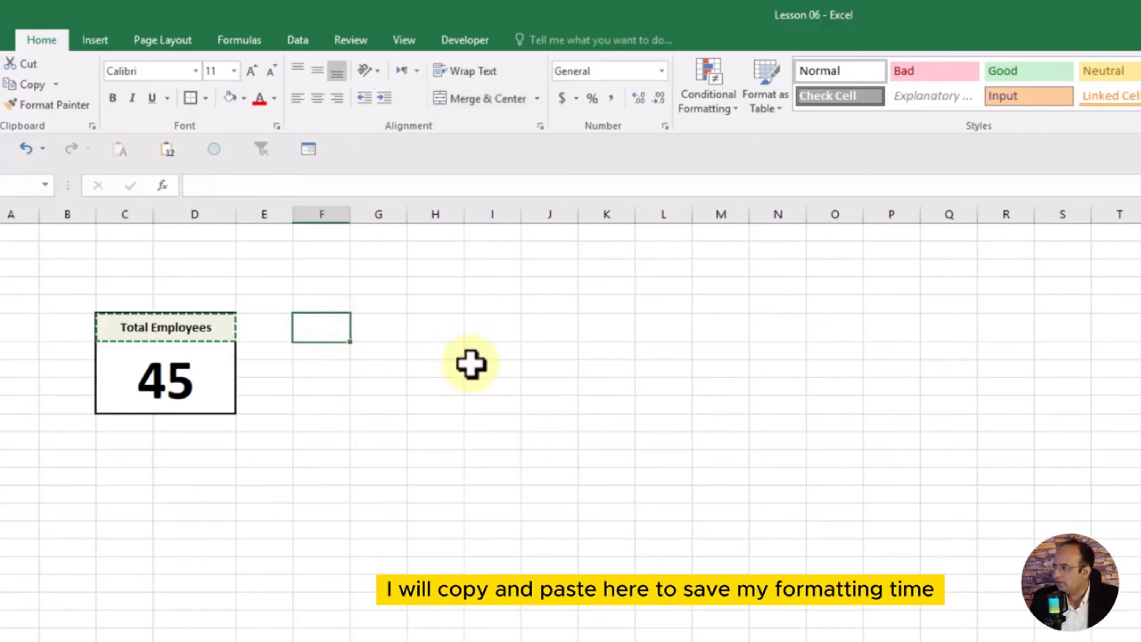
key(ctrl+v)
click(530, 442)
Step: Copy the formatted count cell C7 to F7 and clear the pasted content, keeping its formatting
click(154, 400)
key(ctrl+c)
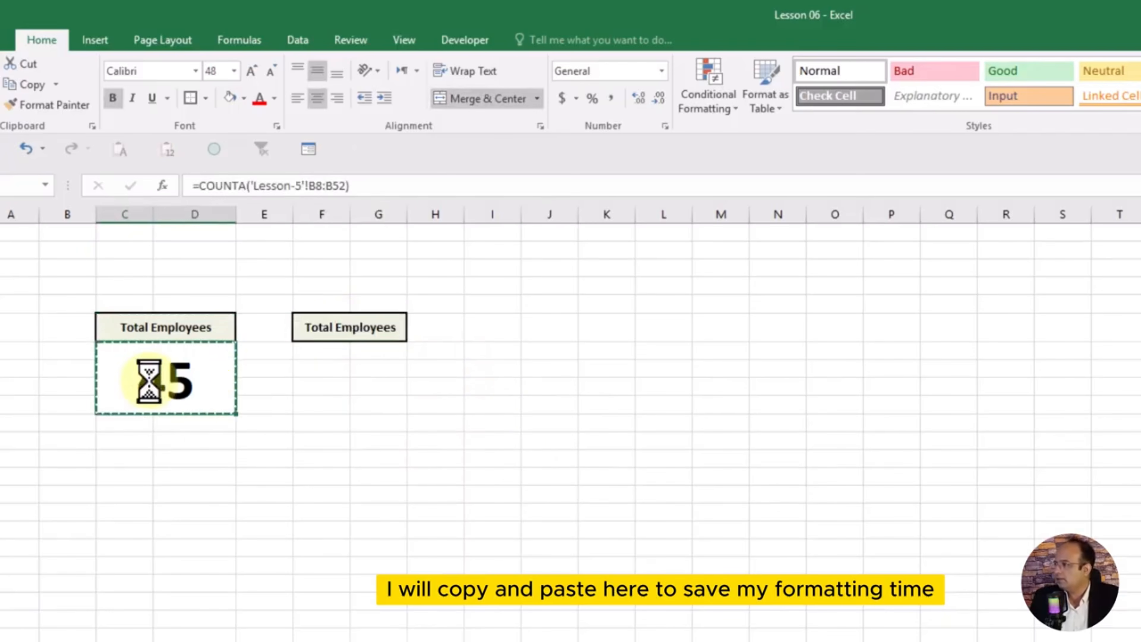
click(338, 364)
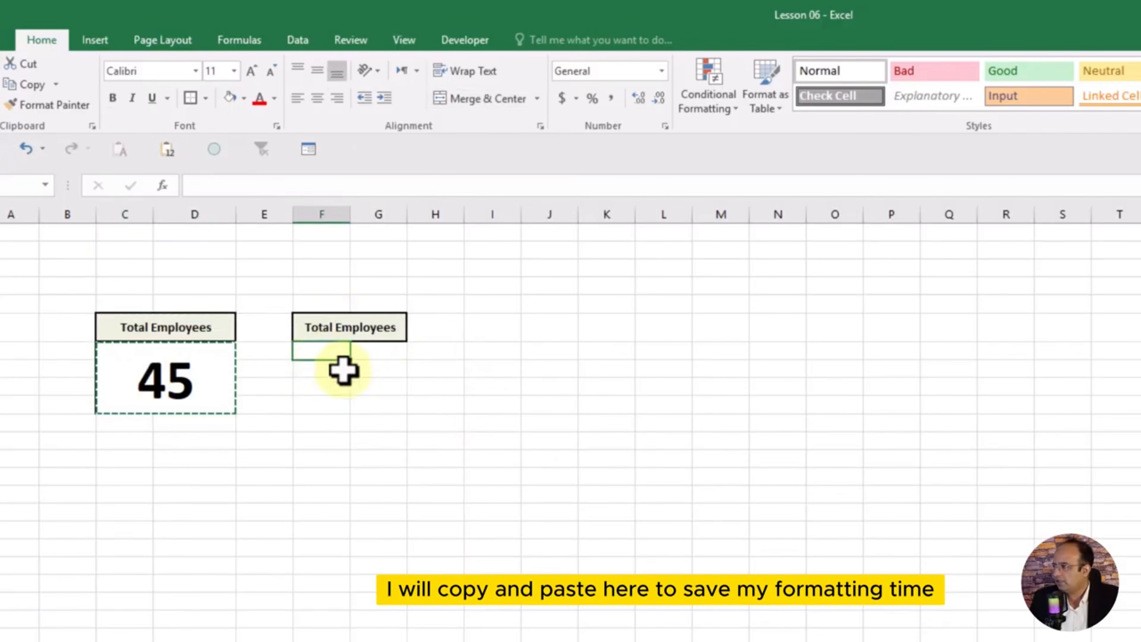
key(ctrl+v)
click(698, 472)
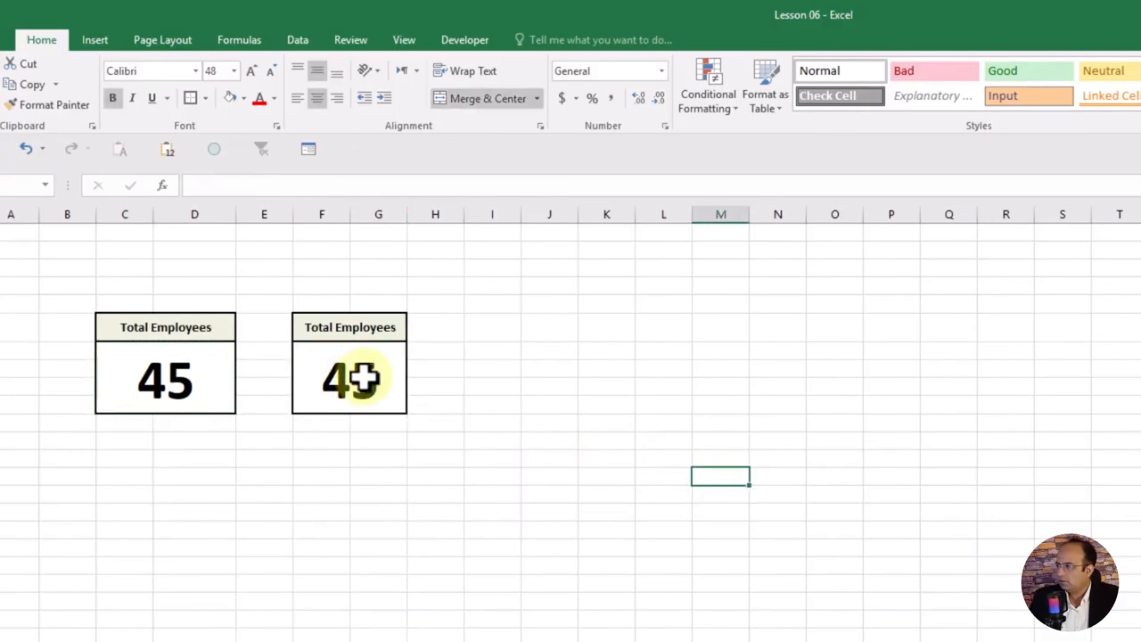
click(379, 380)
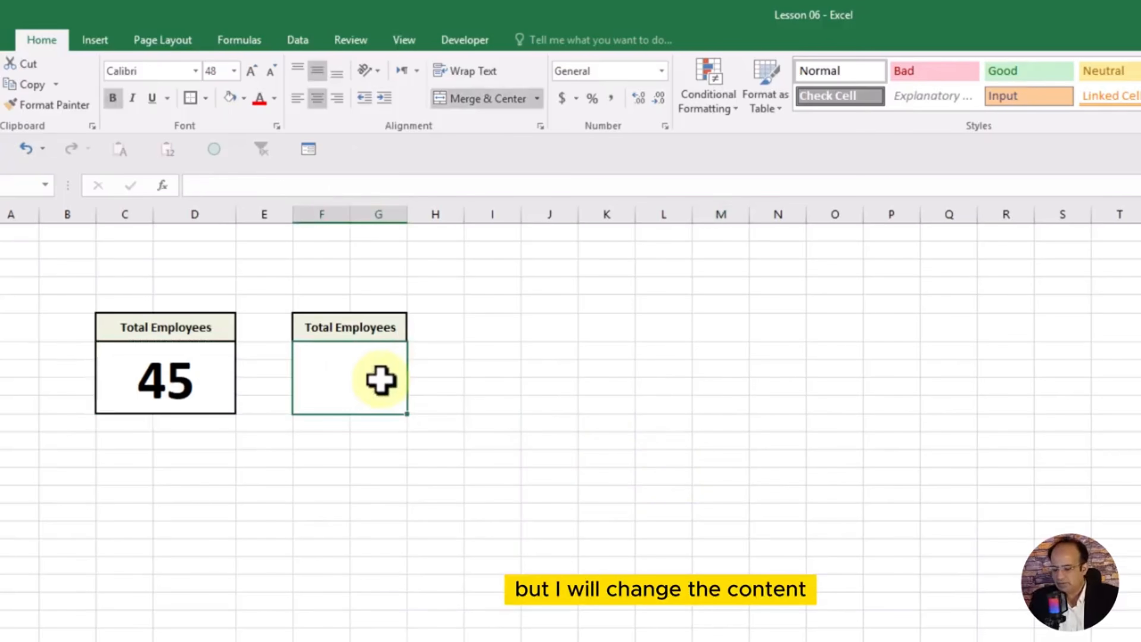
Step: Widen column G and change the second card's heading in F6 to Total Salaries
drag(408, 215, 491, 216)
click(381, 308)
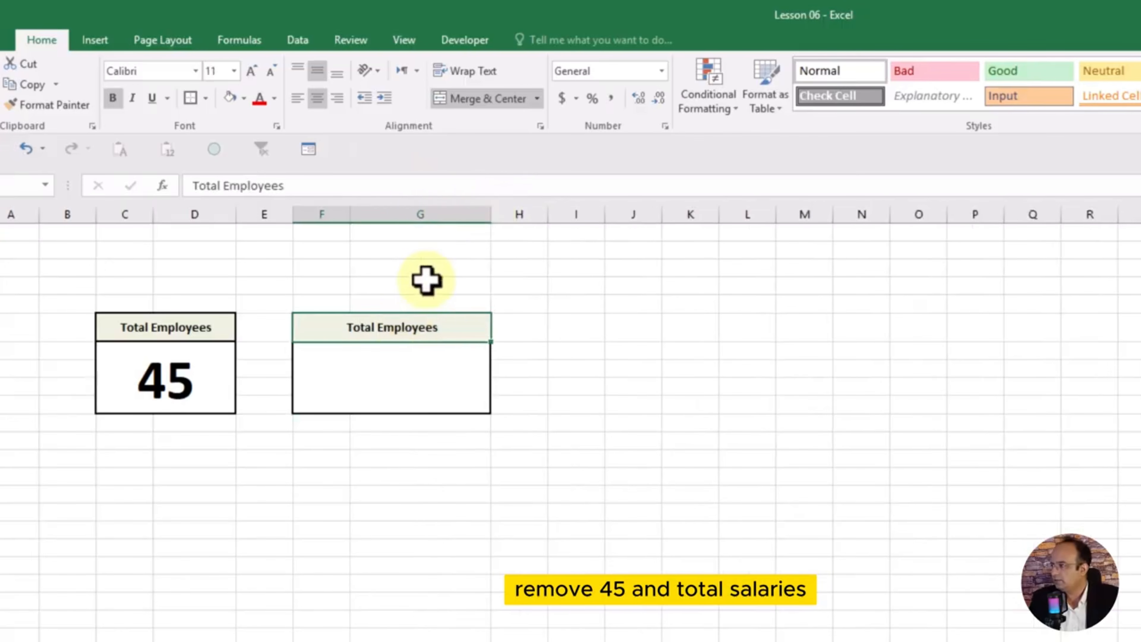
text(total)
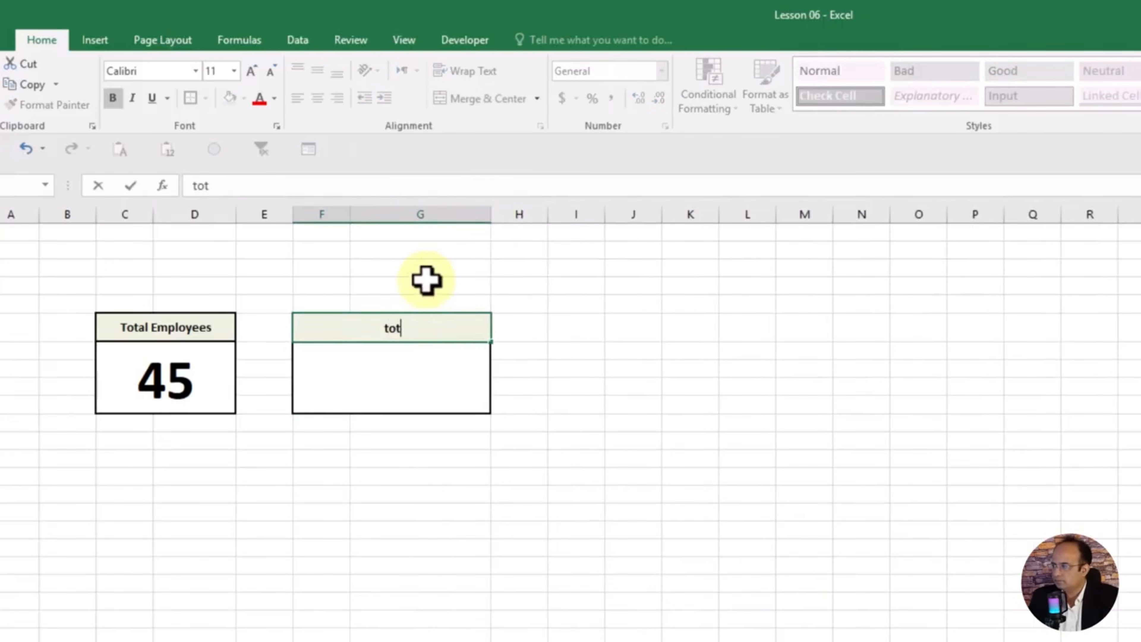
key(BackSpace)
key(BackSpace)
key(BackSpace)
key(Caps_Lock)
text(tOTA)
key(BackSpace)
key(BackSpace)
key(BackSpace)
key(BackSpace)
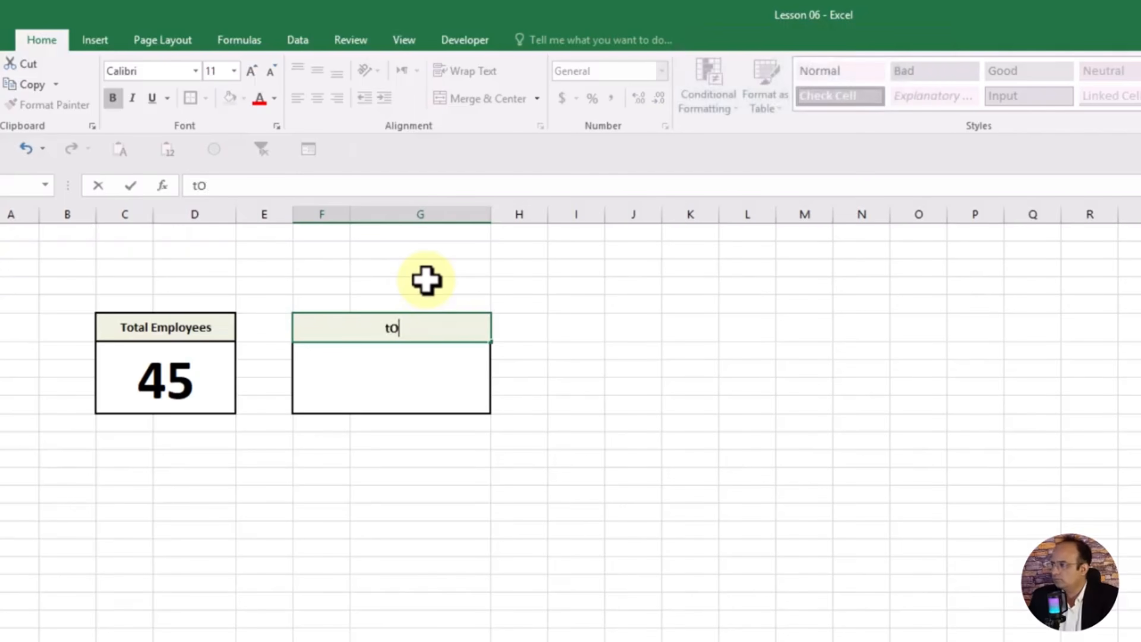
key(Caps_Lock)
text(Total Sa)
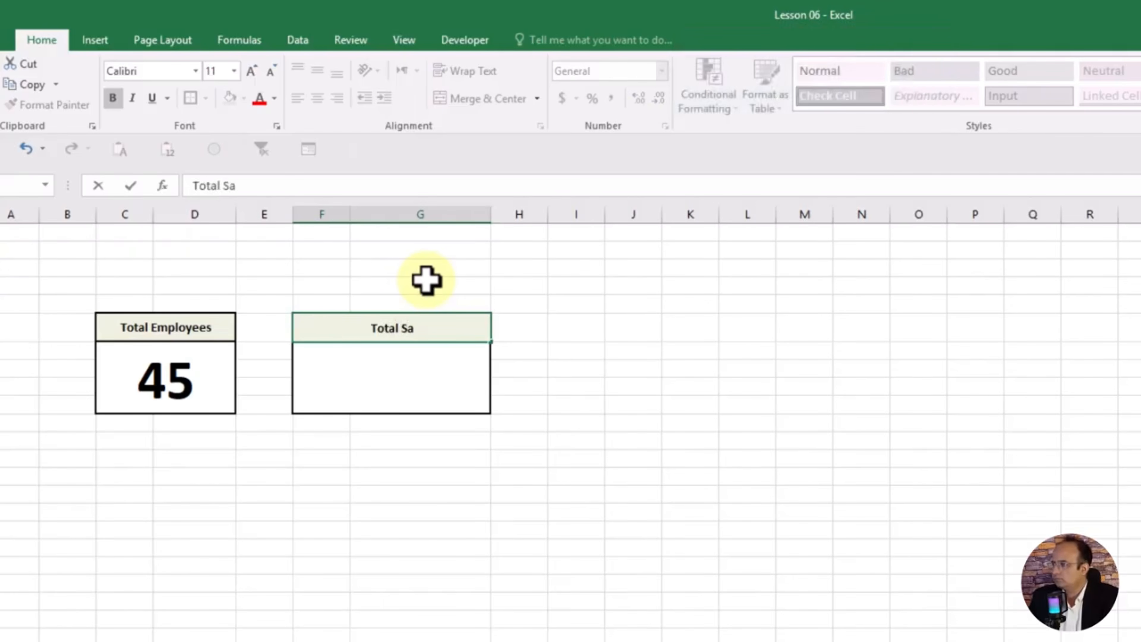
text(laries)
key(Return)
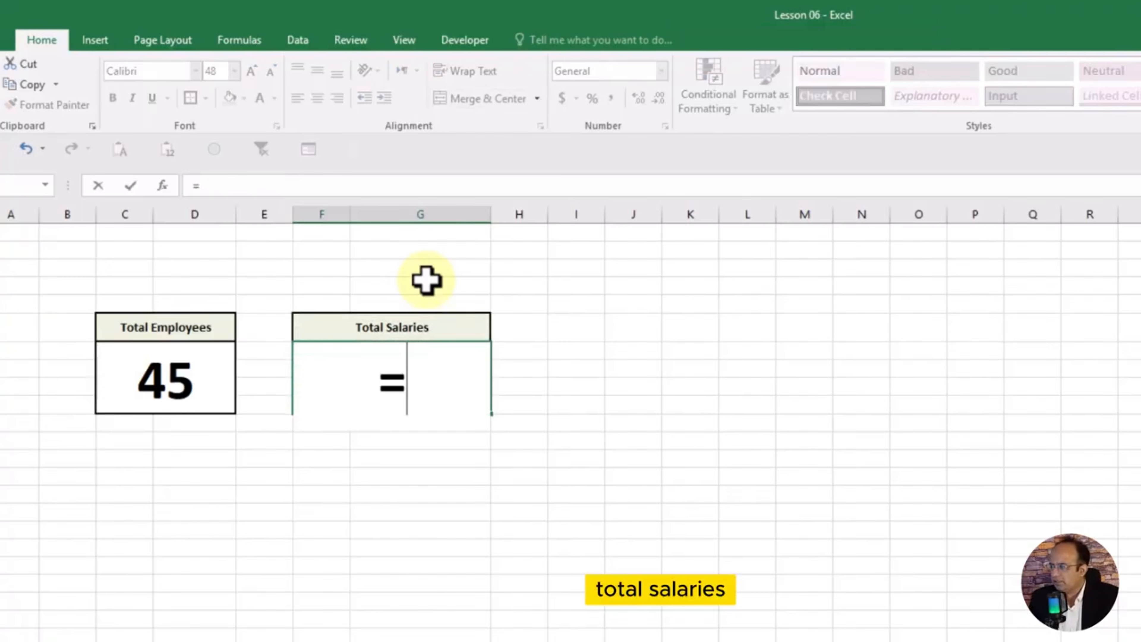
Step: Enter a SUM formula in F7 that totals the Monthly Salary EUR values in H8:H52 of the Lesson-5 sheet
text(sum)
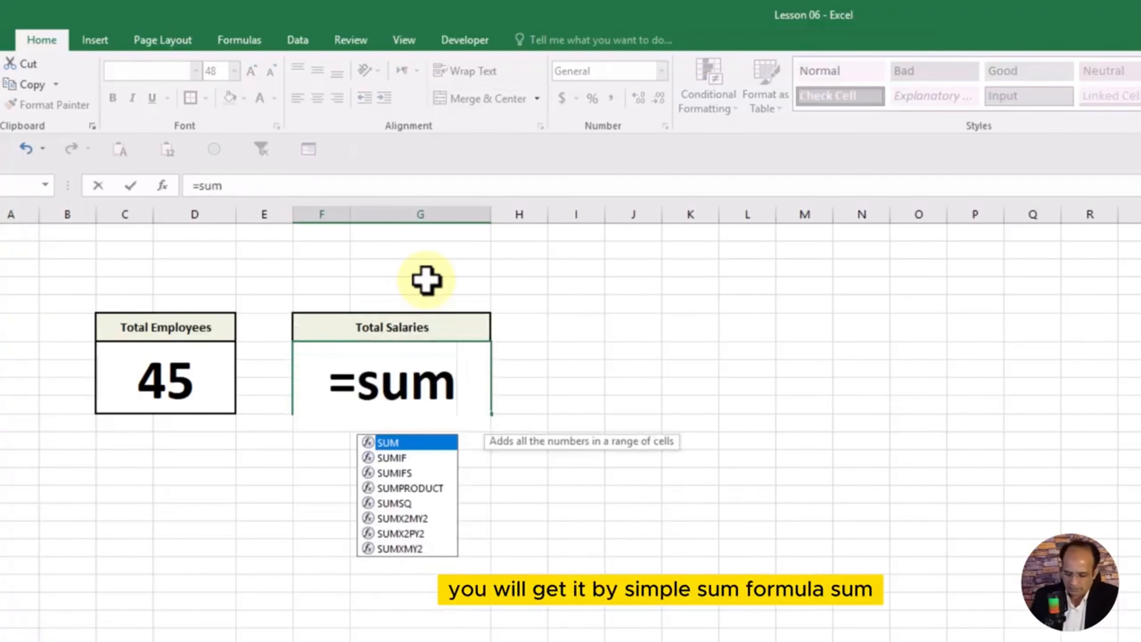
text(()
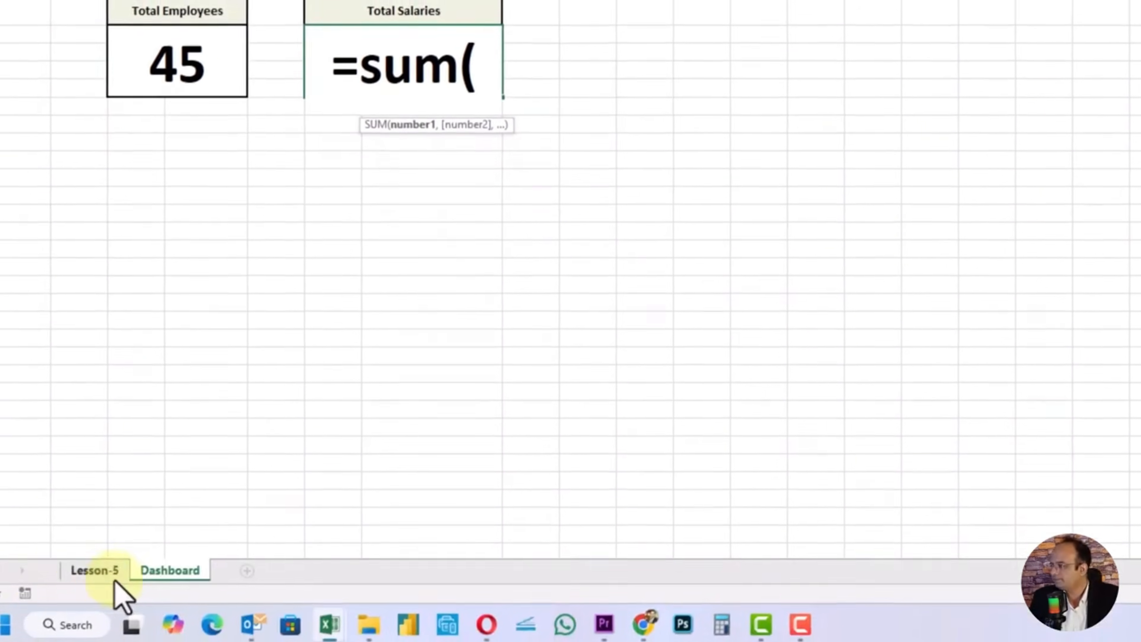
click(112, 576)
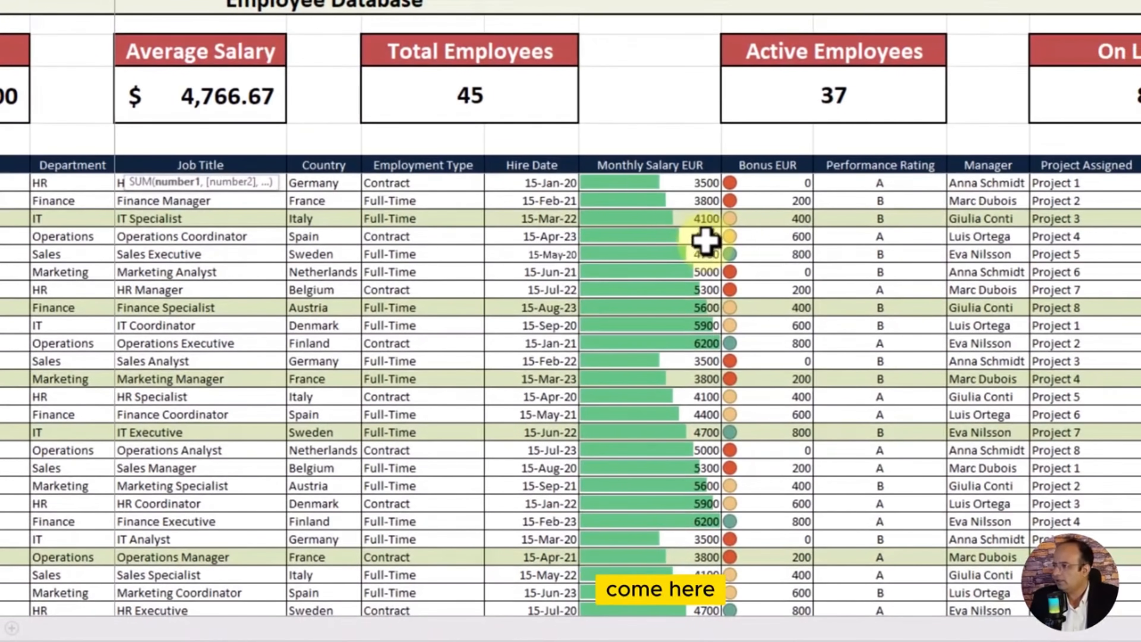
click(692, 181)
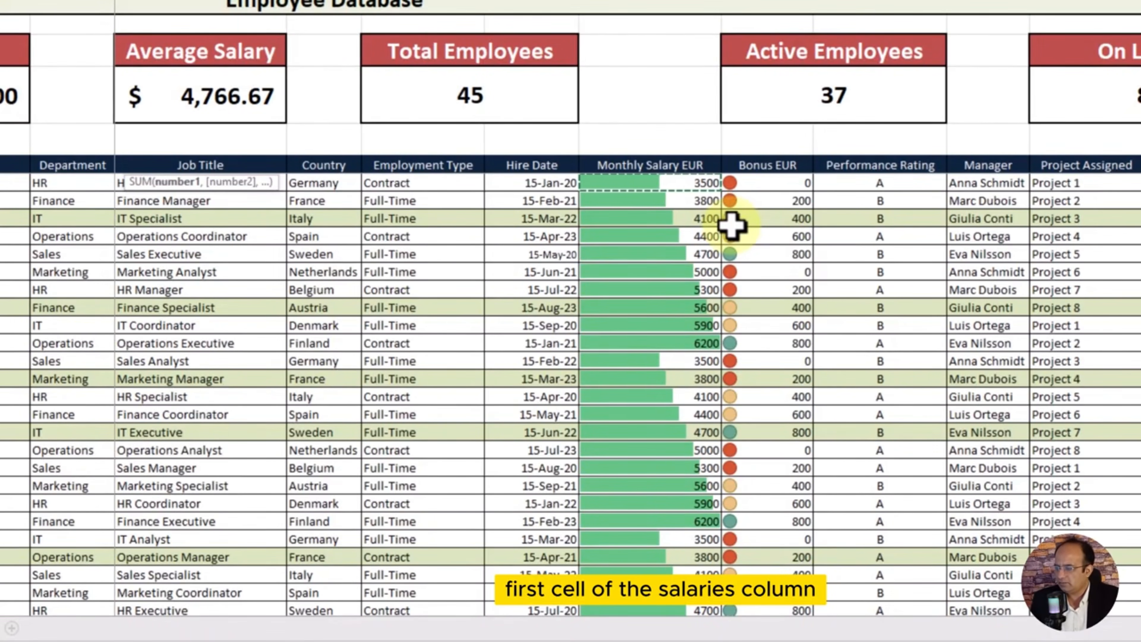
key(shift+ctrl+Down)
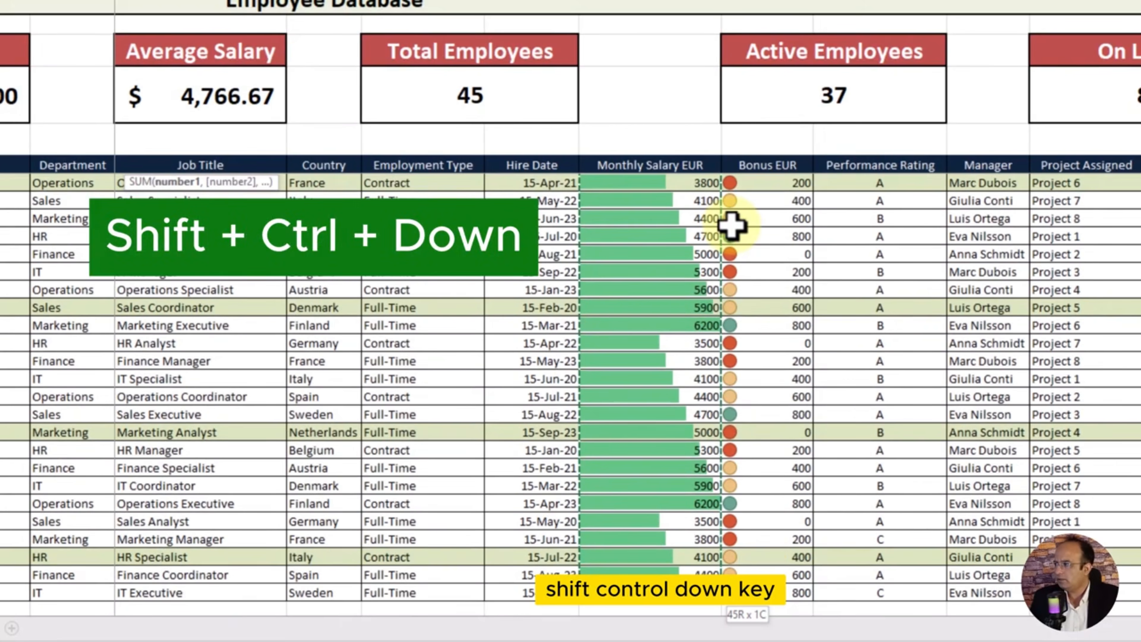
text())
key(Return)
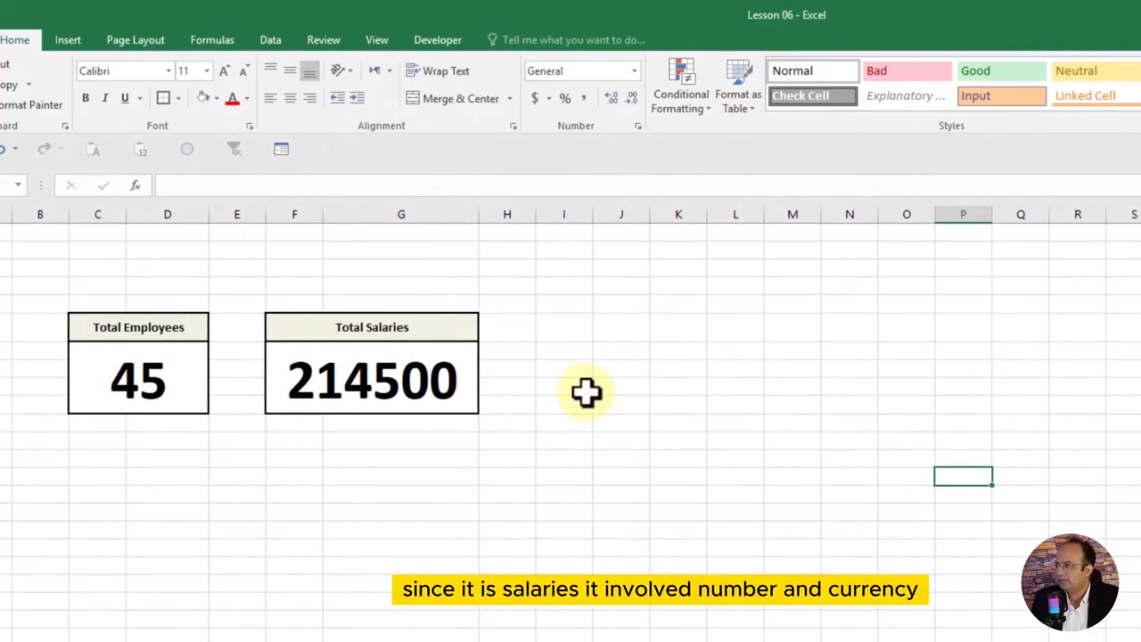
Step: Format the total salaries in F7 as Accounting with the dollar symbol and reduce its font size to 28
click(450, 378)
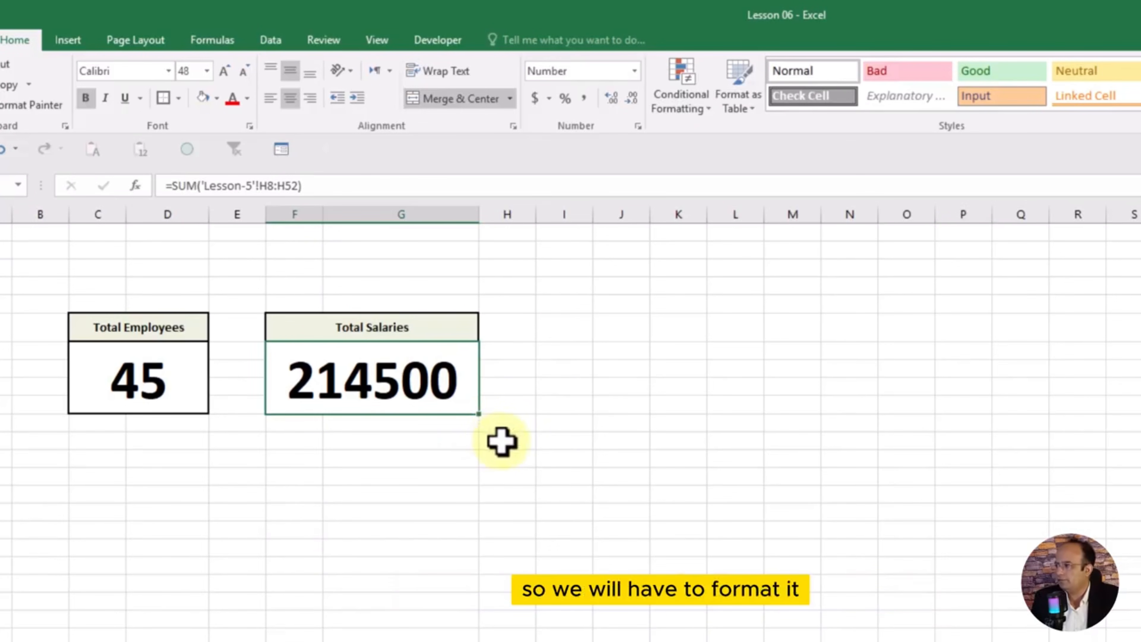
click(634, 70)
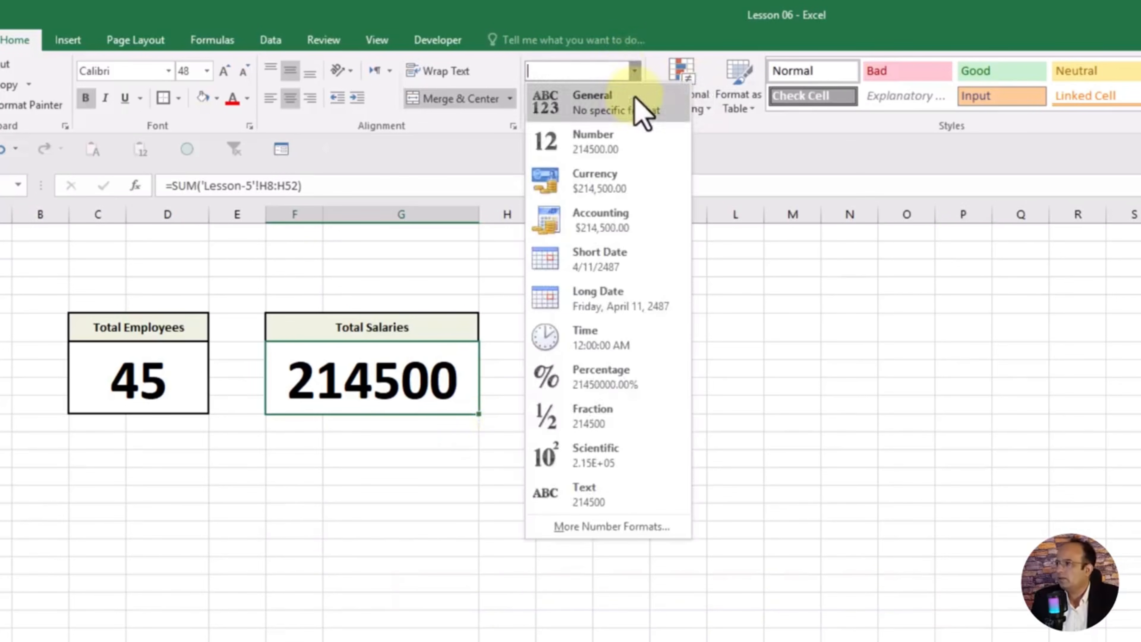
click(622, 181)
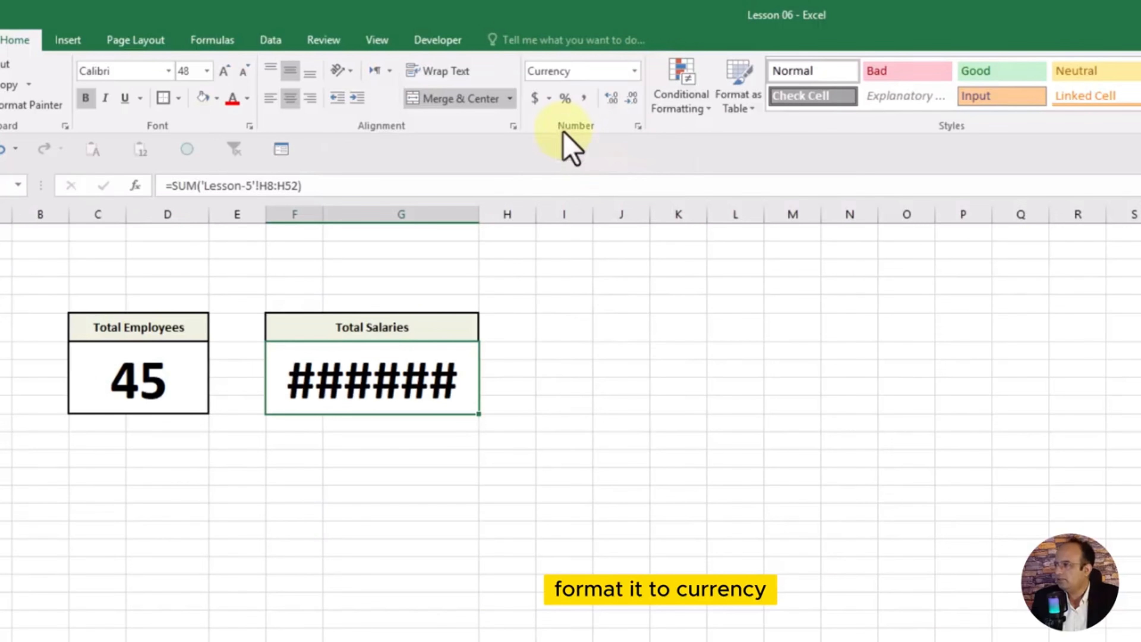
click(536, 100)
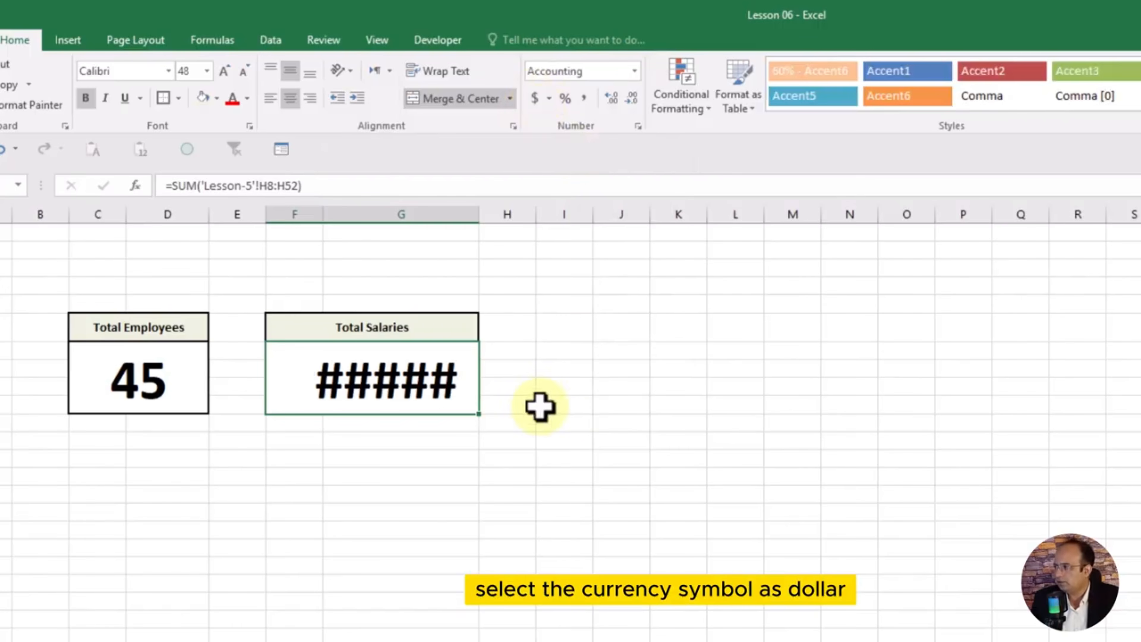
click(244, 72)
click(244, 72)
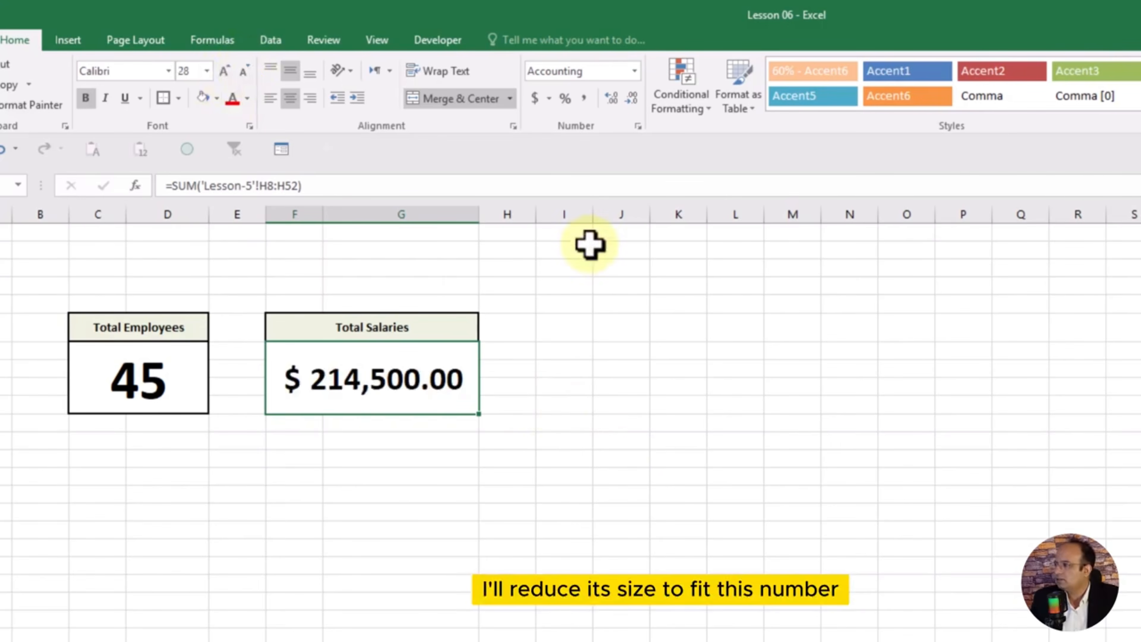
Step: Remove both decimal places from the total salaries in F7 and enlarge its font by one size step
click(634, 107)
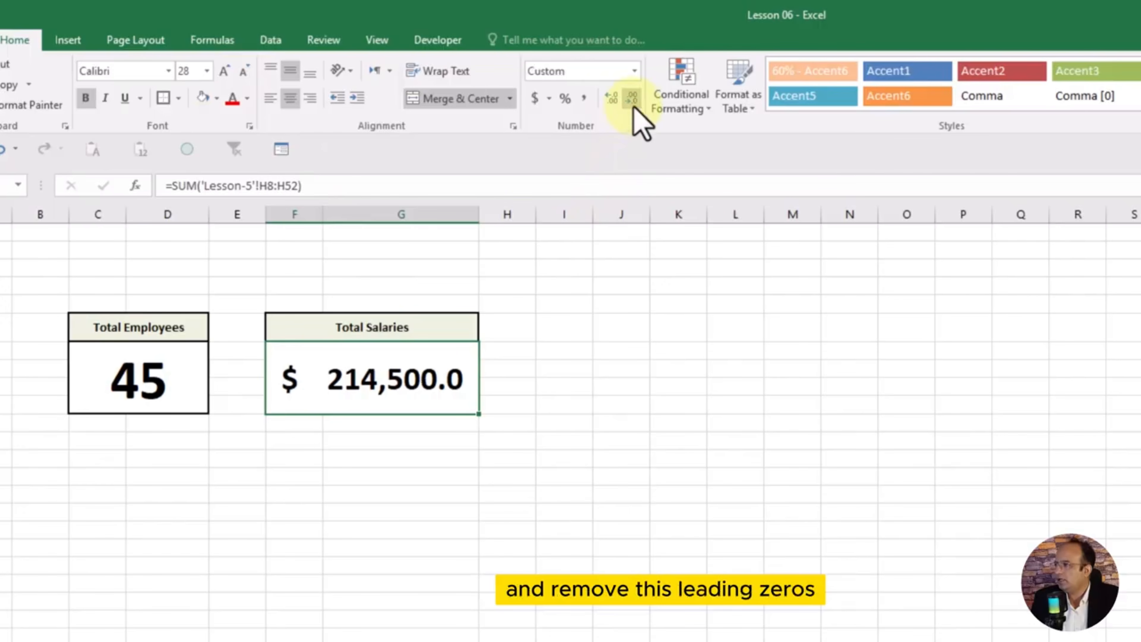
click(633, 108)
click(613, 350)
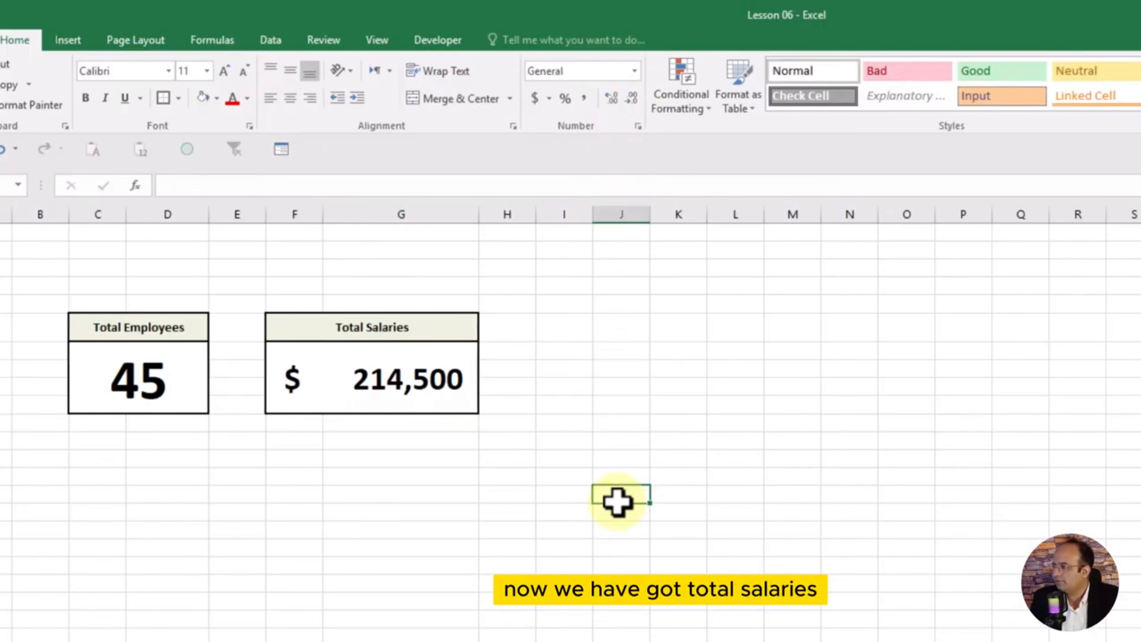
click(471, 382)
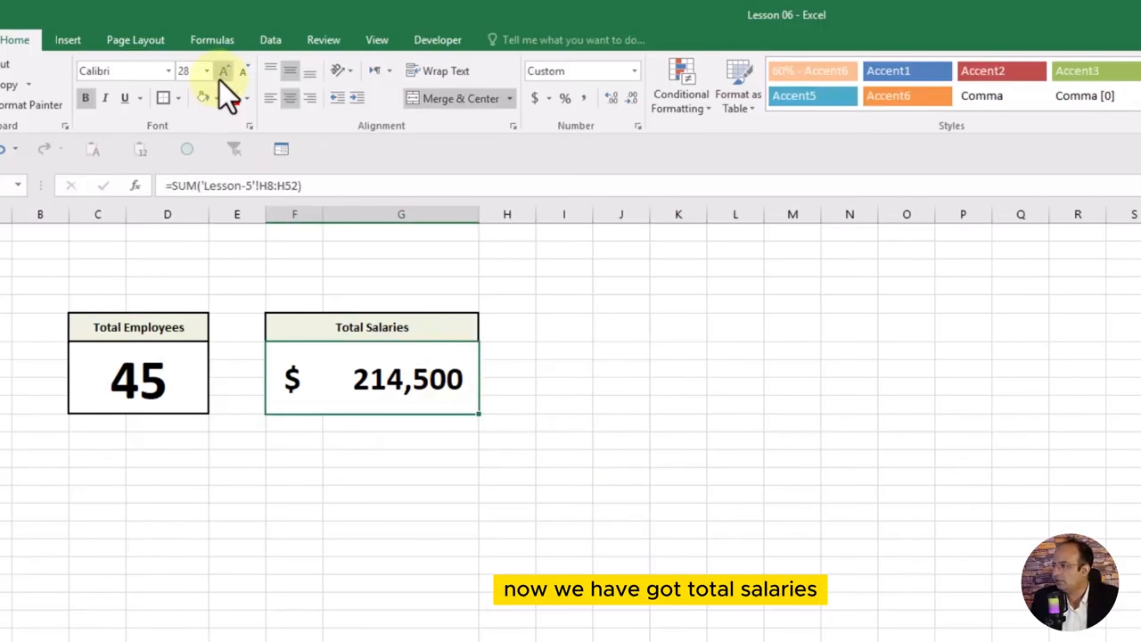
click(223, 72)
click(689, 474)
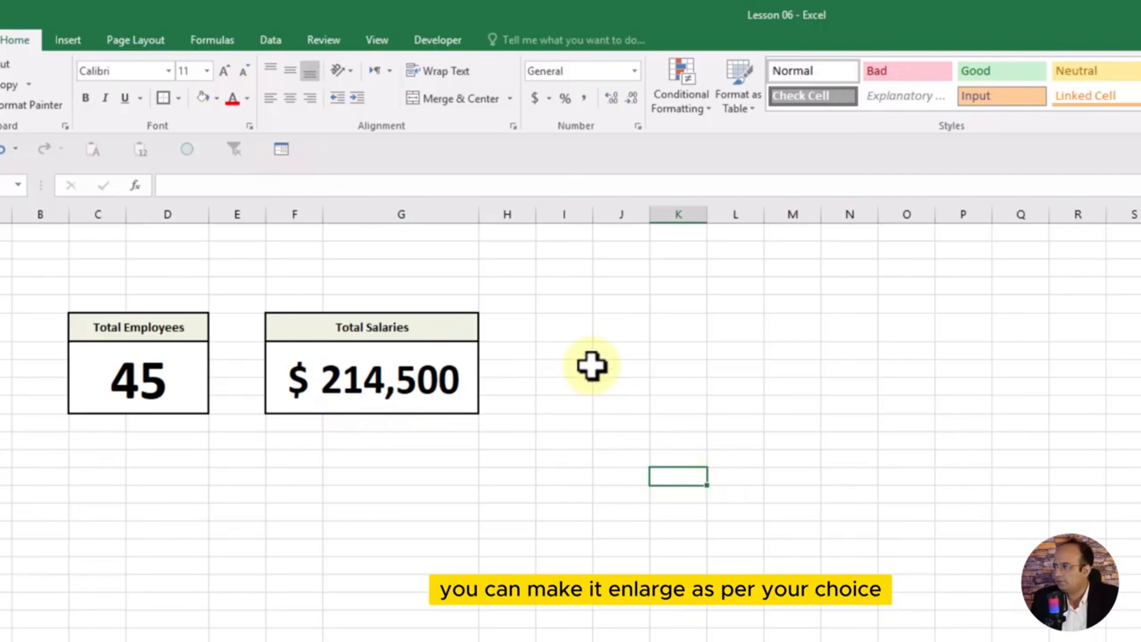
Step: Copy the formatted Total Employees heading from C6 to I6 for a third card and widen column J slightly
click(125, 334)
key(ctrl+c)
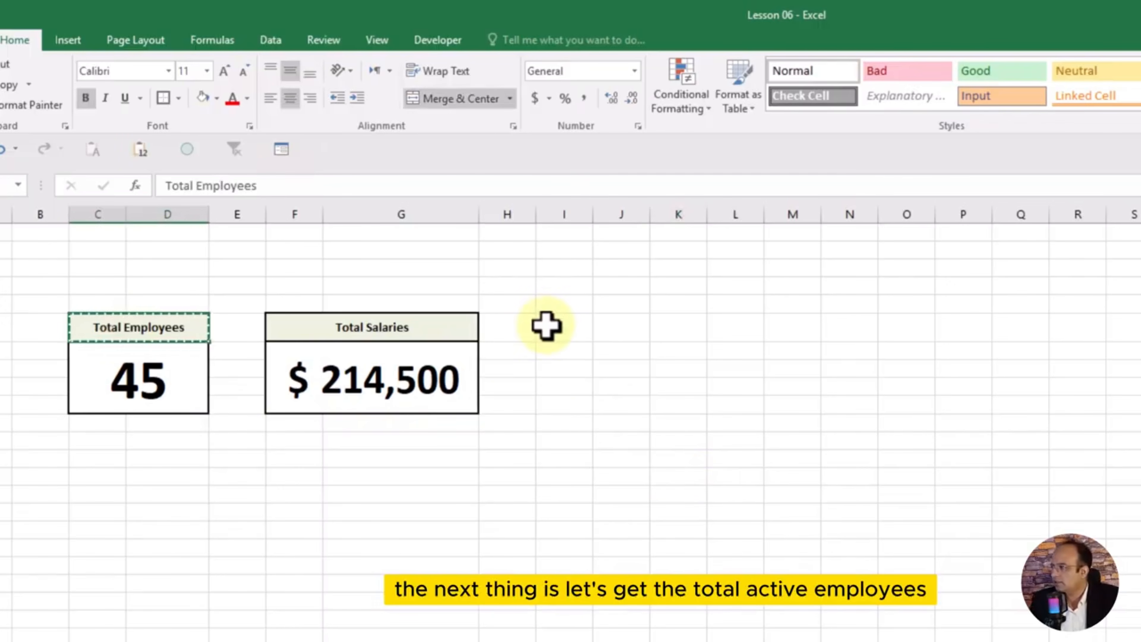
click(546, 326)
key(ctrl+v)
click(848, 490)
key(Escape)
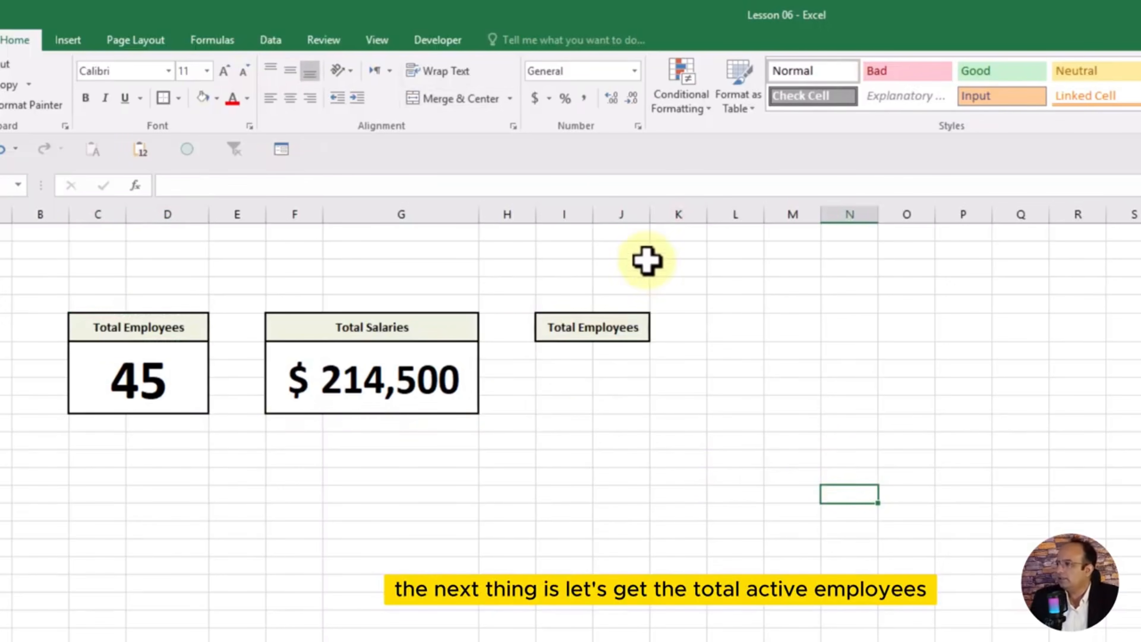
drag(651, 211, 668, 211)
Step: Copy the formatted employee count from C7 to I7 and clear the pasted content, keeping its formatting
click(125, 391)
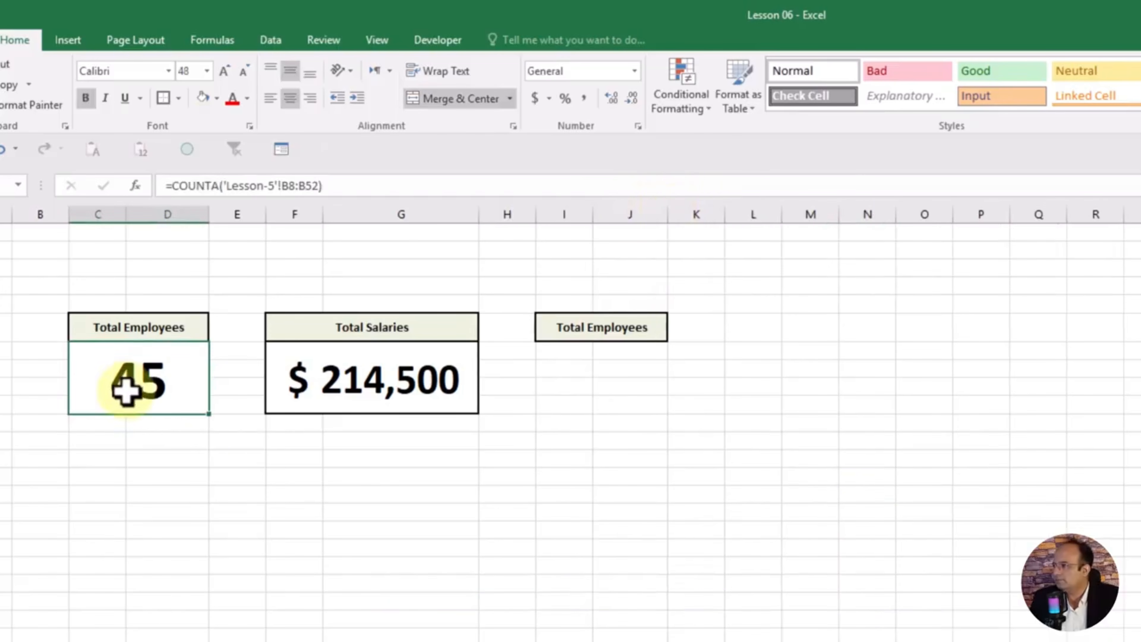
key(ctrl+c)
click(555, 355)
key(ctrl+v)
click(779, 494)
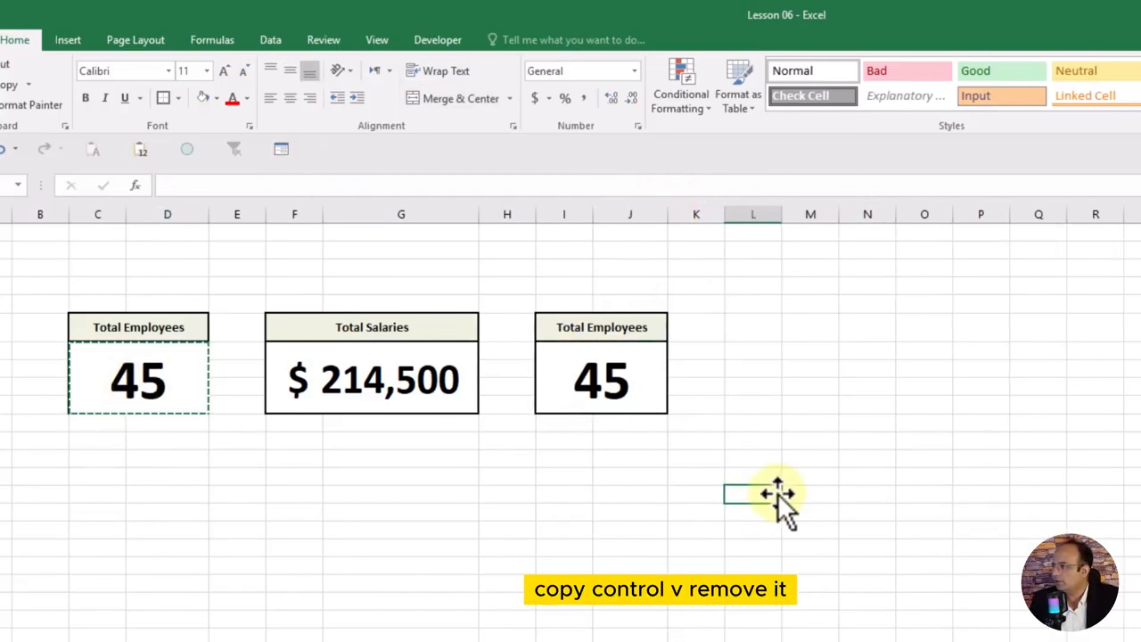
click(646, 387)
key(Delete)
Step: Change the third card's heading in I6 to Active Employees and widen column J further
click(622, 327)
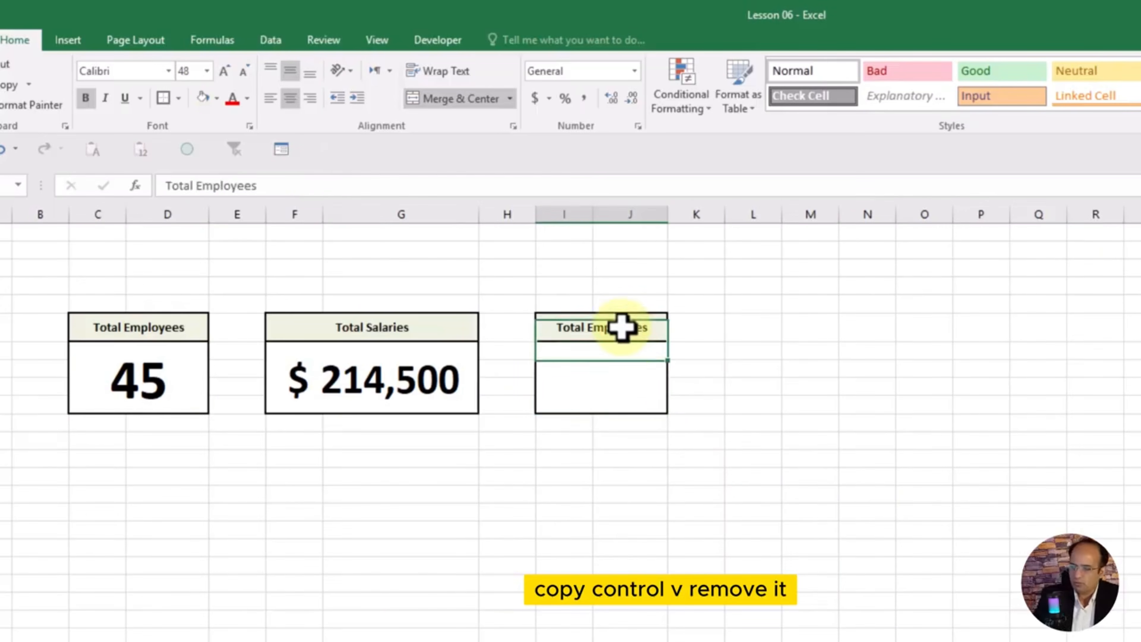
text(T)
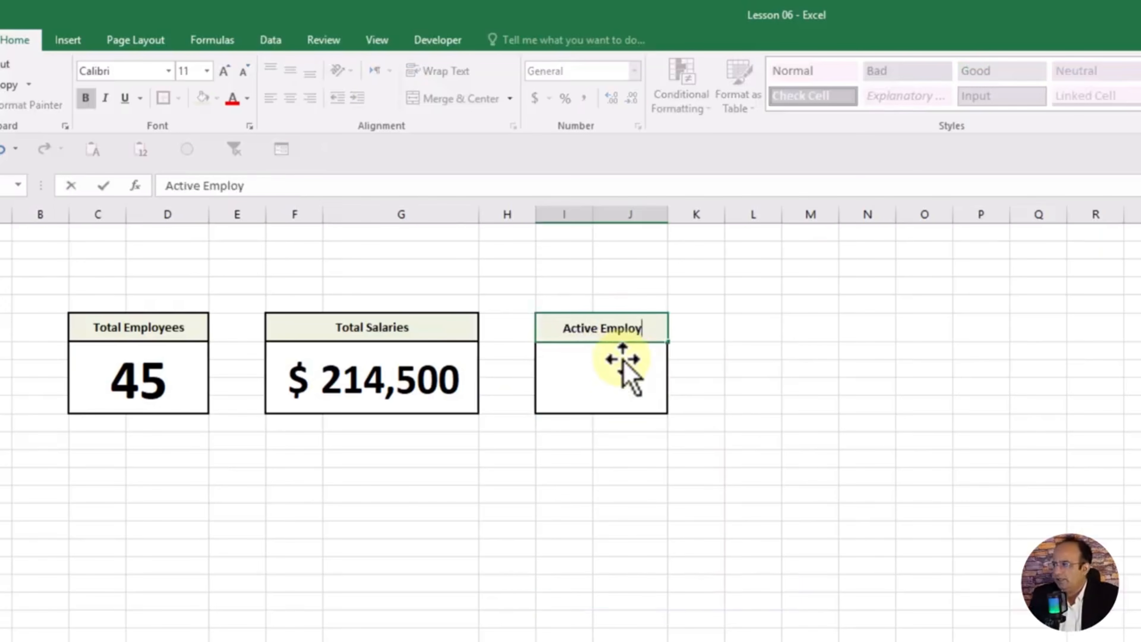
key(Return)
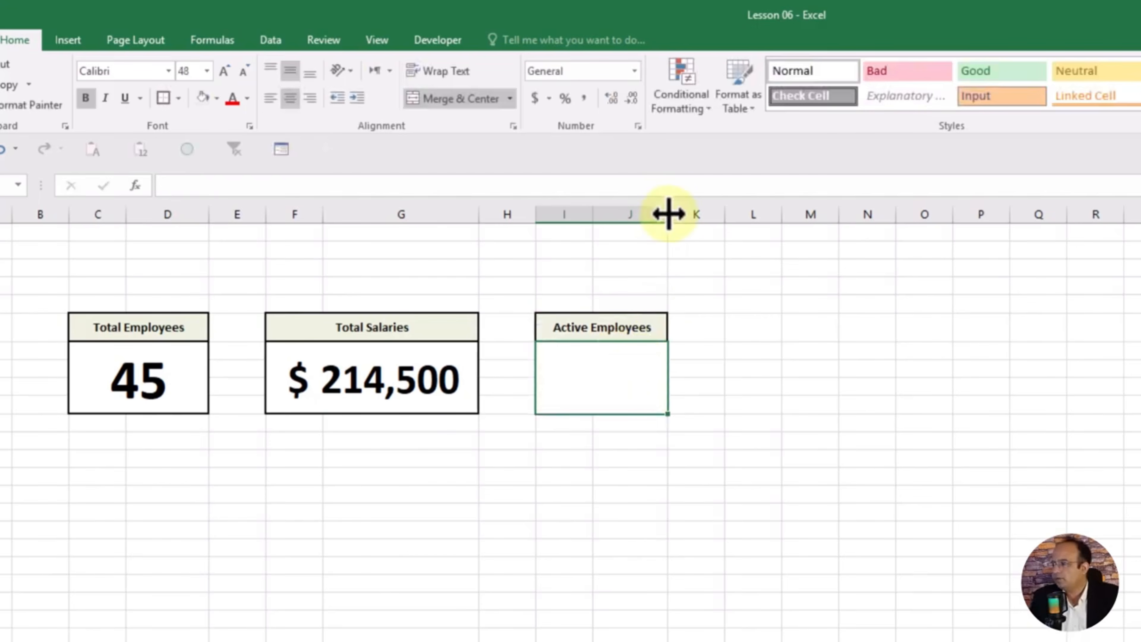
drag(668, 214, 707, 216)
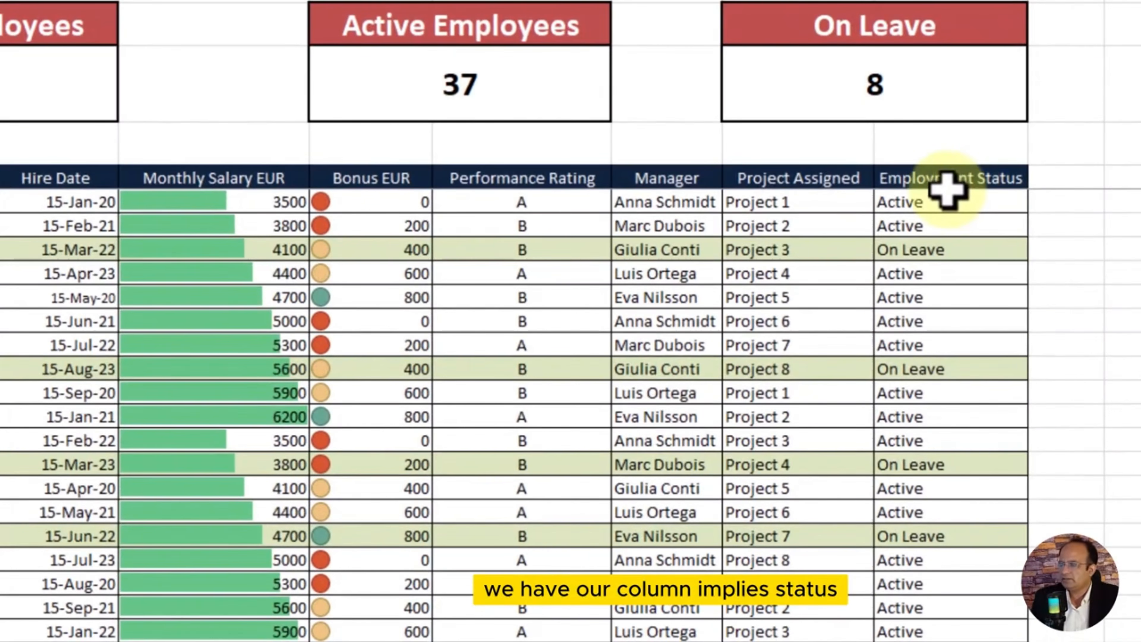
Step: Examine the Active and On Leave entries in the Employment Status column of the Lesson-5 sheet
drag(1012, 252, 1016, 265)
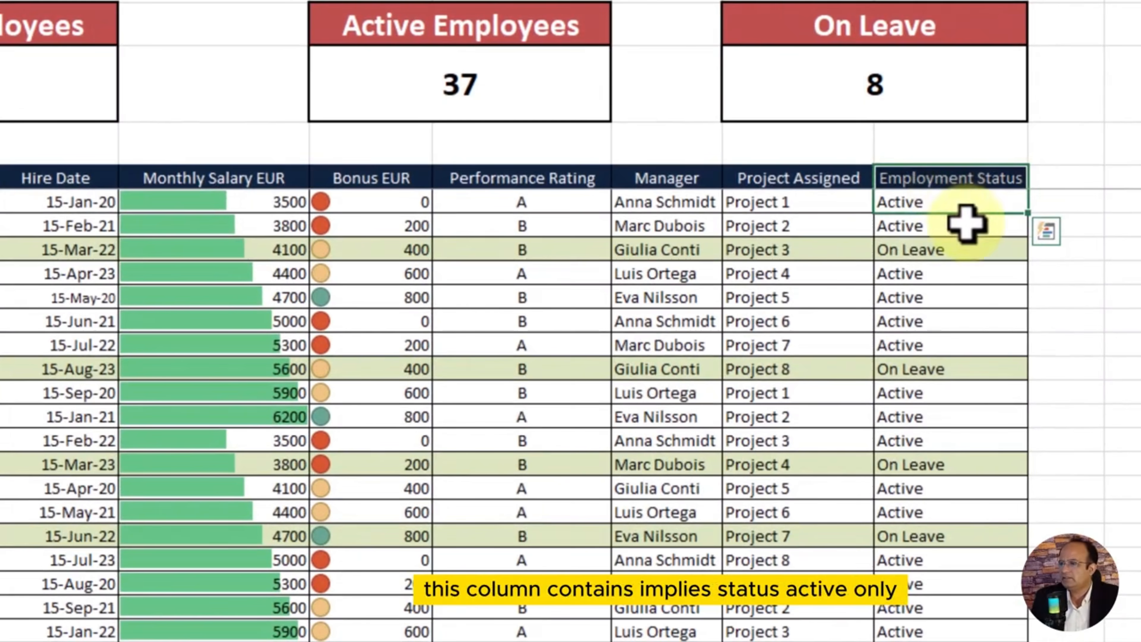
click(912, 230)
click(907, 247)
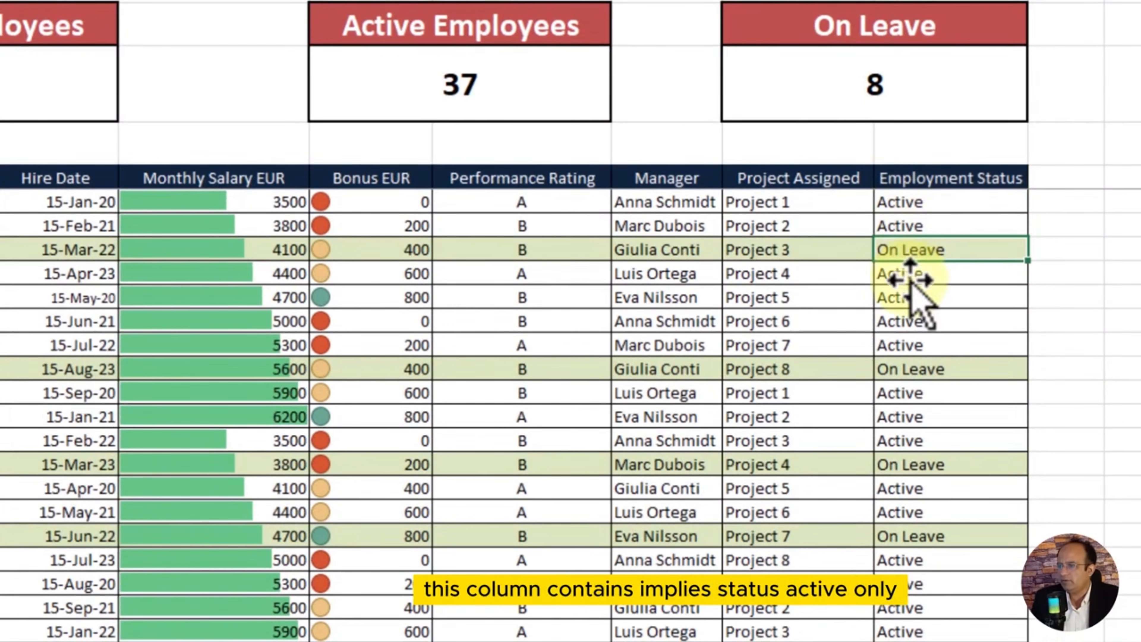
click(906, 299)
click(906, 348)
click(911, 416)
click(911, 464)
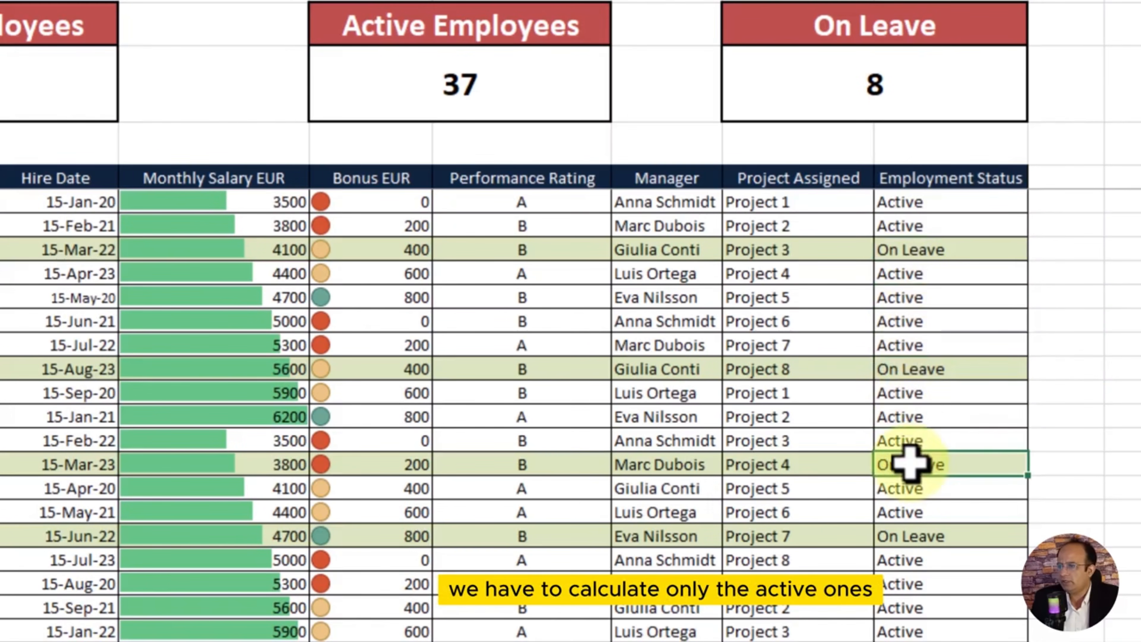
click(911, 535)
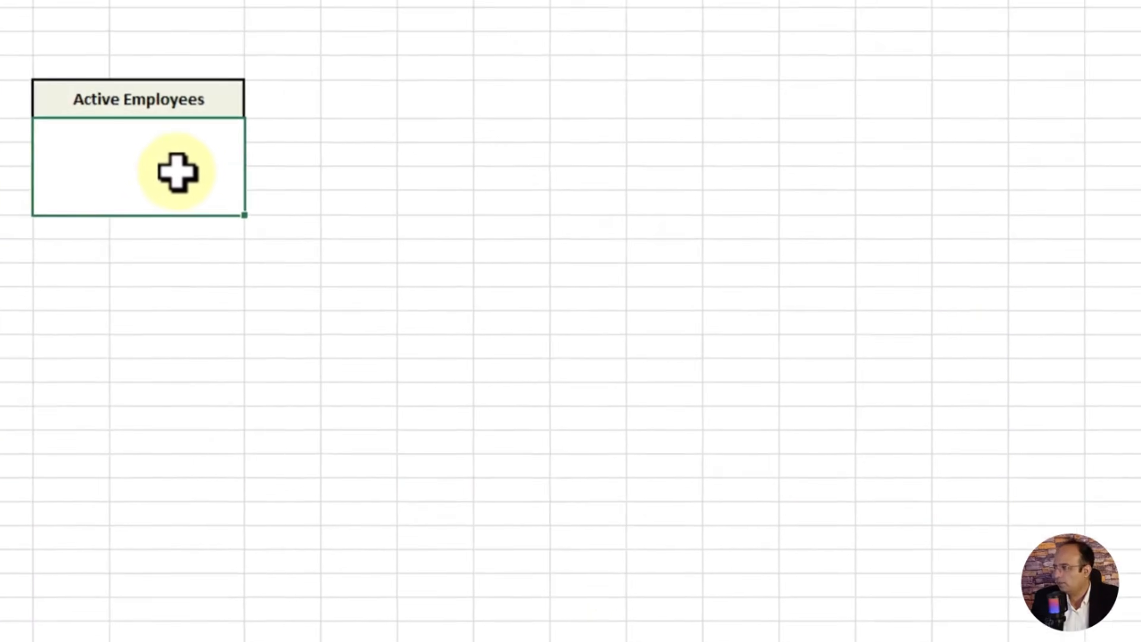
Step: Fill the Active Employees card in I7 with =COUNTIF('Lesson-5'!M8:M52,"Active") to count the active employment statuses
text(=countif)
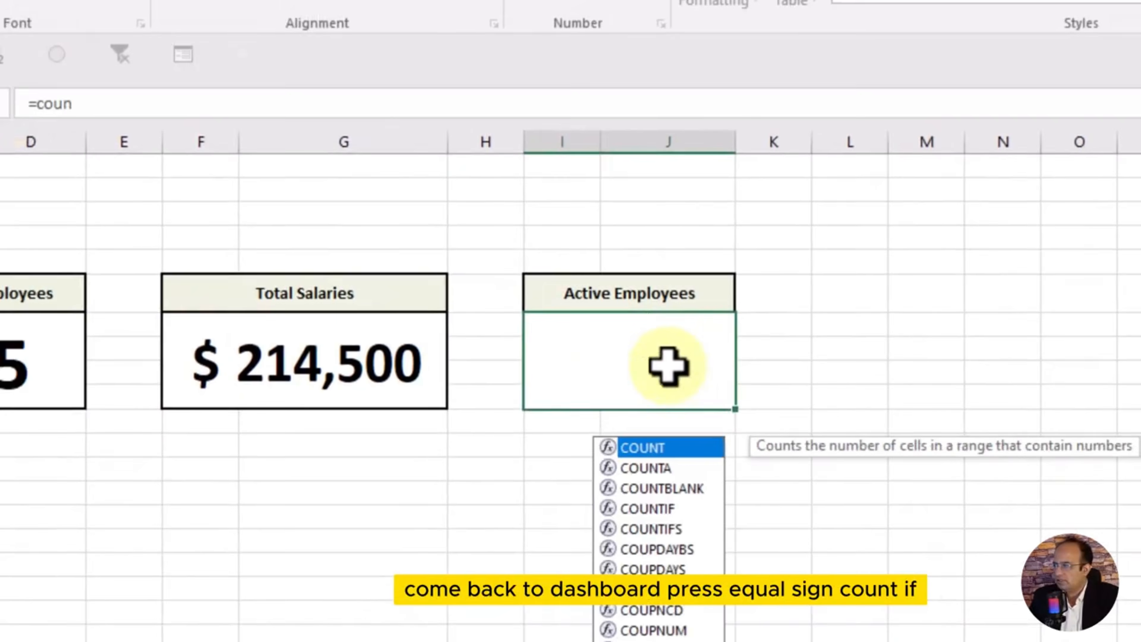
double_click(607, 453)
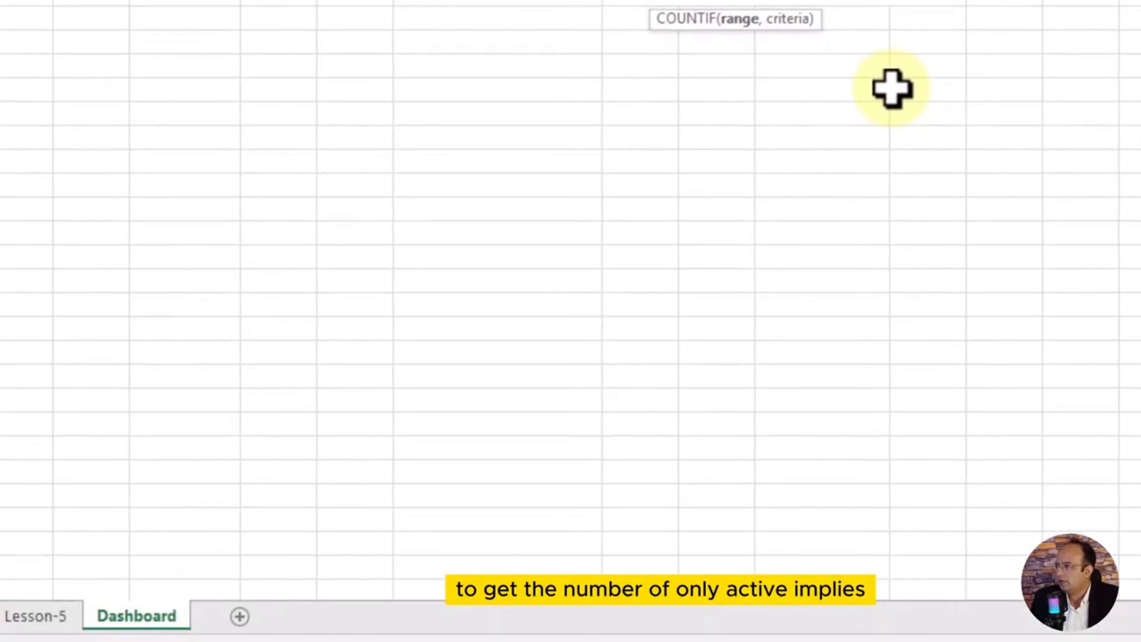
click(37, 618)
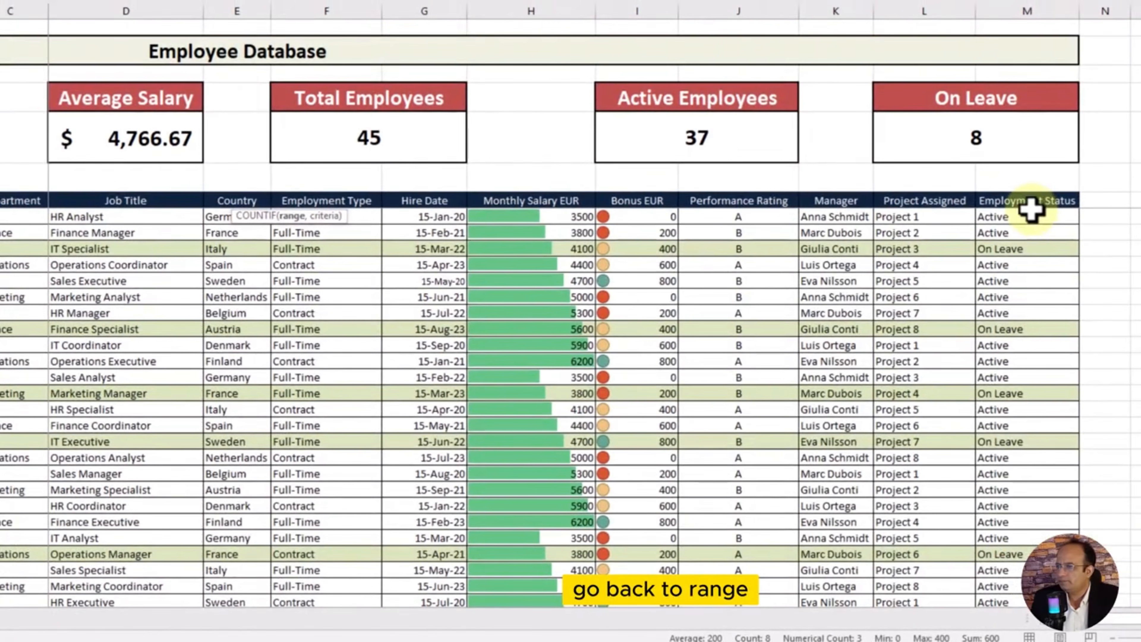
click(1029, 216)
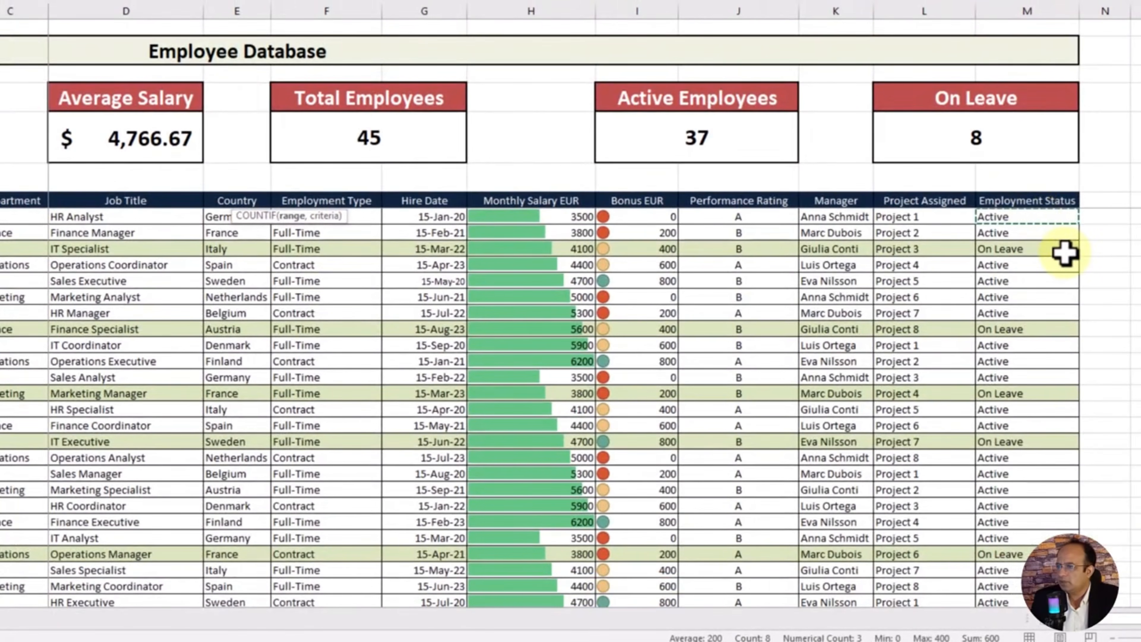
key(ctrl+shift+Down)
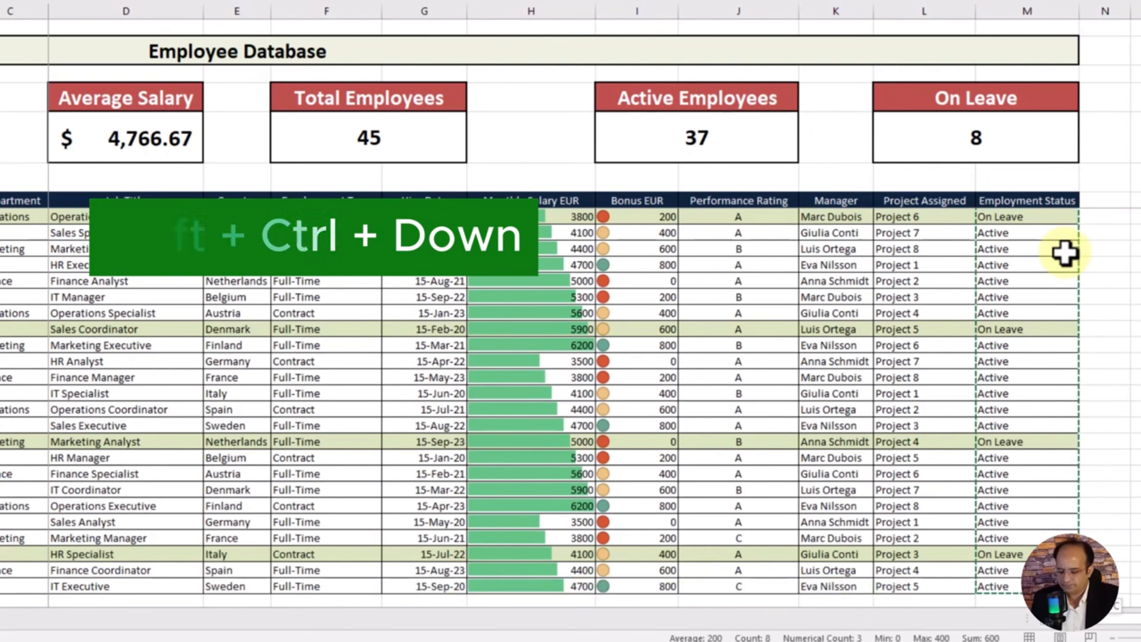
text(,)
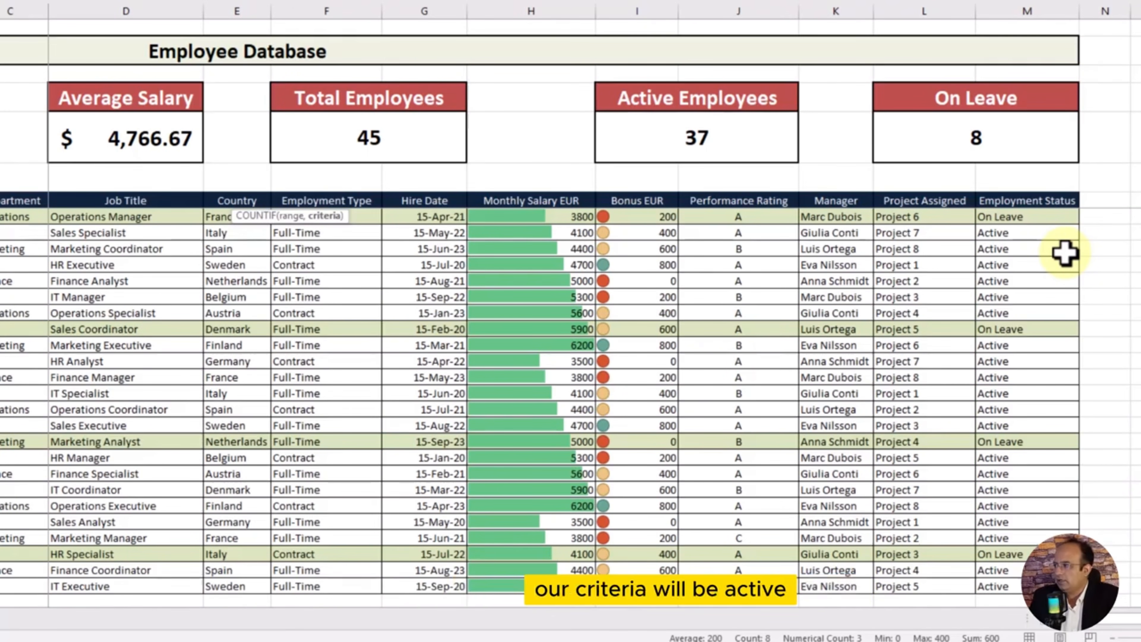
text("Aci)
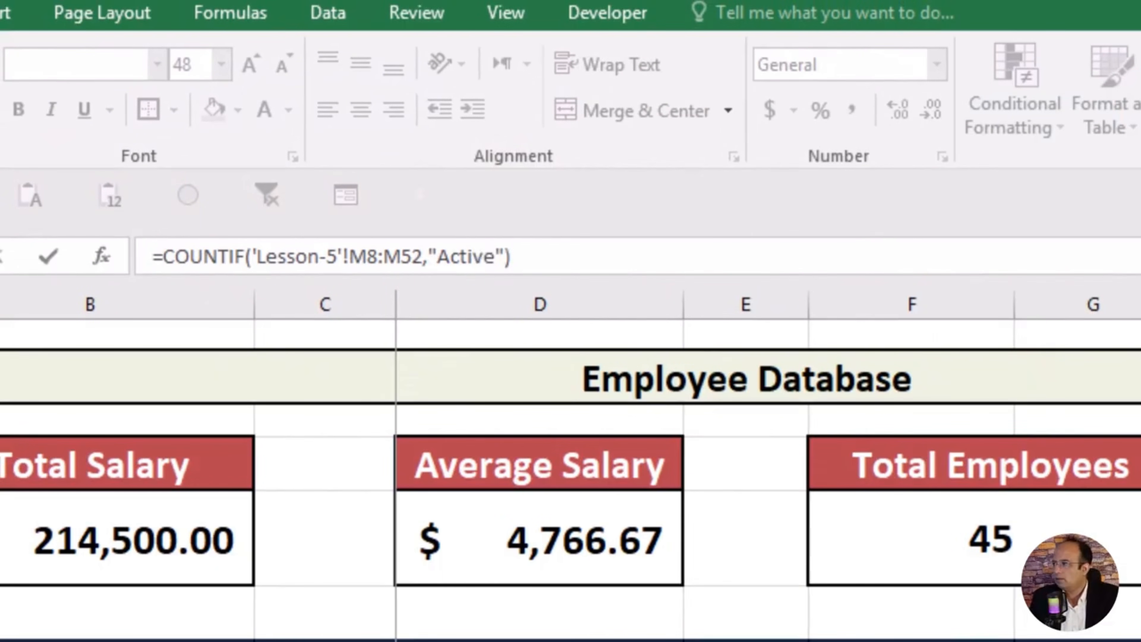
key(Return)
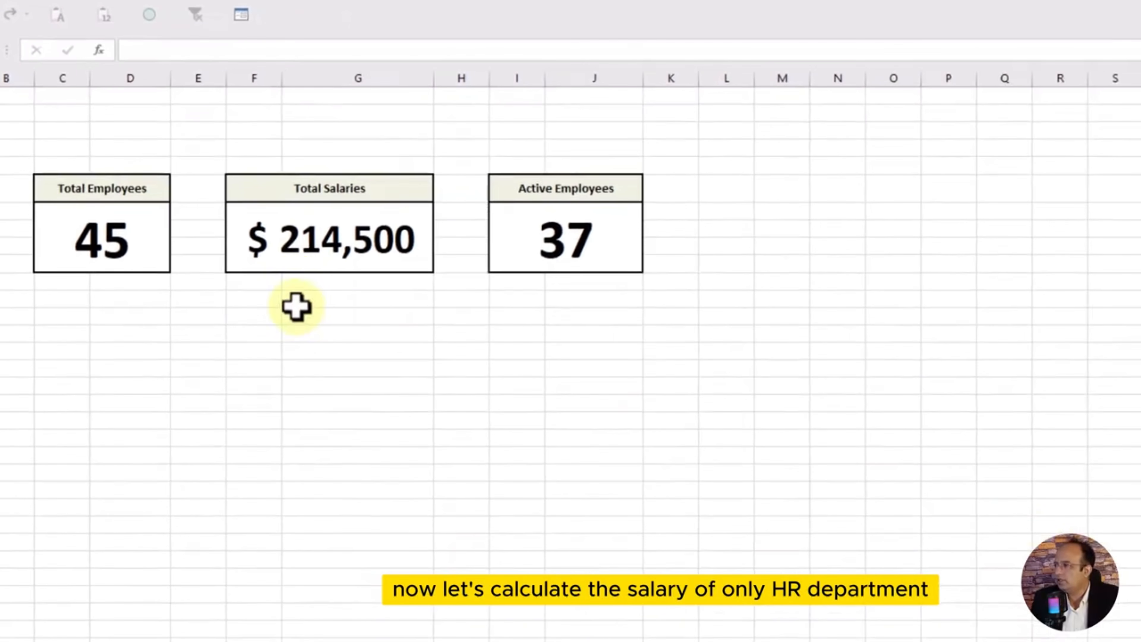
Step: Copy the formatted Total Salaries heading from F6 to L6 to start a fourth card
click(341, 189)
key(ctrl+c)
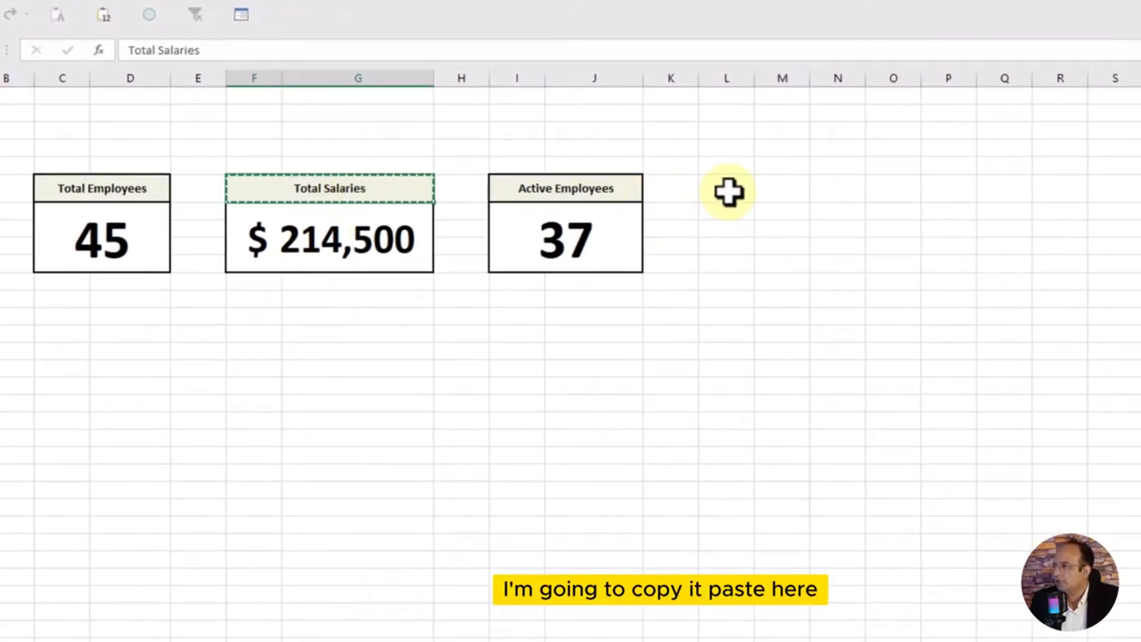
click(728, 191)
key(ctrl+v)
click(916, 375)
key(Escape)
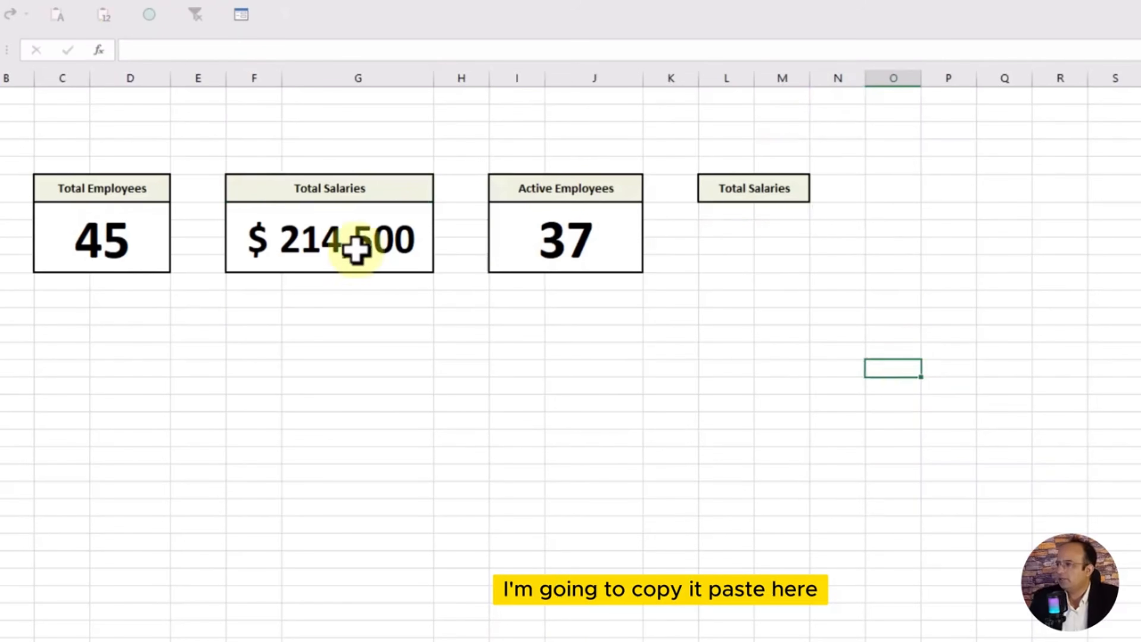
Step: Copy the formatted total salaries amount from F7 to L7, directly beneath the fourth card's heading
click(355, 249)
key(ctrl+c)
click(720, 210)
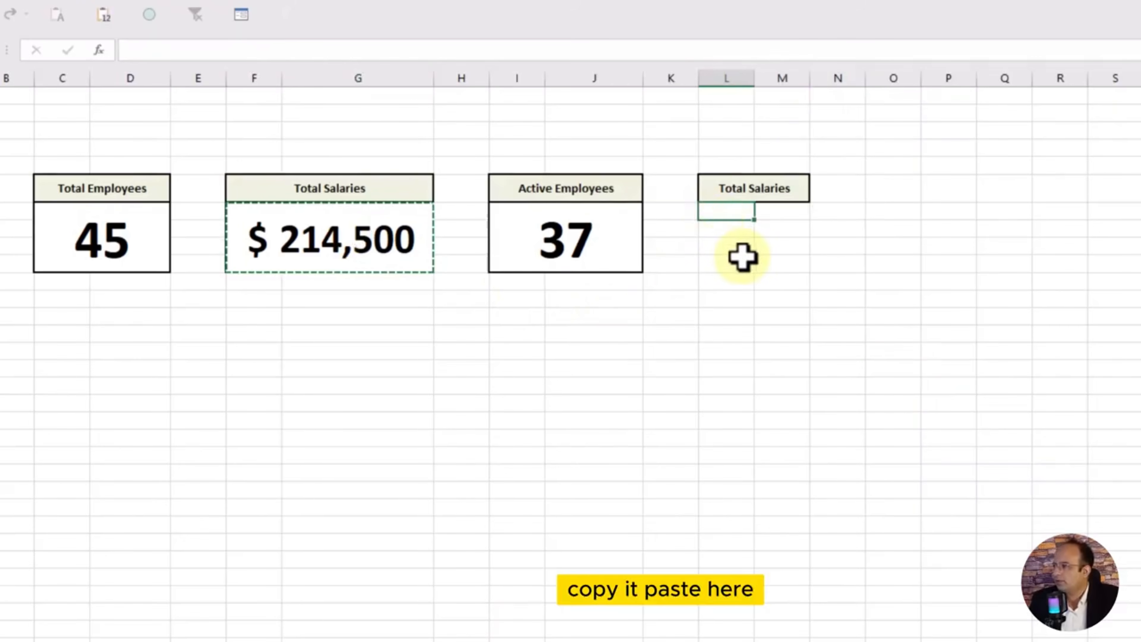
key(ctrl+v)
click(1046, 332)
key(Escape)
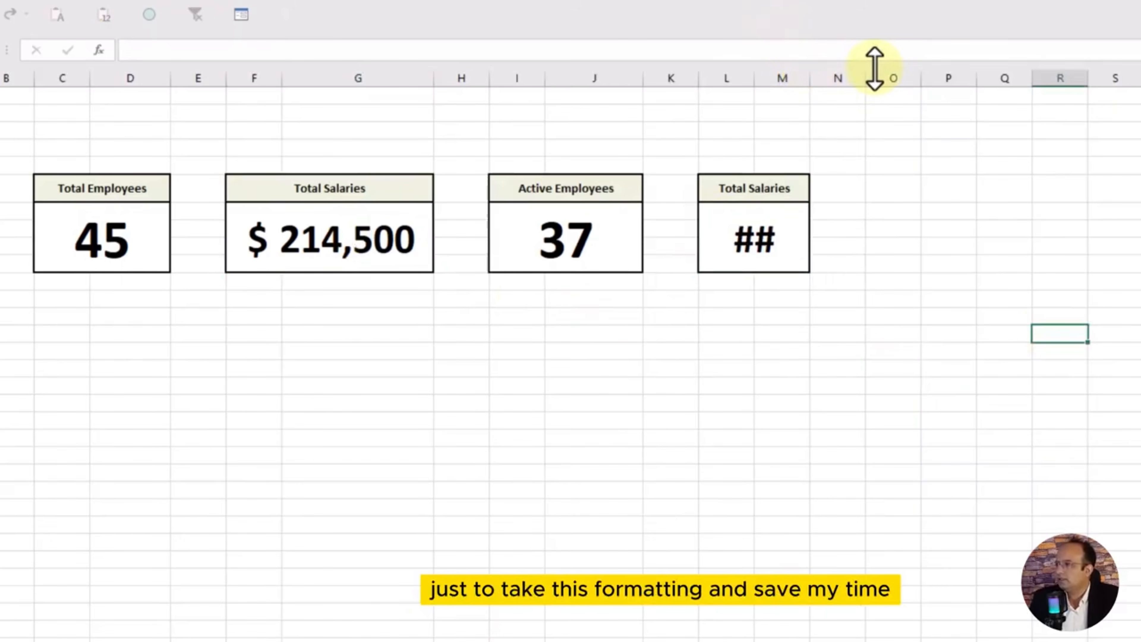
Step: Widen columns M and L for the fourth card and clear the copied formula from L7, keeping its formatting
drag(817, 79, 894, 81)
drag(756, 81, 771, 77)
click(759, 267)
key(Delete)
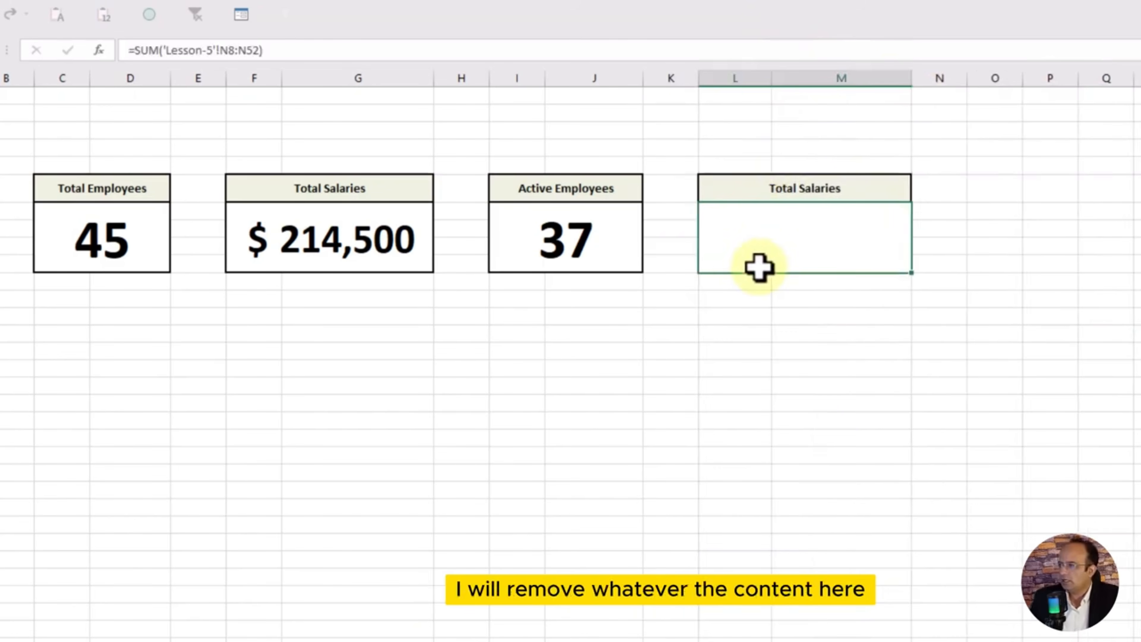
click(836, 420)
Step: Change the fourth card's heading in L6 to HR Salaries
click(826, 196)
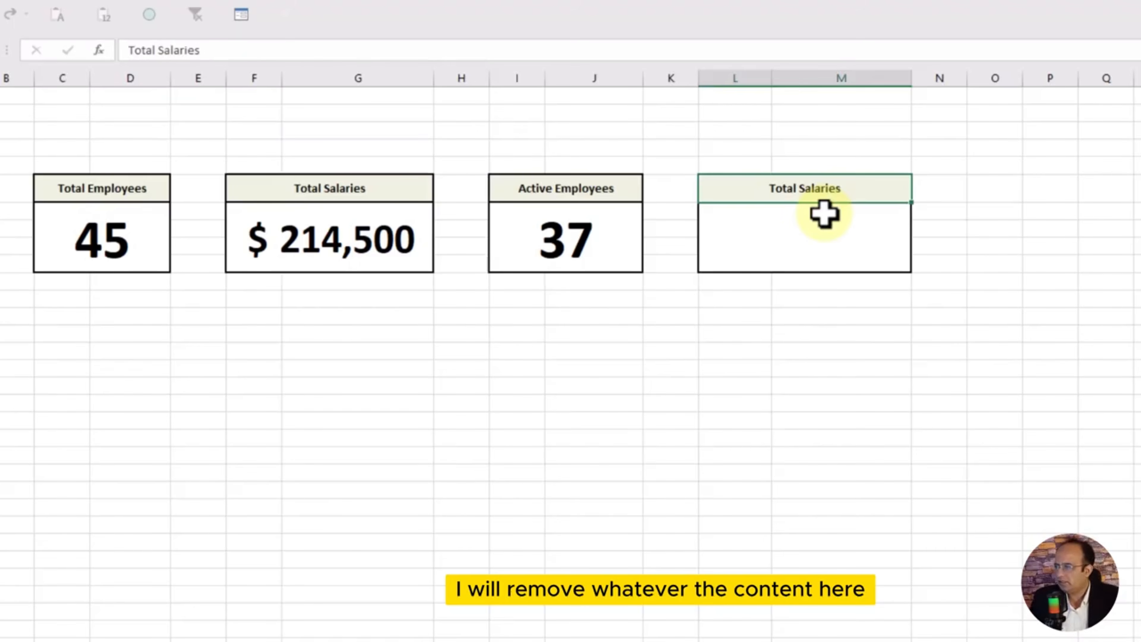
text(hr)
key(BackSpace)
key(BackSpace)
text(HR)
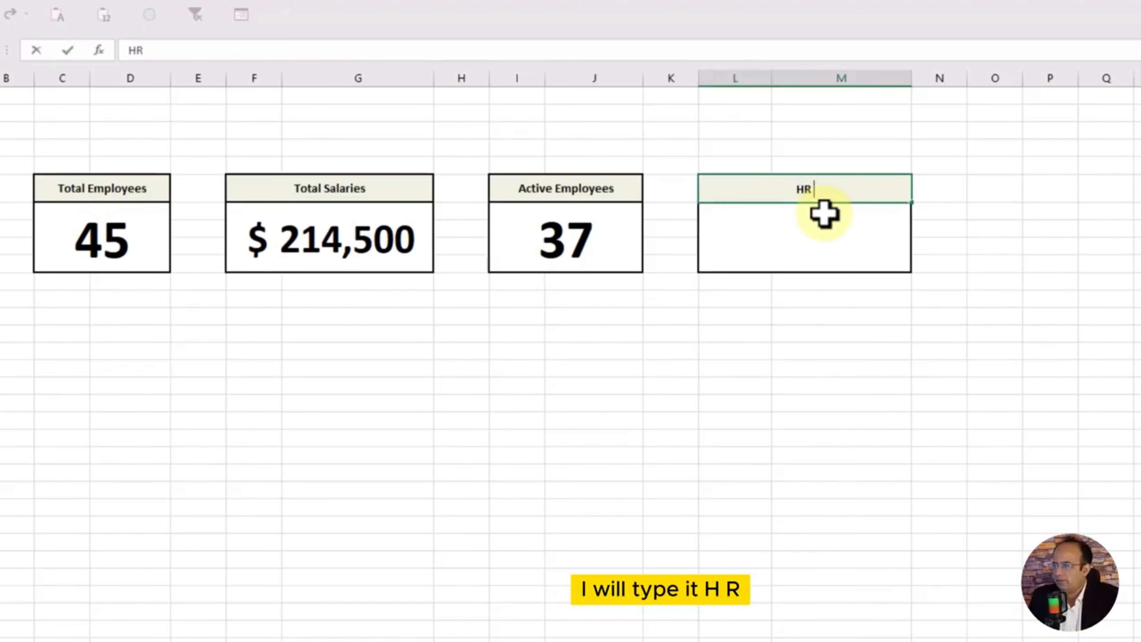
text( Salar)
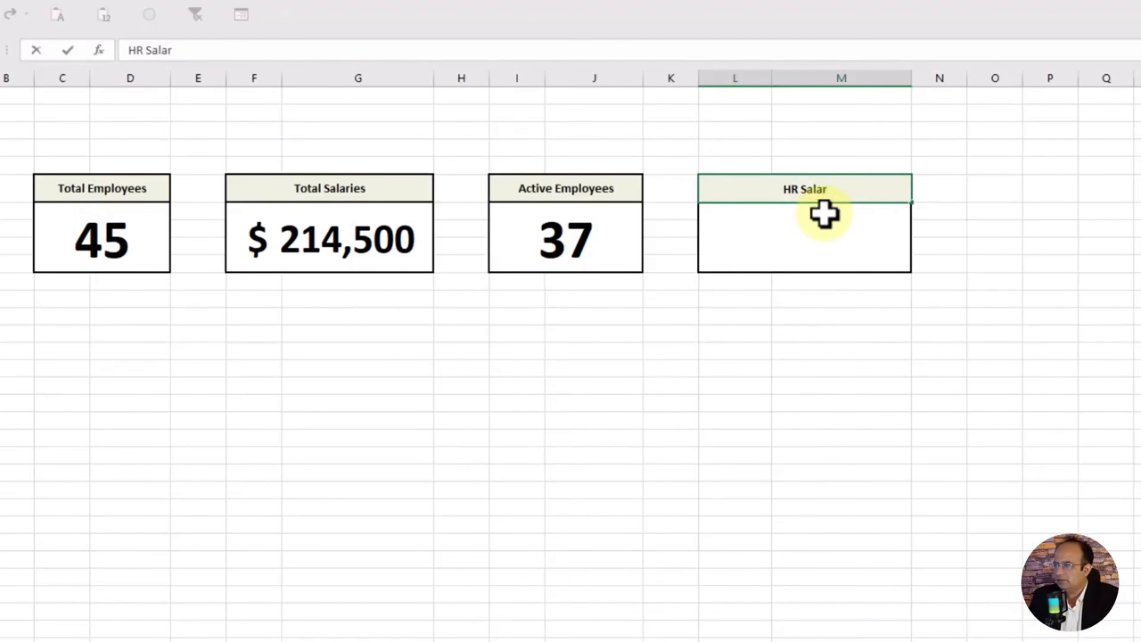
text(ies)
key(Return)
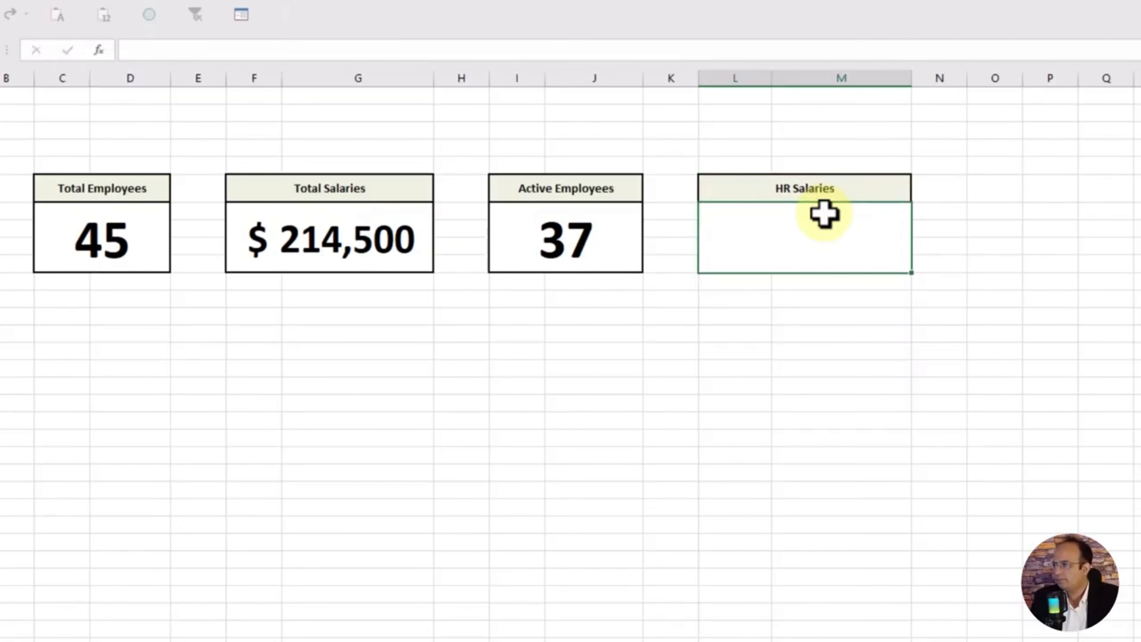
Step: Start a SUMIF formula in L7 with the Department entries C8:C52 of the Lesson-5 sheet as its range
text(=sumif)
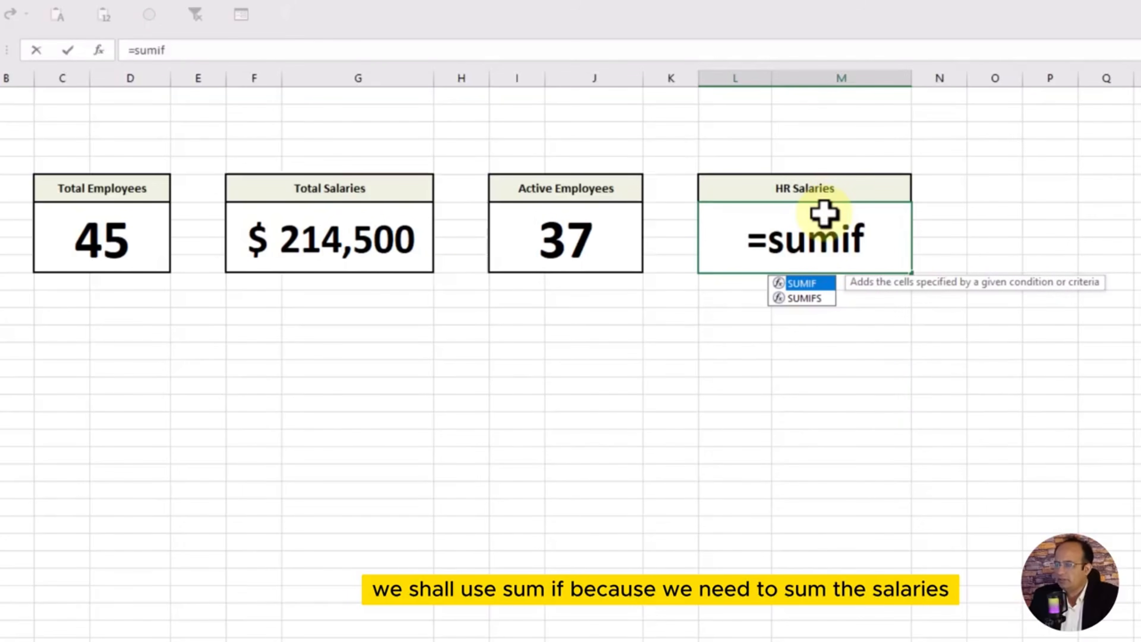
double_click(807, 285)
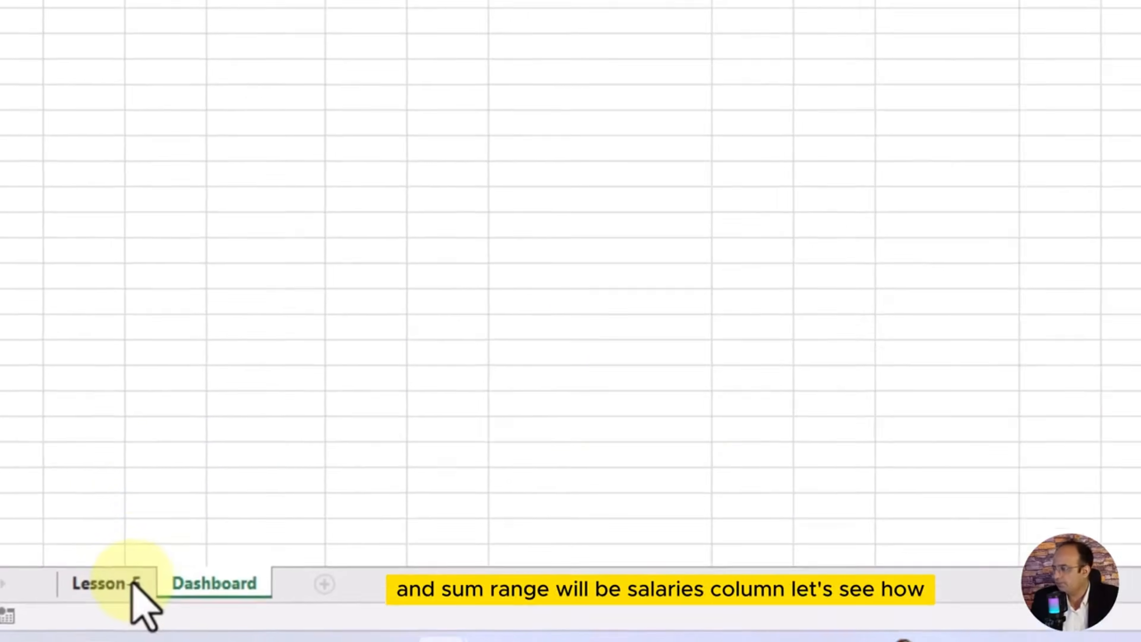
click(56, 593)
scroll(229, 290, up, 7)
scroll(269, 274, down, 1)
scroll(359, 271, up, 1)
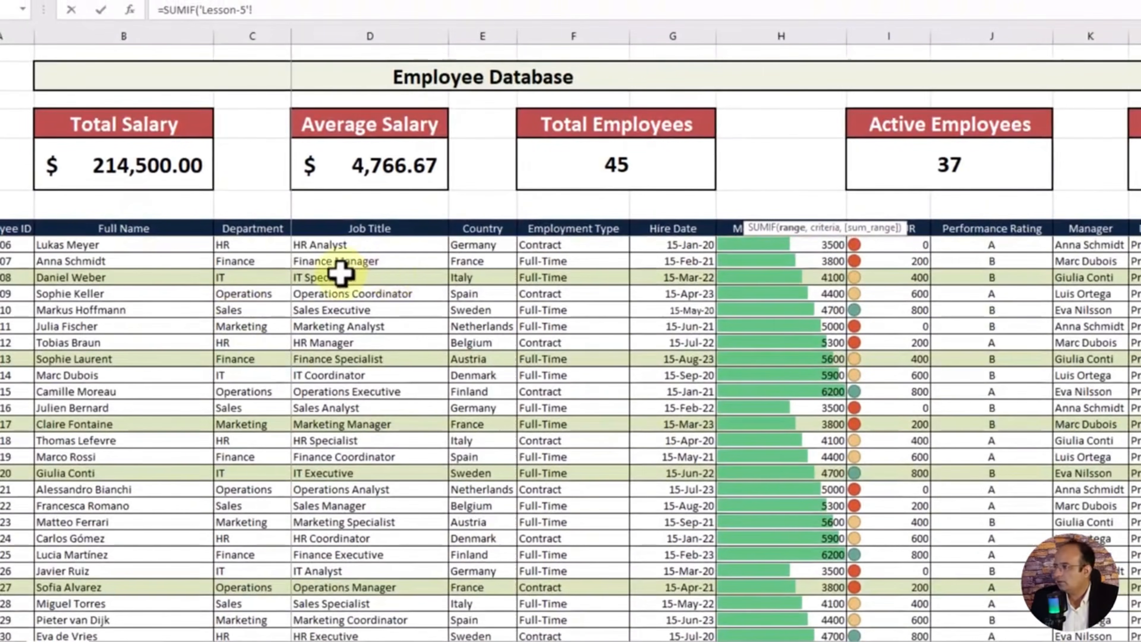
scroll(288, 258, down, 1)
scroll(229, 251, up, 1)
click(237, 244)
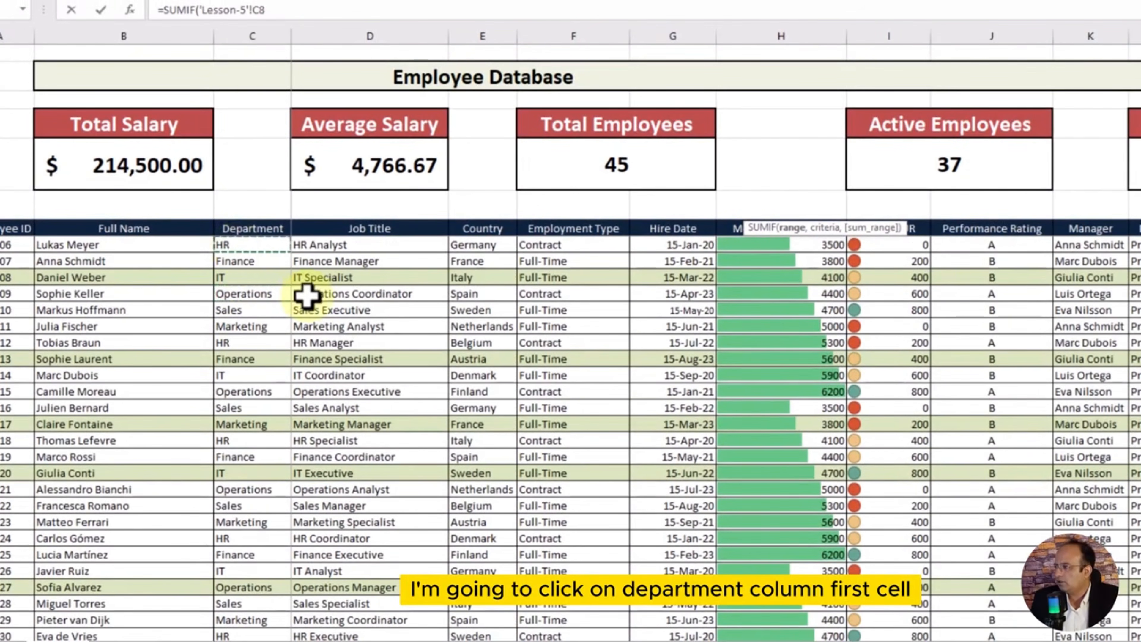
scroll(307, 295, down, 1)
key(shift+ctrl+Down)
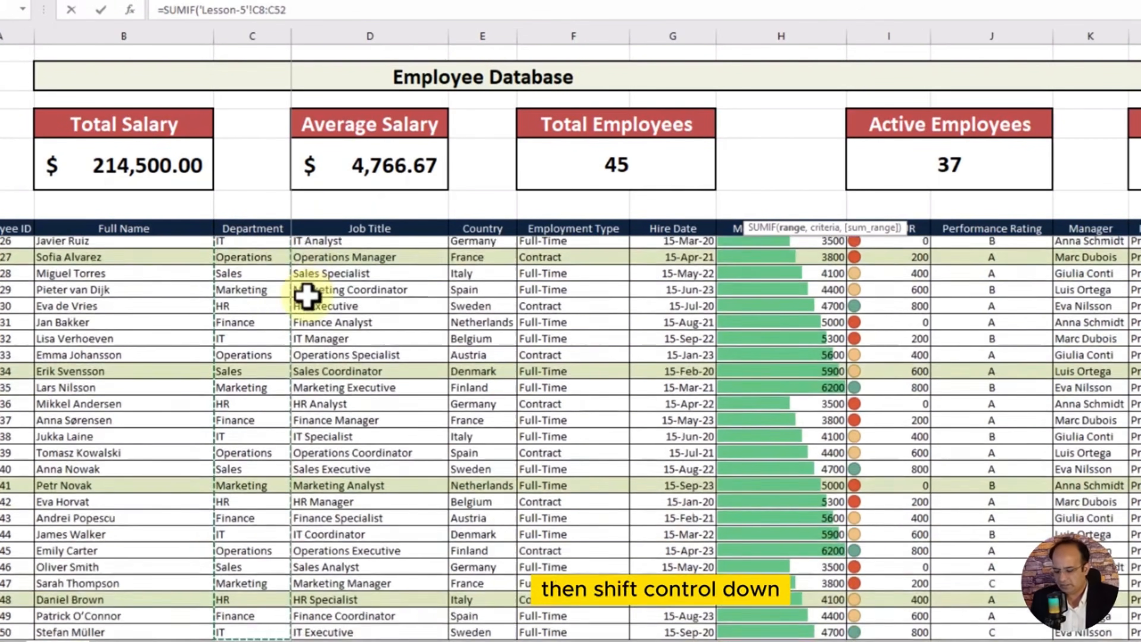
Step: Complete the SUMIF formula with the criteria "HR" and the Monthly Salary EUR cells 'Lesson-5'!H8:H52 as the sum range
text(")
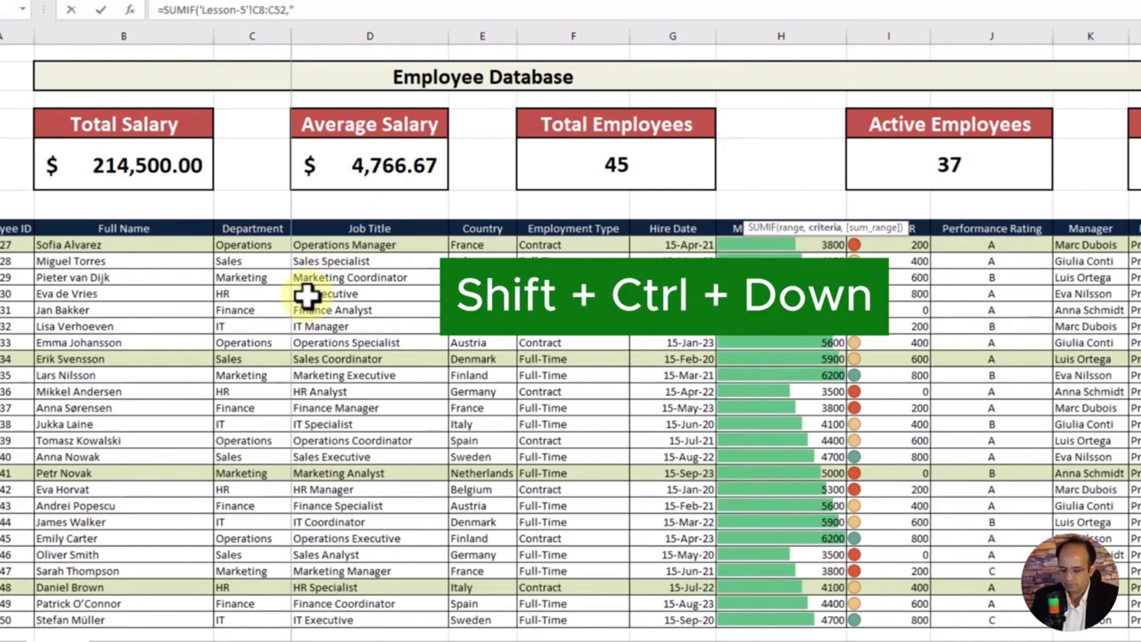
text(HR",)
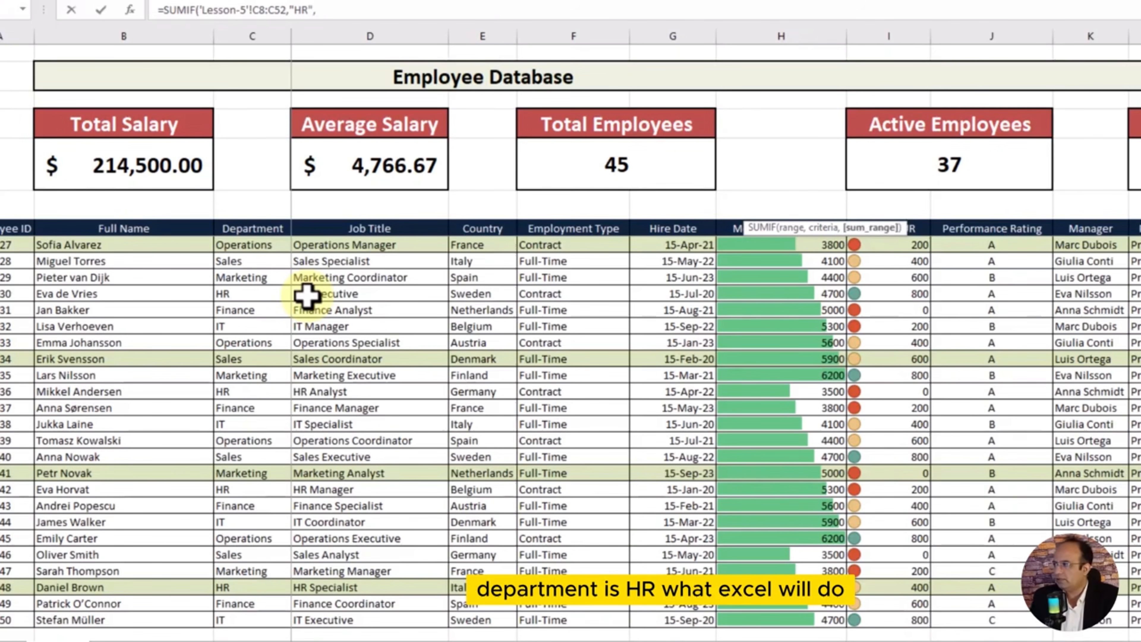
scroll(308, 296, up, 9)
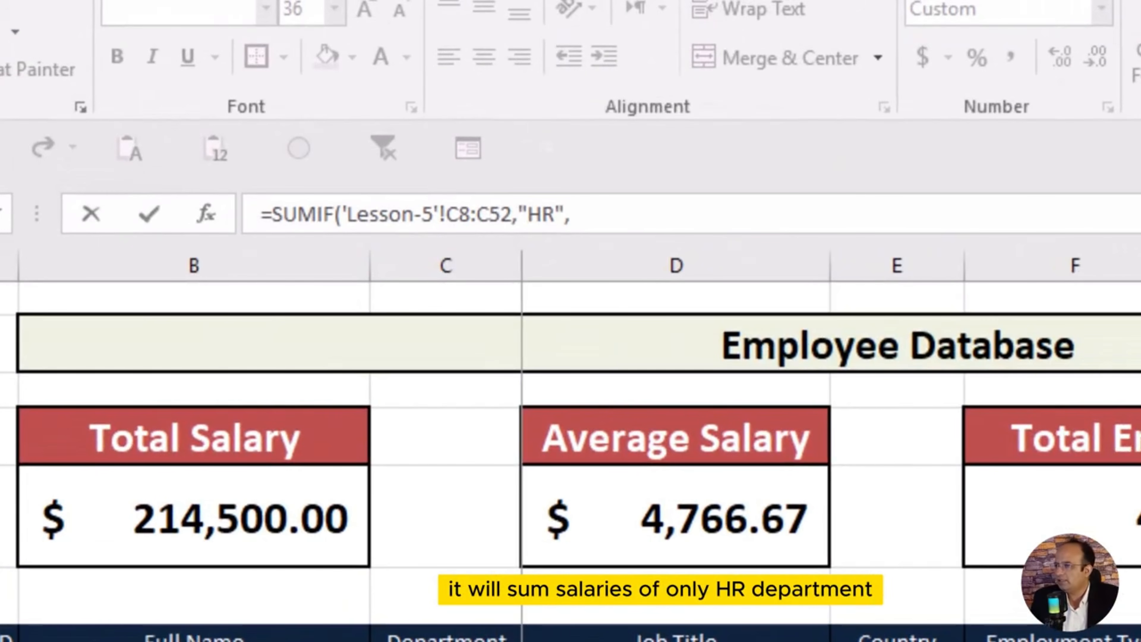
click(557, 231)
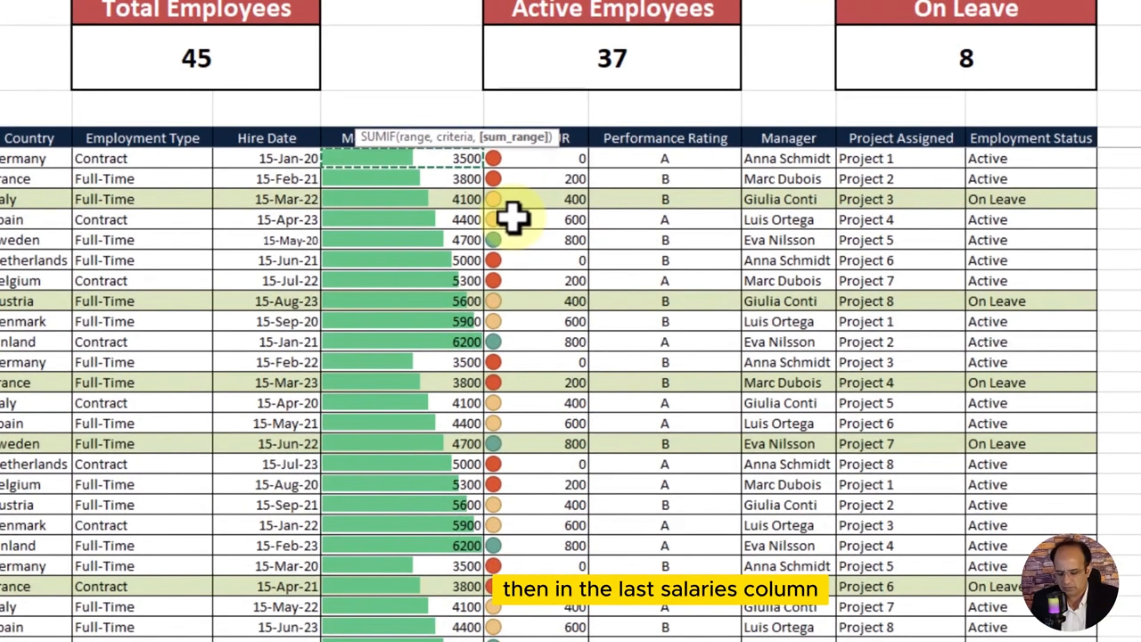
key(ctrl+shift+Down)
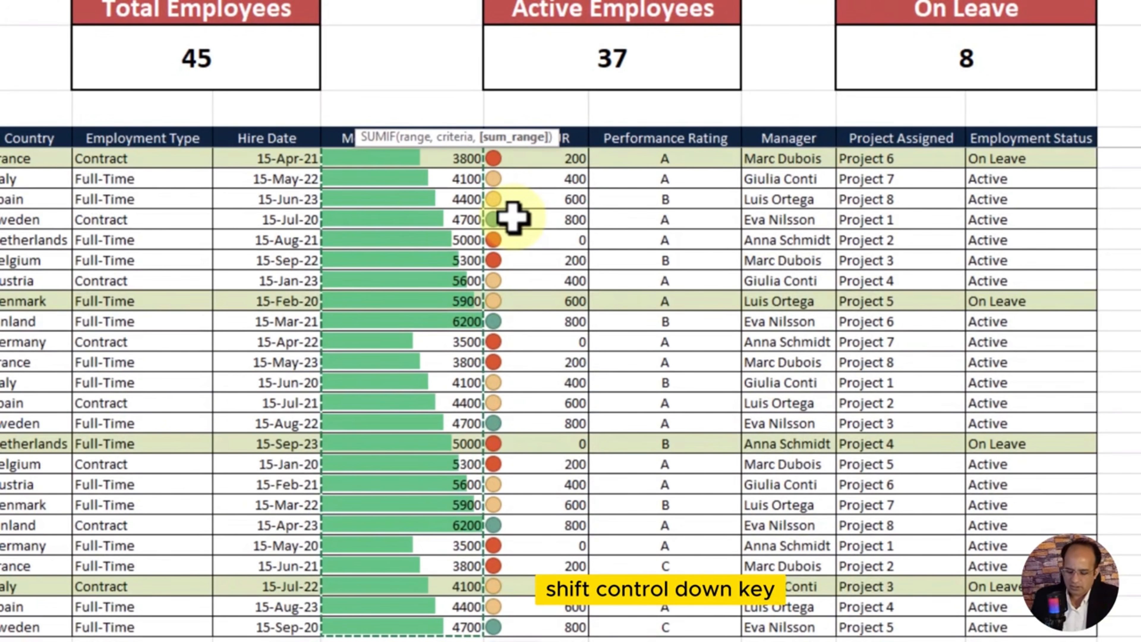
text())
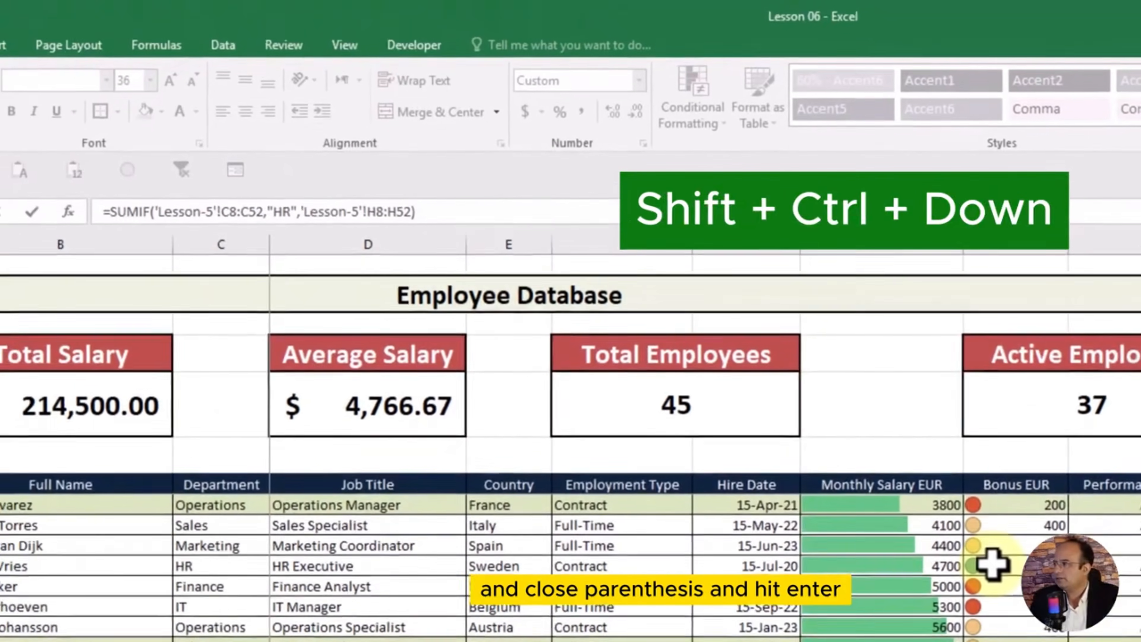
key(Return)
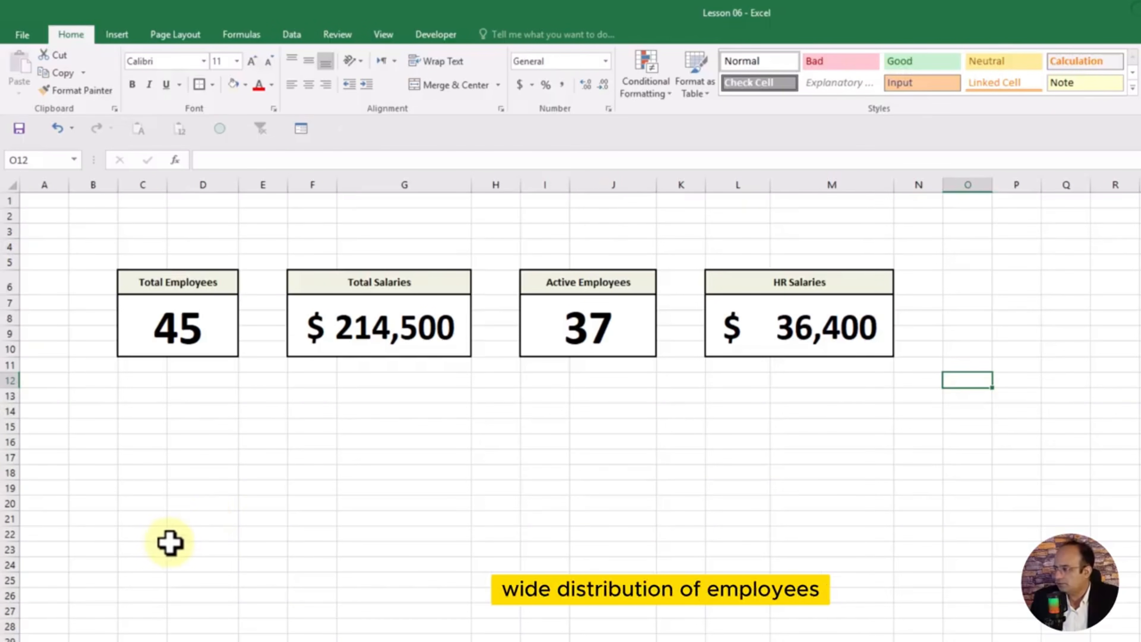
Step: Create a PivotTable on a new worksheet from the employee data range 'Lesson-5'!$A$7:$M$52
click(118, 36)
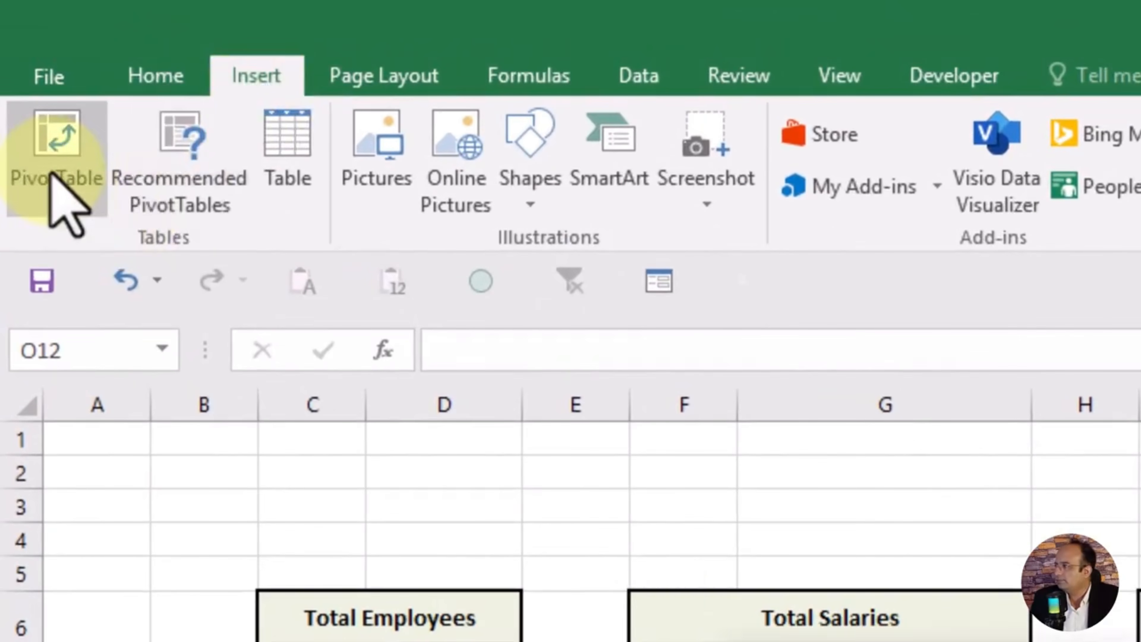
click(52, 175)
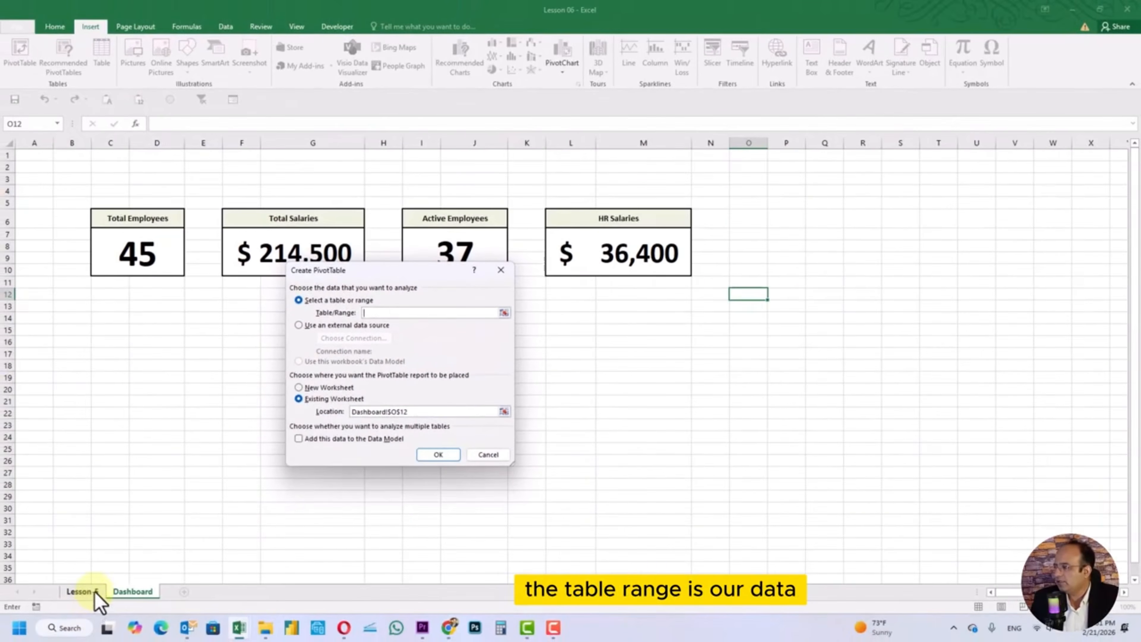
click(82, 591)
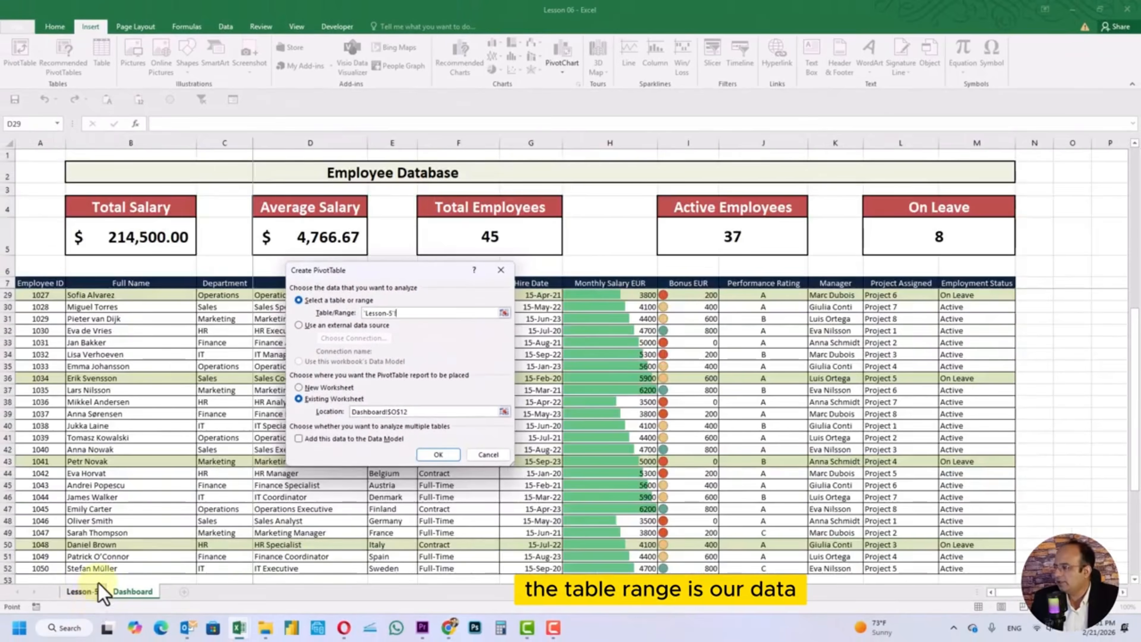
click(38, 286)
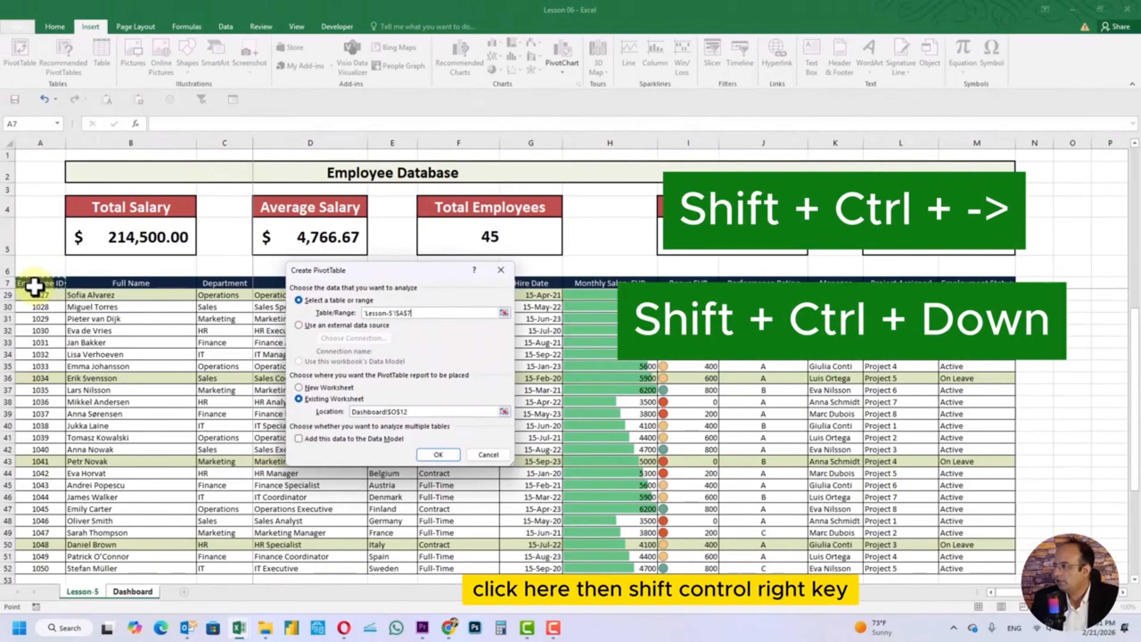
key(ctrl+shift+Right)
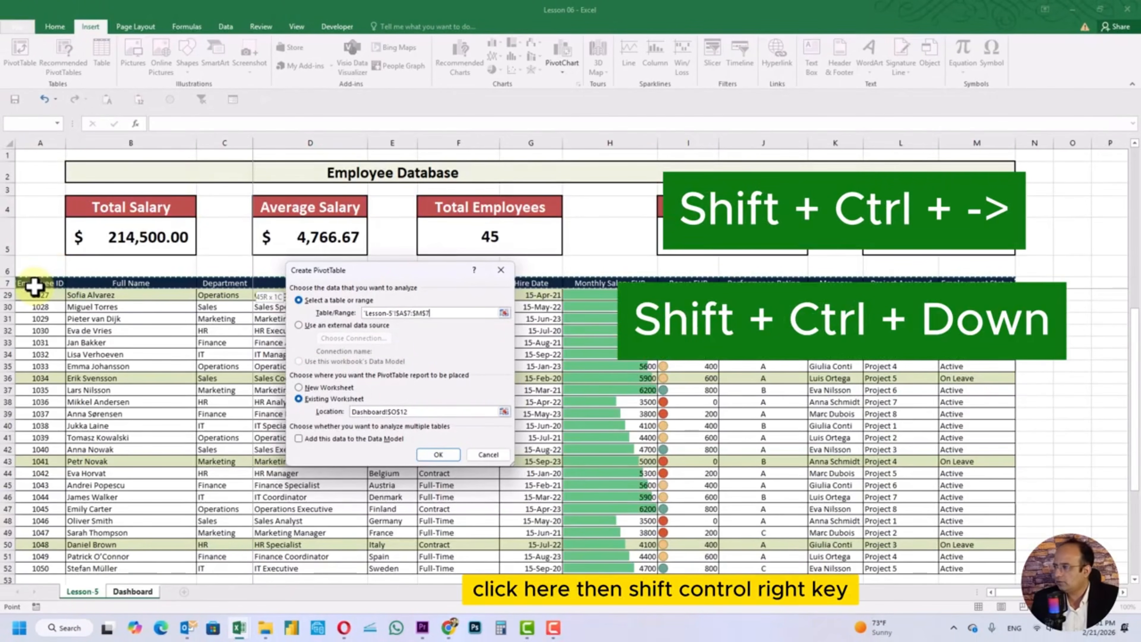
key(ctrl+shift+Down)
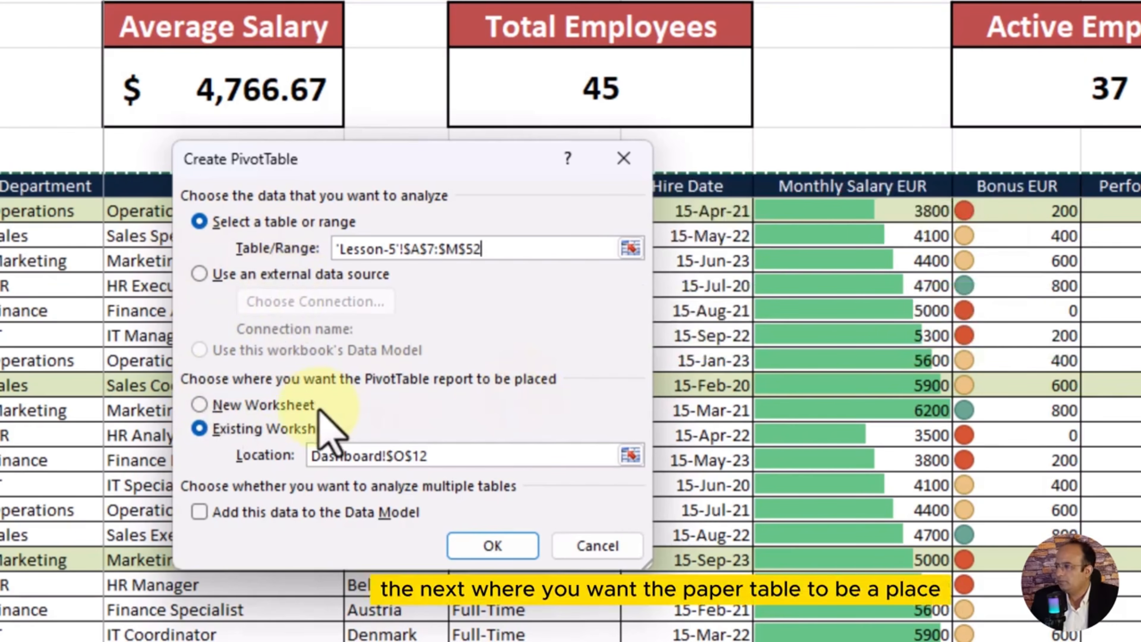
click(265, 405)
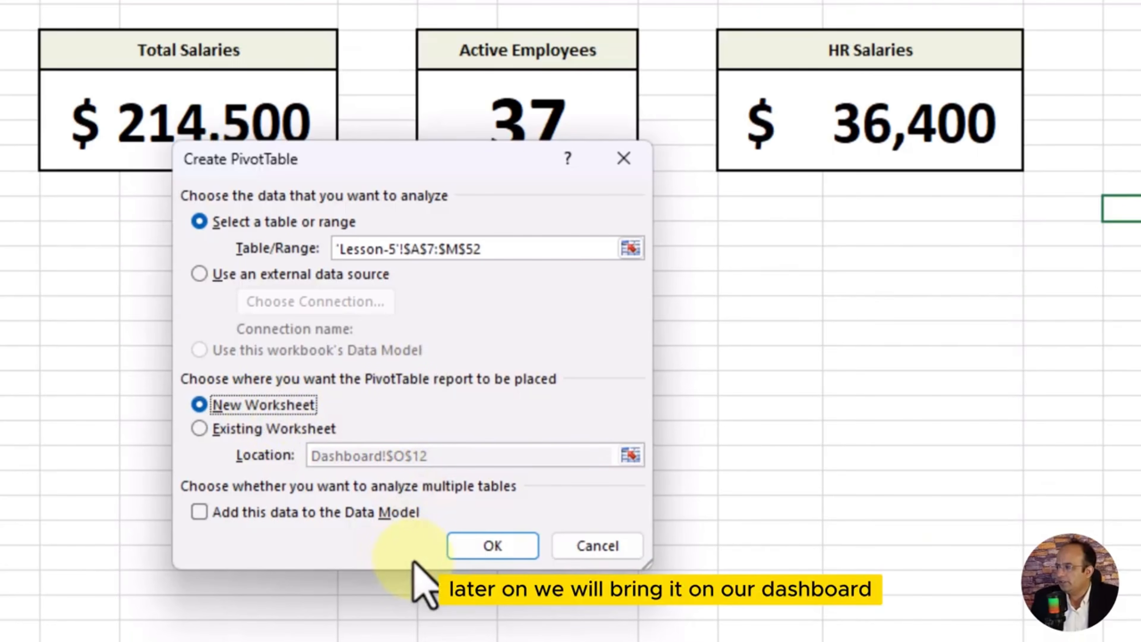
click(472, 540)
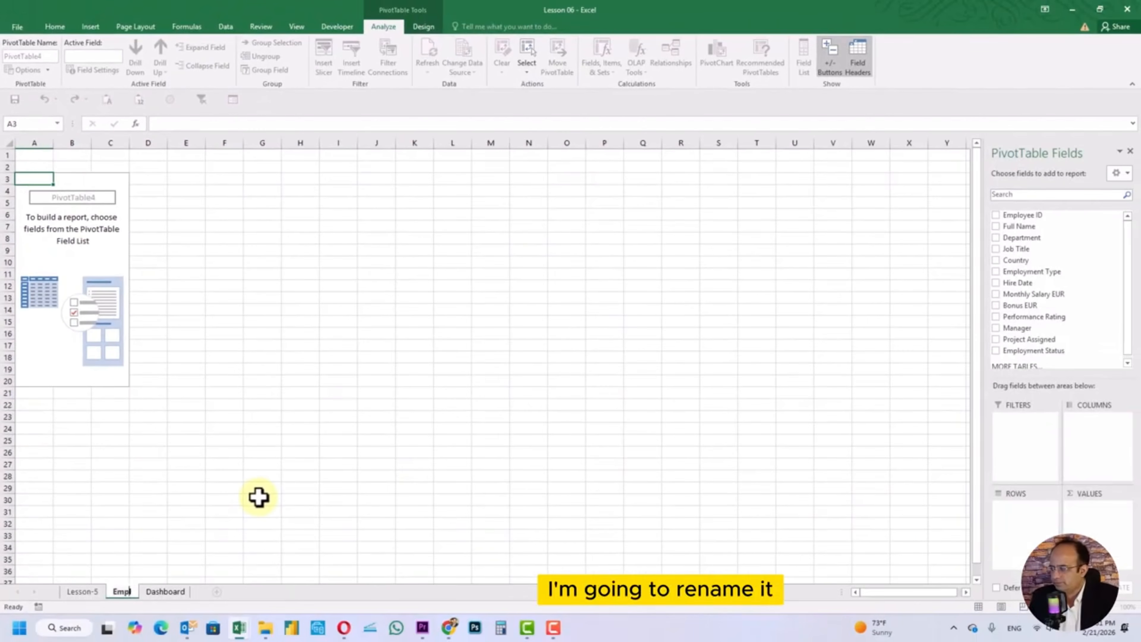
Step: Rename the new PivotTable worksheet as Employee Department
key(BackSpace)
key(BackSpace)
key(BackSpace)
text(m)
text(ployee Departm)
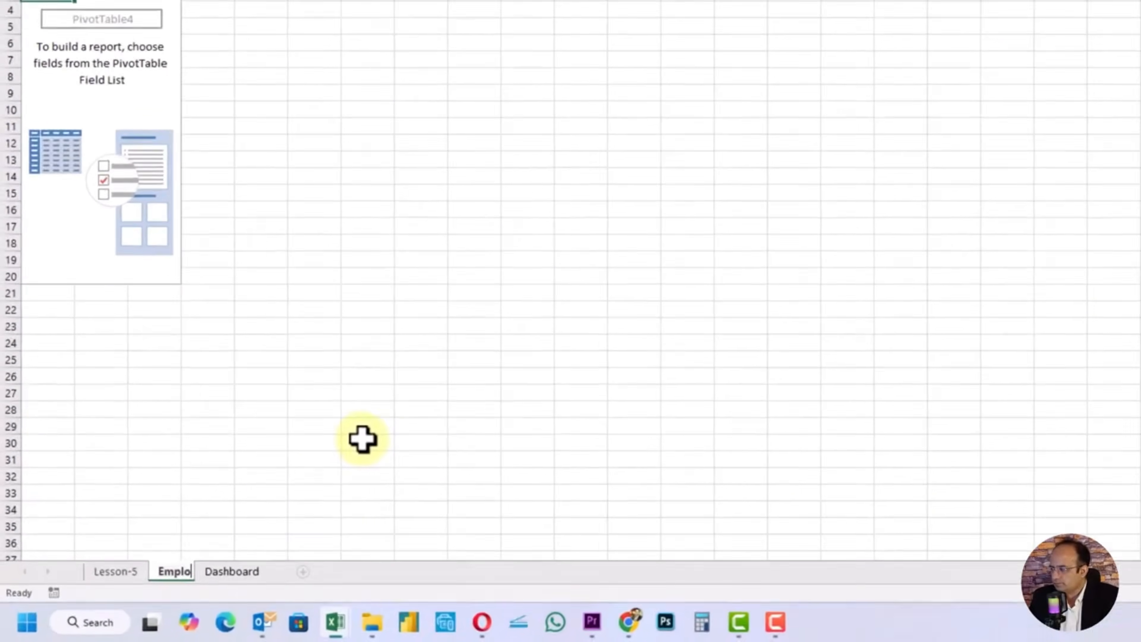
text(ent)
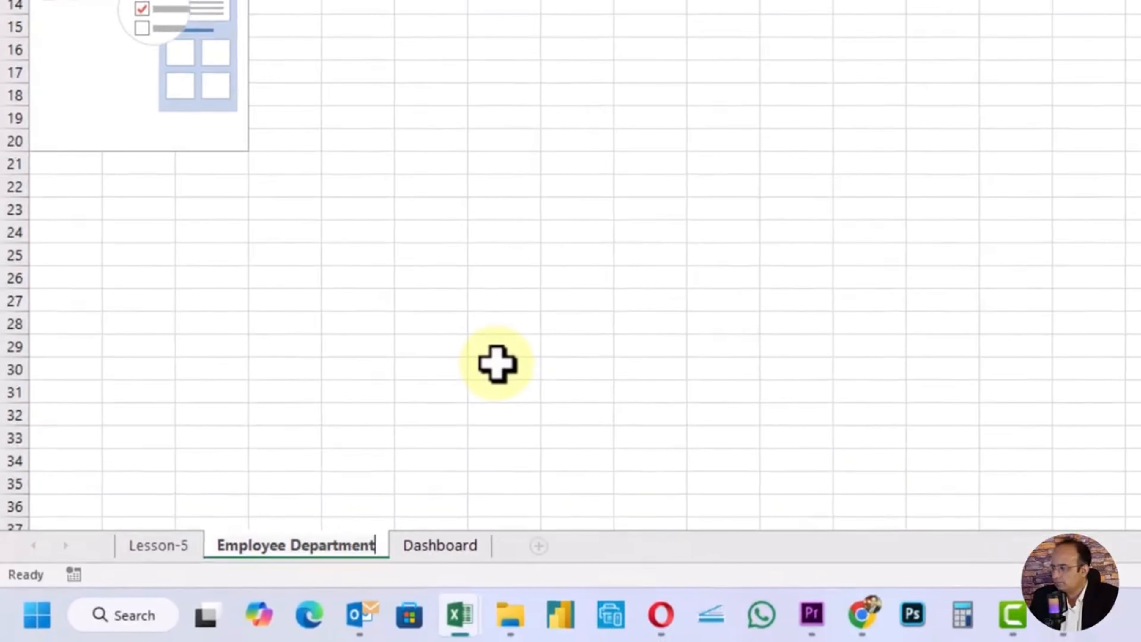
click(497, 364)
Step: Build the PivotTable with Department as rows and the count of Full Name as values
click(94, 112)
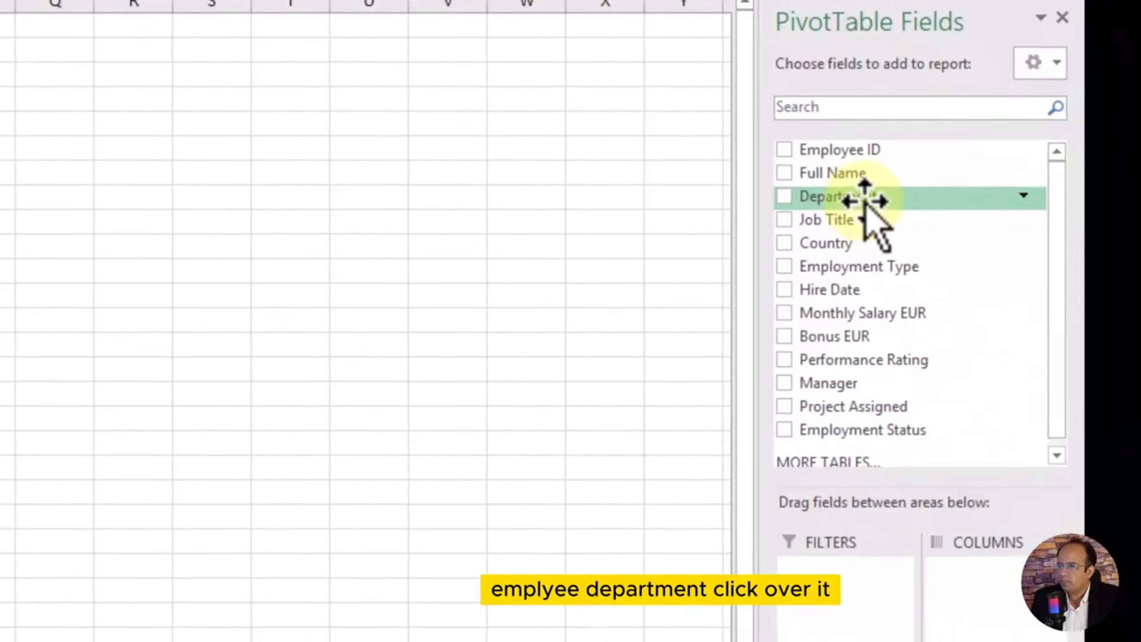
drag(1029, 237, 1008, 538)
drag(882, 552, 878, 556)
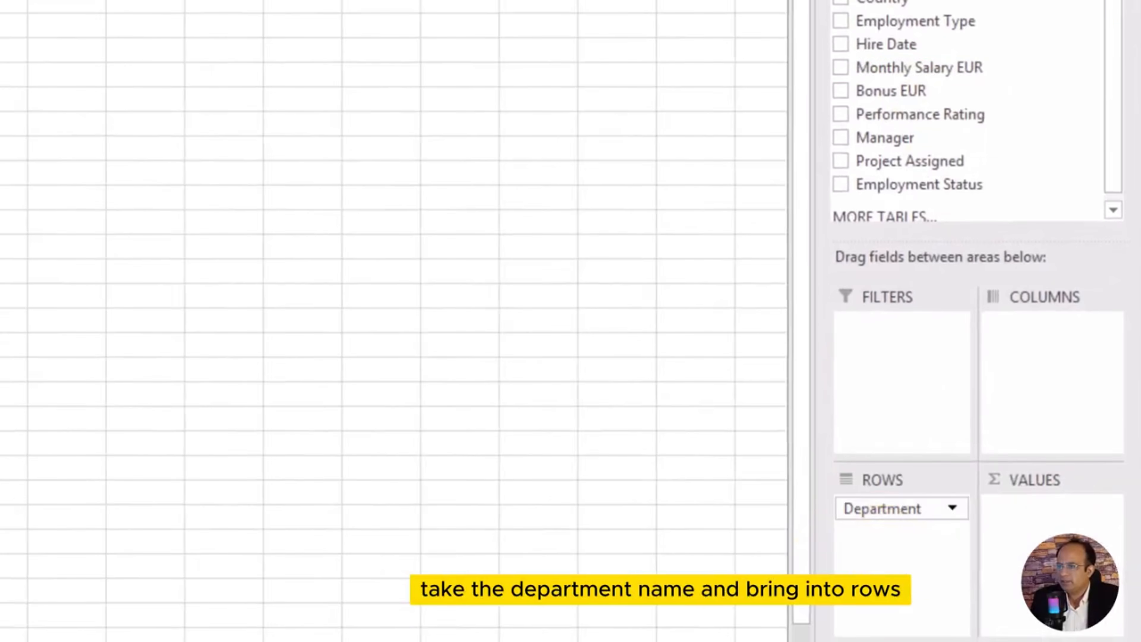
drag(934, 0, 944, 84)
drag(945, 254, 1044, 641)
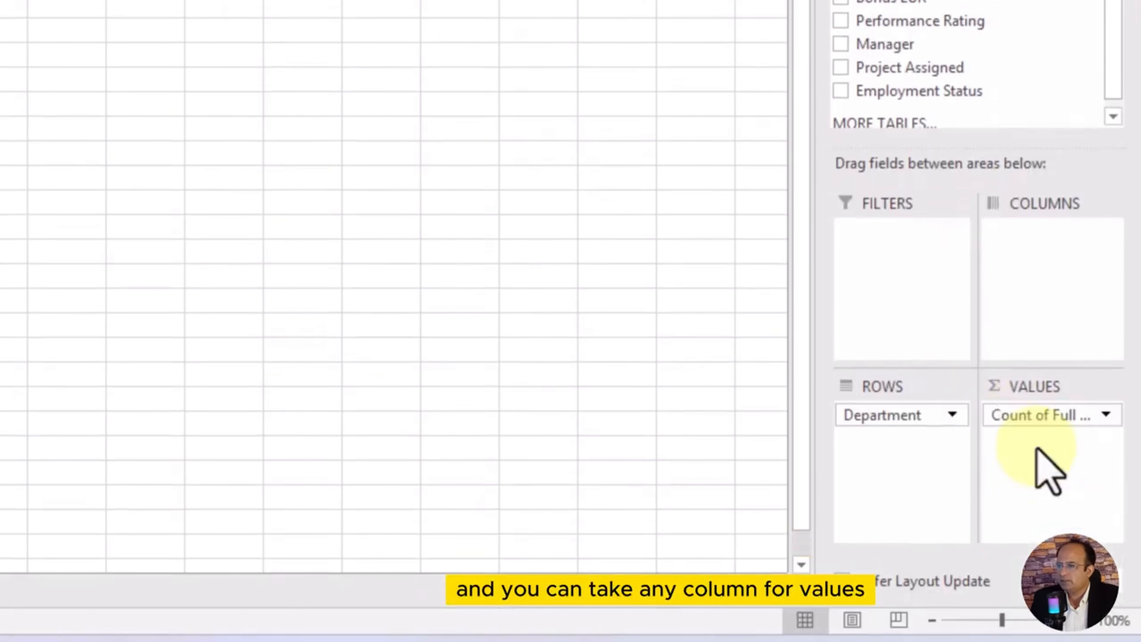
click(362, 233)
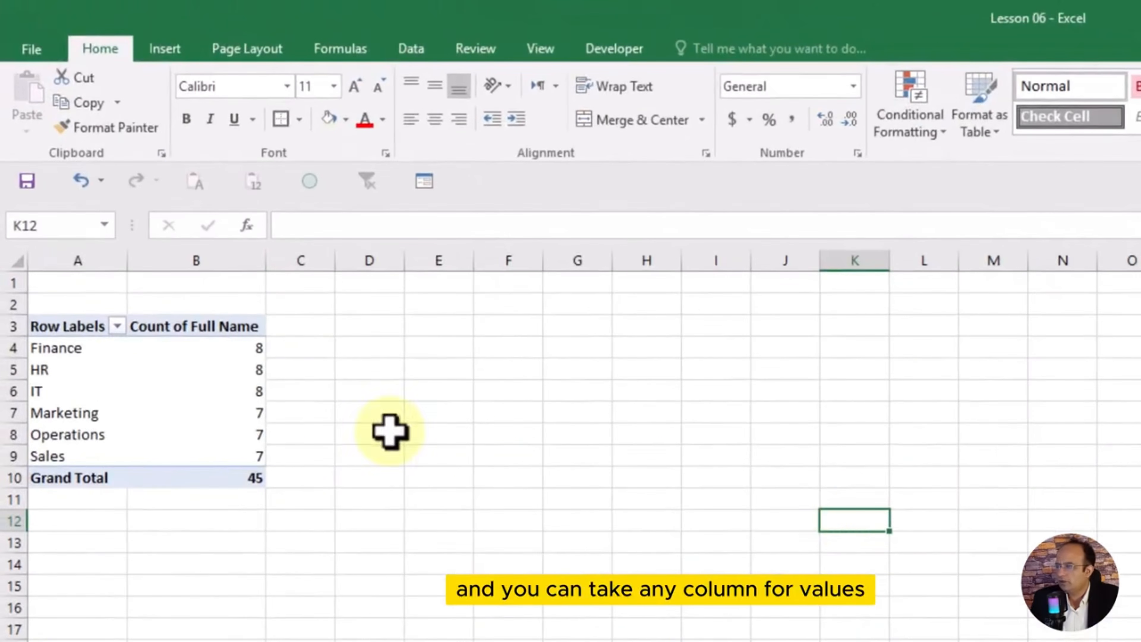
click(175, 376)
click(717, 520)
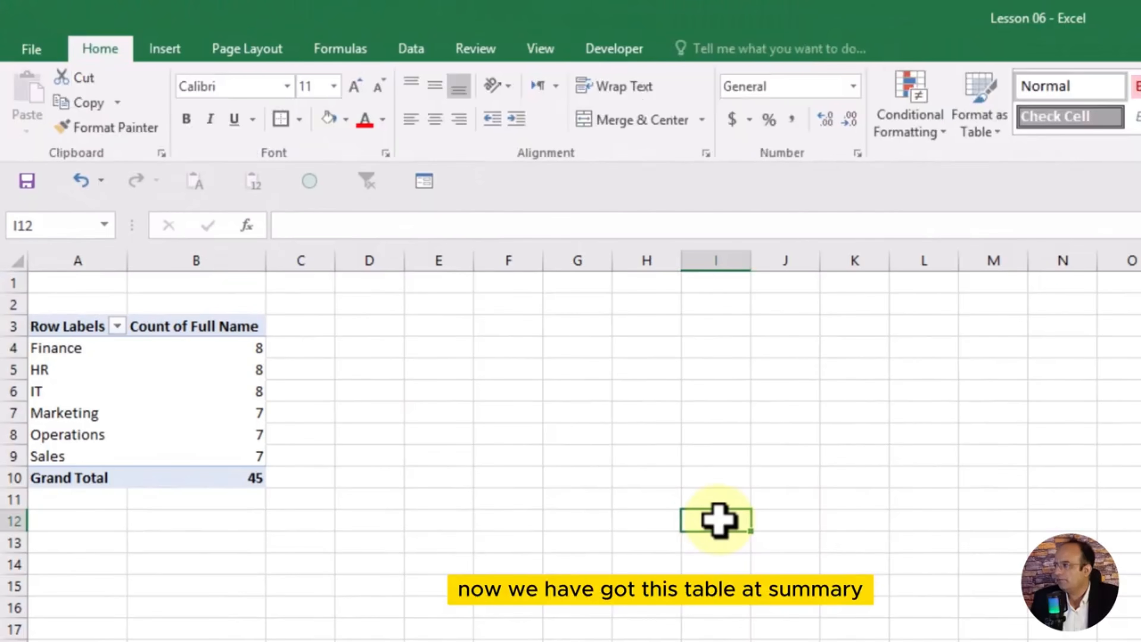
Step: Insert a Clustered Column PivotChart based on the department PivotTable
click(196, 369)
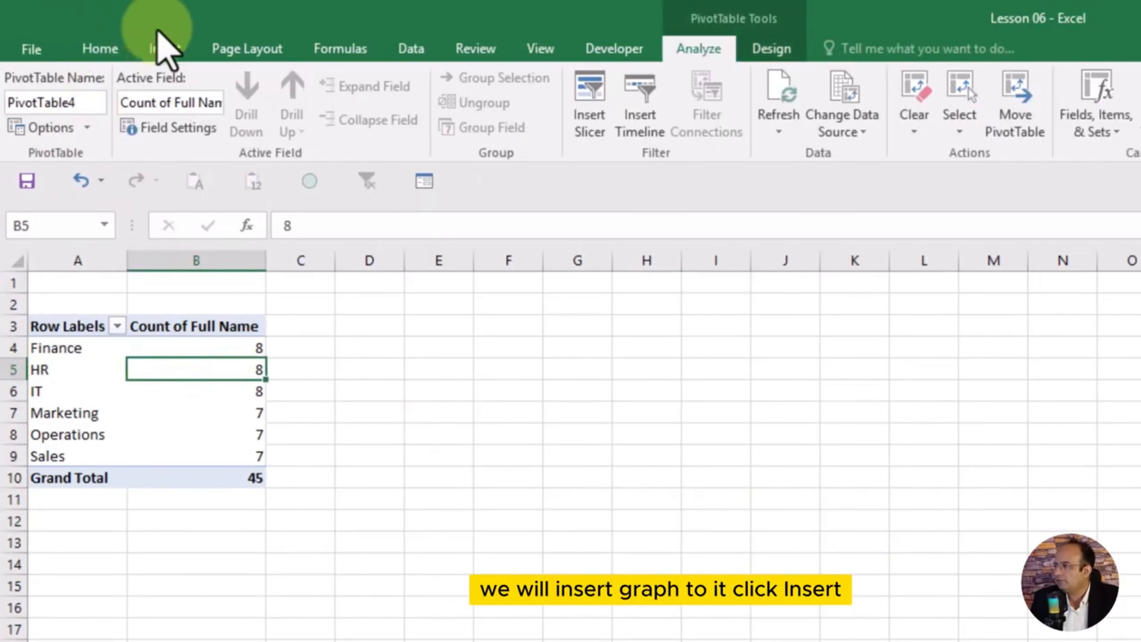
click(164, 47)
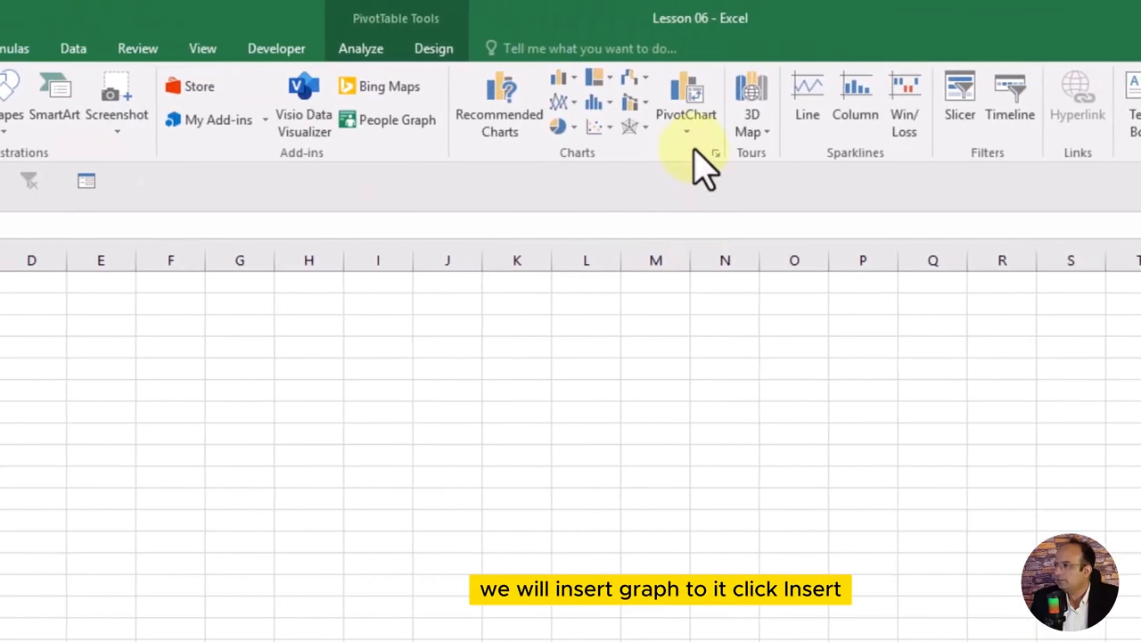
click(804, 130)
click(863, 163)
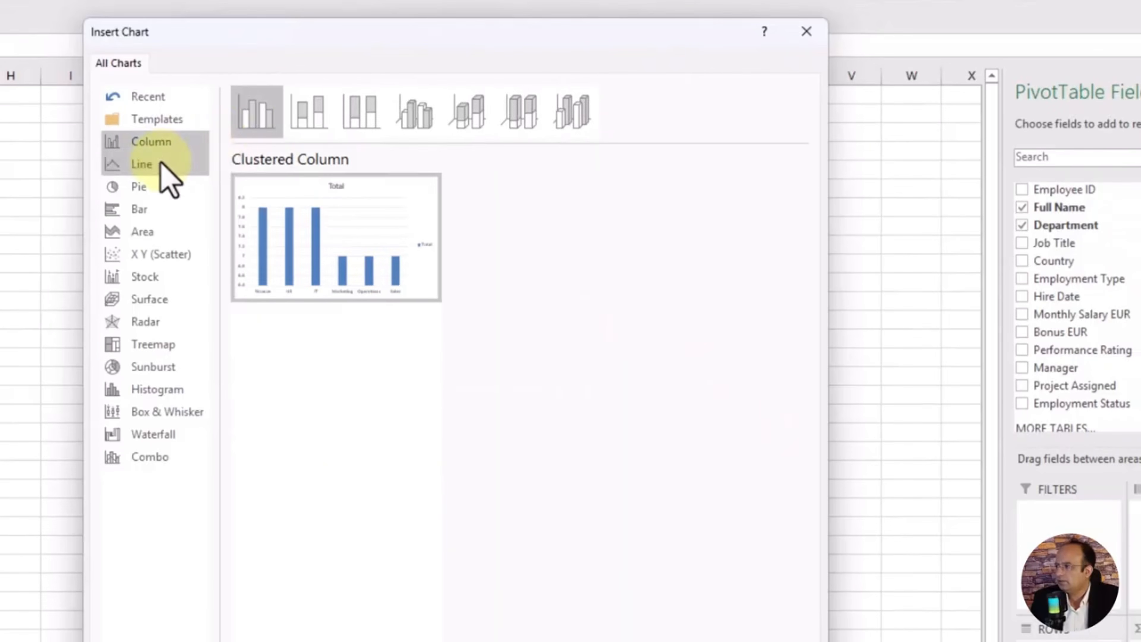
click(144, 165)
click(139, 187)
click(139, 210)
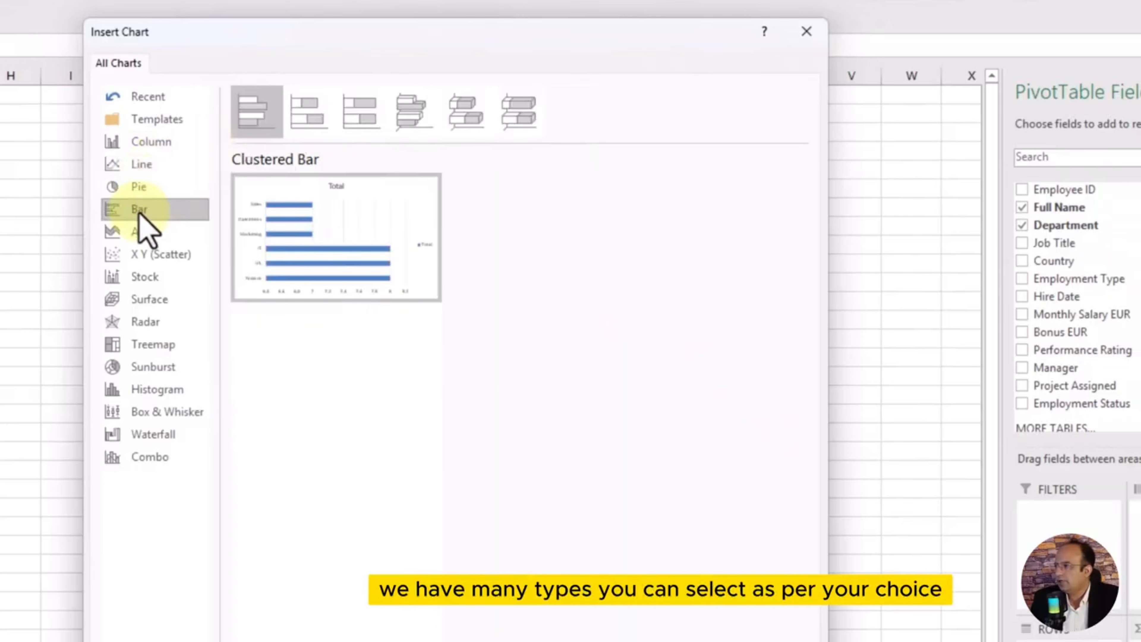
click(146, 148)
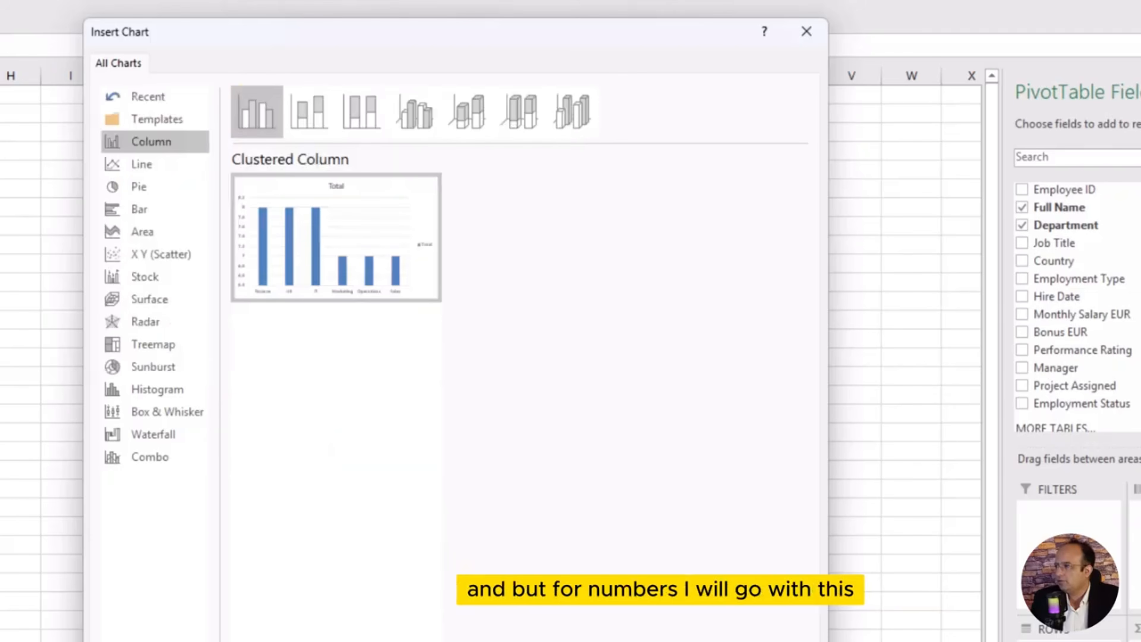
click(726, 639)
click(766, 306)
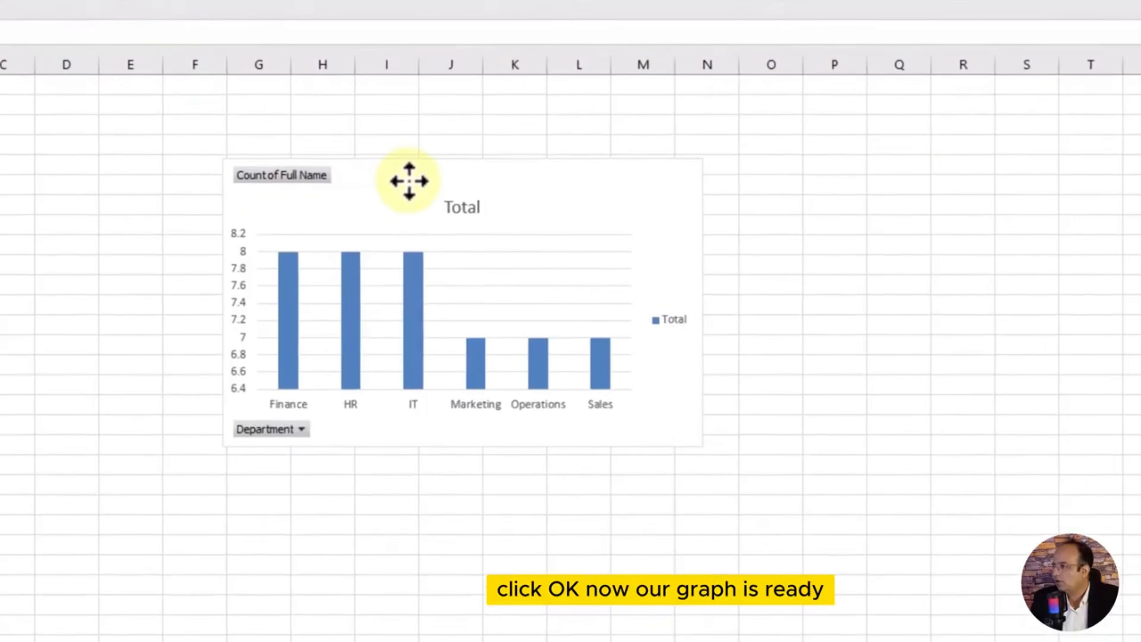
Step: Hide all field buttons on the PivotChart and delete its Total legend
click(409, 181)
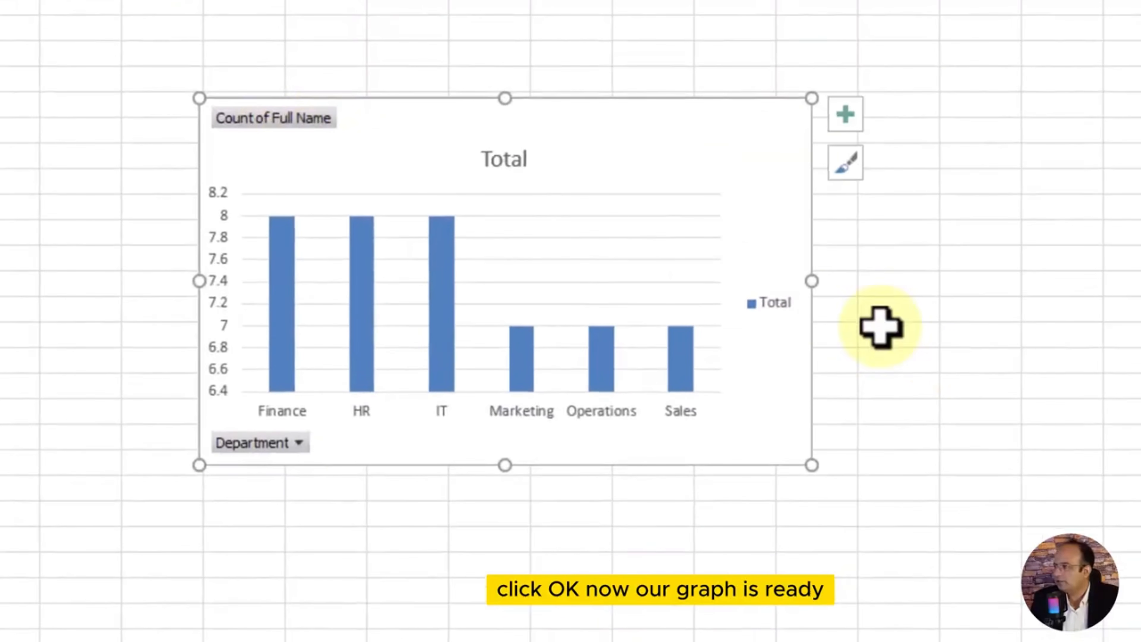
right_click(275, 118)
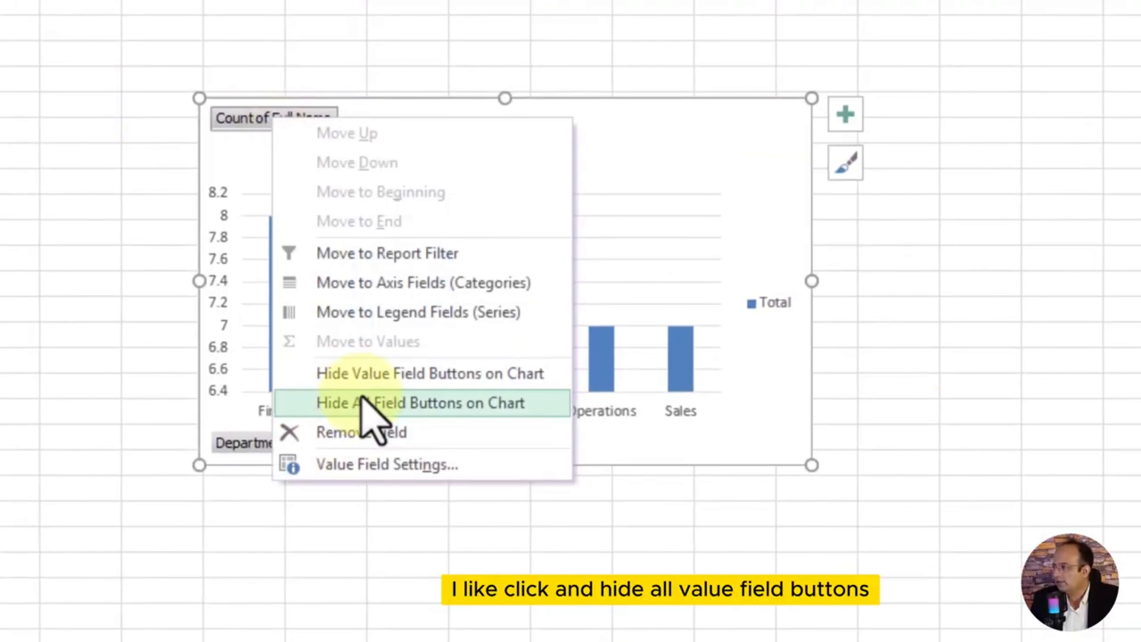
click(366, 405)
click(1125, 333)
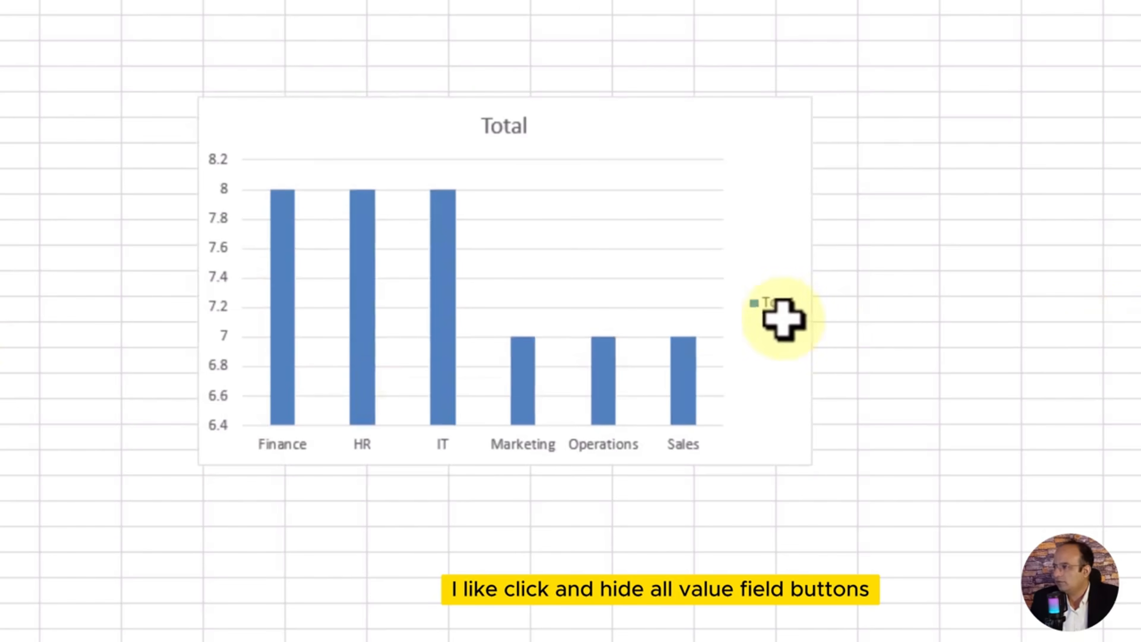
click(772, 308)
key(Delete)
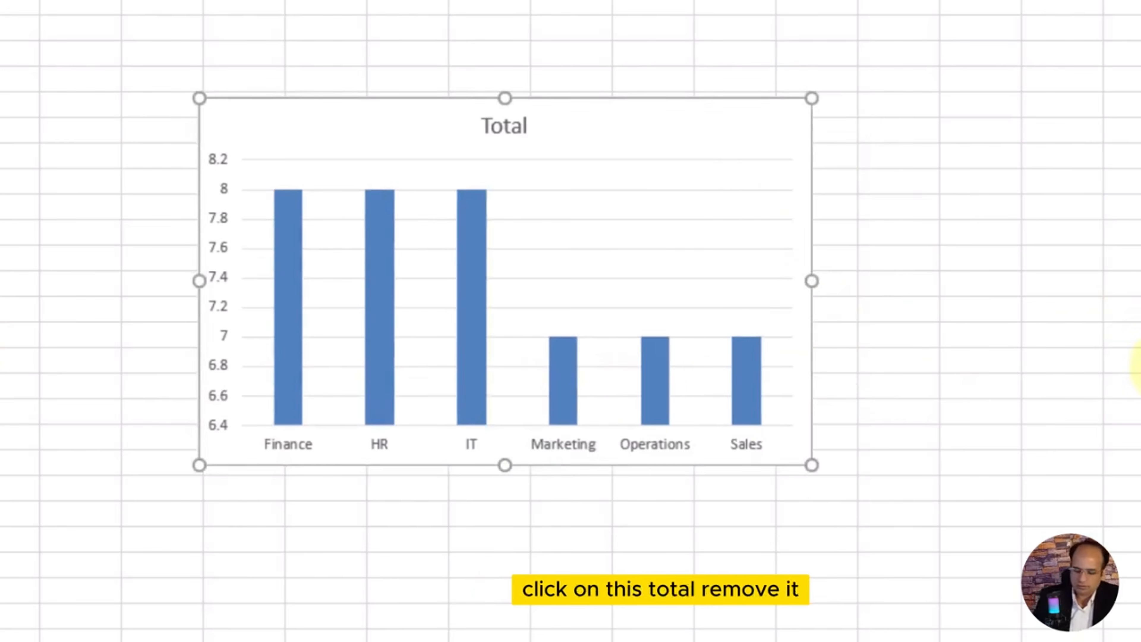
click(1127, 362)
Step: Change the PivotChart's title to Department Wise Employees
click(505, 126)
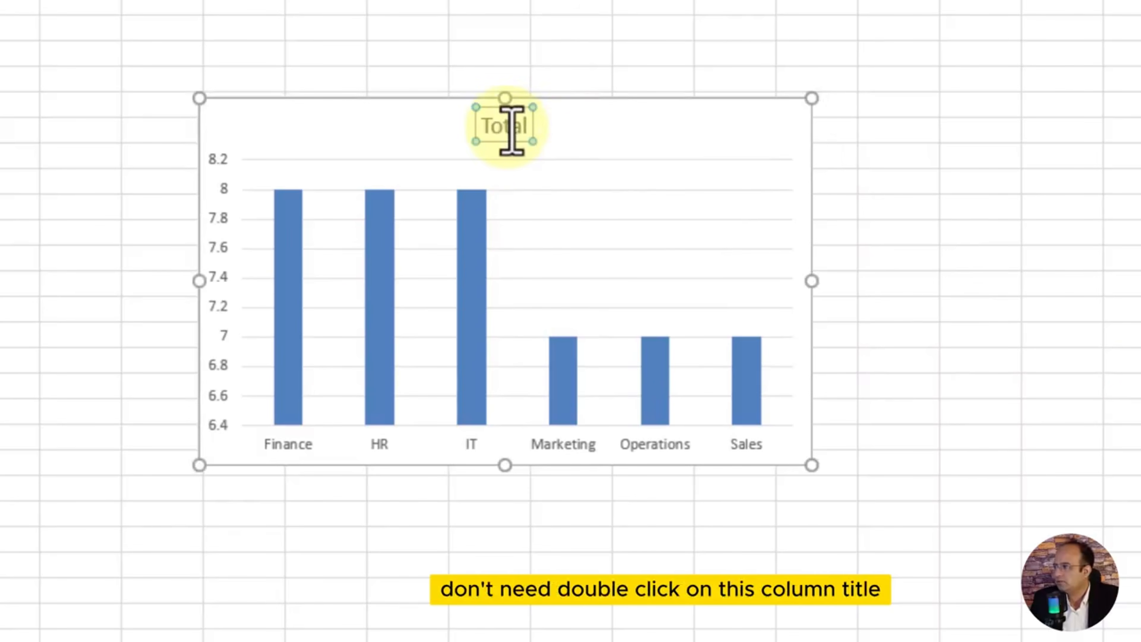
click(510, 129)
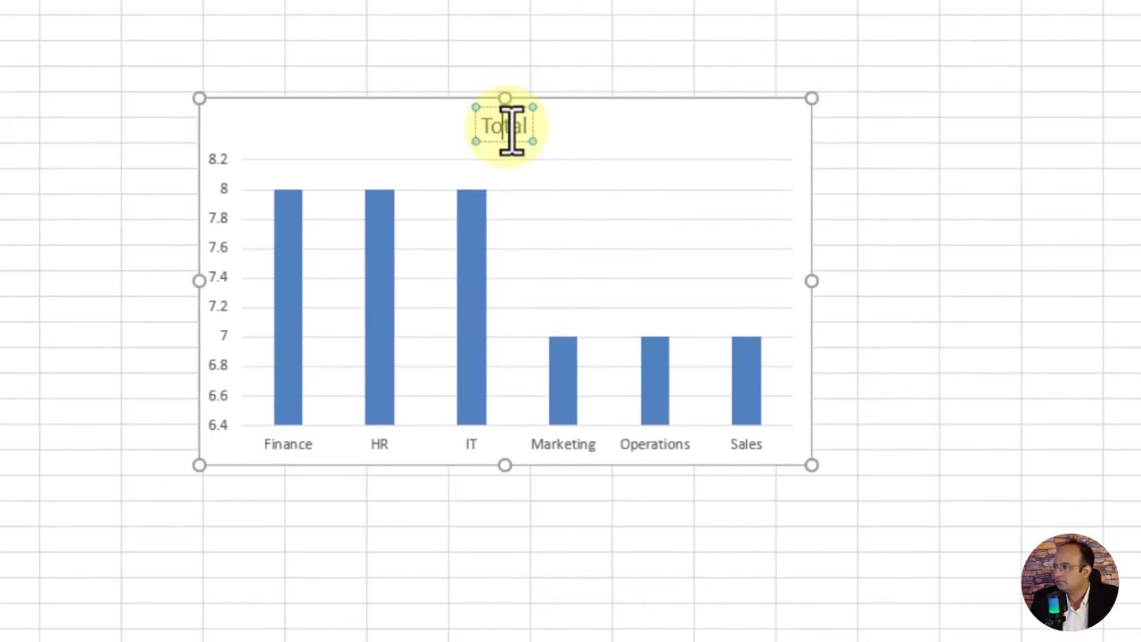
key(BackSpace)
key(BackSpace)
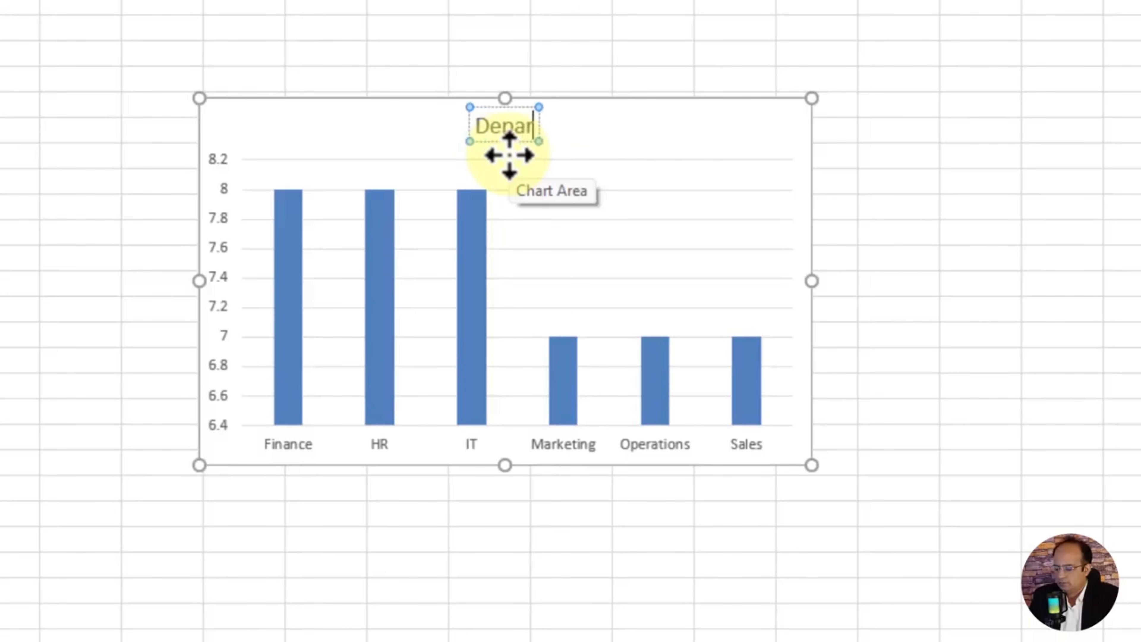
text(Department Wise)
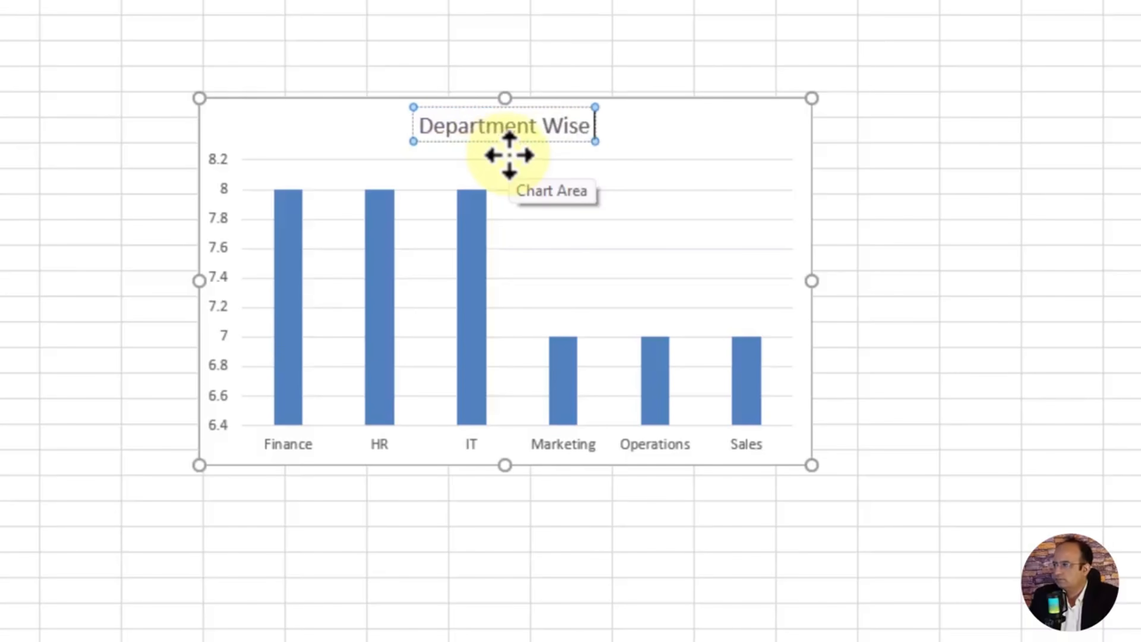
text( Employees)
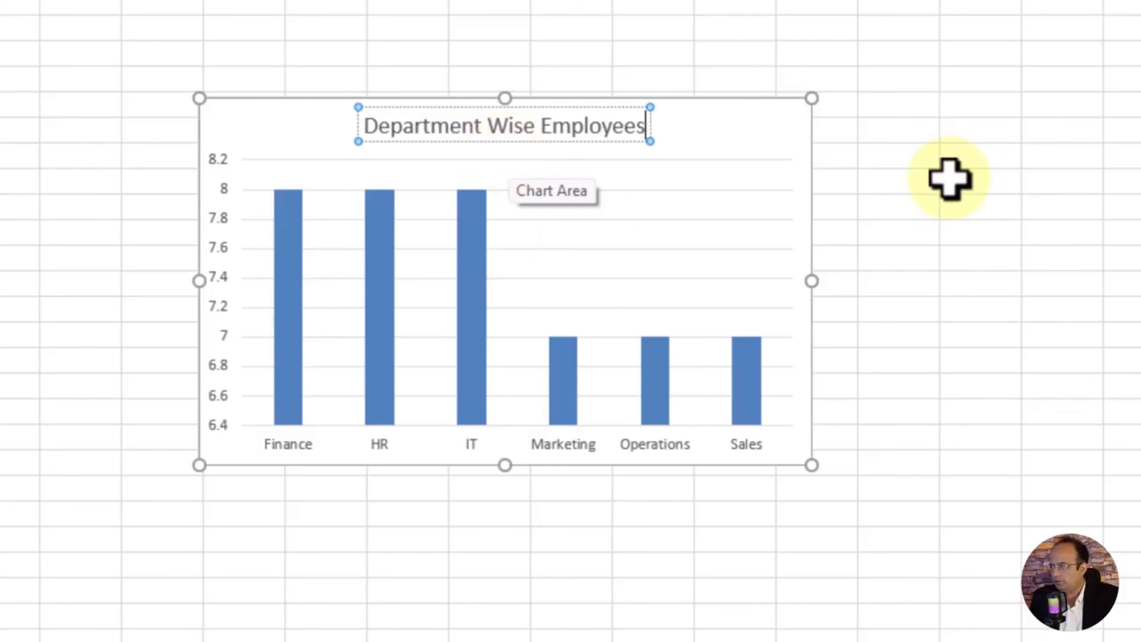
click(967, 179)
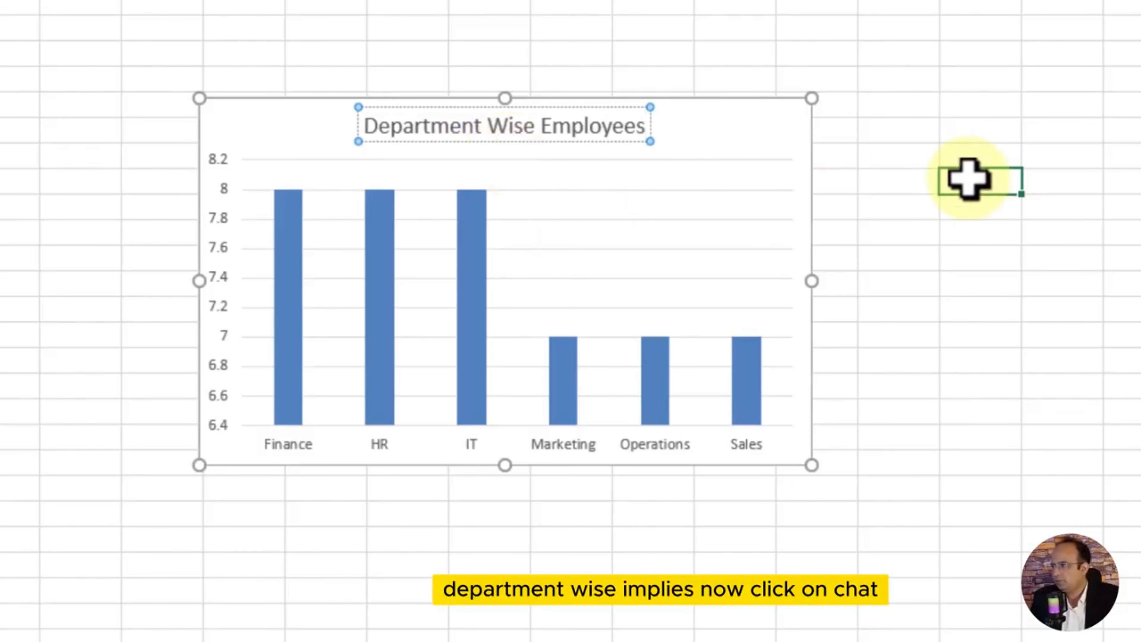
Step: Add data labels to the columns of the Department Wise Employees chart
click(769, 107)
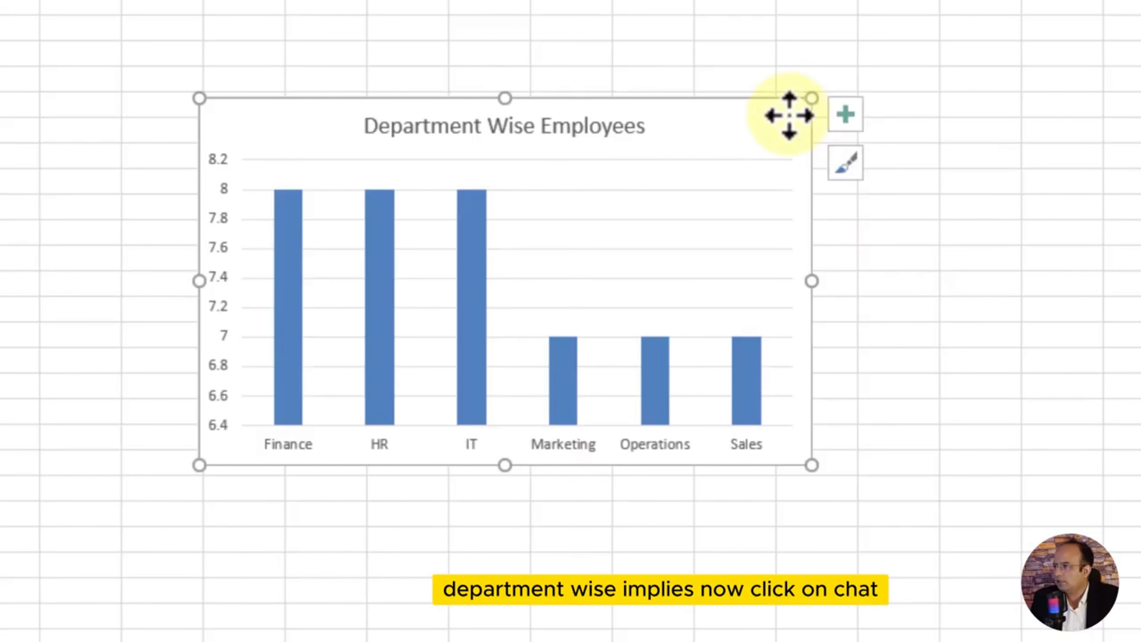
click(840, 115)
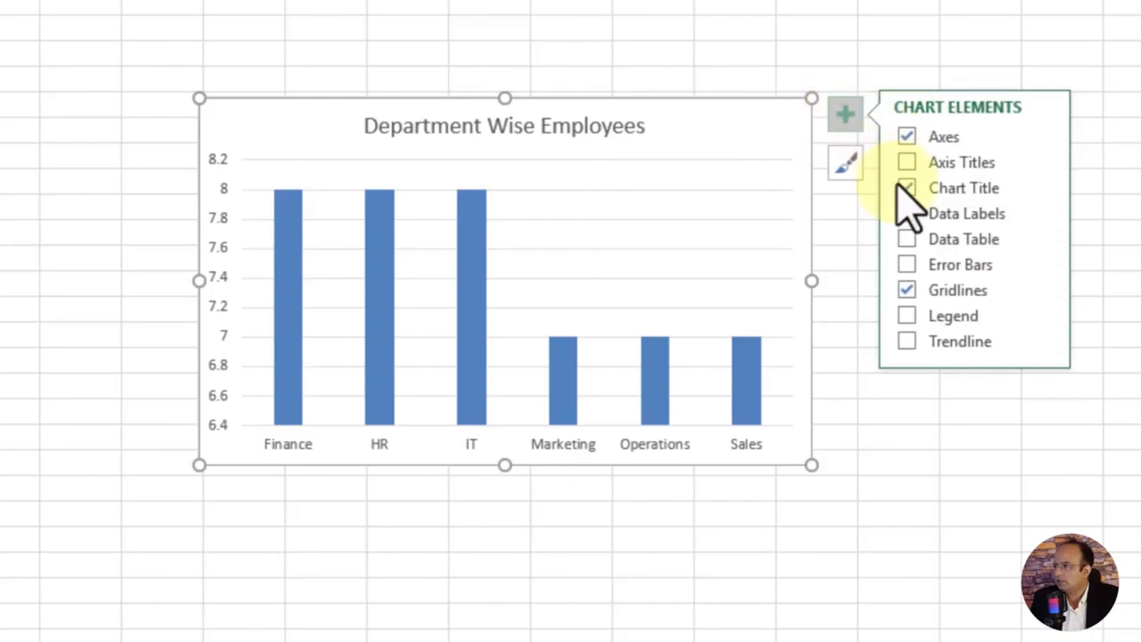
click(906, 213)
click(980, 640)
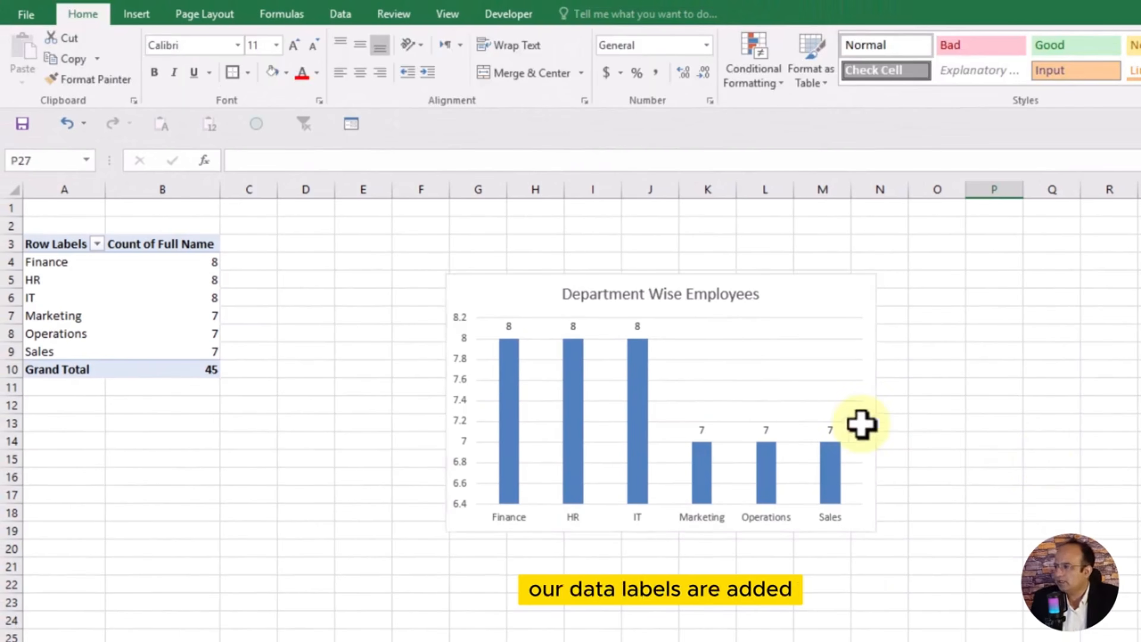
Step: Make the data labels of the Department Wise Employees chart bold and set their font size to 12
click(829, 431)
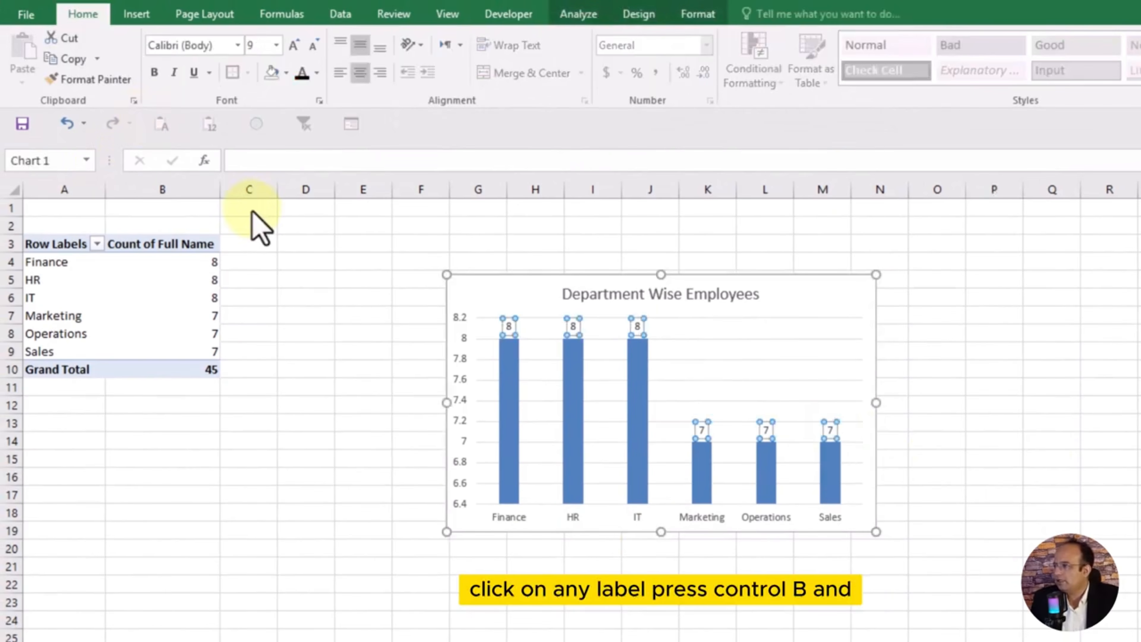
key(ctrl+b)
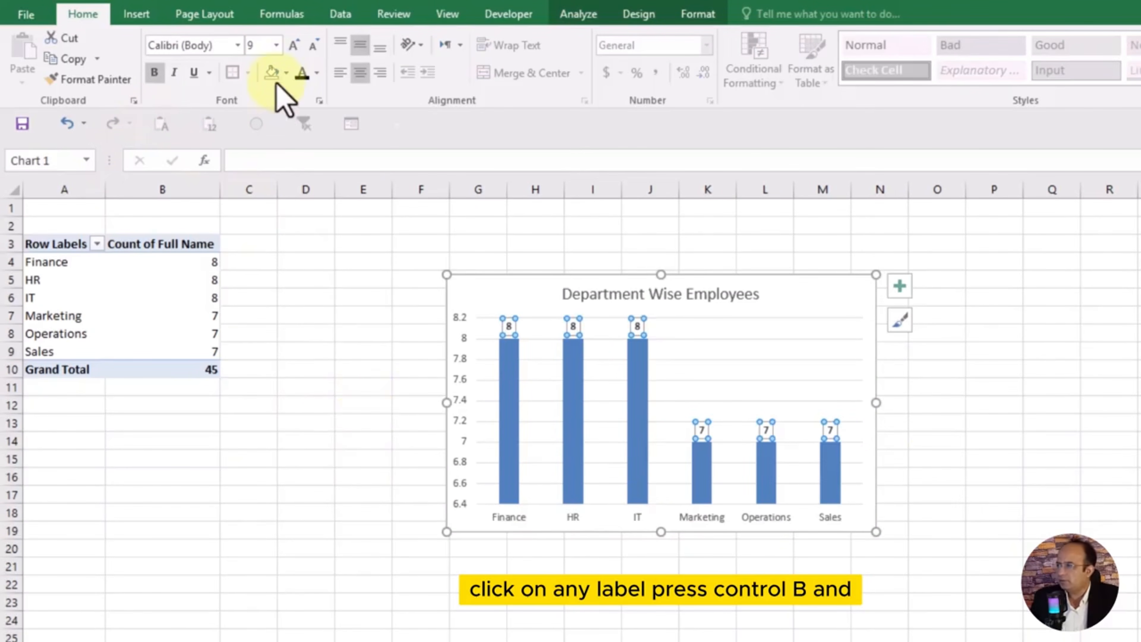
click(295, 45)
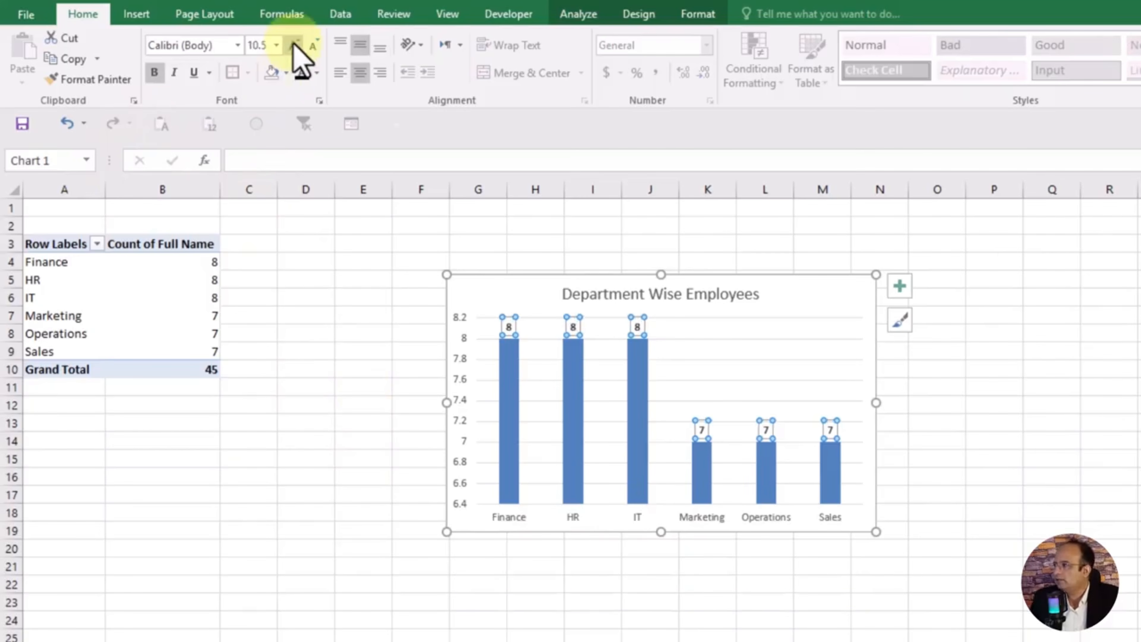
click(295, 45)
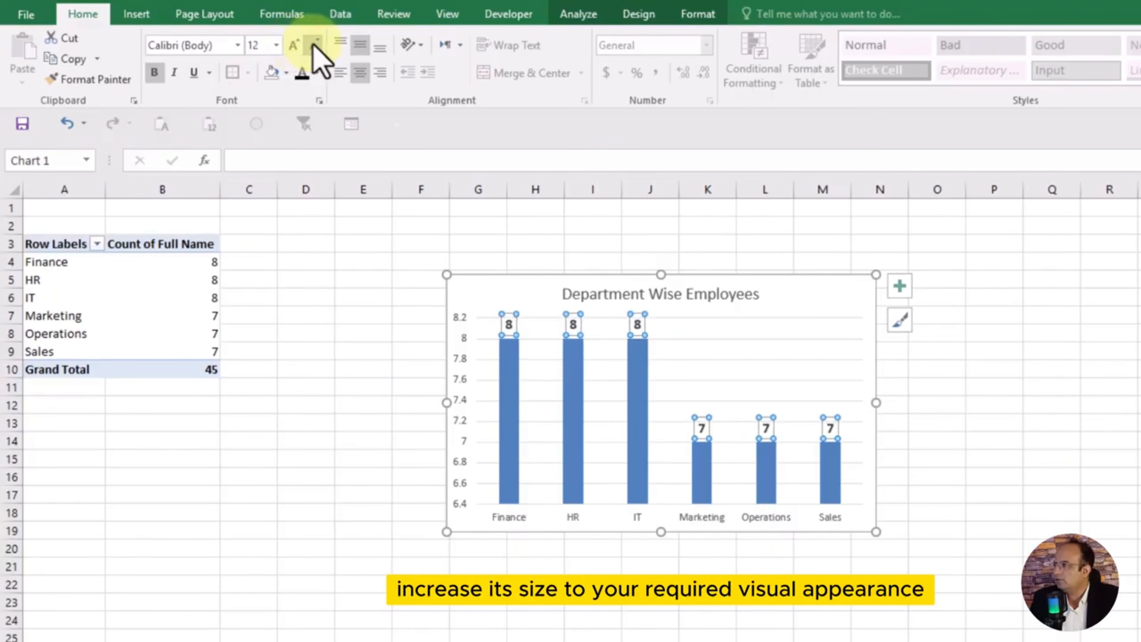
click(996, 474)
click(1065, 528)
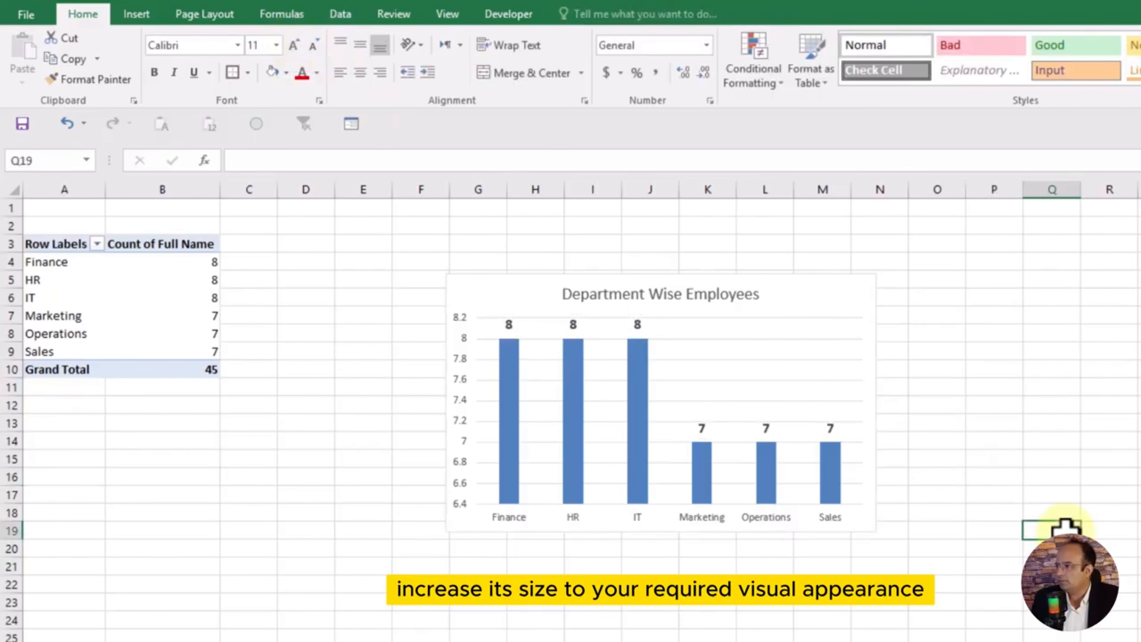
Step: Copy the Department Wise Employees chart to the Dashboard sheet and place it beneath the Total Employees and Total Salaries cards
click(843, 287)
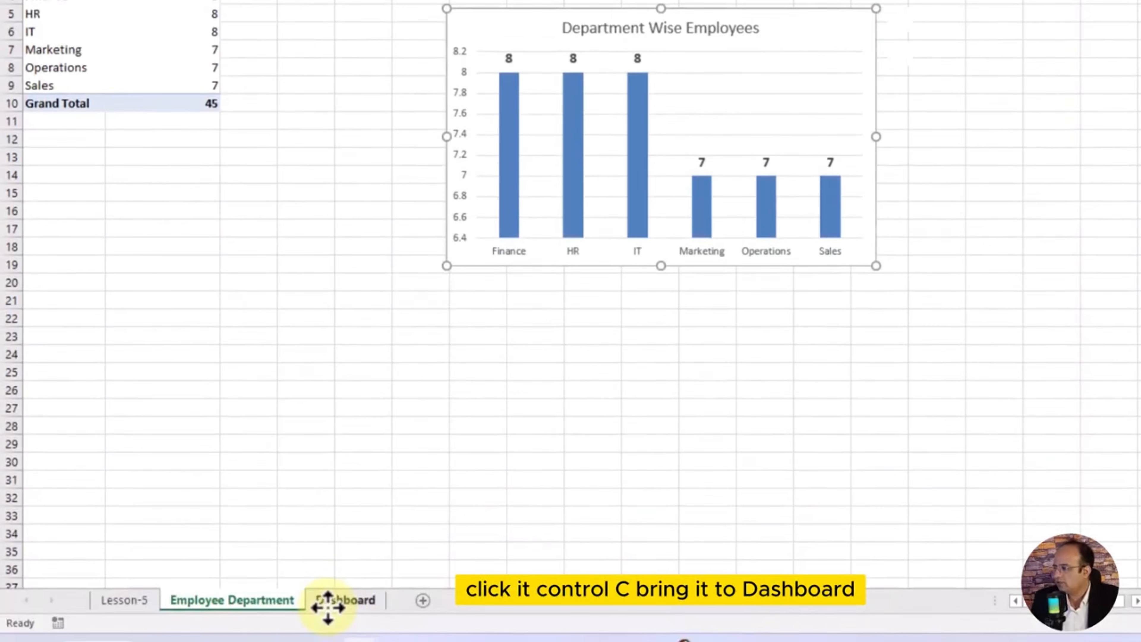
click(334, 603)
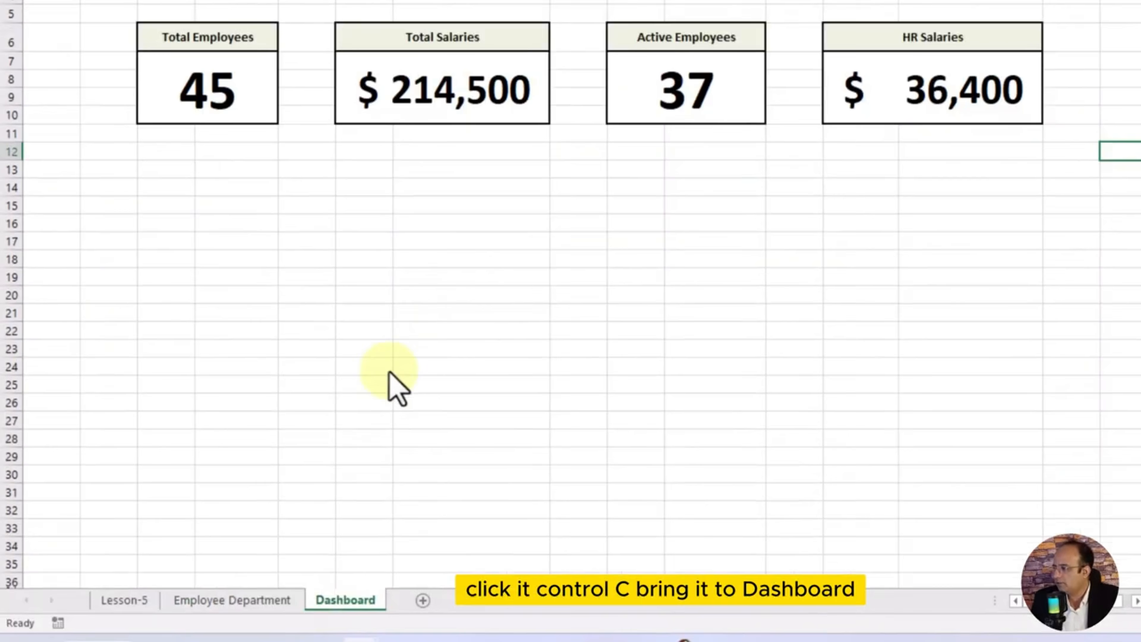
click(479, 259)
key(ctrl+v)
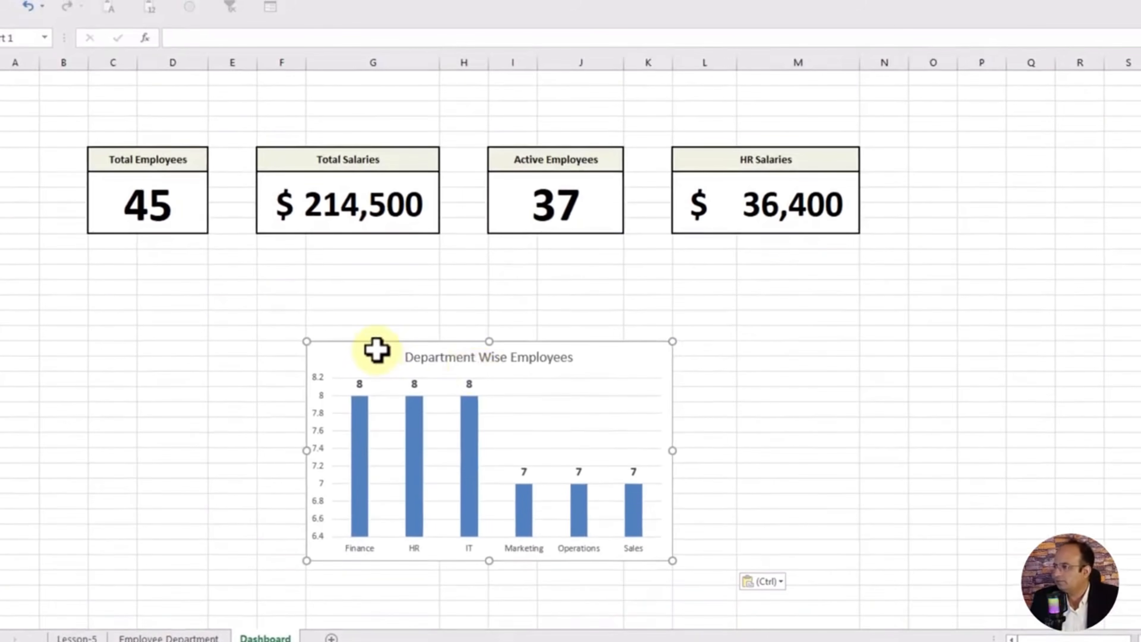
drag(377, 351, 109, 258)
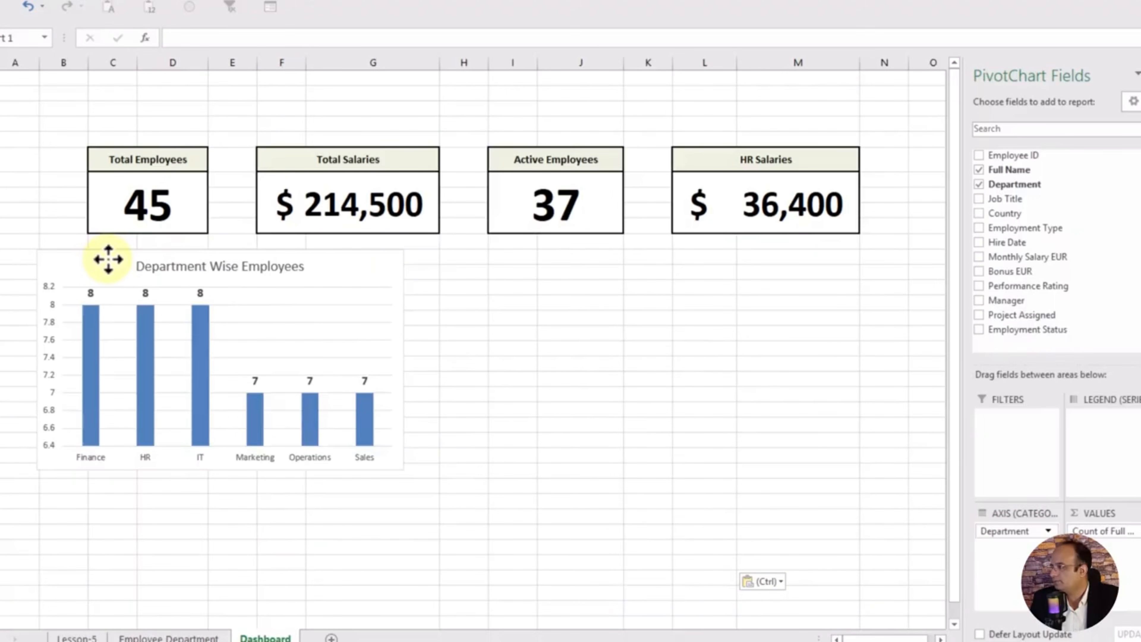
click(673, 388)
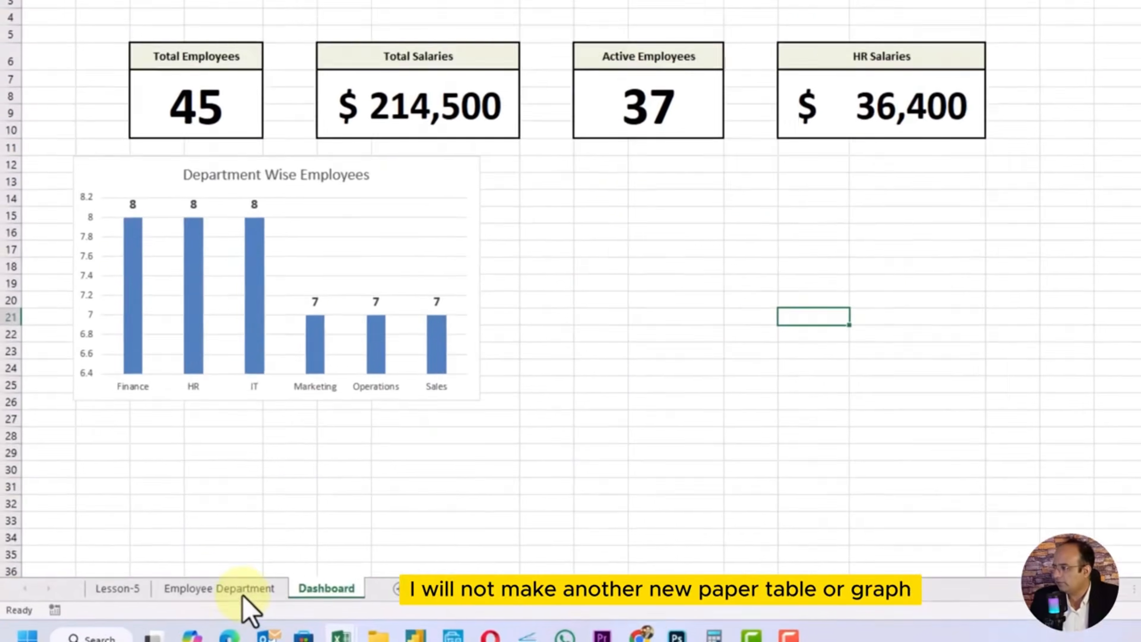
Step: Duplicate the Employee Department sheet and place the copy after the Dashboard sheet
click(171, 593)
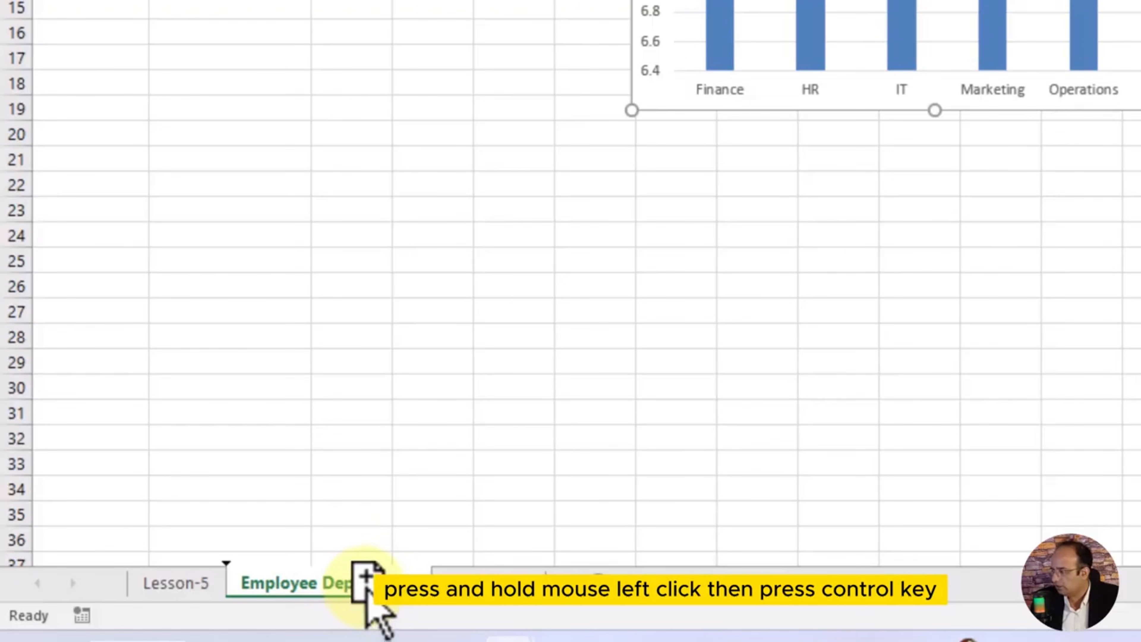
drag(367, 586, 562, 603)
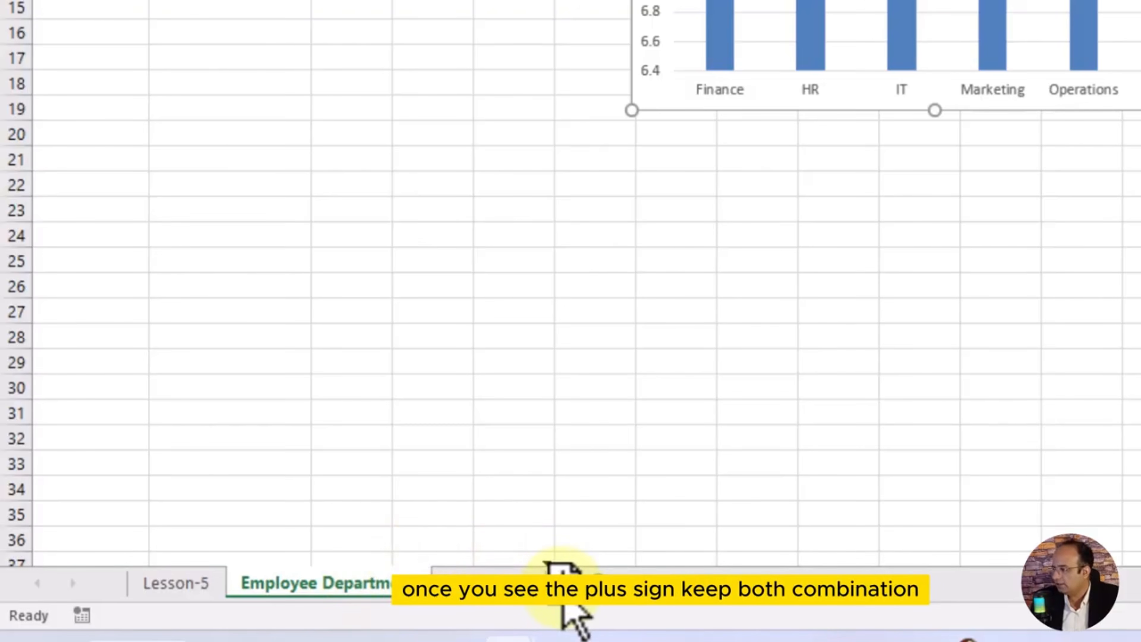
drag(563, 602, 562, 602)
click(849, 398)
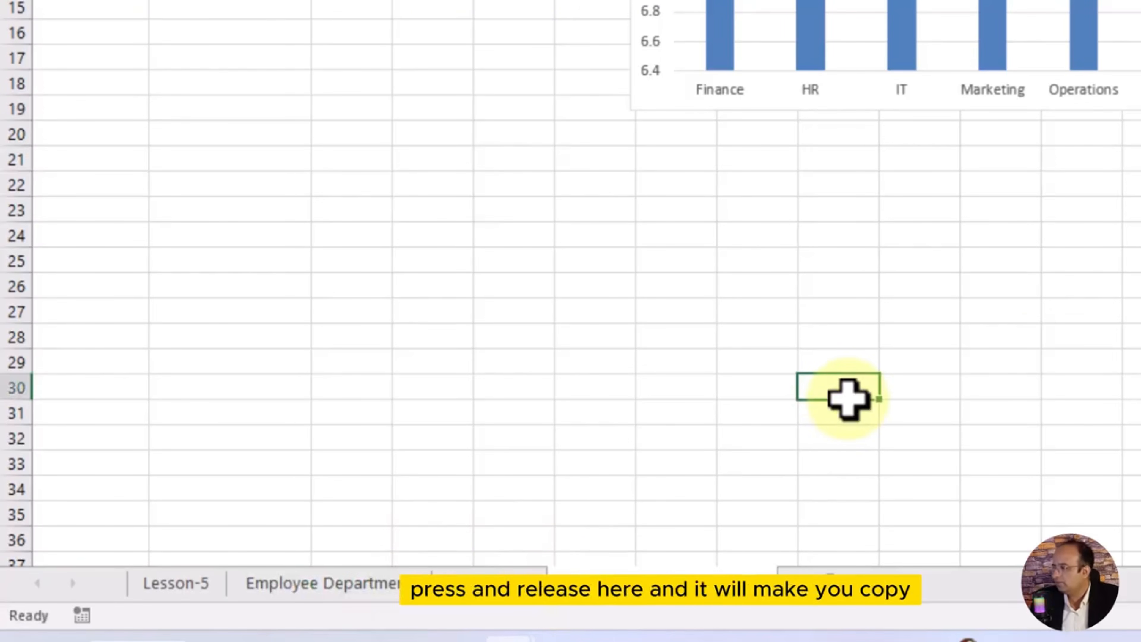
right_click(682, 584)
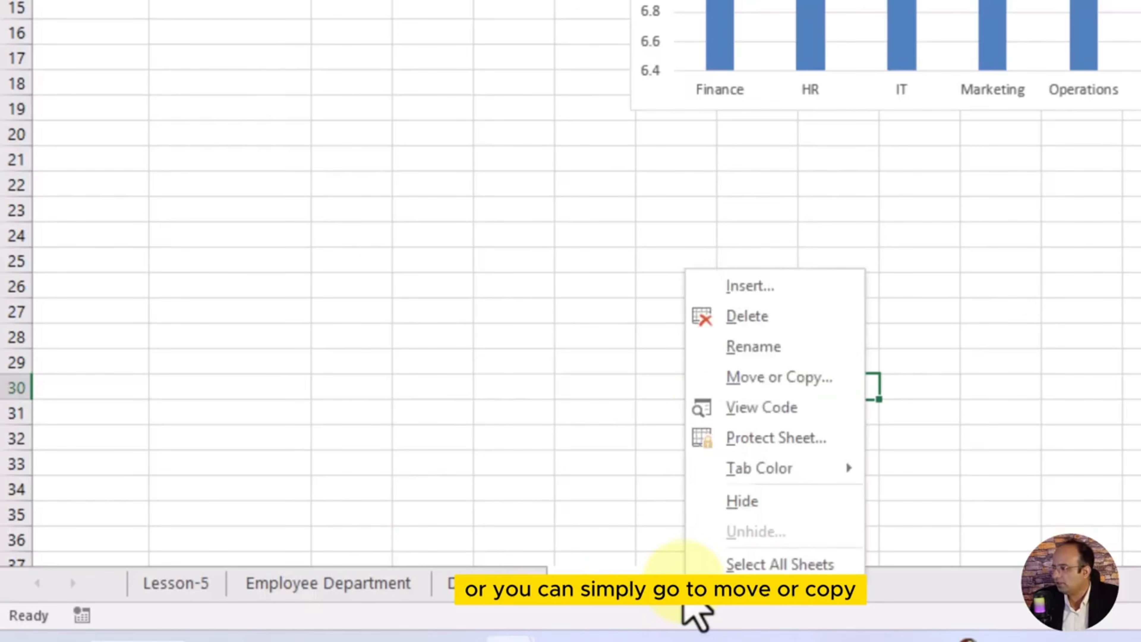
click(732, 380)
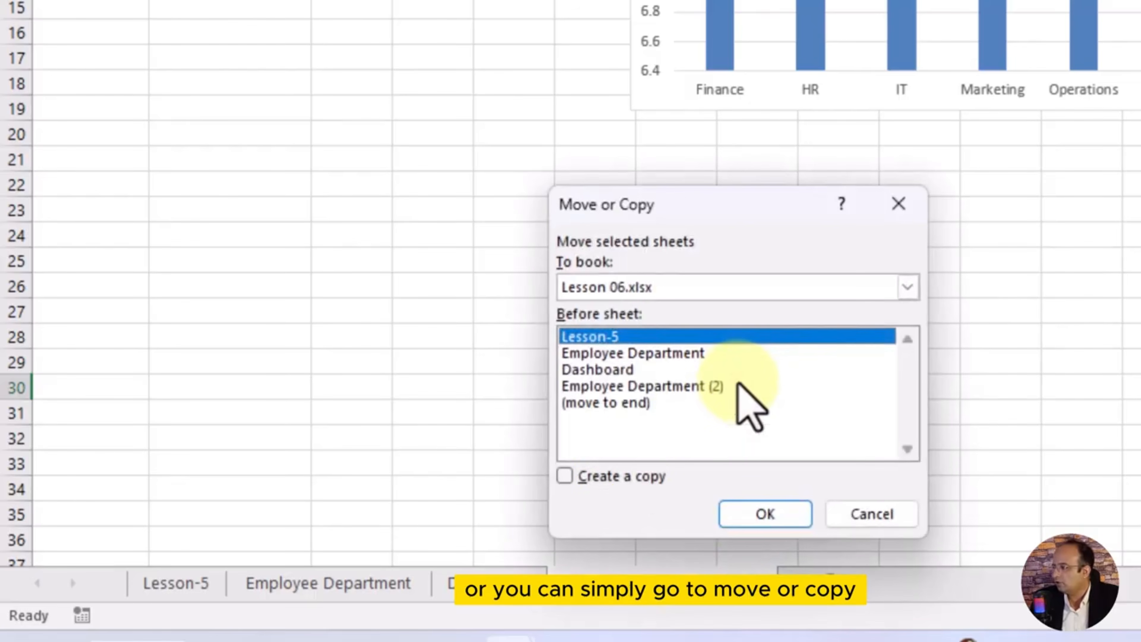
click(605, 476)
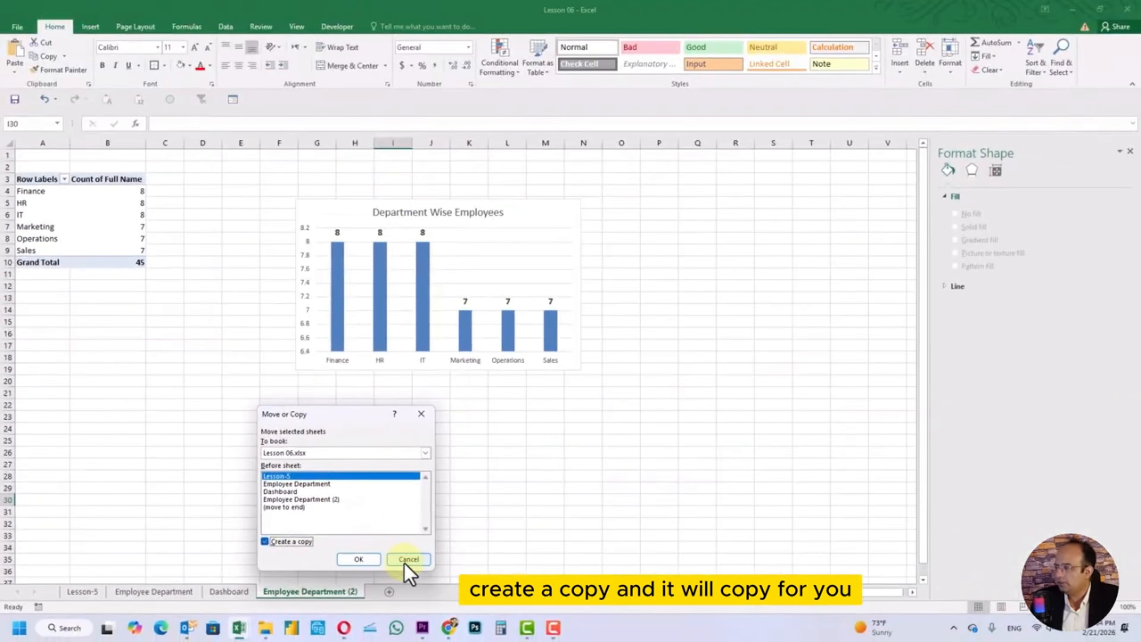
click(761, 514)
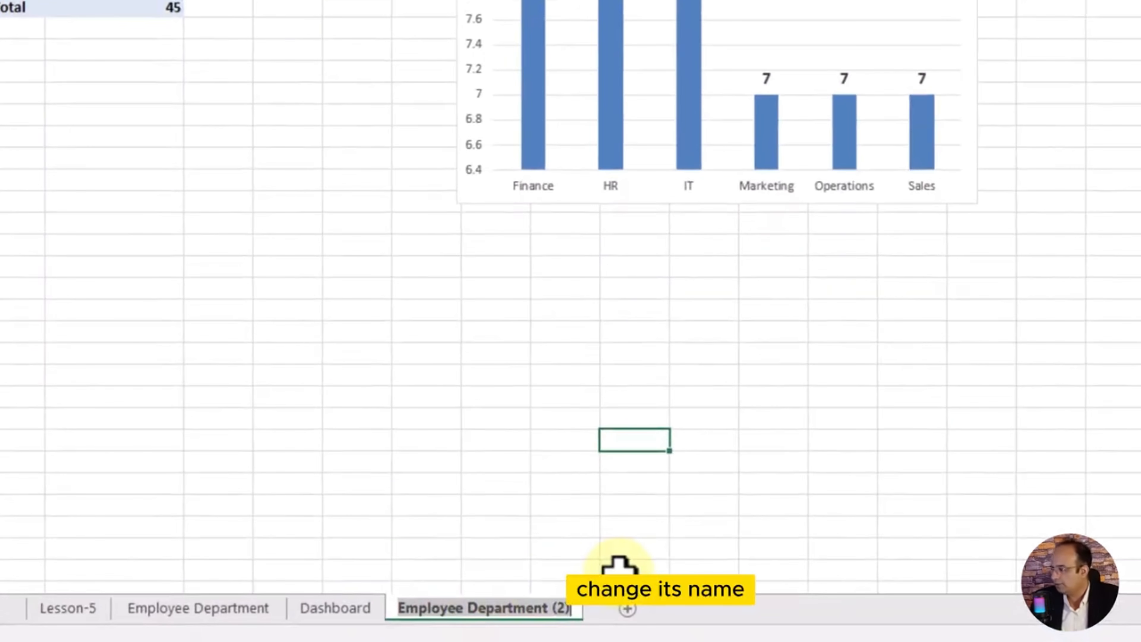
Step: Rename the duplicated Employee Department sheet as Employee Status
text(Act)
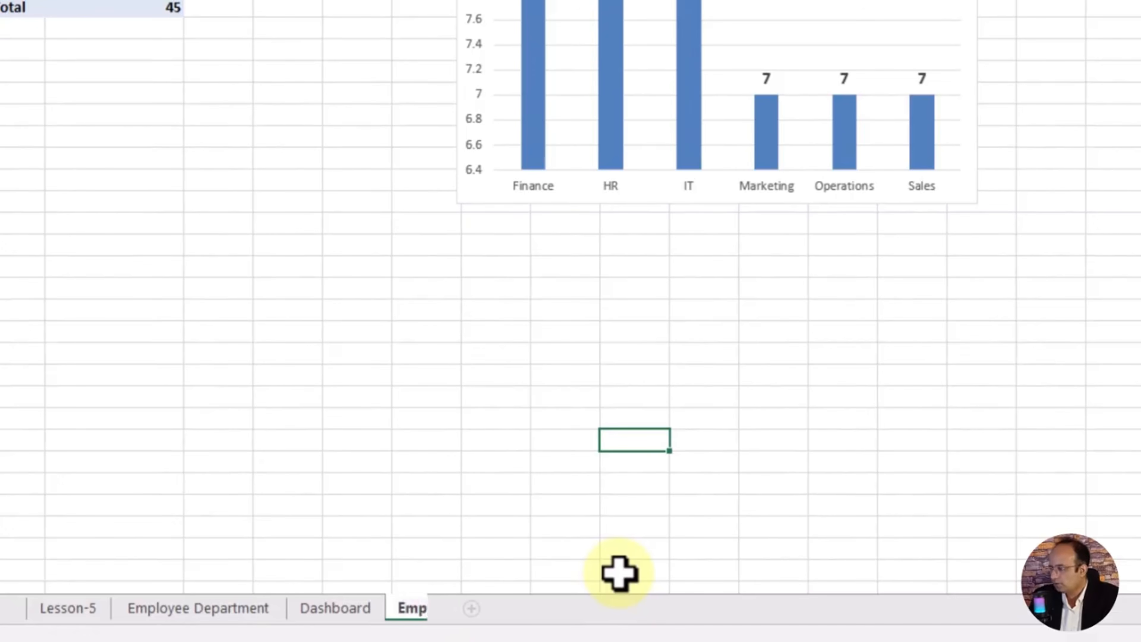
text(Emplo)
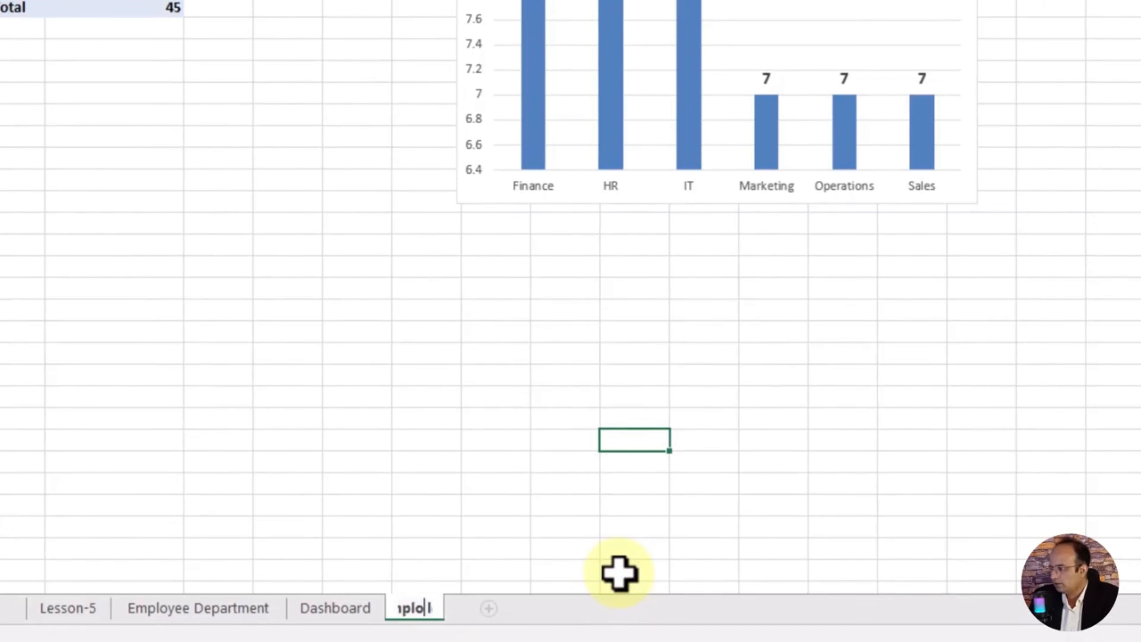
text(yee Status)
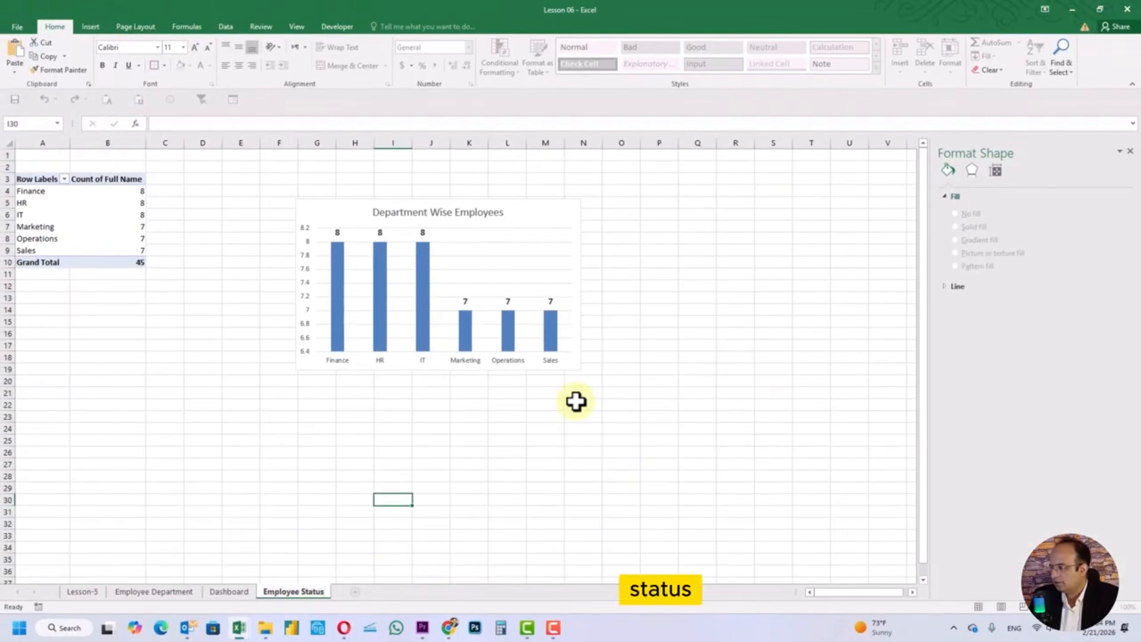
key(Return)
Step: Replace the Department row field with Employment Status in the PivotTable on the Employee Status sheet
click(86, 203)
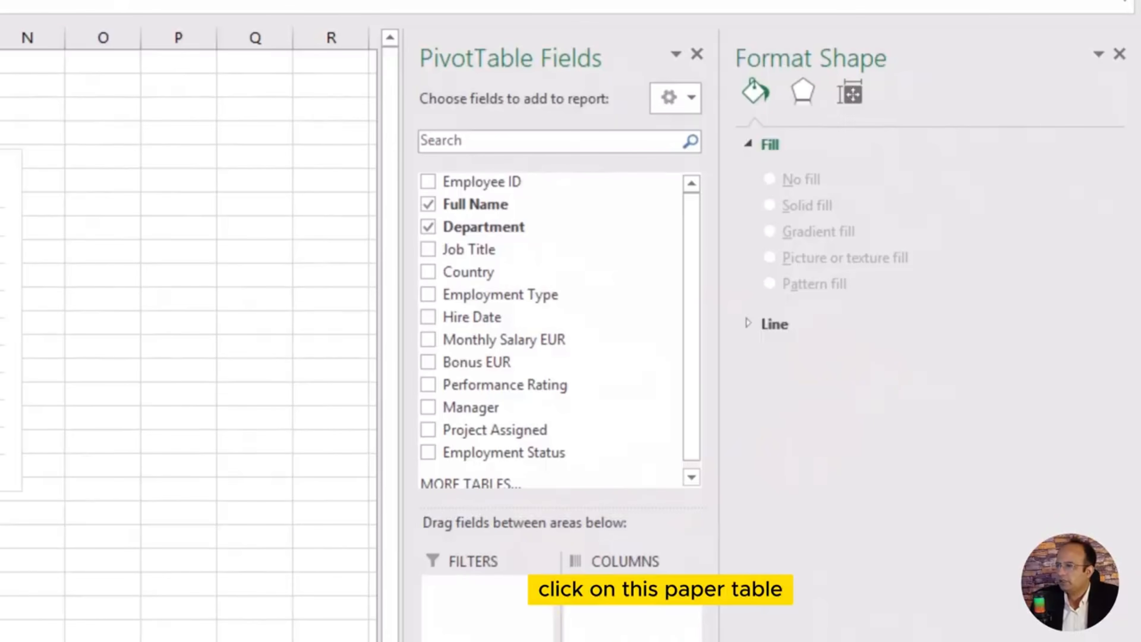
drag(476, 641, 113, 612)
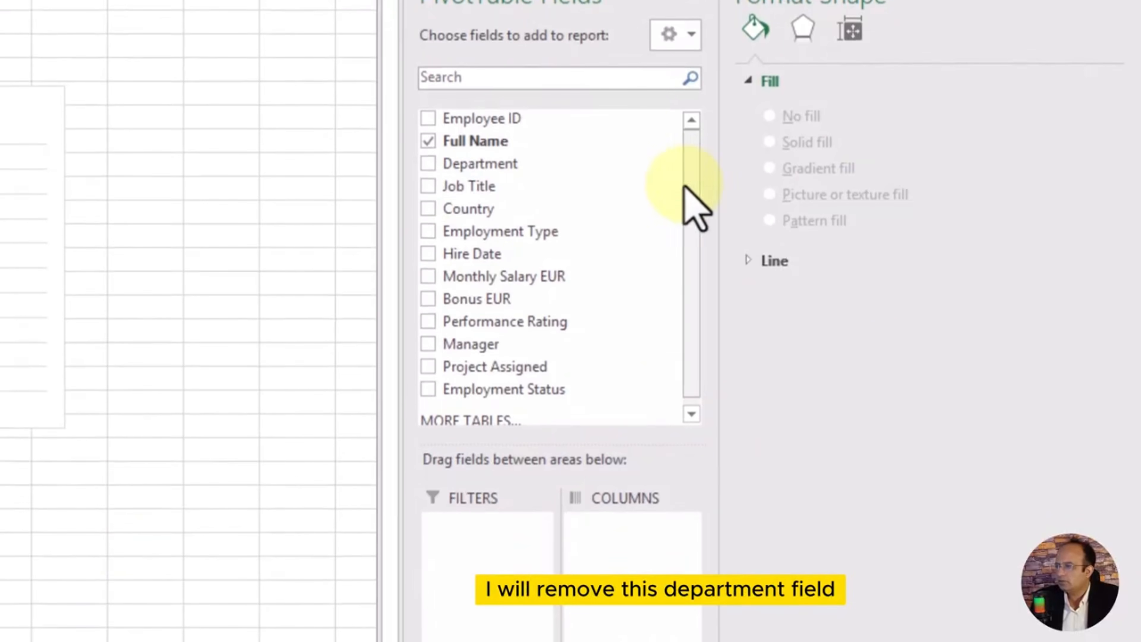
drag(550, 388, 559, 434)
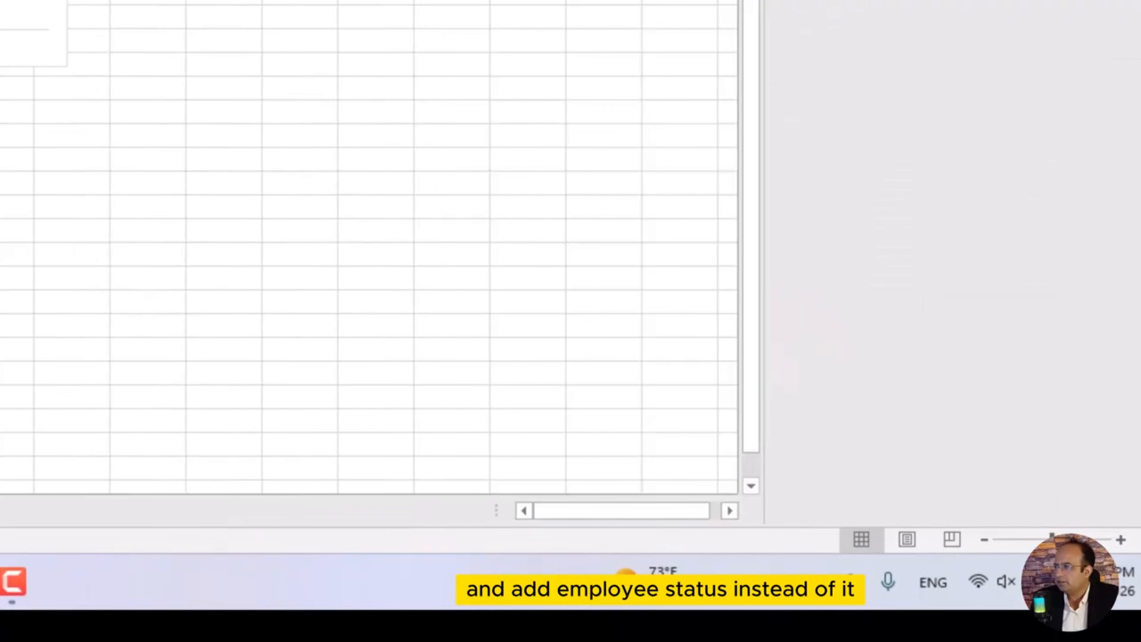
Step: Change the Employee Status sheet's column PivotChart to a Doughnut chart
click(430, 143)
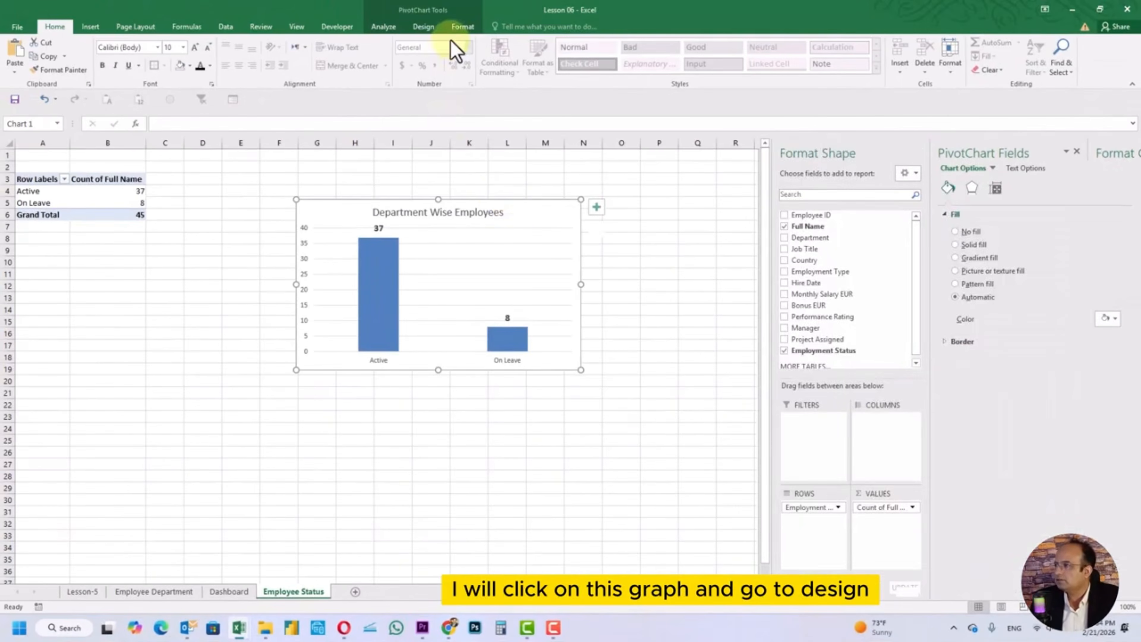
click(423, 26)
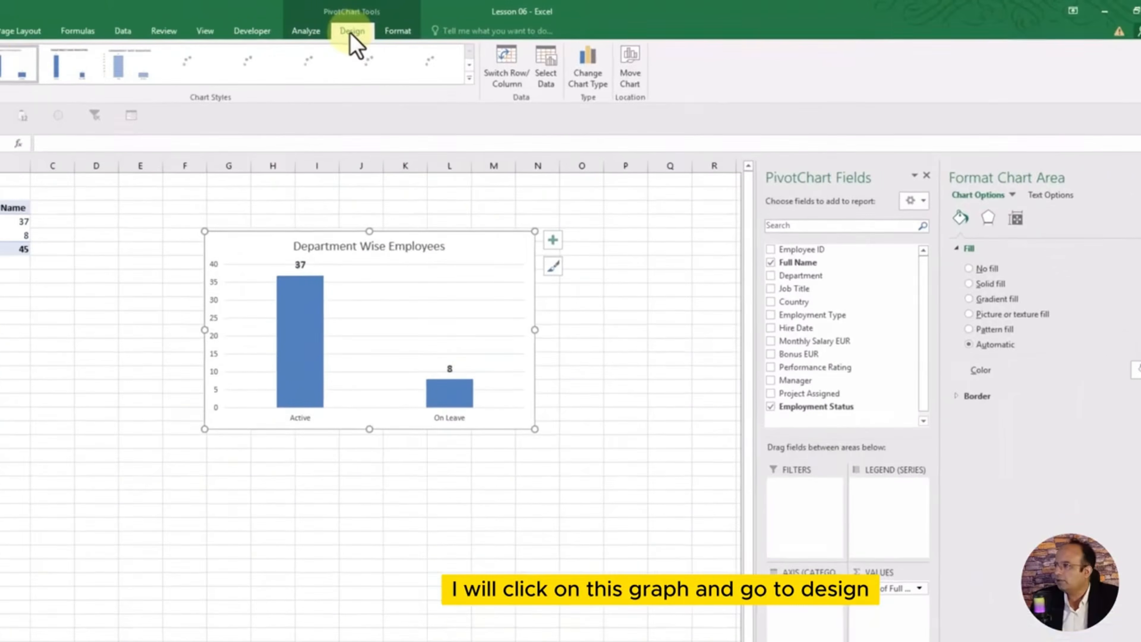
click(626, 54)
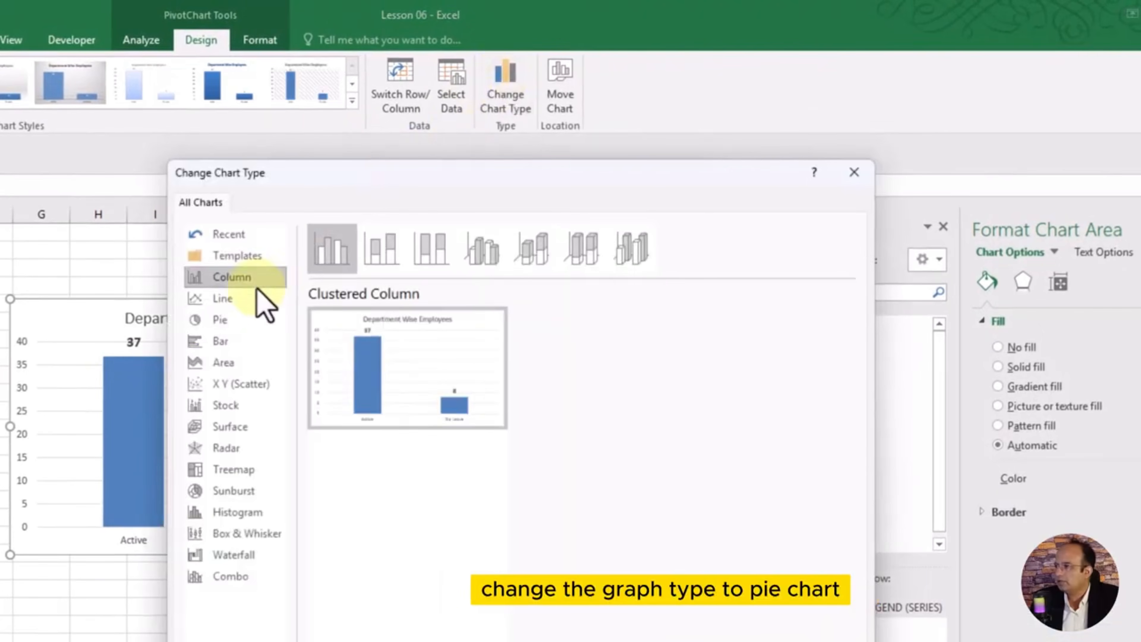
click(220, 320)
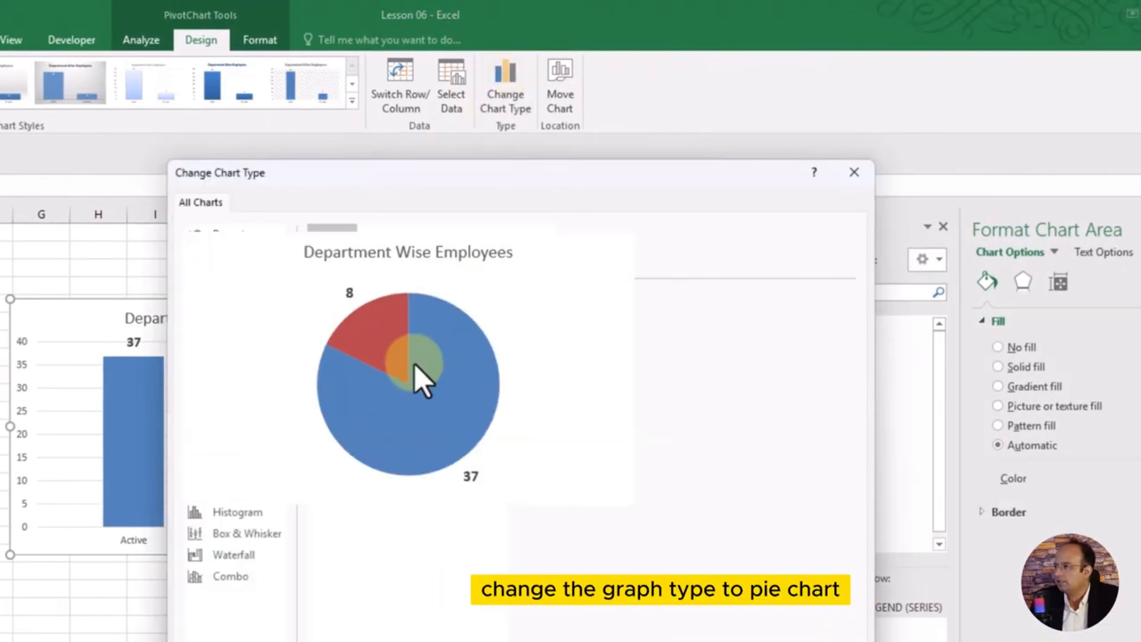
click(534, 250)
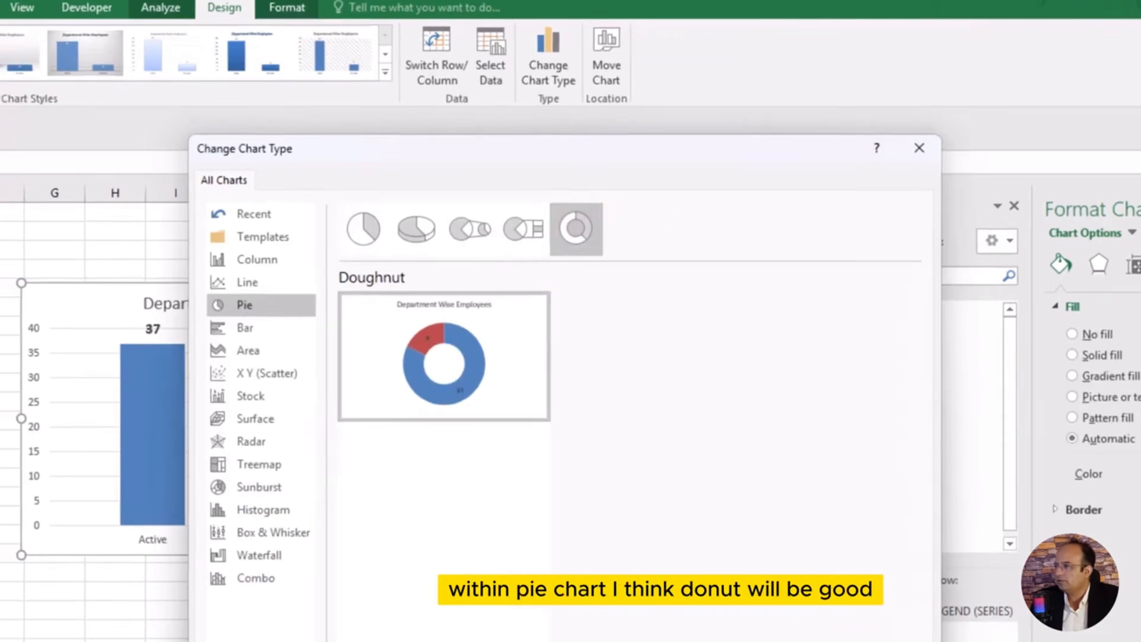
click(898, 407)
click(1139, 321)
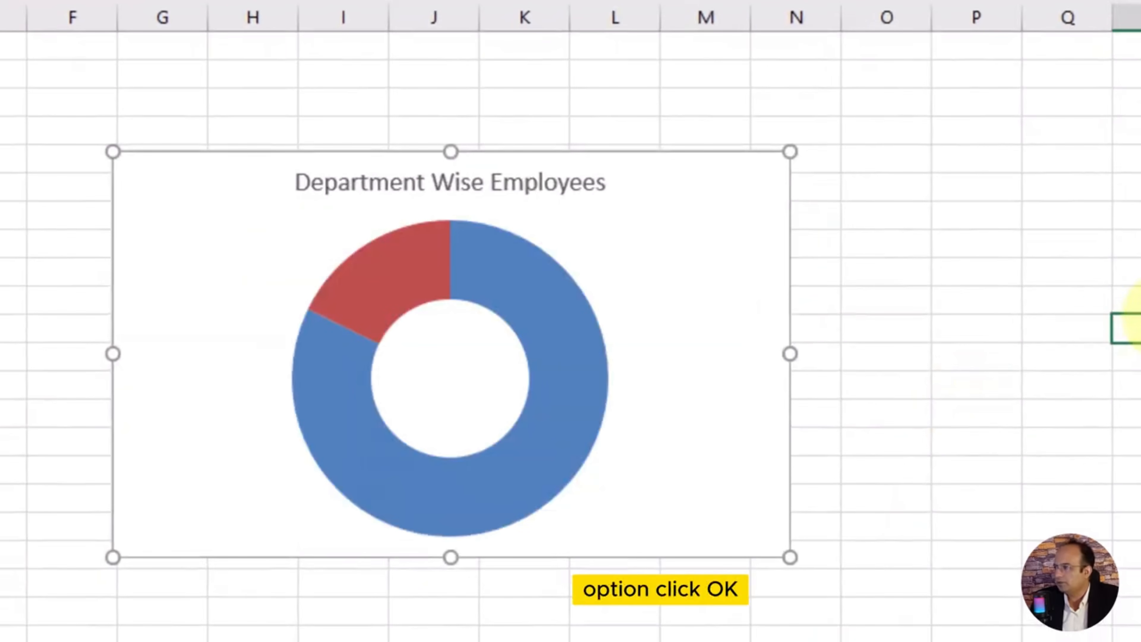
click(1123, 326)
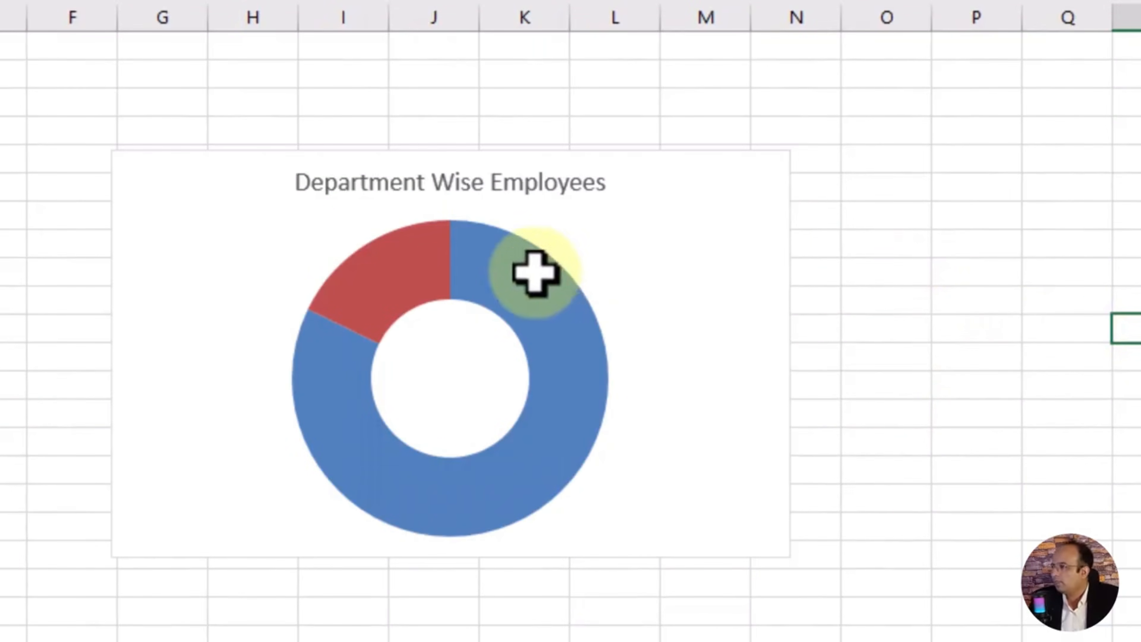
Step: Change the doughnut chart's title to Employees Status
click(459, 177)
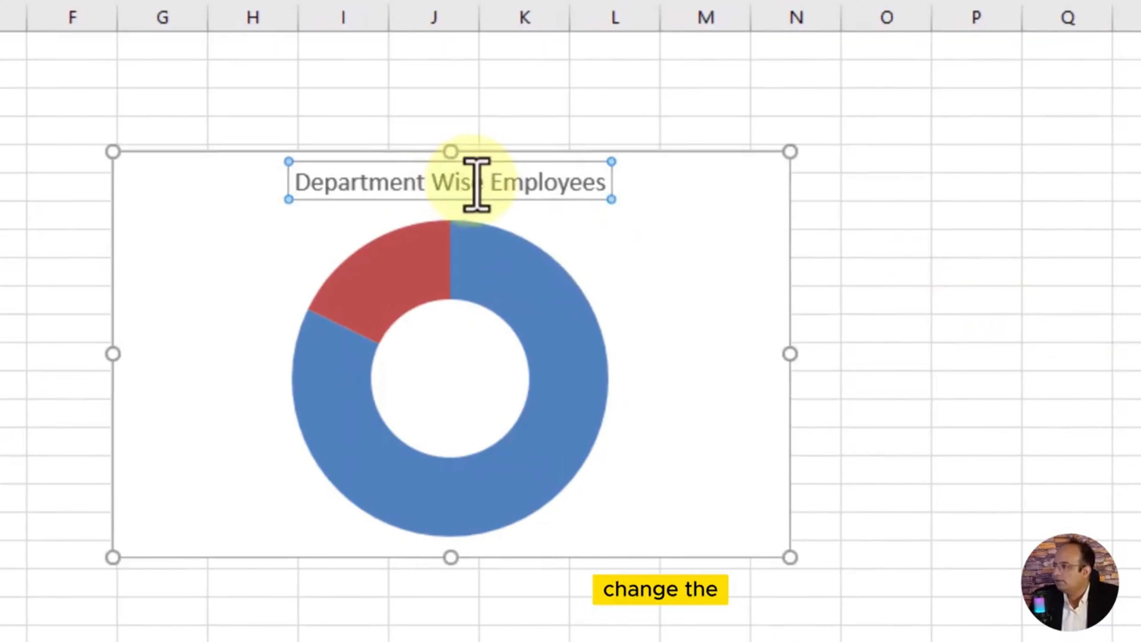
drag(488, 184, 280, 162)
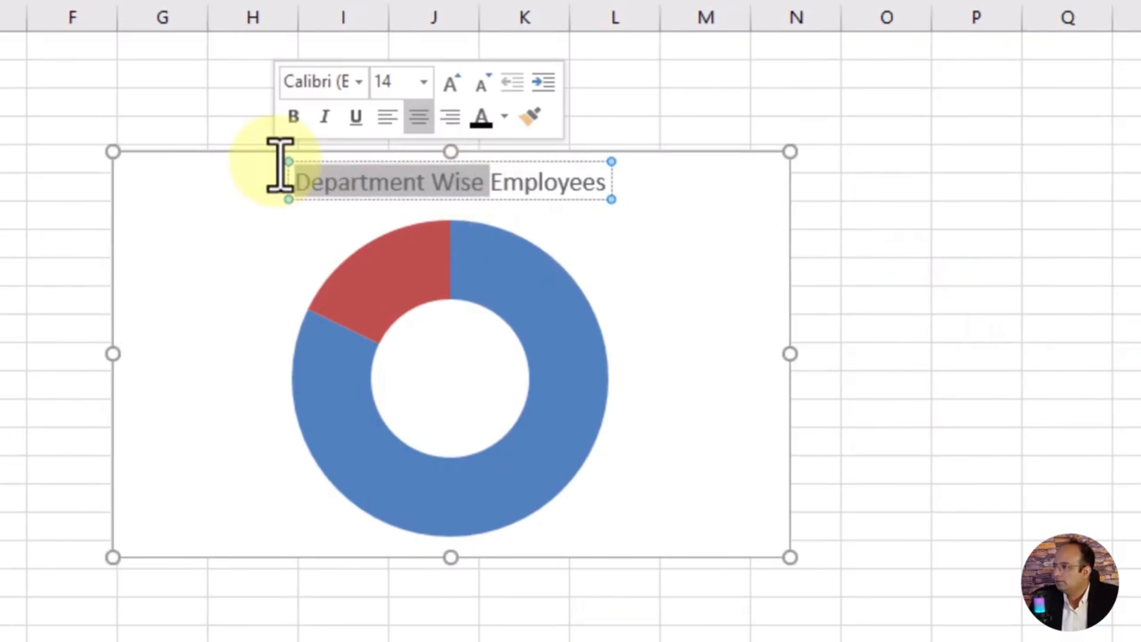
key(BackSpace)
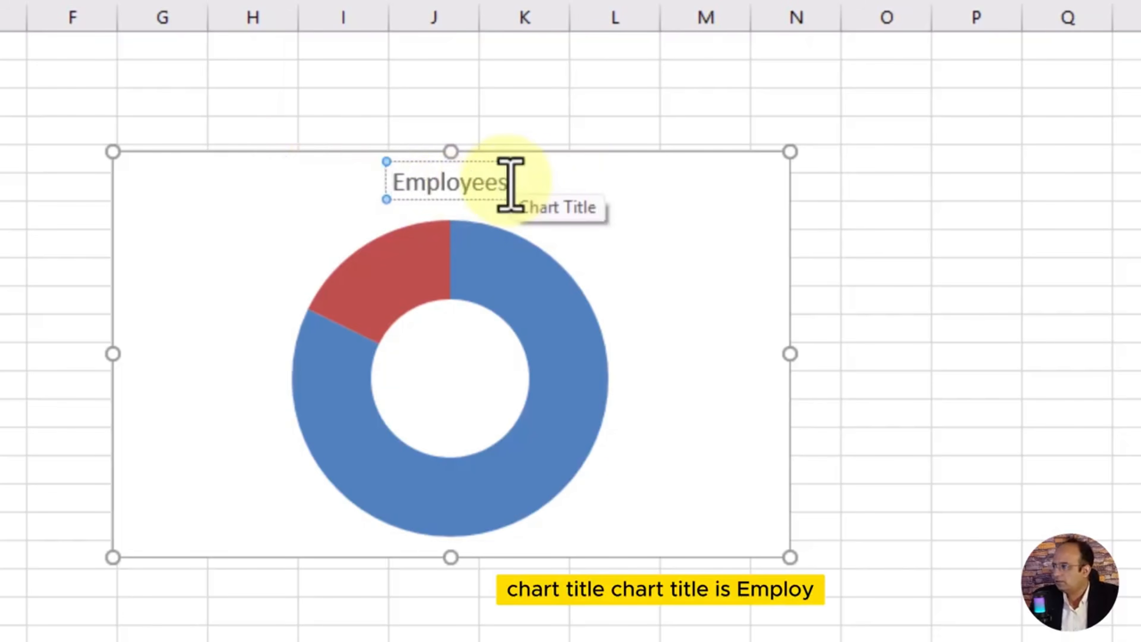
click(508, 183)
text(S)
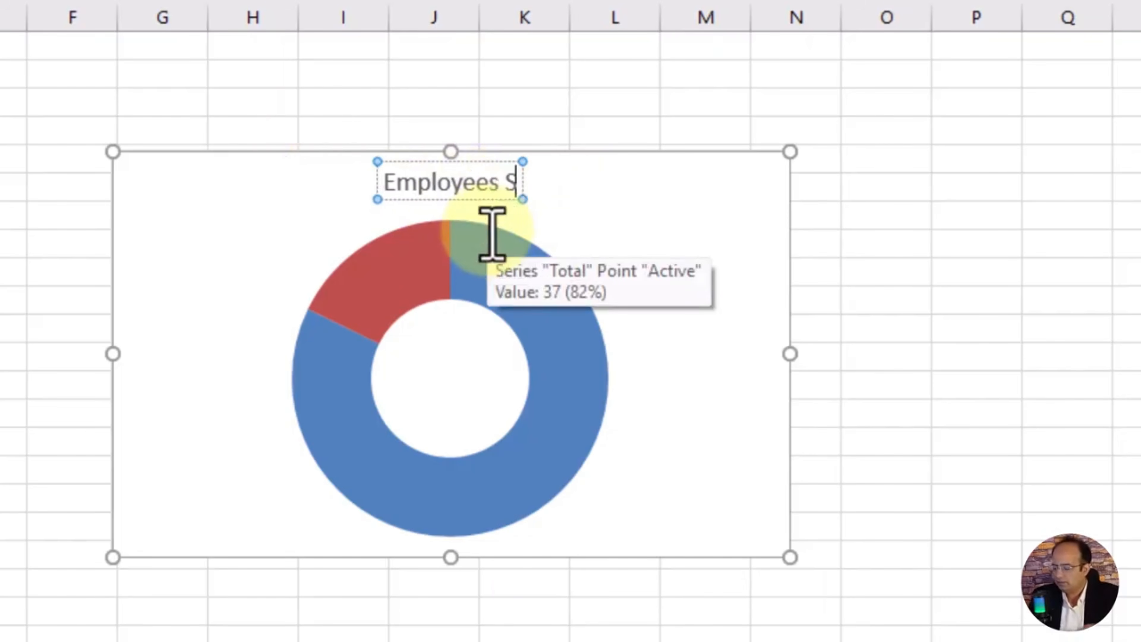
text(tatus)
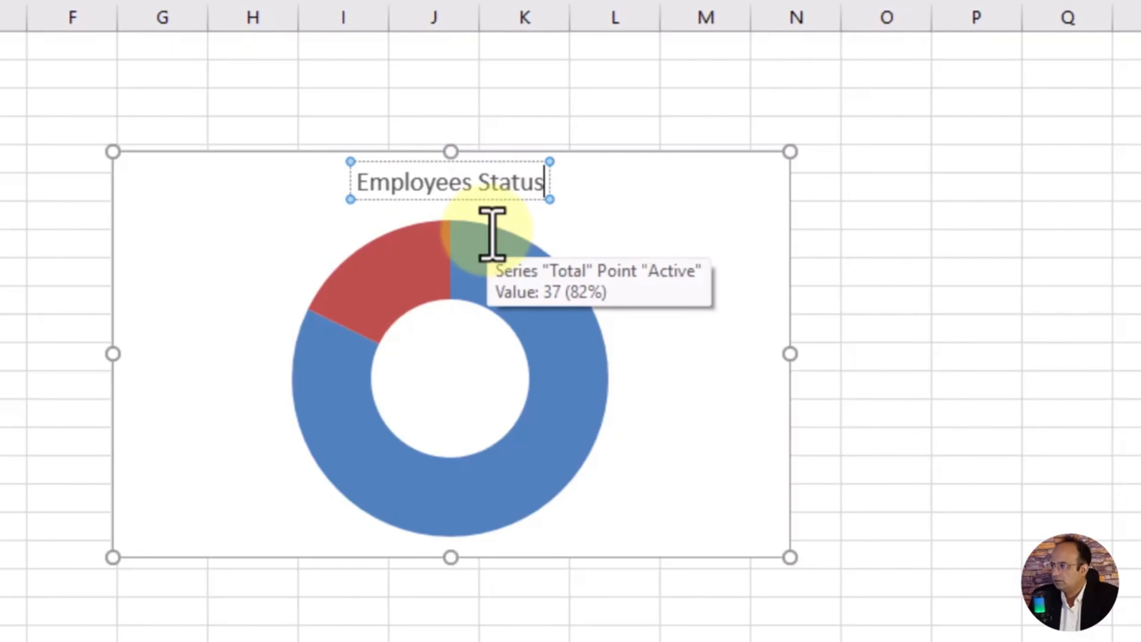
Step: Add data labels to the Employees Status doughnut chart in the Data Callout style
click(1040, 236)
click(703, 166)
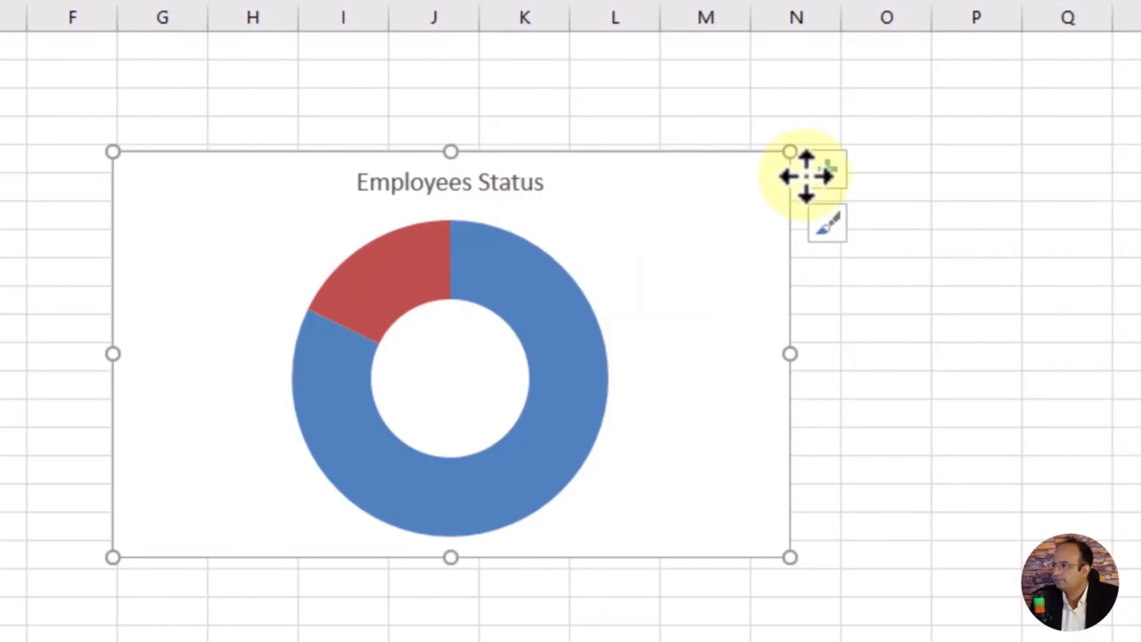
click(825, 170)
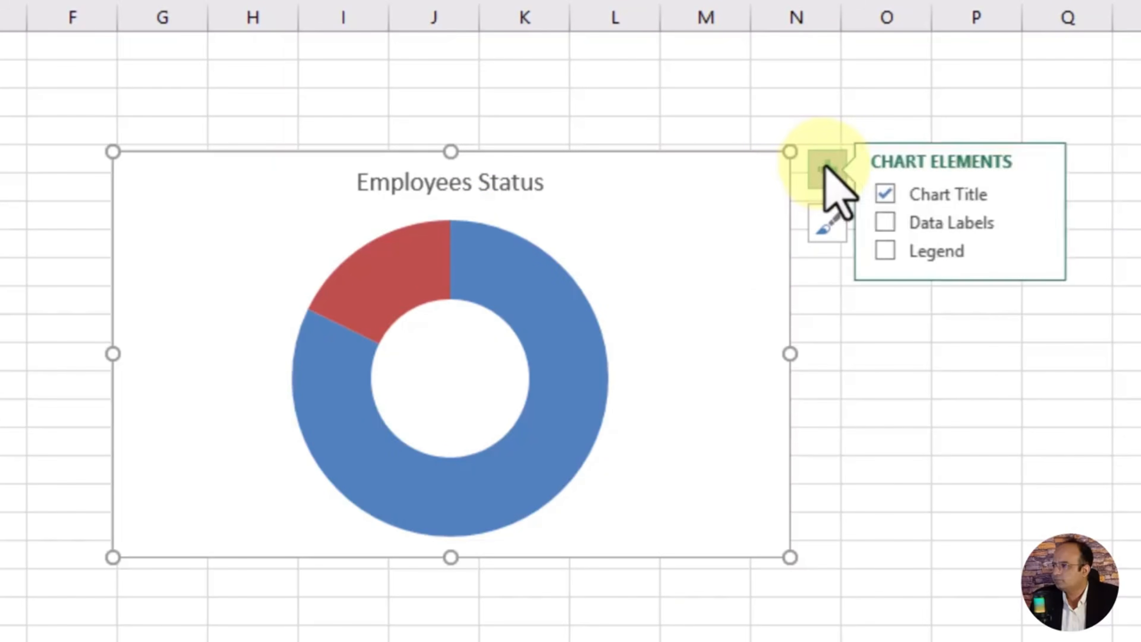
click(895, 223)
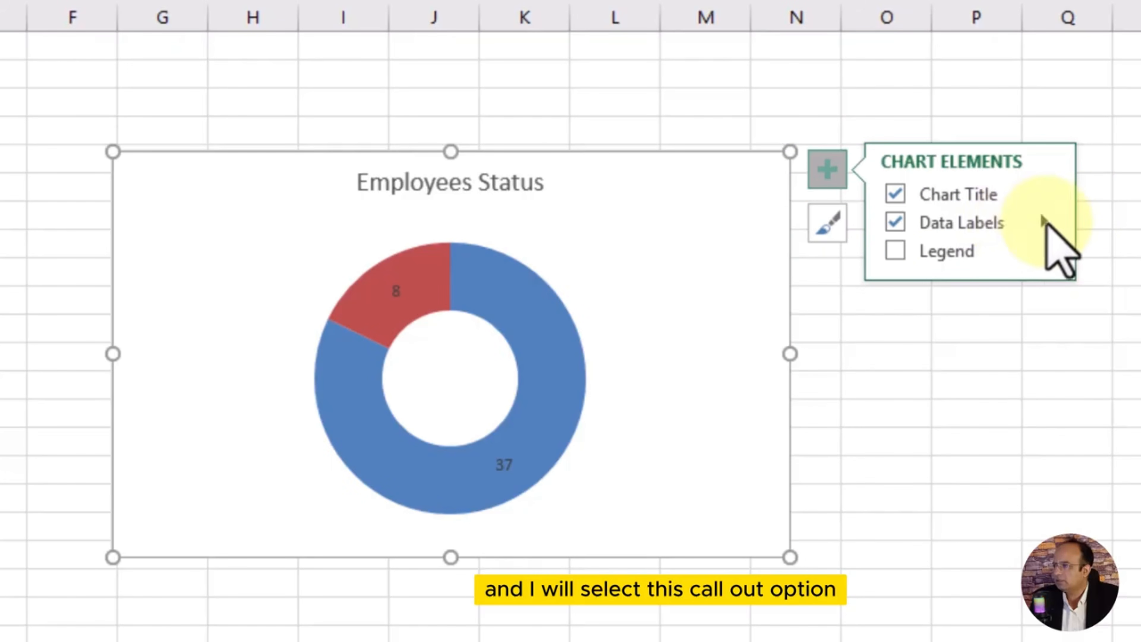
click(1109, 220)
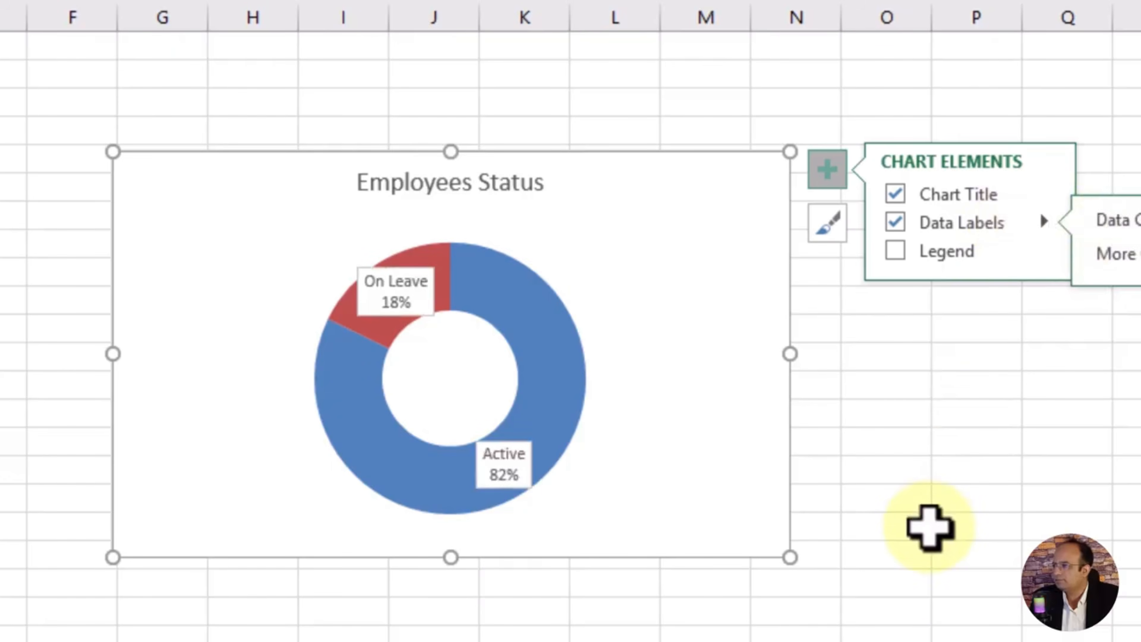
key(Escape)
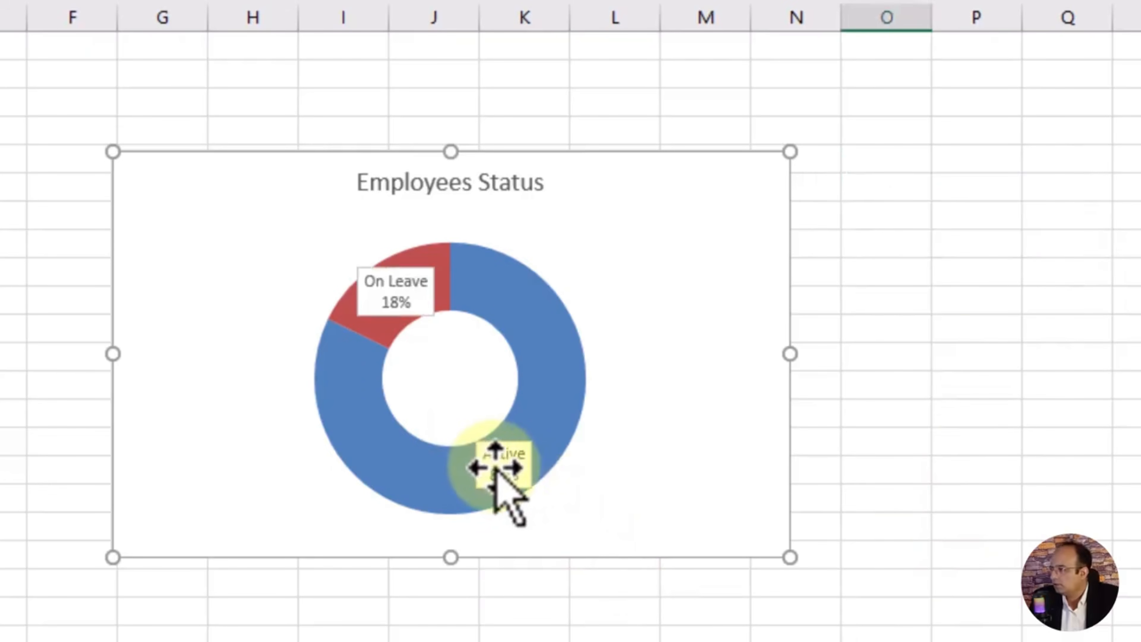
Step: Move the Active and On Leave callouts outside the doughnut ring, one on each side
click(506, 477)
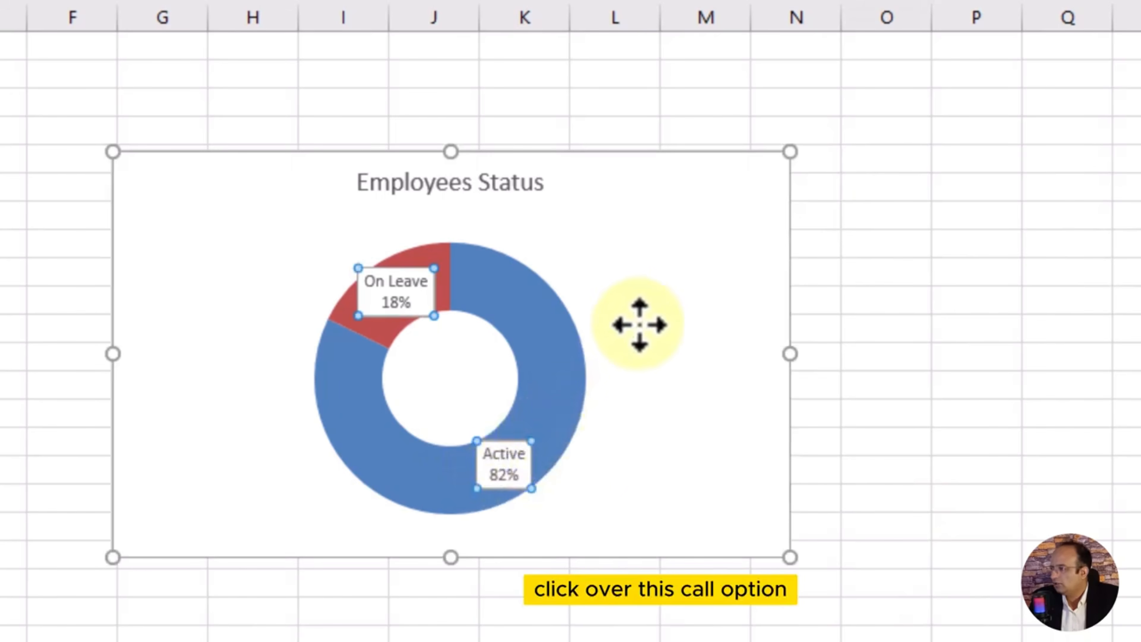
drag(506, 476, 642, 311)
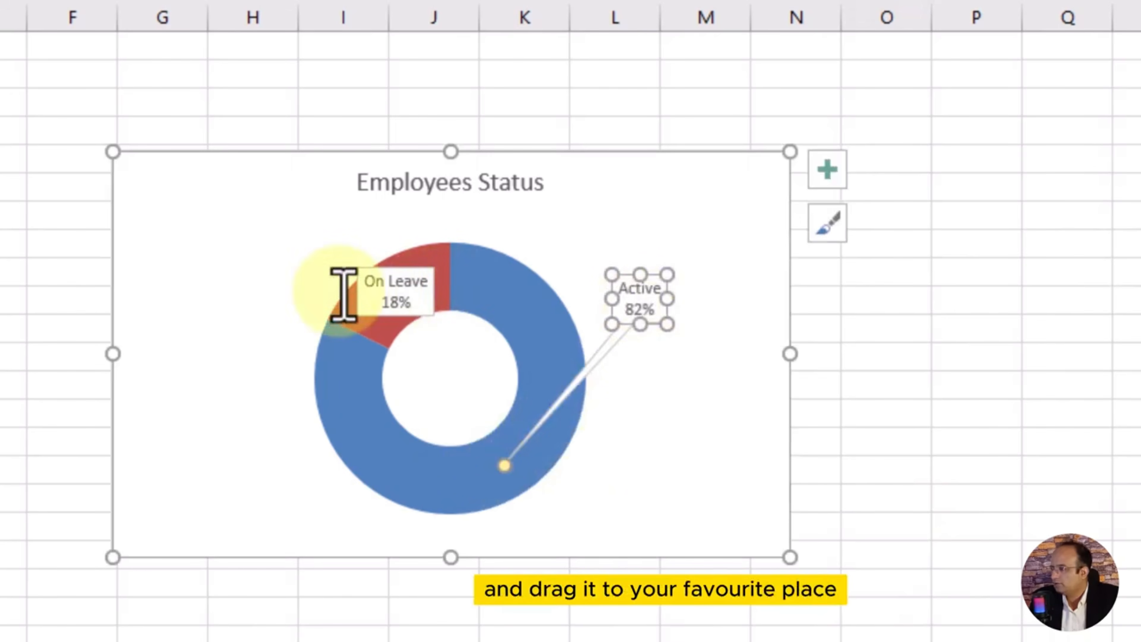
drag(381, 293, 269, 279)
click(965, 407)
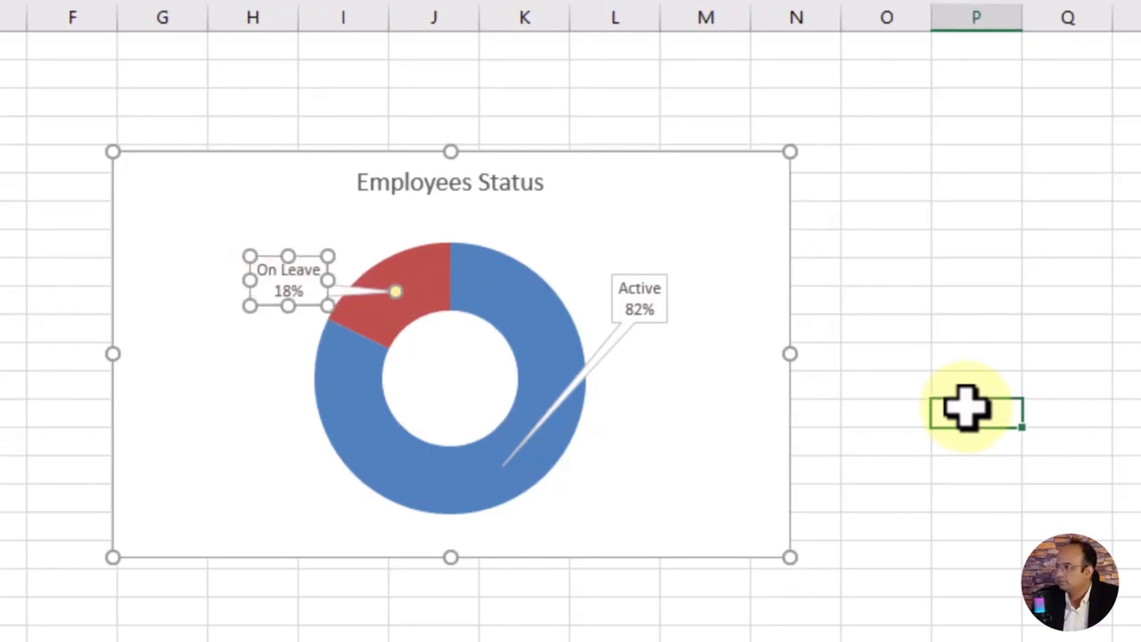
Step: Recolor the Employees Status doughnut chart with the green Monochromatic color scheme
click(491, 286)
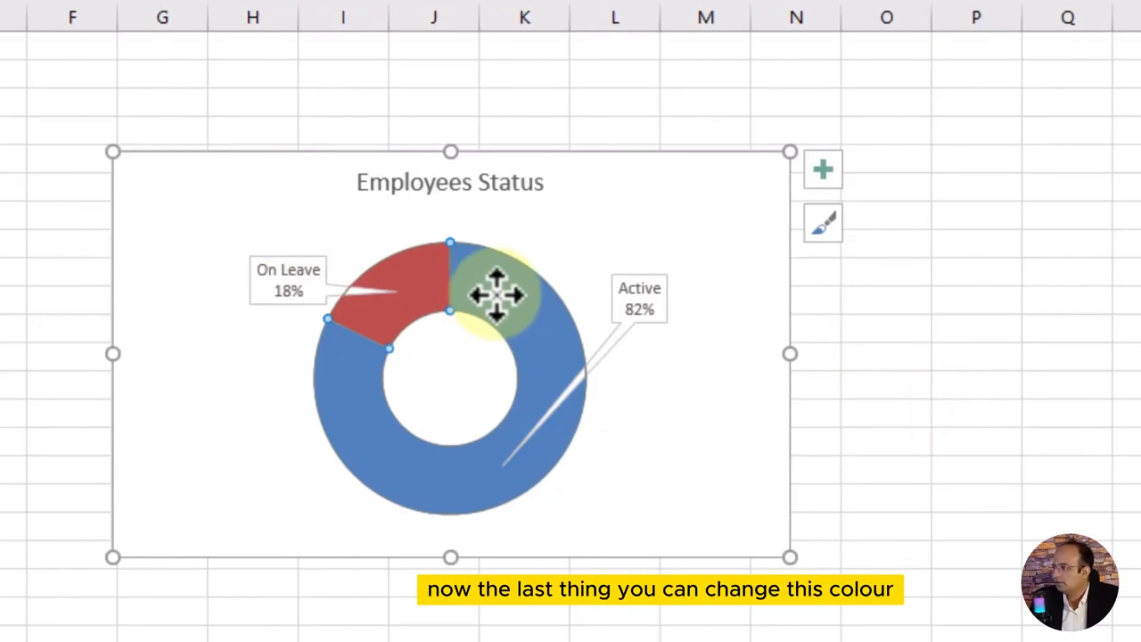
click(459, 303)
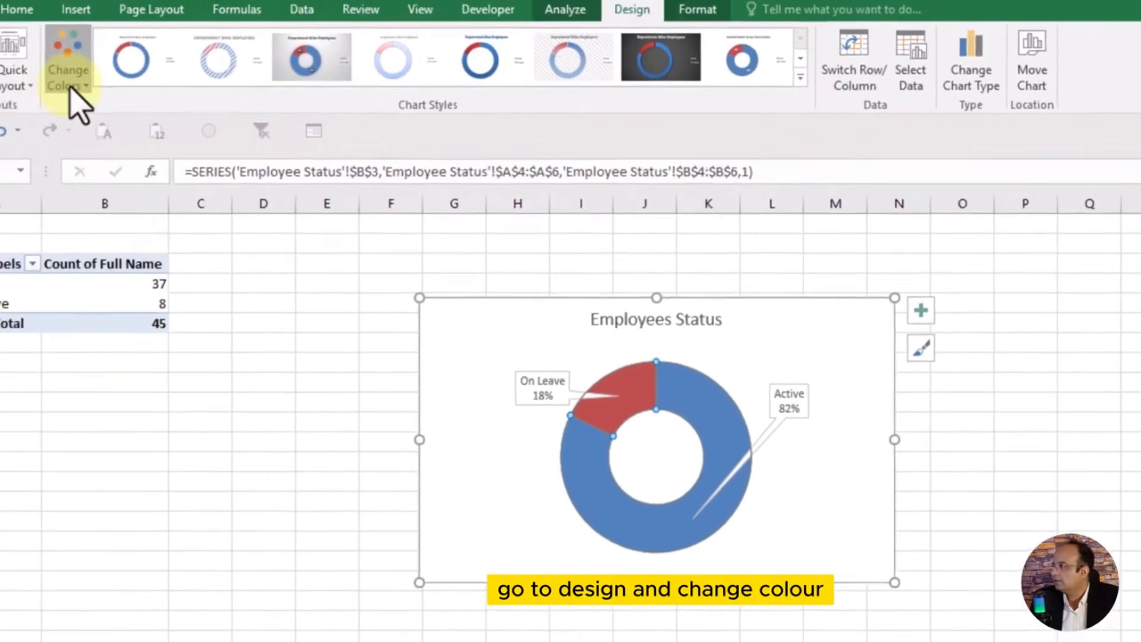
click(126, 113)
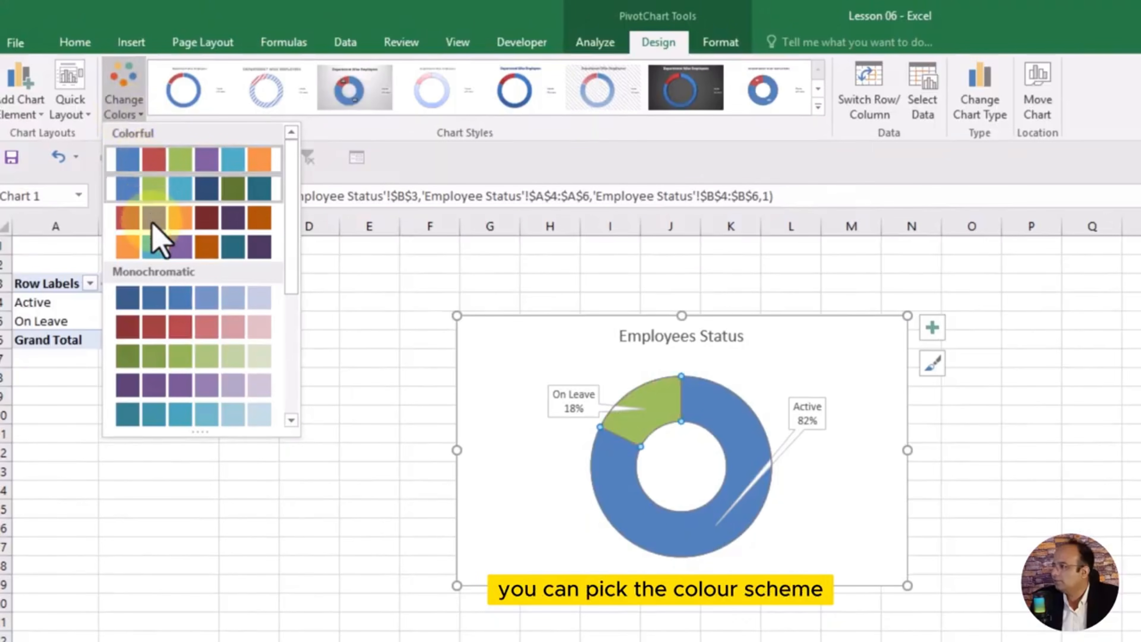
click(149, 359)
click(1066, 467)
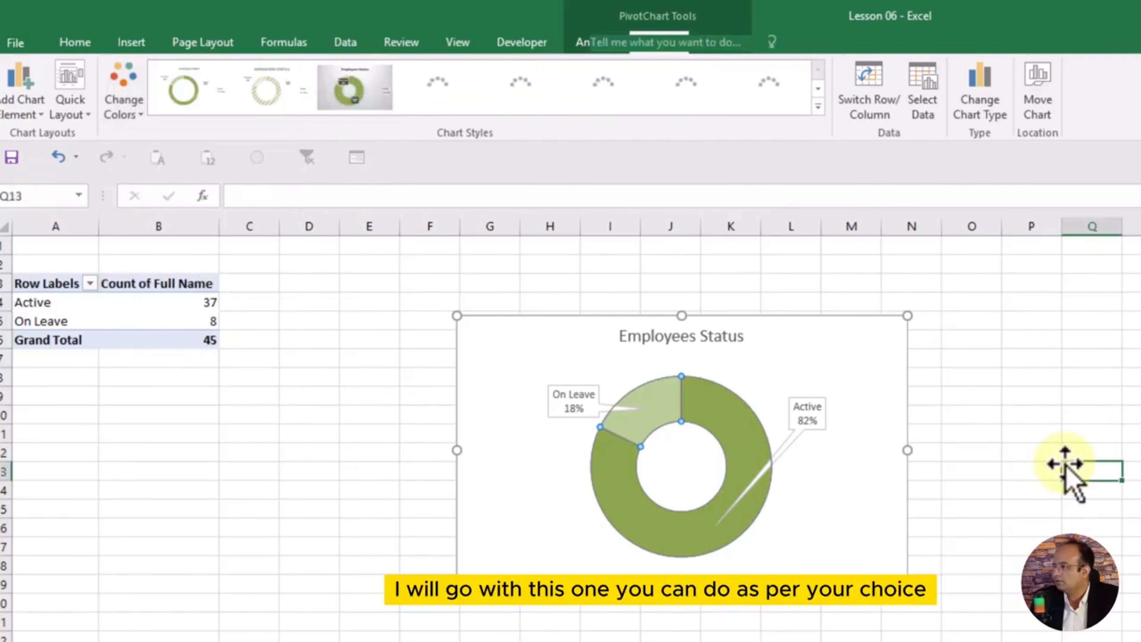
Step: Copy the doughnut chart to the Dashboard sheet, place it beside the Department Wise Employees chart, and widen it to the HR Salaries card's edge
key(Home)
click(863, 328)
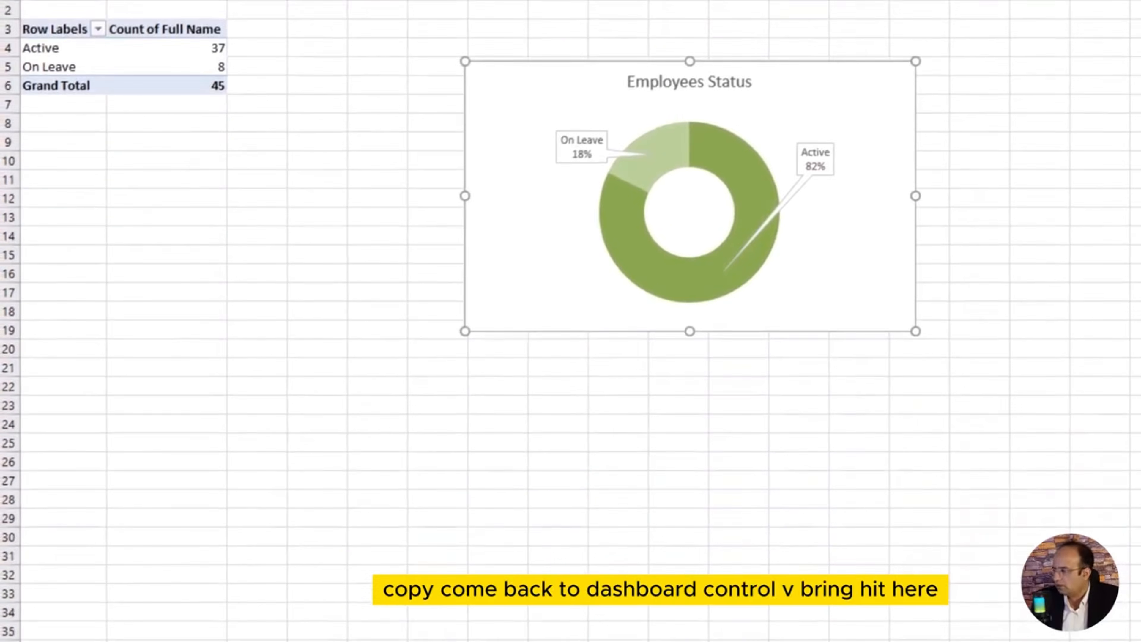
click(367, 561)
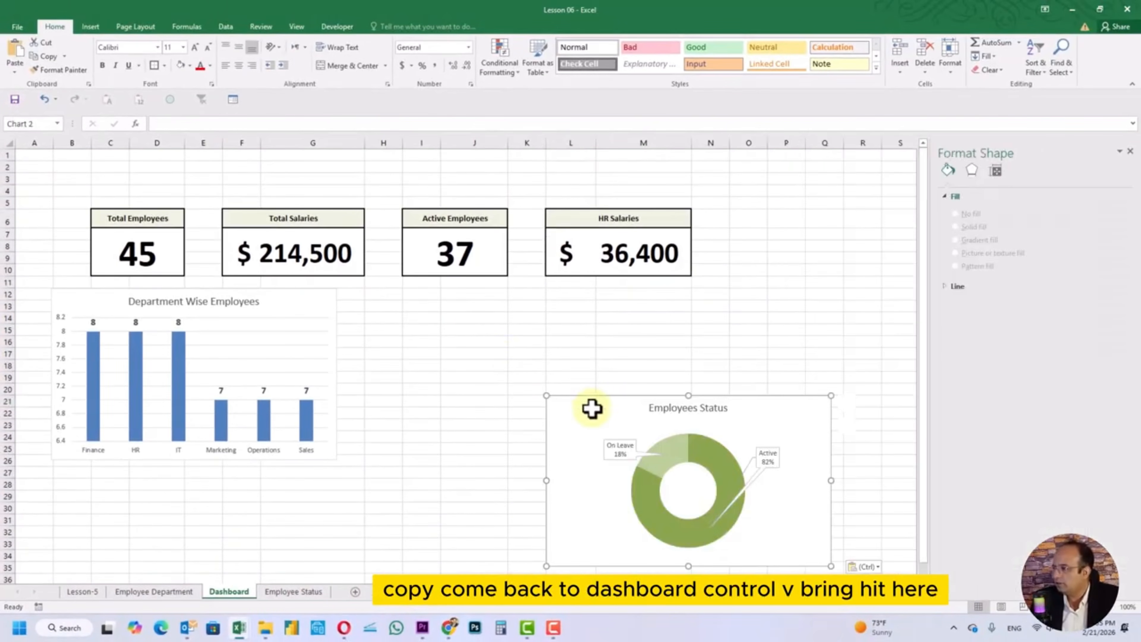
drag(591, 408, 399, 303)
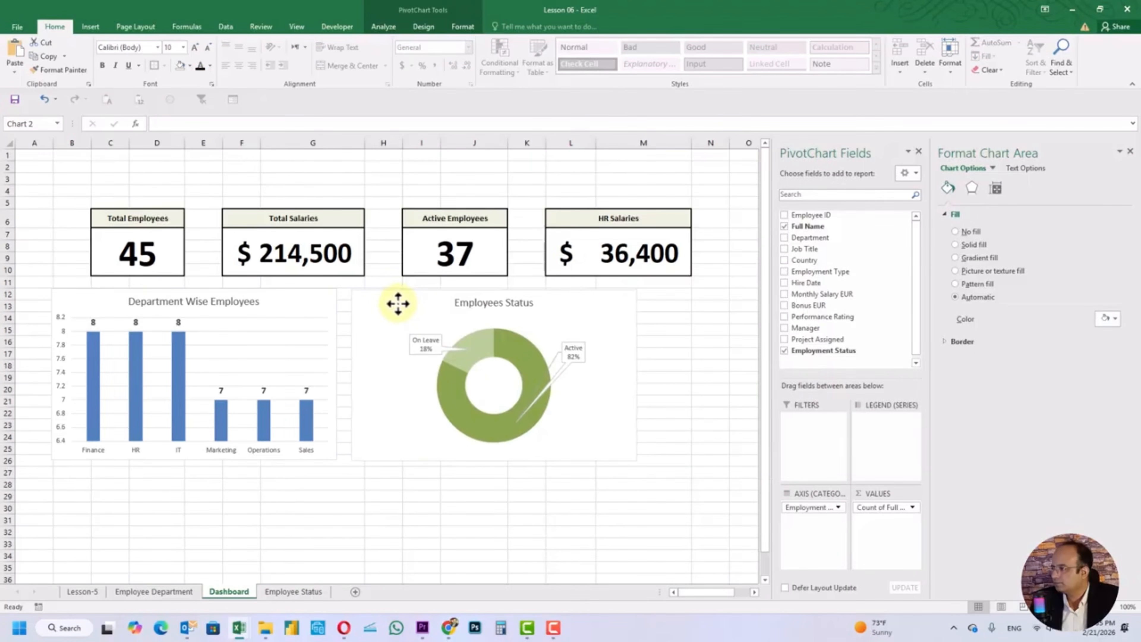
drag(637, 374, 691, 374)
click(565, 530)
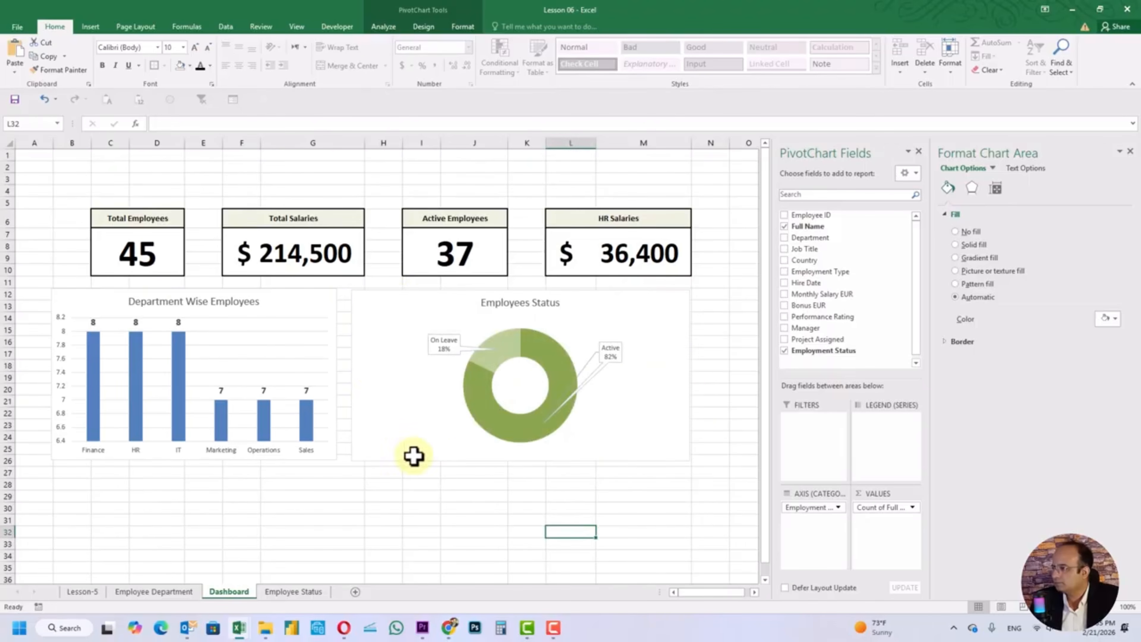
Step: Nudge the Department Wise Employees chart slightly toward the doughnut chart on the Dashboard and close the Format Chart Area pane
drag(291, 293, 288, 297)
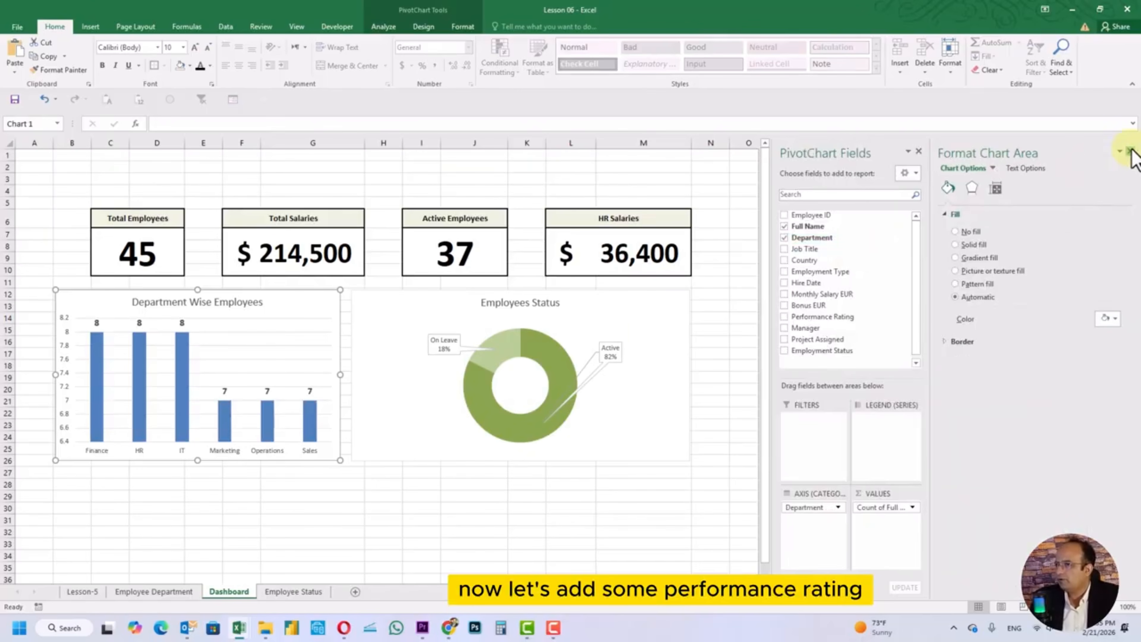
click(1130, 152)
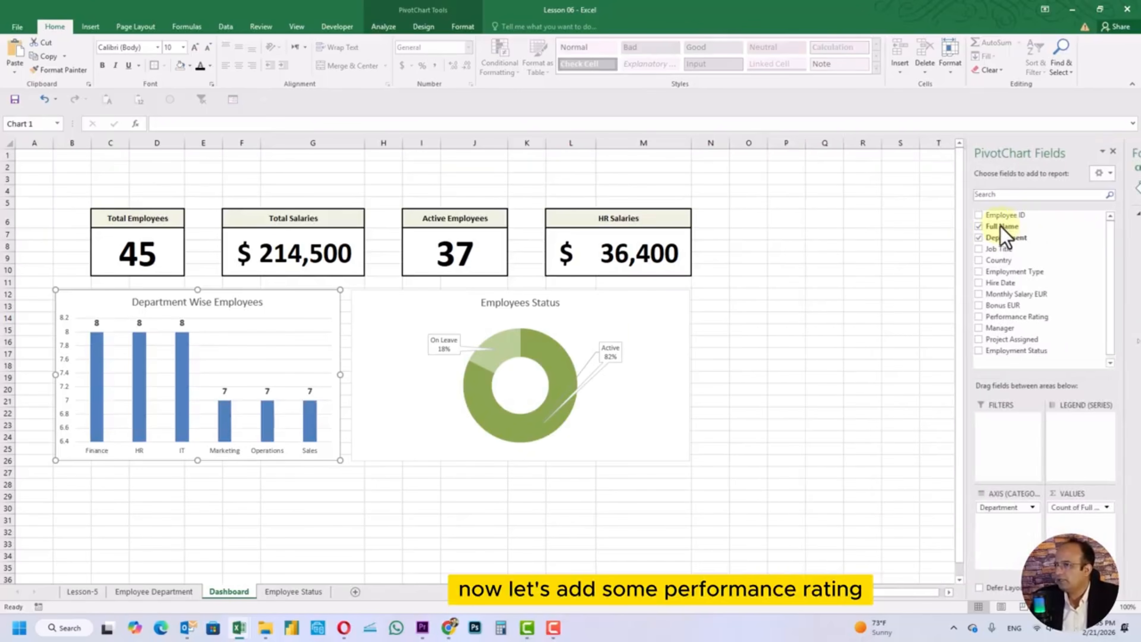
click(881, 304)
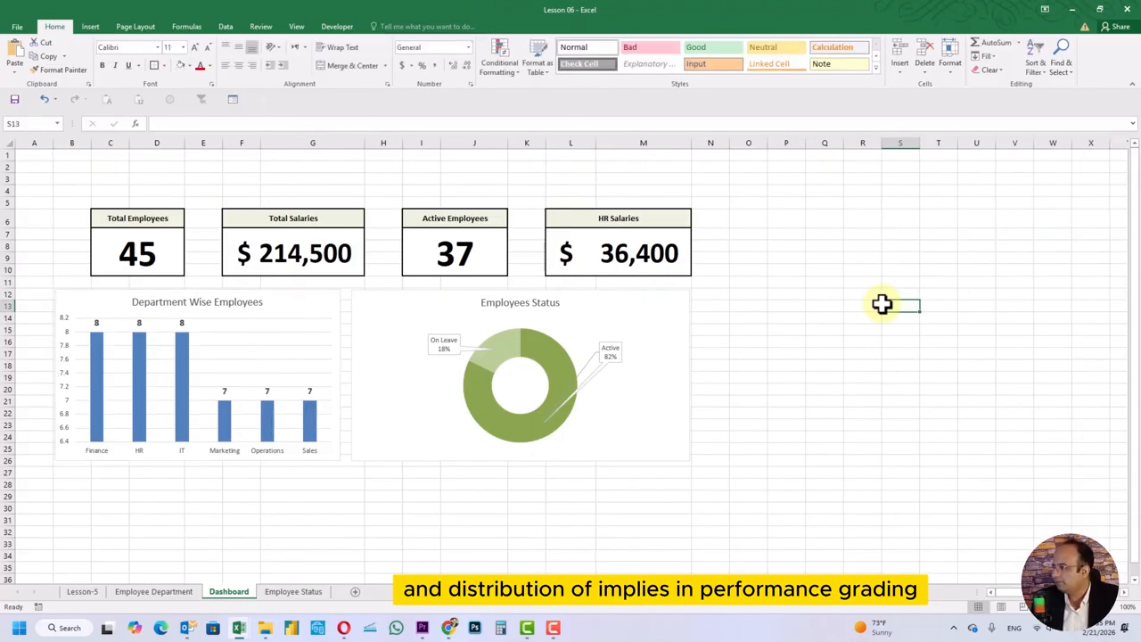
Step: Duplicate the Employee Department sheet within Lesson 06.xlsx, placing the copy before Lesson-5
click(173, 593)
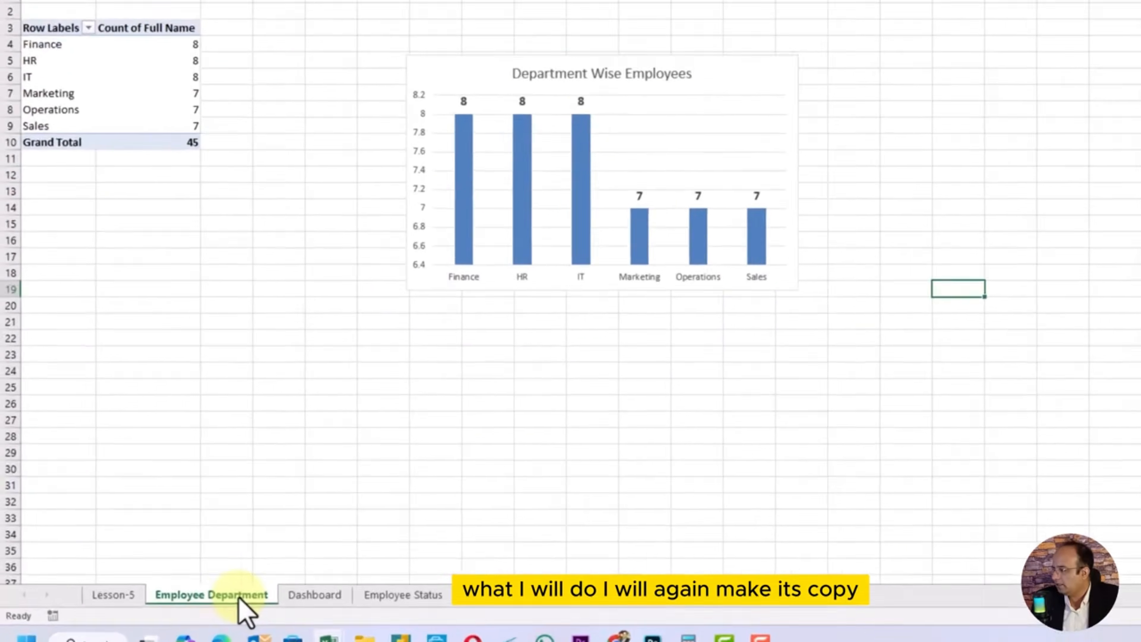
right_click(174, 590)
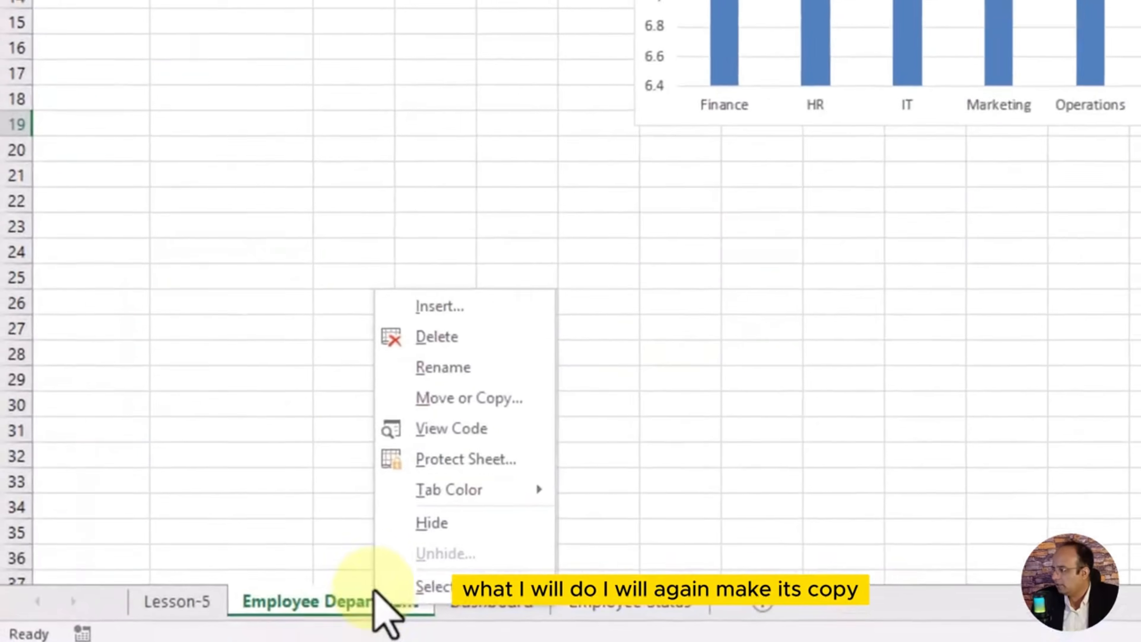
click(449, 398)
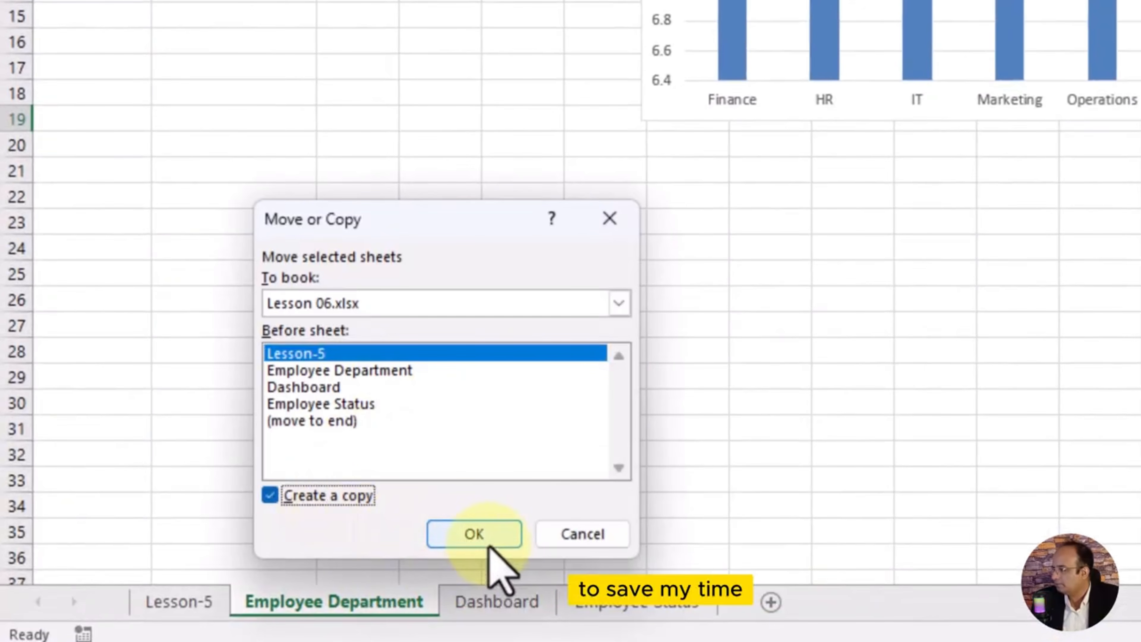
click(480, 537)
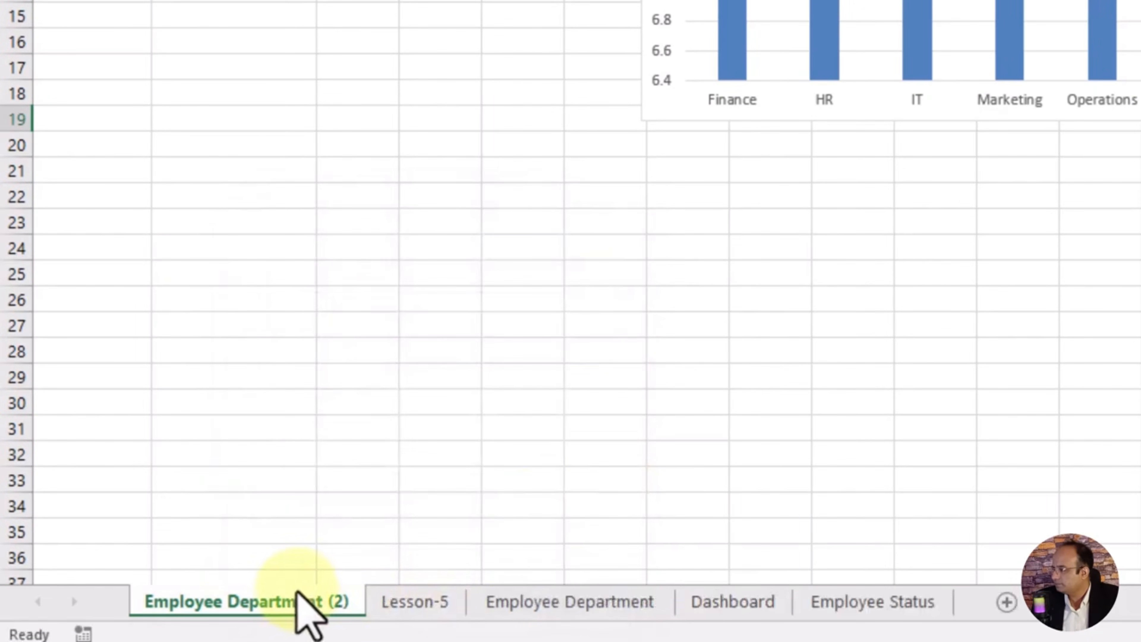
Step: Rename the copied Employee Department (2) sheet as Performance
double_click(296, 600)
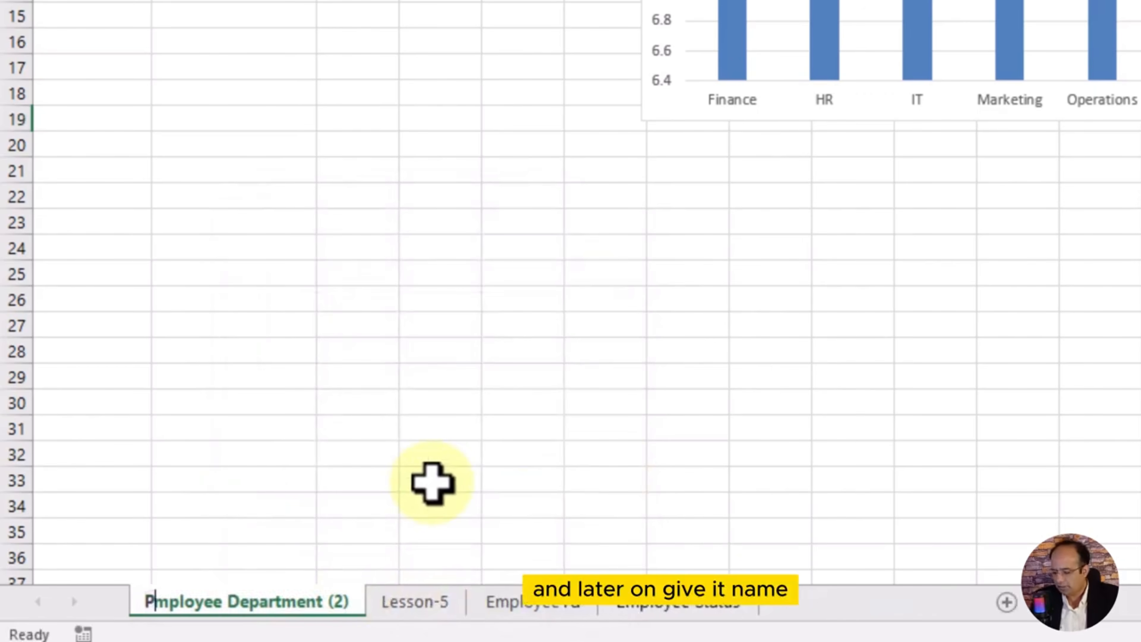
text(Peforman)
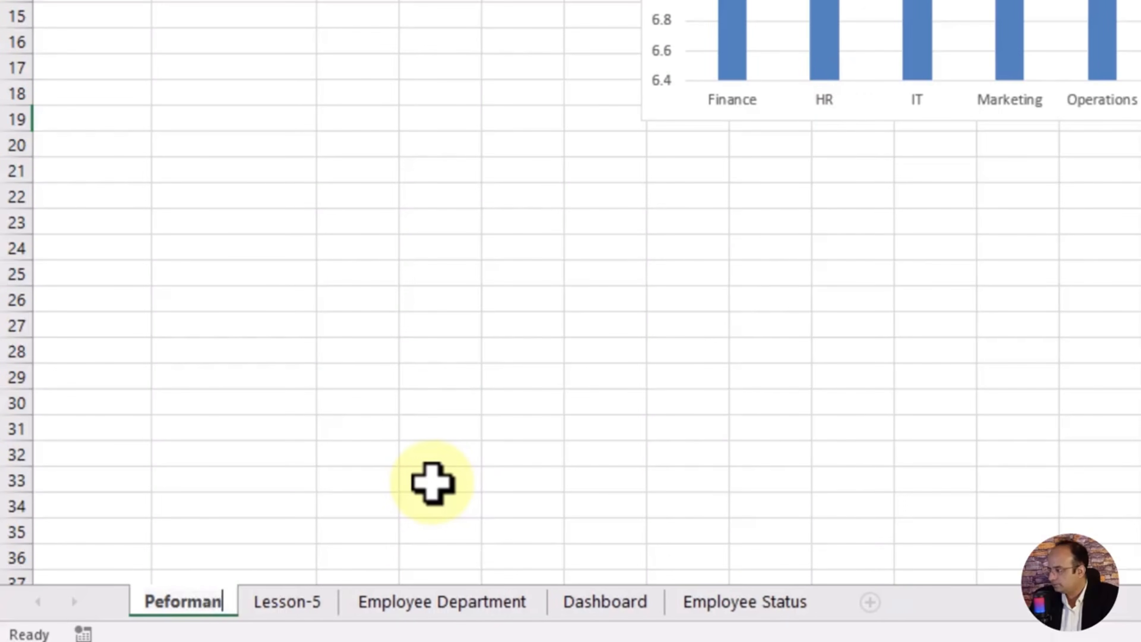
key(BackSpace)
key(BackSpace)
key(BackSpace)
key(BackSpace)
key(BackSpace)
key(BackSpace)
text(f)
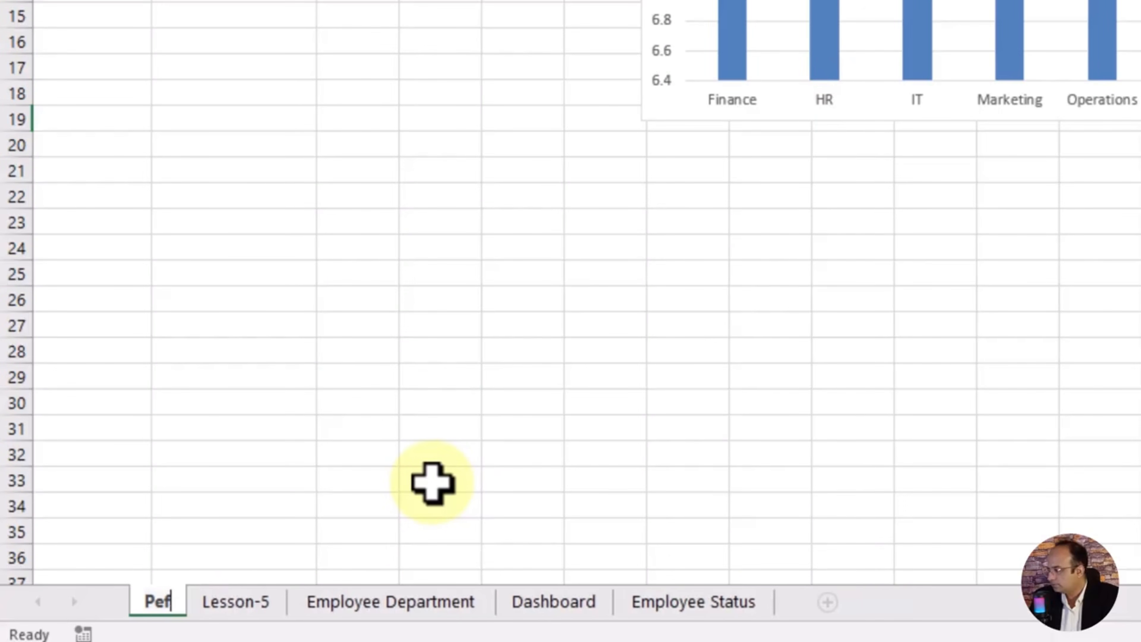
key(BackSpace)
text(rformance)
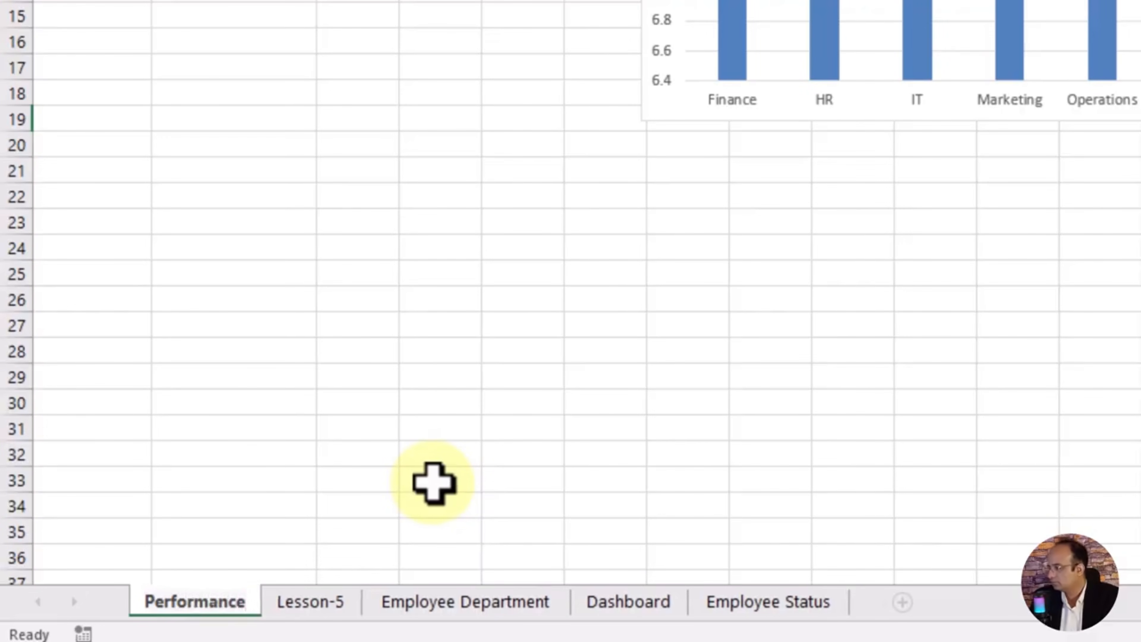
click(432, 483)
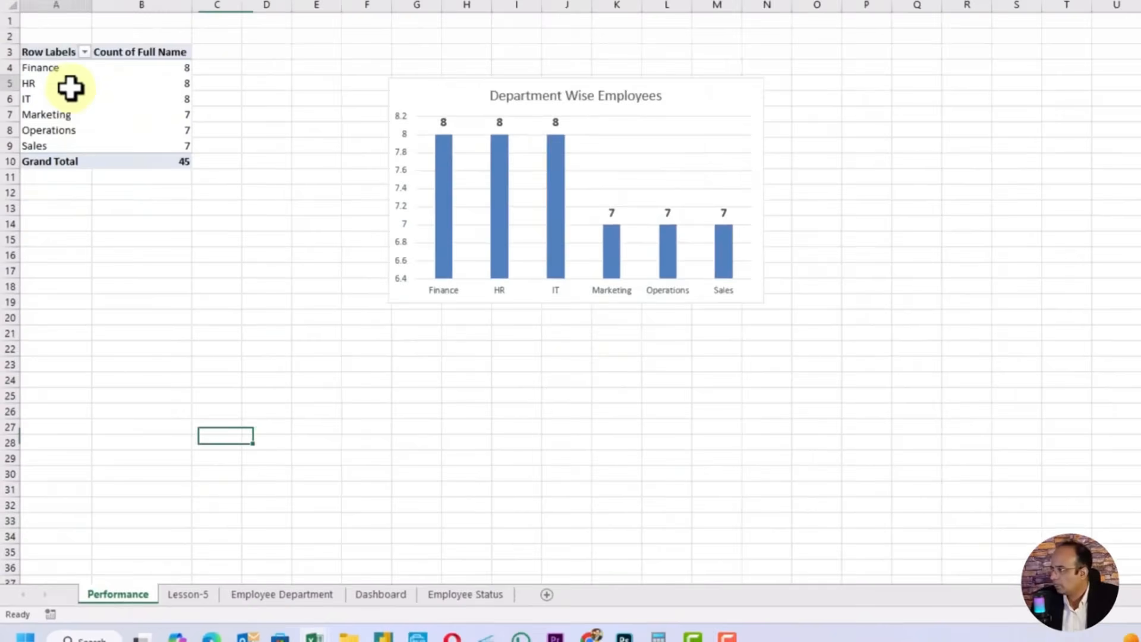
Step: Replace the Department row field with Performance Rating in the Performance sheet's PivotTable
click(70, 87)
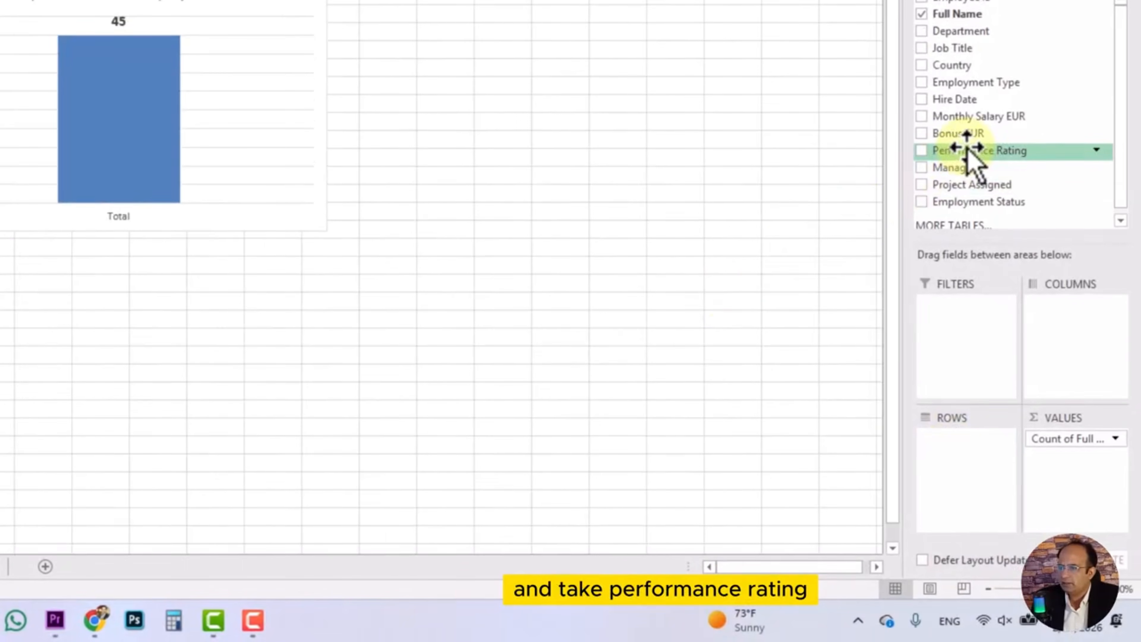
drag(966, 148, 949, 442)
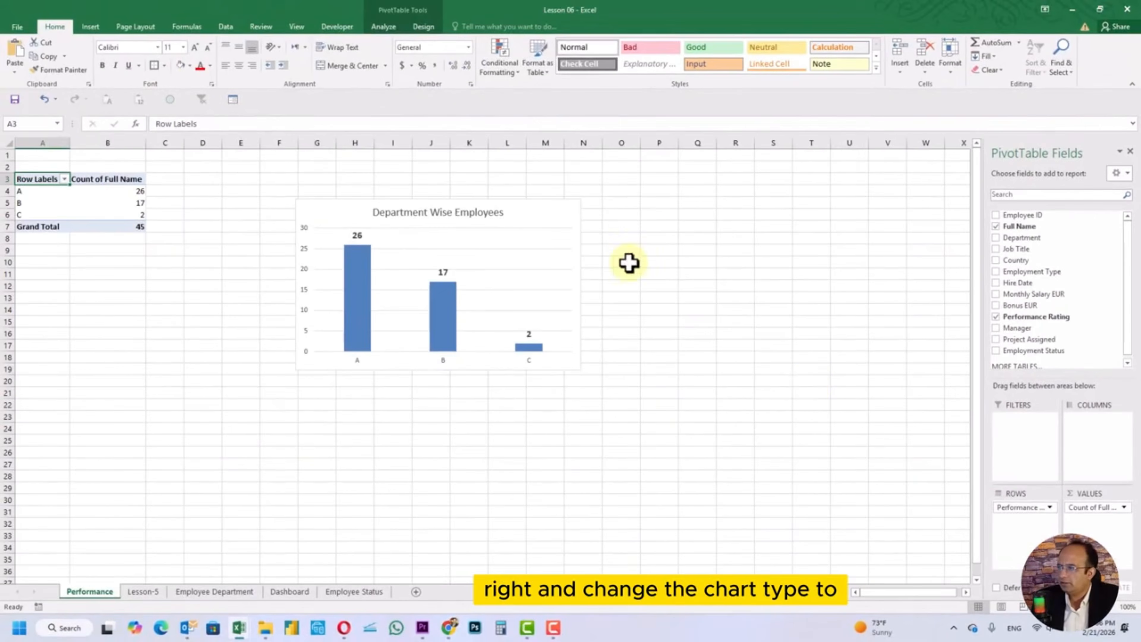
Step: Change the Performance sheet's column PivotChart to a Clustered Bar chart
click(527, 208)
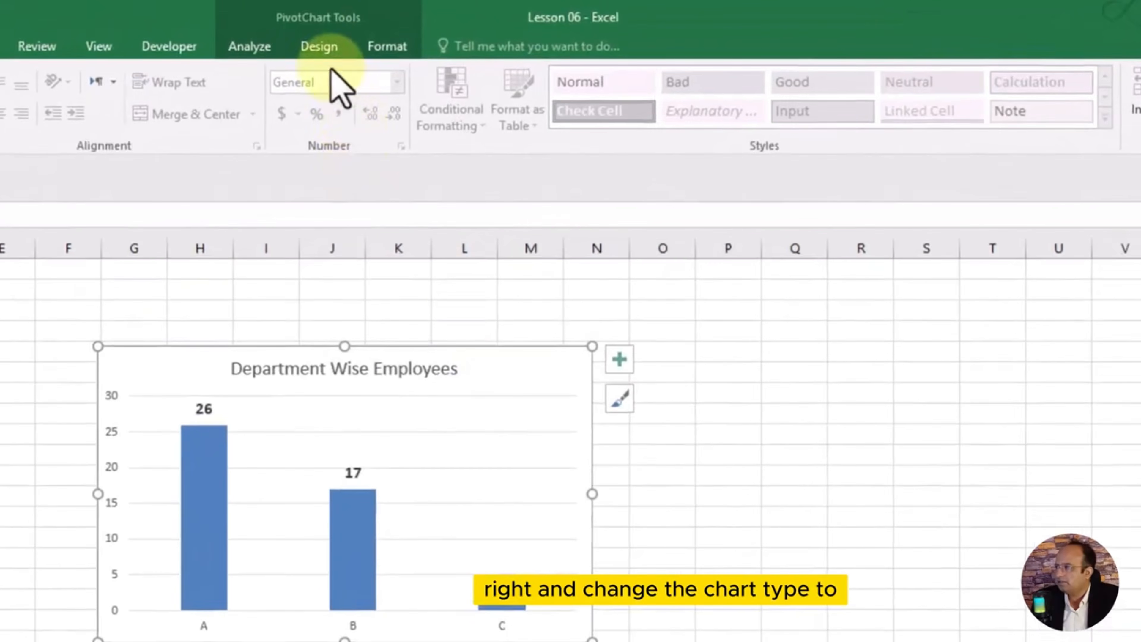
click(422, 26)
click(670, 106)
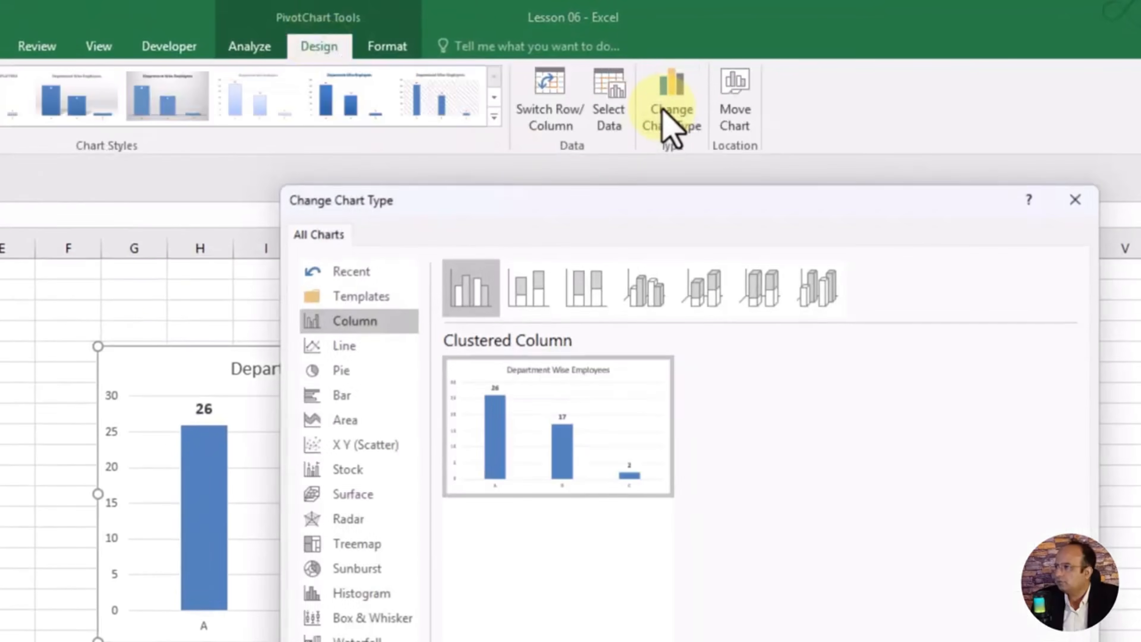
click(340, 395)
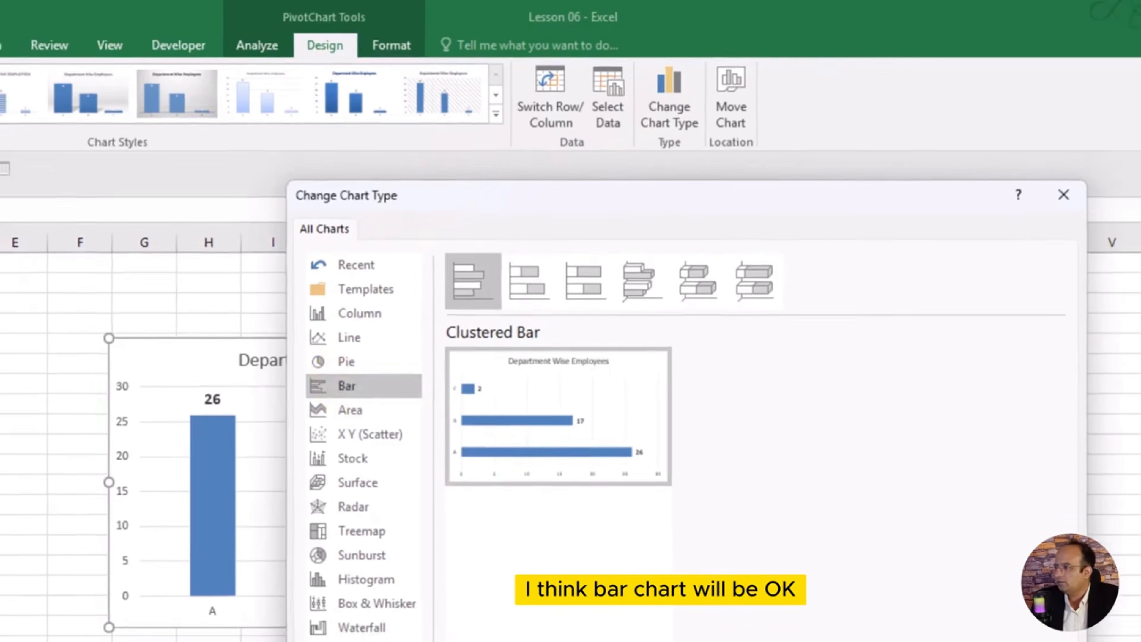
click(786, 429)
click(694, 264)
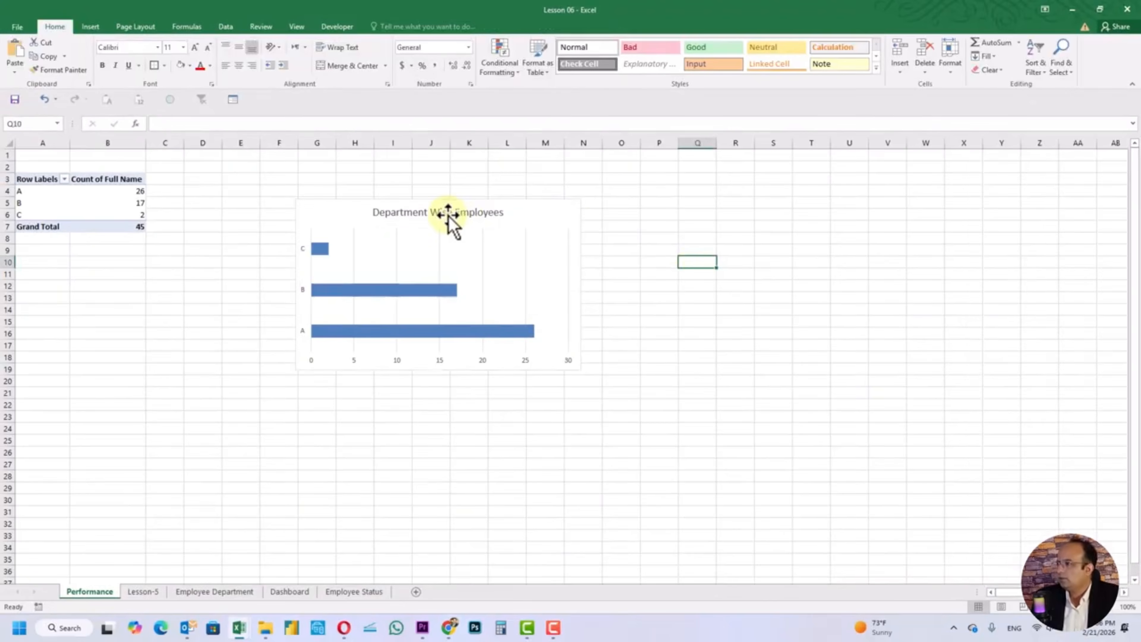
Step: Change the Performance sheet's chart title to Employees Performance
click(448, 214)
double_click(446, 213)
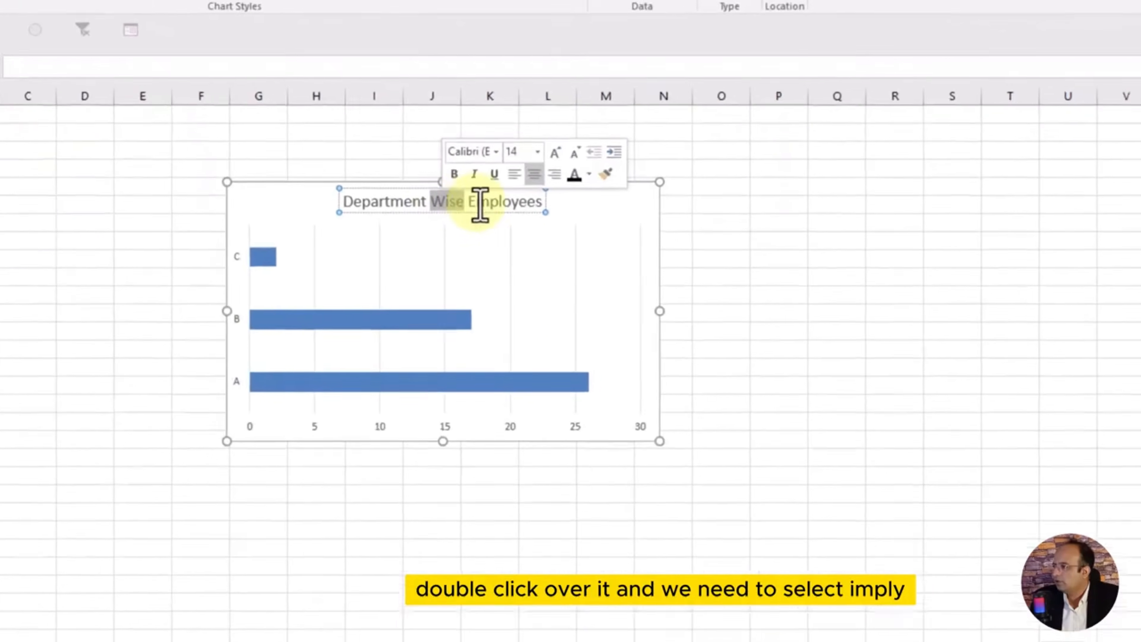
drag(472, 203, 359, 196)
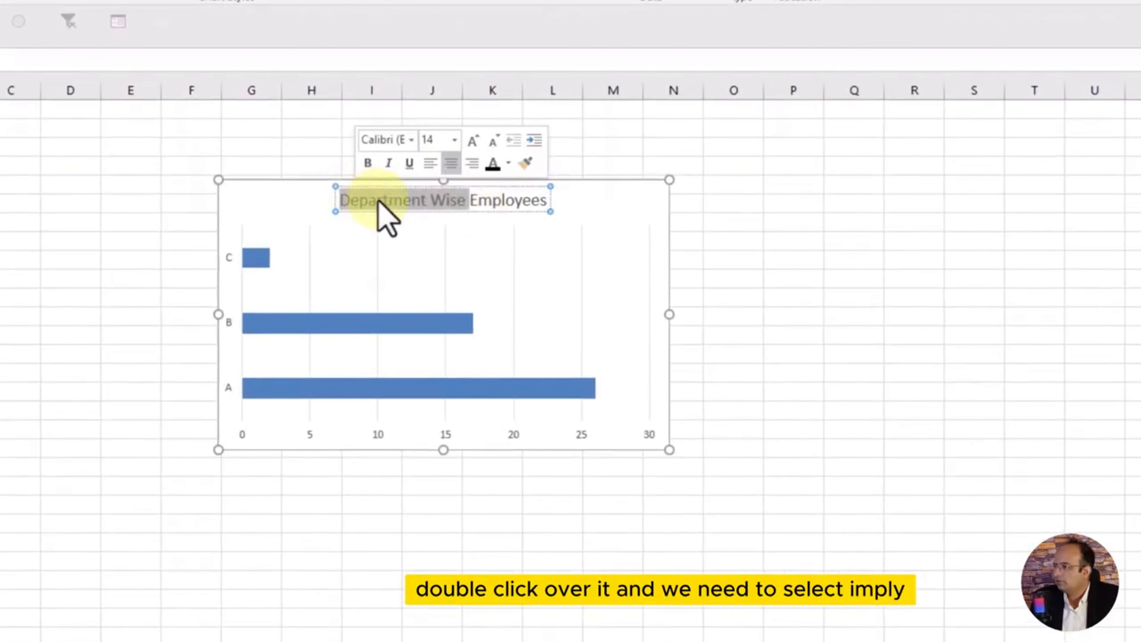
key(BackSpace)
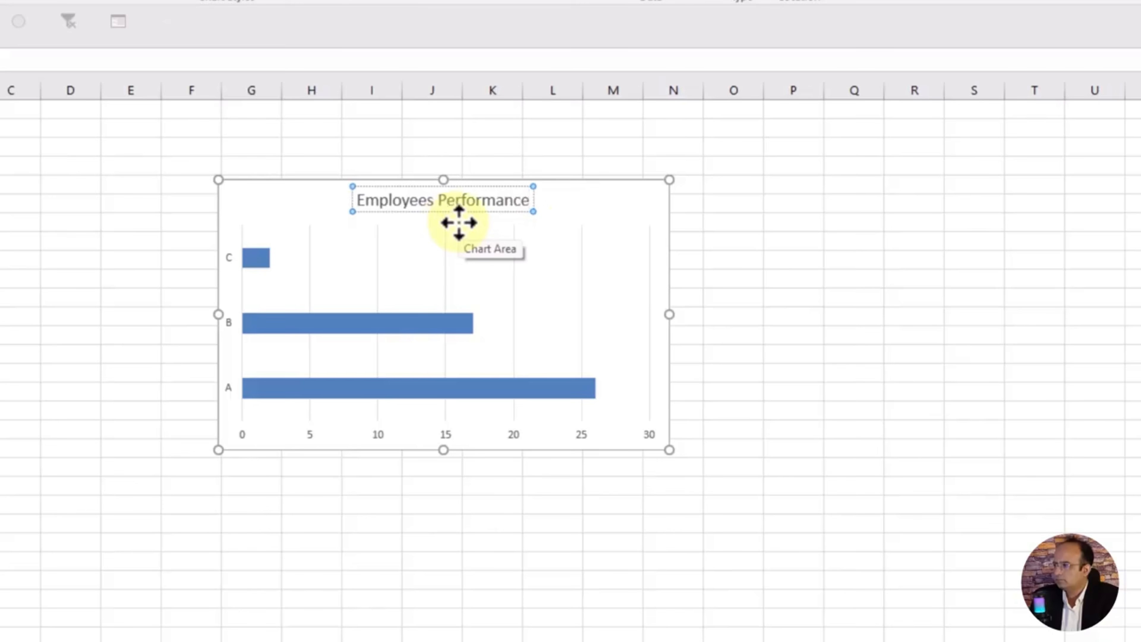
click(772, 254)
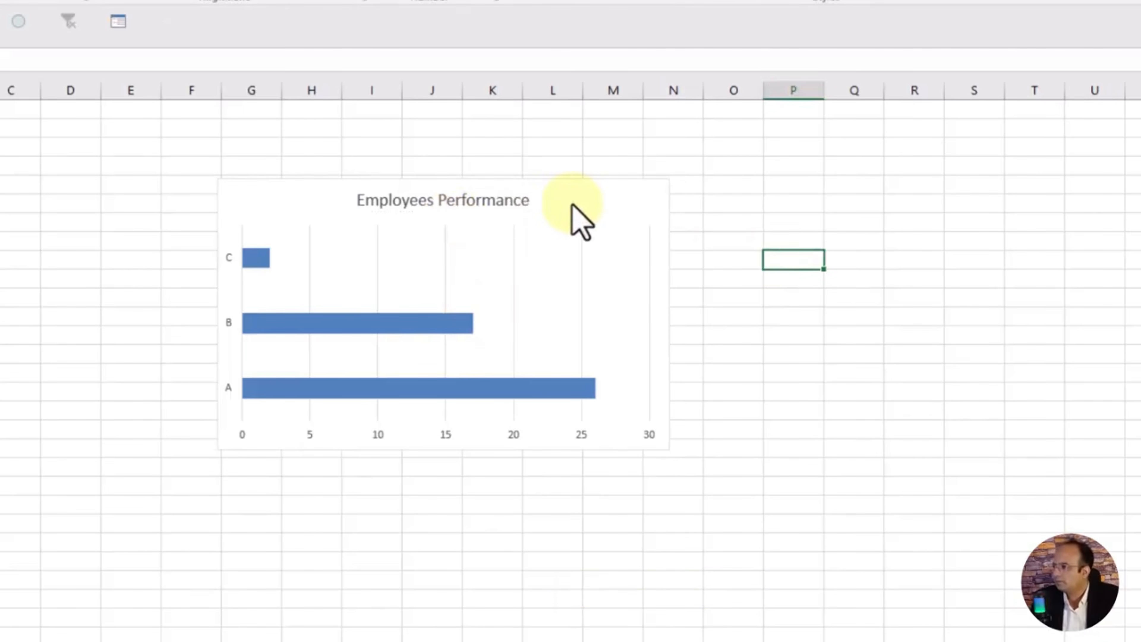
Step: Add data labels to the Employees Performance chart's bars and format them bold at font size 12
click(572, 205)
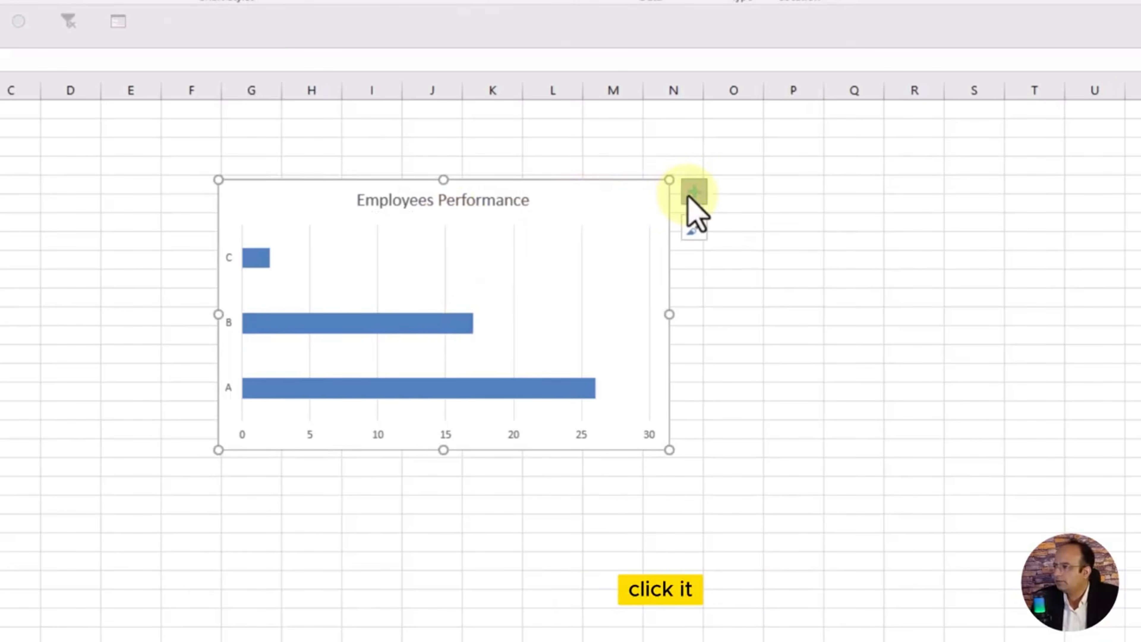
click(694, 192)
click(739, 266)
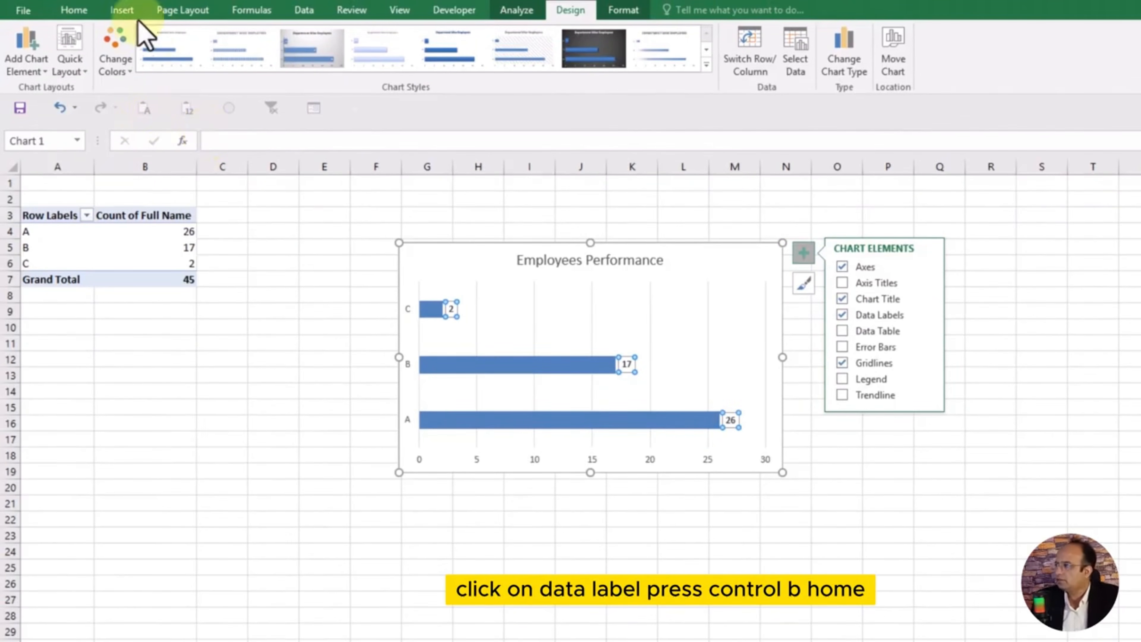
click(74, 11)
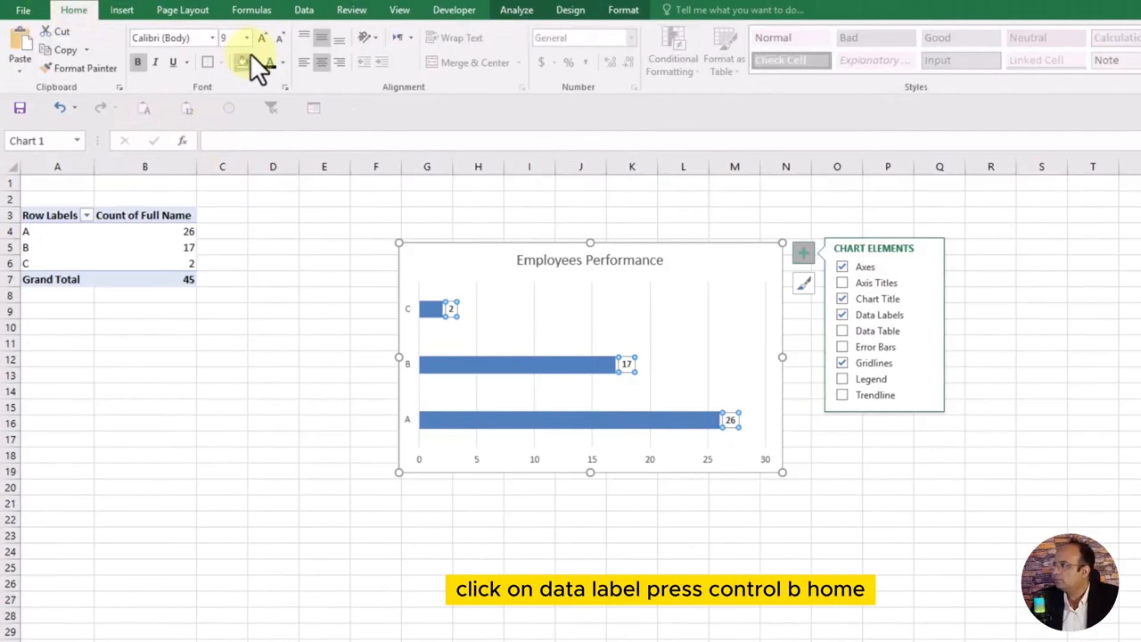
click(263, 39)
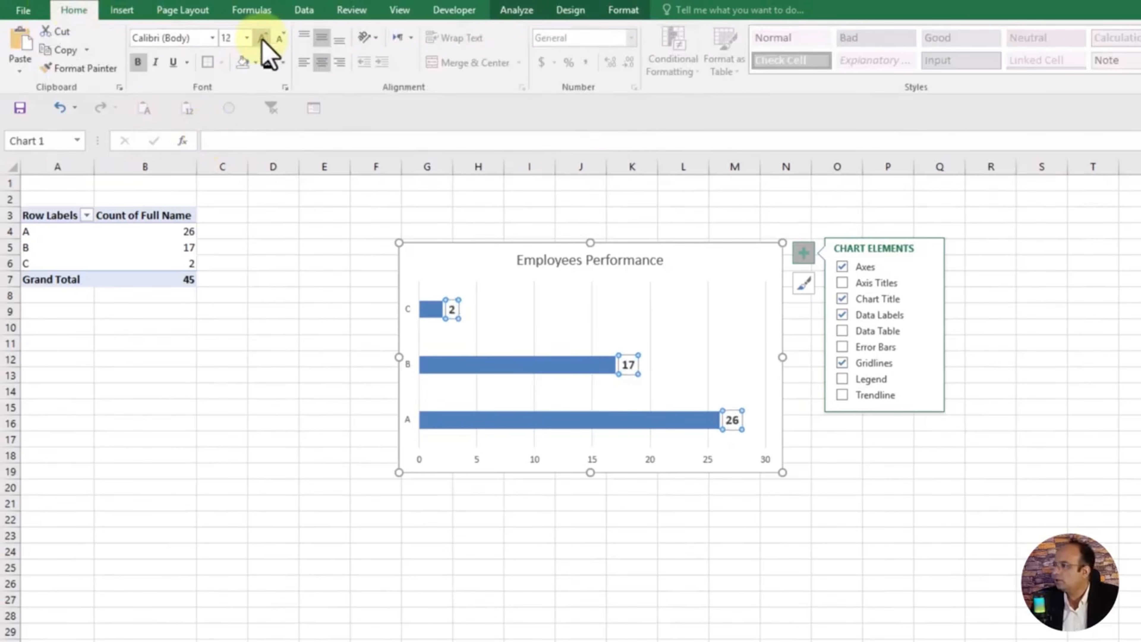
click(1042, 584)
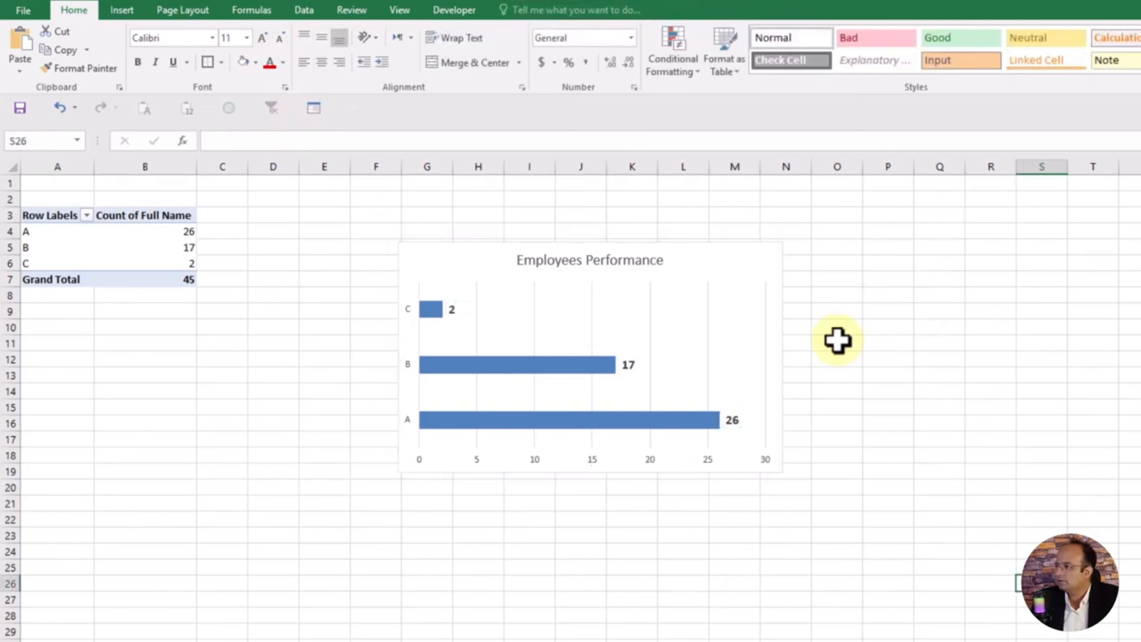
Step: Copy the Employees Performance chart to the Dashboard sheet, place it below the Department Wise Employees chart and widen it to the end of column M
click(731, 258)
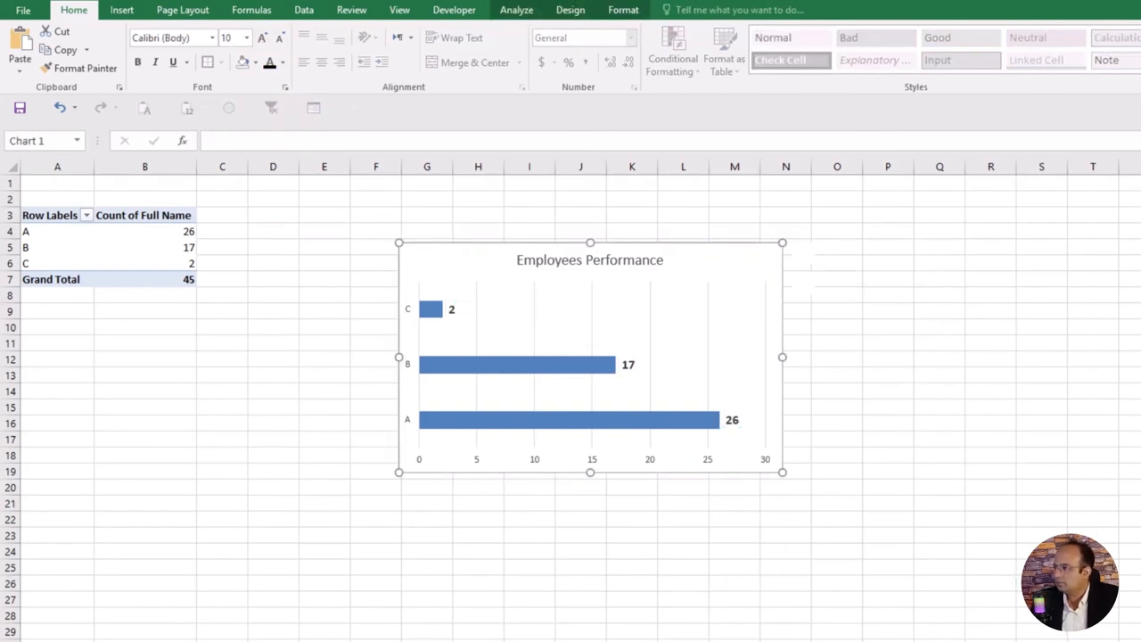
key(ctrl+Page_Up)
scroll(606, 584, down, 2)
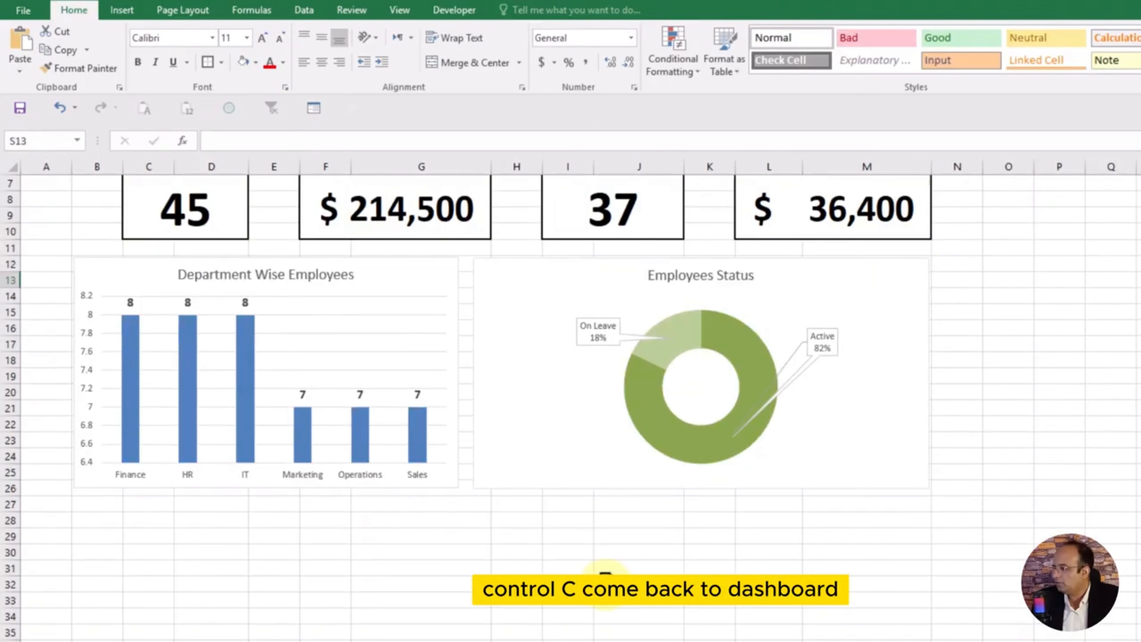
key(ctrl+v)
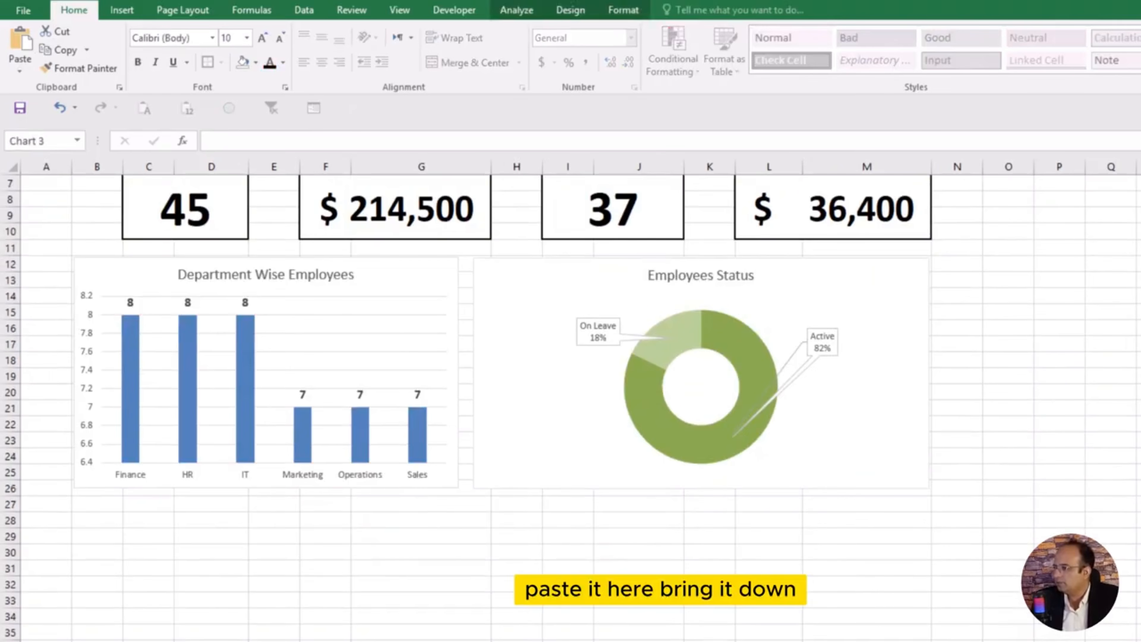
drag(270, 474, 102, 502)
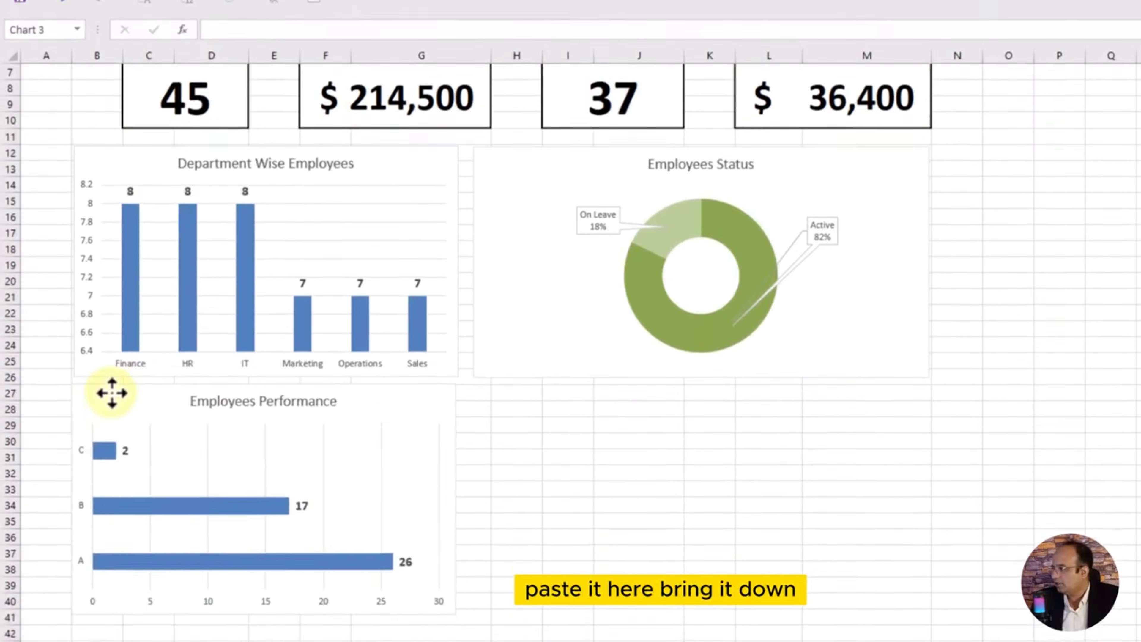
drag(456, 412, 927, 439)
click(1139, 322)
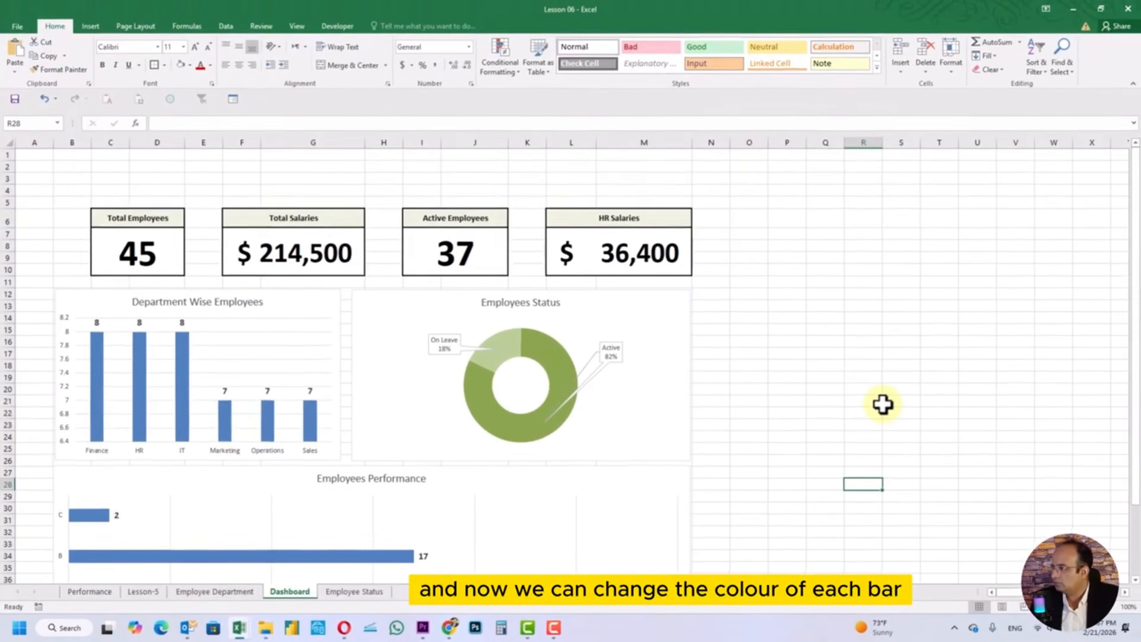
Step: Fill the C bar of the Dashboard's Employees Performance chart with red
scroll(883, 405, down, 3)
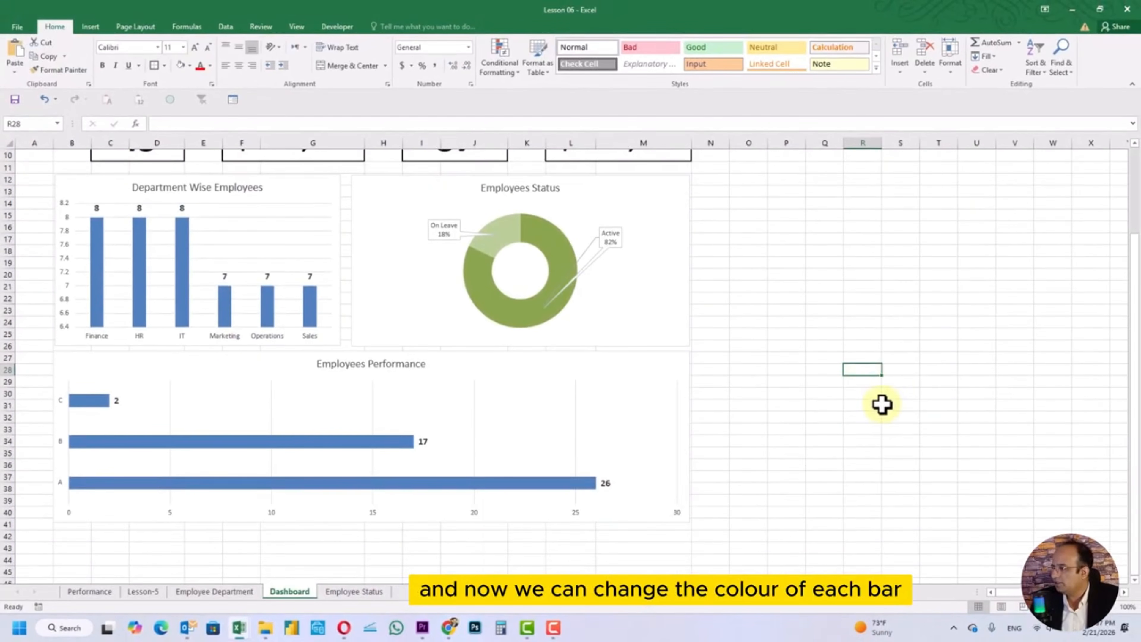
scroll(881, 404, up, 2)
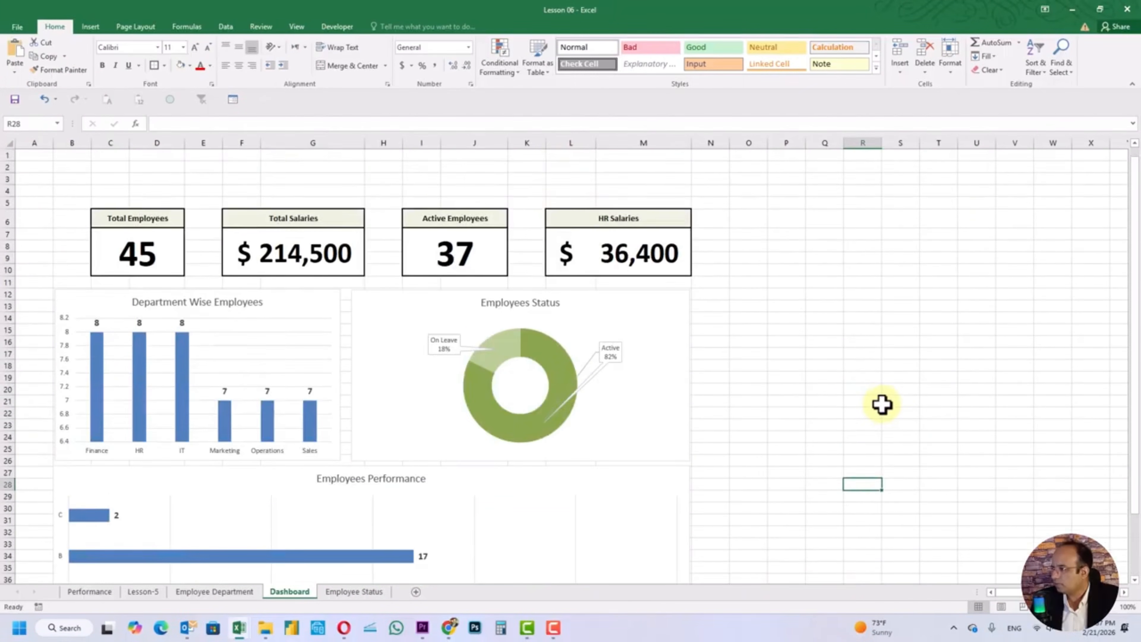
scroll(882, 405, down, 1)
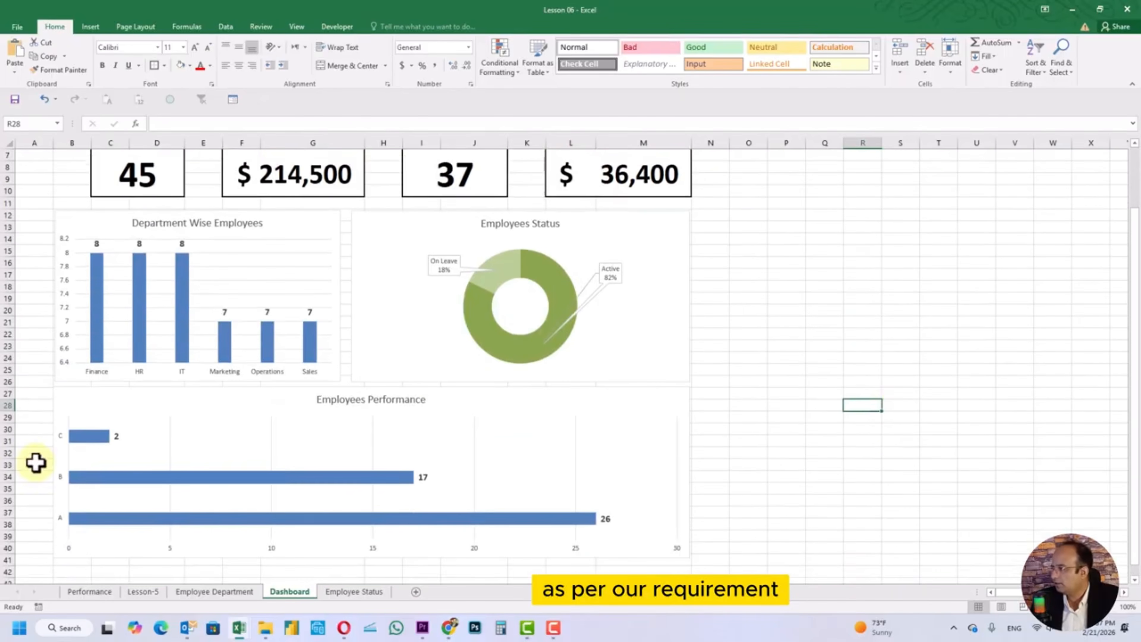
double_click(92, 435)
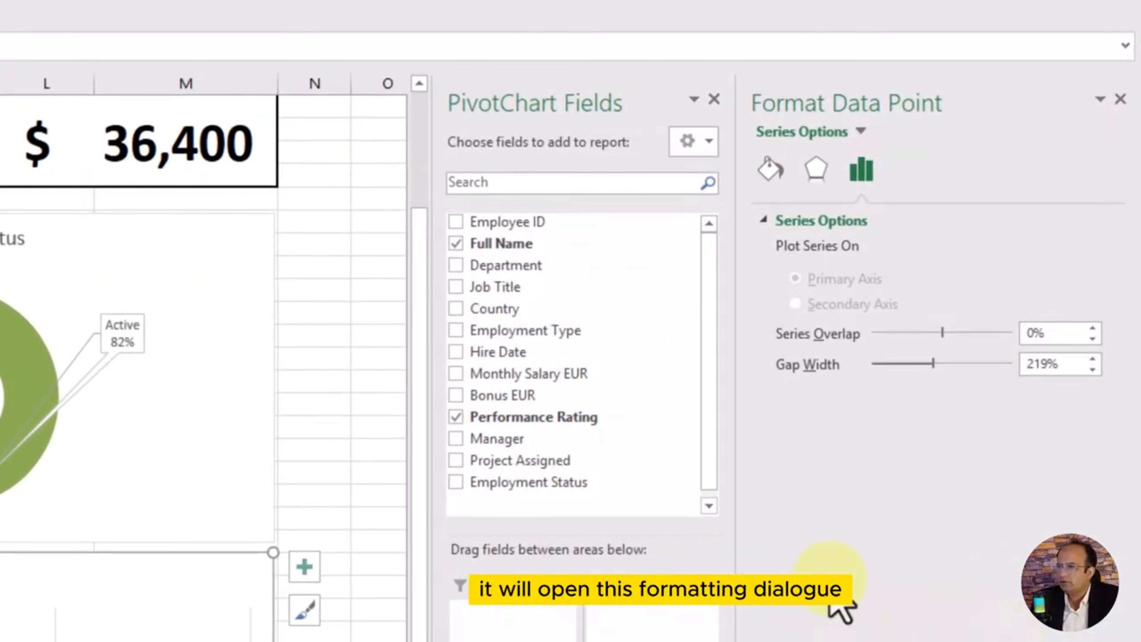
click(770, 175)
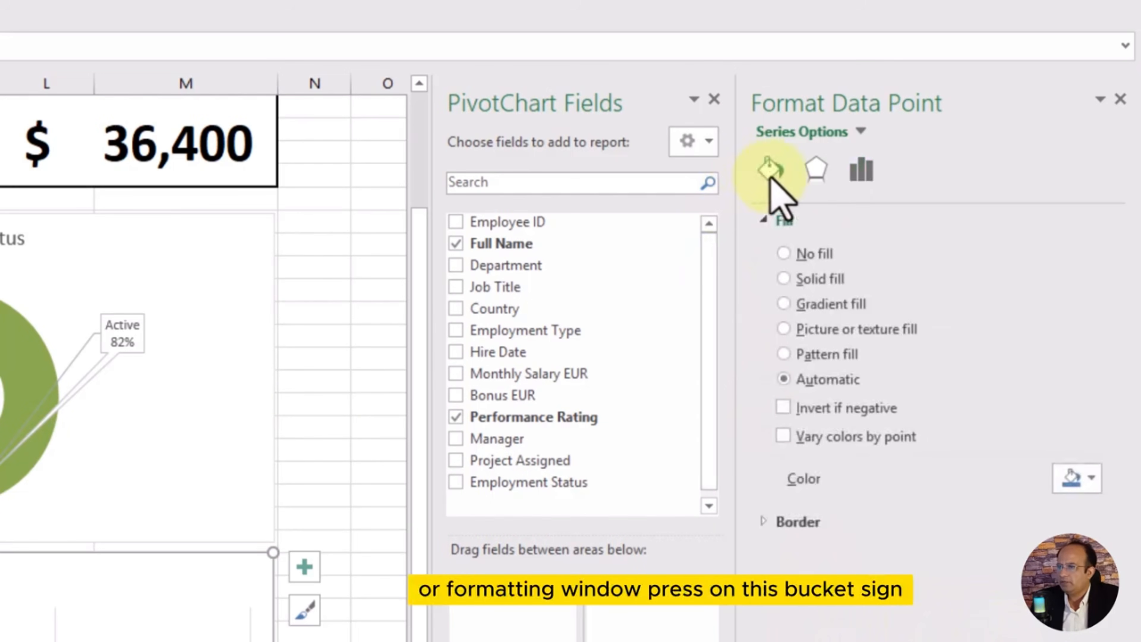
click(1092, 479)
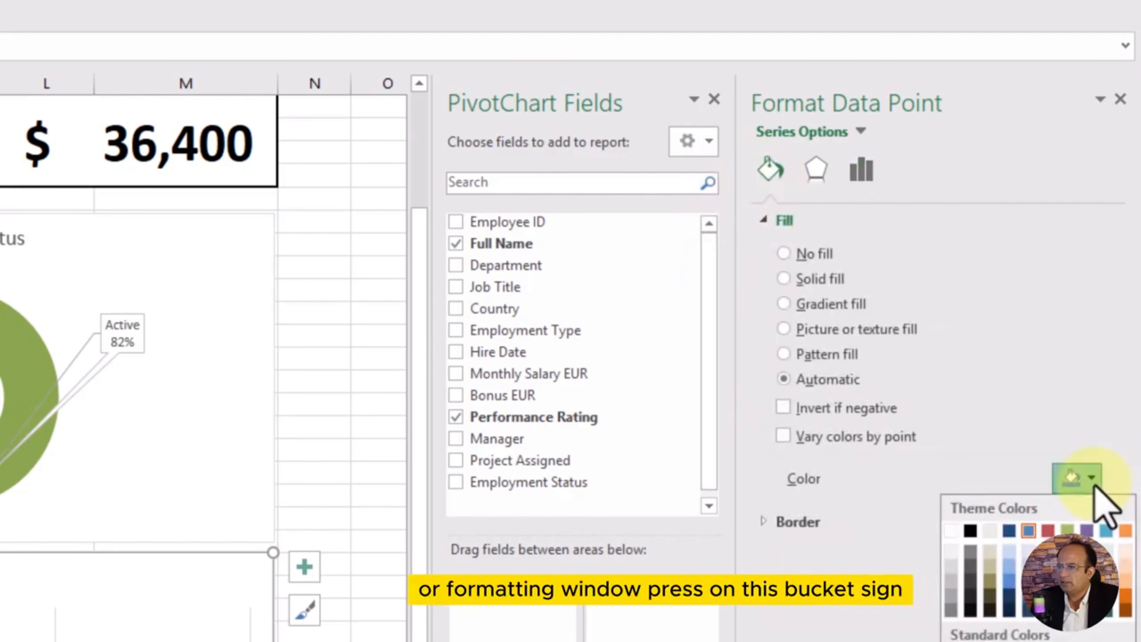
click(968, 528)
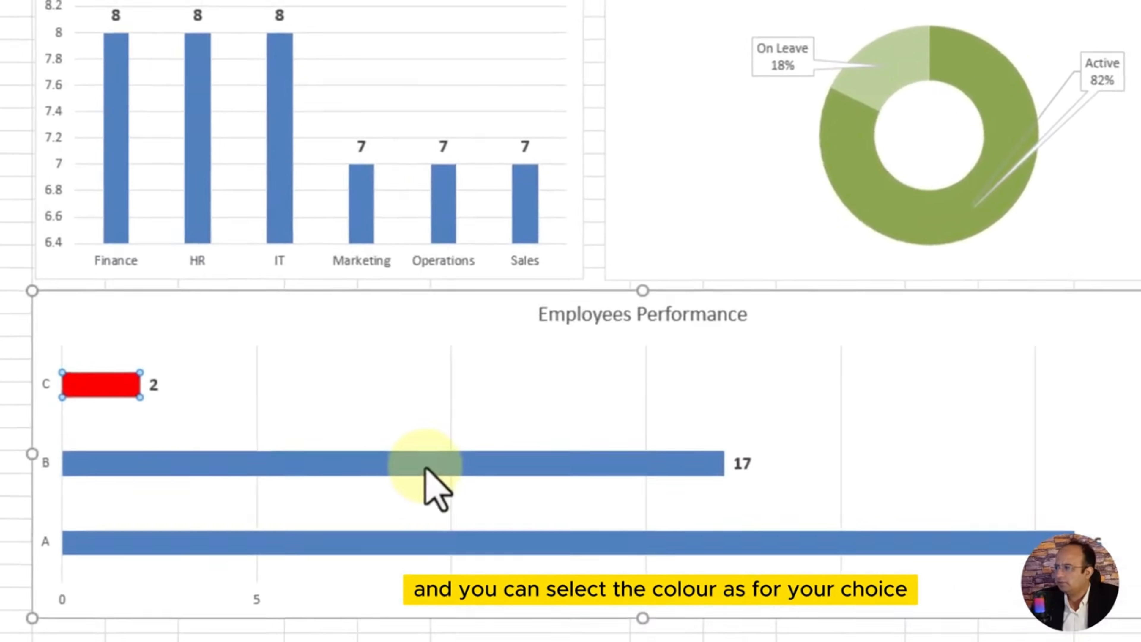
Step: Fill the B bar of the Employees Performance chart with dark olive green
click(460, 458)
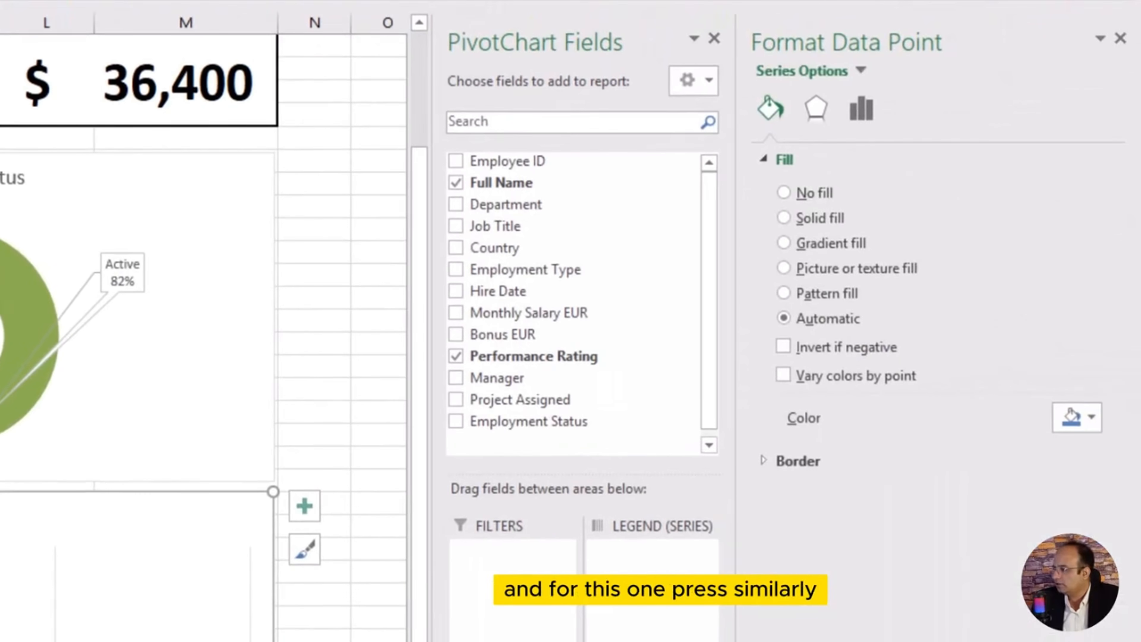
click(1096, 420)
click(1067, 549)
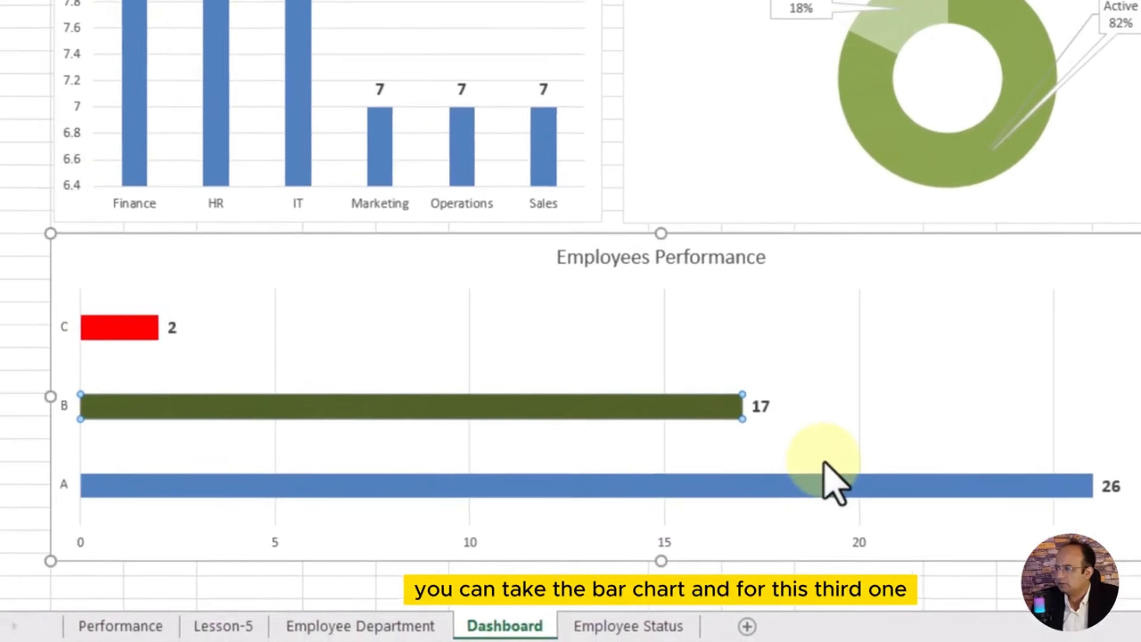
Step: Fill the A bar of the Employees Performance chart with aqua blue and close the data point formatting
click(825, 477)
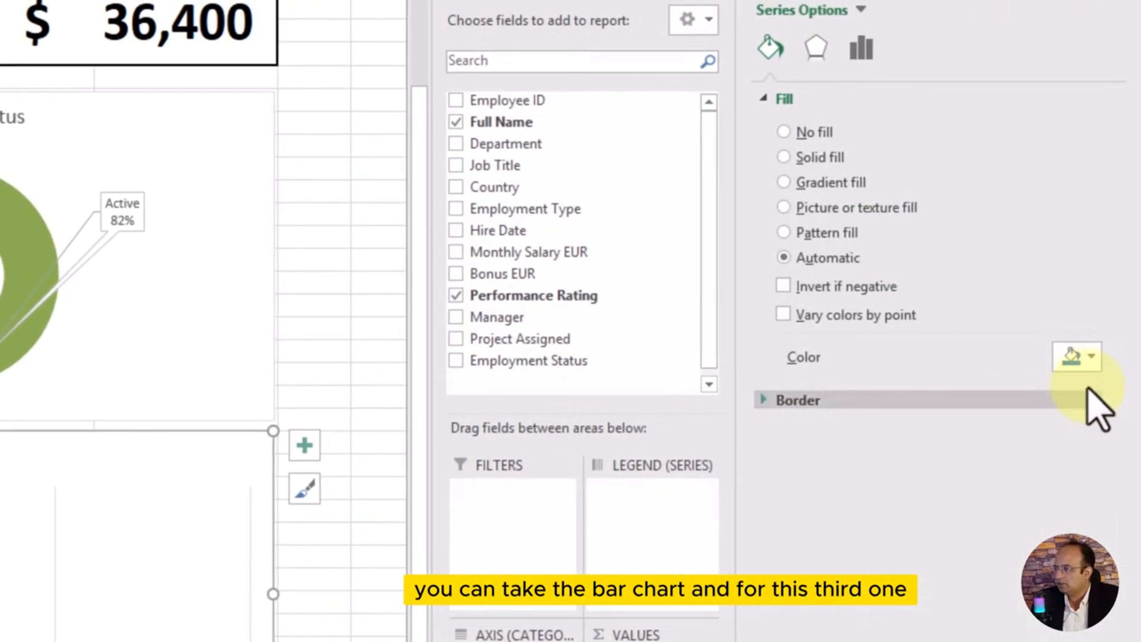
click(1092, 360)
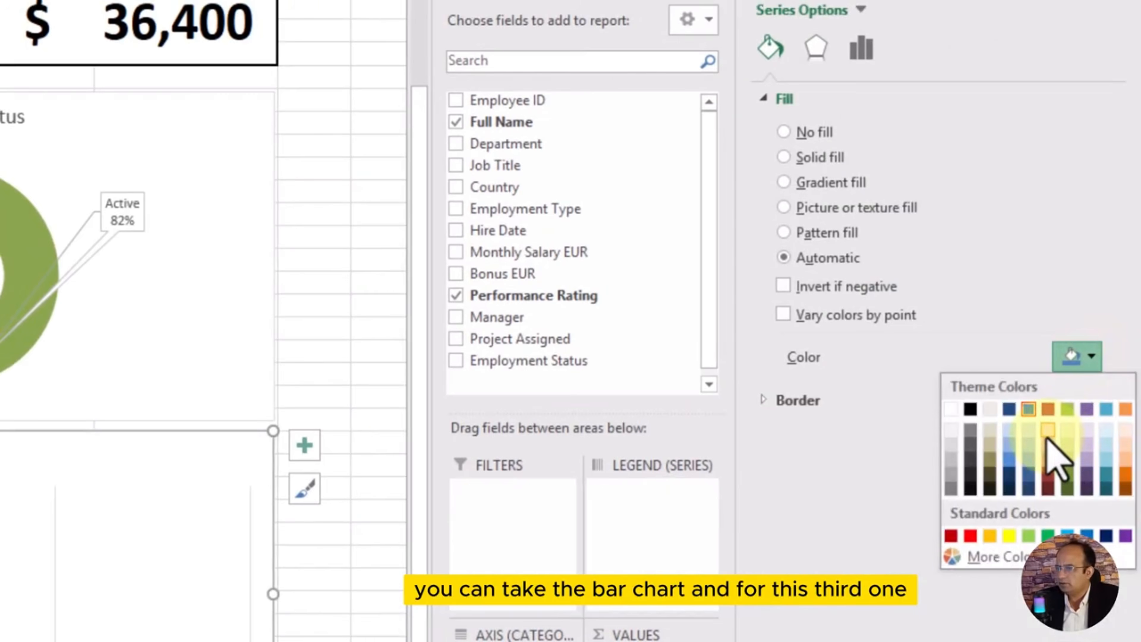
click(1065, 448)
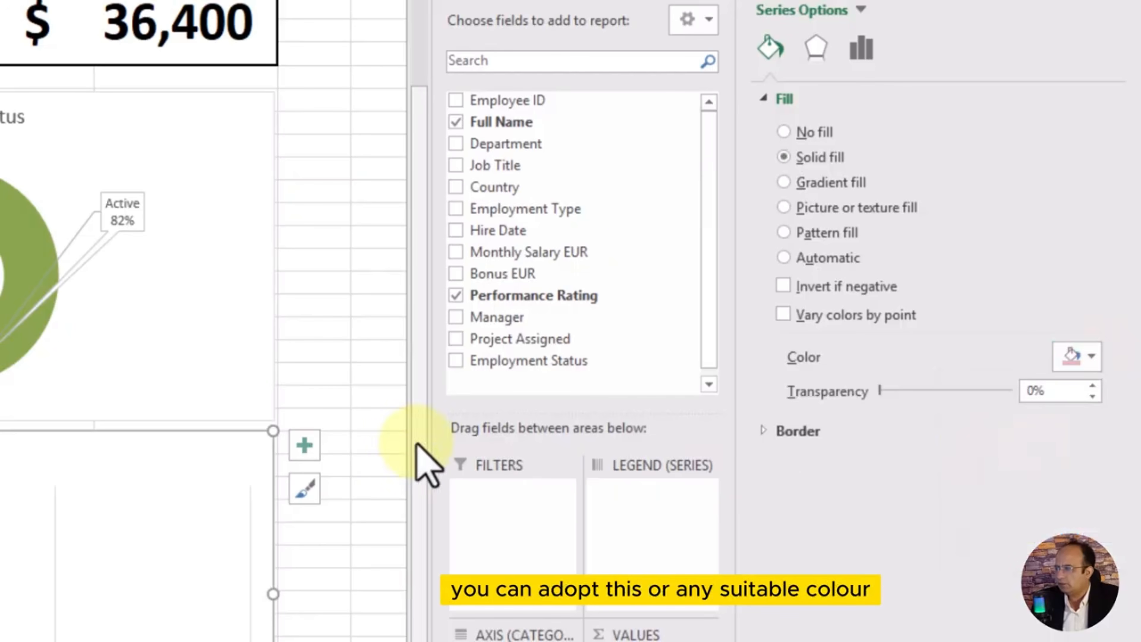
click(1093, 357)
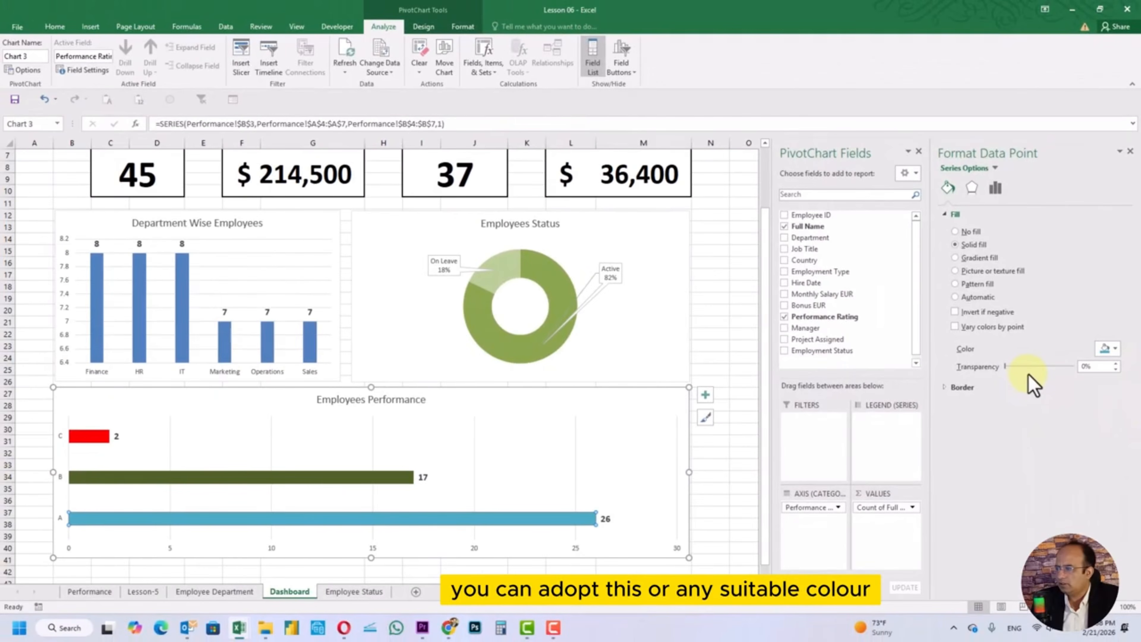
click(1129, 152)
click(870, 309)
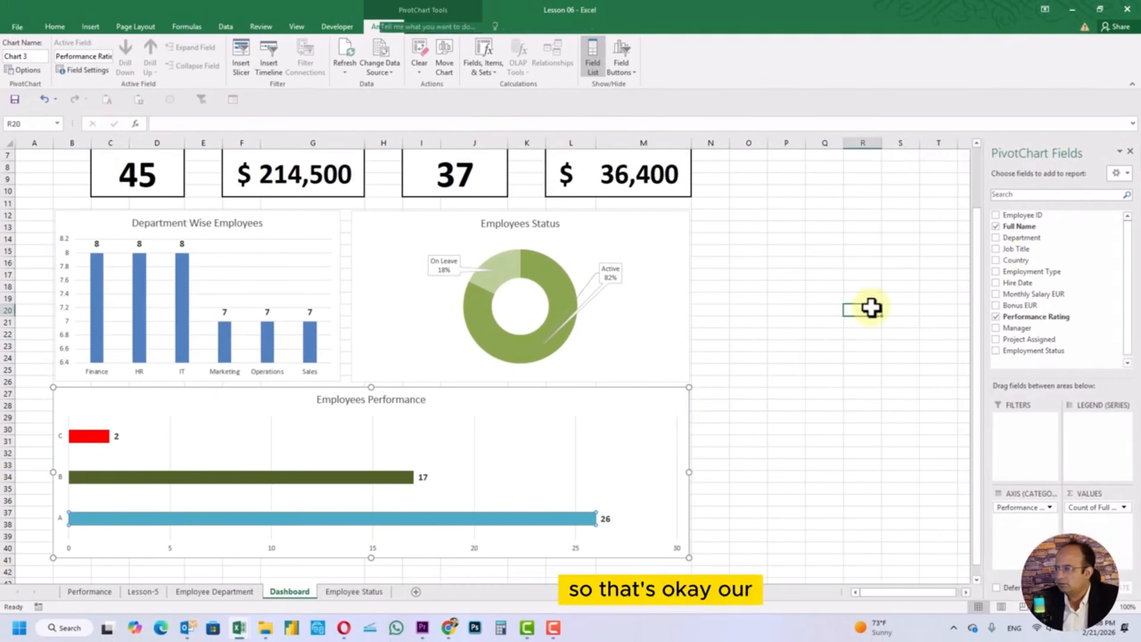
Step: Merge and center cells B2:M3 above the Dashboard's summary cards and enter the title Employee Dashboard
scroll(870, 309, up, 2)
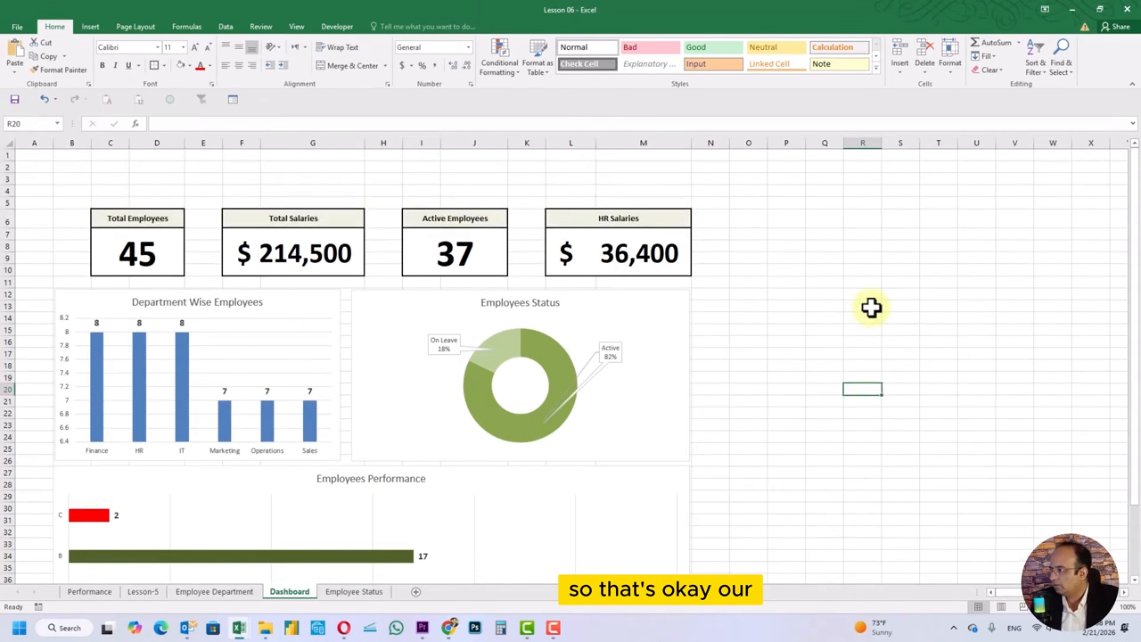
scroll(871, 309, down, 3)
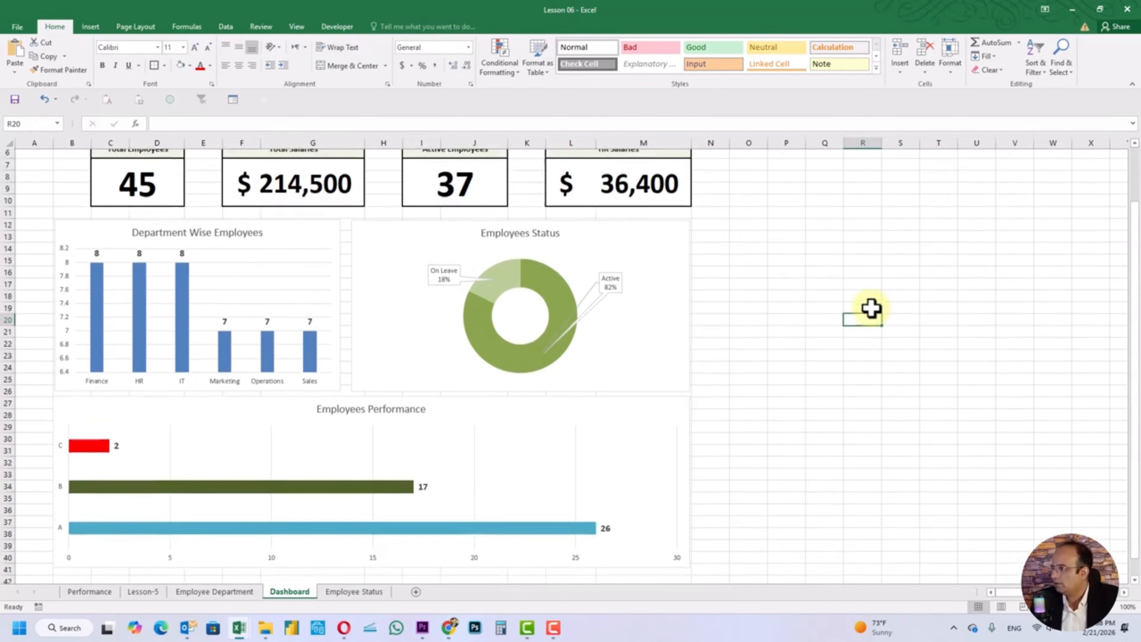
scroll(870, 309, up, 3)
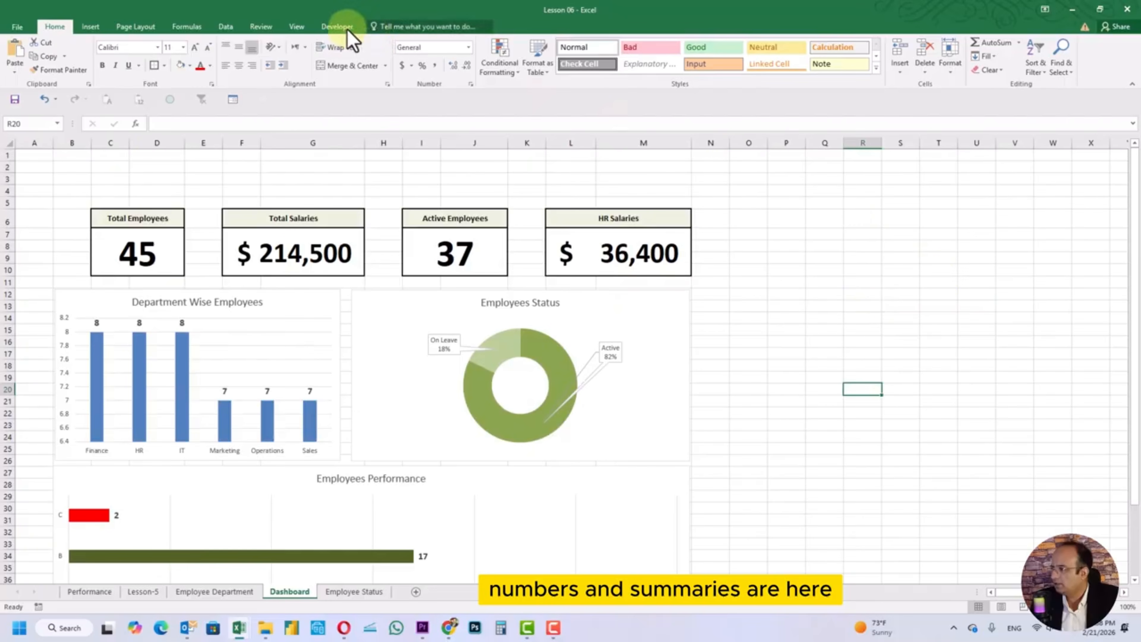
drag(73, 168, 659, 184)
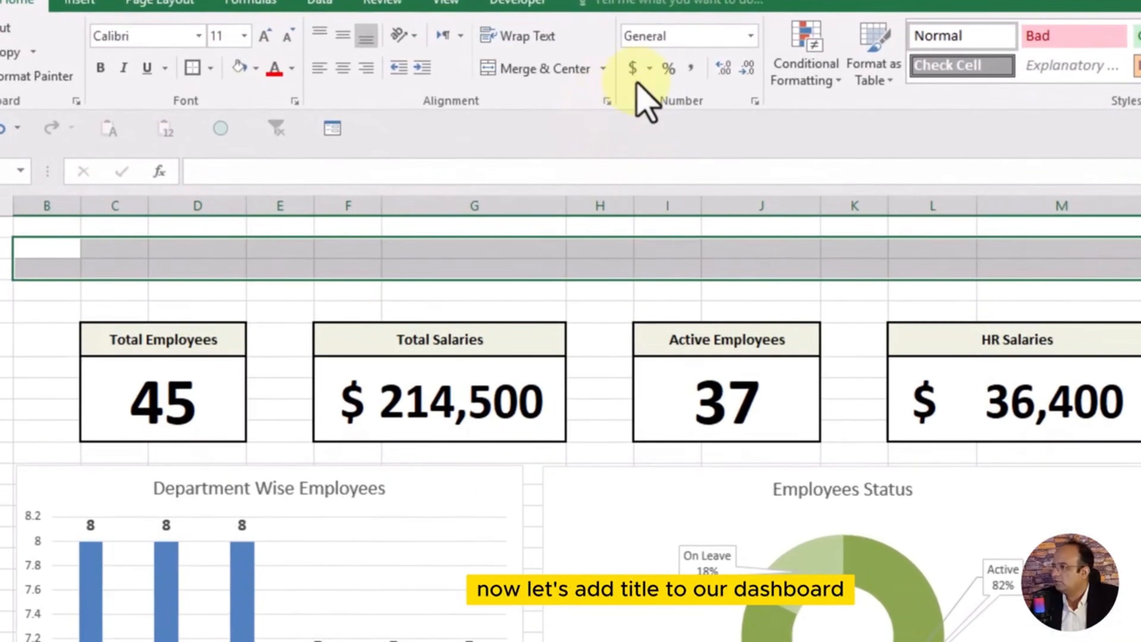
click(536, 71)
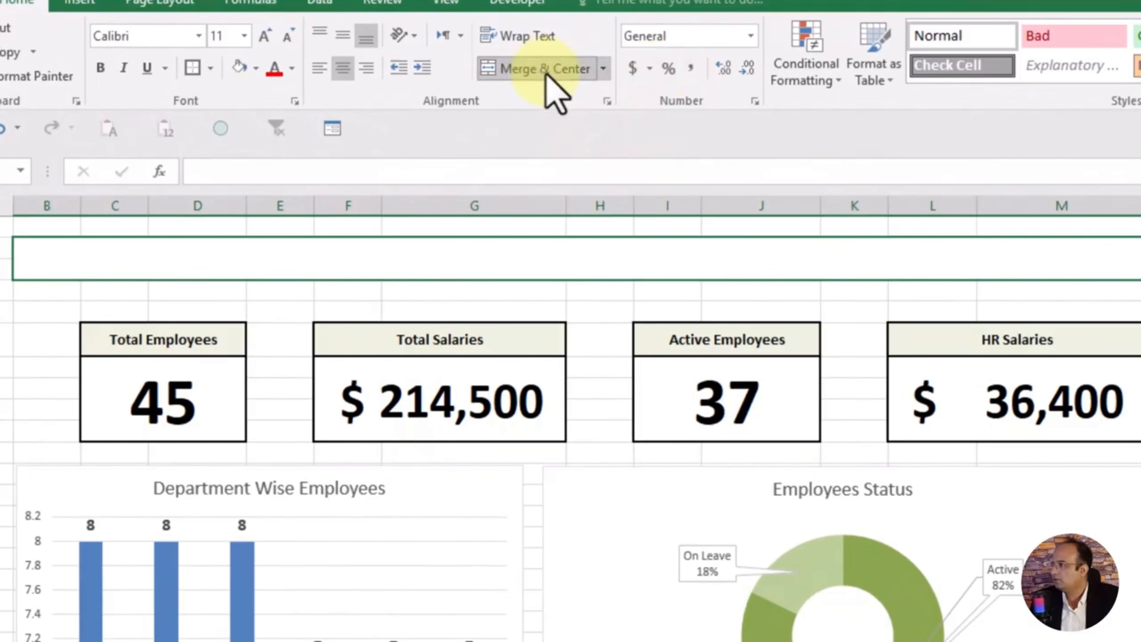
text(Employee Dashboard)
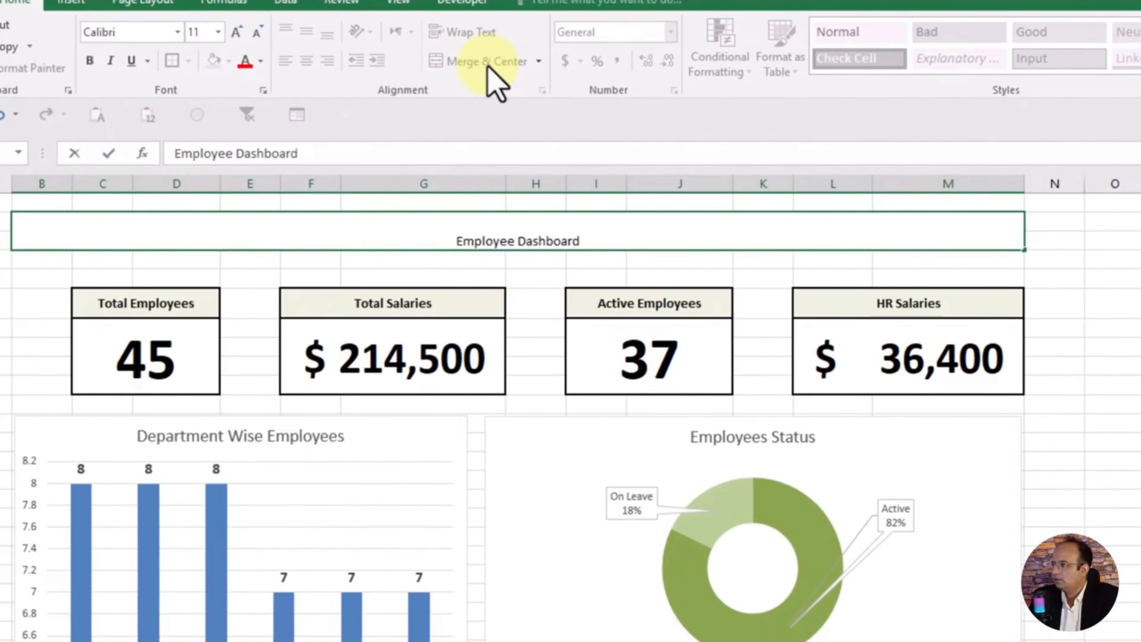
key(Return)
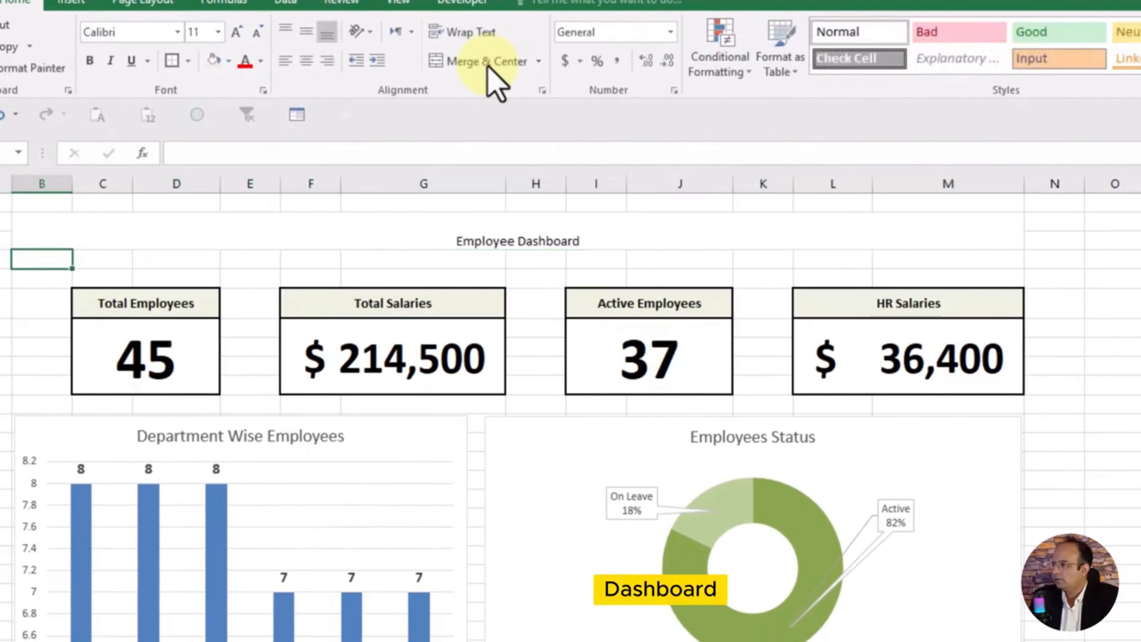
Step: Make the Employee Dashboard title in B2 bold and enlarge its font size to 24
key(Up)
key(ctrl+b)
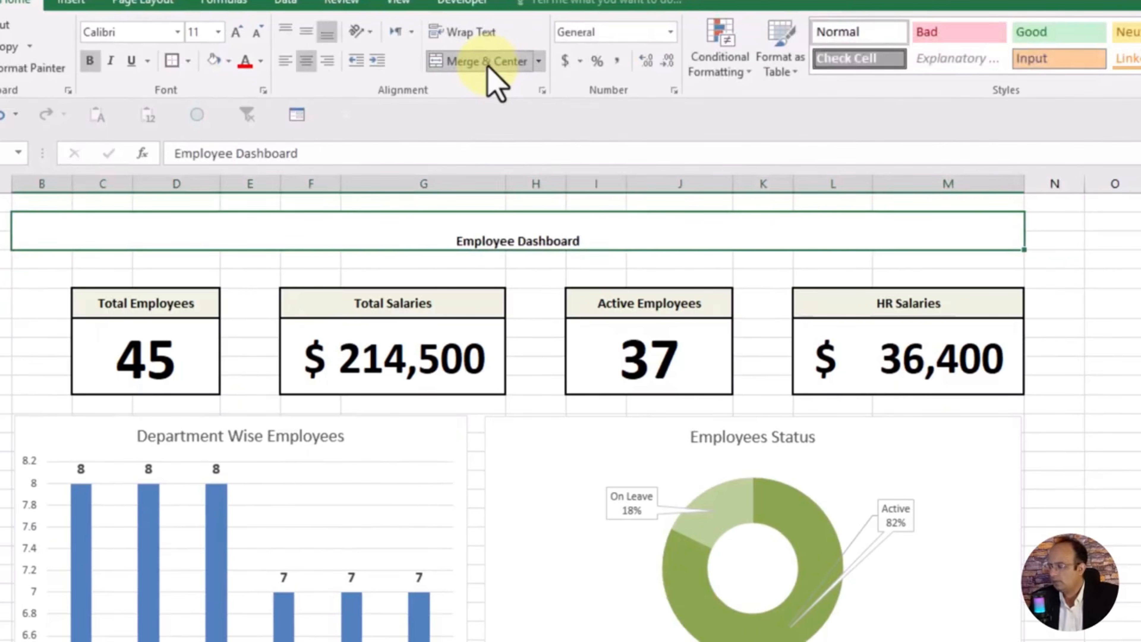
click(235, 31)
click(235, 32)
click(235, 31)
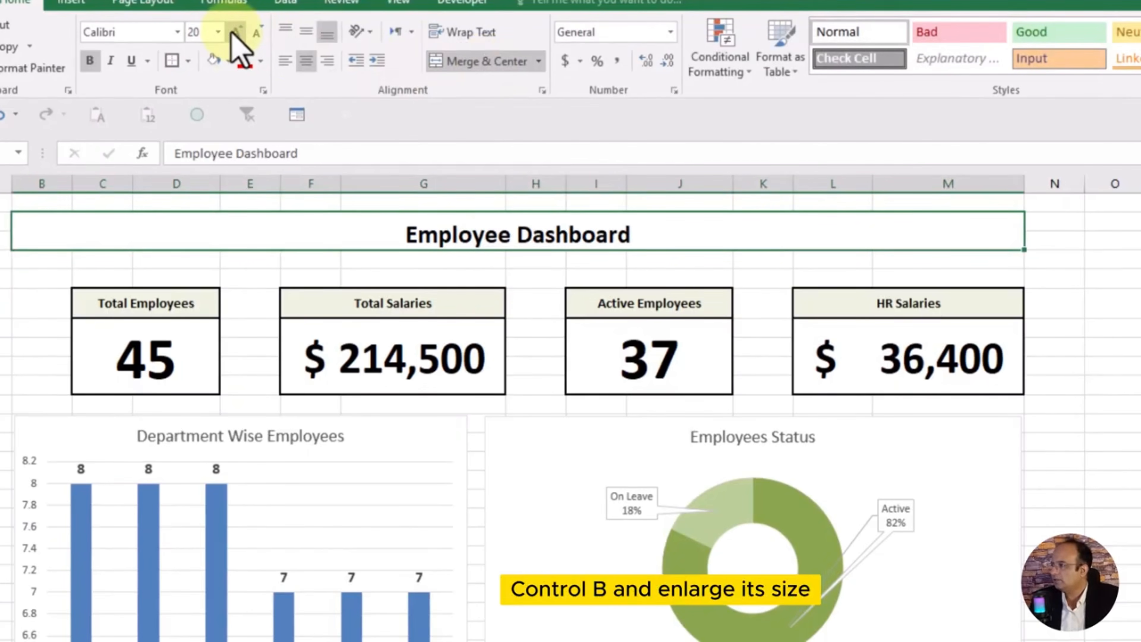
click(235, 32)
click(235, 32)
click(235, 32)
click(235, 31)
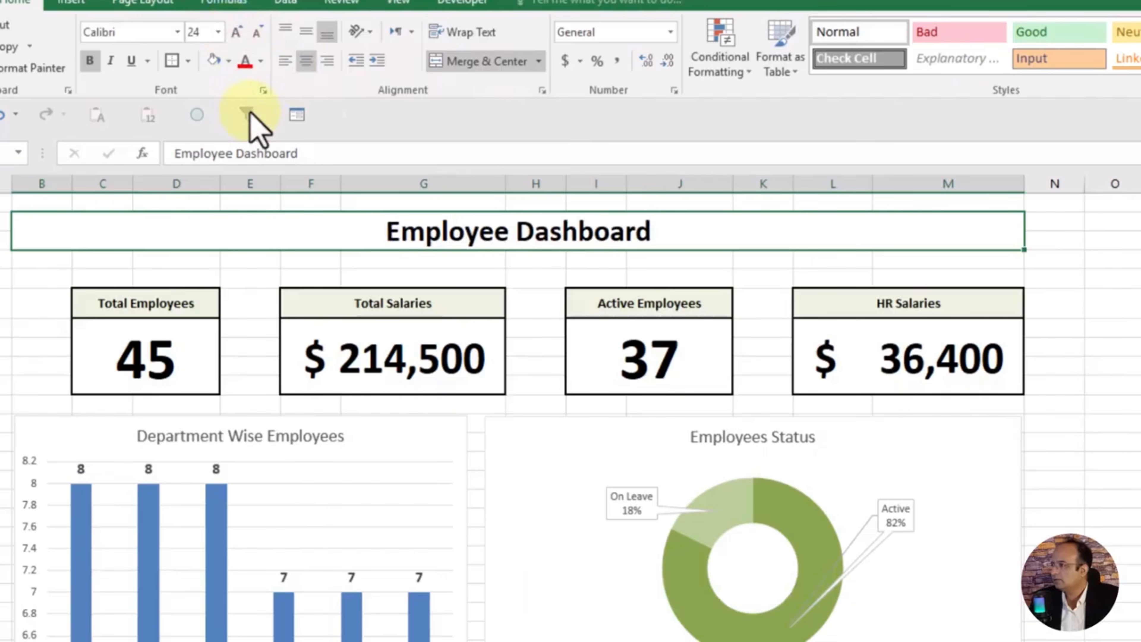
Step: Fill the merged Employee Dashboard title cell with light olive green
click(228, 61)
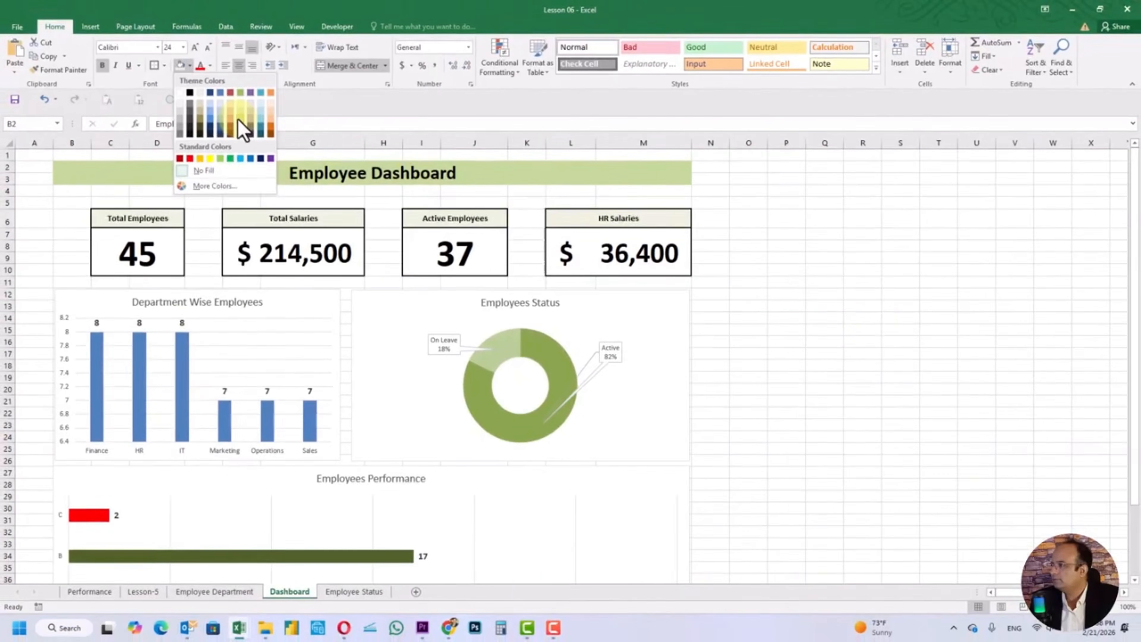
click(309, 122)
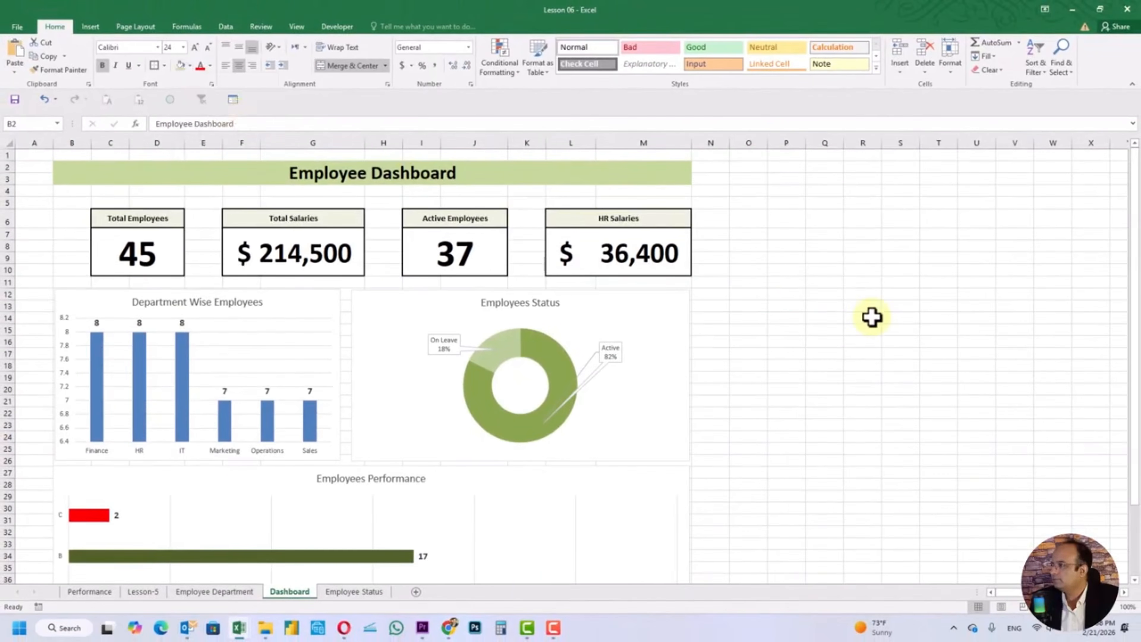
scroll(898, 292, down, 1)
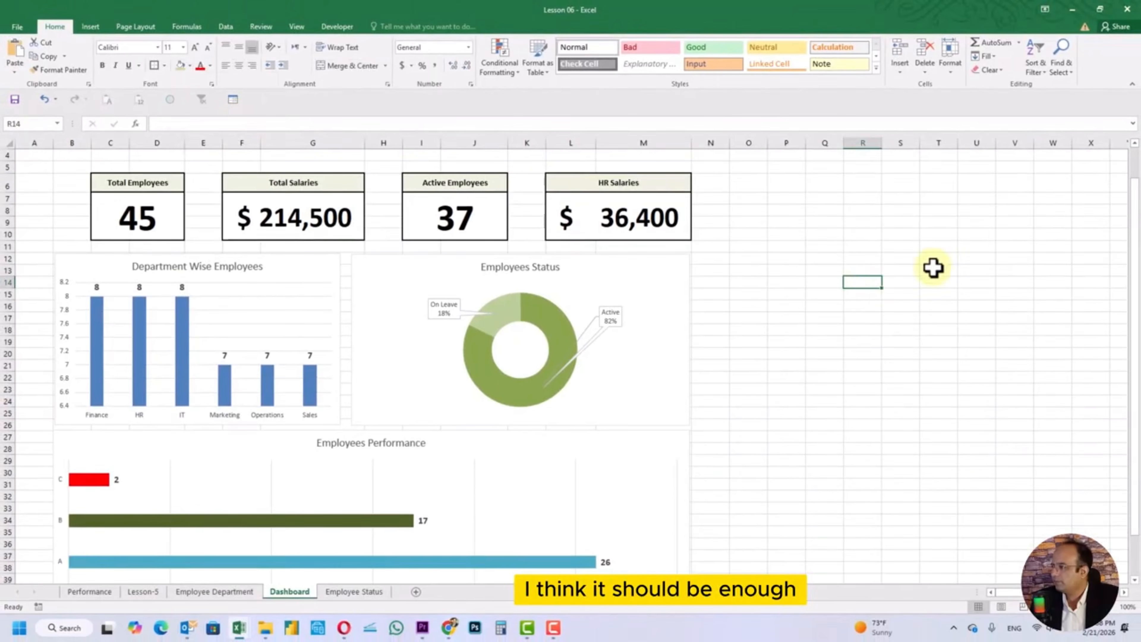
Step: Hide the gridlines on the Dashboard sheet and check the whole dashboard
scroll(930, 274, up, 1)
click(297, 27)
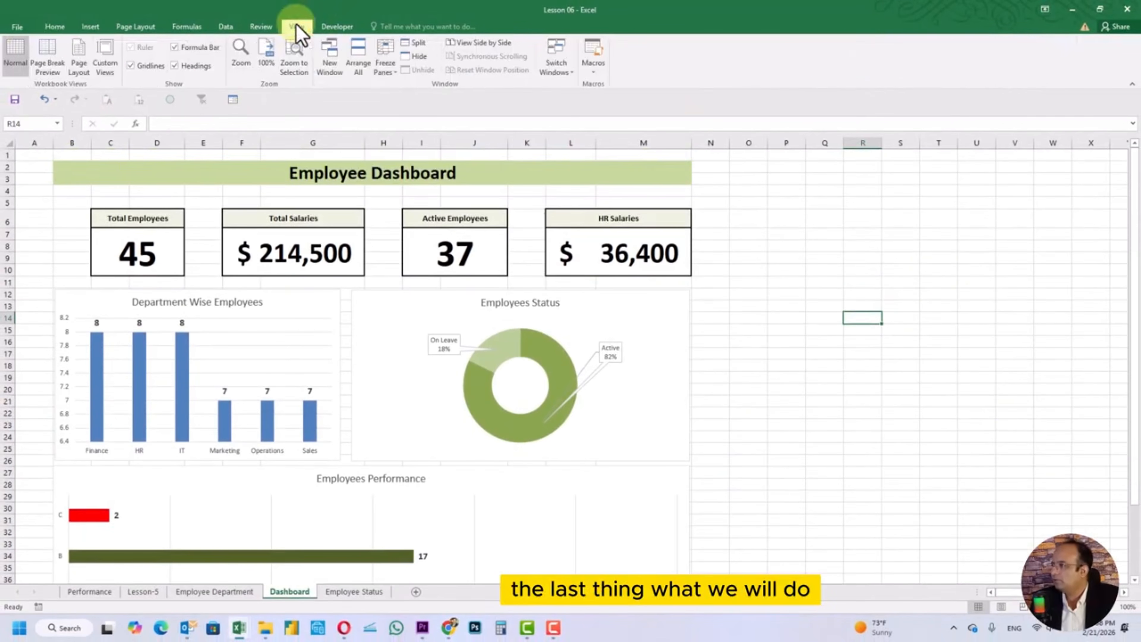
click(153, 67)
click(749, 330)
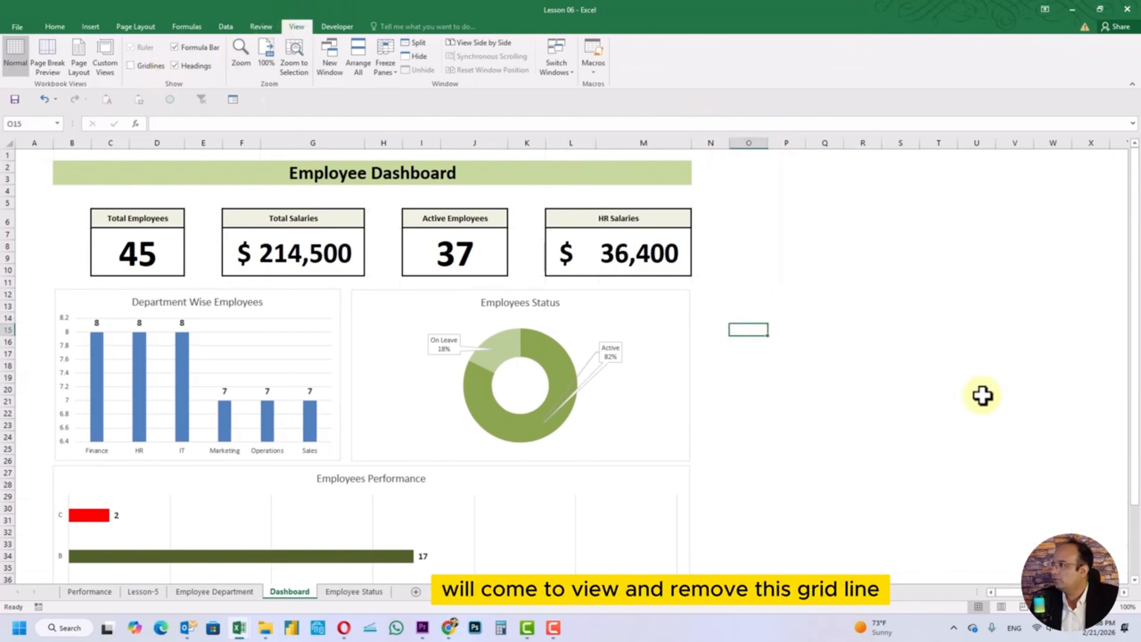
scroll(980, 395, down, 3)
scroll(982, 395, up, 1)
scroll(983, 395, up, 2)
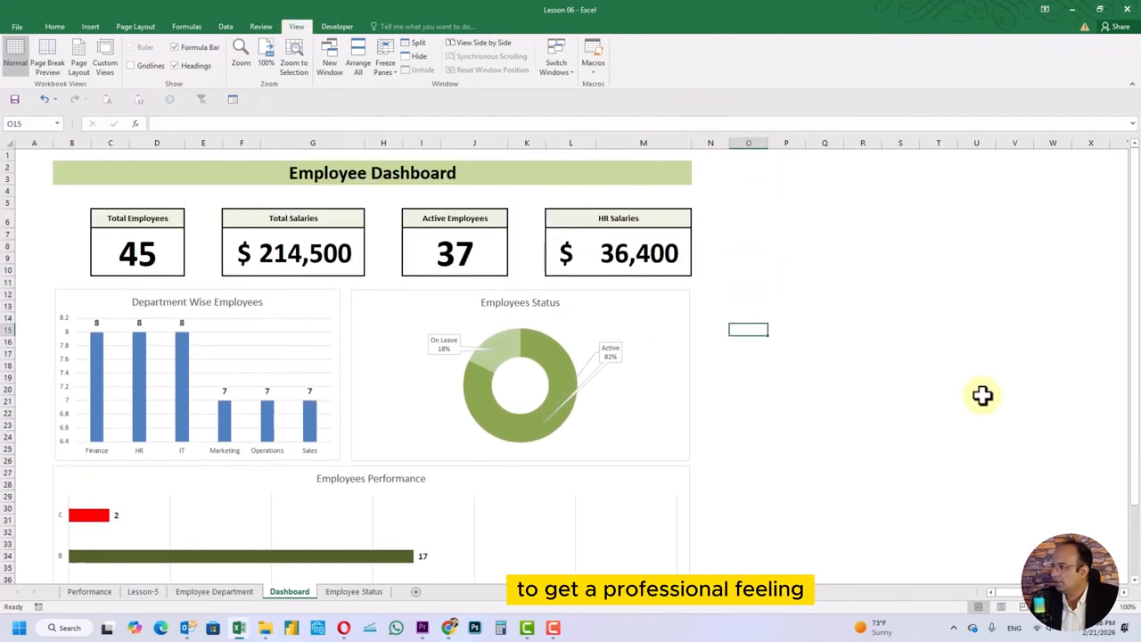
Step: Collapse the ribbon to give the dashboard more vertical room and check how the charts fit
click(1132, 84)
click(941, 336)
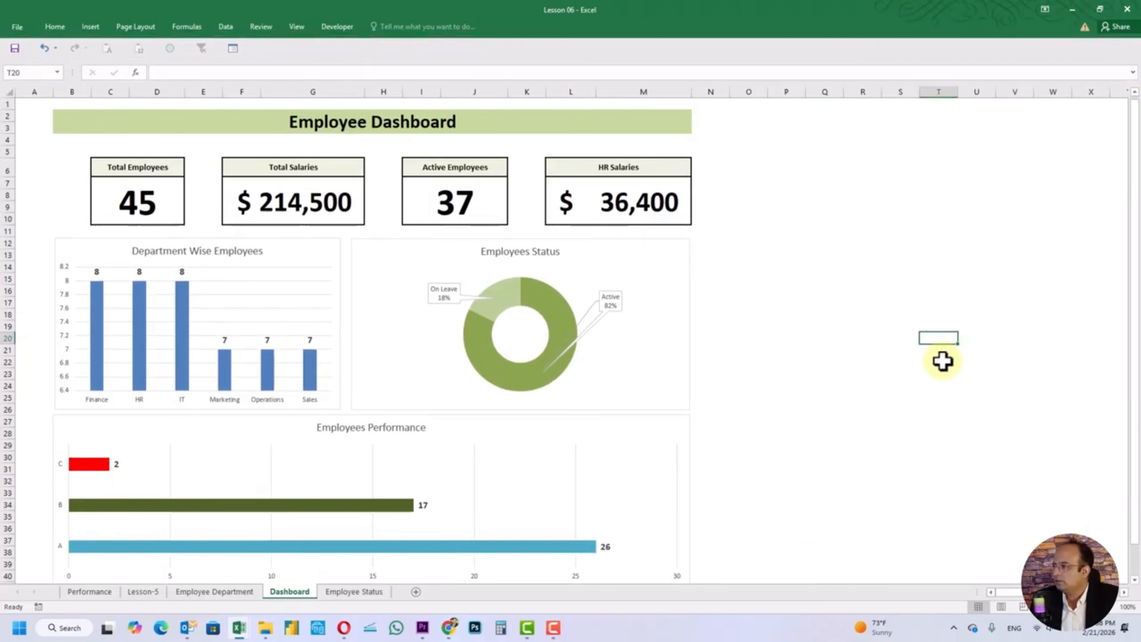
scroll(942, 361, down, 3)
scroll(942, 362, up, 3)
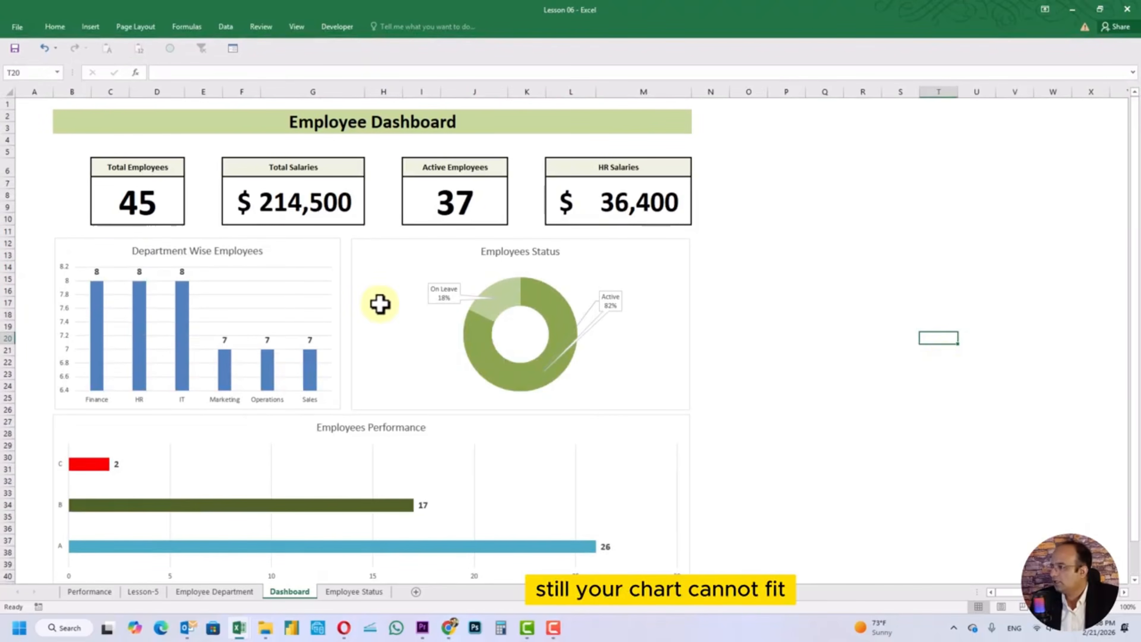
Step: Shorten the Employees Status and Department Wise Employees charts from below so both end in row 24
click(423, 360)
drag(519, 408, 520, 387)
click(222, 388)
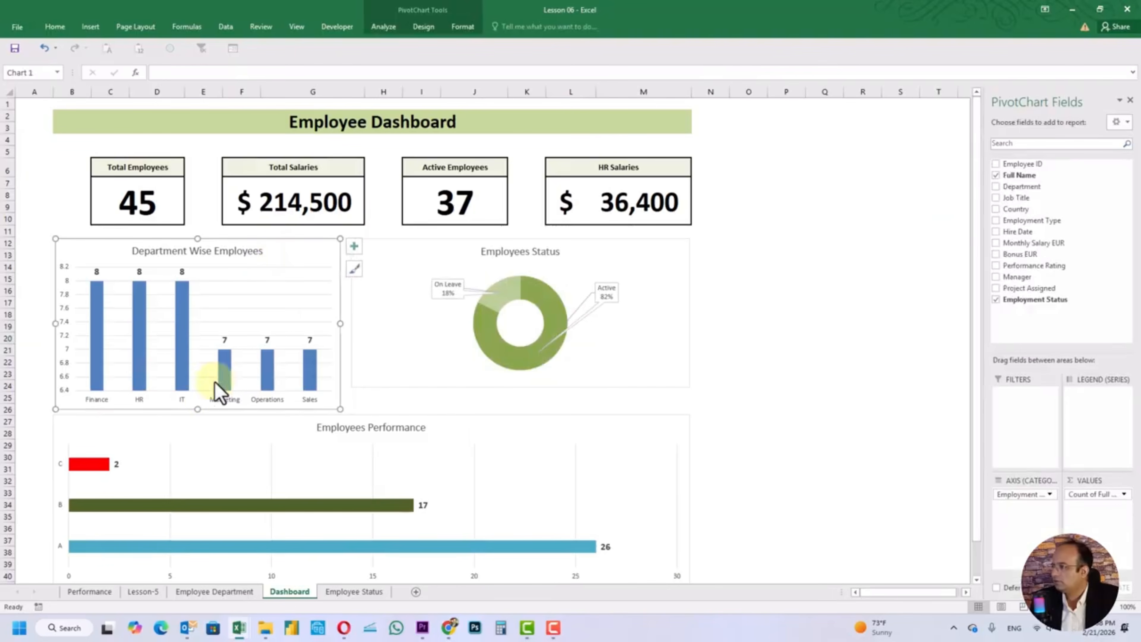
drag(198, 401, 197, 386)
Step: Move the Employees Performance chart up about two rows, directly beneath the two shortened charts, and deselect it
drag(271, 419, 274, 396)
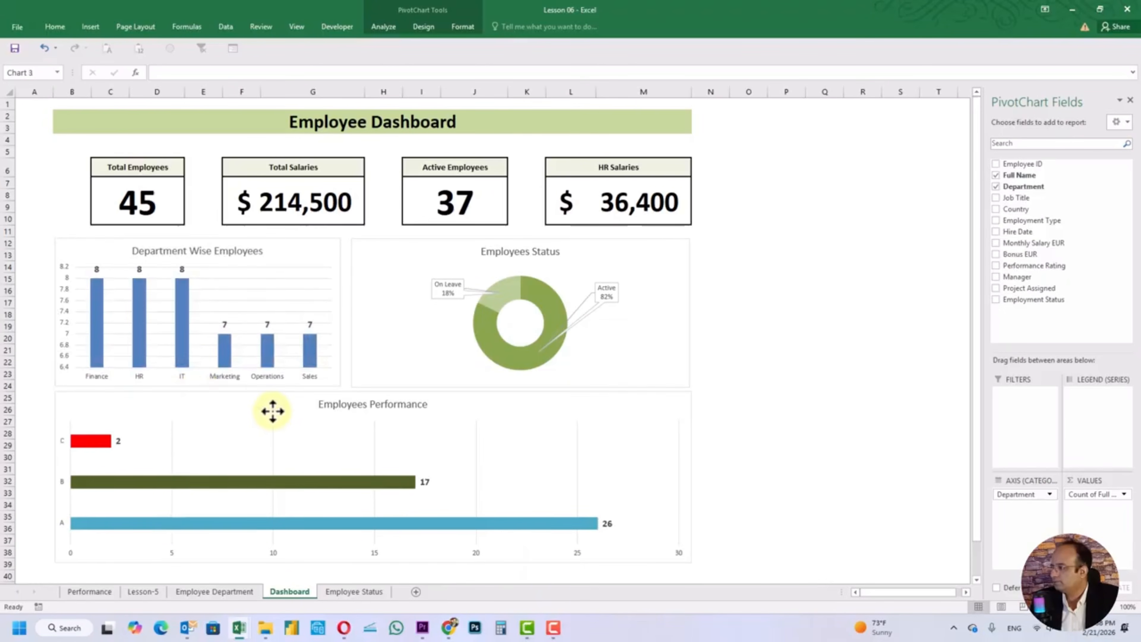
click(748, 468)
click(885, 434)
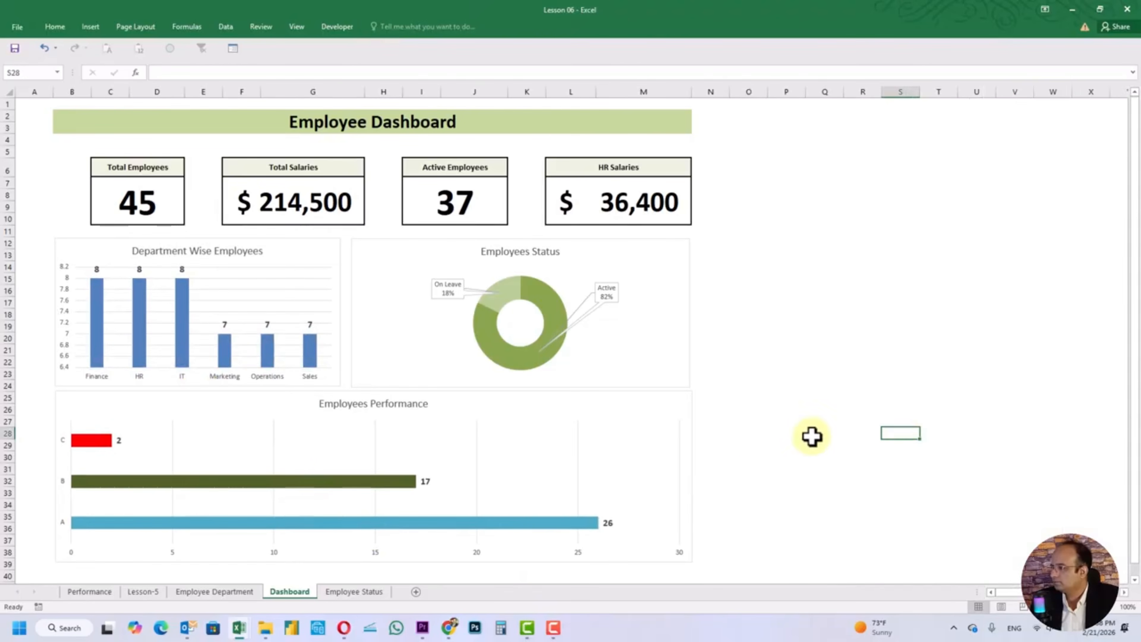